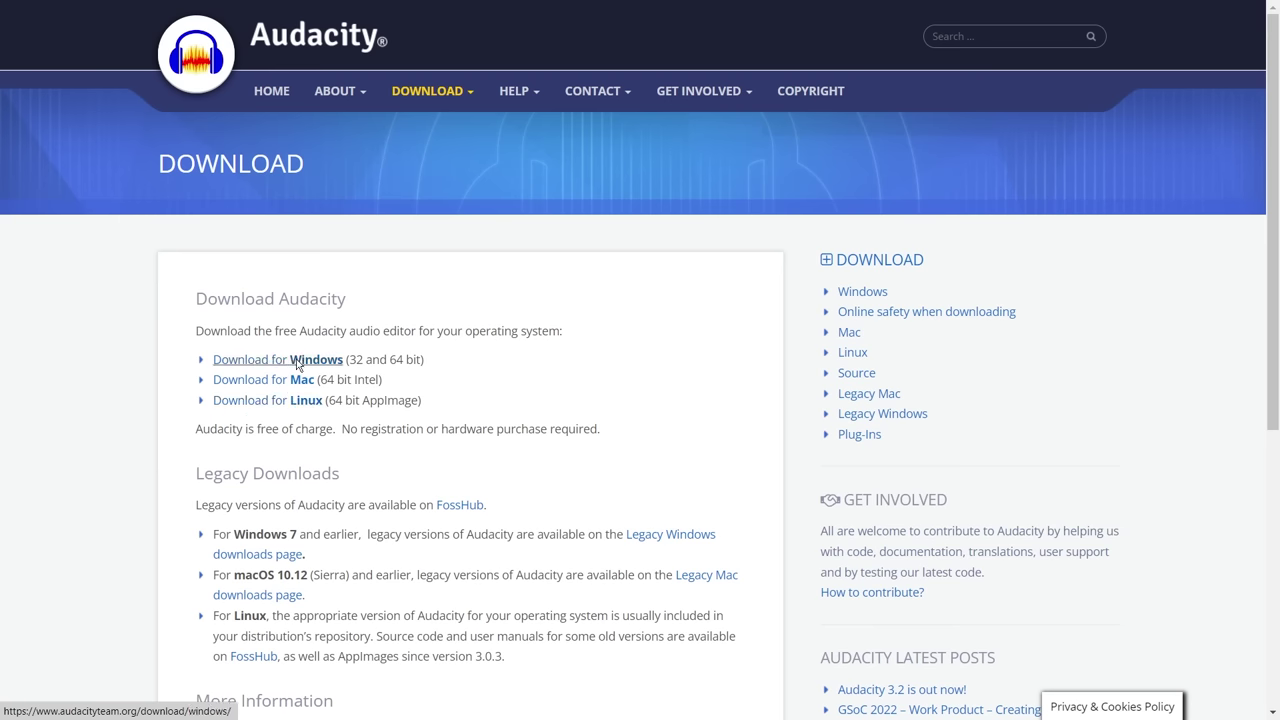
- Download Audacity for Windows and run the downloaded audacity-win-3.2.3-x64 installer from its folder
{"action": "left_click", "coordinate": [297, 362]}
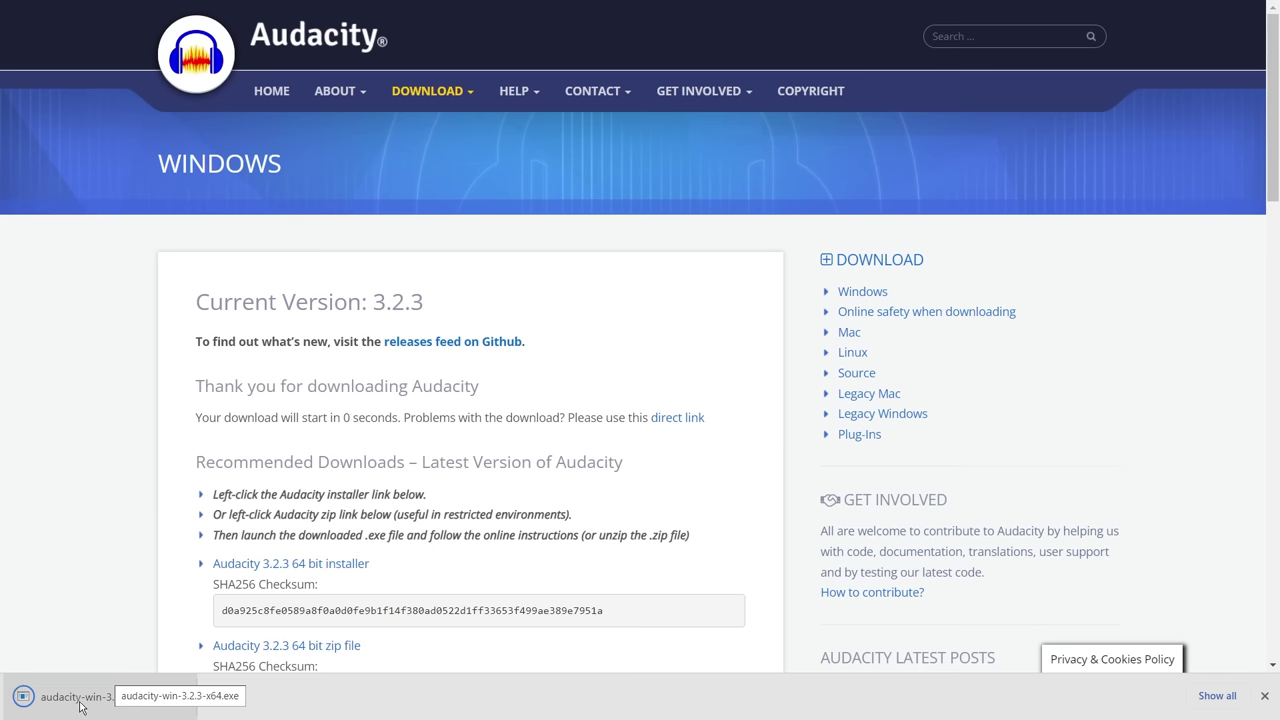
{"action": "left_click", "coordinate": [177, 697]}
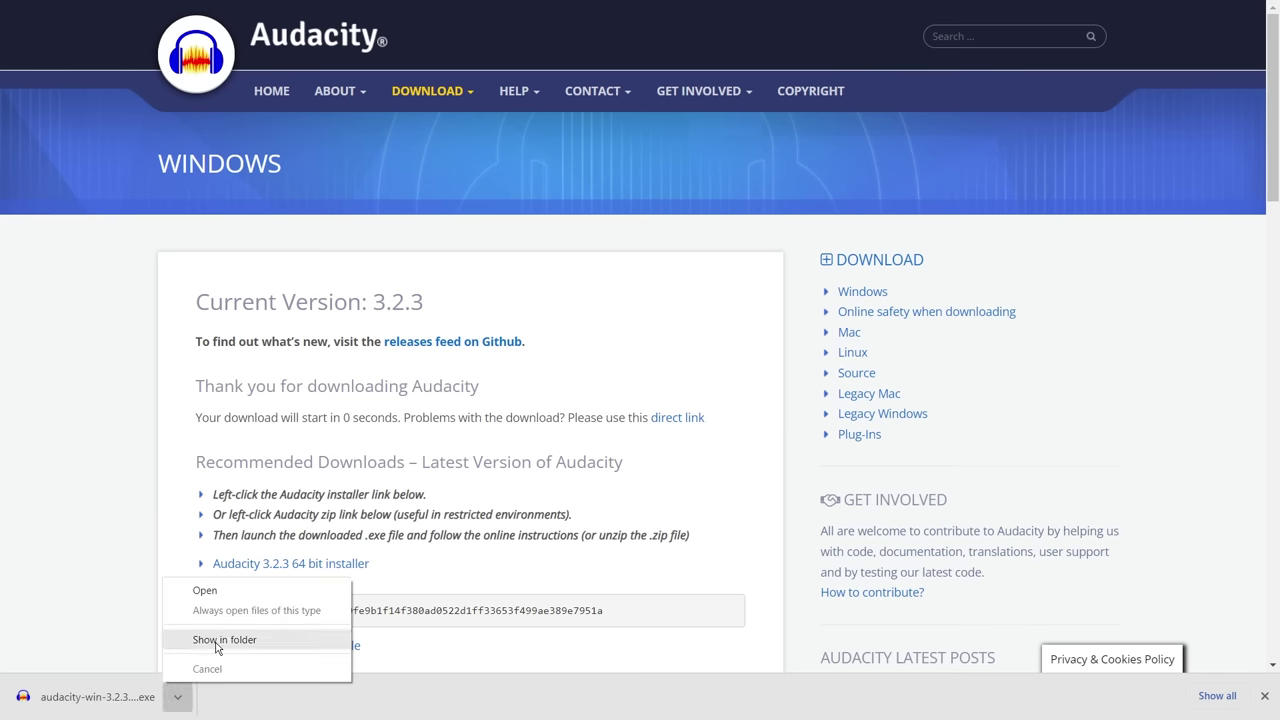
{"action": "left_click", "coordinate": [217, 643]}
{"action": "double_click", "coordinate": [268, 220]}
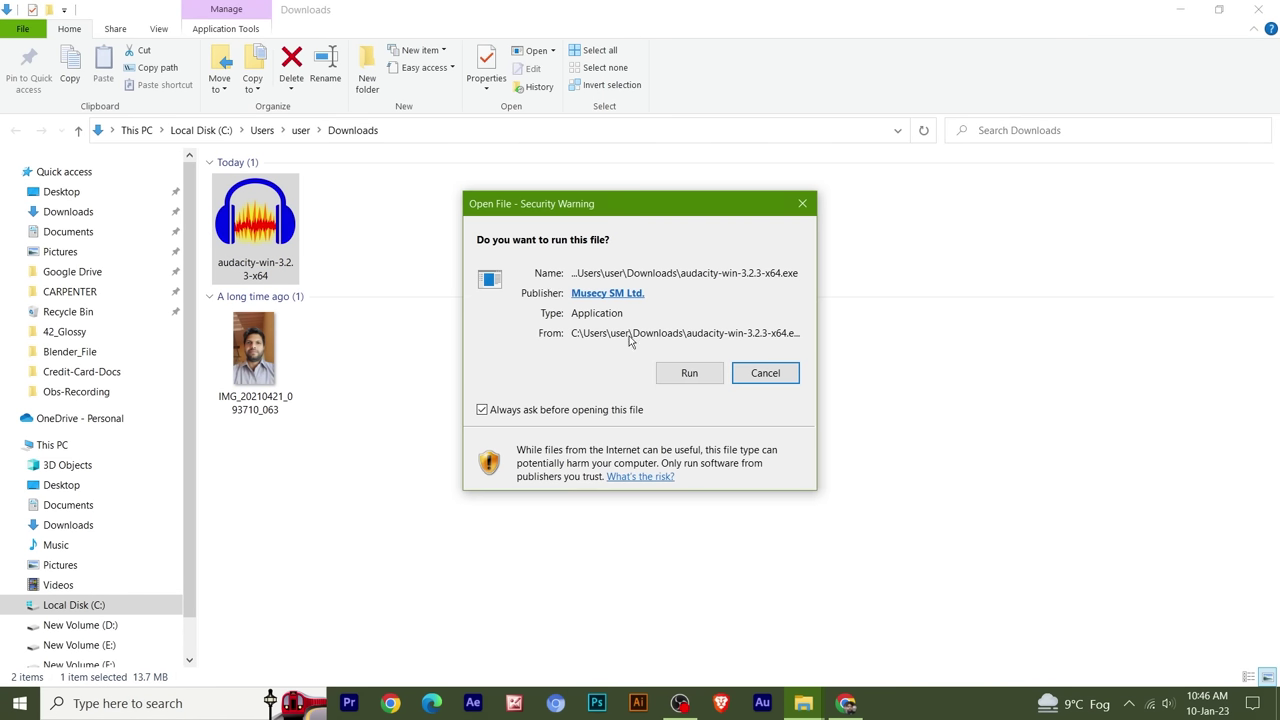
{"action": "left_click", "coordinate": [687, 376]}
- Install Audacity into C:\Program Files\Audacity with a desktop shortcut and launch it when setup finishes
{"action": "left_click", "coordinate": [727, 482]}
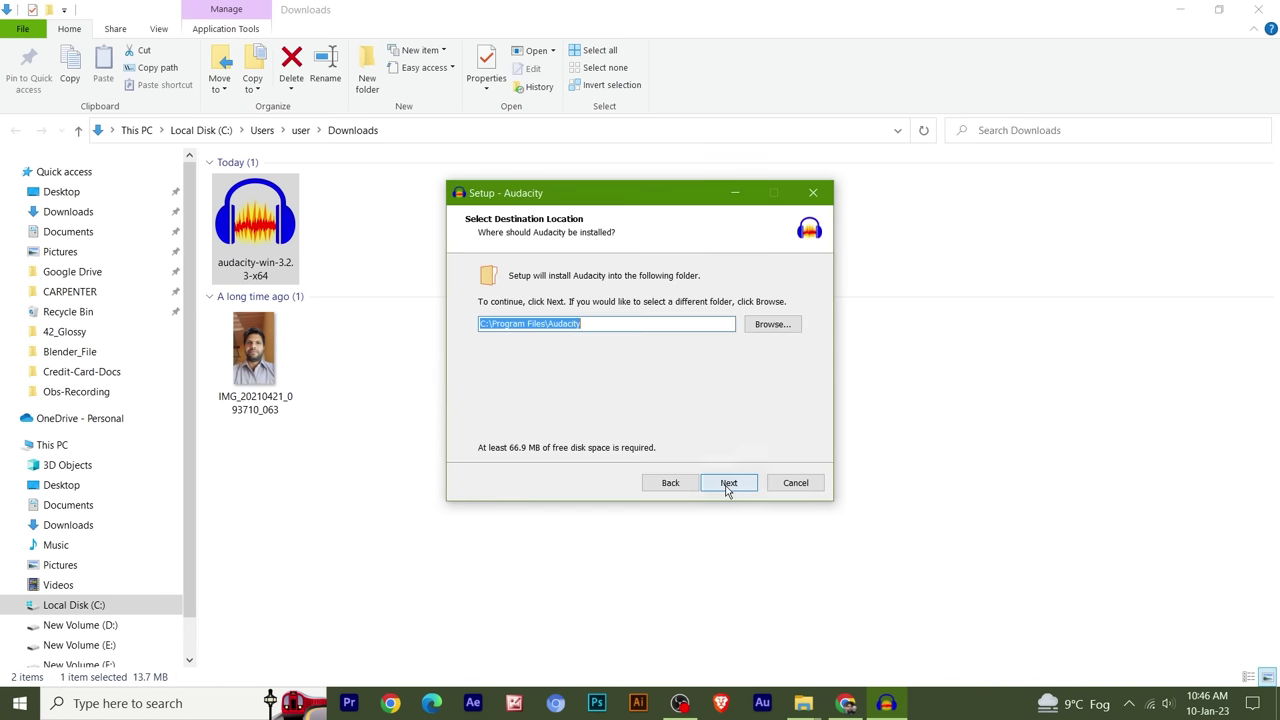
{"action": "left_click", "coordinate": [728, 483]}
{"action": "left_click", "coordinate": [728, 483]}
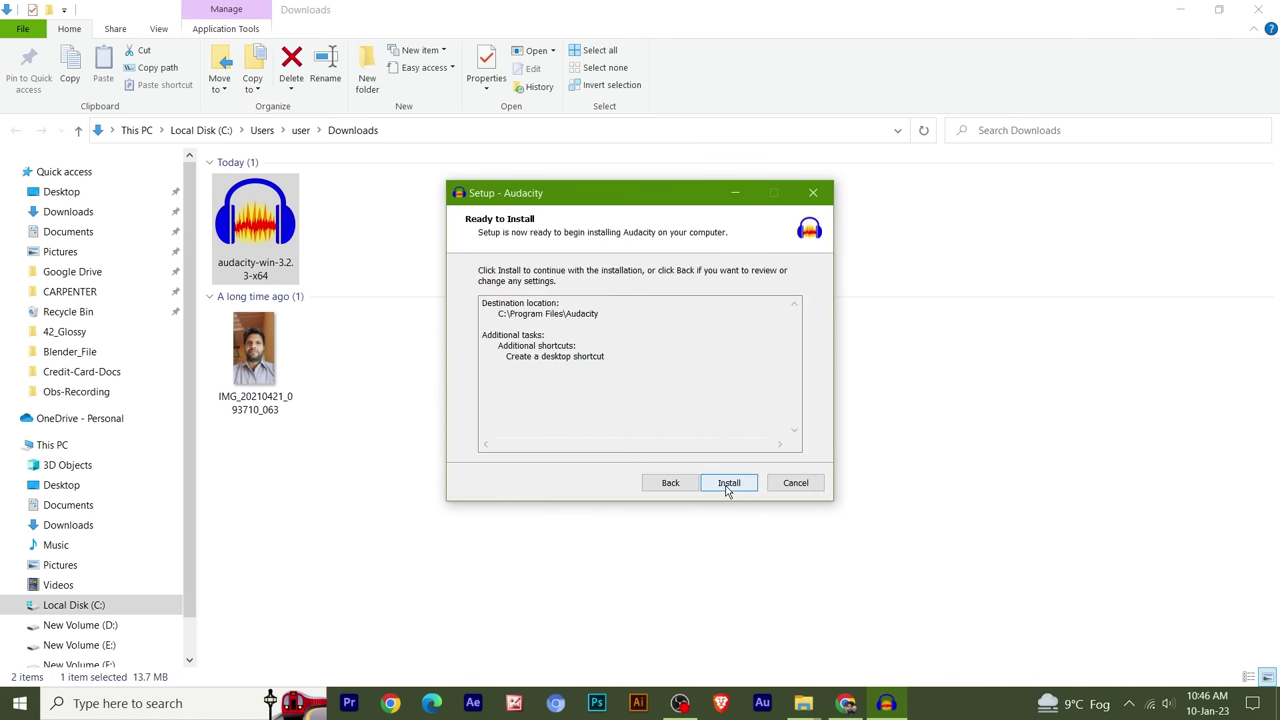
{"action": "left_click", "coordinate": [728, 483]}
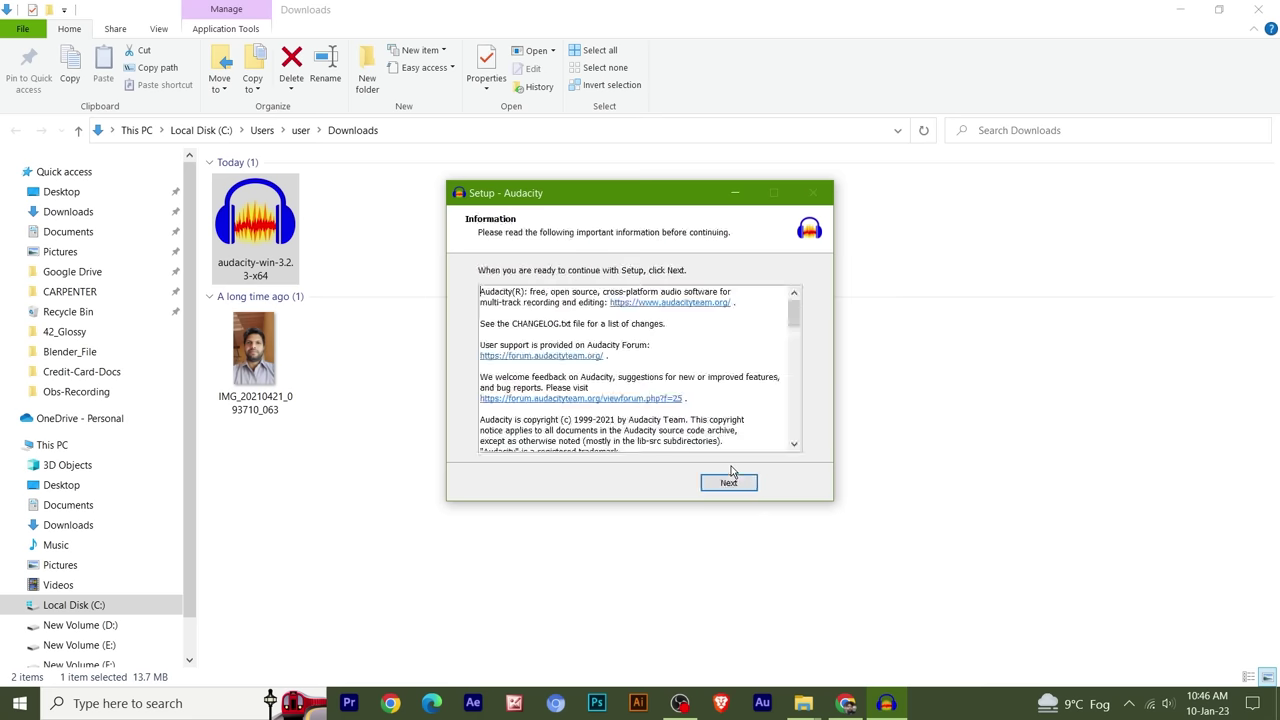
{"action": "left_click", "coordinate": [728, 482]}
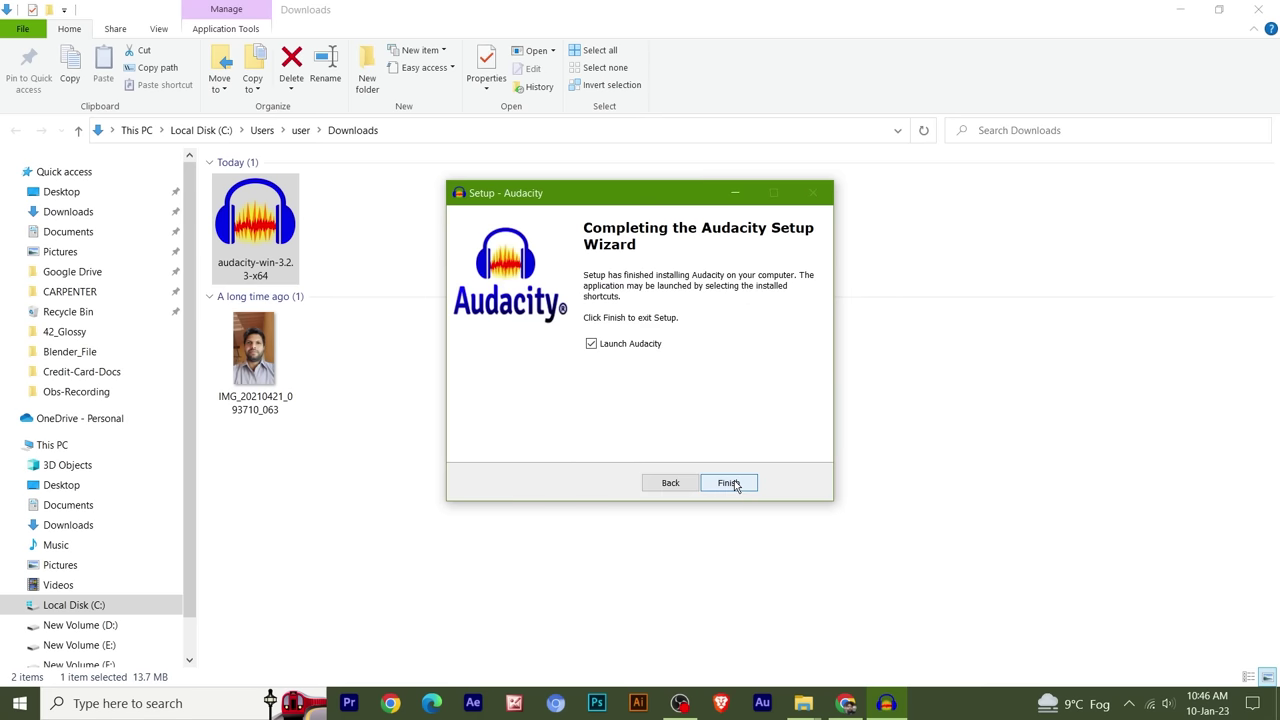
{"action": "left_click", "coordinate": [728, 482]}
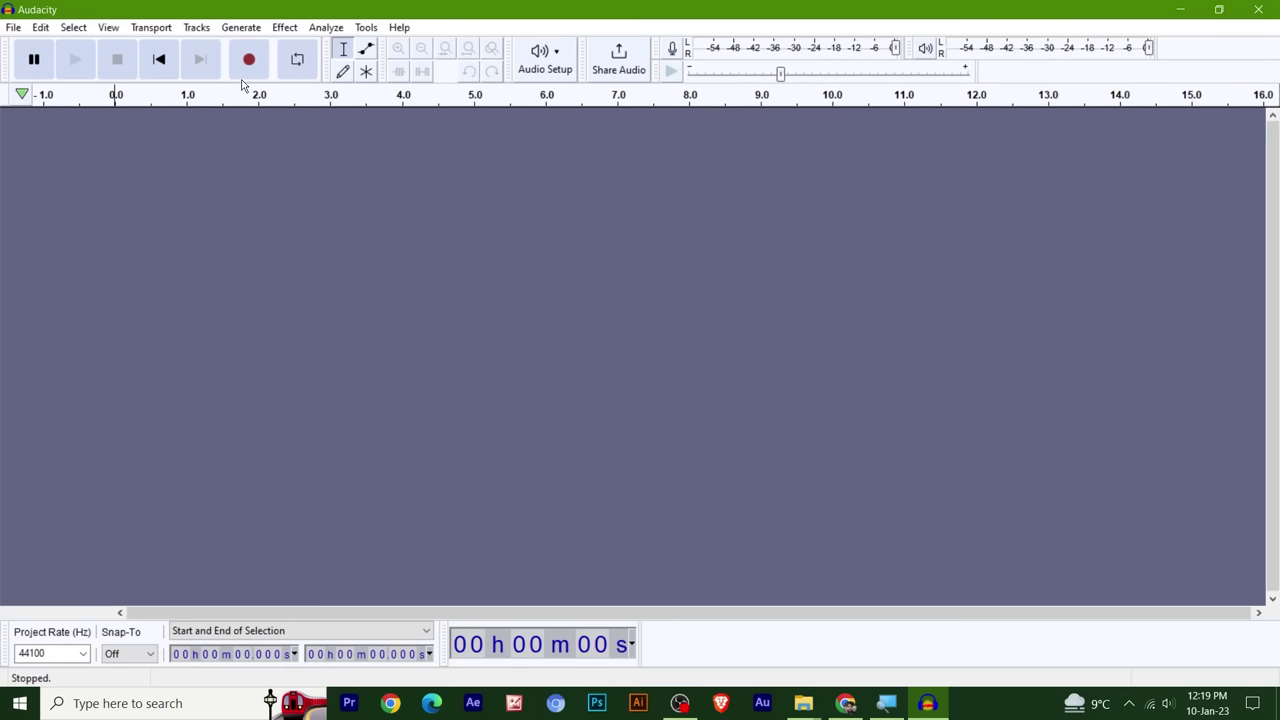
- Record a test take of about 17 seconds and select the stretch from about 5.2 to 14.7 seconds
{"action": "left_click", "coordinate": [249, 61]}
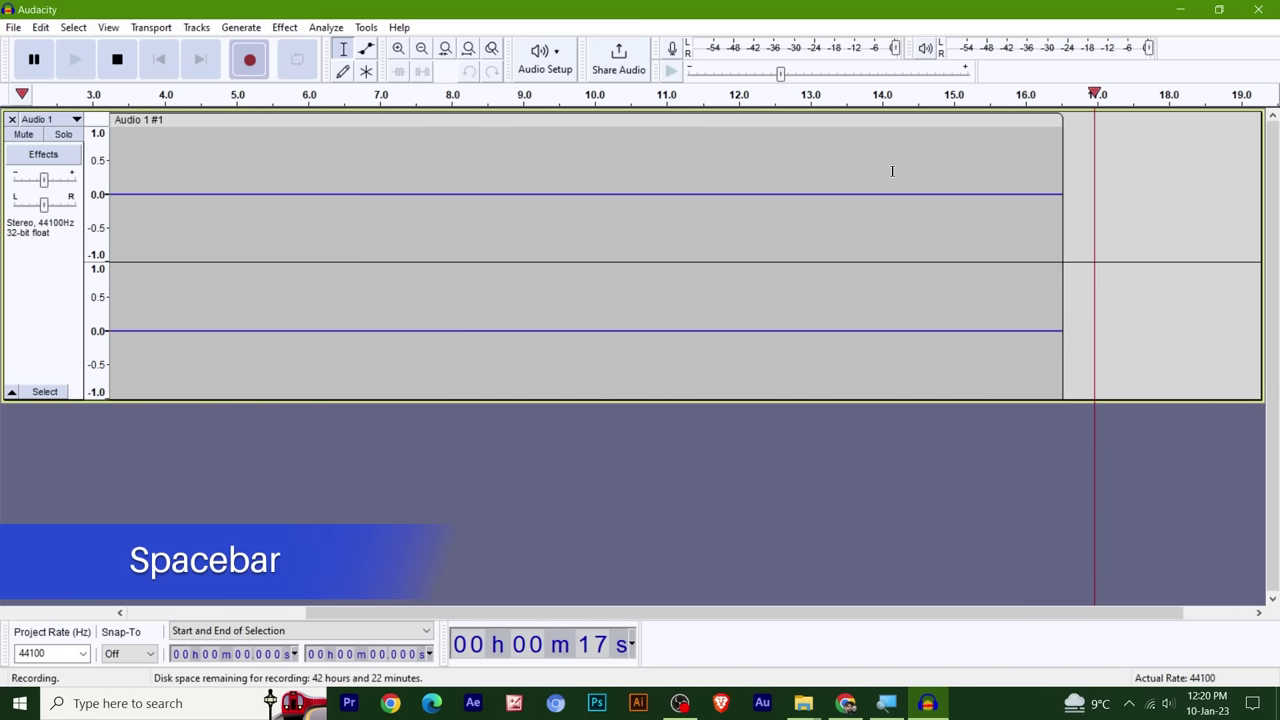
{"action": "key", "text": "space"}
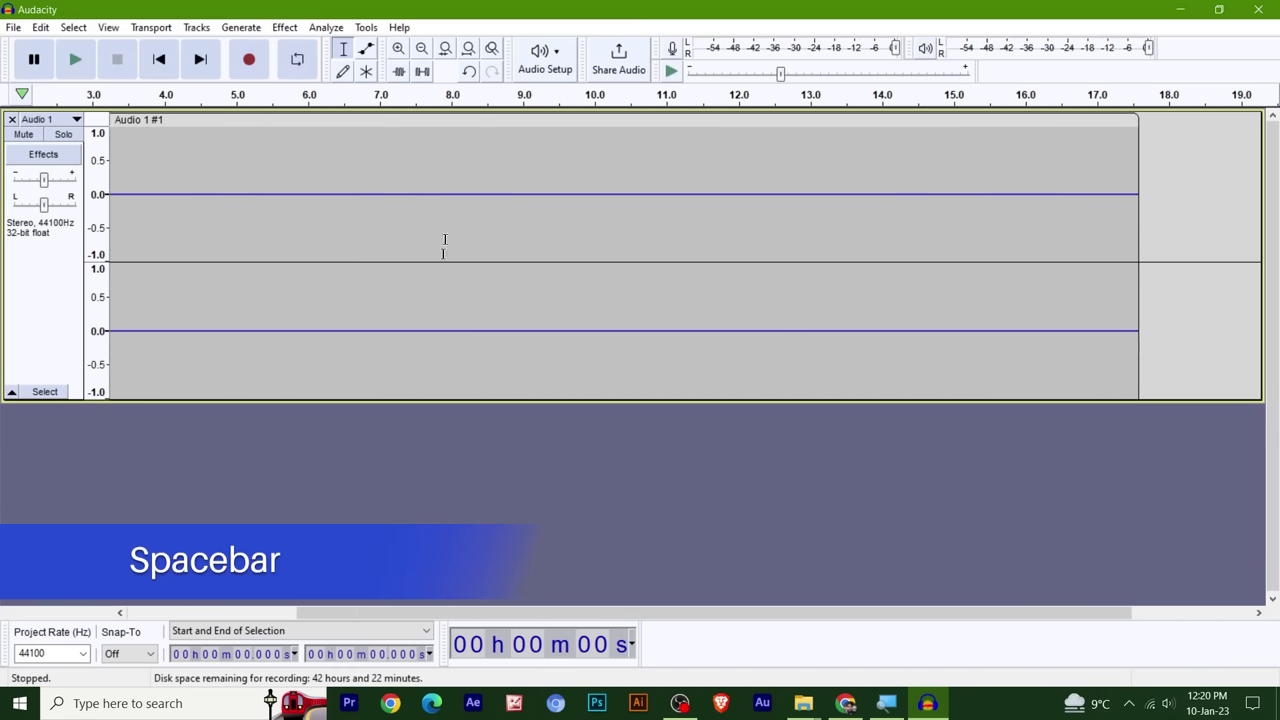
{"action": "left_click_drag", "start_coordinate": [250, 210], "coordinate": [920, 240]}
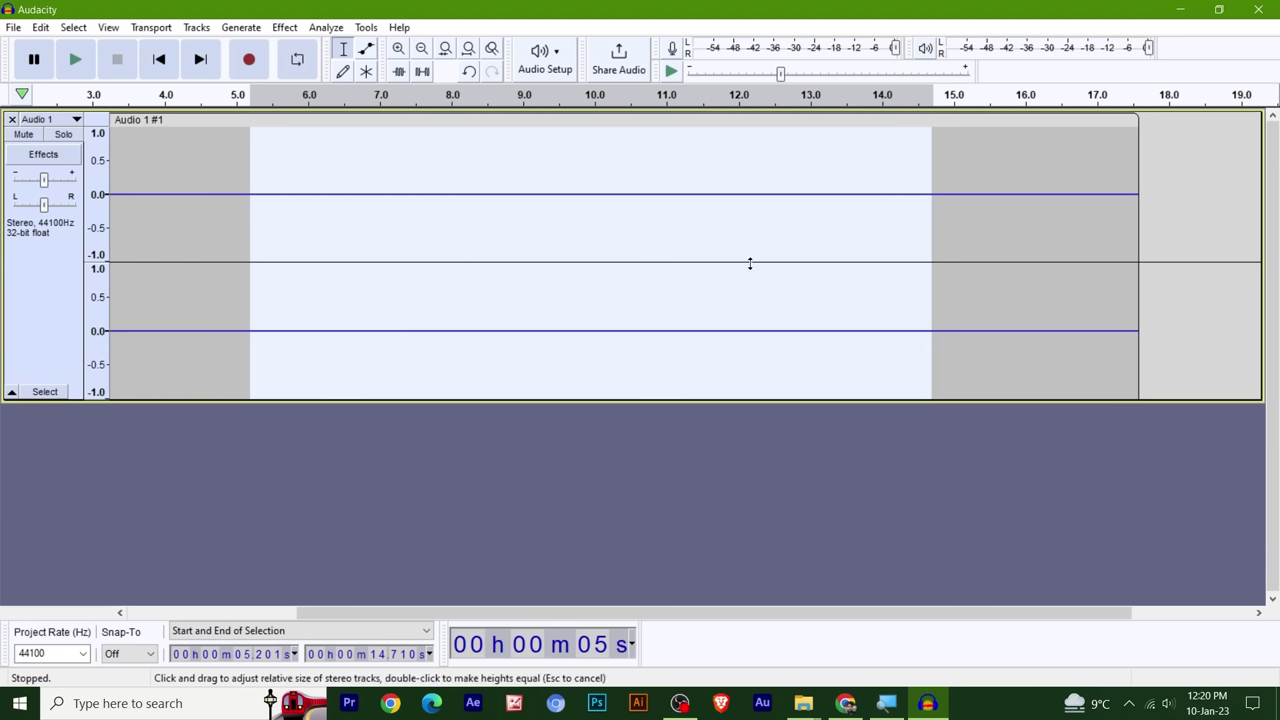
{"action": "left_click_drag", "start_coordinate": [244, 206], "coordinate": [936, 218]}
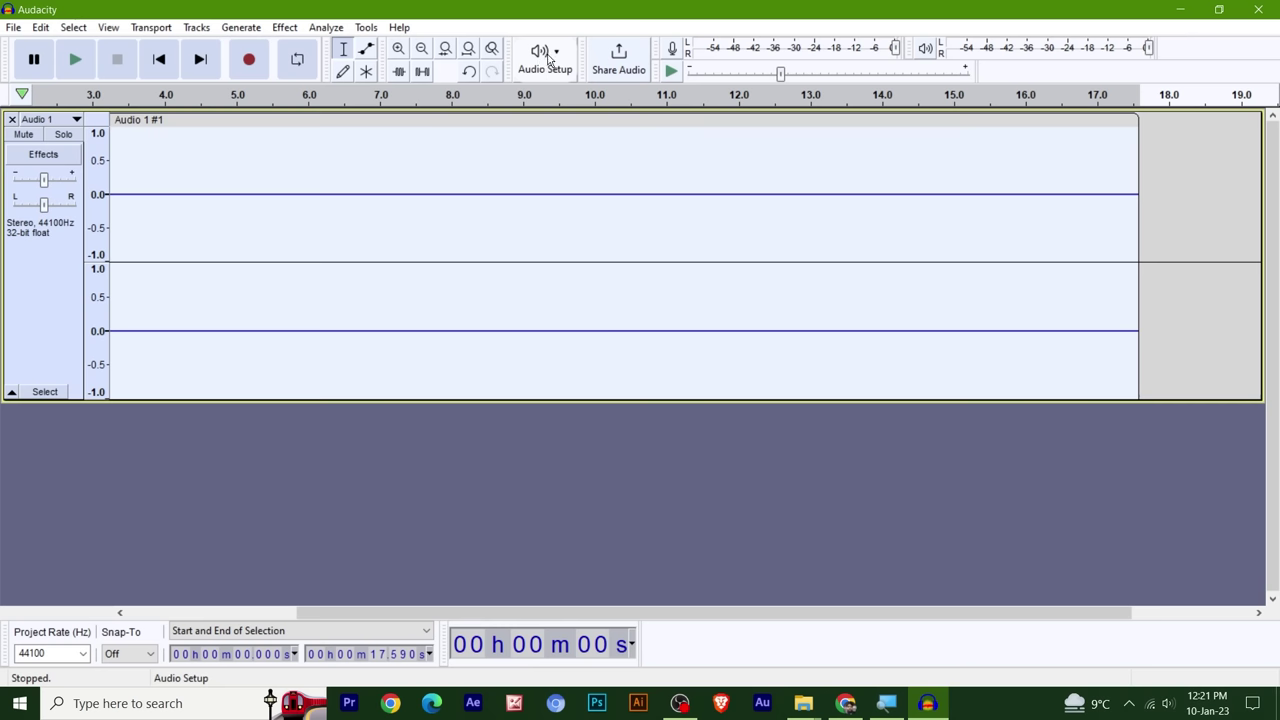
- Set the recording device to Microphone (USBAudio1.0) in the audio settings
{"action": "left_click", "coordinate": [548, 61]}
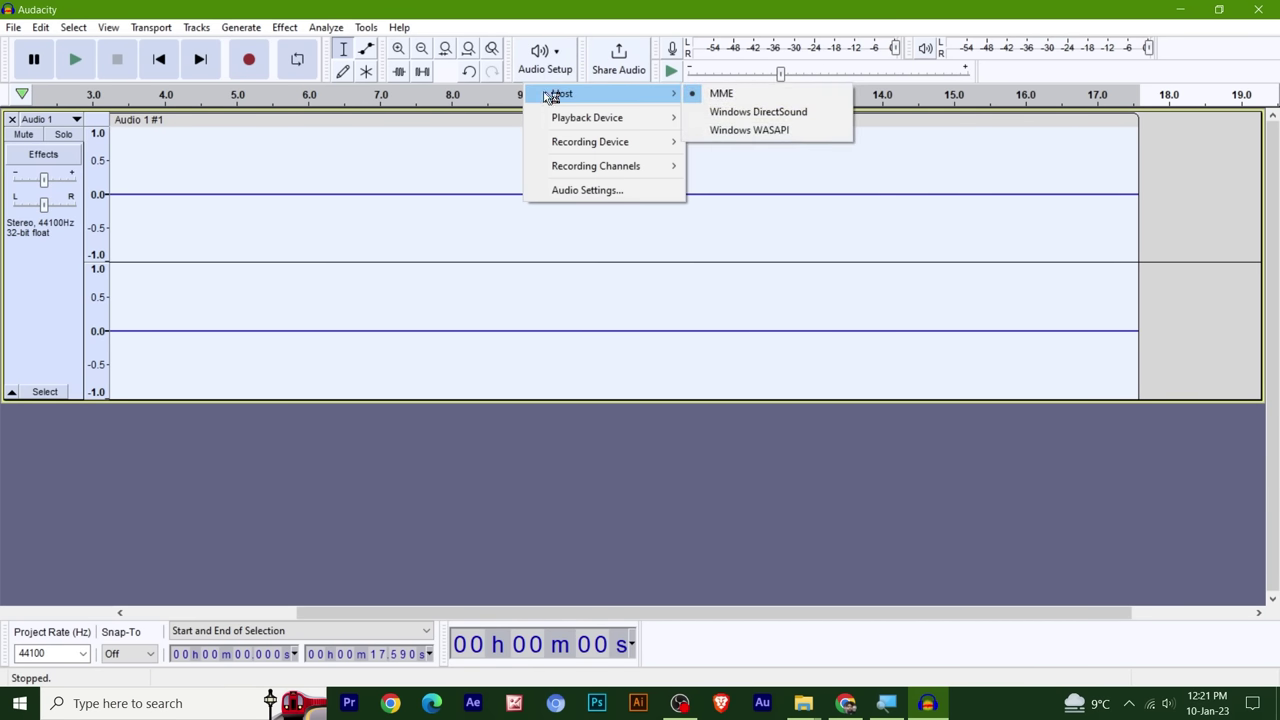
{"action": "left_click", "coordinate": [597, 191]}
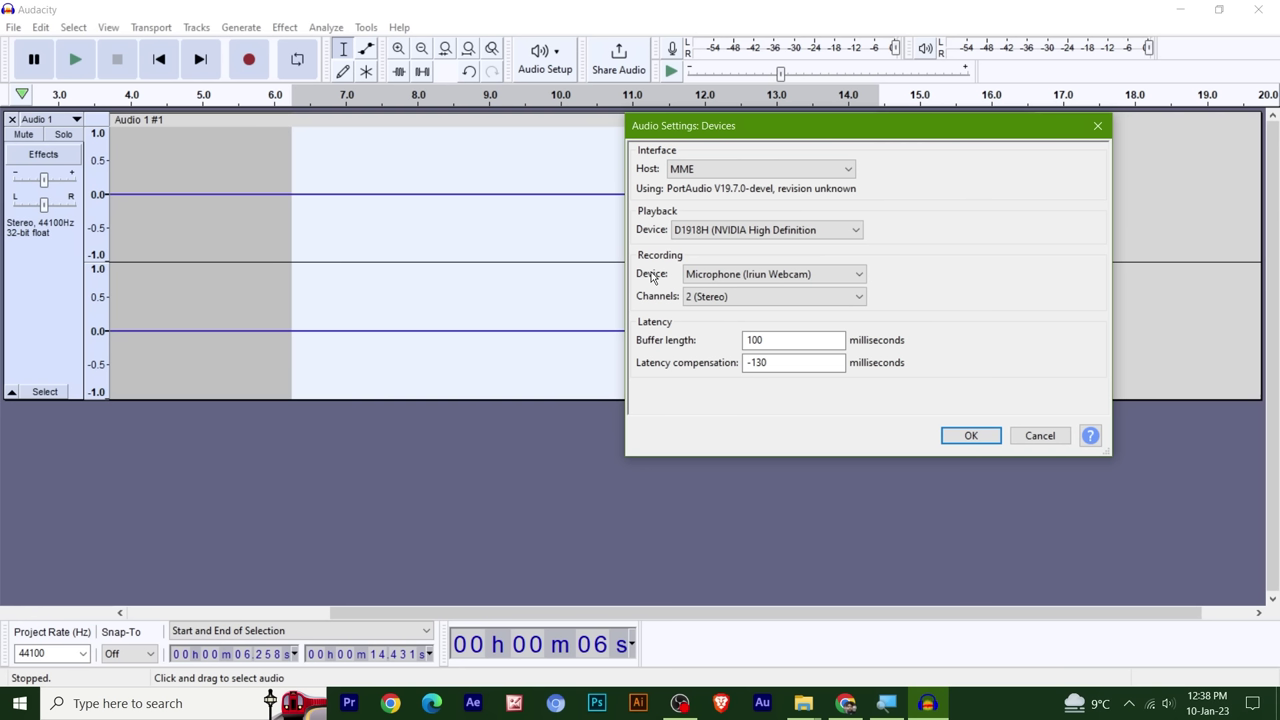
{"action": "left_click", "coordinate": [838, 278]}
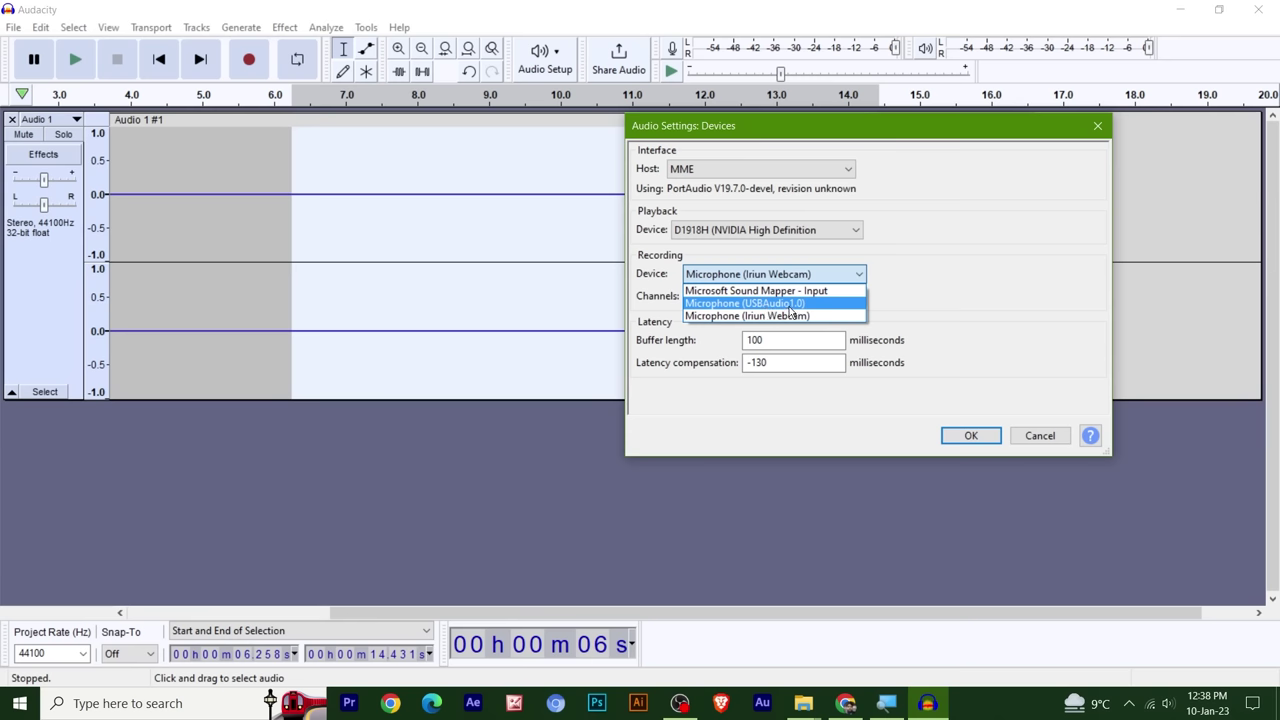
{"action": "left_click", "coordinate": [720, 303]}
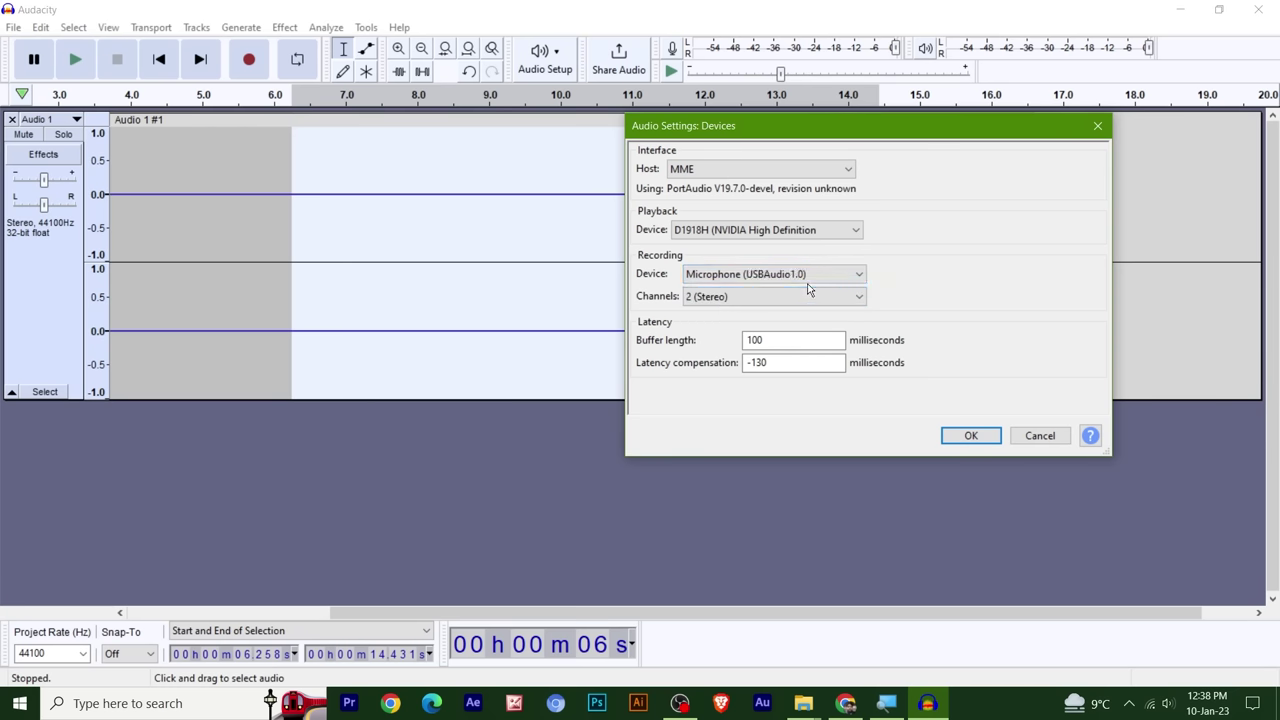
{"action": "left_click", "coordinate": [972, 436]}
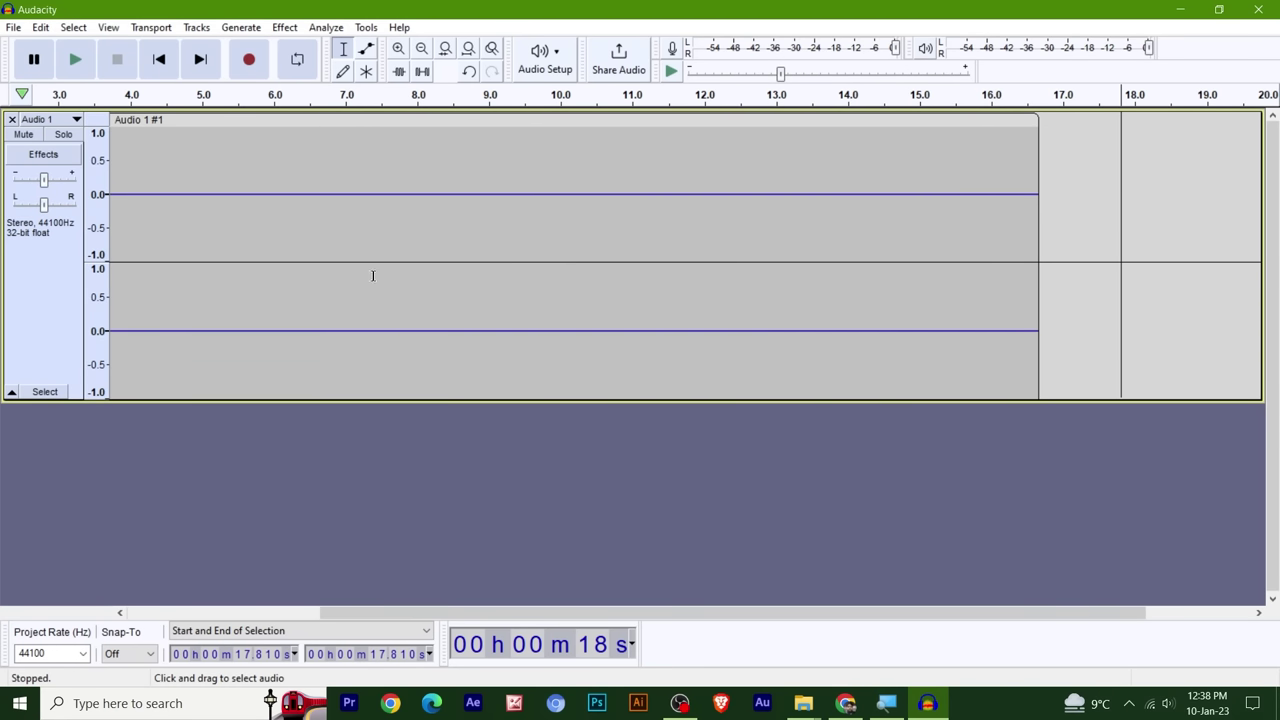
- Select the entire silent recording in the track and delete it
{"action": "left_click", "coordinate": [45, 392]}
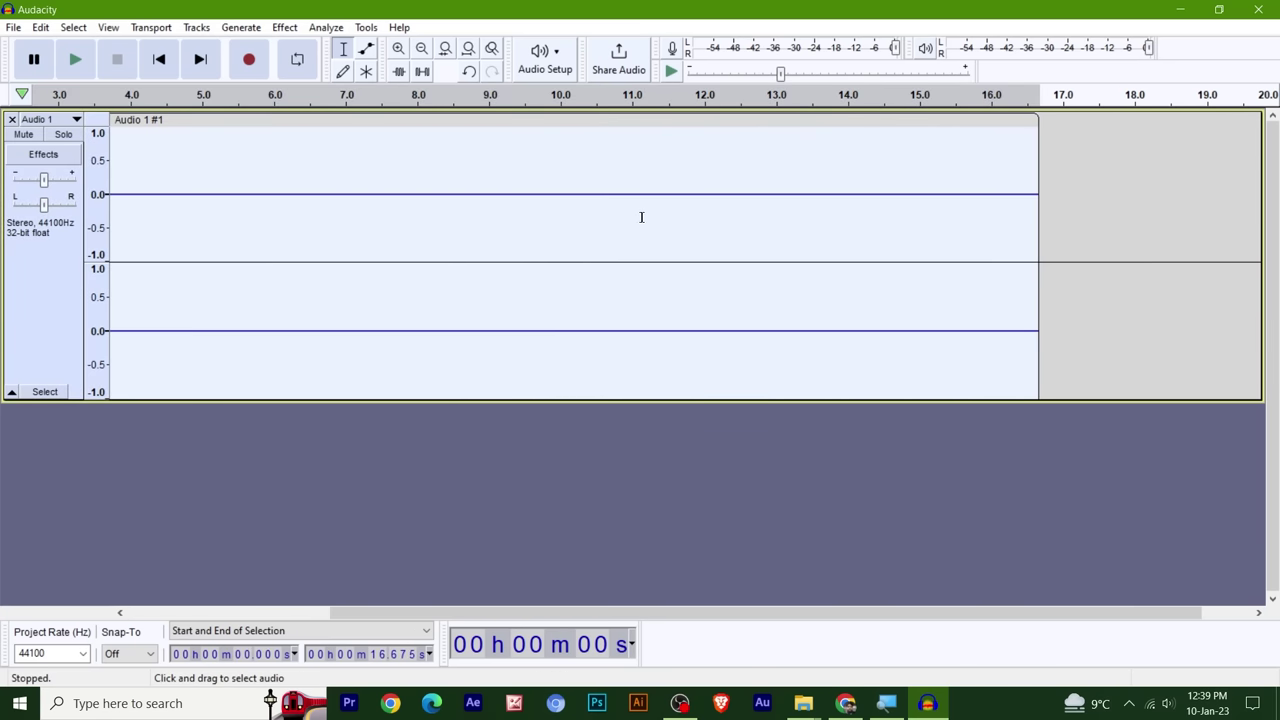
{"action": "left_click", "coordinate": [40, 27]}
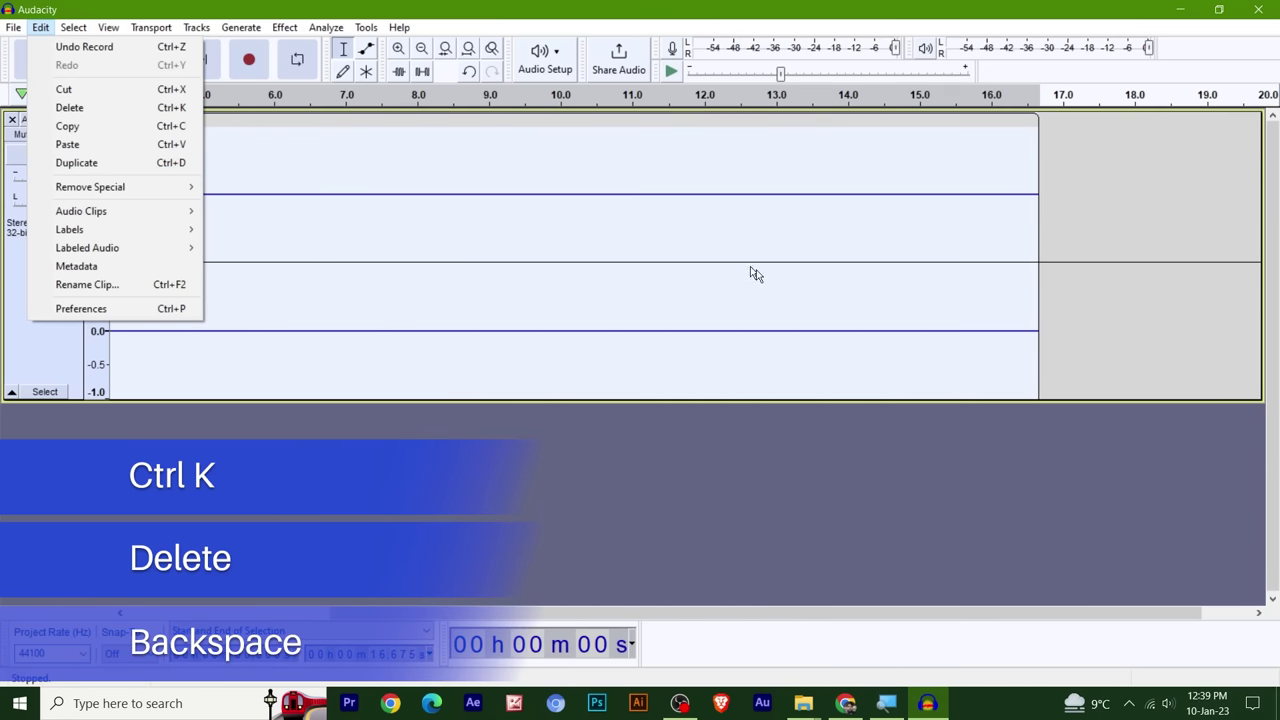
{"action": "left_click", "coordinate": [853, 280]}
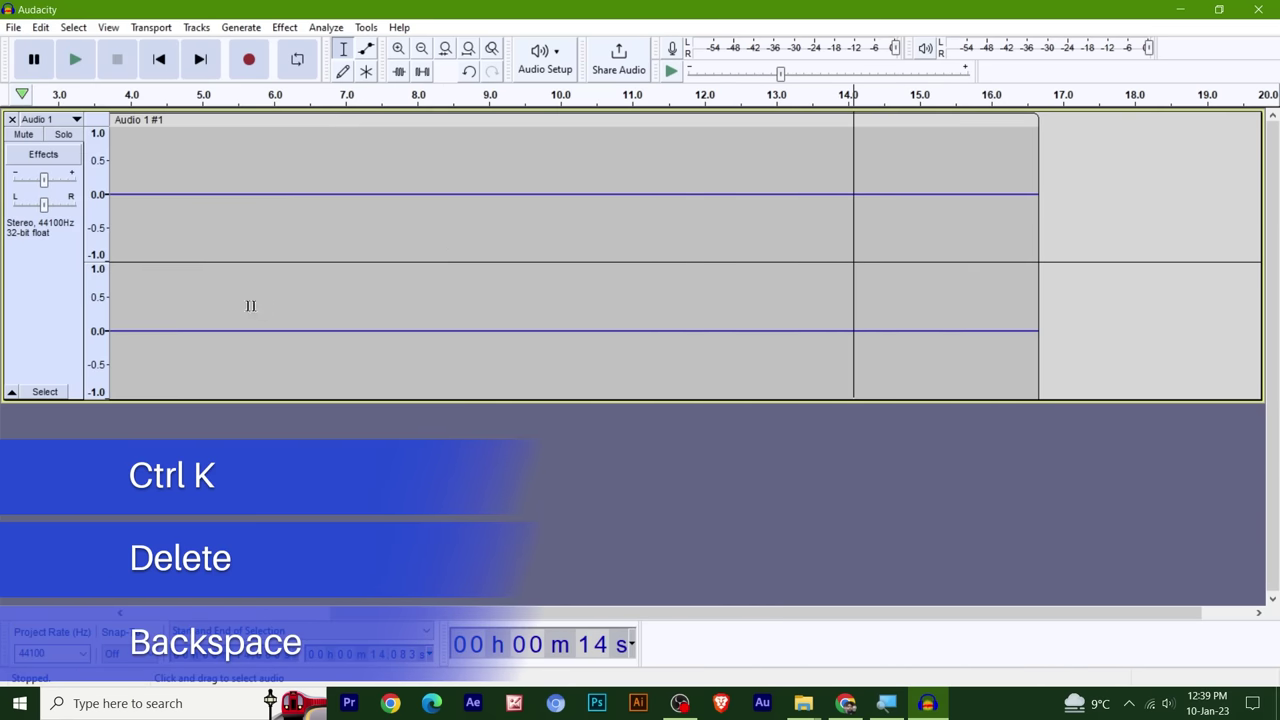
{"action": "left_click", "coordinate": [45, 391]}
{"action": "key", "text": "Delete"}
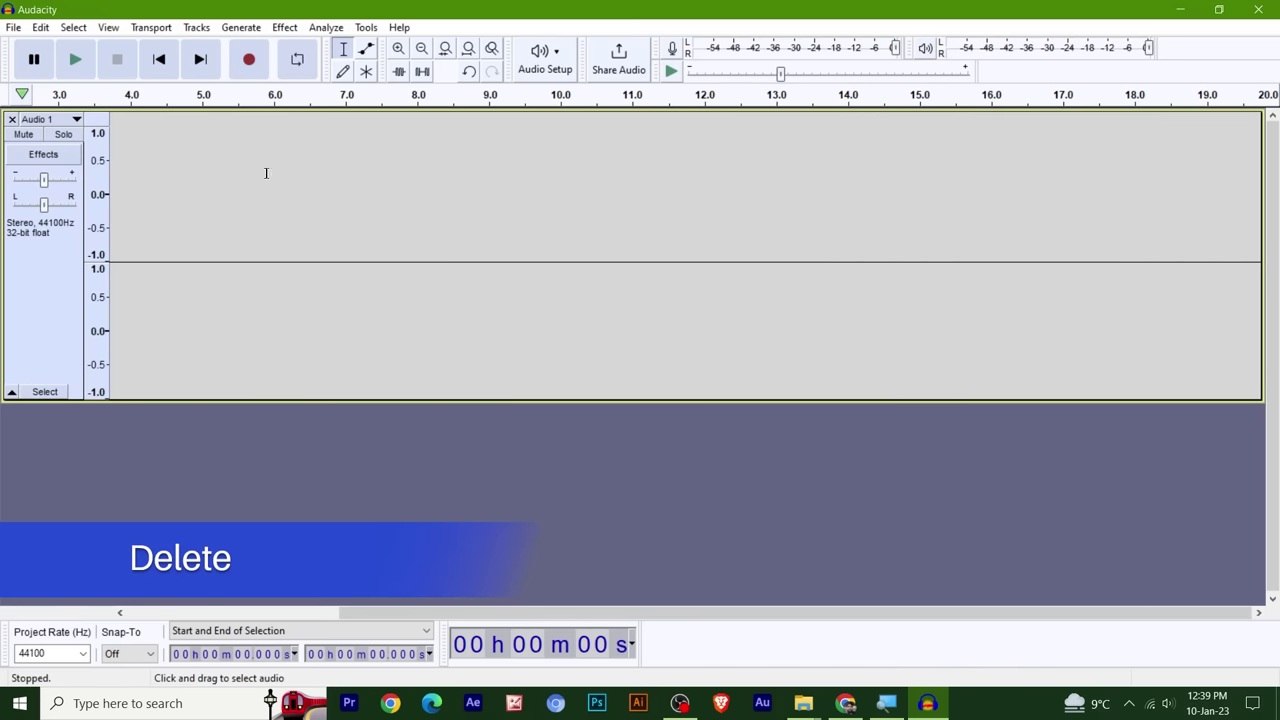
- Record a new voice take of about 31 seconds on the empty track and stop the recording
{"action": "left_click", "coordinate": [256, 66]}
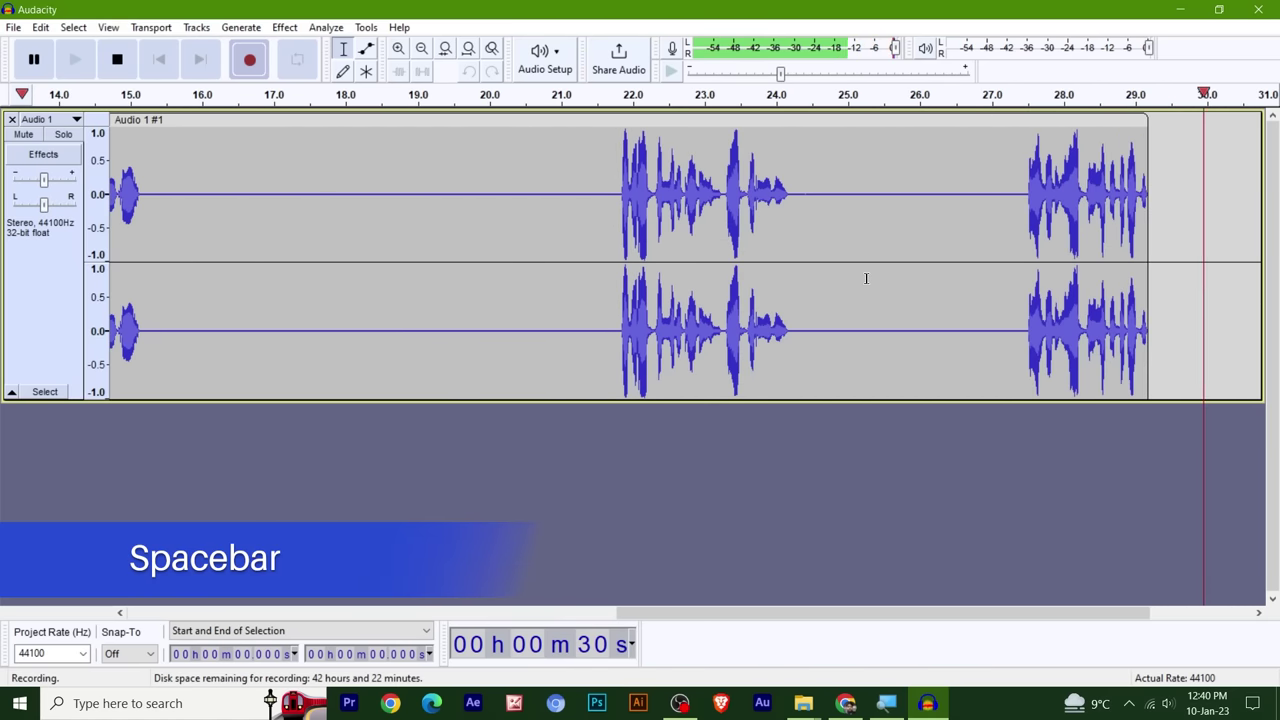
{"action": "key", "text": "space"}
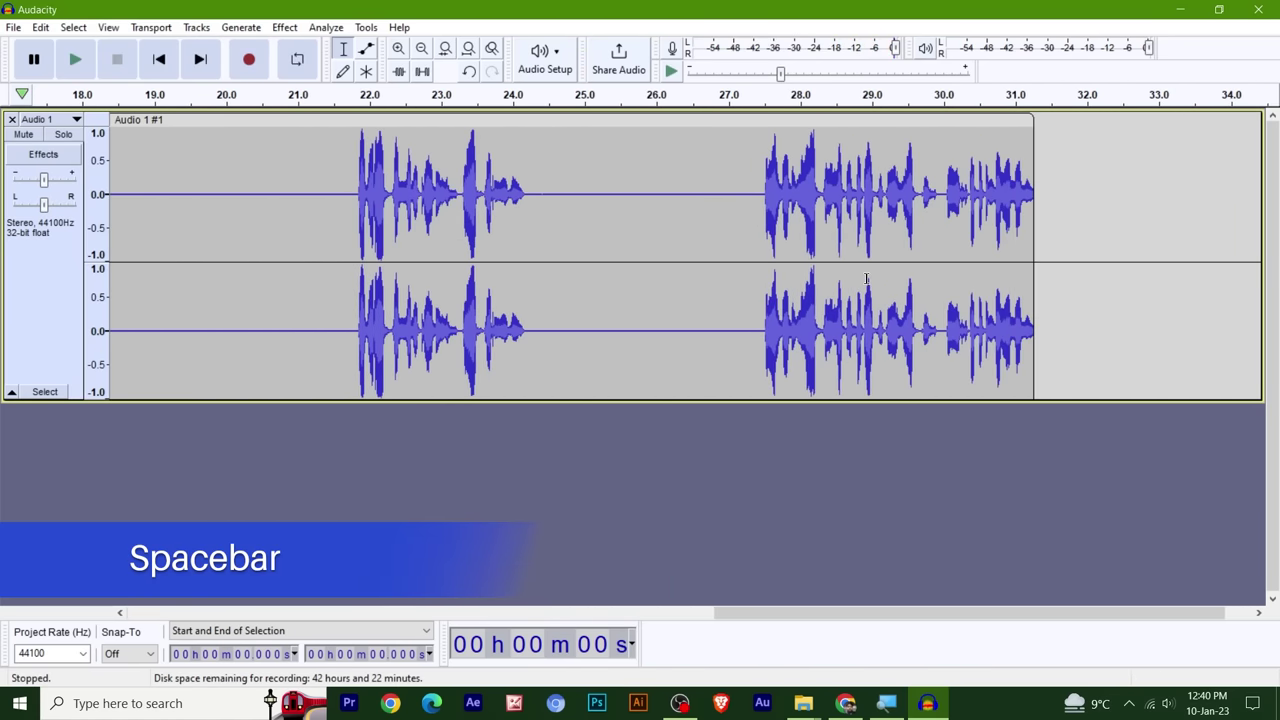
{"action": "scroll", "coordinate": [977, 229], "scroll_direction": "right", "scroll_amount": 1}
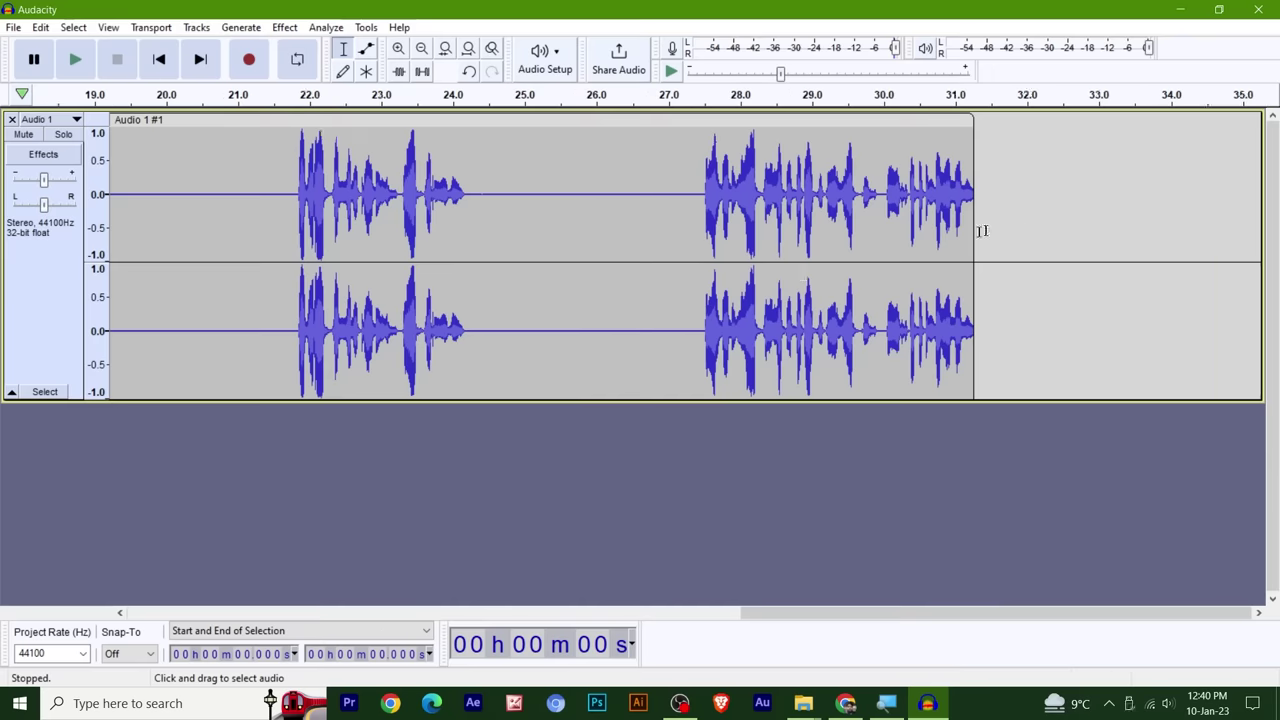
- Play back the recording from about 25.5 seconds to check the sound, stopping and replaying it once
{"action": "left_click", "coordinate": [564, 193]}
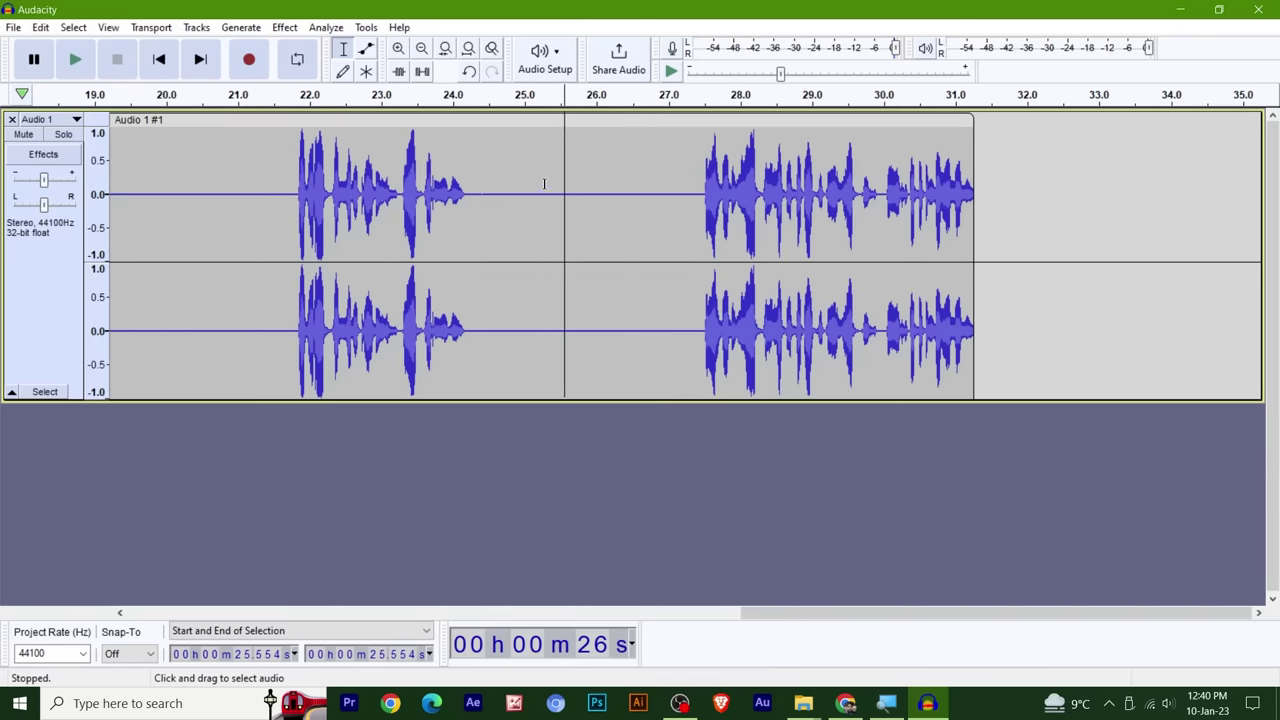
{"action": "left_click", "coordinate": [85, 64]}
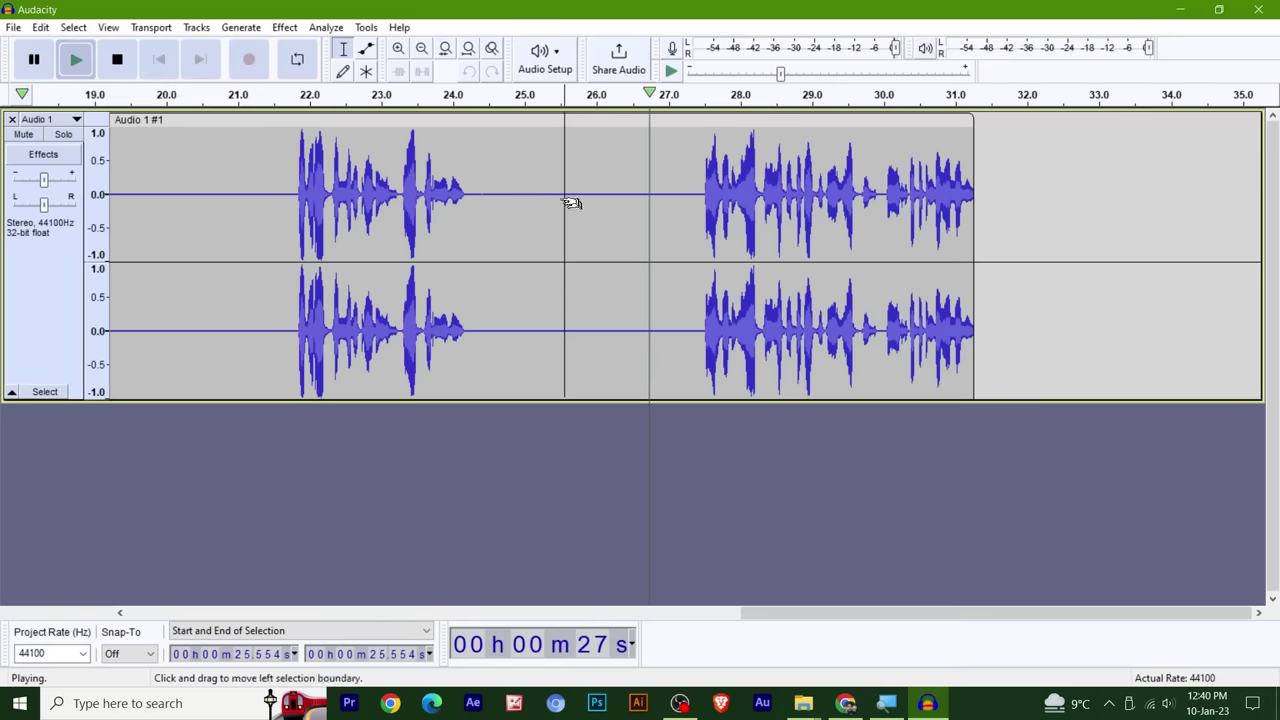
{"action": "key", "text": "space"}
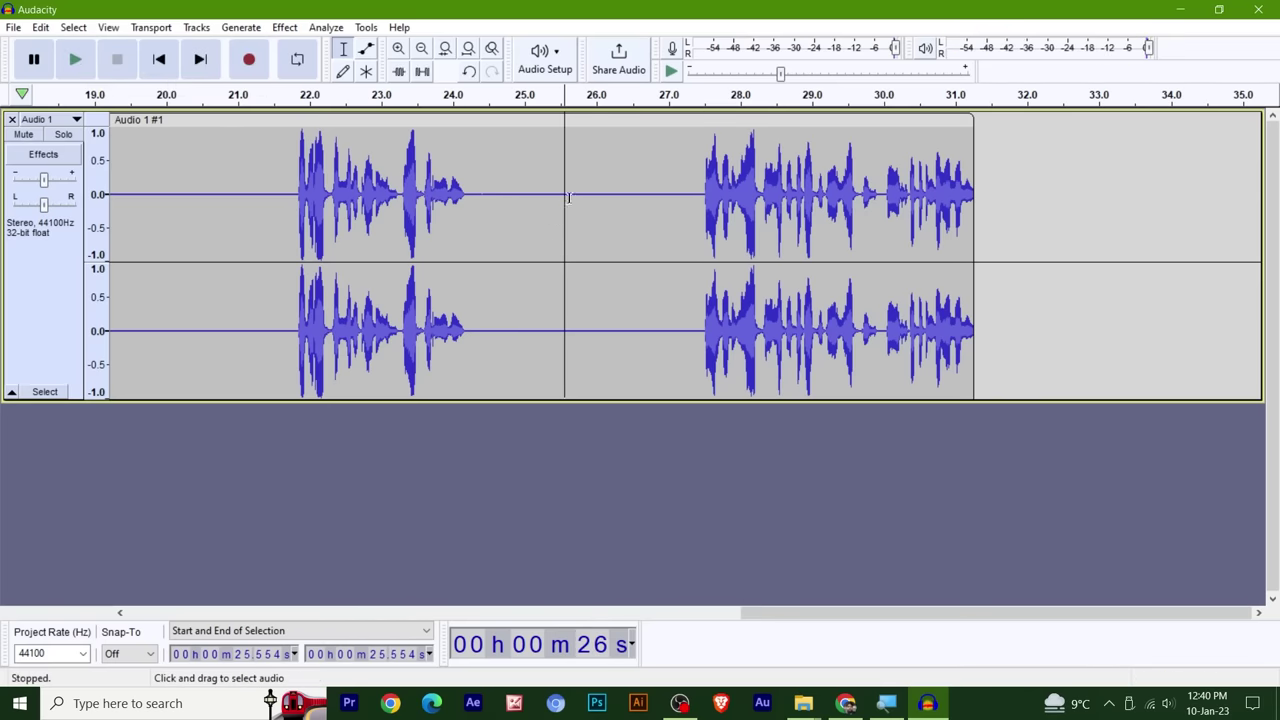
{"action": "left_click", "coordinate": [75, 59]}
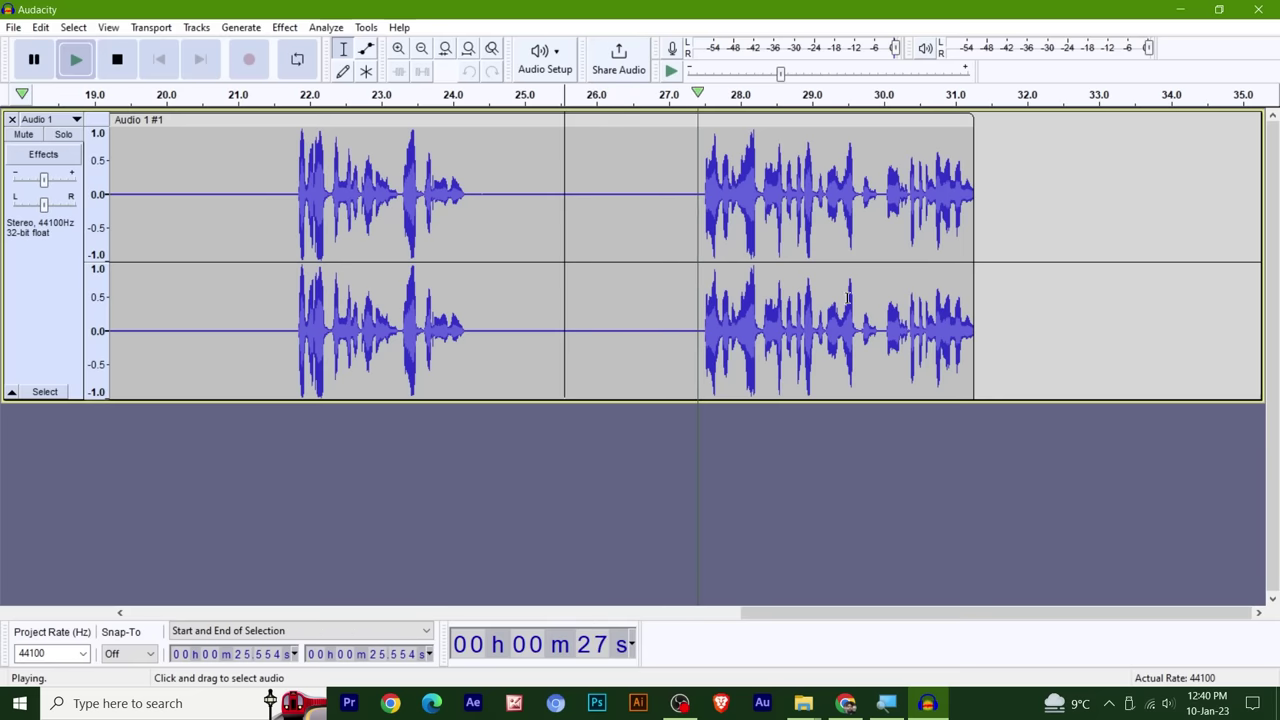
{"action": "key", "text": "space"}
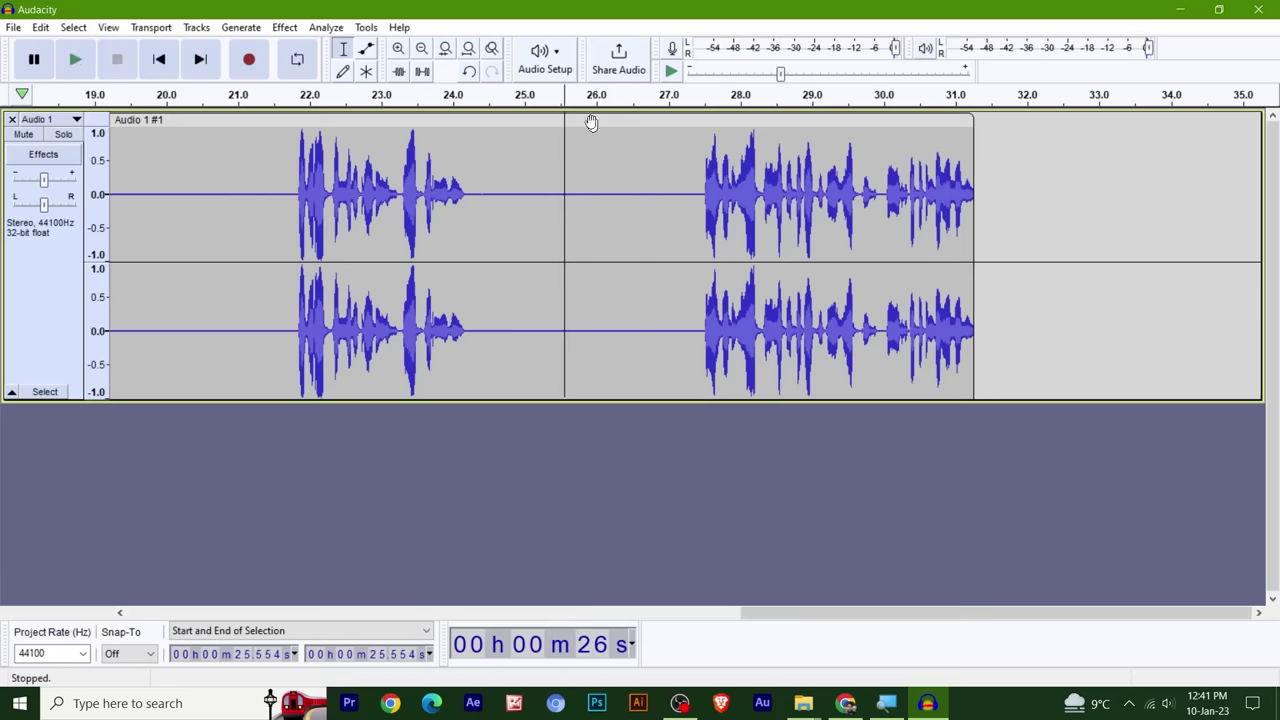
- Set the playback device to Speakers (Realtek(R) Audio) in the audio settings, keeping MME as the host and 2 (Stereo) recording channels
{"action": "left_click", "coordinate": [553, 62]}
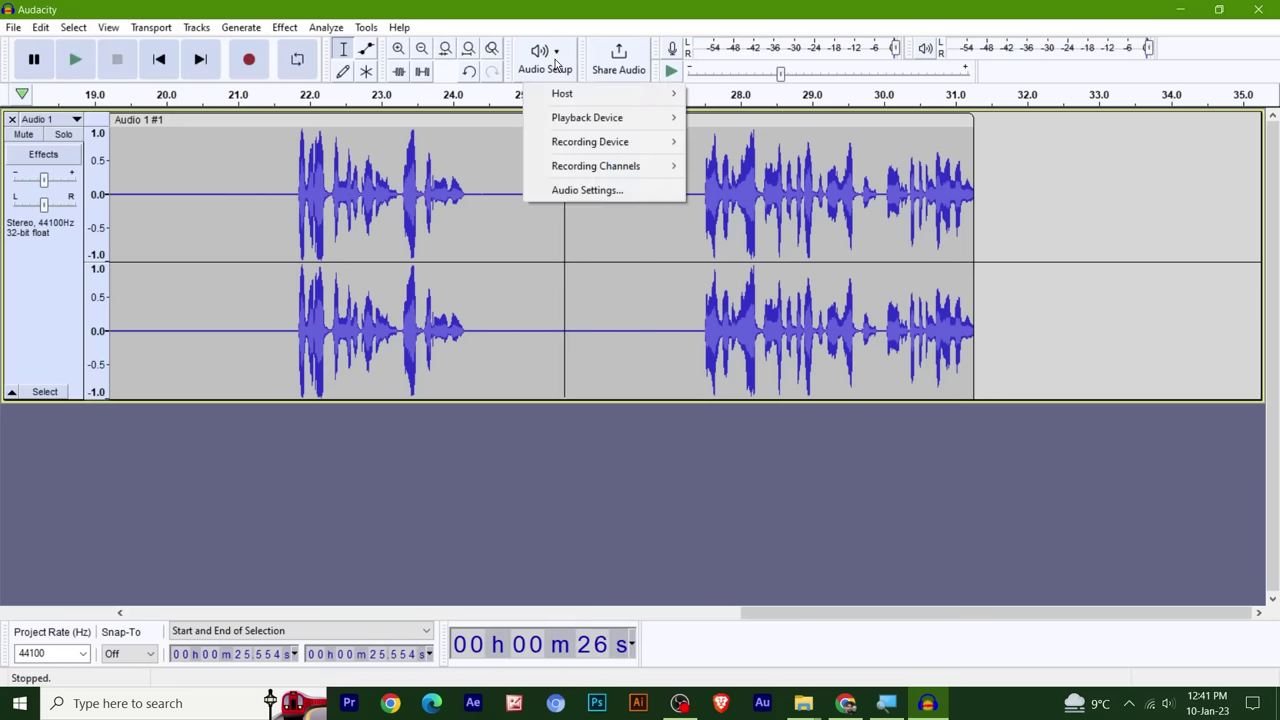
{"action": "left_click", "coordinate": [595, 190]}
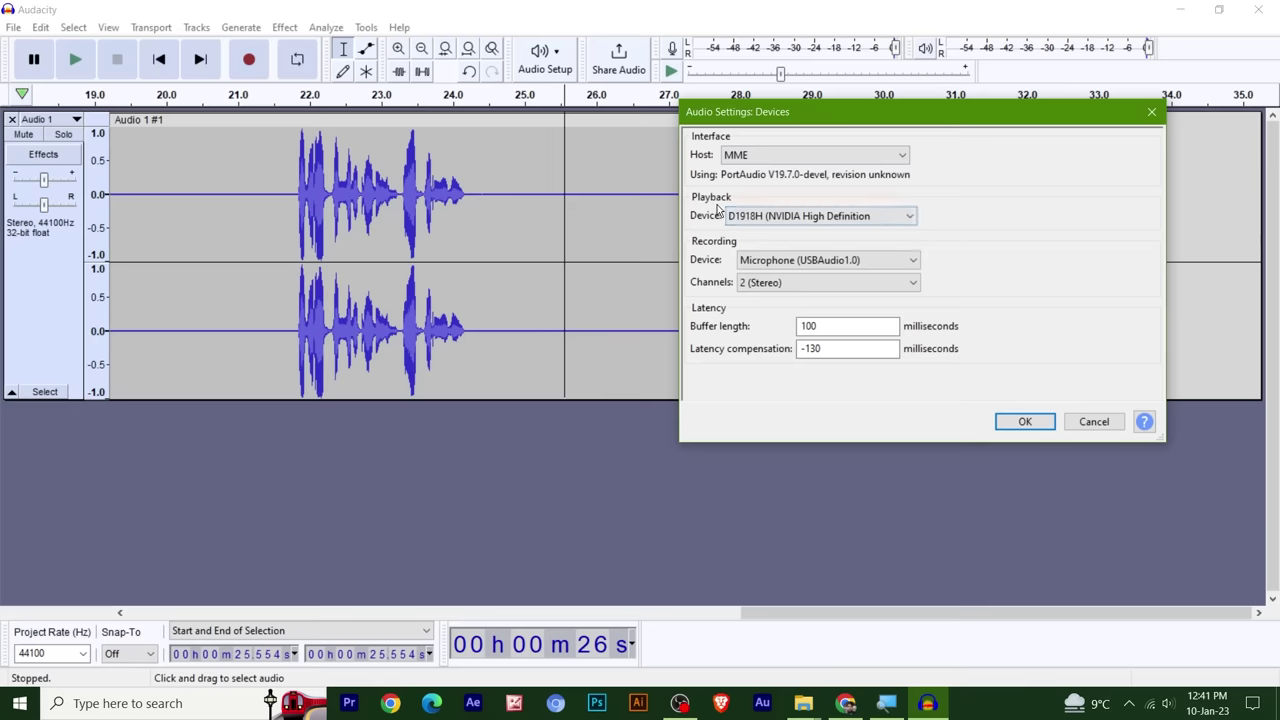
{"action": "left_click", "coordinate": [815, 216]}
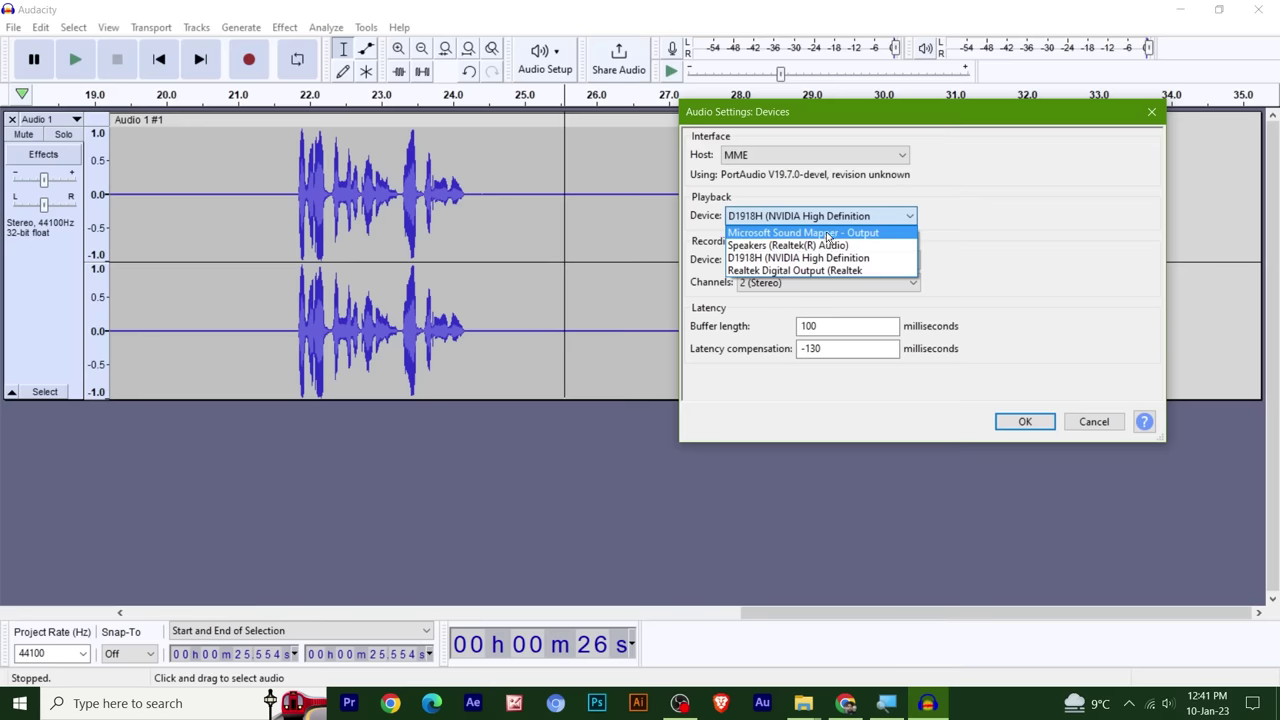
{"action": "left_click", "coordinate": [835, 246]}
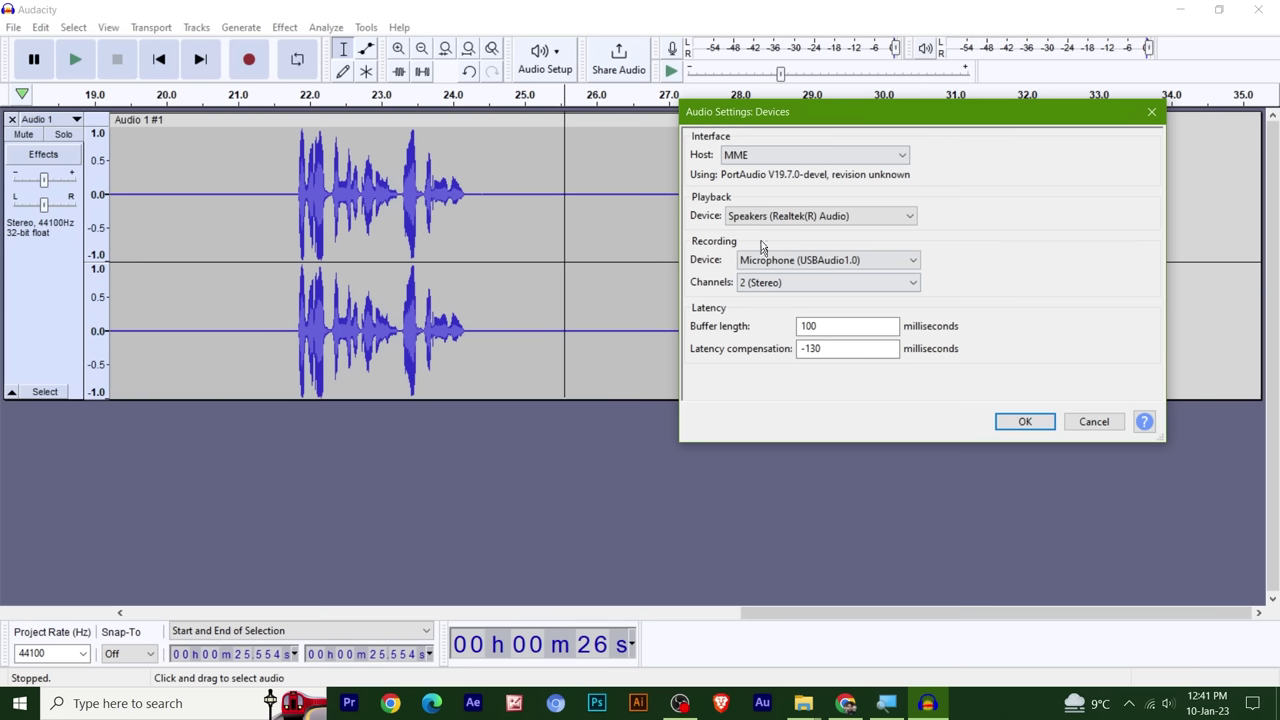
{"action": "left_click", "coordinate": [805, 284]}
{"action": "left_click", "coordinate": [804, 288]}
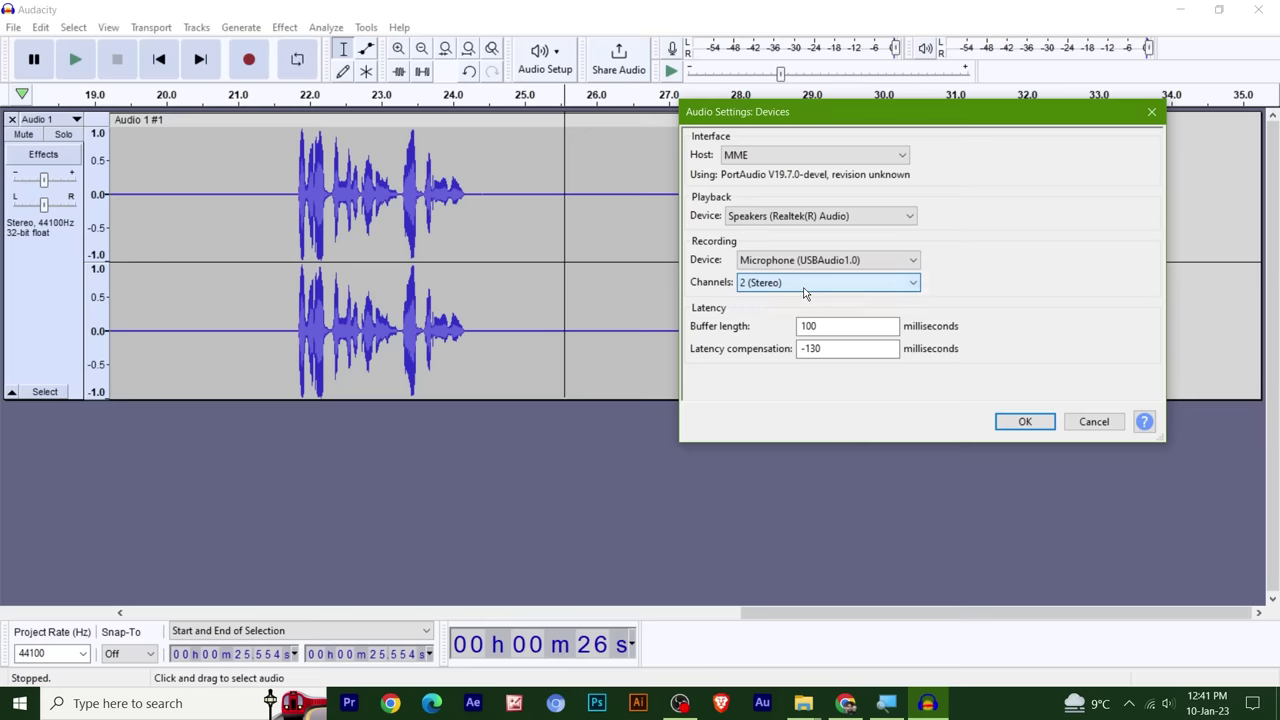
{"action": "left_click", "coordinate": [812, 157]}
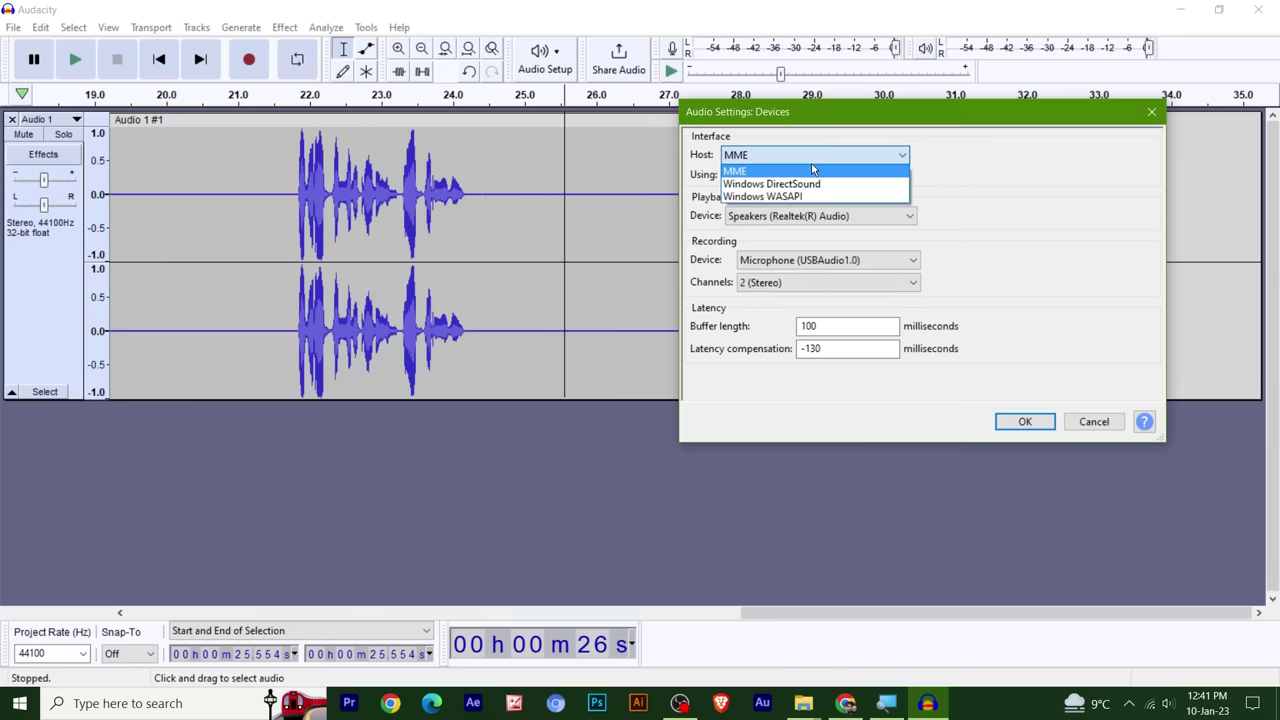
{"action": "left_click", "coordinate": [812, 170]}
{"action": "left_click", "coordinate": [1039, 421]}
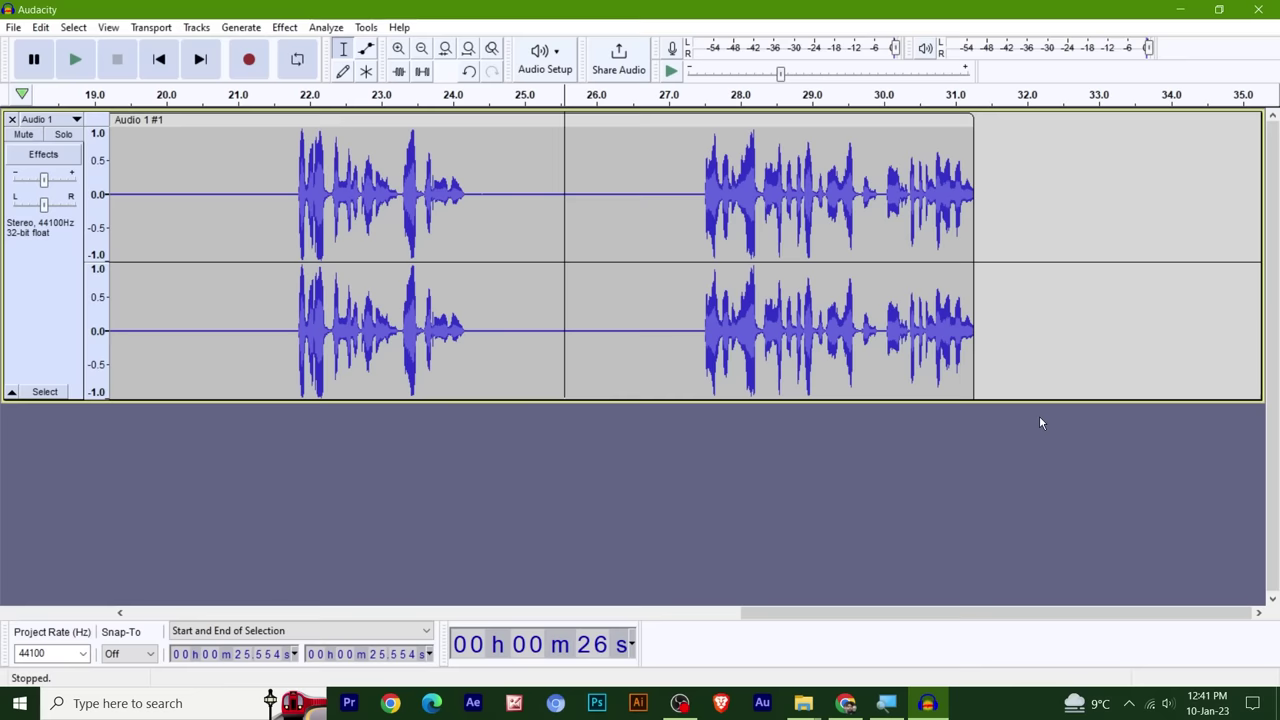
- Play back the recording from about 21.1 seconds through the last spoken passages and stop it
{"action": "left_click", "coordinate": [245, 217]}
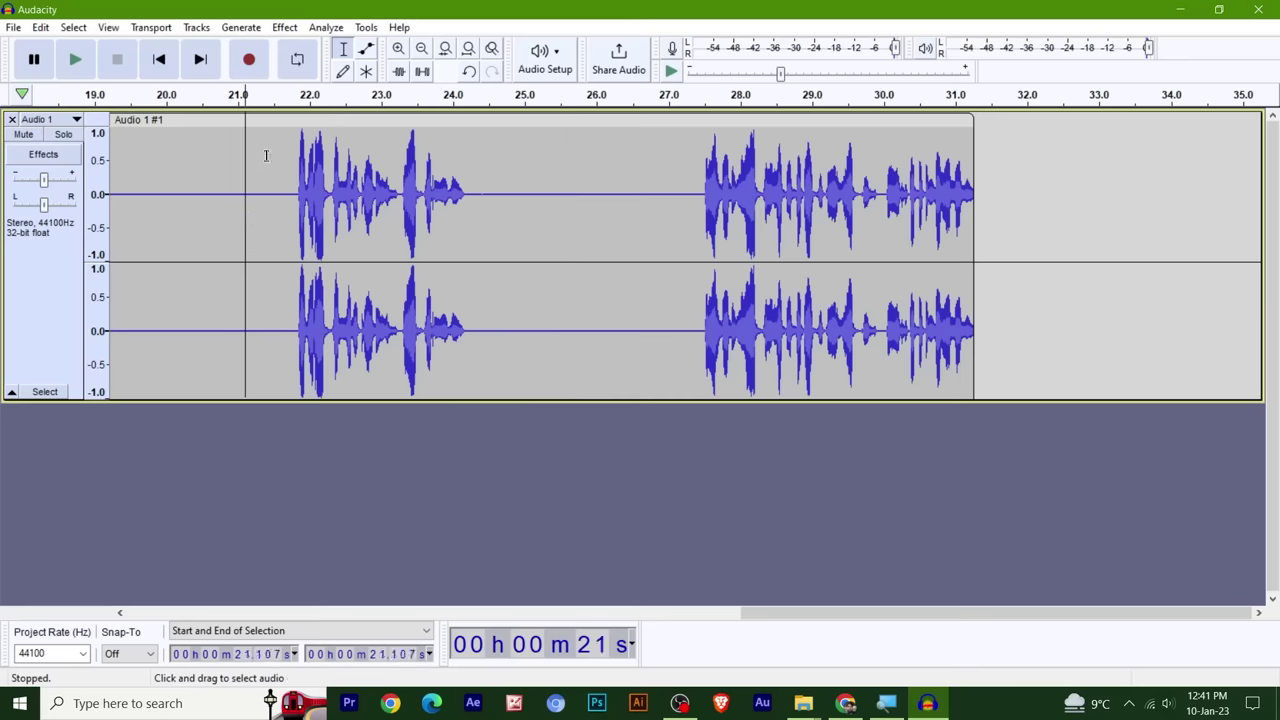
{"action": "left_click", "coordinate": [247, 101]}
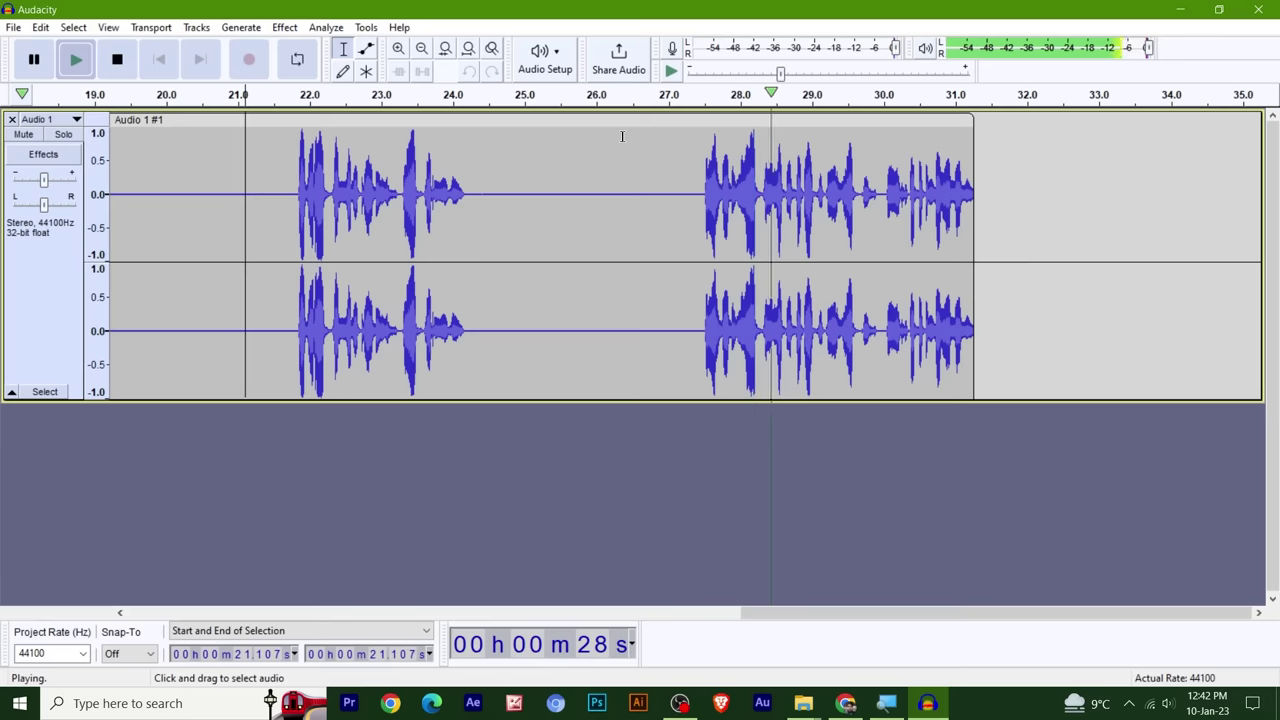
{"action": "key", "text": "space"}
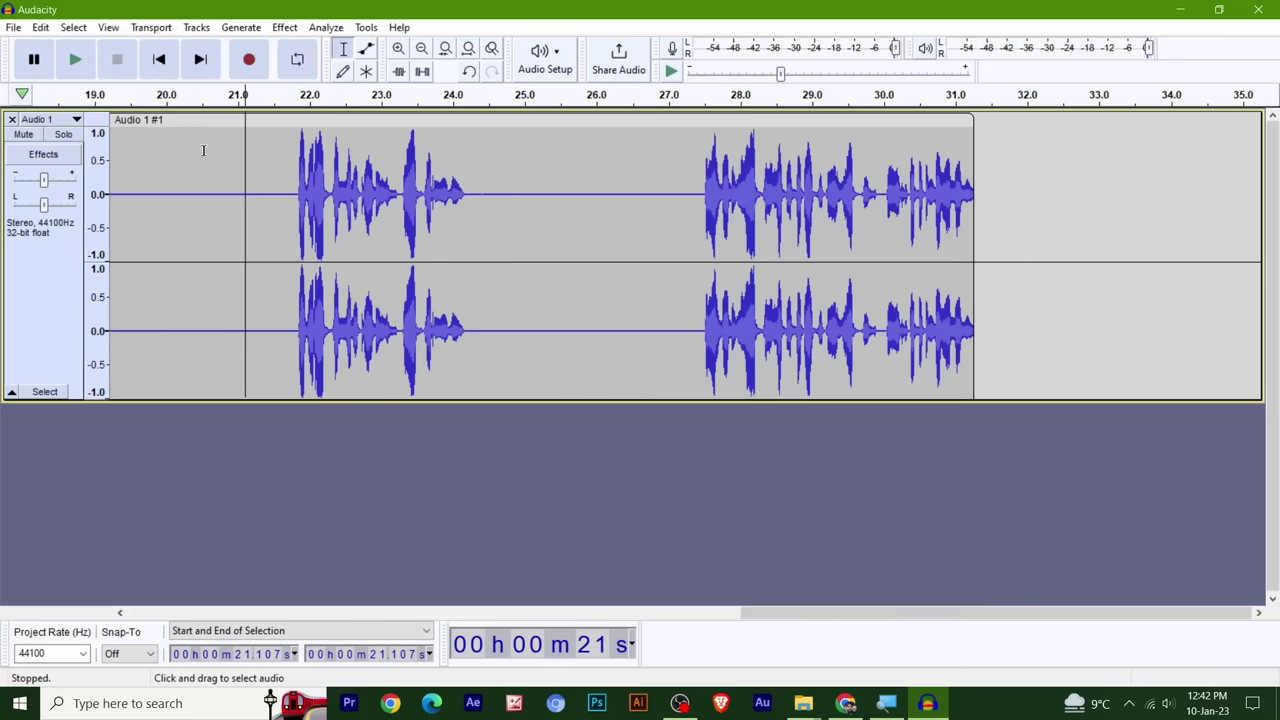
- Jump the cursor between the end and the start of the recording twice, finishing at the start
{"action": "left_click", "coordinate": [201, 60]}
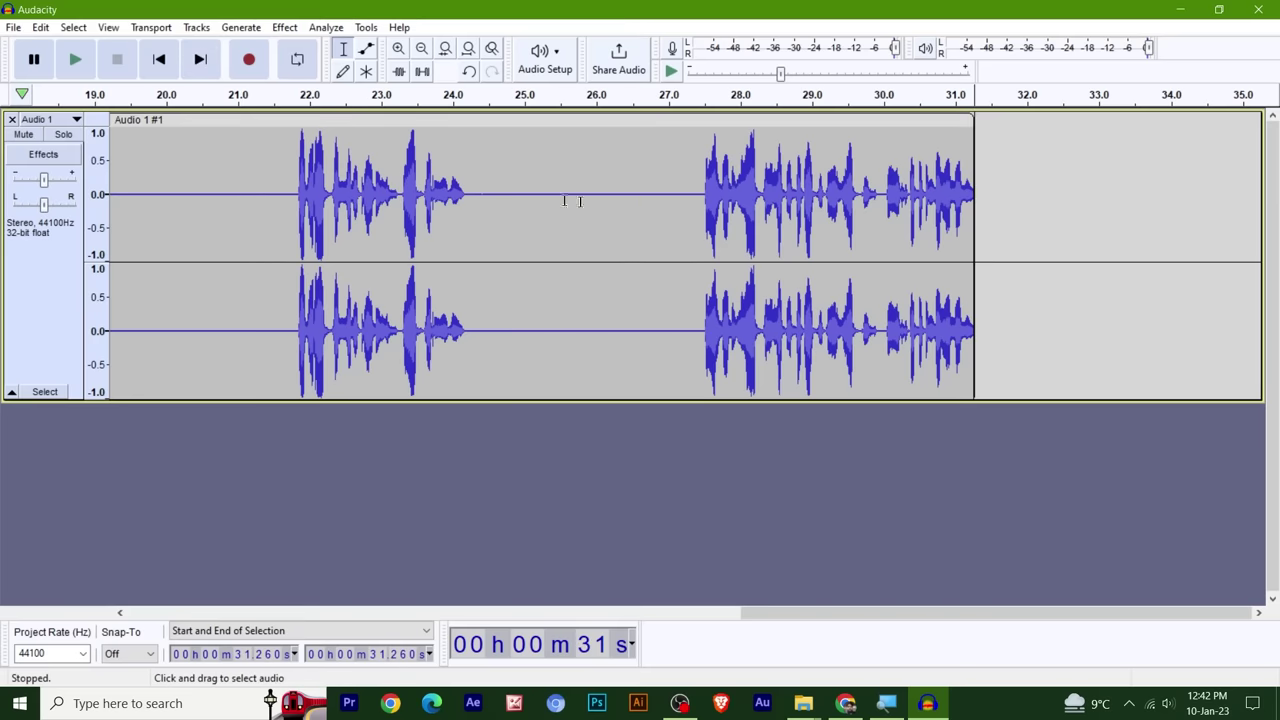
{"action": "left_click", "coordinate": [160, 62]}
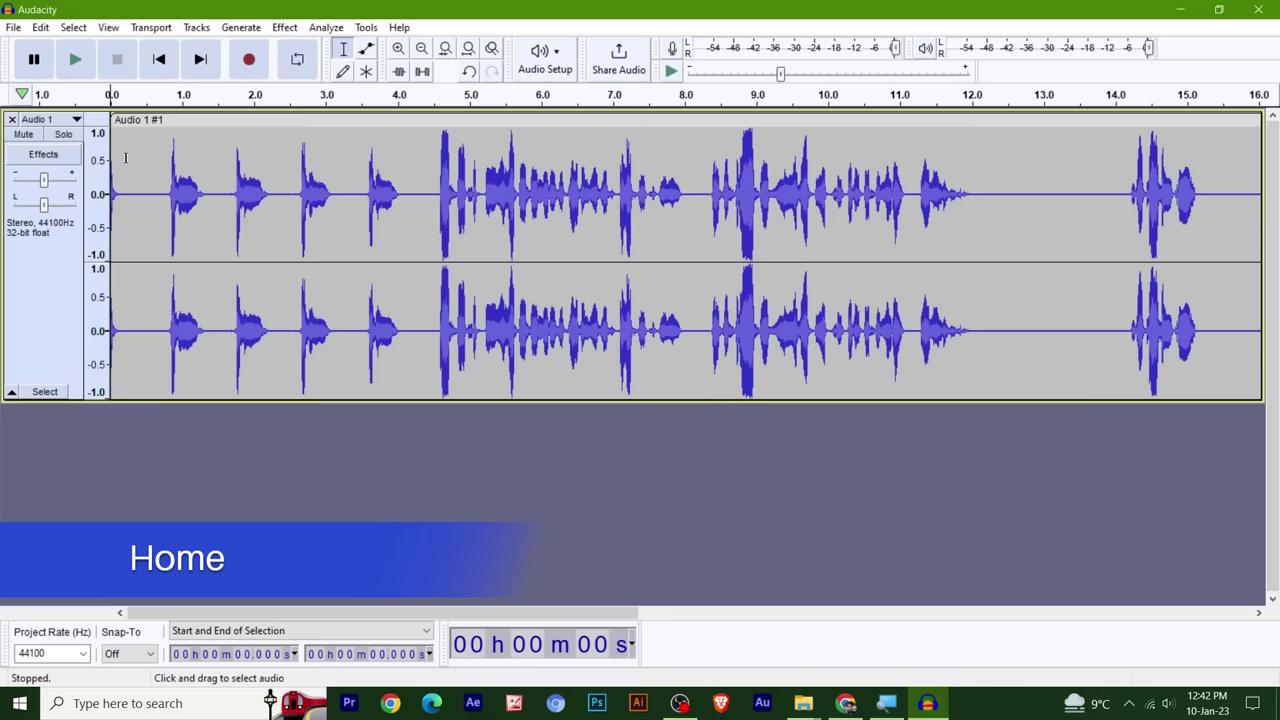
{"action": "left_click", "coordinate": [202, 60]}
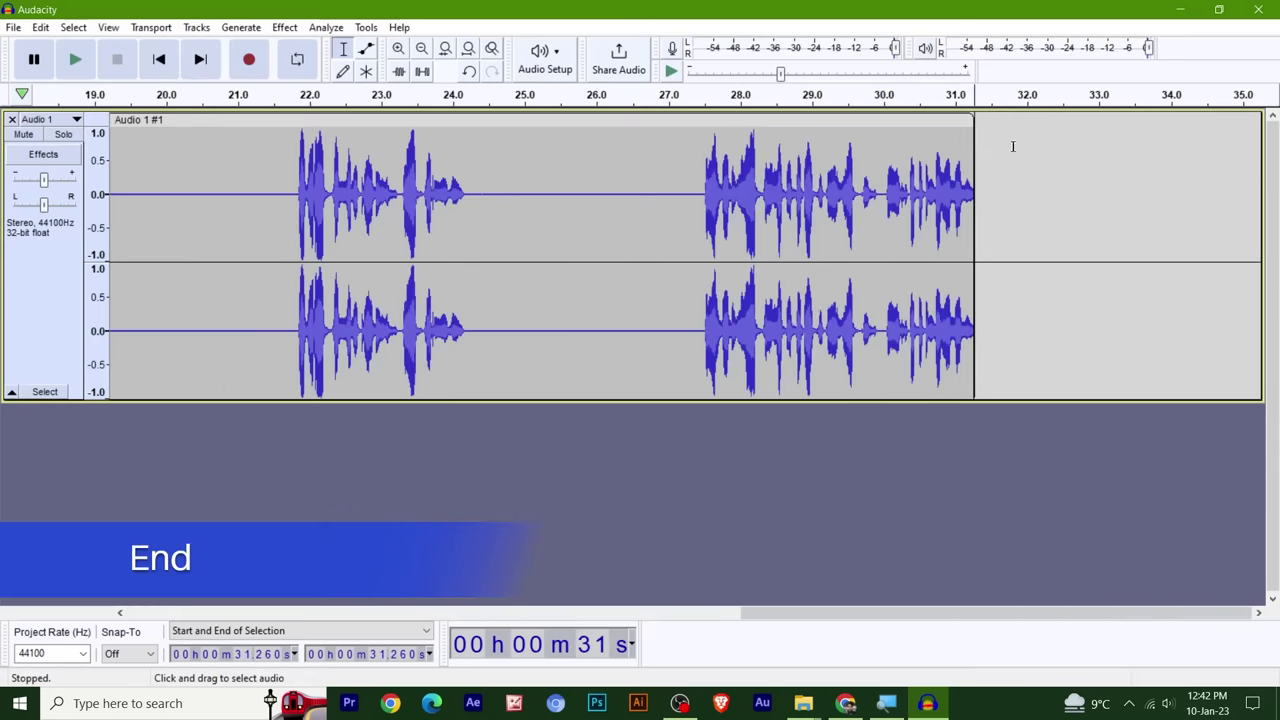
{"action": "key", "text": "Home"}
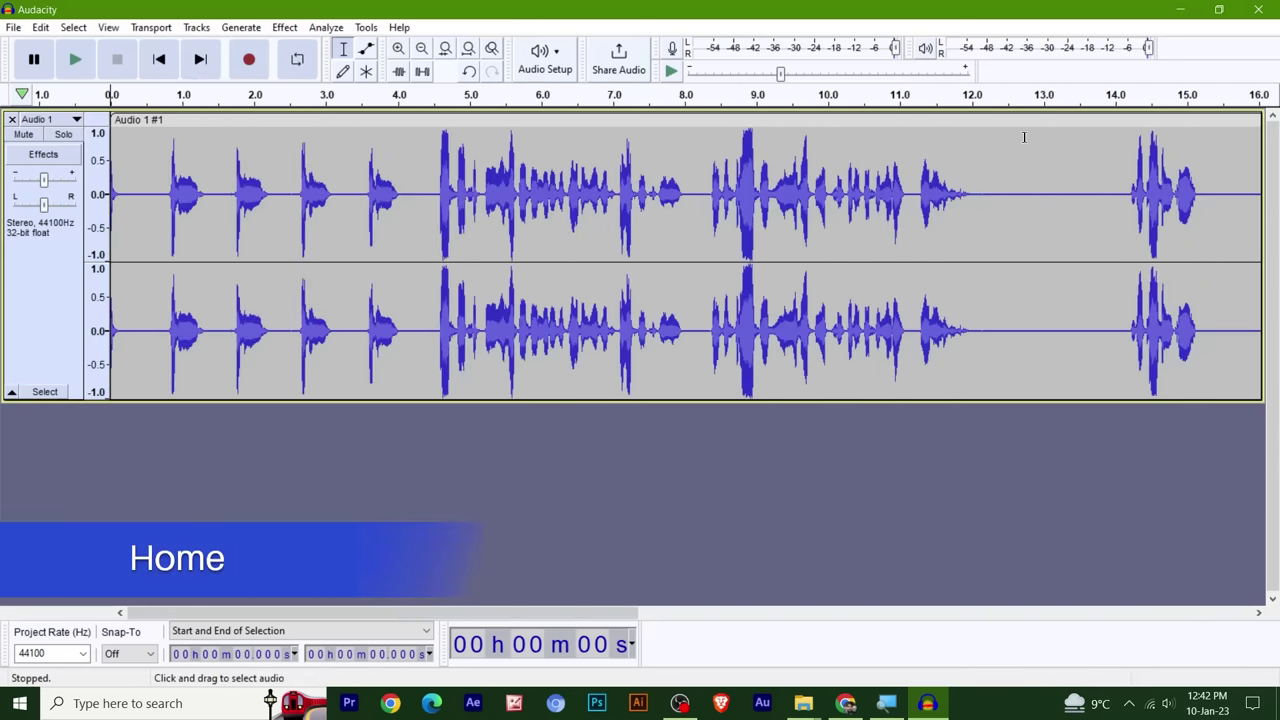
- Delete the section of the recording from about 13.3 to 18.7 seconds
{"action": "left_click_drag", "start_coordinate": [620, 612], "coordinate": [945, 612]}
{"action": "left_click_drag", "start_coordinate": [343, 250], "coordinate": [731, 266]}
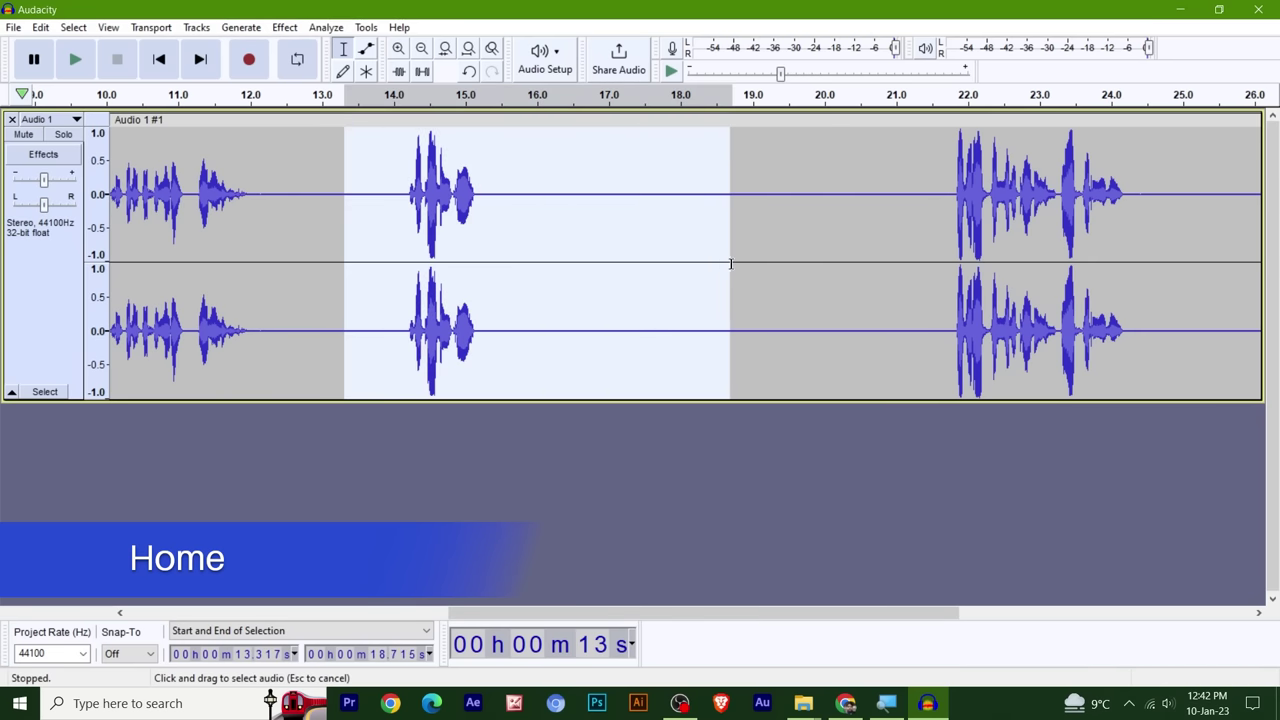
{"action": "key", "text": "Delete"}
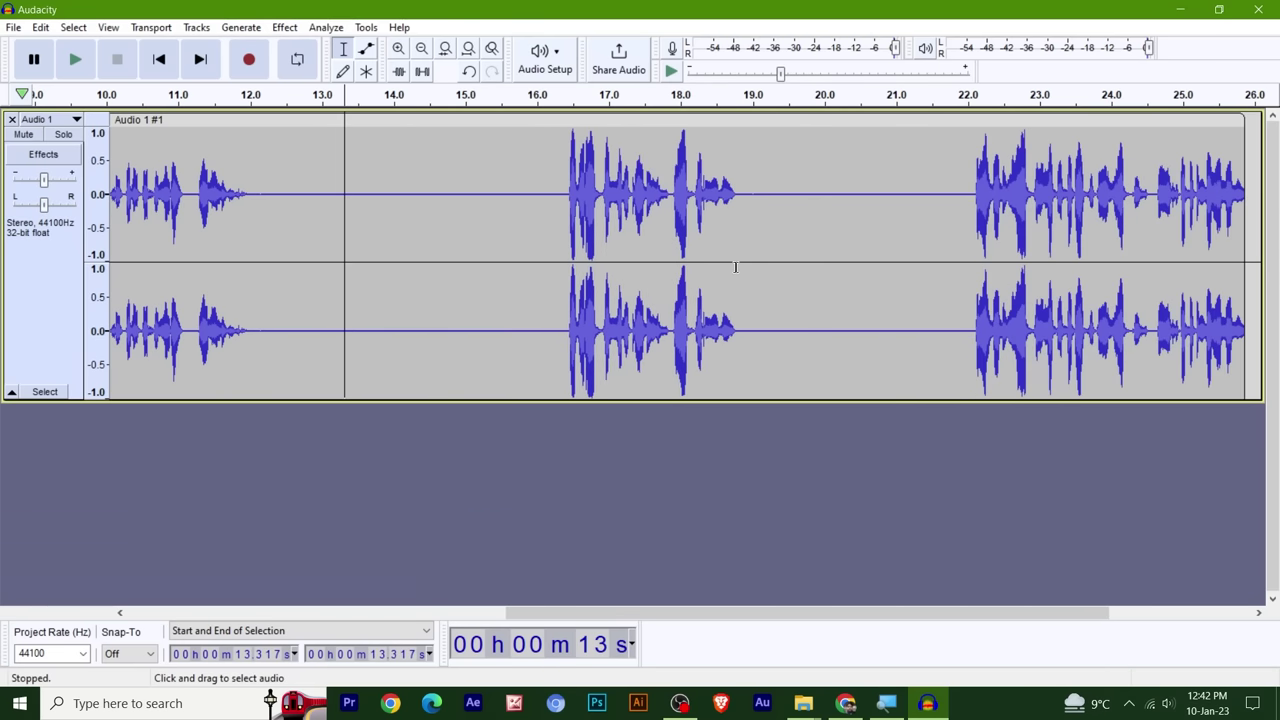
- Delete the section from about 15.6 to 20.5 seconds, and delete everything from about 14.9 seconds to the end
{"action": "left_click", "coordinate": [512, 232]}
{"action": "left_click_drag", "start_coordinate": [512, 232], "coordinate": [860, 234]}
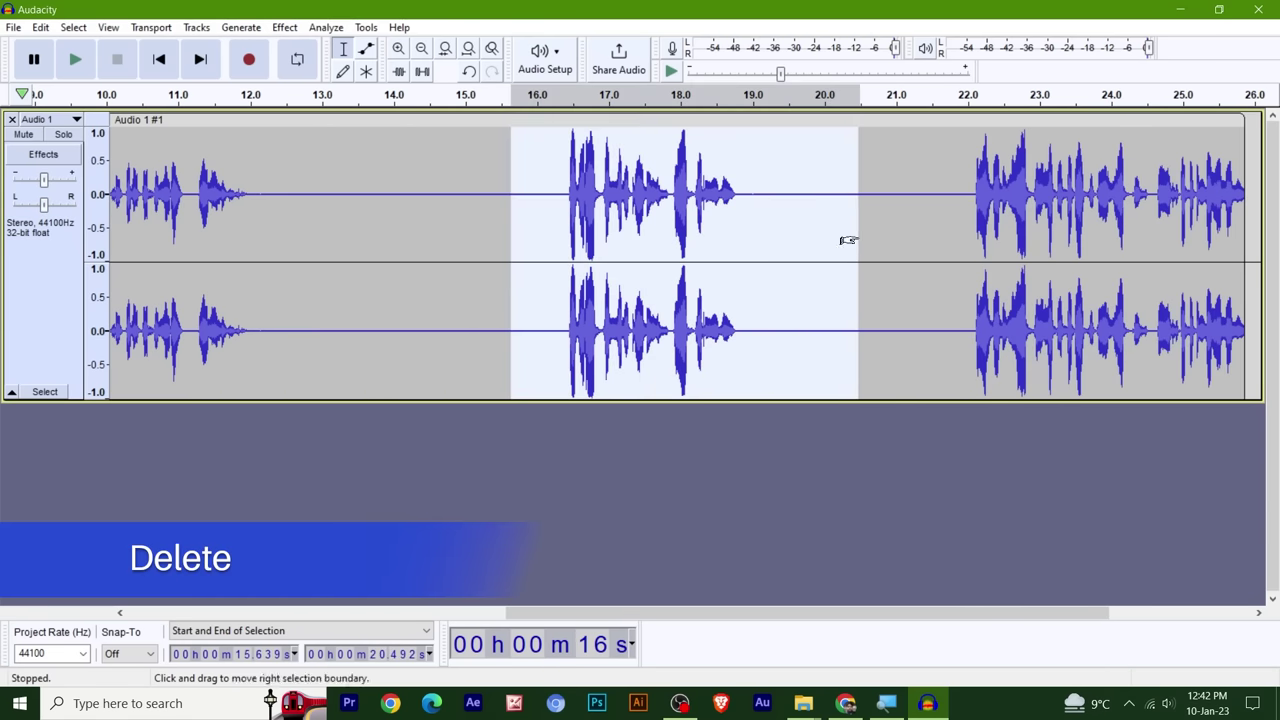
{"action": "key", "text": "Delete"}
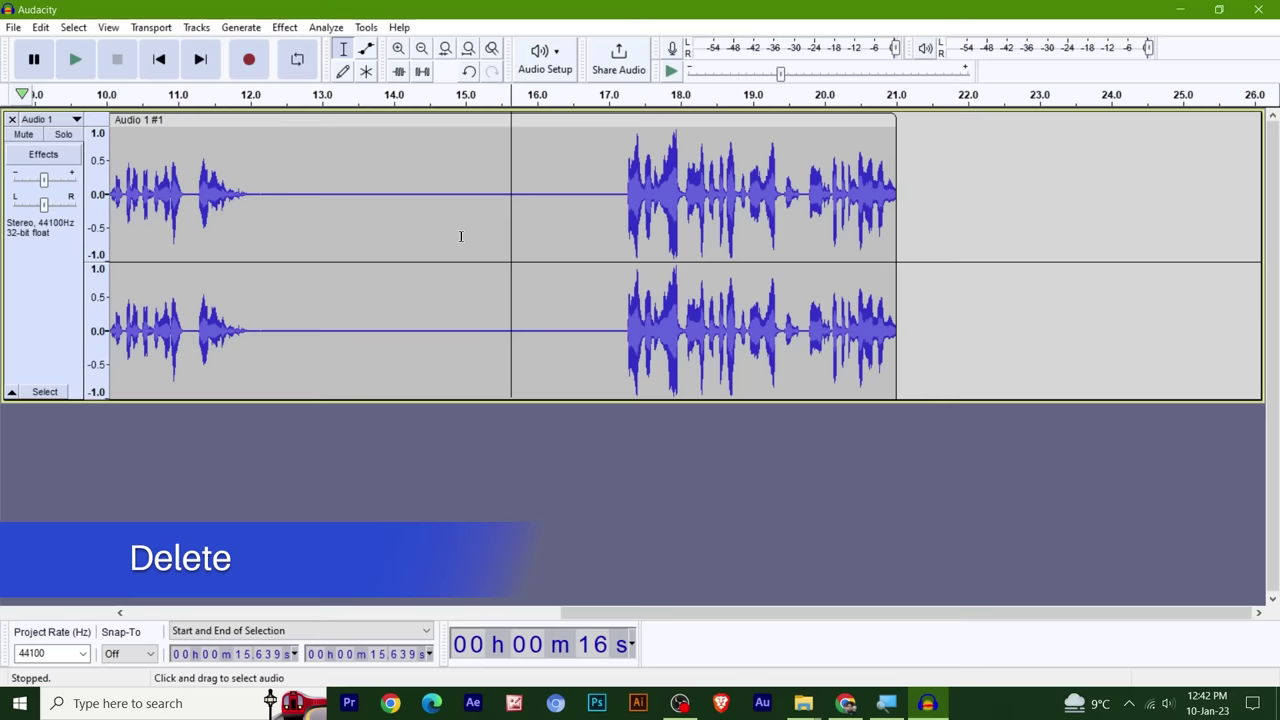
{"action": "left_click_drag", "start_coordinate": [461, 236], "coordinate": [949, 246]}
{"action": "key", "text": "Delete"}
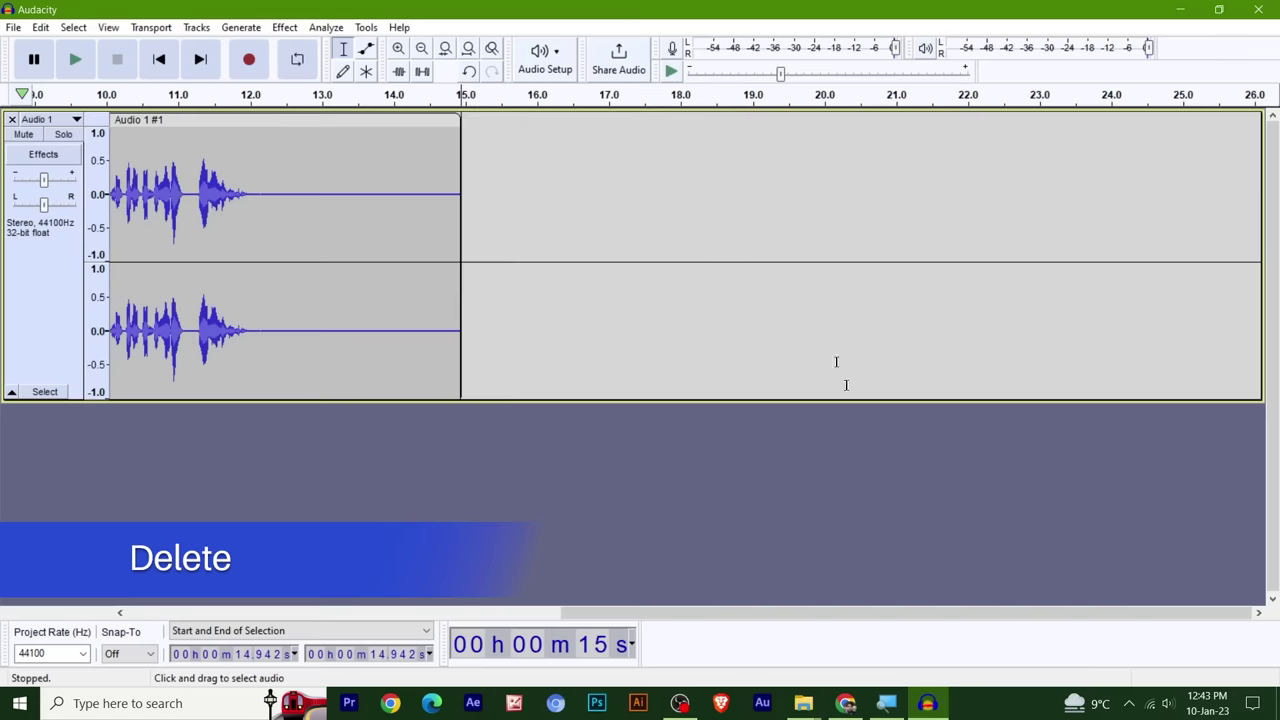
- Select all the remaining audio in the track back to its start and delete it
{"action": "left_click_drag", "start_coordinate": [920, 612], "coordinate": [488, 612]}
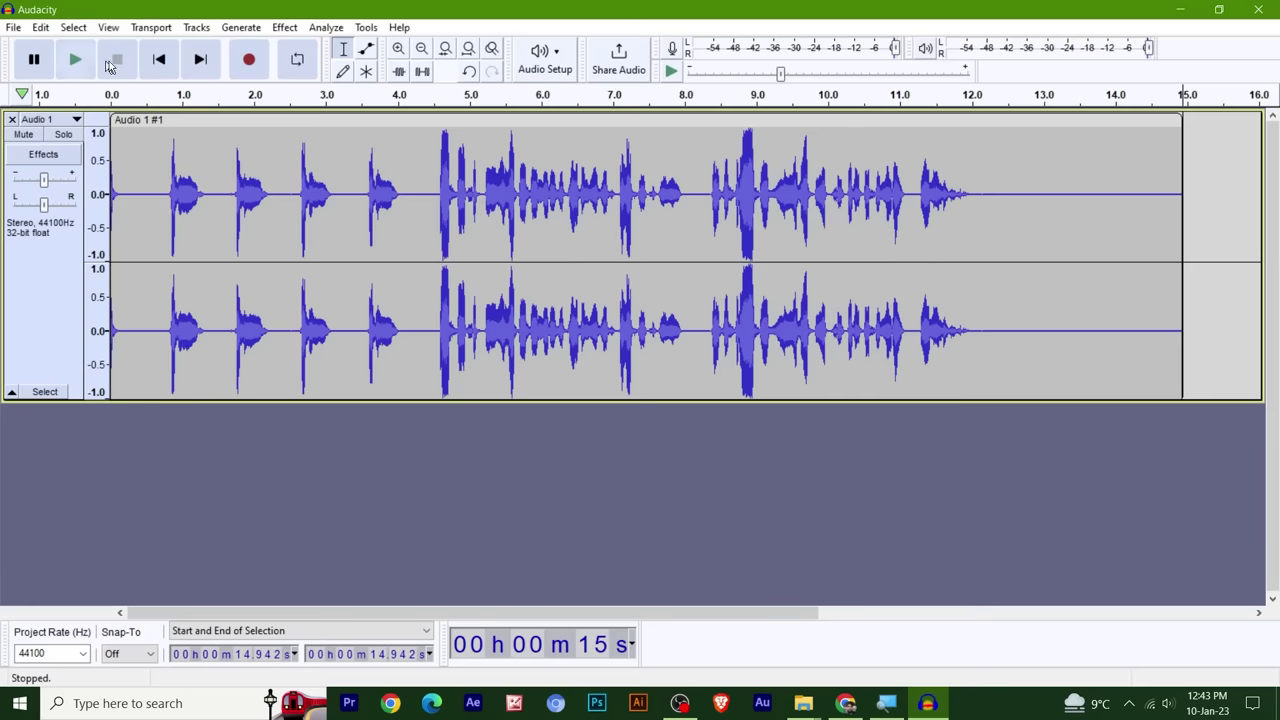
{"action": "left_click_drag", "start_coordinate": [1216, 218], "coordinate": [105, 225]}
{"action": "key", "text": "Delete"}
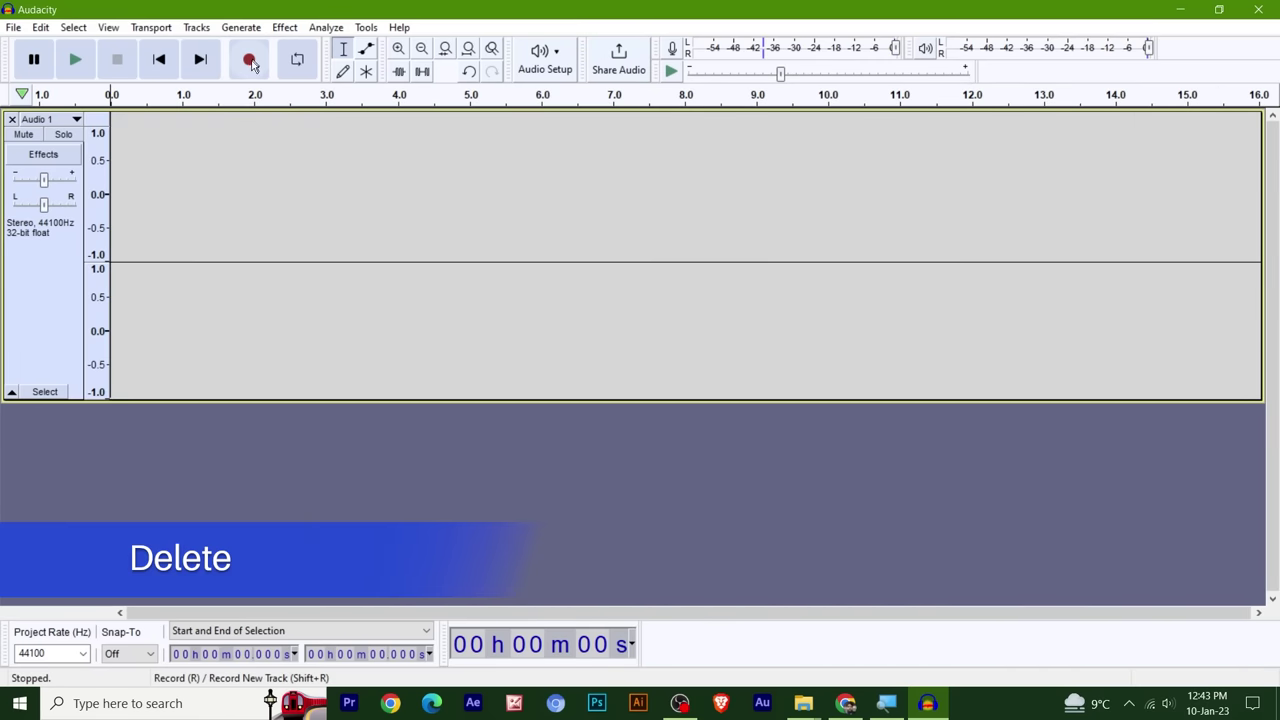
- Record a voice take of about 10 seconds, stop, and record a second clip of about 7 seconds directly after it
{"action": "left_click", "coordinate": [249, 59]}
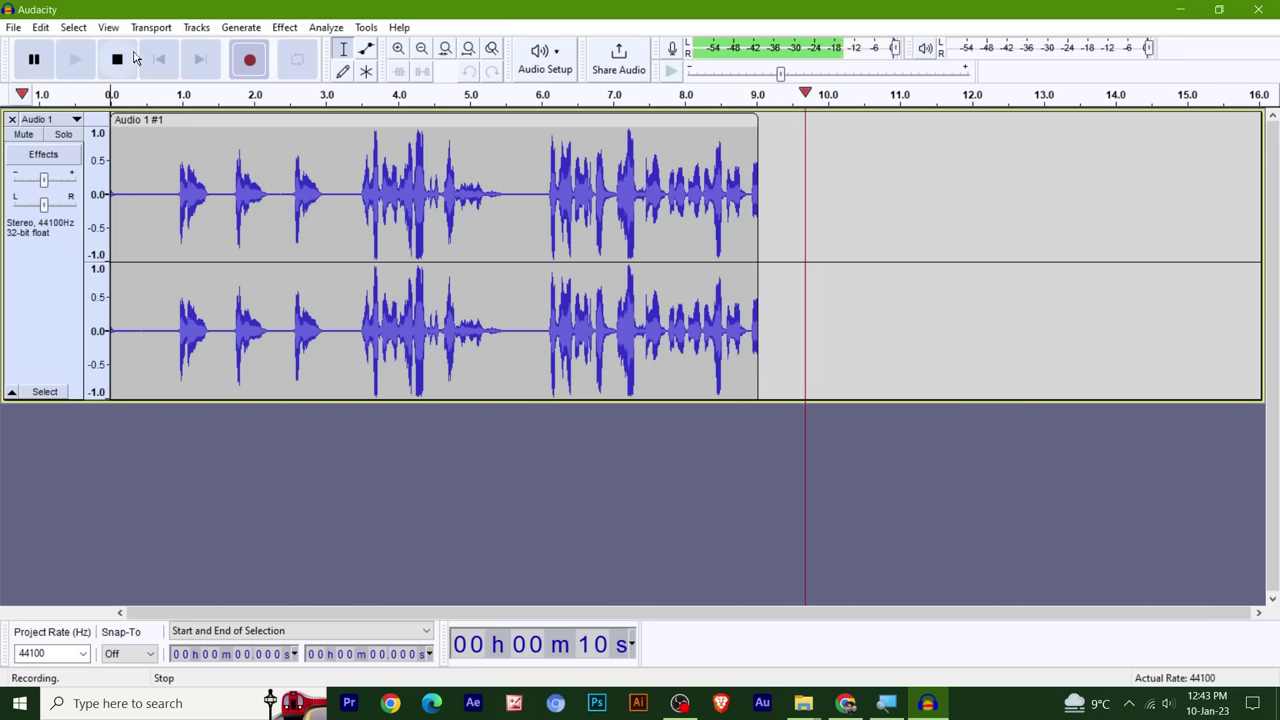
{"action": "key", "text": "space"}
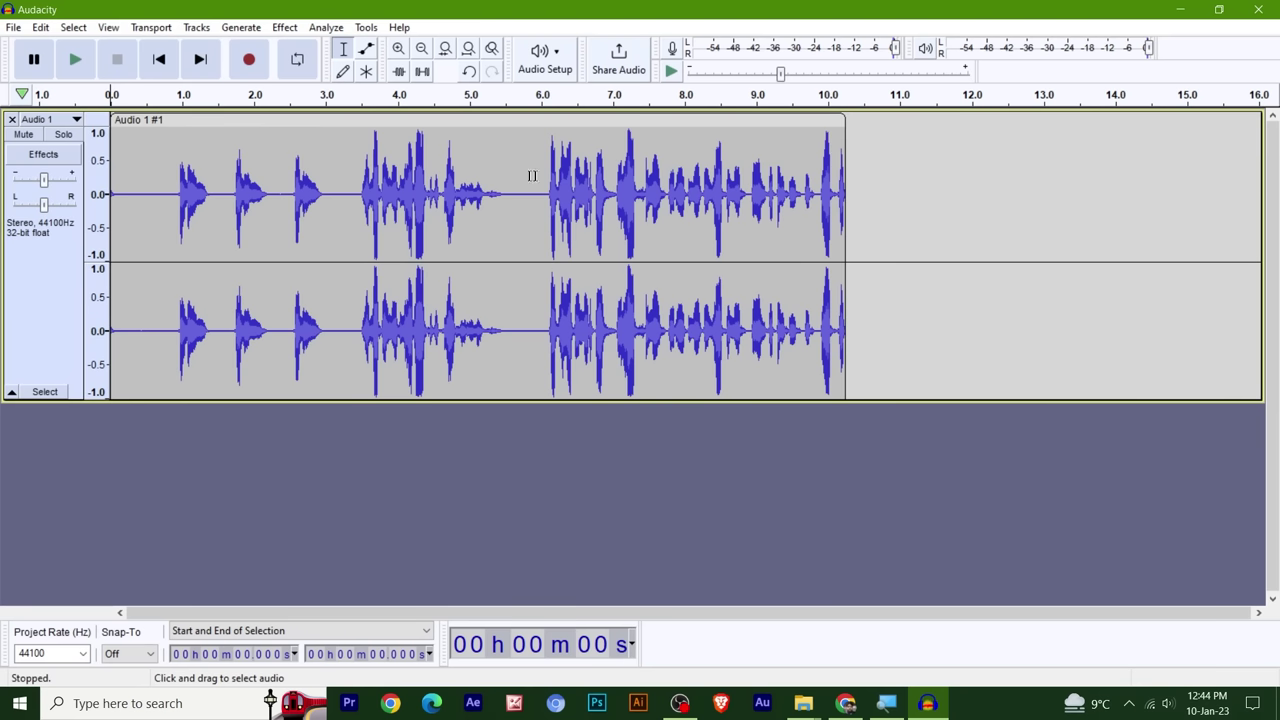
{"action": "left_click", "coordinate": [248, 62]}
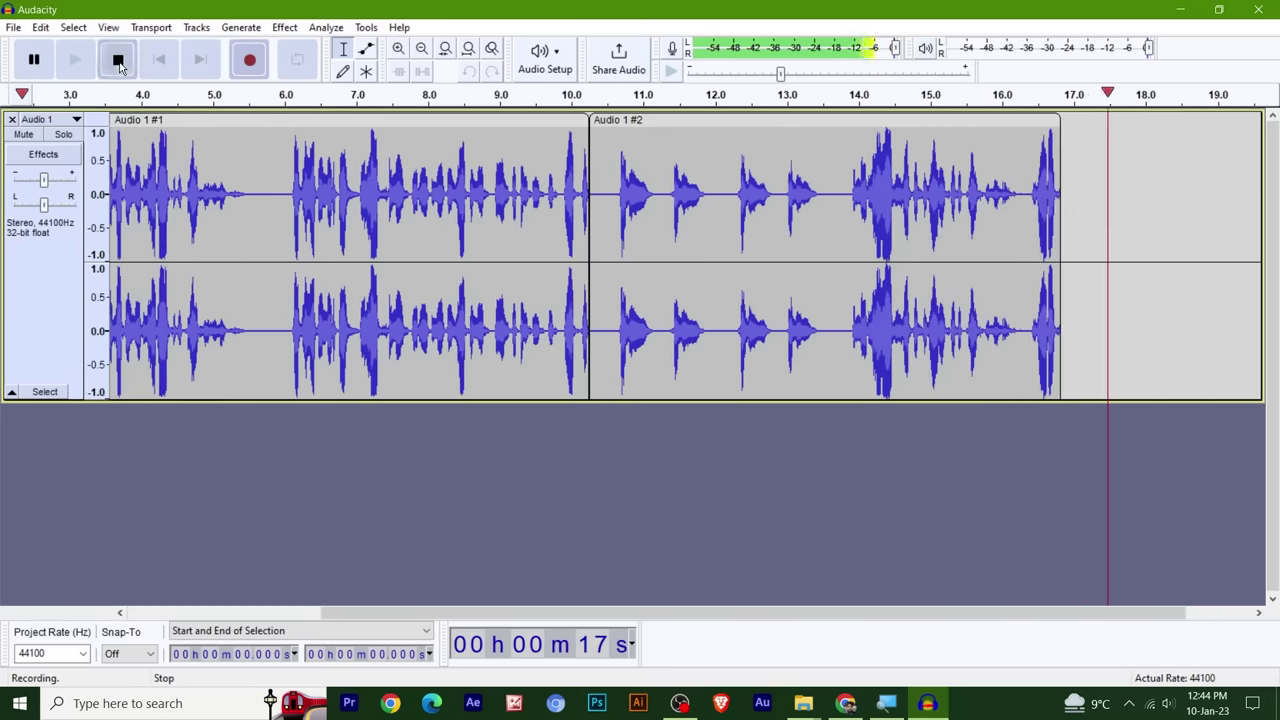
{"action": "key", "text": "space"}
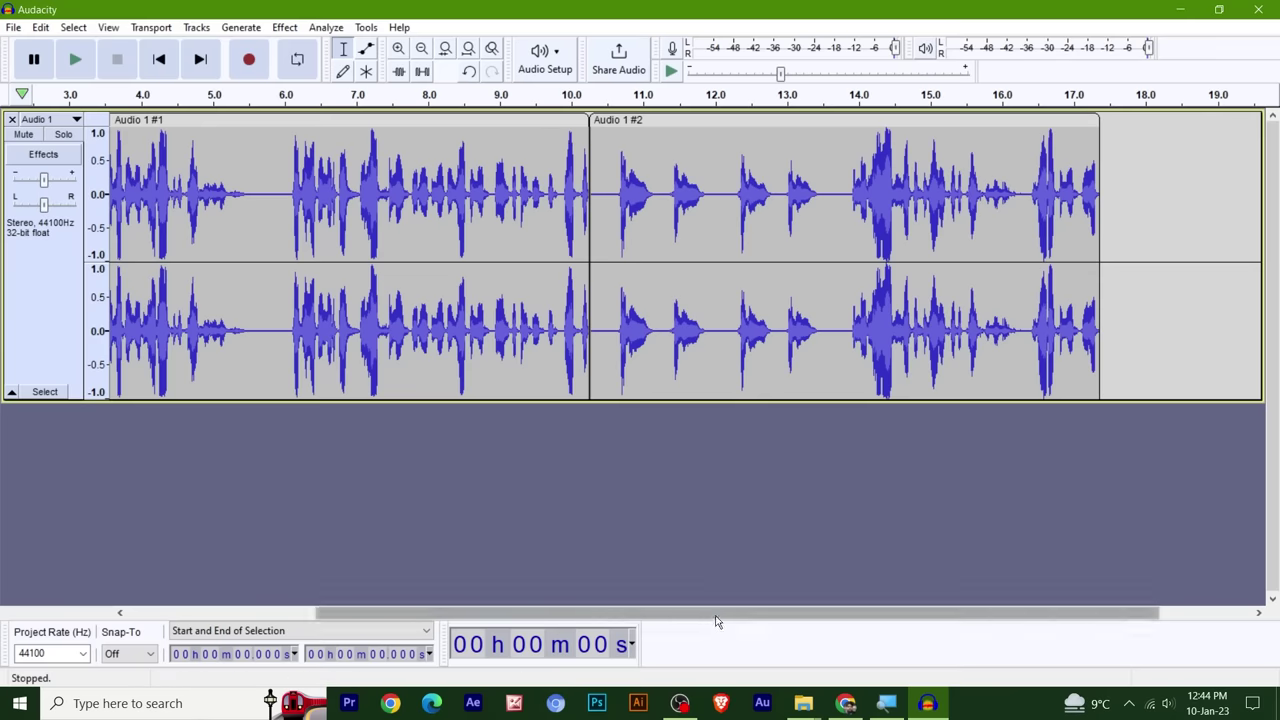
- Move the second clip along the track to start at about 11.5 seconds, leaving a gap after the first clip
{"action": "left_click_drag", "start_coordinate": [735, 612], "coordinate": [827, 552]}
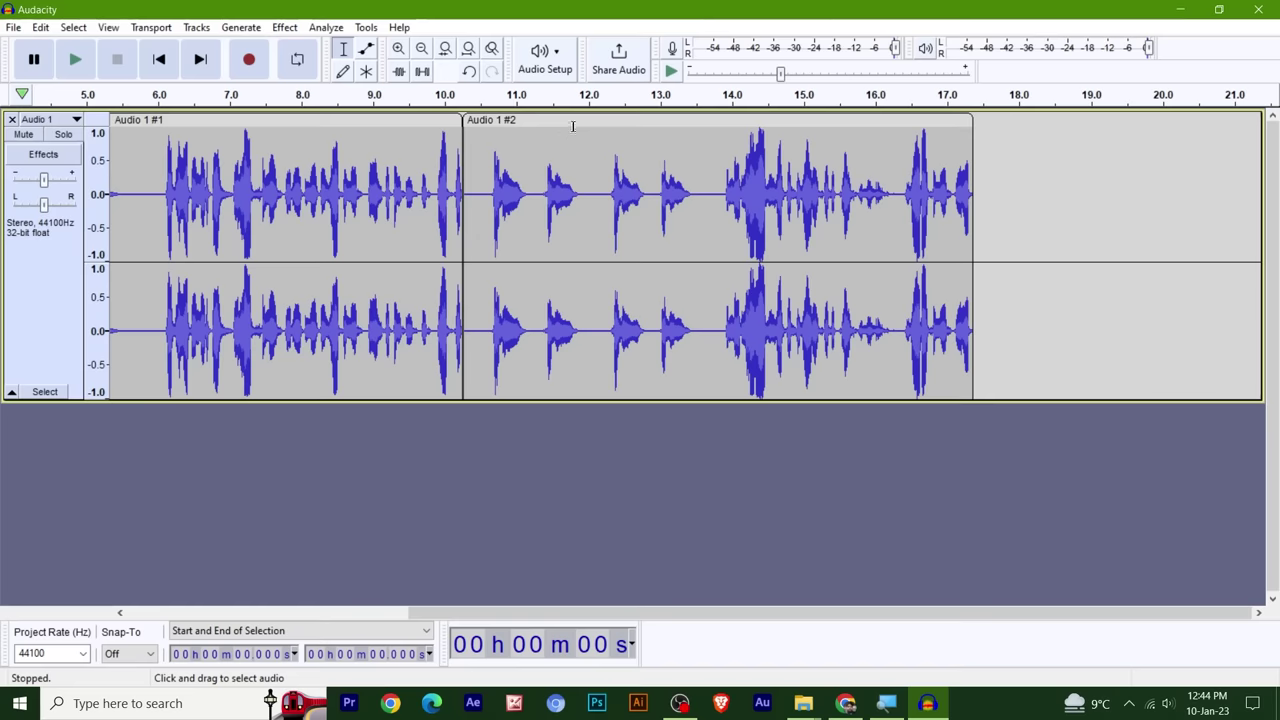
{"action": "left_click_drag", "start_coordinate": [575, 123], "coordinate": [680, 150]}
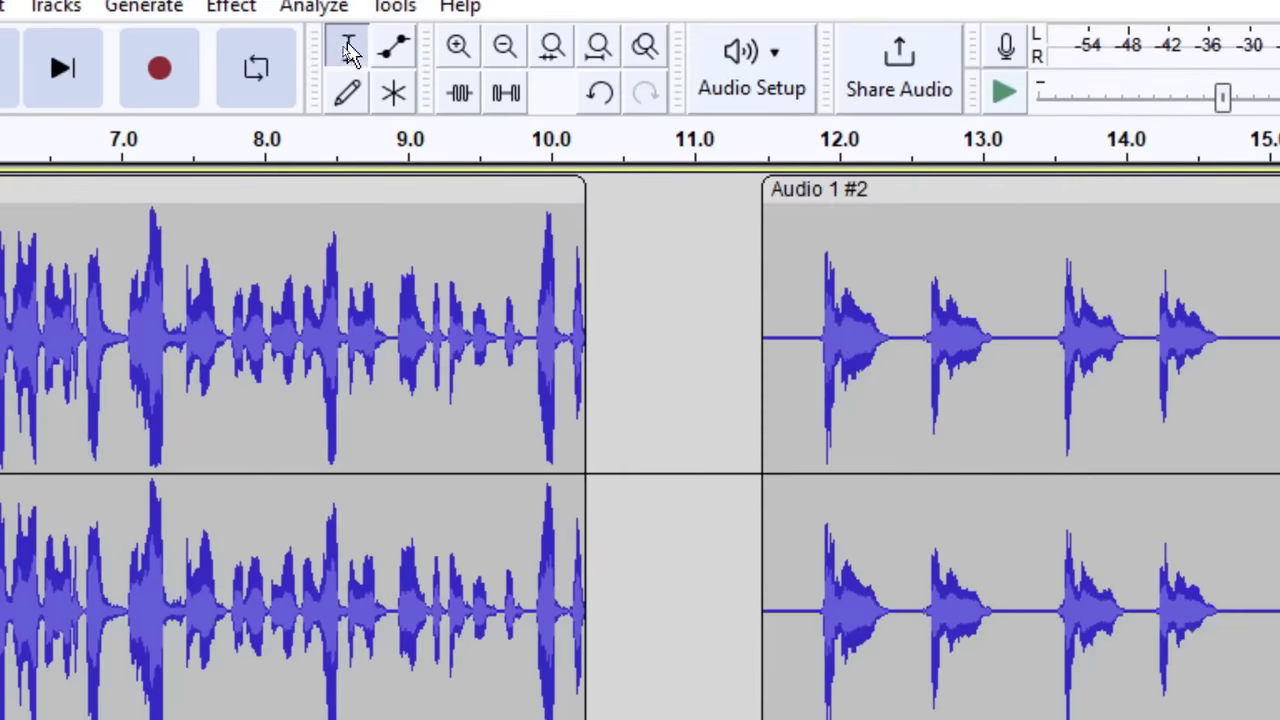
- Try the Selection Tool on about 7.8 to 10.0 and 13.0 to 14.5 seconds, and switch briefly to the Multi-Tool and back
{"action": "left_click_drag", "start_coordinate": [233, 283], "coordinate": [555, 305]}
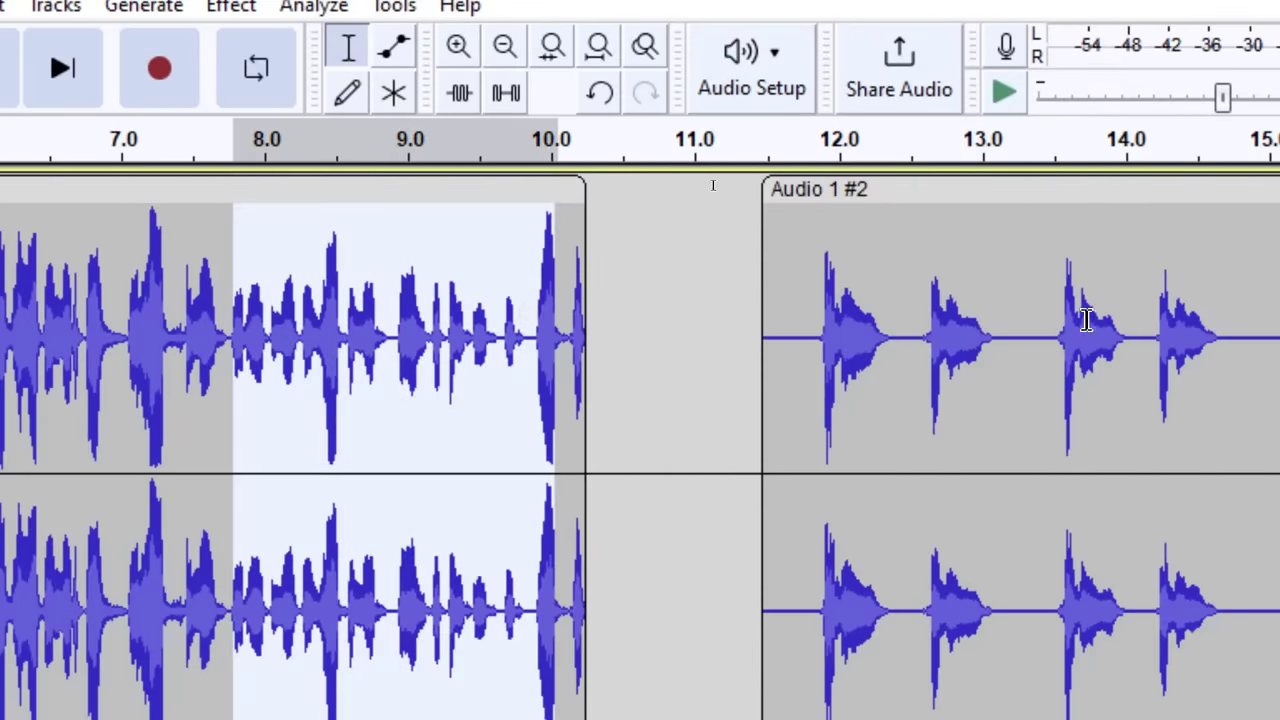
{"action": "left_click_drag", "start_coordinate": [987, 338], "coordinate": [1199, 340]}
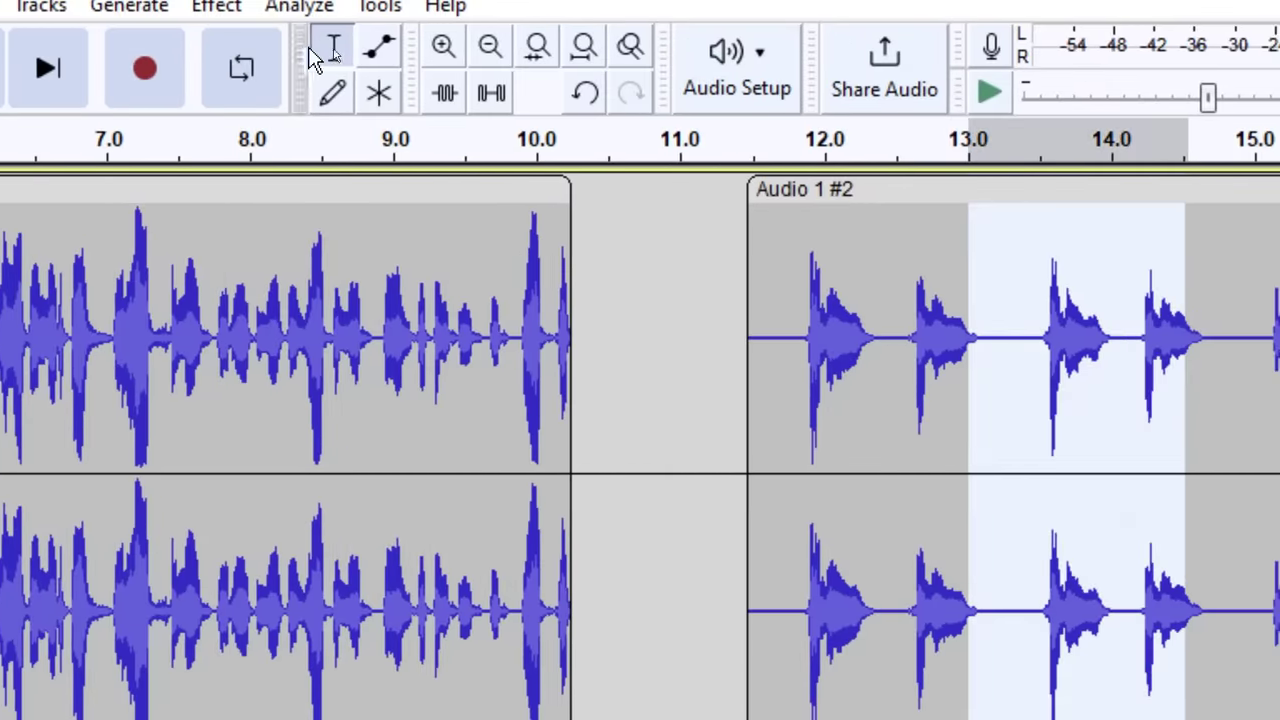
{"action": "left_click", "coordinate": [381, 93]}
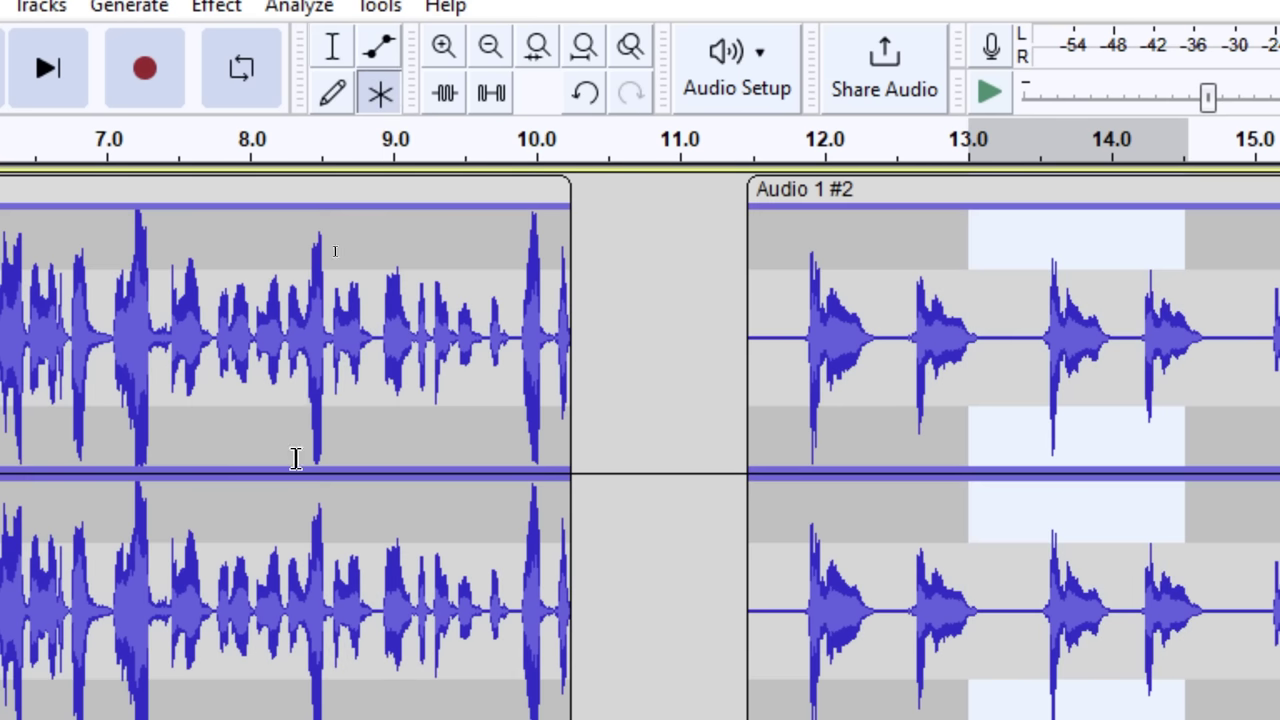
{"action": "left_click", "coordinate": [336, 48]}
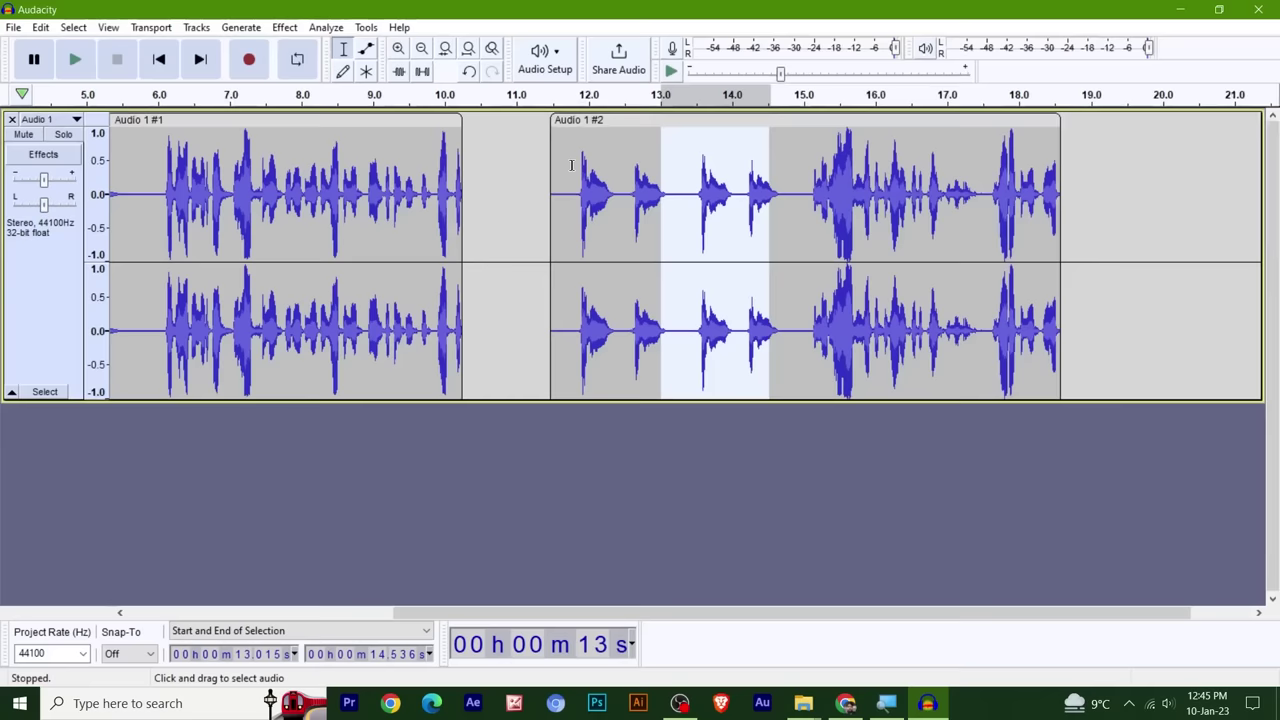
- Move the second clip to start at about 11.1 and again at about 11.4 seconds, and undo all the clip moves
{"action": "left_click_drag", "start_coordinate": [628, 122], "coordinate": [622, 185]}
{"action": "left_click", "coordinate": [483, 185]}
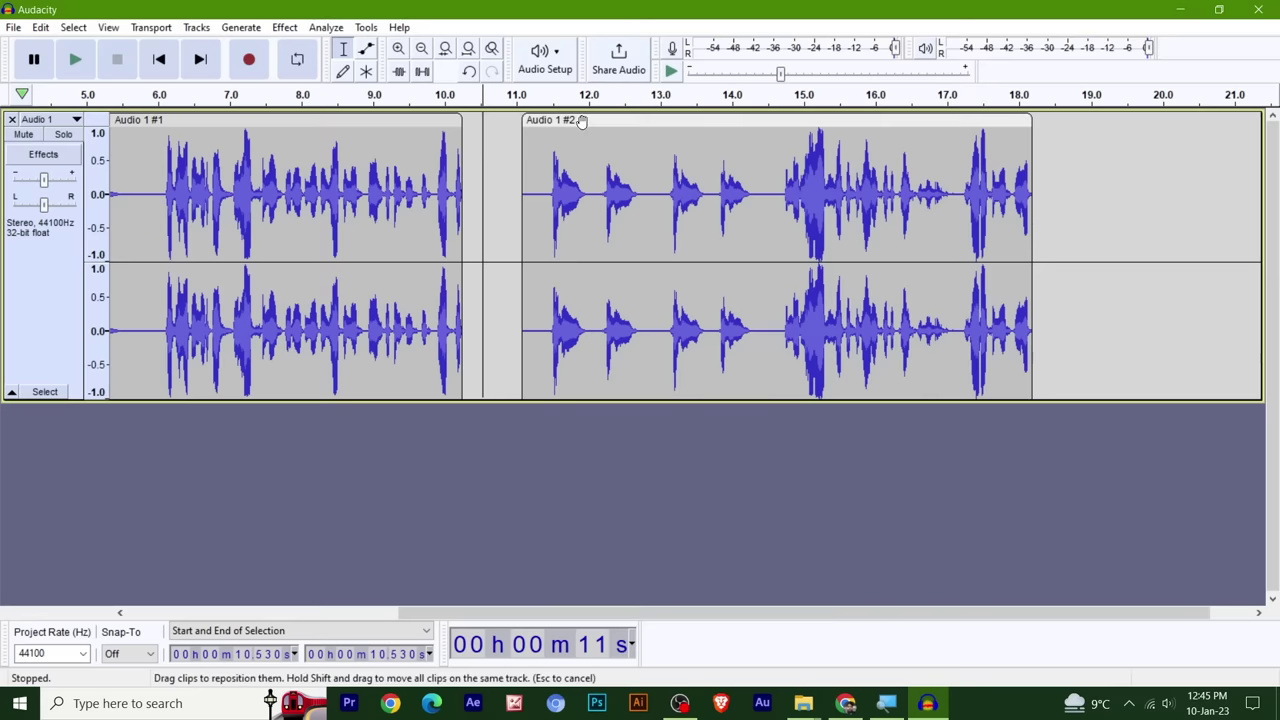
{"action": "left_click_drag", "start_coordinate": [527, 133], "coordinate": [600, 133]}
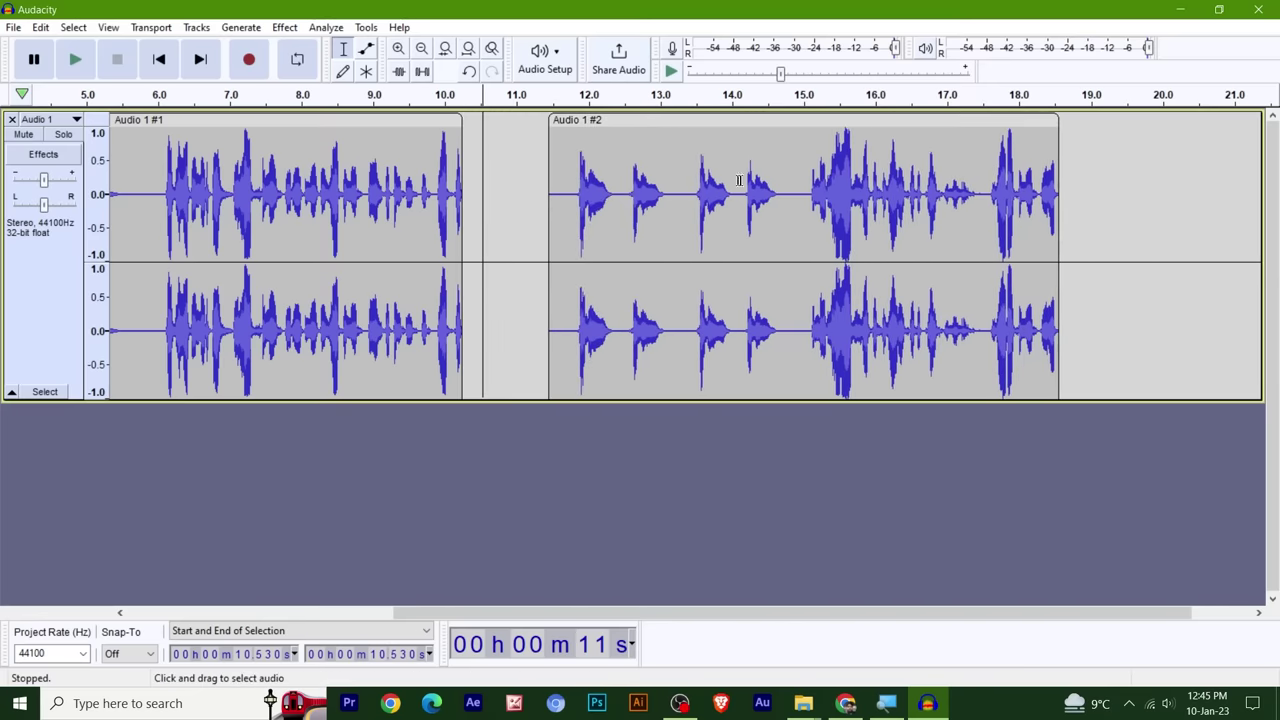
{"action": "key", "text": "ctrl+z"}
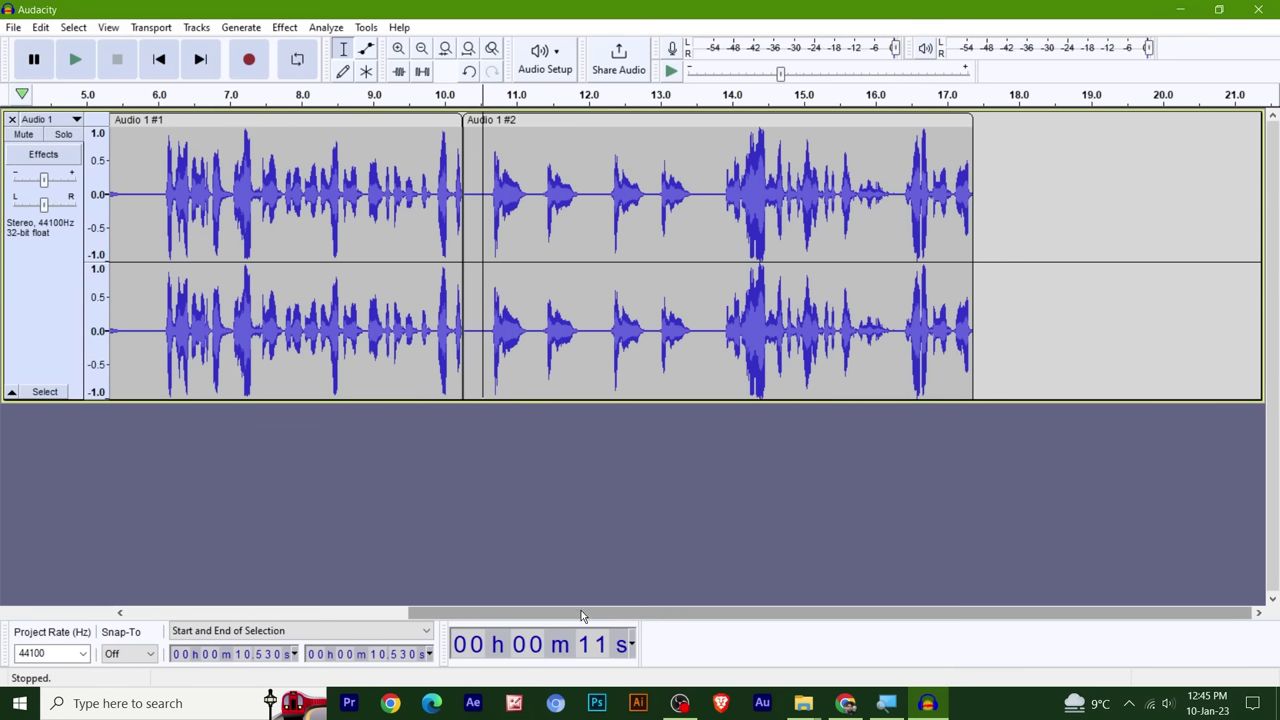
{"action": "left_click_drag", "start_coordinate": [590, 613], "coordinate": [133, 613]}
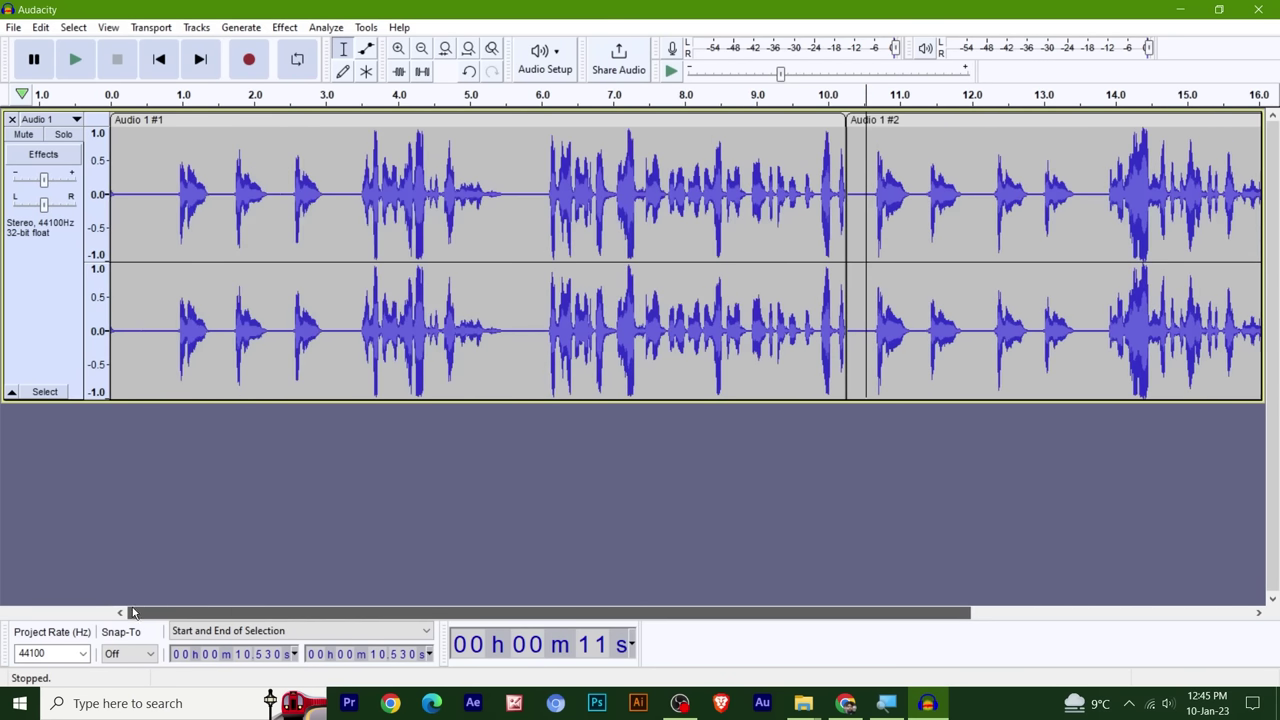
- Select the whole Audio 1 track and delete both recorded clips from it
{"action": "left_click", "coordinate": [45, 391]}
{"action": "key", "text": "Delete"}
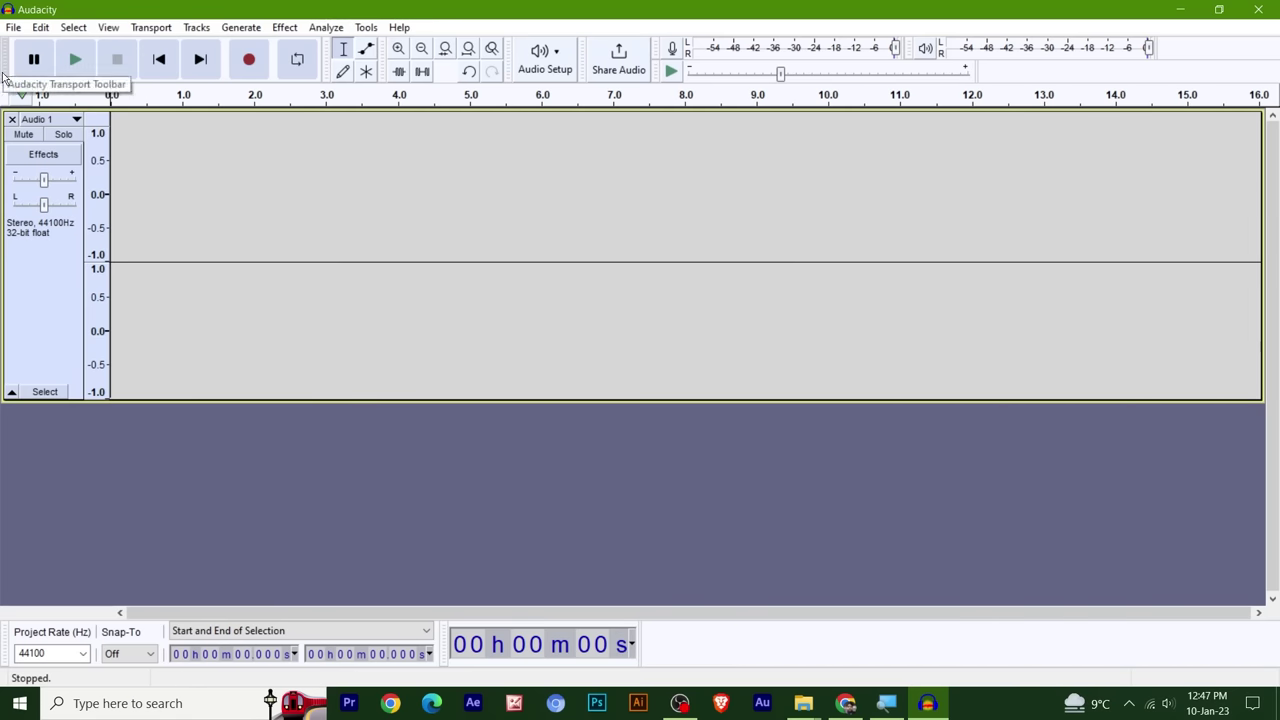
- Float the Transport toolbar over the empty area below the track and move the Audio Setup toolbar to a second toolbar row
{"action": "left_click_drag", "start_coordinate": [5, 58], "coordinate": [368, 520]}
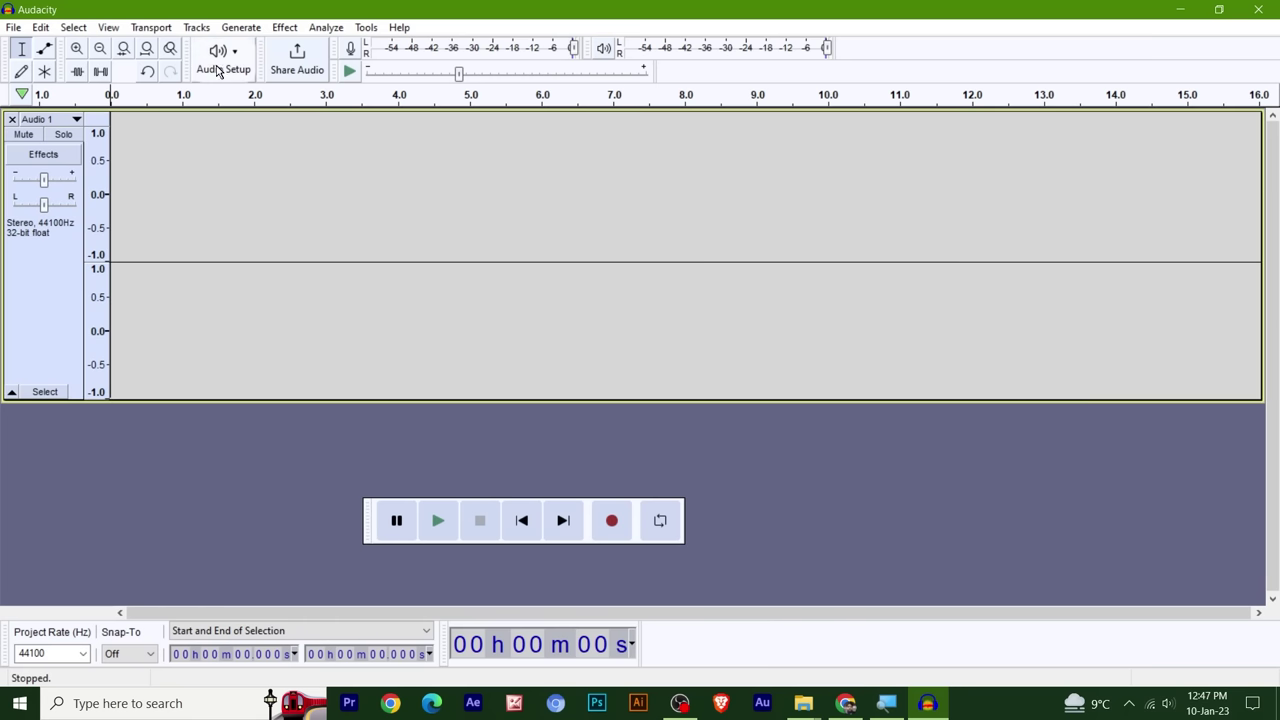
{"action": "left_click_drag", "start_coordinate": [192, 66], "coordinate": [96, 103]}
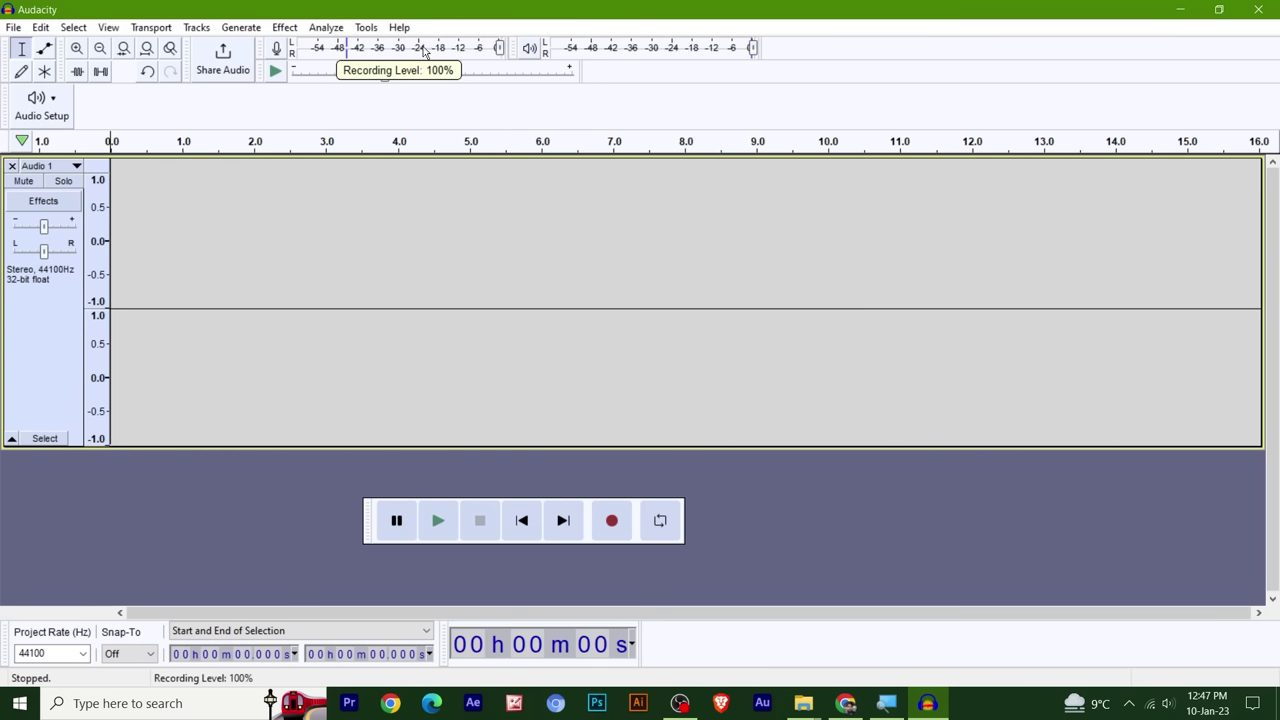
- Start monitoring the recording level, float the recording meter, enlarge it, and move it over the track's far end
{"action": "left_click", "coordinate": [278, 52]}
{"action": "left_click", "coordinate": [321, 71]}
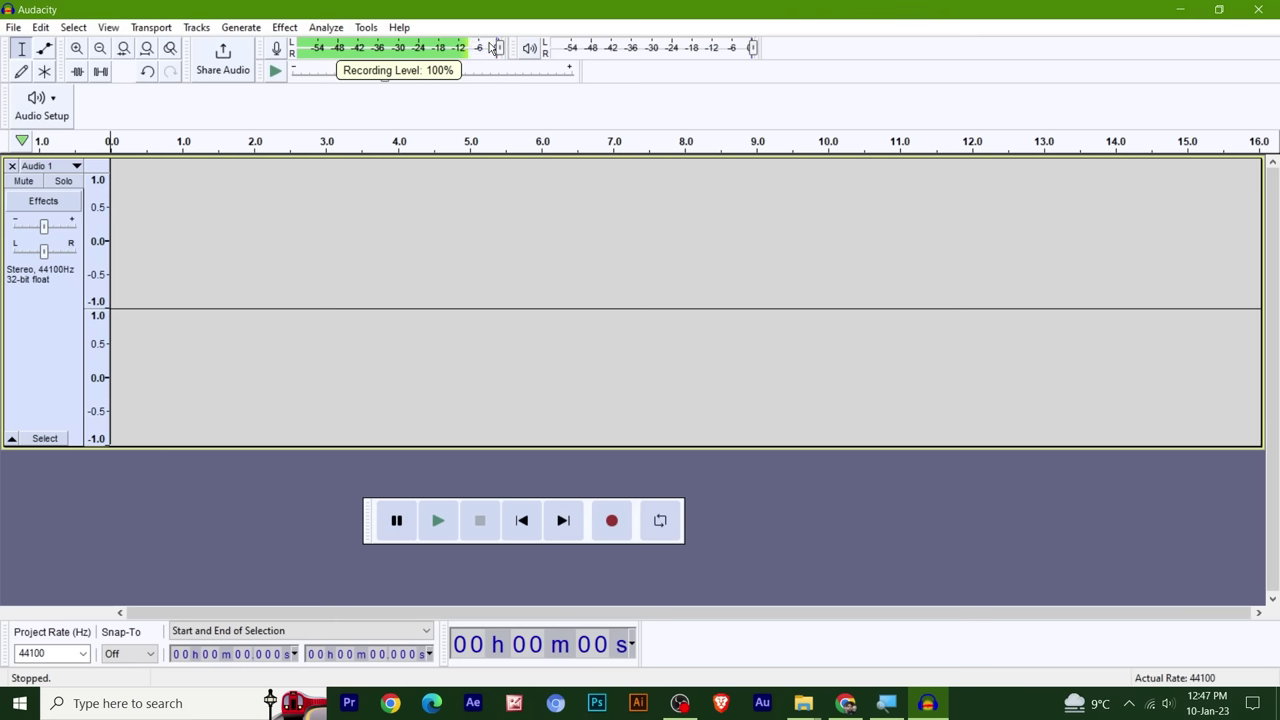
{"action": "left_click_drag", "start_coordinate": [264, 49], "coordinate": [940, 498]}
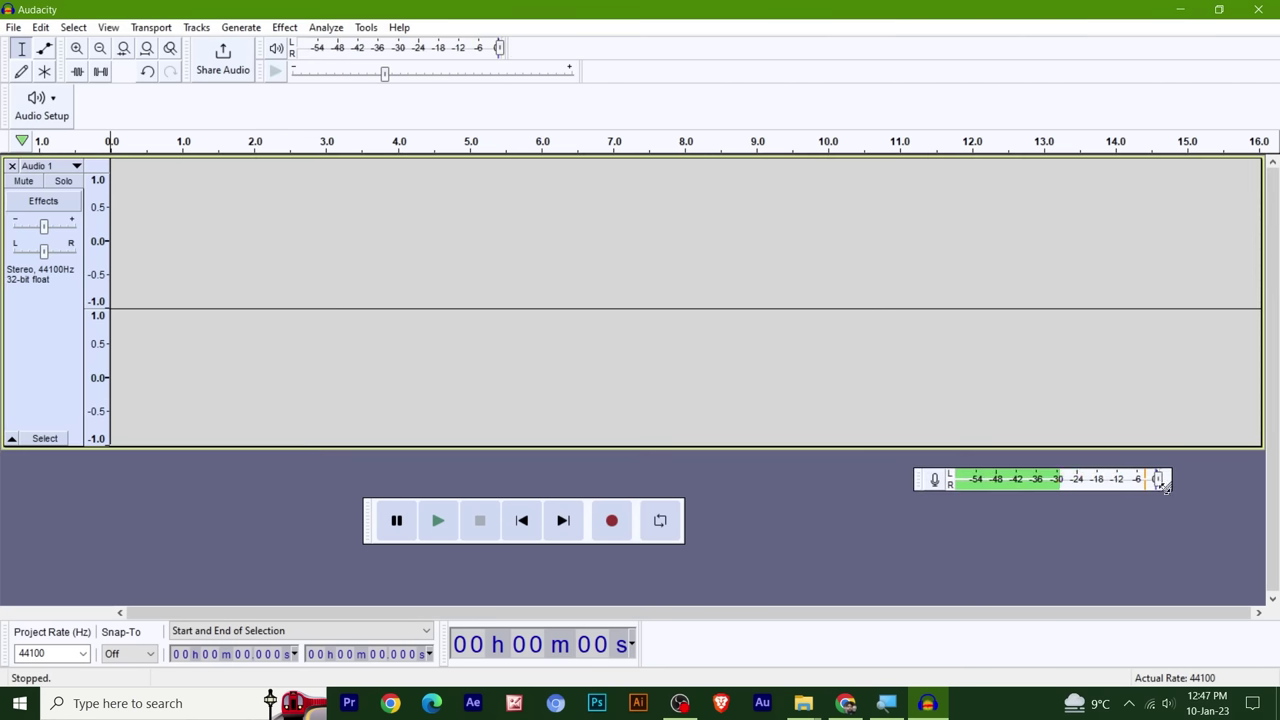
{"action": "left_click_drag", "start_coordinate": [1167, 485], "coordinate": [936, 617]}
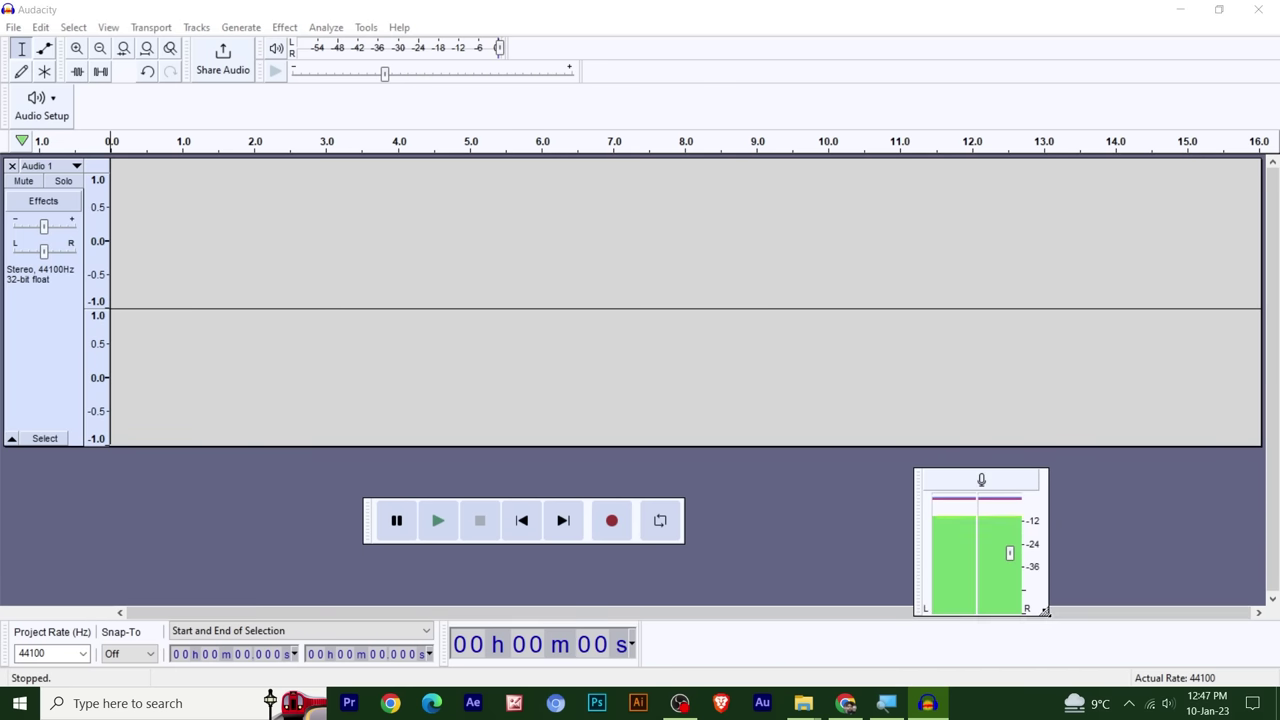
{"action": "left_click_drag", "start_coordinate": [1050, 615], "coordinate": [1052, 688]}
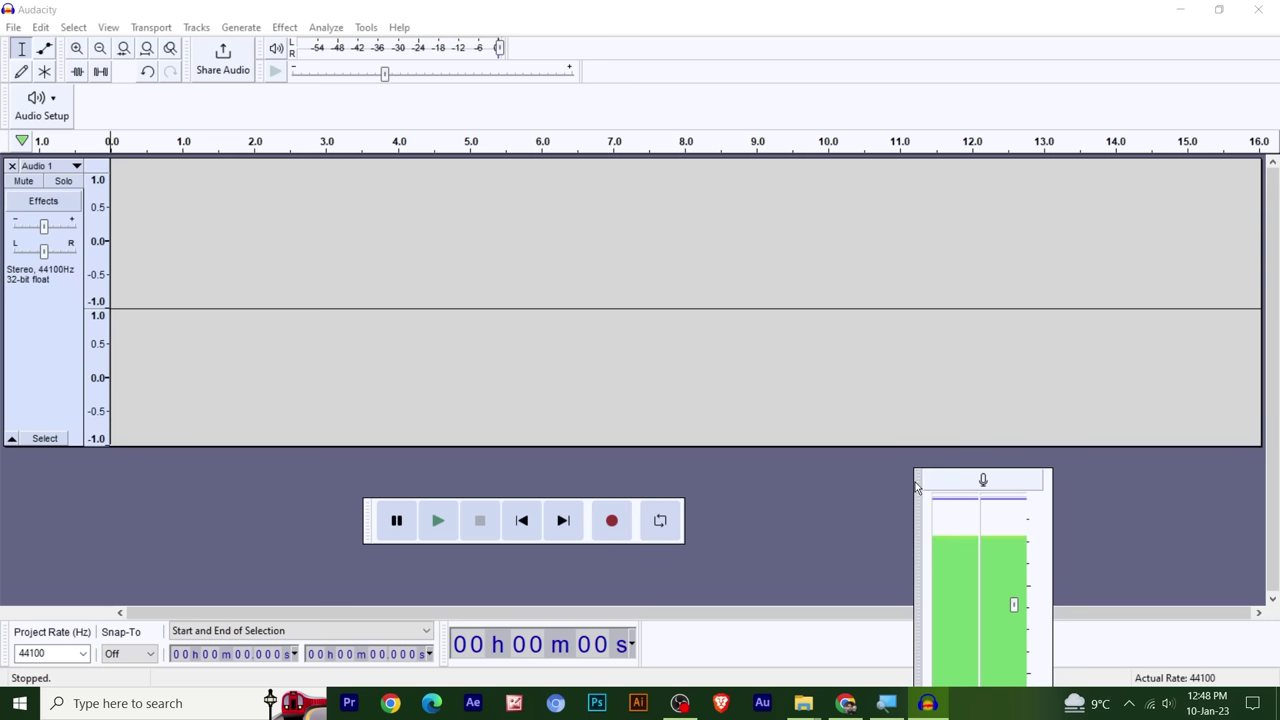
{"action": "left_click_drag", "start_coordinate": [917, 486], "coordinate": [946, 327]}
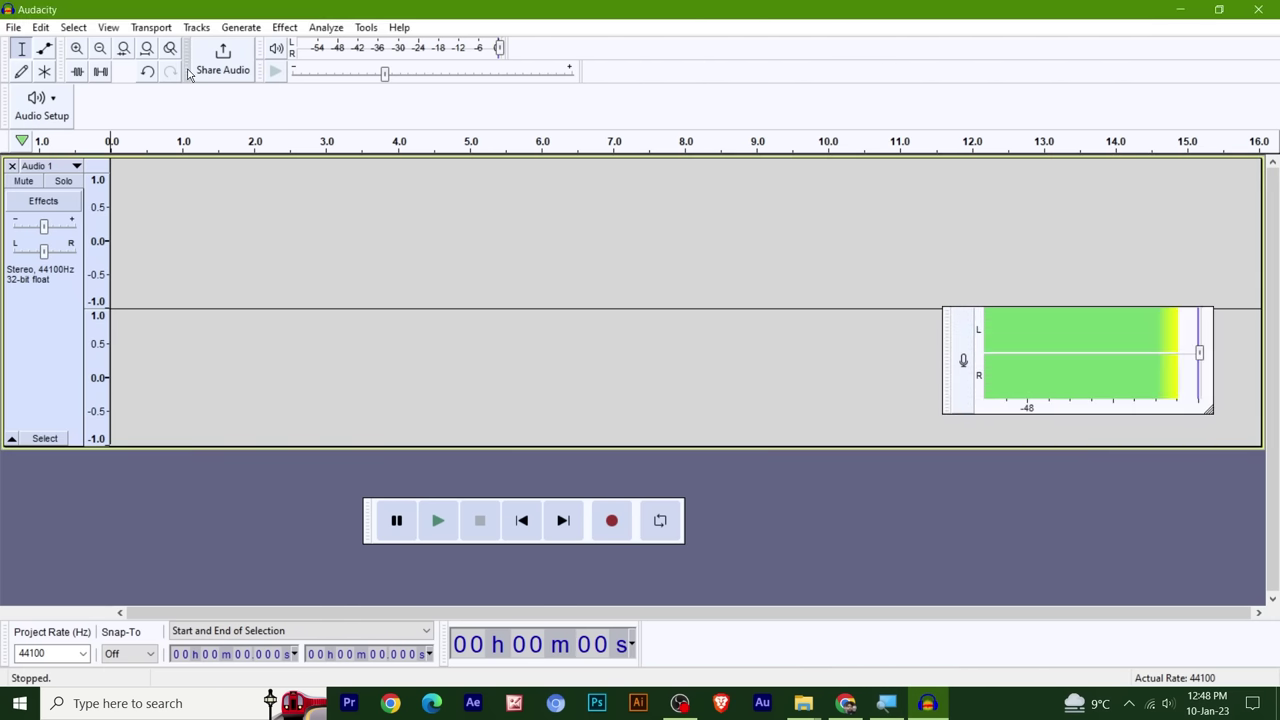
- Float the Share Audio and Edit toolbars over the track, and restore the default layout with Reset Configuration
{"action": "left_click_drag", "start_coordinate": [190, 58], "coordinate": [312, 218]}
{"action": "left_click_drag", "start_coordinate": [59, 60], "coordinate": [676, 190]}
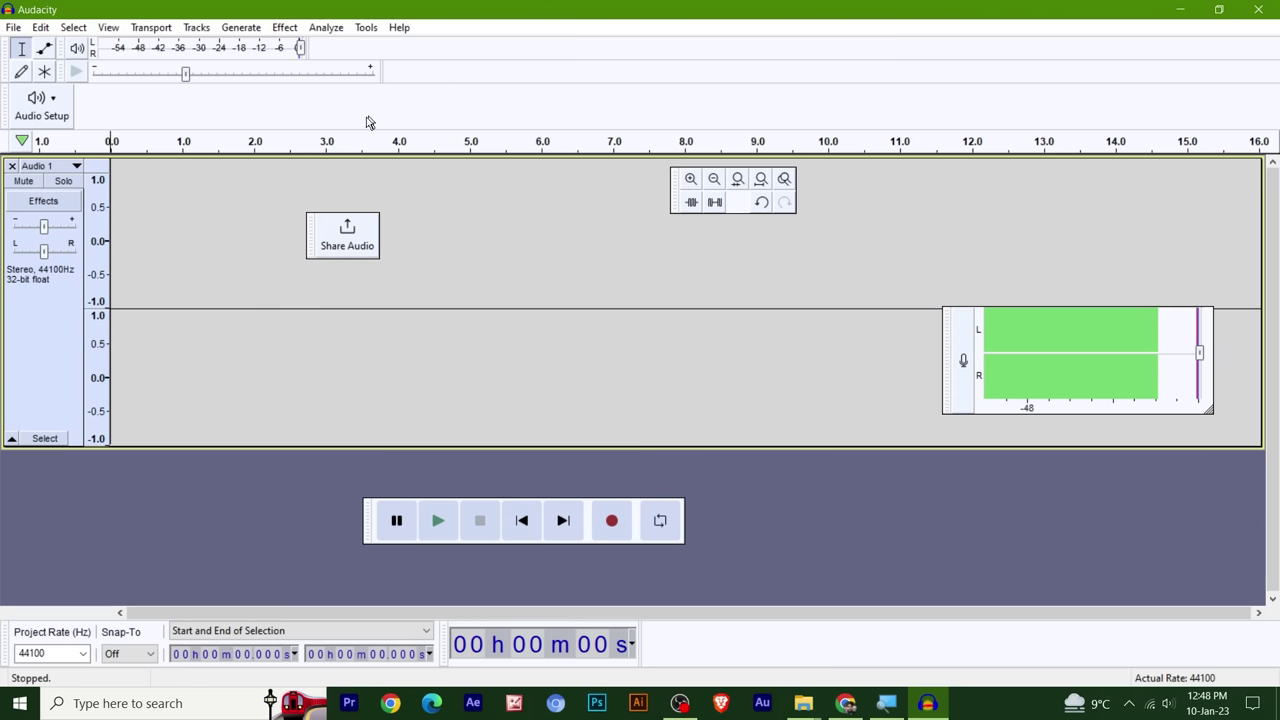
{"action": "left_click", "coordinate": [366, 27]}
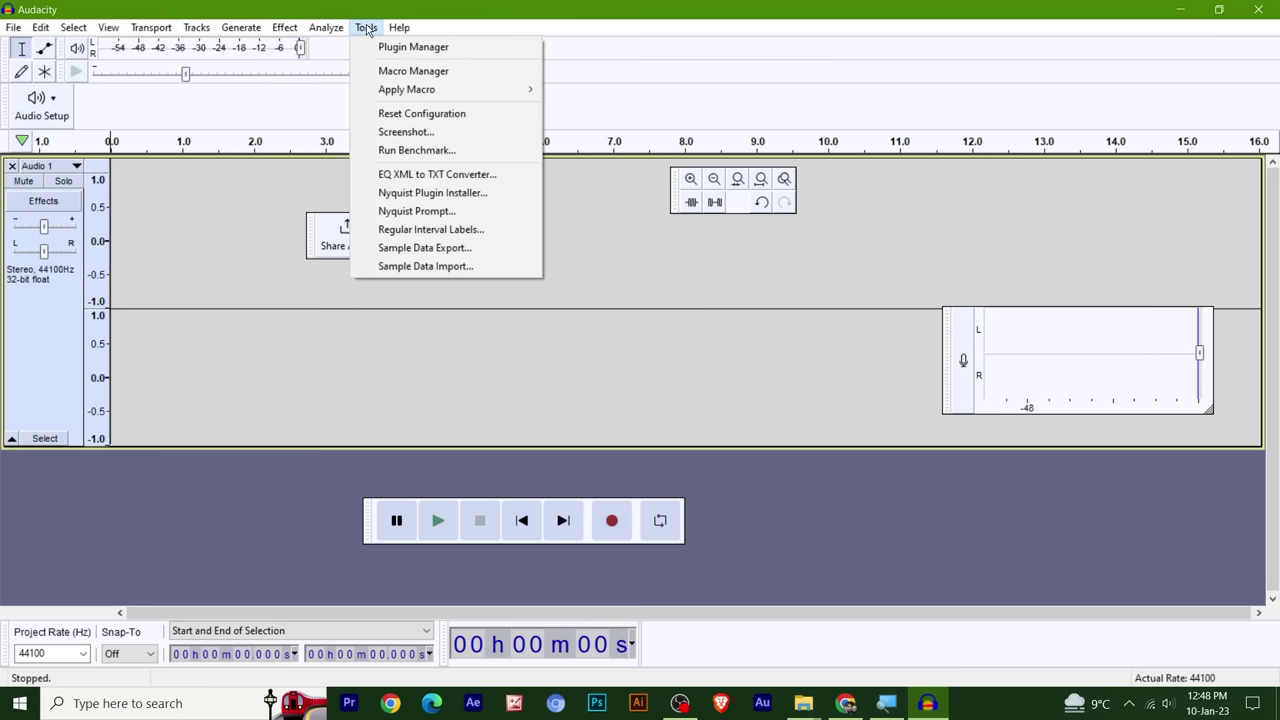
{"action": "left_click", "coordinate": [434, 115]}
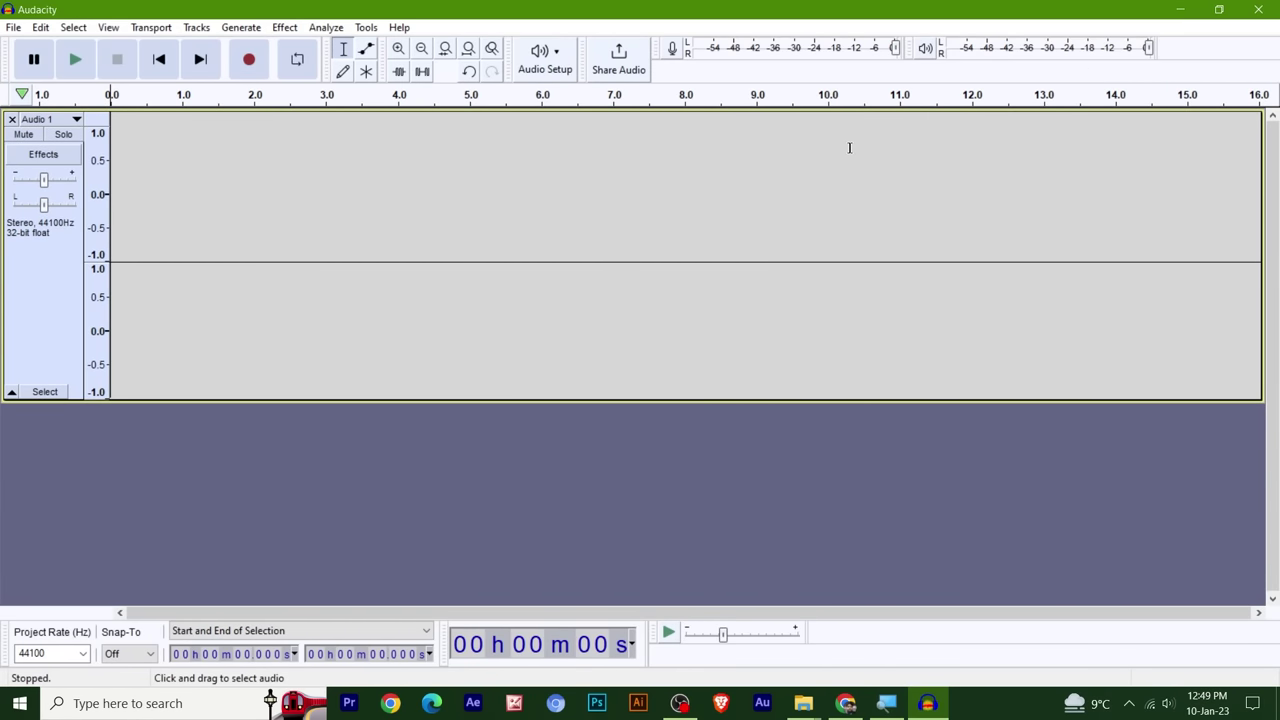
- Record a new voice take of about 21.5 seconds on the empty track, stop, and return to the track start
{"action": "left_click", "coordinate": [141, 240]}
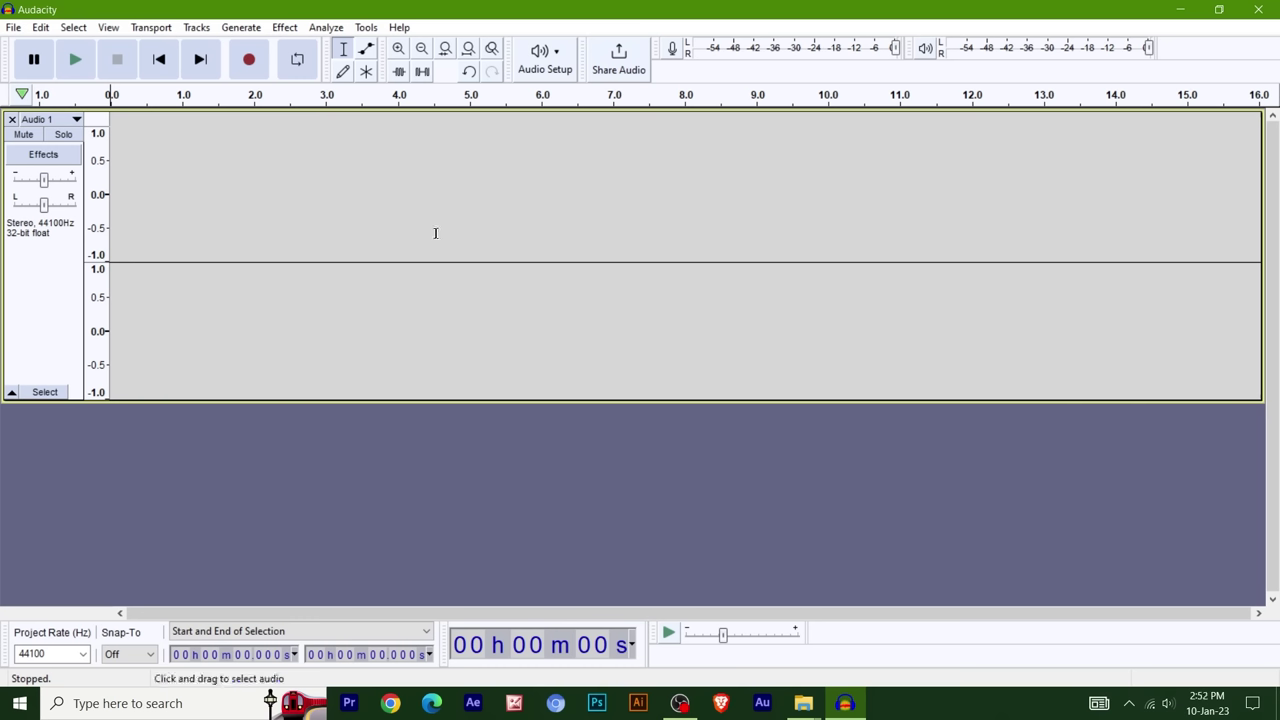
{"action": "left_click", "coordinate": [249, 62]}
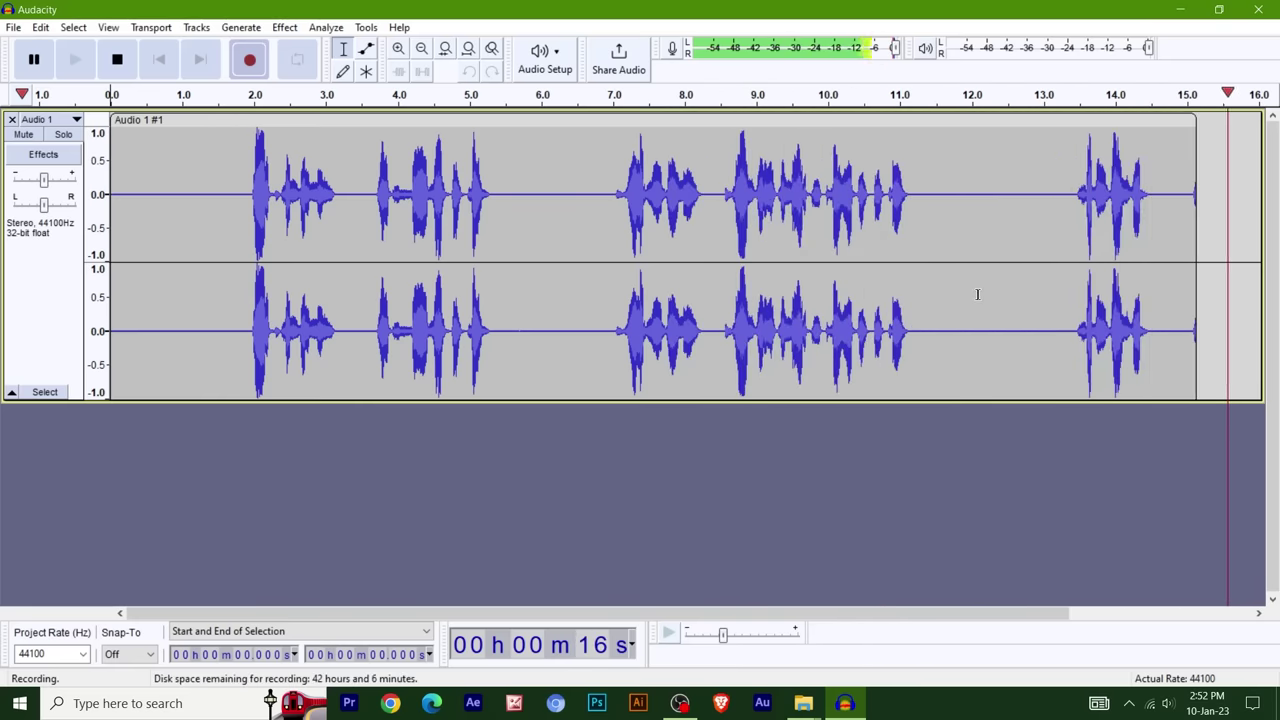
{"action": "key", "text": "space"}
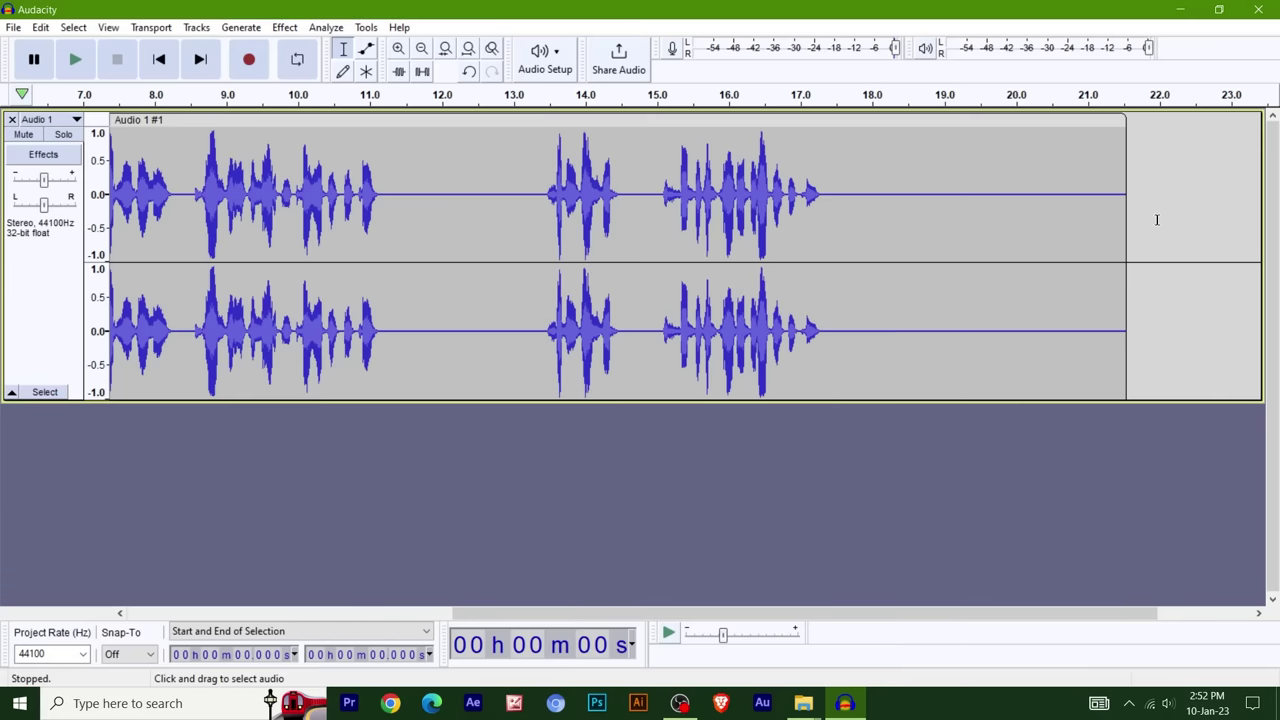
{"action": "key", "text": "Home"}
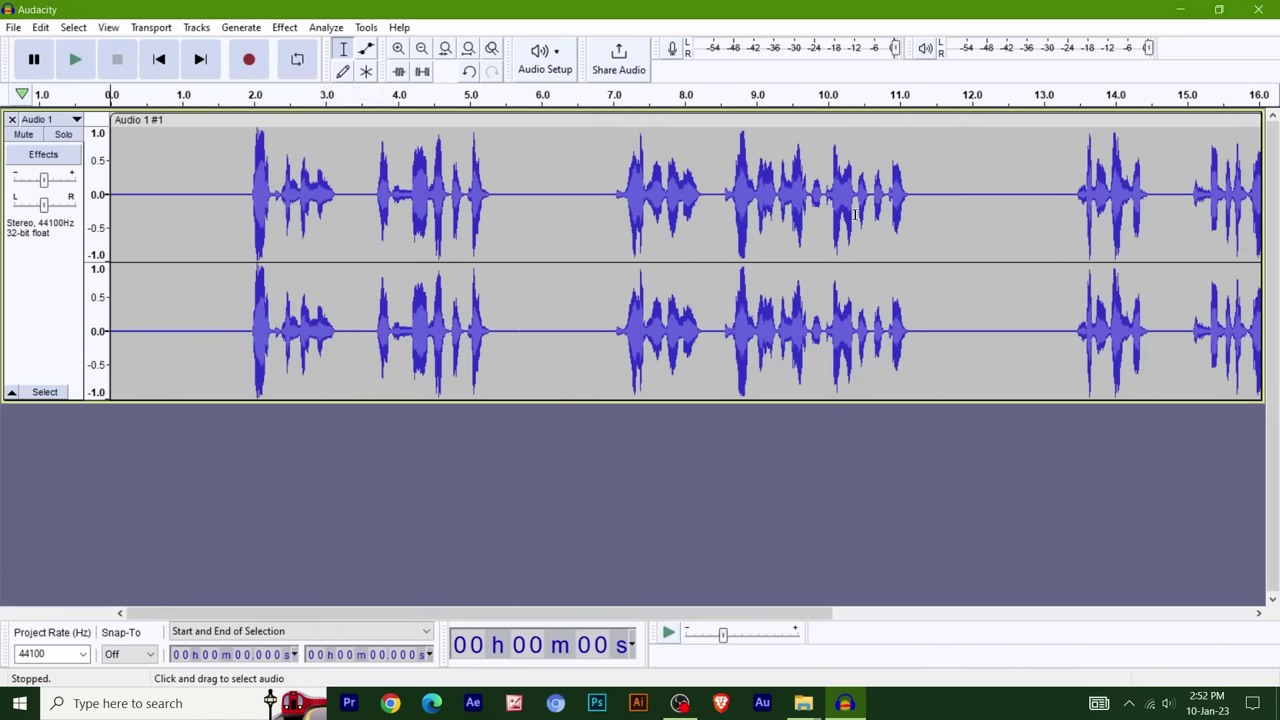
- Delete the silence from 0 to about 1.28 seconds, and play the take from about 0.58 seconds
{"action": "left_click_drag", "start_coordinate": [200, 208], "coordinate": [108, 215]}
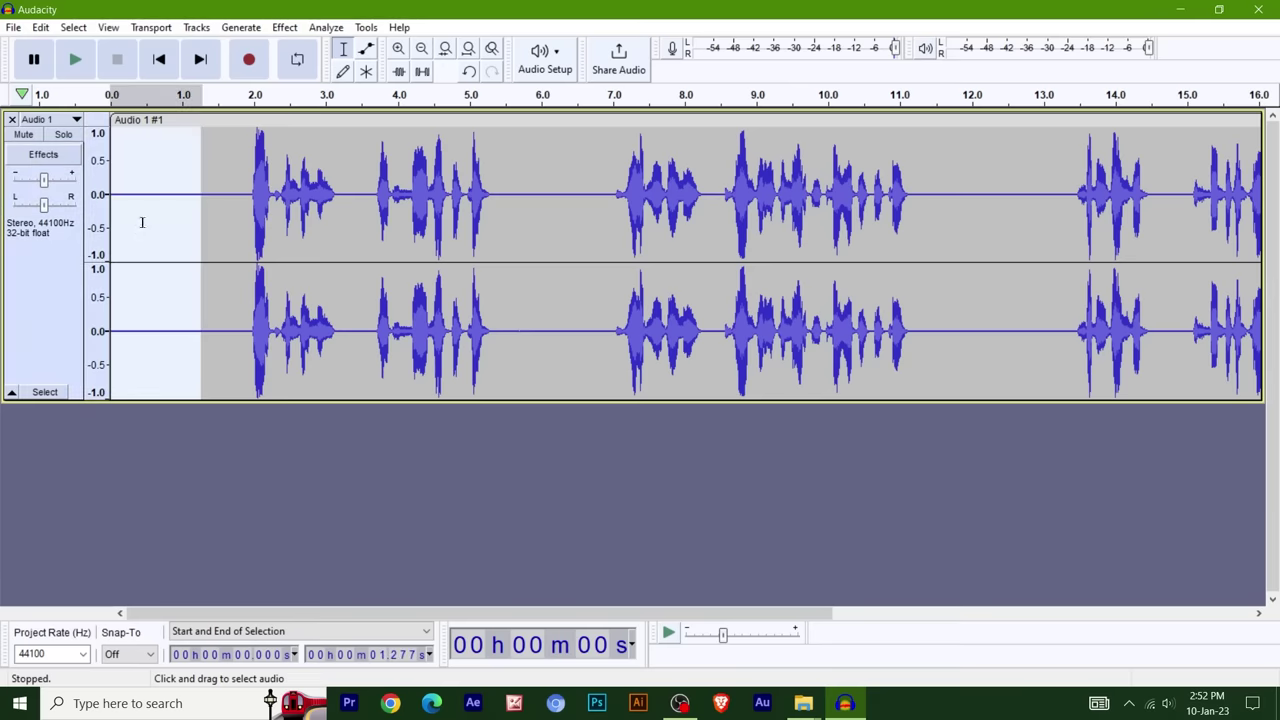
{"action": "key", "text": "Delete"}
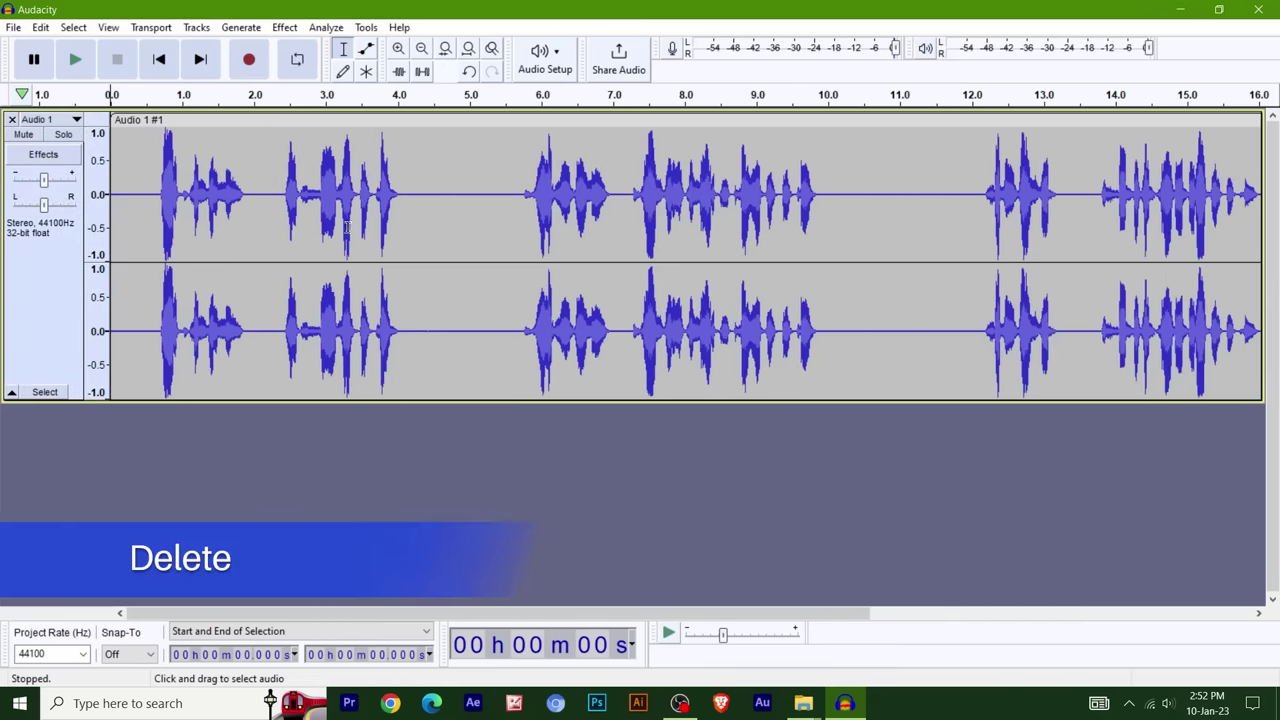
{"action": "left_click", "coordinate": [152, 206]}
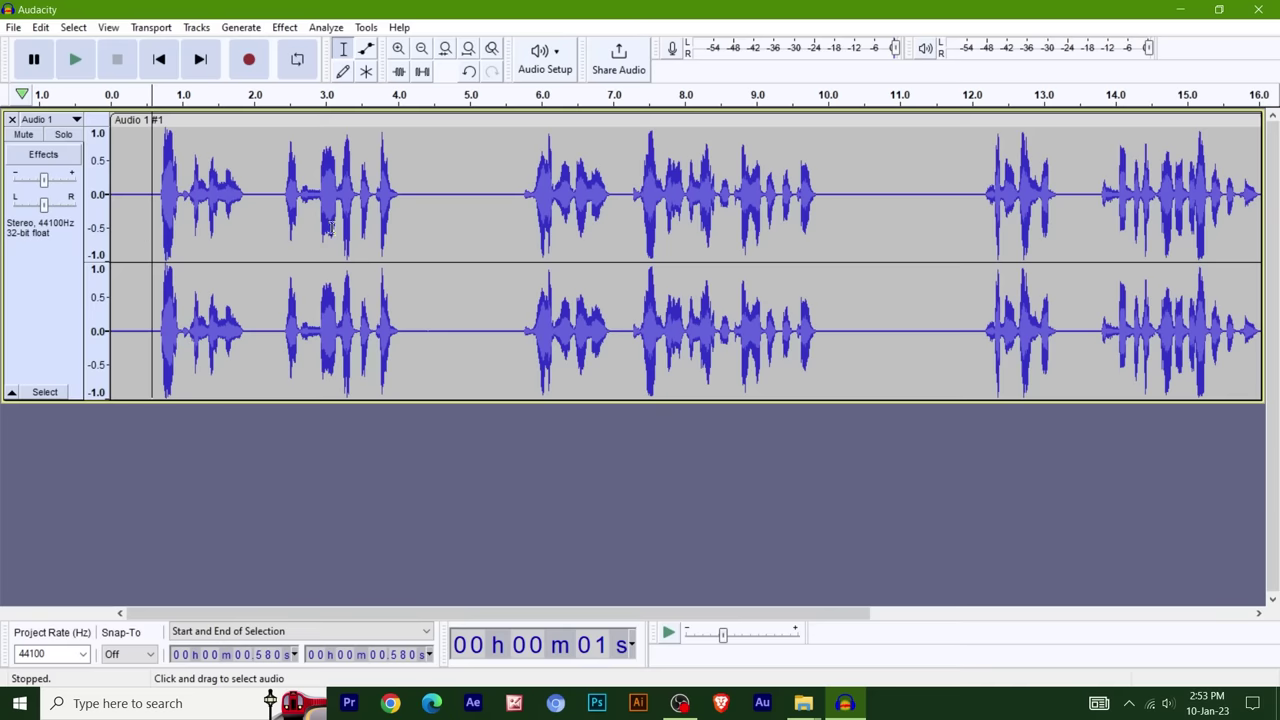
{"action": "key", "text": "space"}
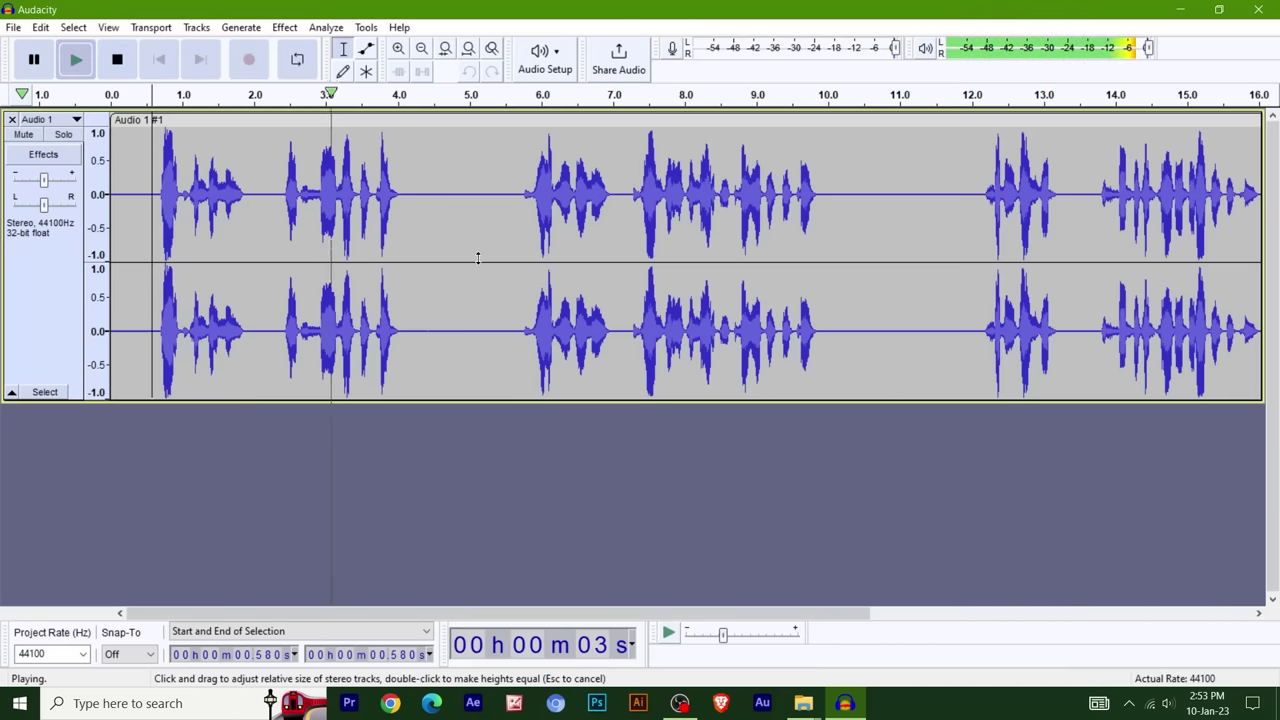
- Delete the pause from about 1.9 to 2.4 seconds, and play back from the cut and again from about 0.67 seconds
{"action": "left_click_drag", "start_coordinate": [283, 192], "coordinate": [246, 194]}
{"action": "key", "text": "Delete"}
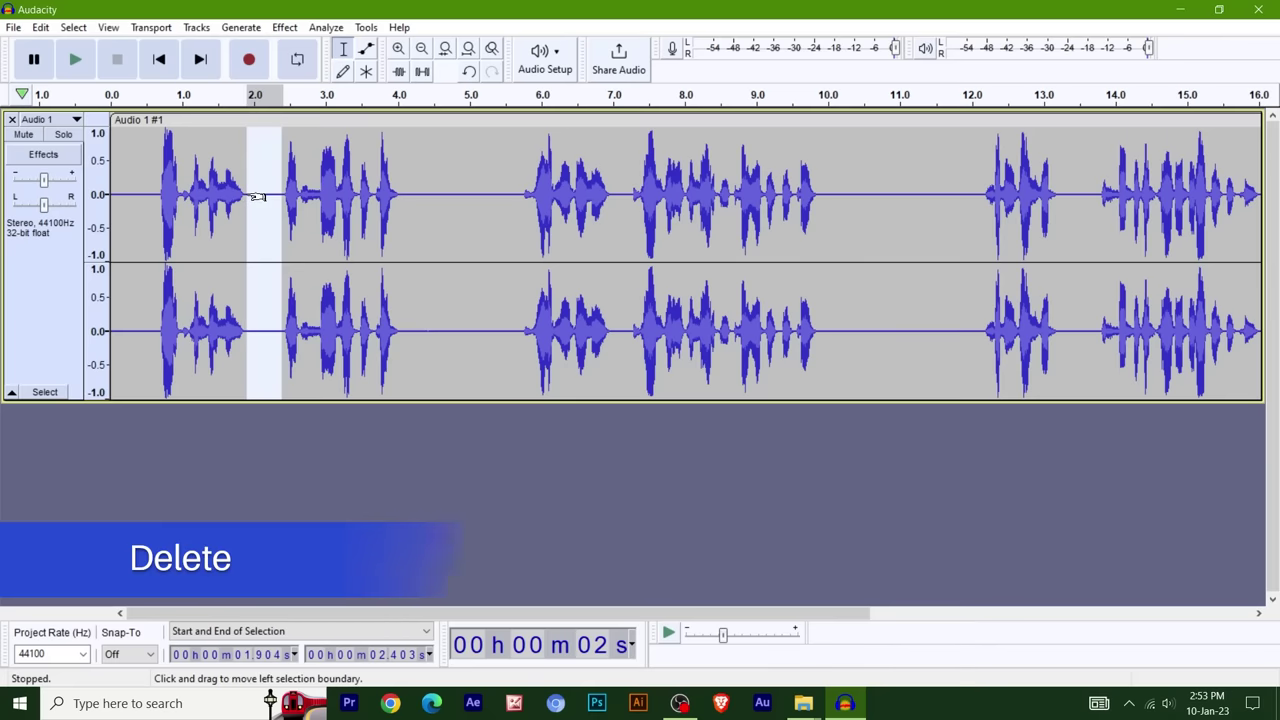
{"action": "key", "text": "space"}
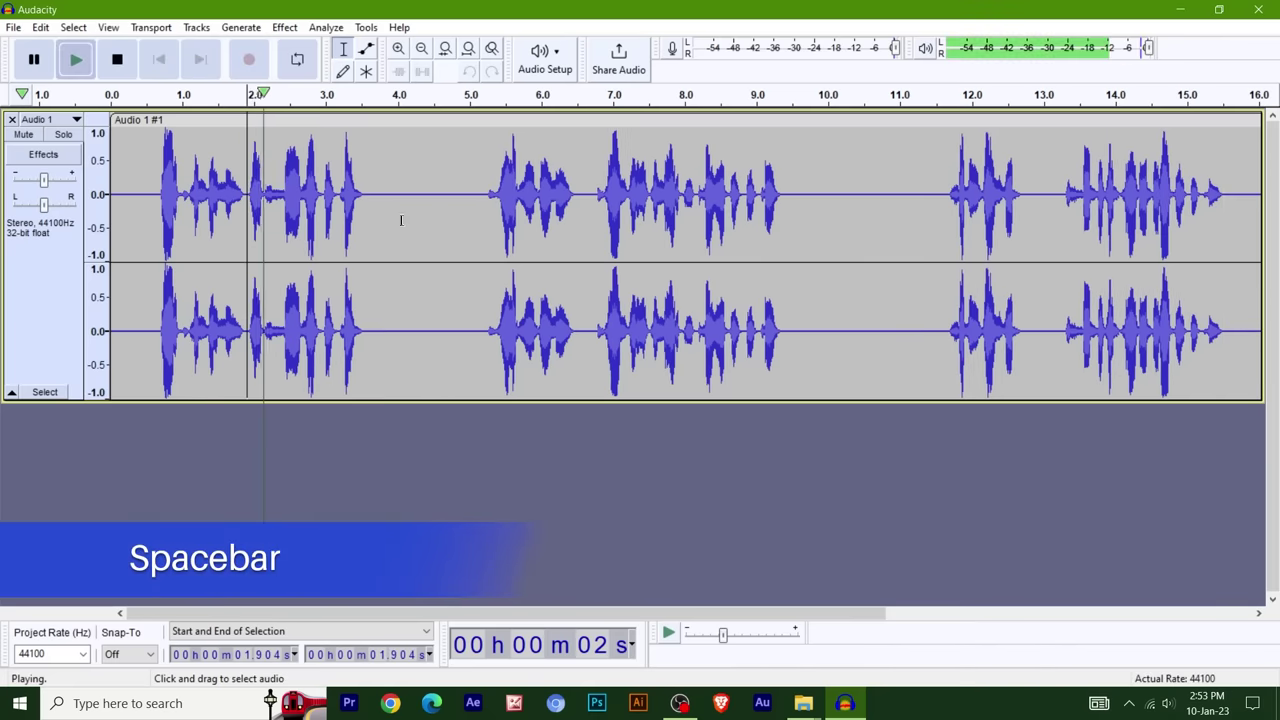
{"action": "key", "text": "space"}
{"action": "left_click", "coordinate": [159, 197]}
{"action": "key", "text": "space"}
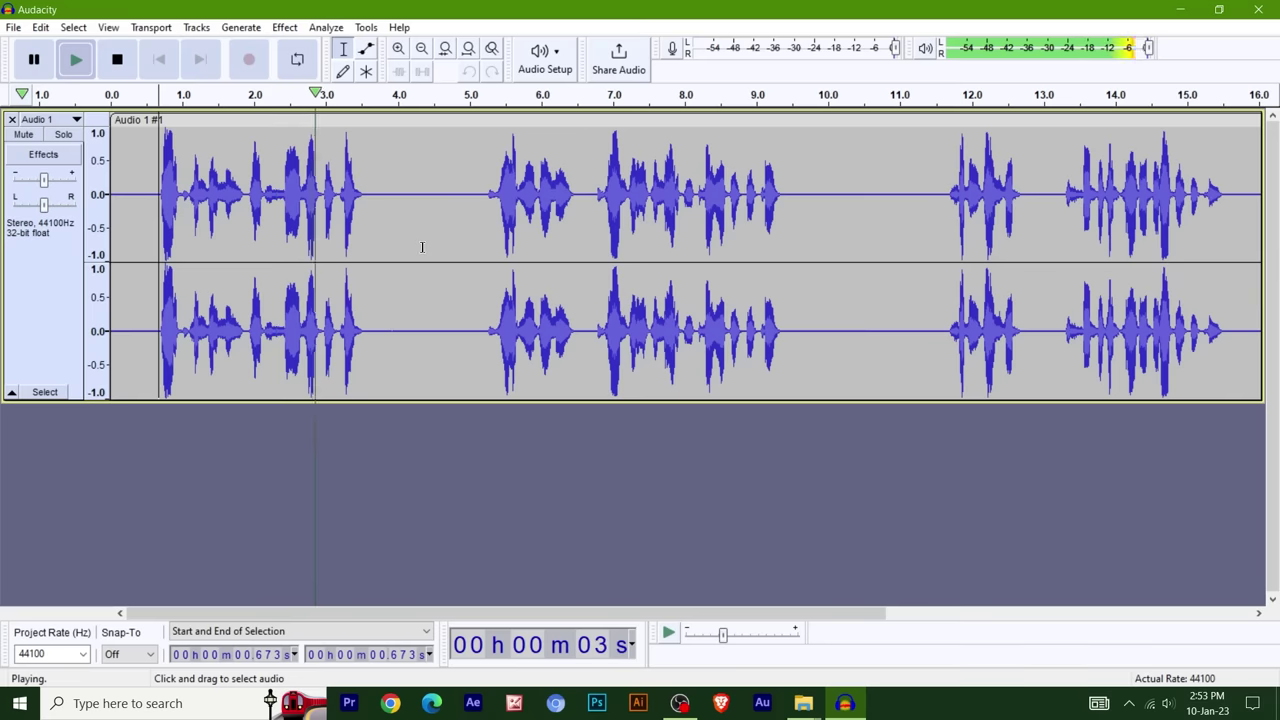
{"action": "key", "text": "space"}
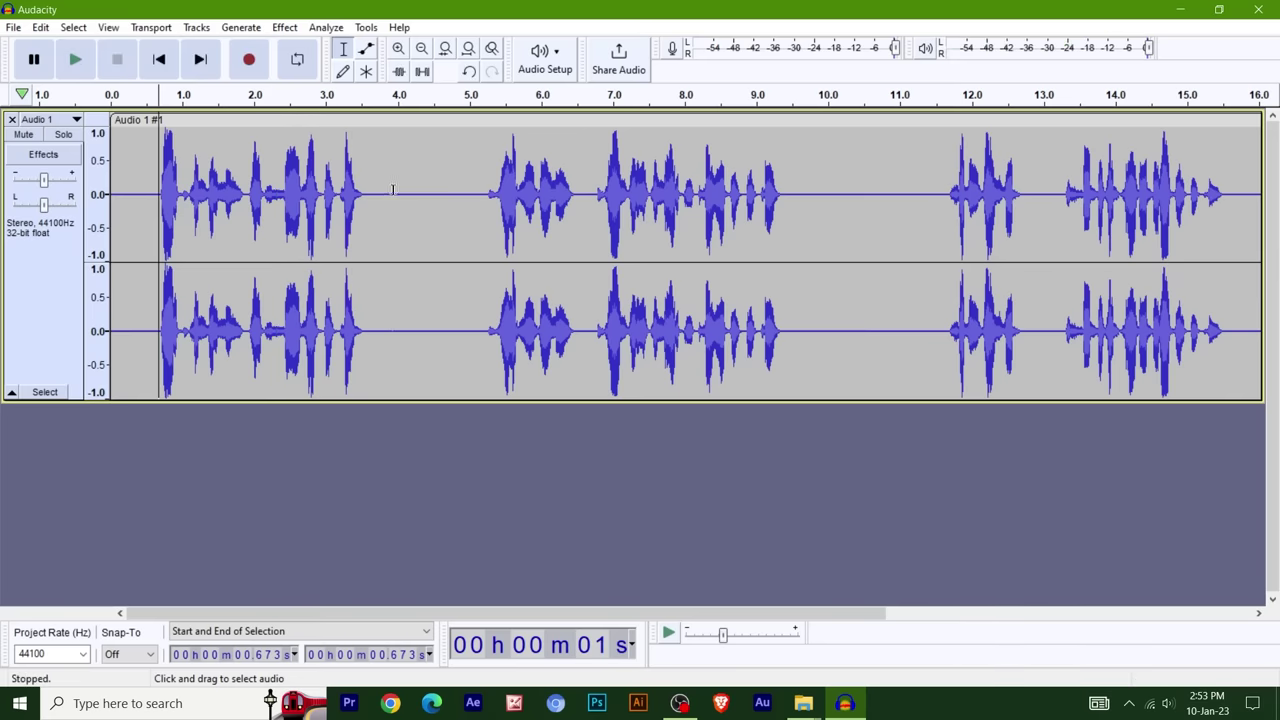
- Delete the pause from about 3.95 to 5.24 seconds, and play the result from about 0.7 seconds before stopping
{"action": "left_click_drag", "start_coordinate": [393, 190], "coordinate": [484, 183]}
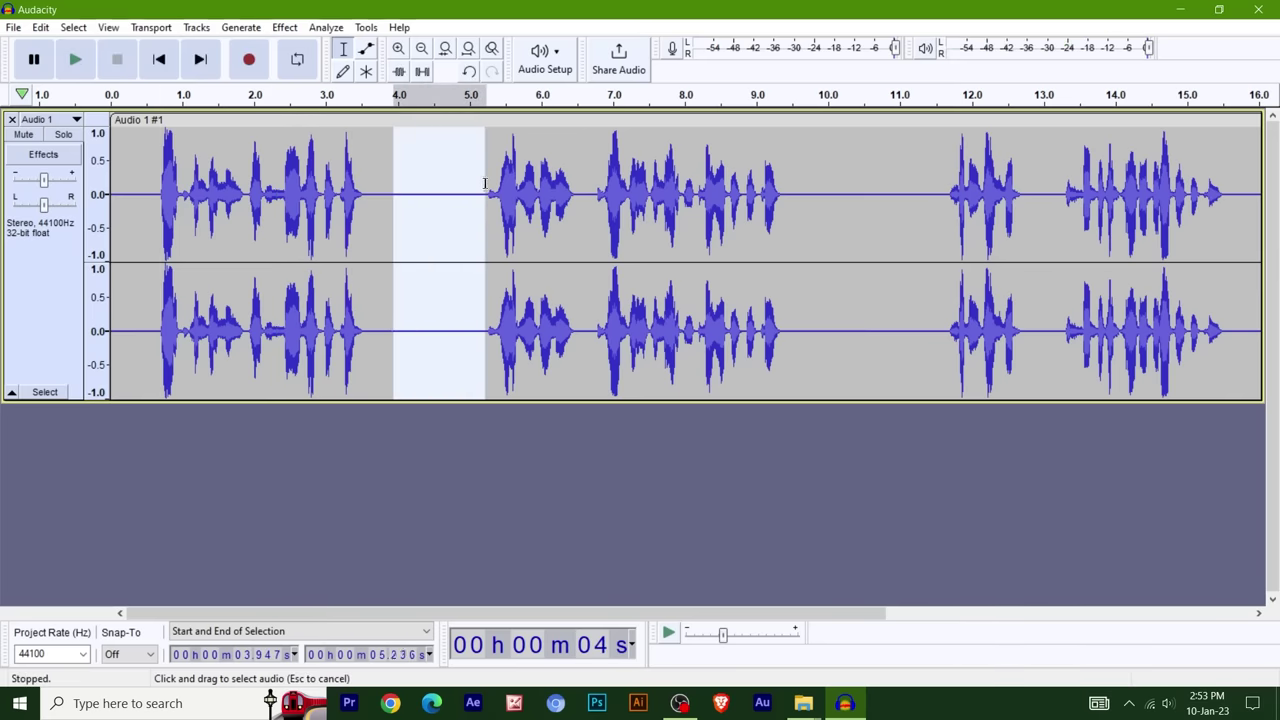
{"action": "key", "text": "Delete"}
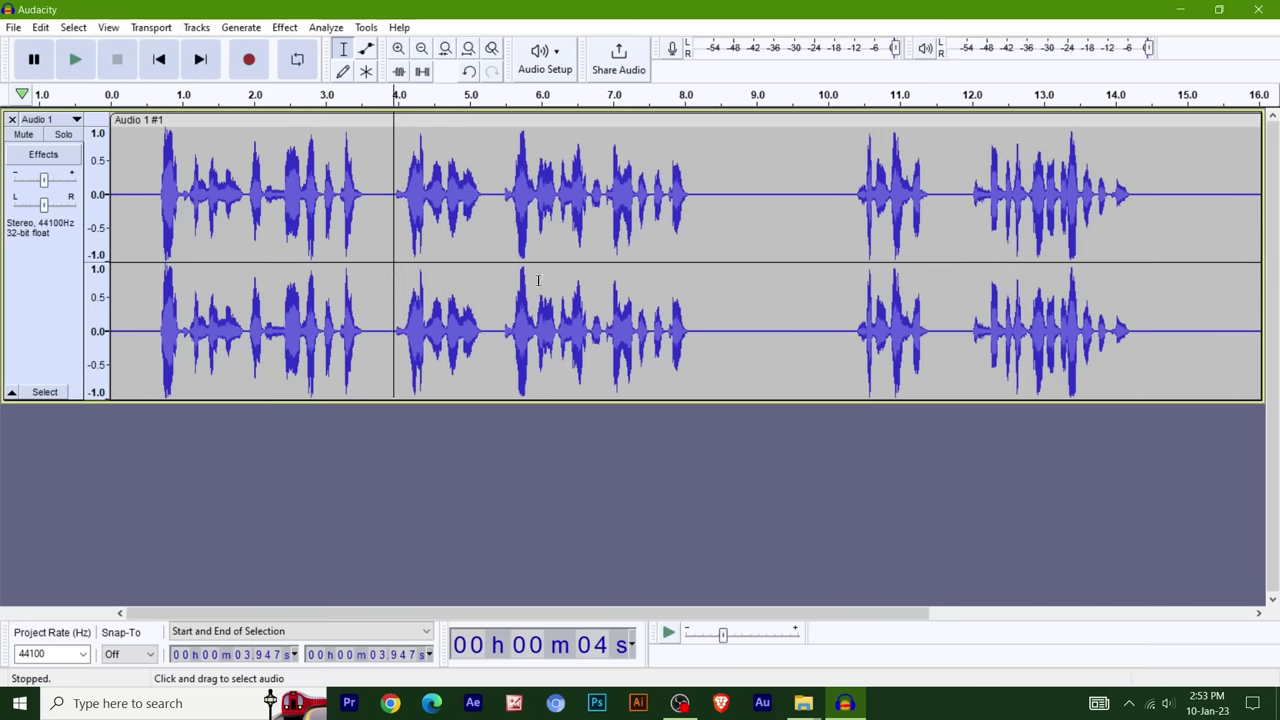
{"action": "left_click", "coordinate": [162, 229]}
{"action": "key", "text": "space"}
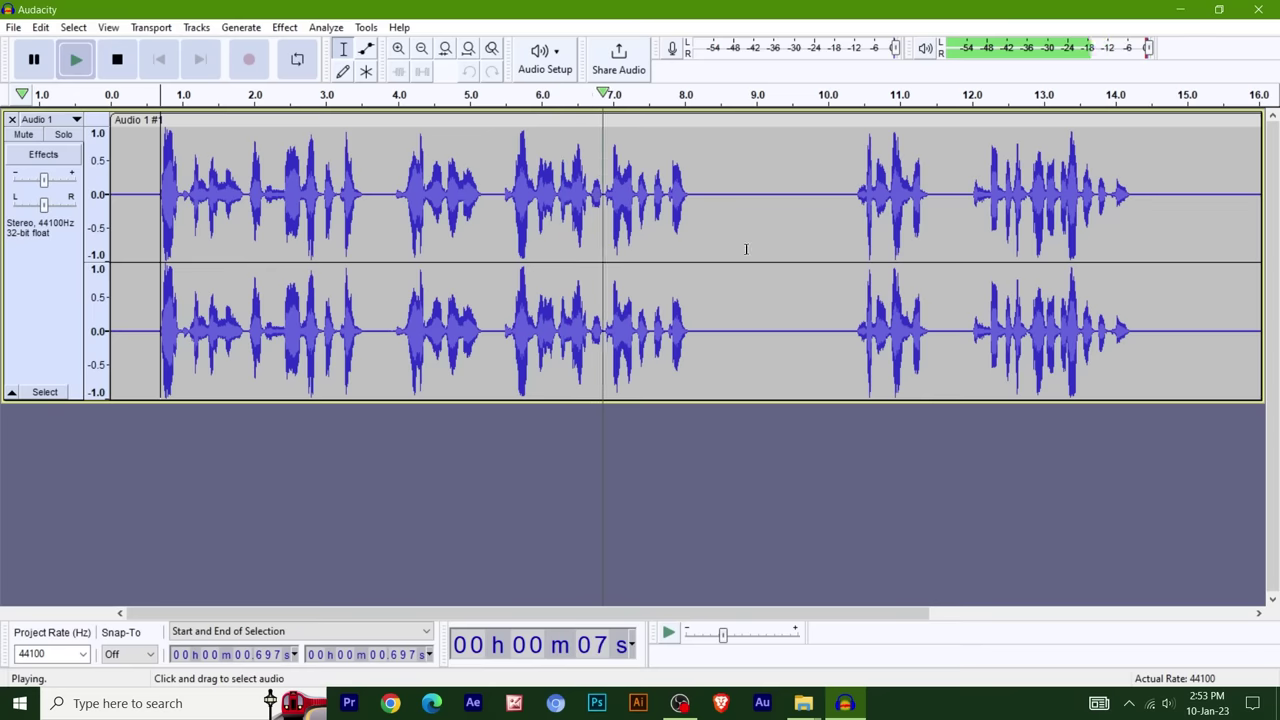
{"action": "key", "text": "space"}
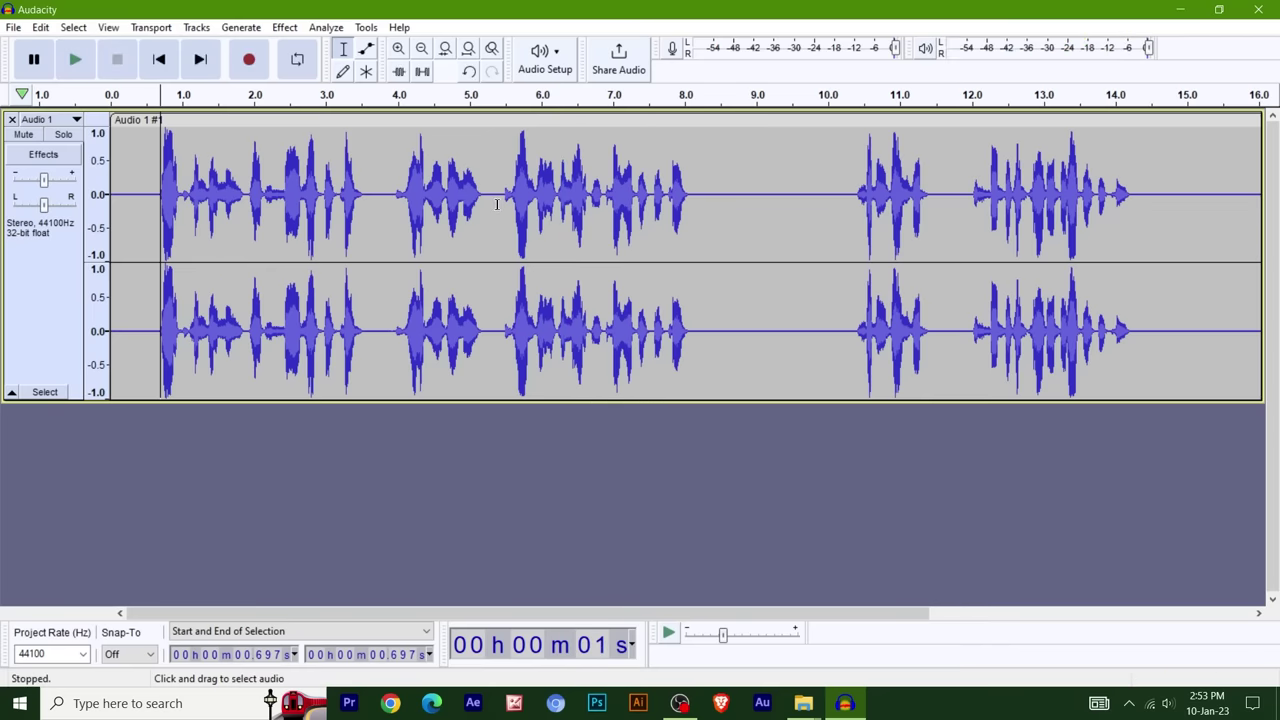
- Delete the remaining pauses between phrases from about 5.2 seconds onward, and place the cursor at about 0.57 seconds
{"action": "left_click_drag", "start_coordinate": [499, 205], "coordinate": [482, 208]}
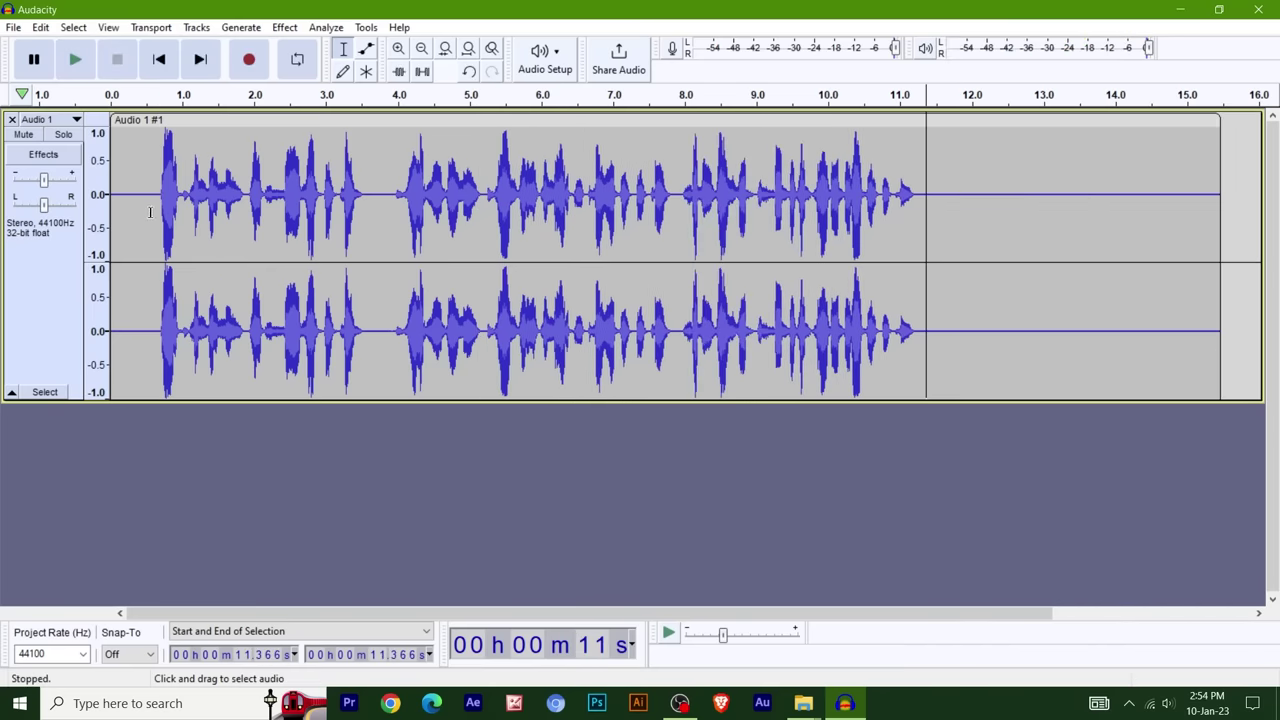
{"action": "left_click", "coordinate": [152, 212]}
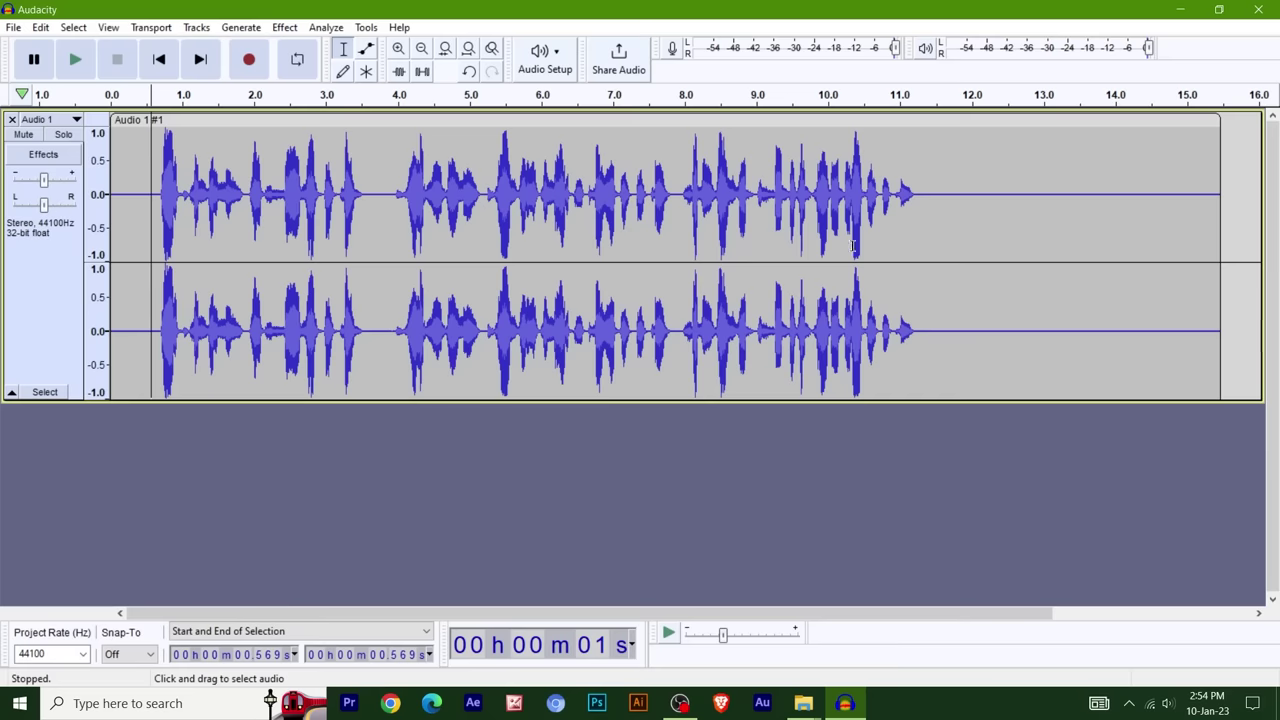
- Select the trimmed speech from about 0.6 to 11.3 seconds, and enlarge the track with Fit to Height
{"action": "left_click_drag", "start_coordinate": [162, 198], "coordinate": [918, 196]}
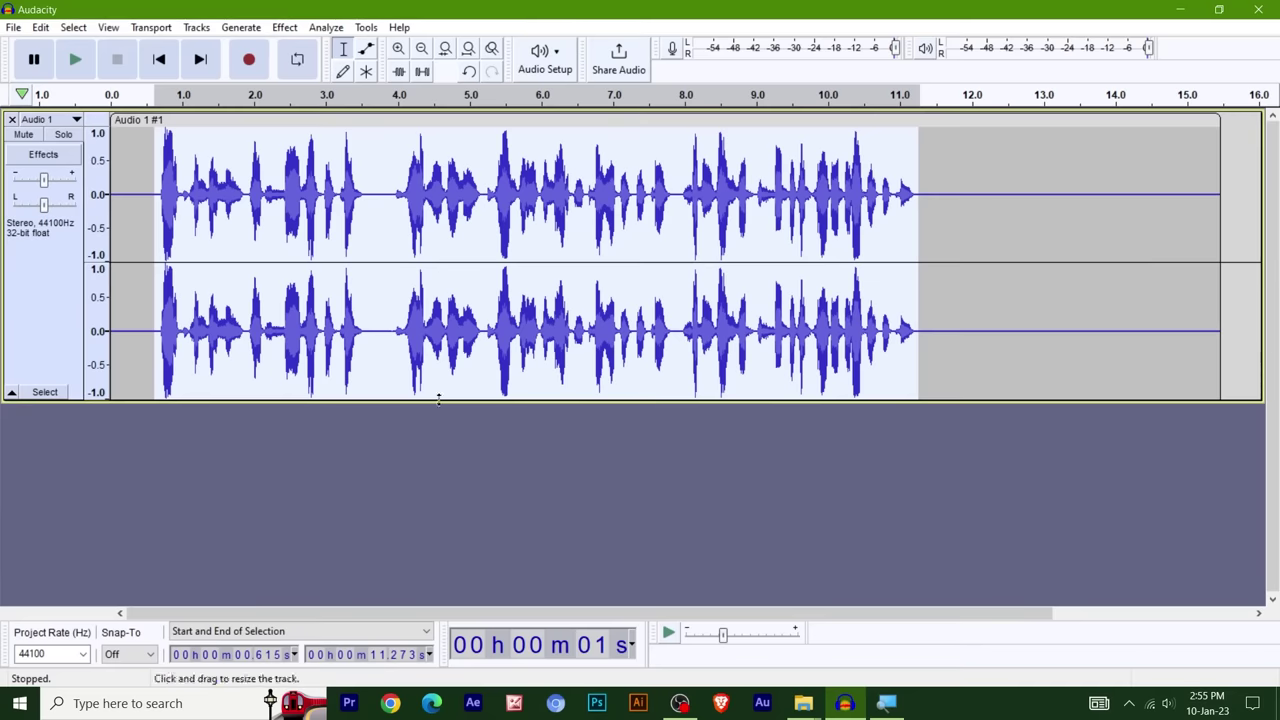
{"action": "left_click_drag", "start_coordinate": [439, 403], "coordinate": [466, 425]}
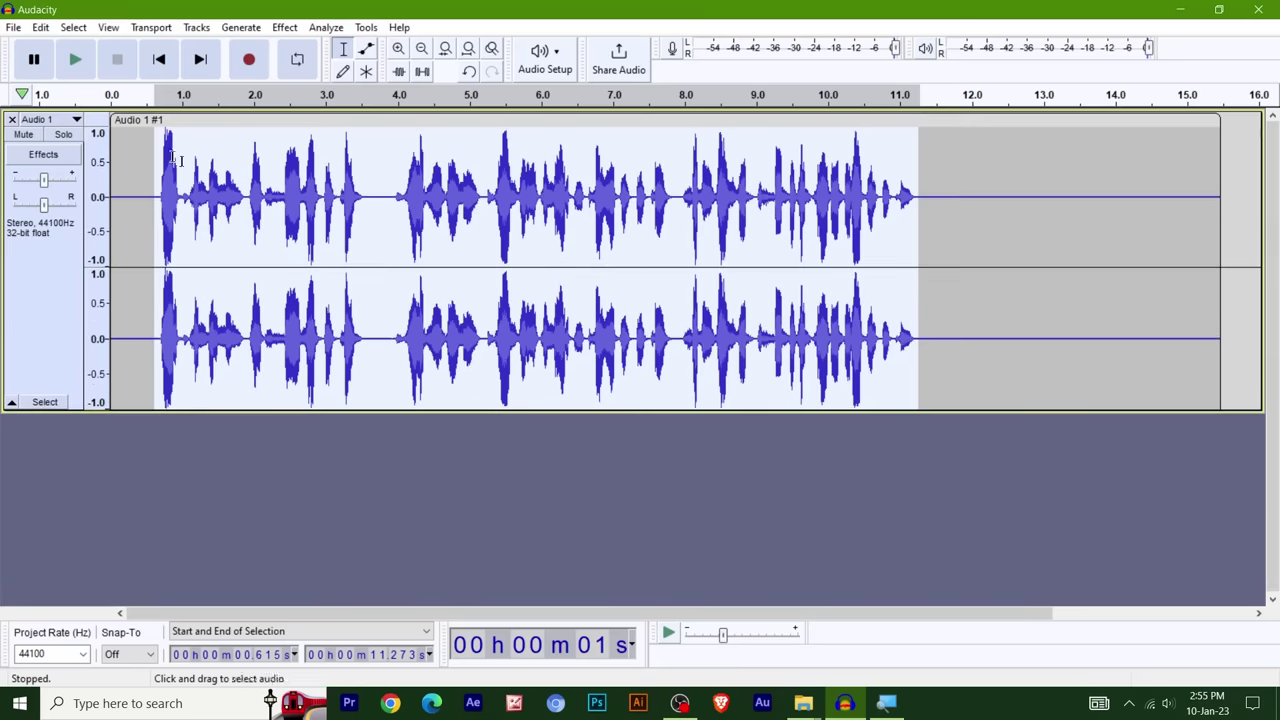
{"action": "left_click", "coordinate": [108, 27]}
{"action": "mouse_move", "coordinate": [140, 65]}
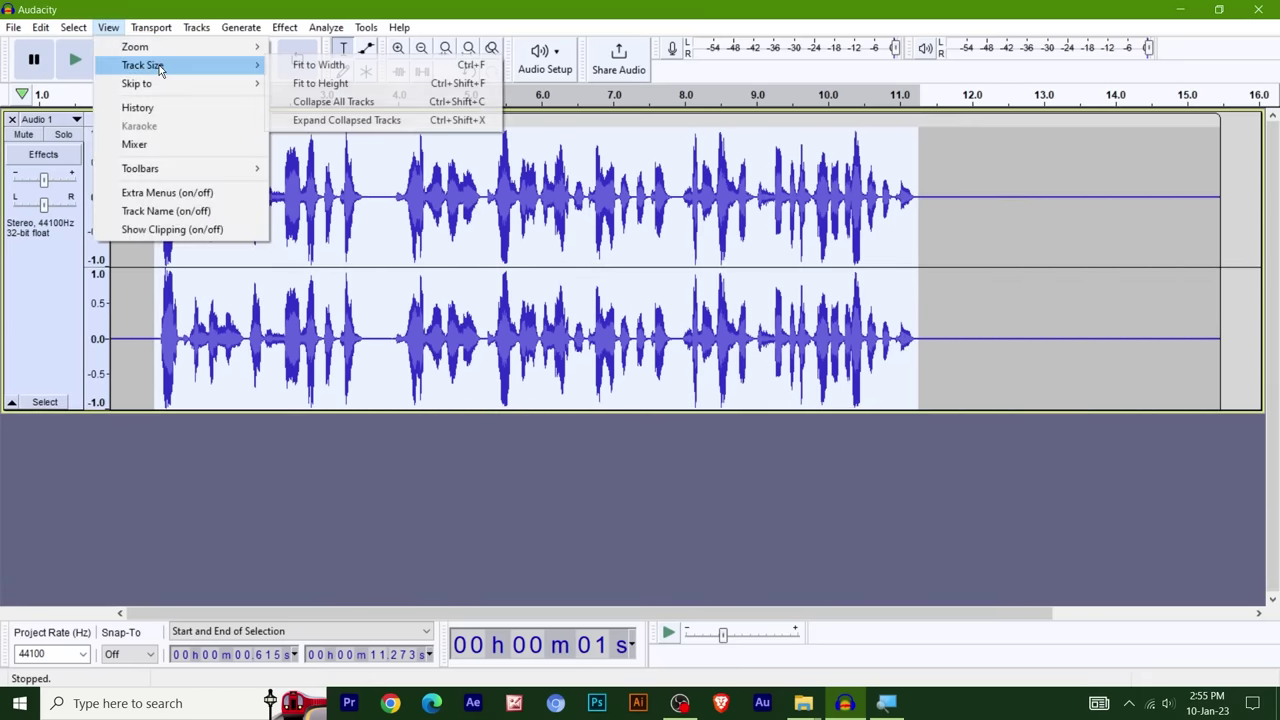
{"action": "left_click", "coordinate": [352, 88]}
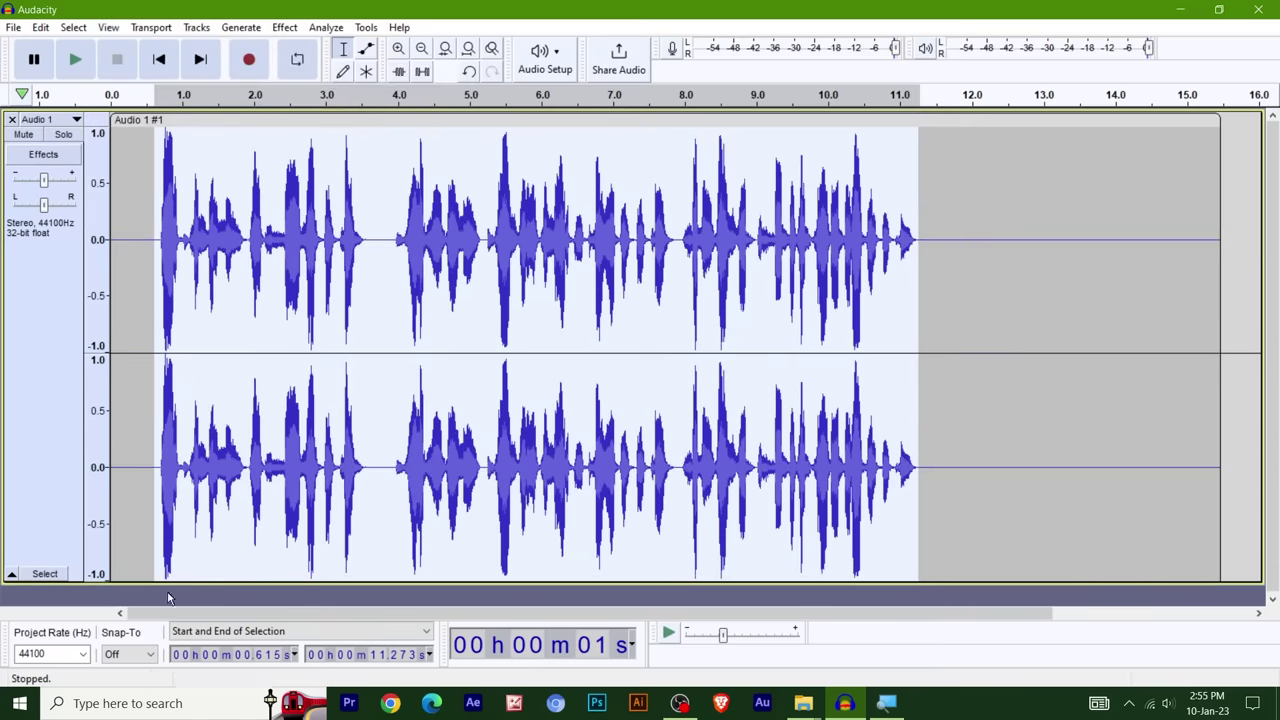
- Clear the selection by placing the cursor at about 0.4 seconds, and move it to about 2.0 seconds
{"action": "left_click", "coordinate": [139, 250]}
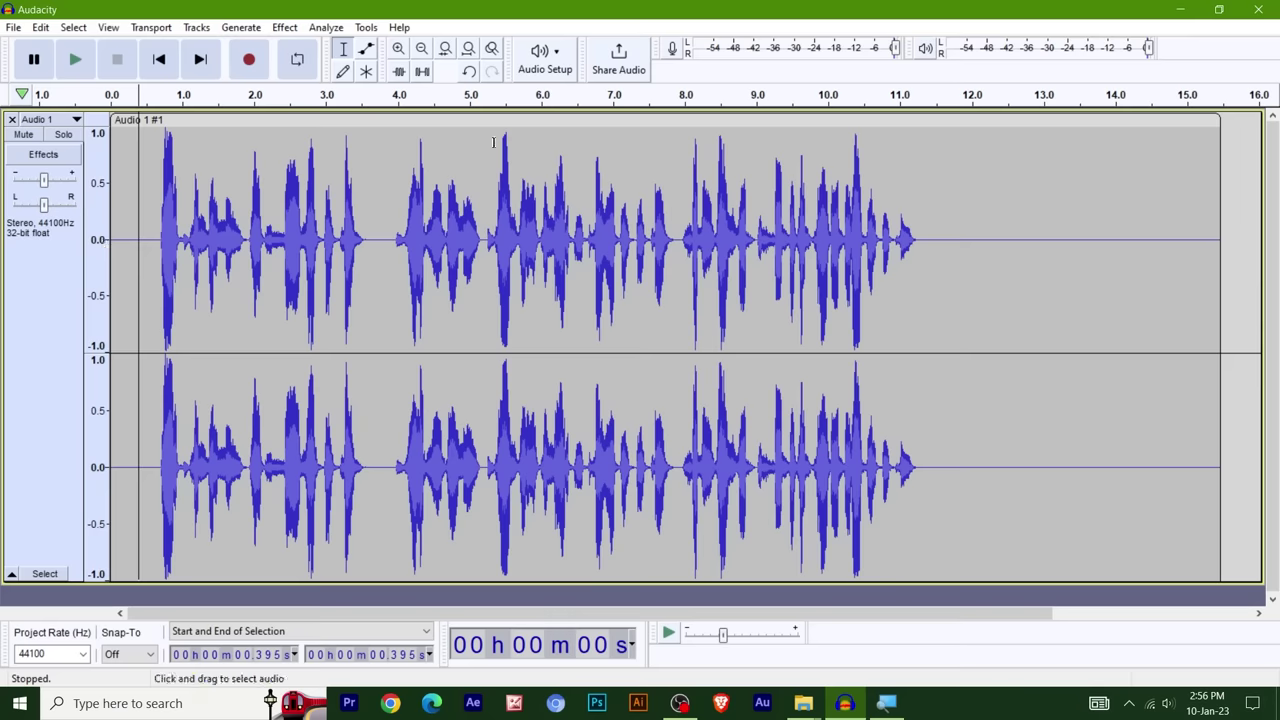
{"action": "left_click", "coordinate": [257, 296]}
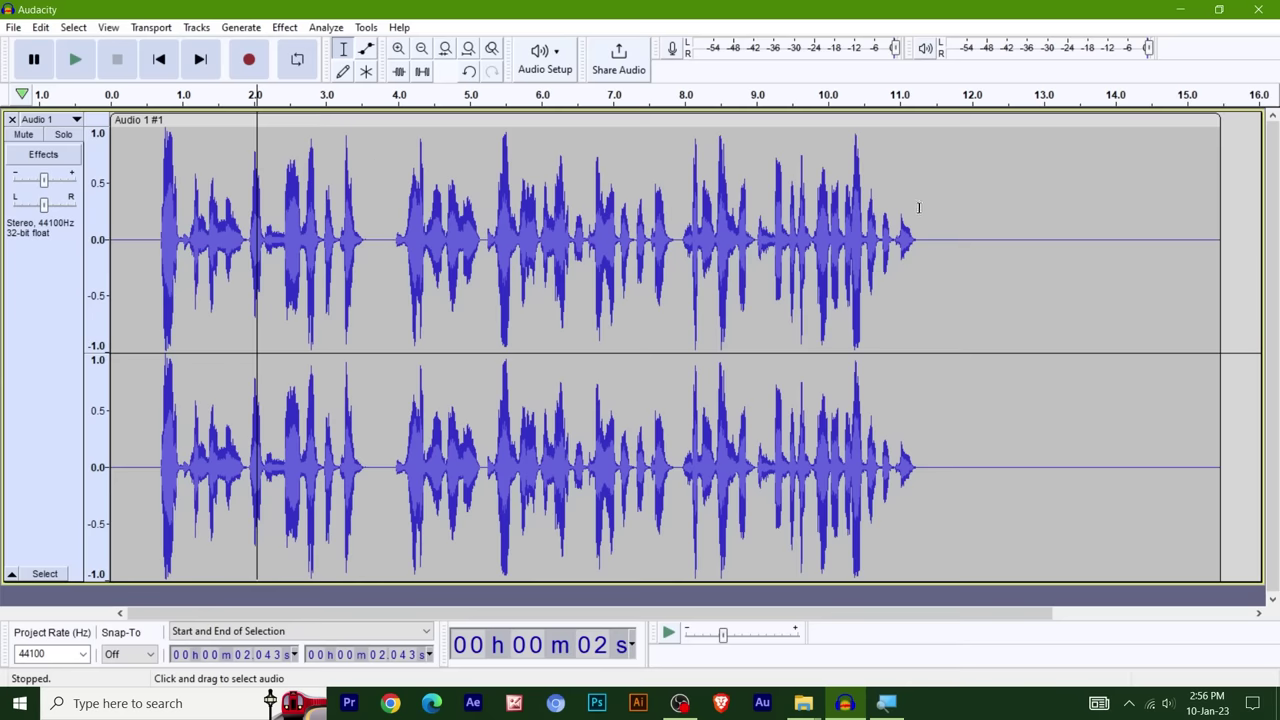
{"action": "left_click", "coordinate": [158, 266]}
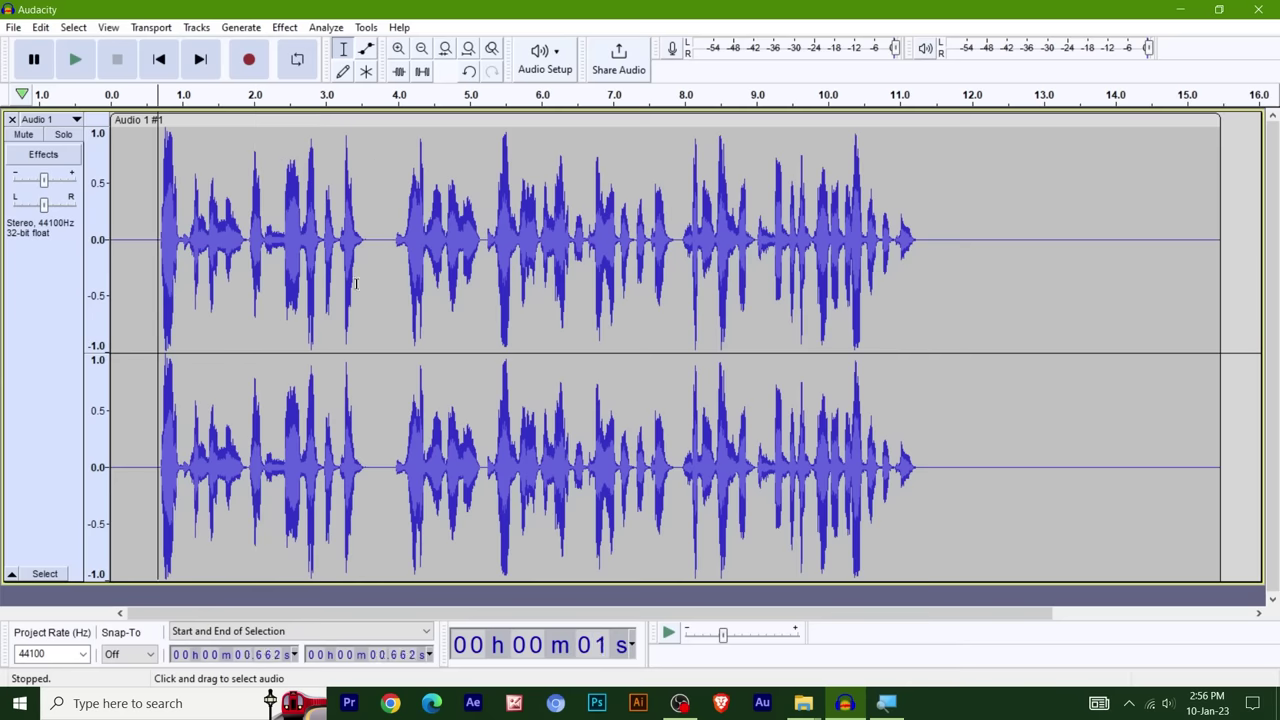
{"action": "left_click", "coordinate": [285, 28]}
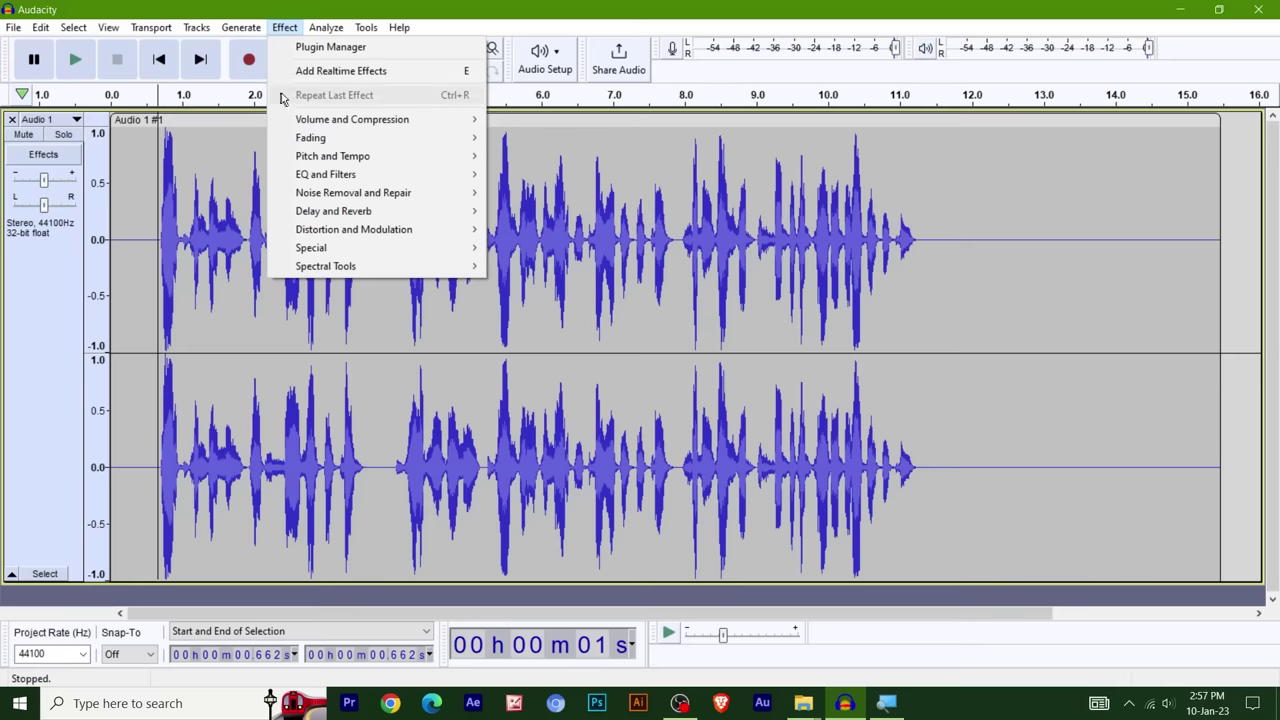
{"action": "mouse_move", "coordinate": [343, 121]}
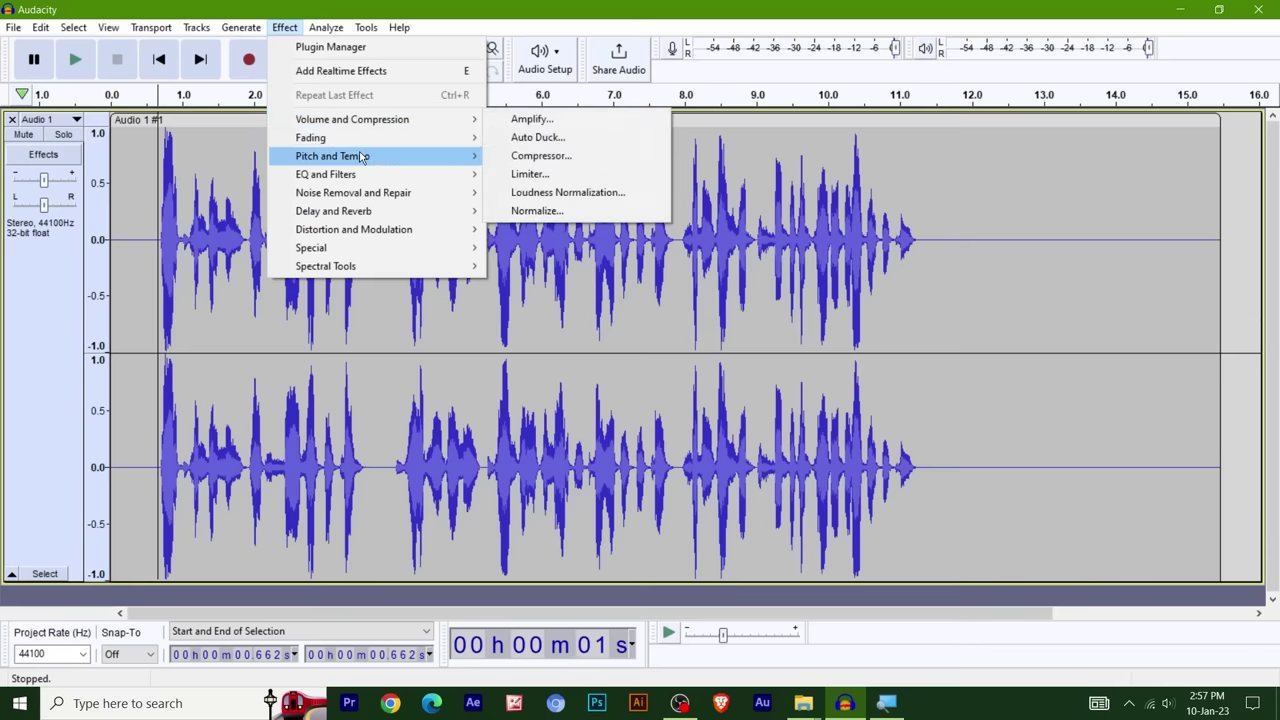
{"action": "mouse_move", "coordinate": [362, 157]}
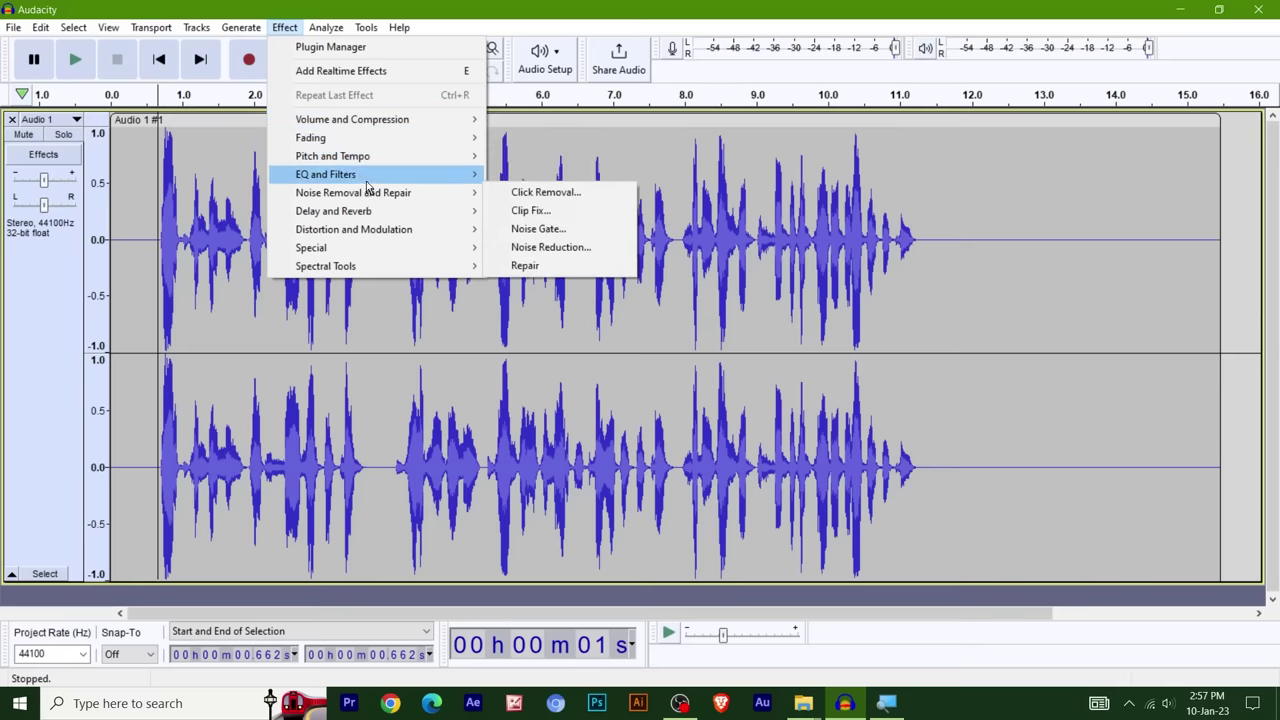
{"action": "left_click", "coordinate": [261, 220]}
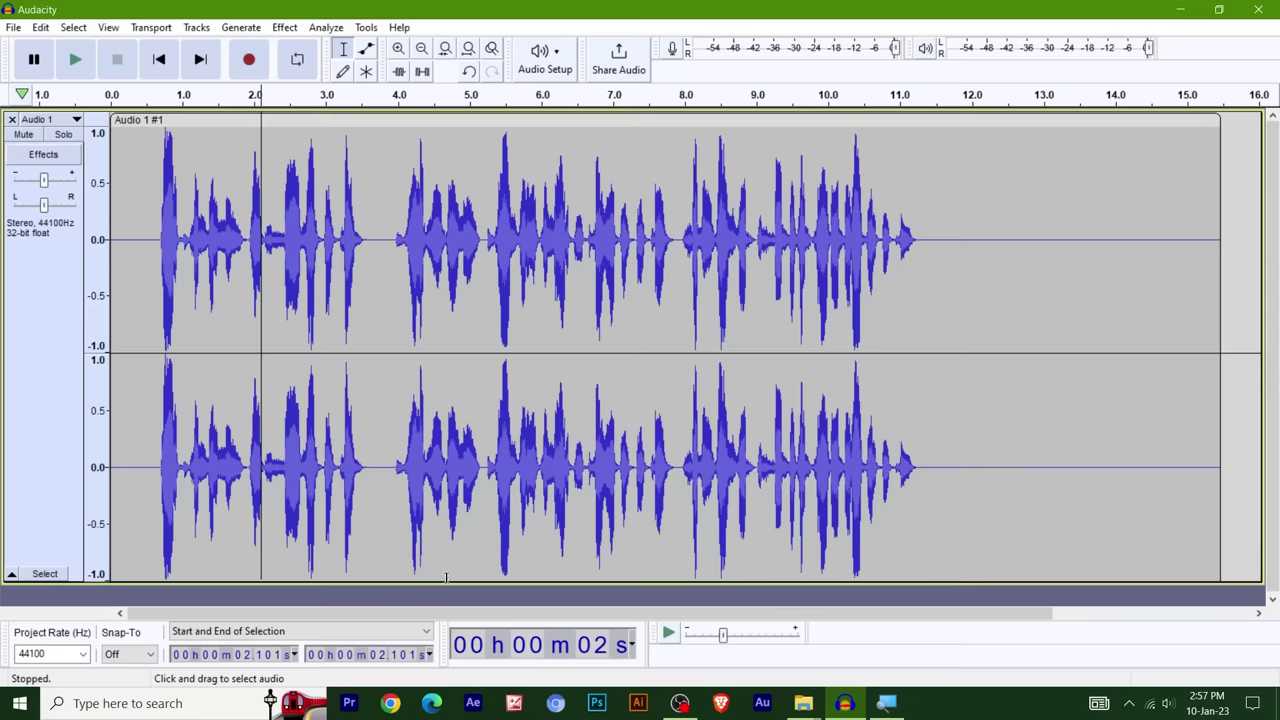
- Reduce the height of the audio track, and play the speech from about 0.64 seconds before stopping
{"action": "left_click_drag", "start_coordinate": [447, 581], "coordinate": [450, 440]}
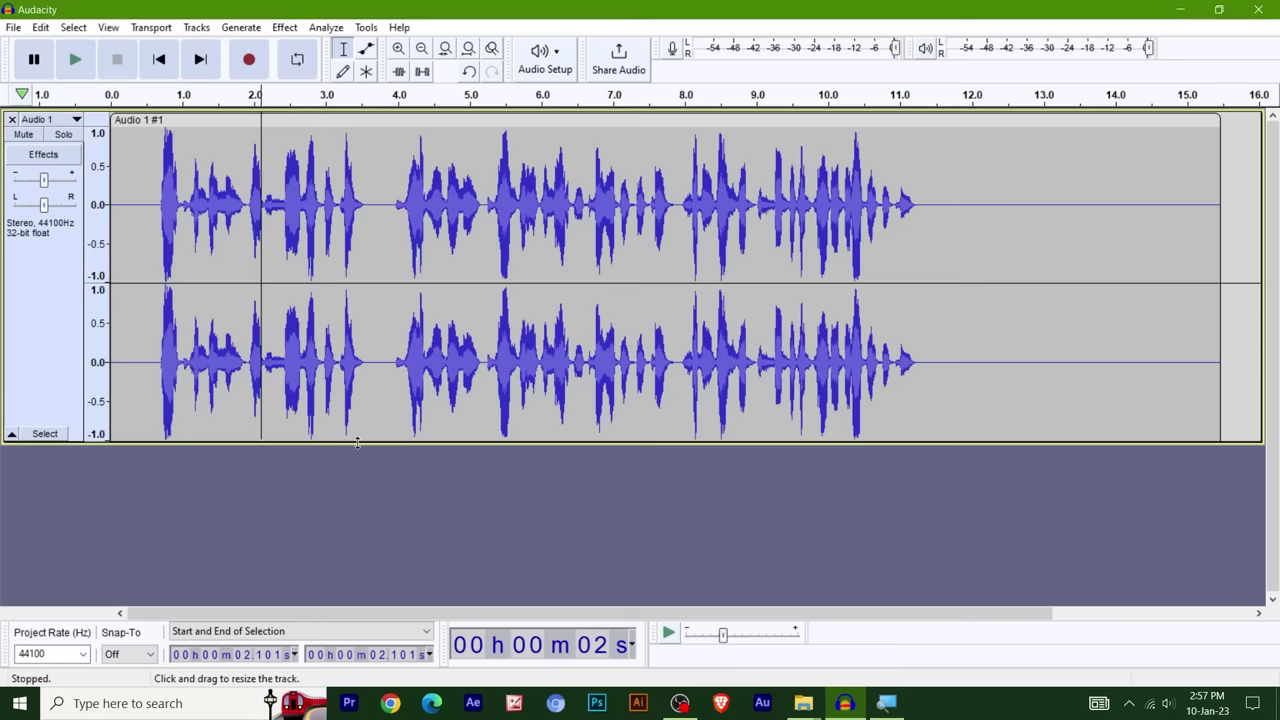
{"action": "left_click_drag", "start_coordinate": [358, 441], "coordinate": [378, 364]}
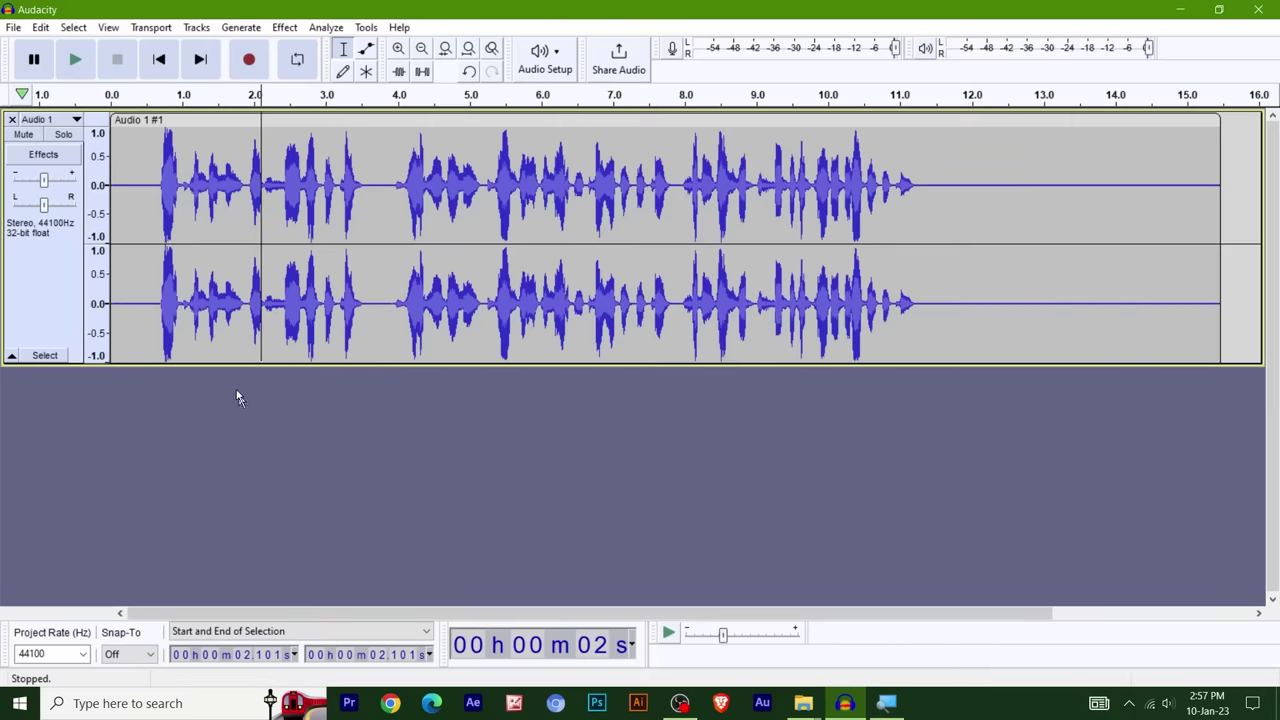
{"action": "left_click", "coordinate": [155, 195]}
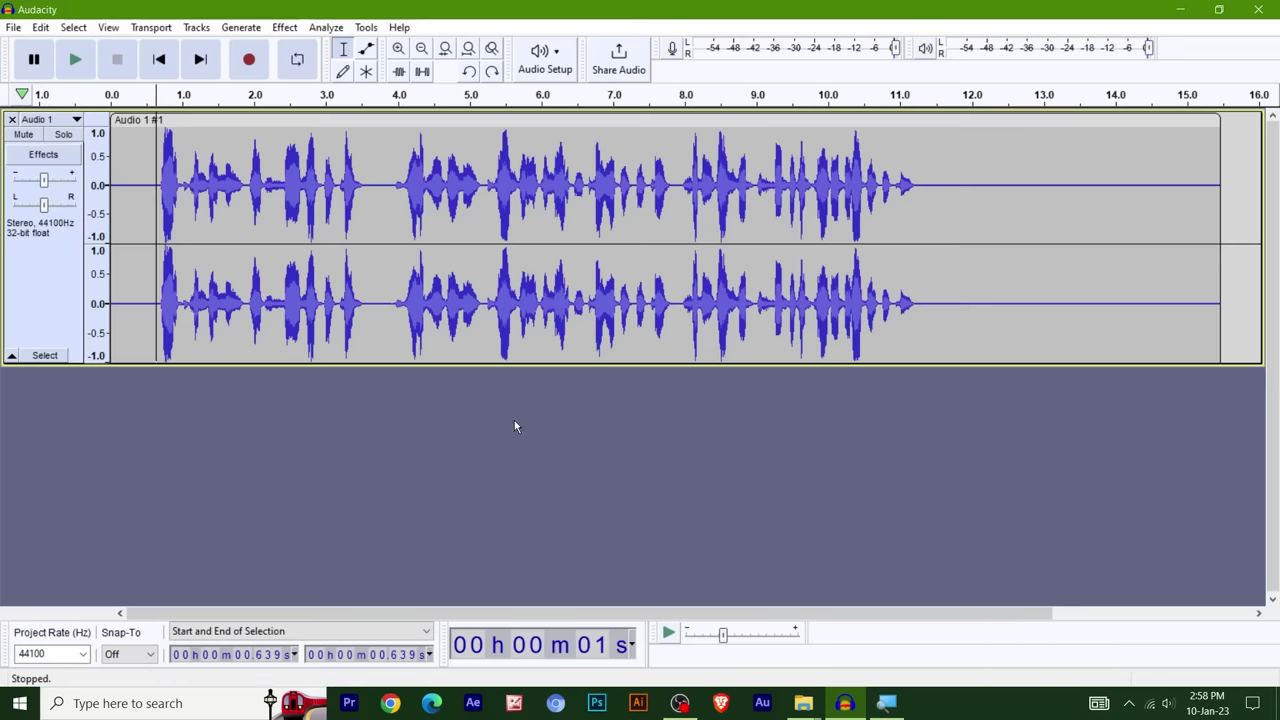
{"action": "key", "text": "space"}
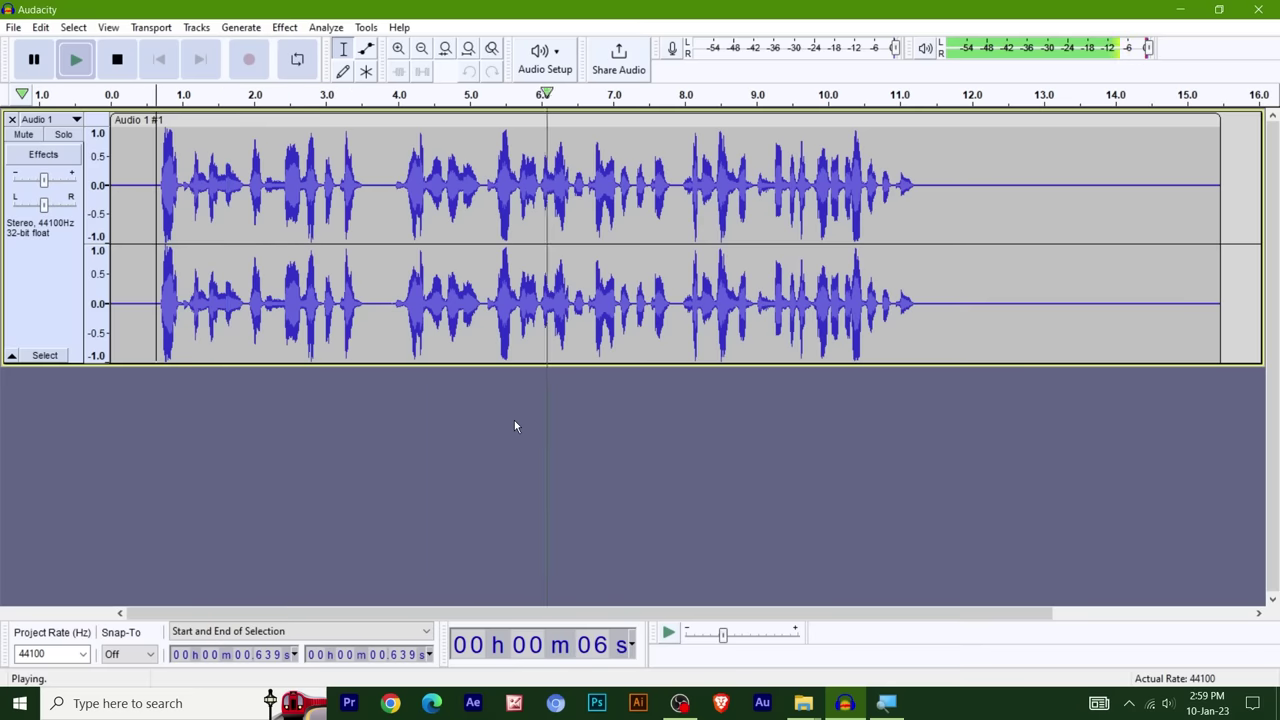
{"action": "key", "text": "space"}
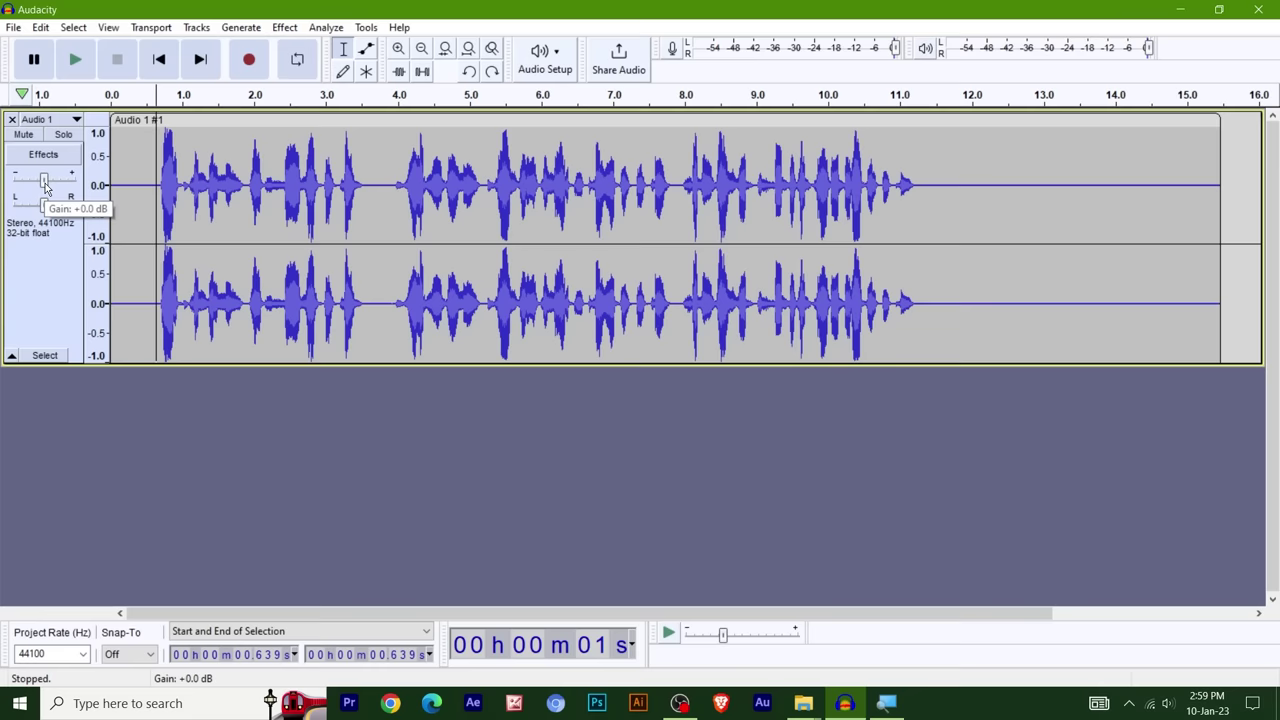
{"action": "left_click_drag", "start_coordinate": [162, 185], "coordinate": [1050, 205]}
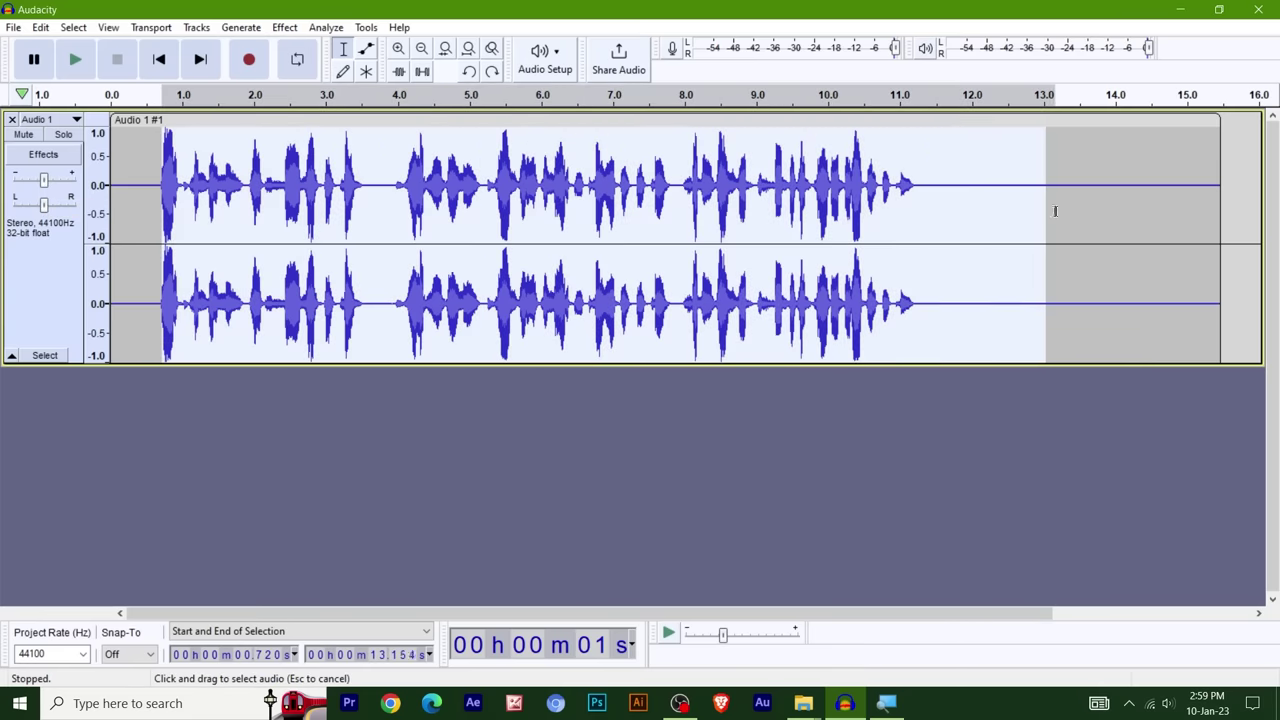
{"action": "left_click", "coordinate": [662, 205]}
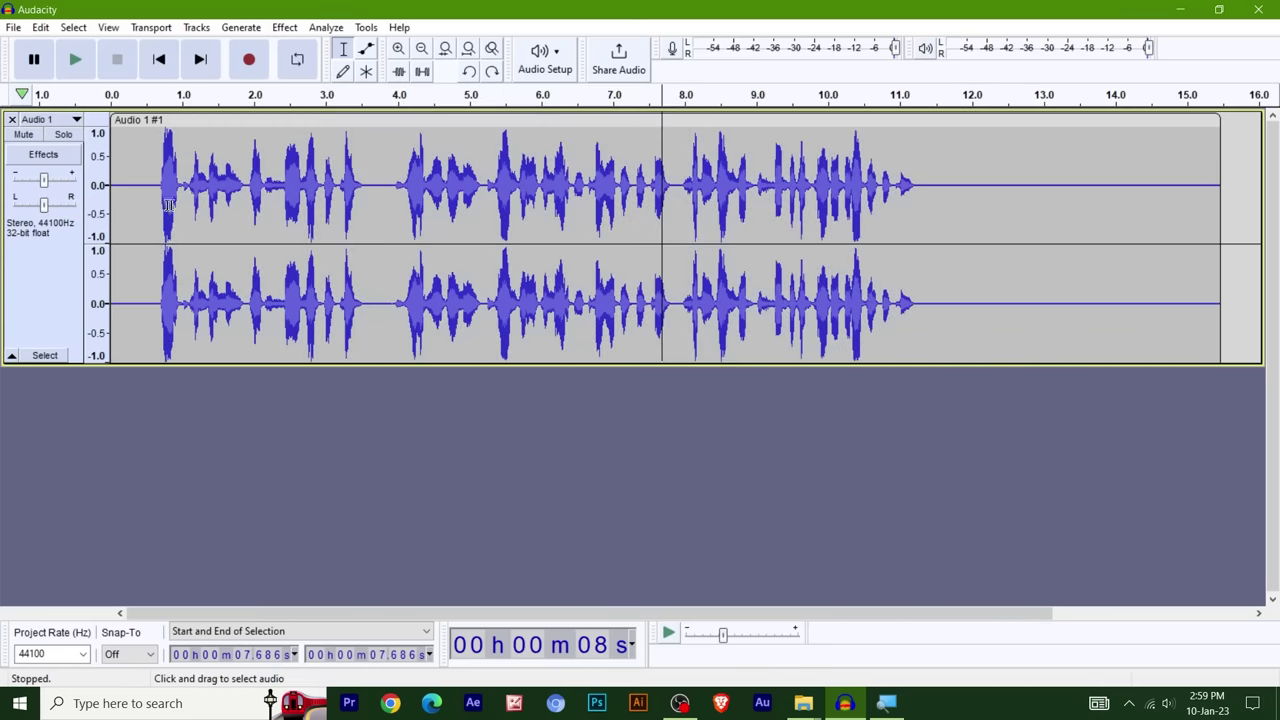
{"action": "double_click", "coordinate": [44, 182]}
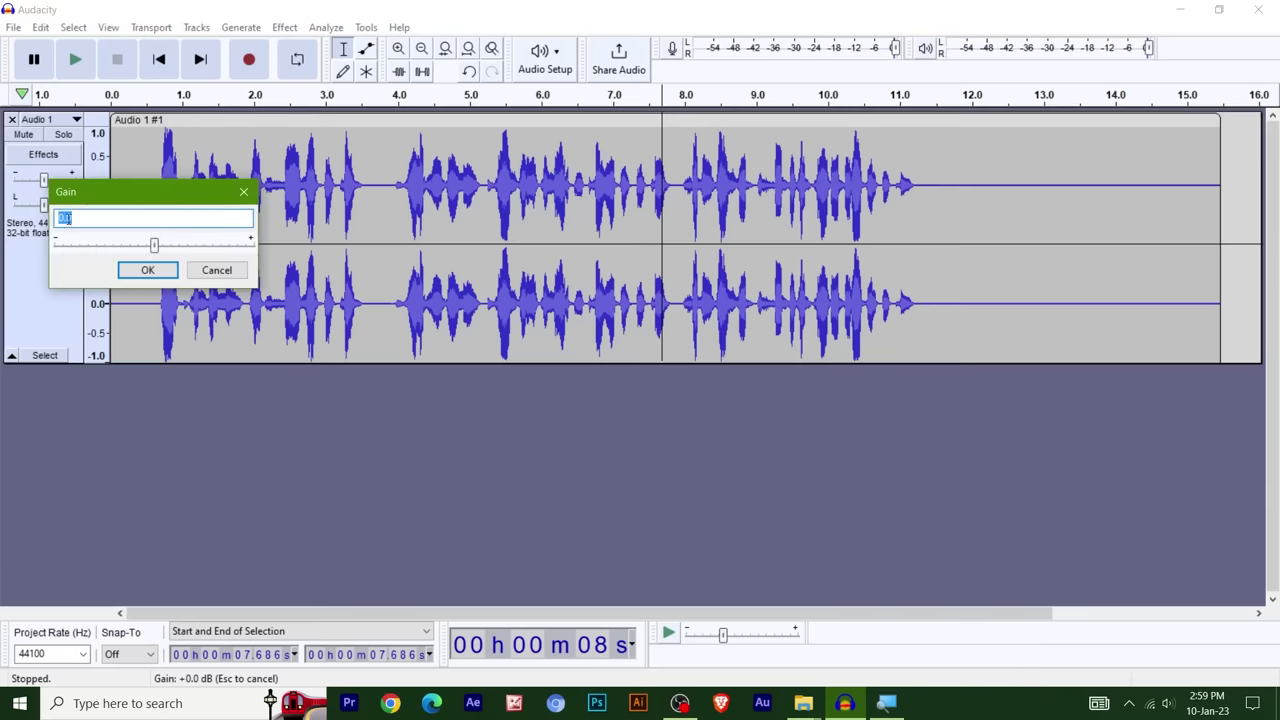
{"action": "left_click", "coordinate": [148, 270]}
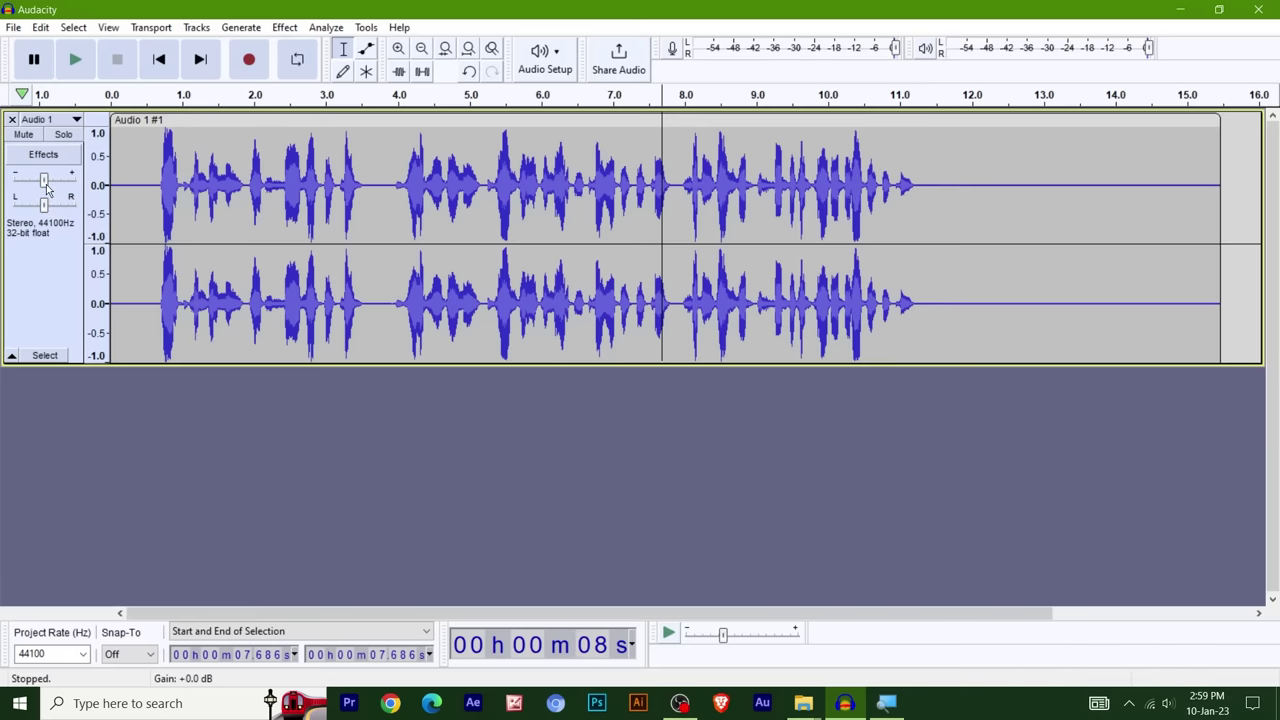
- Raise the track's gain to +33 dB as a trial, and reset it to 0 dB
{"action": "left_click_drag", "start_coordinate": [46, 186], "coordinate": [102, 187]}
{"action": "double_click", "coordinate": [73, 181]}
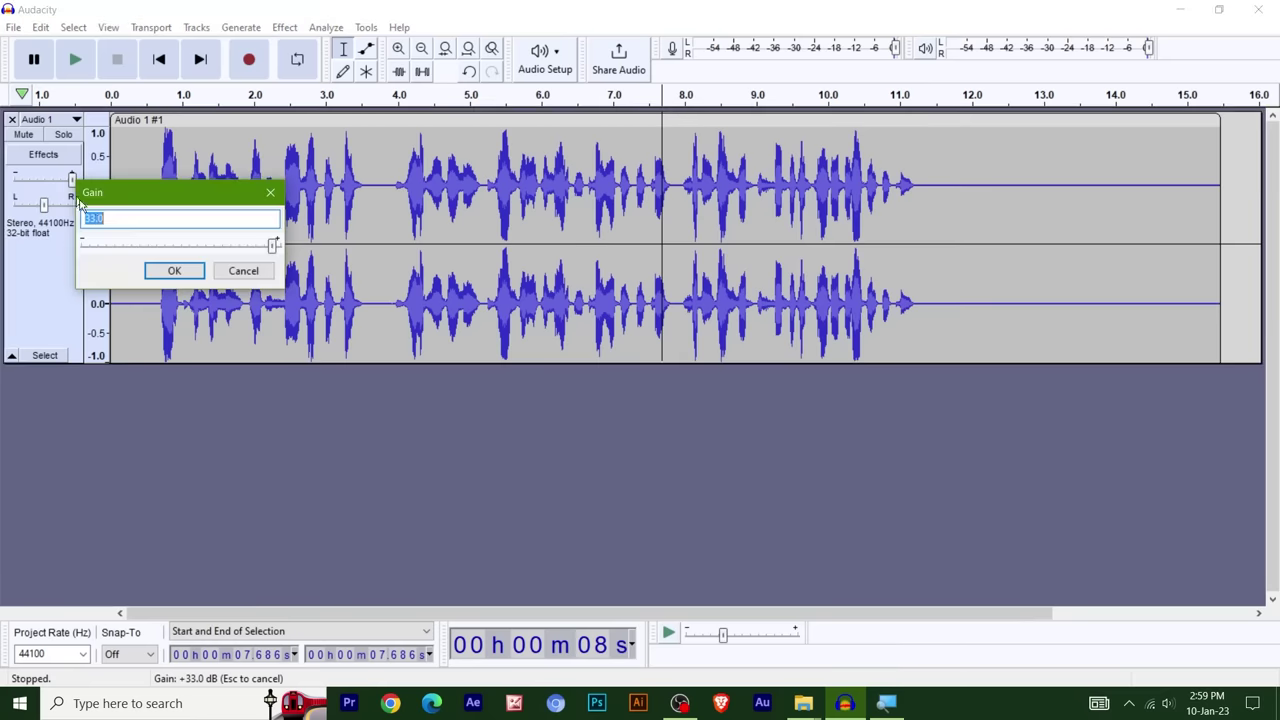
{"action": "type", "text": "0"}
{"action": "key", "text": "Return"}
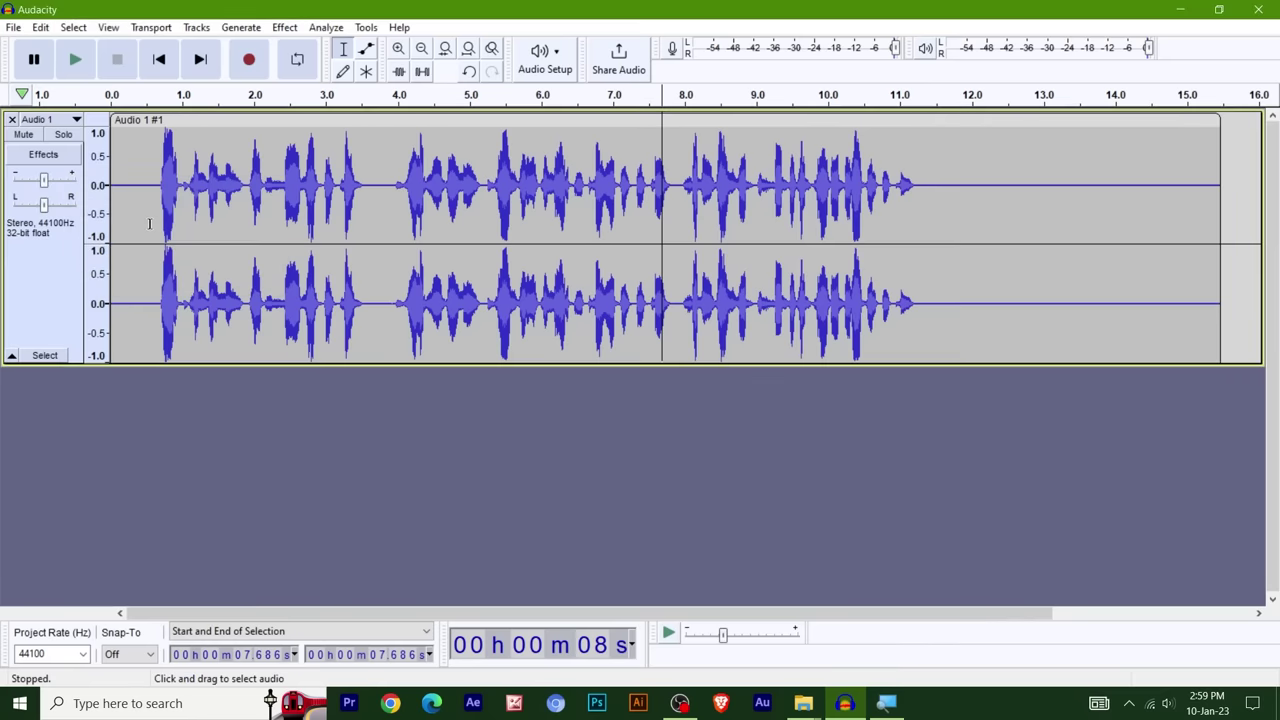
- Set the track's gain to 20 dB, and play the speech from about 0.58 seconds before stopping
{"action": "double_click", "coordinate": [57, 185]}
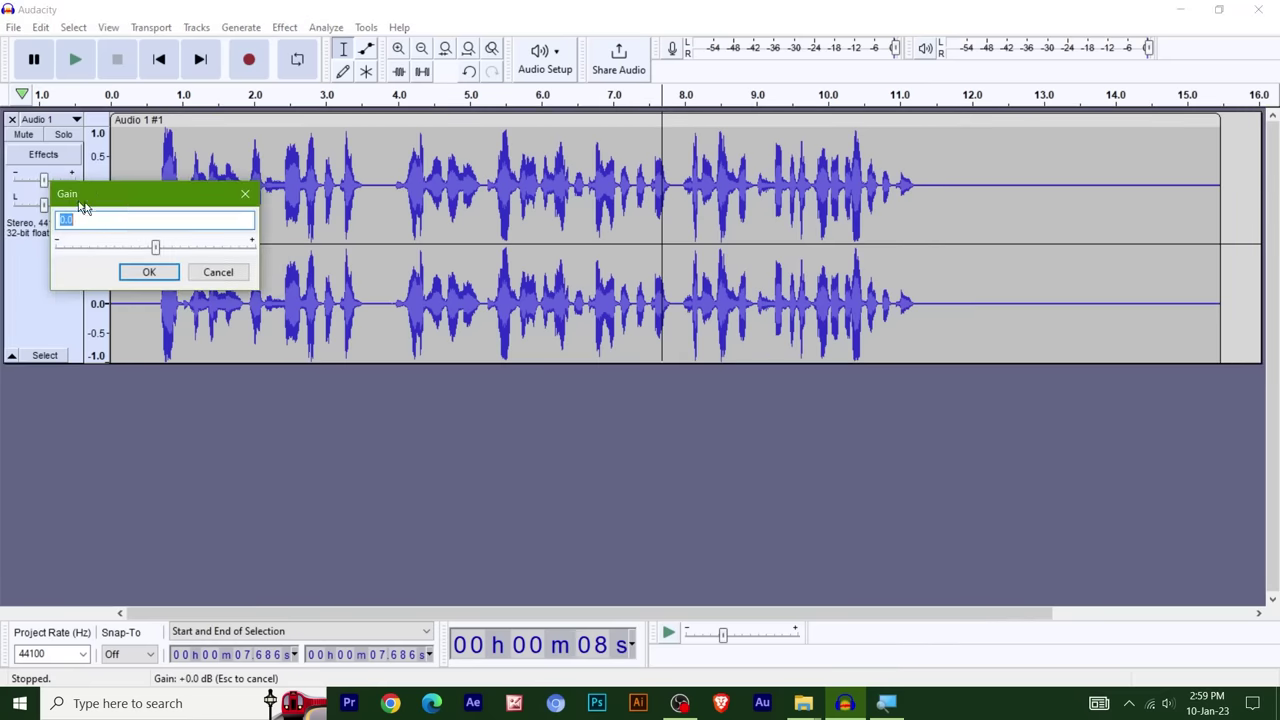
{"action": "left_click_drag", "start_coordinate": [130, 197], "coordinate": [651, 136]}
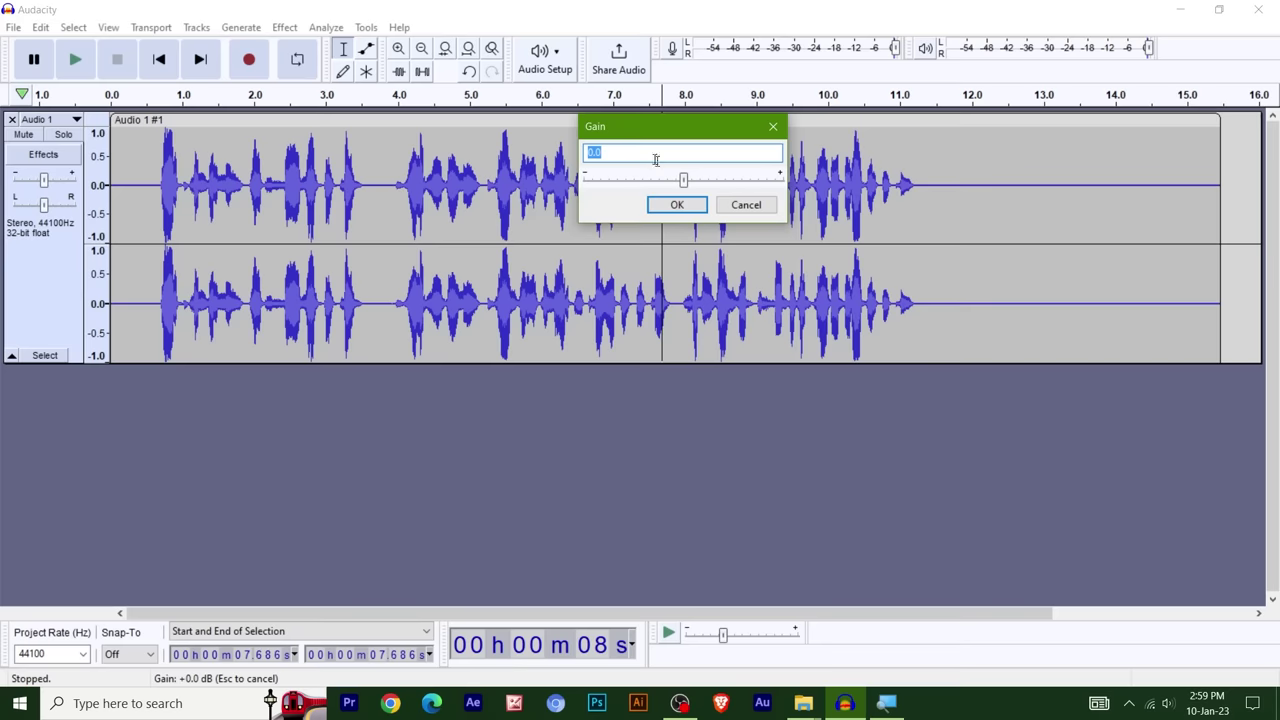
{"action": "left_click", "coordinate": [630, 152]}
{"action": "double_click", "coordinate": [611, 152]}
{"action": "type", "text": "20"}
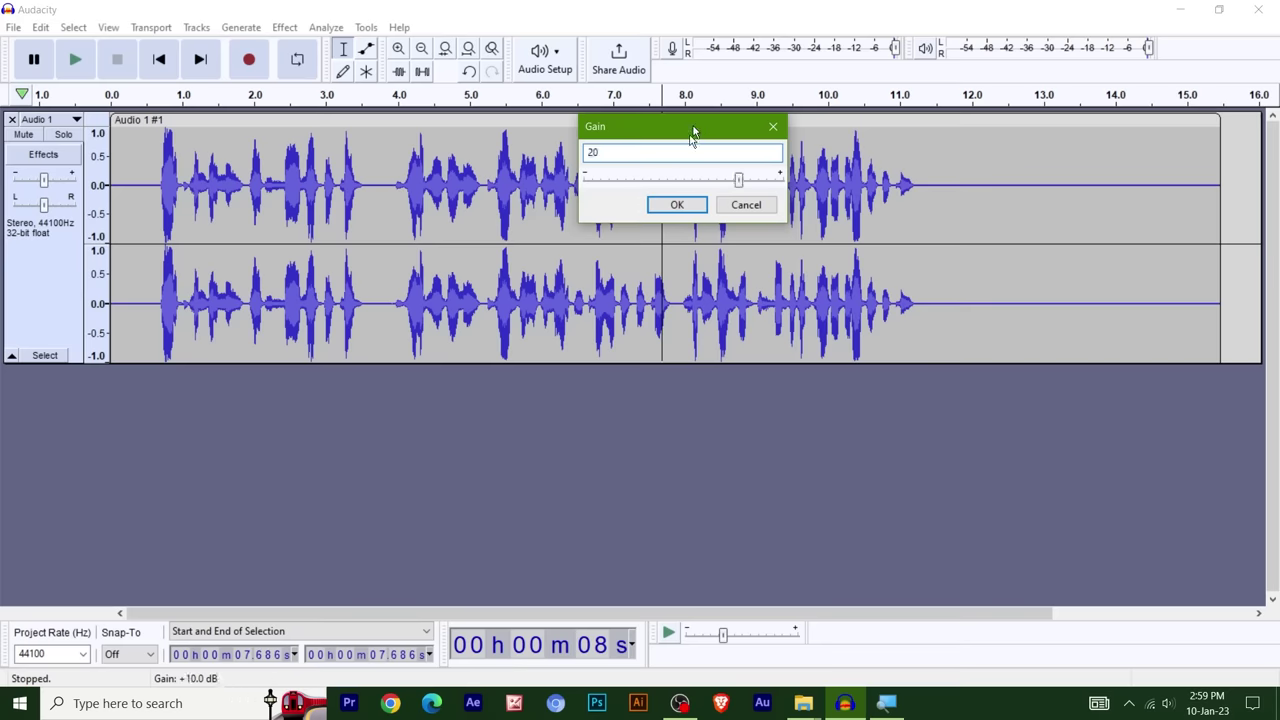
{"action": "left_click_drag", "start_coordinate": [691, 134], "coordinate": [526, 411]}
{"action": "left_click", "coordinate": [512, 481]}
{"action": "left_click", "coordinate": [153, 222]}
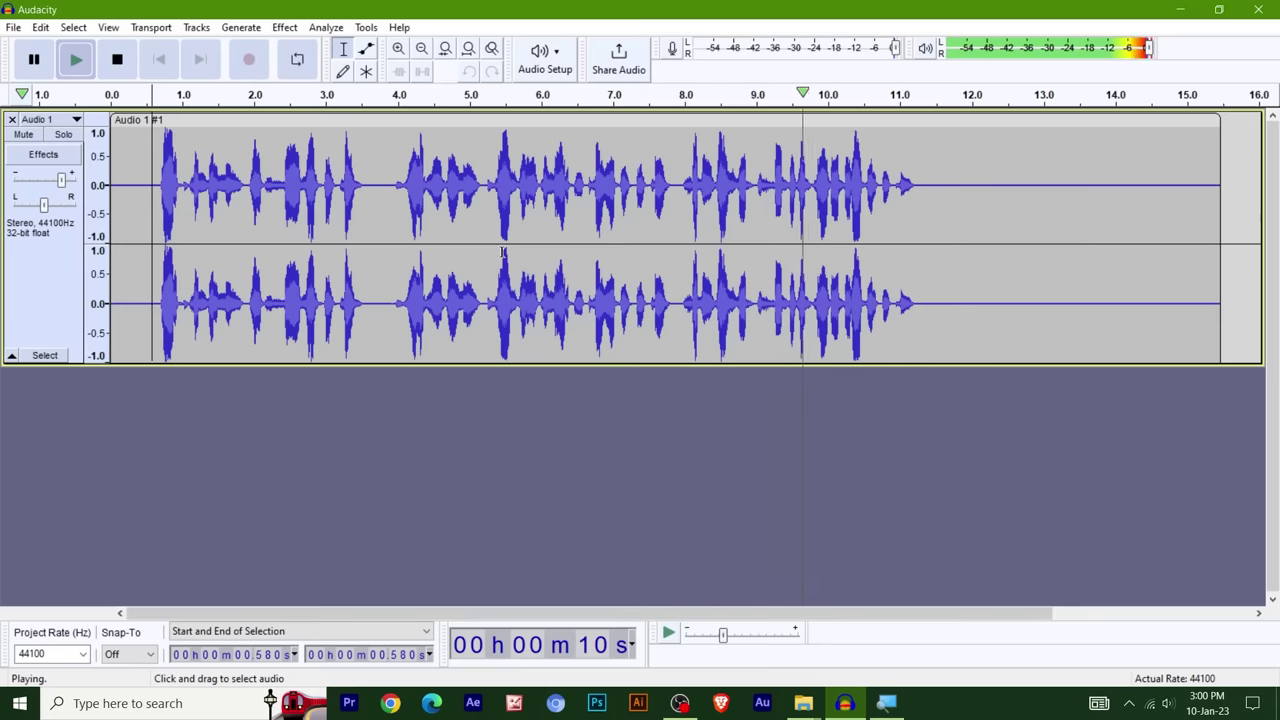
{"action": "key", "text": "space"}
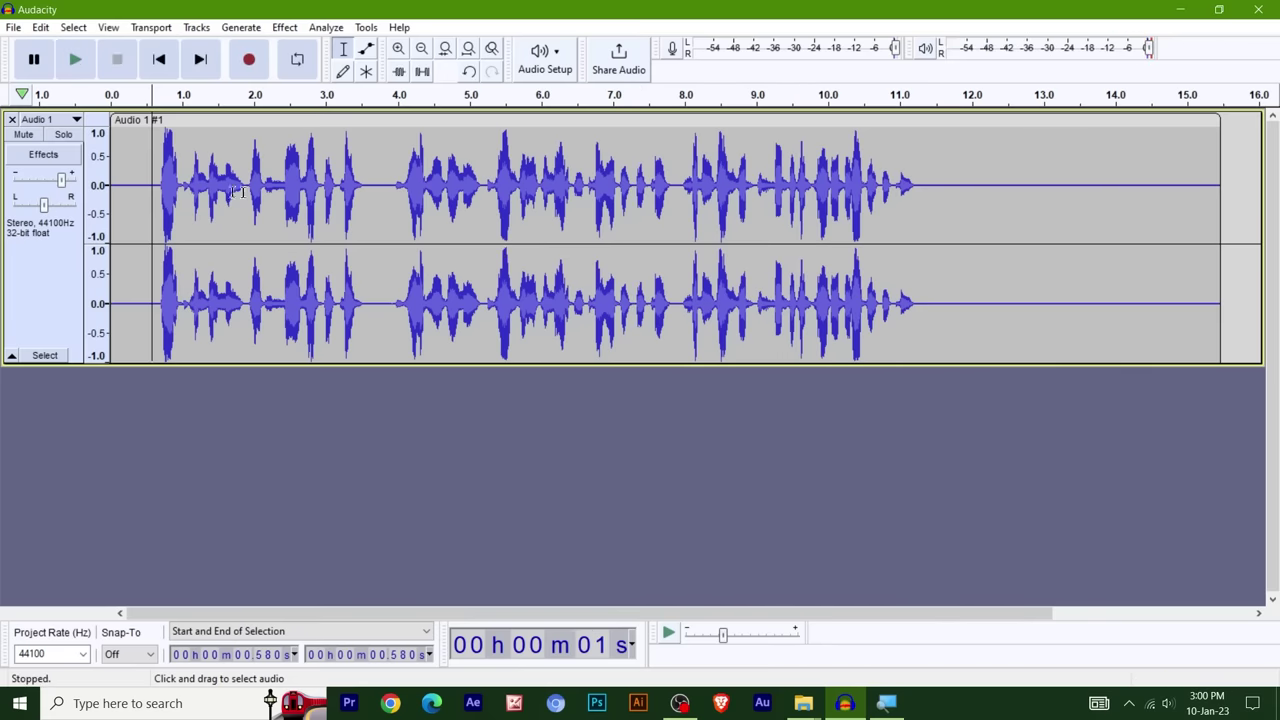
- Lower the track's gain to 10 dB, and play the speech from about 0.51 seconds before stopping
{"action": "double_click", "coordinate": [61, 180]}
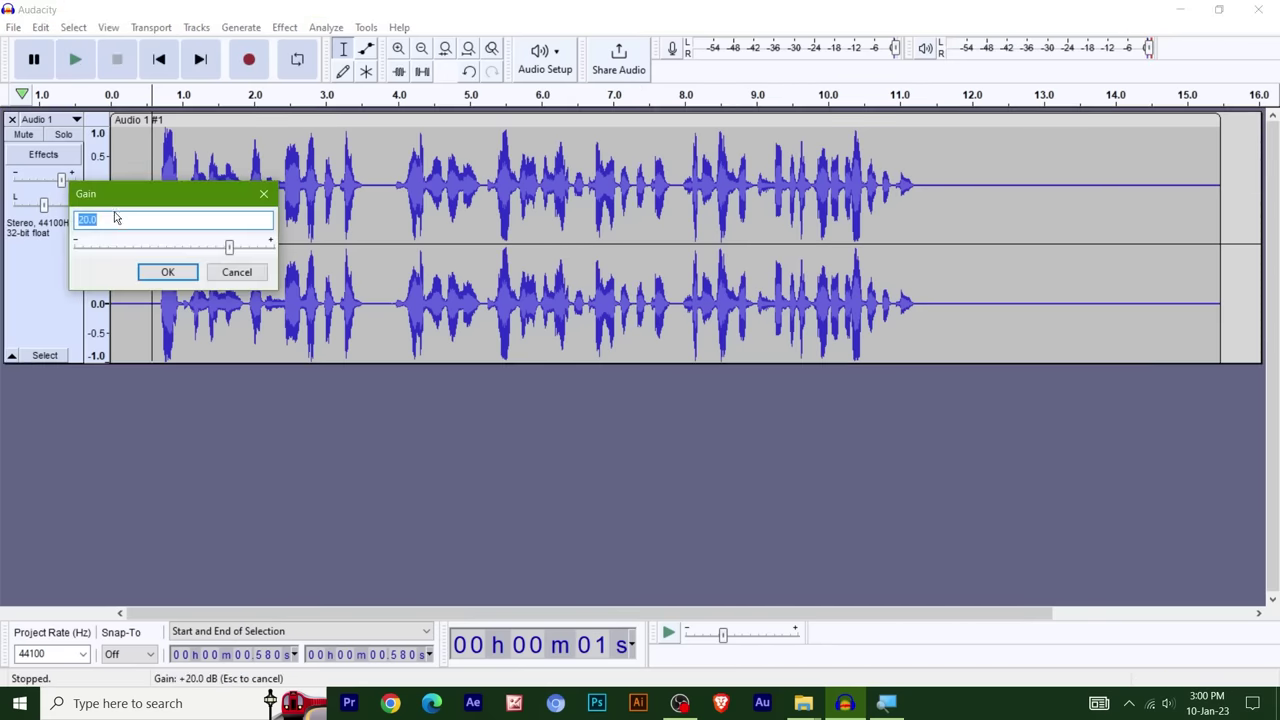
{"action": "type", "text": "10"}
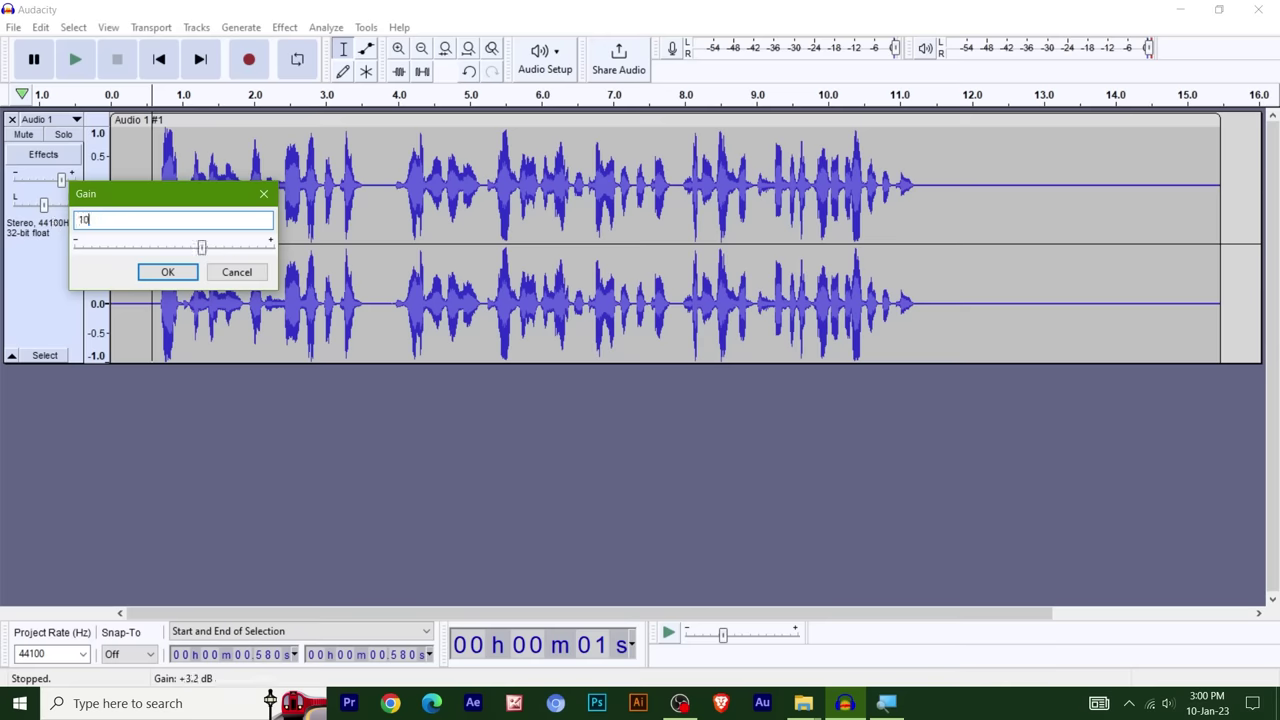
{"action": "left_click", "coordinate": [167, 272]}
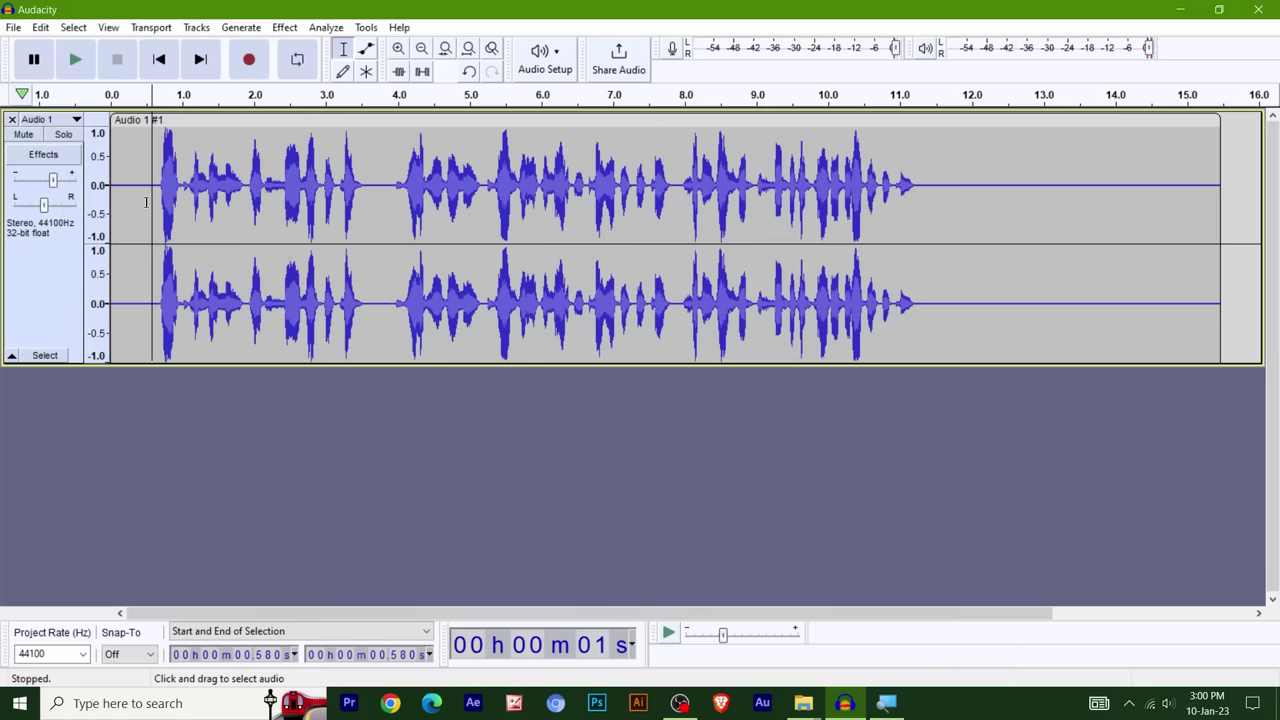
{"action": "left_click", "coordinate": [148, 228]}
{"action": "key", "text": "space"}
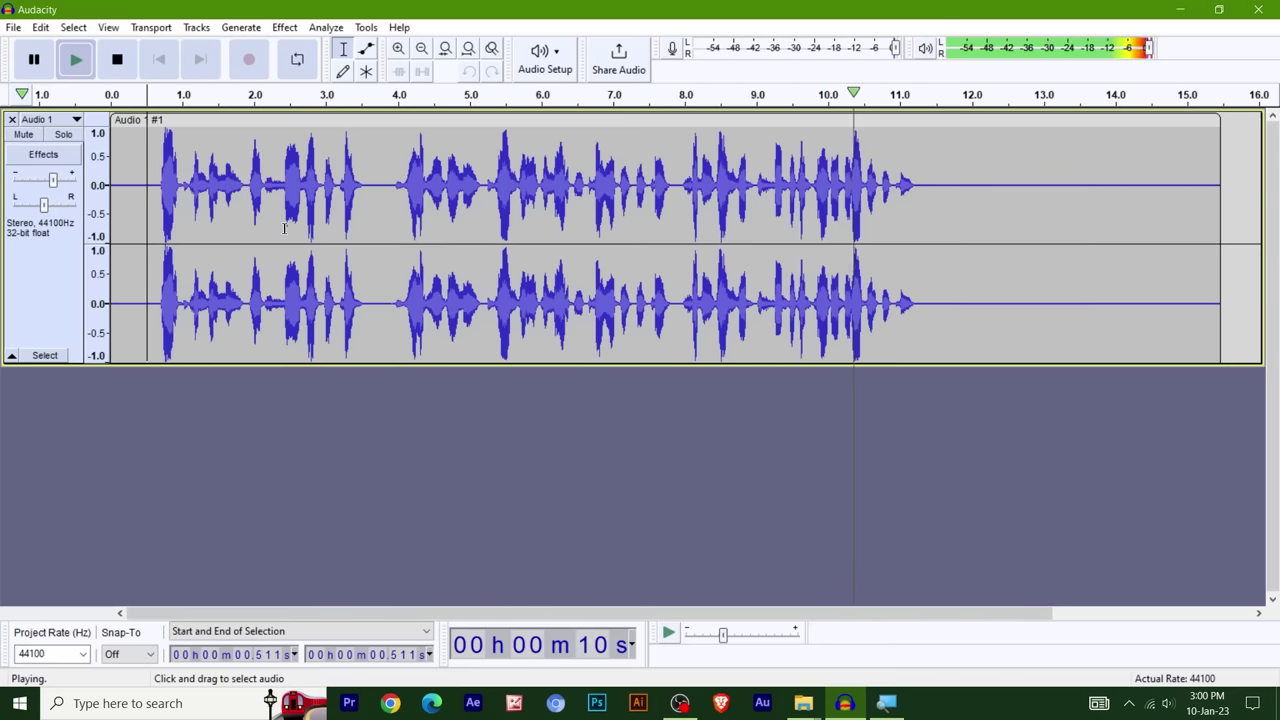
{"action": "key", "text": "space"}
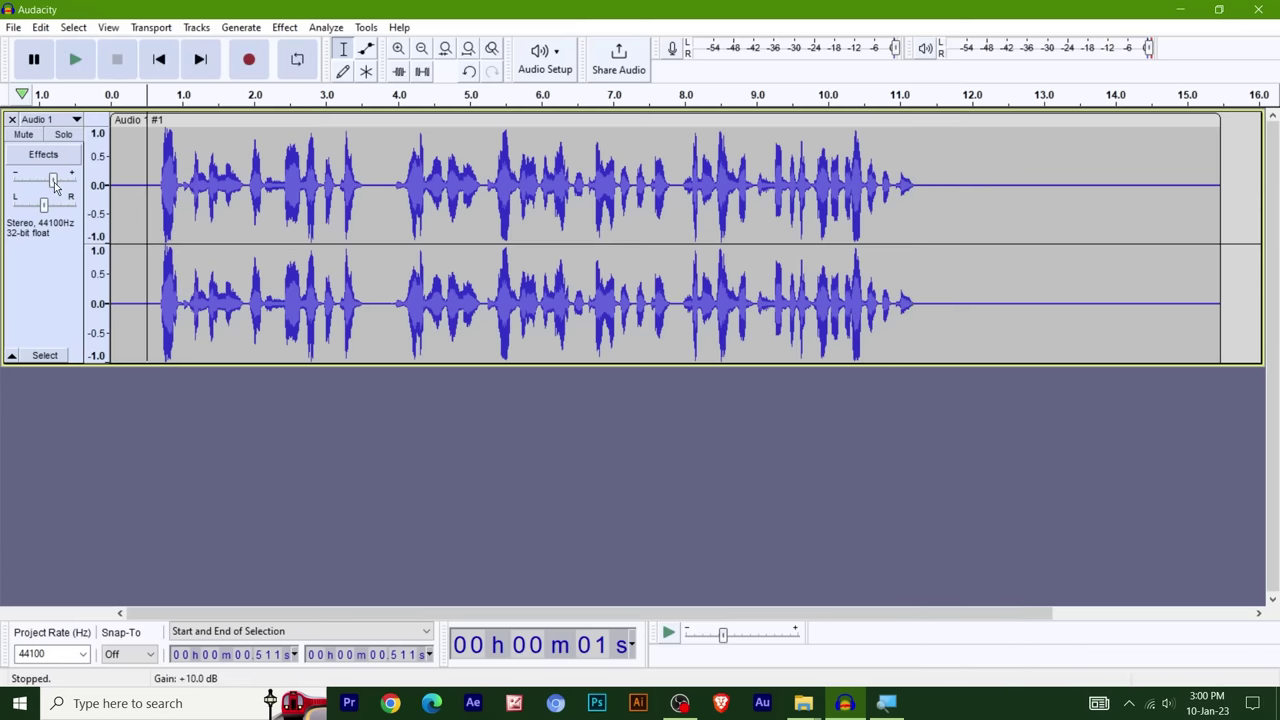
- Reset the track's gain to 0 dB
{"action": "double_click", "coordinate": [53, 181]}
{"action": "type", "text": "0"}
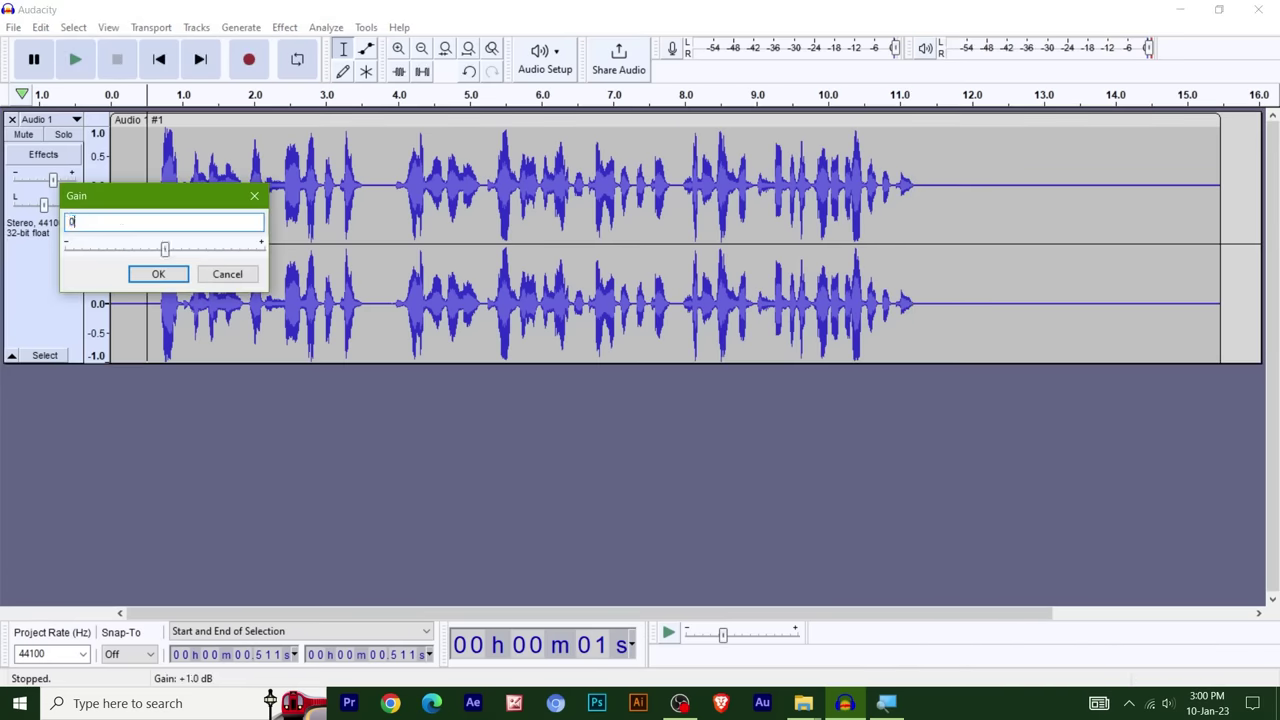
{"action": "key", "text": "Return"}
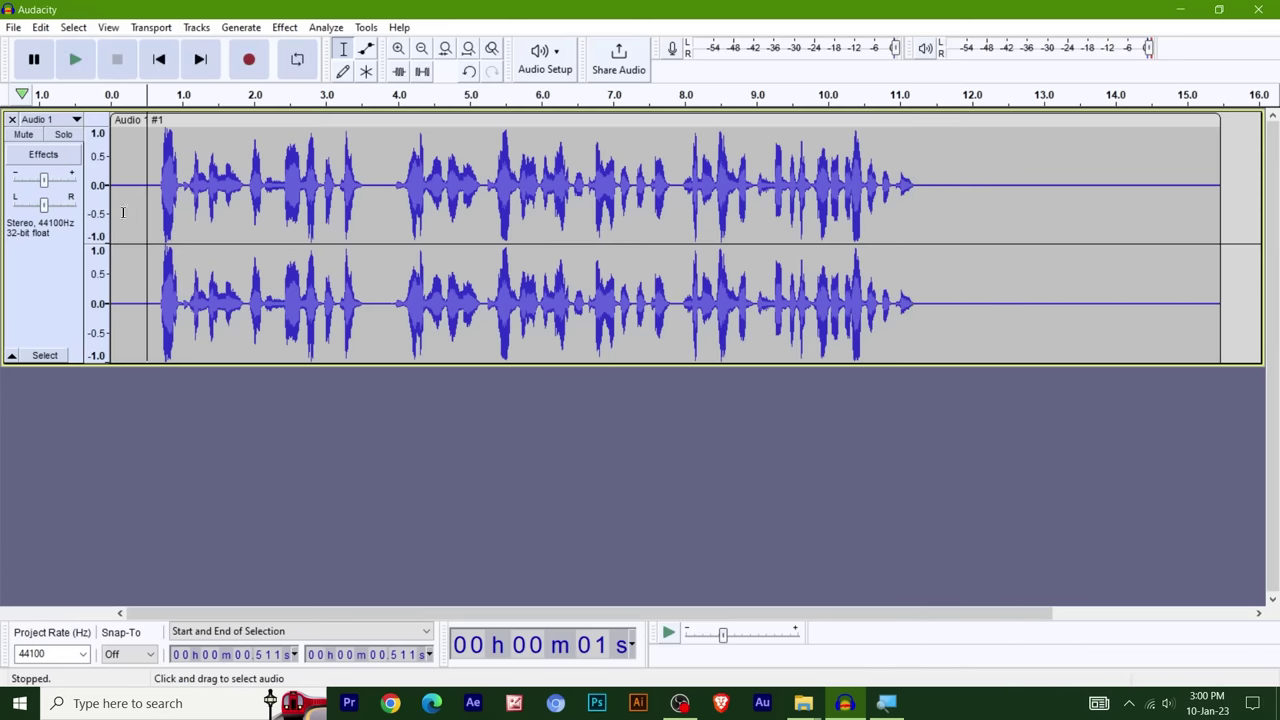
{"action": "double_click", "coordinate": [44, 181]}
{"action": "left_click", "coordinate": [148, 277]}
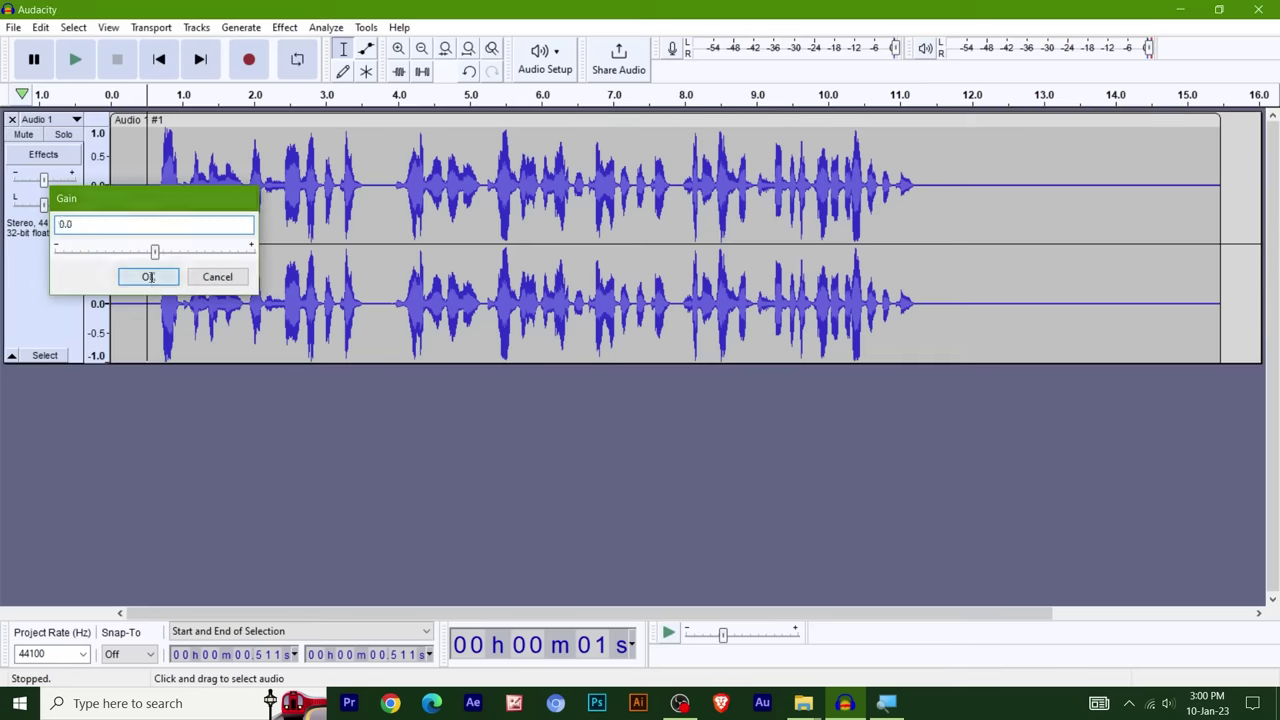
- Try to apply the Reverb effect with only the cursor placed at about 4.69 seconds
{"action": "left_click", "coordinate": [447, 254]}
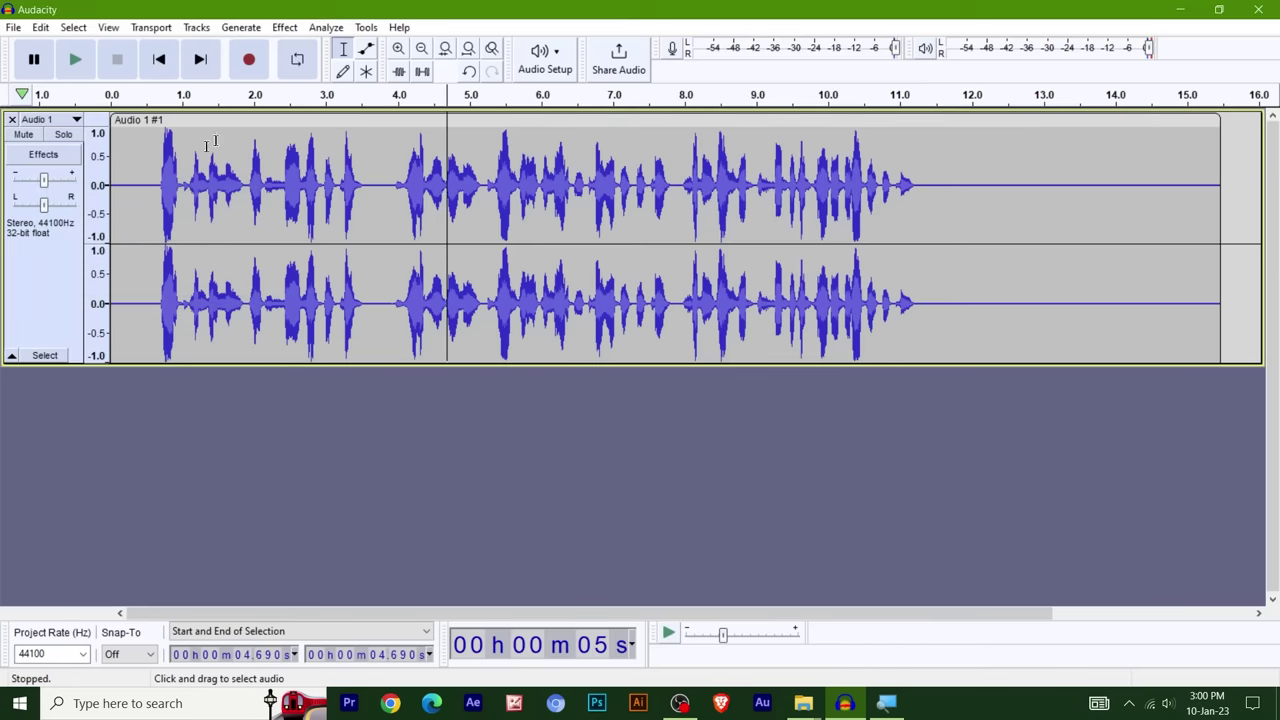
{"action": "left_click", "coordinate": [285, 27]}
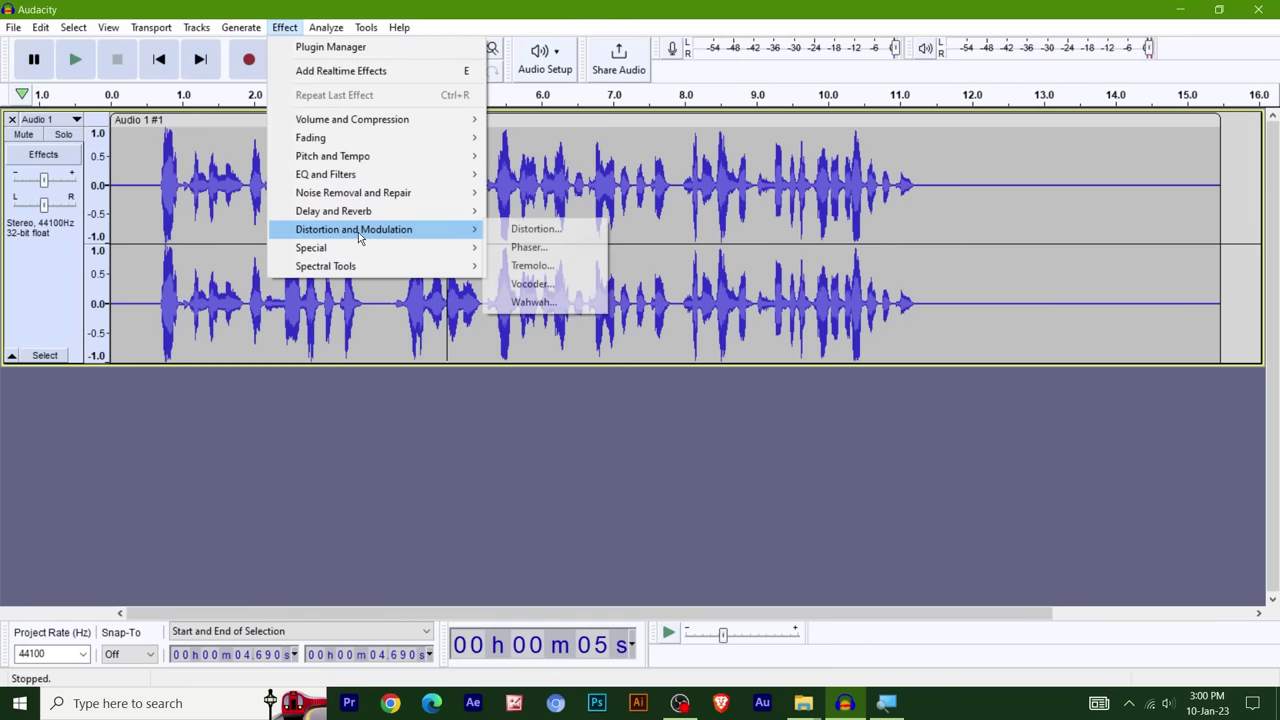
{"action": "mouse_move", "coordinate": [389, 210]}
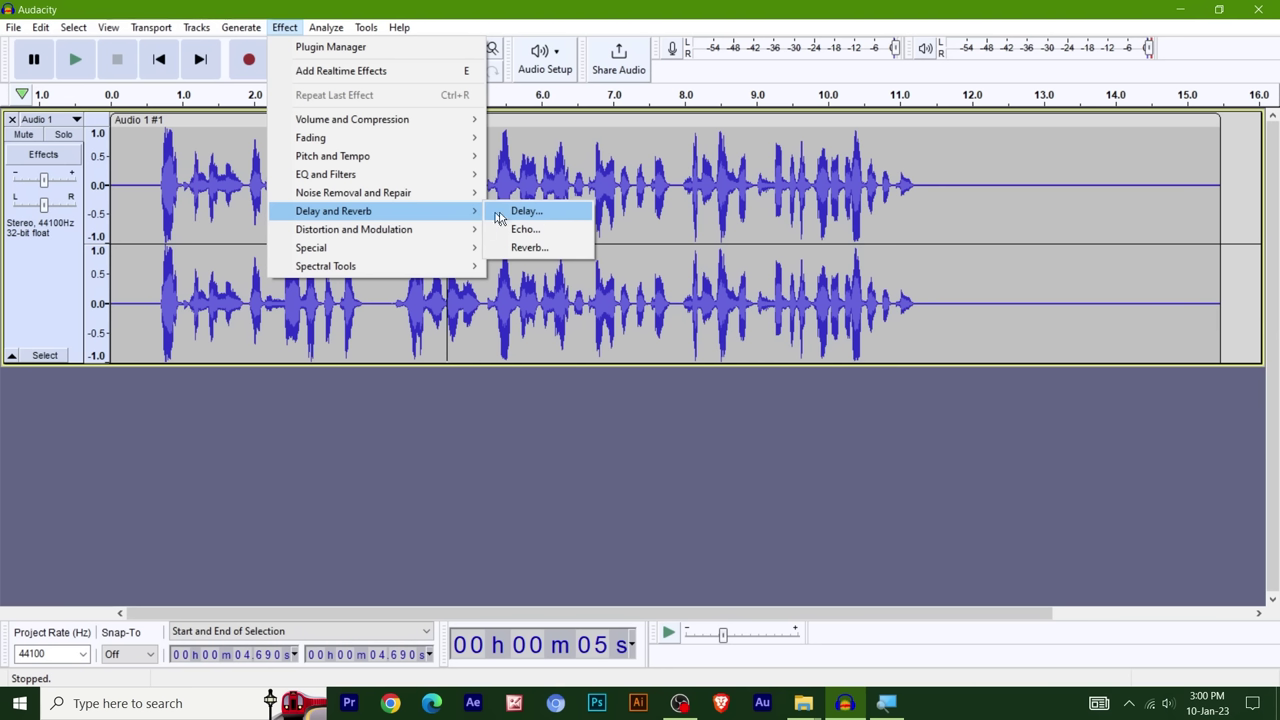
{"action": "left_click", "coordinate": [535, 251]}
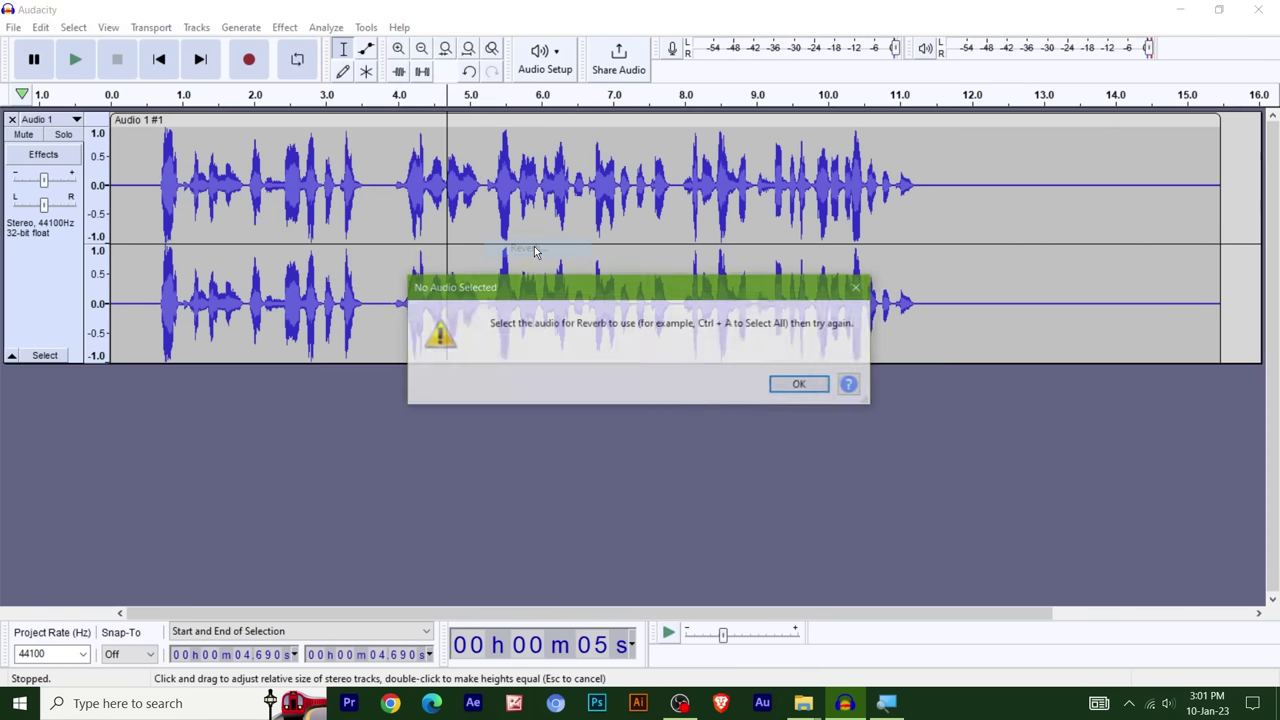
{"action": "left_click", "coordinate": [801, 385]}
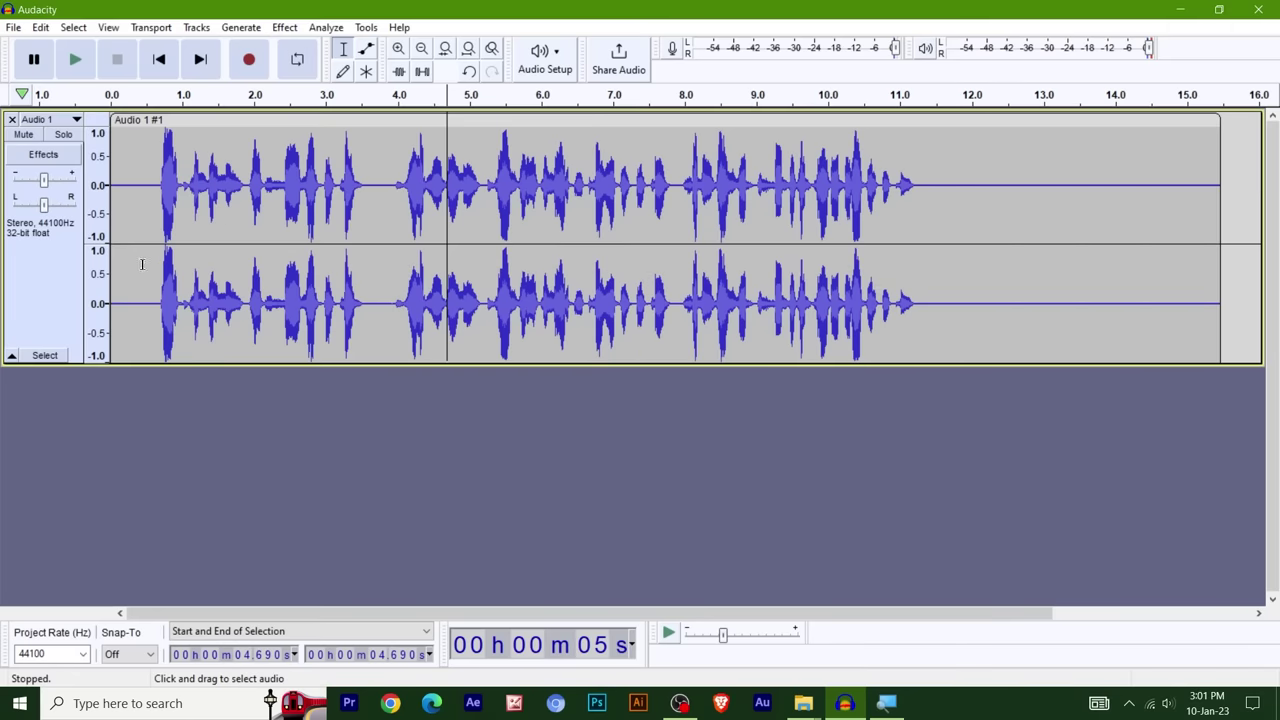
- Select the audio between about 7.87 and 11.18 seconds, and replace that selection with the entire track
{"action": "left_click", "coordinate": [44, 355]}
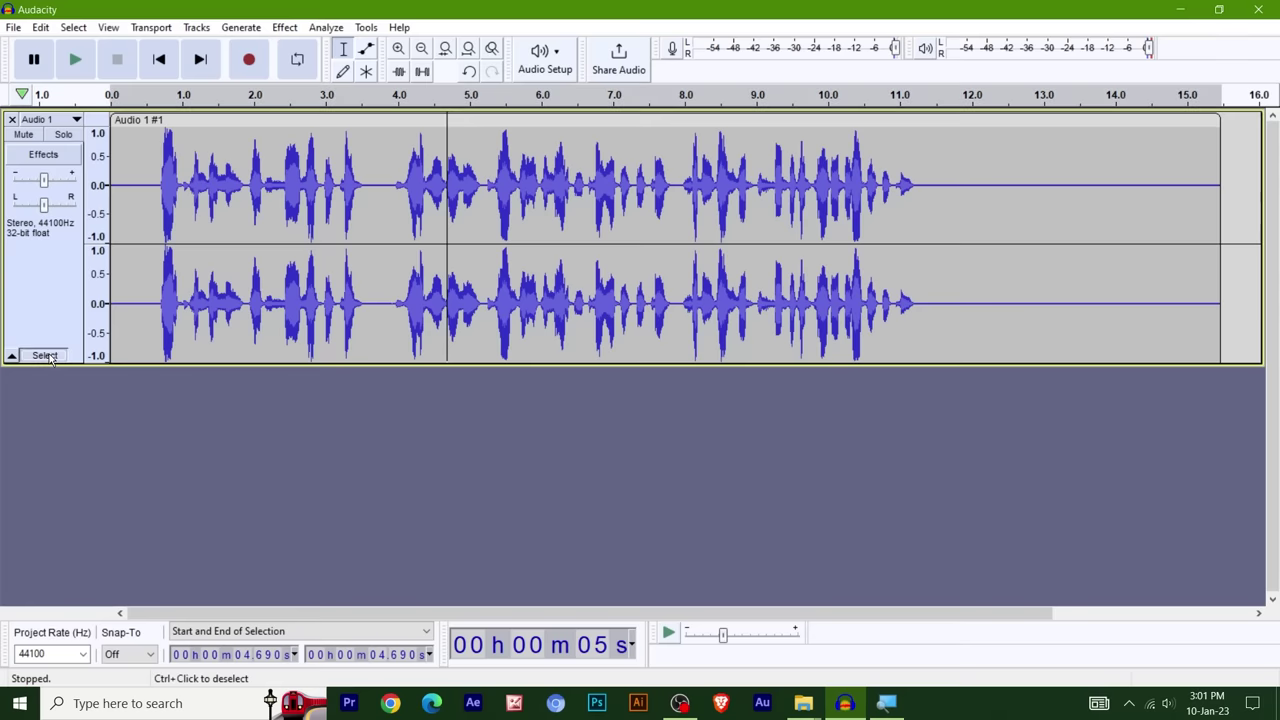
{"action": "left_click", "coordinate": [934, 254]}
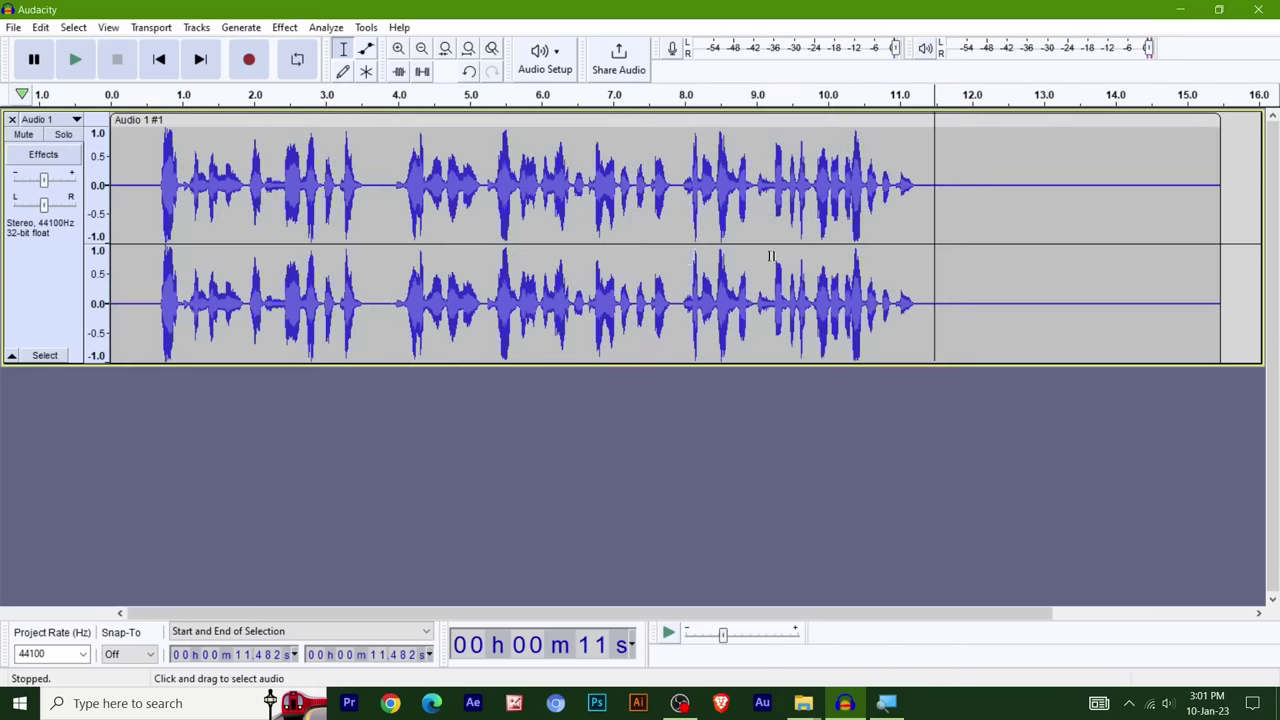
{"action": "left_click_drag", "start_coordinate": [911, 219], "coordinate": [676, 220]}
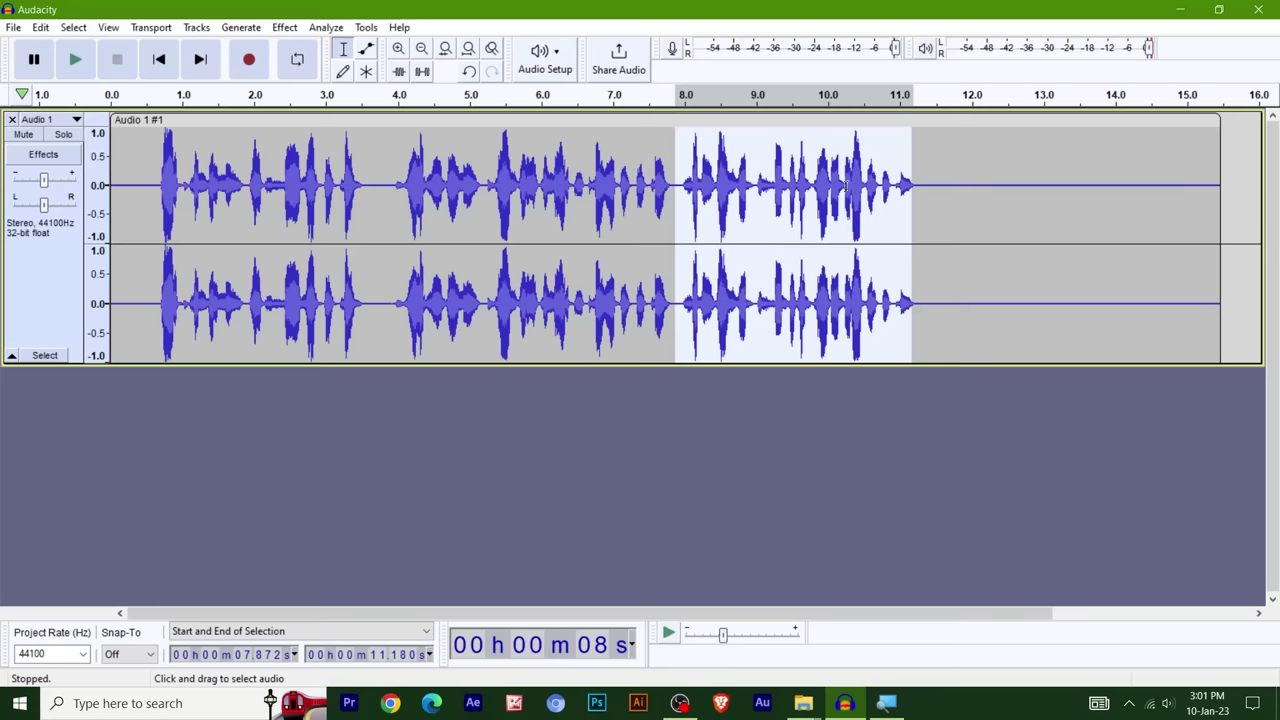
{"action": "left_click", "coordinate": [44, 355]}
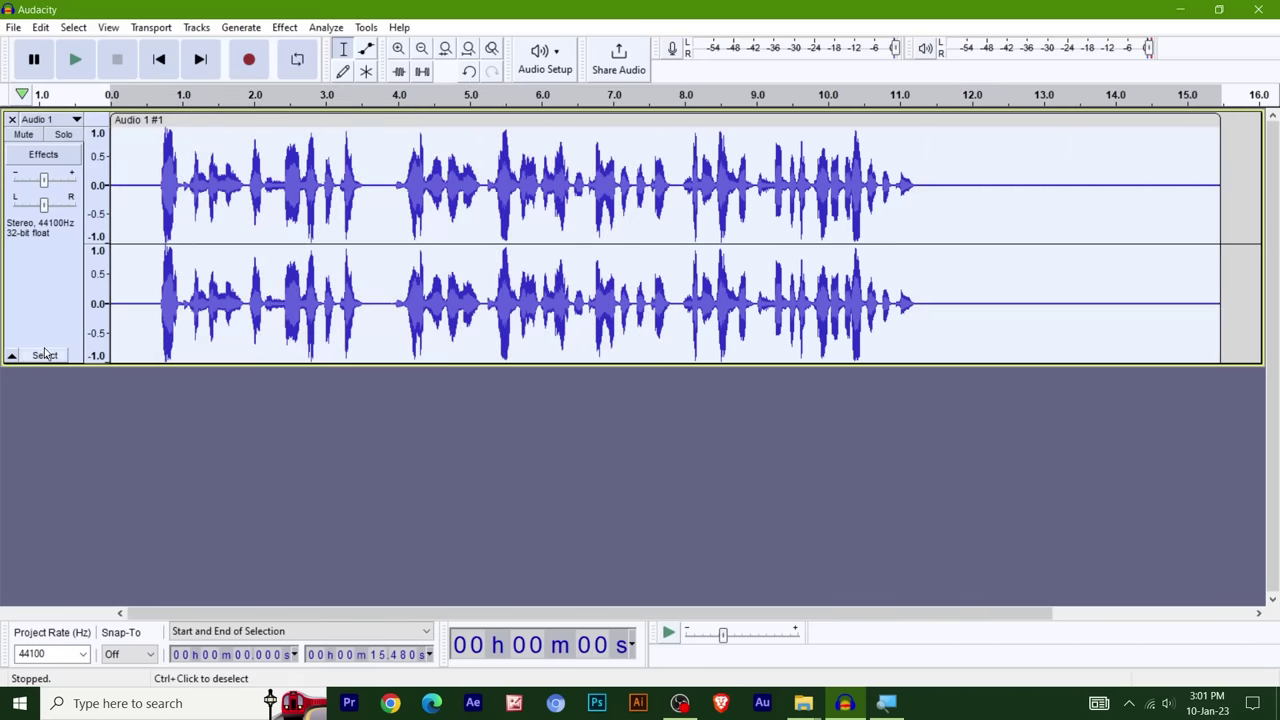
- Open the Reverb effect for the selected track, widen its dialog, and preview the current settings
{"action": "left_click", "coordinate": [284, 27]}
{"action": "mouse_move", "coordinate": [343, 211]}
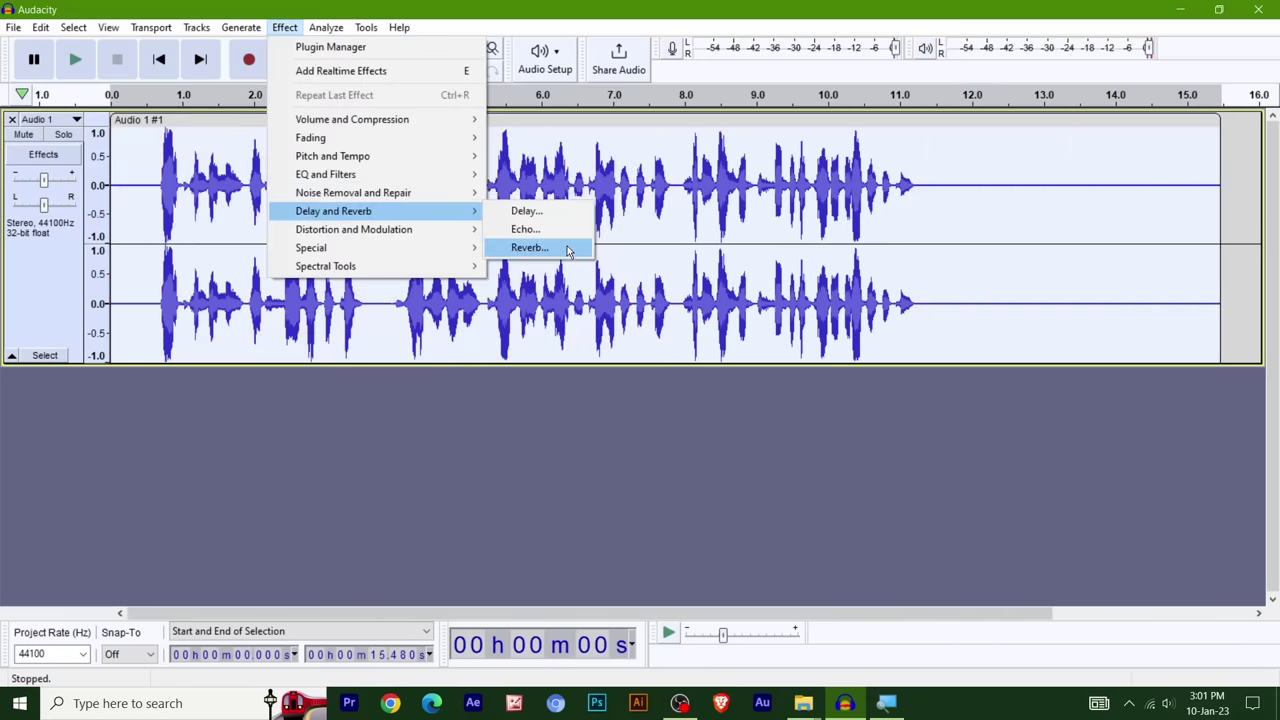
{"action": "left_click", "coordinate": [529, 247]}
{"action": "left_click_drag", "start_coordinate": [591, 188], "coordinate": [449, 120]}
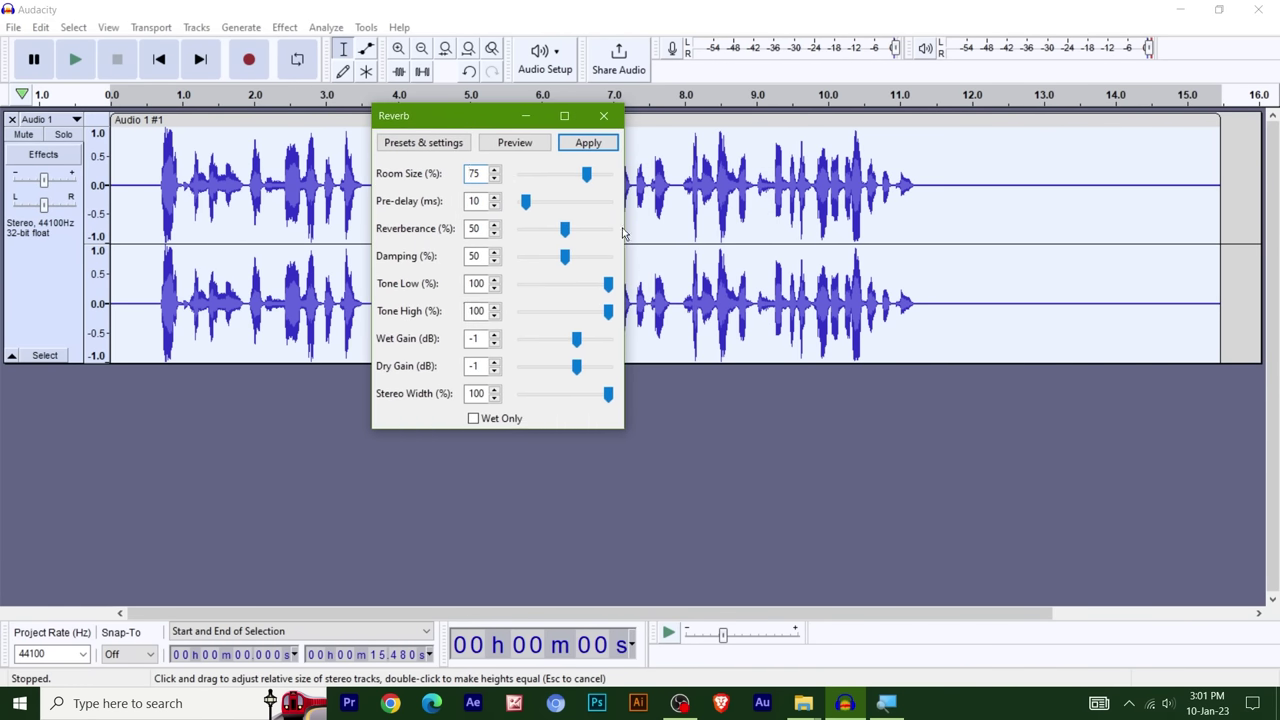
{"action": "left_click_drag", "start_coordinate": [622, 228], "coordinate": [880, 228]}
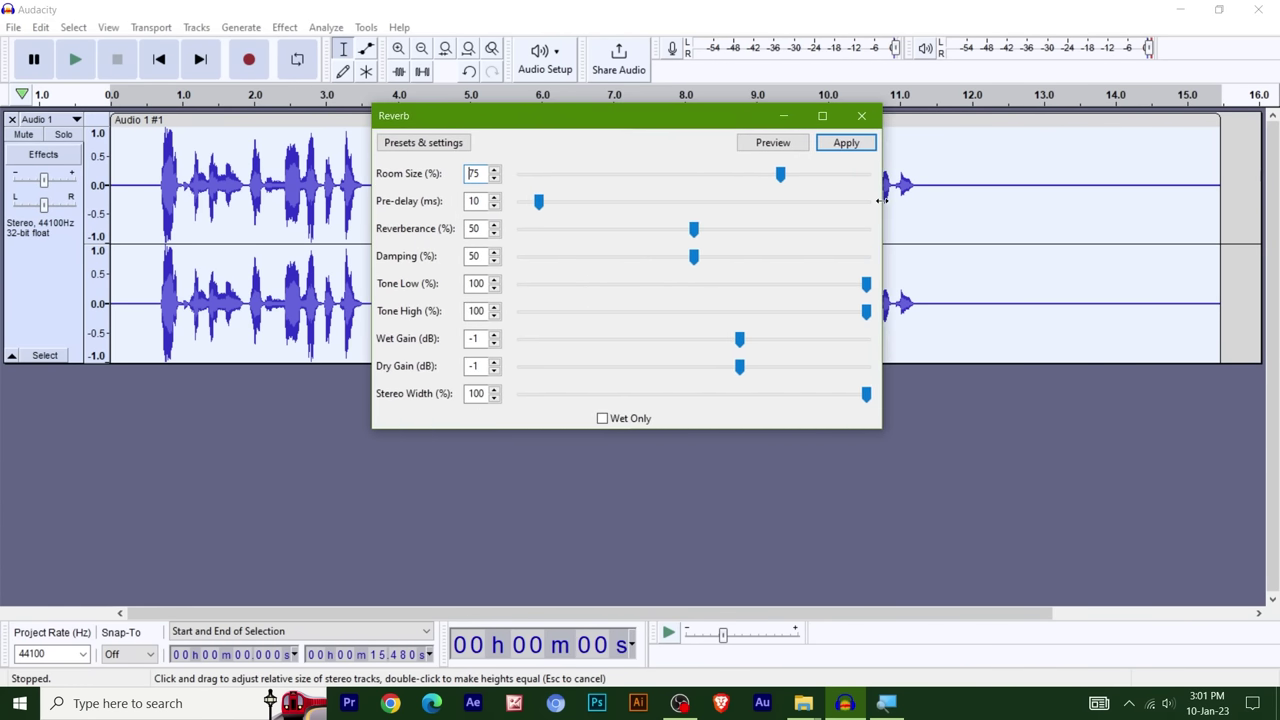
{"action": "left_click_drag", "start_coordinate": [564, 127], "coordinate": [512, 146]}
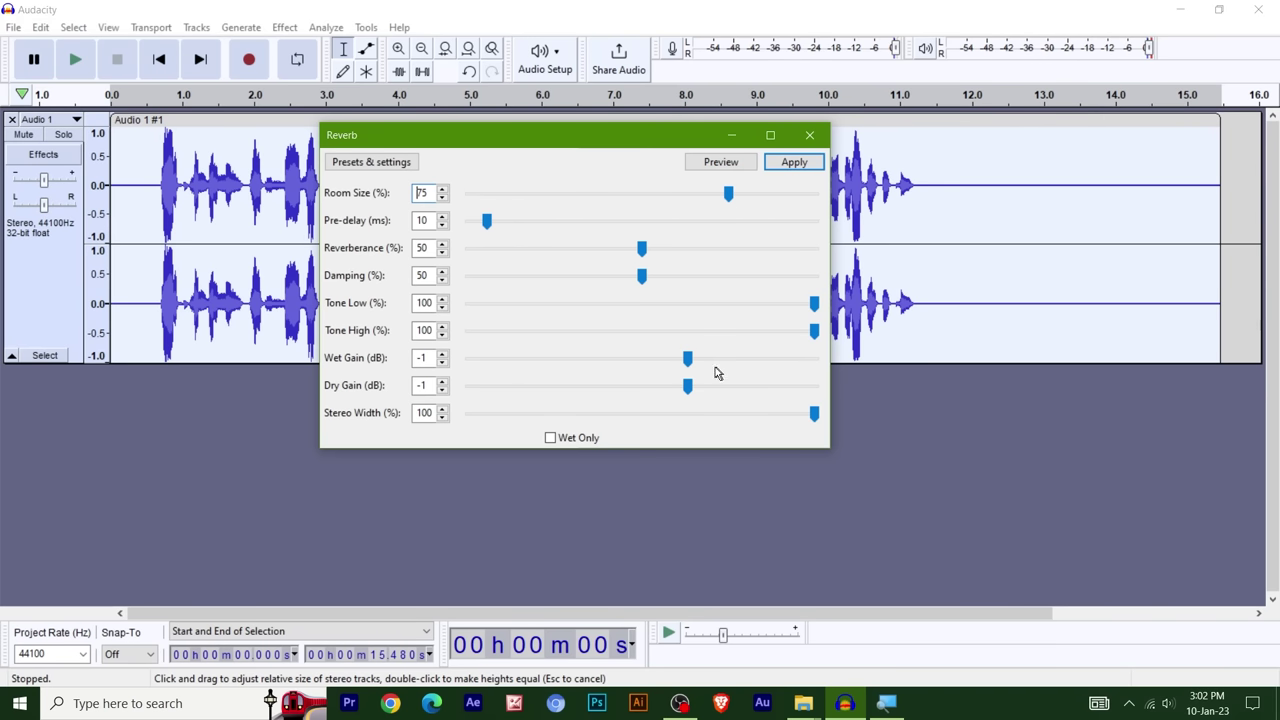
{"action": "left_click", "coordinate": [718, 164]}
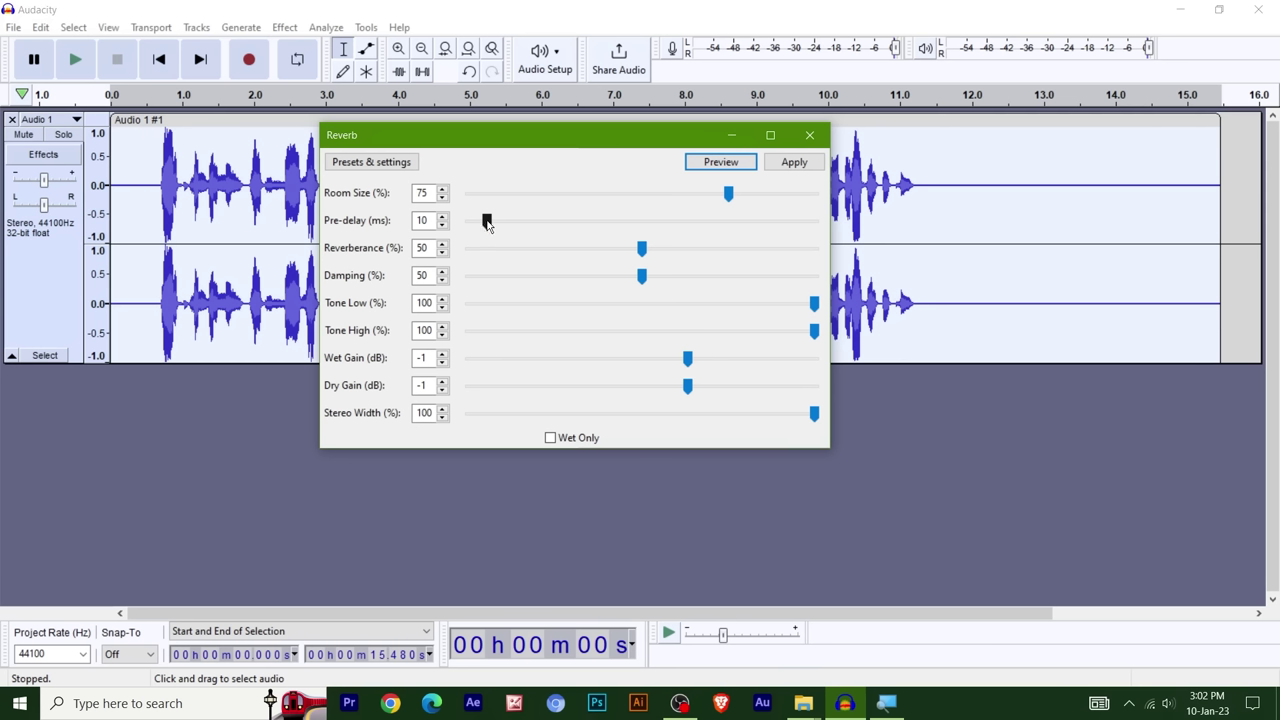
- Set the Reverb pre-delay to 5 ms, preview the sound, and apply the effect to the track
{"action": "left_click_drag", "start_coordinate": [487, 220], "coordinate": [478, 229]}
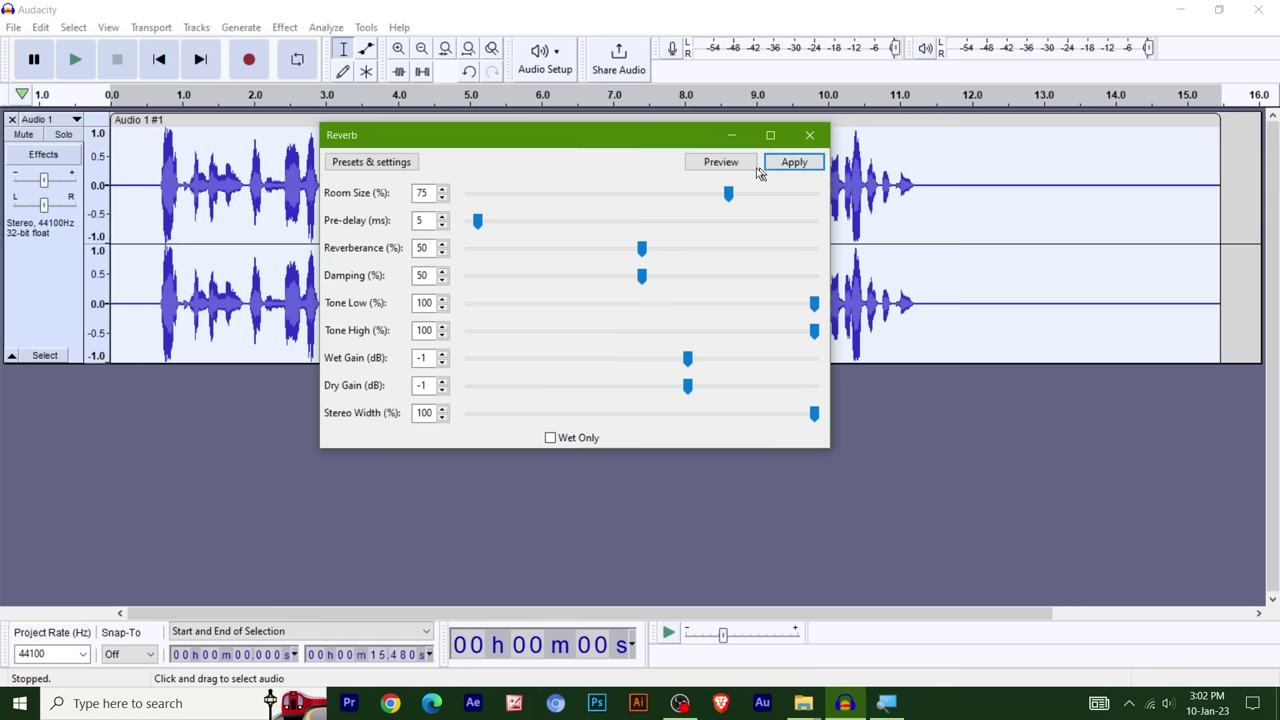
{"action": "left_click", "coordinate": [706, 168]}
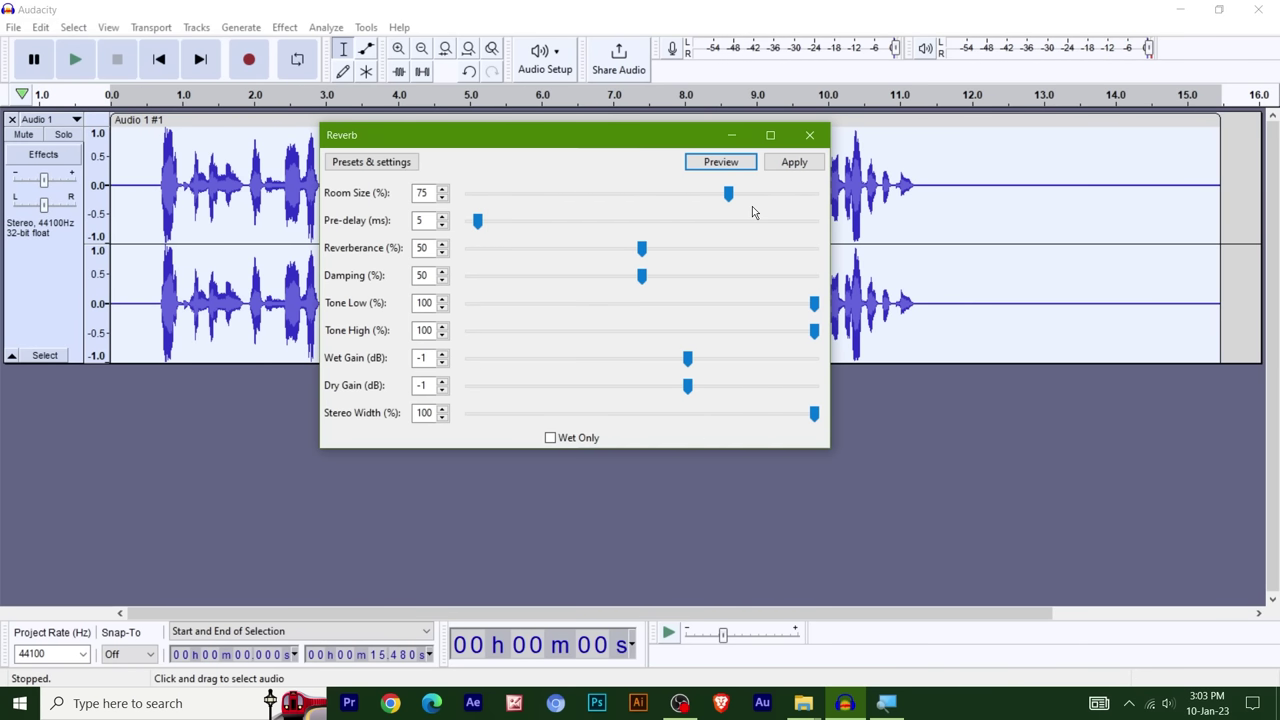
{"action": "left_click", "coordinate": [795, 162]}
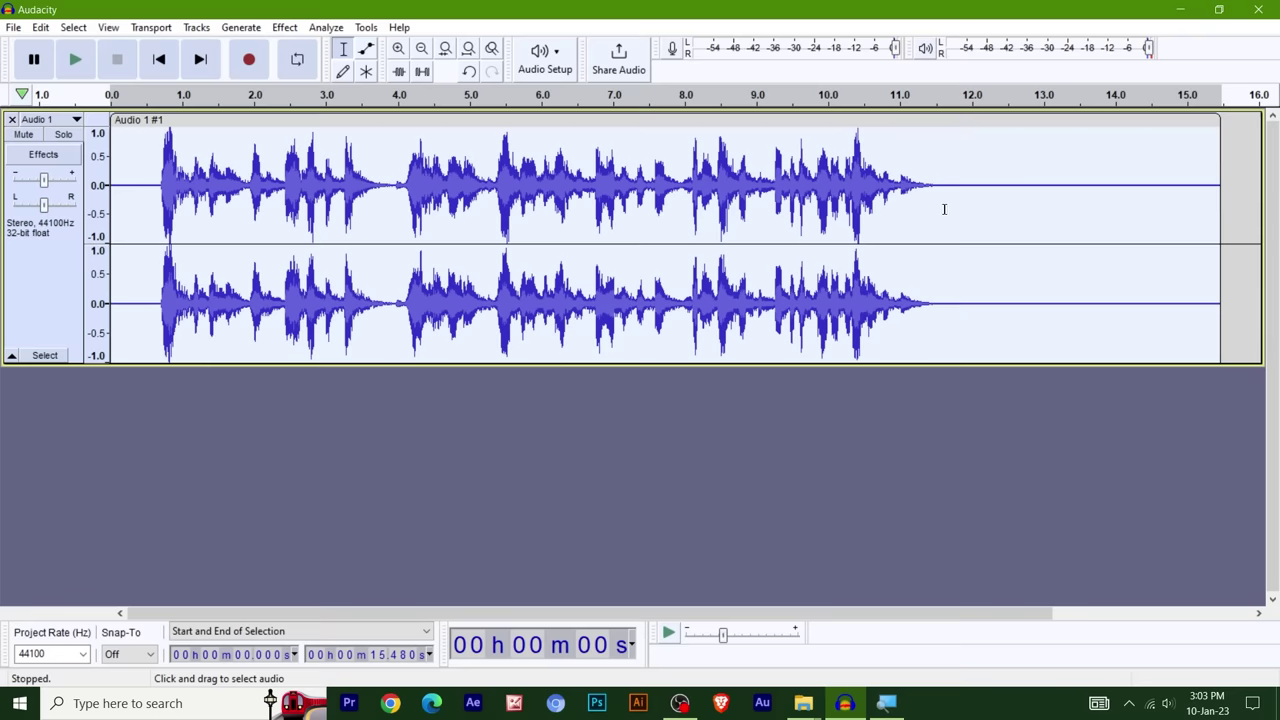
- Set the reverberated track's gain to 10 dB, and play the speech from about 0.5 seconds before stopping
{"action": "left_click_drag", "start_coordinate": [919, 209], "coordinate": [170, 200]}
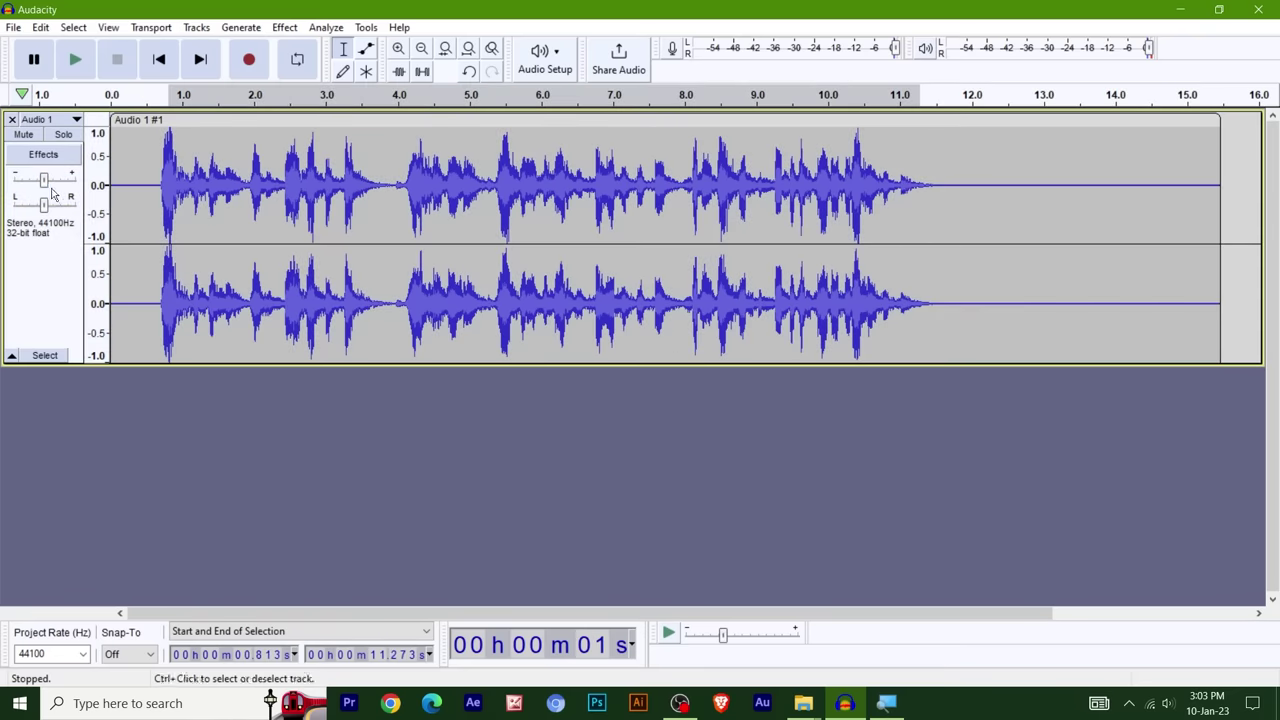
{"action": "double_click", "coordinate": [45, 182]}
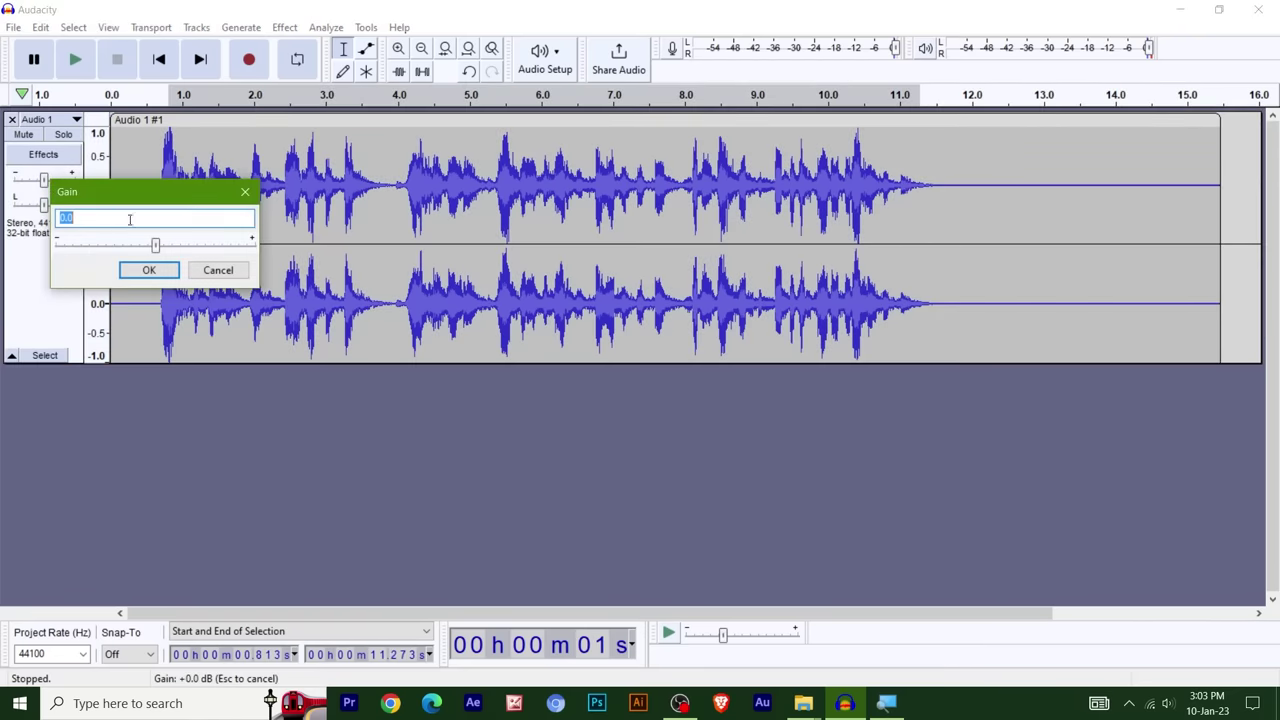
{"action": "type", "text": "10"}
{"action": "key", "text": "Return"}
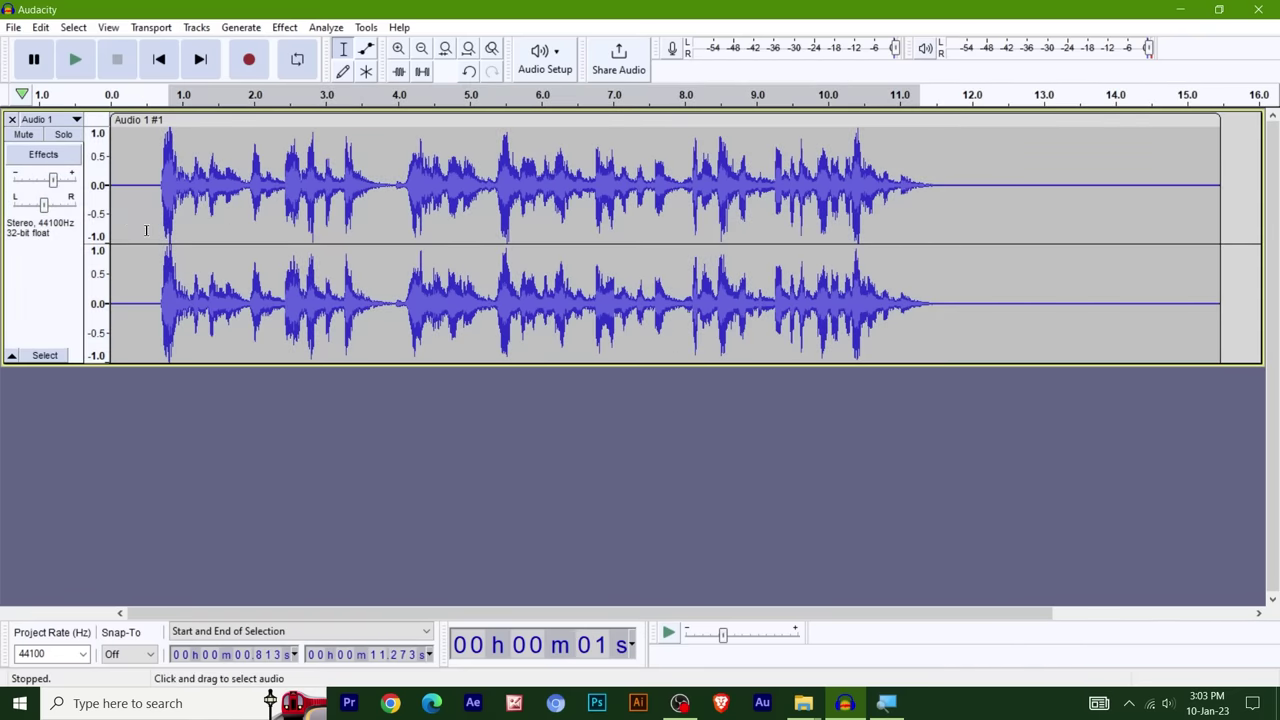
{"action": "left_click", "coordinate": [146, 230]}
{"action": "key", "text": "space"}
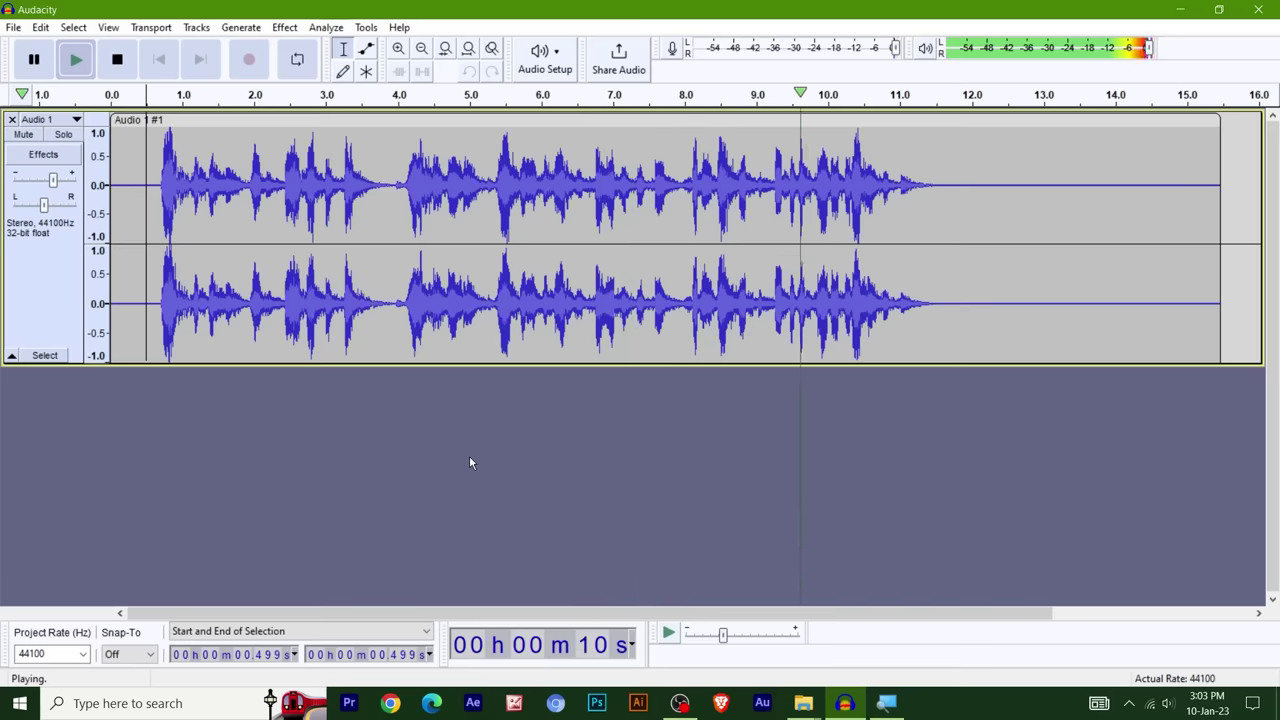
{"action": "key", "text": "space"}
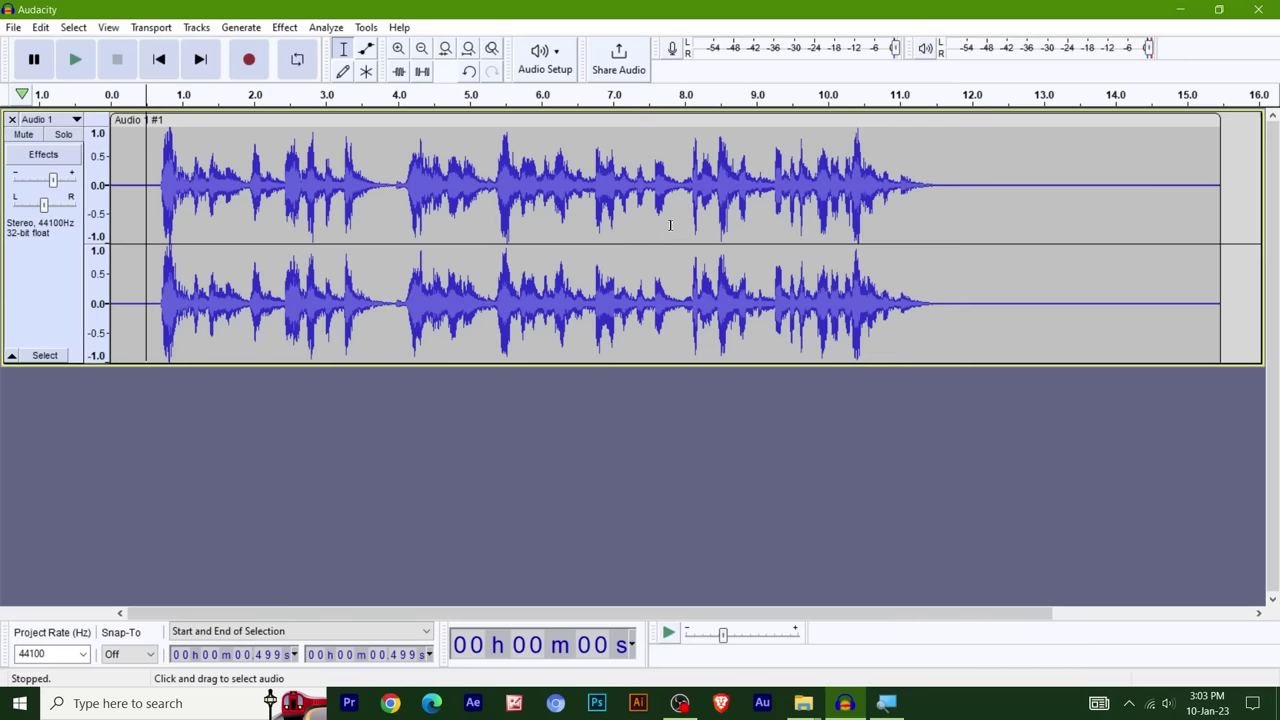
- Undo the gain change and the Reverb effect, and clear the track selection
{"action": "key", "text": "ctrl+z"}
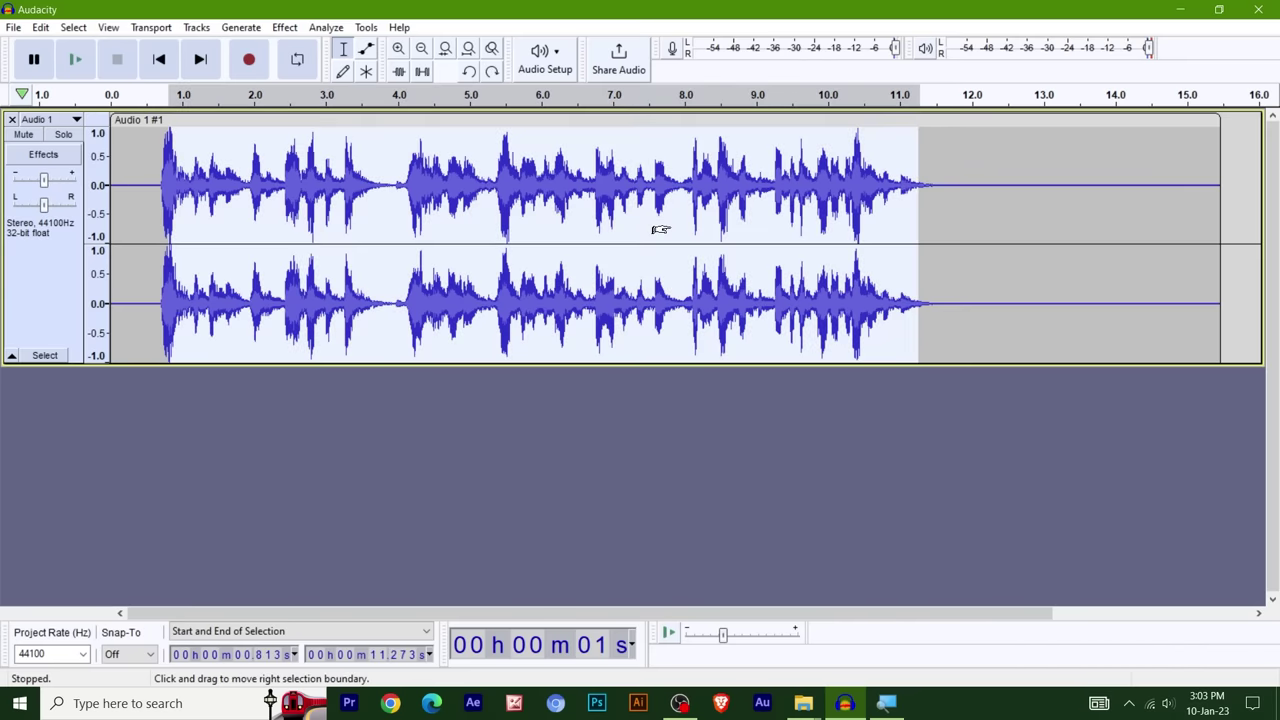
{"action": "key", "text": "ctrl+y"}
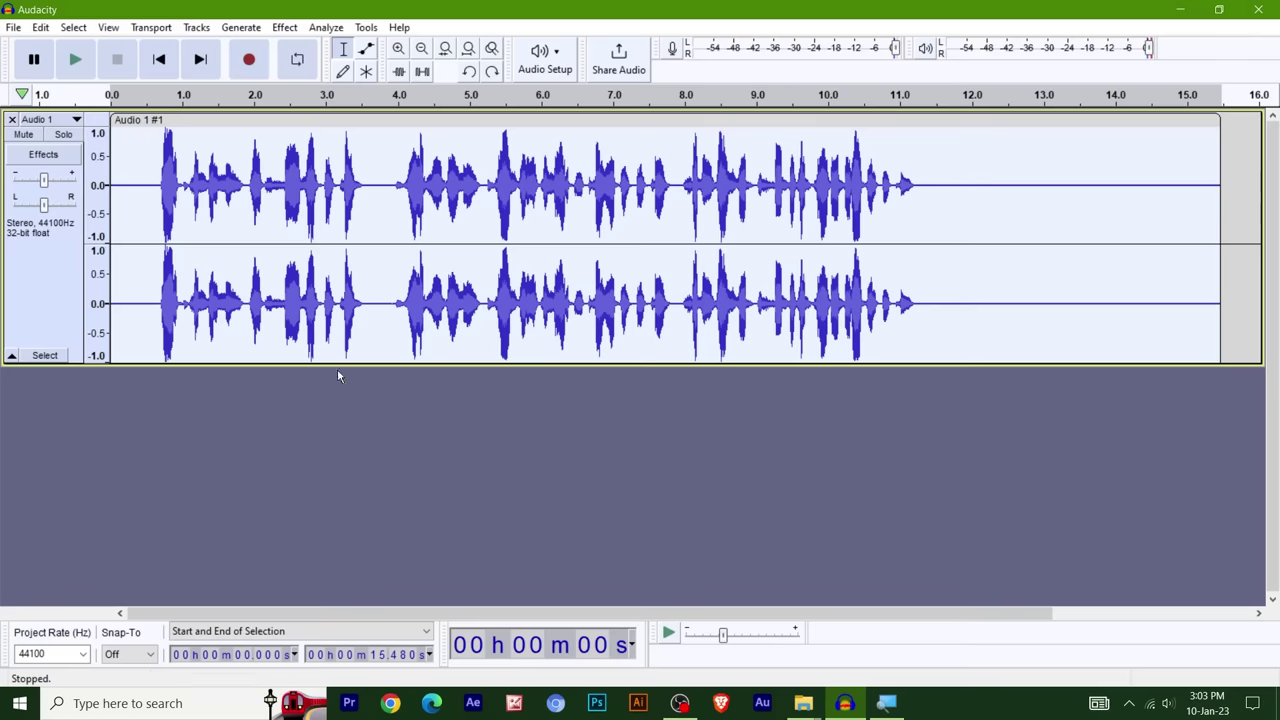
{"action": "left_click", "coordinate": [614, 418]}
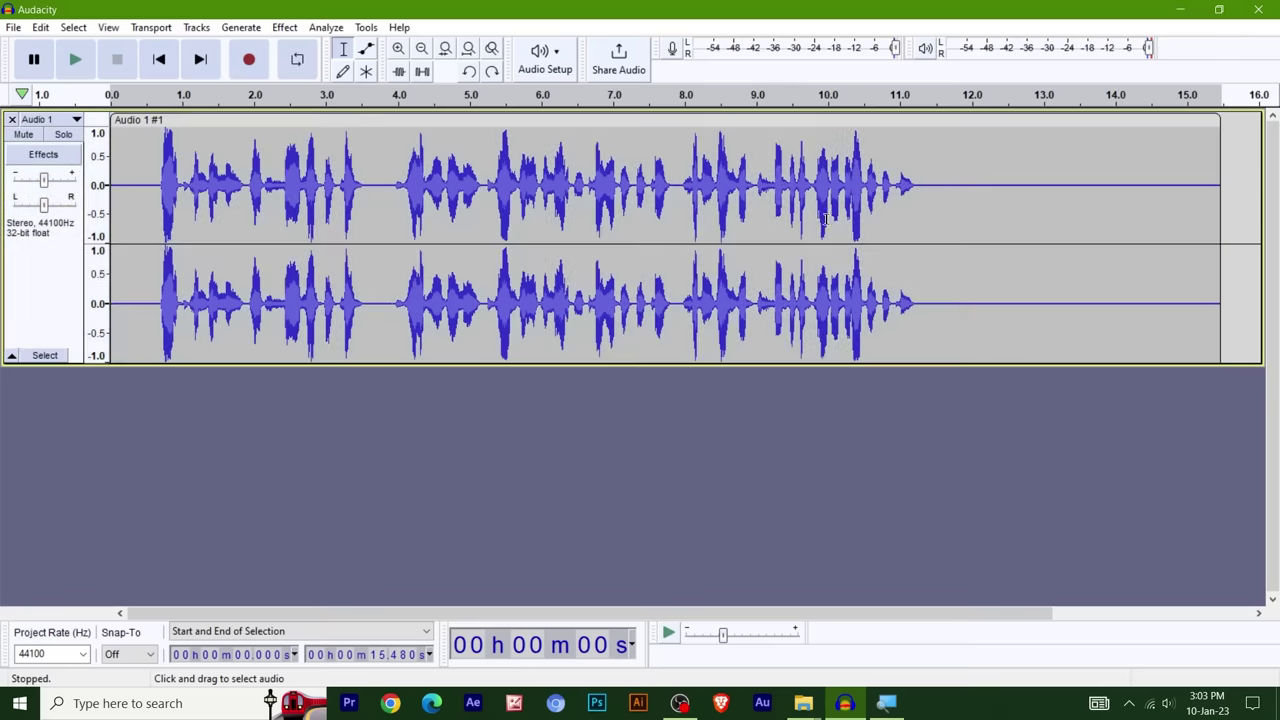
- Try to open the Graphic EQ effect with no audio selected, and dismiss the message
{"action": "left_click", "coordinate": [285, 27]}
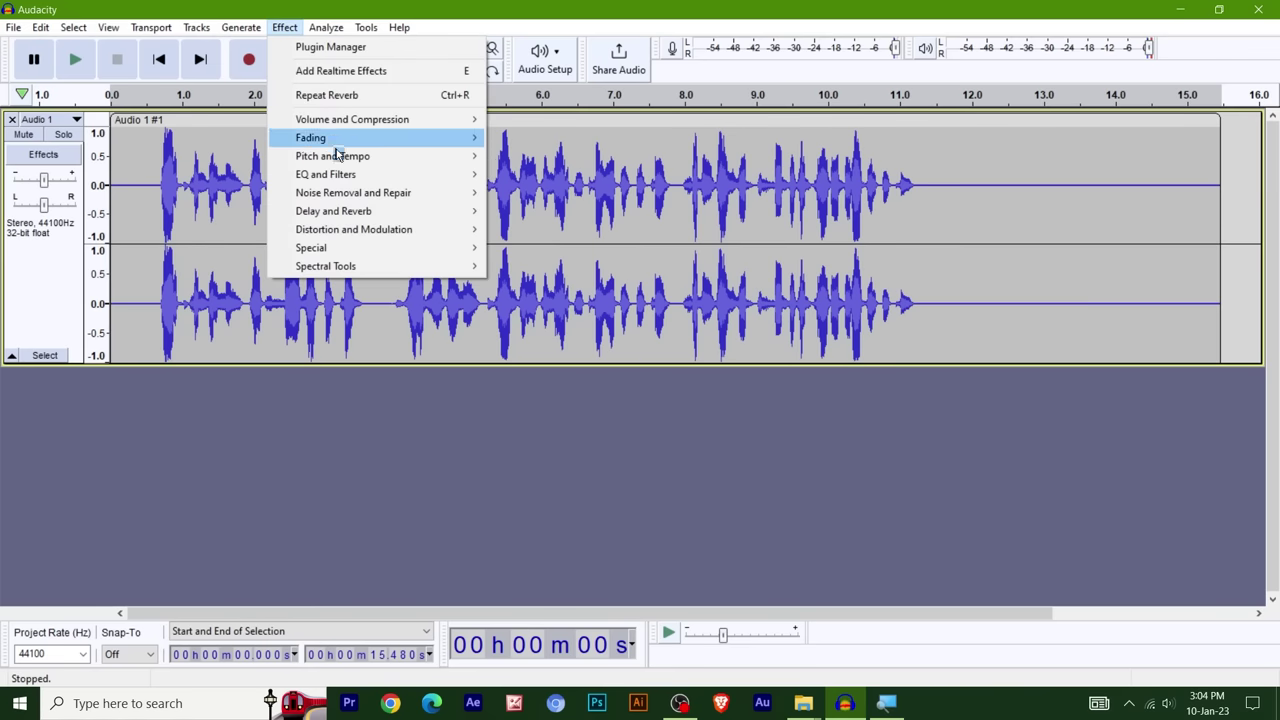
{"action": "mouse_move", "coordinate": [340, 167]}
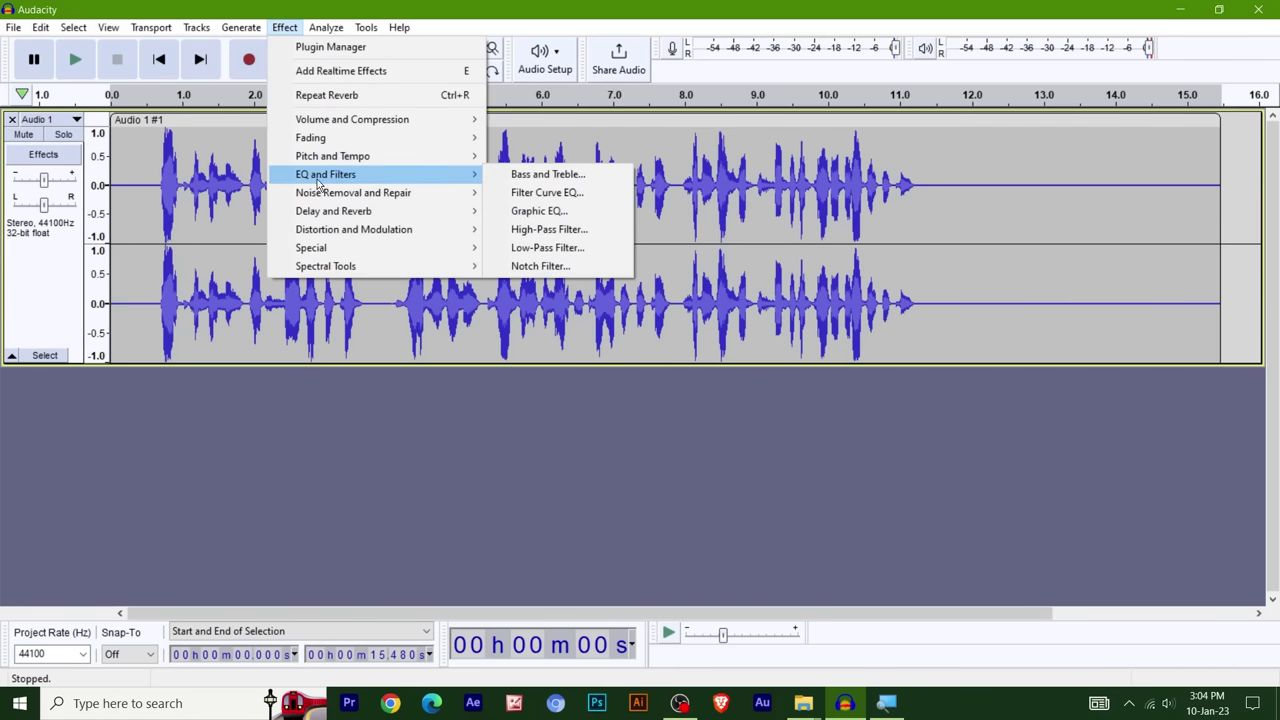
{"action": "left_click", "coordinate": [577, 212]}
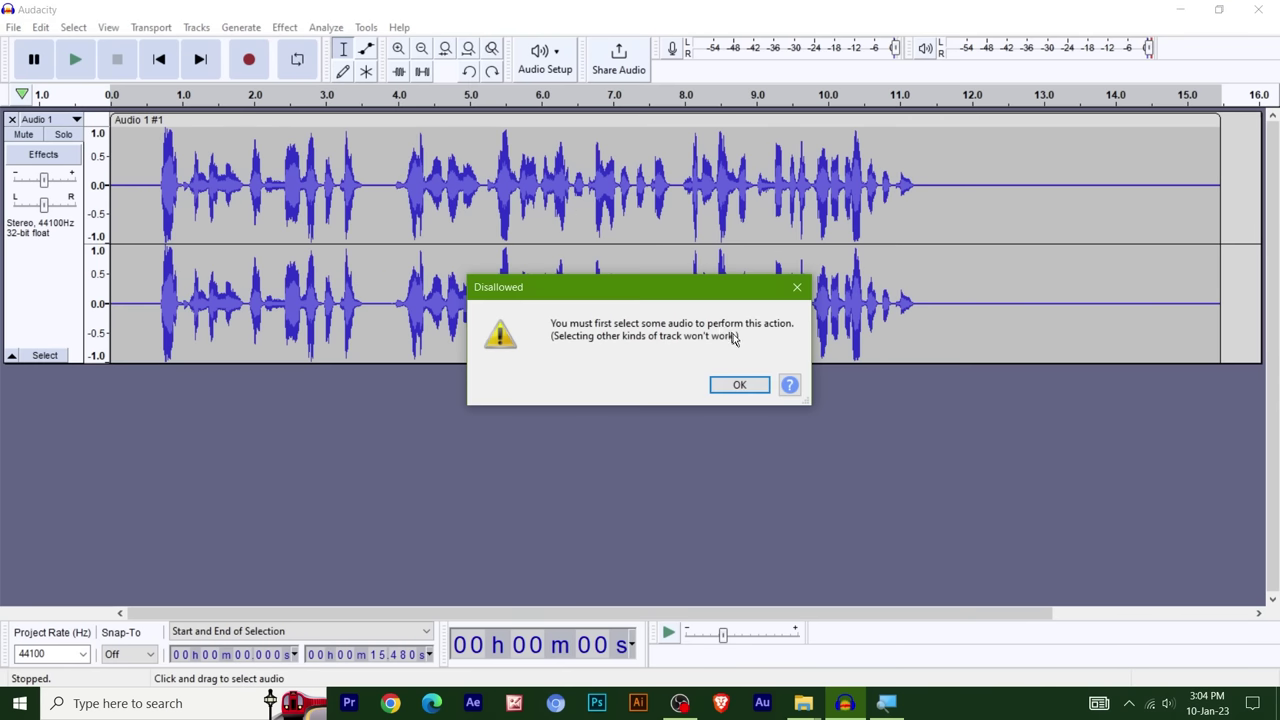
{"action": "left_click", "coordinate": [739, 386]}
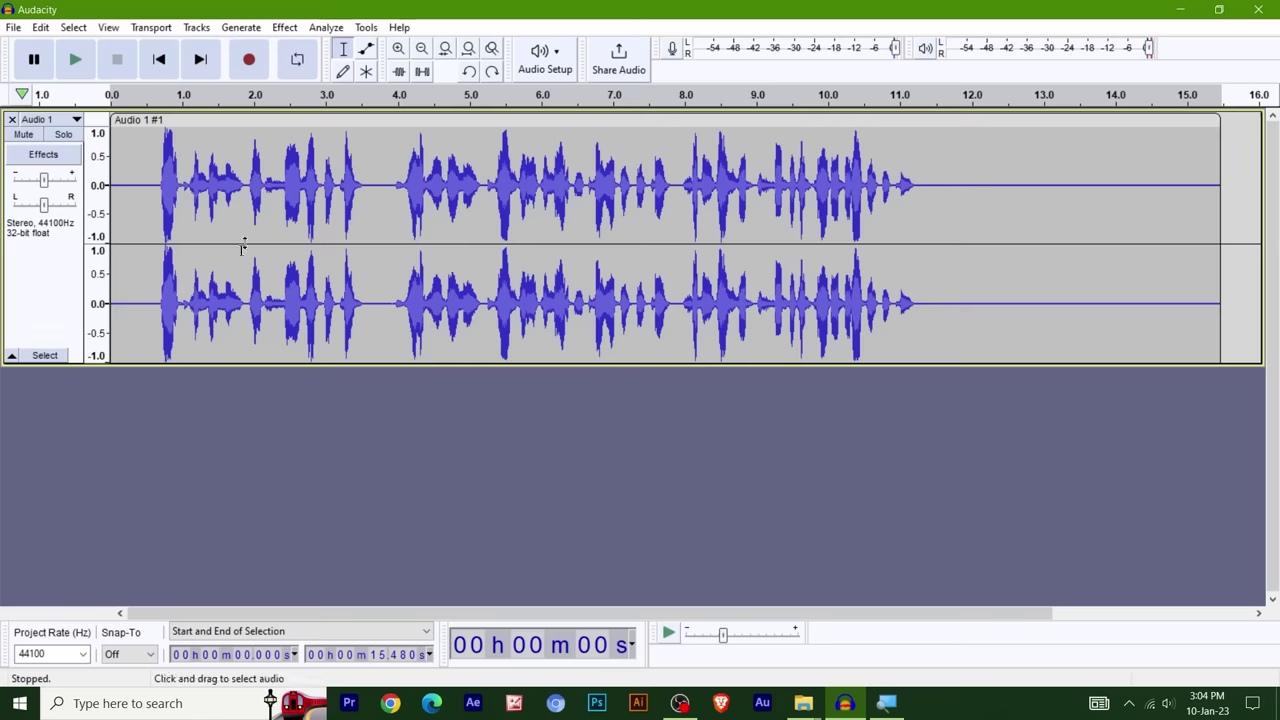
- Select the entire track, open the Graphic EQ effect for it, and flatten all frequency bands
{"action": "left_click", "coordinate": [45, 355]}
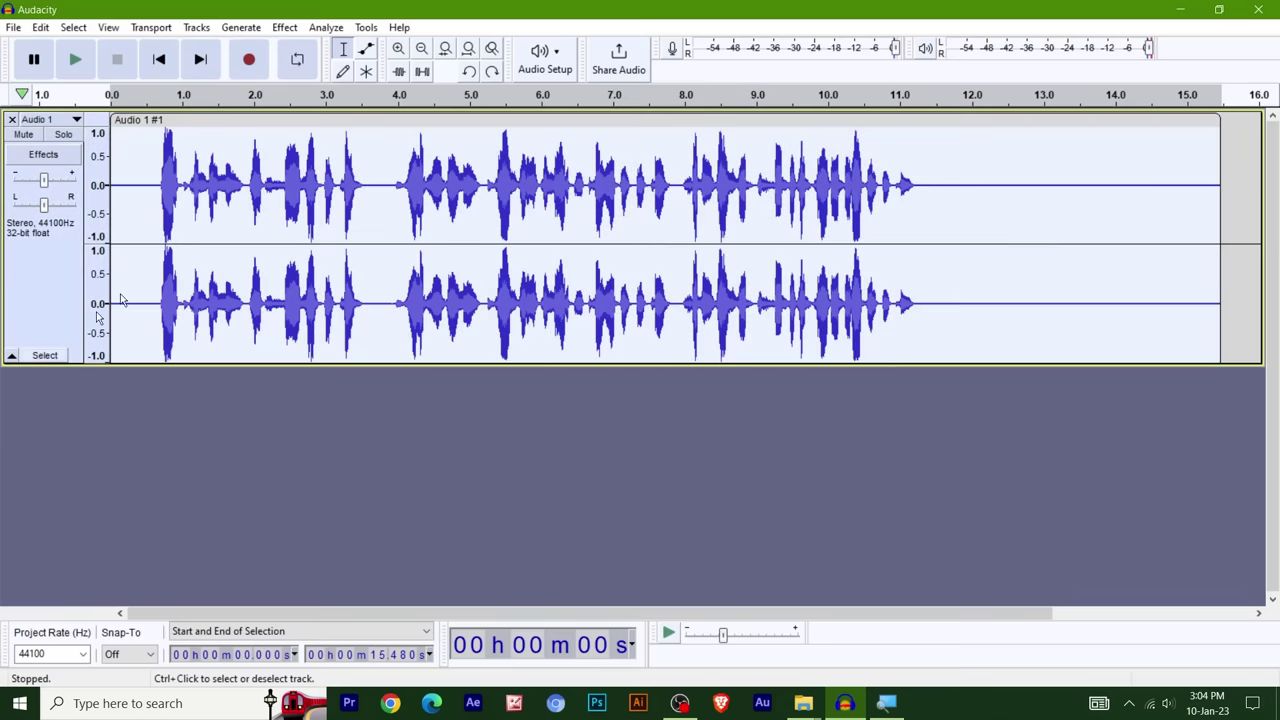
{"action": "mouse_move", "coordinate": [350, 174]}
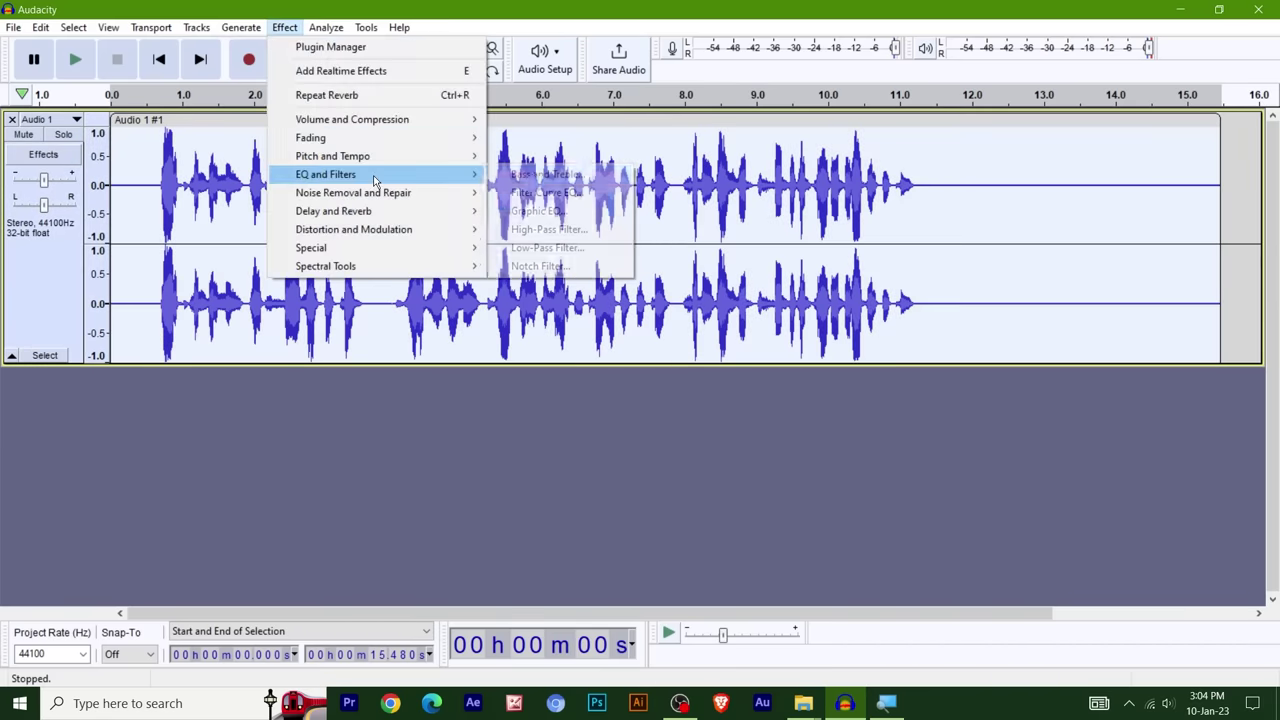
{"action": "left_click", "coordinate": [535, 210]}
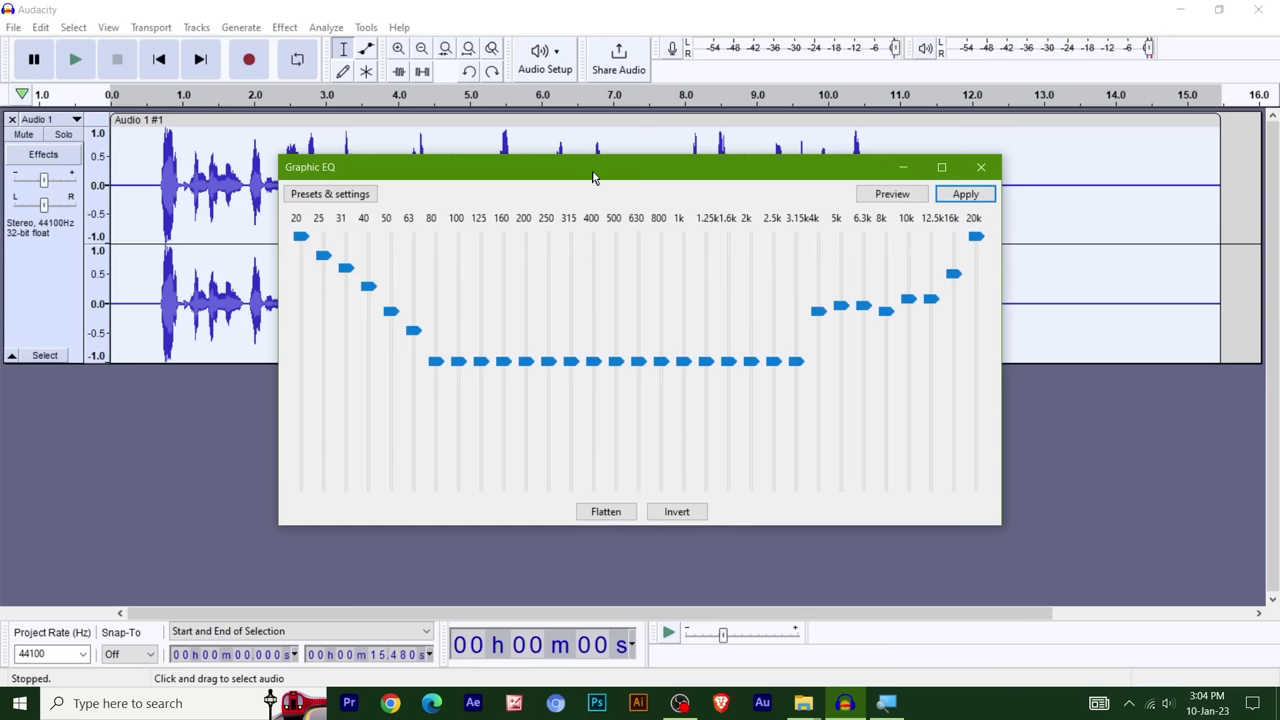
{"action": "left_click_drag", "start_coordinate": [594, 172], "coordinate": [682, 111]}
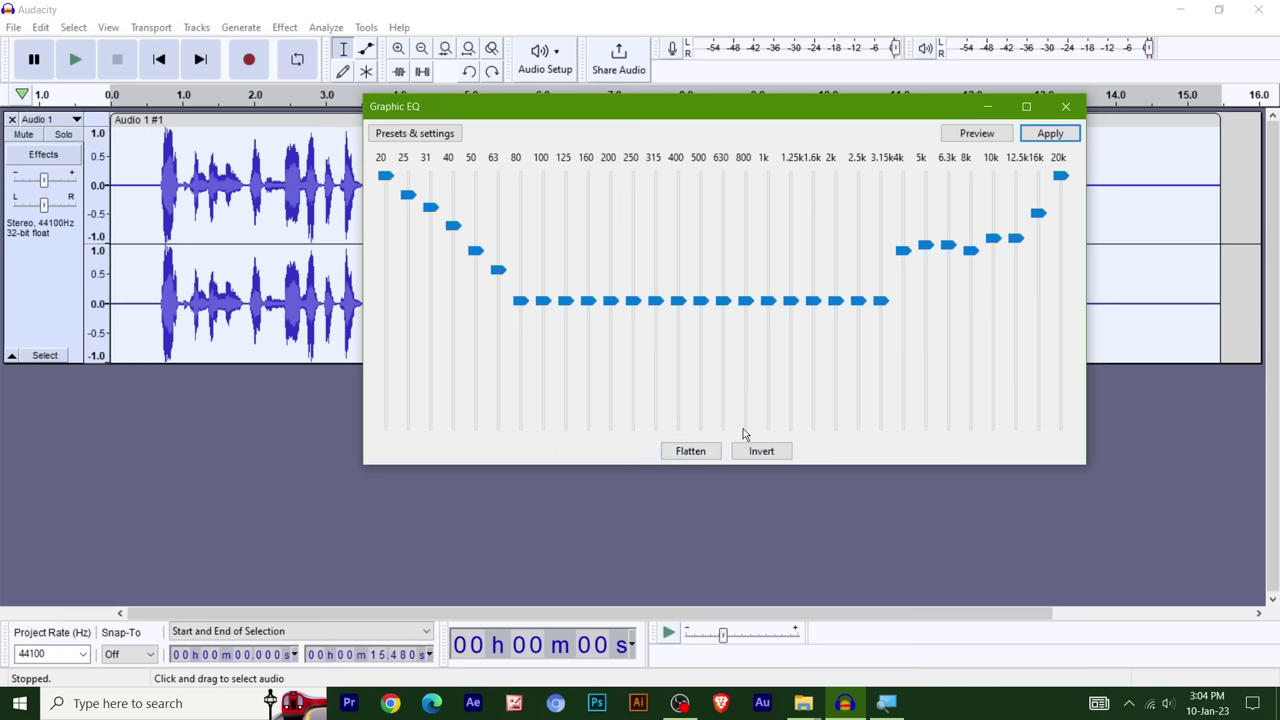
{"action": "left_click", "coordinate": [689, 451]}
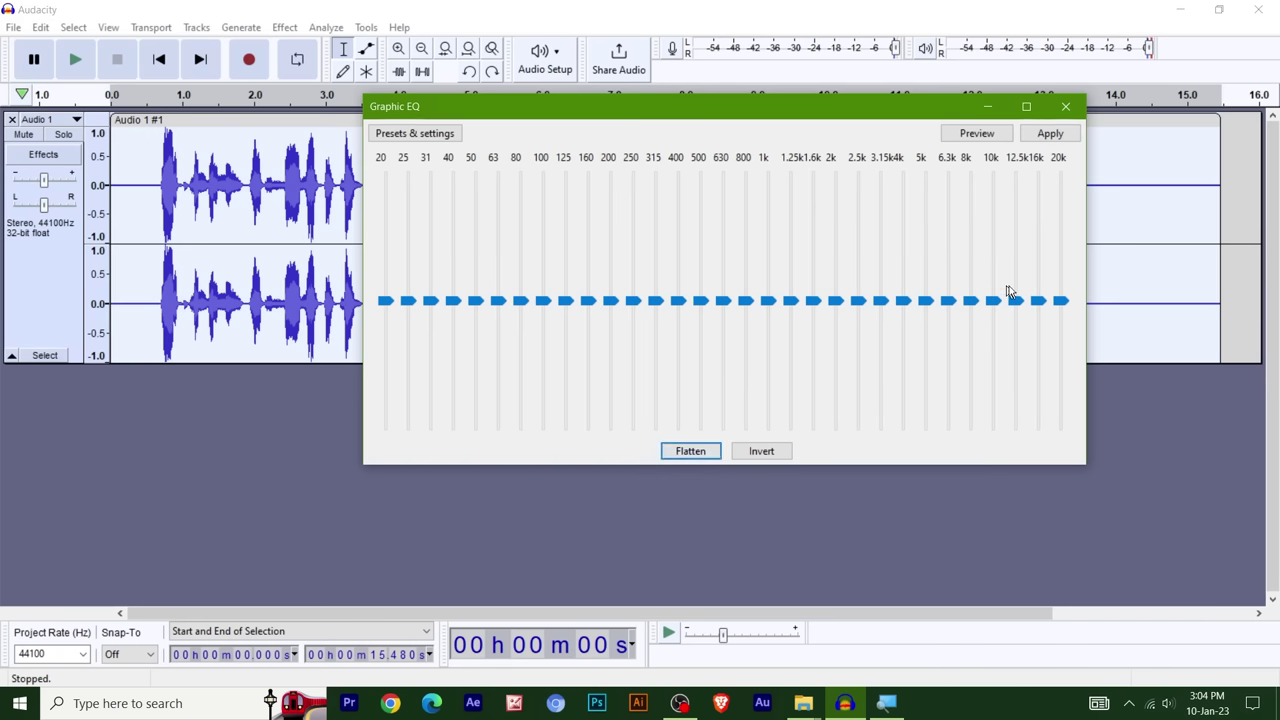
{"action": "left_click_drag", "start_coordinate": [648, 116], "coordinate": [745, 132]}
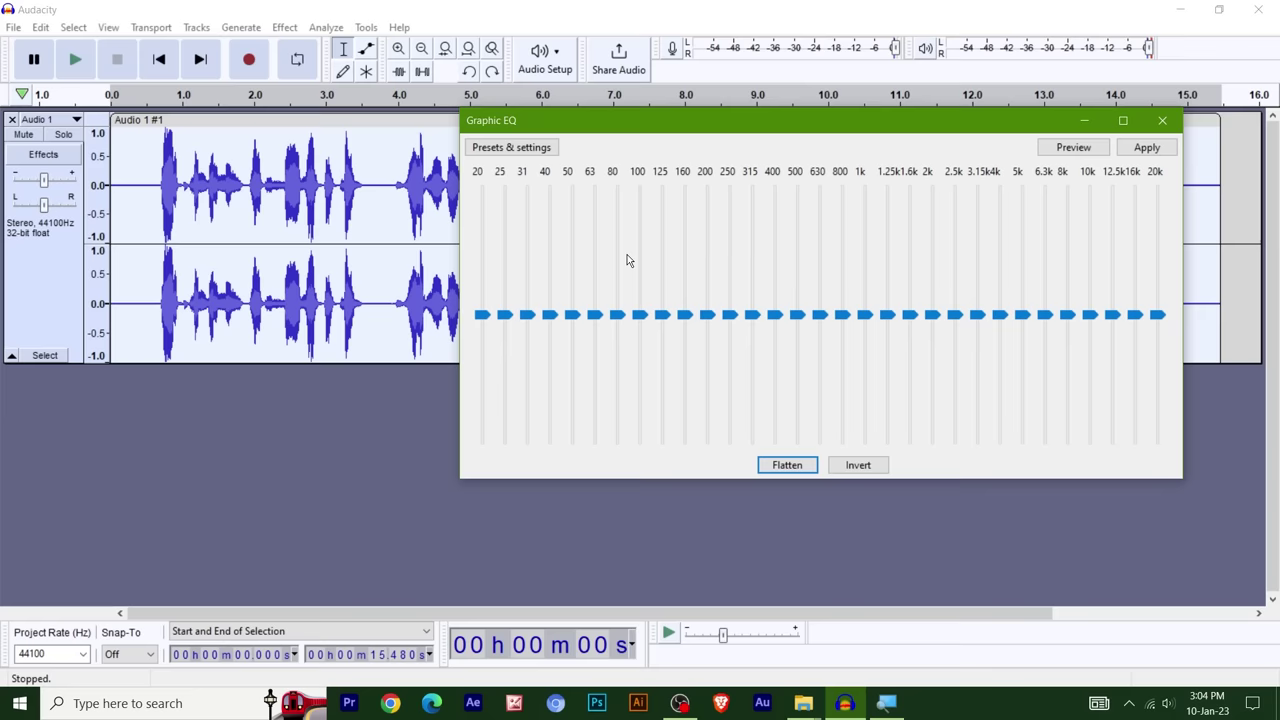
- Load the Bass Boost factory preset into the Graphic EQ
{"action": "left_click", "coordinate": [522, 152]}
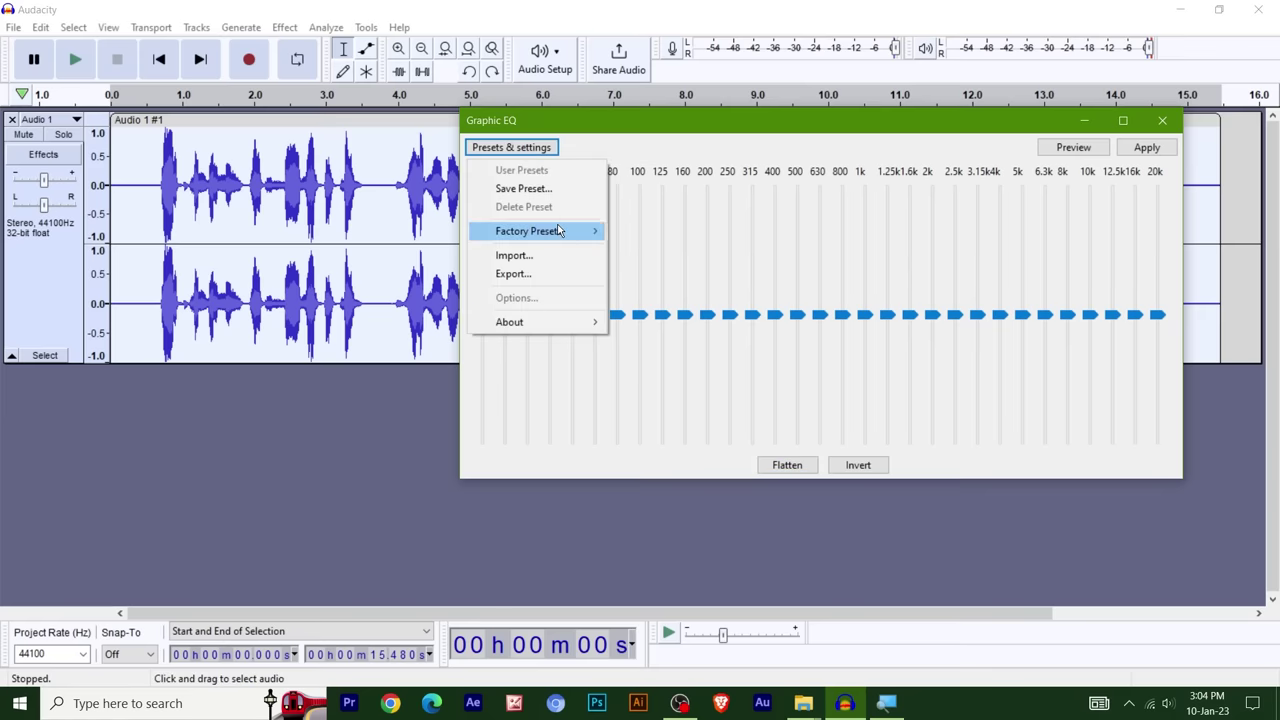
{"action": "mouse_move", "coordinate": [560, 231]}
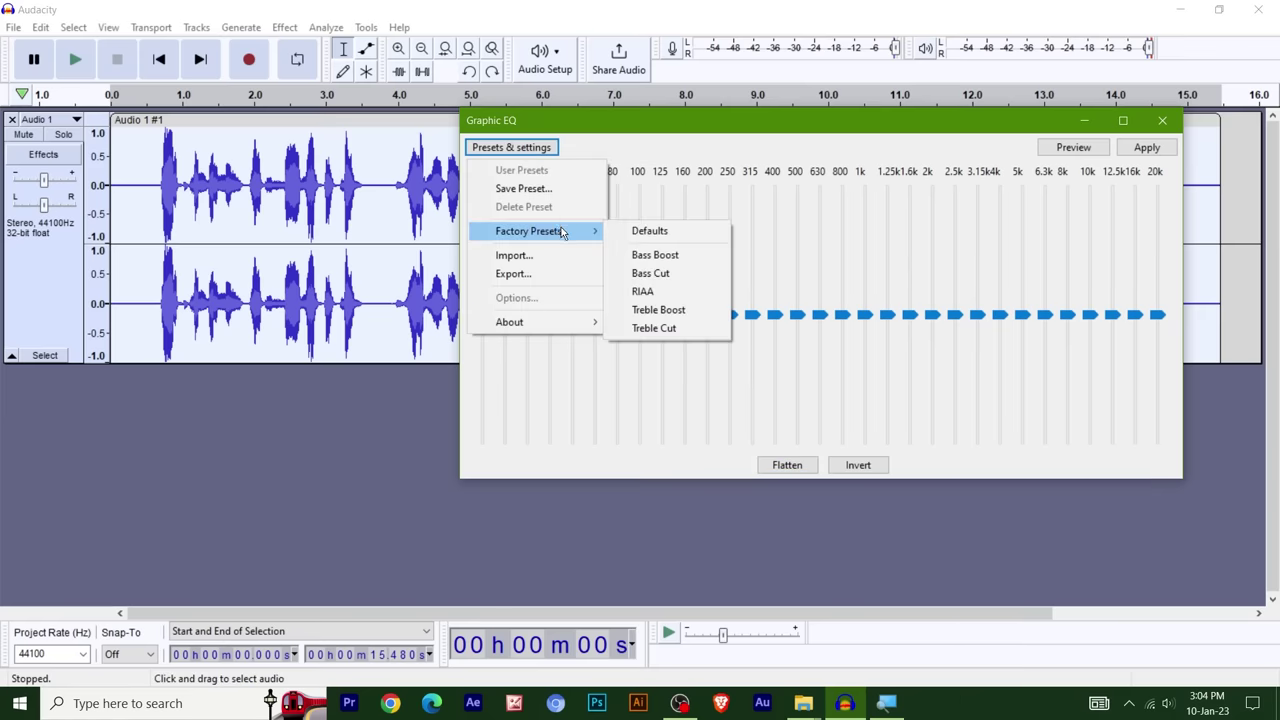
{"action": "left_click", "coordinate": [663, 258]}
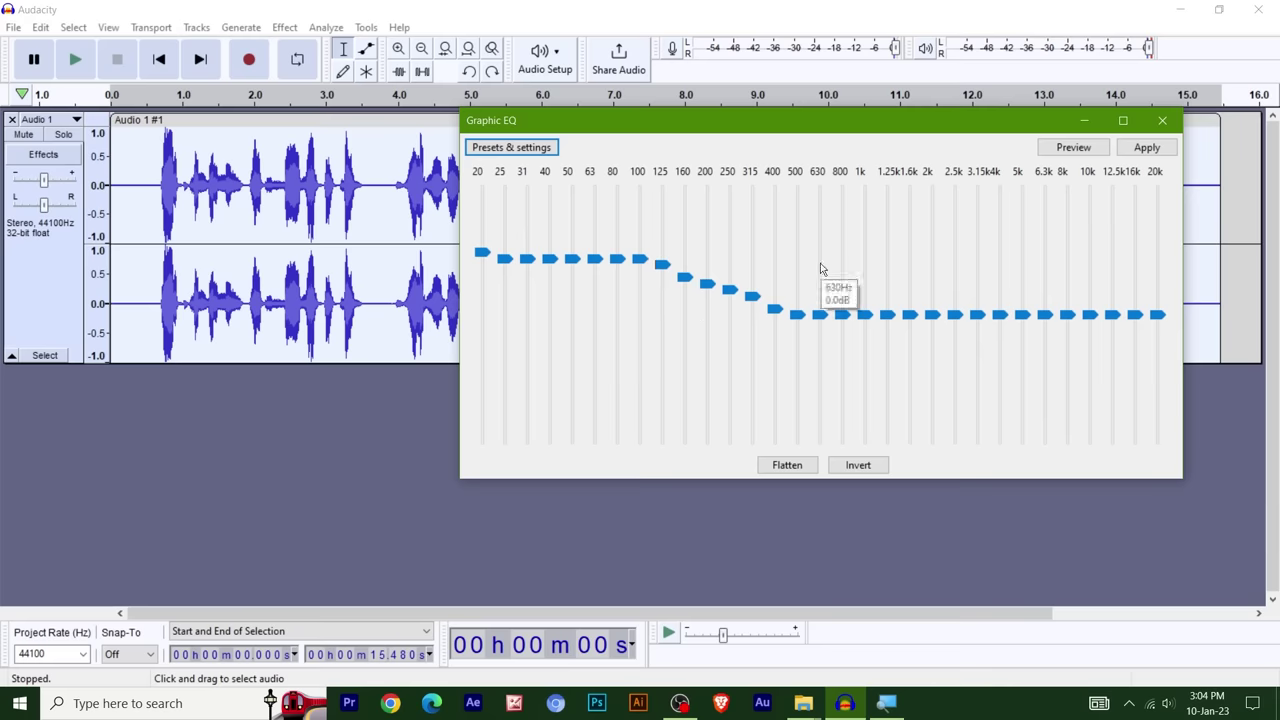
{"action": "left_click", "coordinate": [511, 148]}
{"action": "mouse_move", "coordinate": [560, 231]}
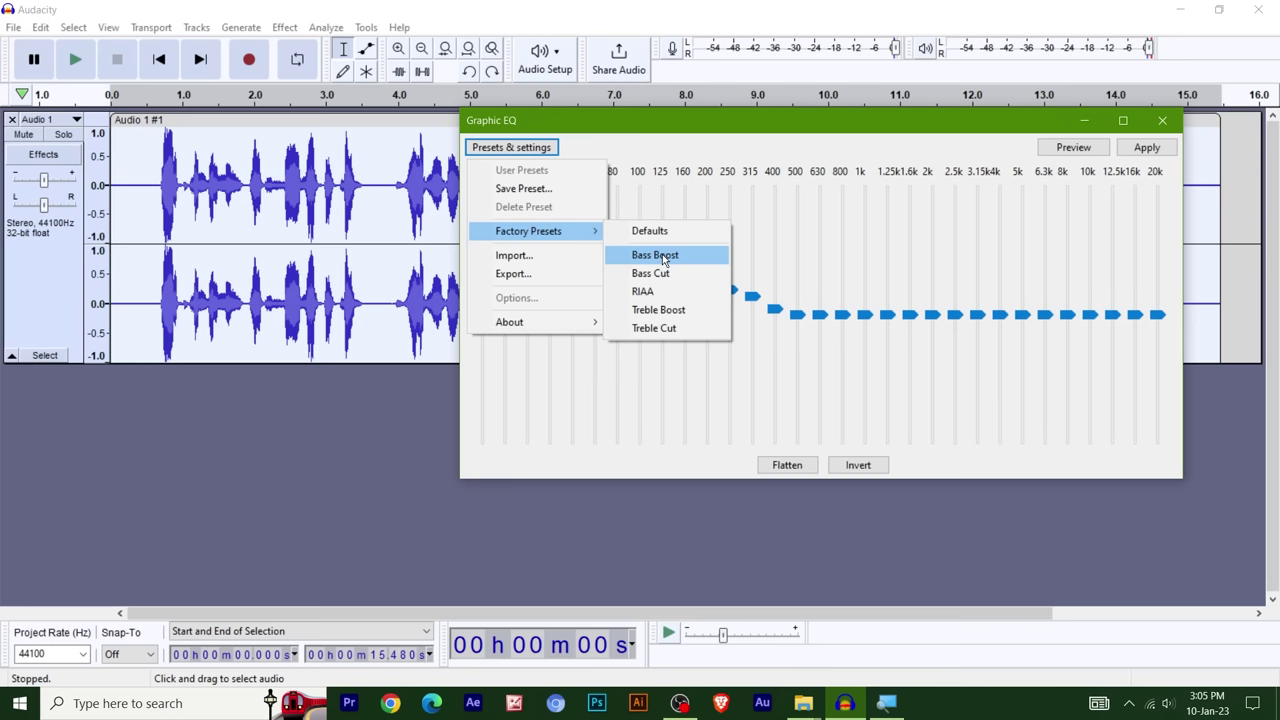
{"action": "left_click", "coordinate": [660, 255]}
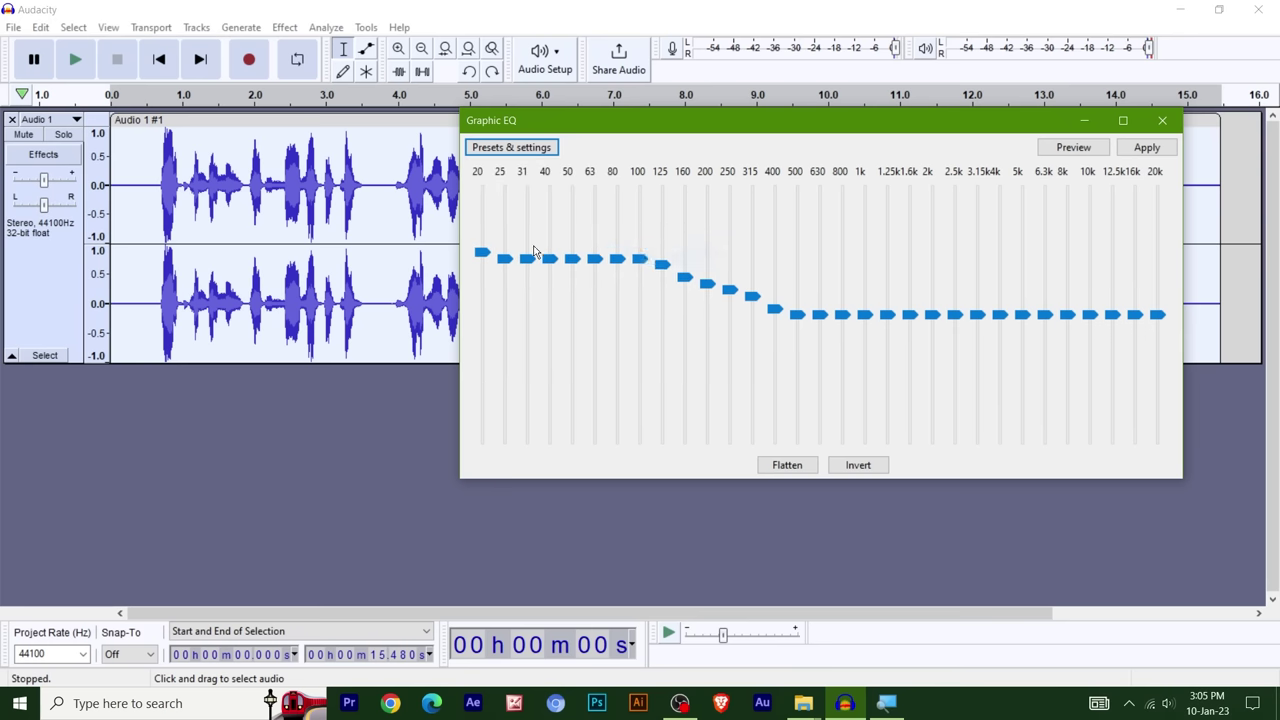
- Preview the Bass Boost curve in the Graphic EQ, and load and preview the Bass Cut factory preset
{"action": "left_click", "coordinate": [1073, 148]}
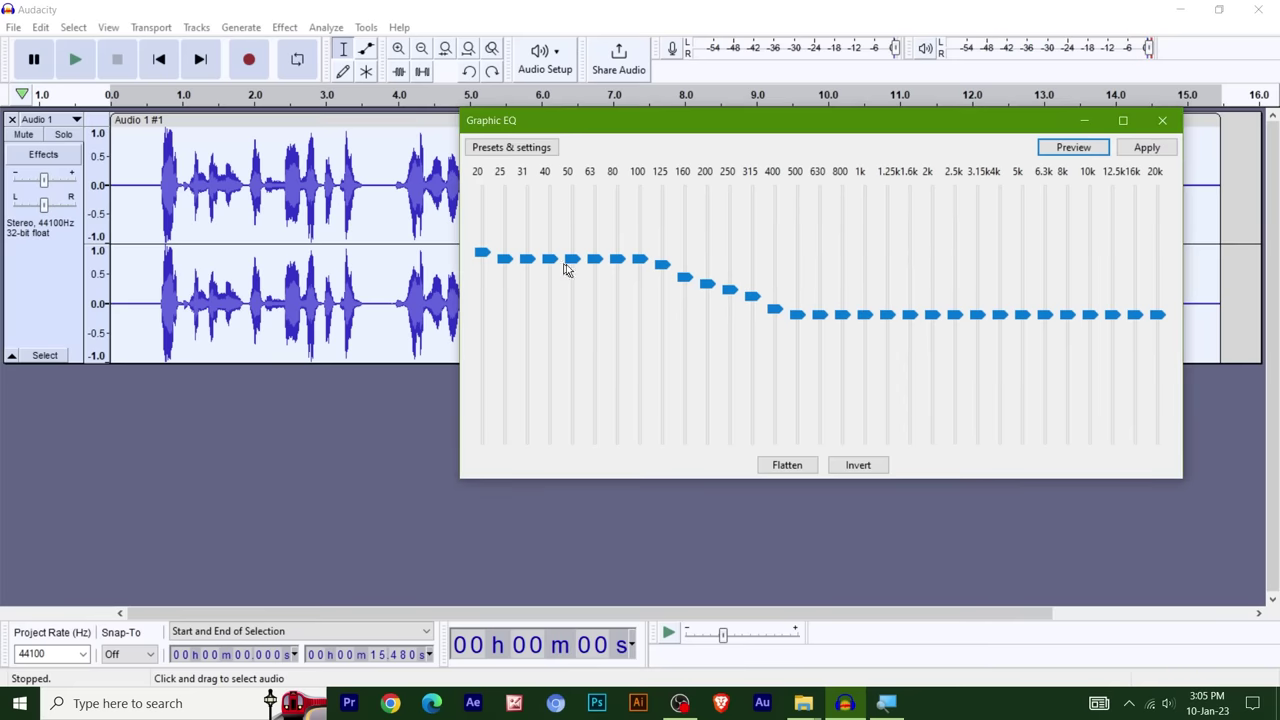
{"action": "left_click", "coordinate": [508, 150]}
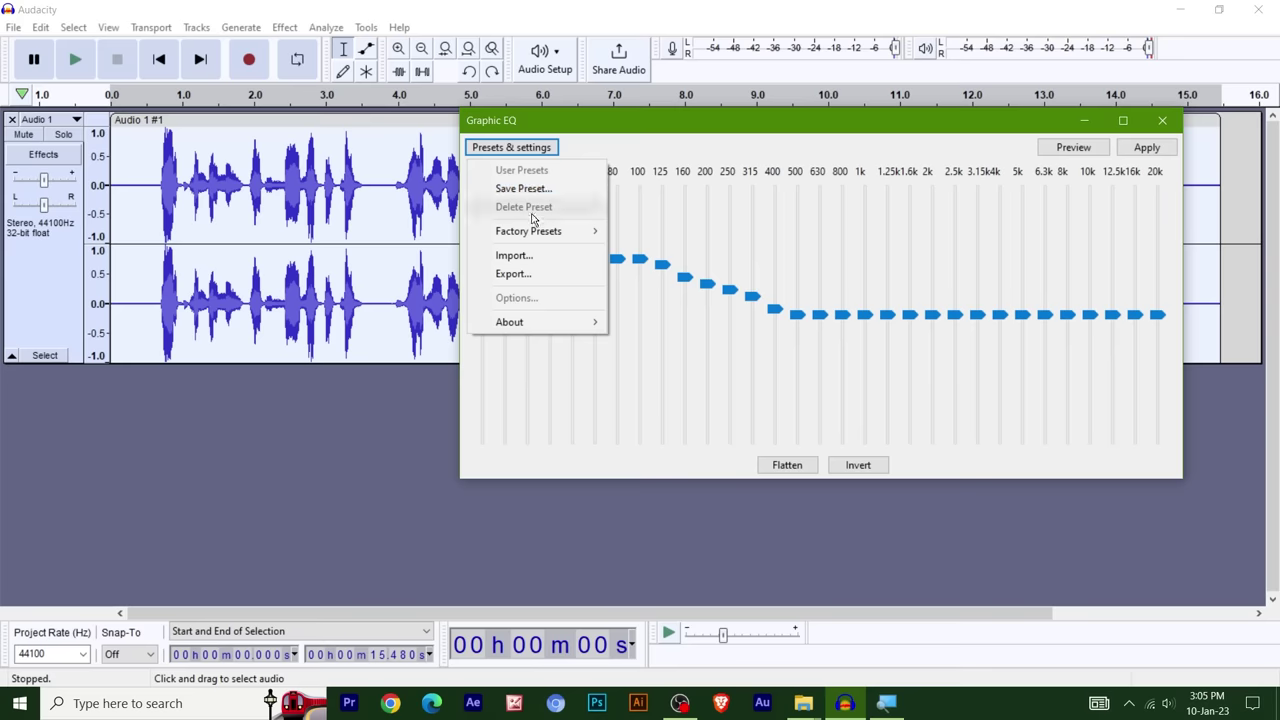
{"action": "mouse_move", "coordinate": [541, 236]}
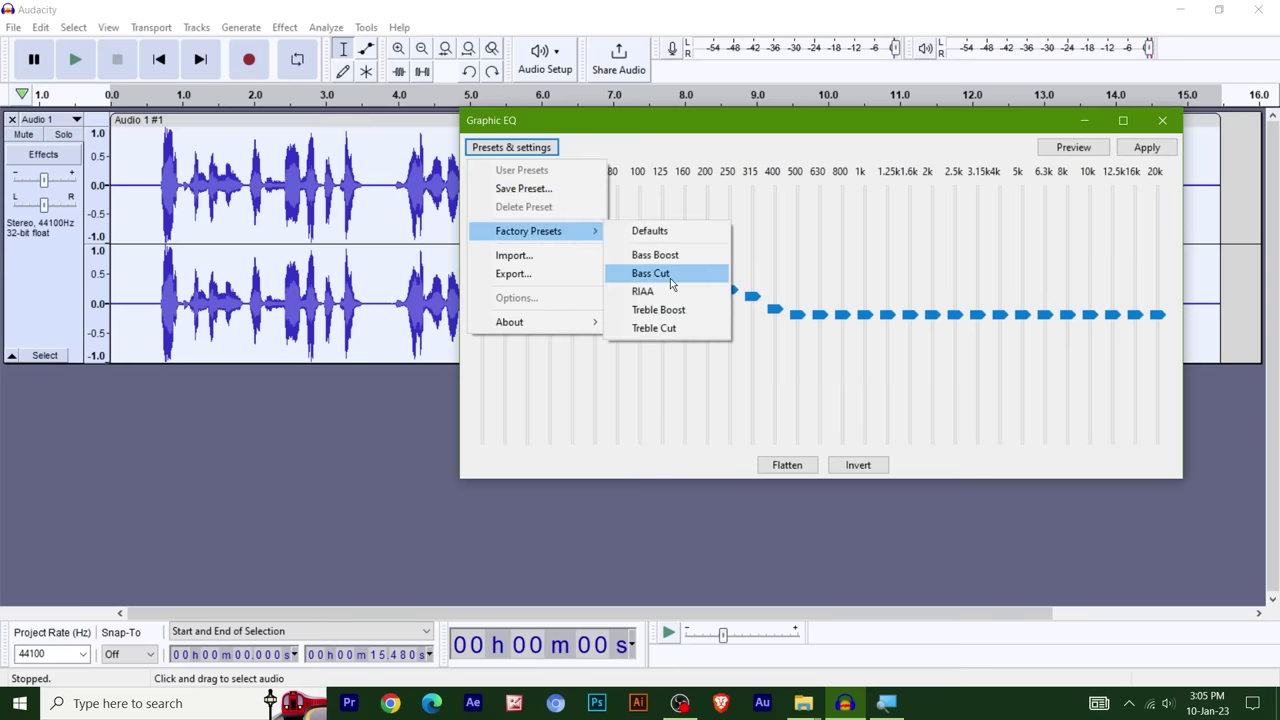
{"action": "left_click", "coordinate": [672, 278]}
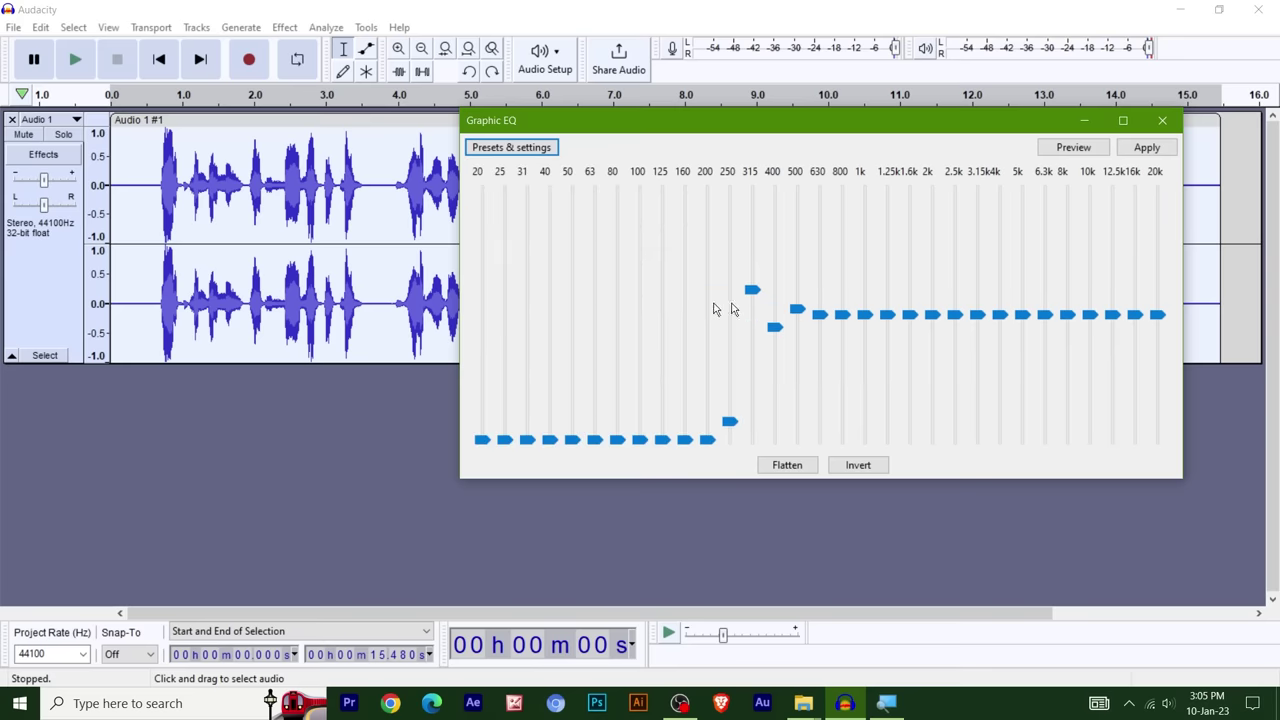
{"action": "left_click", "coordinate": [1096, 150]}
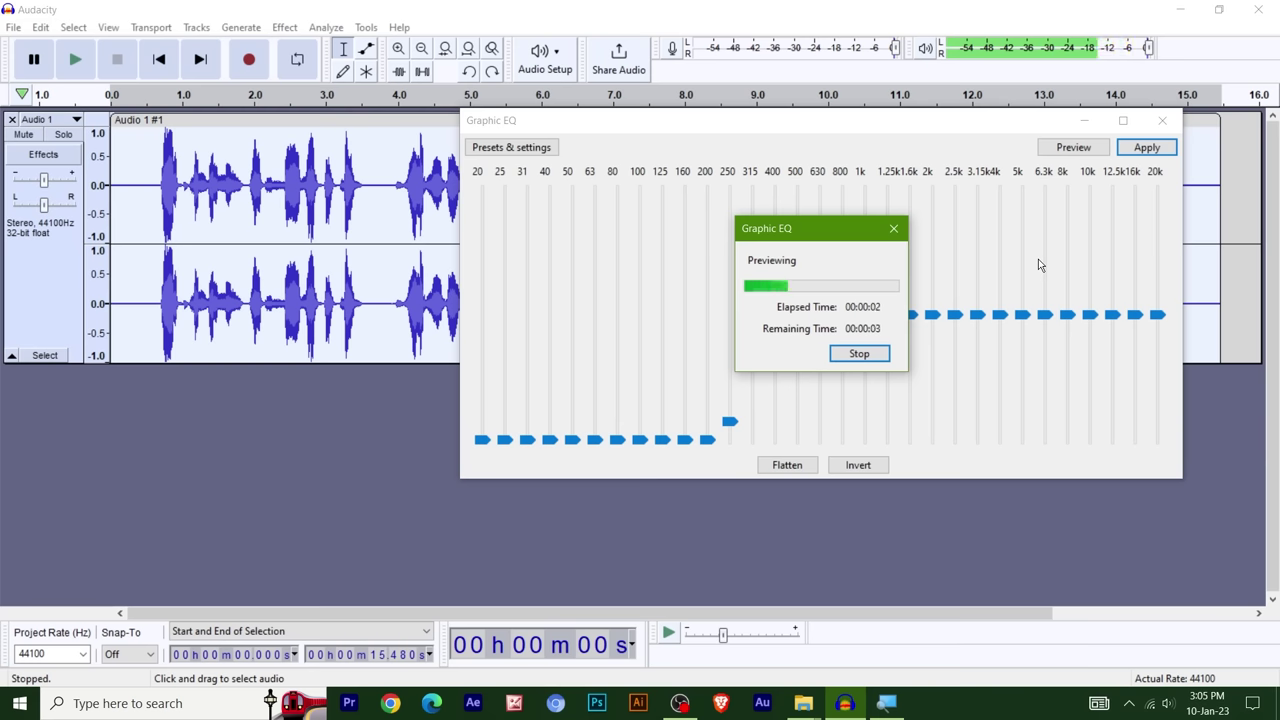
{"action": "left_click", "coordinate": [893, 230]}
- Load the RIAA factory preset into the Graphic EQ, and preview part of the audio with it
{"action": "left_click", "coordinate": [532, 147]}
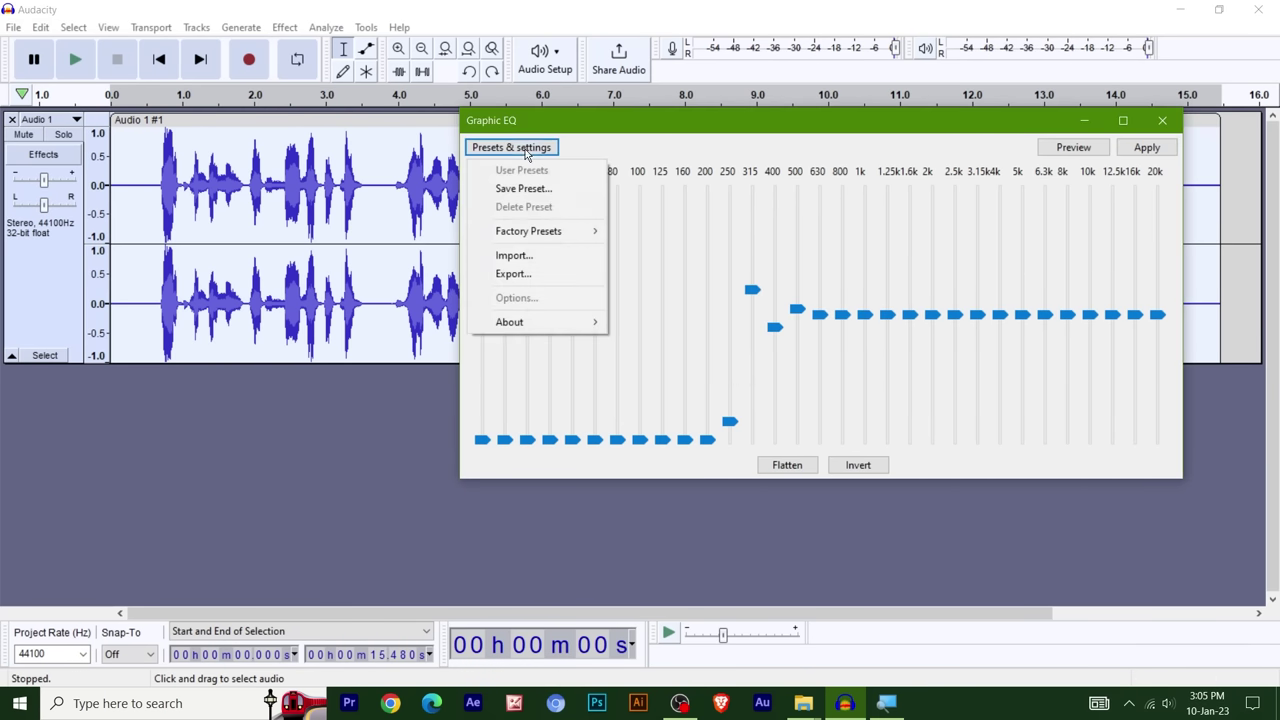
{"action": "mouse_move", "coordinate": [538, 238]}
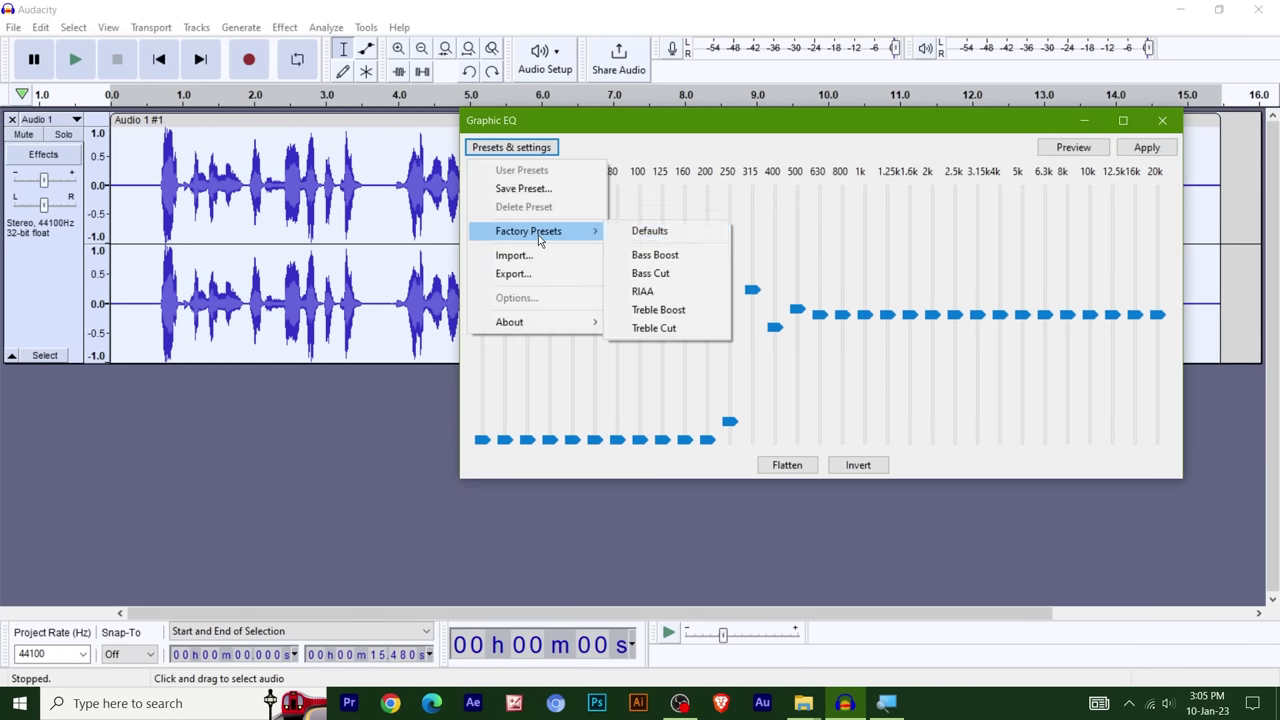
{"action": "left_click", "coordinate": [683, 295]}
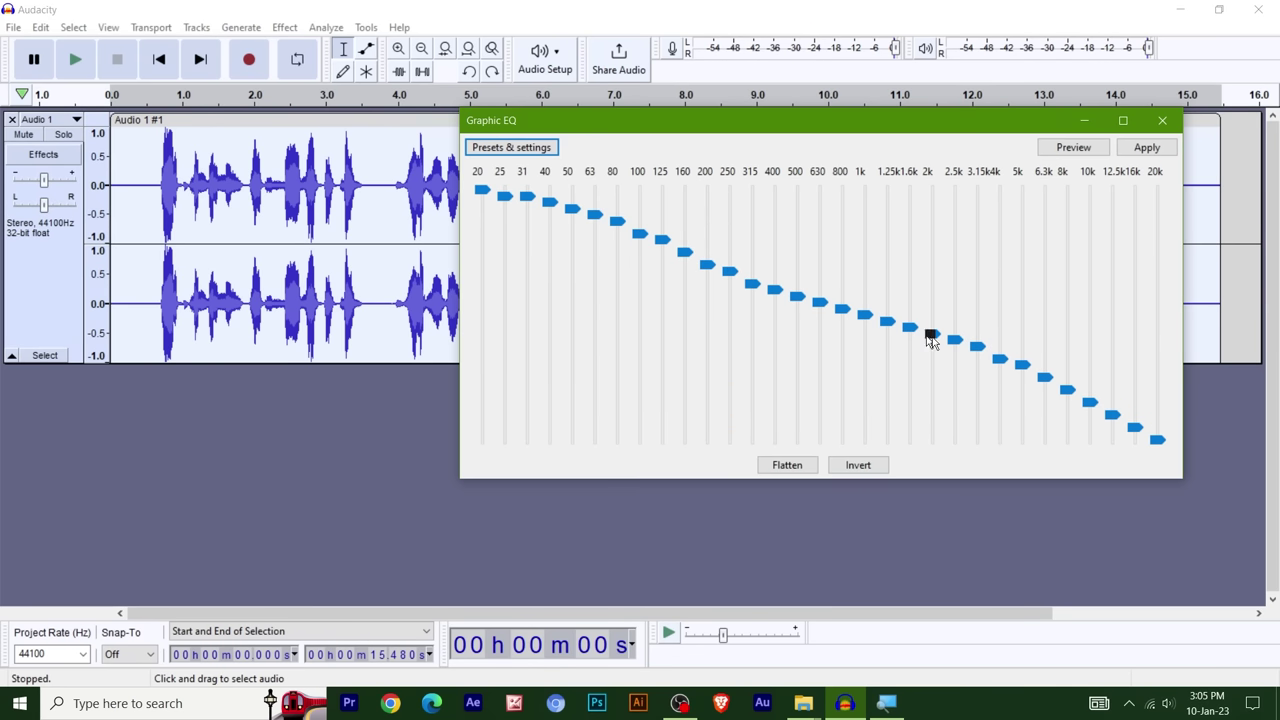
{"action": "left_click", "coordinate": [1068, 150]}
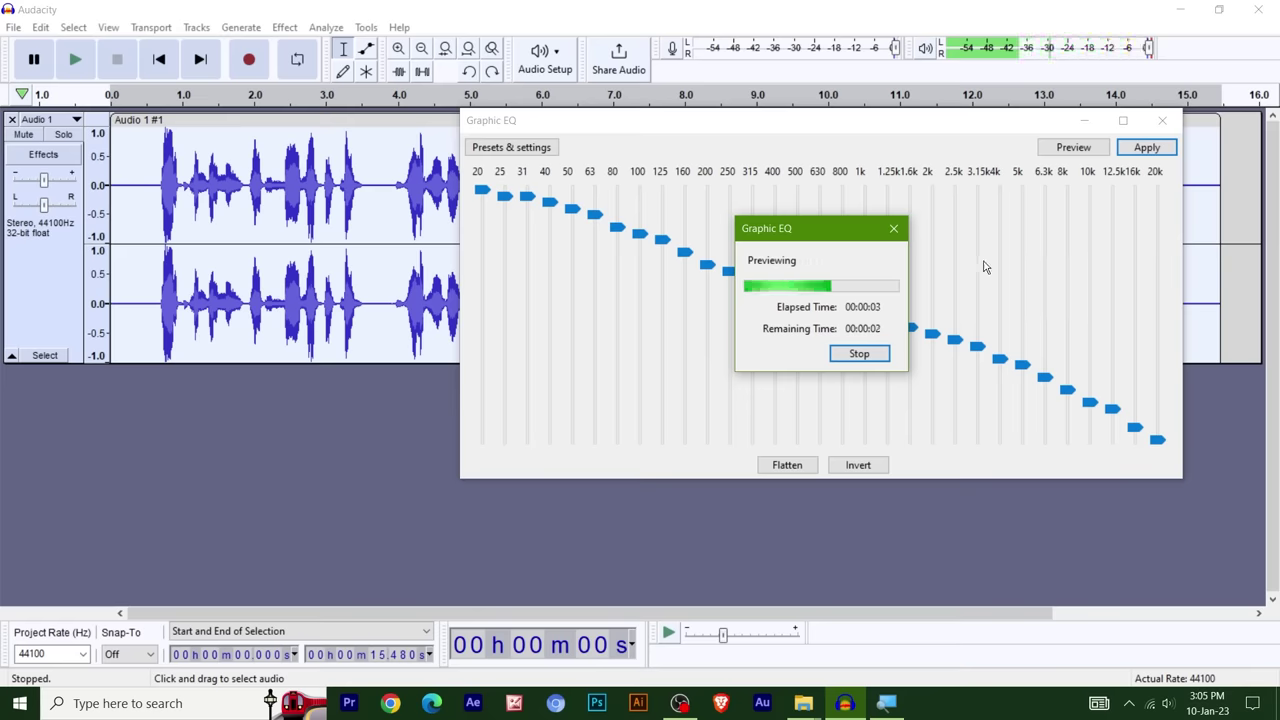
{"action": "left_click", "coordinate": [893, 228]}
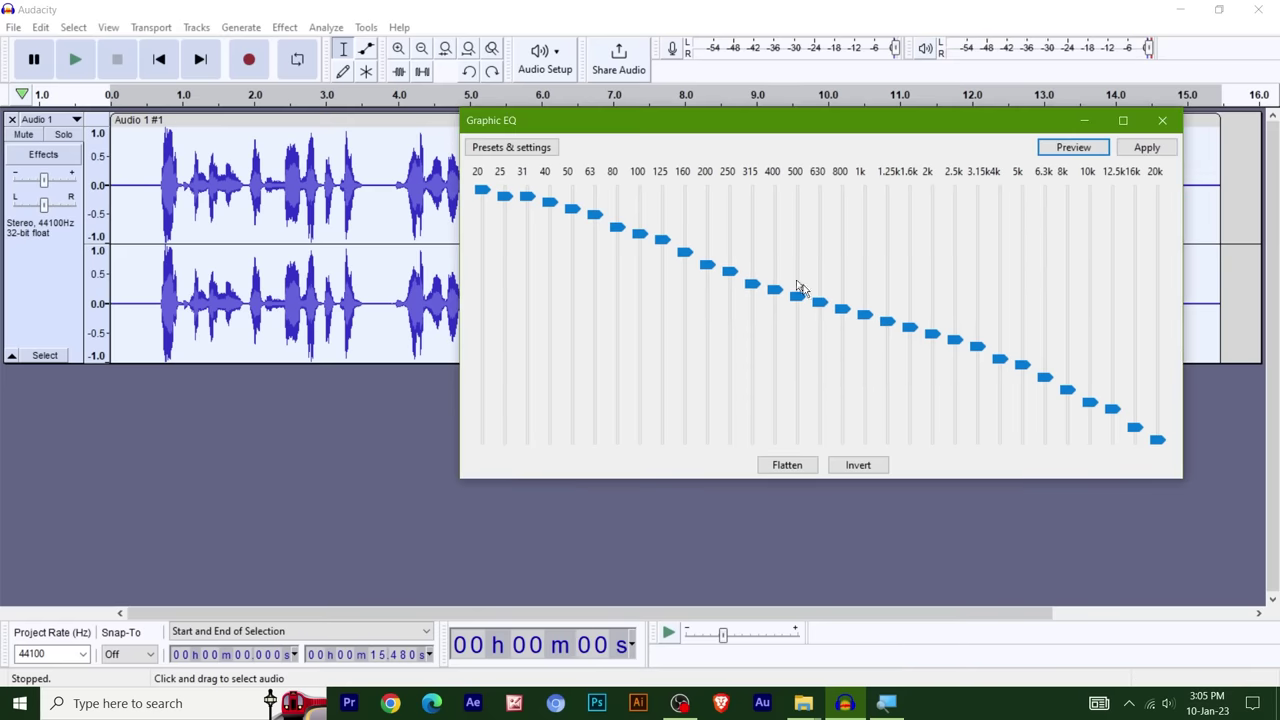
- Load the Treble Cut factory preset into the Graphic EQ and preview how it sounds
{"action": "left_click", "coordinate": [494, 146]}
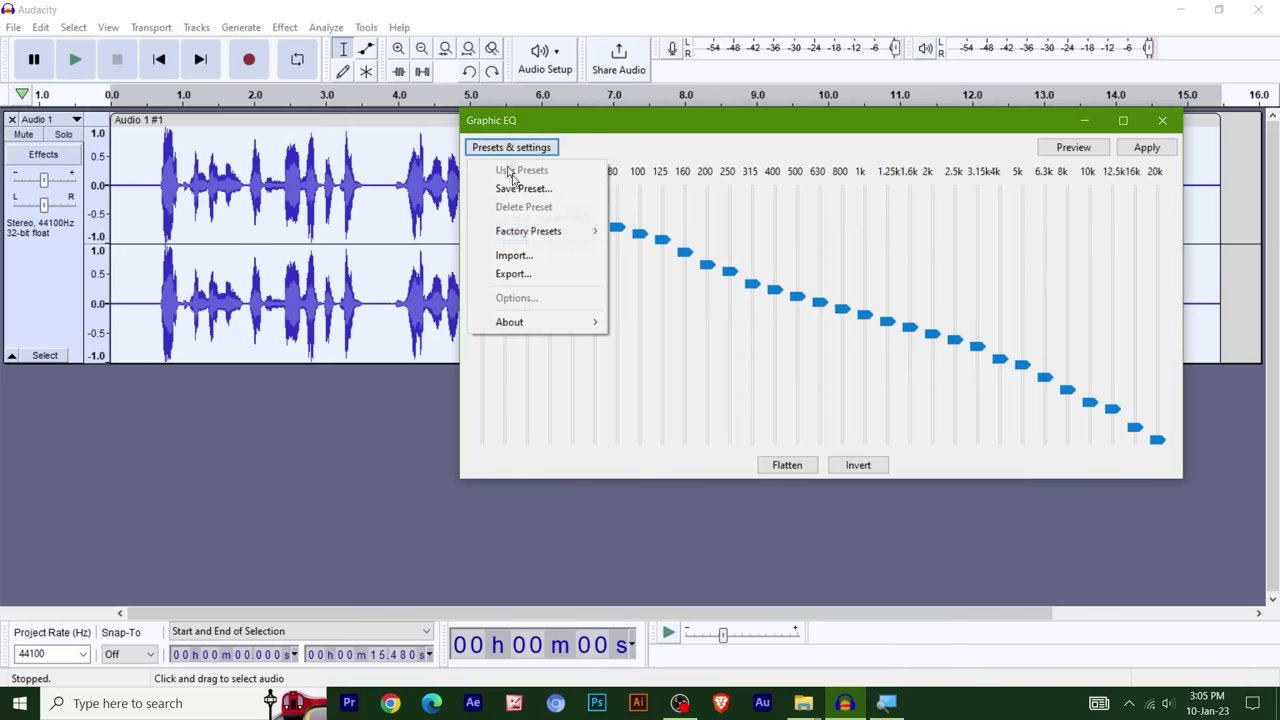
{"action": "mouse_move", "coordinate": [555, 232]}
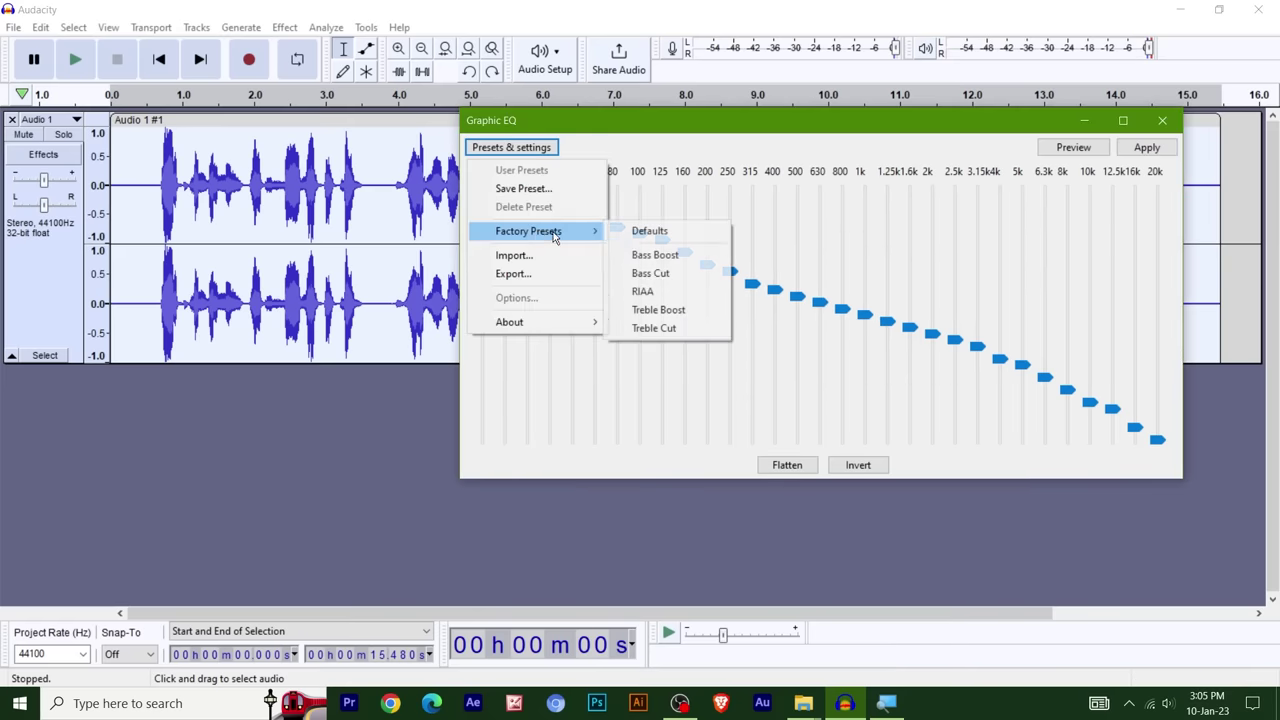
{"action": "left_click", "coordinate": [665, 328]}
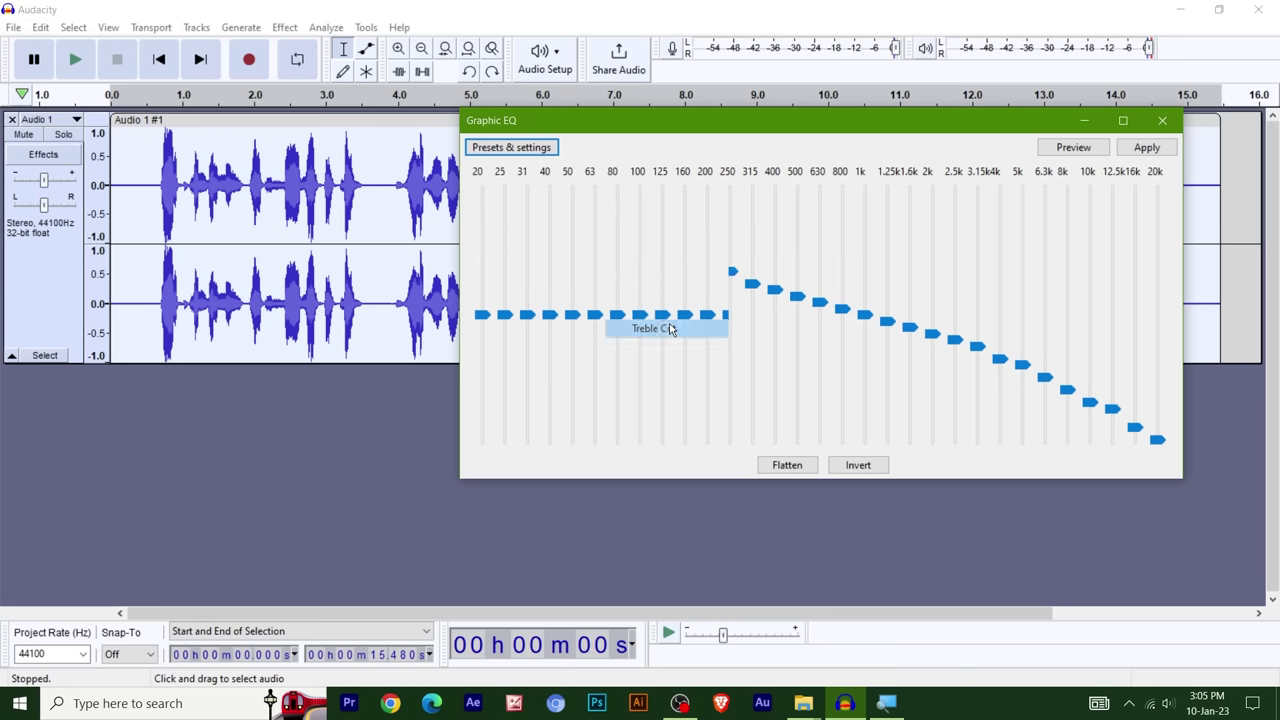
{"action": "left_click", "coordinate": [1073, 147]}
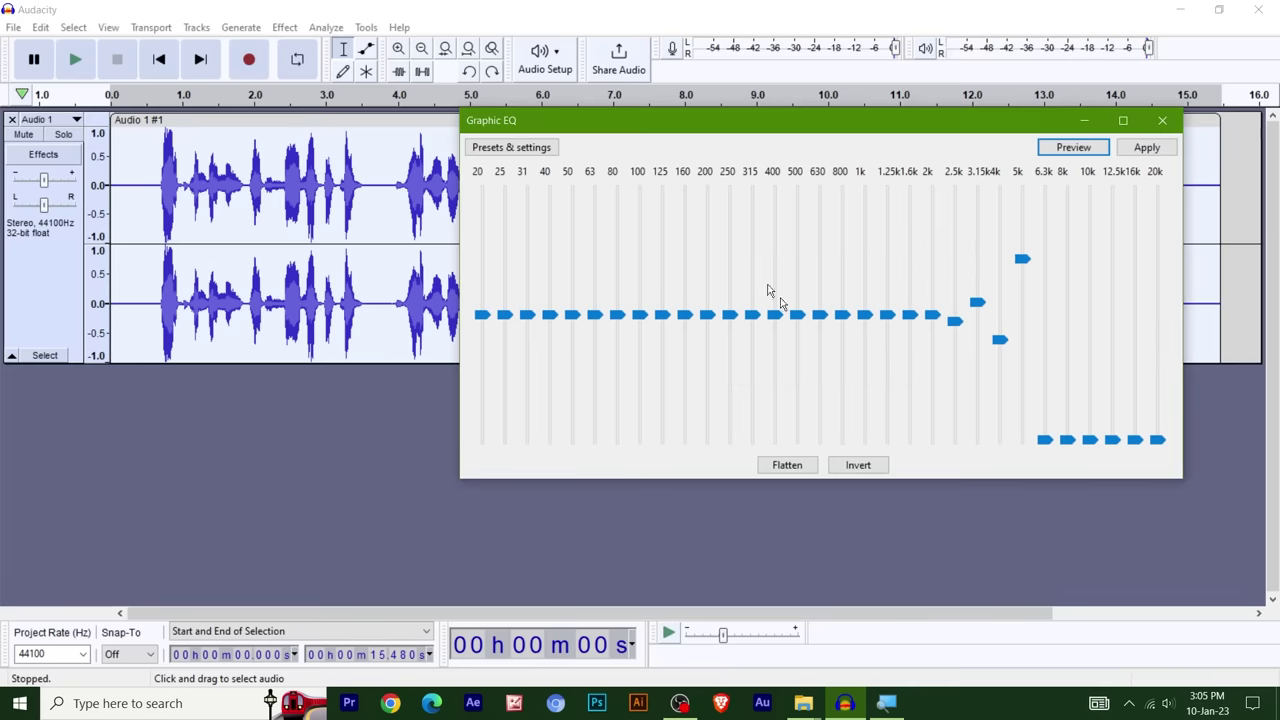
- Flatten all bands and raise 20 to 80 Hz in a slope descending from the 20 Hz maximum, with 63 Hz at about 8 dB
{"action": "left_click", "coordinate": [779, 465]}
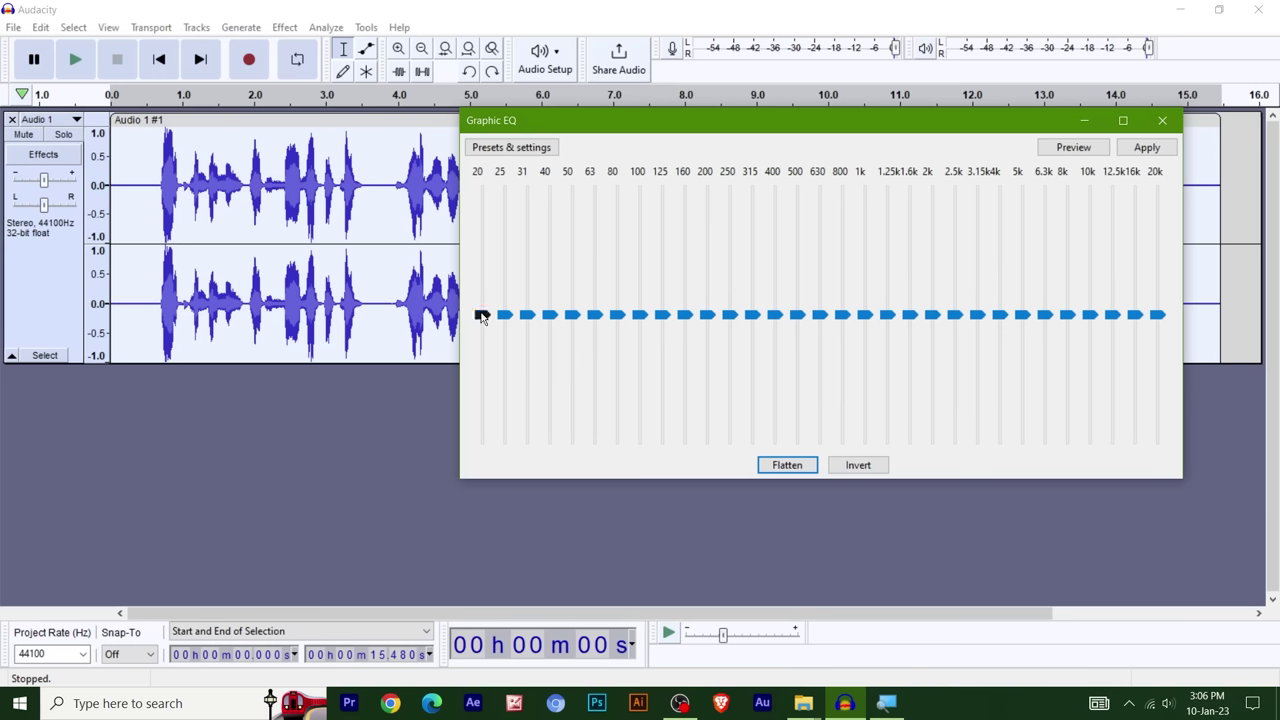
{"action": "left_click_drag", "start_coordinate": [481, 316], "coordinate": [483, 189]}
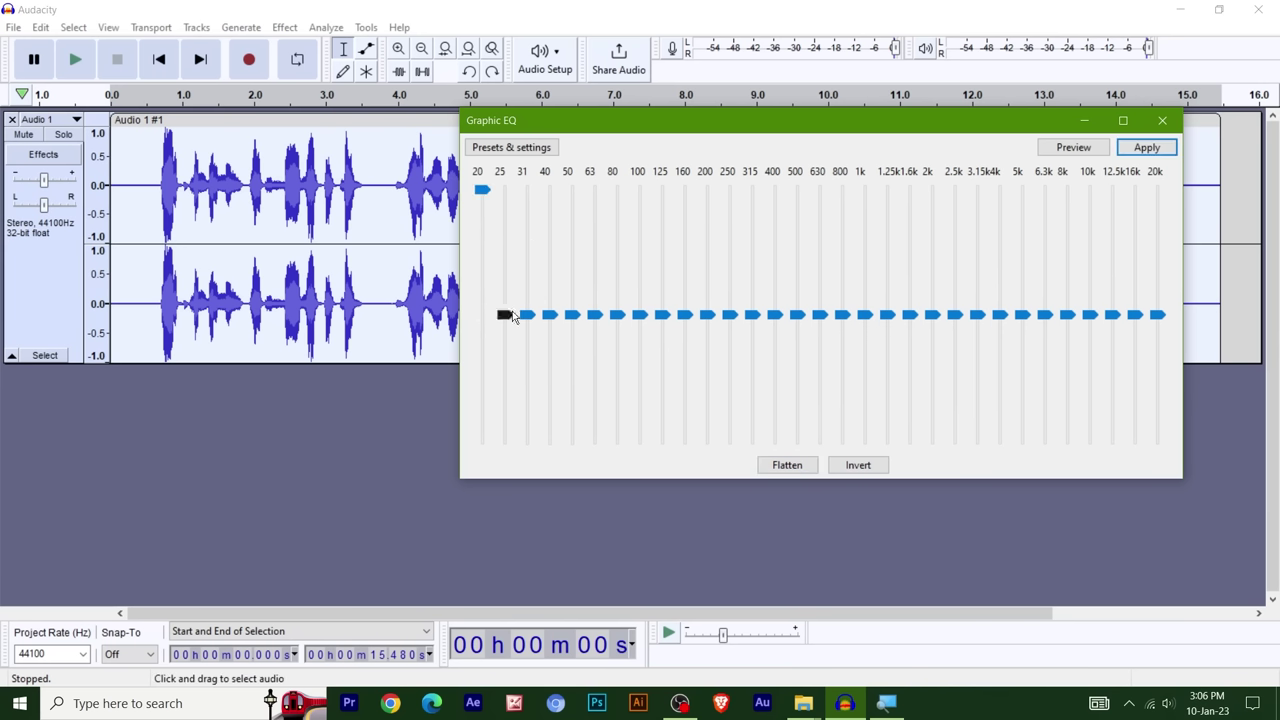
{"action": "left_click_drag", "start_coordinate": [512, 317], "coordinate": [510, 204]}
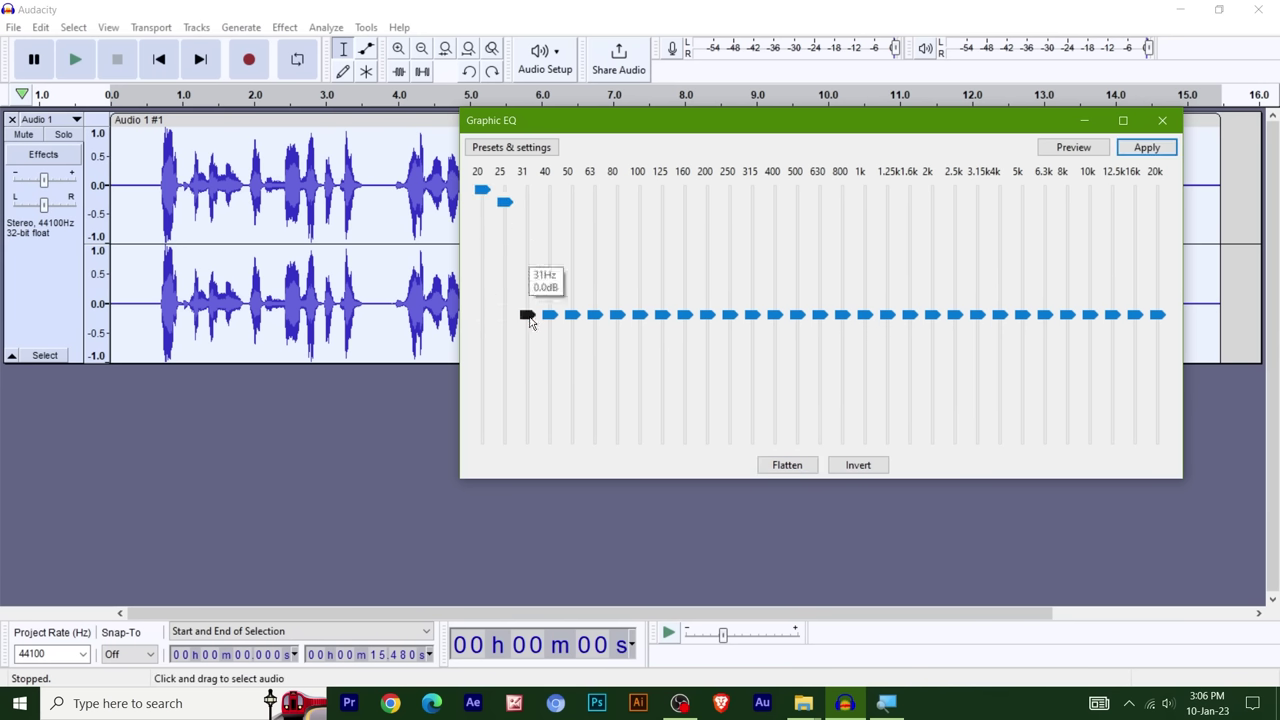
{"action": "left_click_drag", "start_coordinate": [530, 318], "coordinate": [528, 209]}
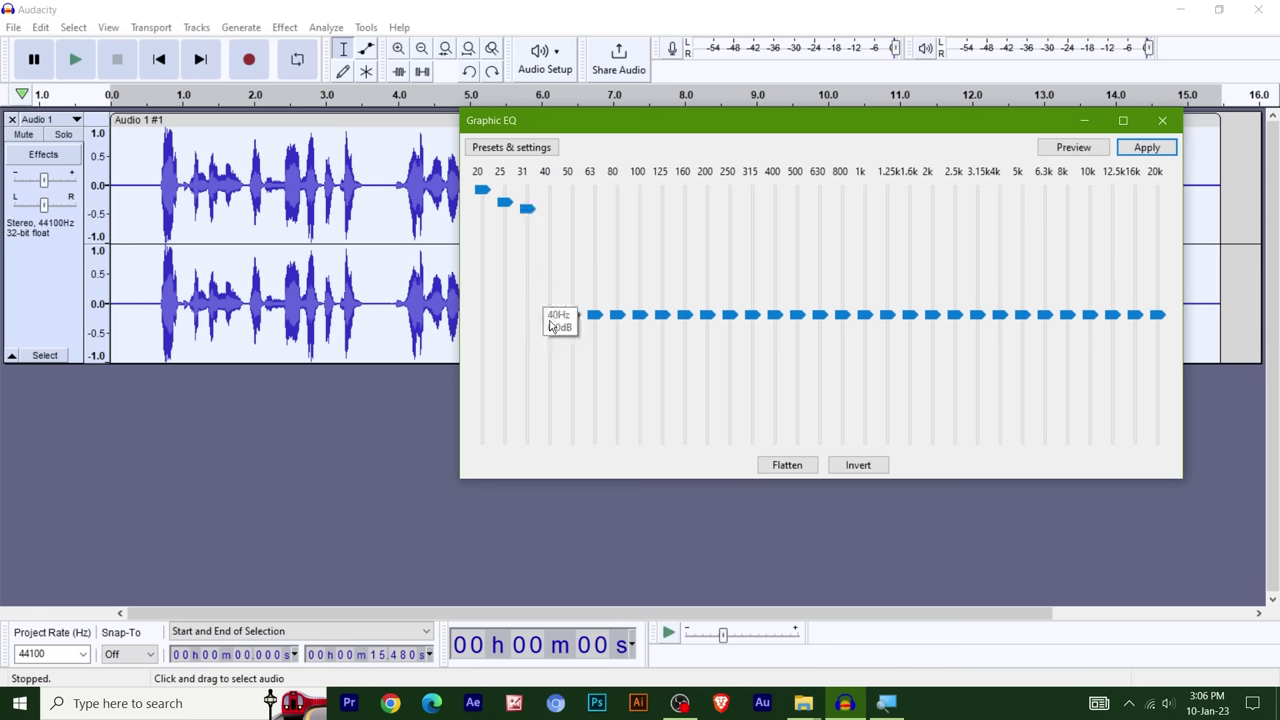
{"action": "left_click_drag", "start_coordinate": [550, 325], "coordinate": [550, 236]}
{"action": "left_click_drag", "start_coordinate": [573, 316], "coordinate": [574, 258]}
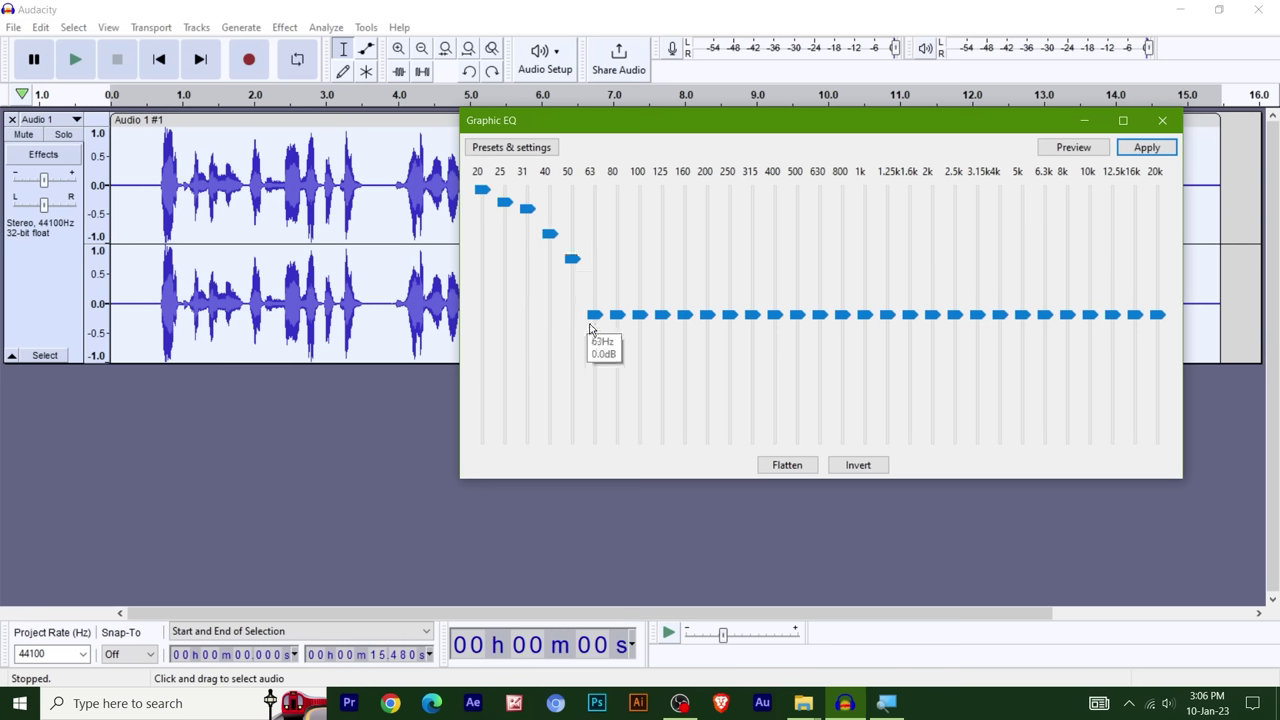
{"action": "left_click_drag", "start_coordinate": [592, 326], "coordinate": [594, 266]}
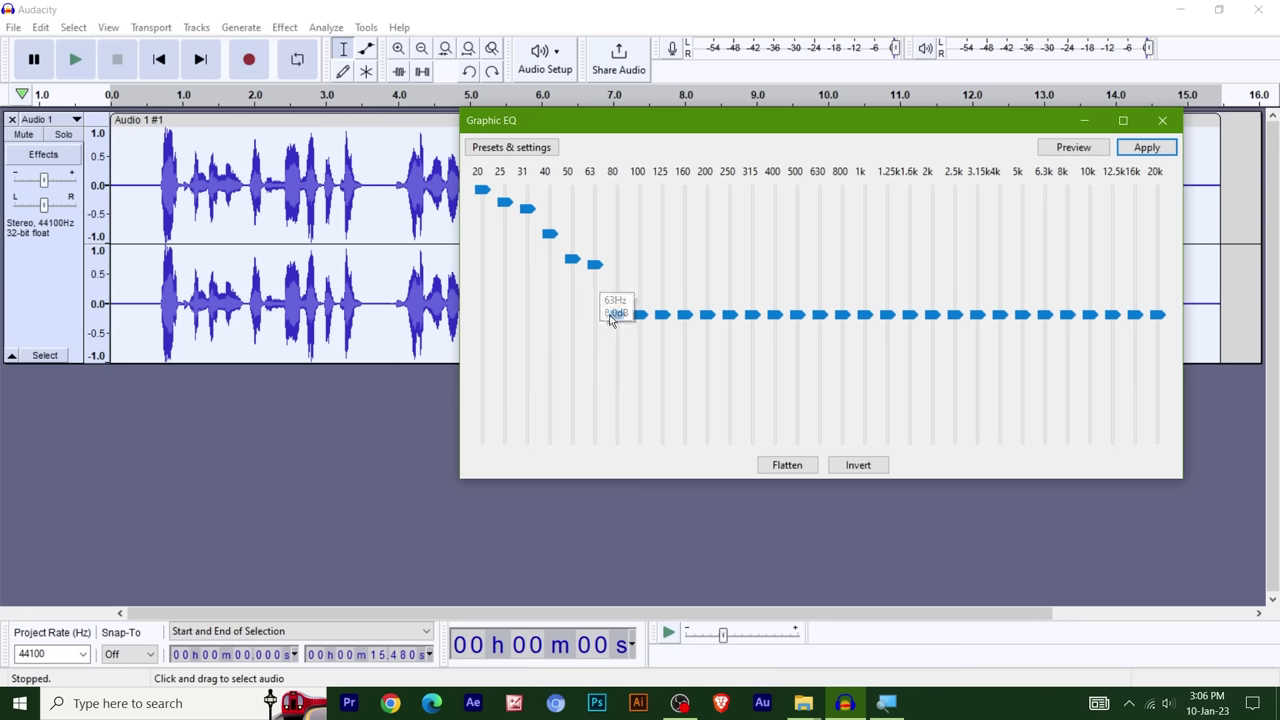
{"action": "left_click_drag", "start_coordinate": [616, 315], "coordinate": [616, 290]}
- Raise the 4 to 20 kHz bands in a slope climbing from about 1 dB at 4 kHz through 16 dB at 16 kHz to the maximum
{"action": "left_click_drag", "start_coordinate": [1158, 316], "coordinate": [1158, 190]}
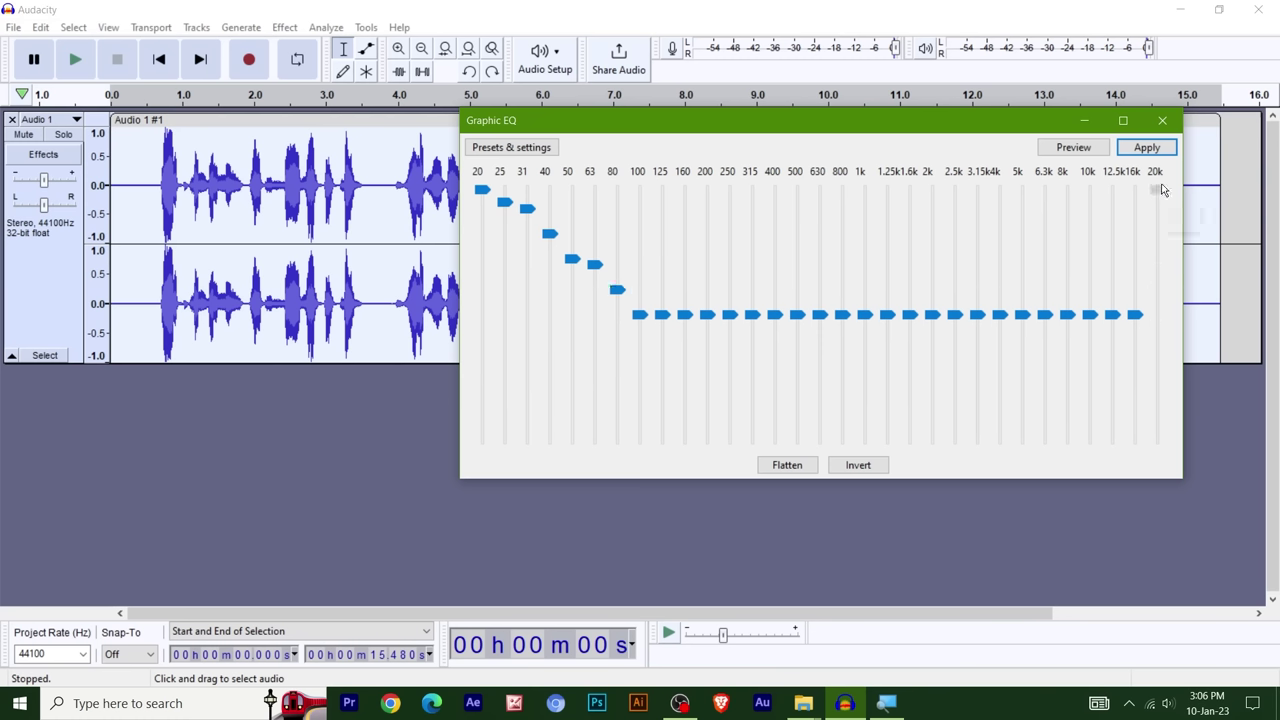
{"action": "left_click_drag", "start_coordinate": [1135, 318], "coordinate": [1135, 214]}
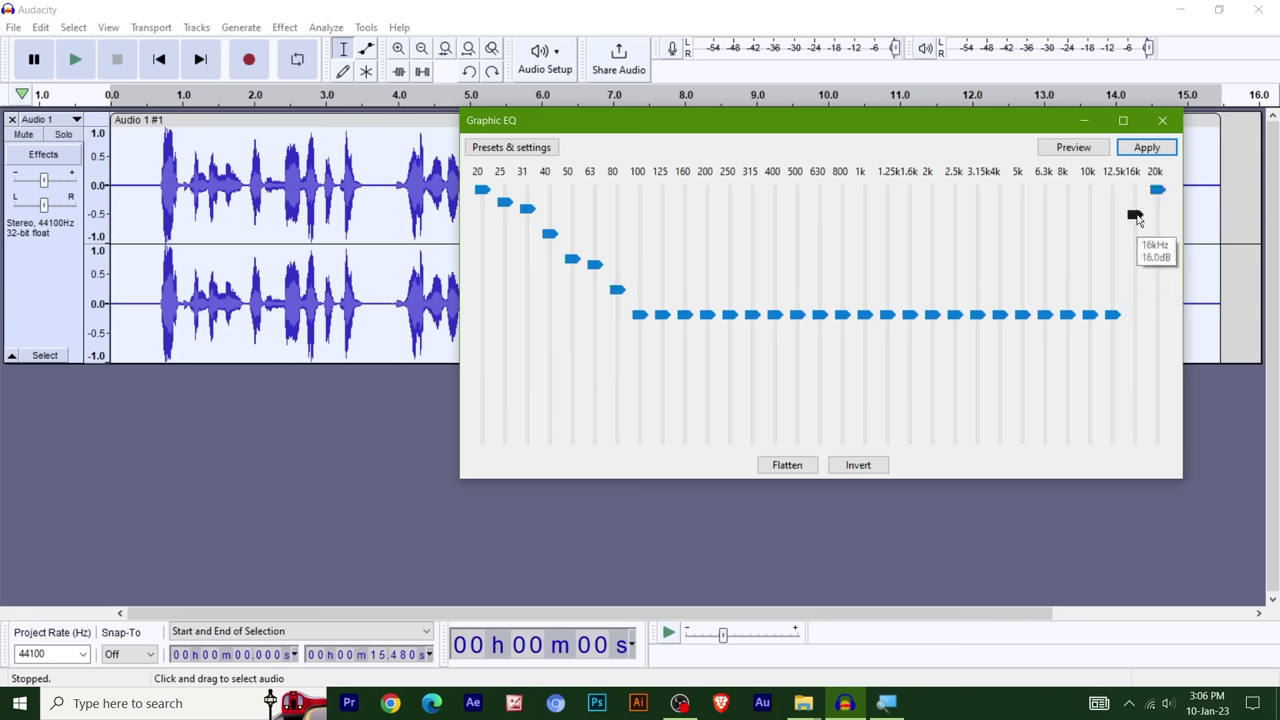
{"action": "left_click_drag", "start_coordinate": [1116, 322], "coordinate": [1112, 234]}
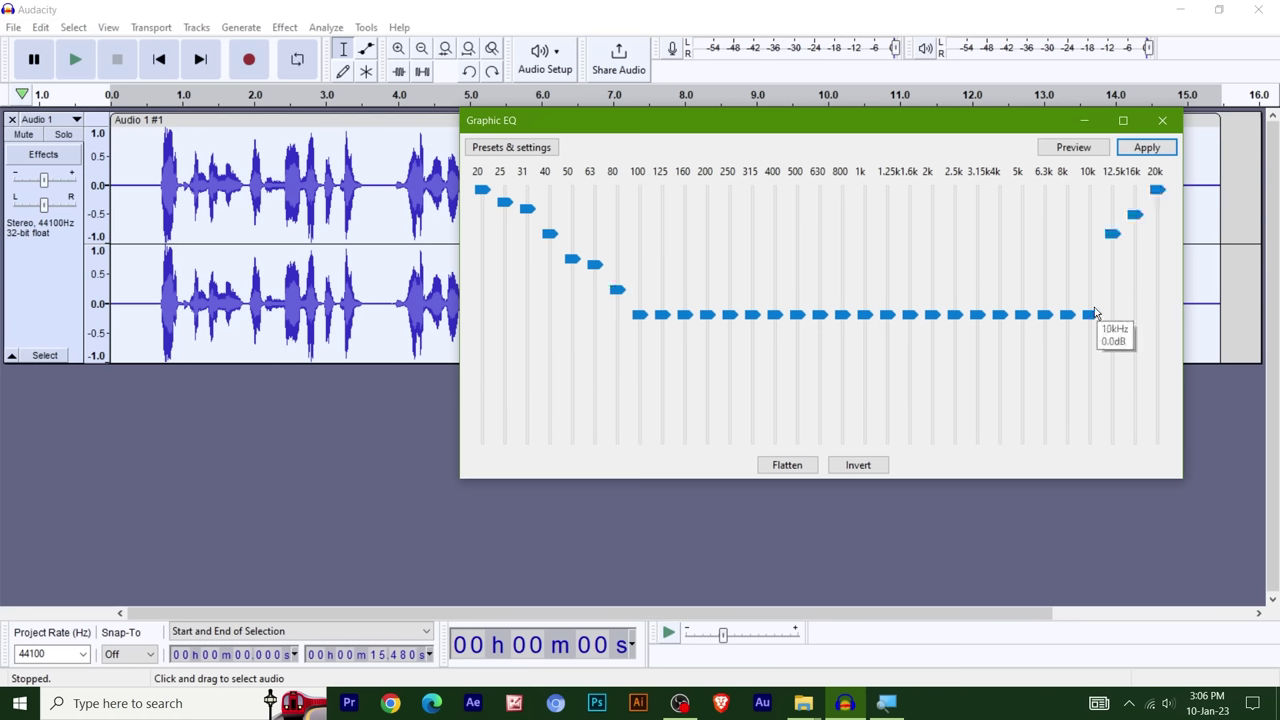
{"action": "left_click_drag", "start_coordinate": [1090, 316], "coordinate": [1090, 265]}
{"action": "left_click_drag", "start_coordinate": [1067, 316], "coordinate": [1067, 284]}
{"action": "left_click_drag", "start_coordinate": [1045, 316], "coordinate": [1002, 316]}
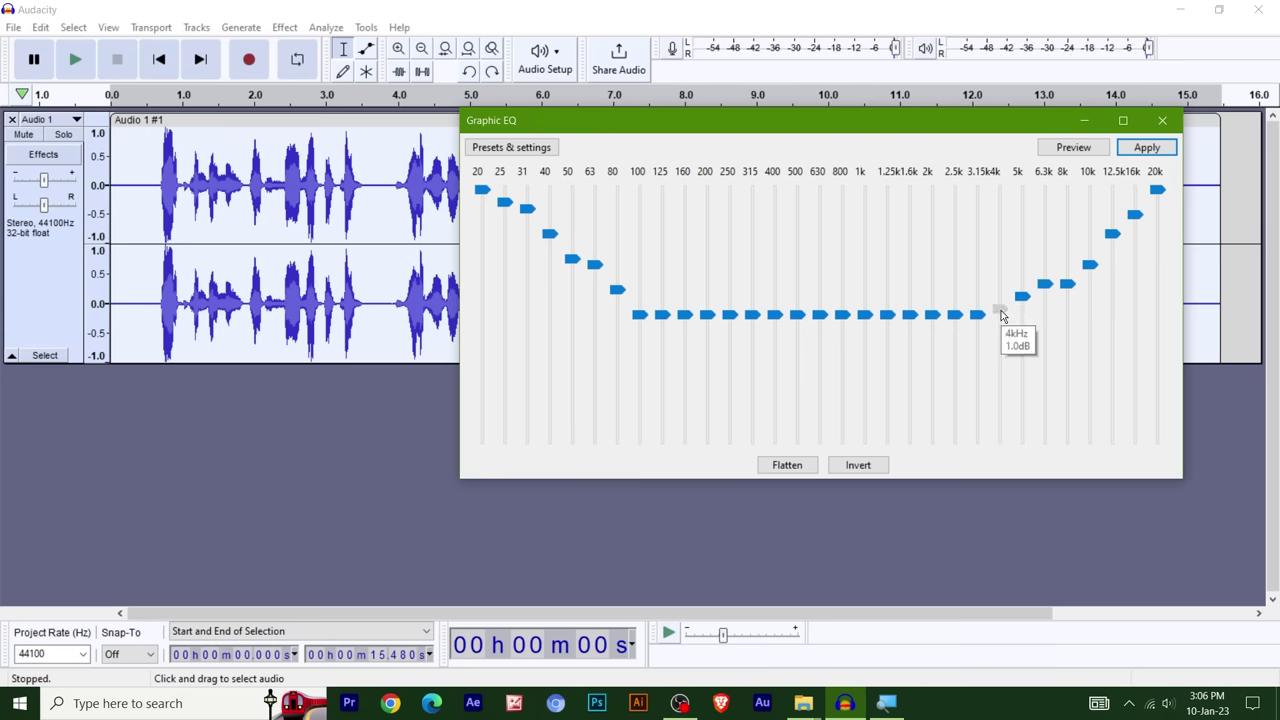
- Preview the audio with the custom V-shaped EQ curve and look over the list of factory presets
{"action": "left_click", "coordinate": [1066, 153]}
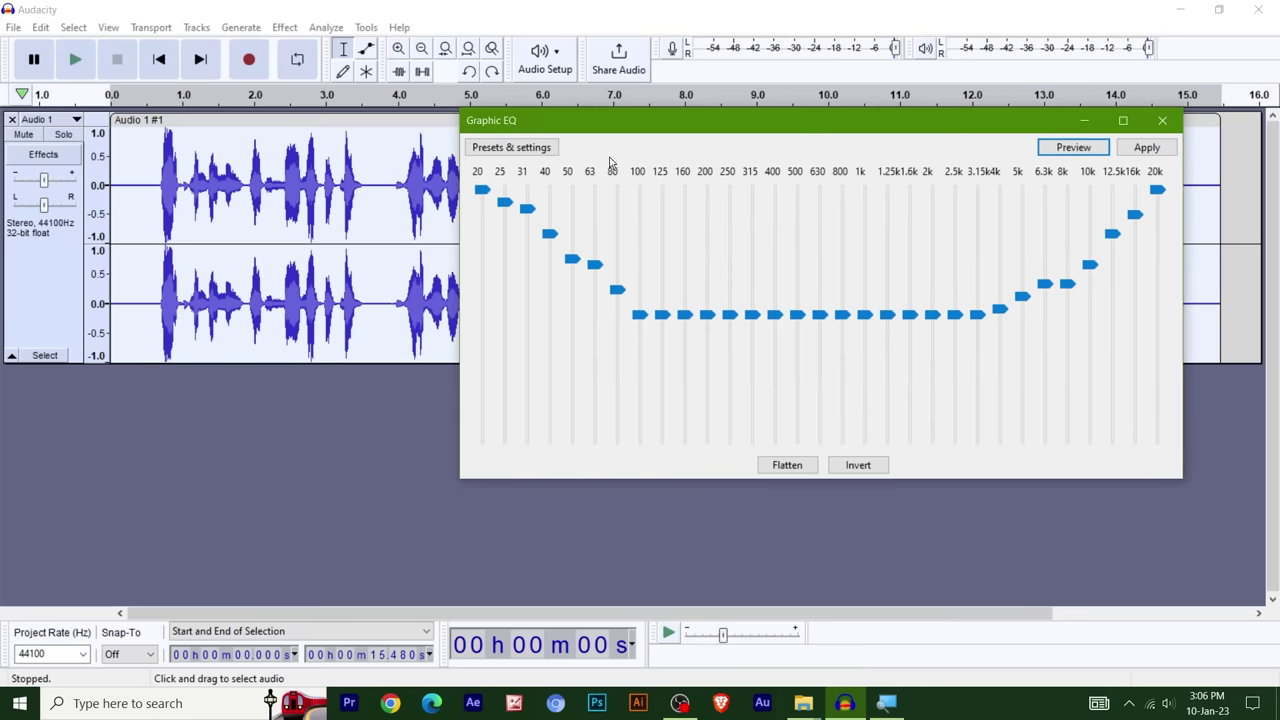
{"action": "left_click", "coordinate": [511, 147]}
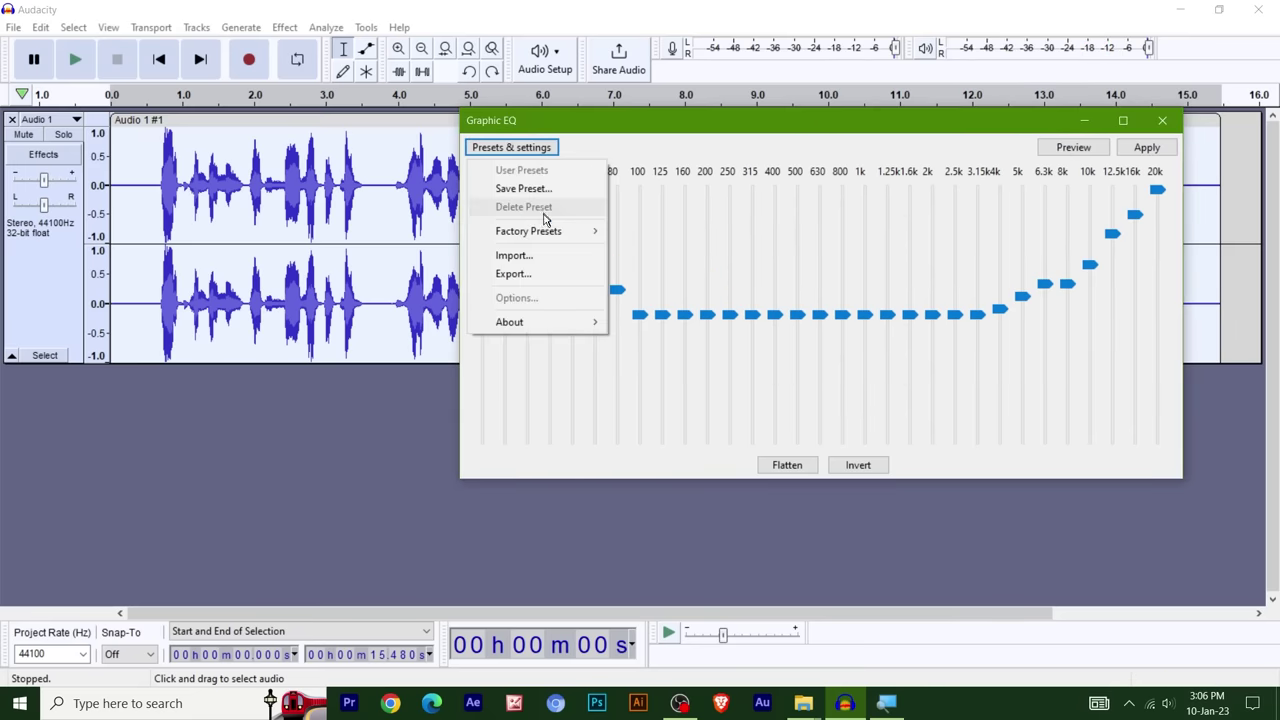
{"action": "mouse_move", "coordinate": [547, 232]}
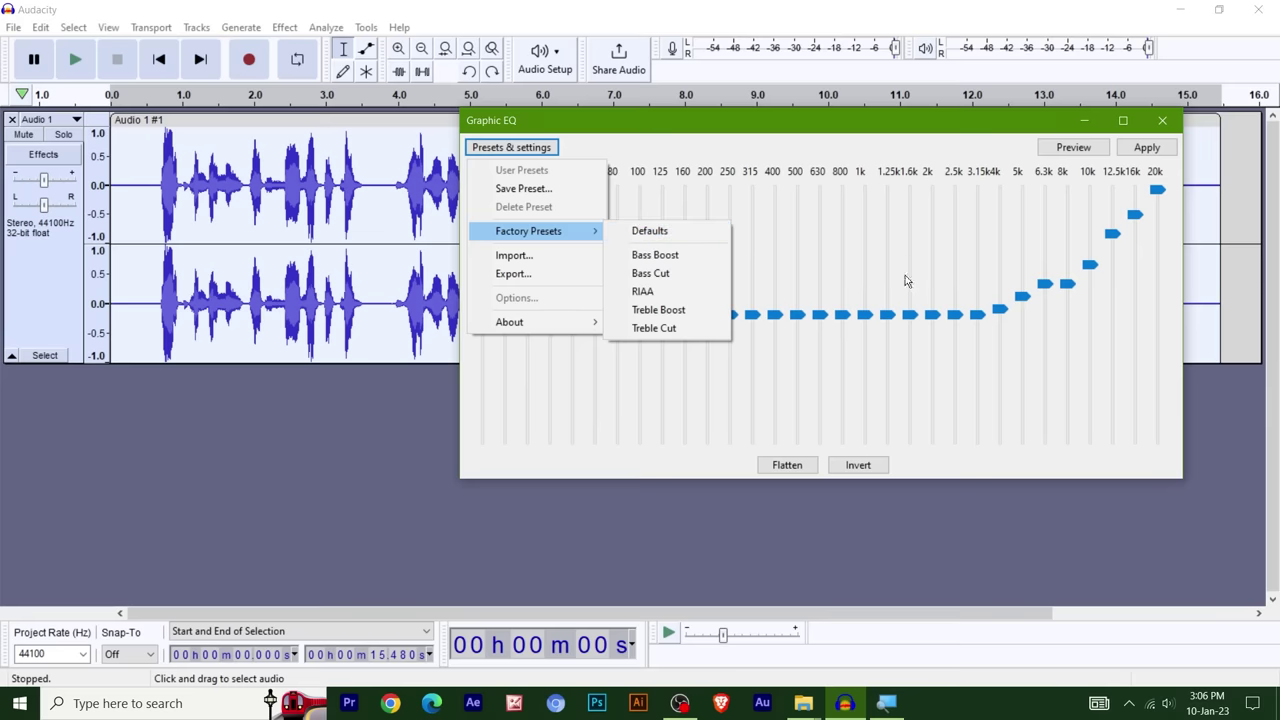
- Raise the 800, 630, 400, 315 and 200 Hz mid bands to different levels in the Graphic EQ
{"action": "left_click", "coordinate": [846, 264]}
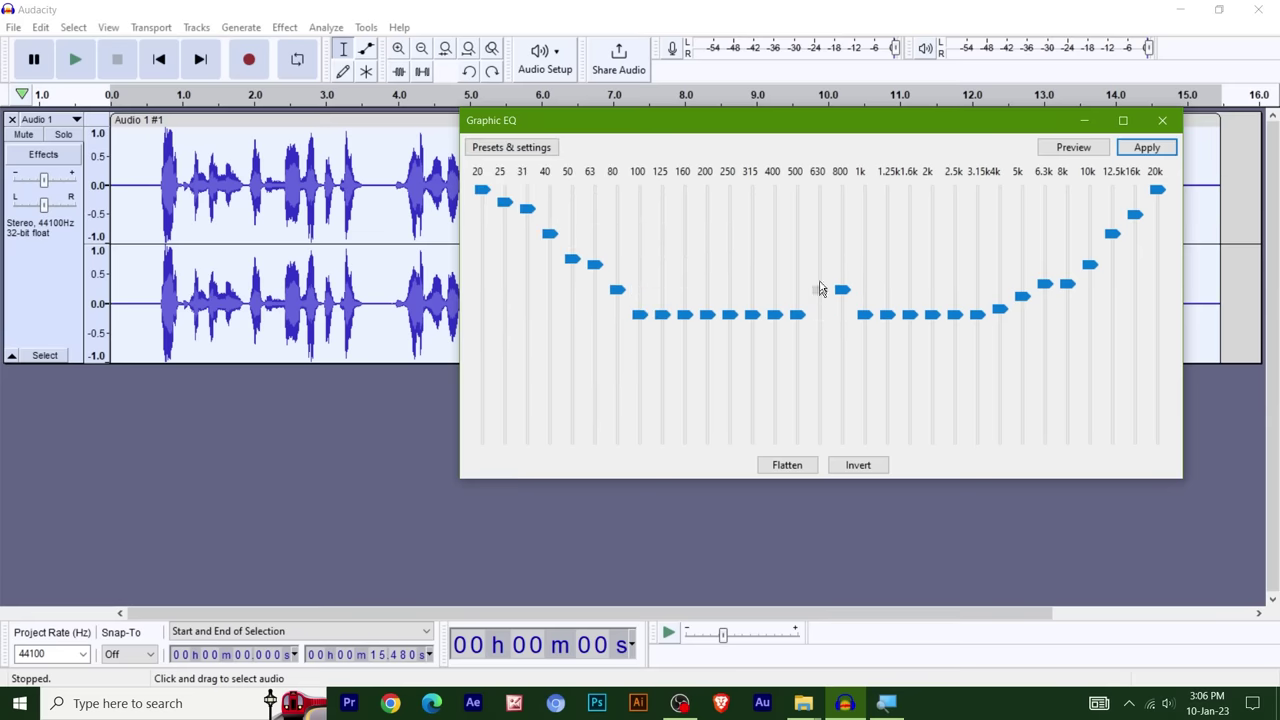
{"action": "left_click", "coordinate": [820, 282]}
{"action": "left_click", "coordinate": [775, 298]}
{"action": "left_click_drag", "start_coordinate": [749, 314], "coordinate": [740, 249]}
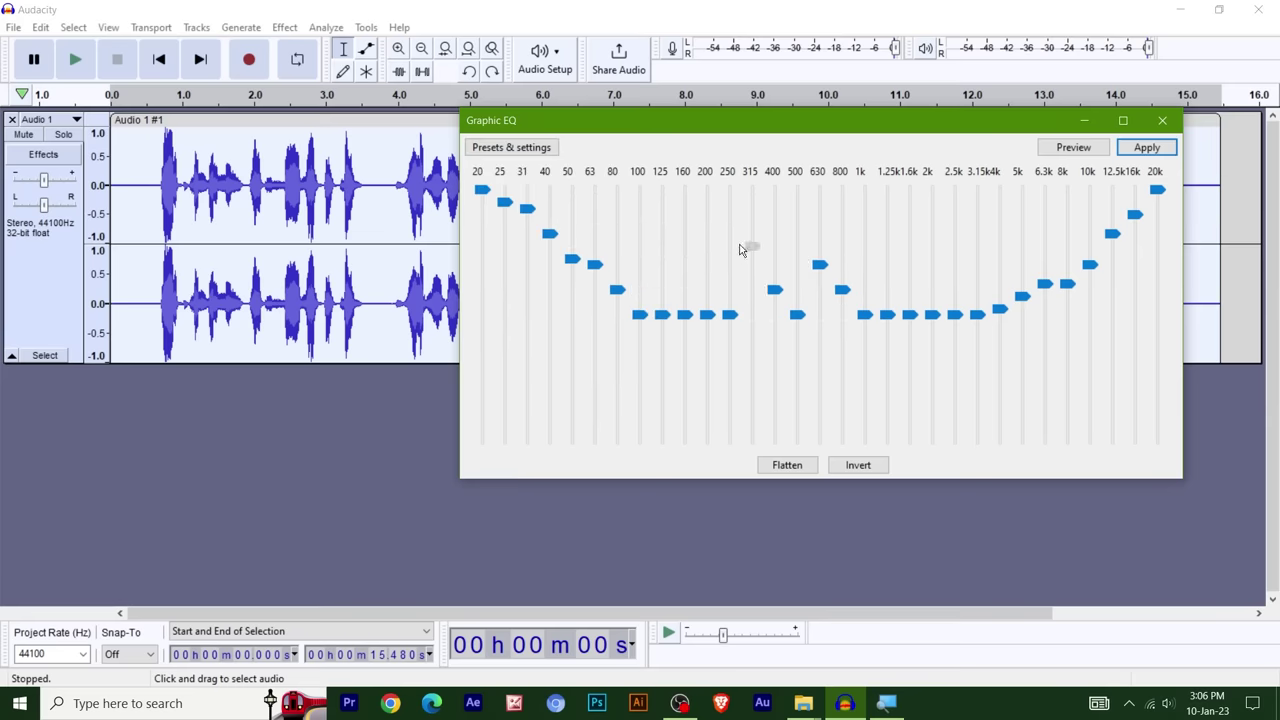
{"action": "left_click_drag", "start_coordinate": [707, 314], "coordinate": [710, 233]}
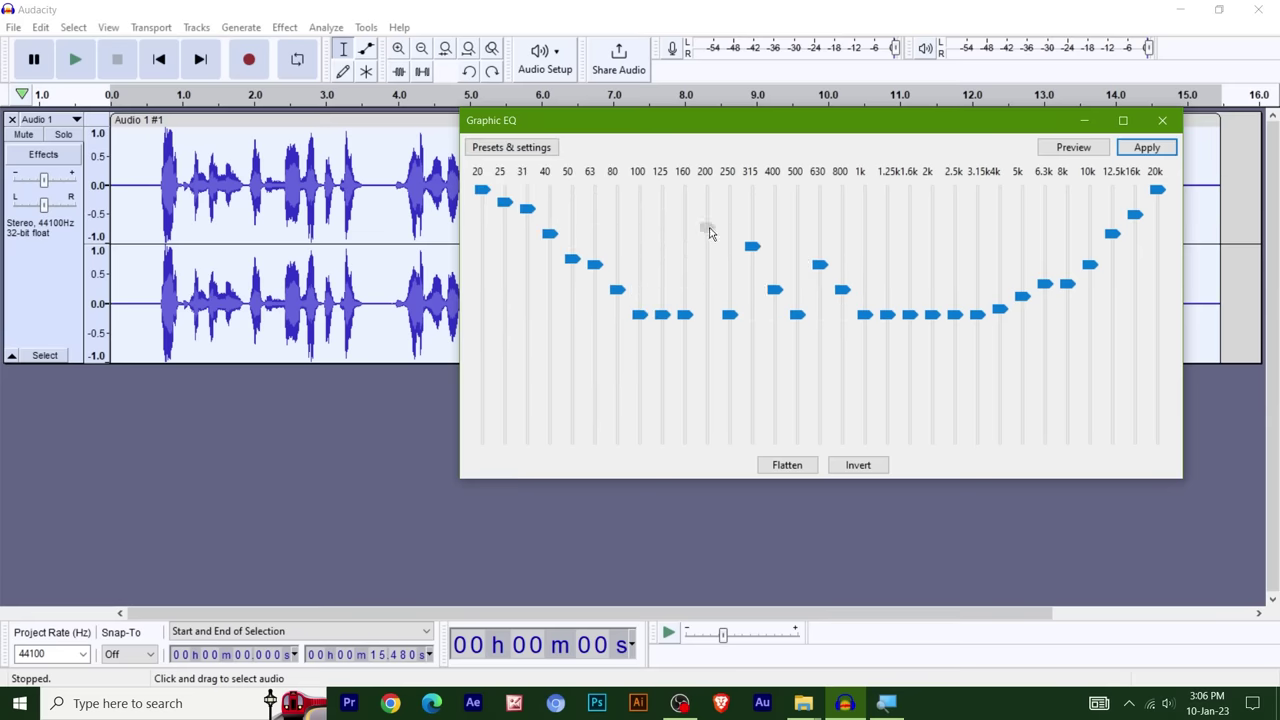
- Preview part of the audio with the edited EQ curve, close the Graphic EQ without applying it, and clear the track selection
{"action": "left_click", "coordinate": [1073, 147]}
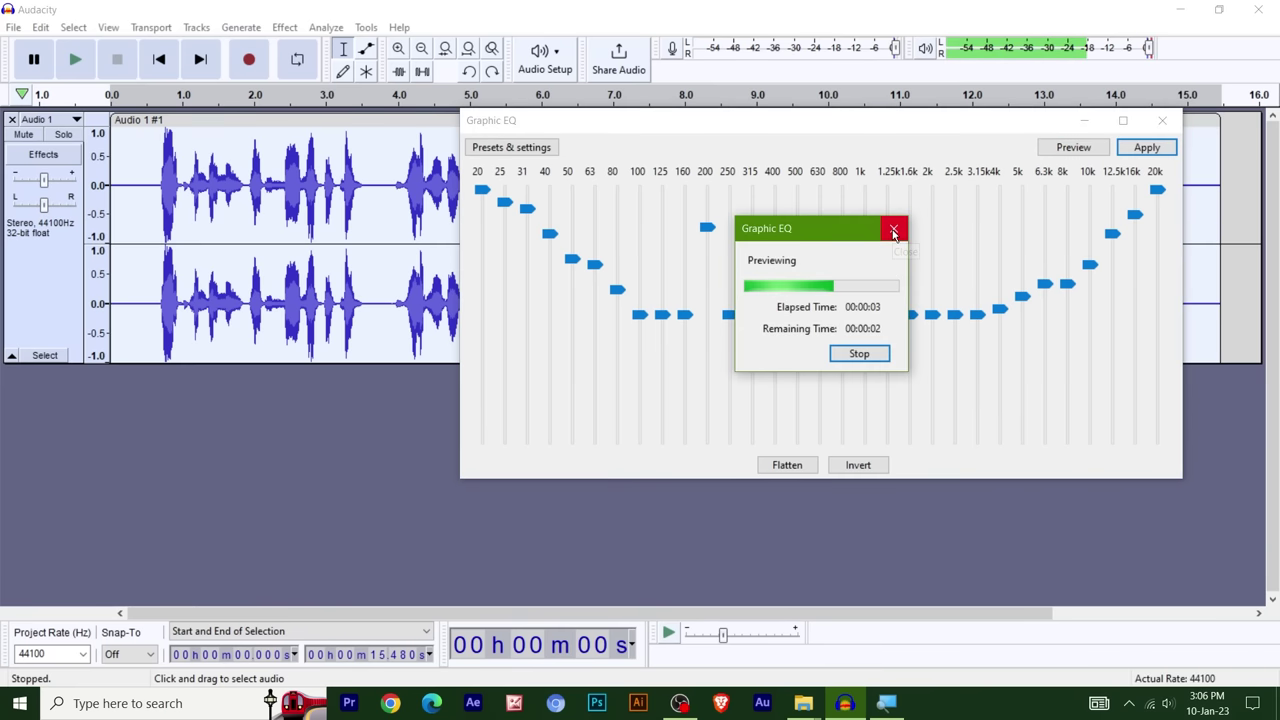
{"action": "left_click", "coordinate": [893, 231]}
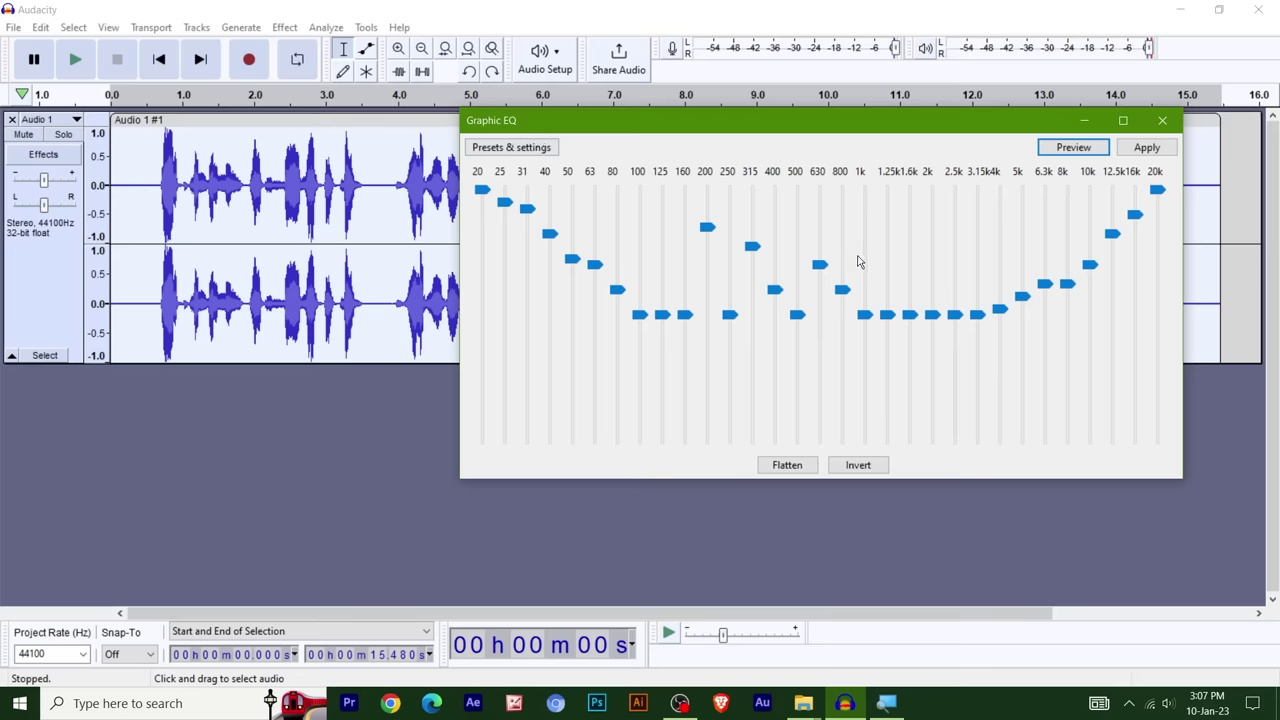
{"action": "left_click", "coordinate": [1162, 120]}
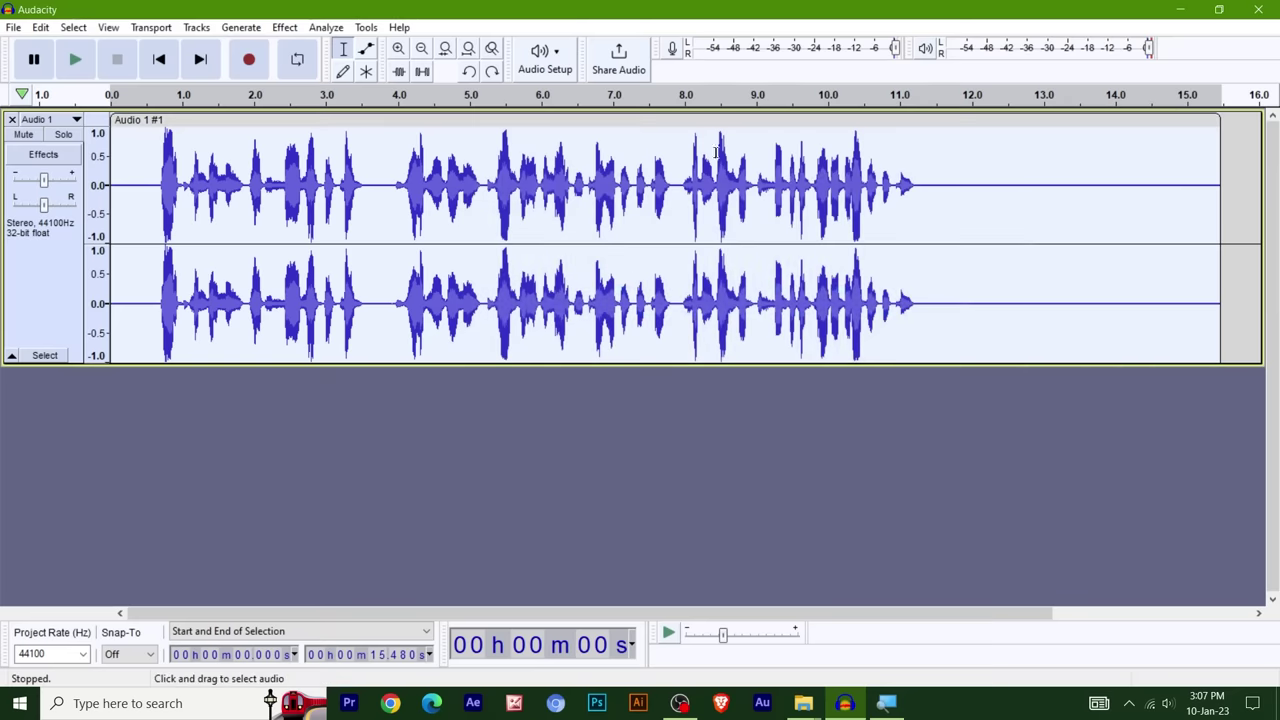
{"action": "left_click", "coordinate": [384, 470]}
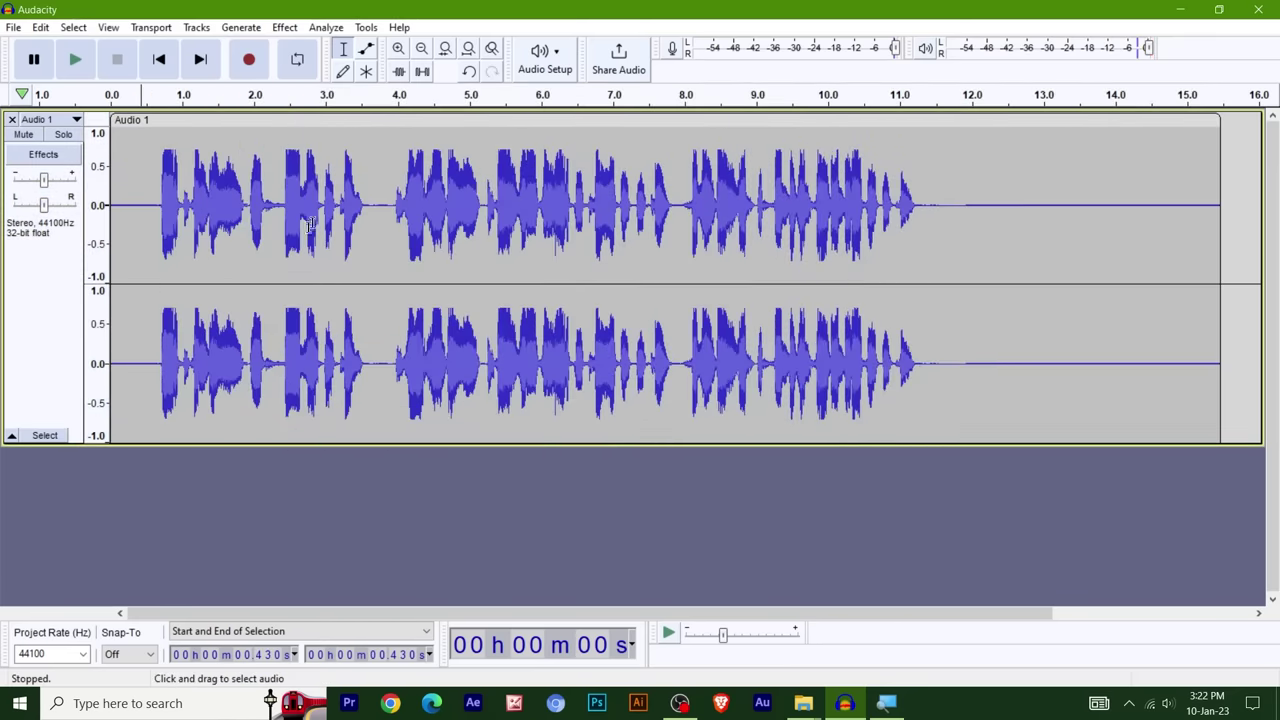
- Look through the effect categories, including Volume and Compression, and briefly select the first 12 seconds or so of the voice track
{"action": "left_click", "coordinate": [285, 27]}
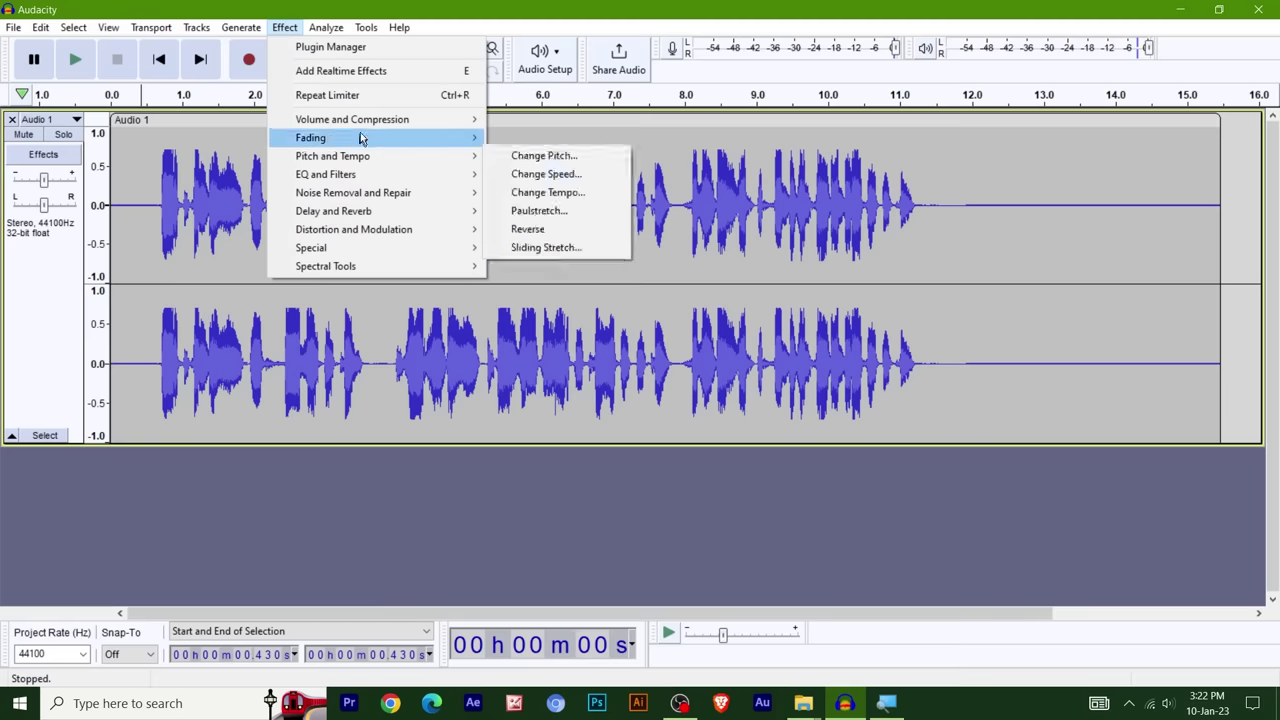
{"action": "mouse_move", "coordinate": [370, 121]}
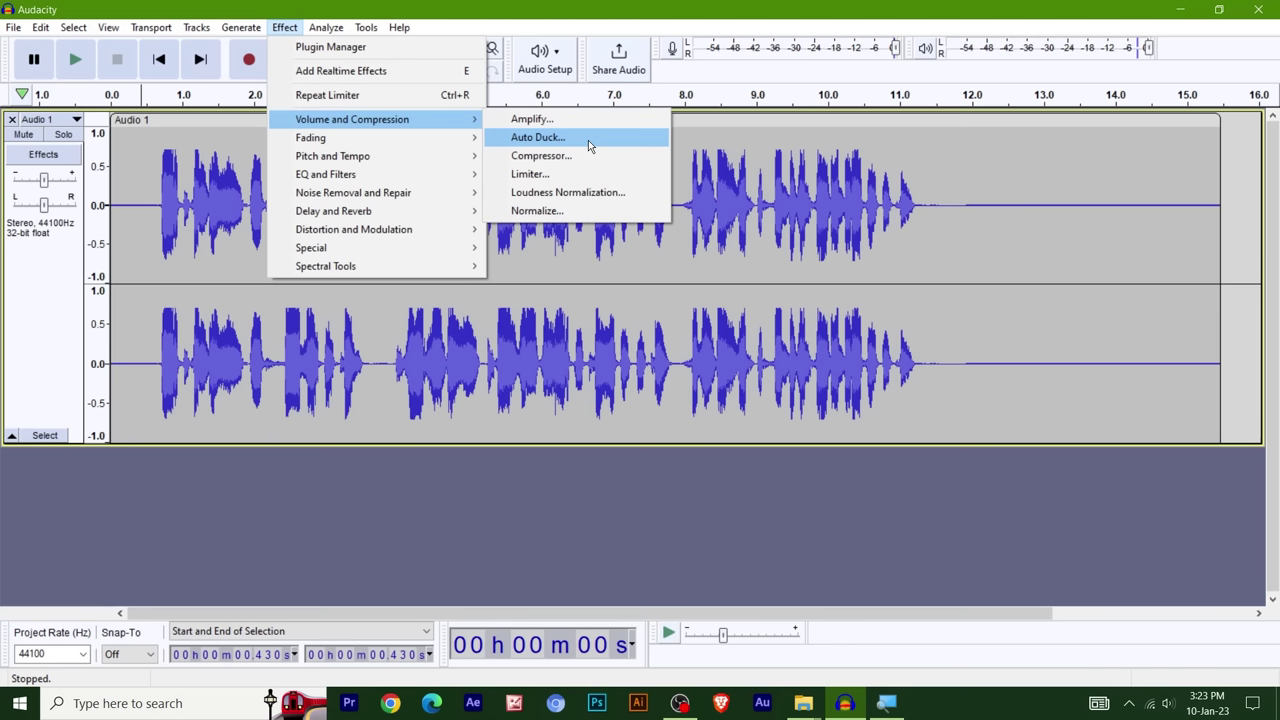
{"action": "key", "text": "Escape"}
{"action": "left_click_drag", "start_coordinate": [116, 245], "coordinate": [995, 251]}
{"action": "left_click", "coordinate": [975, 472]}
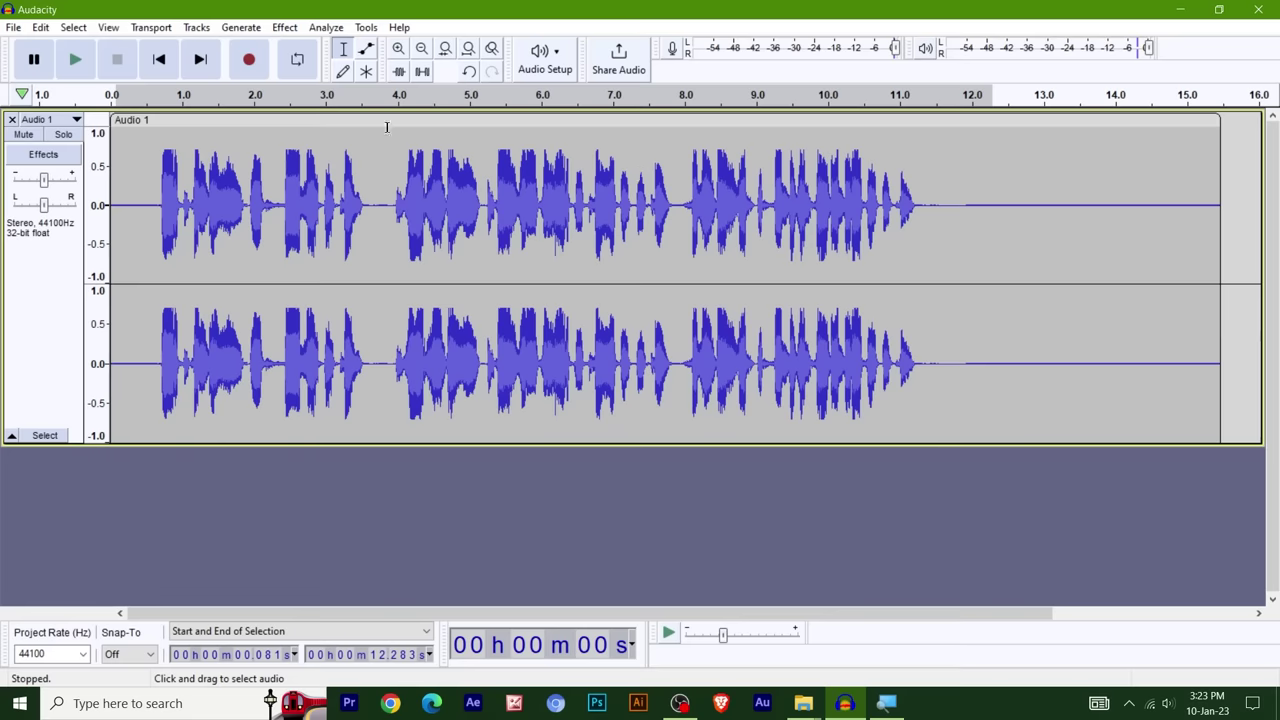
{"action": "left_click", "coordinate": [284, 27]}
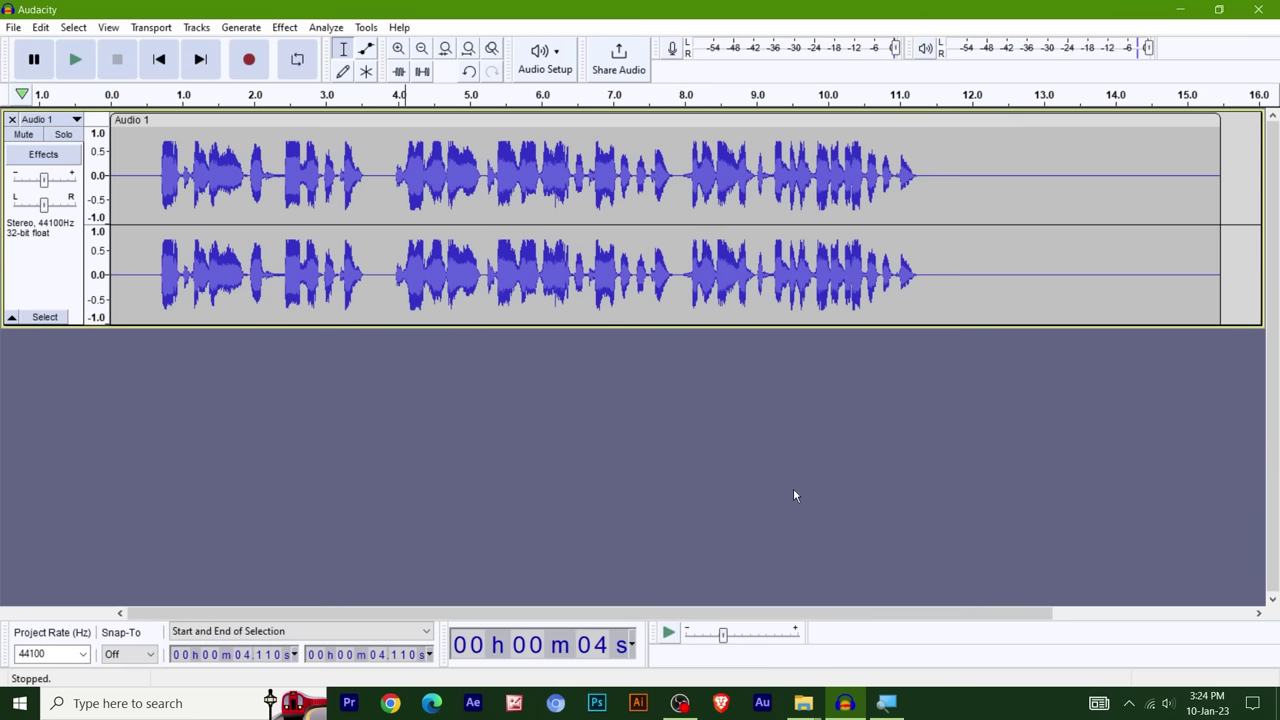
- Import a-small-miracle-132333 from the Music and Video folder in File Explorer as a second track, and reduce that track's height
{"action": "mouse_move", "coordinate": [810, 695]}
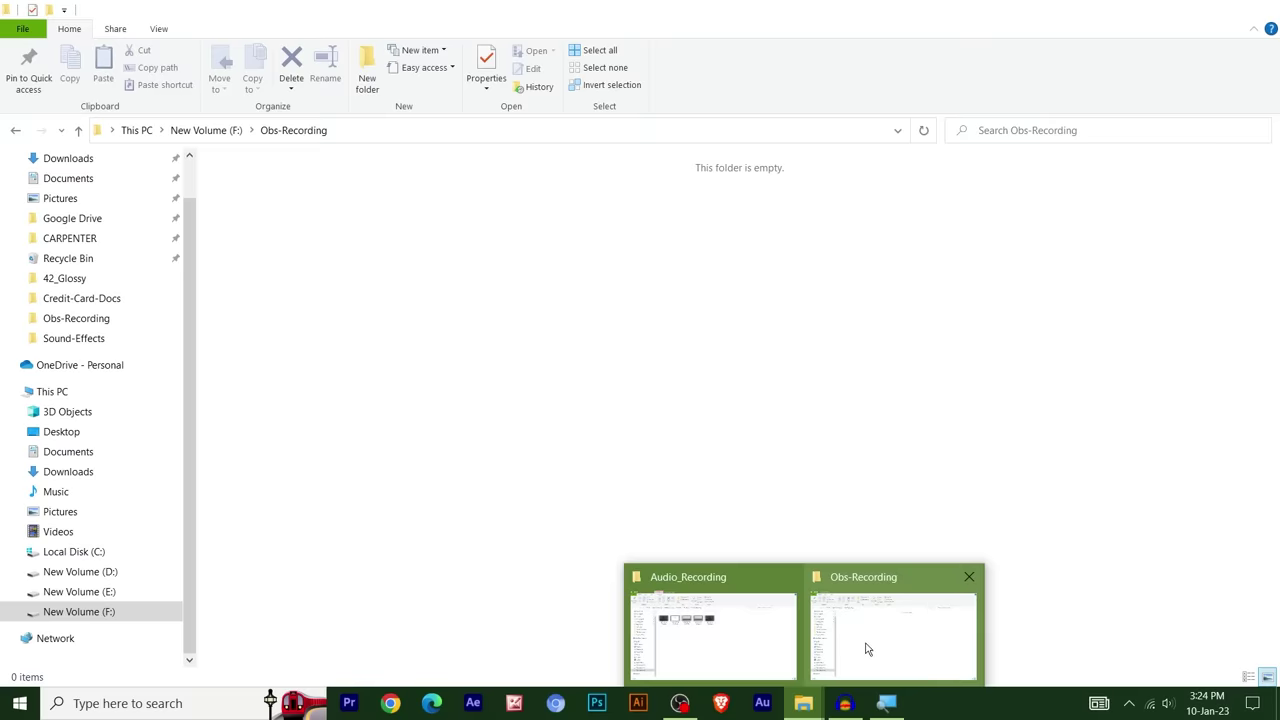
{"action": "mouse_move", "coordinate": [770, 630]}
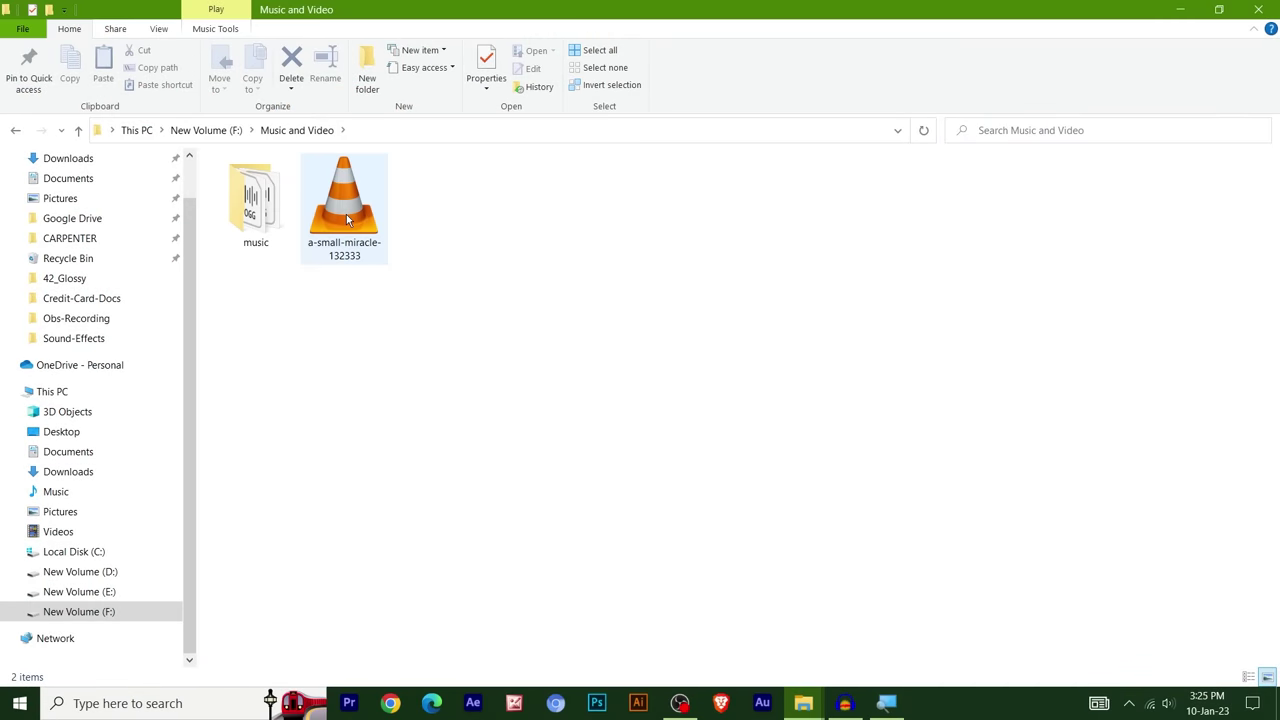
{"action": "left_click_drag", "start_coordinate": [346, 214], "coordinate": [405, 475]}
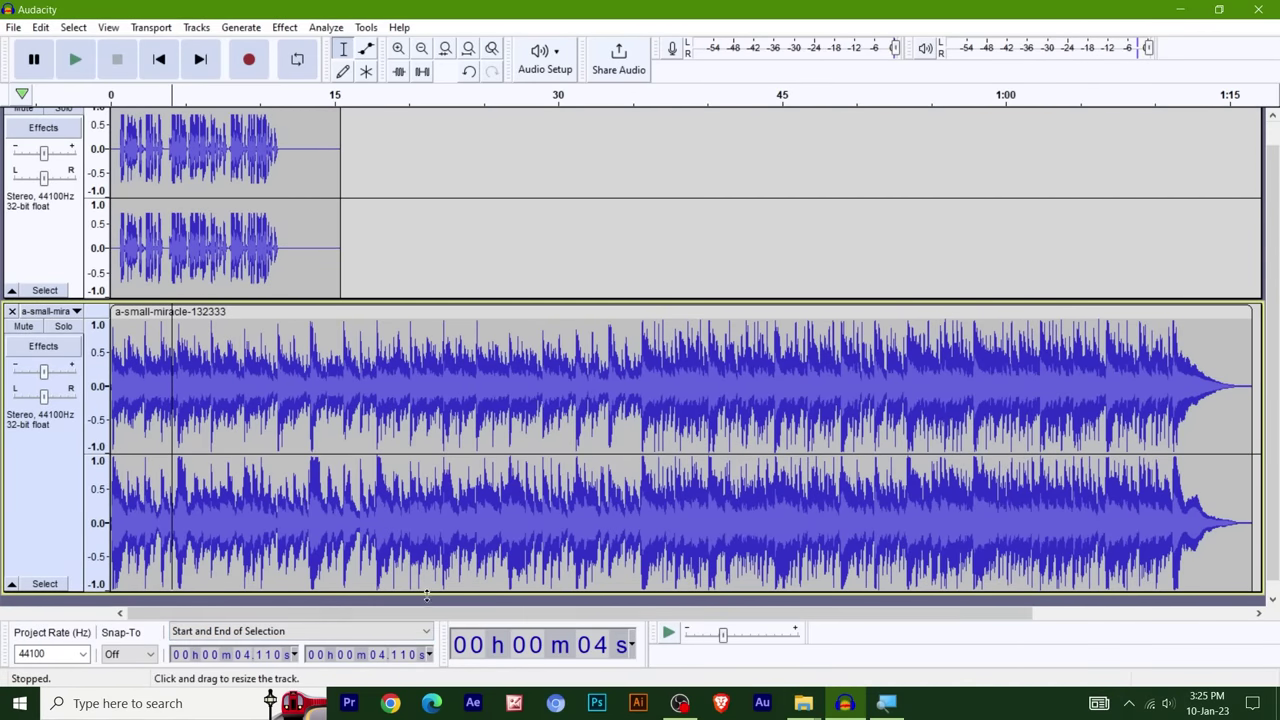
{"action": "left_click_drag", "start_coordinate": [428, 592], "coordinate": [456, 468]}
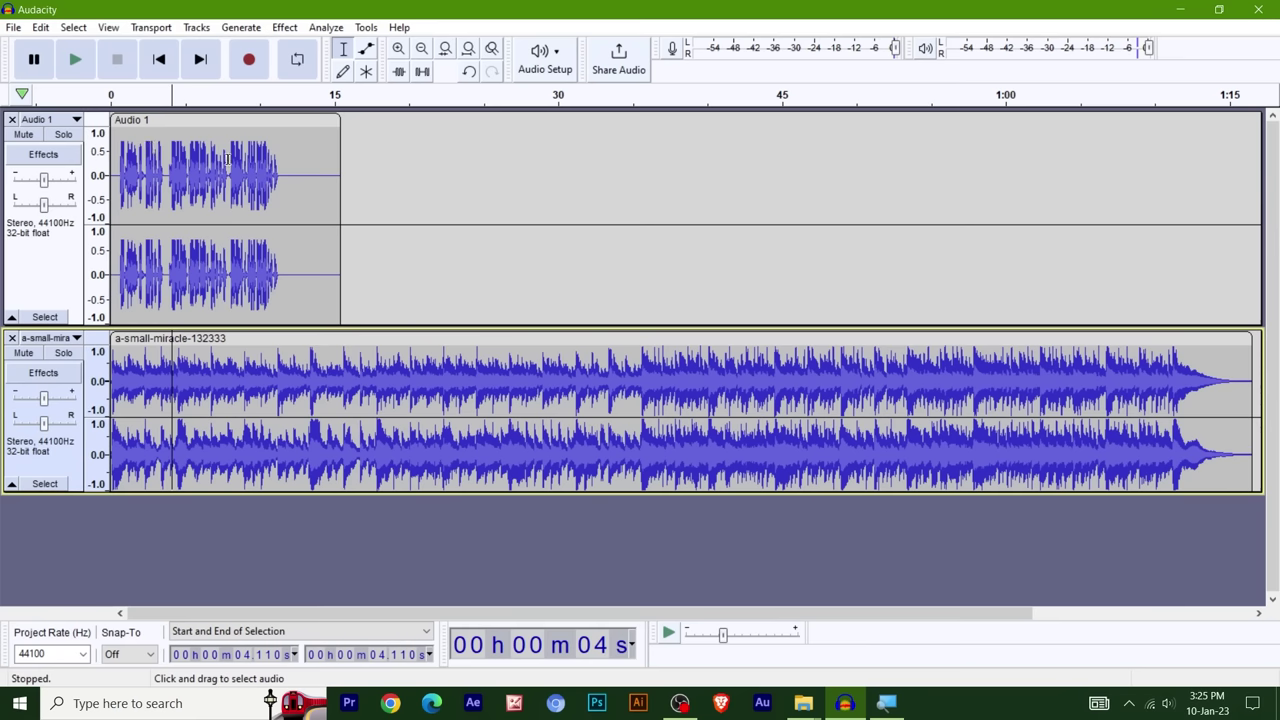
- Select the spoken part of the voice track, from about 0.4 to 11.9 s, and enlarge the timeline around it
{"action": "left_click_drag", "start_coordinate": [116, 168], "coordinate": [286, 165]}
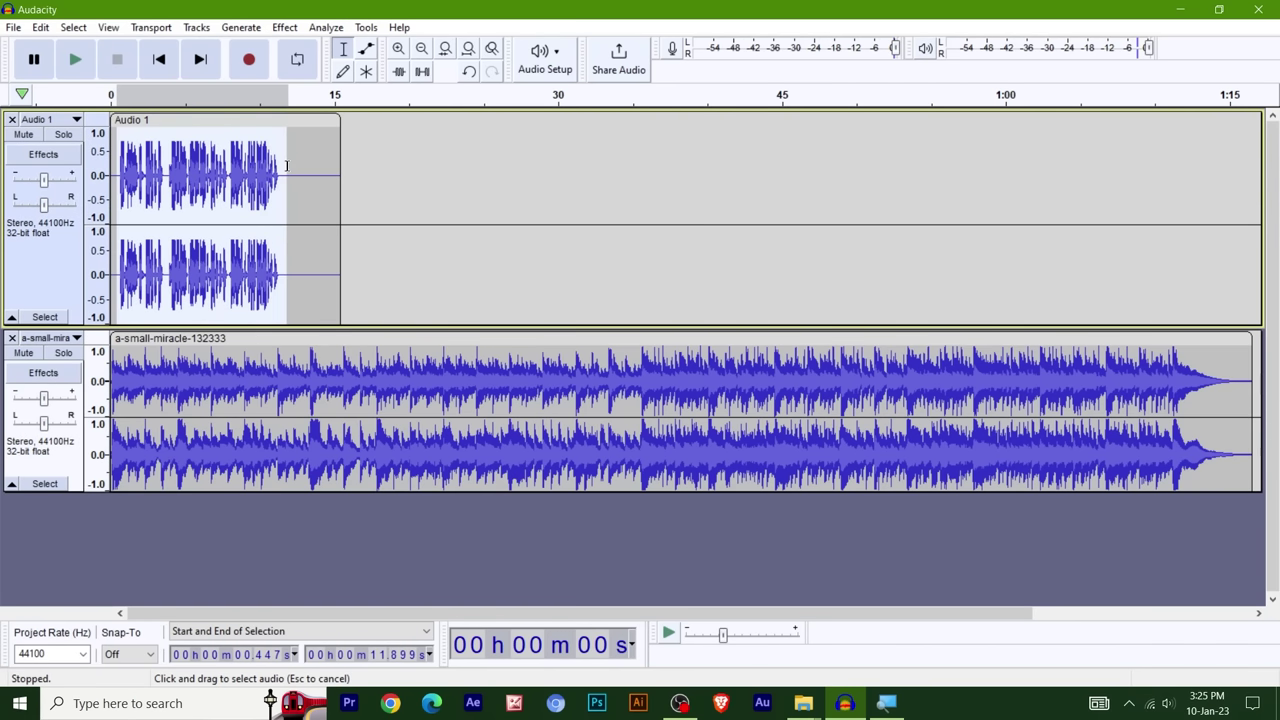
{"action": "left_click", "coordinate": [399, 49]}
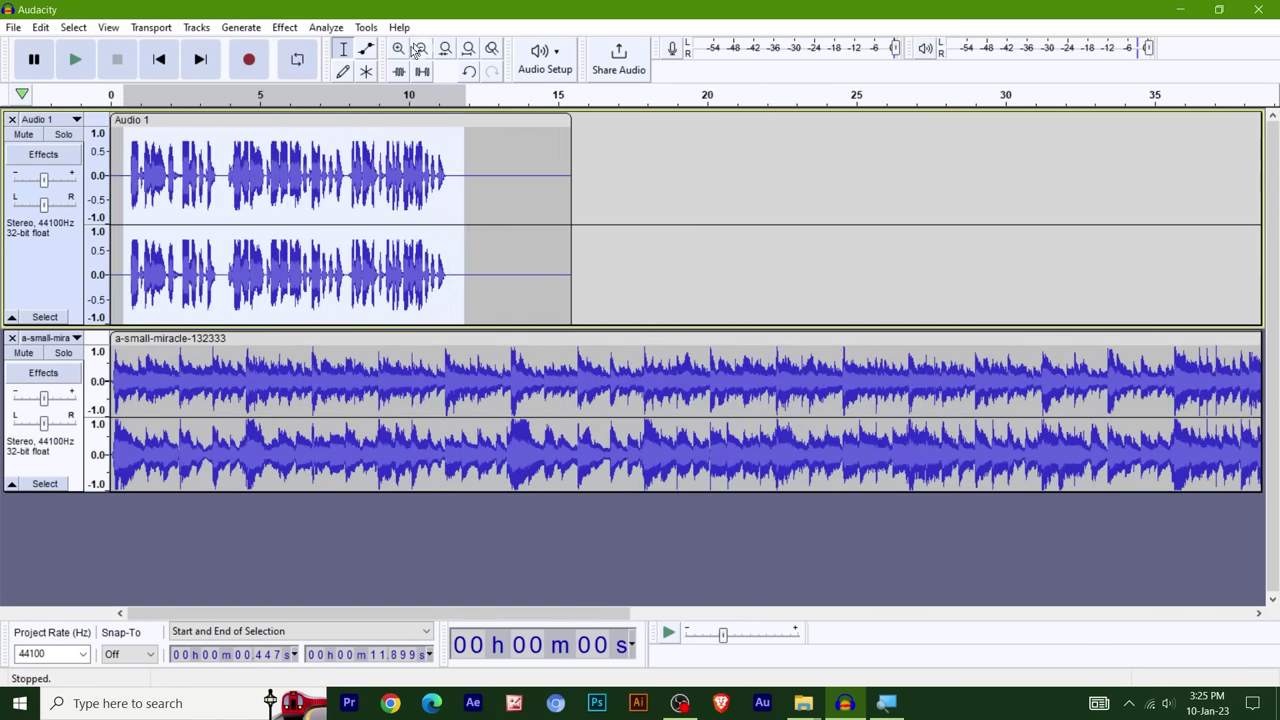
{"action": "left_click", "coordinate": [406, 50]}
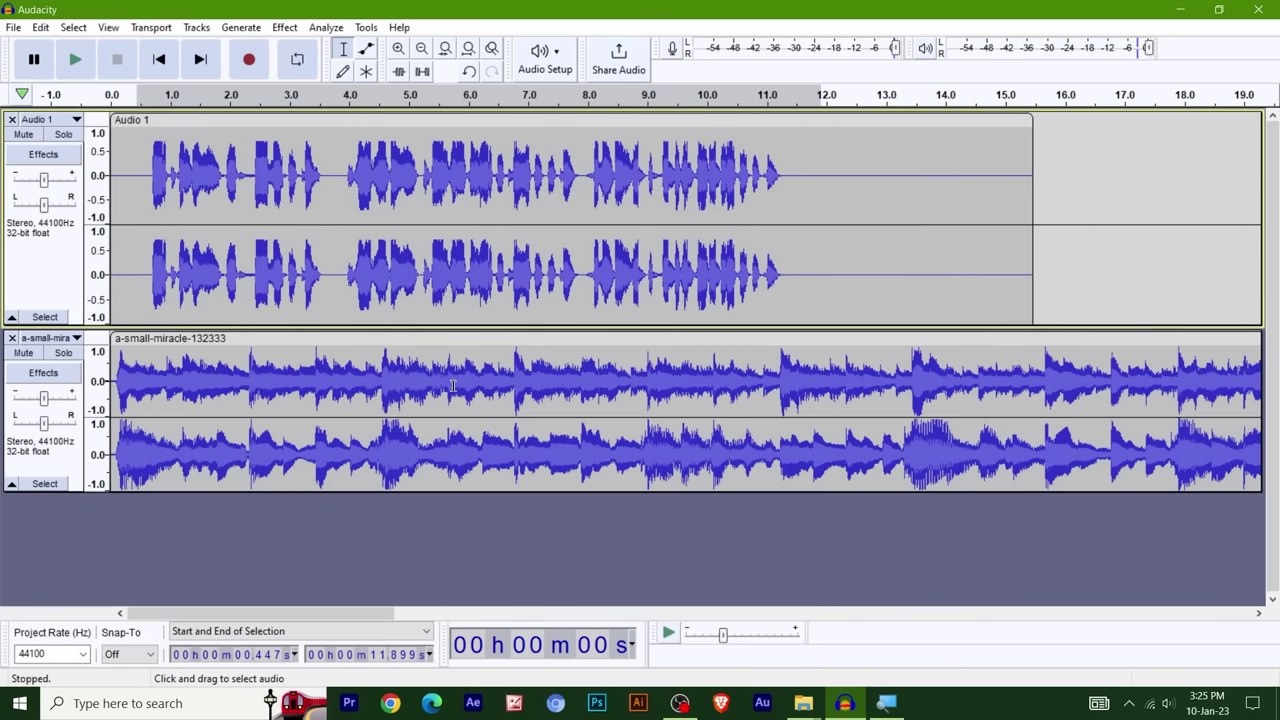
- Activate the Multi-Tool and place a volume envelope point at about 5.4 s on the music track
{"action": "left_click", "coordinate": [367, 73]}
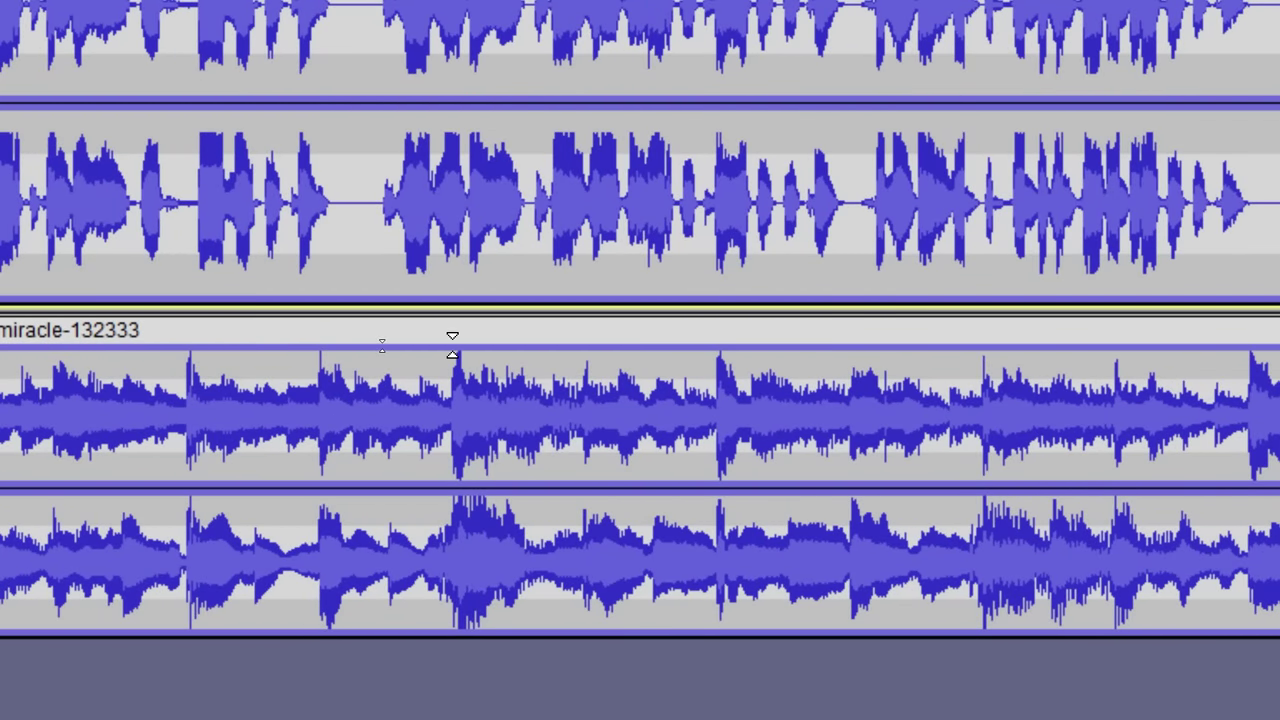
{"action": "left_click_drag", "start_coordinate": [452, 345], "coordinate": [513, 330]}
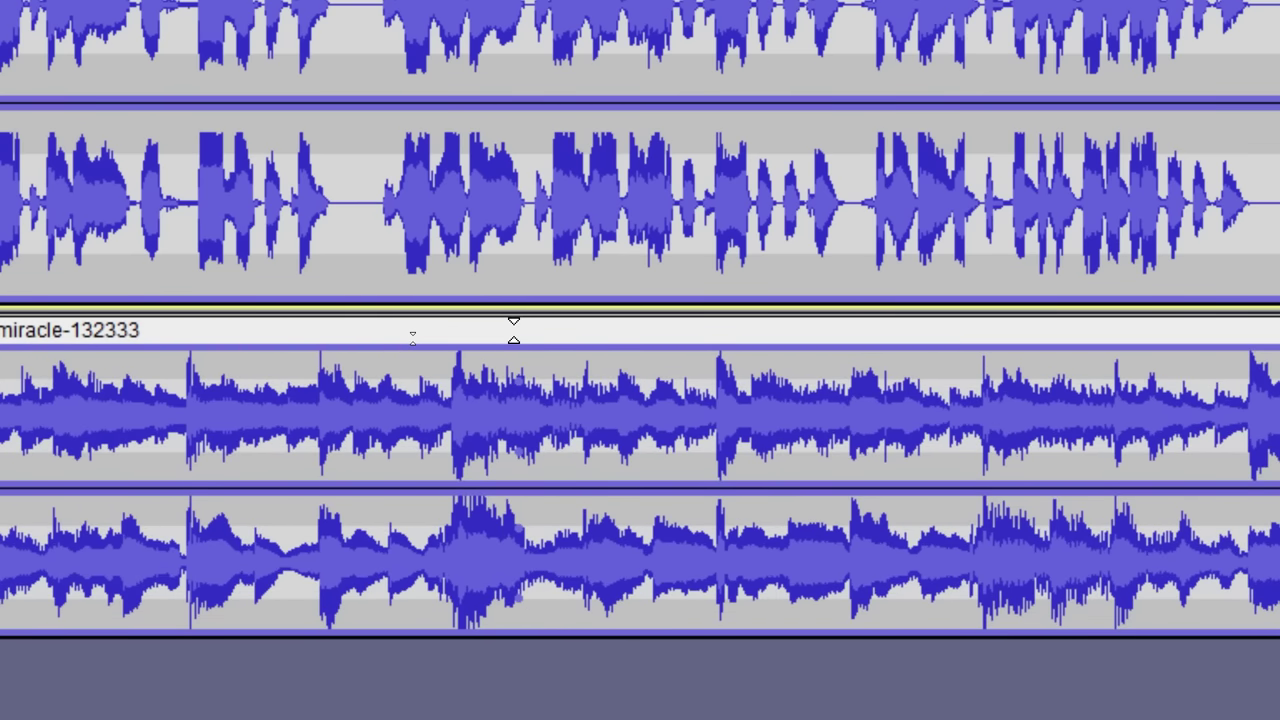
{"action": "left_click_drag", "start_coordinate": [513, 330], "coordinate": [547, 343]}
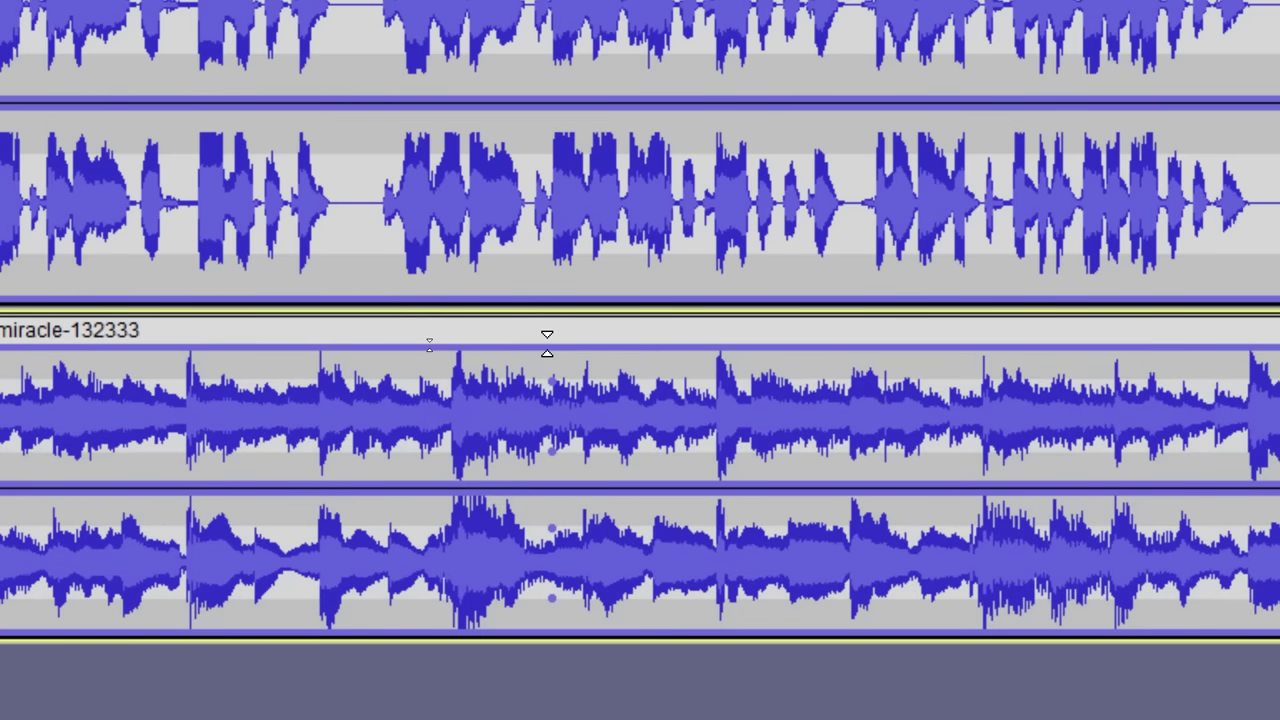
{"action": "key", "text": "F1"}
{"action": "left_click", "coordinate": [553, 432]}
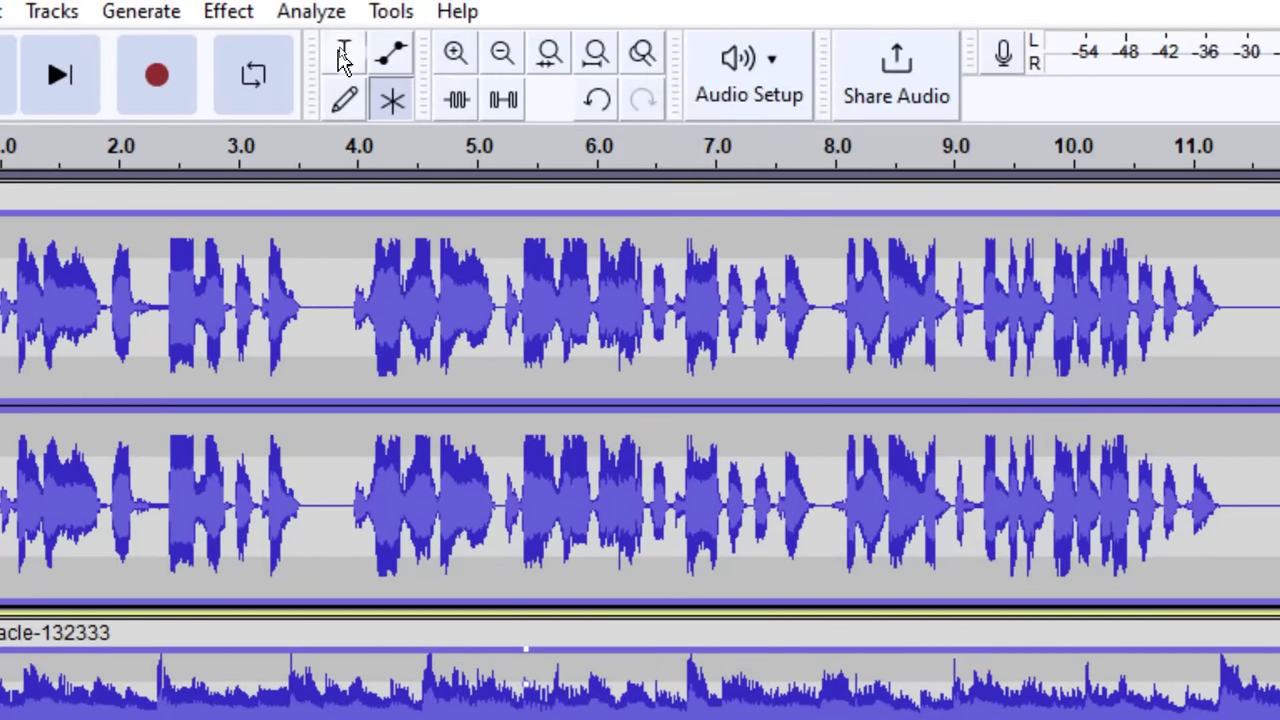
- Use the Selection Tool to select the voice track from about 3.7 to 9 s, and clear that selection
{"action": "left_click", "coordinate": [345, 56]}
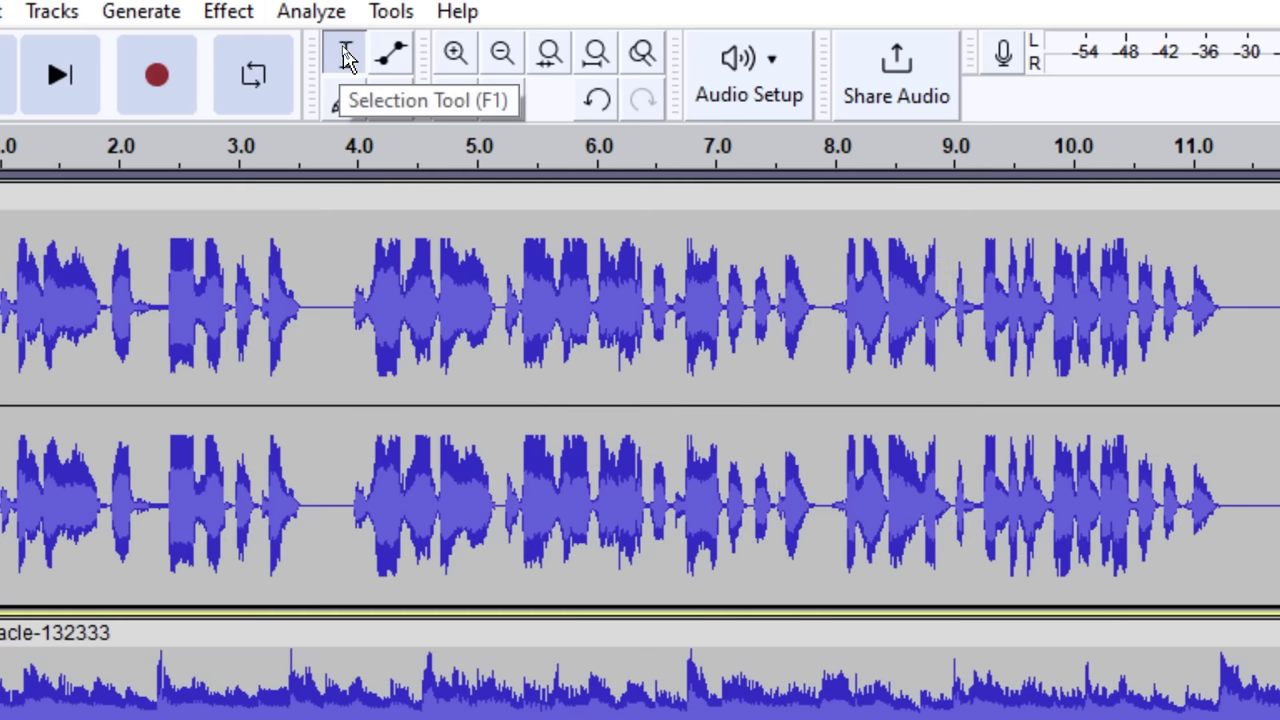
{"action": "left_click_drag", "start_coordinate": [318, 314], "coordinate": [955, 350]}
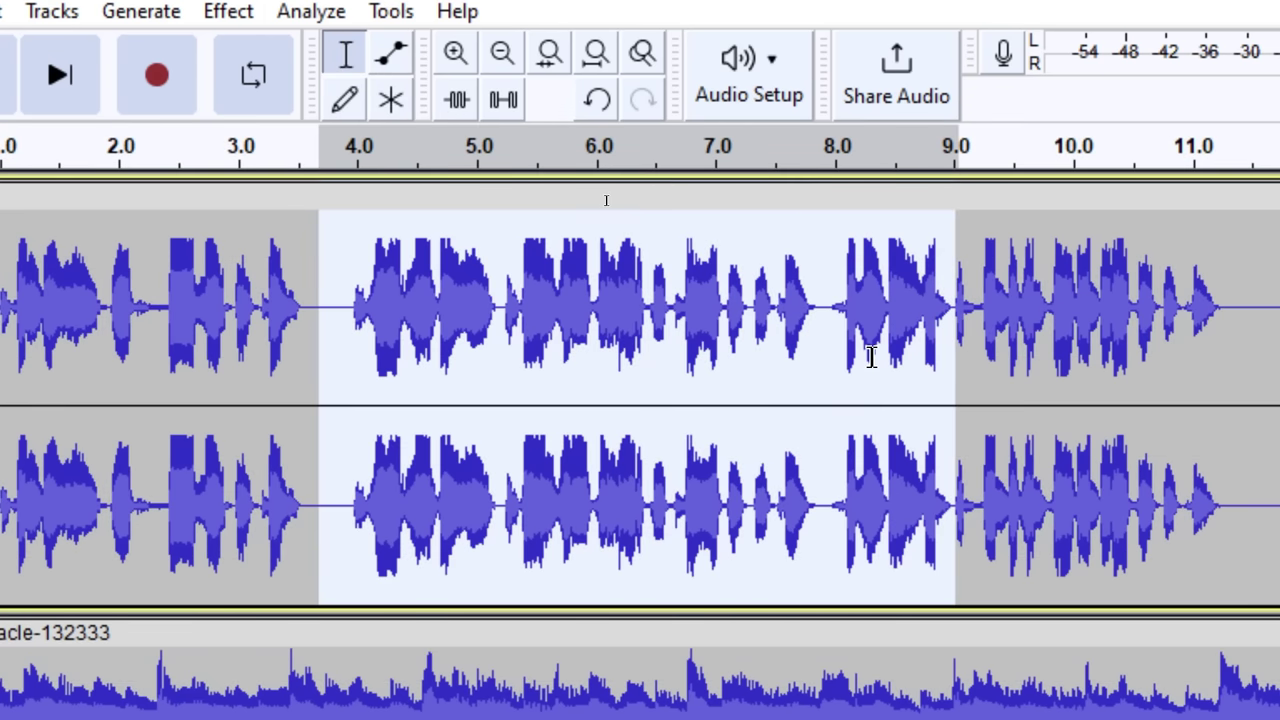
{"action": "left_click", "coordinate": [871, 357]}
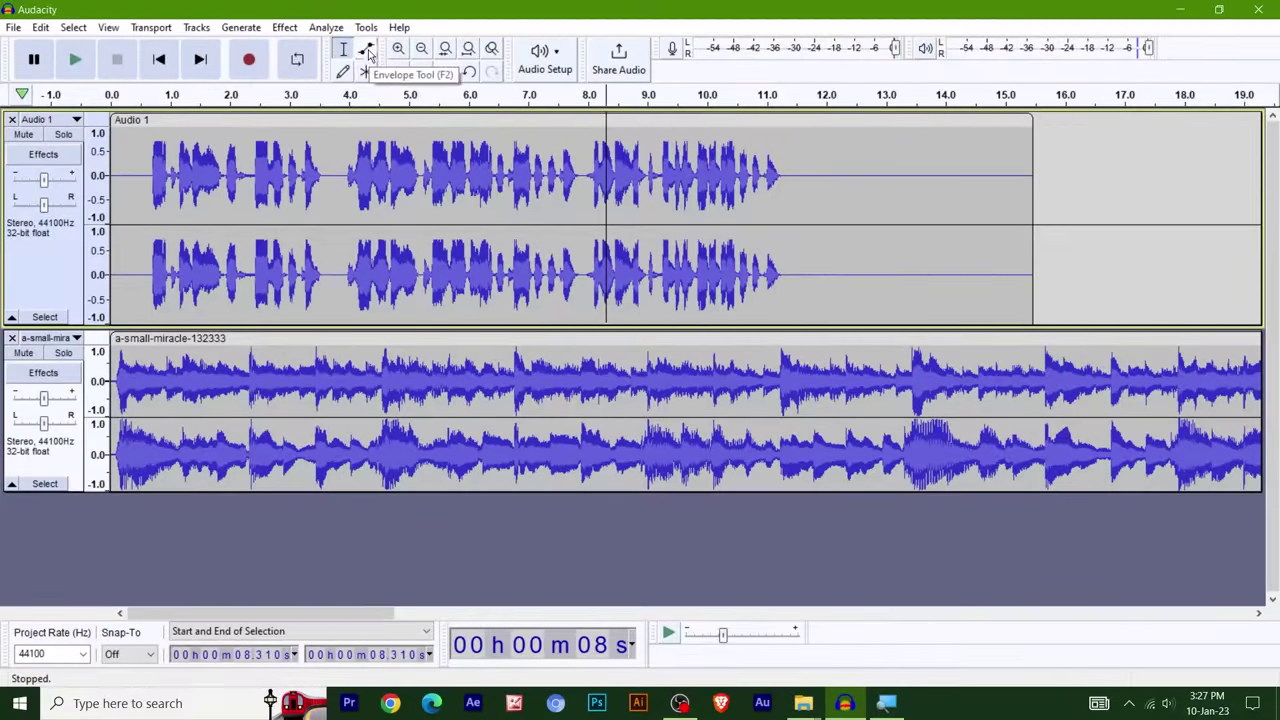
- Return to the Multi-Tool and place a volume envelope point at about 6.2 s on the music track
{"action": "left_click", "coordinate": [366, 72]}
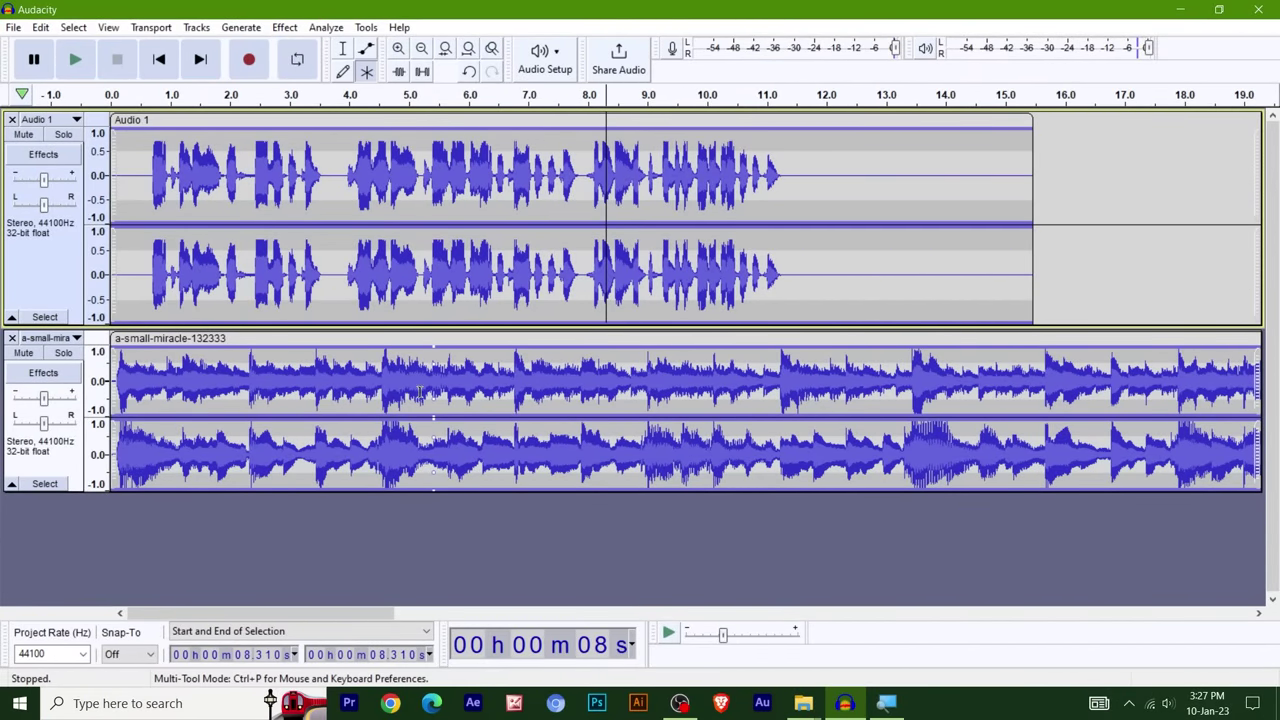
{"action": "left_click", "coordinate": [461, 347]}
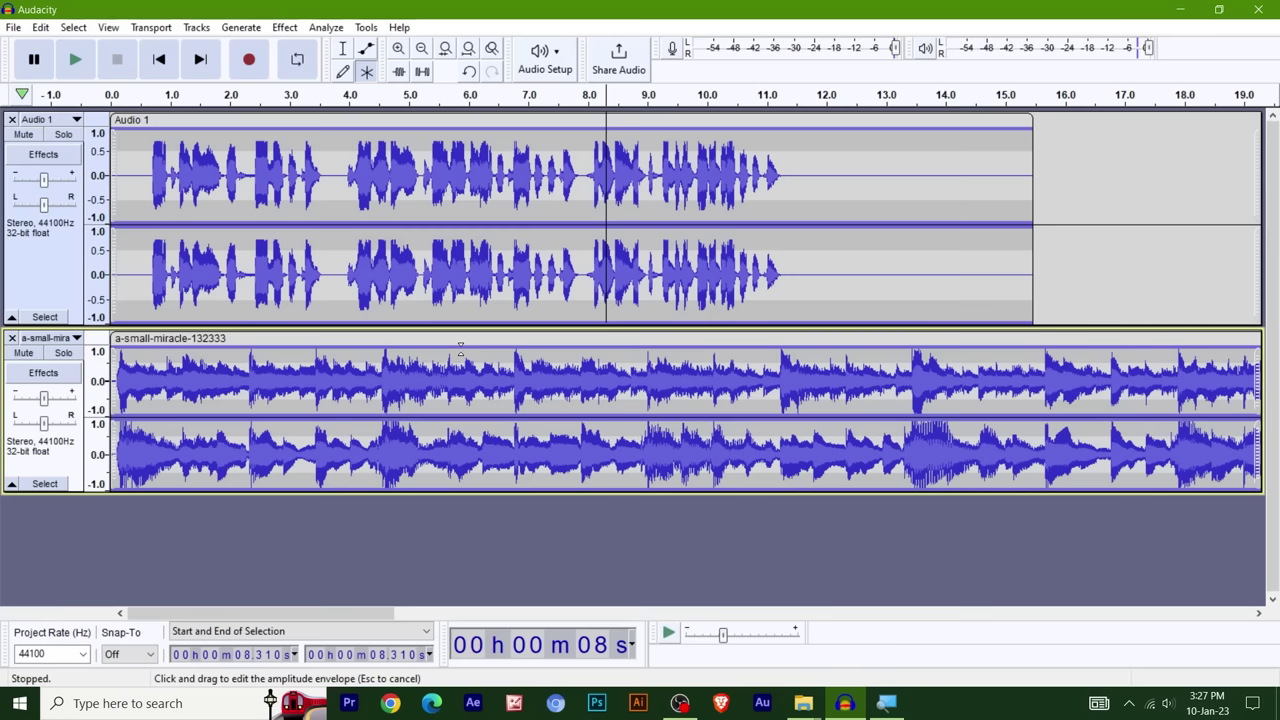
{"action": "mouse_move", "coordinate": [461, 347]}
{"action": "left_mouse_down"}
{"action": "mouse_move", "coordinate": [469, 362]}
{"action": "mouse_move", "coordinate": [479, 340]}
{"action": "left_mouse_up"}
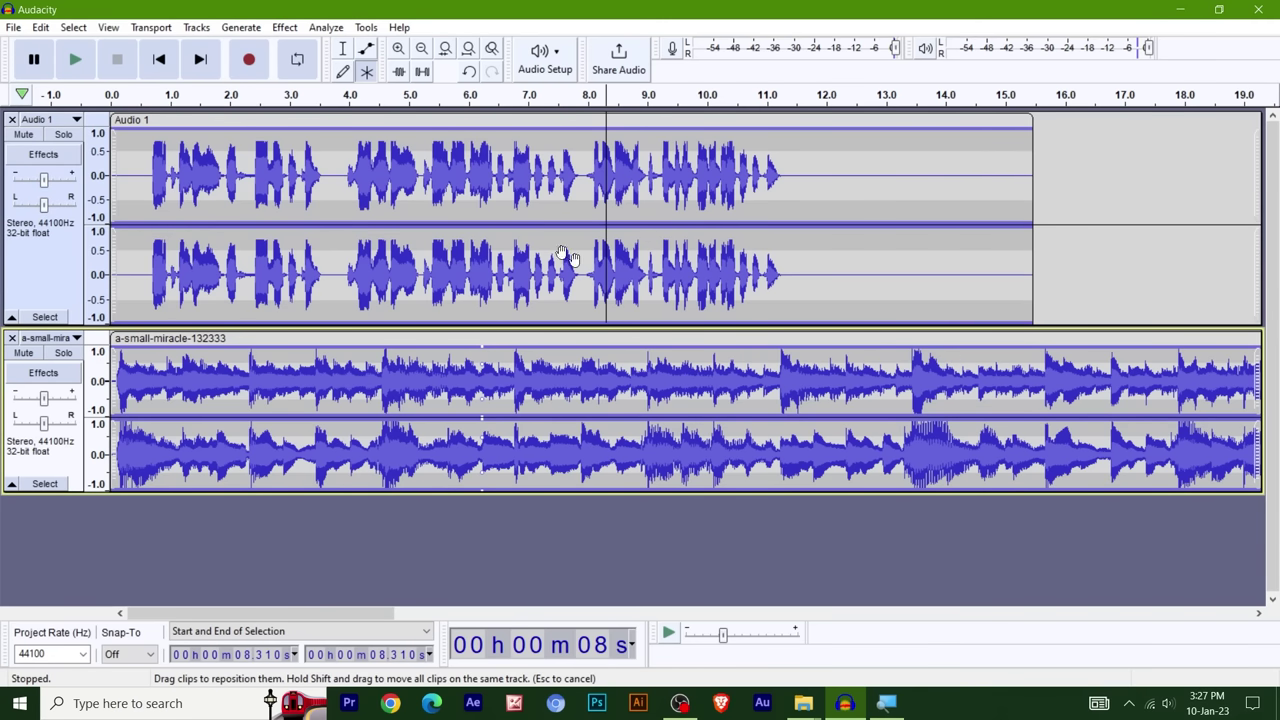
- With the Envelope Tool, add points near 11.1 and 15.3 s on the music track and pull the volume down sharply at about 12.8 s
{"action": "left_click", "coordinate": [372, 52]}
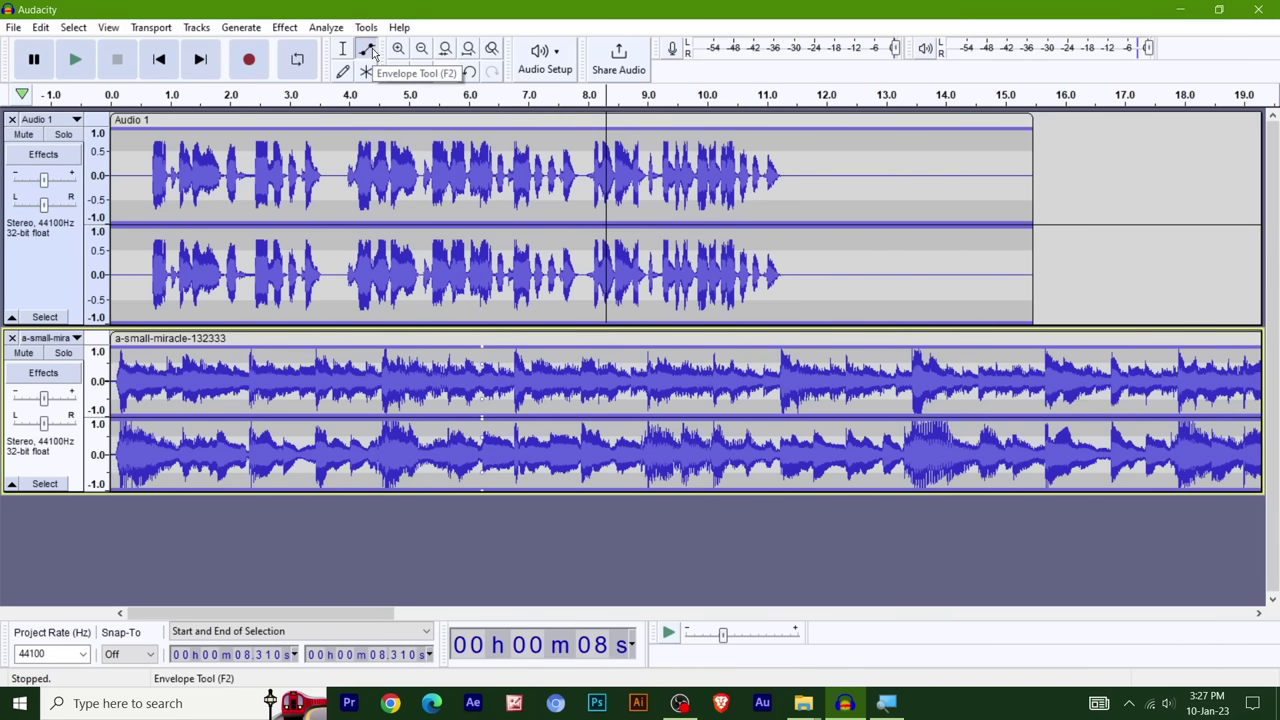
{"action": "left_click", "coordinate": [771, 349]}
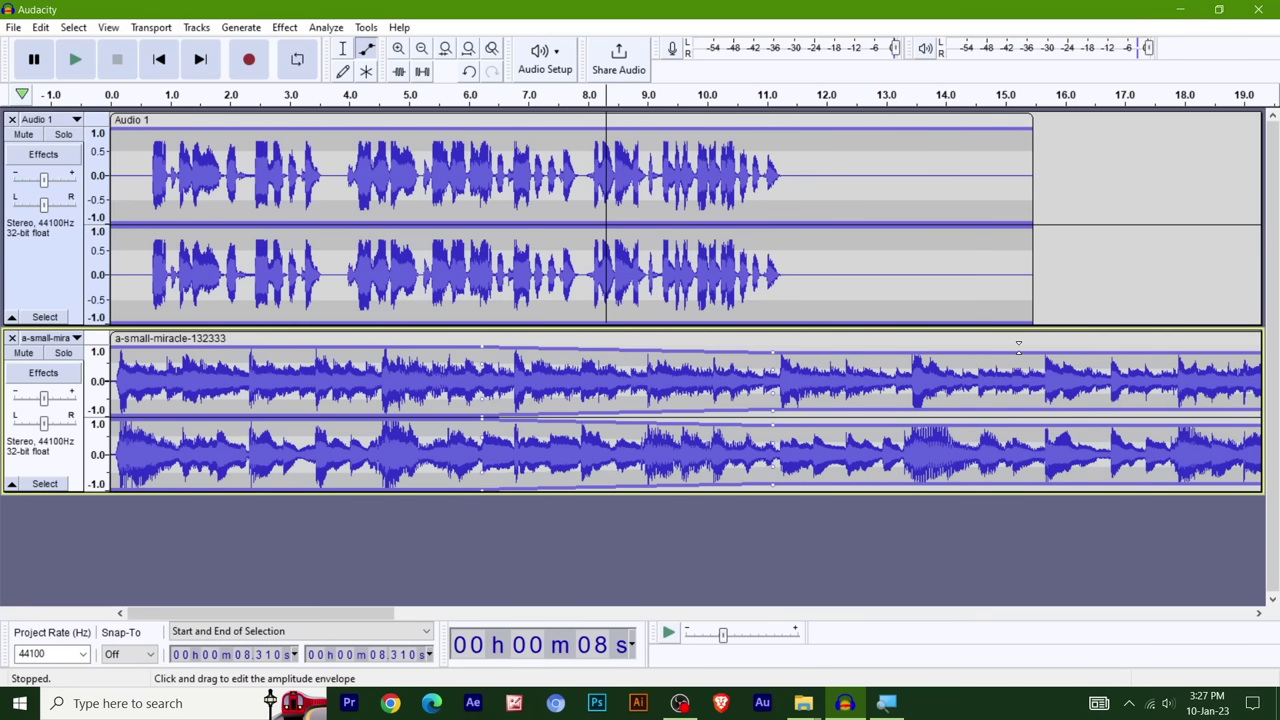
{"action": "left_click", "coordinate": [1018, 346]}
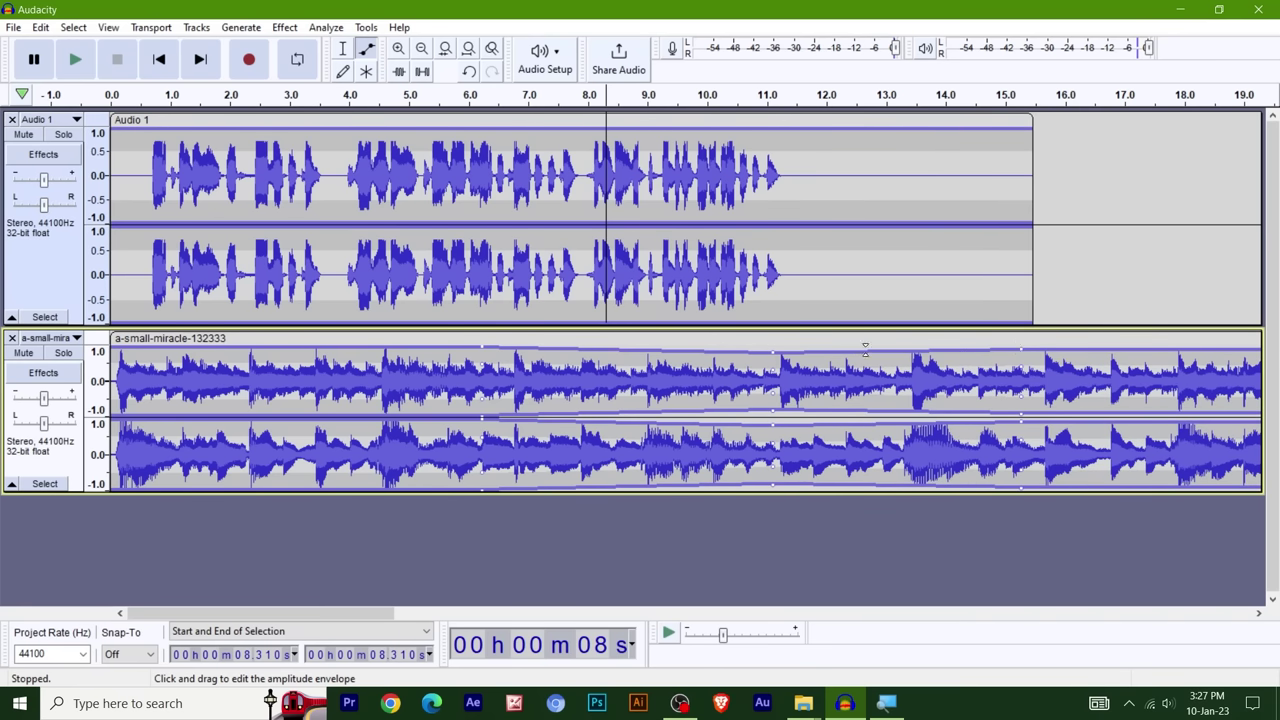
{"action": "left_click_drag", "start_coordinate": [866, 347], "coordinate": [881, 471]}
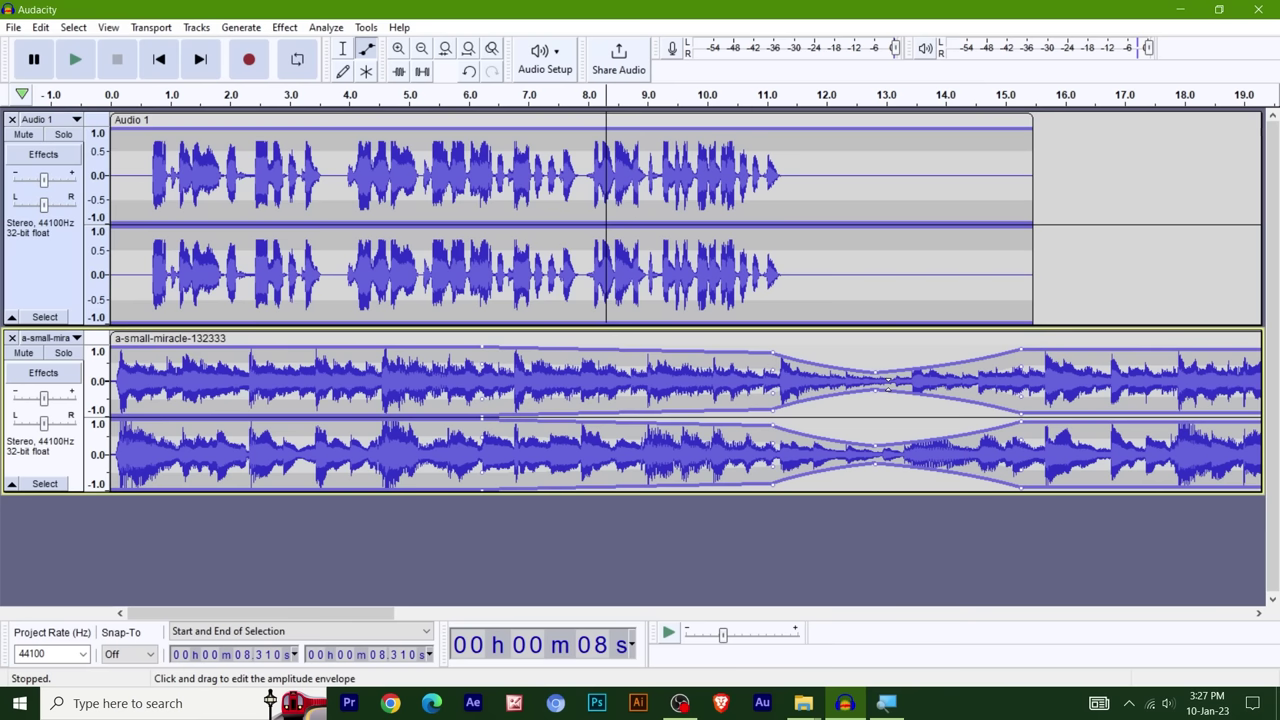
- Undo the last three envelope edits on the music track
{"action": "key", "text": "ctrl+z"}
{"action": "key", "text": "ctrl+z"}
{"action": "key", "text": "ctrl+z"}
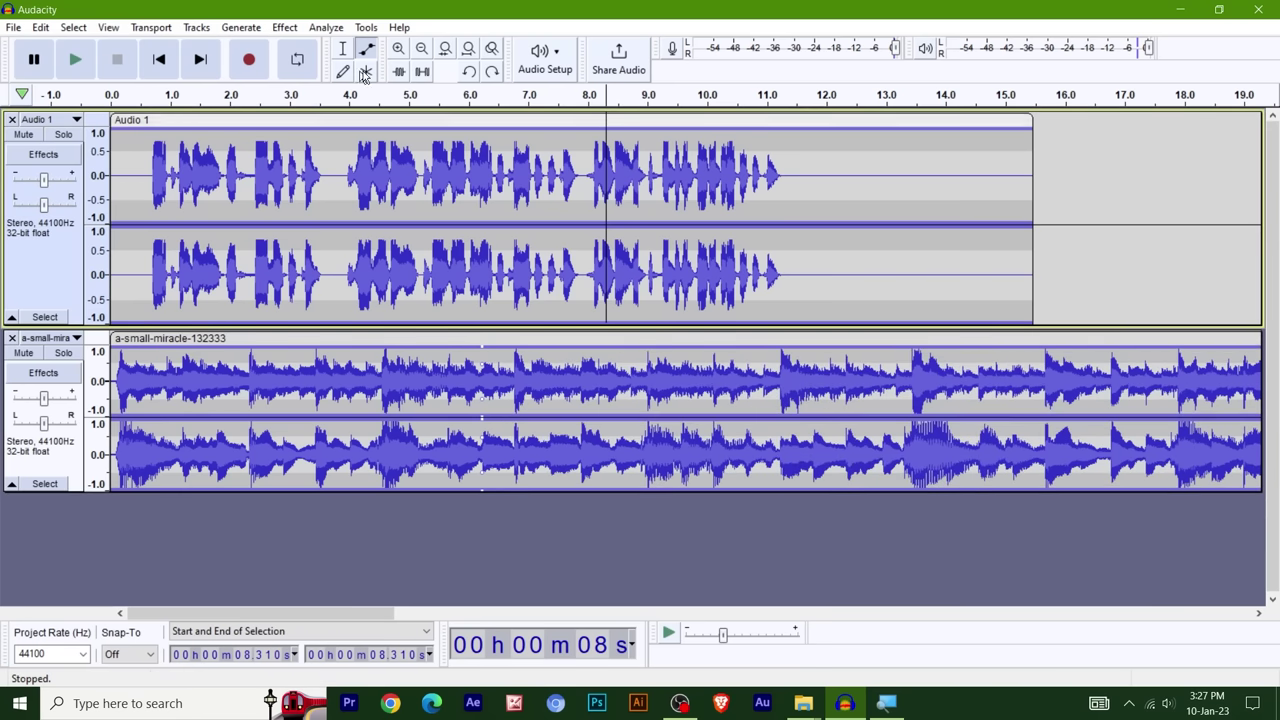
- Play the voice and music tracks together from about 0.4 s using the Selection Tool, and stop at about 8 s
{"action": "left_click", "coordinate": [340, 50]}
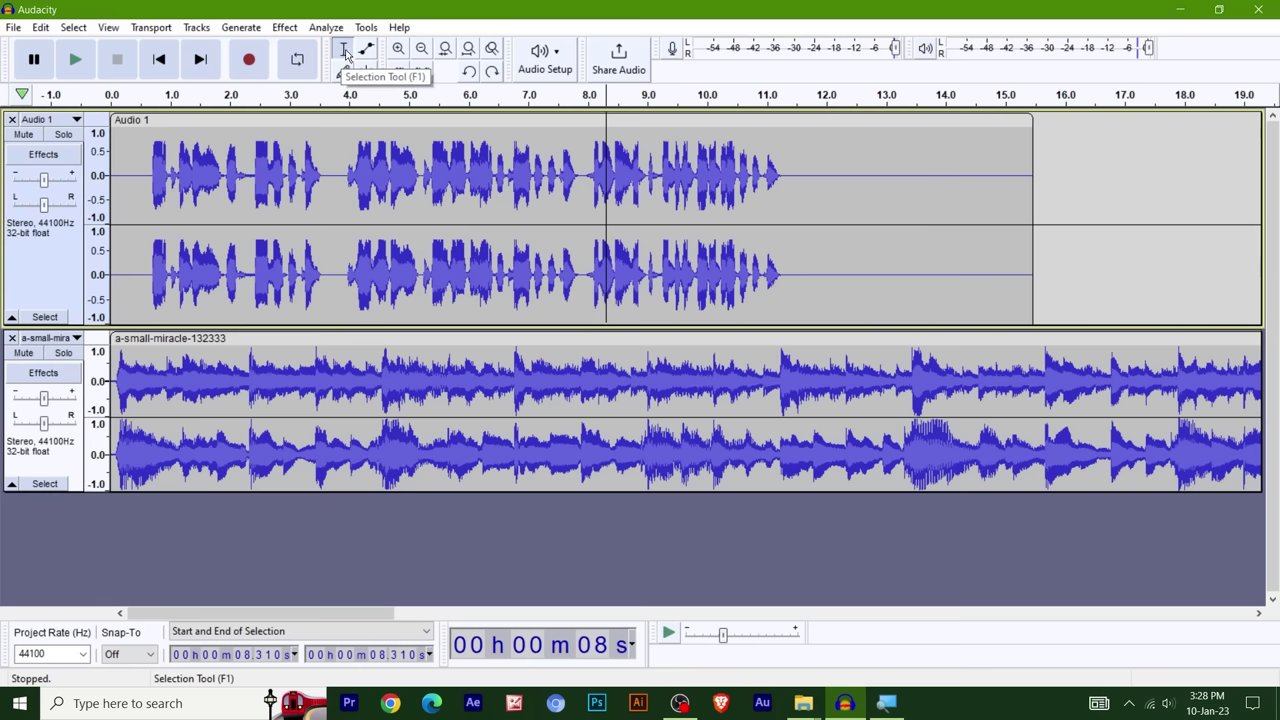
{"action": "left_click", "coordinate": [136, 206]}
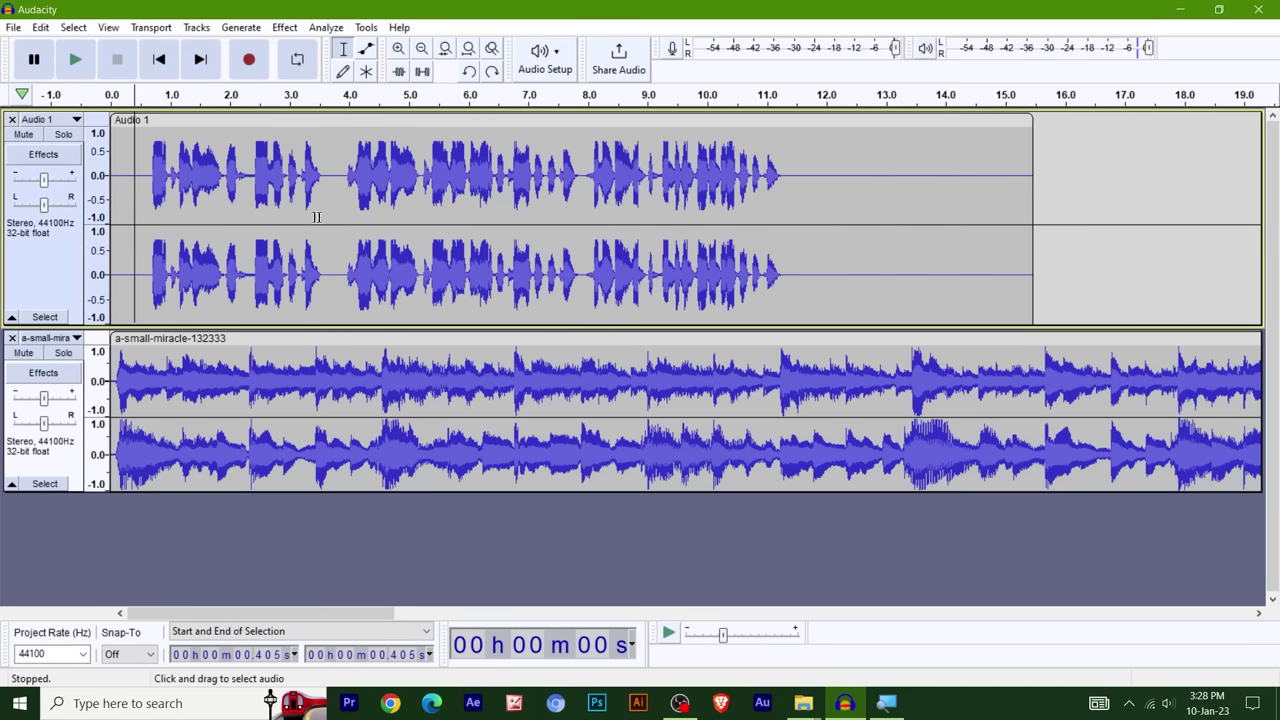
{"action": "key", "text": "space"}
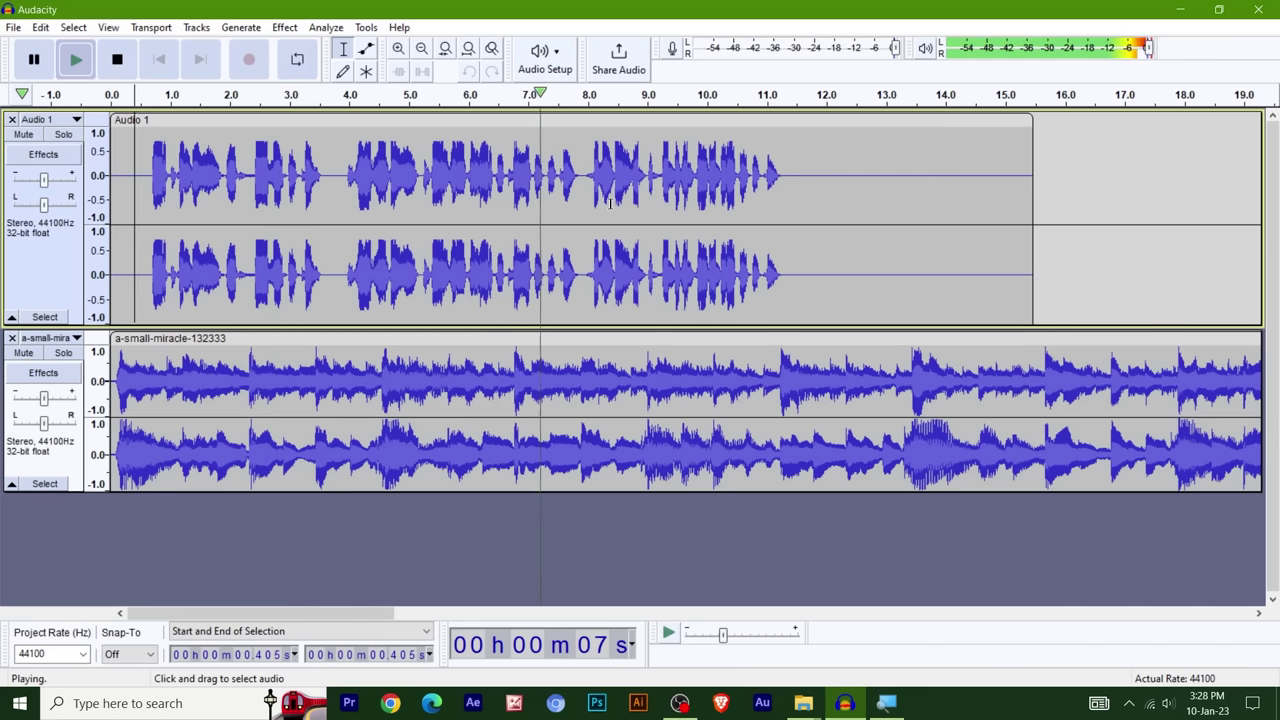
{"action": "left_click", "coordinate": [610, 204]}
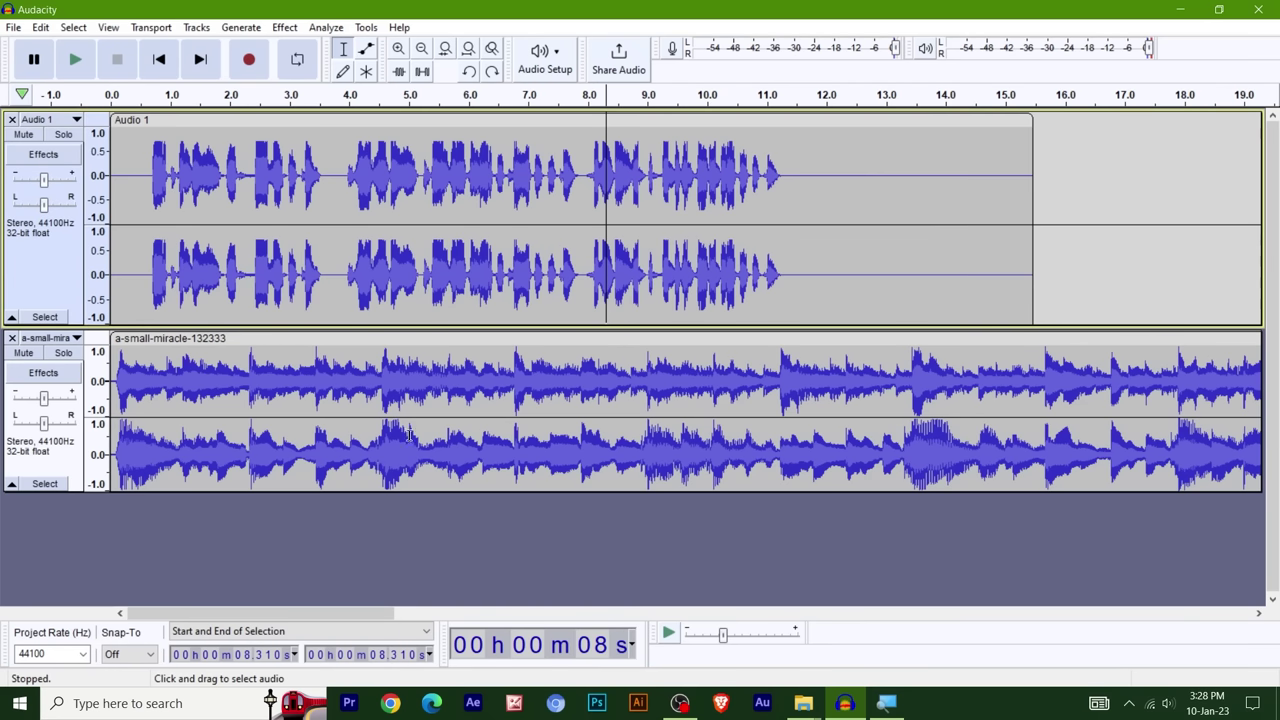
- Lower the whole music track's volume envelope close to zero with the Multi-Tool, and play the mix from about 0.3 s
{"action": "key", "text": "F6"}
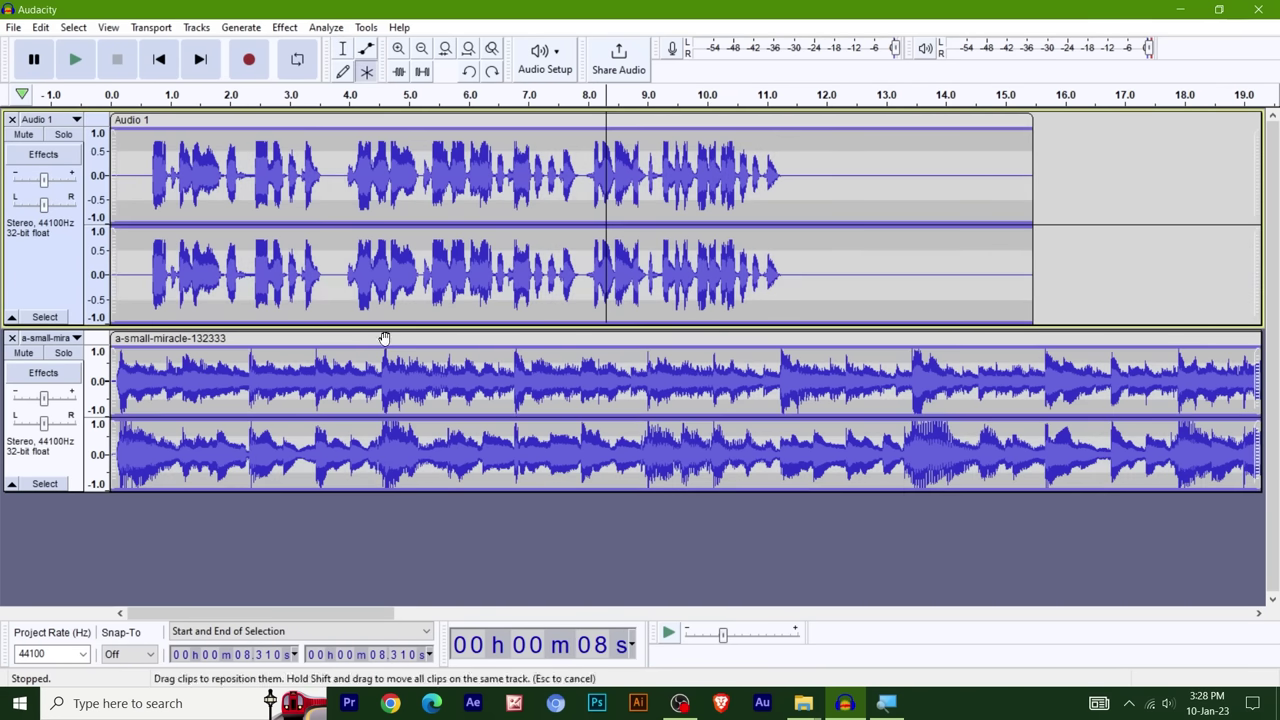
{"action": "left_click_drag", "start_coordinate": [398, 346], "coordinate": [406, 366]}
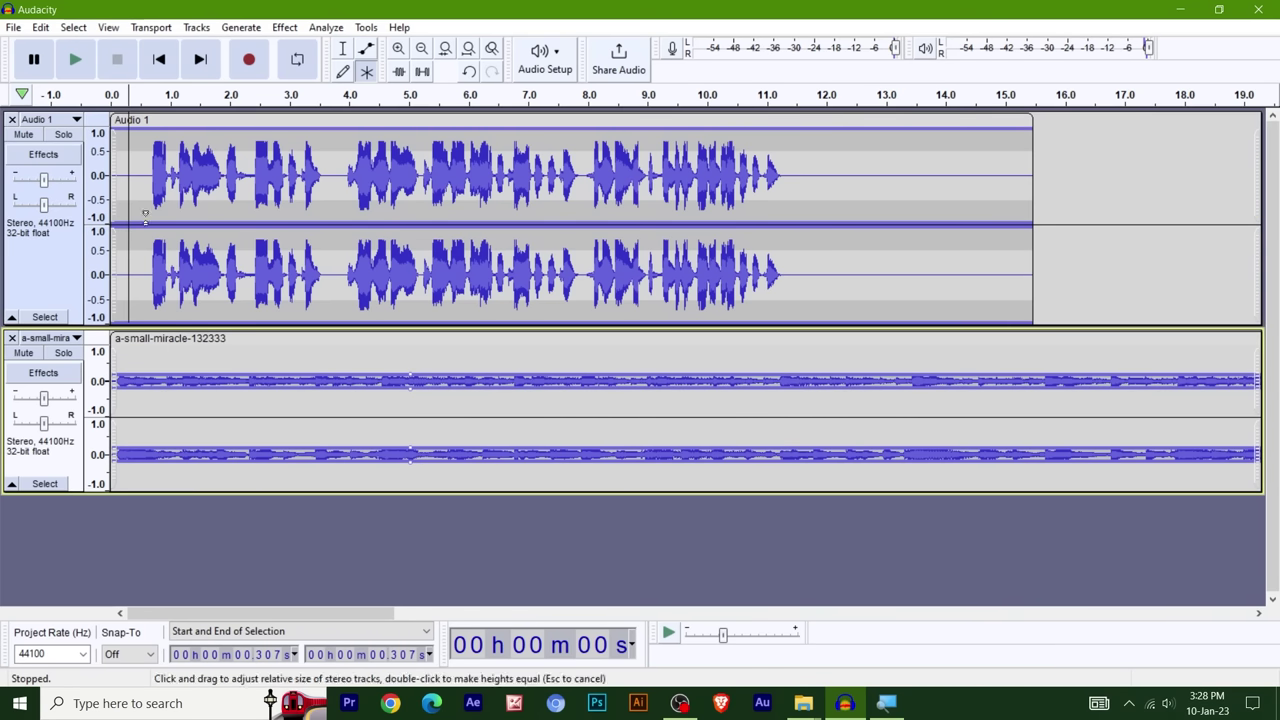
{"action": "key", "text": "space"}
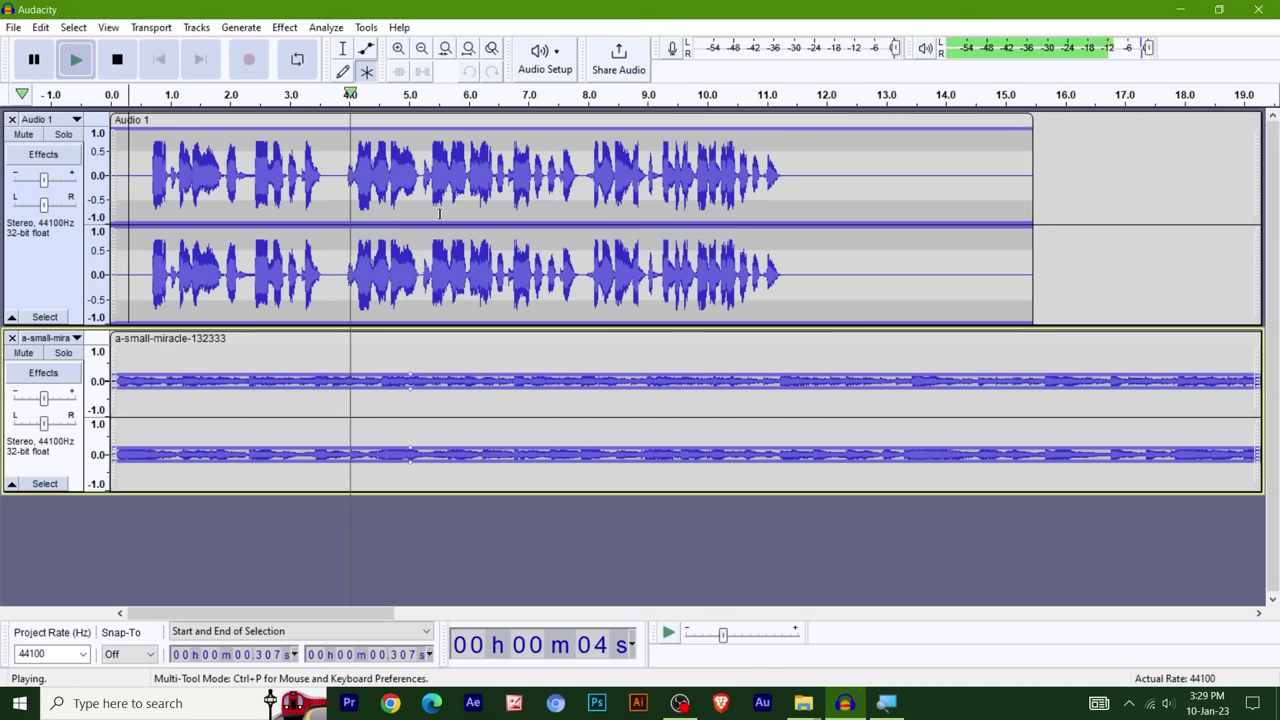
{"action": "key", "text": "space"}
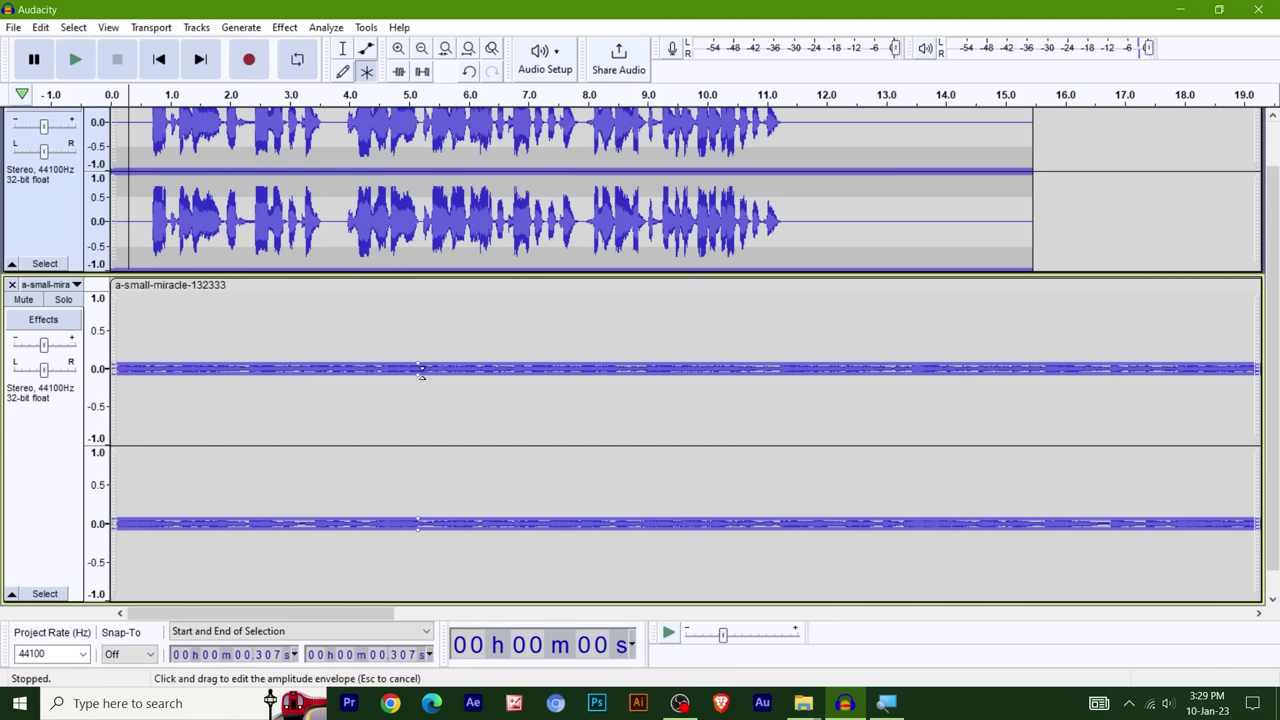
{"action": "scroll", "coordinate": [419, 367], "scroll_direction": "up", "scroll_amount": 2}
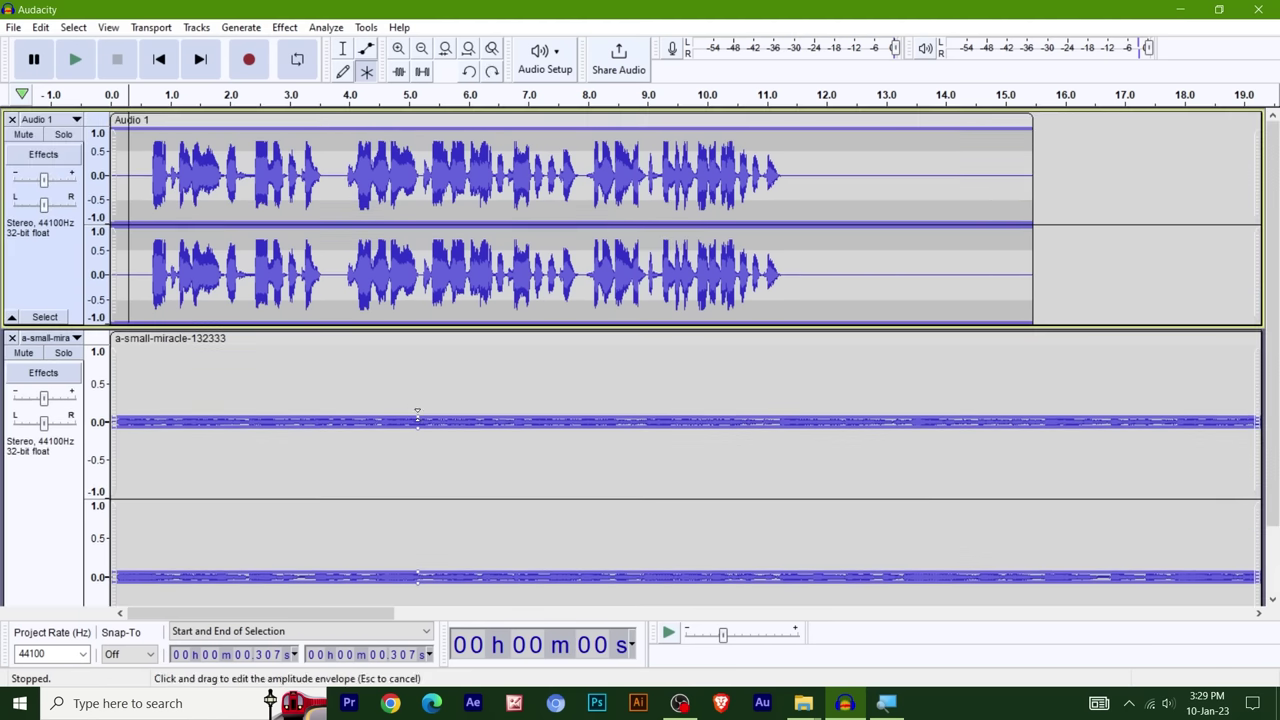
- Restore the music track's volume envelope to full level and highlight the short pause from about 3.69 to 3.90 s on the voice track
{"action": "left_click_drag", "start_coordinate": [419, 408], "coordinate": [435, 286]}
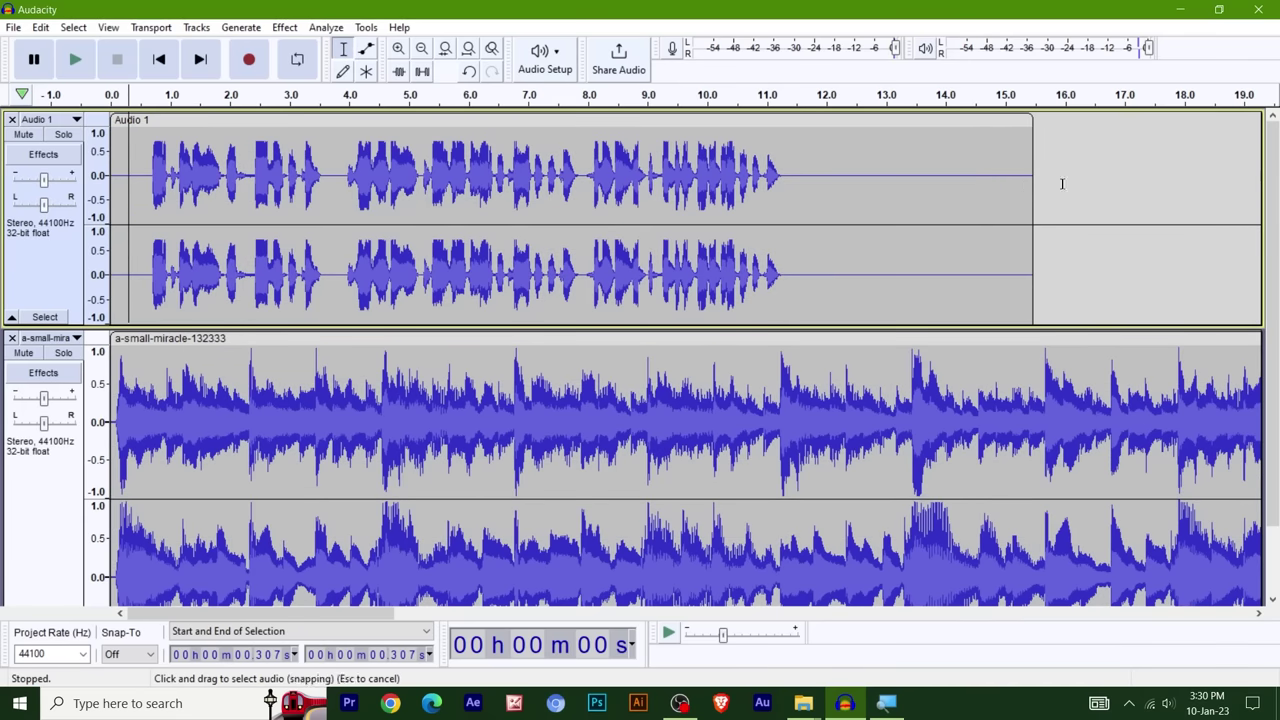
{"action": "left_click", "coordinate": [1123, 190]}
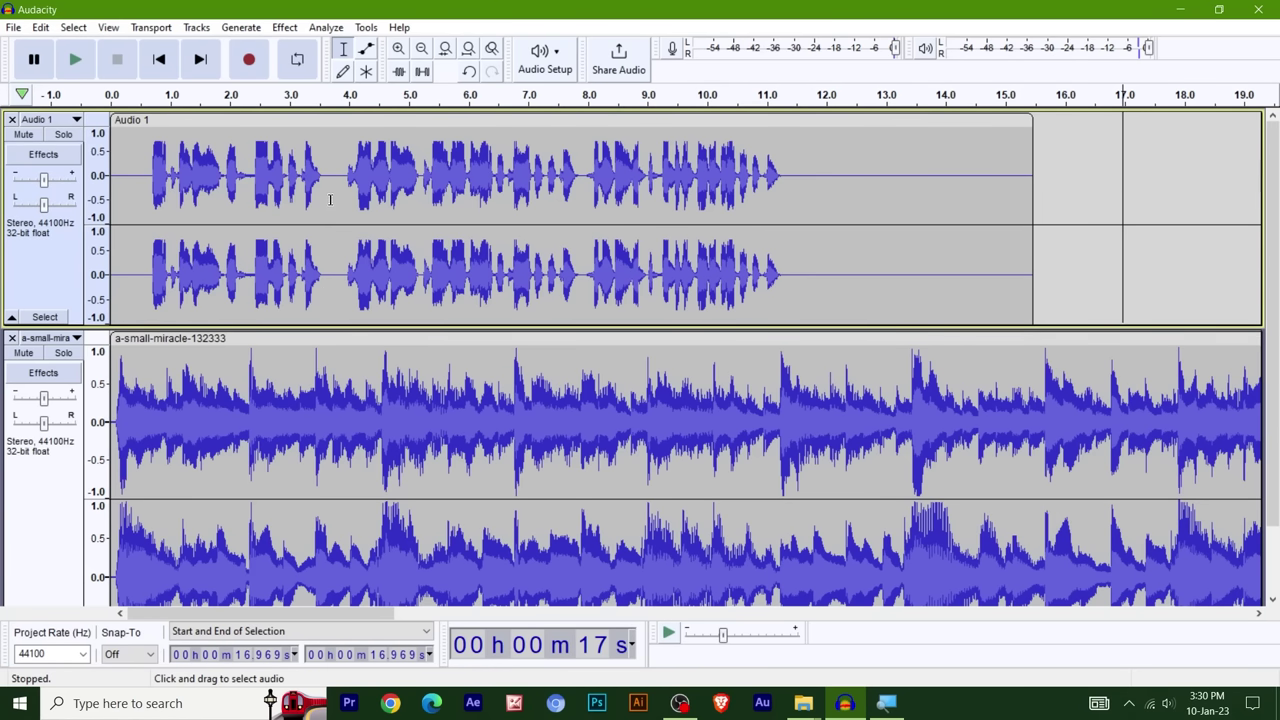
{"action": "left_click_drag", "start_coordinate": [330, 173], "coordinate": [343, 175]}
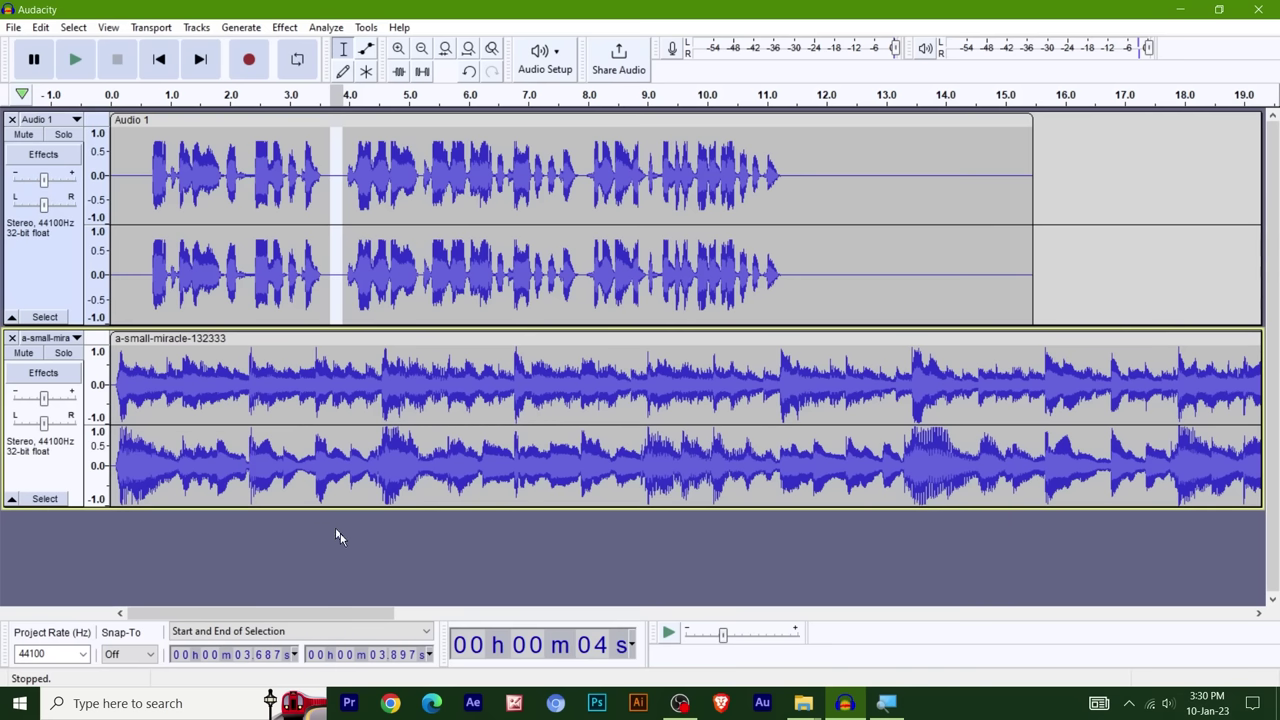
{"action": "left_click", "coordinate": [337, 534]}
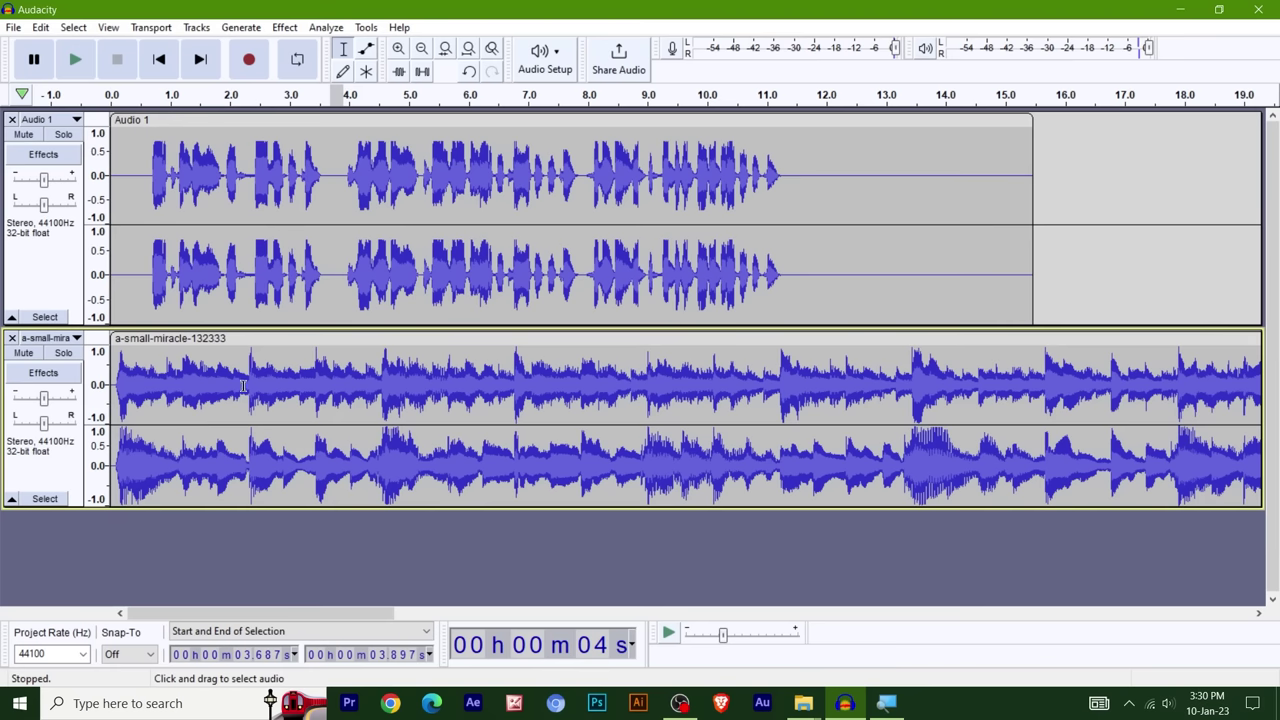
- Try to apply the Auto Duck effect to the entire music track while it sits below the voice track
{"action": "left_click", "coordinate": [282, 28]}
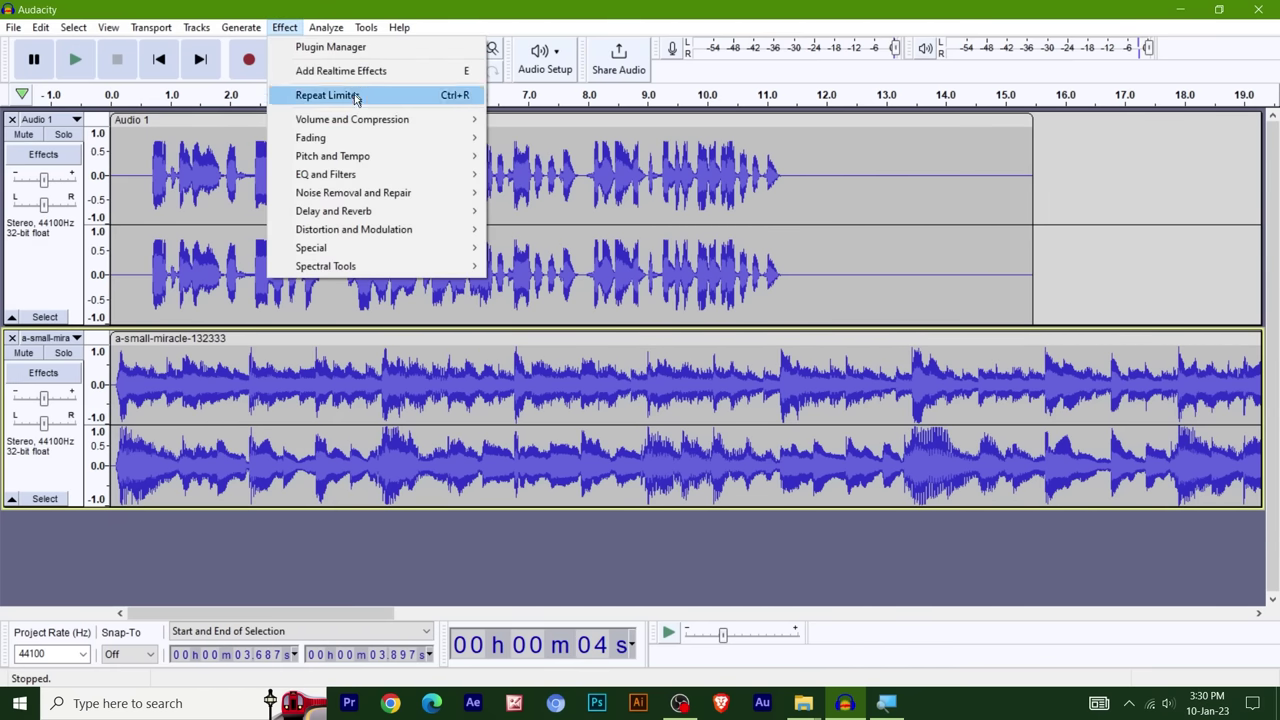
{"action": "mouse_move", "coordinate": [355, 122]}
{"action": "left_click", "coordinate": [46, 499]}
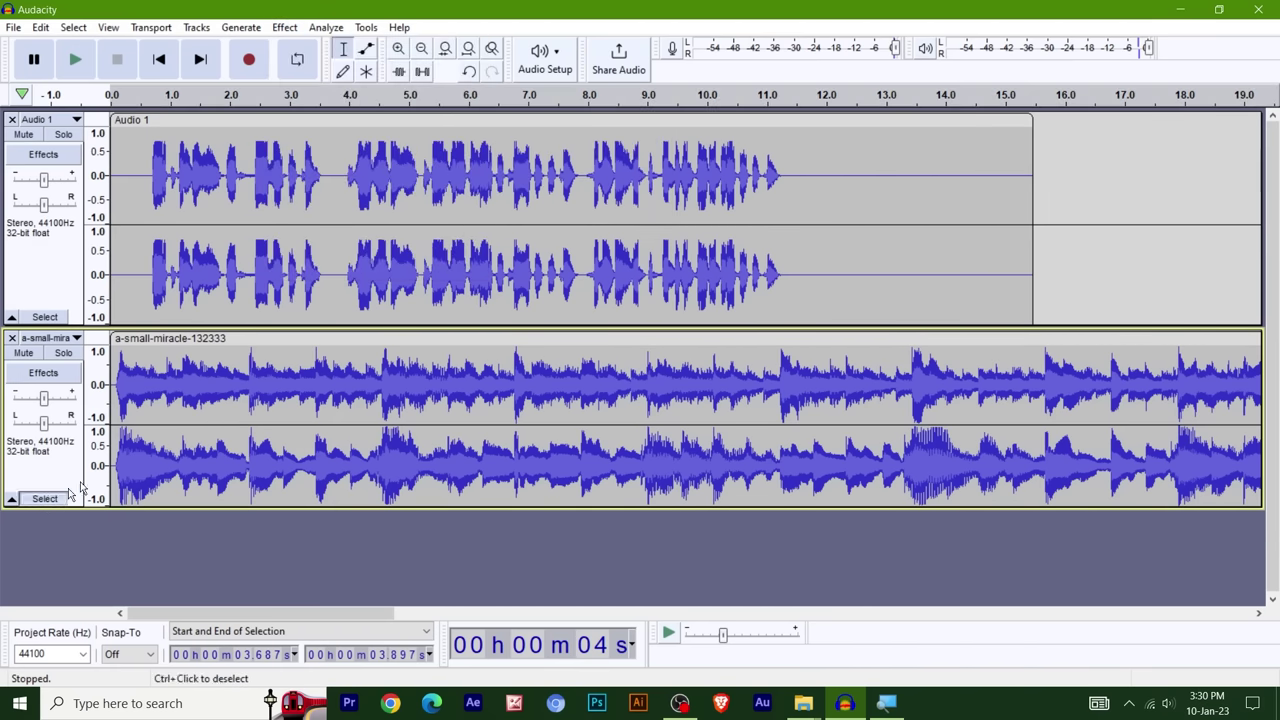
{"action": "left_click", "coordinate": [46, 499]}
{"action": "left_click", "coordinate": [284, 28]}
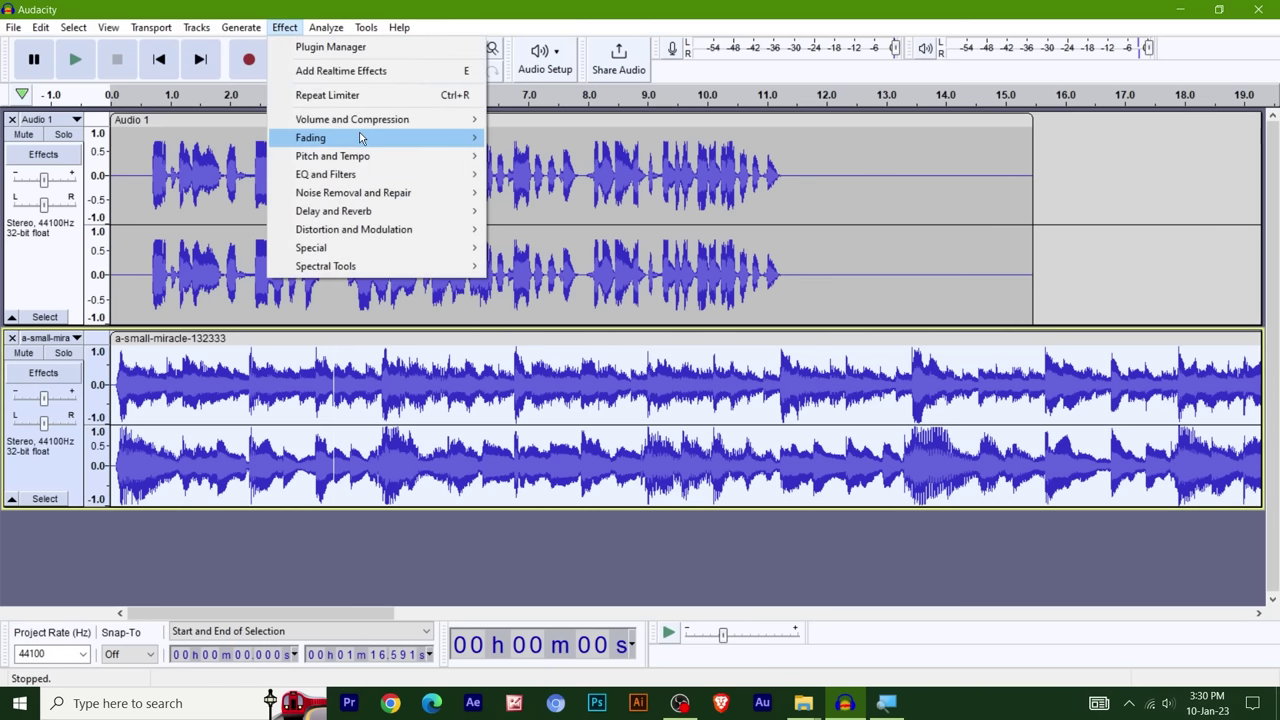
{"action": "mouse_move", "coordinate": [365, 122]}
{"action": "left_click", "coordinate": [556, 143]}
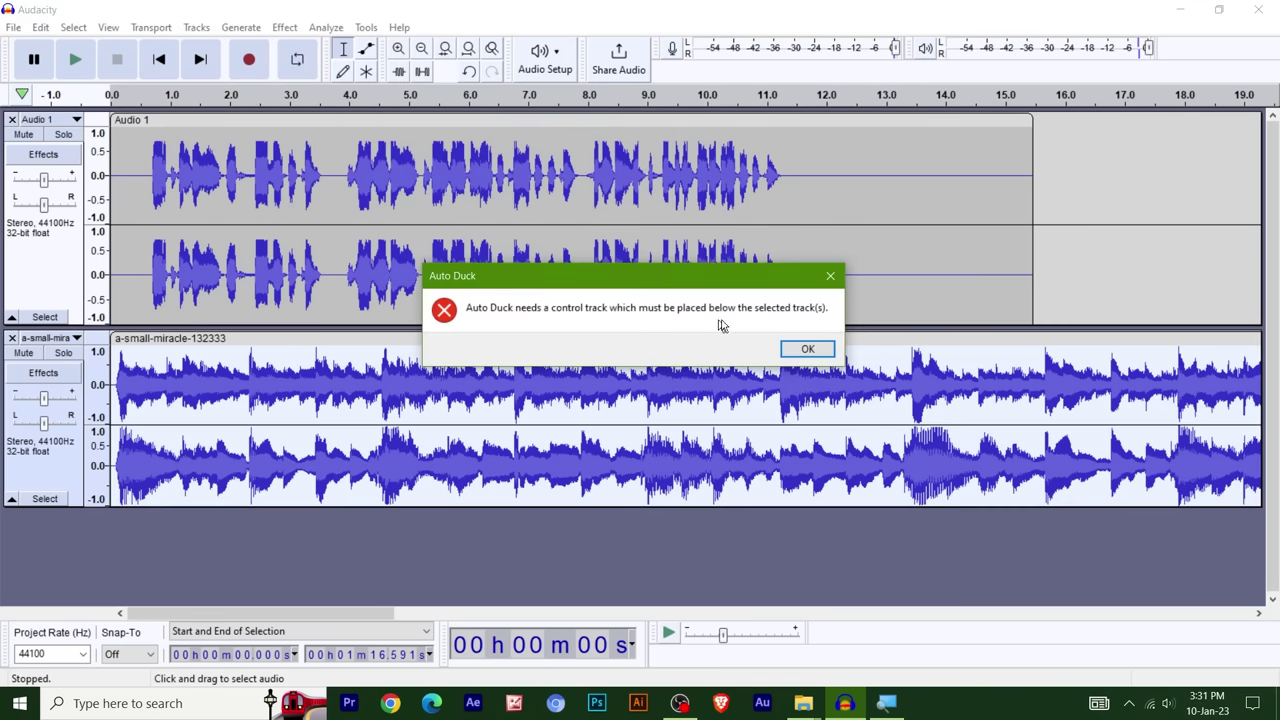
{"action": "left_click", "coordinate": [830, 276]}
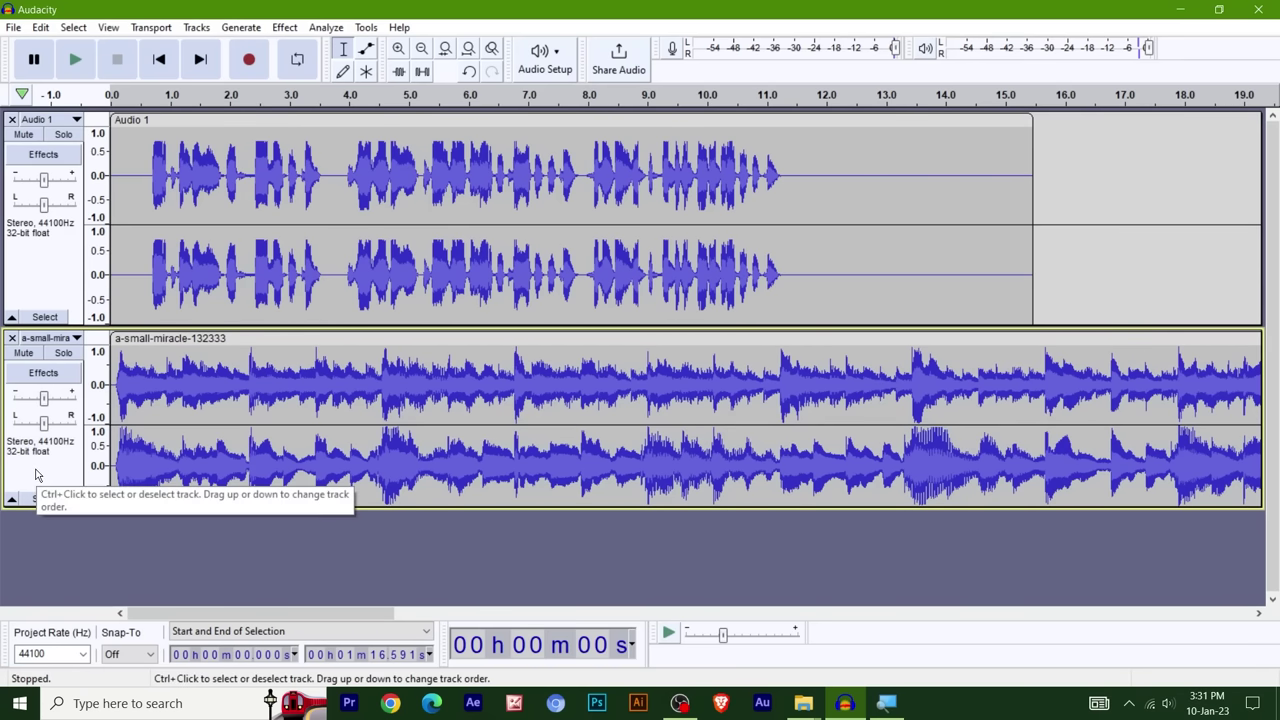
- Move the music track above the voice track and apply Auto Duck to all of it with a -12 dB duck amount
{"action": "left_click_drag", "start_coordinate": [35, 475], "coordinate": [35, 468]}
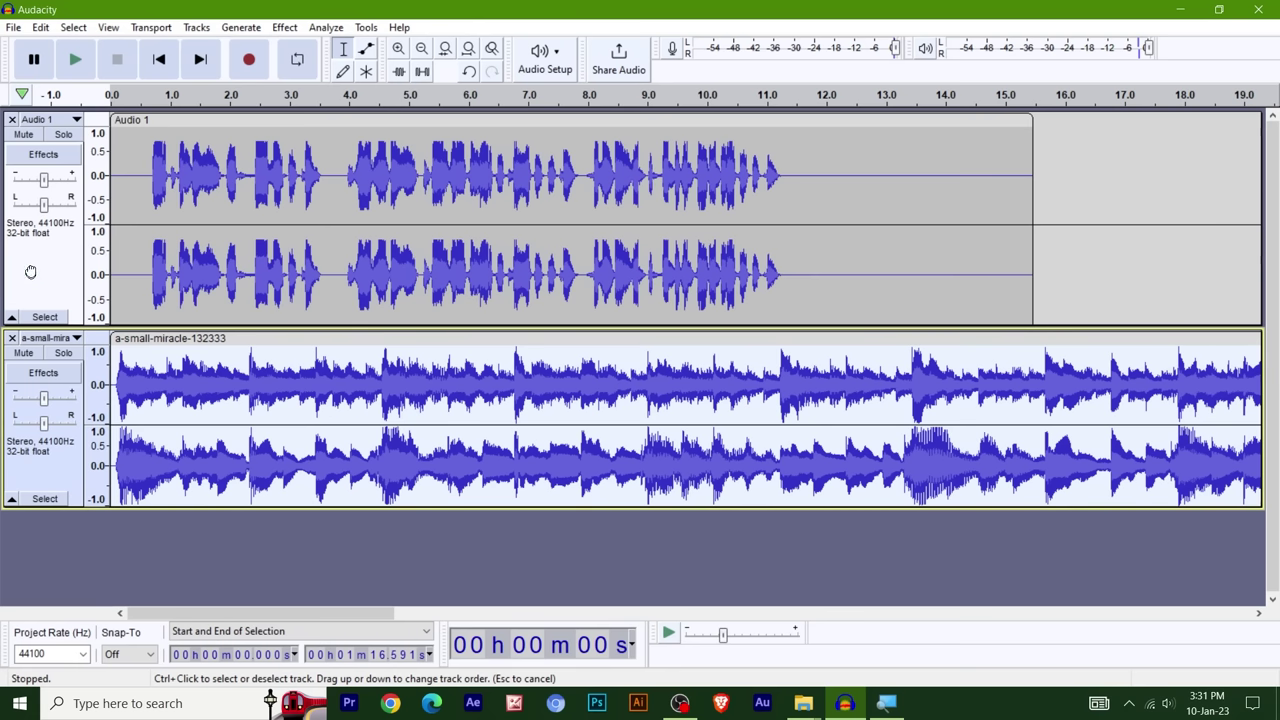
{"action": "left_click_drag", "start_coordinate": [31, 271], "coordinate": [31, 212]}
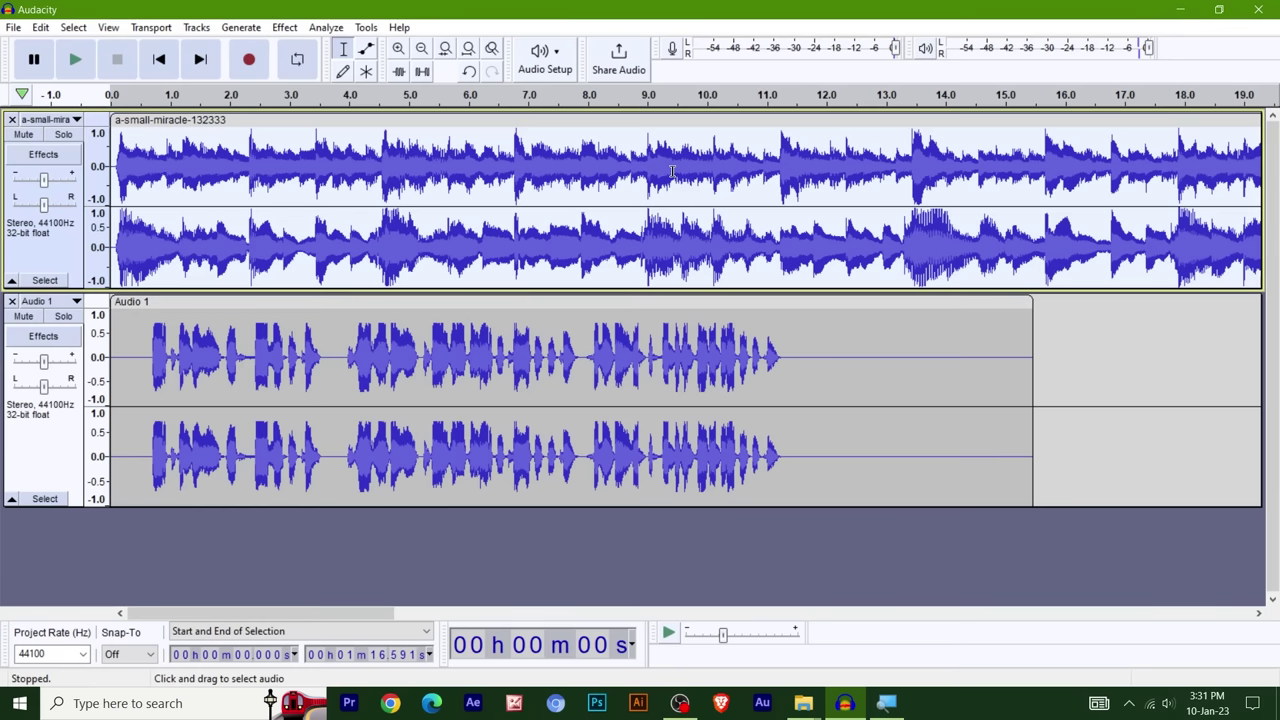
{"action": "left_click", "coordinate": [284, 27]}
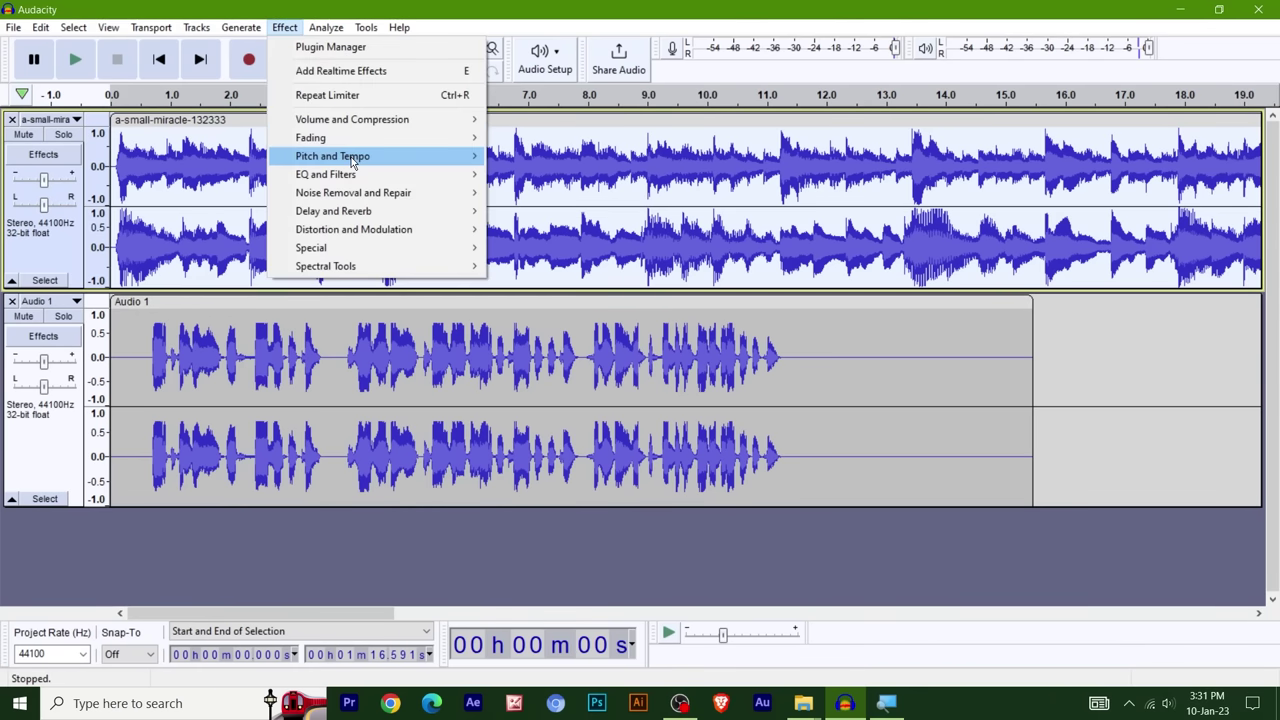
{"action": "mouse_move", "coordinate": [386, 123]}
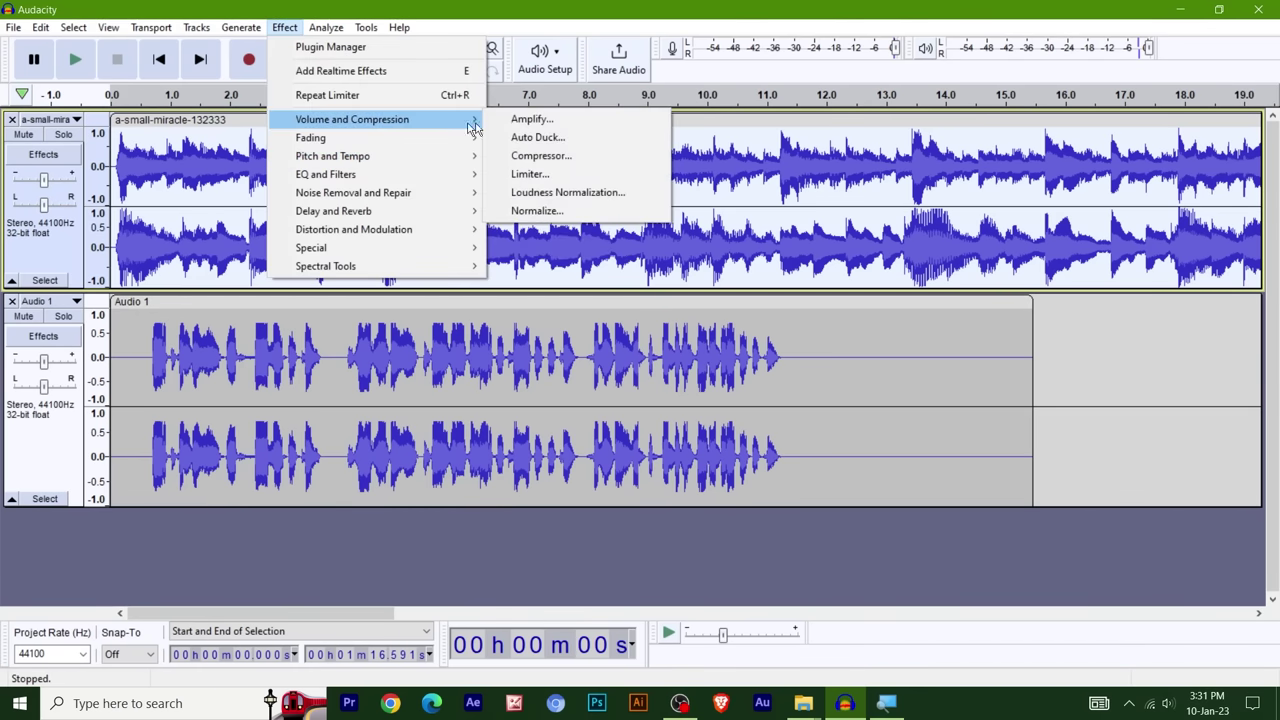
{"action": "left_click", "coordinate": [566, 134]}
{"action": "left_click_drag", "start_coordinate": [586, 147], "coordinate": [743, 78]}
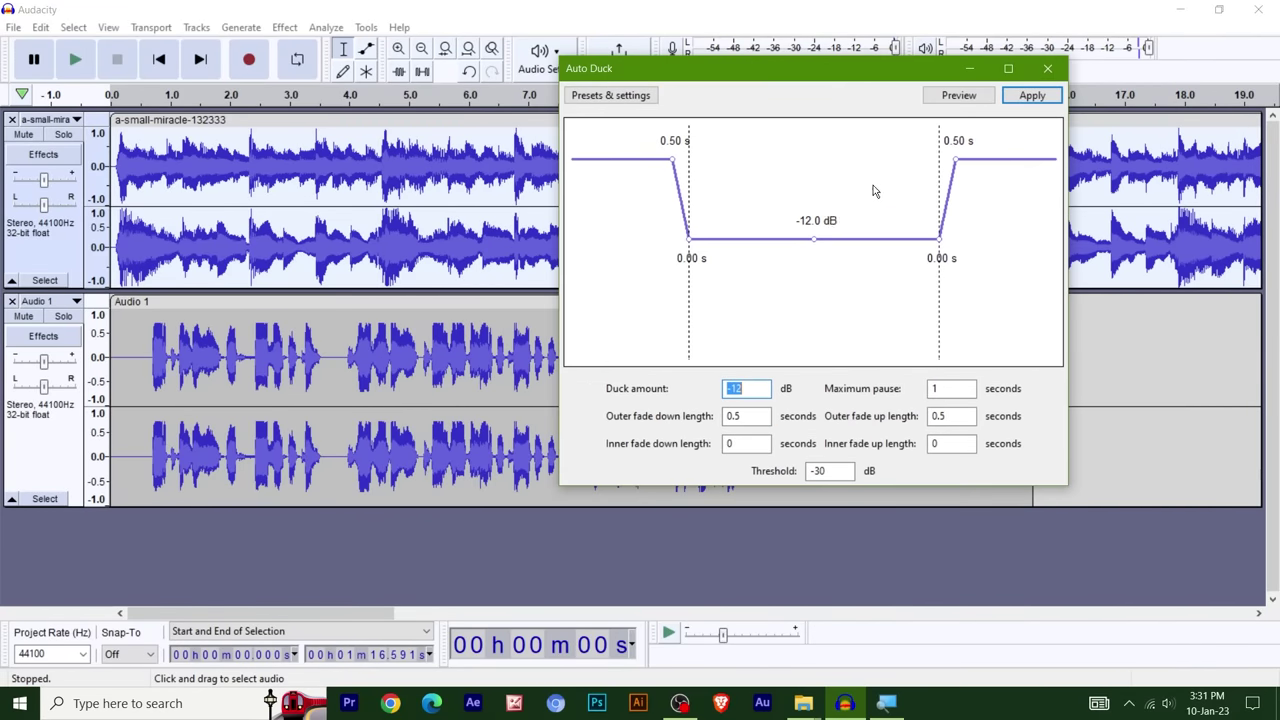
{"action": "left_click", "coordinate": [1034, 96]}
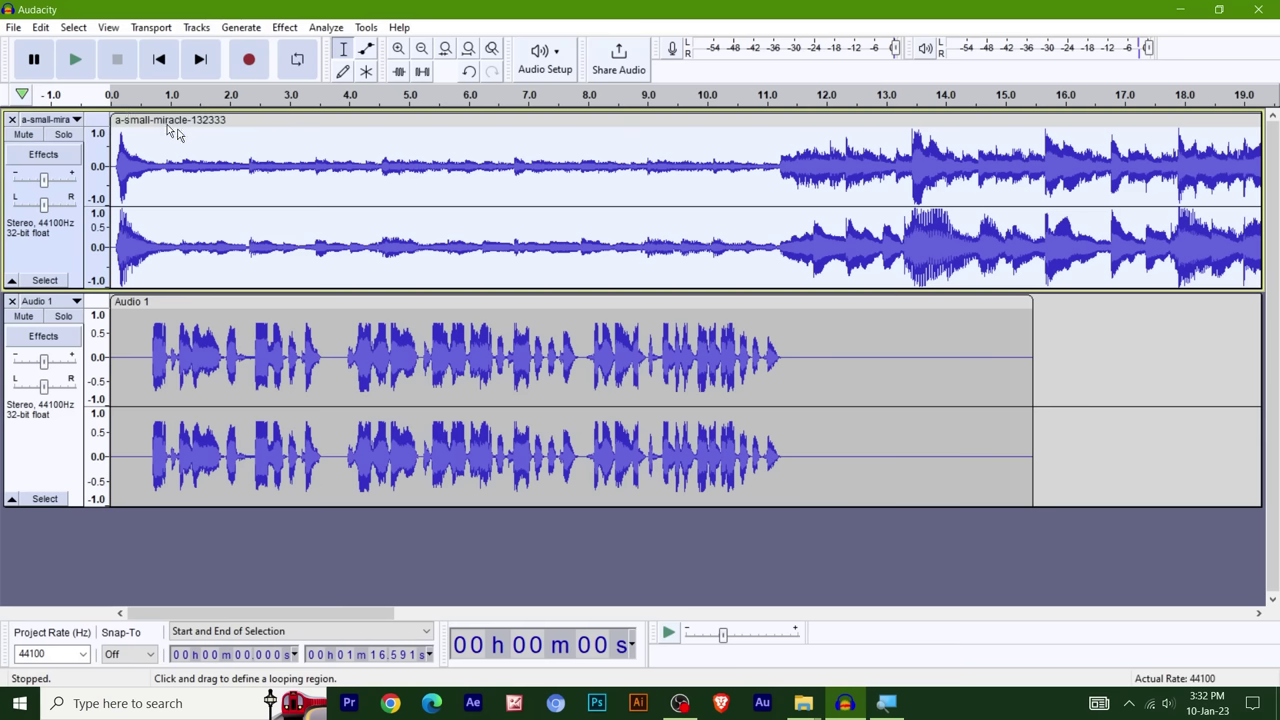
- Play the ducked music together with the voice from the beginning, stopping after the speech has ended
{"action": "key", "text": "space"}
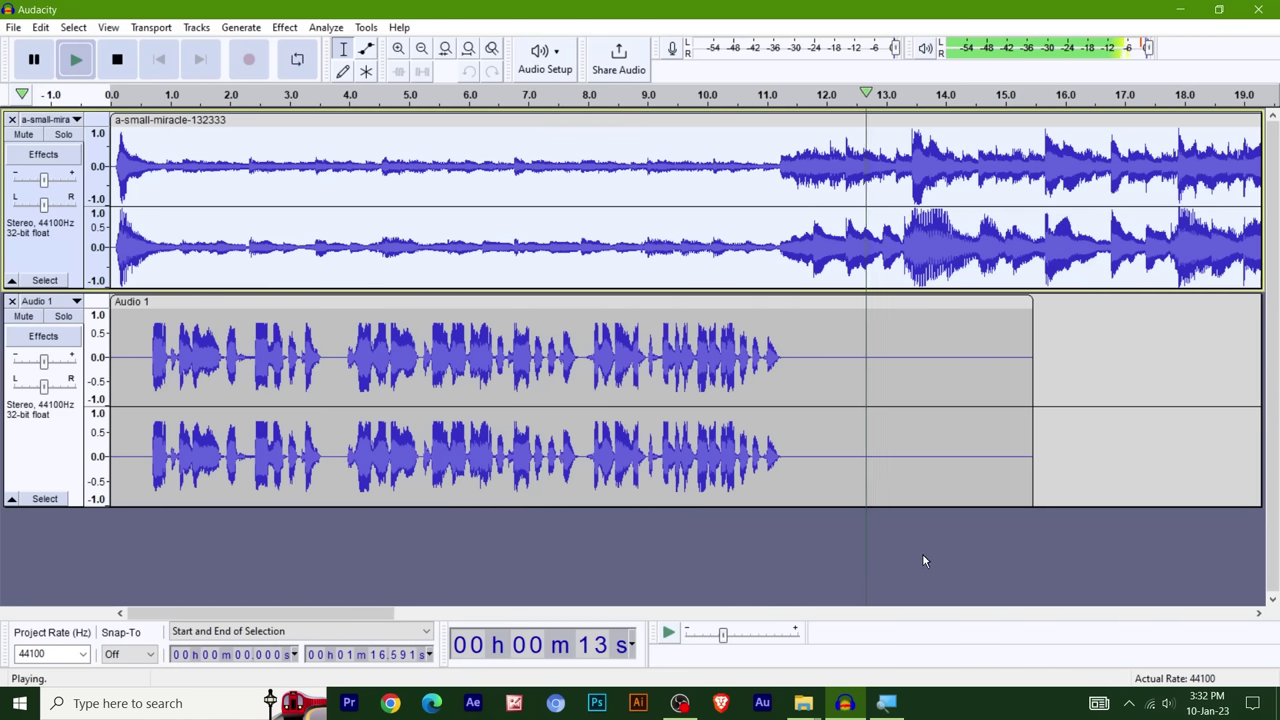
{"action": "key", "text": "space"}
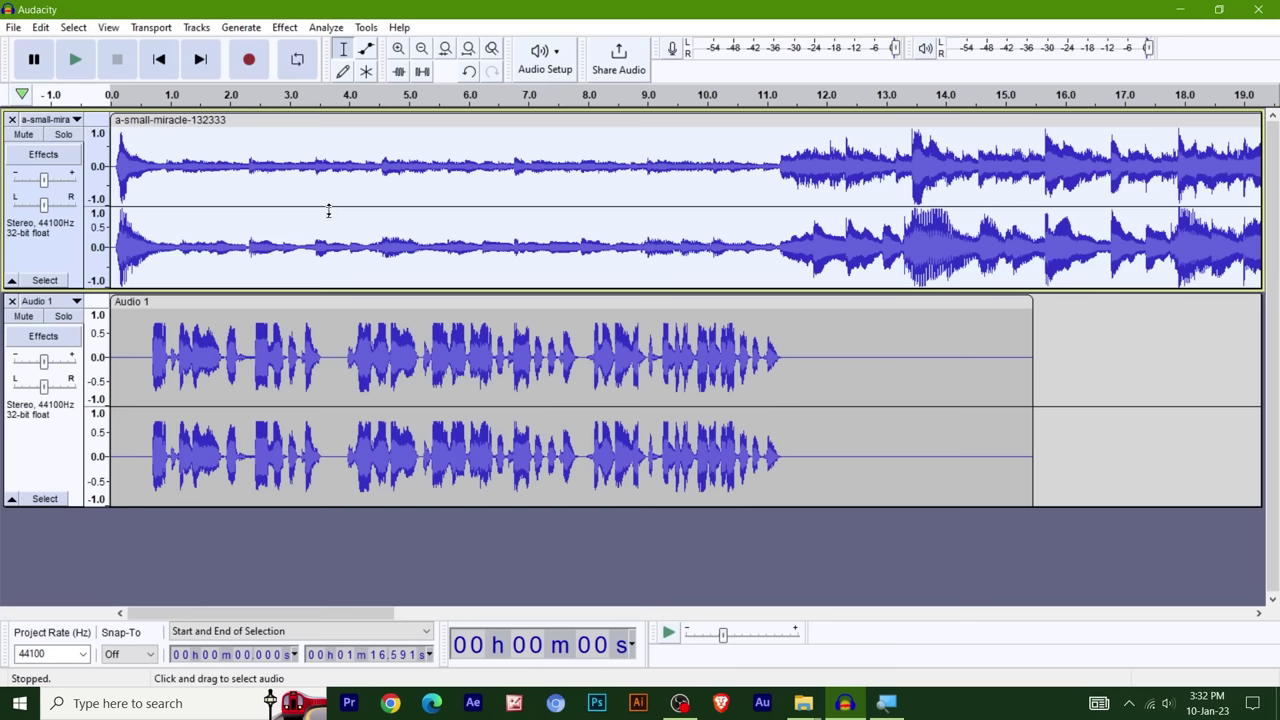
- Lower the music track's volume envelope slightly with the Multi-Tool, undo the change, and return to the Selection Tool
{"action": "left_click", "coordinate": [366, 71]}
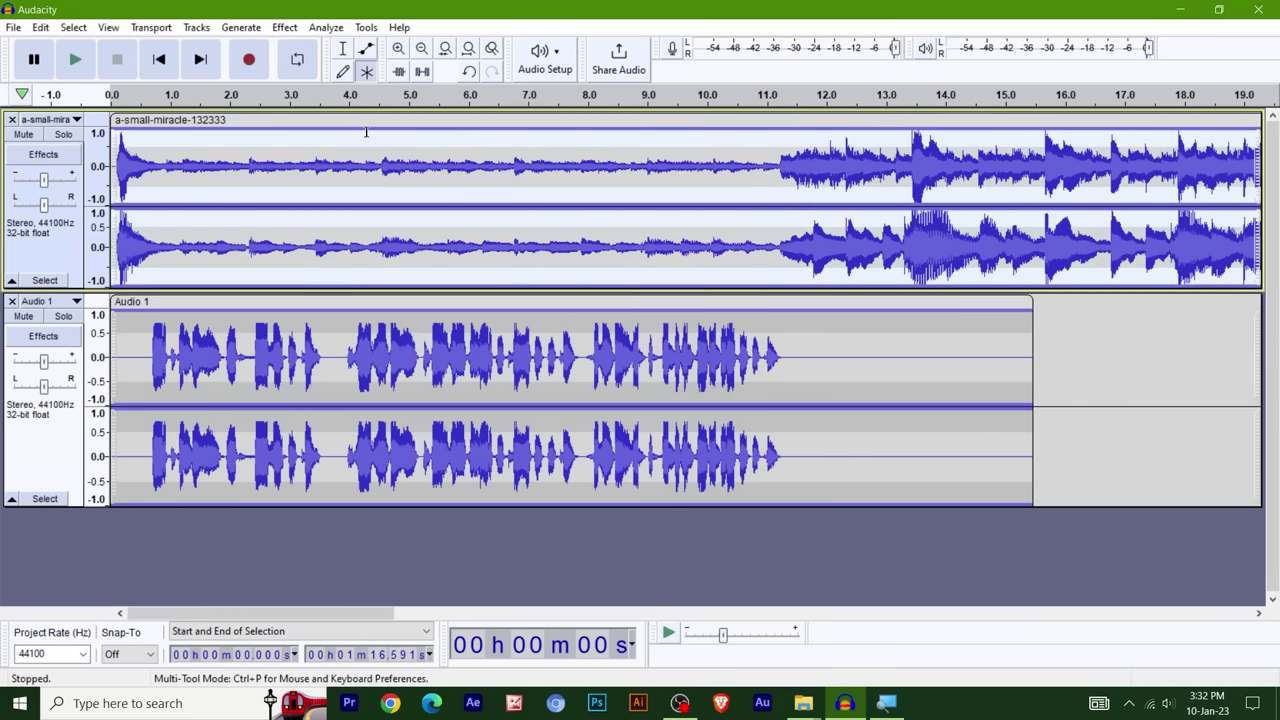
{"action": "left_click_drag", "start_coordinate": [366, 127], "coordinate": [366, 134]}
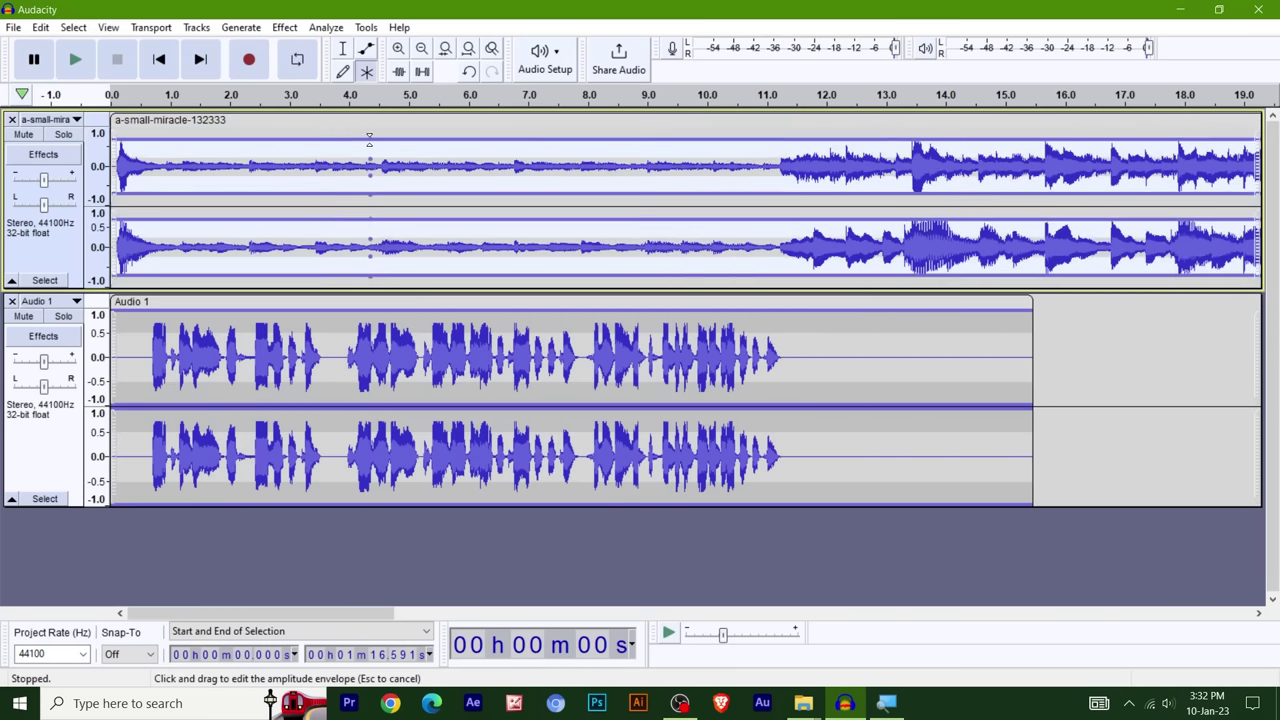
{"action": "key", "text": "ctrl+z"}
{"action": "key", "text": "F1"}
- Export the mix to the Desktop as a WAV (Microsoft) file named web with Signed 16-bit PCM encoding
{"action": "left_click", "coordinate": [13, 27]}
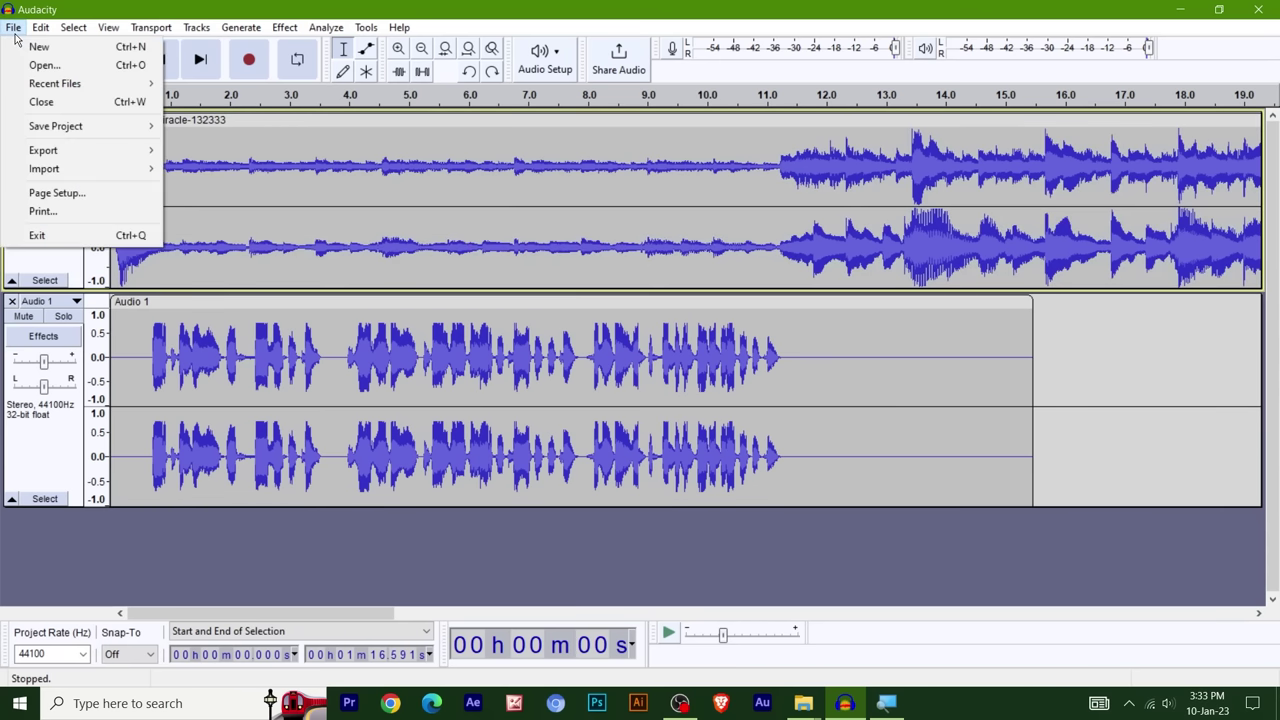
{"action": "mouse_move", "coordinate": [63, 152]}
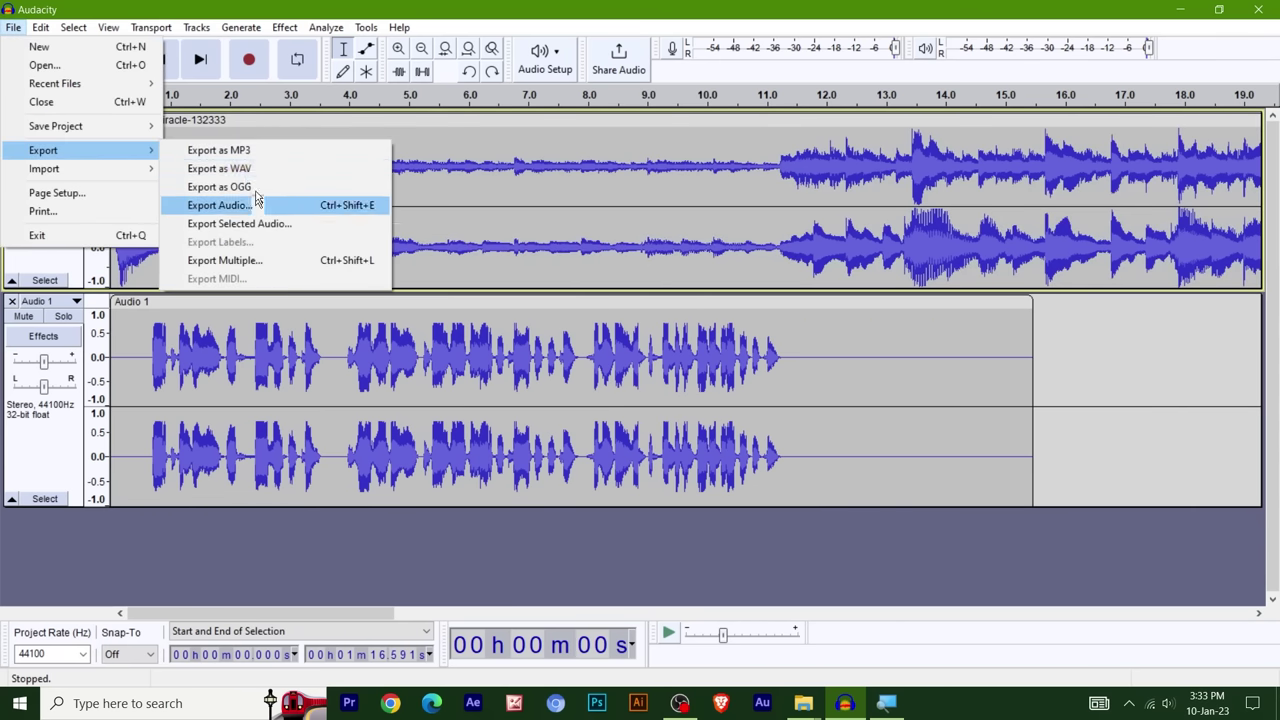
{"action": "left_click", "coordinate": [258, 202]}
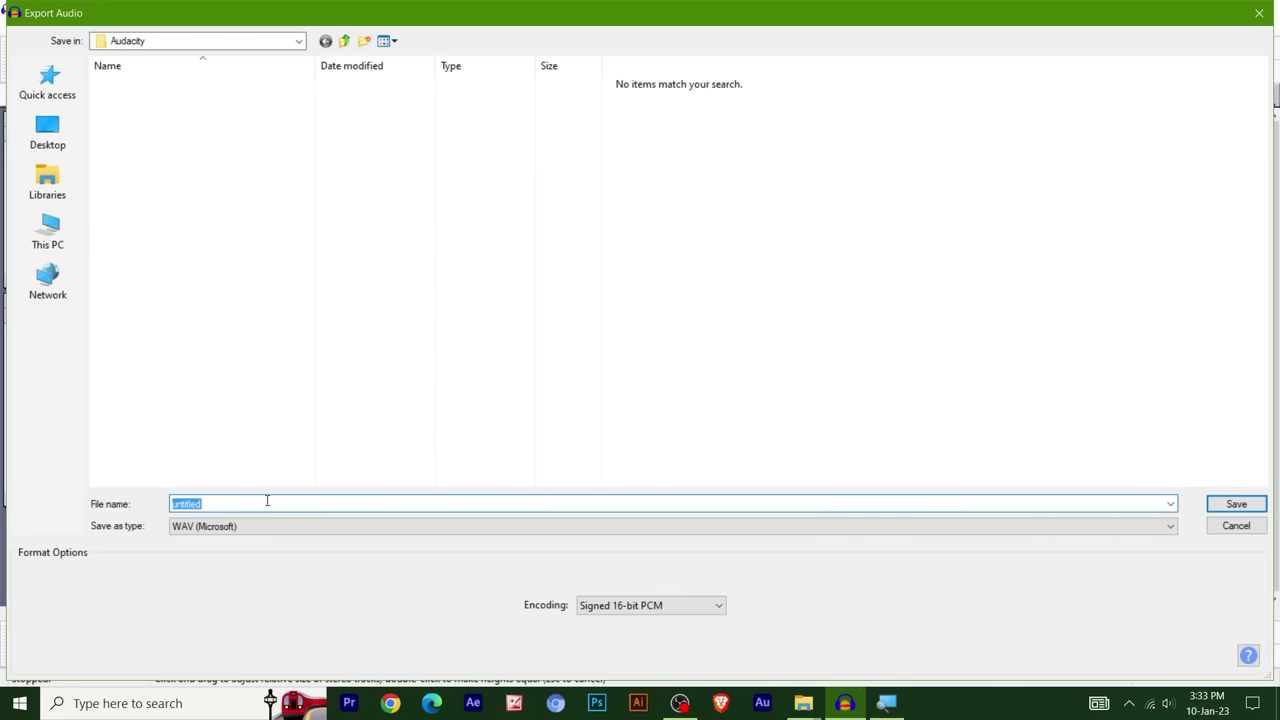
{"action": "left_click", "coordinate": [47, 132]}
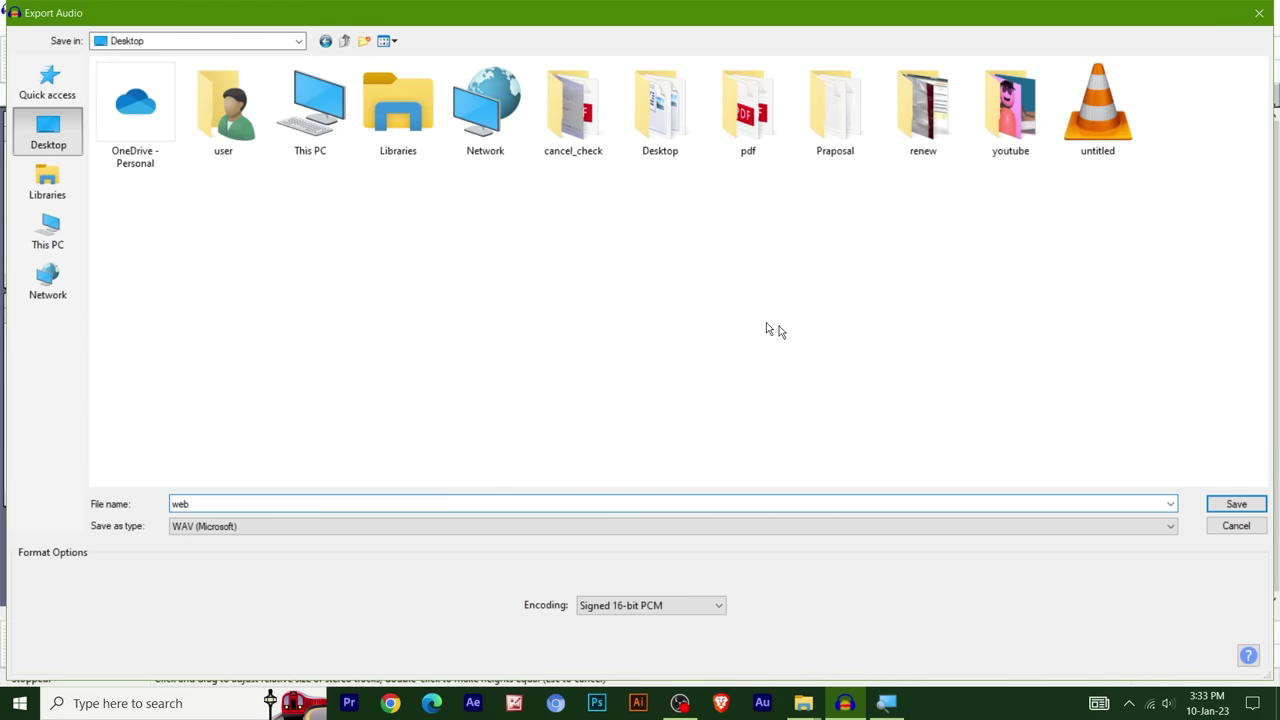
{"action": "left_click", "coordinate": [1236, 504]}
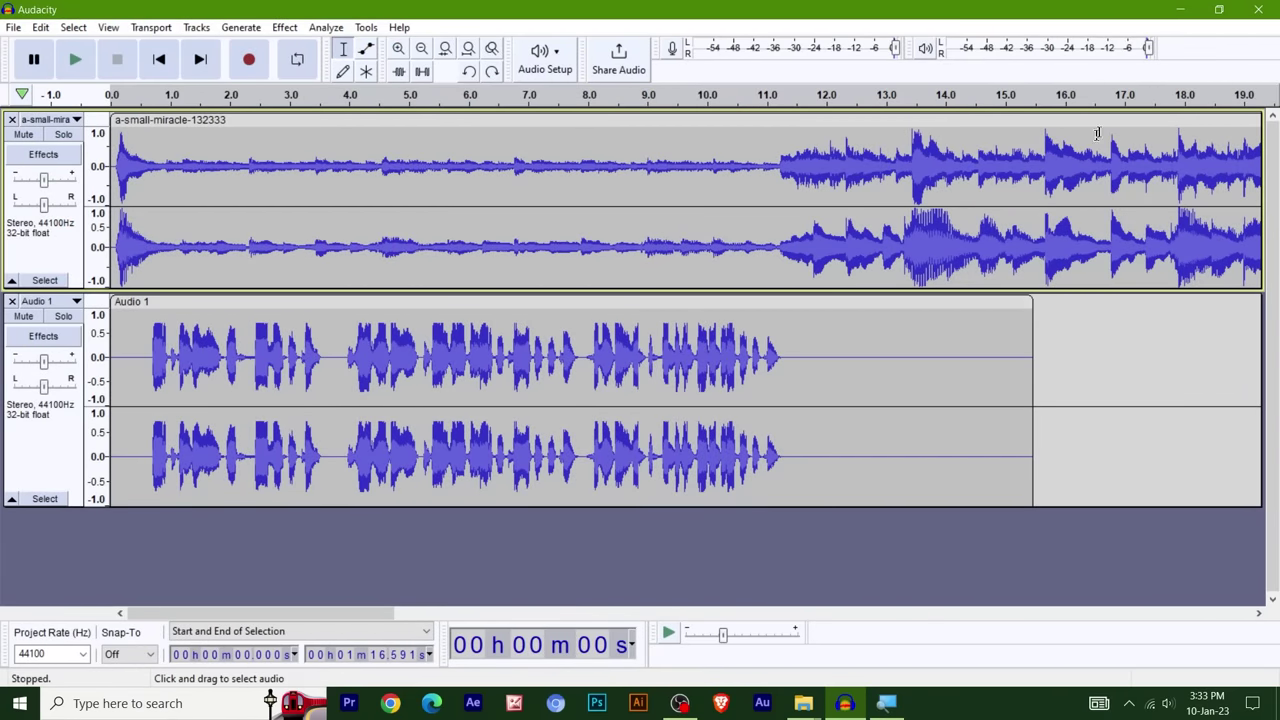
- Switch to the desktop, play the exported web file in VLC media player for about 9 s, and quit the player
{"action": "left_click", "coordinate": [1179, 10]}
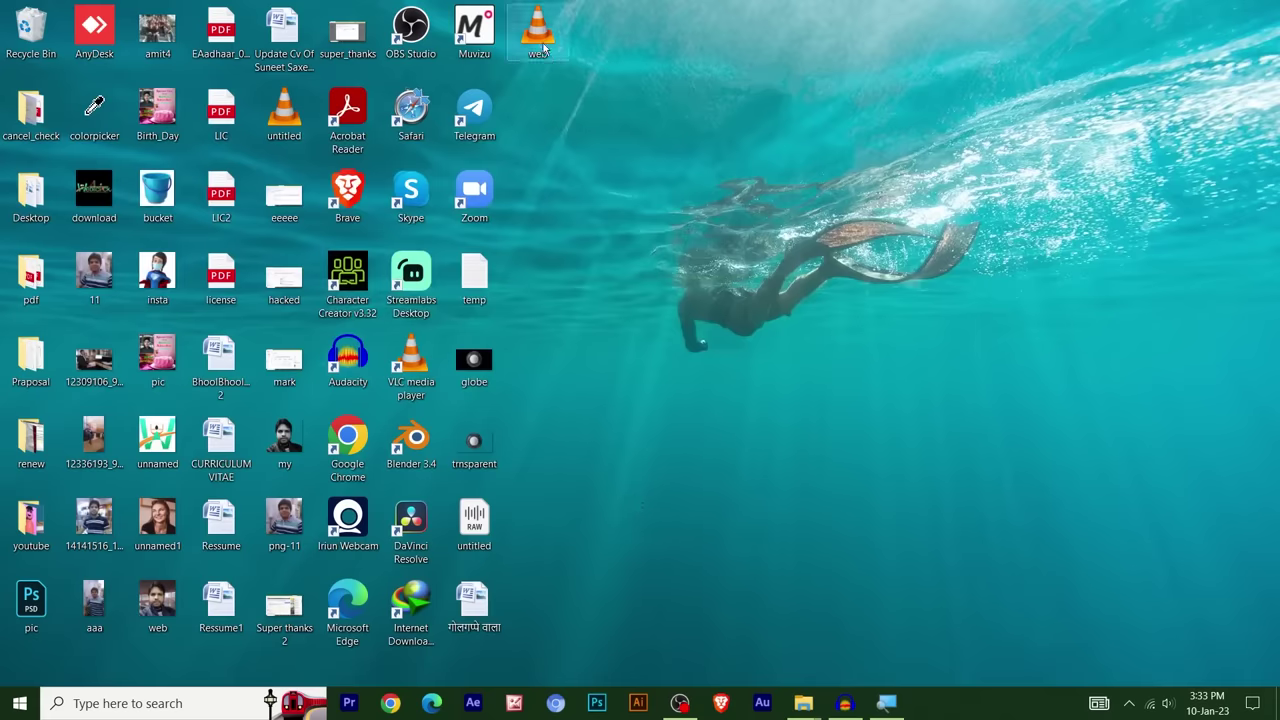
{"action": "right_click", "coordinate": [543, 47]}
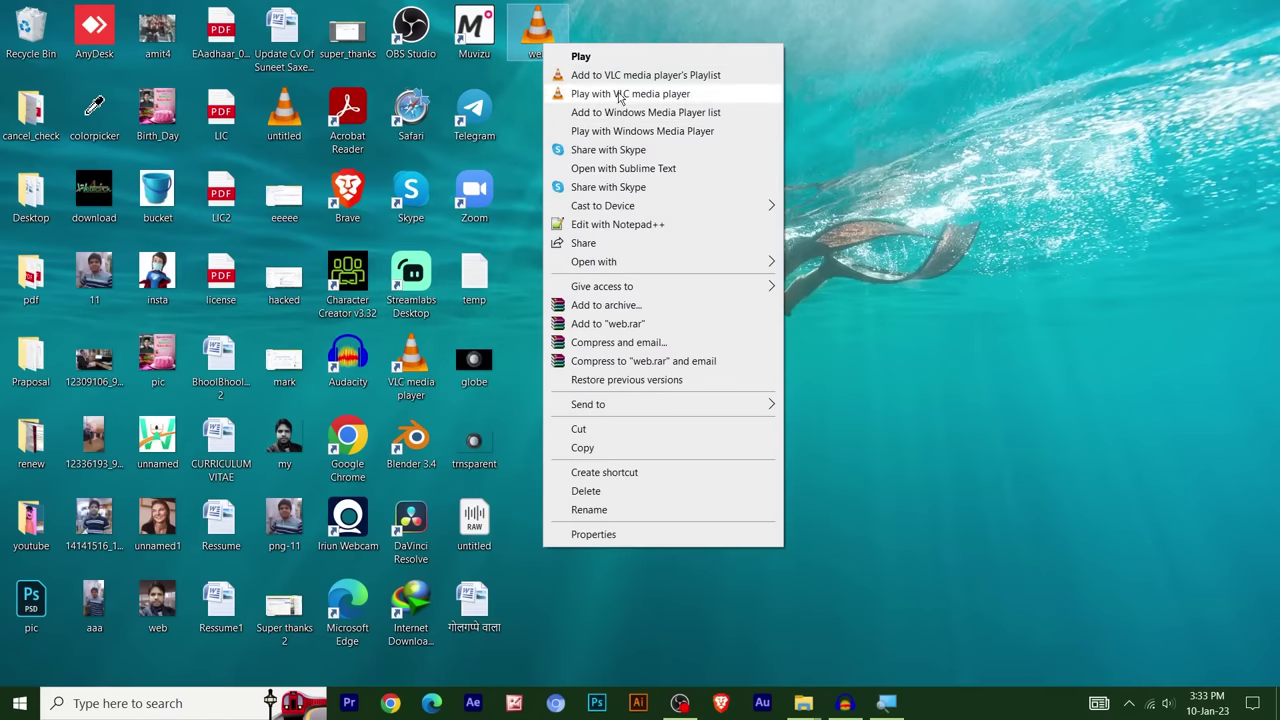
{"action": "left_click", "coordinate": [618, 93]}
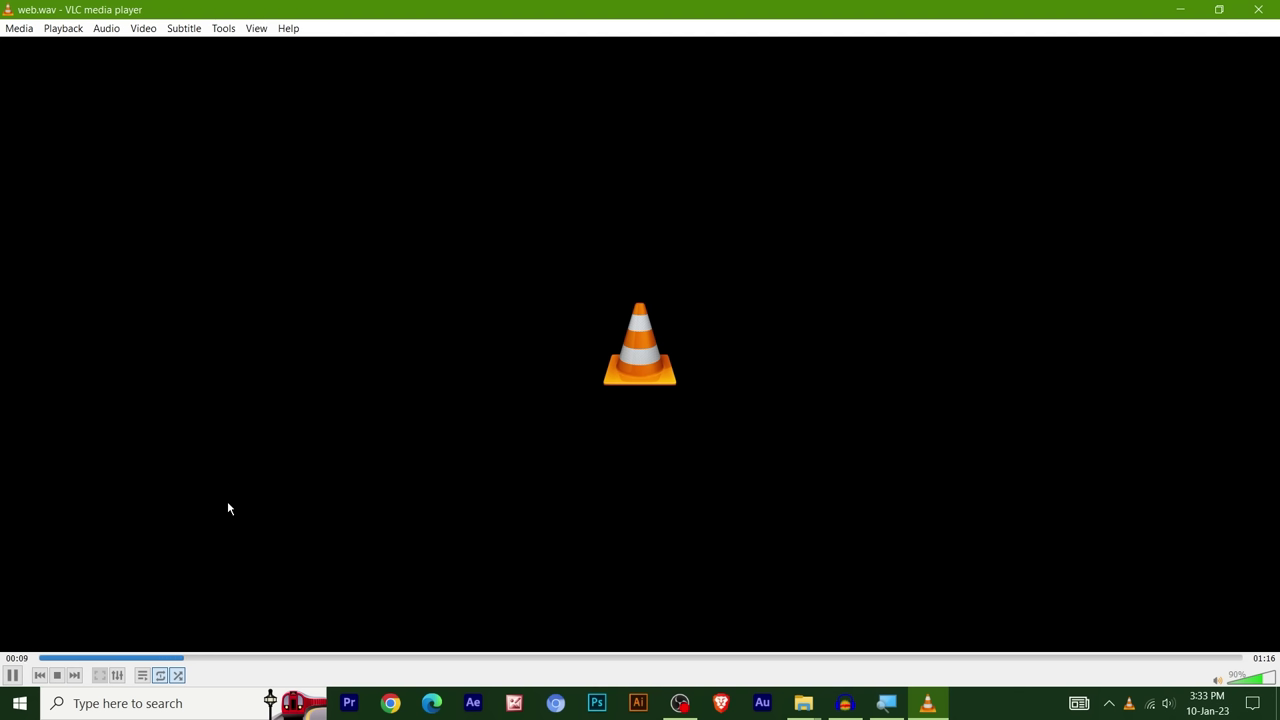
{"action": "key", "text": "ctrl+q"}
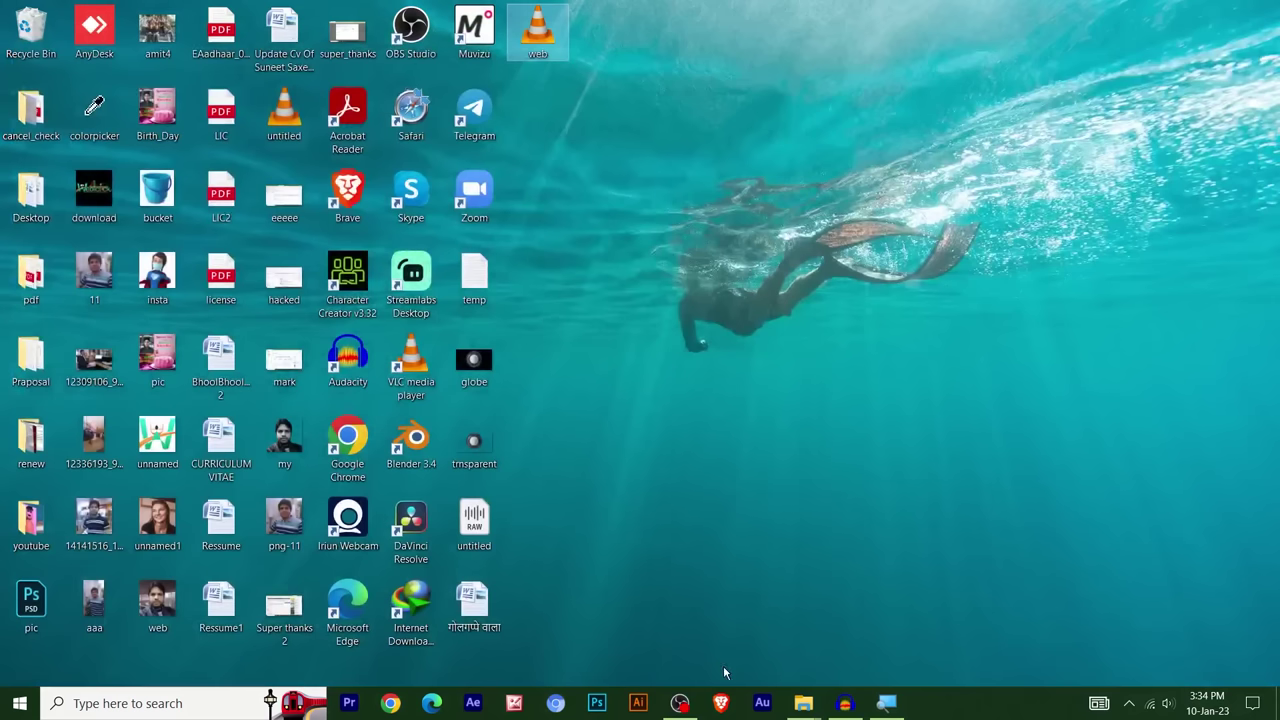
- Switch back to Audacity and replace the existing voice track with a new voice recording about 32 s long
{"action": "left_click", "coordinate": [845, 703]}
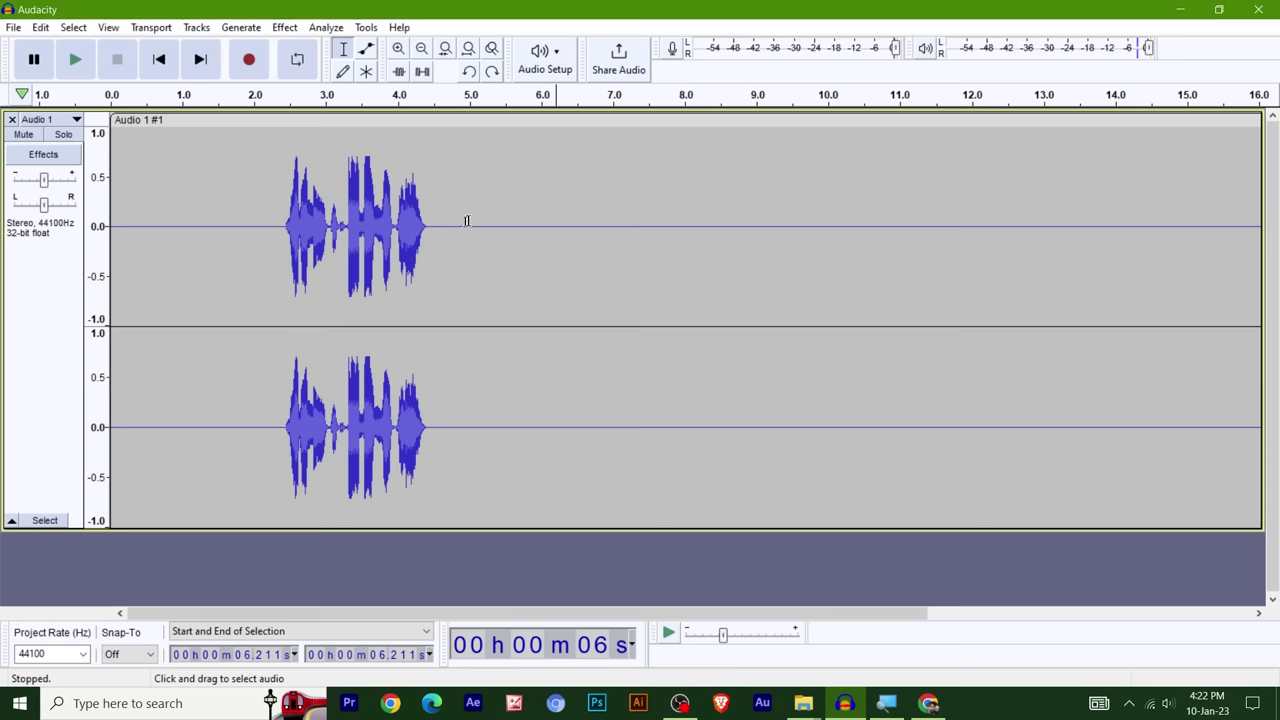
{"action": "left_click", "coordinate": [12, 120]}
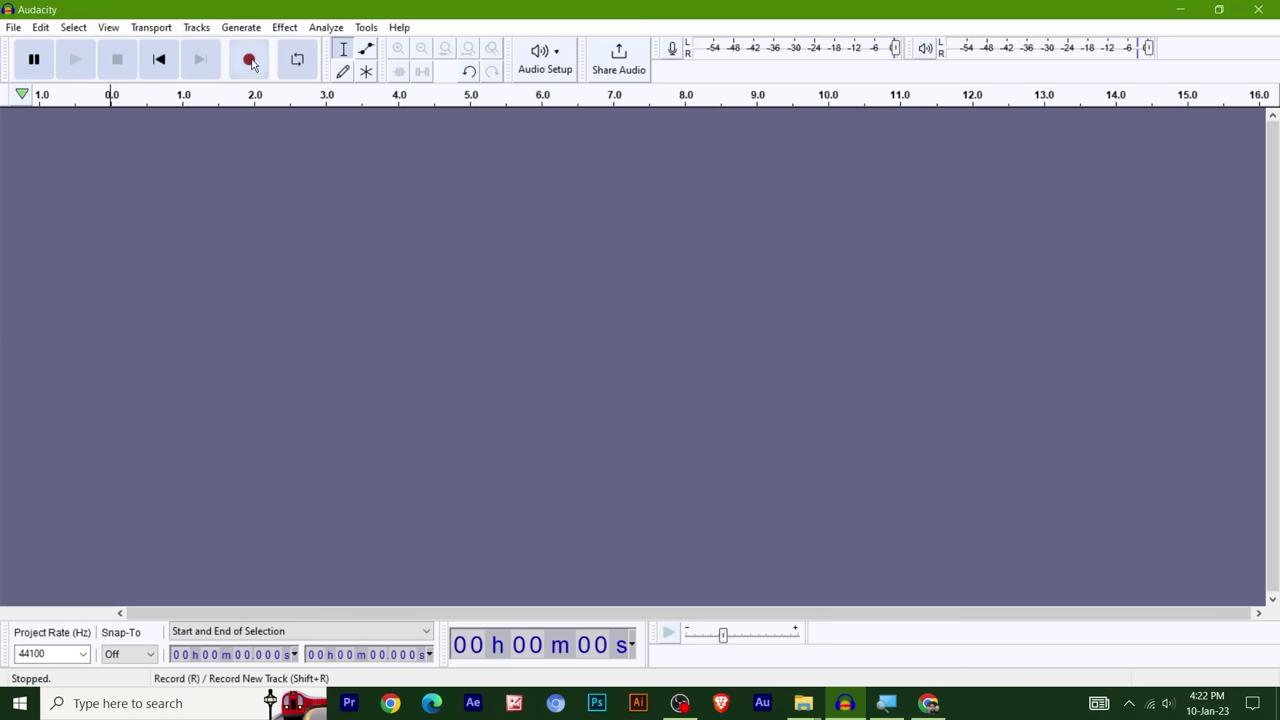
{"action": "left_click", "coordinate": [250, 61]}
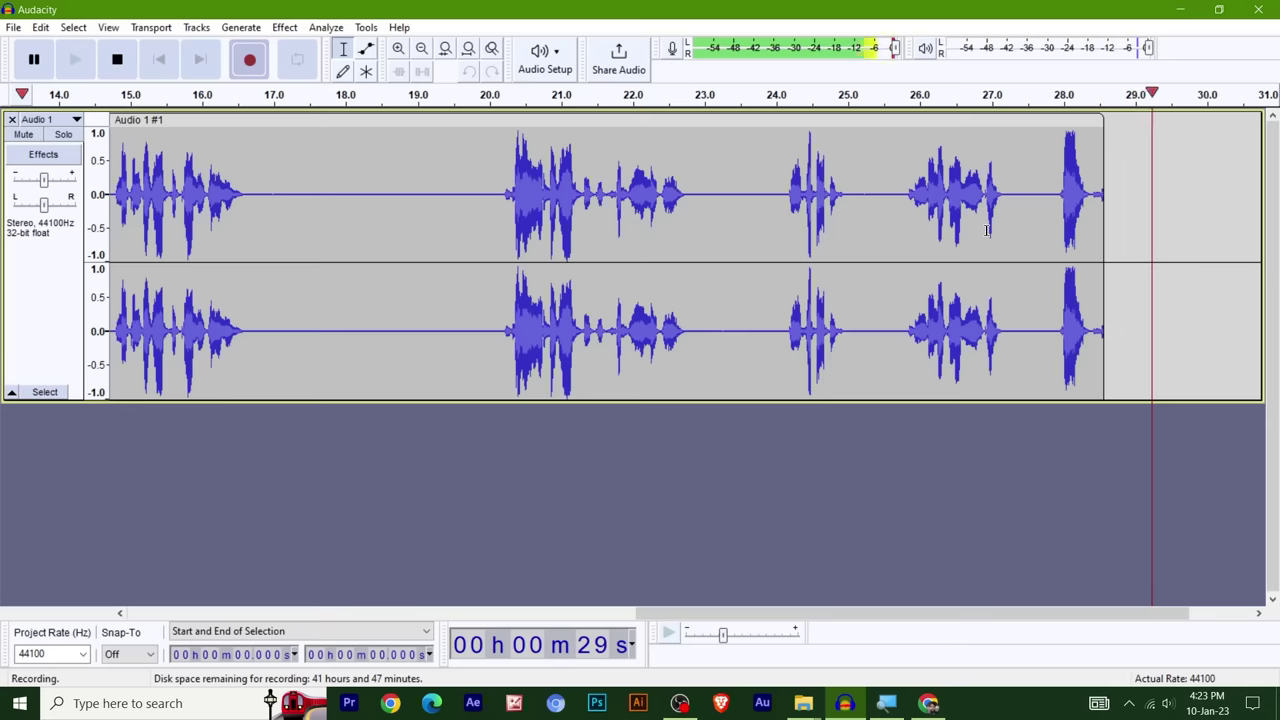
{"action": "key", "text": "space"}
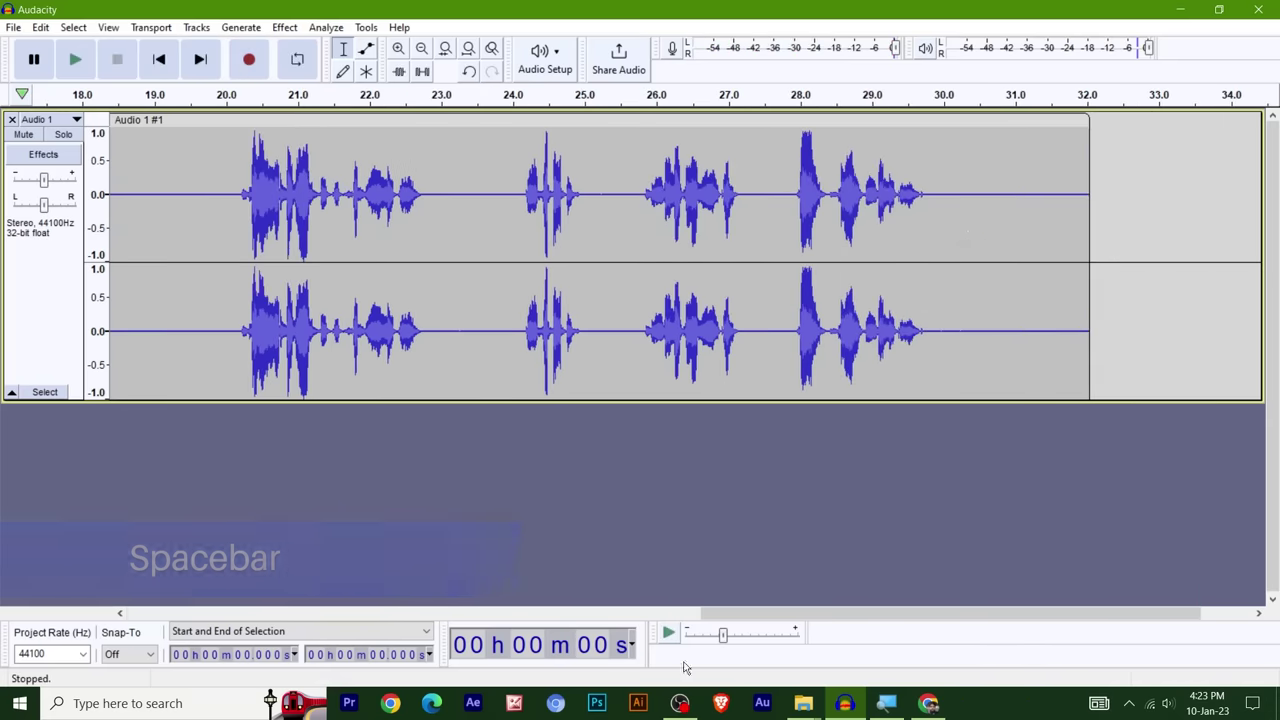
- Delete the silence in the first 3 s or so of the new voice recording
{"action": "left_click_drag", "start_coordinate": [822, 614], "coordinate": [218, 620]}
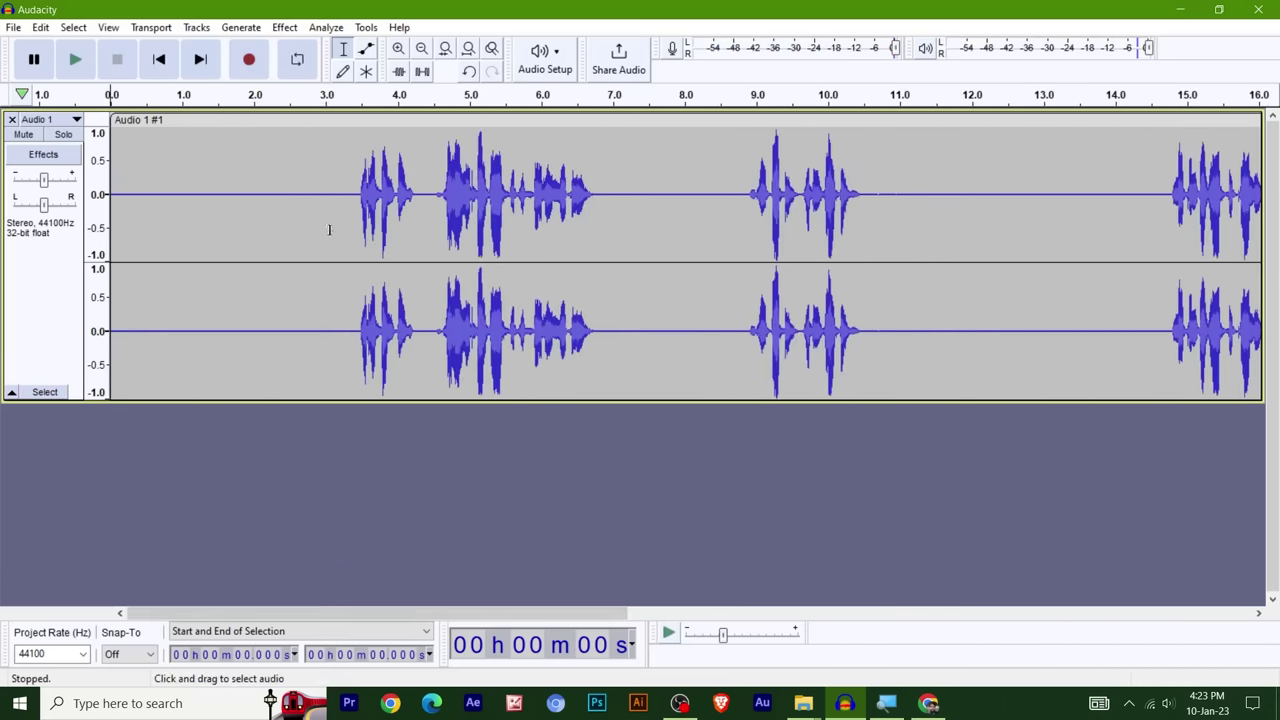
{"action": "left_click_drag", "start_coordinate": [325, 244], "coordinate": [110, 250]}
{"action": "key", "text": "Delete"}
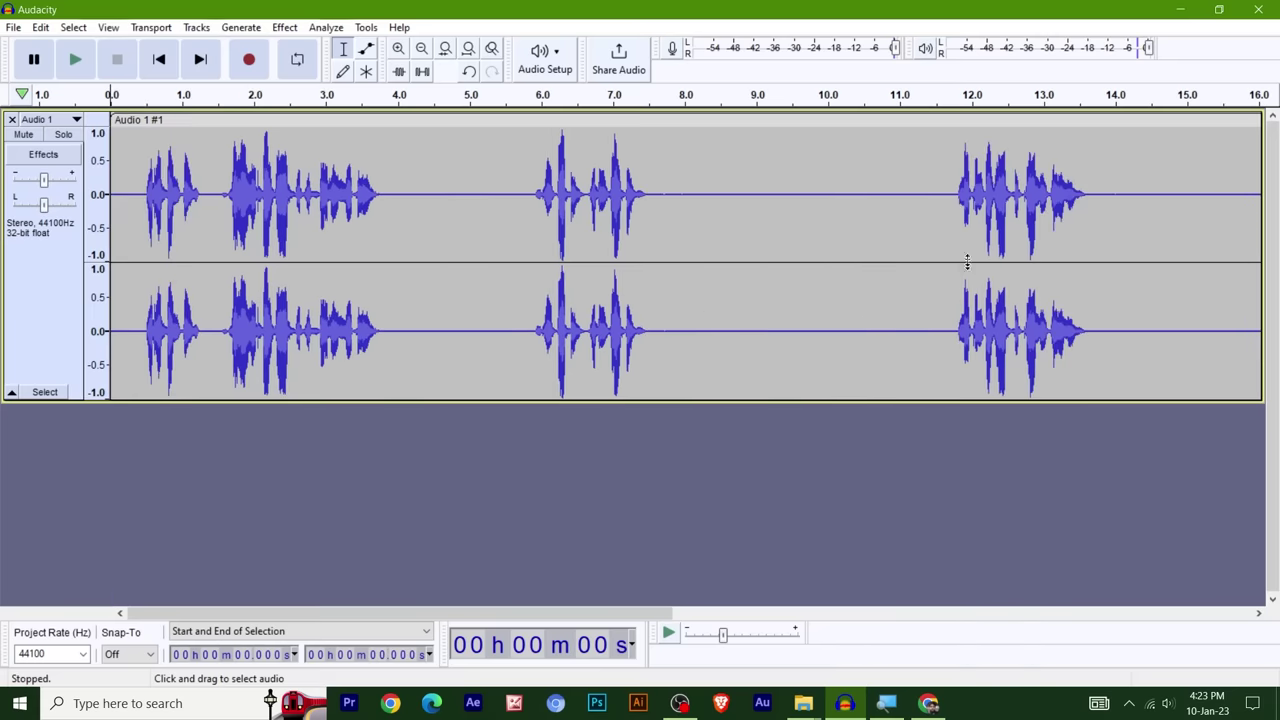
- Delete three silent pauses between the phrases of the voice recording, starting at about 4 s, 6.3 s and 12.3 s
{"action": "left_click_drag", "start_coordinate": [516, 216], "coordinate": [394, 214]}
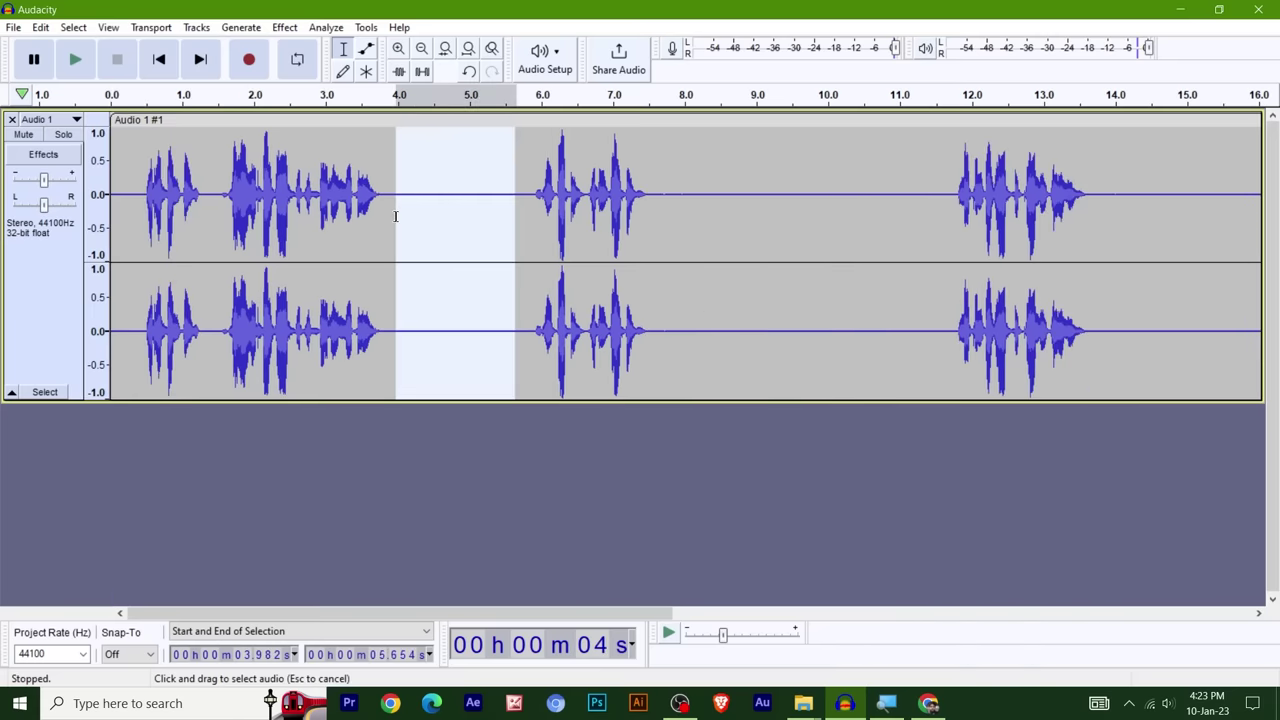
{"action": "key", "text": "Delete"}
{"action": "left_click_drag", "start_coordinate": [835, 251], "coordinate": [564, 262]}
{"action": "key", "text": "Delete"}
{"action": "left_click_drag", "start_coordinate": [1037, 286], "coordinate": [993, 288]}
{"action": "key", "text": "Delete"}
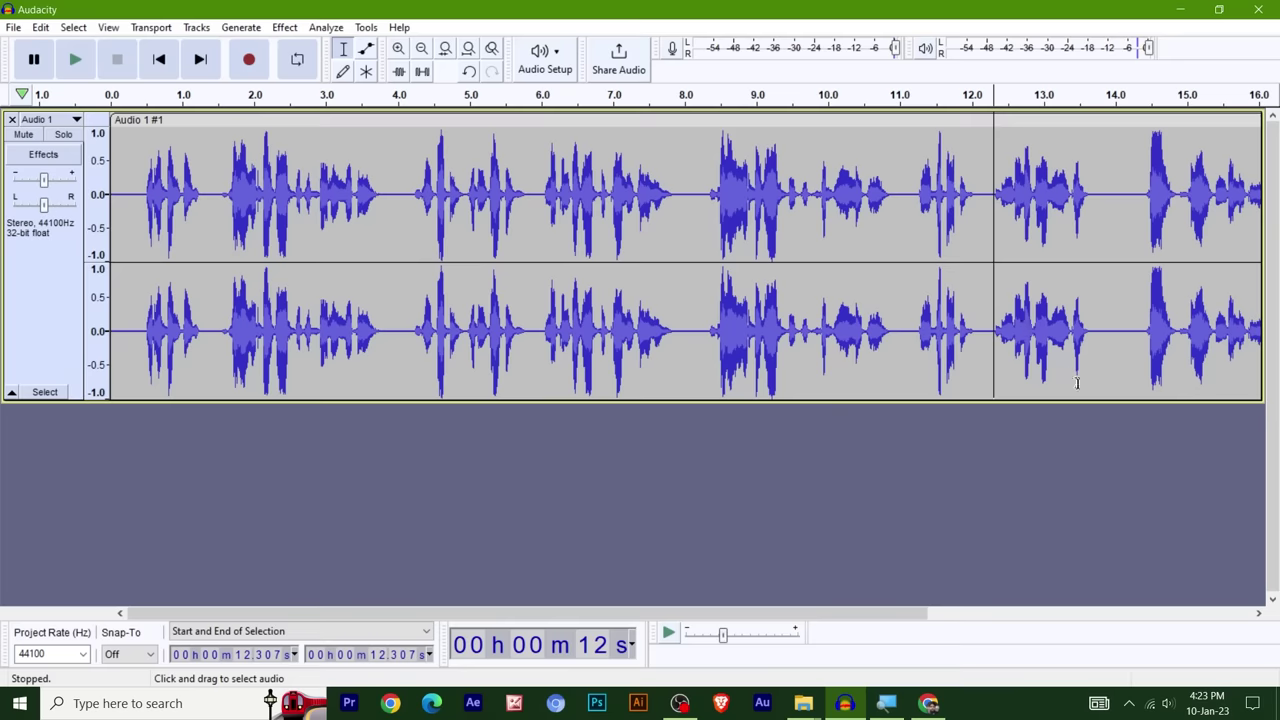
- Play the shortened voice recording from about 0.4 s for roughly 10 s and stop playback
{"action": "mouse_move", "coordinate": [680, 614]}
{"action": "left_mouse_down"}
{"action": "mouse_move", "coordinate": [918, 614]}
{"action": "mouse_move", "coordinate": [686, 614]}
{"action": "left_mouse_up"}
{"action": "left_click", "coordinate": [138, 300]}
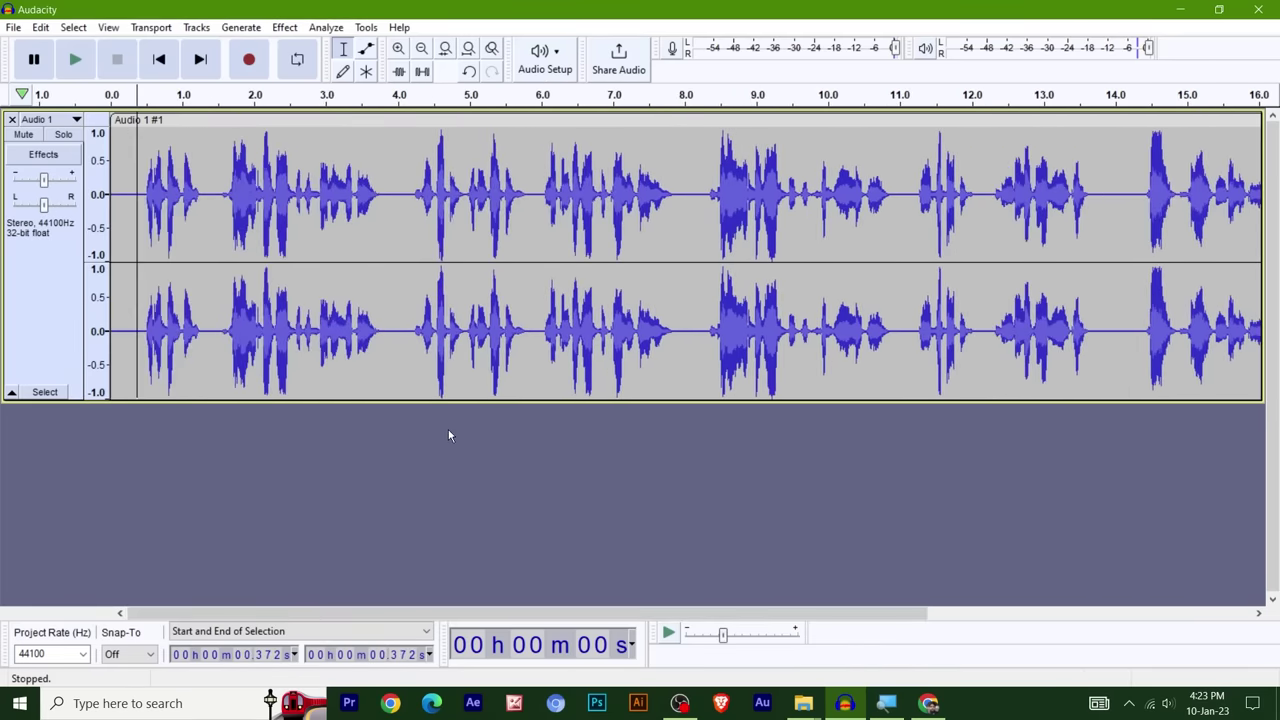
{"action": "key", "text": "space"}
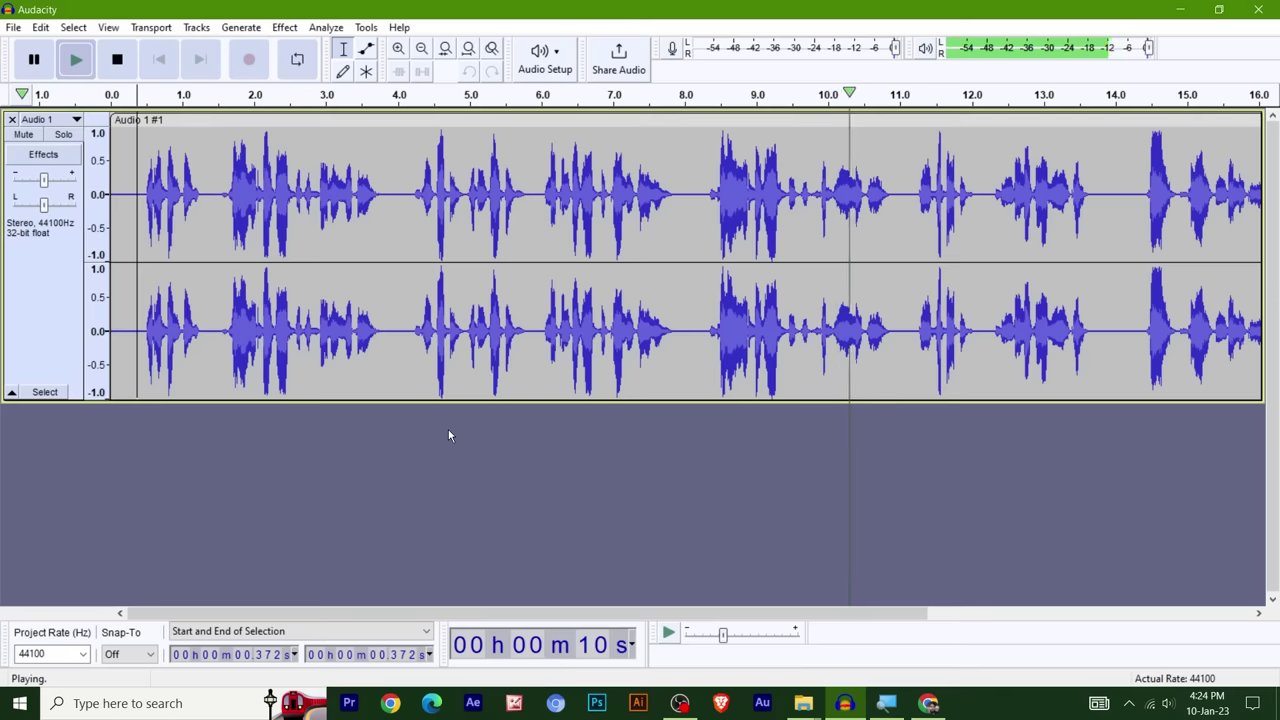
{"action": "key", "text": "space"}
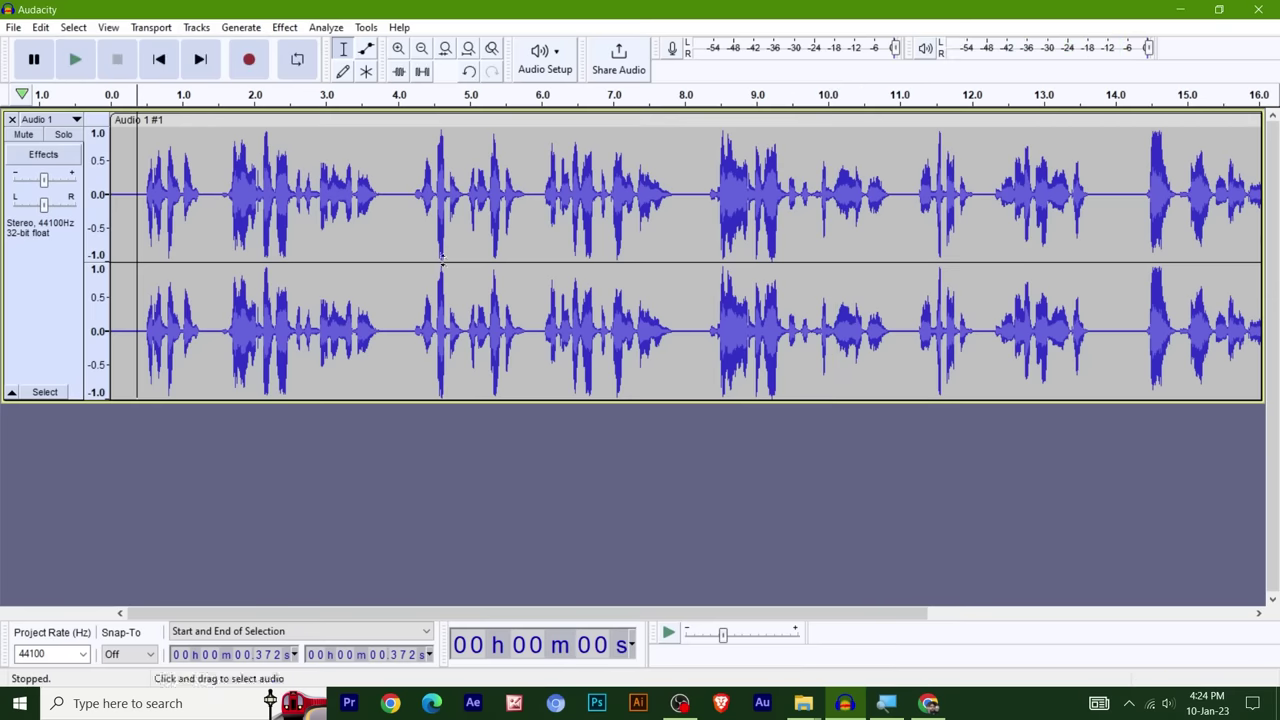
- Select the first phrase, from about 0.3 s to 3.8 s, and open the Change Pitch effect for it
{"action": "left_click_drag", "start_coordinate": [155, 196], "coordinate": [938, 200]}
{"action": "left_click", "coordinate": [587, 466]}
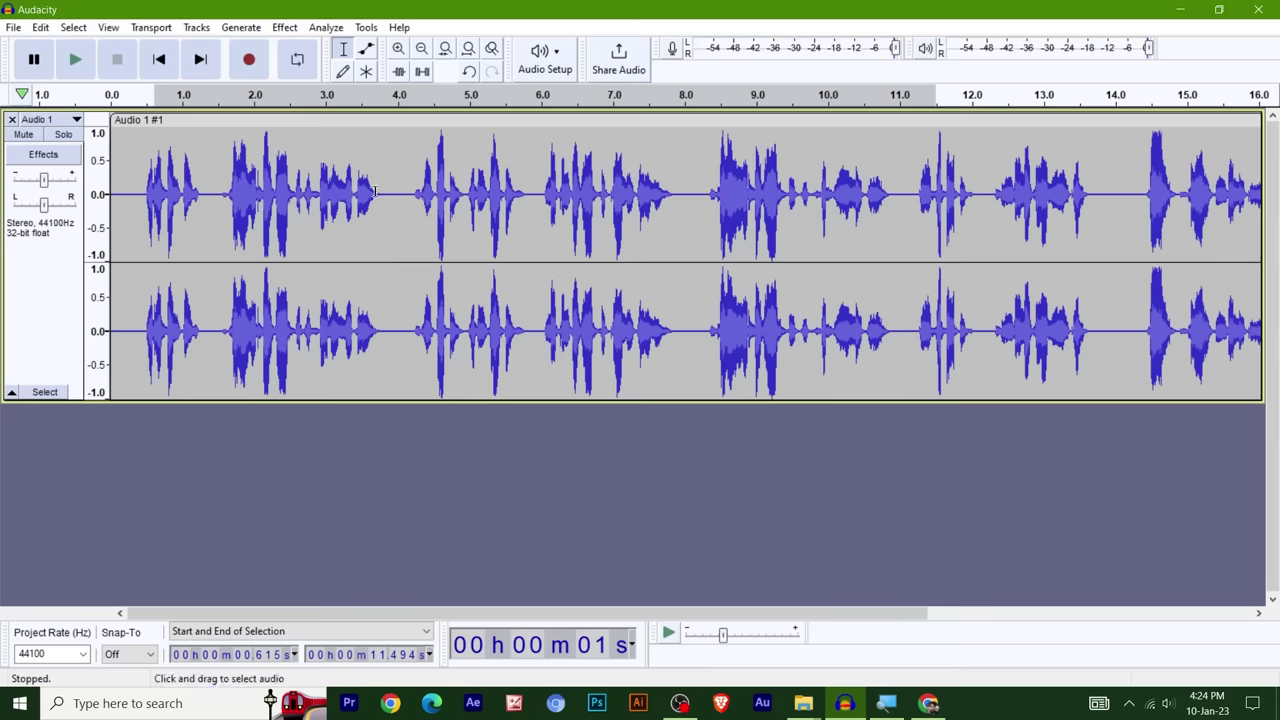
{"action": "left_click_drag", "start_coordinate": [386, 192], "coordinate": [133, 216]}
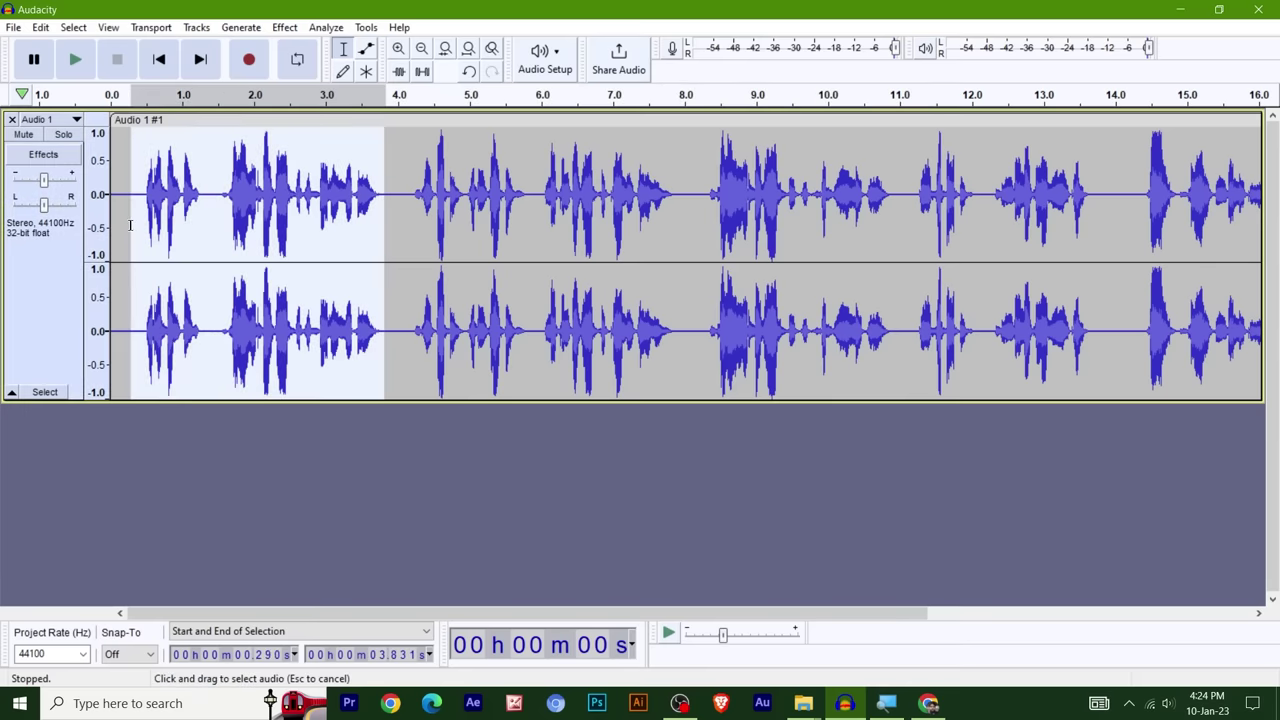
{"action": "left_click", "coordinate": [285, 27]}
{"action": "mouse_move", "coordinate": [412, 160]}
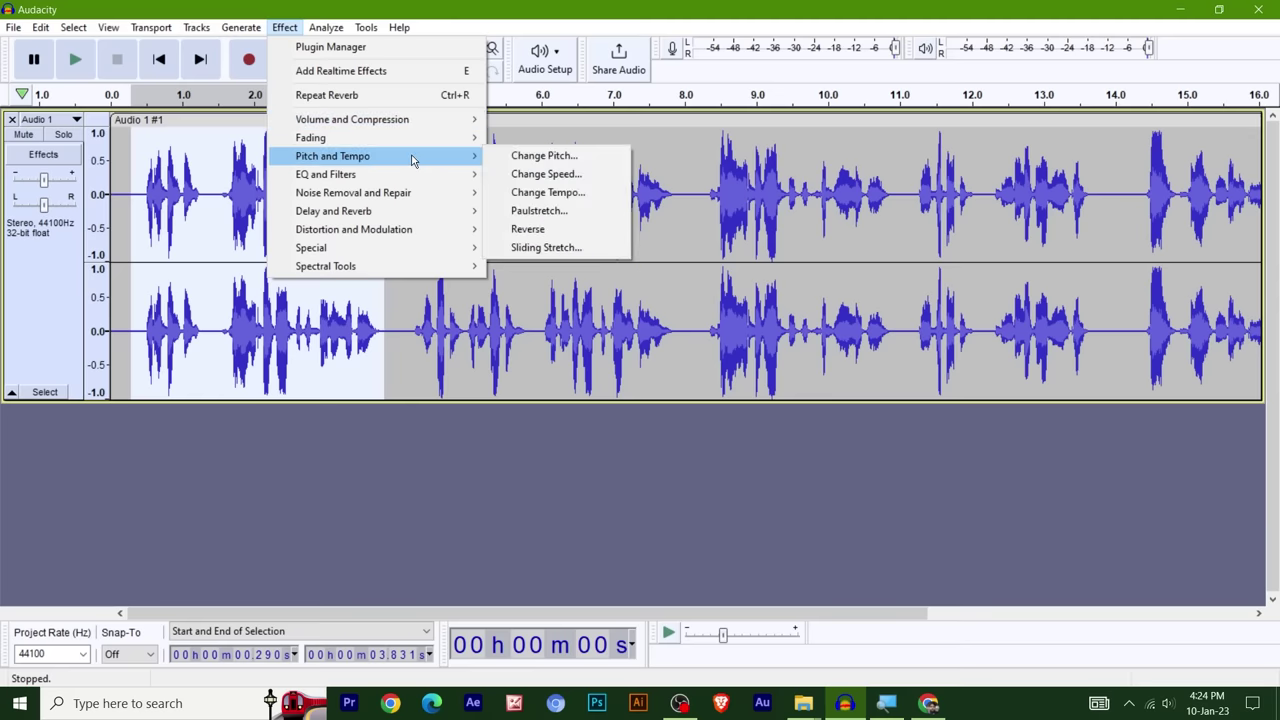
{"action": "left_click", "coordinate": [575, 165]}
{"action": "left_click_drag", "start_coordinate": [606, 200], "coordinate": [737, 70]}
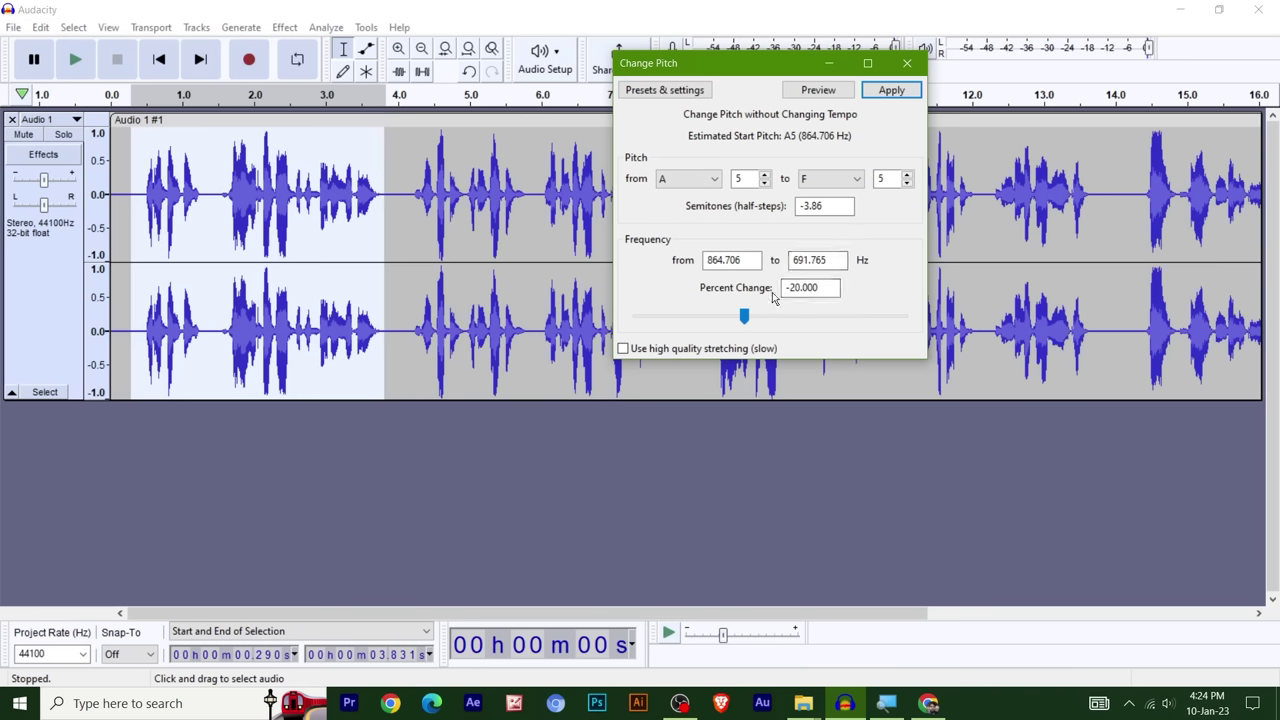
- Try a pitch change of -10 percent on the first phrase and preview it
{"action": "left_click_drag", "start_coordinate": [820, 288], "coordinate": [765, 288]}
{"action": "type", "text": "0"}
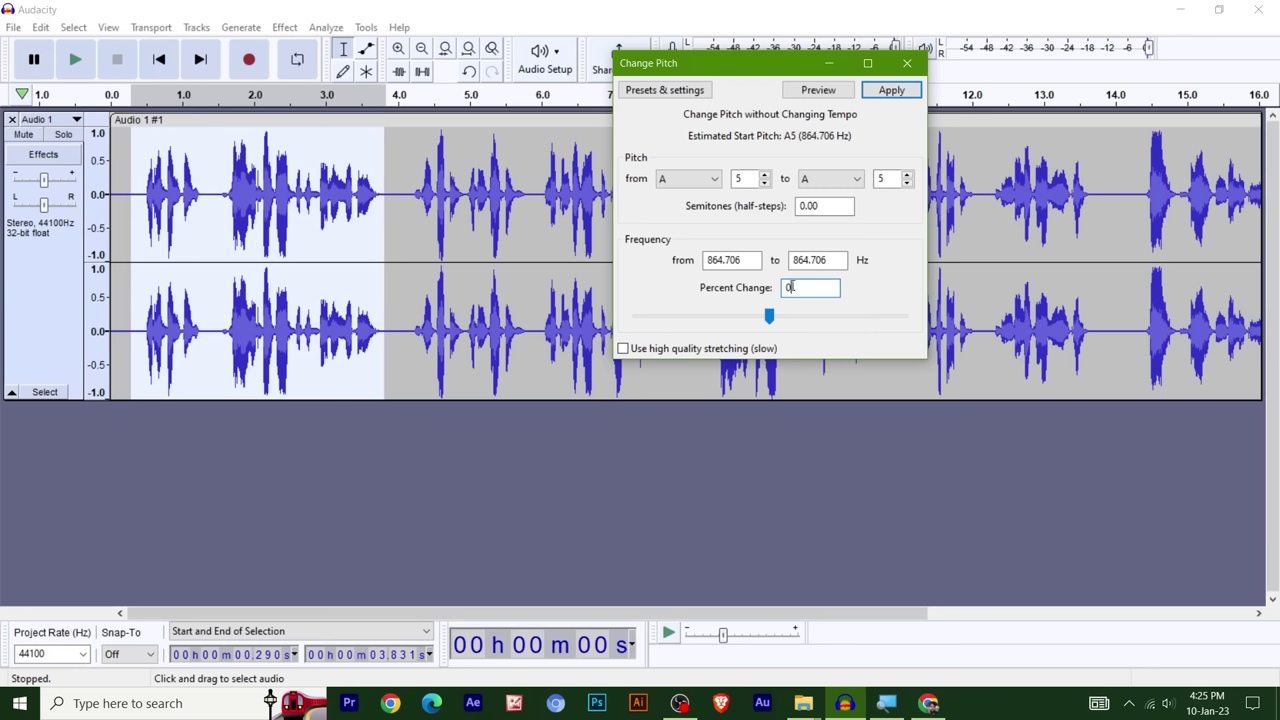
{"action": "double_click", "coordinate": [792, 287]}
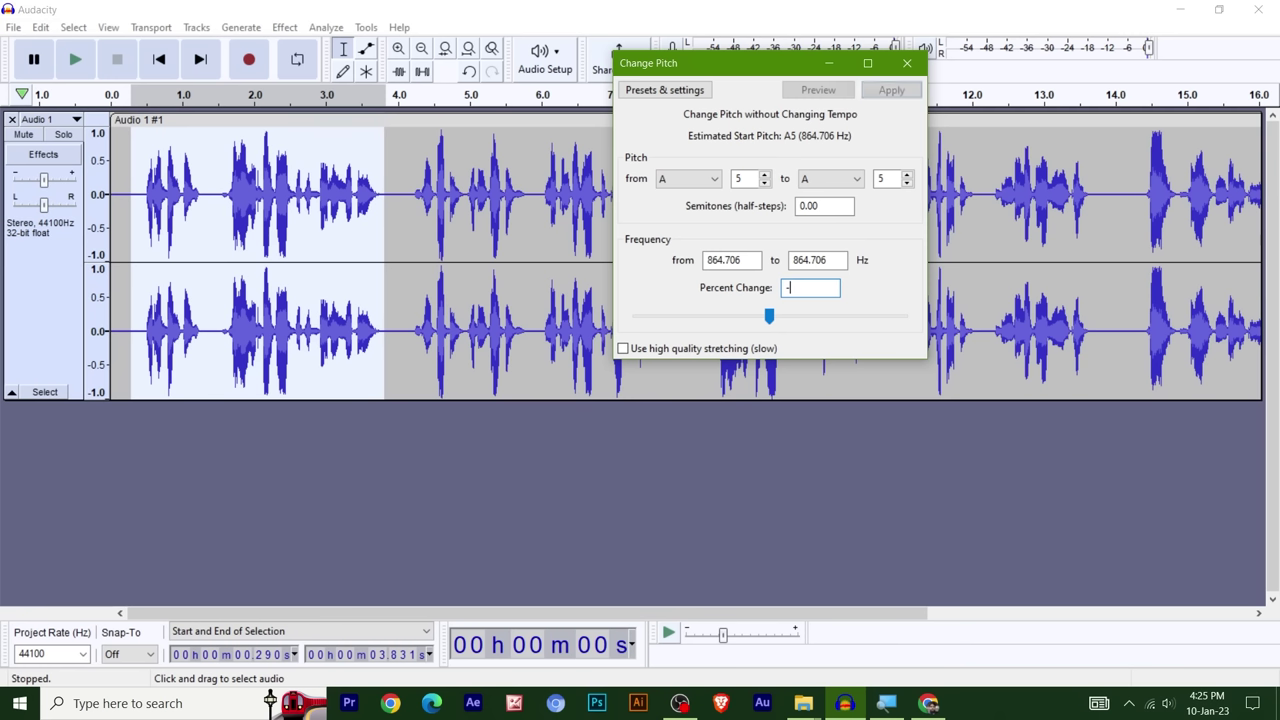
{"action": "type", "text": "-10"}
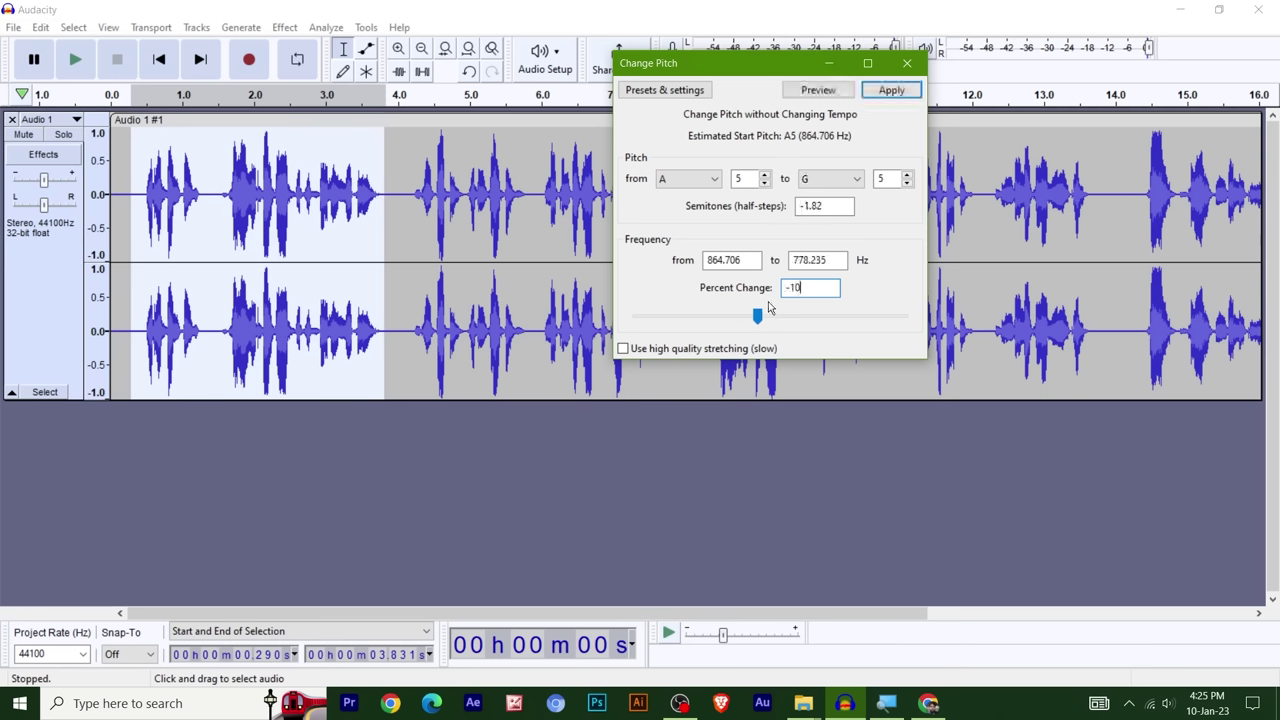
{"action": "left_click", "coordinate": [818, 91]}
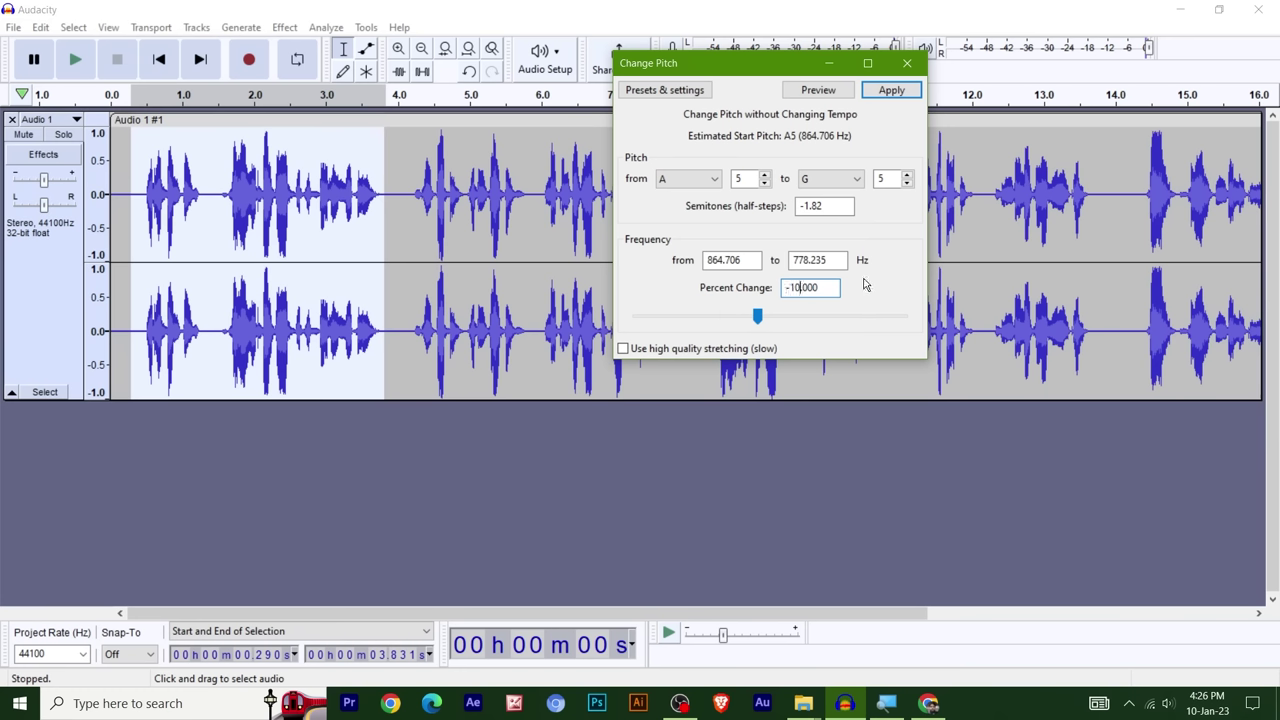
- Set the first phrase's pitch change to -20 percent, preview it and apply the effect
{"action": "key", "text": "BackSpace"}
{"action": "key", "text": "BackSpace"}
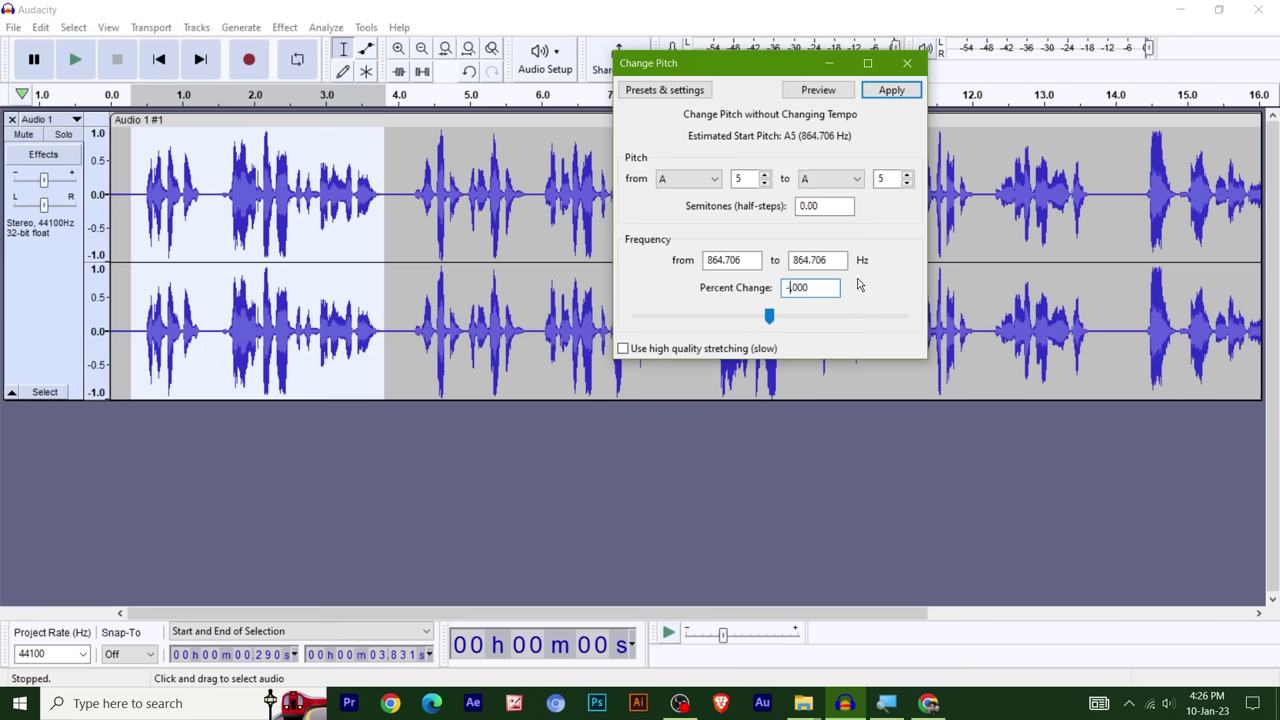
{"action": "type", "text": "20"}
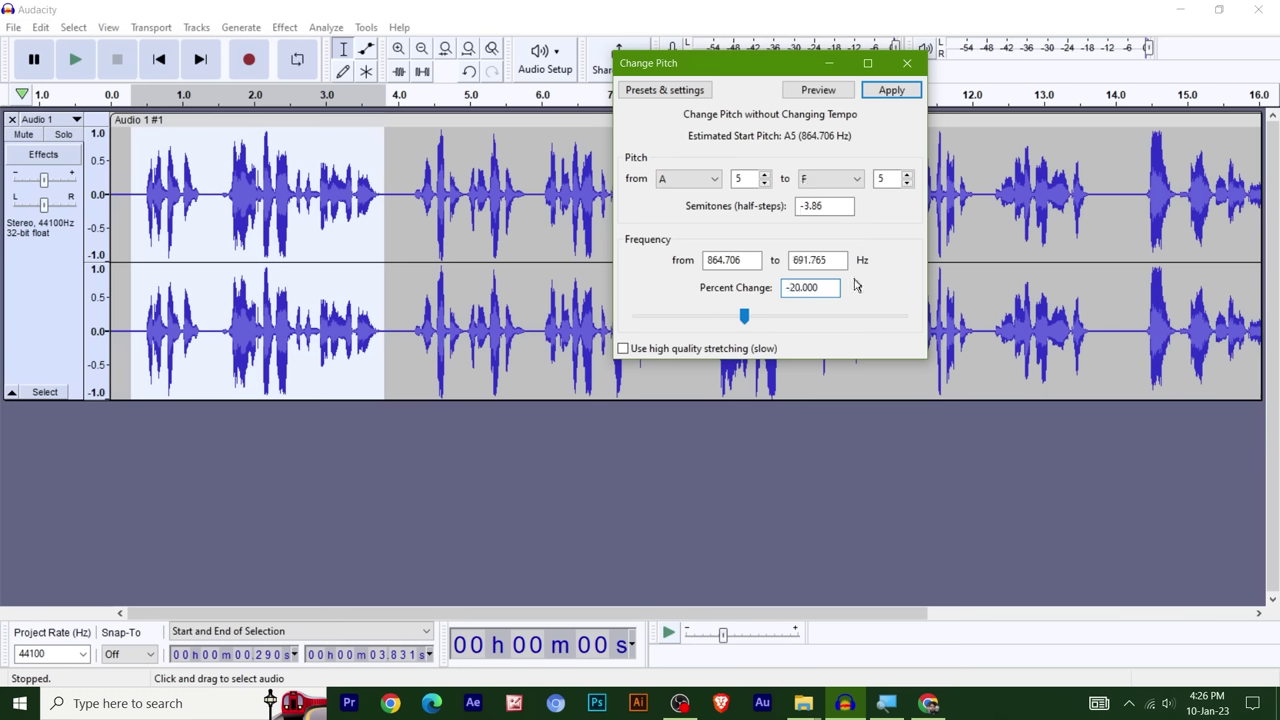
{"action": "left_click", "coordinate": [818, 91]}
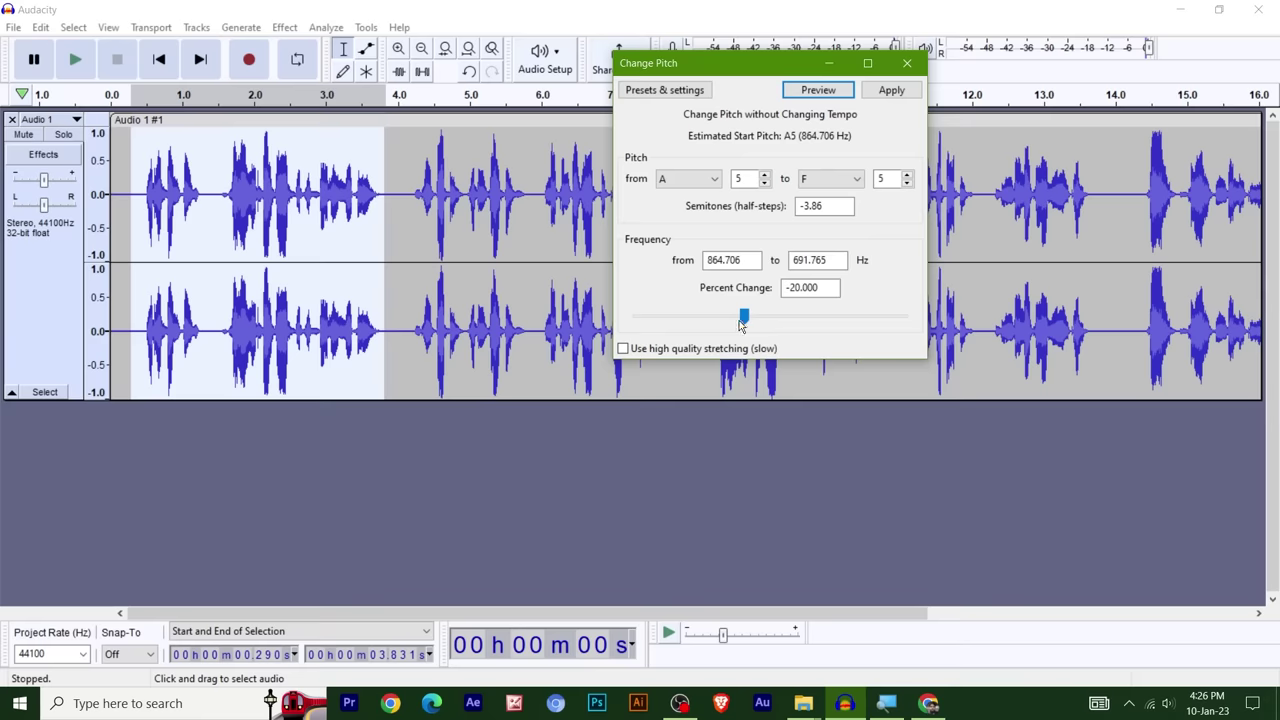
{"action": "left_click", "coordinate": [891, 90]}
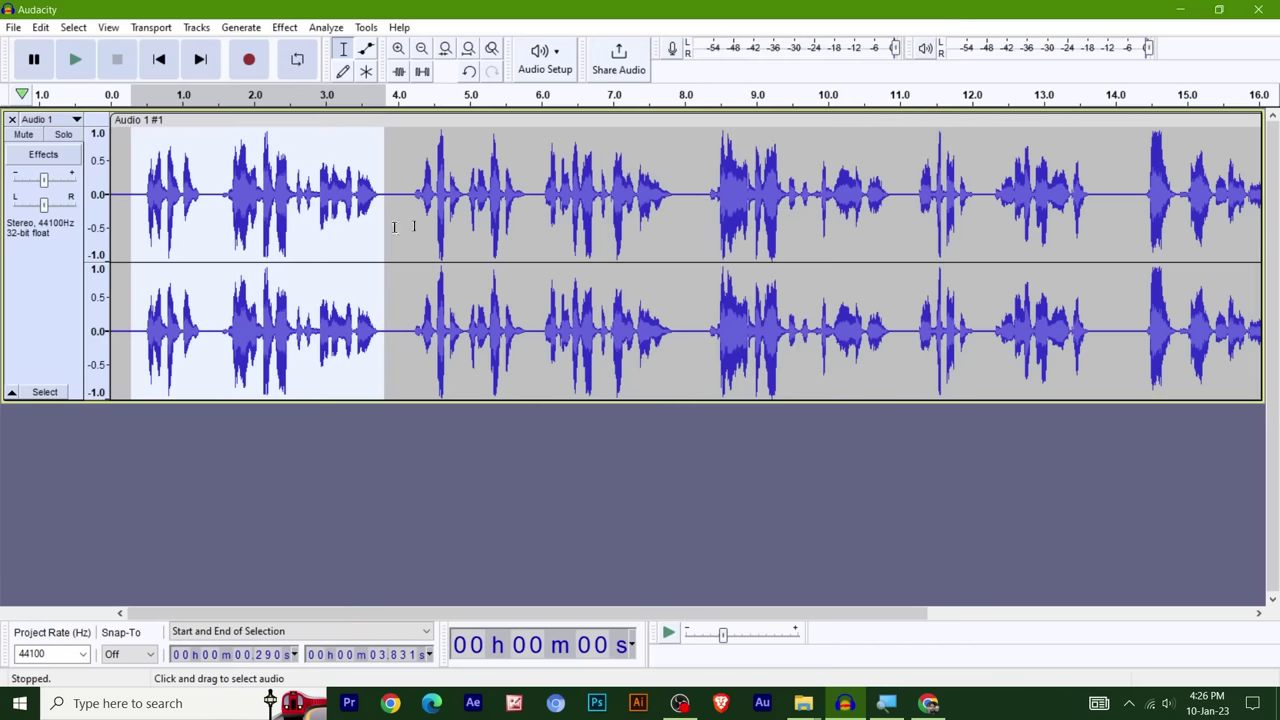
- Apply Change Pitch with a 30 percent change to the second phrase, from about 4.2 s to 8 s, after previewing it
{"action": "left_click_drag", "start_coordinate": [413, 222], "coordinate": [681, 203]}
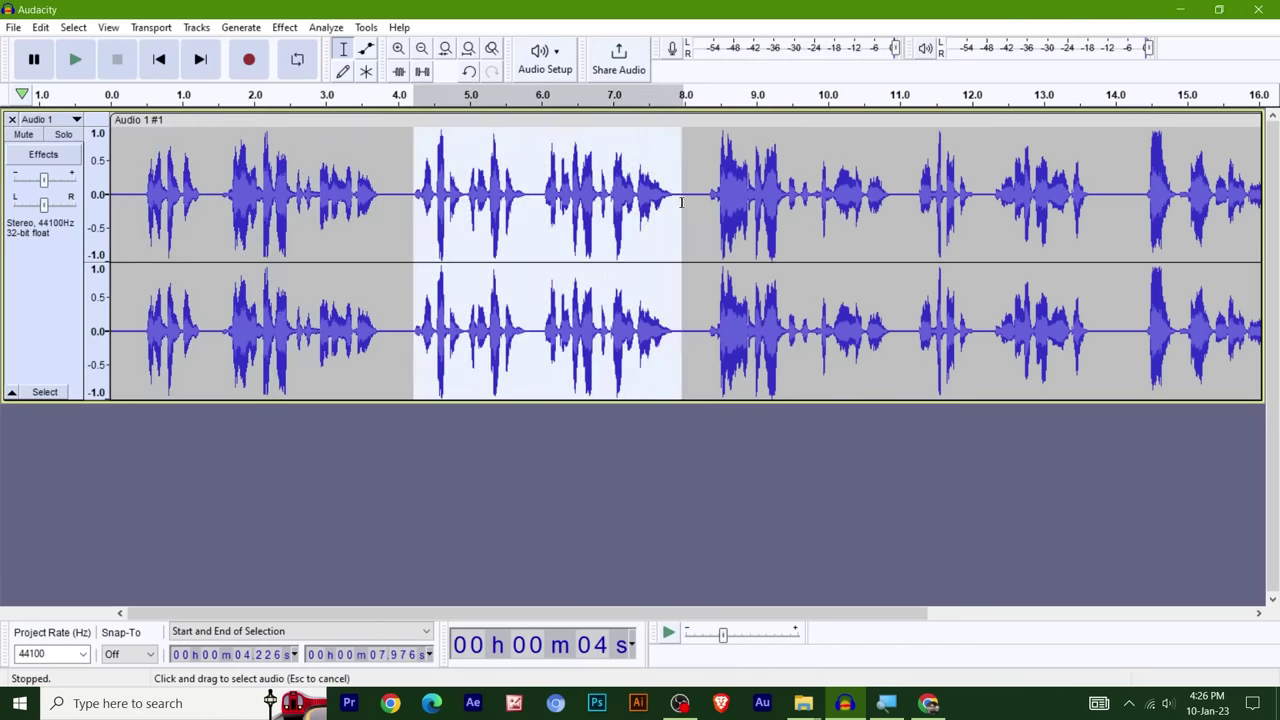
{"action": "left_click", "coordinate": [284, 27]}
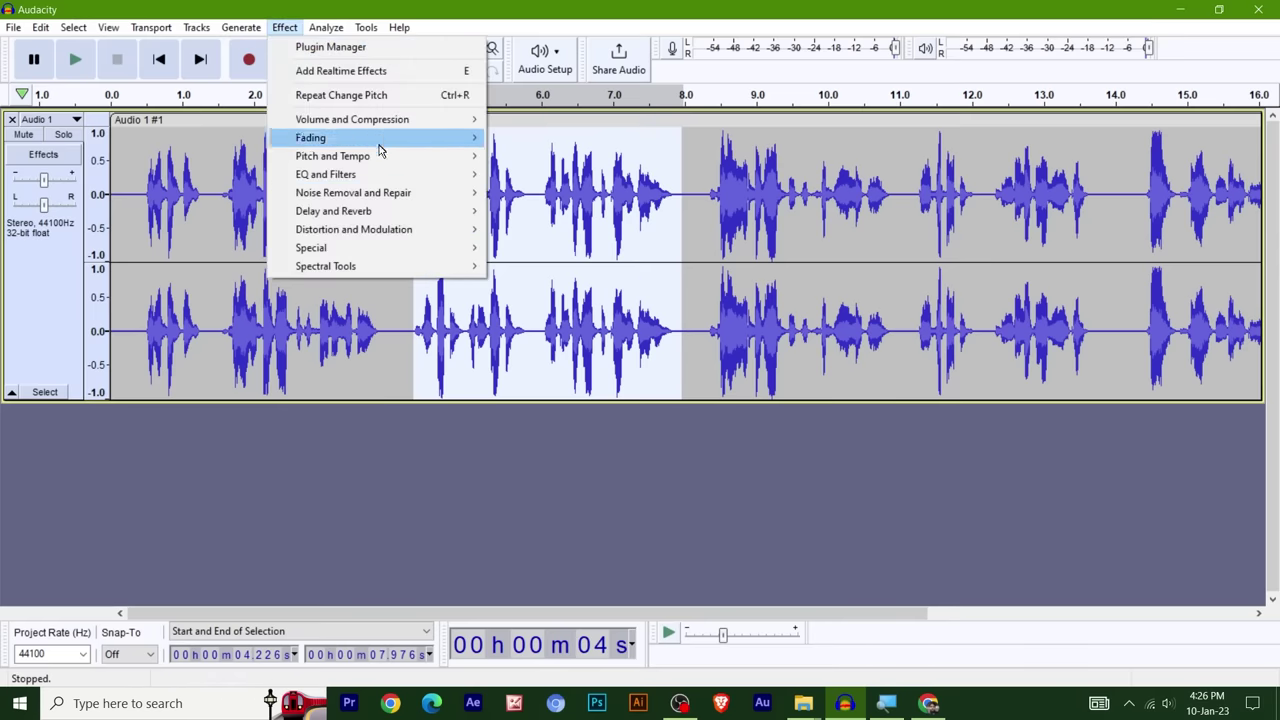
{"action": "mouse_move", "coordinate": [380, 163]}
{"action": "left_click", "coordinate": [595, 160]}
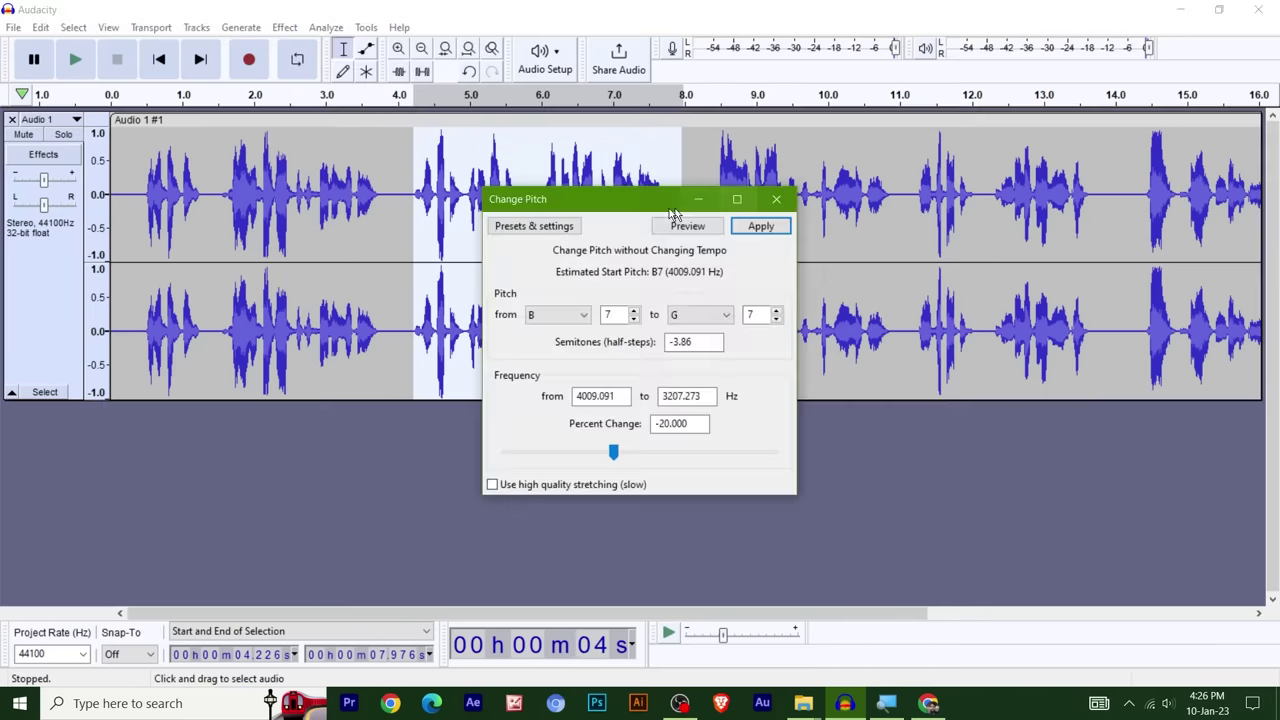
{"action": "left_click_drag", "start_coordinate": [618, 210], "coordinate": [775, 94]}
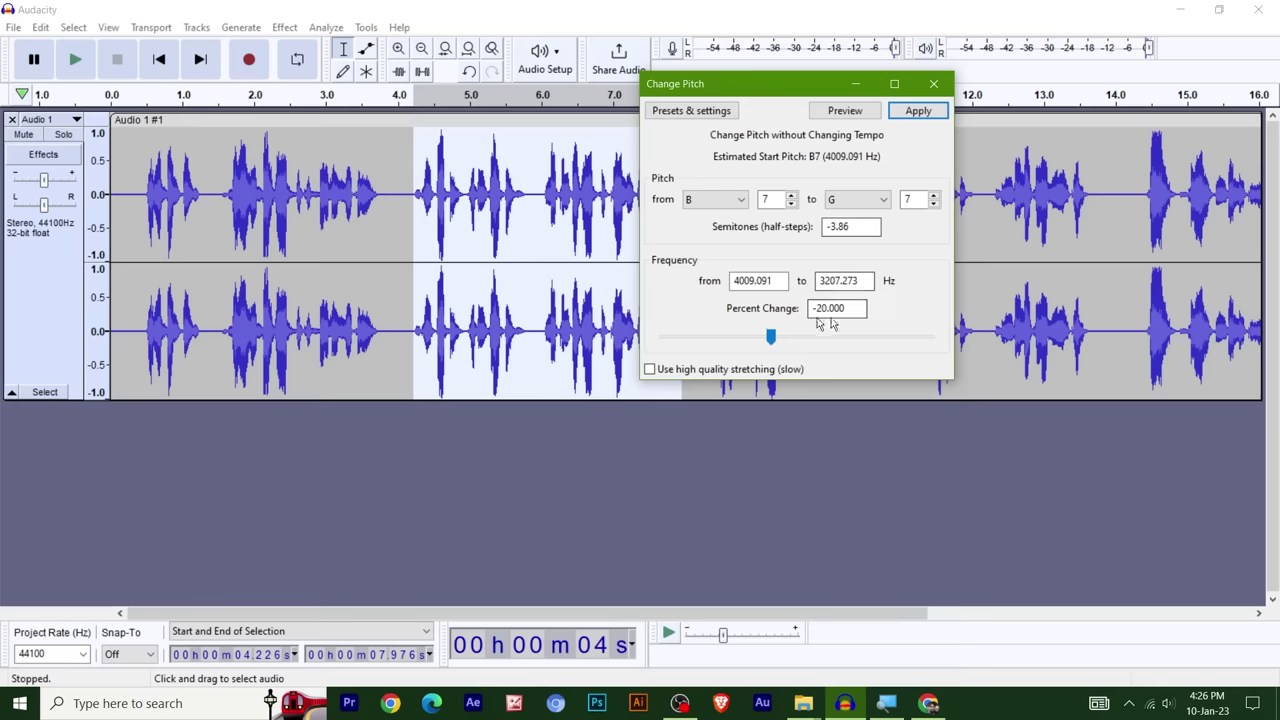
{"action": "left_click_drag", "start_coordinate": [853, 307], "coordinate": [791, 309]}
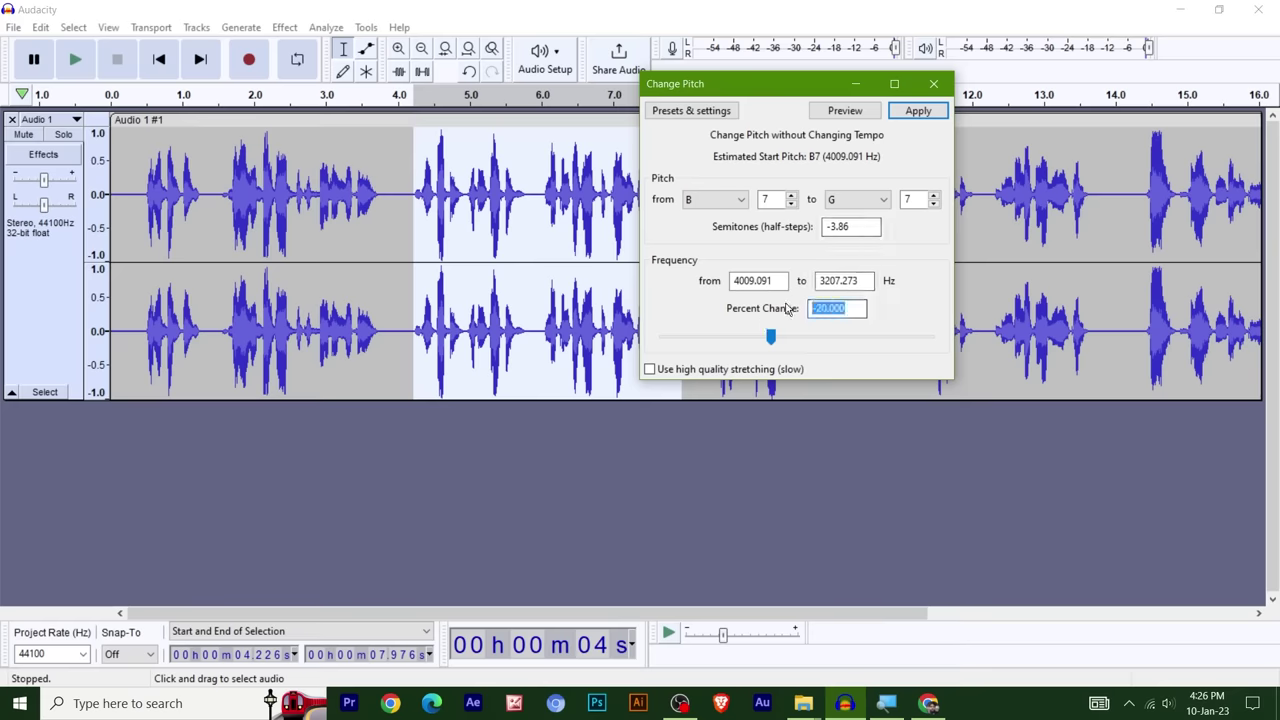
{"action": "type", "text": "30"}
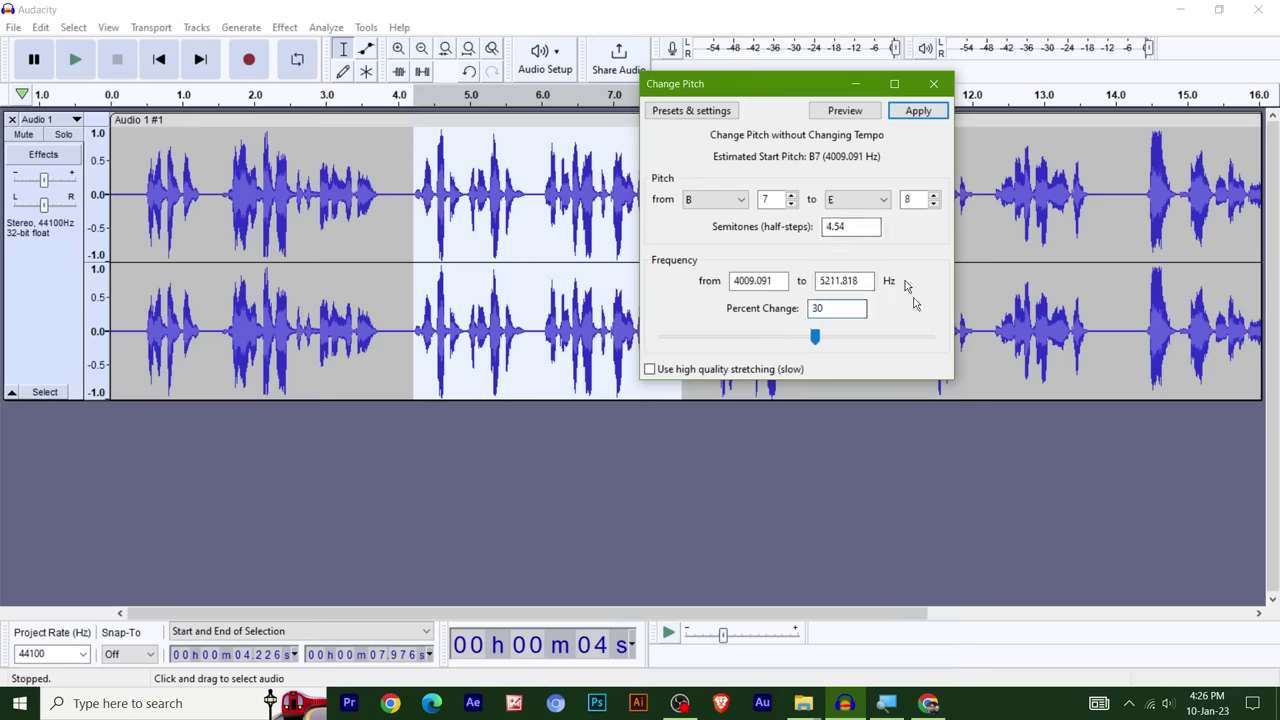
{"action": "left_click", "coordinate": [845, 111]}
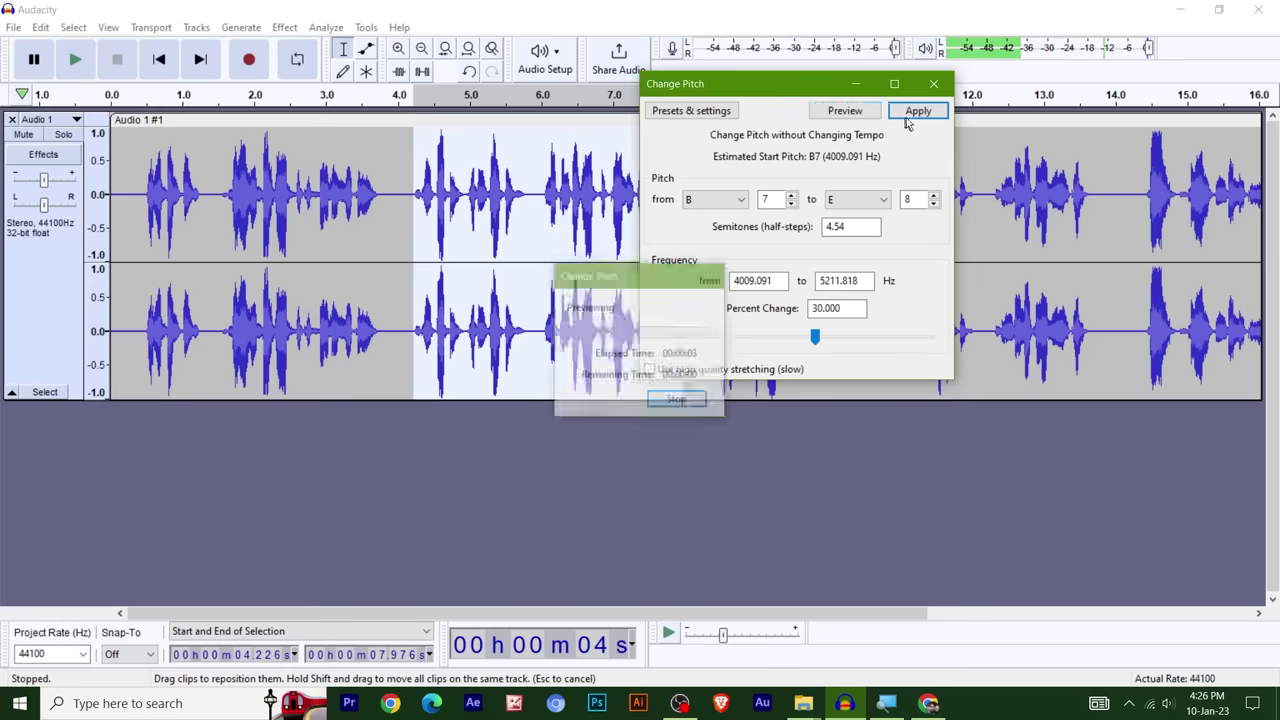
{"action": "left_click", "coordinate": [916, 112]}
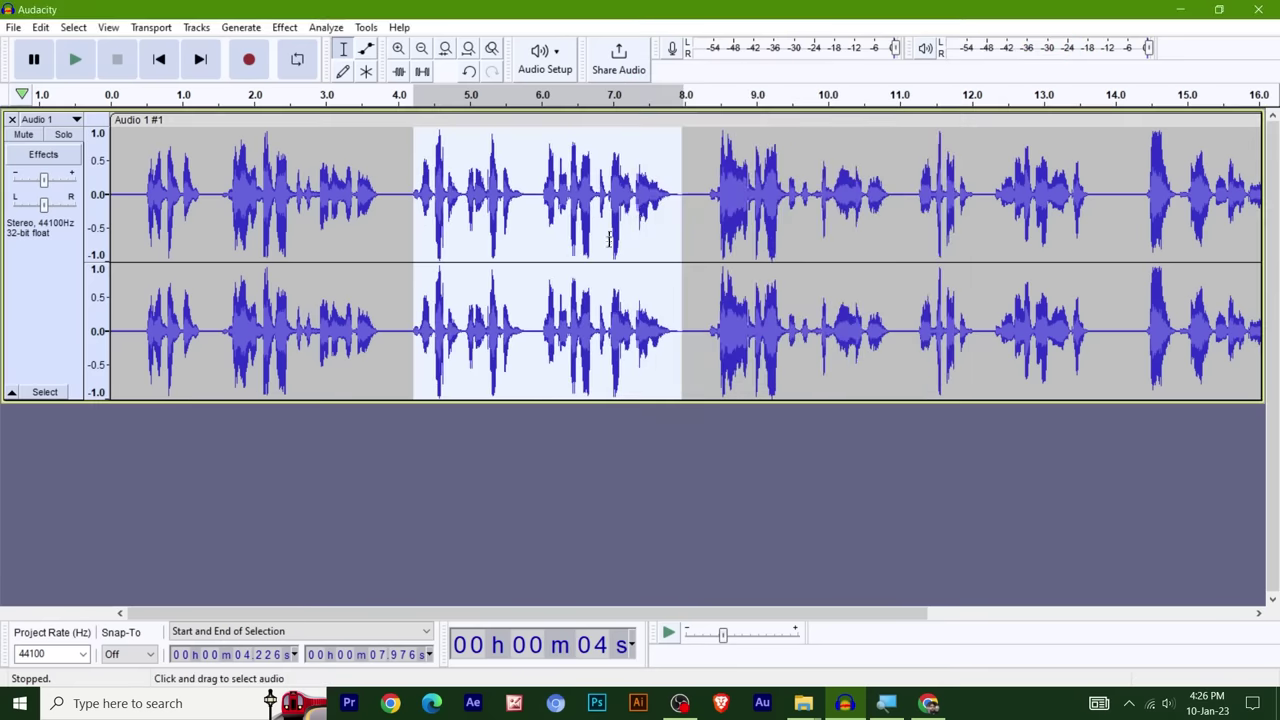
- Play the voice recording from about 0.5 s to listen to both pitch-changed phrases
{"action": "left_click", "coordinate": [707, 286]}
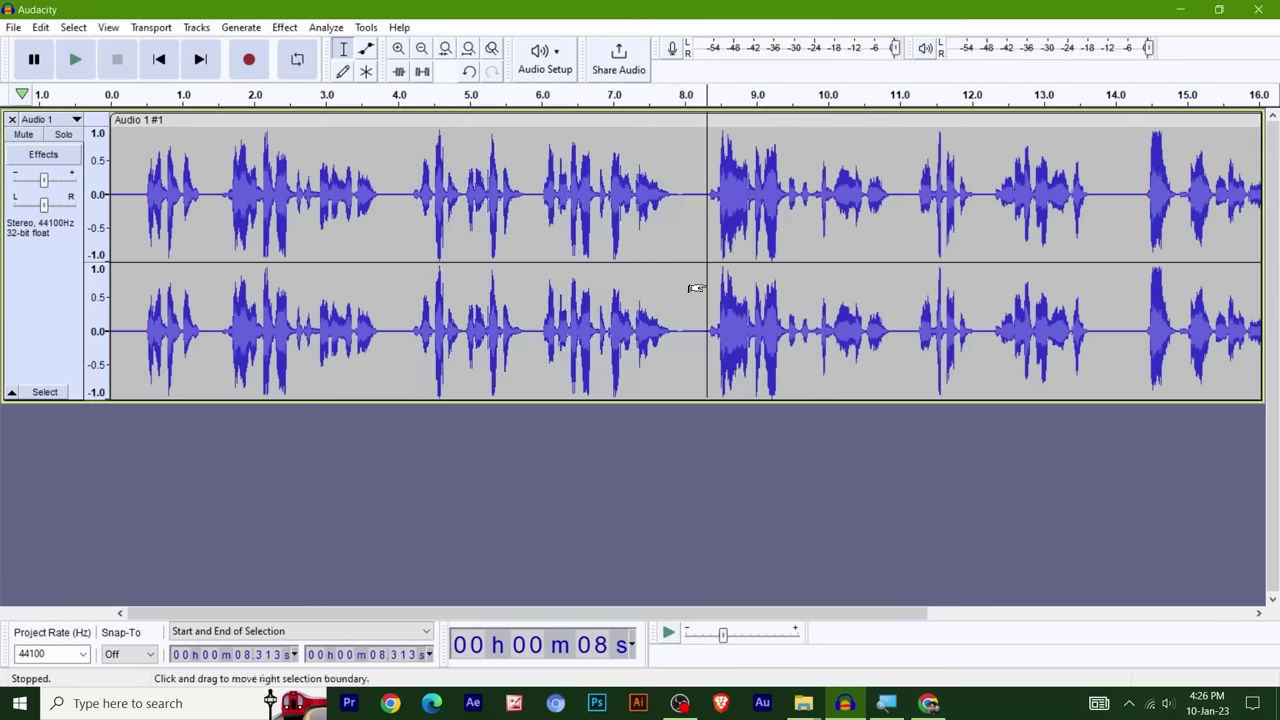
{"action": "left_click", "coordinate": [143, 236]}
{"action": "key", "text": "space"}
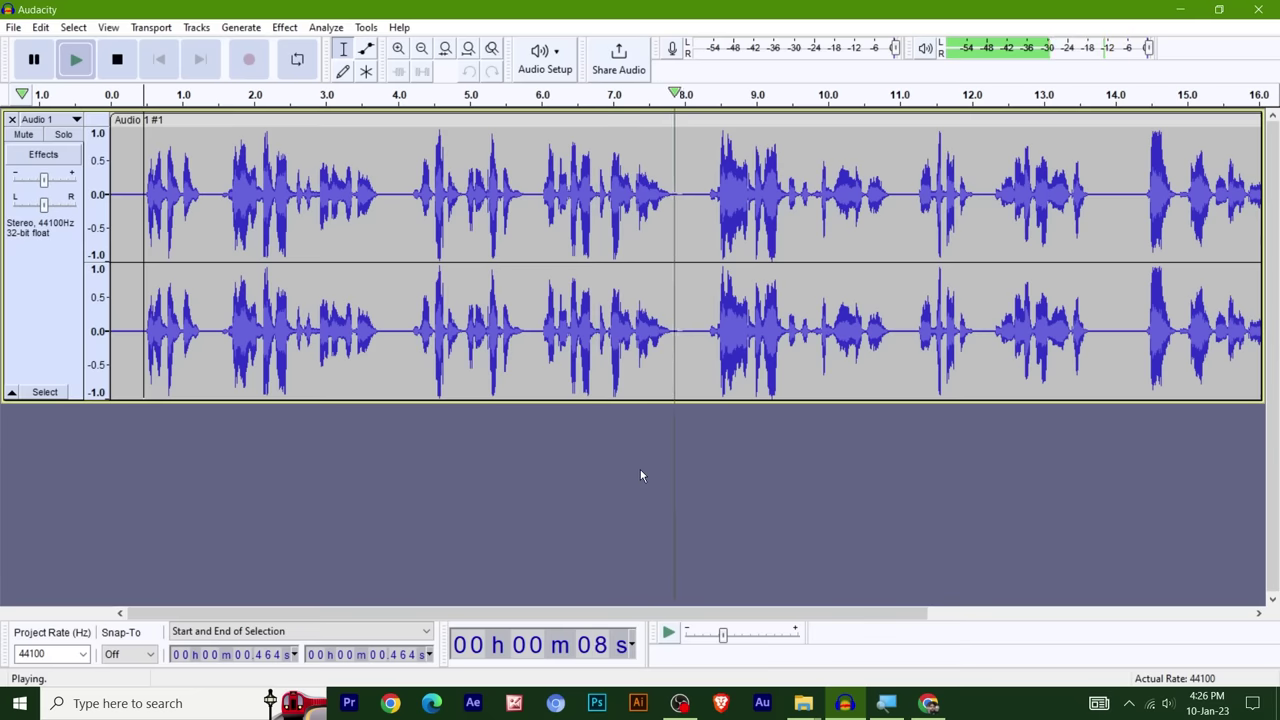
- Stop the playback and clear the selection made in the stereo track
{"action": "key", "text": "space"}
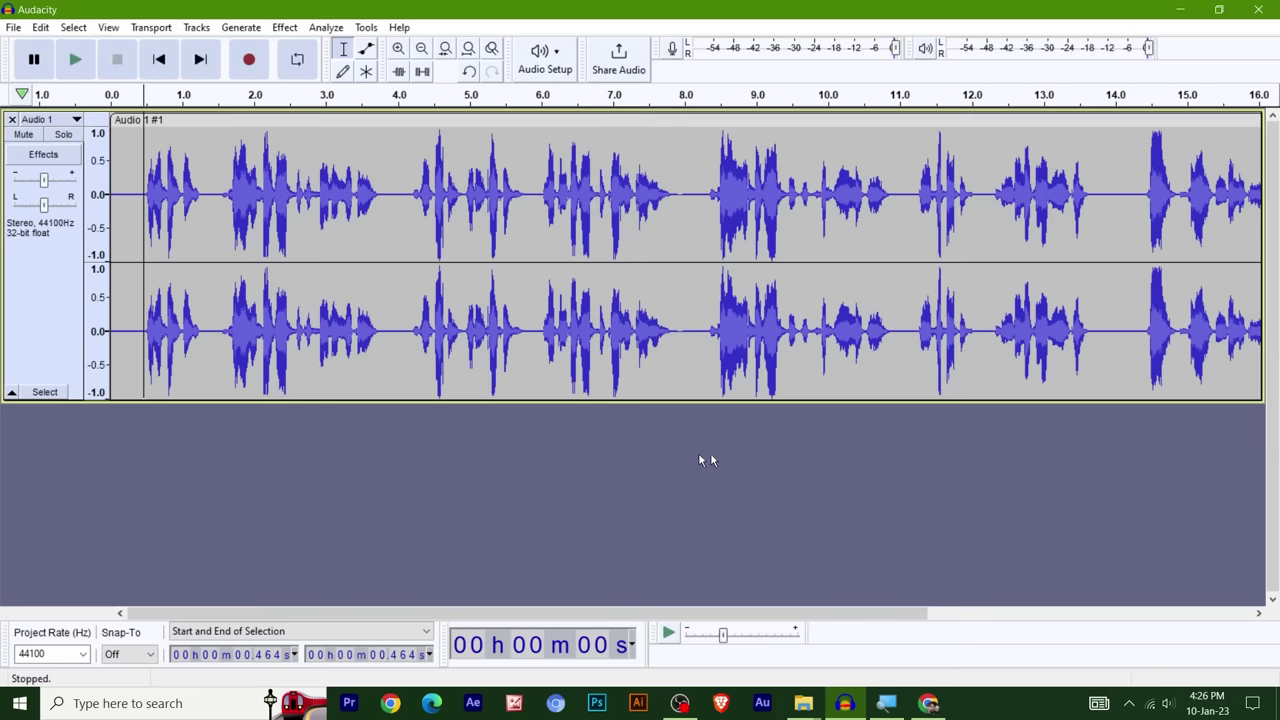
{"action": "left_click_drag", "start_coordinate": [554, 612], "coordinate": [529, 405]}
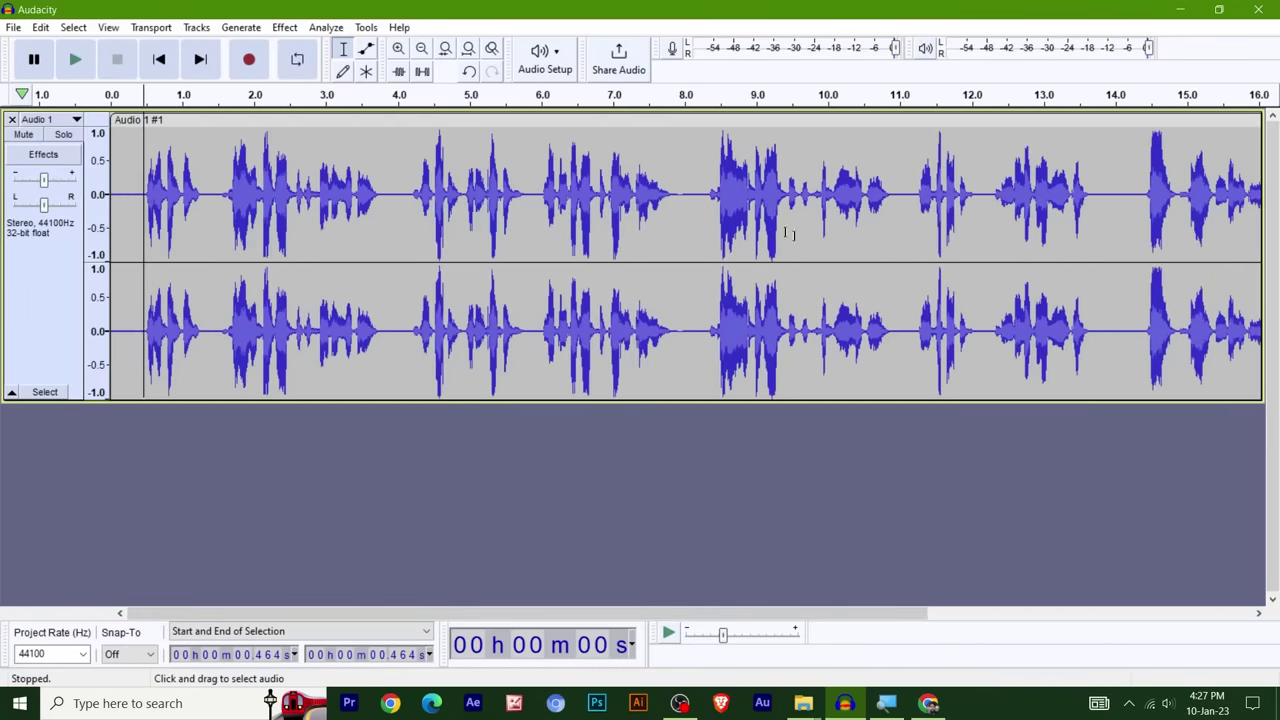
{"action": "left_click_drag", "start_coordinate": [713, 208], "coordinate": [802, 250]}
{"action": "left_click_drag", "start_coordinate": [713, 258], "coordinate": [634, 257]}
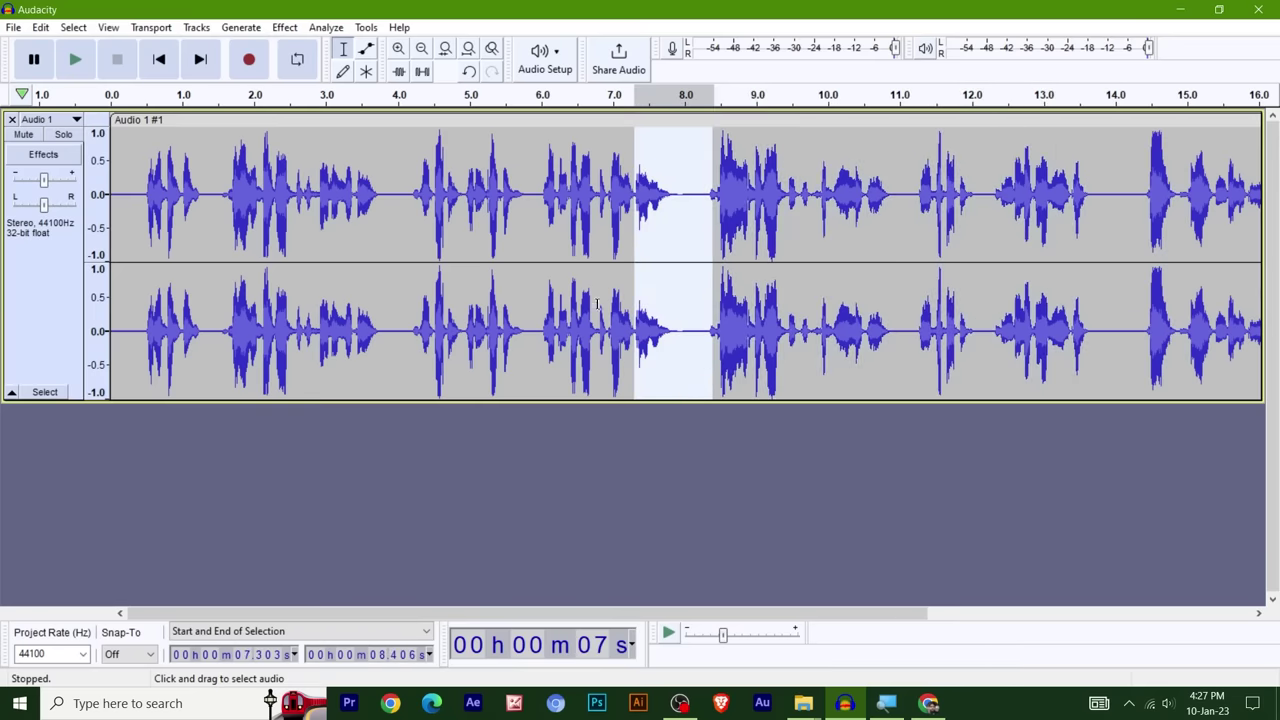
{"action": "left_click", "coordinate": [164, 466]}
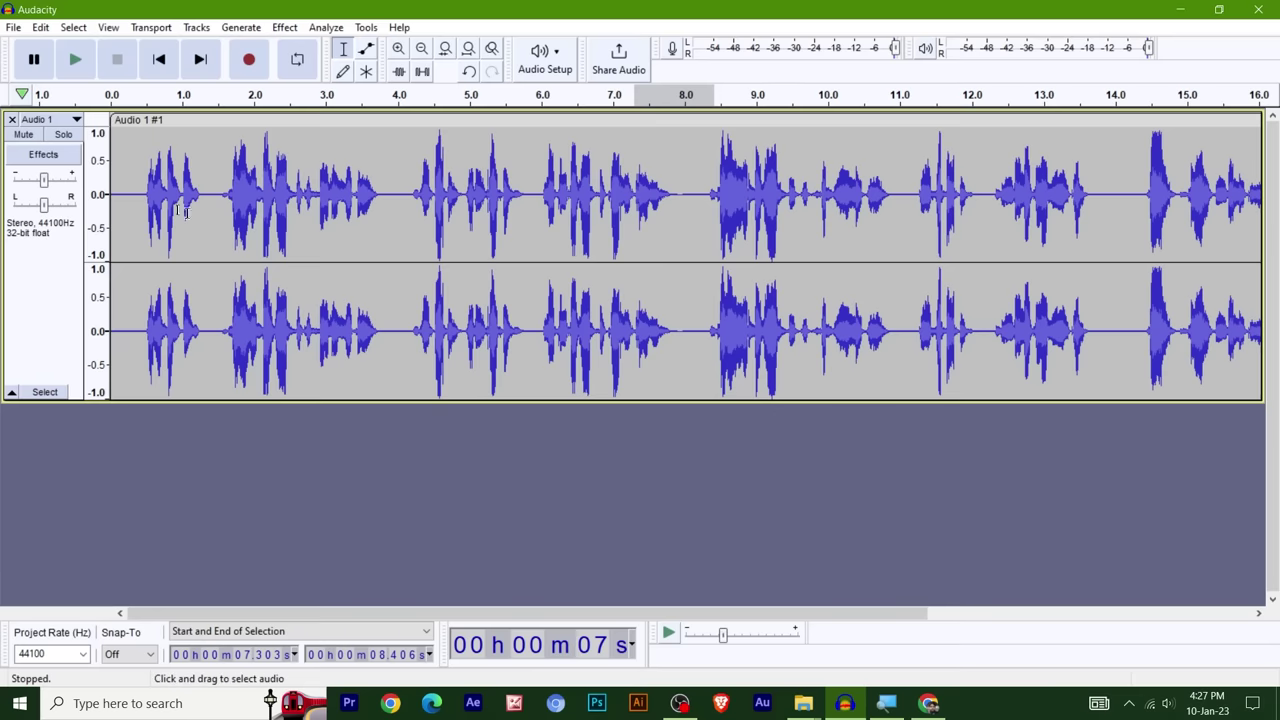
- Remove the recorded stereo track and add a new mono track
{"action": "left_click", "coordinate": [12, 120]}
{"action": "left_click", "coordinate": [195, 26]}
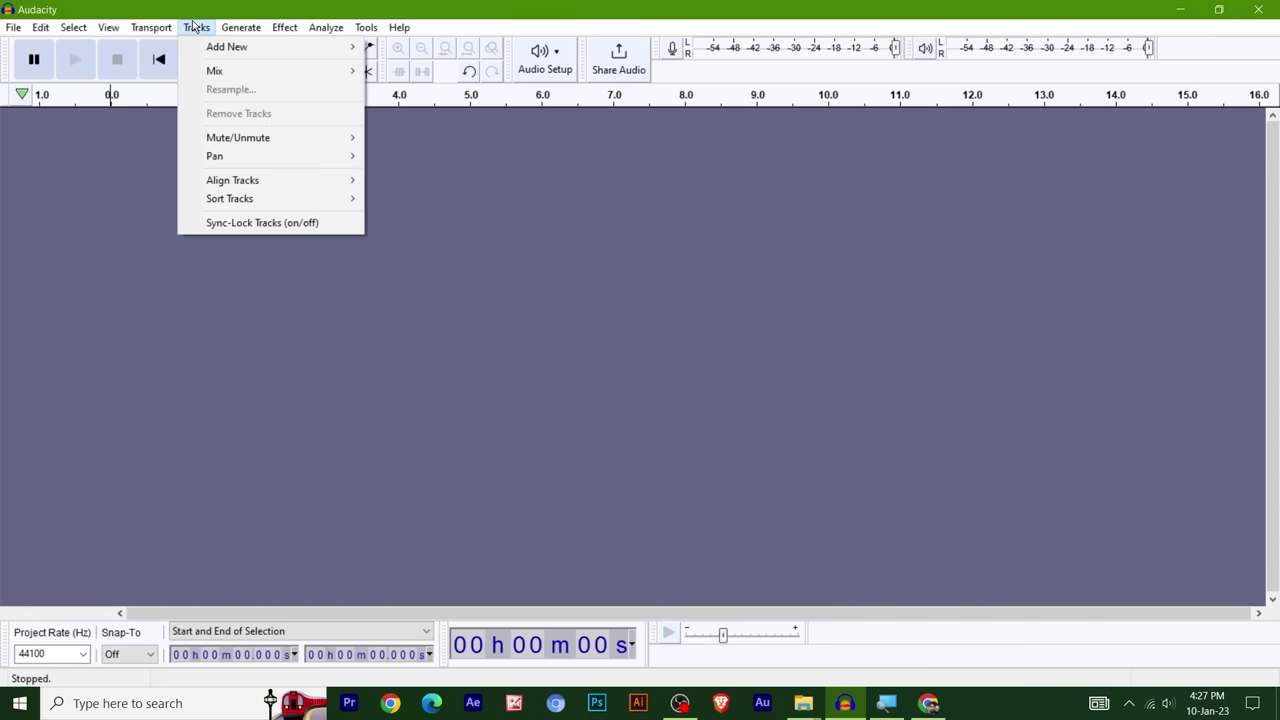
{"action": "mouse_move", "coordinate": [229, 47]}
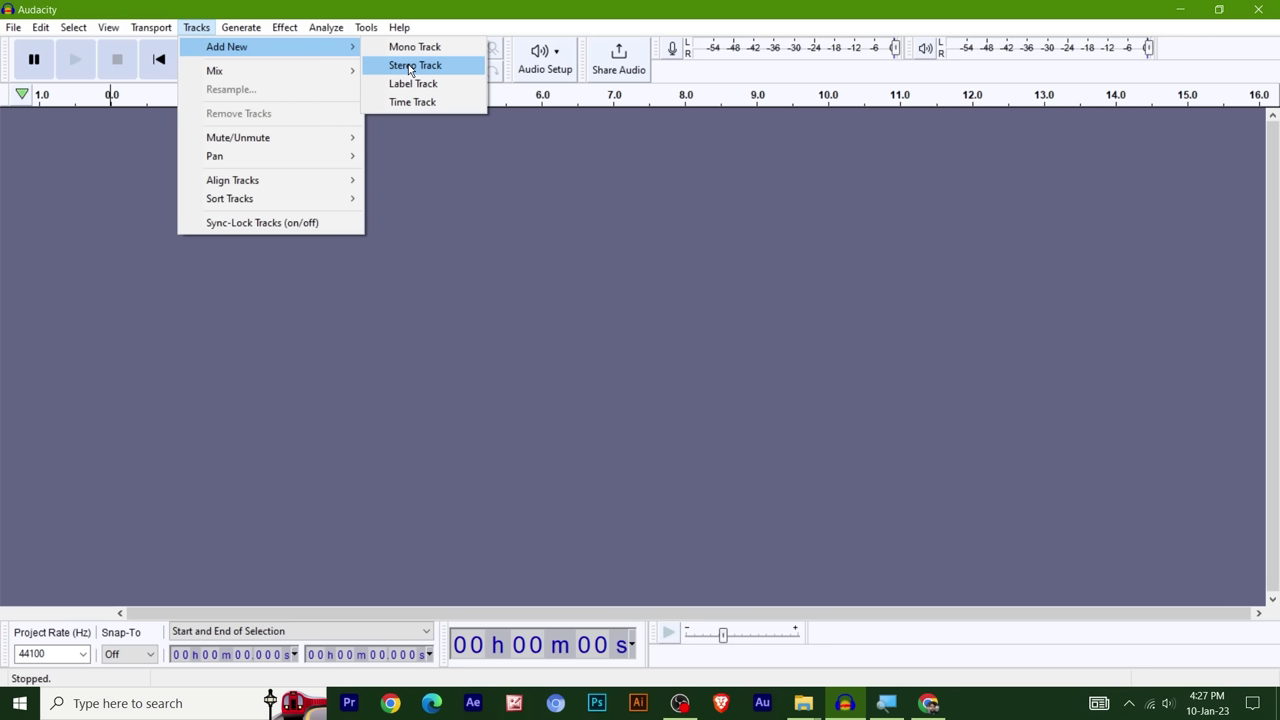
{"action": "left_click", "coordinate": [467, 53]}
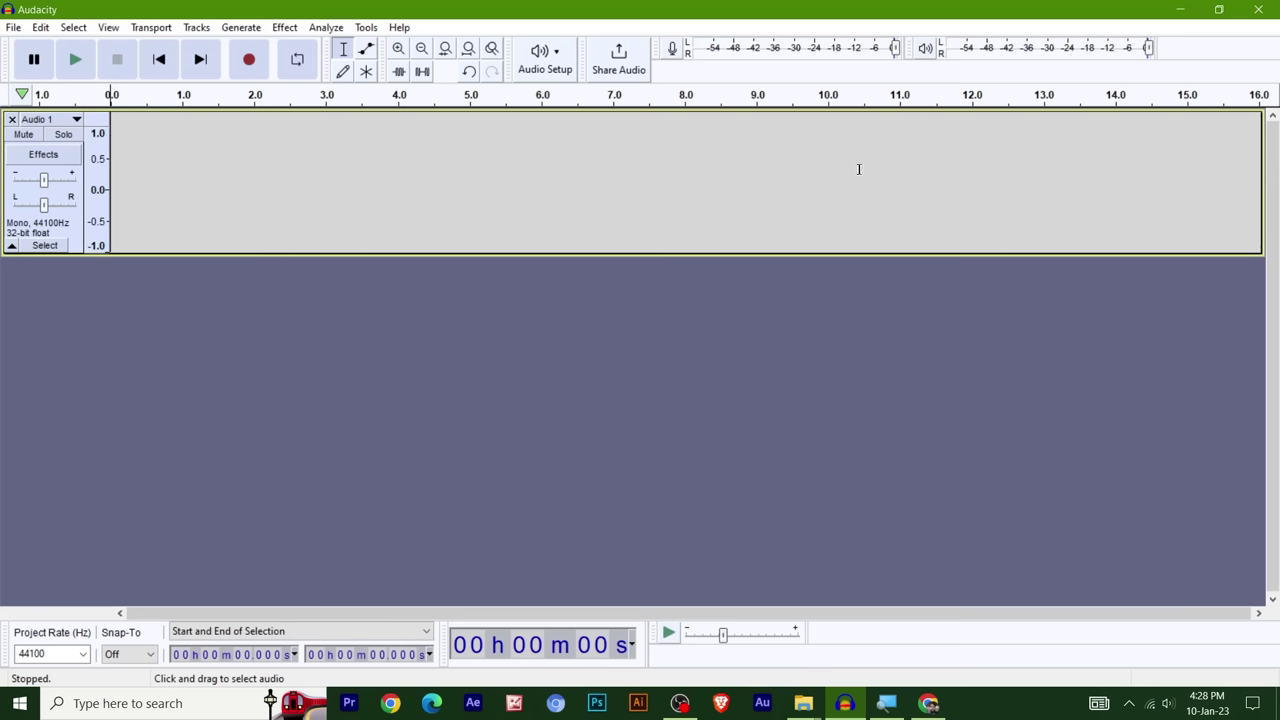
- Record a short test clip about 2.8 seconds long
{"action": "left_click", "coordinate": [249, 59]}
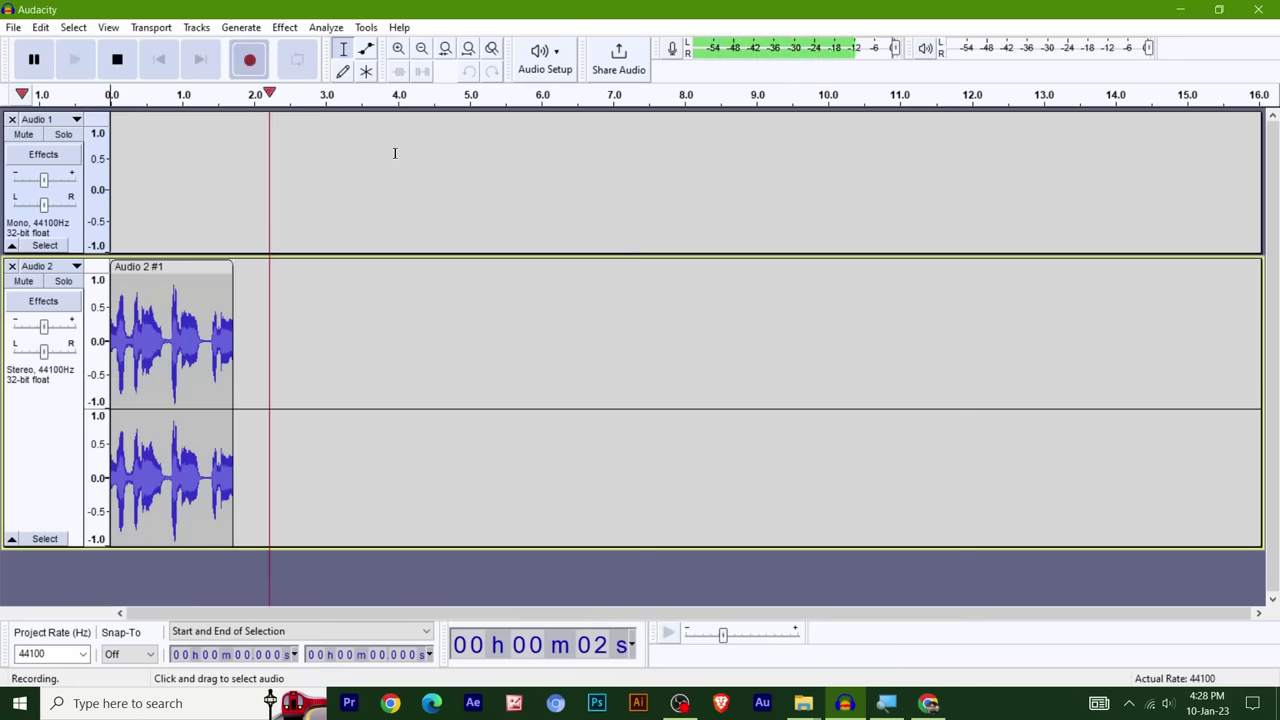
{"action": "key", "text": "space"}
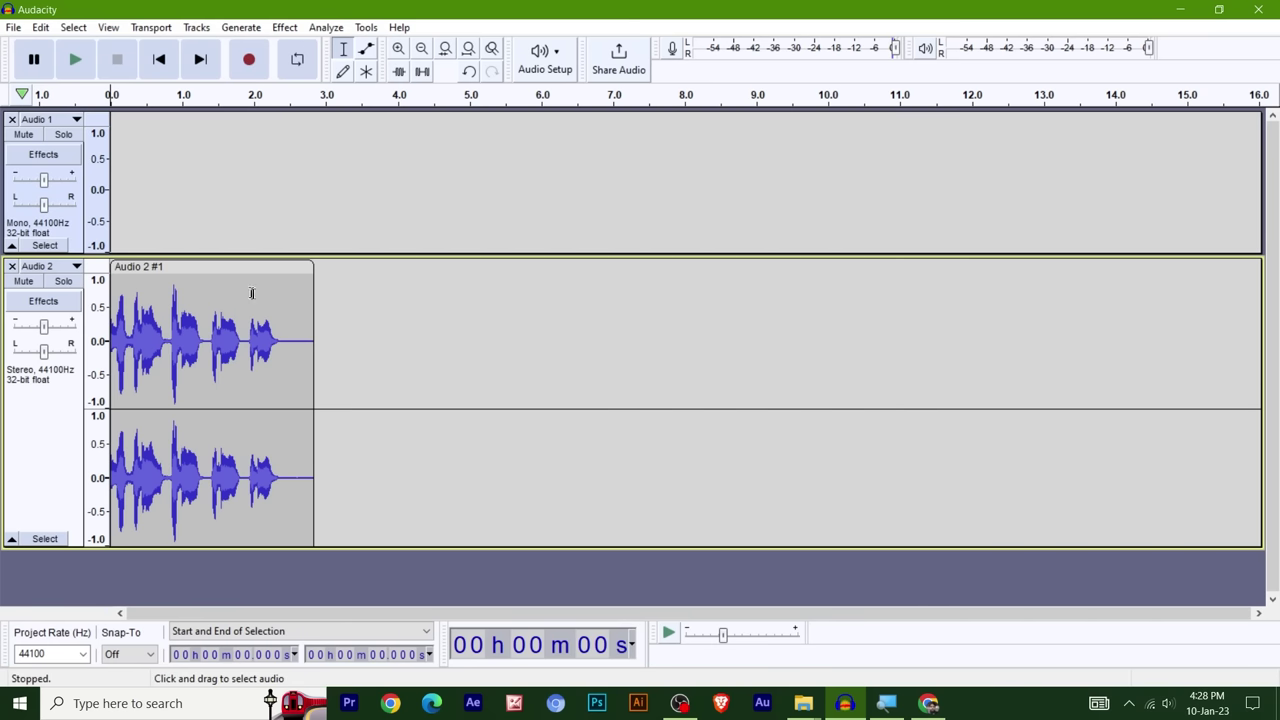
{"action": "left_click", "coordinate": [196, 27]}
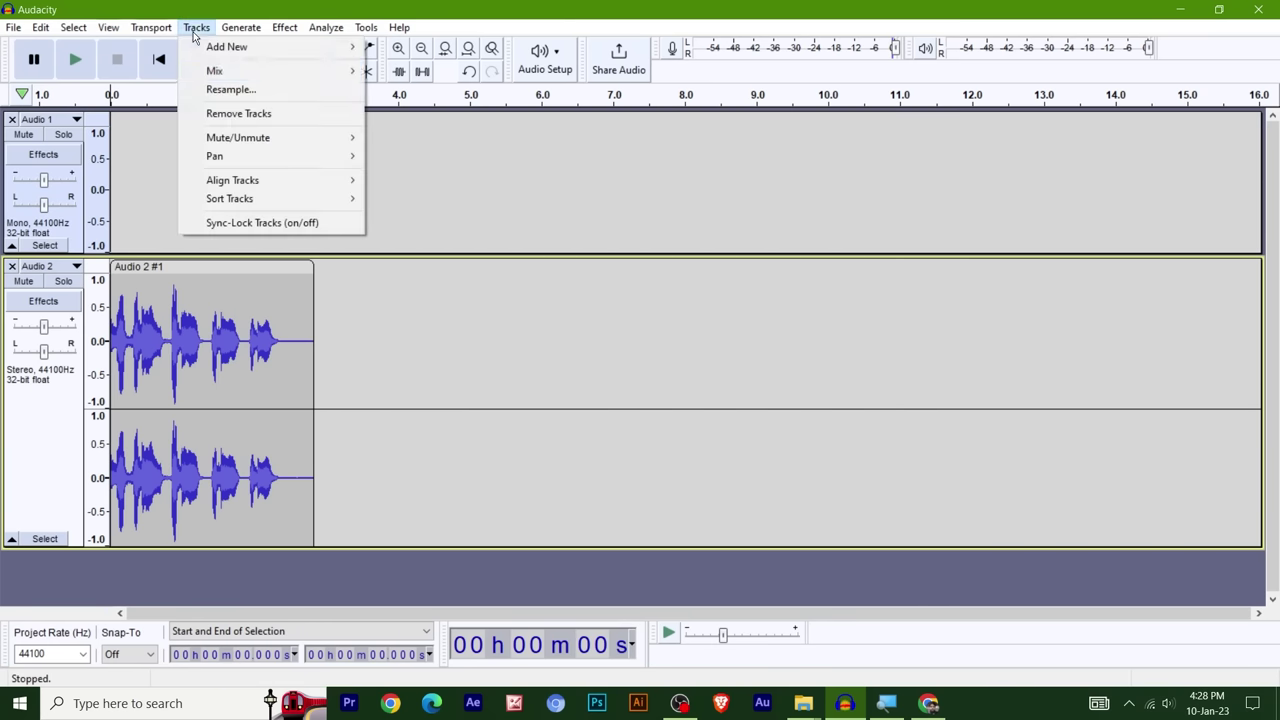
{"action": "mouse_move", "coordinate": [350, 47]}
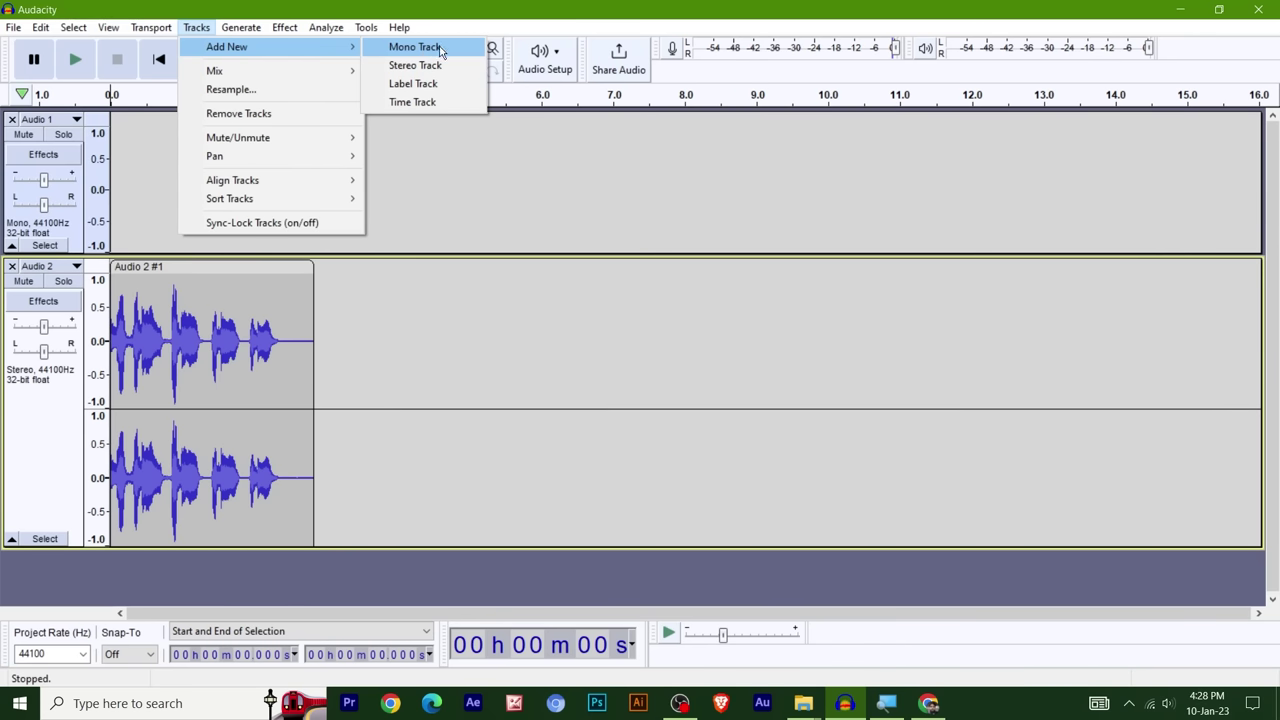
{"action": "left_click", "coordinate": [528, 372]}
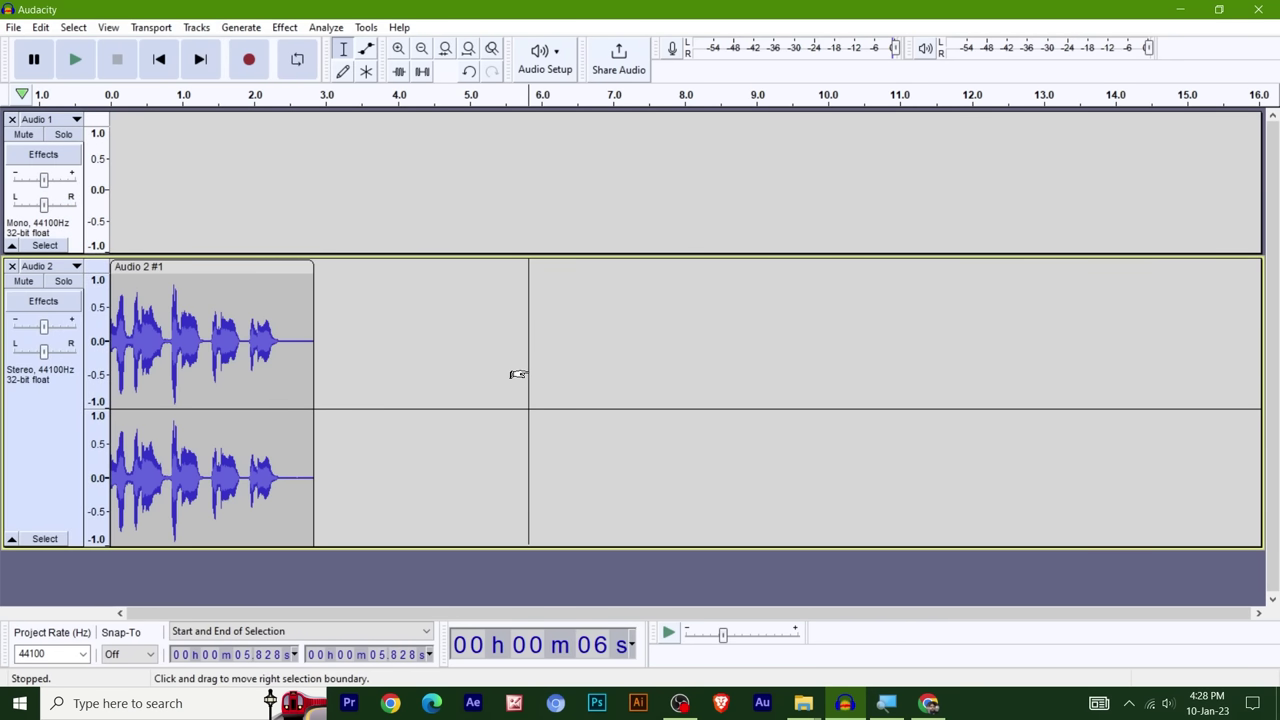
- Set the recording channels to 1 (Mono) in the audio settings
{"action": "left_click", "coordinate": [548, 69]}
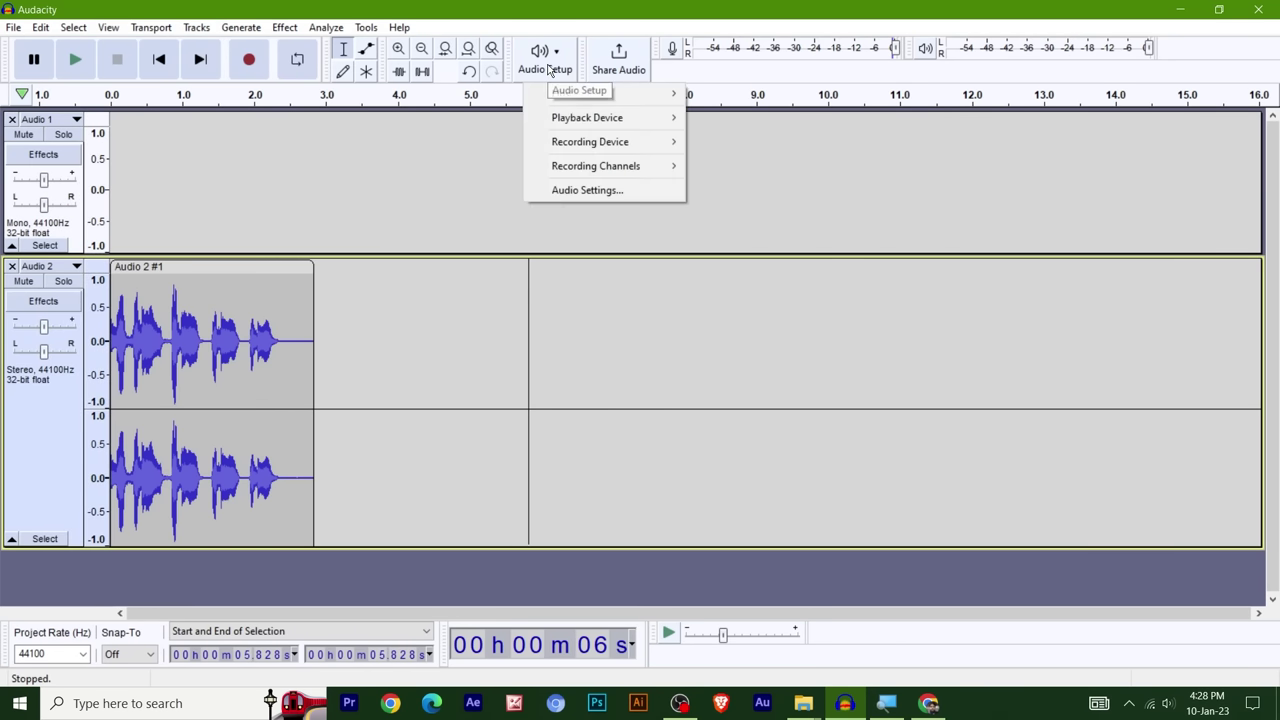
{"action": "left_click", "coordinate": [578, 187]}
{"action": "left_click_drag", "start_coordinate": [614, 185], "coordinate": [791, 68]}
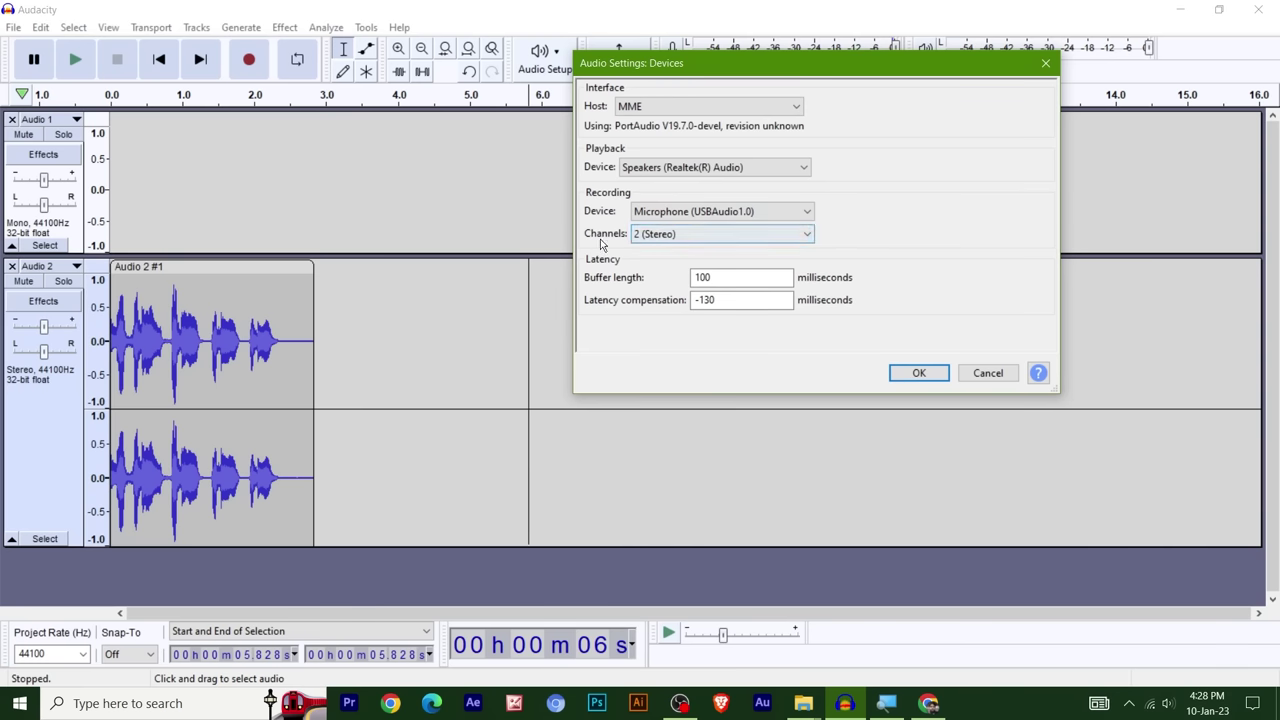
{"action": "left_click", "coordinate": [688, 236]}
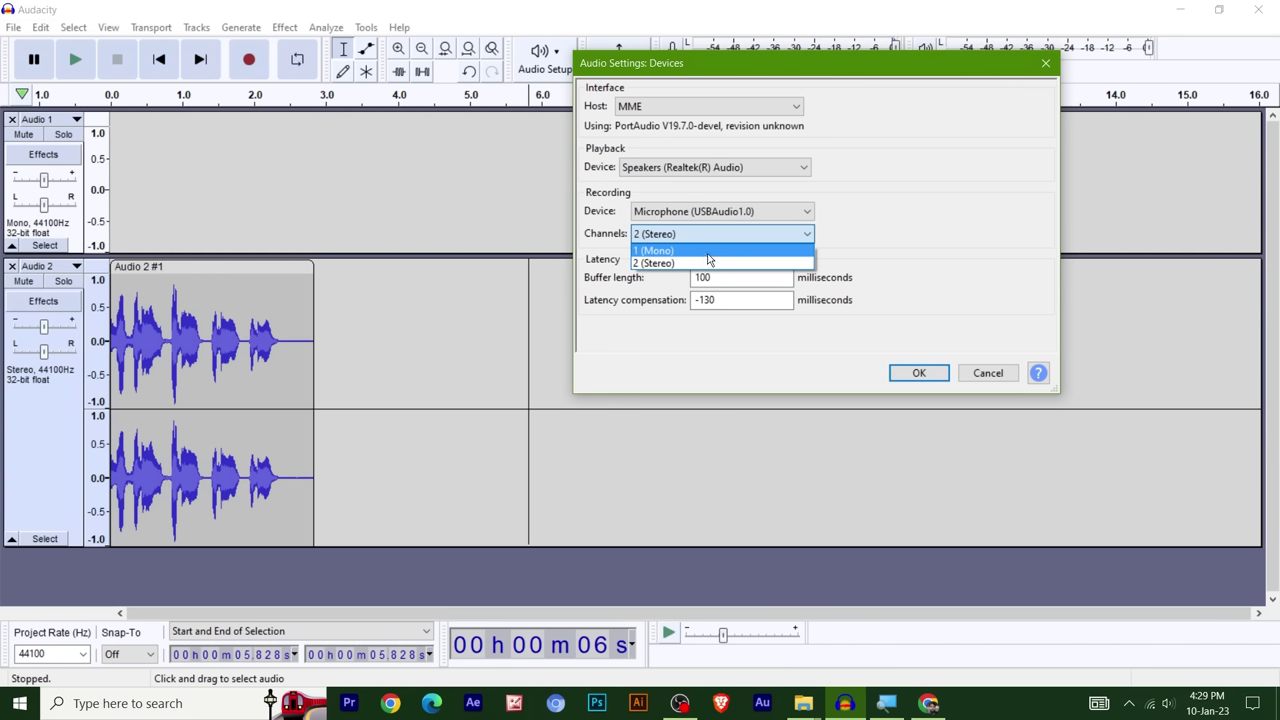
{"action": "left_click", "coordinate": [708, 253]}
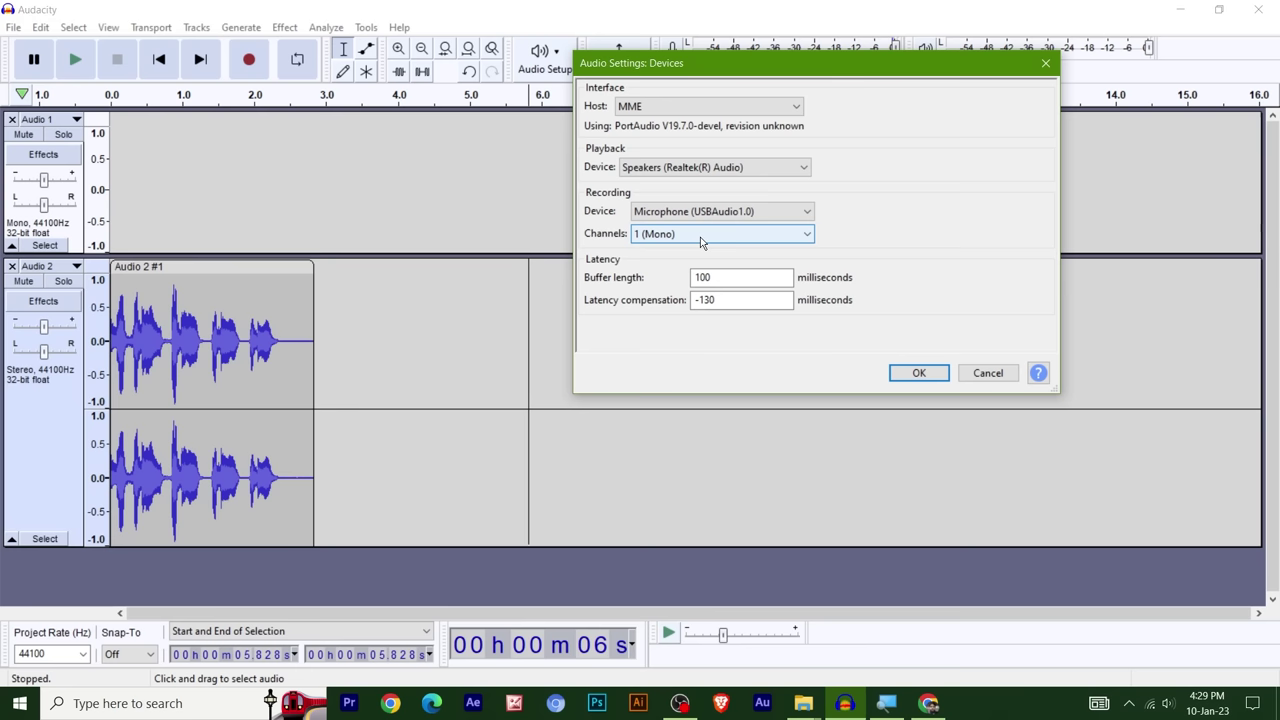
{"action": "left_click", "coordinate": [919, 373]}
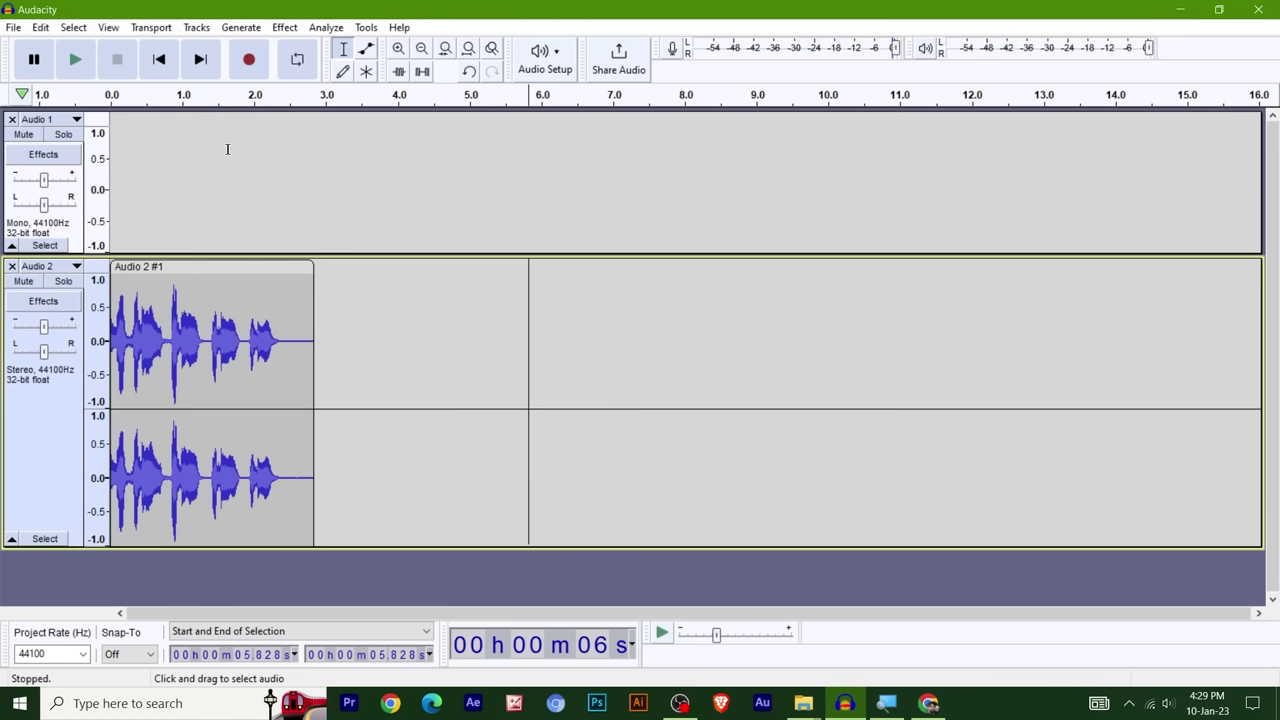
- Remove both existing tracks and add a fresh mono track
{"action": "left_click", "coordinate": [12, 266]}
{"action": "left_click", "coordinate": [14, 119]}
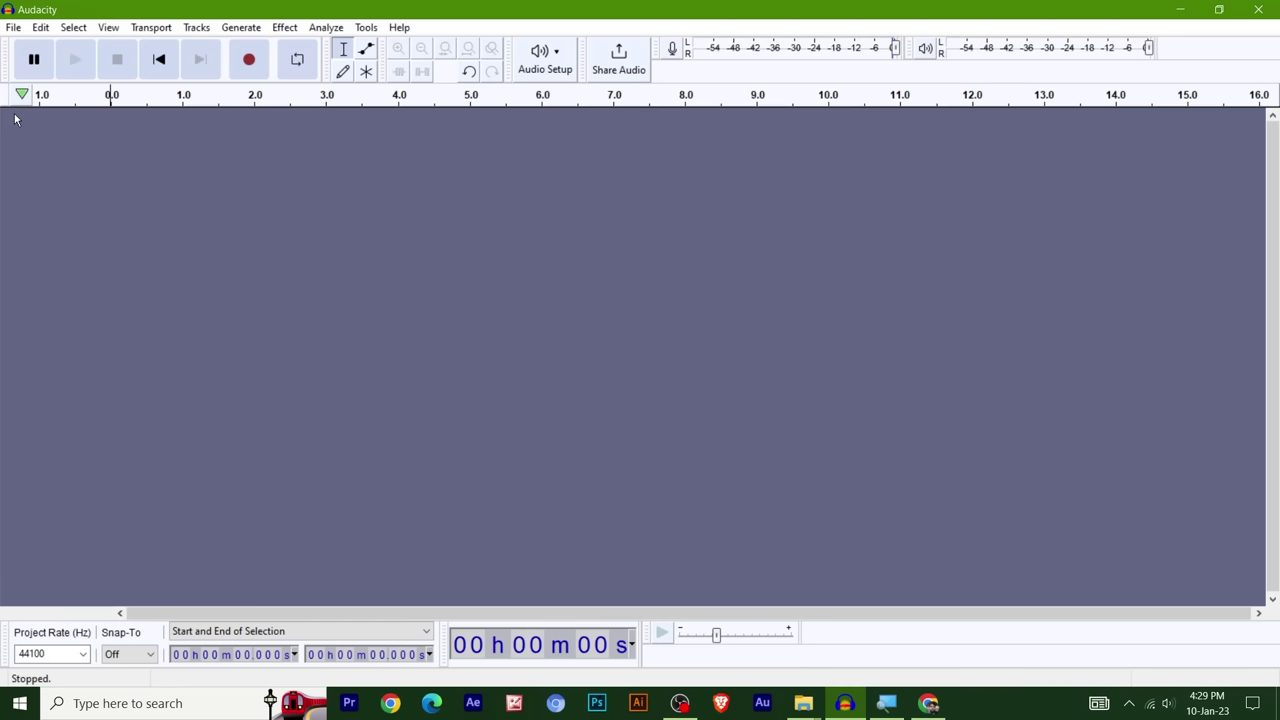
{"action": "left_click", "coordinate": [196, 27]}
{"action": "mouse_move", "coordinate": [266, 51]}
{"action": "left_click", "coordinate": [389, 46]}
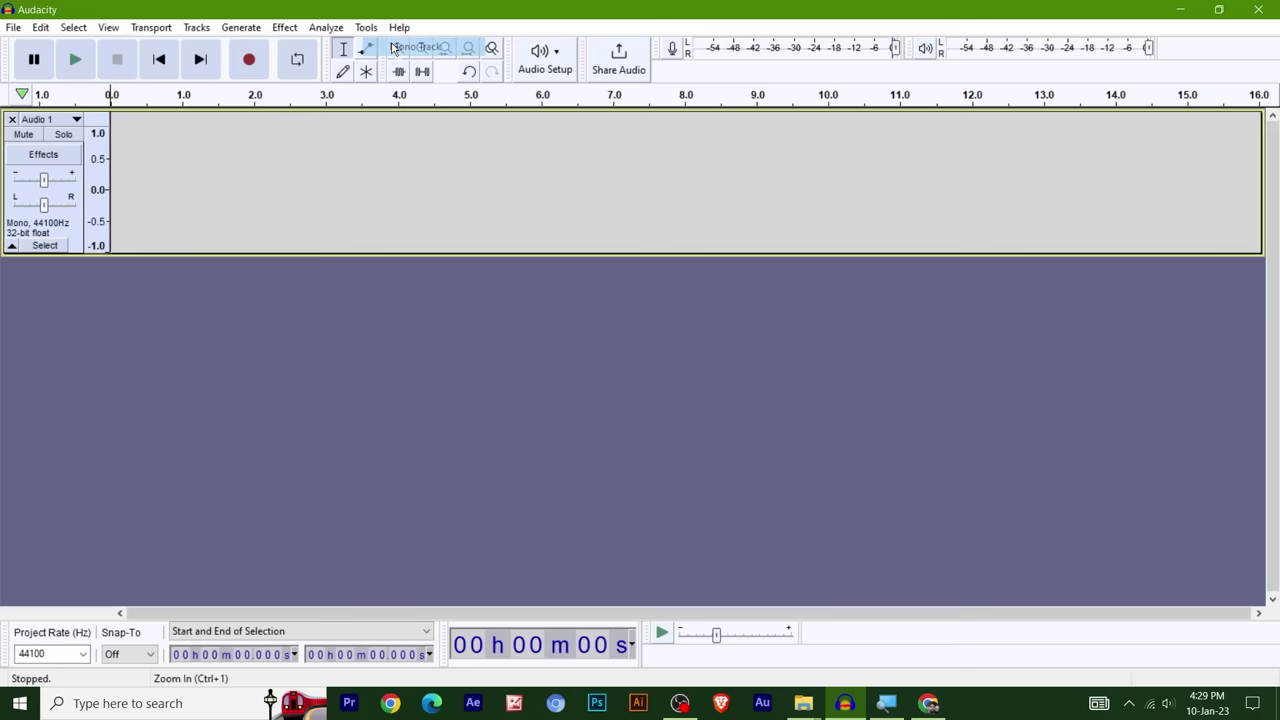
- Record a clip about 2.4 seconds long on the mono track and add a second mono track
{"action": "left_click", "coordinate": [249, 62]}
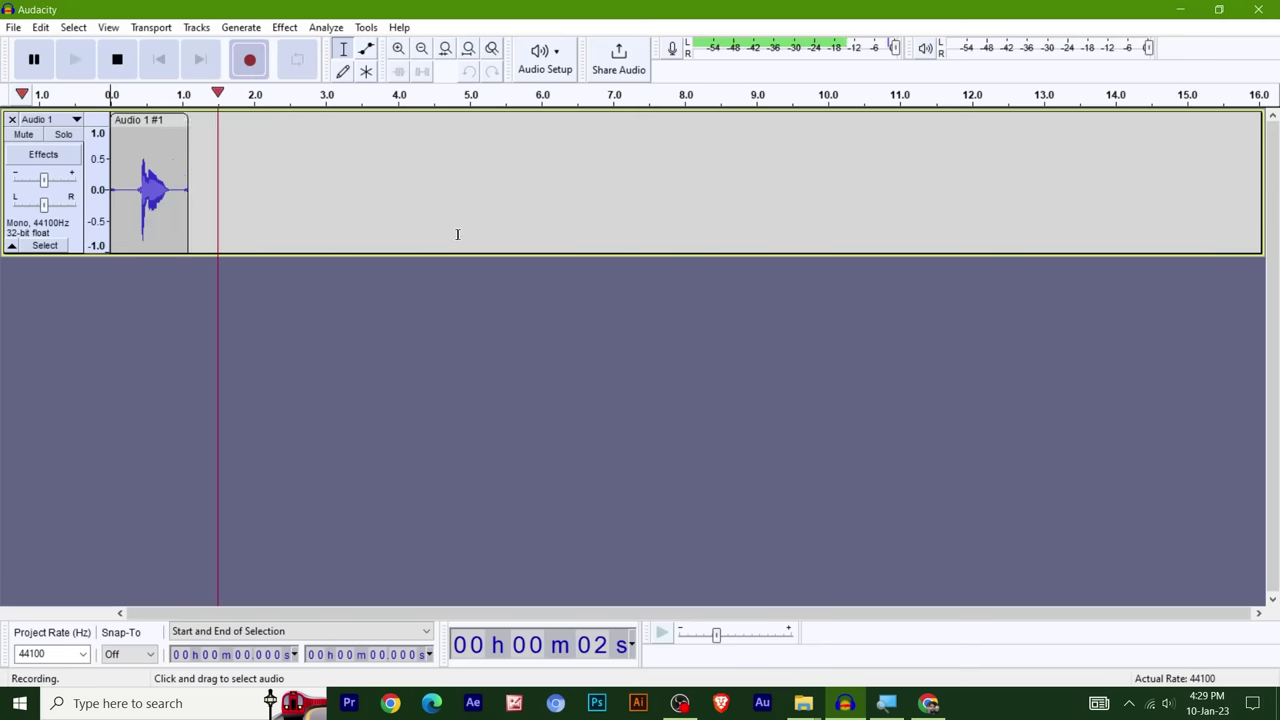
{"action": "key", "text": "space"}
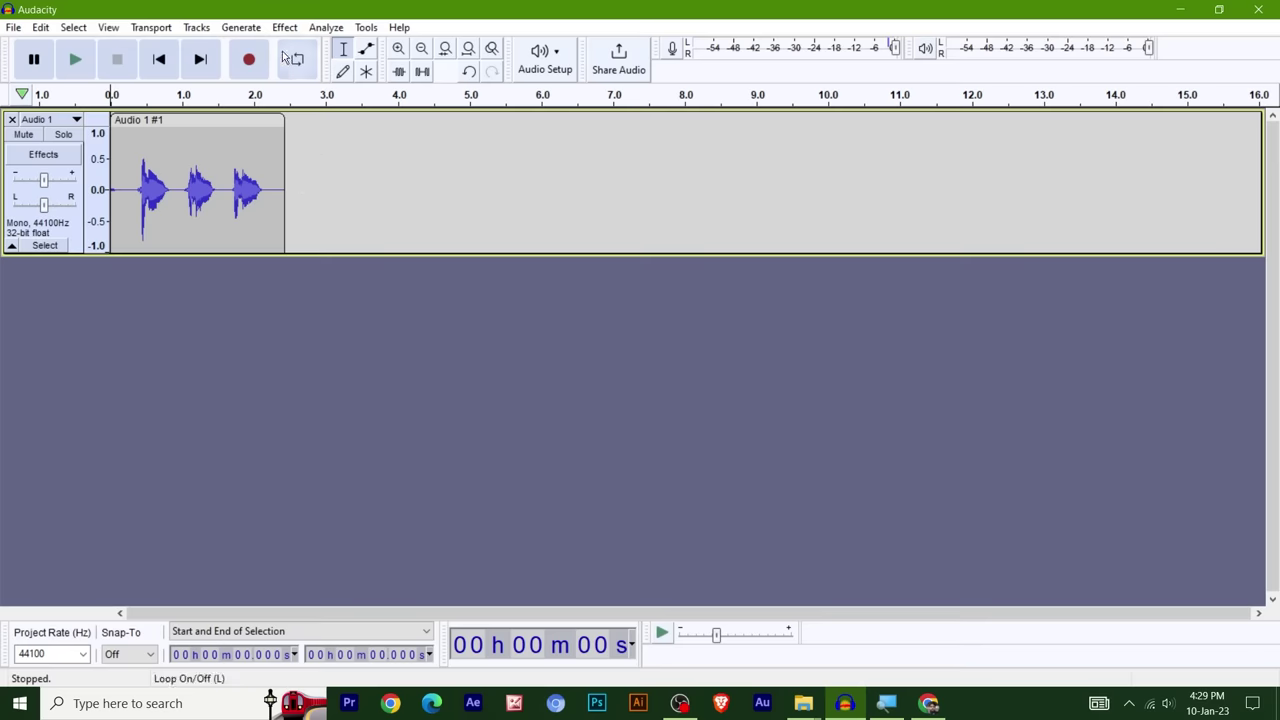
{"action": "left_click", "coordinate": [196, 27]}
{"action": "mouse_move", "coordinate": [222, 47]}
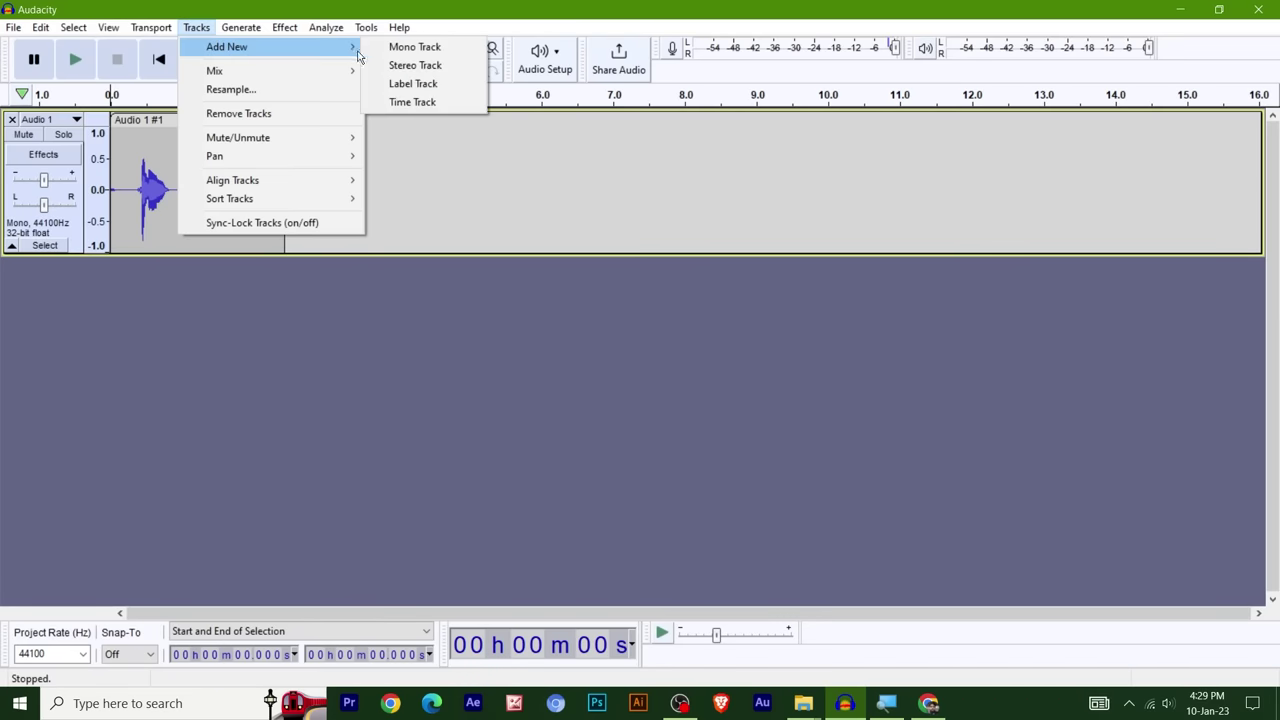
{"action": "left_click", "coordinate": [415, 47]}
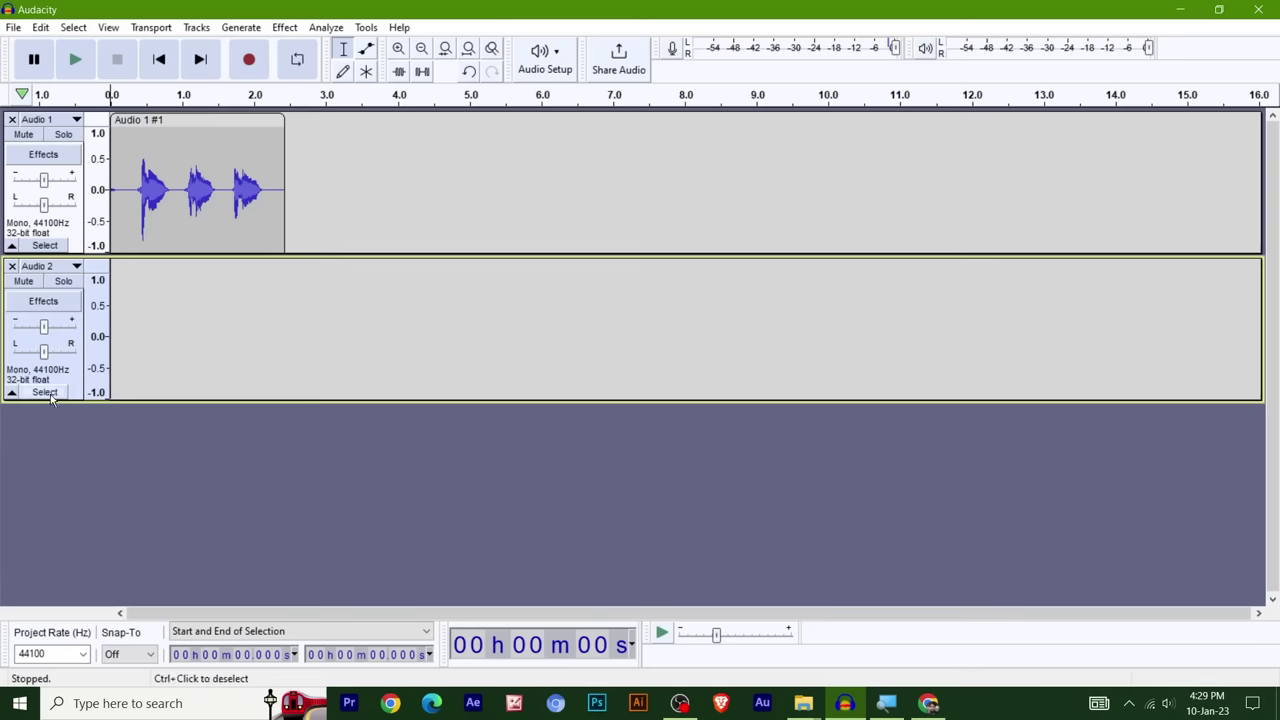
- Switch the selection from the second mono track to the first and back to the second
{"action": "left_click", "coordinate": [232, 333]}
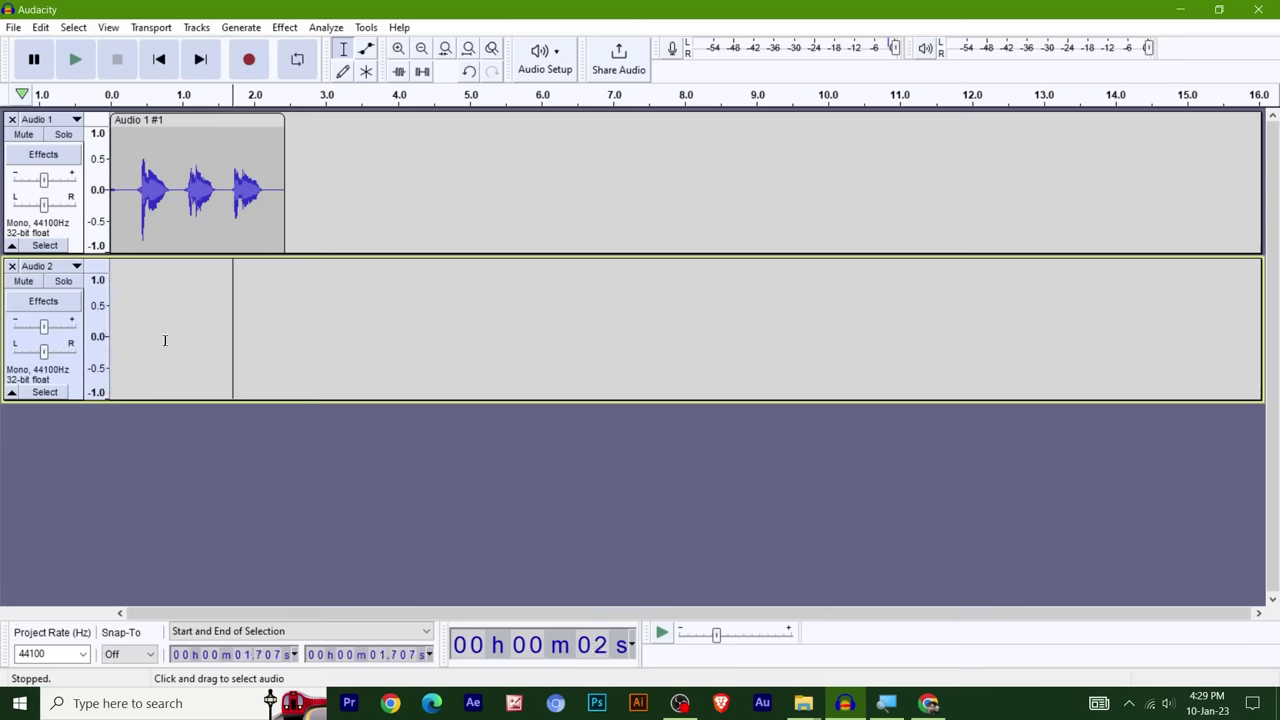
{"action": "left_click", "coordinate": [50, 372]}
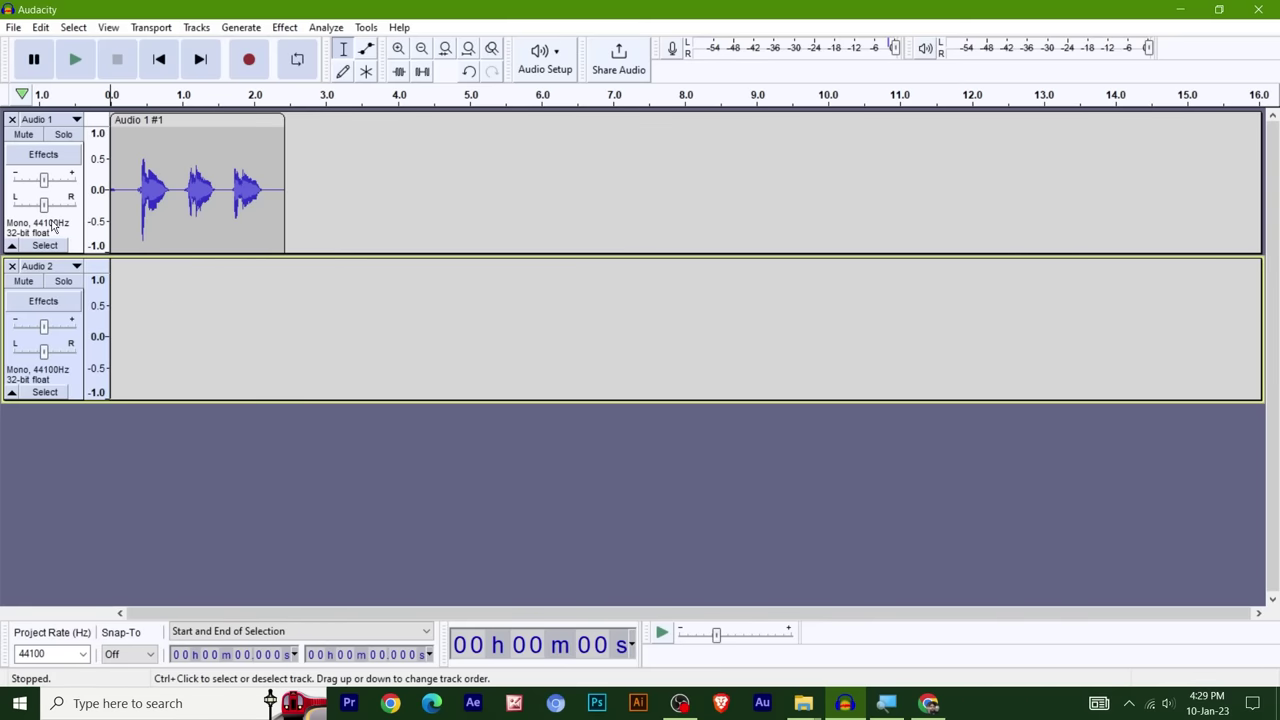
{"action": "left_click", "coordinate": [53, 226]}
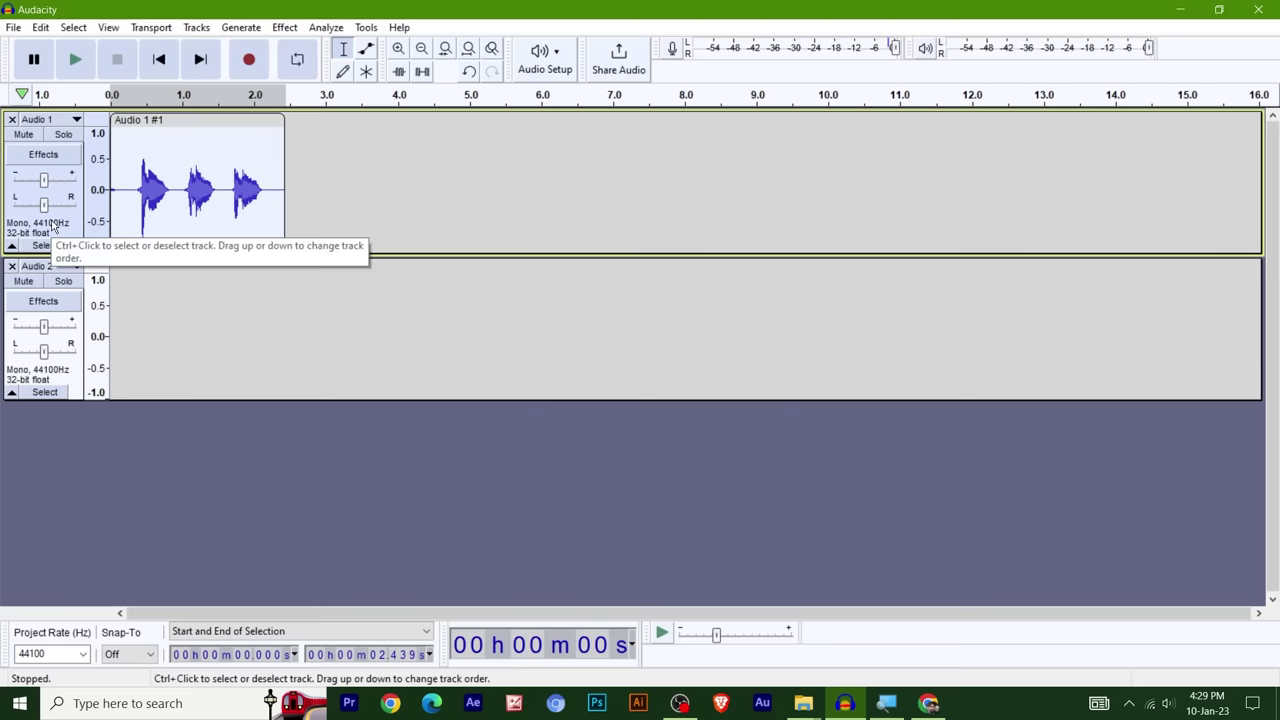
{"action": "left_click", "coordinate": [60, 380]}
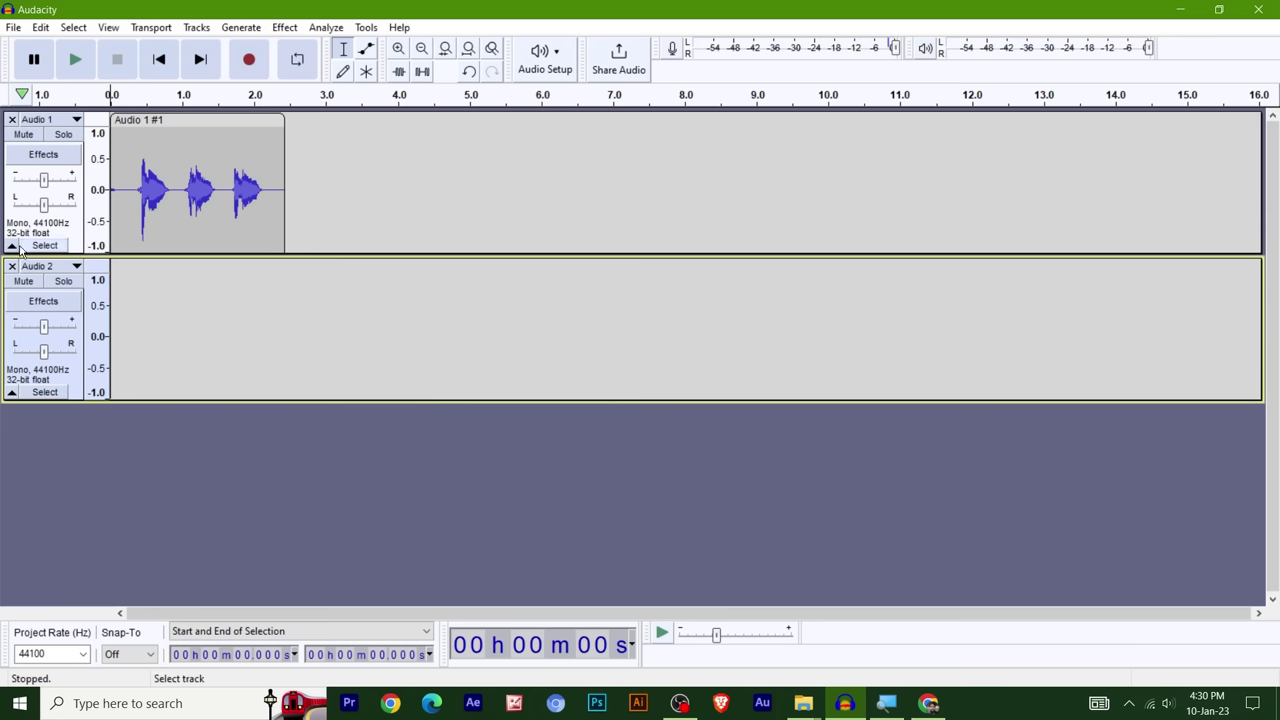
- Collapse both mono tracks and expand them again
{"action": "left_click", "coordinate": [11, 245]}
{"action": "left_click", "coordinate": [11, 284]}
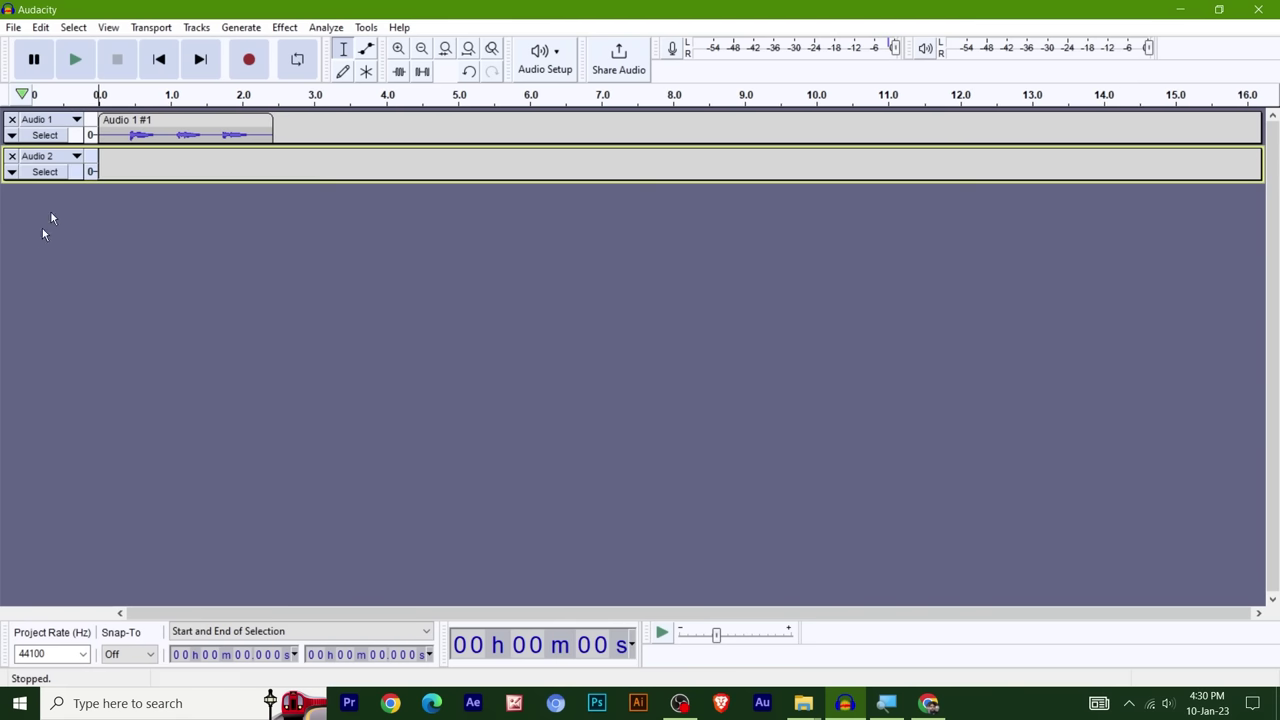
{"action": "left_click", "coordinate": [11, 136]}
{"action": "left_click", "coordinate": [11, 284]}
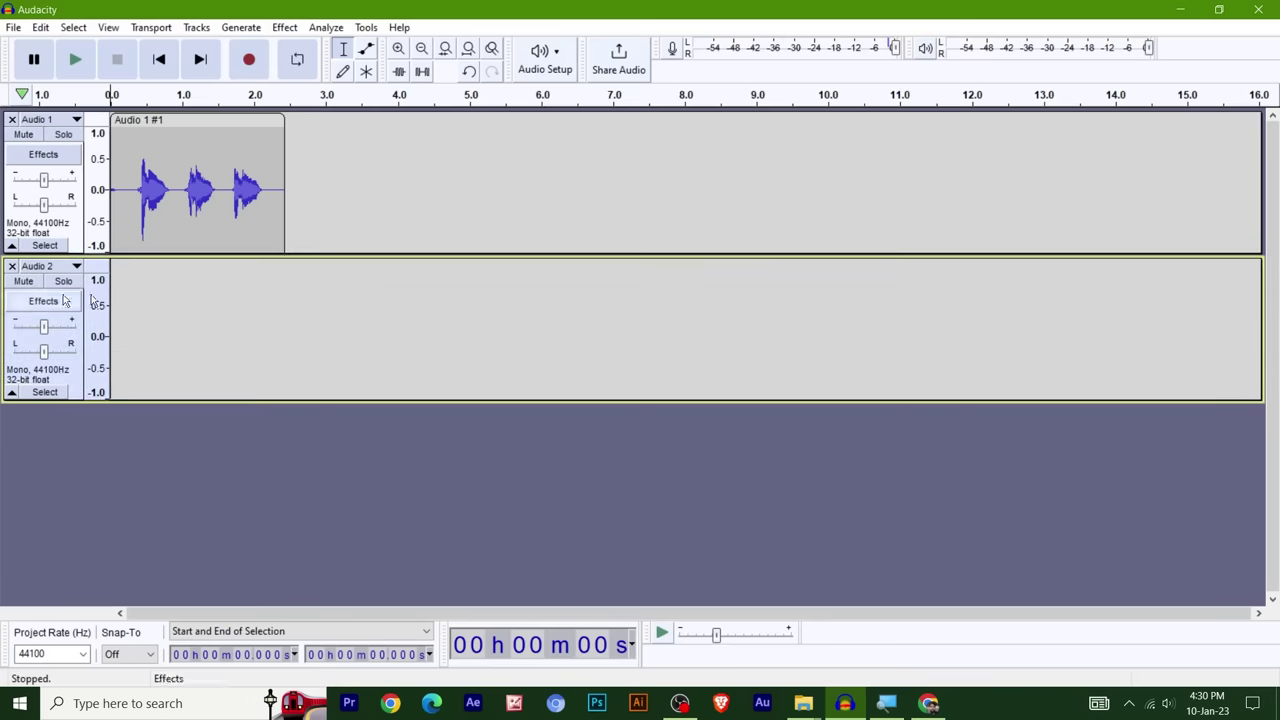
- Delete the recorded clip from the first track and select both empty tracks
{"action": "left_click_drag", "start_coordinate": [306, 165], "coordinate": [110, 182]}
{"action": "key", "text": "Delete"}
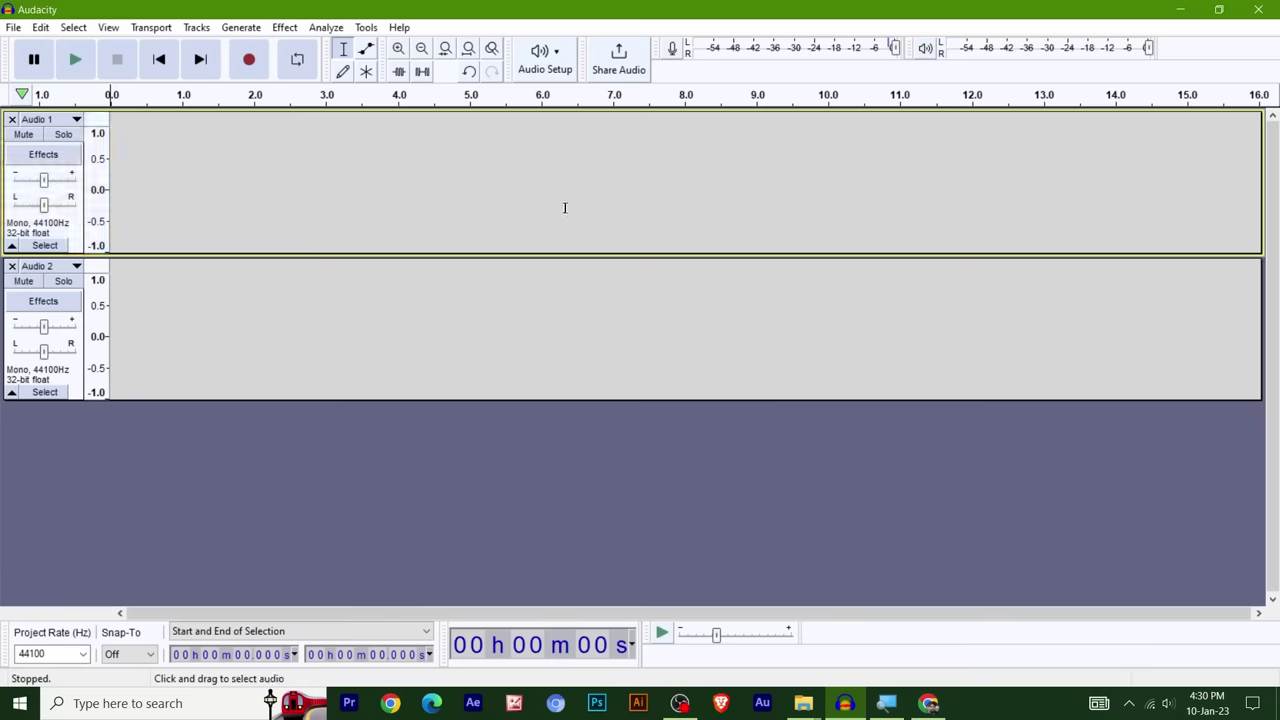
{"action": "left_click", "coordinate": [85, 310]}
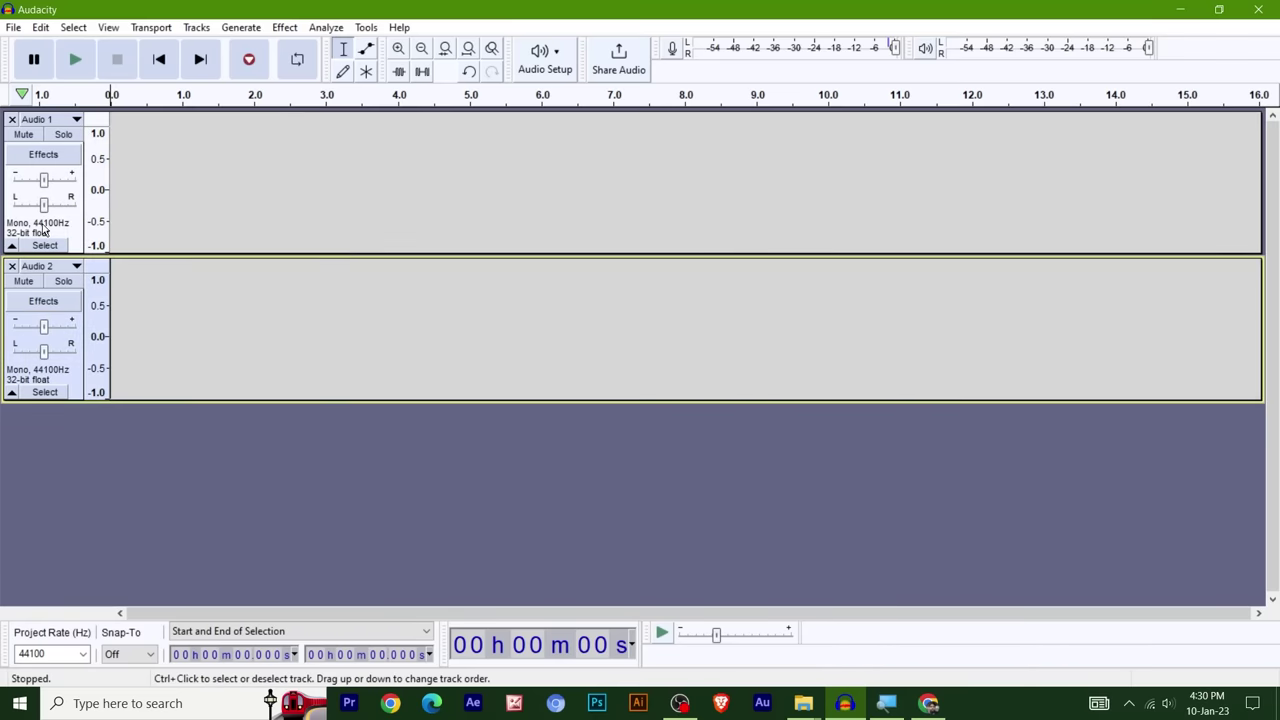
{"action": "left_click", "coordinate": [44, 230]}
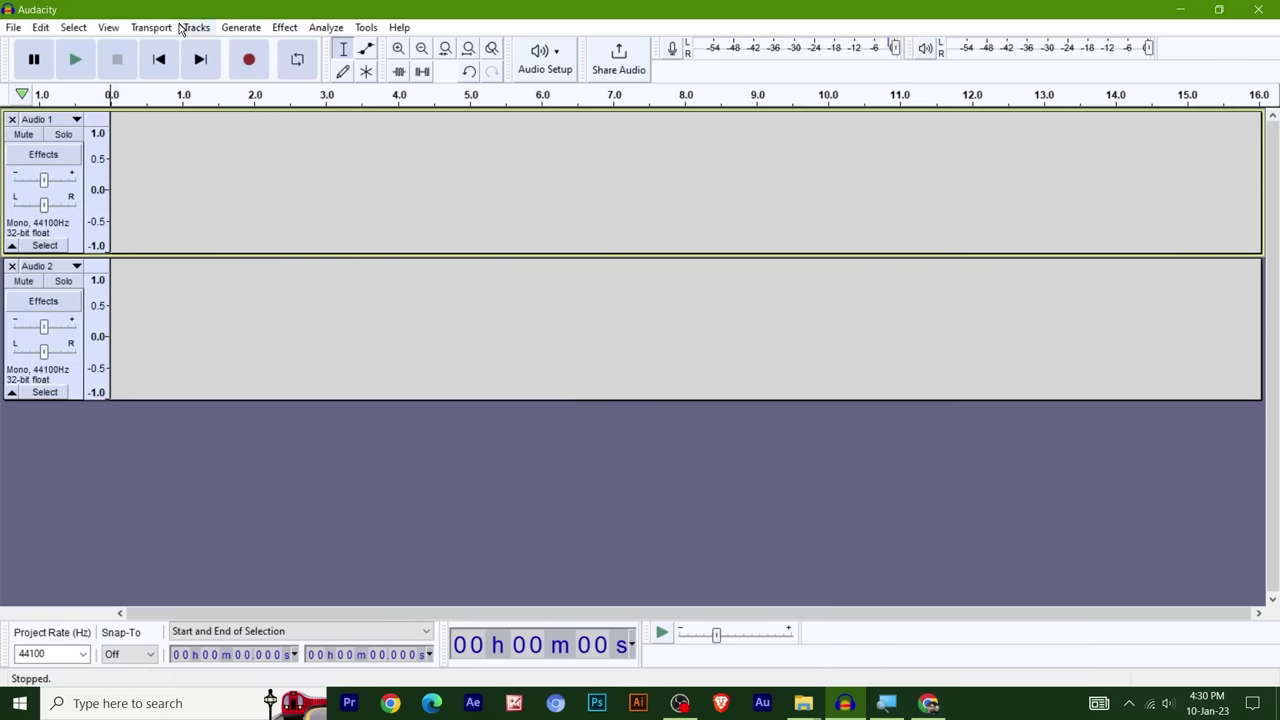
- Fit the two tracks to the window's height and place the cursor at about 3.75 seconds in the first track
{"action": "left_click", "coordinate": [108, 27]}
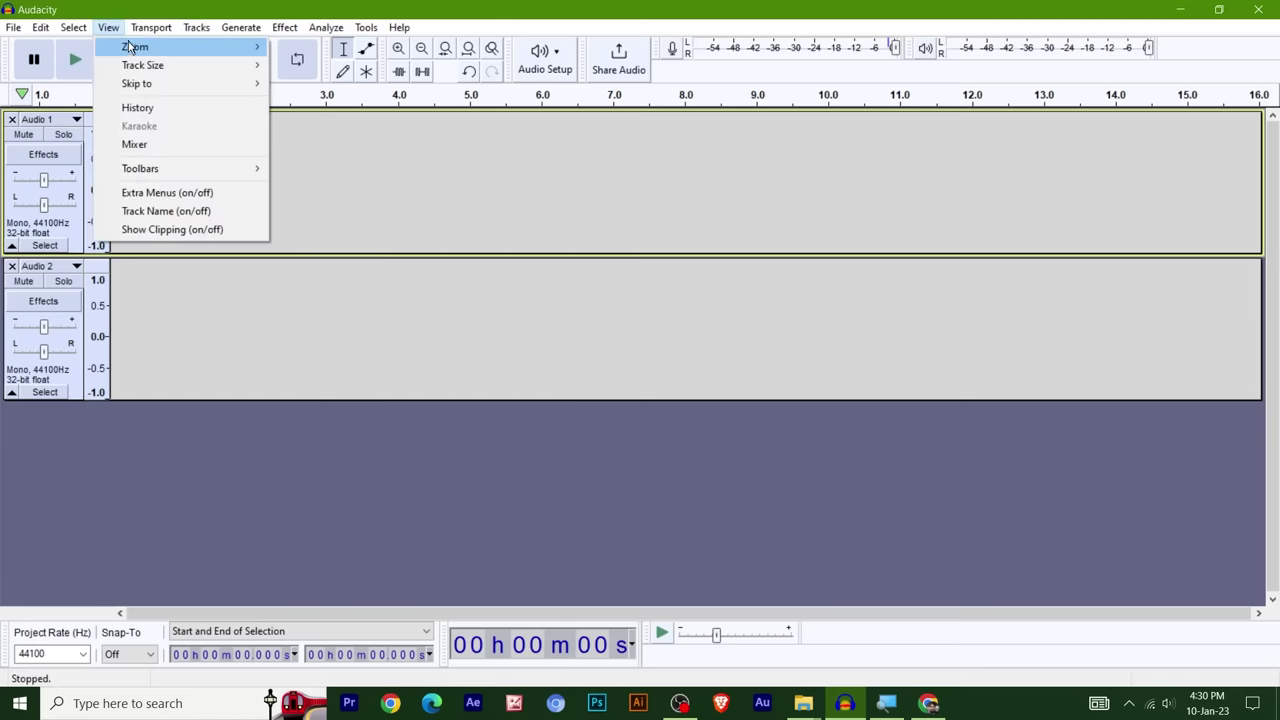
{"action": "mouse_move", "coordinate": [177, 60]}
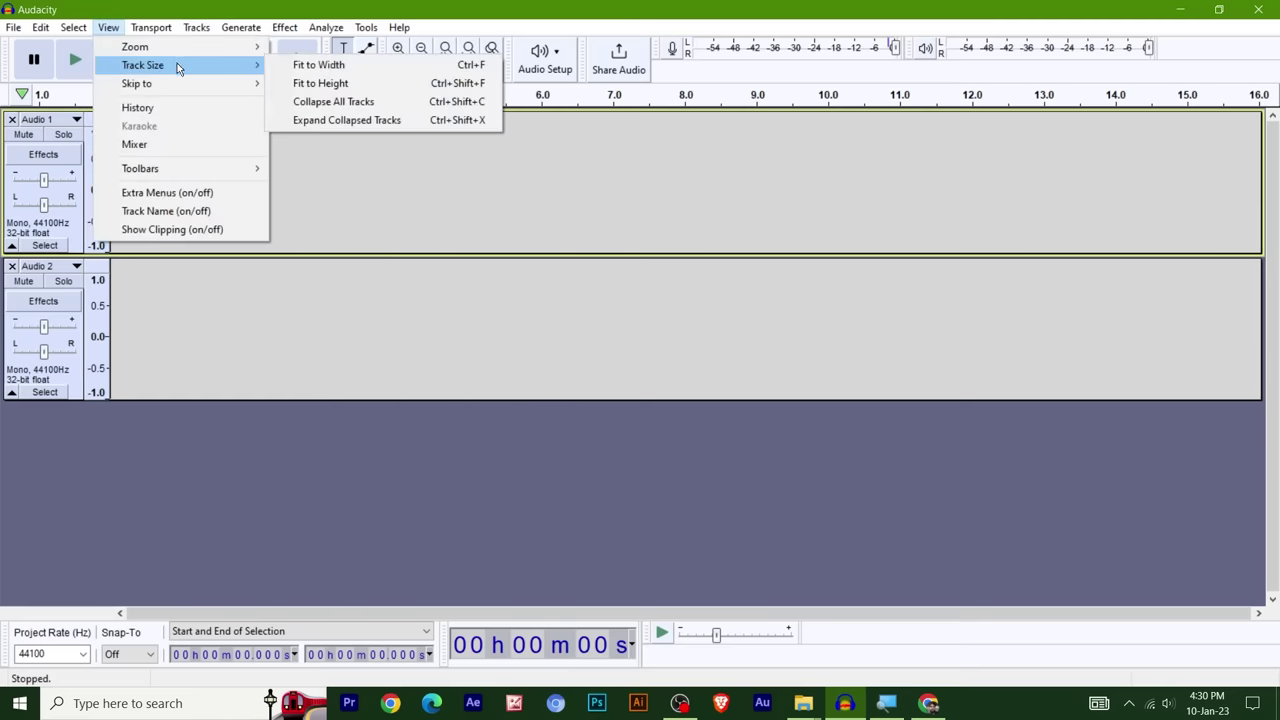
{"action": "left_click", "coordinate": [351, 86]}
{"action": "left_click", "coordinate": [380, 240]}
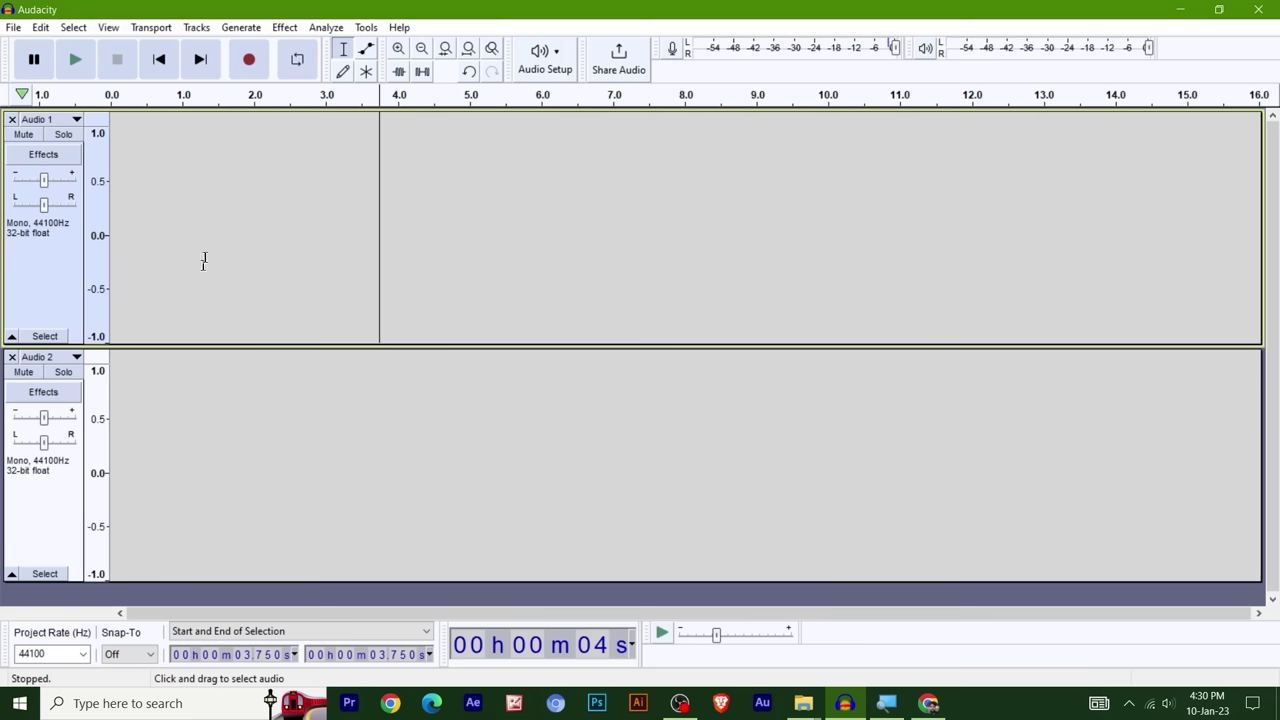
- Rename the first mono track as papa
{"action": "left_click", "coordinate": [60, 508]}
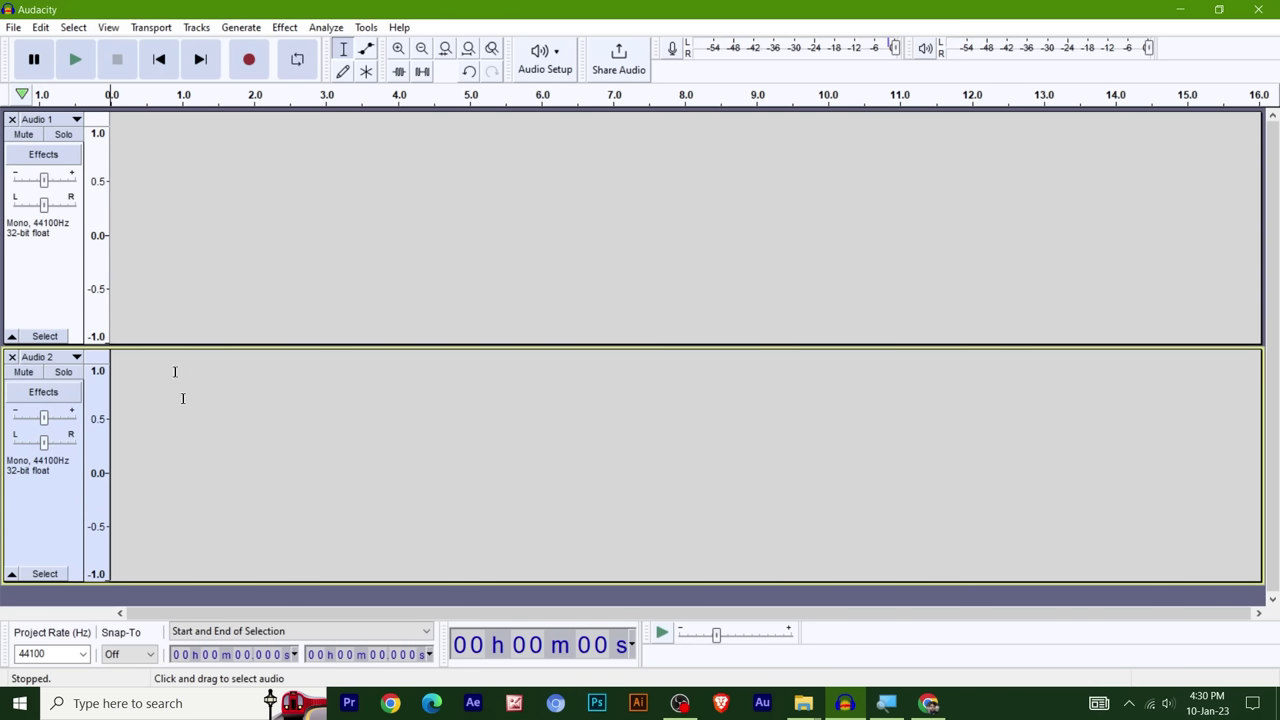
{"action": "left_click", "coordinate": [71, 122]}
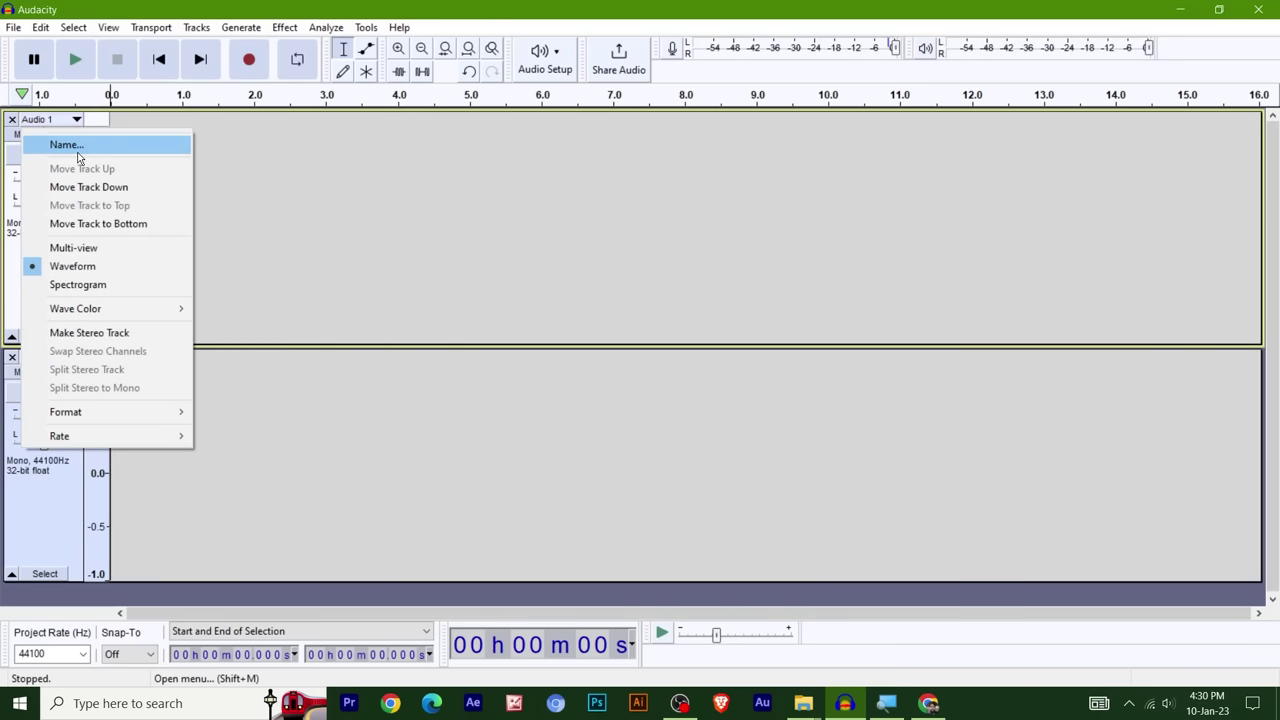
{"action": "left_click", "coordinate": [77, 152]}
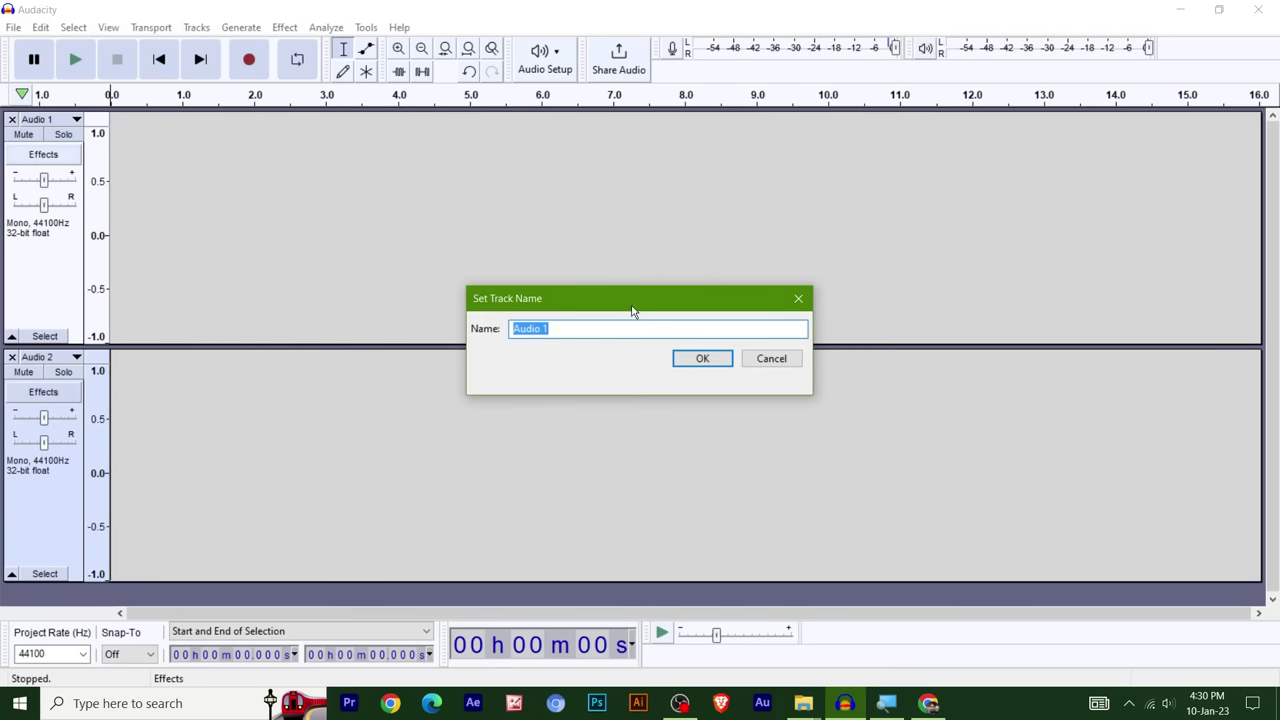
{"action": "type", "text": "papa"}
{"action": "key", "text": "Return"}
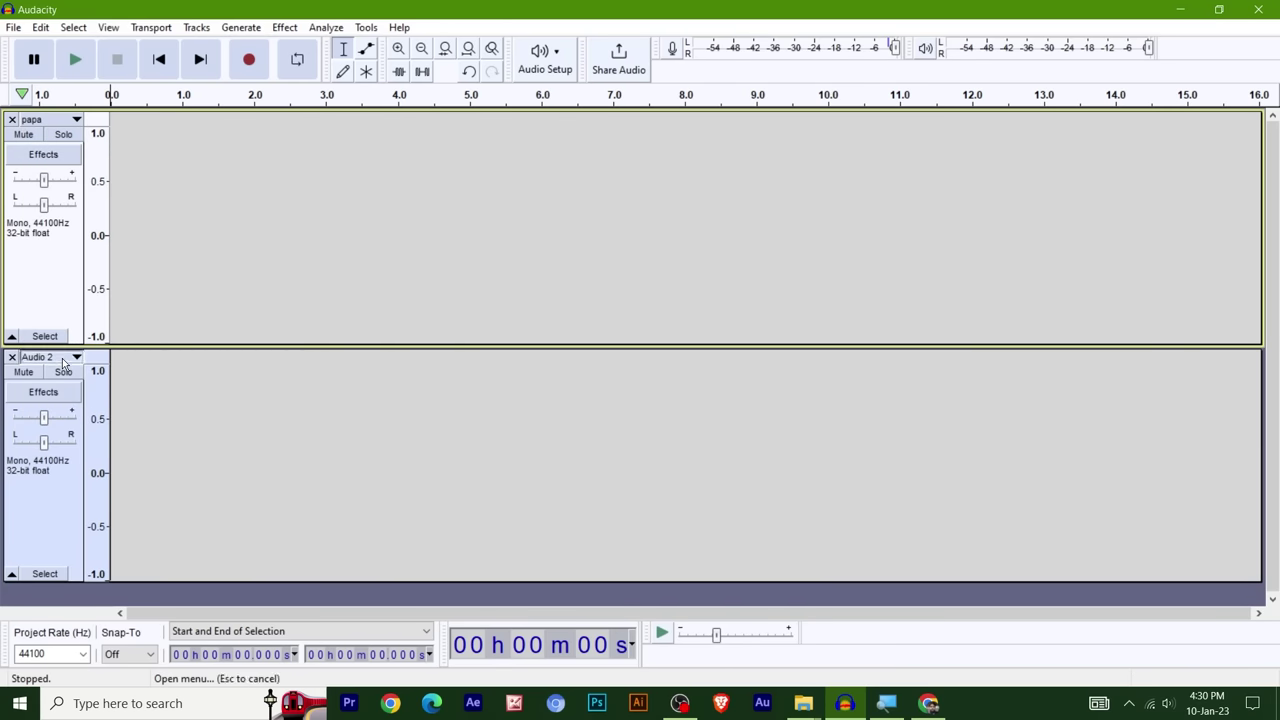
- Rename the second mono track with the second speaker's name
{"action": "left_click", "coordinate": [71, 359]}
{"action": "left_click", "coordinate": [75, 386]}
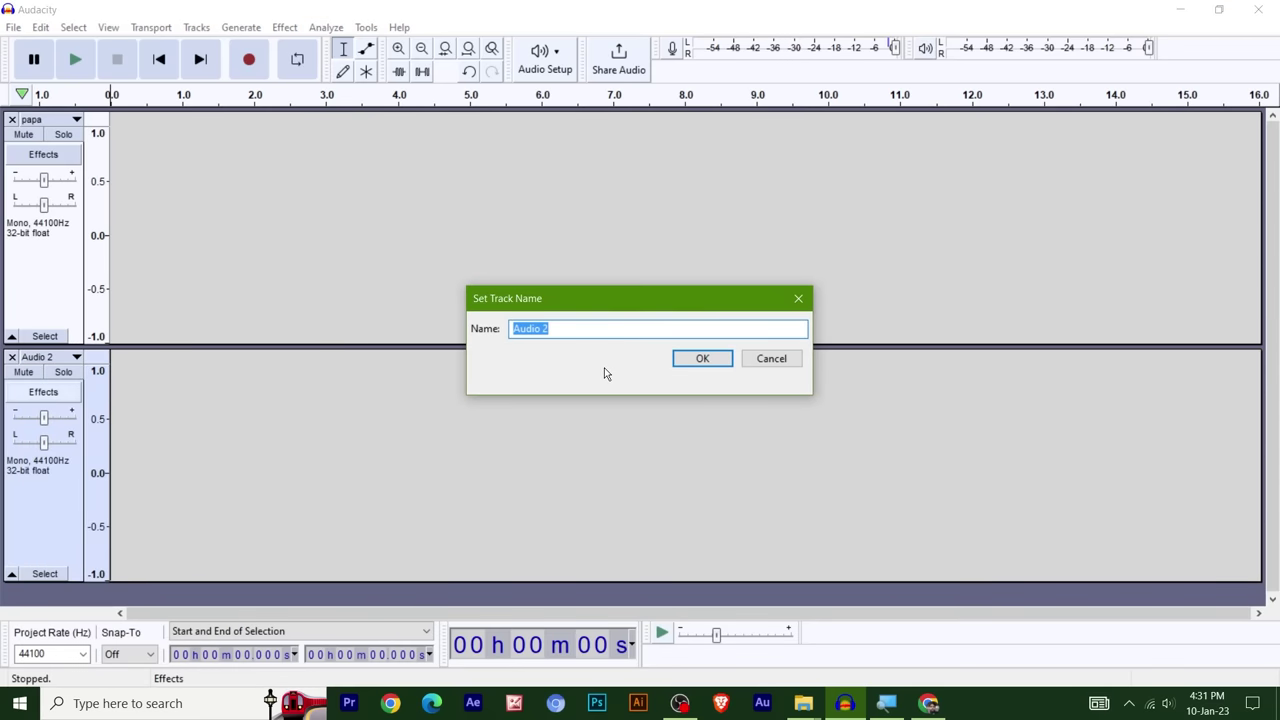
{"action": "left_click", "coordinate": [703, 359]}
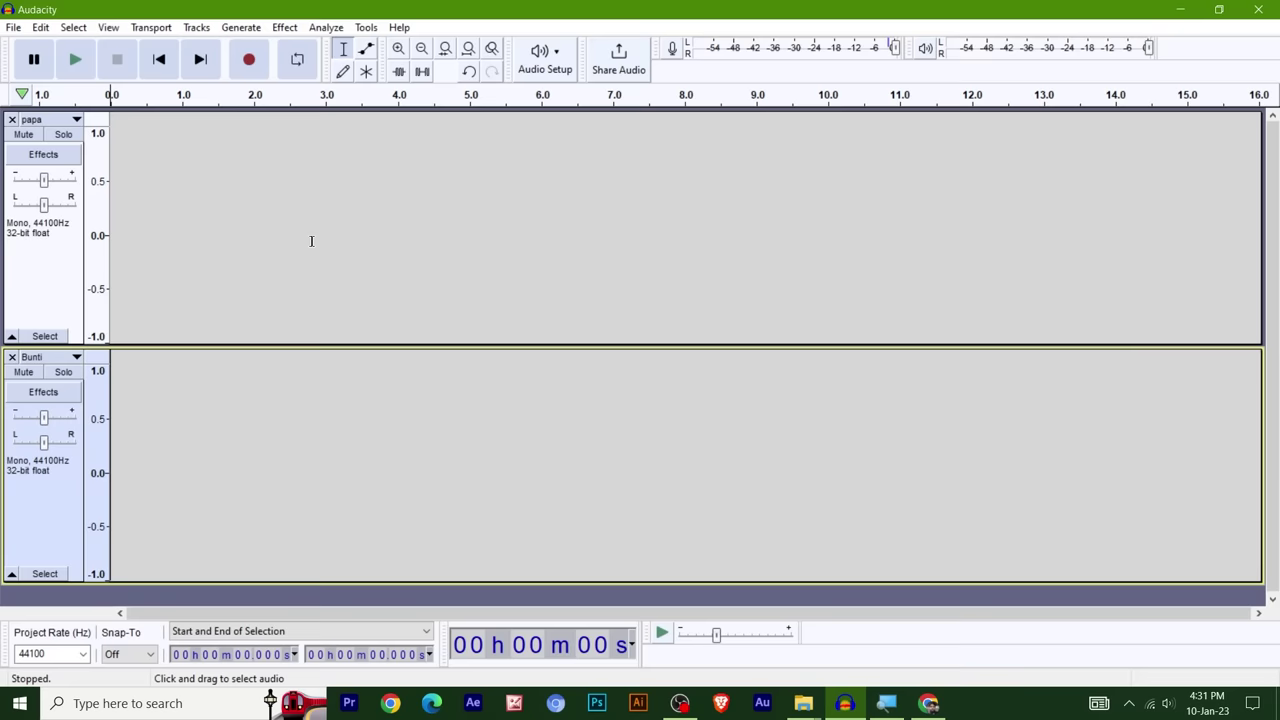
- Switch the selection from the papa track to the second track, ending with both tracks selected
{"action": "left_click", "coordinate": [302, 200]}
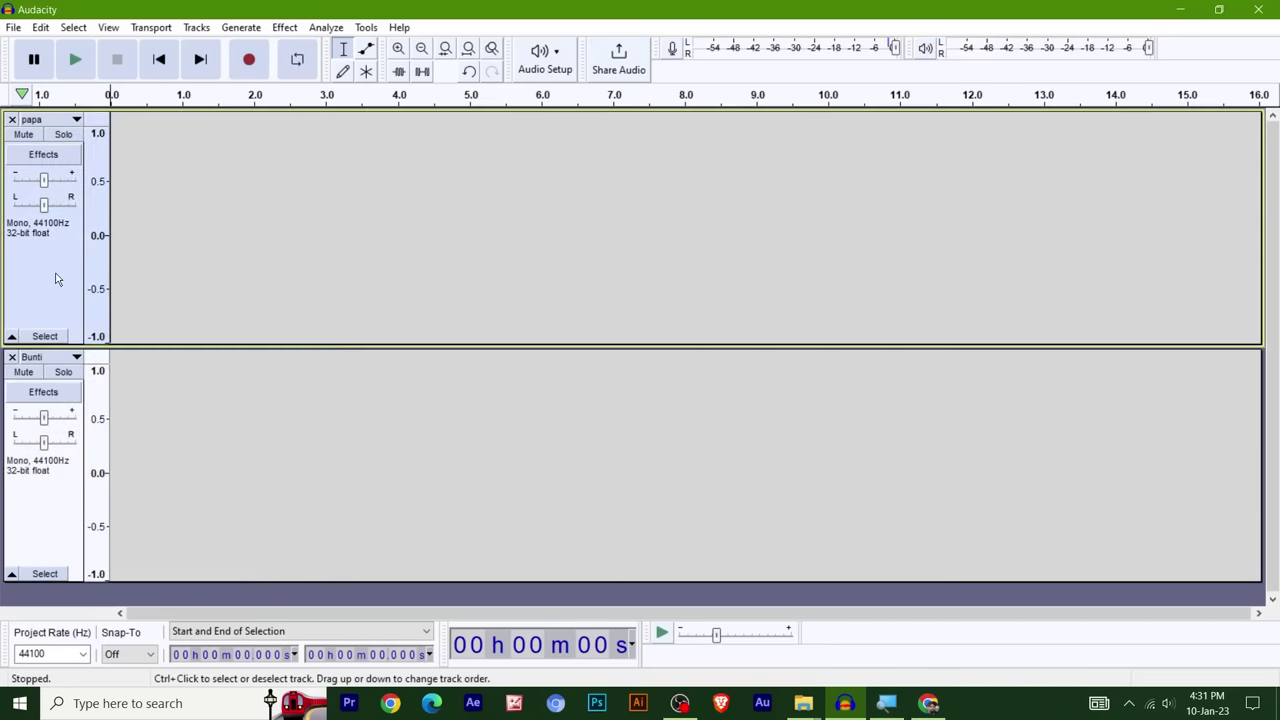
{"action": "left_click", "coordinate": [40, 510], "text": "ctrl"}
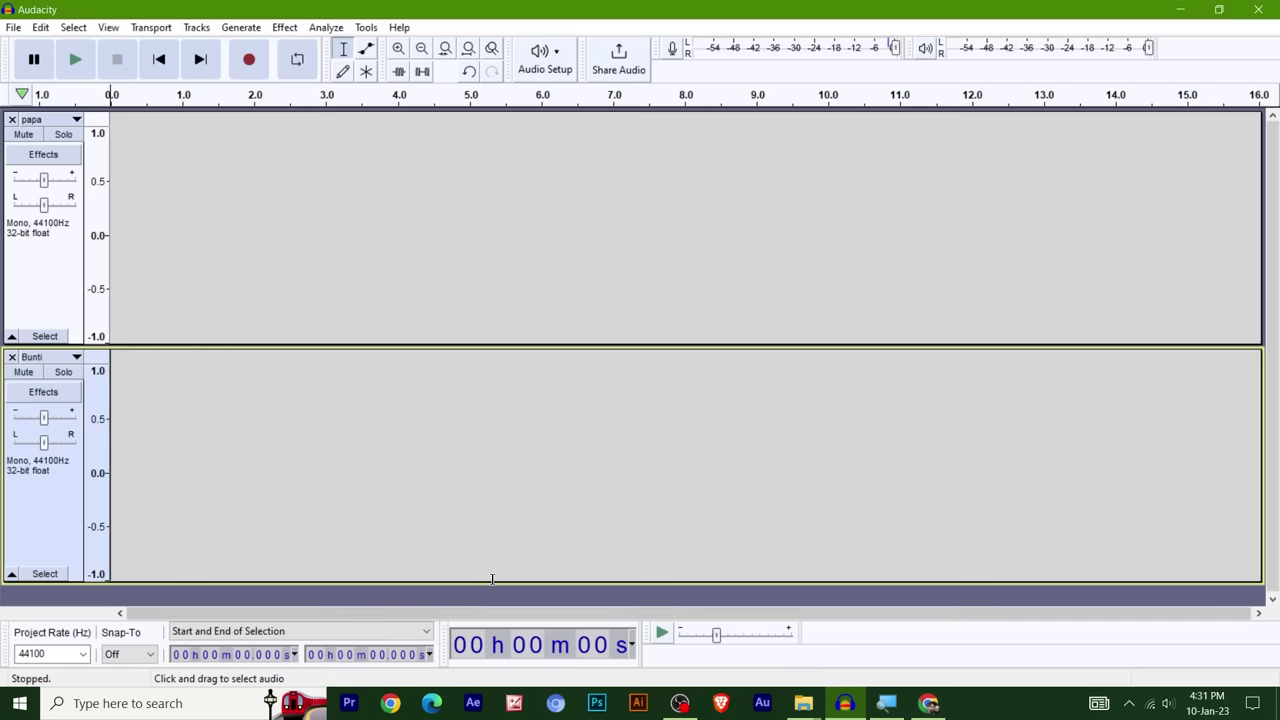
{"action": "left_click", "coordinate": [420, 112]}
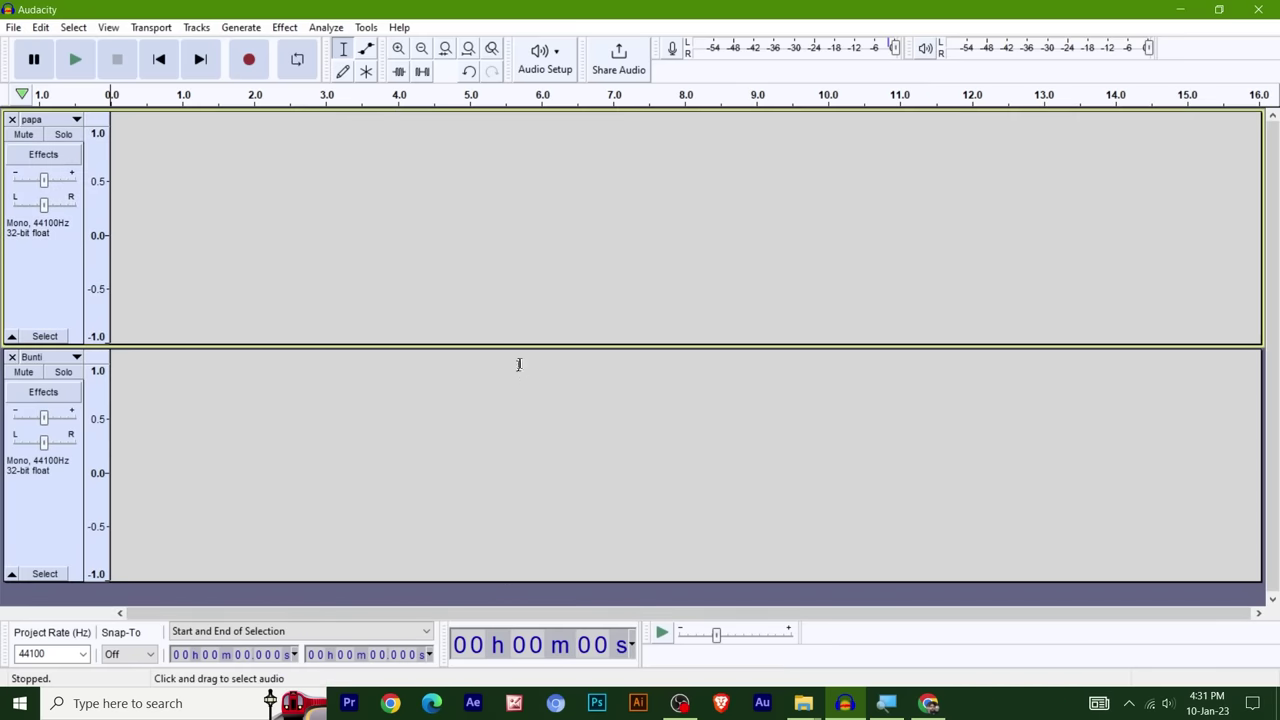
- Reduce the height of the papa track and the second track, and select both tracks
{"action": "left_click_drag", "start_coordinate": [532, 344], "coordinate": [551, 240]}
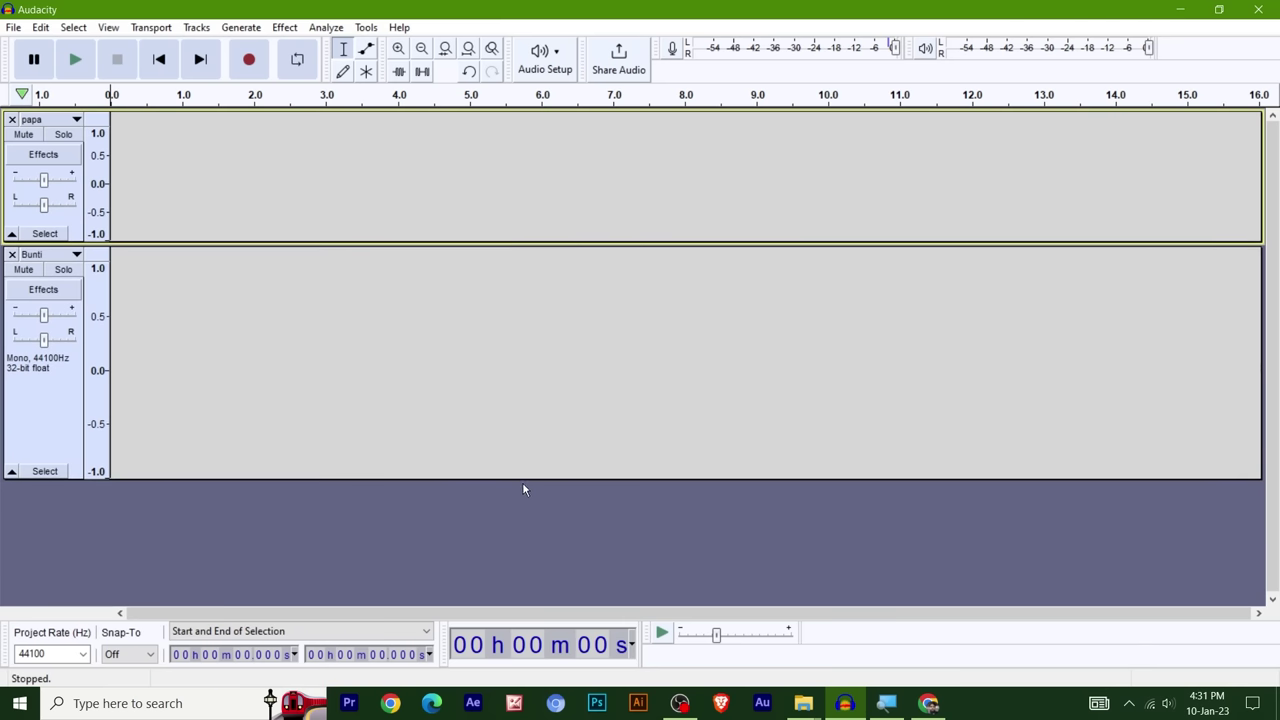
{"action": "left_click_drag", "start_coordinate": [528, 470], "coordinate": [555, 421]}
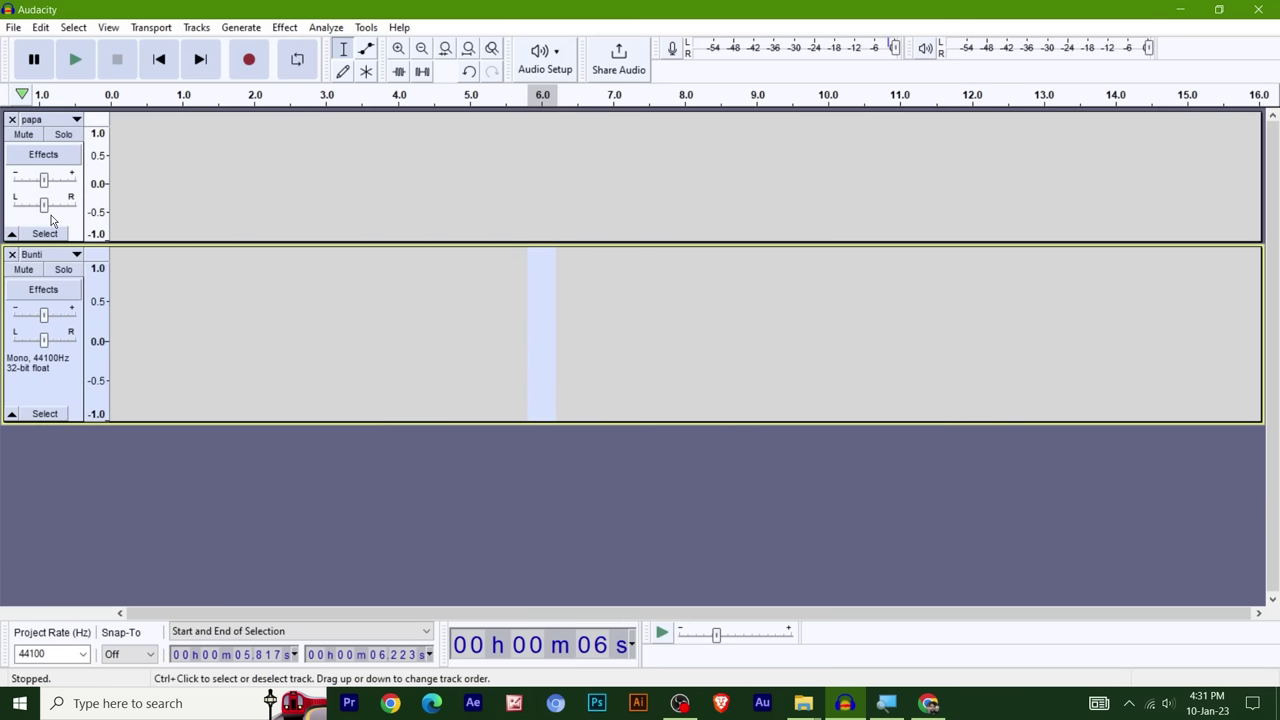
{"action": "left_click", "coordinate": [51, 215]}
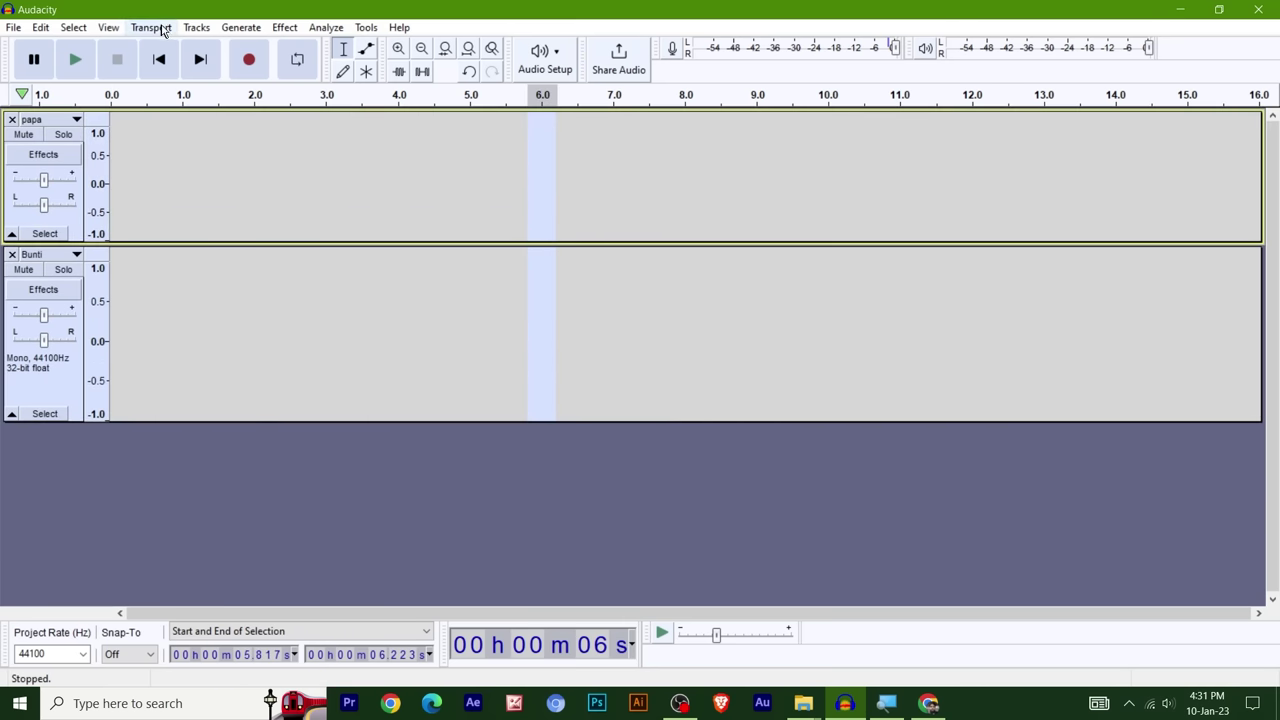
- Fit both tracks to the window's height and place the cursor at about 7.6 seconds in the second track
{"action": "left_click", "coordinate": [109, 27]}
{"action": "mouse_move", "coordinate": [200, 65]}
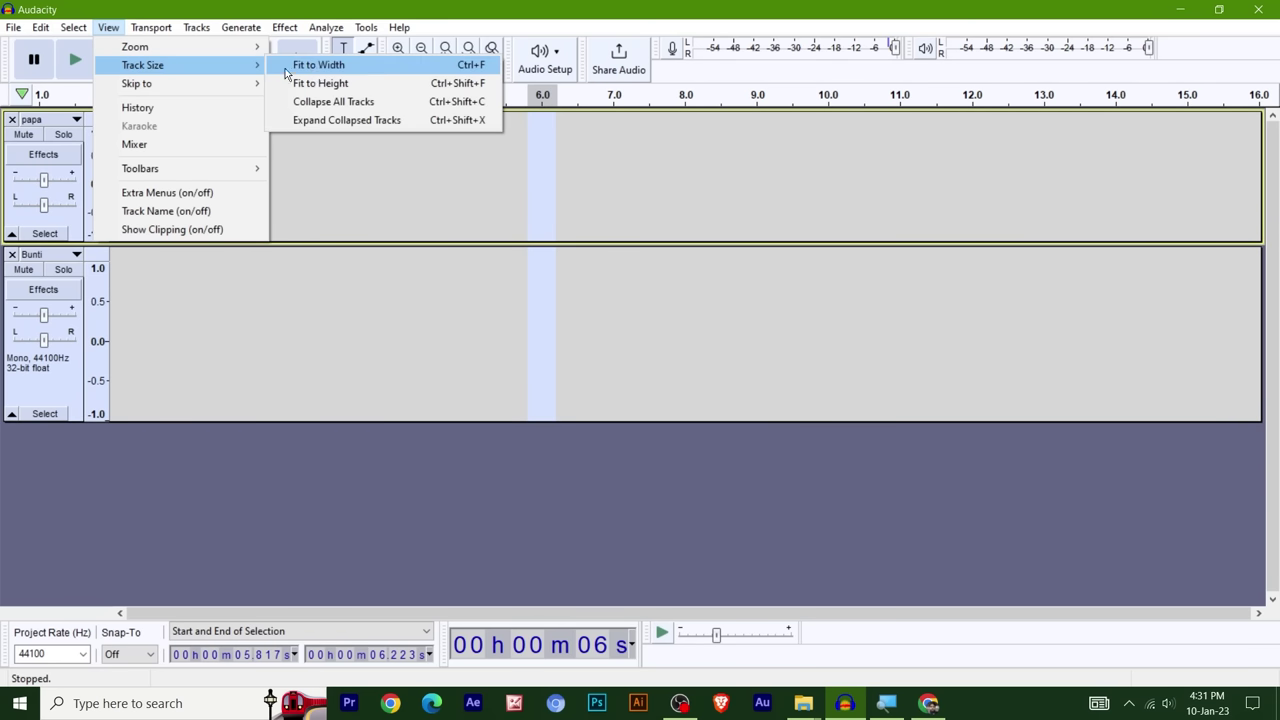
{"action": "left_click", "coordinate": [330, 83]}
{"action": "left_click", "coordinate": [657, 400]}
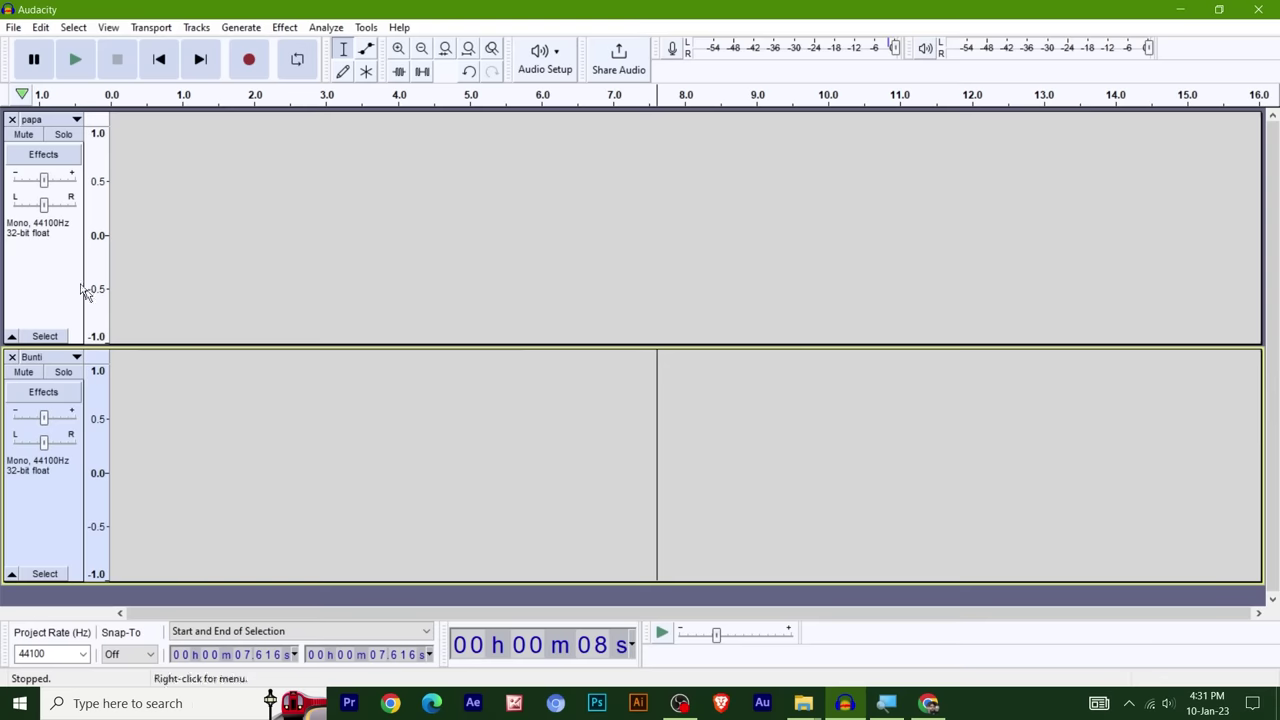
- Collapse the papa track and expand it again
{"action": "left_click", "coordinate": [12, 336]}
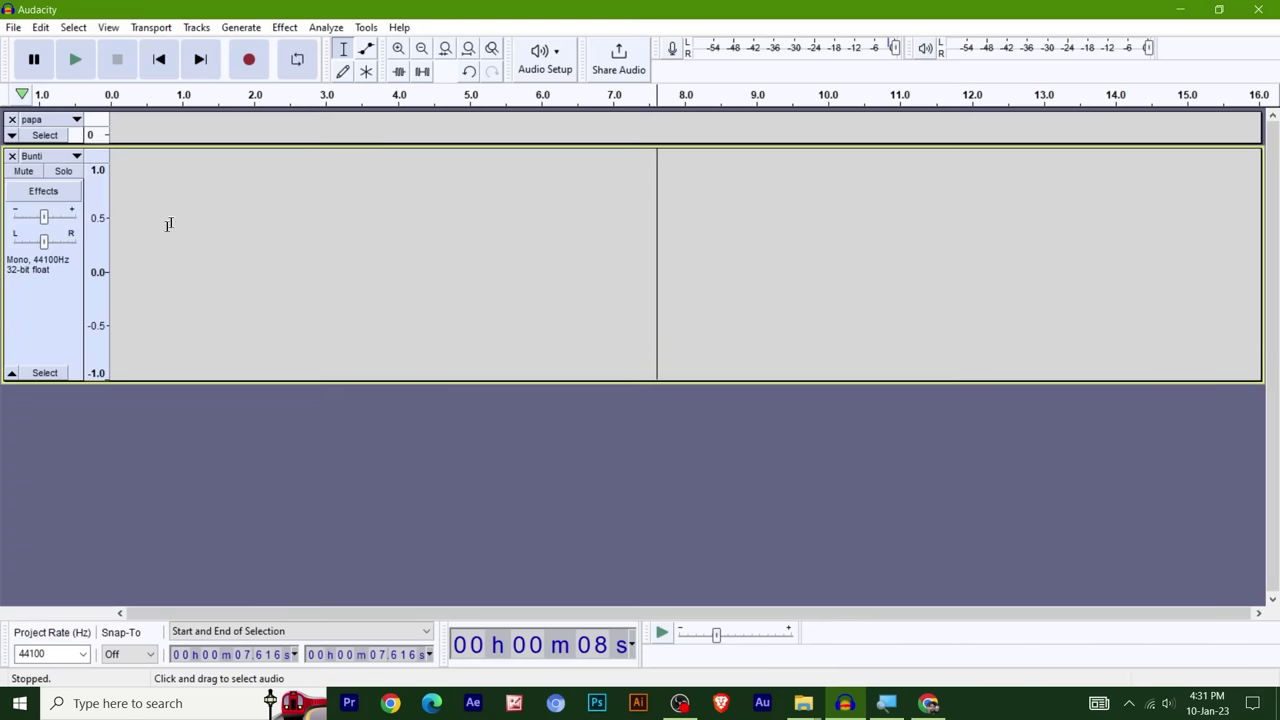
{"action": "left_click", "coordinate": [12, 135]}
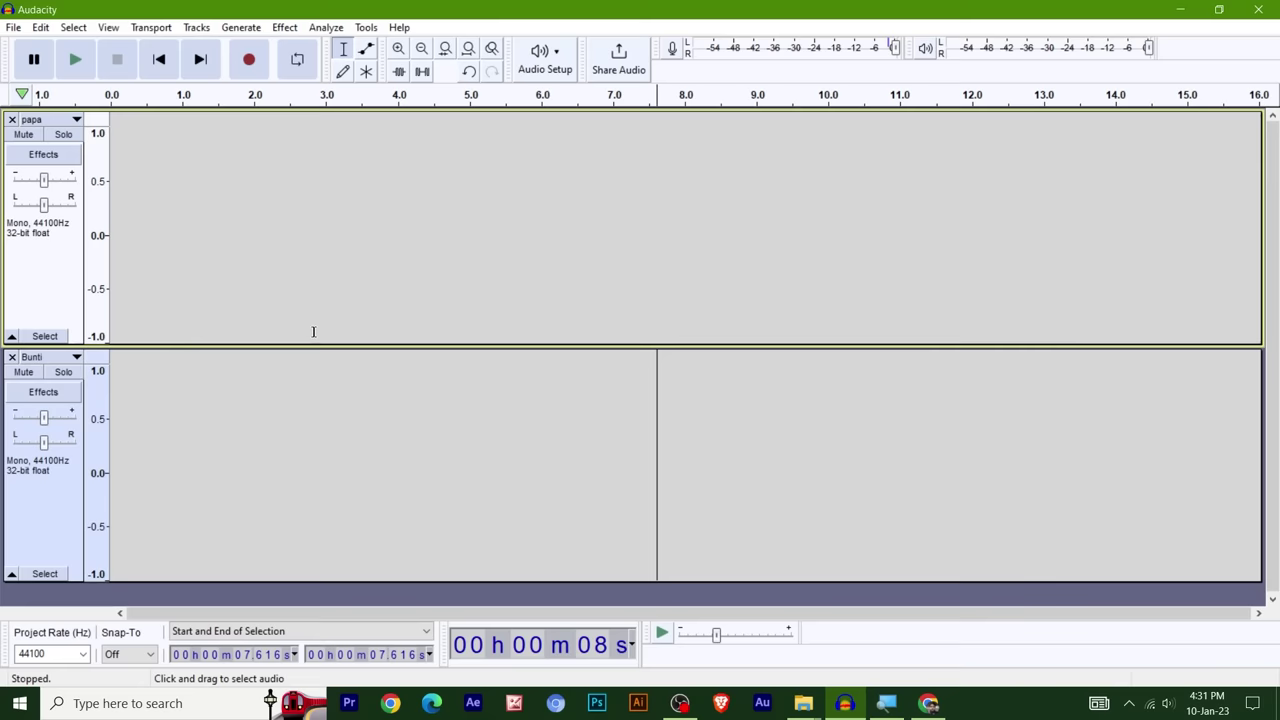
- Record a test clip of about 7.6 seconds from the start of the papa track, pausing before stopping it
{"action": "left_click", "coordinate": [32, 275]}
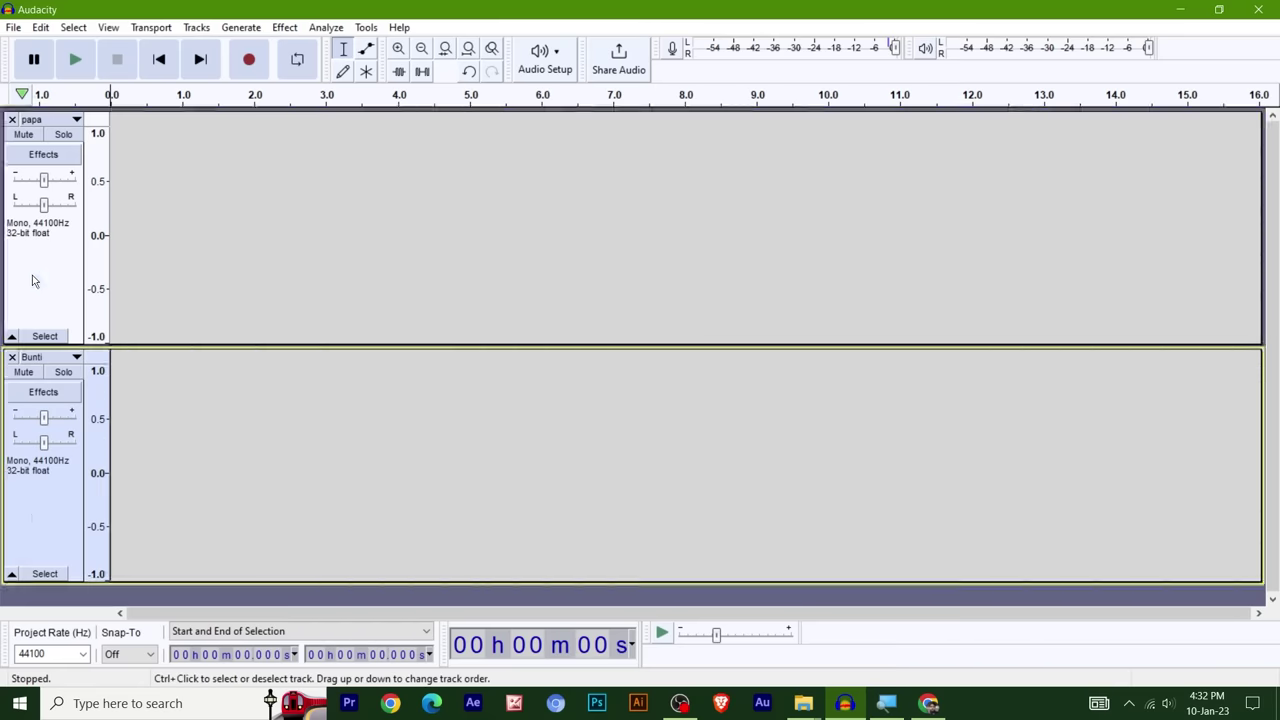
{"action": "left_click", "coordinate": [250, 62]}
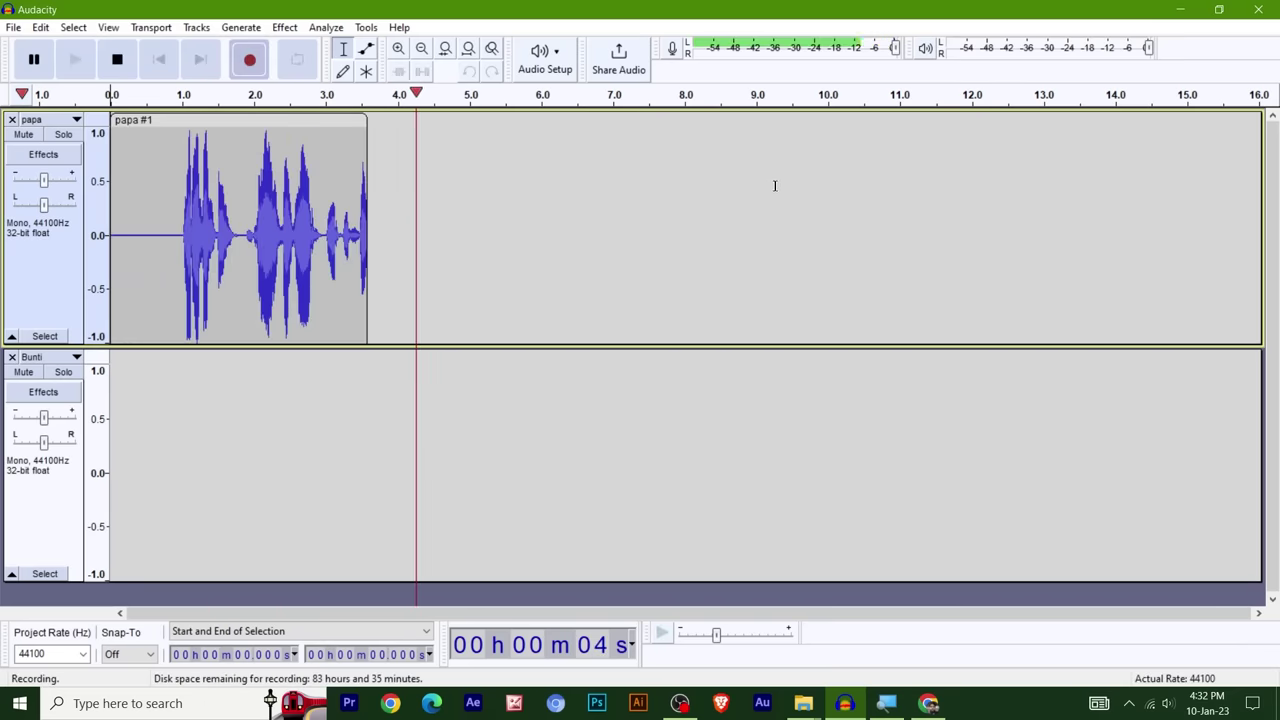
{"action": "key", "text": "p"}
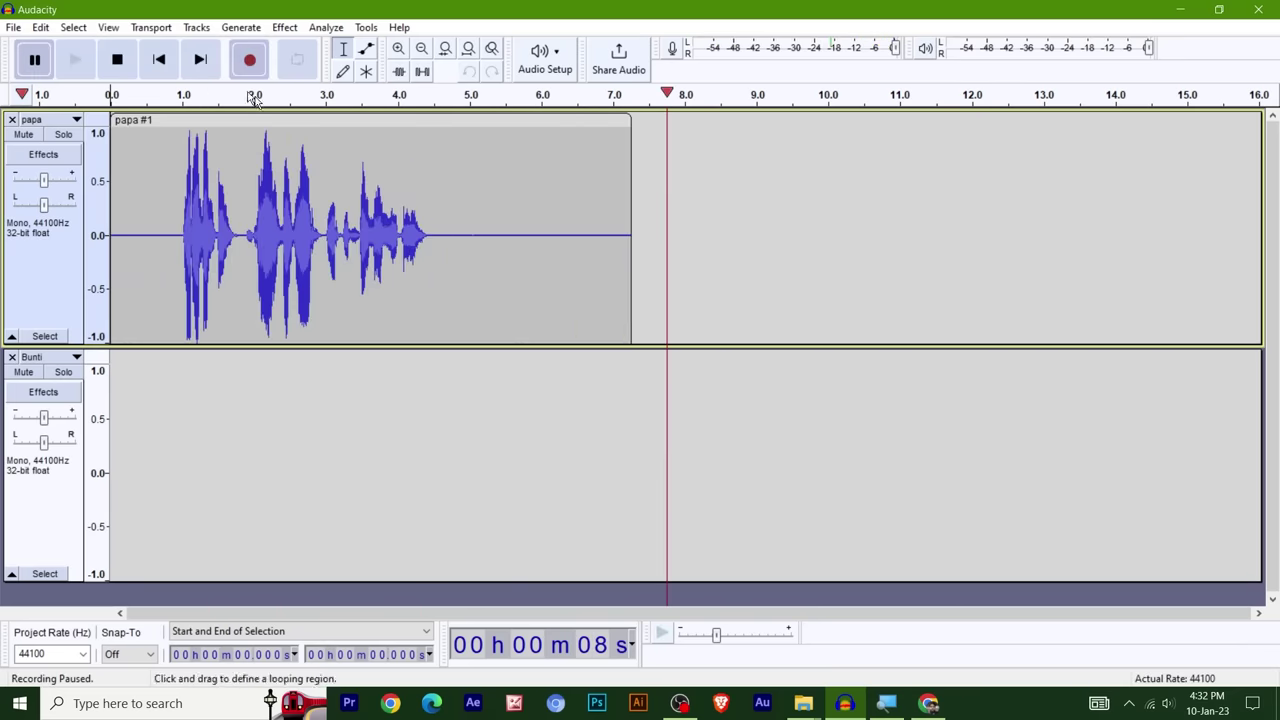
{"action": "key", "text": "space"}
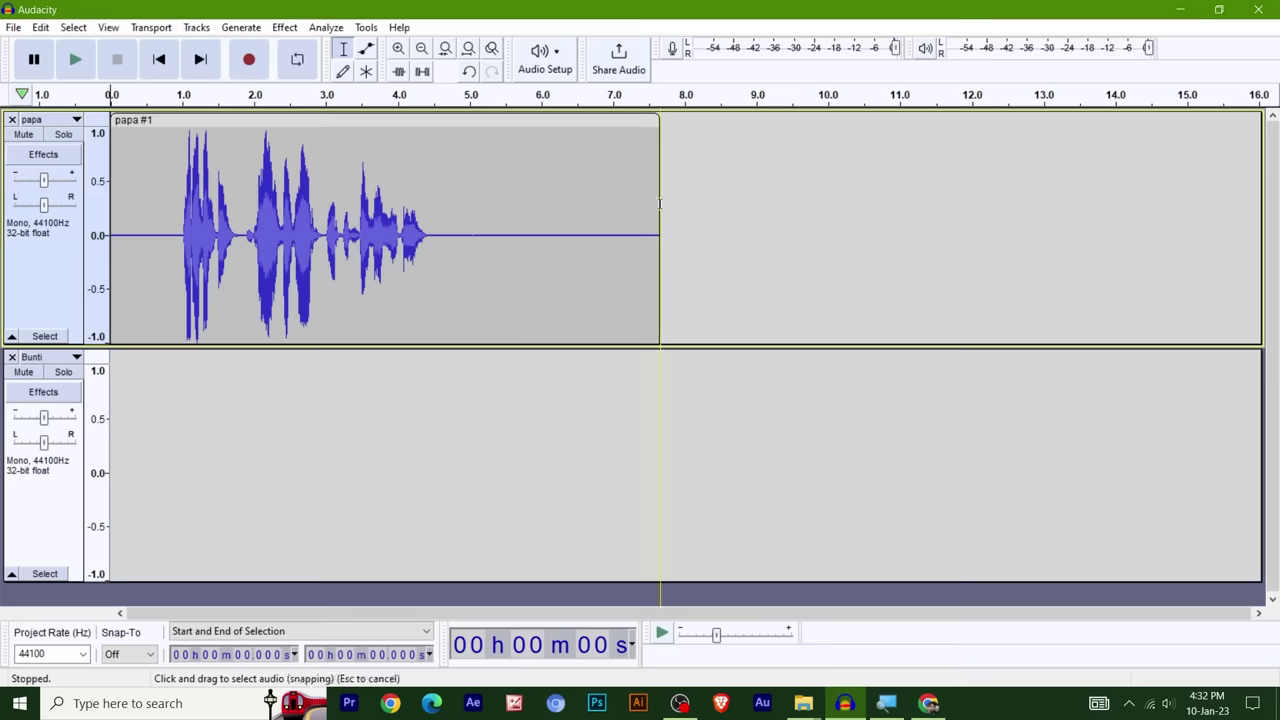
- Record a clip about 8 seconds long in the second track, starting at about 5.1 seconds
{"action": "left_click", "coordinate": [34, 539]}
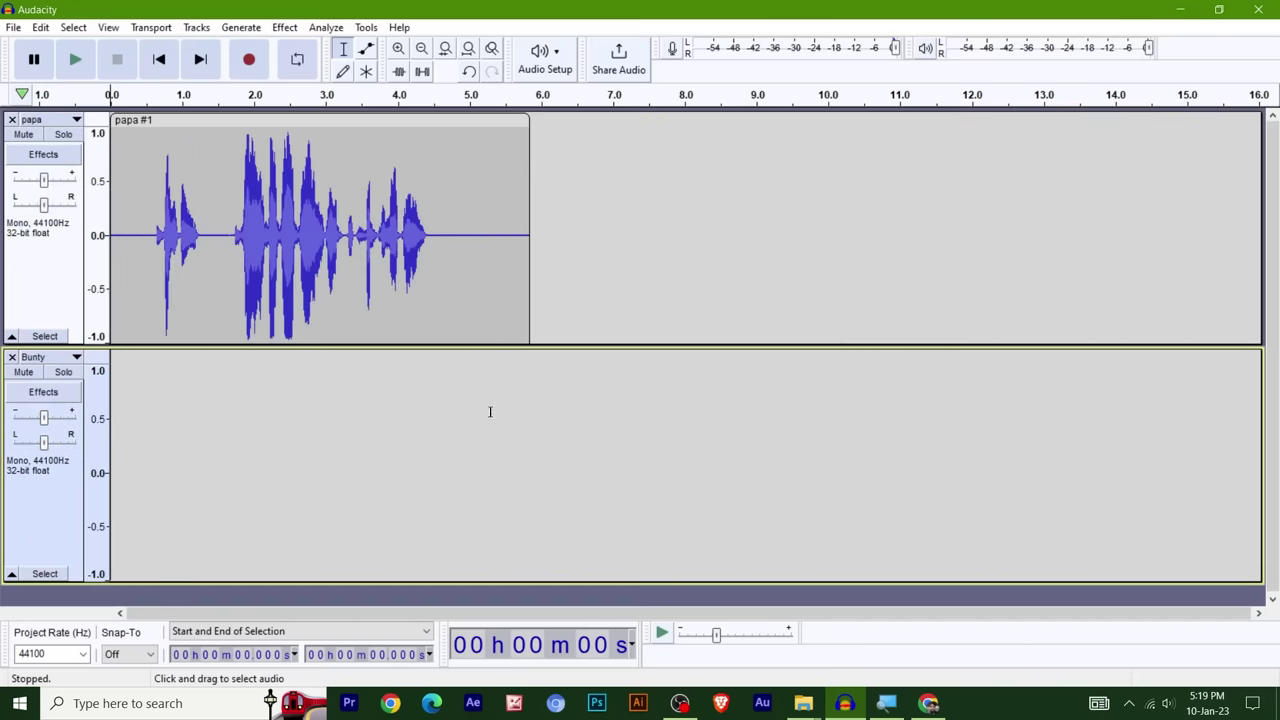
{"action": "left_click", "coordinate": [486, 412]}
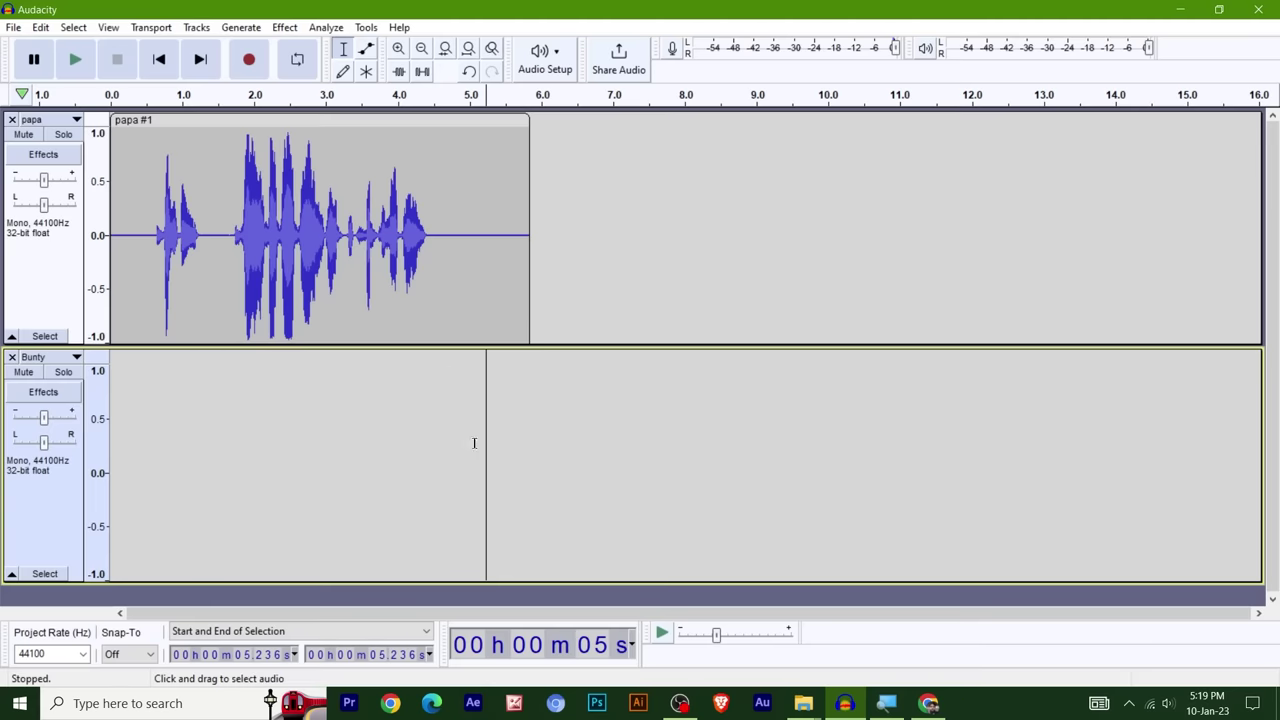
{"action": "left_click", "coordinate": [474, 443]}
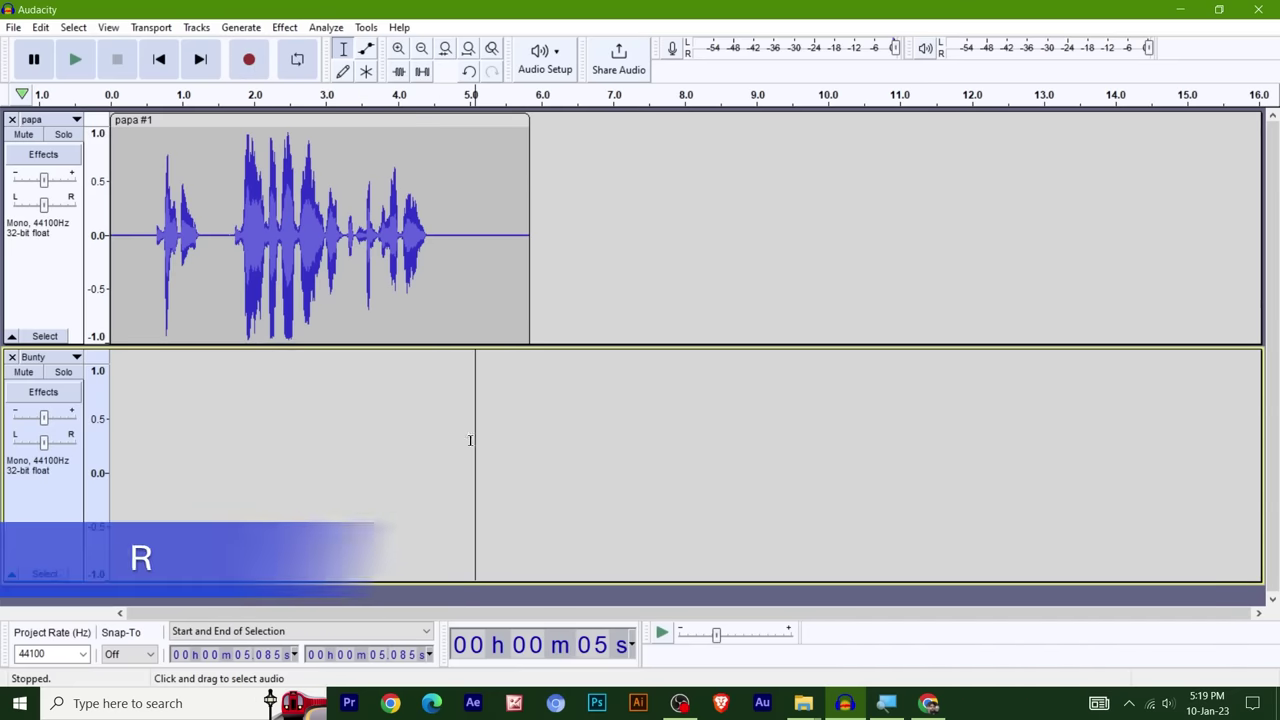
{"action": "key", "text": "r"}
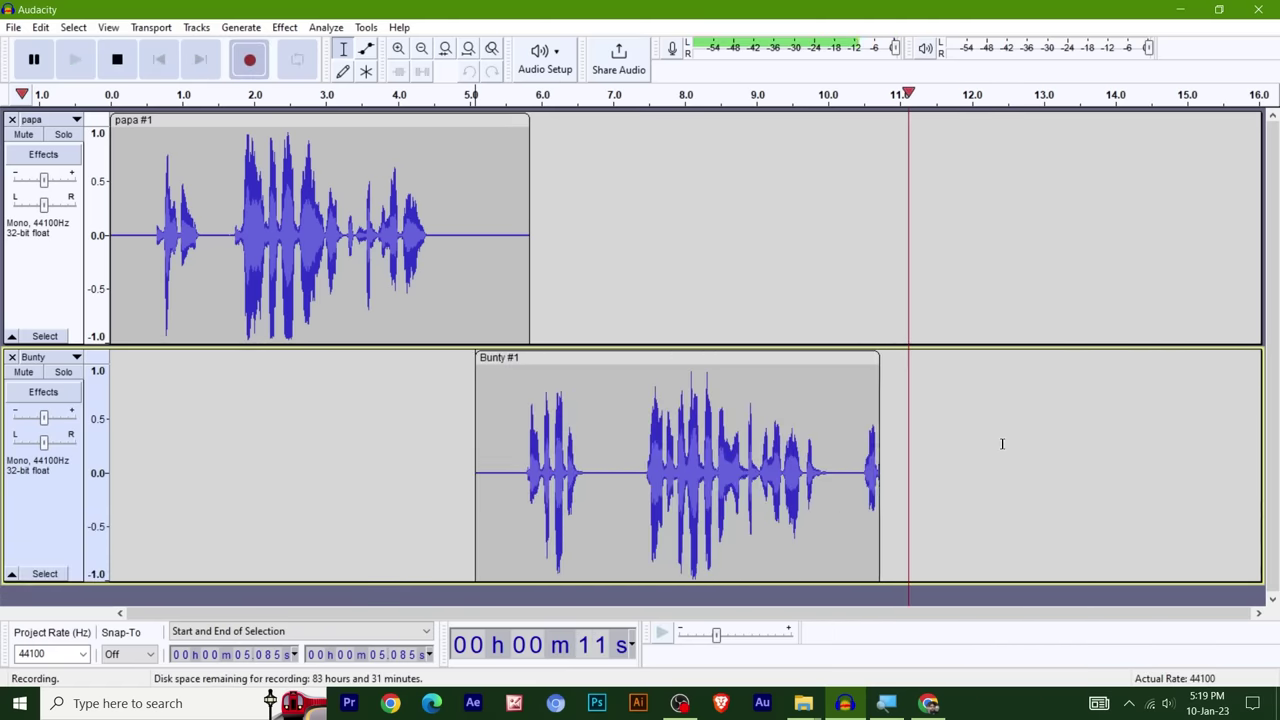
{"action": "key", "text": "space"}
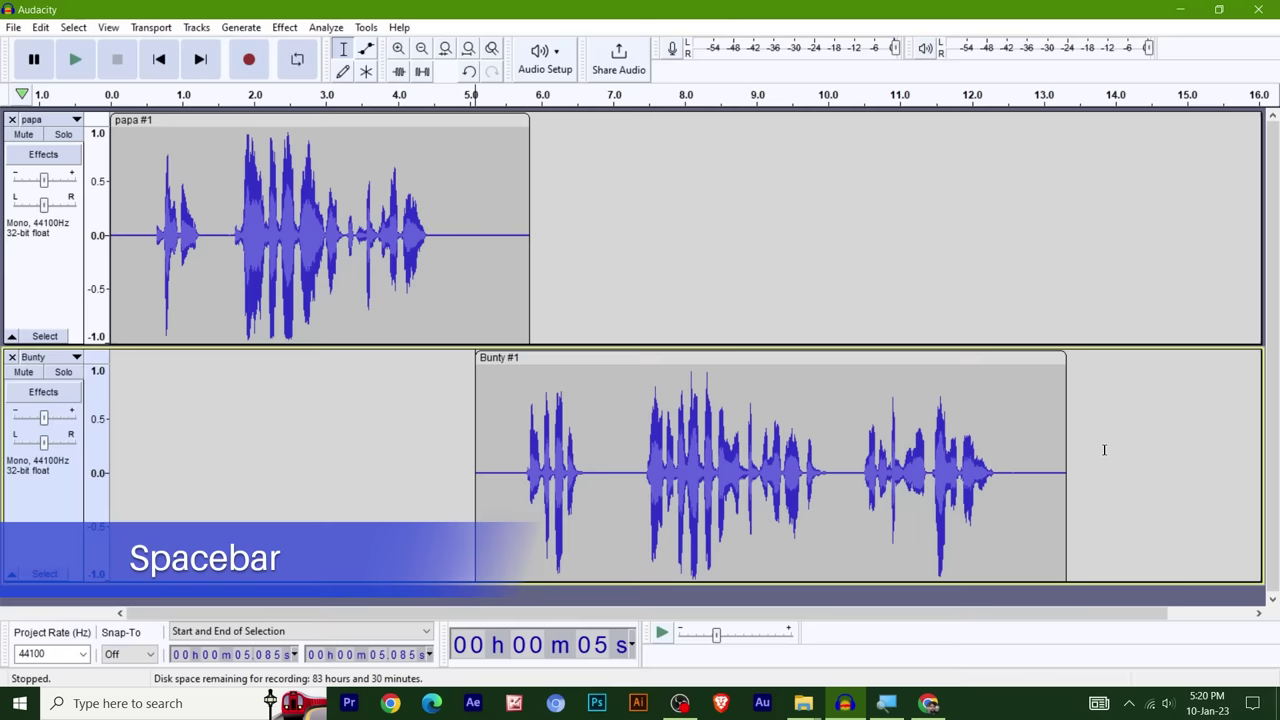
- Record a second clip in the papa track, starting at about 12.8 seconds
{"action": "left_click", "coordinate": [55, 266]}
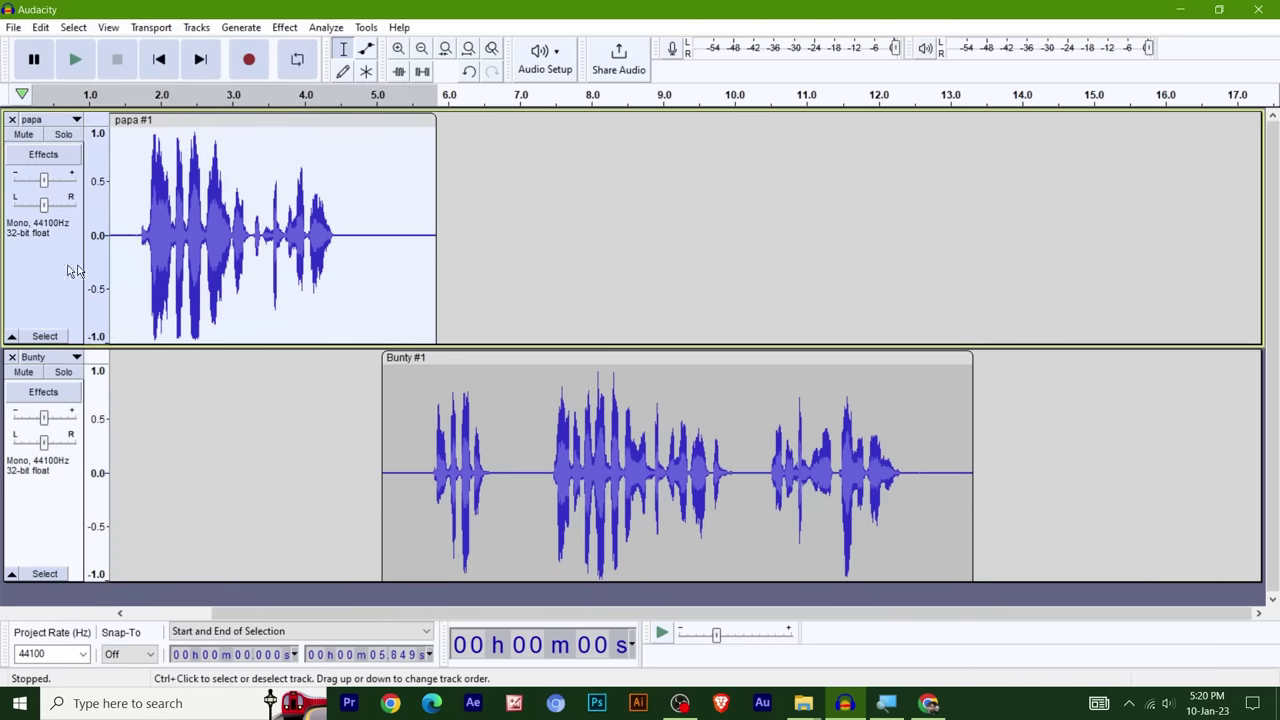
{"action": "left_click", "coordinate": [936, 236]}
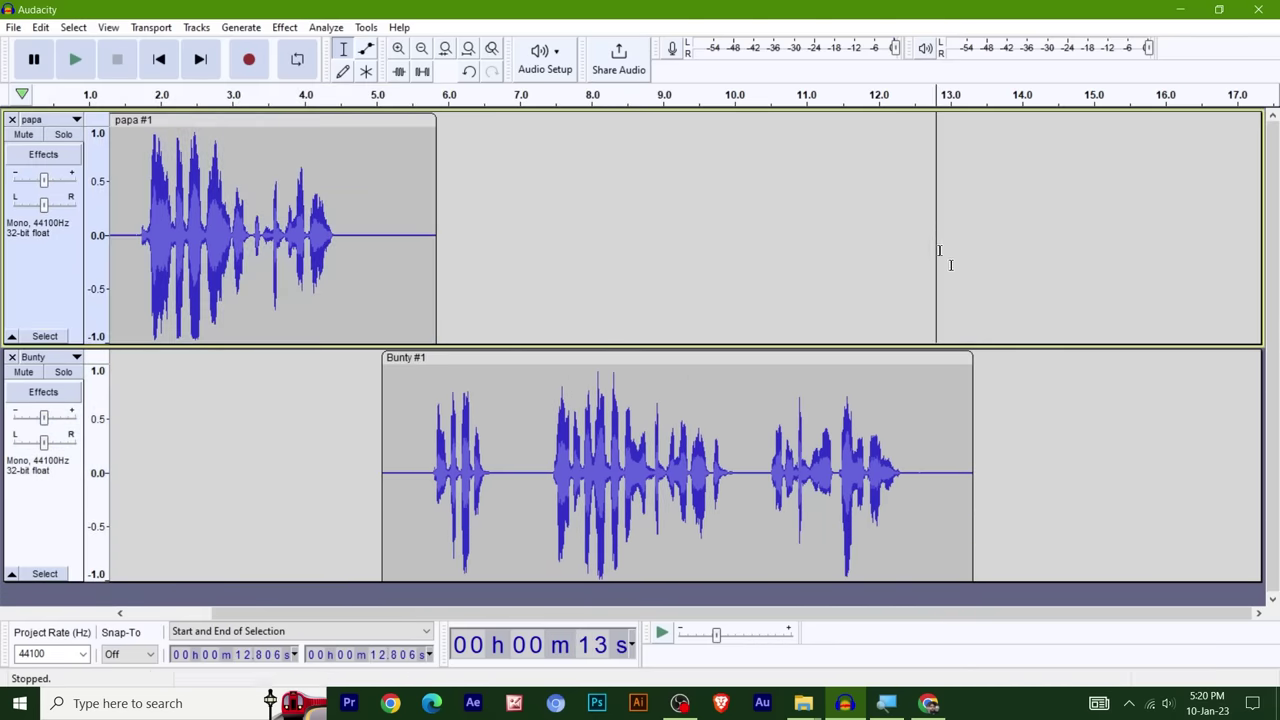
{"action": "key", "text": "space"}
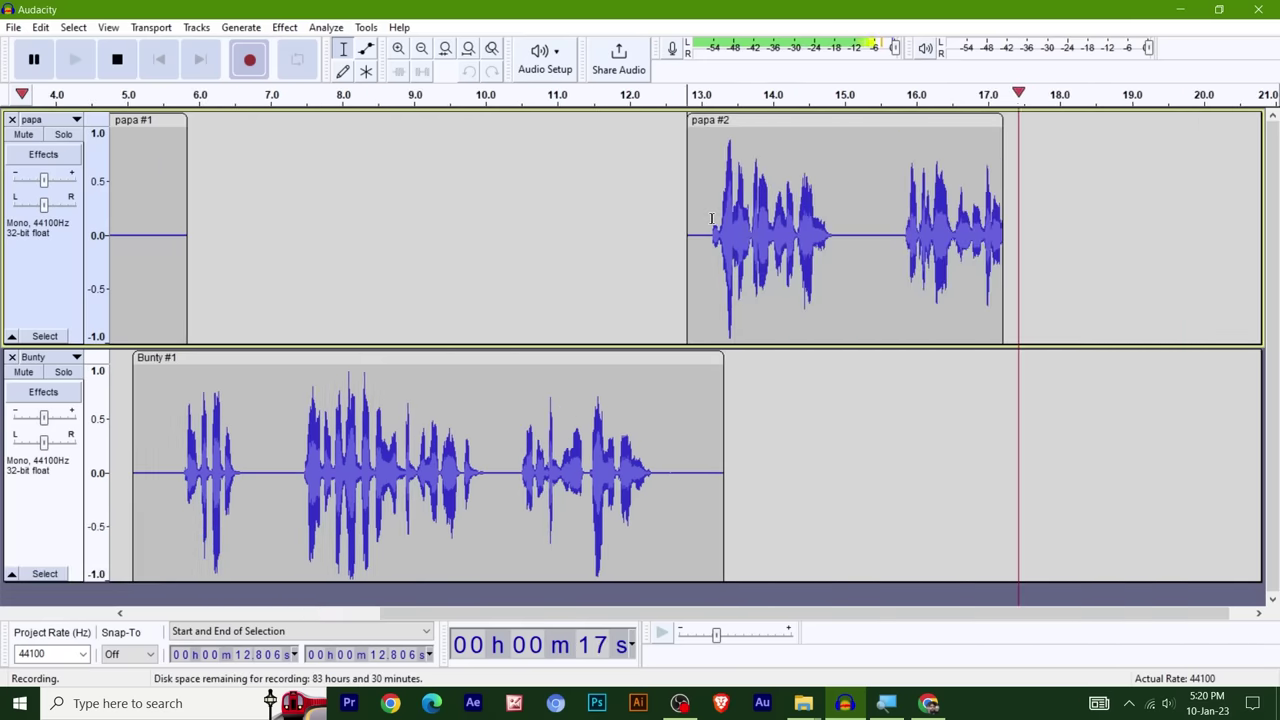
{"action": "key", "text": "space"}
- Play the first papa clip from about 0.45 seconds and stop at the silent gap after the opening words
{"action": "left_click_drag", "start_coordinate": [700, 615], "coordinate": [505, 615]}
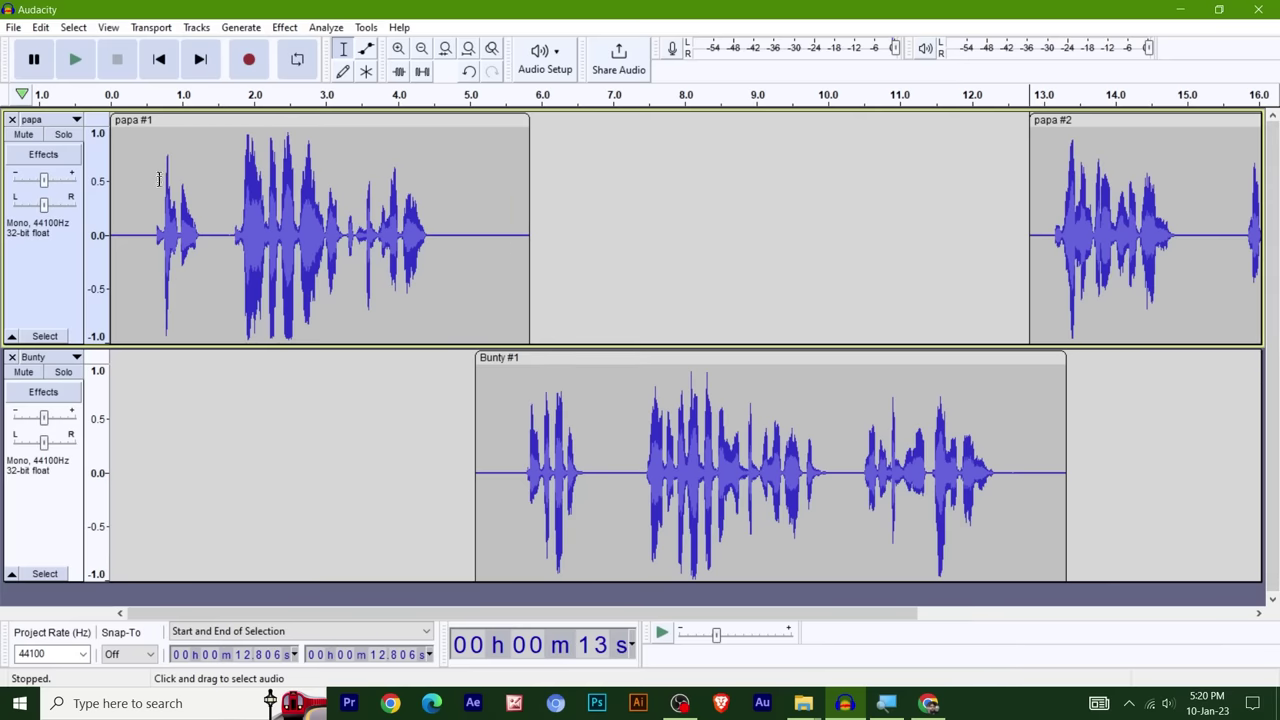
{"action": "left_click", "coordinate": [144, 234]}
{"action": "key", "text": "space"}
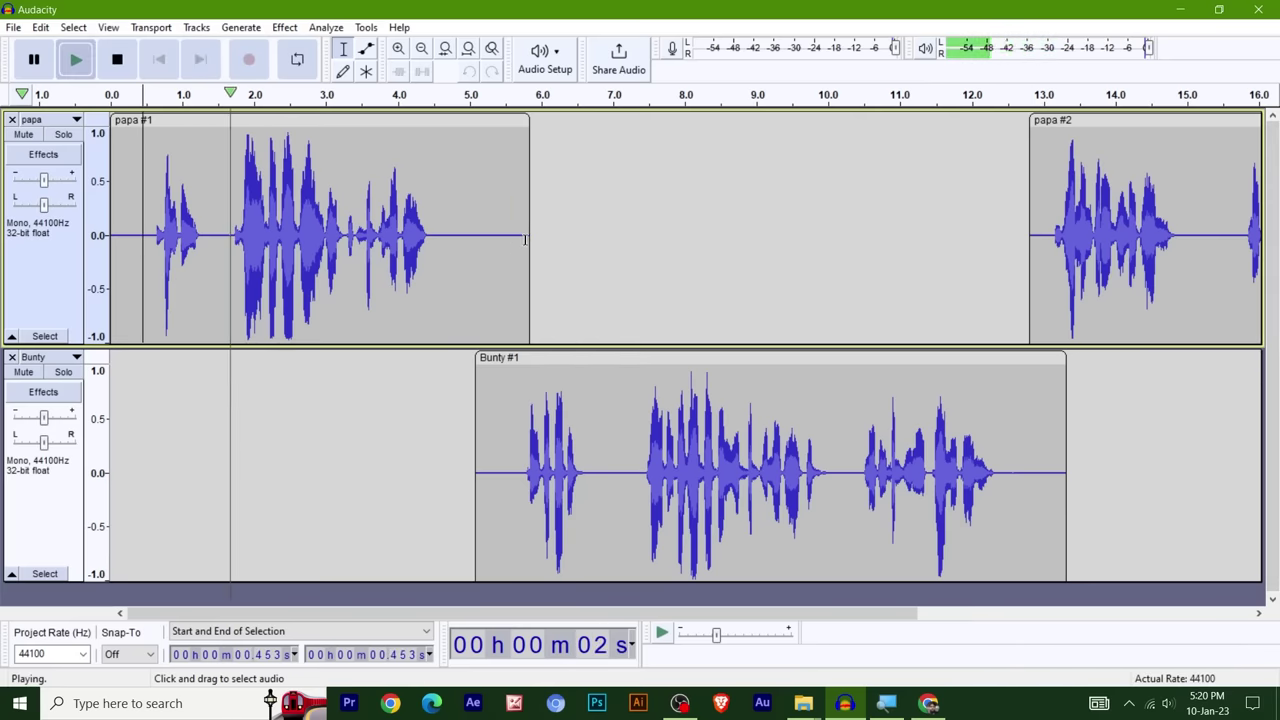
{"action": "key", "text": "space"}
- Delete the silent gap between about 1.3 and 1.7 seconds in the first papa clip
{"action": "left_click", "coordinate": [231, 226]}
{"action": "left_click_drag", "start_coordinate": [231, 226], "coordinate": [207, 228]}
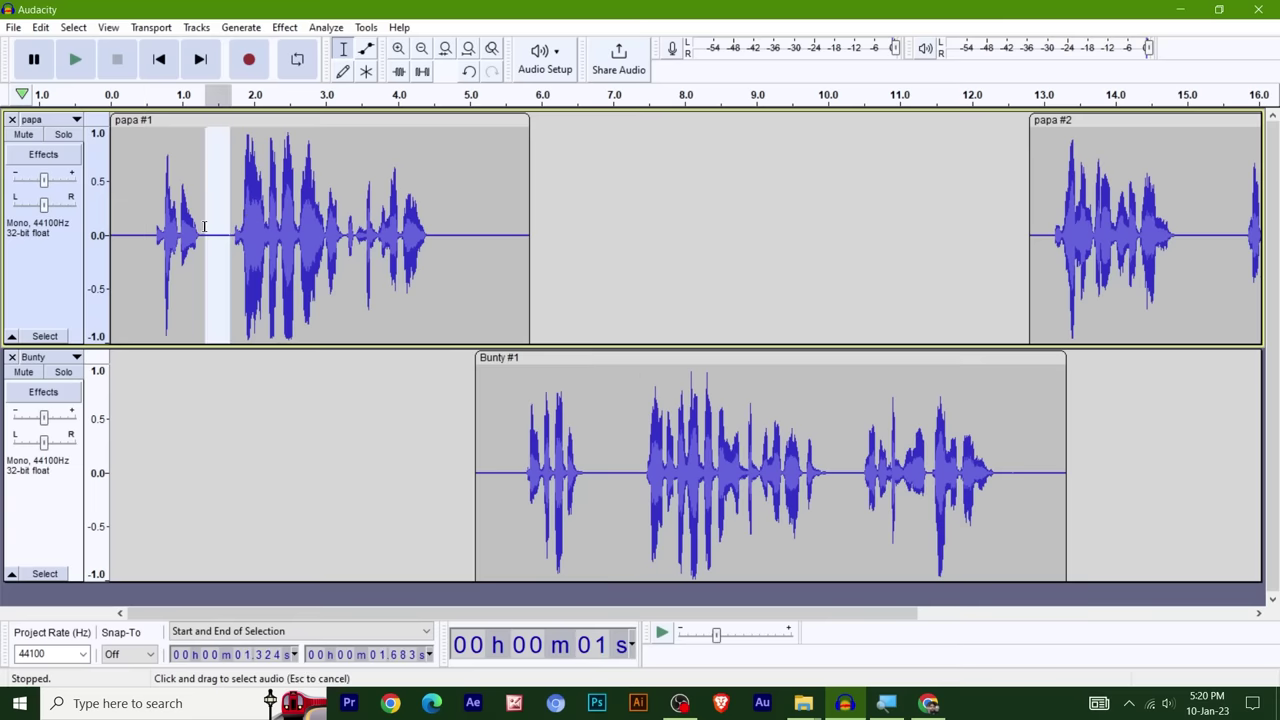
{"action": "key", "text": "Delete"}
- Play the shortened papa clip from about 0.65 seconds to check the cut, and stop playback
{"action": "left_click", "coordinate": [157, 240]}
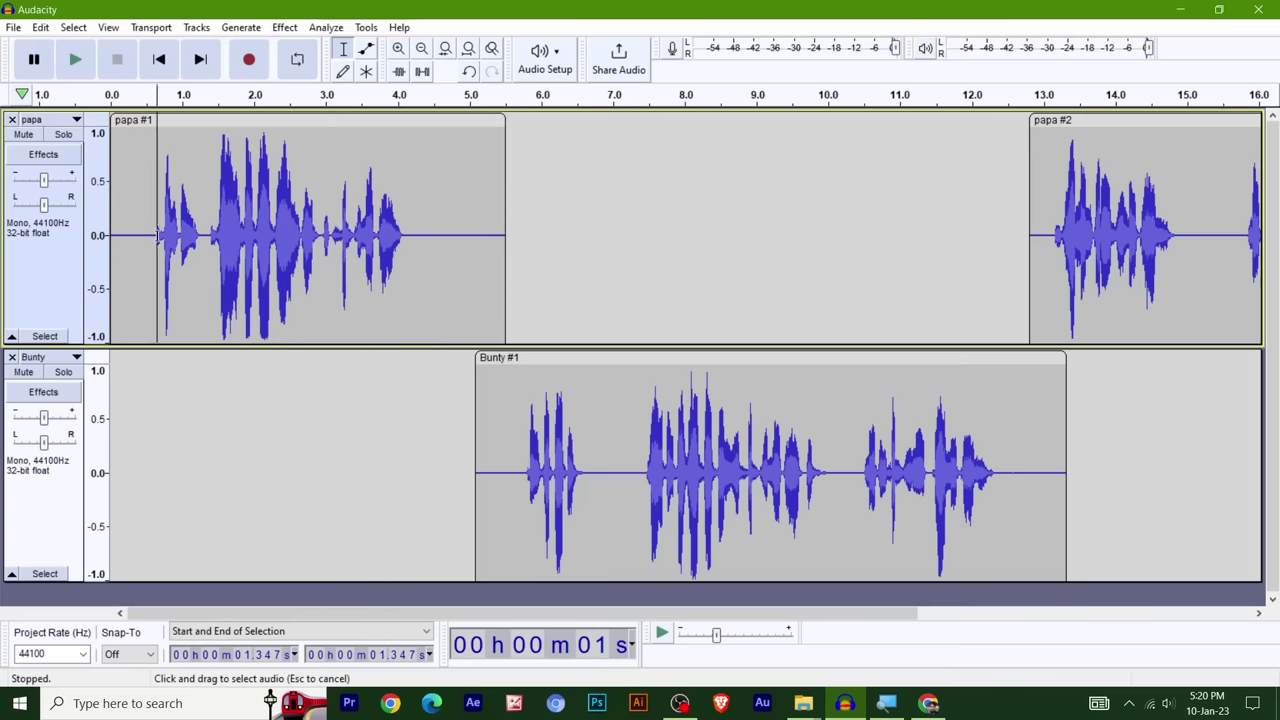
{"action": "key", "text": "space"}
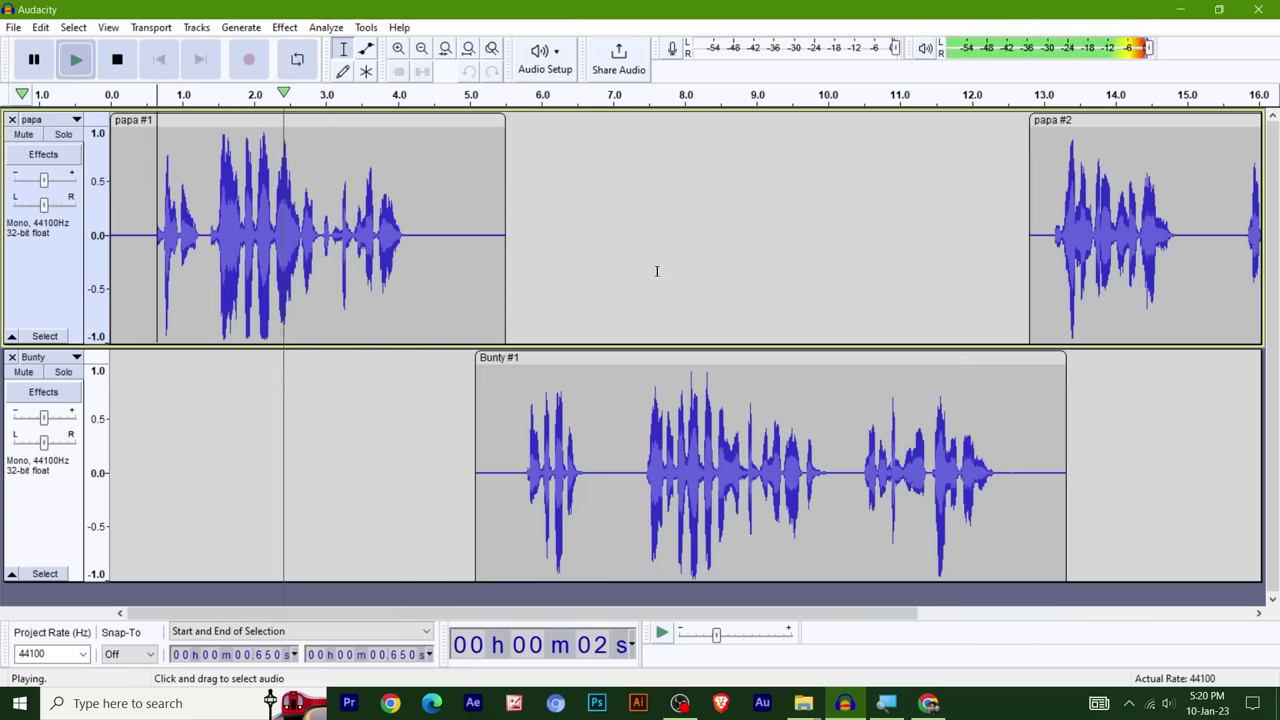
{"action": "key", "text": "space"}
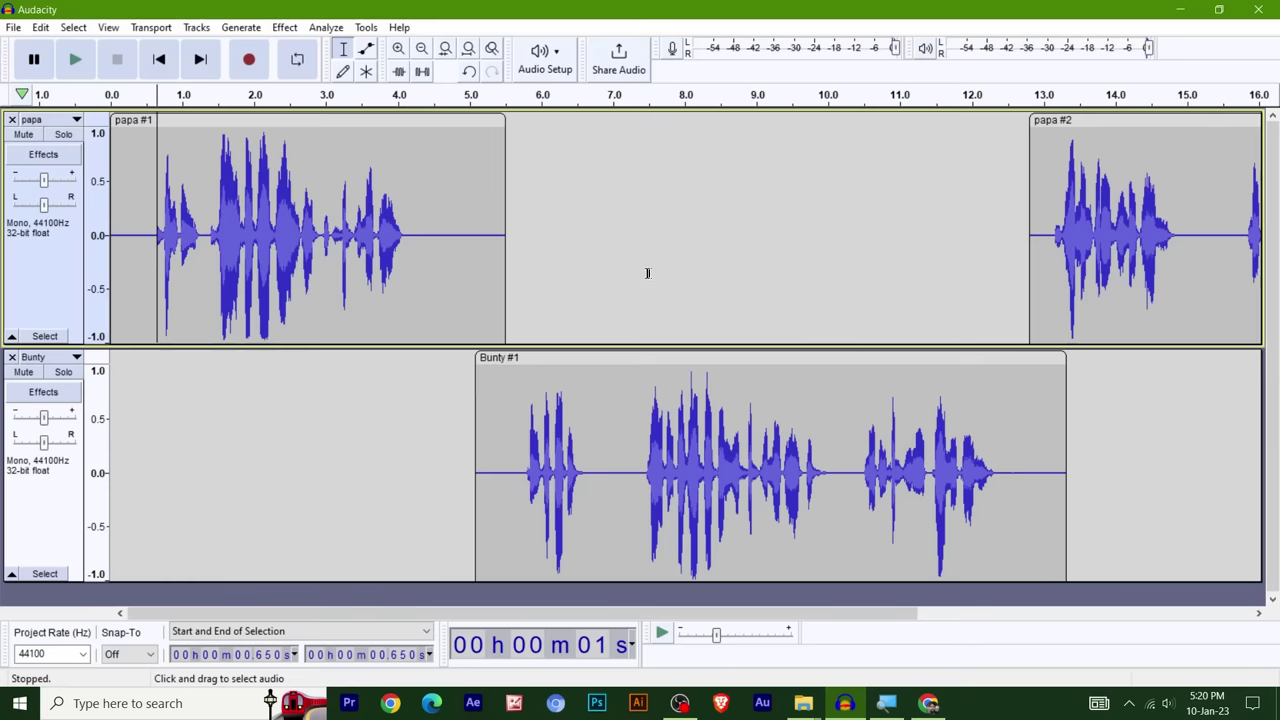
- Delete the silence after the speech in the first papa clip, from about 4.2 seconds to its end
{"action": "left_click_drag", "start_coordinate": [410, 231], "coordinate": [586, 229]}
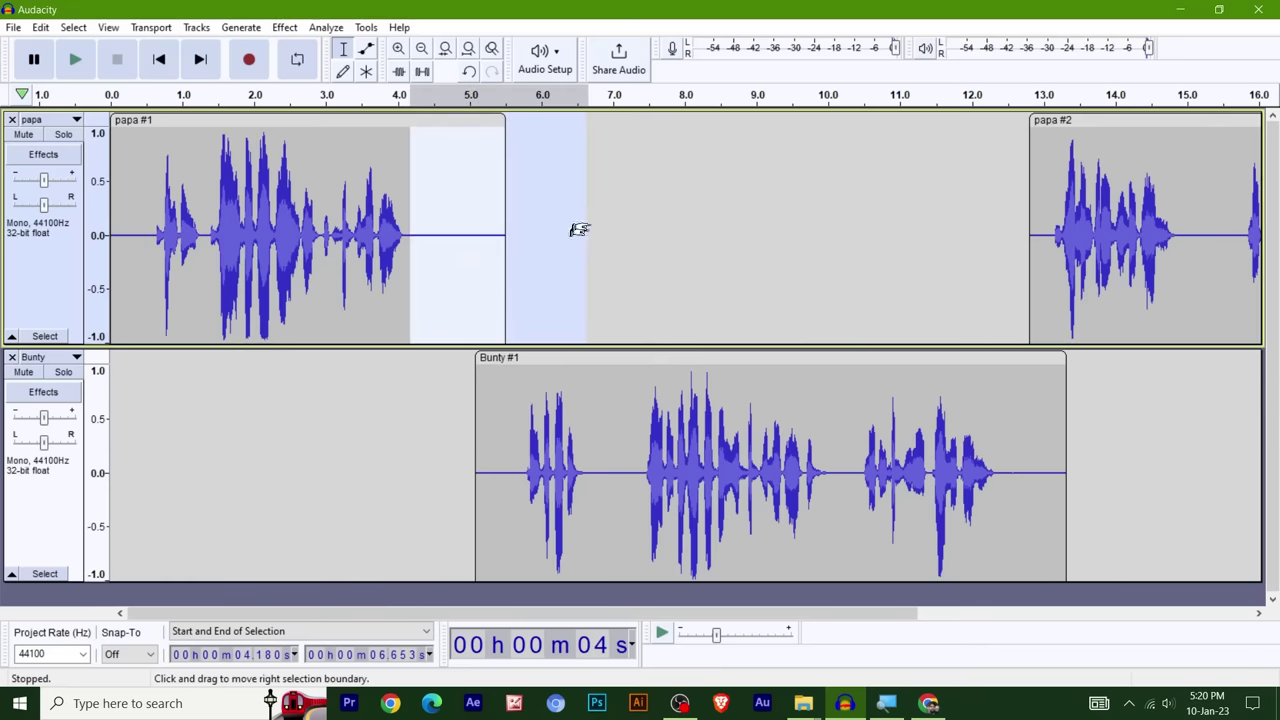
{"action": "key", "text": "Delete"}
{"action": "left_click", "coordinate": [393, 440]}
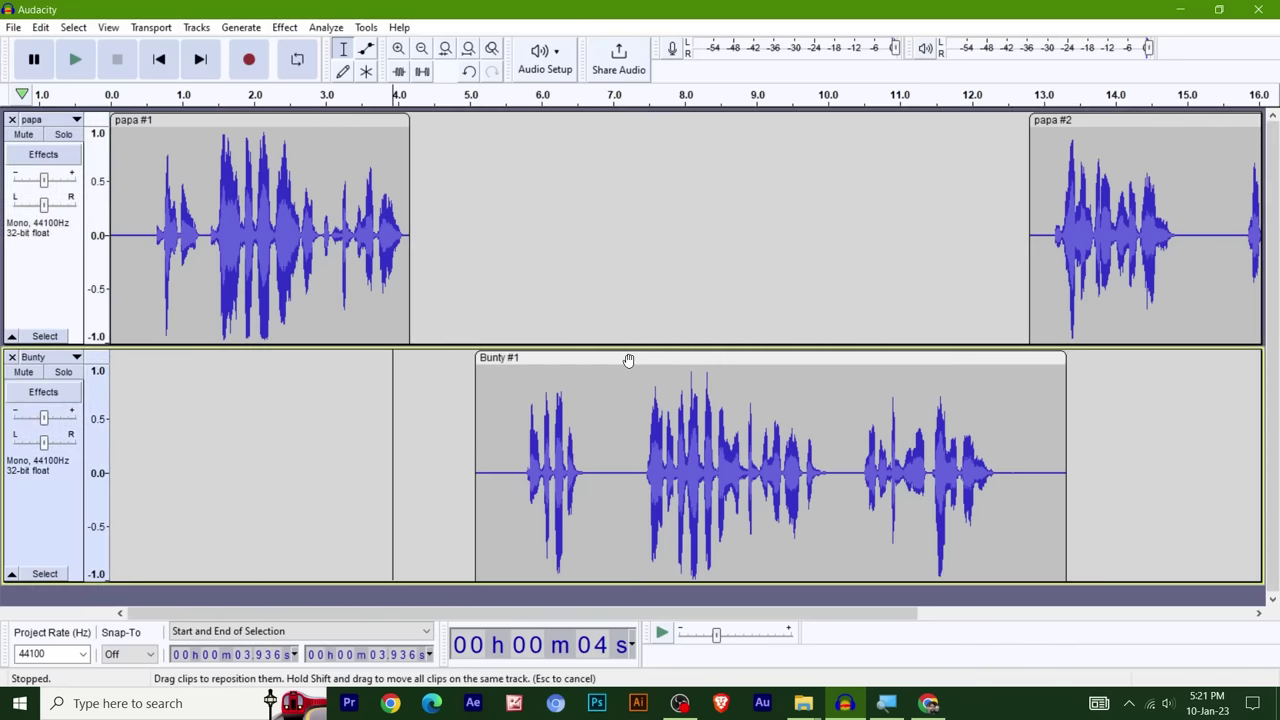
- Move the Bunty clip to start at about 3.6 seconds and delete the silent gap from about 5.2 to 5.9 seconds
{"action": "left_click_drag", "start_coordinate": [628, 360], "coordinate": [534, 354]}
{"action": "left_click_drag", "start_coordinate": [529, 352], "coordinate": [522, 350]}
{"action": "left_click_drag", "start_coordinate": [482, 467], "coordinate": [531, 467]}
{"action": "key", "text": "Delete"}
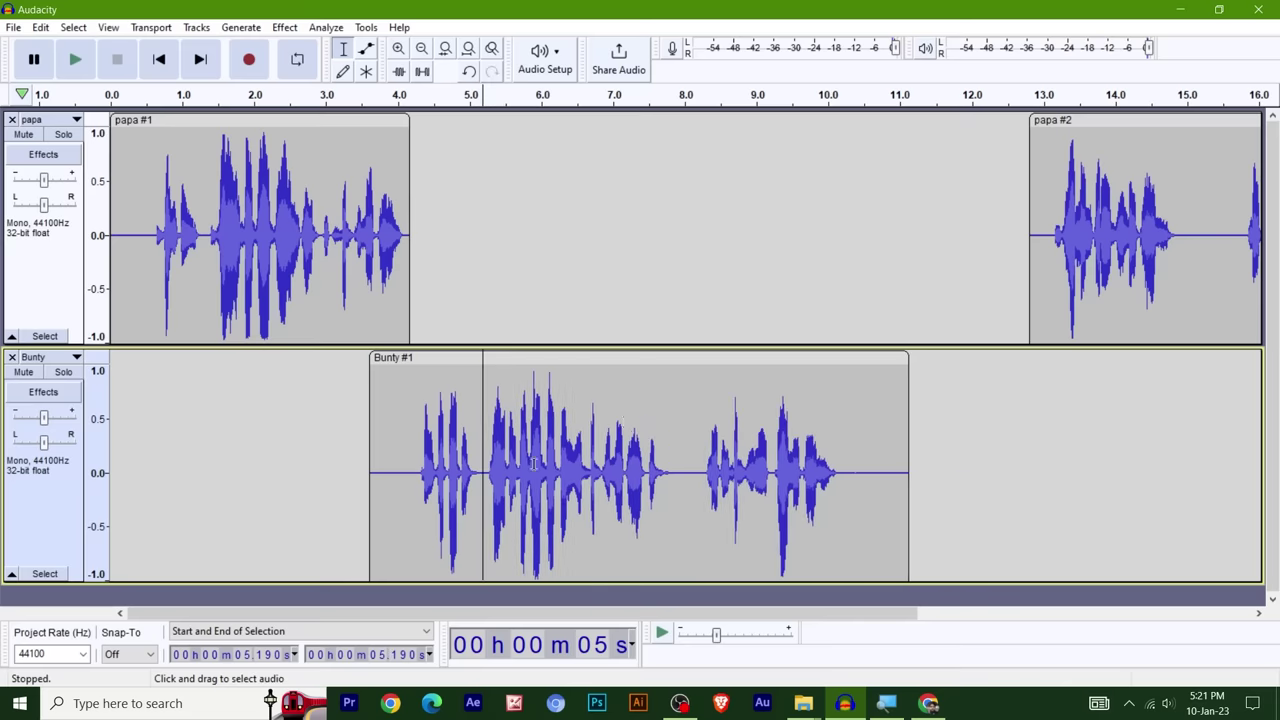
- Move the second papa clip to start at about 10.5 seconds and play the whole dialogue from the beginning
{"action": "left_click_drag", "start_coordinate": [1113, 122], "coordinate": [943, 134]}
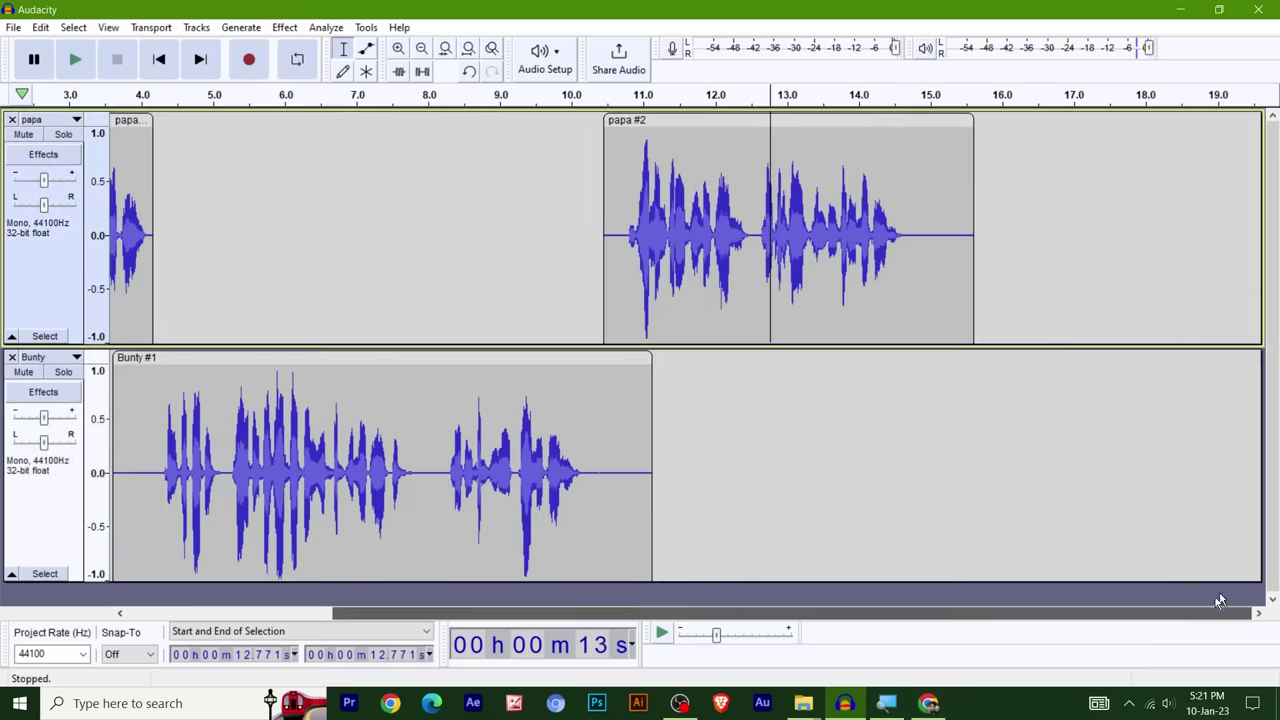
{"action": "scroll", "coordinate": [1214, 600], "scroll_direction": "left", "scroll_amount": 5}
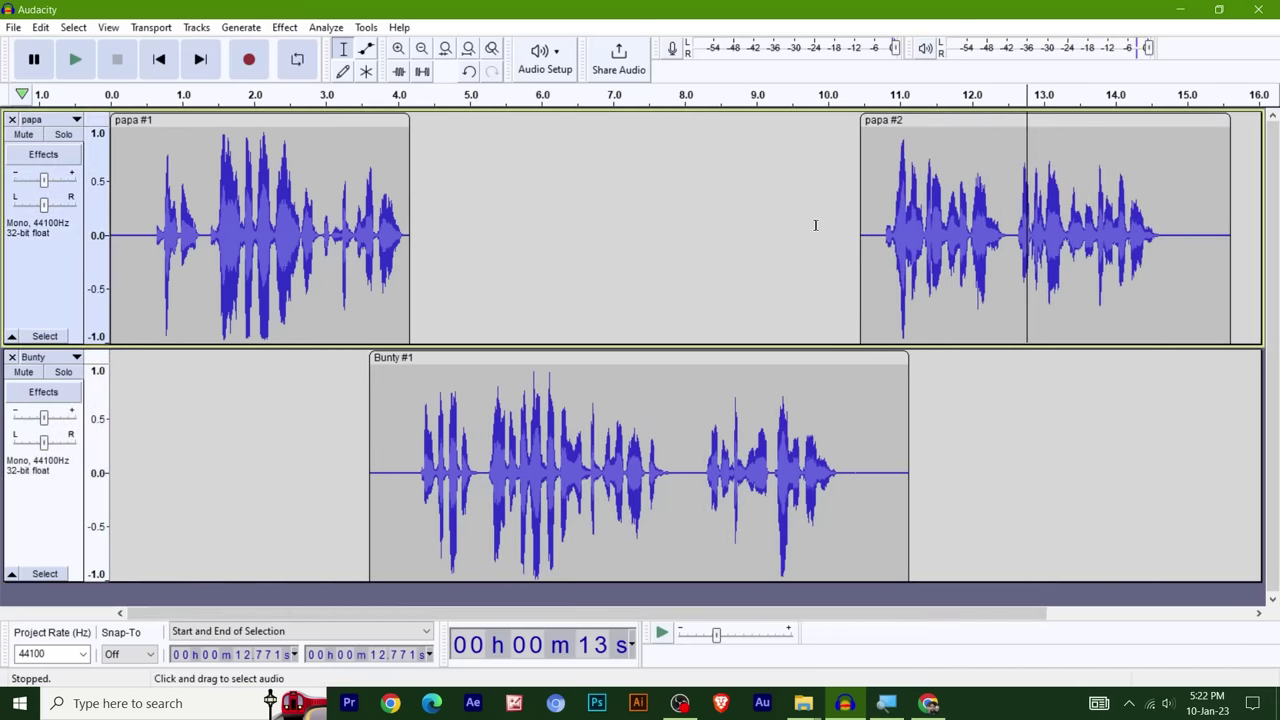
{"action": "left_click", "coordinate": [121, 100]}
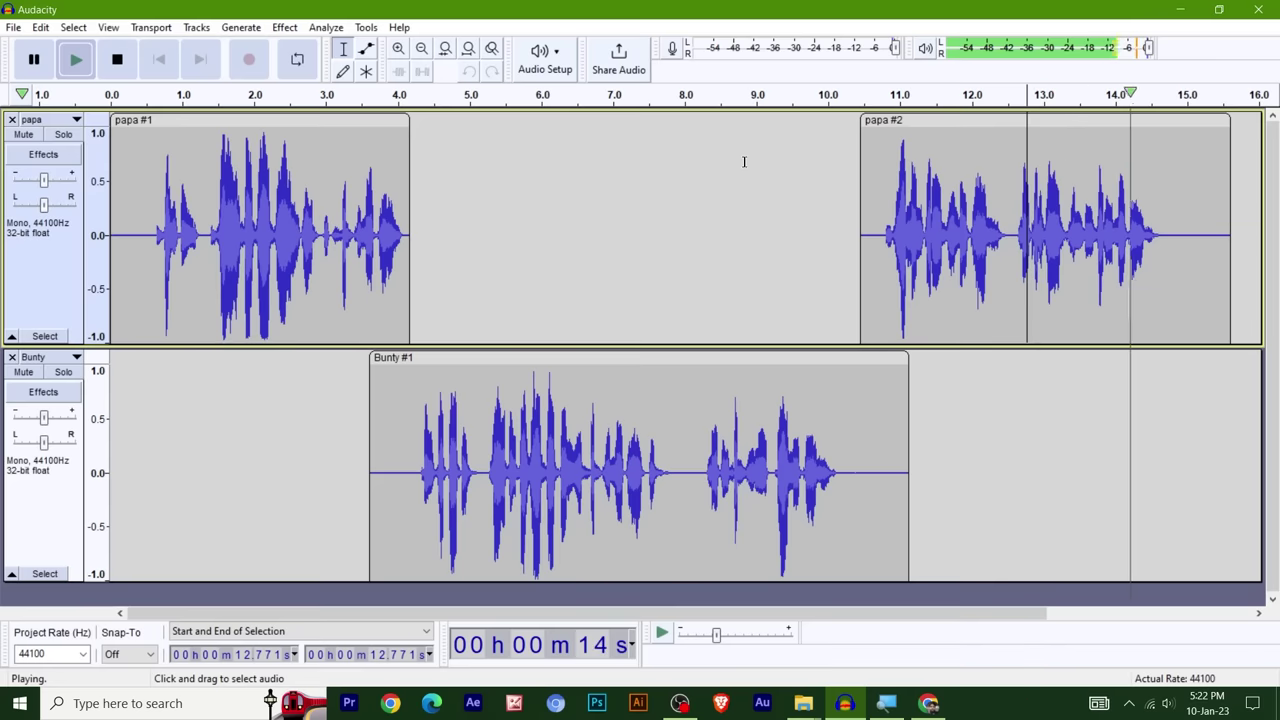
{"action": "key", "text": "space"}
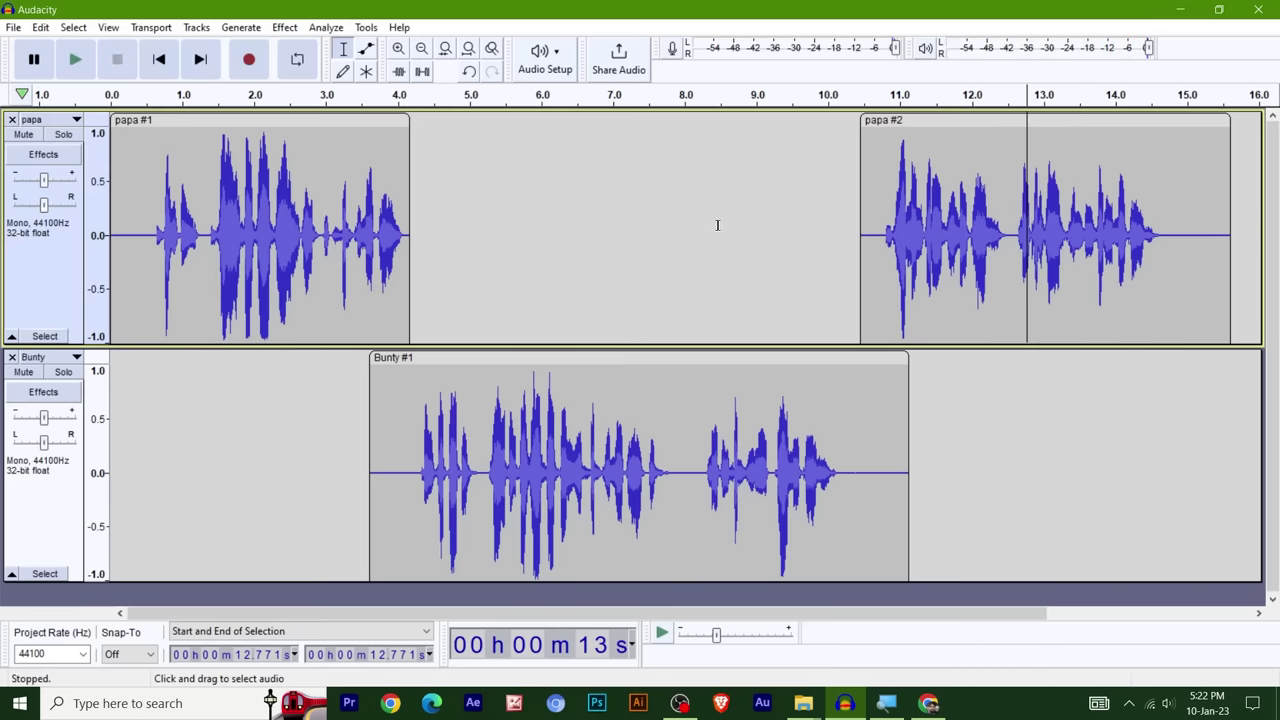
{"action": "left_click_drag", "start_coordinate": [156, 250], "coordinate": [446, 286]}
{"action": "left_click_drag", "start_coordinate": [428, 469], "coordinate": [900, 410]}
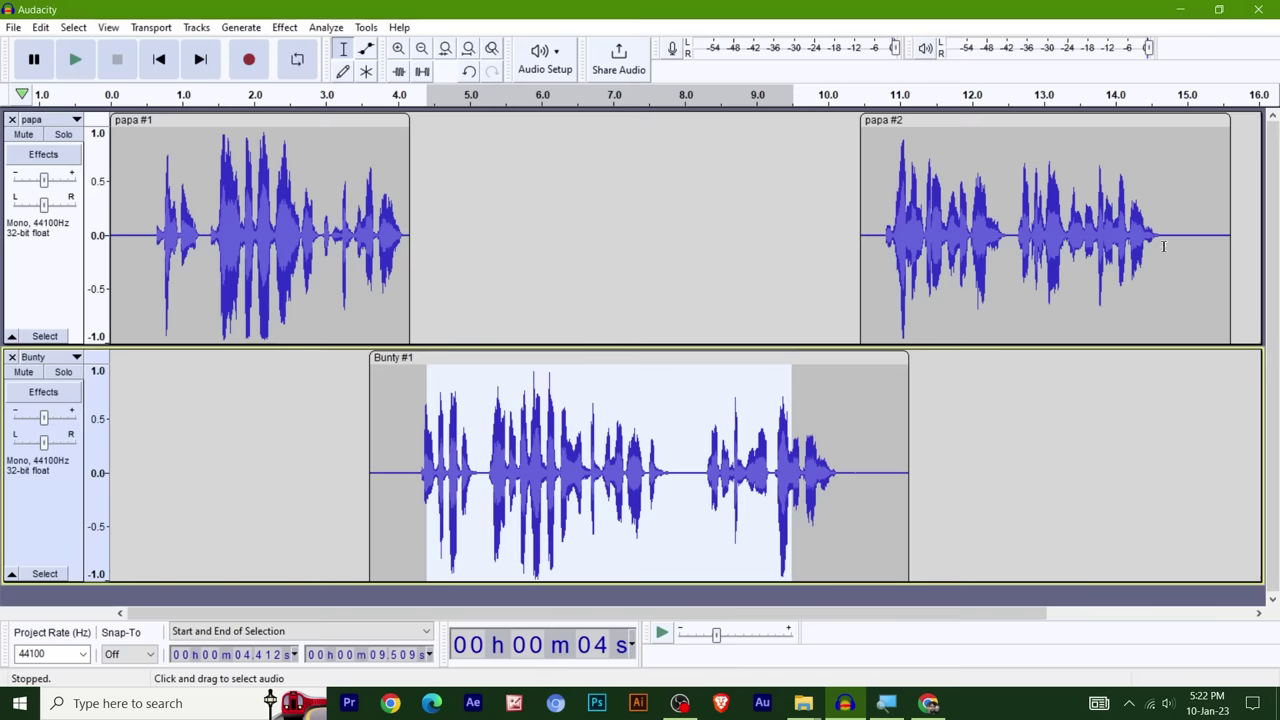
{"action": "left_click_drag", "start_coordinate": [1172, 230], "coordinate": [912, 230]}
{"action": "left_click", "coordinate": [392, 210]}
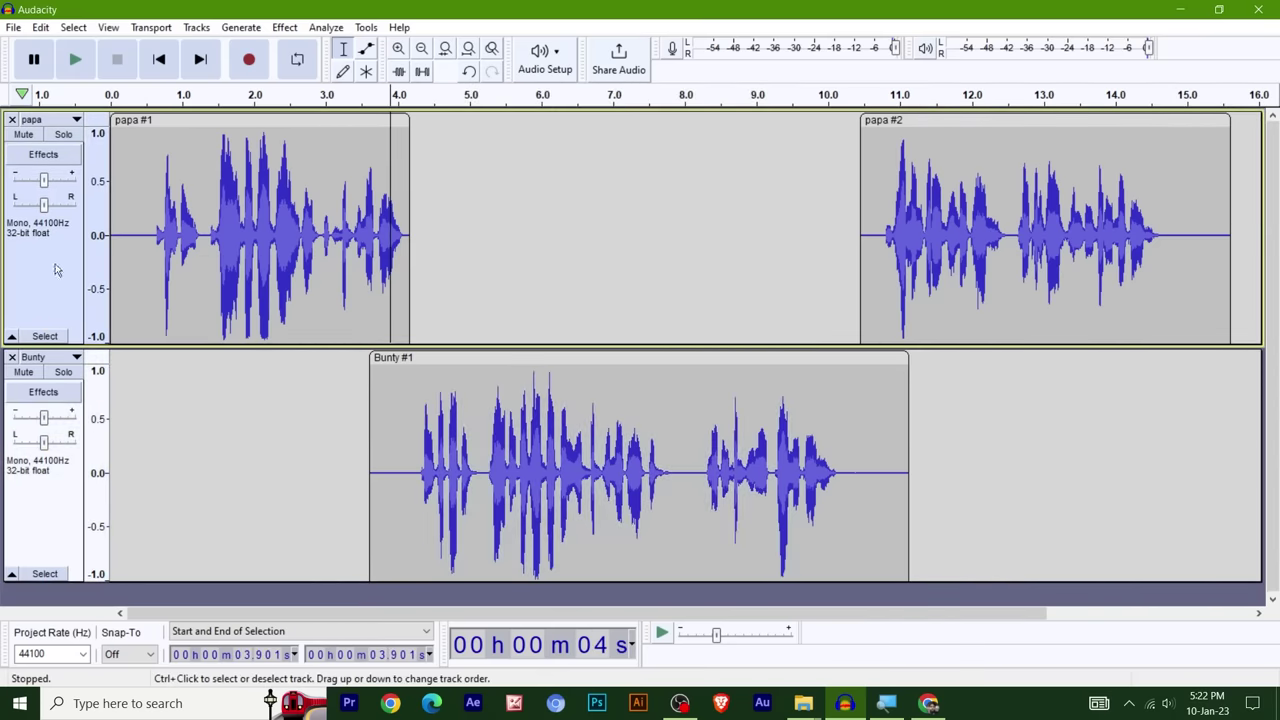
- Lower the pitch of all audio in the papa track with Change Pitch, using a percent change of -20
{"action": "left_click", "coordinate": [47, 337]}
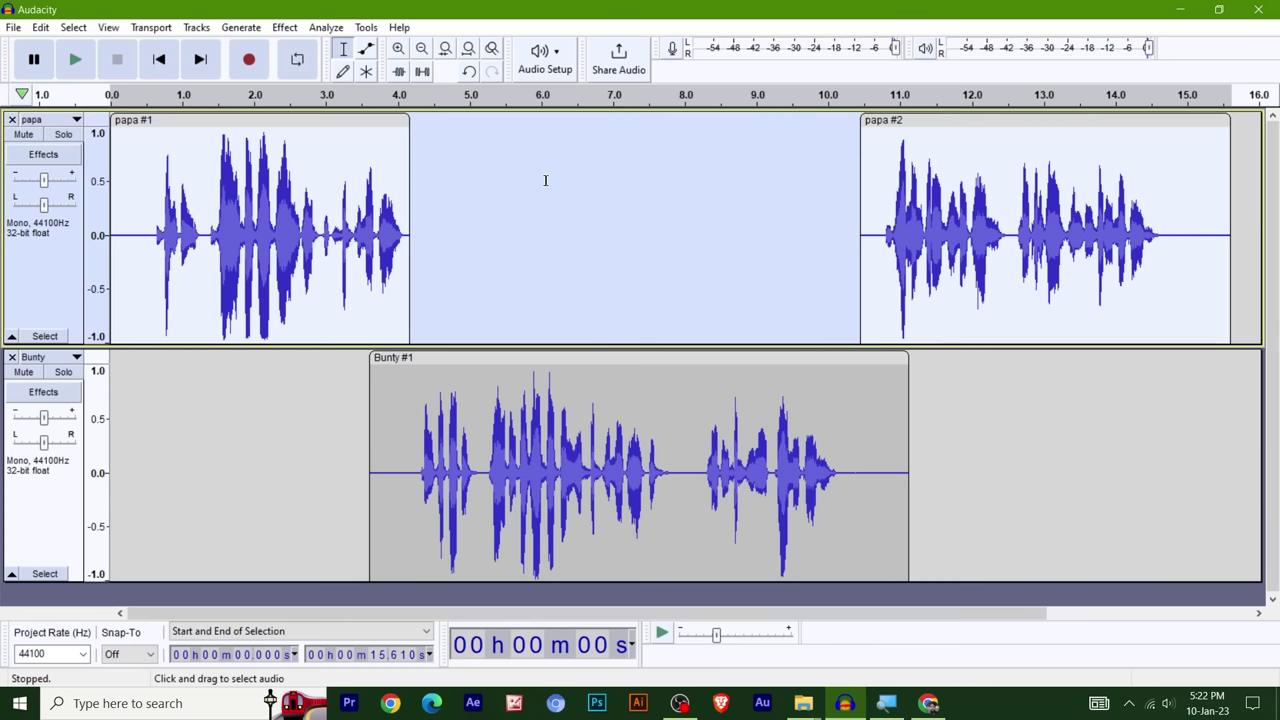
{"action": "left_click", "coordinate": [289, 30]}
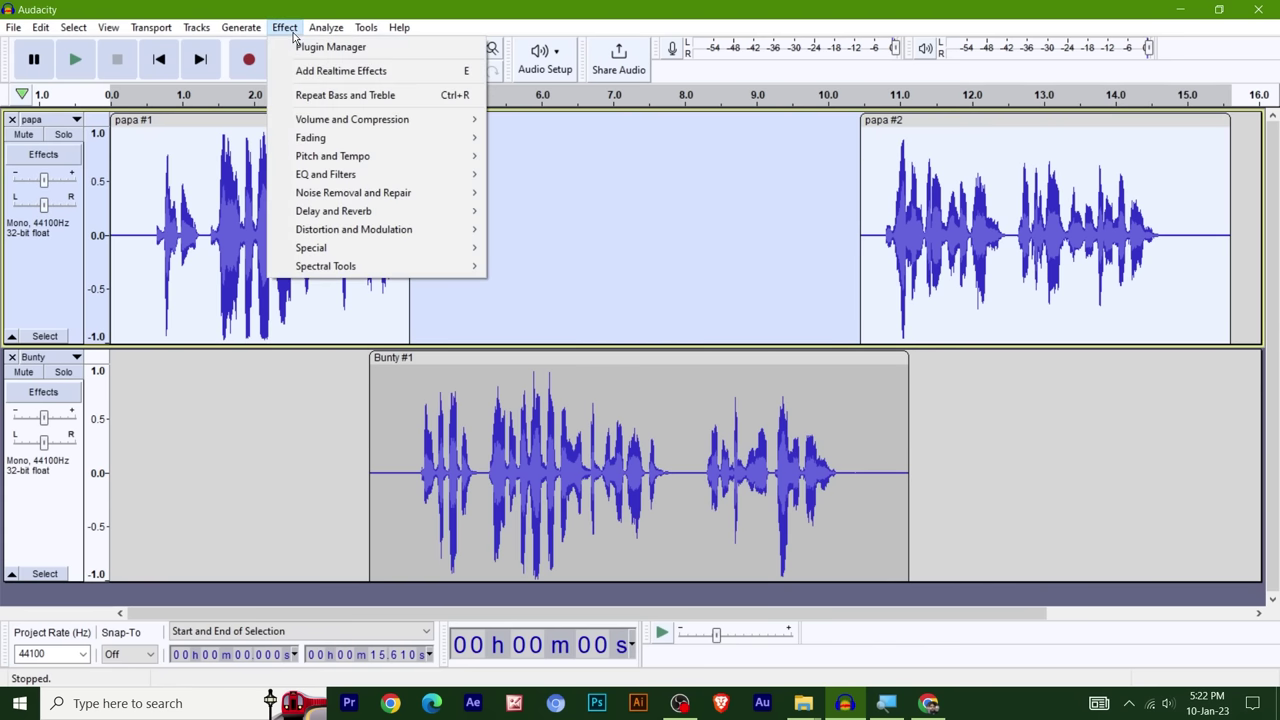
{"action": "mouse_move", "coordinate": [366, 157]}
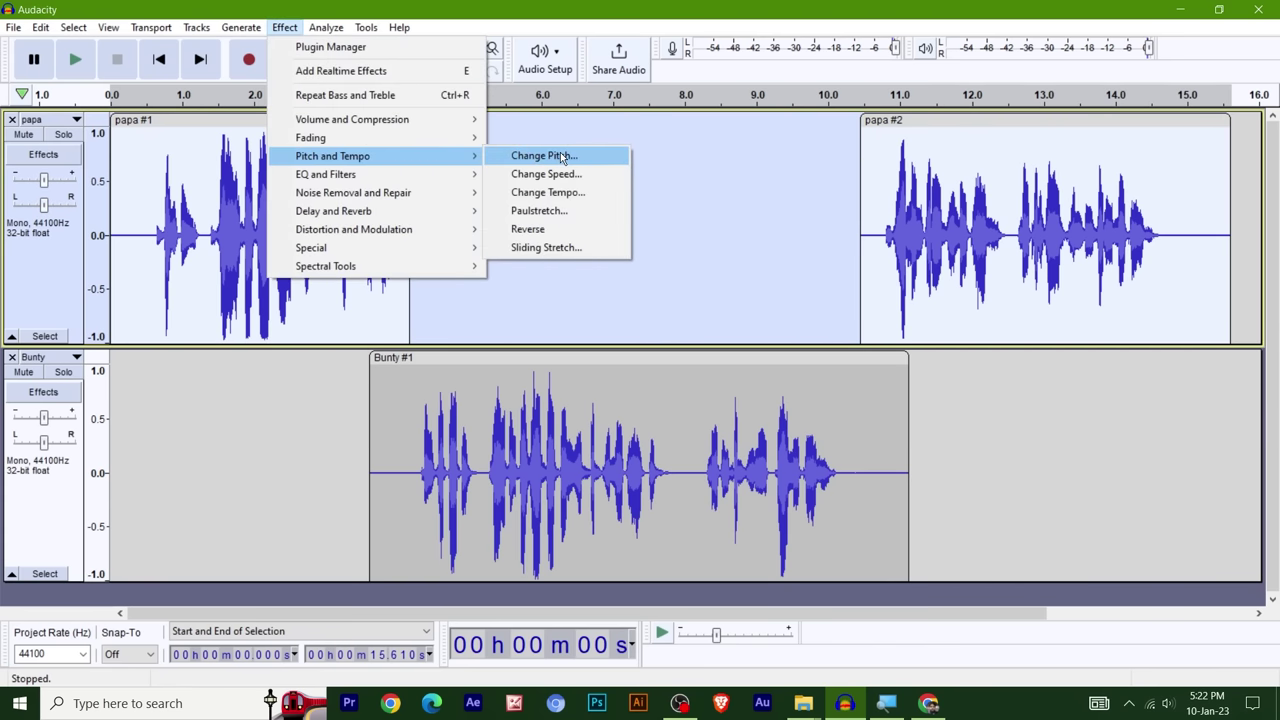
{"action": "left_click", "coordinate": [563, 157]}
{"action": "left_click_drag", "start_coordinate": [600, 197], "coordinate": [684, 73]}
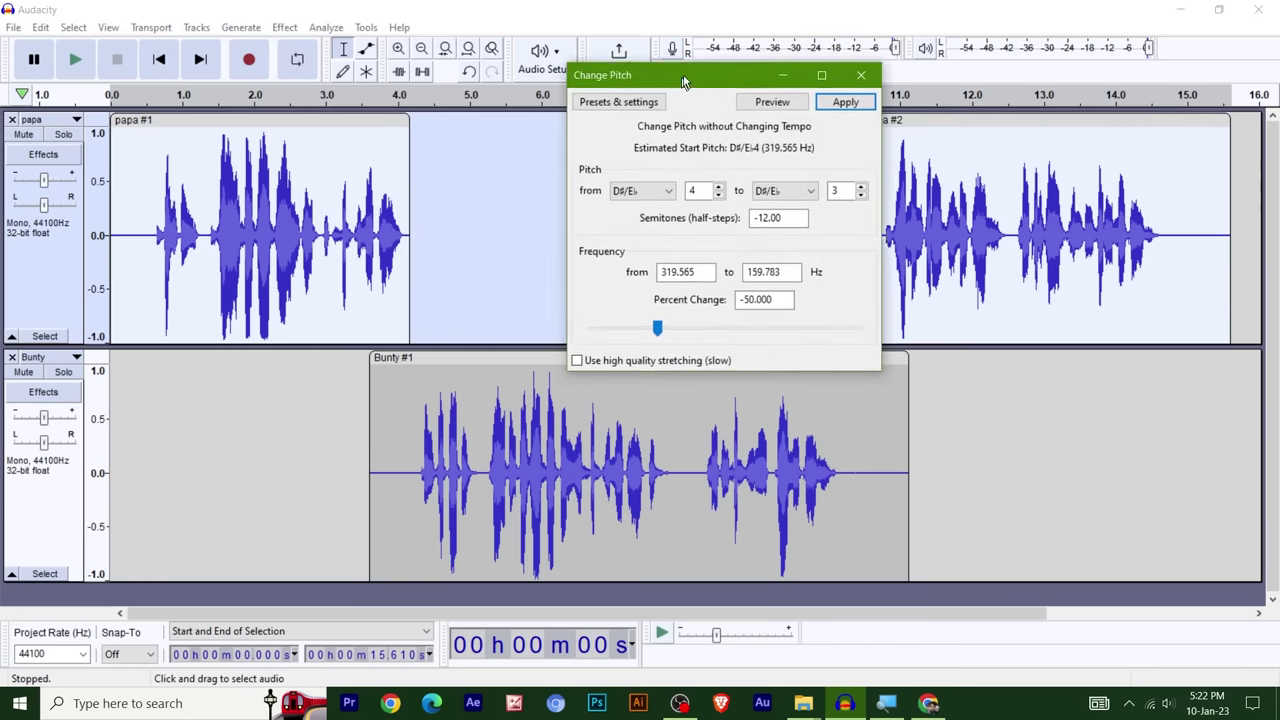
{"action": "left_click", "coordinate": [787, 297]}
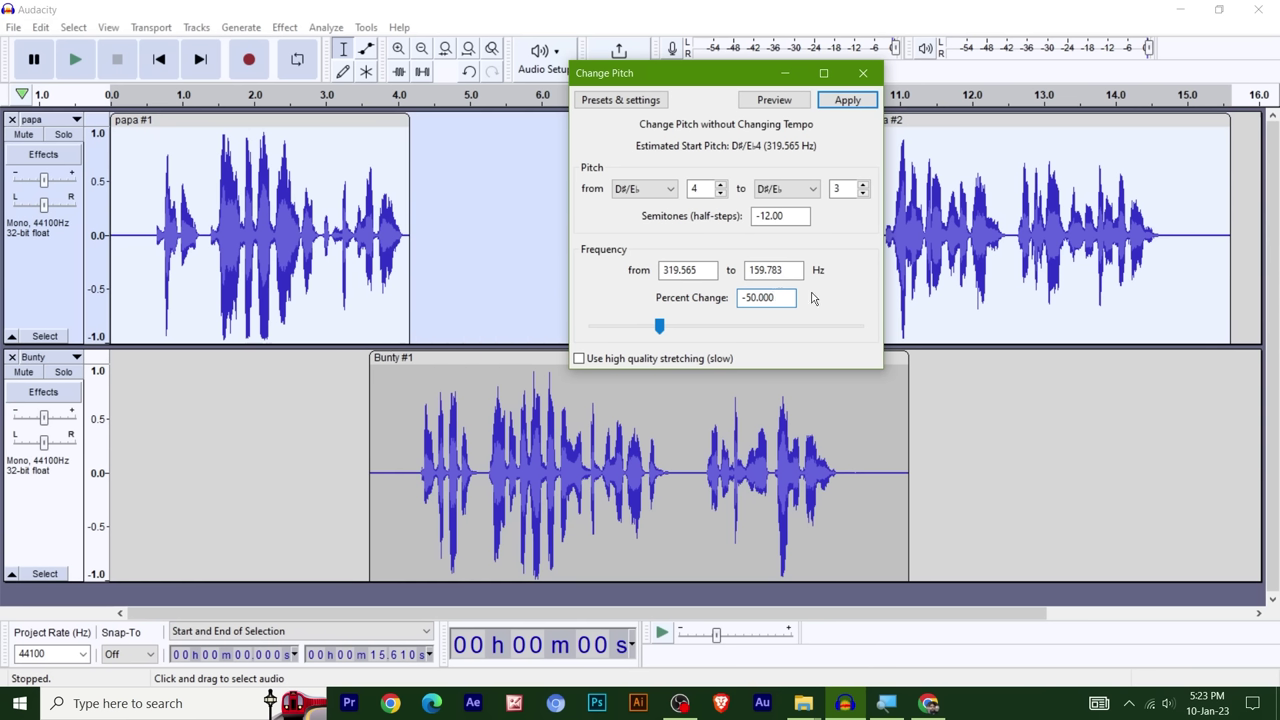
{"action": "left_click_drag", "start_coordinate": [779, 294], "coordinate": [720, 301]}
{"action": "type", "text": "0"}
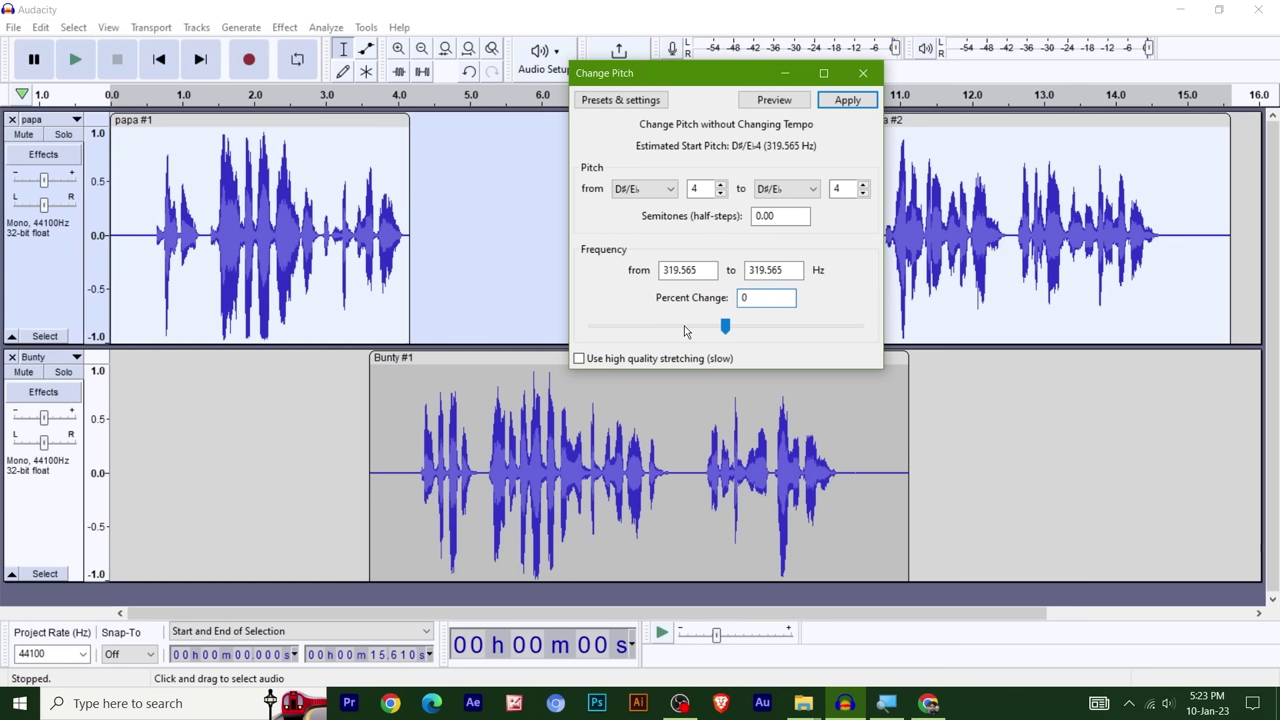
{"action": "type", "text": "-20"}
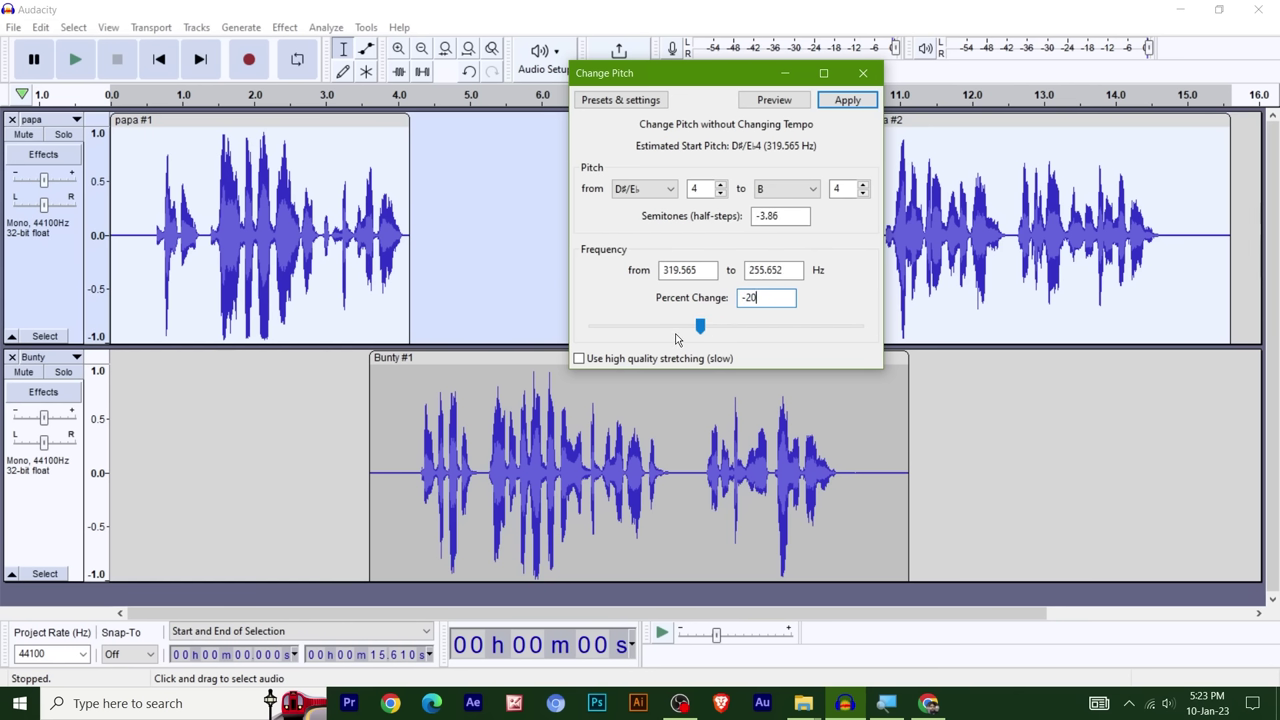
{"action": "left_click", "coordinate": [848, 101]}
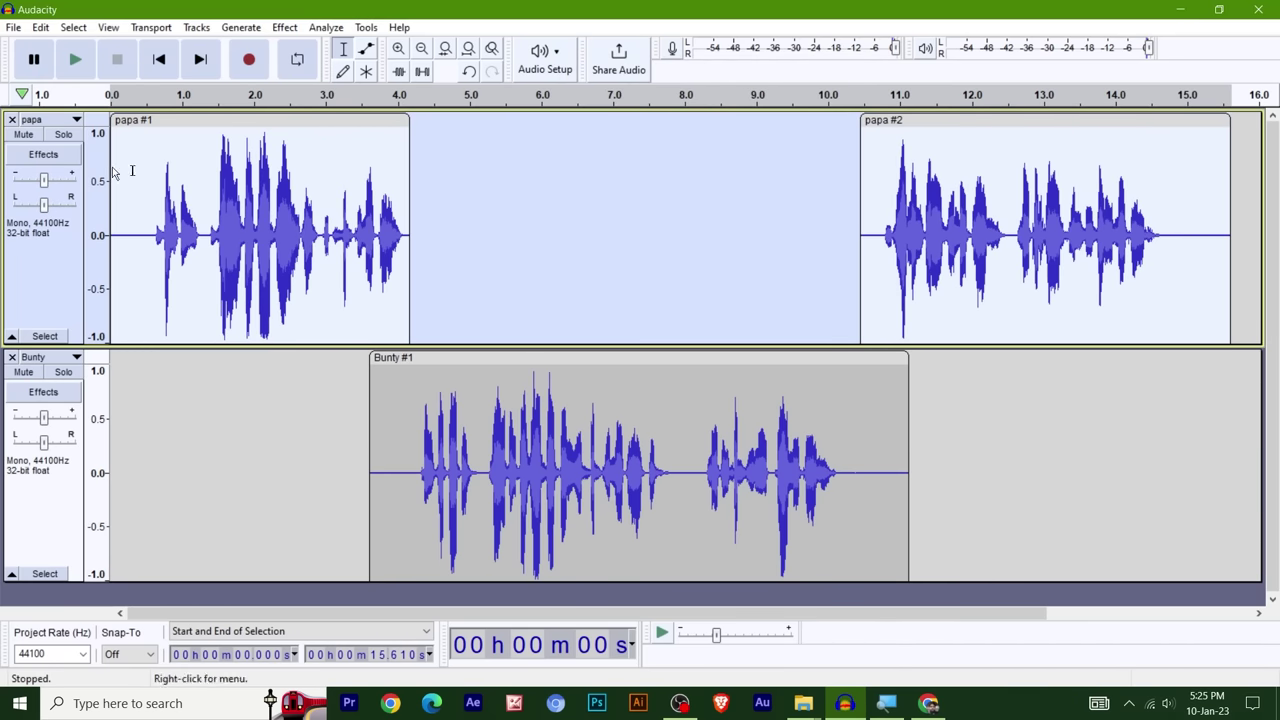
- Try a gain of 10 dB on the papa track while playing its first clip from about 0.57 seconds, and undo the gain
{"action": "double_click", "coordinate": [44, 183]}
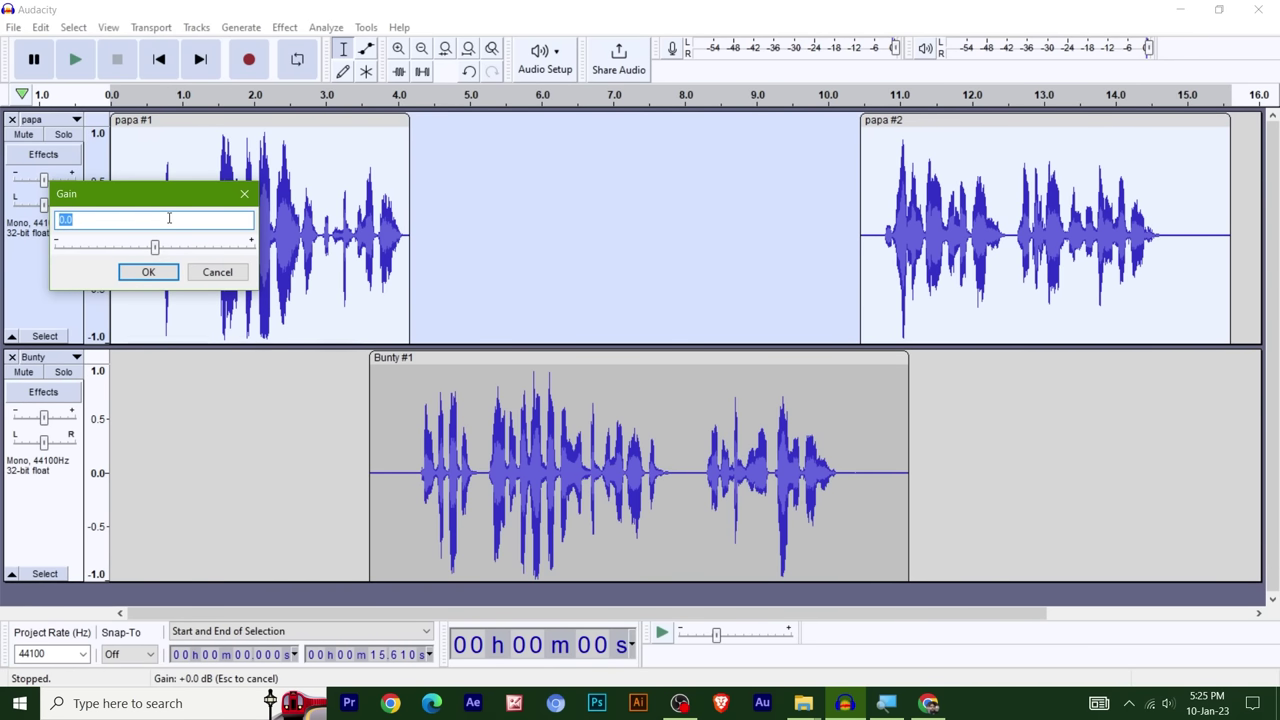
{"action": "type", "text": "10"}
{"action": "key", "text": "Return"}
{"action": "left_click", "coordinate": [151, 243]}
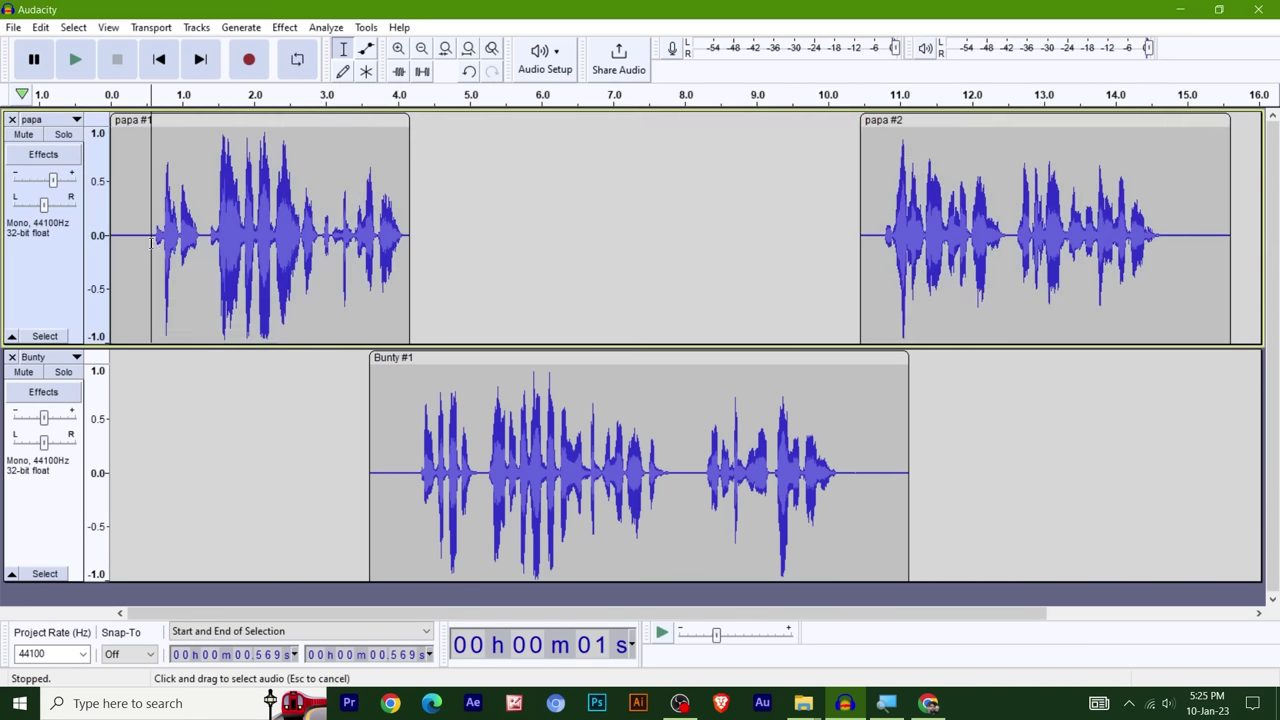
{"action": "key", "text": "space"}
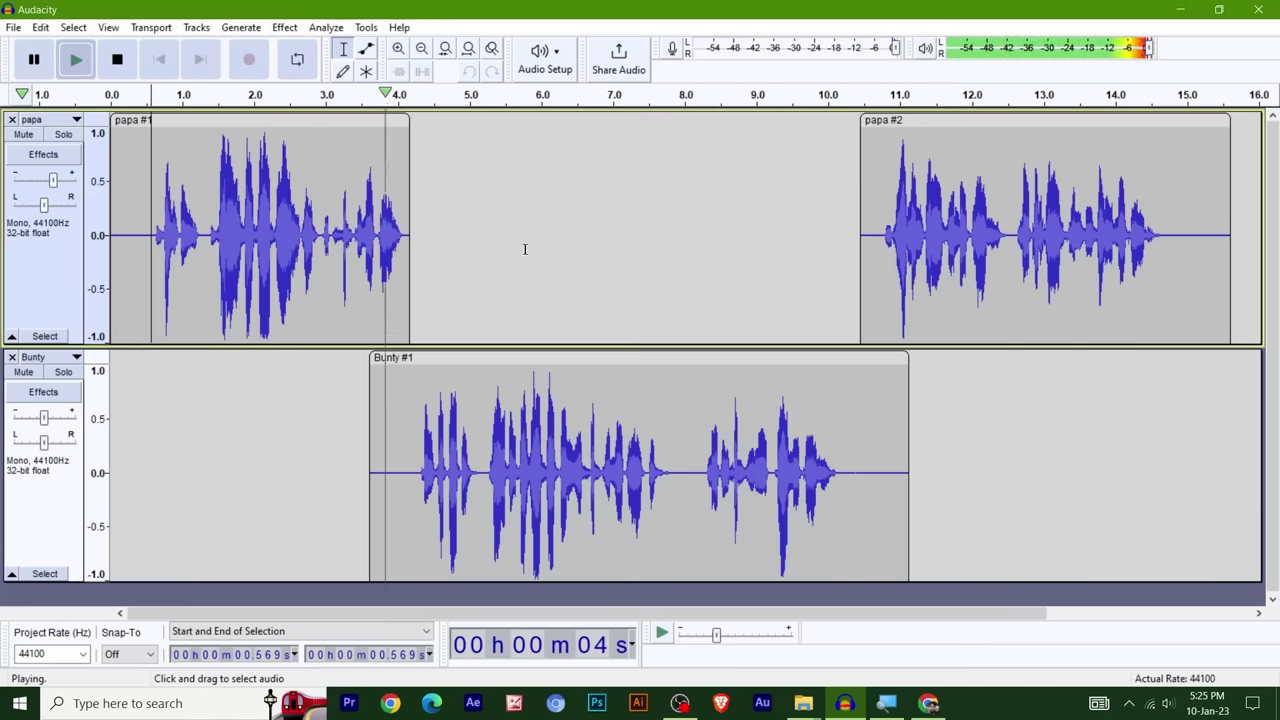
{"action": "key", "text": "space"}
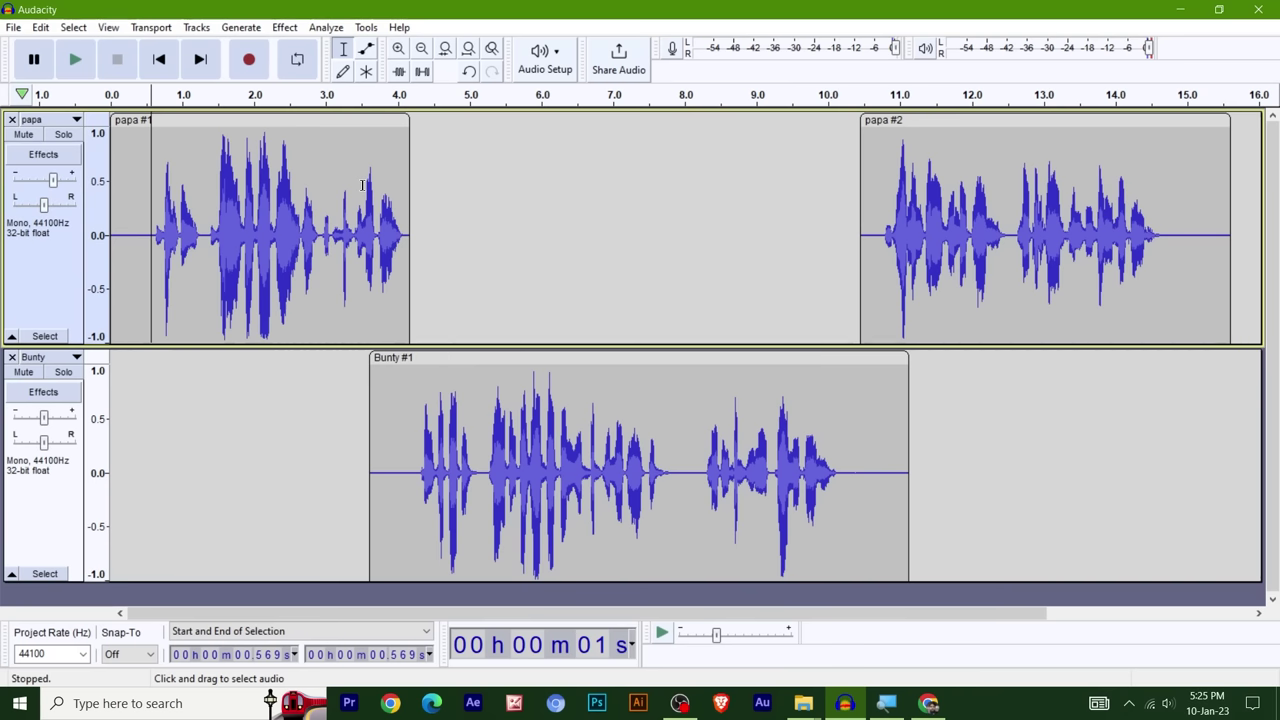
{"action": "key", "text": "ctrl+z"}
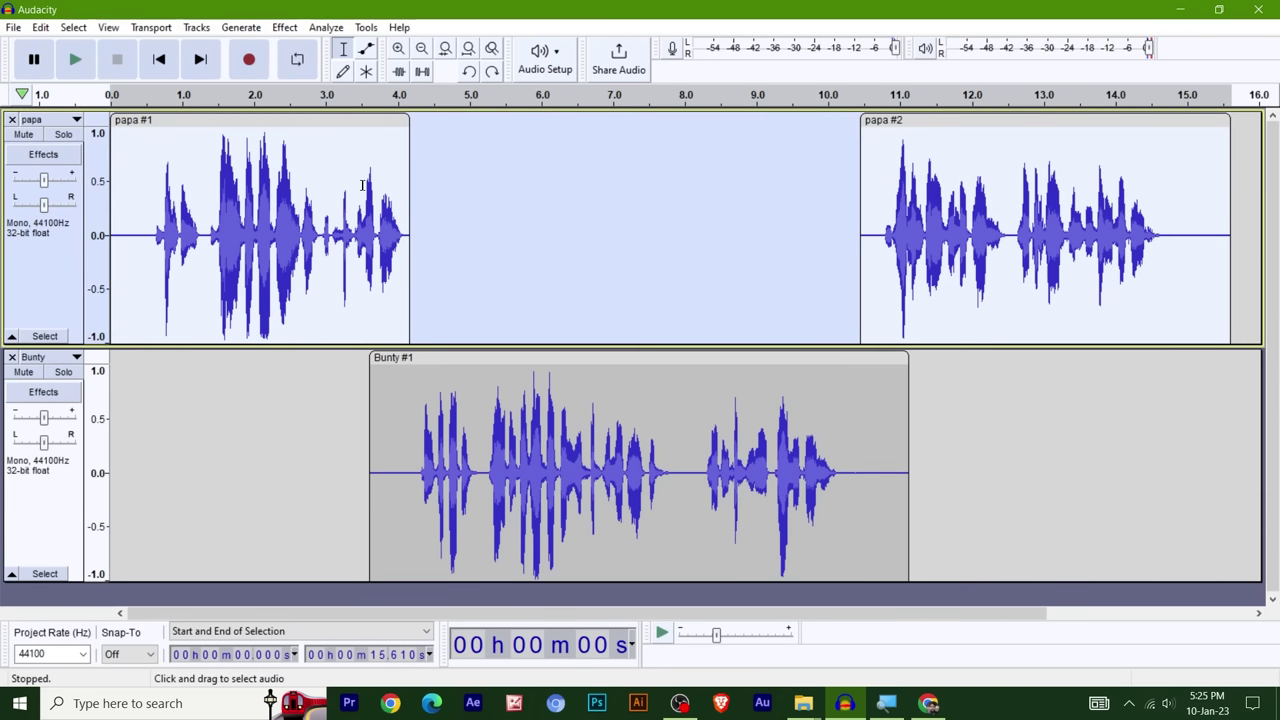
{"action": "left_click", "coordinate": [285, 27]}
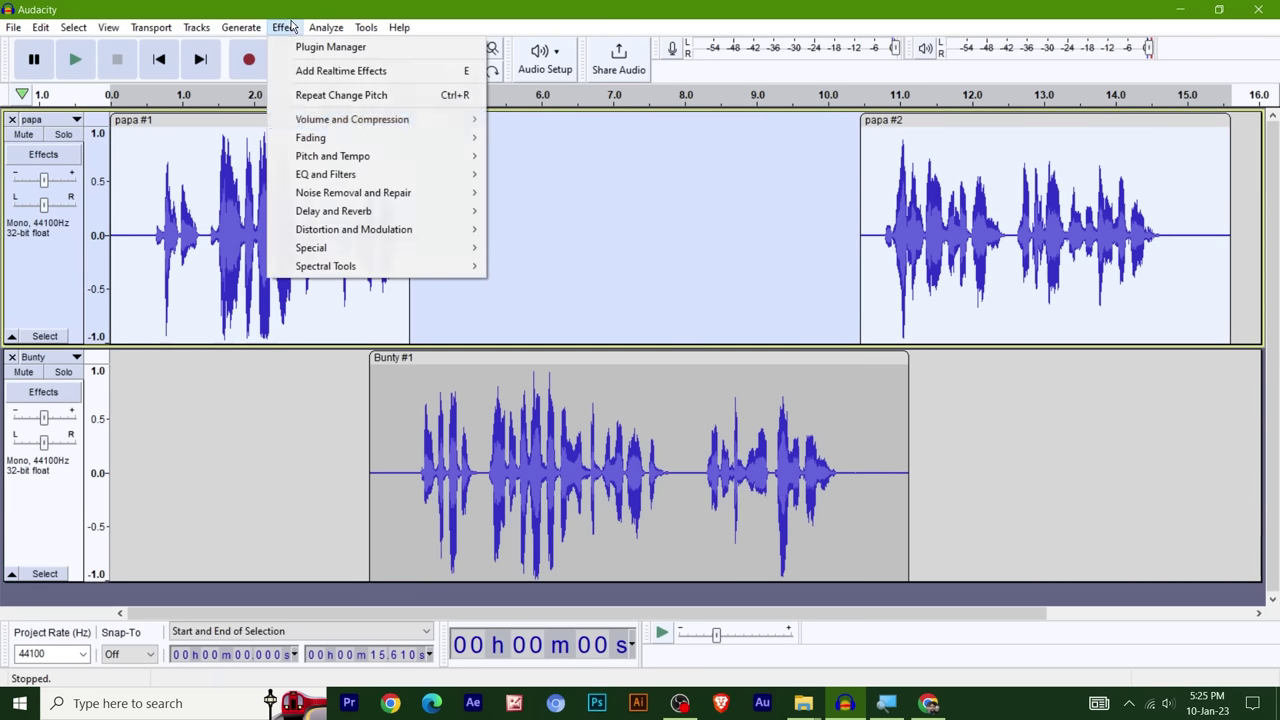
{"action": "mouse_move", "coordinate": [400, 156]}
{"action": "left_click", "coordinate": [519, 156]}
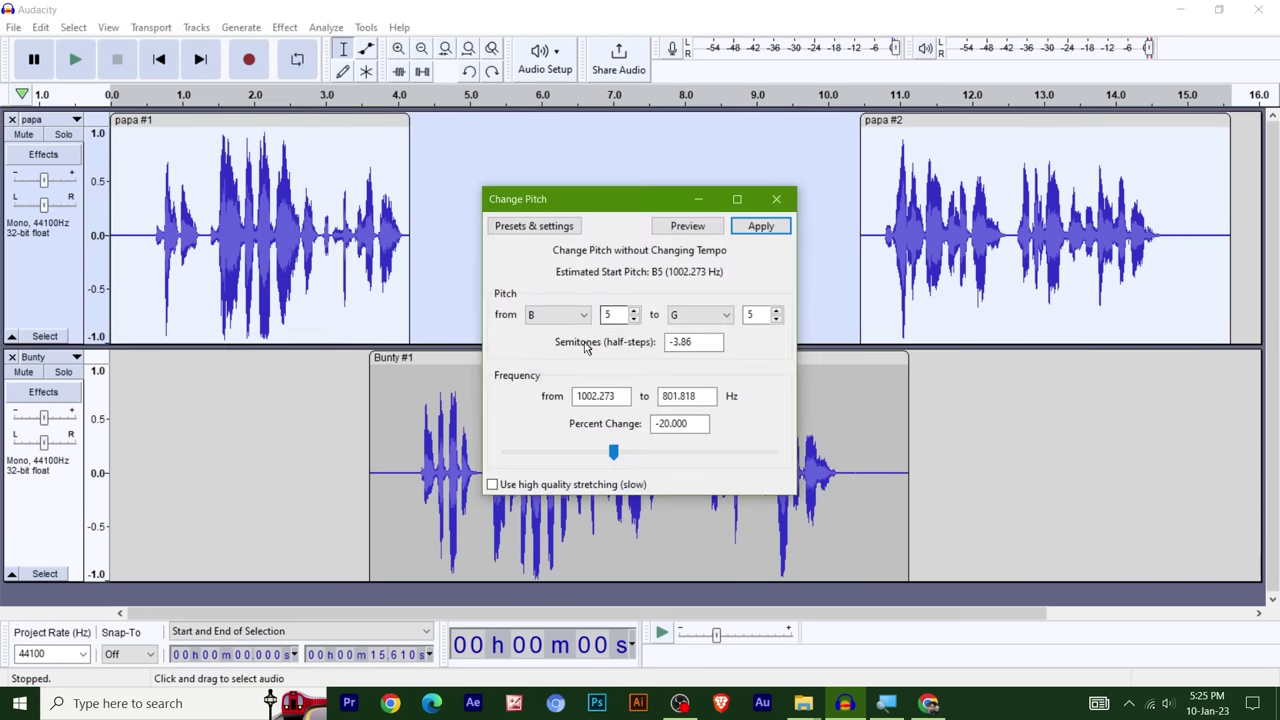
{"action": "left_click", "coordinate": [776, 199]}
- Play the first papa clip from about 0.53 seconds to hear the lowered pitch, and stop playback
{"action": "left_click", "coordinate": [148, 231]}
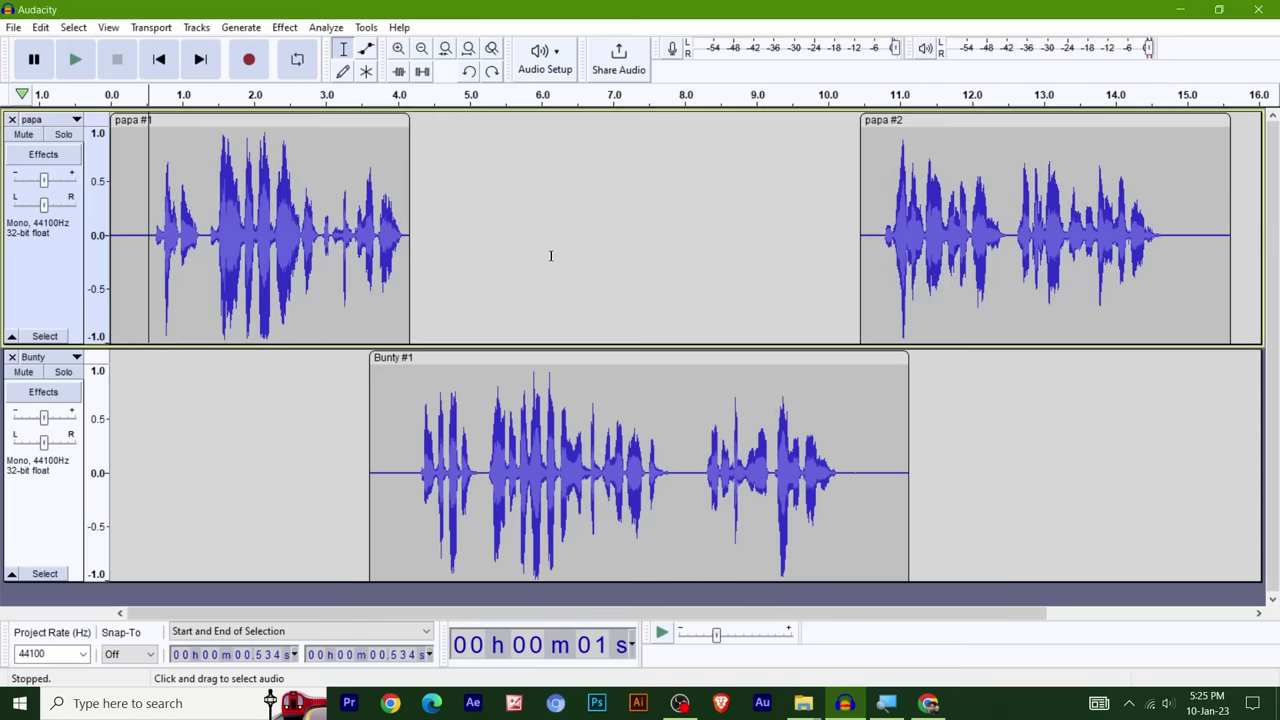
{"action": "key", "text": "space"}
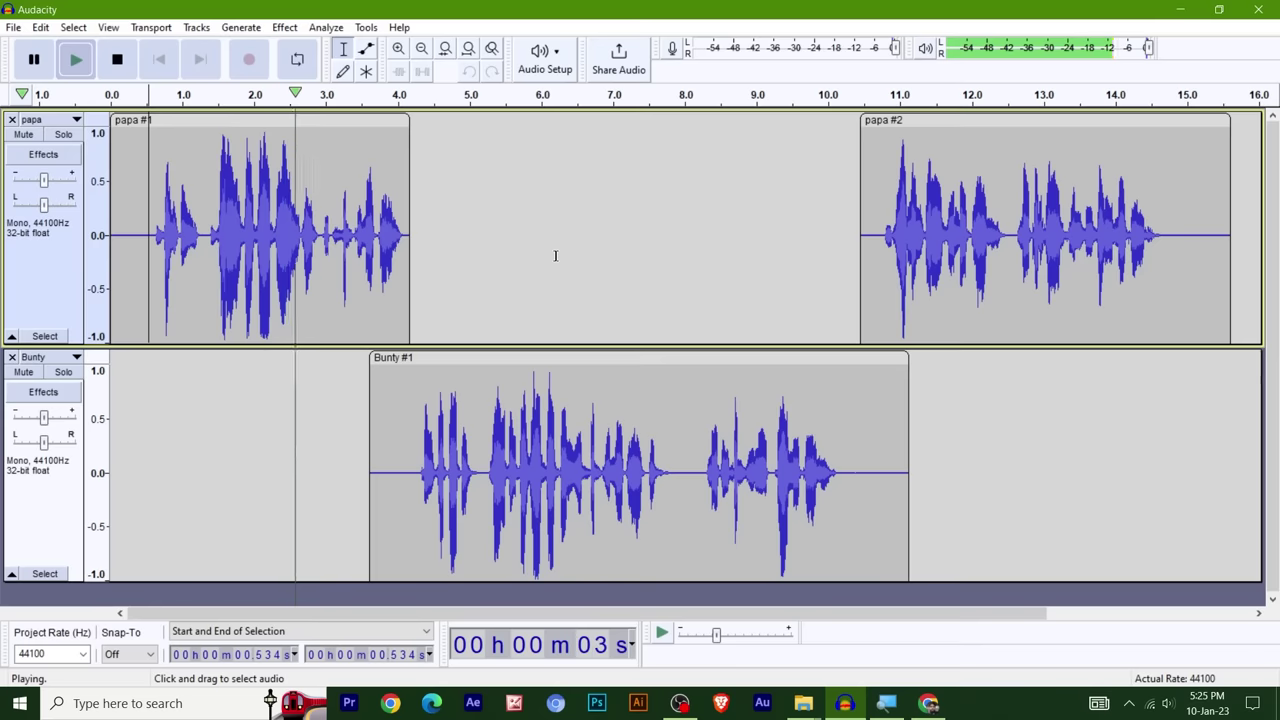
{"action": "key", "text": "space"}
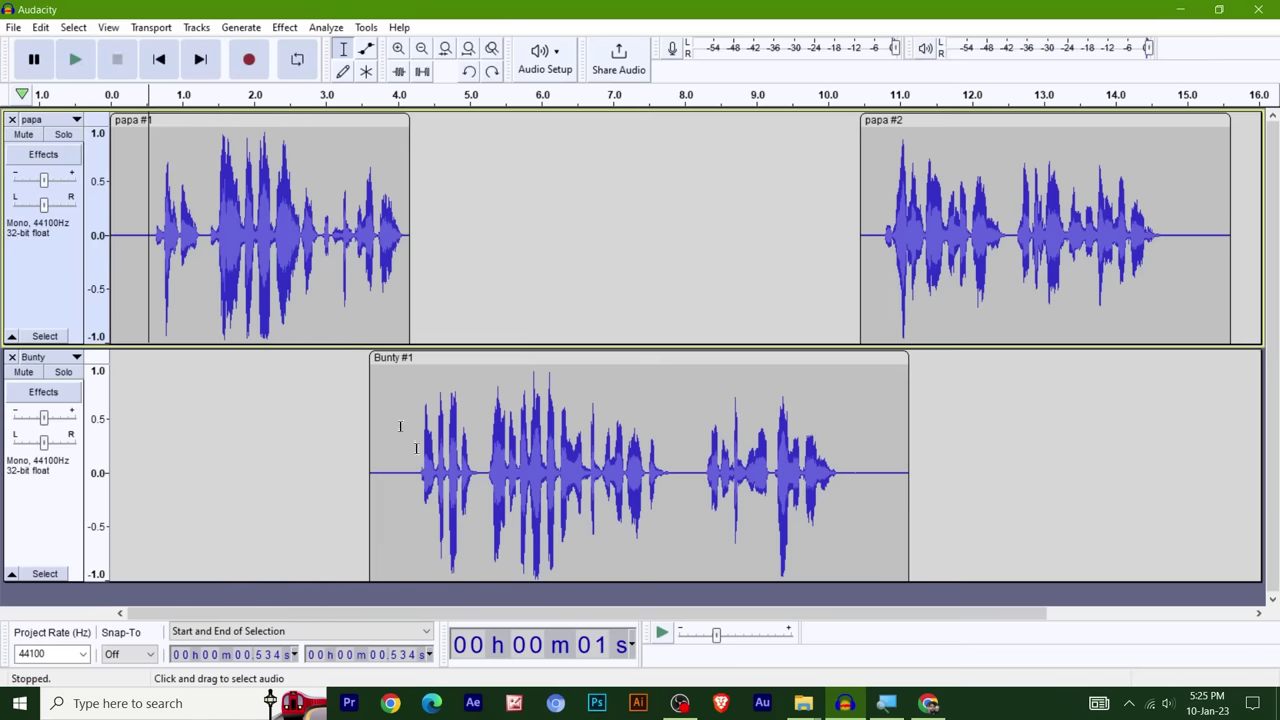
- Raise the pitch of all audio in the Bunty track with Change Pitch, using a percent change of 30
{"action": "left_click_drag", "start_coordinate": [410, 470], "coordinate": [858, 470]}
{"action": "left_click", "coordinate": [293, 490]}
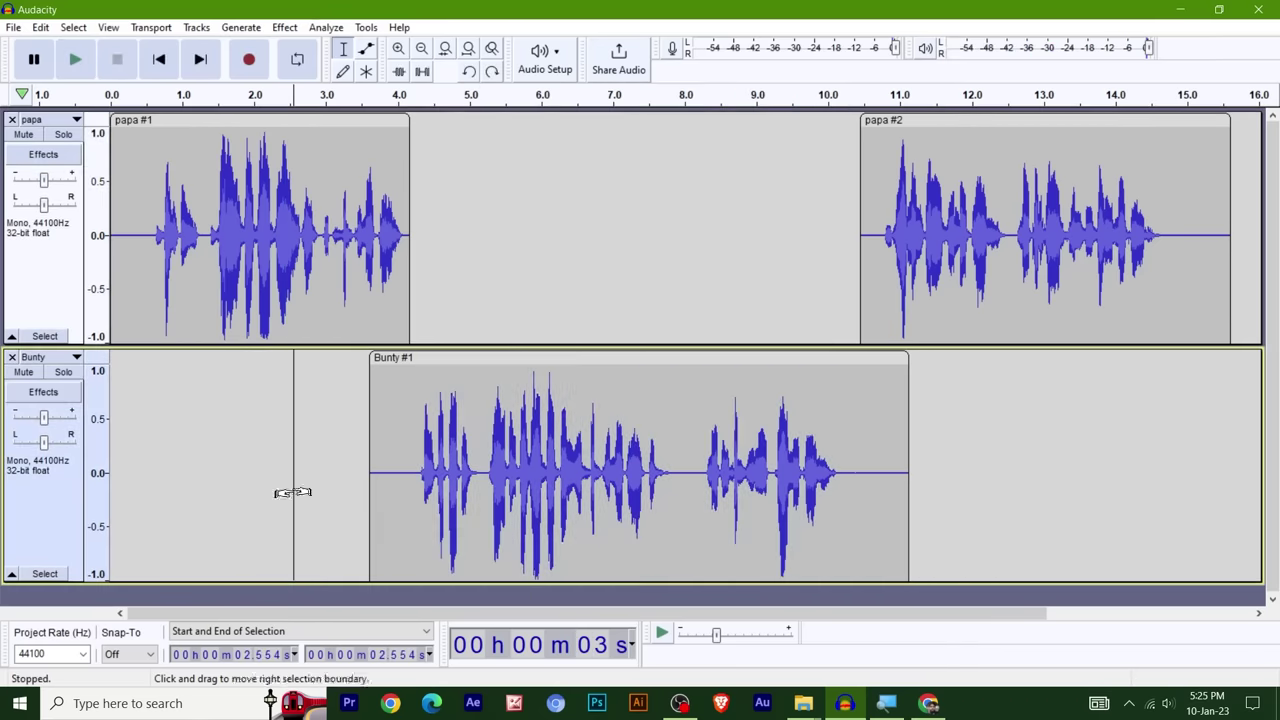
{"action": "left_click", "coordinate": [47, 575]}
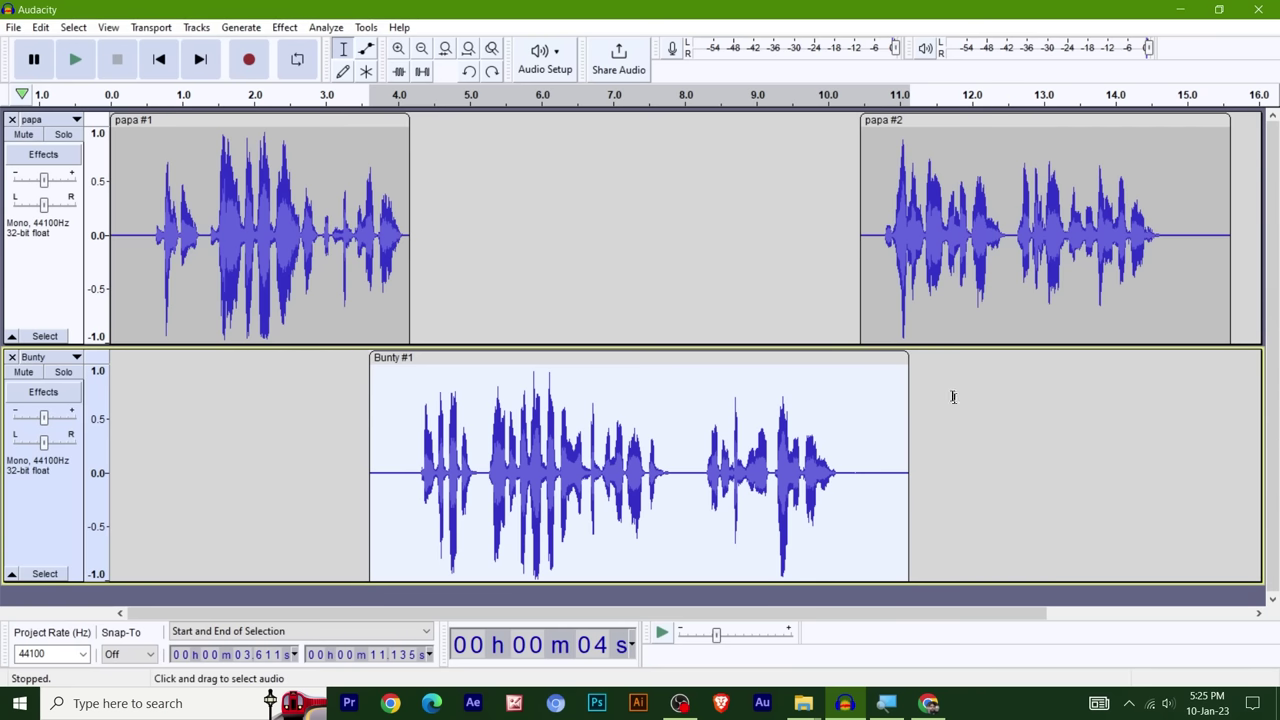
{"action": "left_click", "coordinate": [285, 27]}
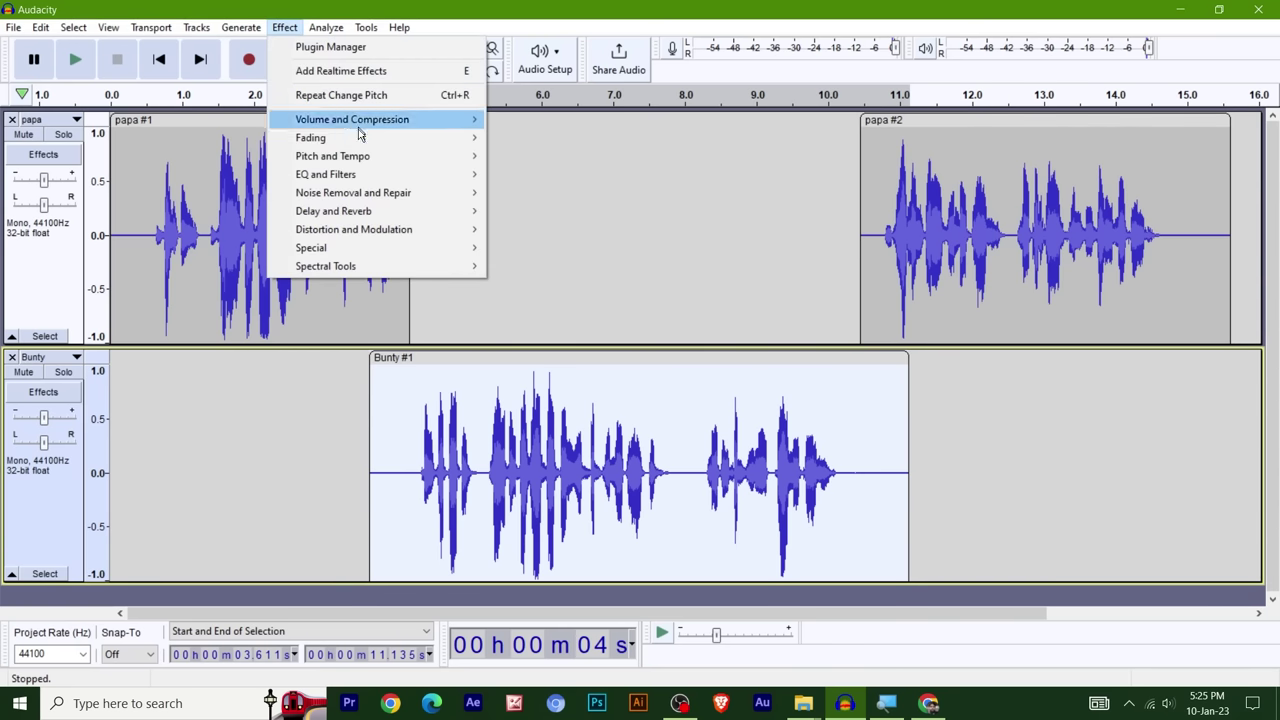
{"action": "mouse_move", "coordinate": [364, 157]}
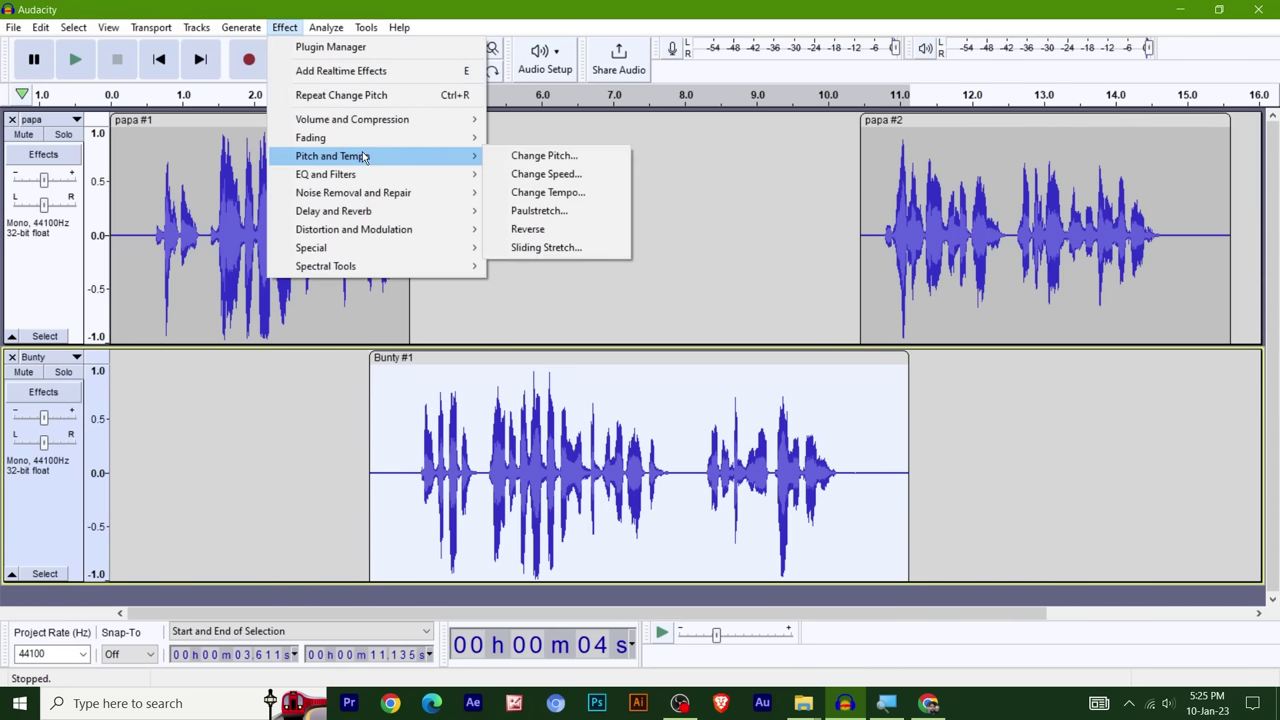
{"action": "left_click", "coordinate": [545, 155]}
{"action": "left_click_drag", "start_coordinate": [640, 210], "coordinate": [720, 88]}
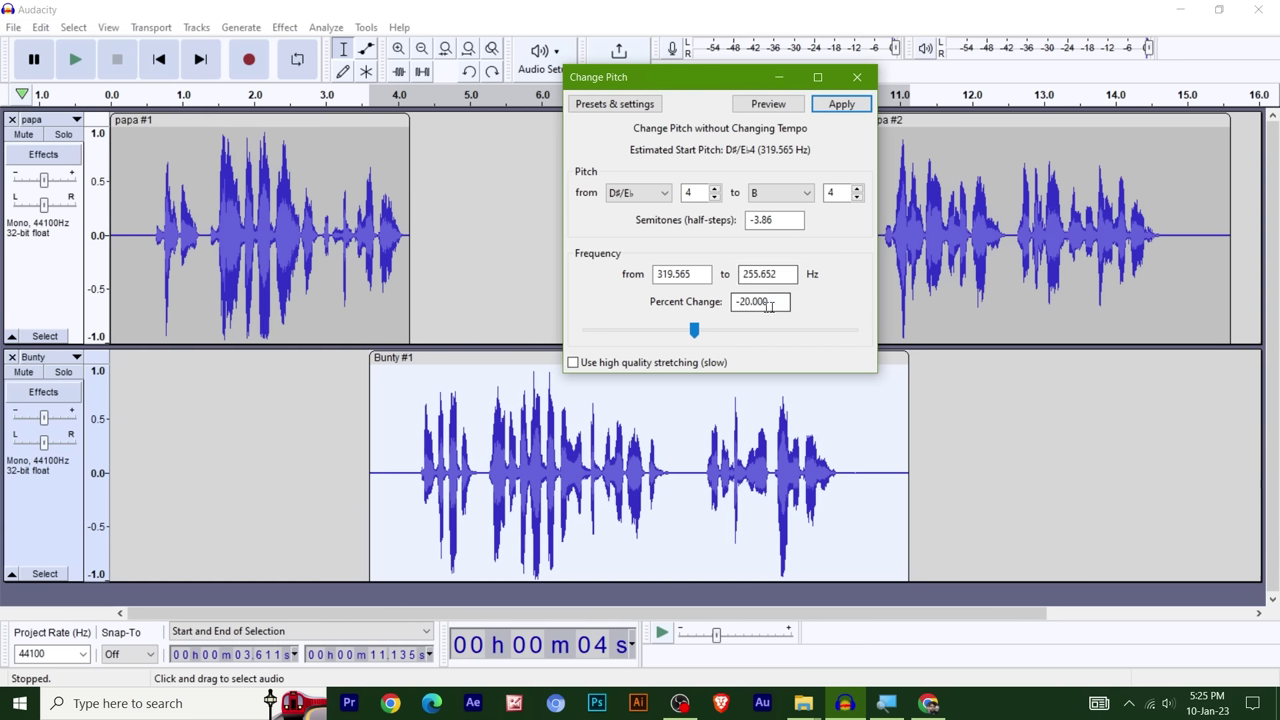
{"action": "type", "text": "0"}
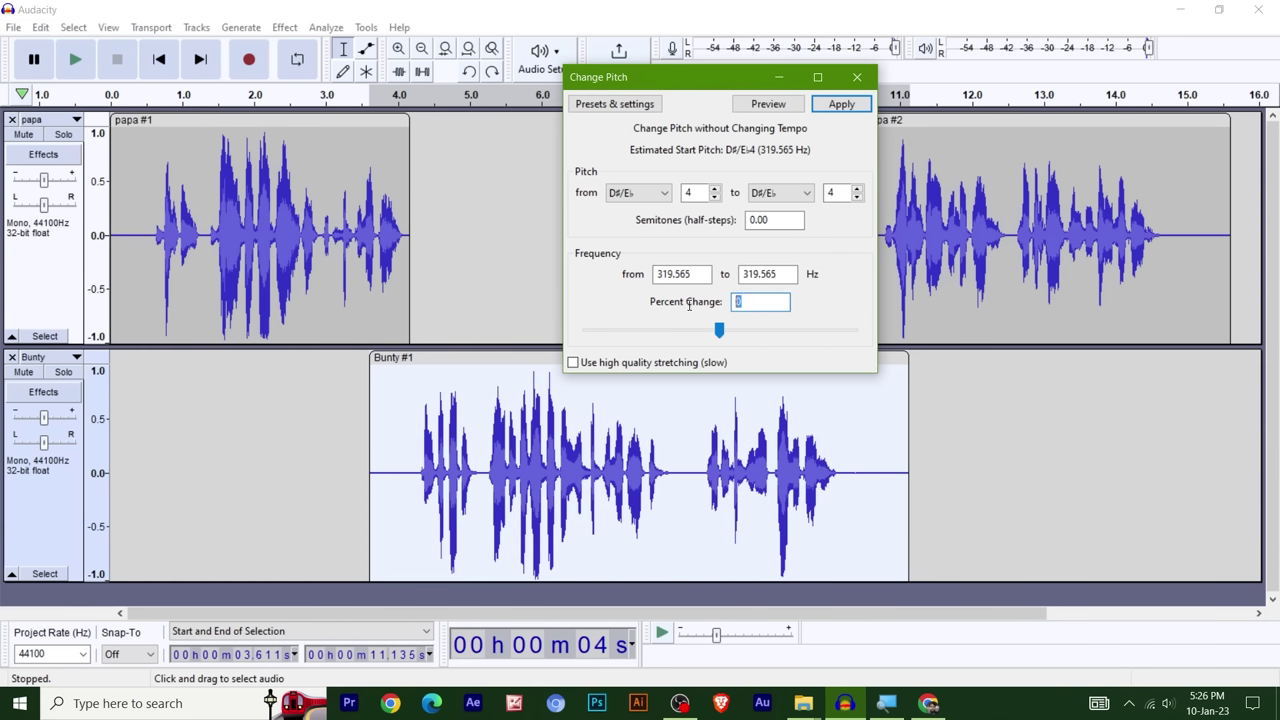
{"action": "type", "text": "30"}
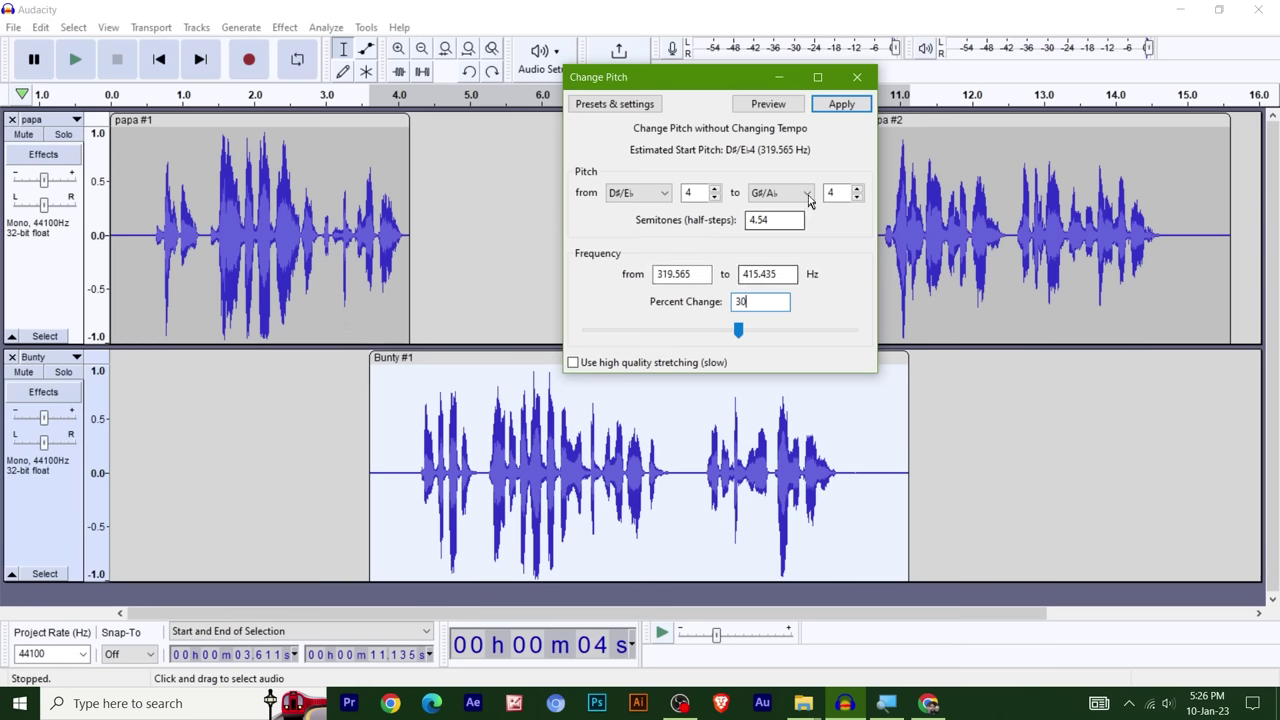
{"action": "left_click", "coordinate": [840, 104]}
{"action": "left_click", "coordinate": [341, 470]}
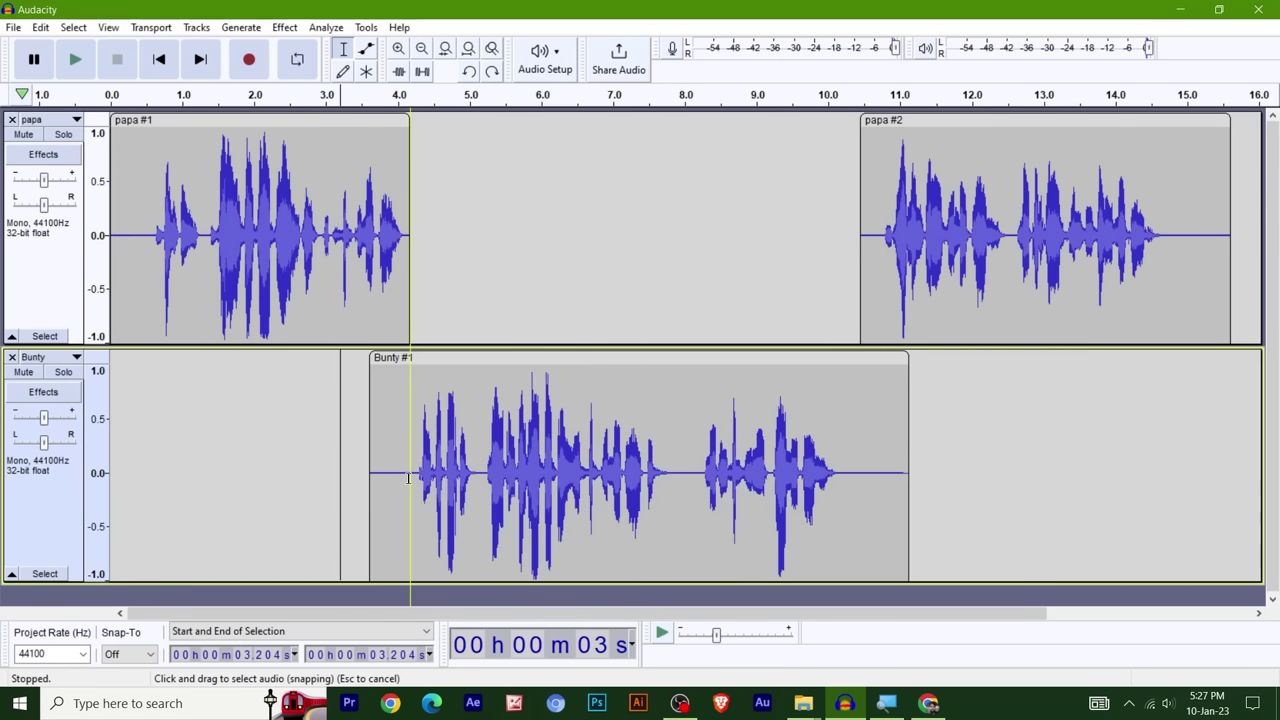
- Play the Bunty clip from about 4.05 seconds to hear the raised pitch, and stop playback
{"action": "left_click", "coordinate": [402, 478]}
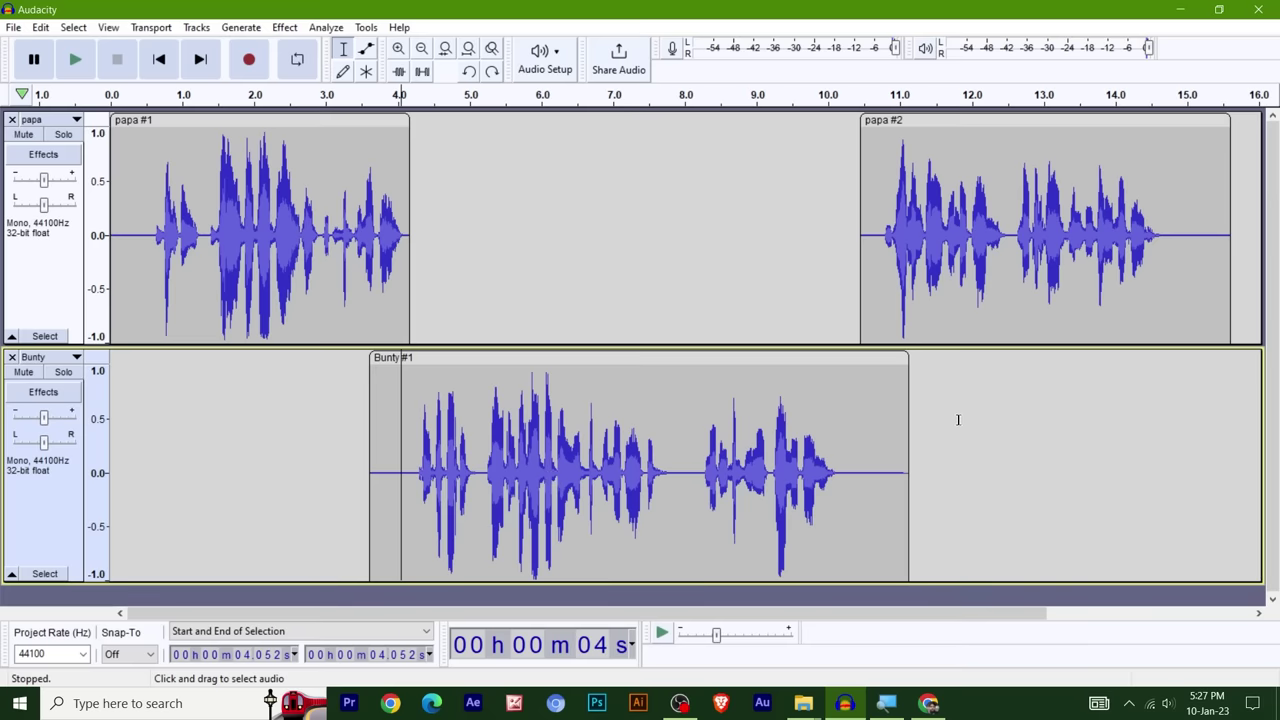
{"action": "key", "text": "space"}
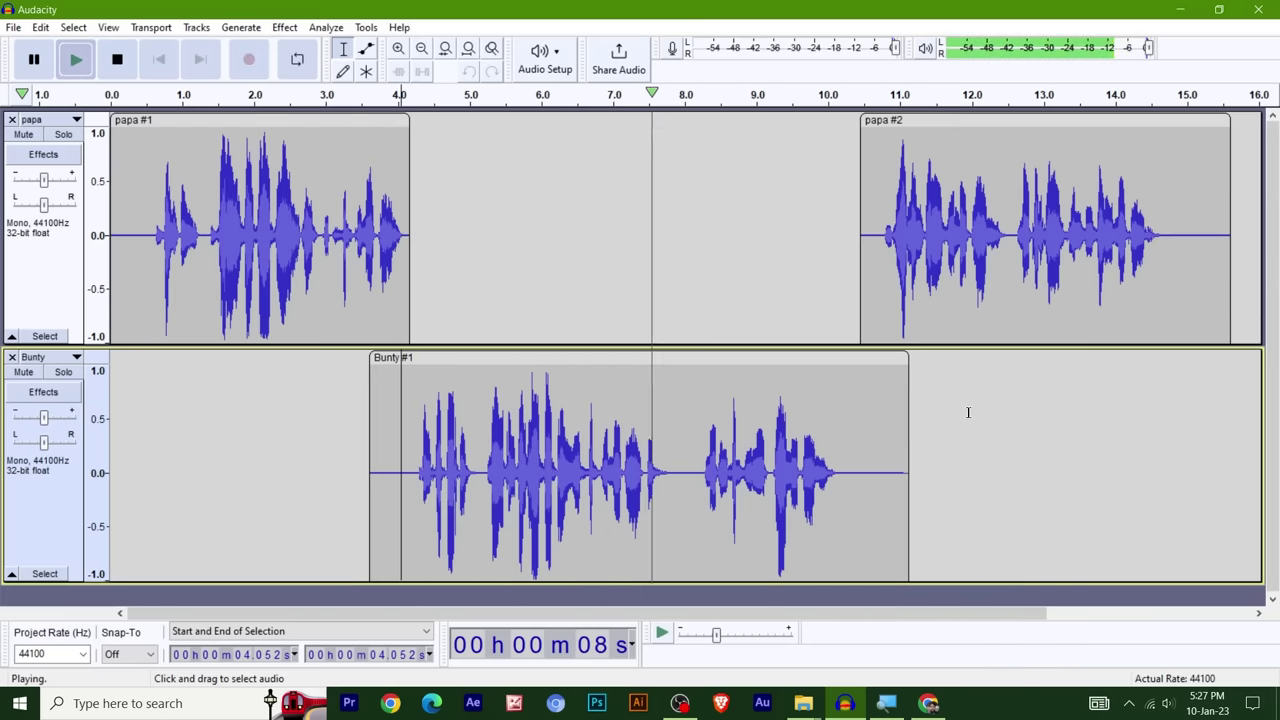
{"action": "key", "text": "space"}
- Play the whole two-voice dialogue from about 0.22 seconds in the papa track, and stop playback
{"action": "left_click", "coordinate": [127, 259]}
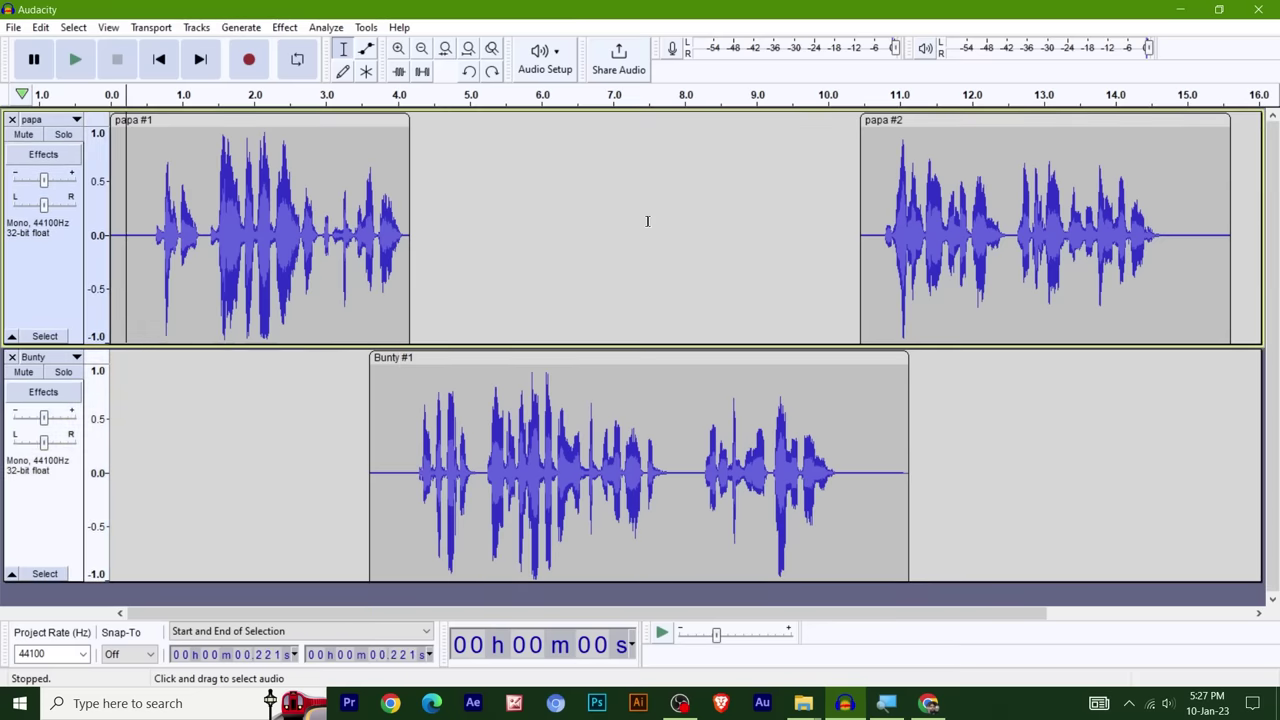
{"action": "key", "text": "space"}
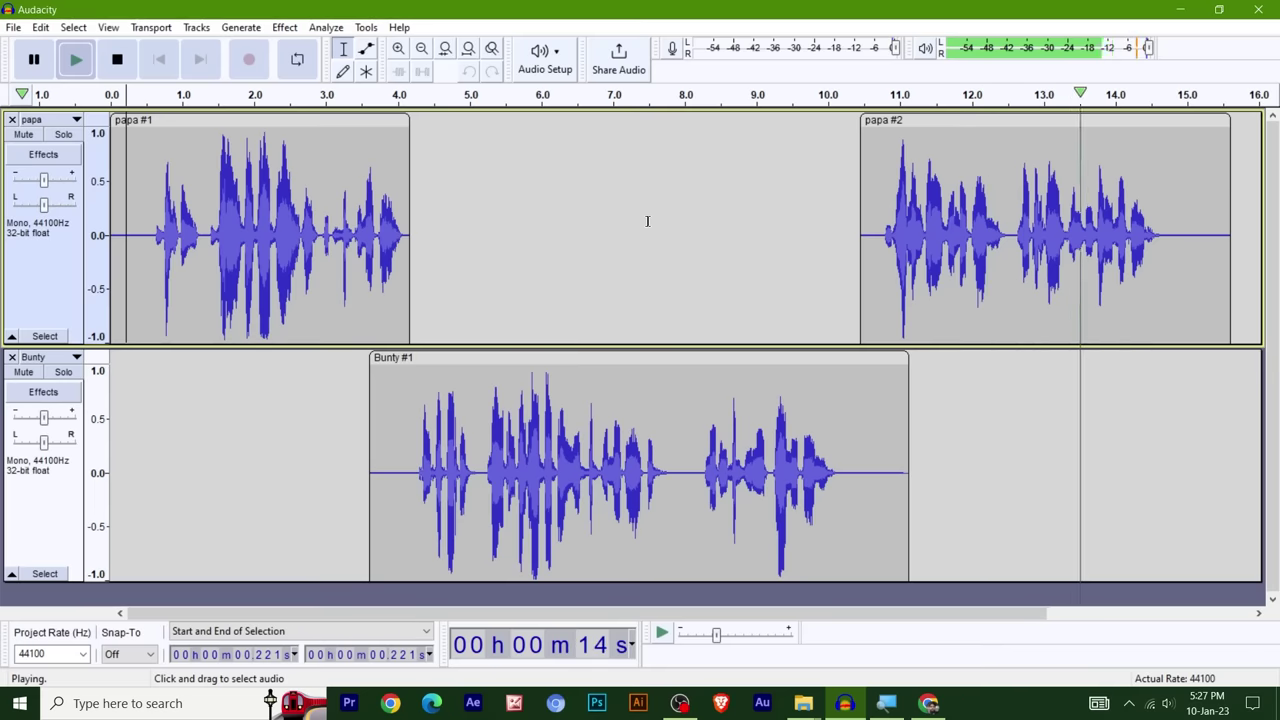
{"action": "key", "text": "space"}
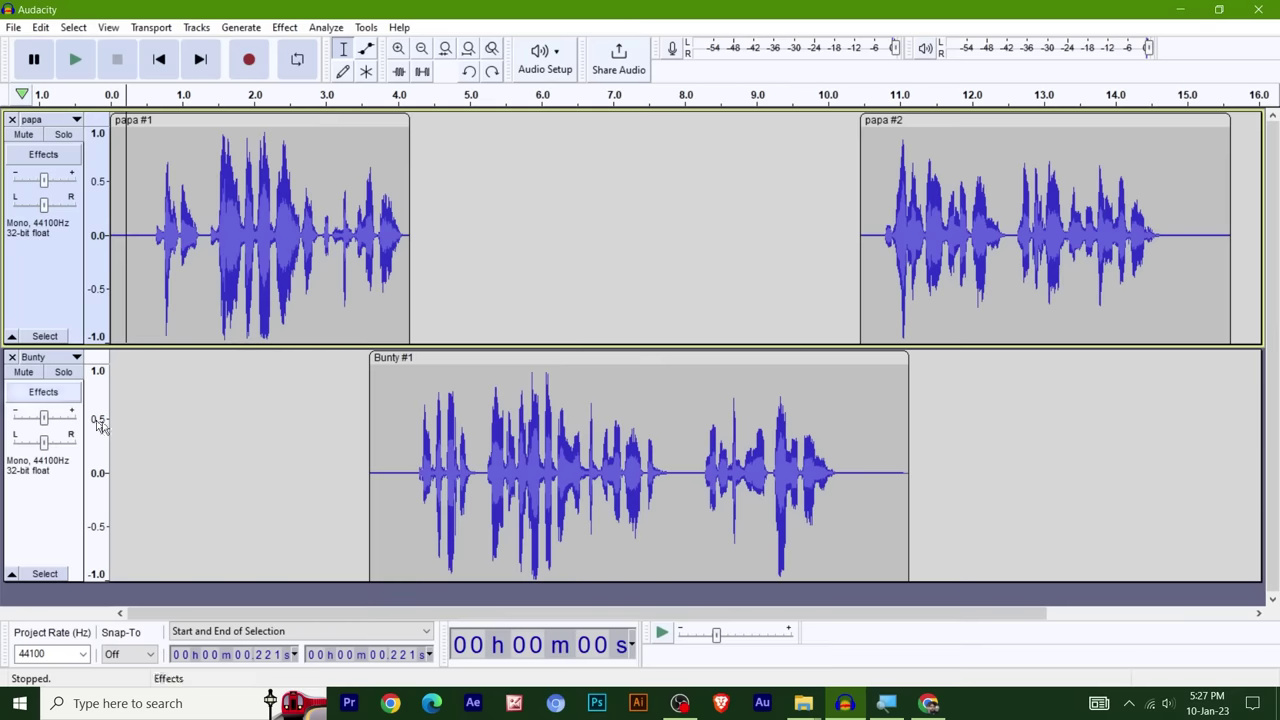
- Reduce the display height of the papa and Bunty tracks
{"action": "left_click", "coordinate": [343, 572]}
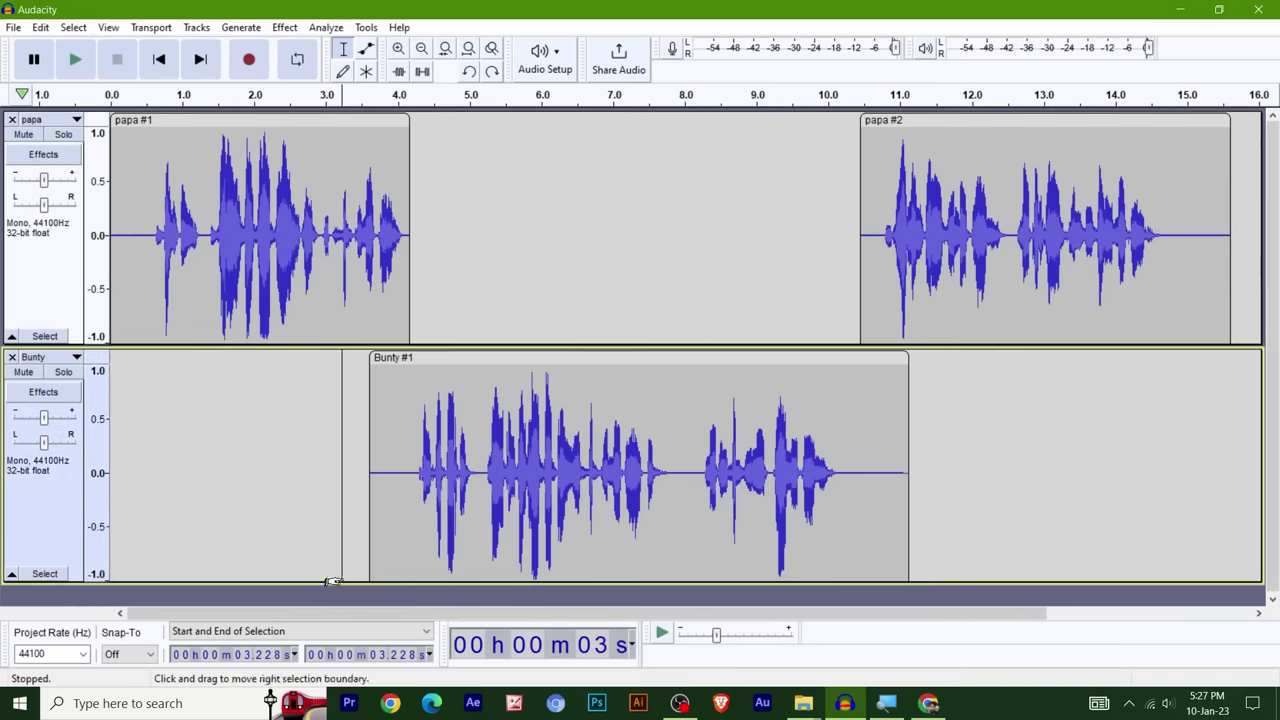
{"action": "left_click_drag", "start_coordinate": [347, 578], "coordinate": [345, 463]}
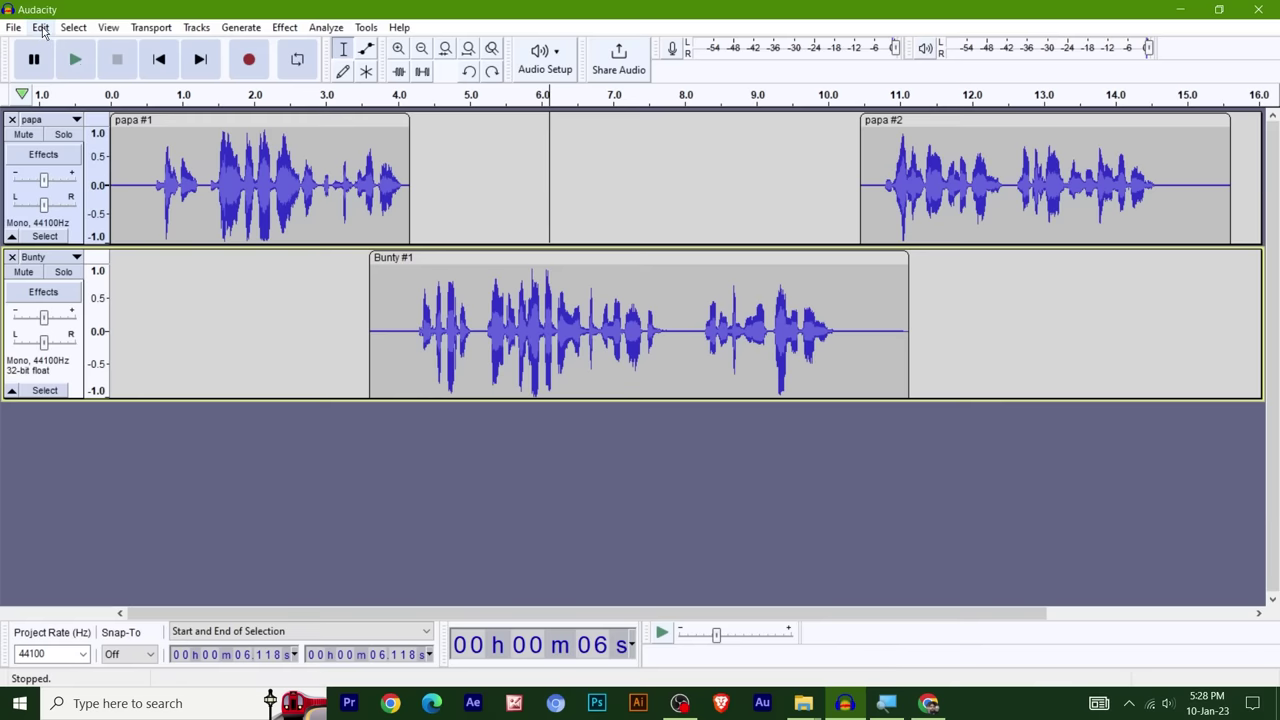
- Export the full dialogue as a WAV file named cartoon to the Desktop, accepting the mono mixdown and leaving the metadata tags empty
{"action": "left_click", "coordinate": [14, 28]}
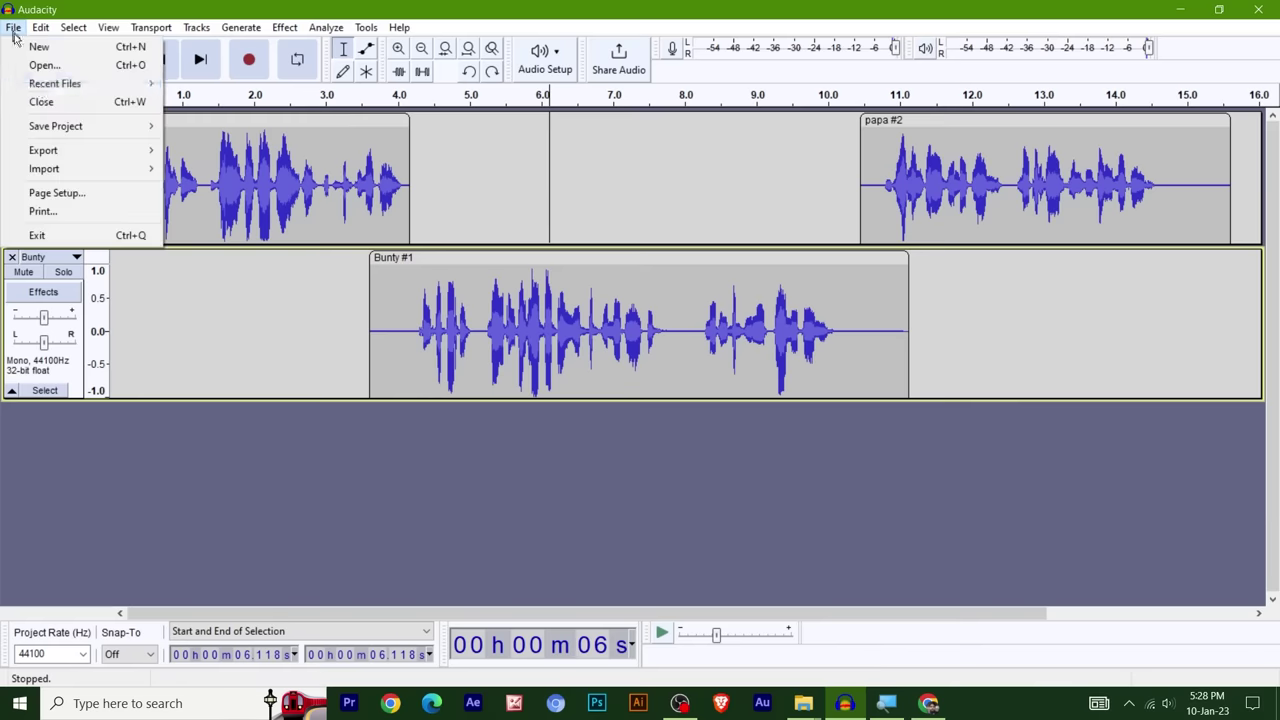
{"action": "mouse_move", "coordinate": [102, 158]}
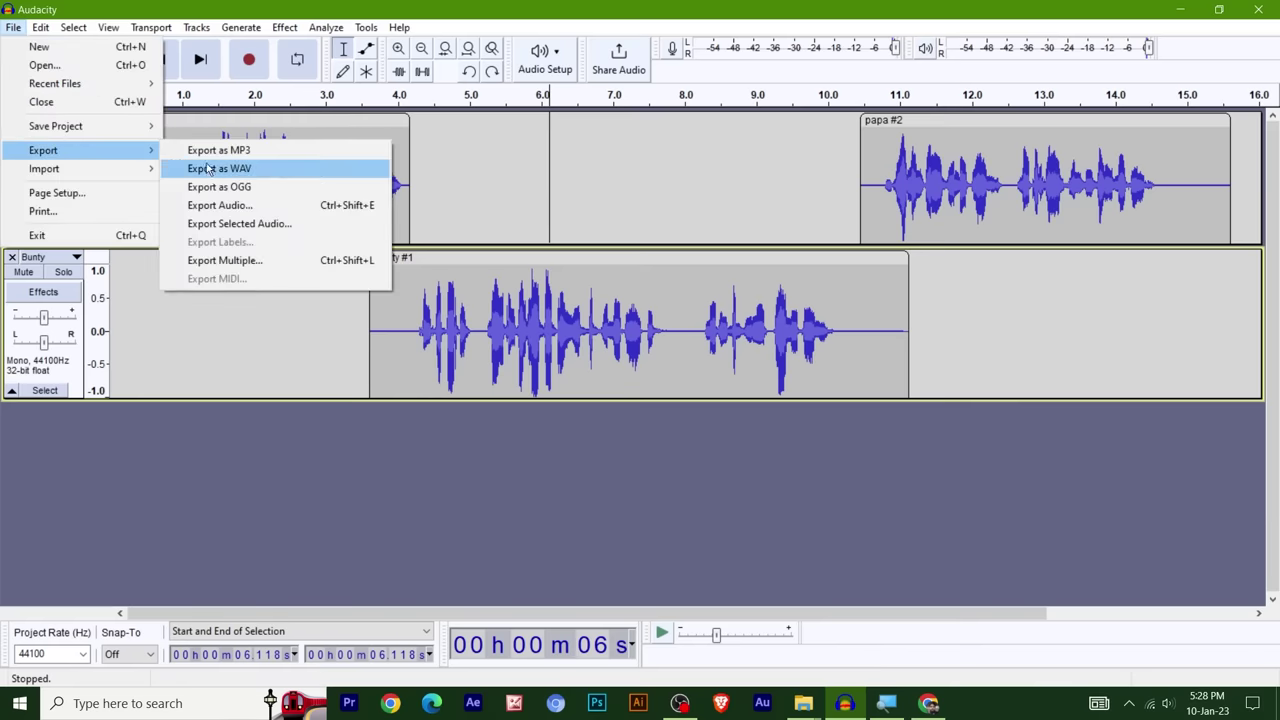
{"action": "left_click", "coordinate": [261, 170]}
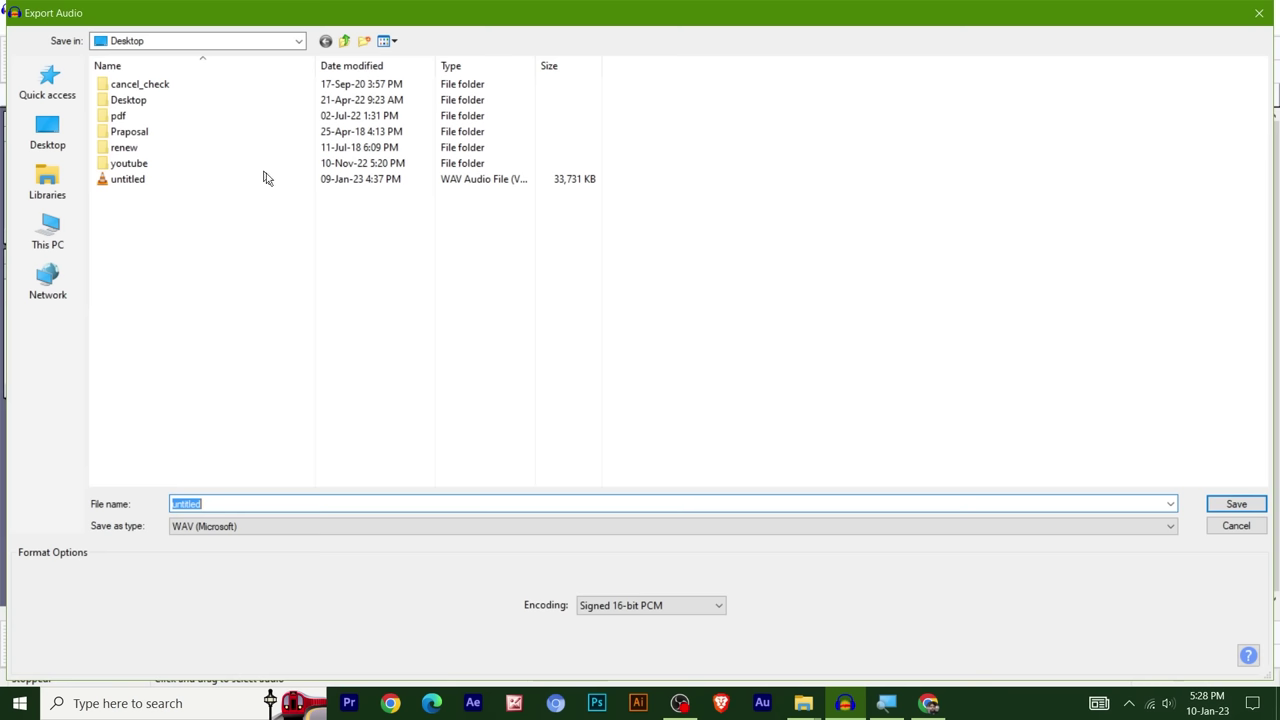
{"action": "type", "text": "cartoon"}
{"action": "key", "text": "Return"}
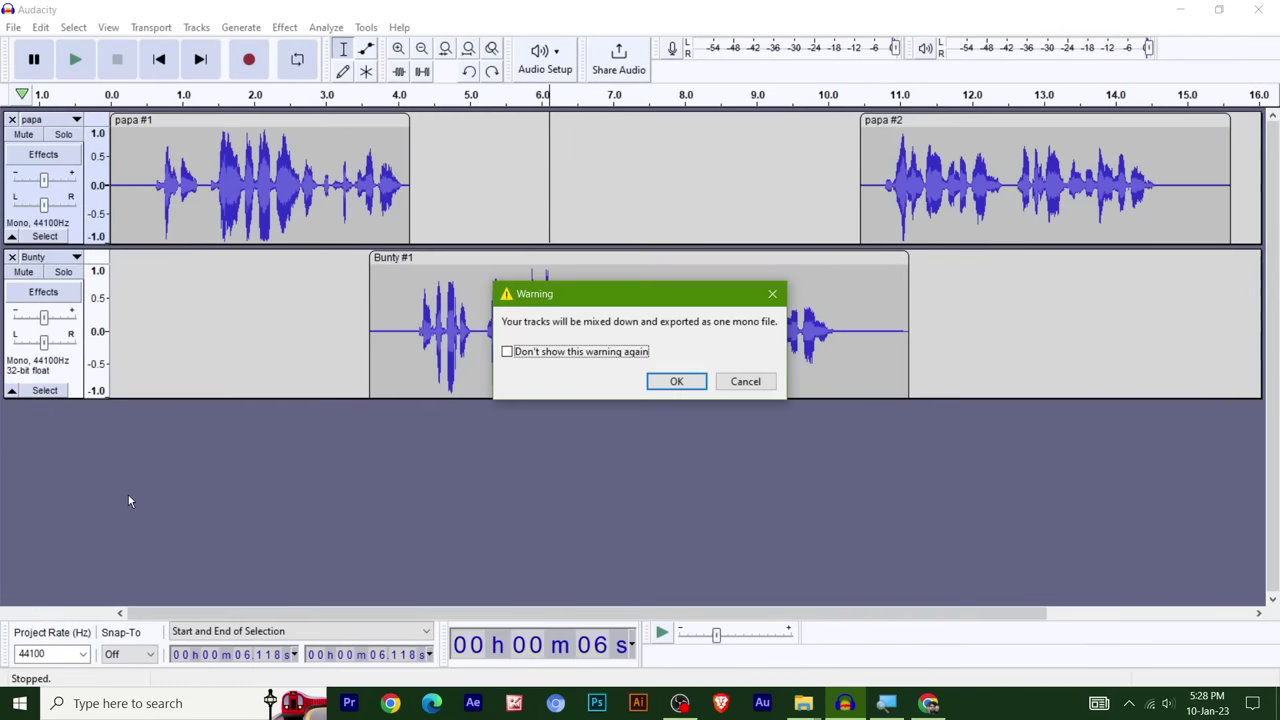
{"action": "left_click", "coordinate": [680, 384]}
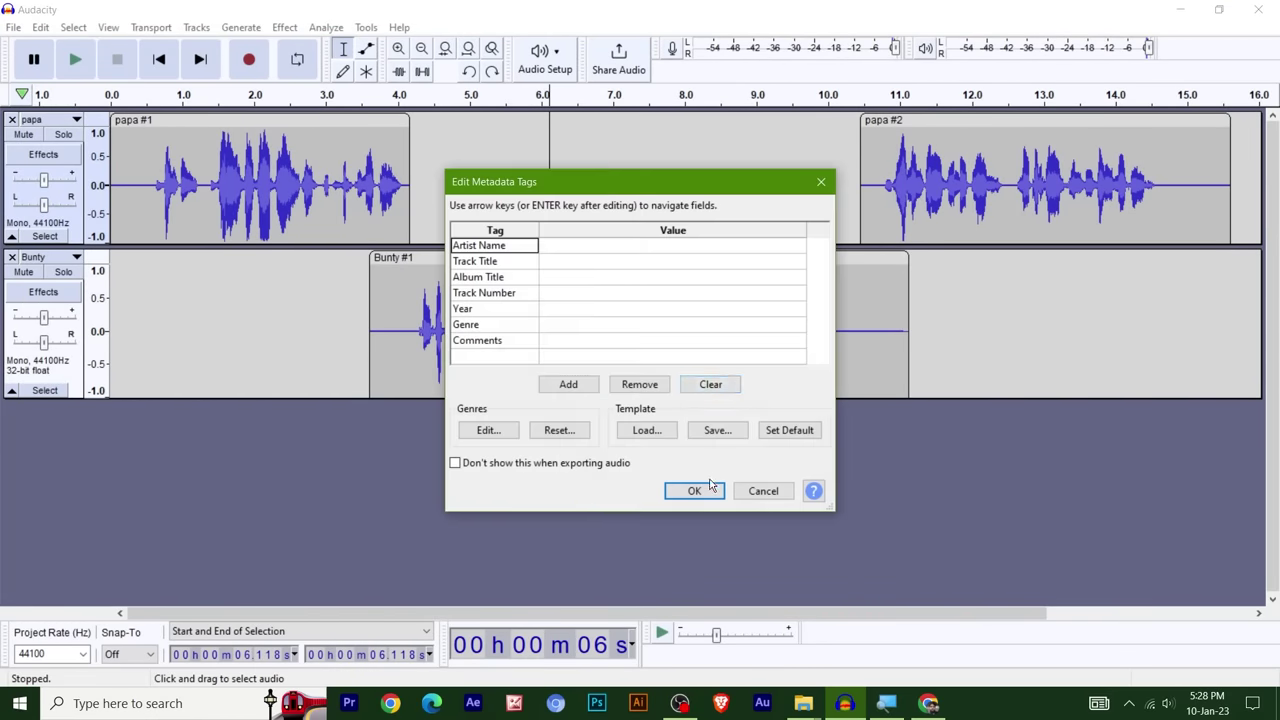
{"action": "left_click", "coordinate": [698, 490]}
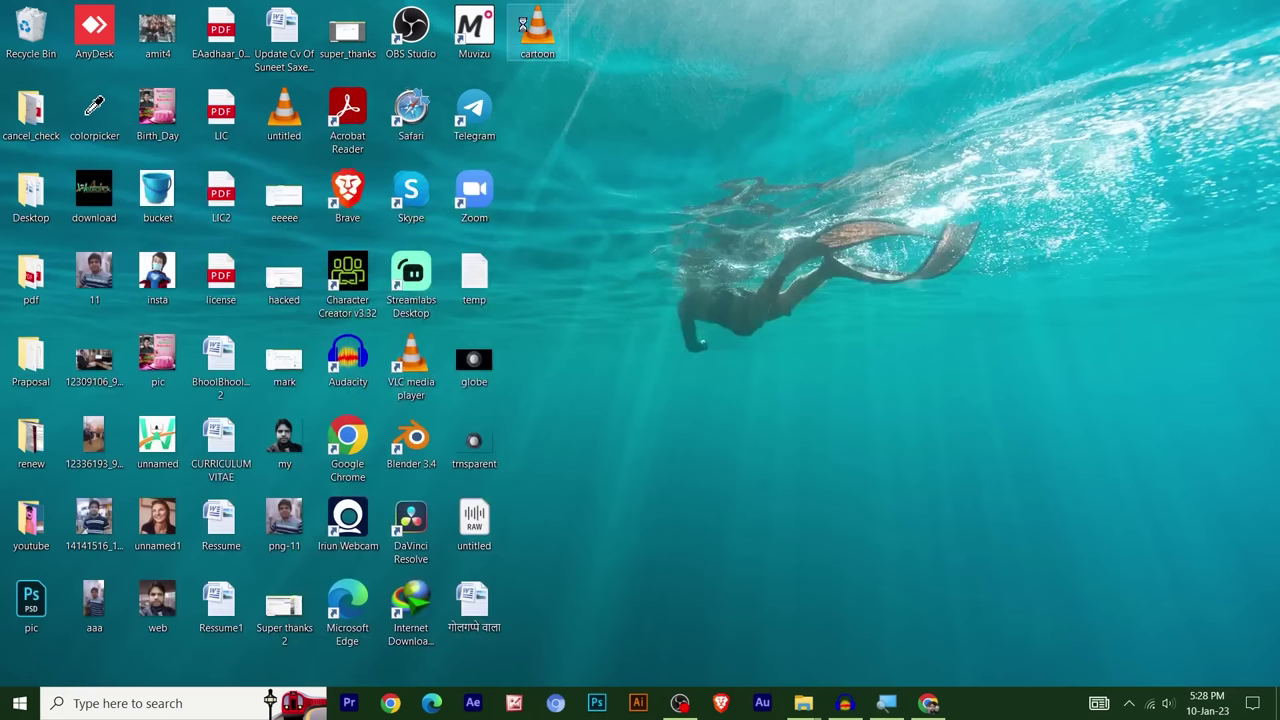
- Open the exported cartoon file from the desktop in VLC media player, listen to it, and close the player
{"action": "right_click", "coordinate": [522, 24]}
{"action": "mouse_move", "coordinate": [604, 248]}
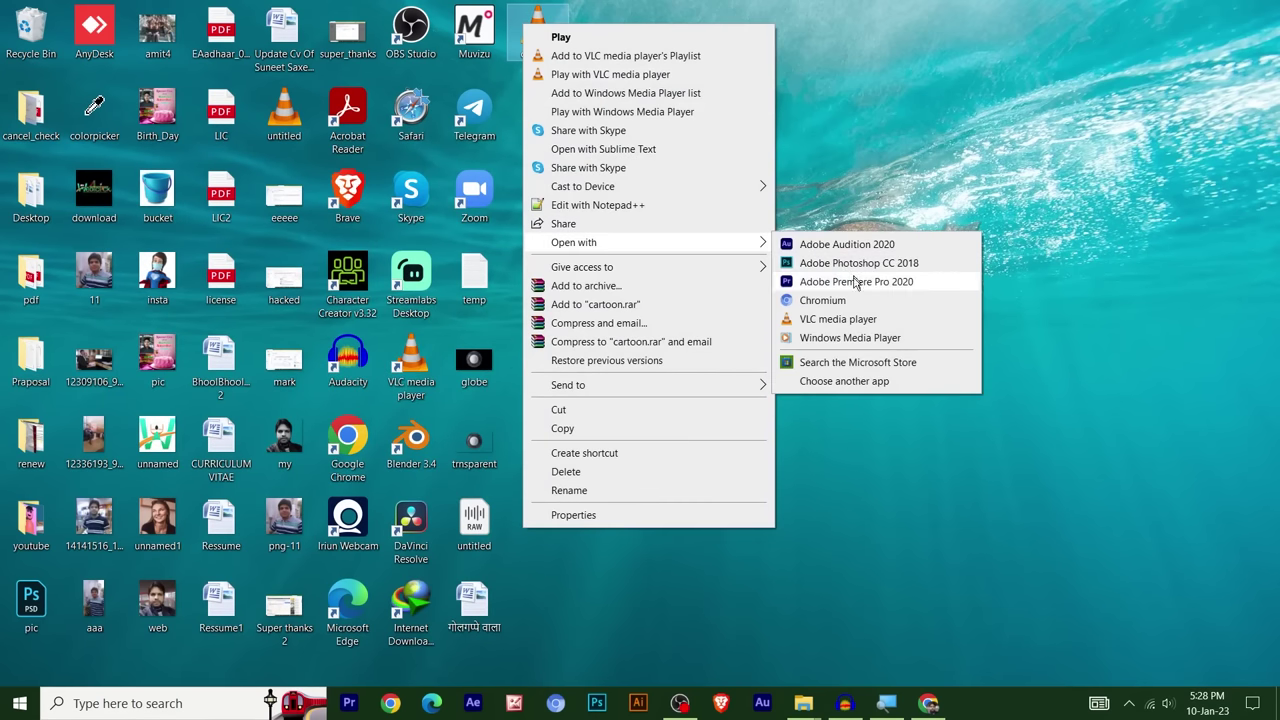
{"action": "left_click", "coordinate": [852, 319]}
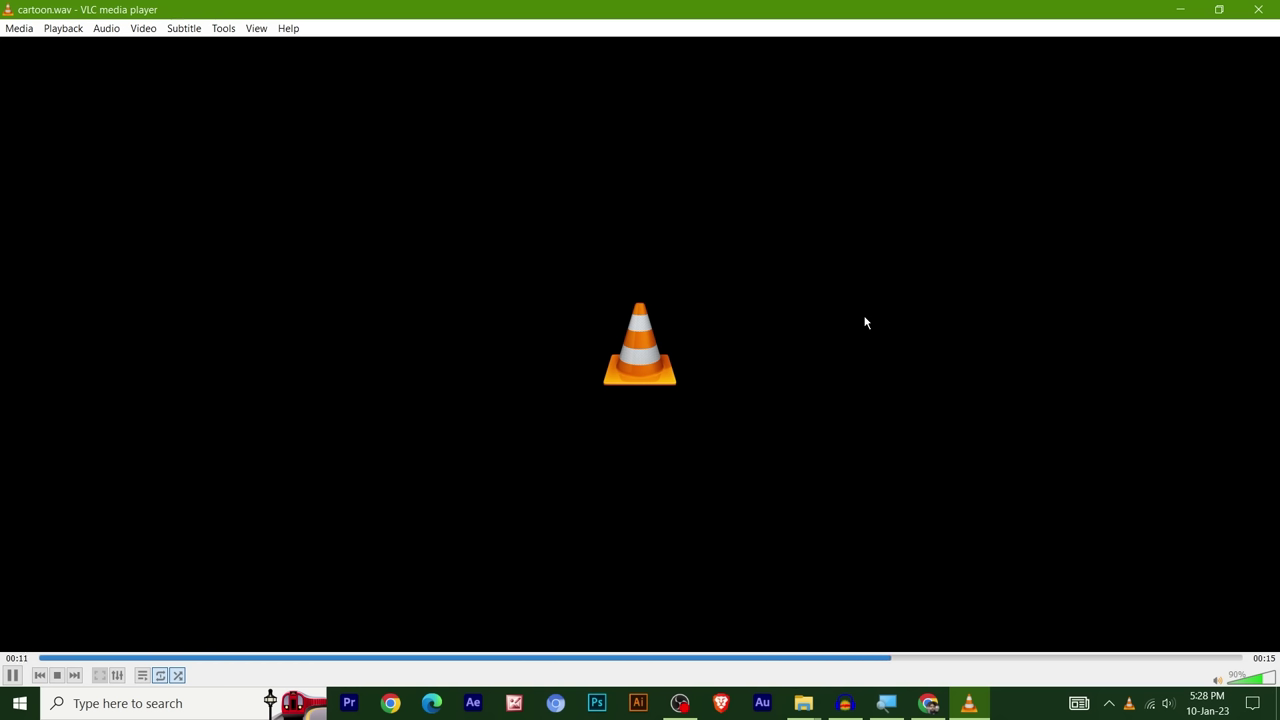
{"action": "left_click", "coordinate": [1276, 12]}
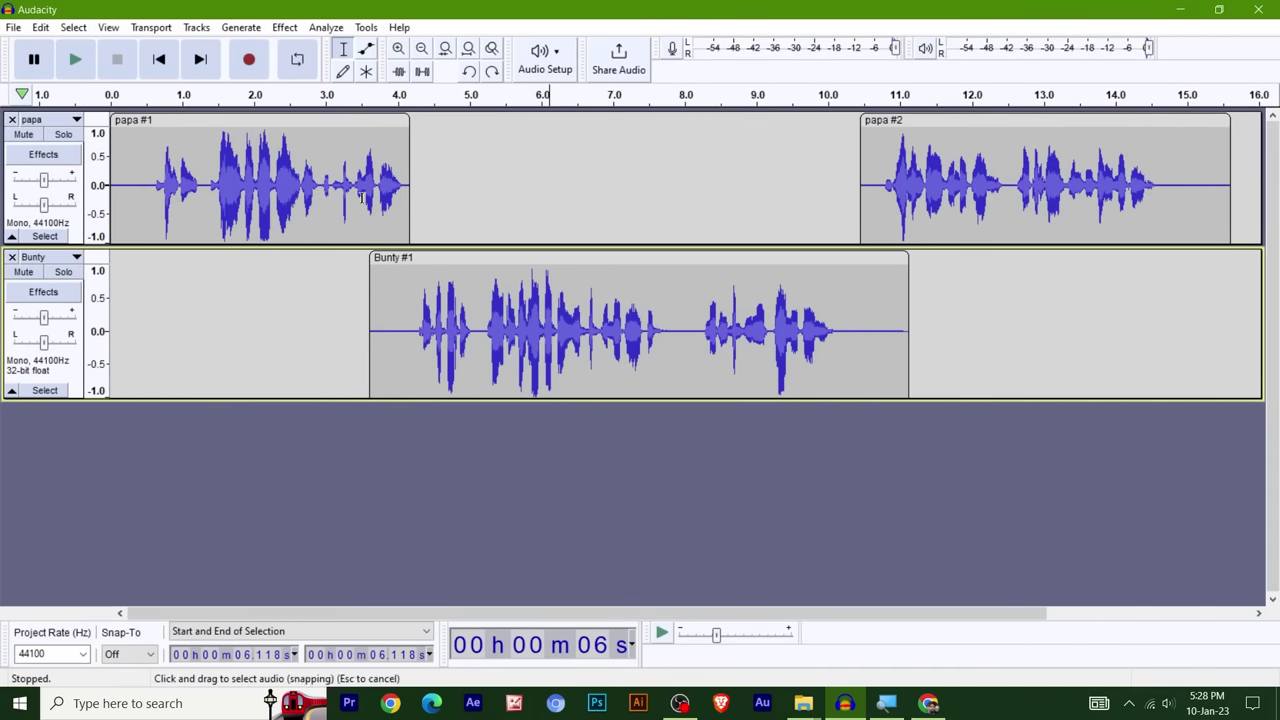
- Select the entire papa track and export only the selected audio to the Desktop as a WAV (Microsoft) file named single
{"action": "left_click", "coordinate": [46, 235]}
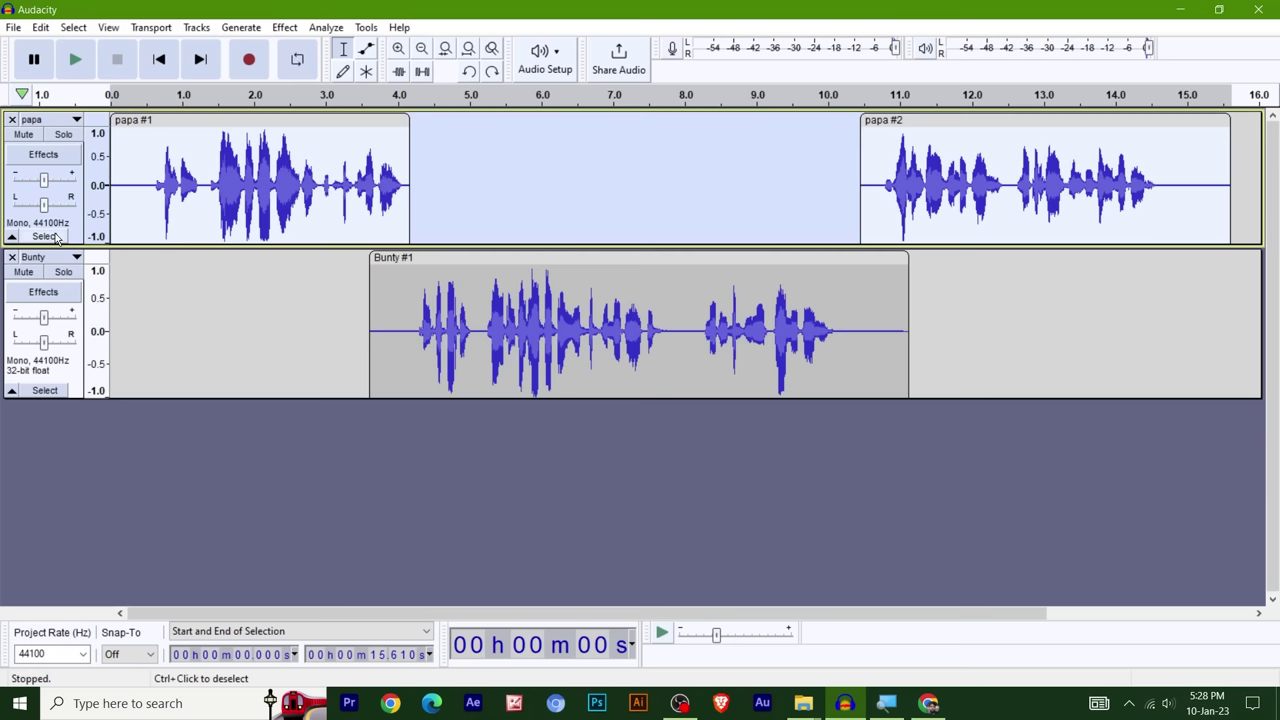
{"action": "left_click", "coordinate": [14, 27]}
{"action": "mouse_move", "coordinate": [85, 158]}
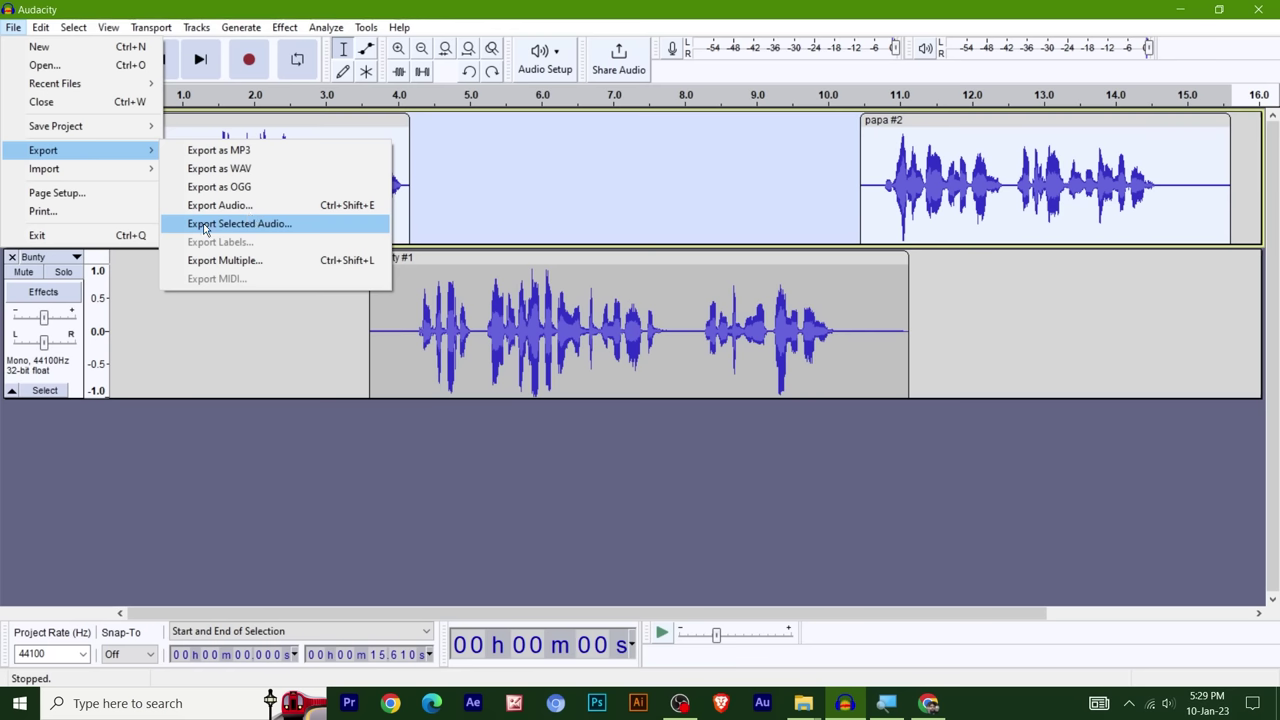
{"action": "left_click", "coordinate": [304, 233]}
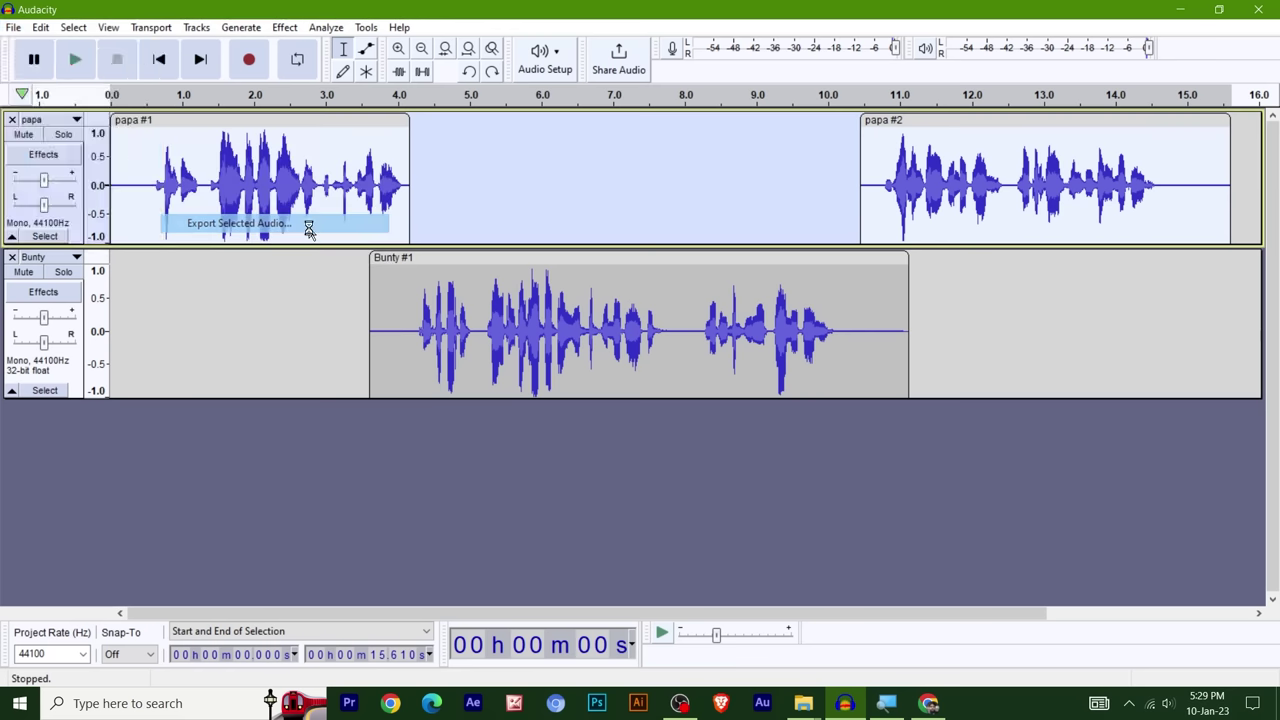
{"action": "left_click", "coordinate": [259, 538]}
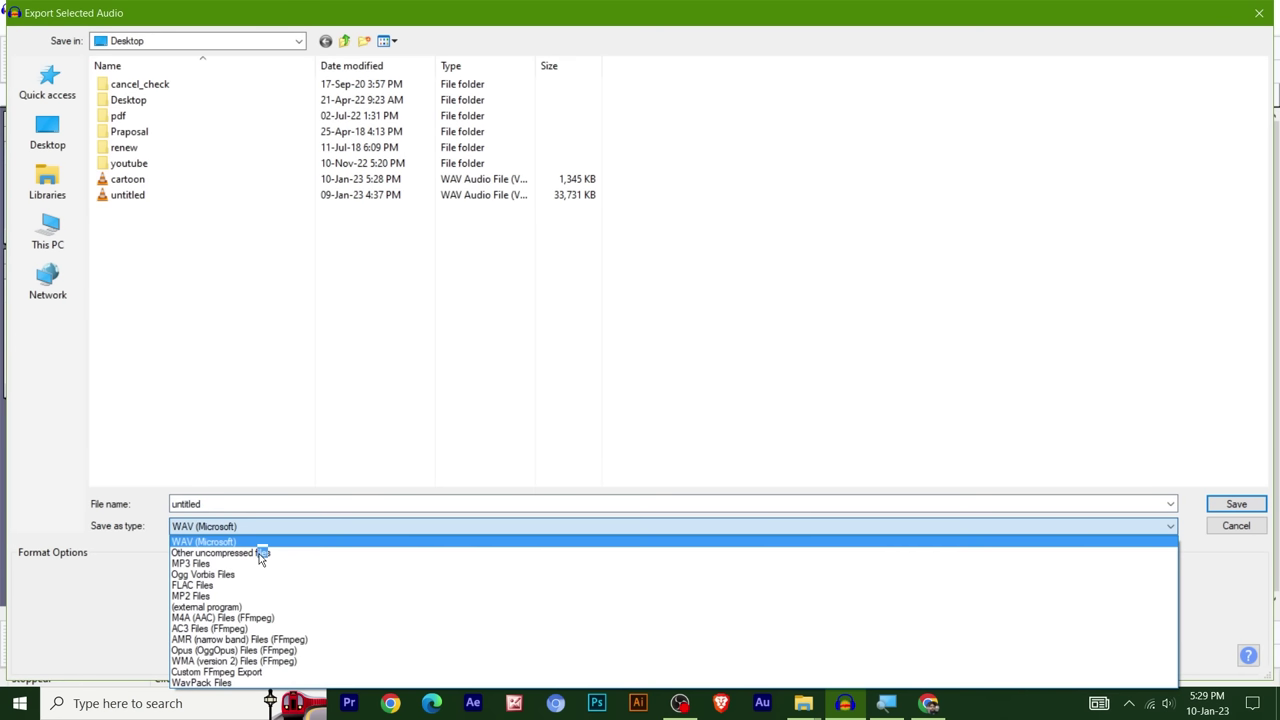
{"action": "left_click", "coordinate": [257, 537]}
{"action": "left_click", "coordinate": [287, 503]}
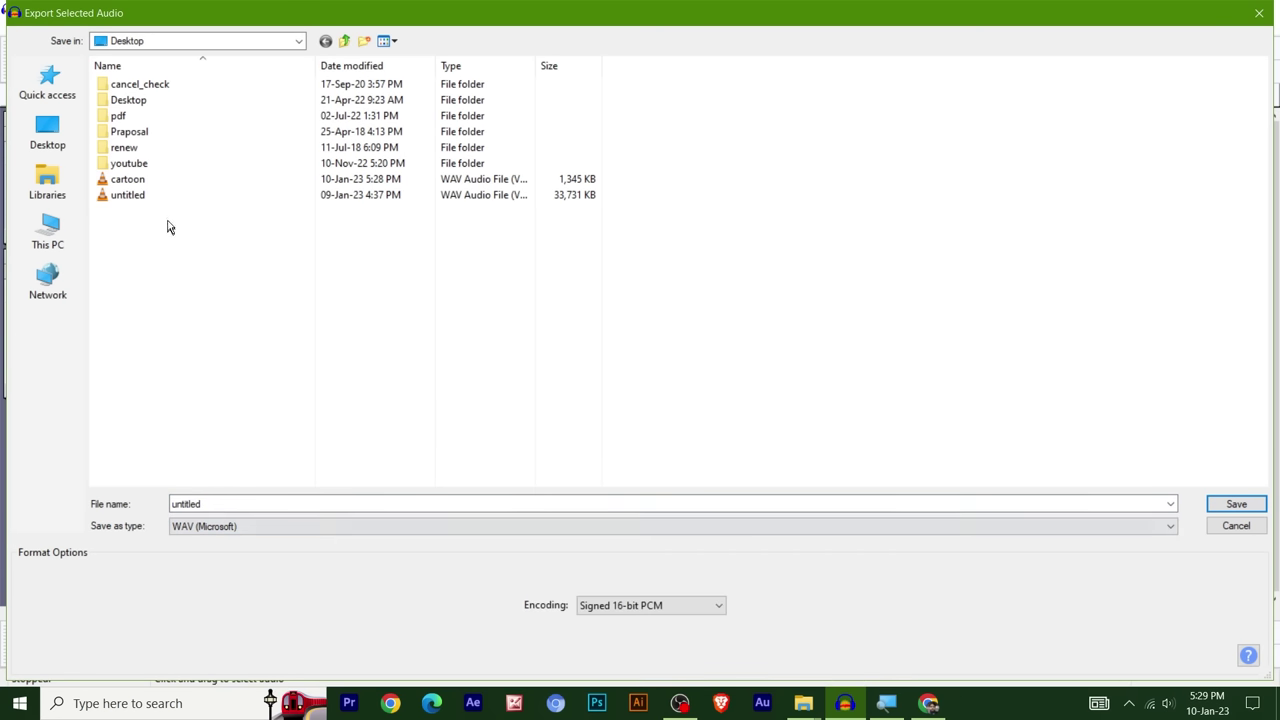
{"action": "double_click", "coordinate": [235, 504]}
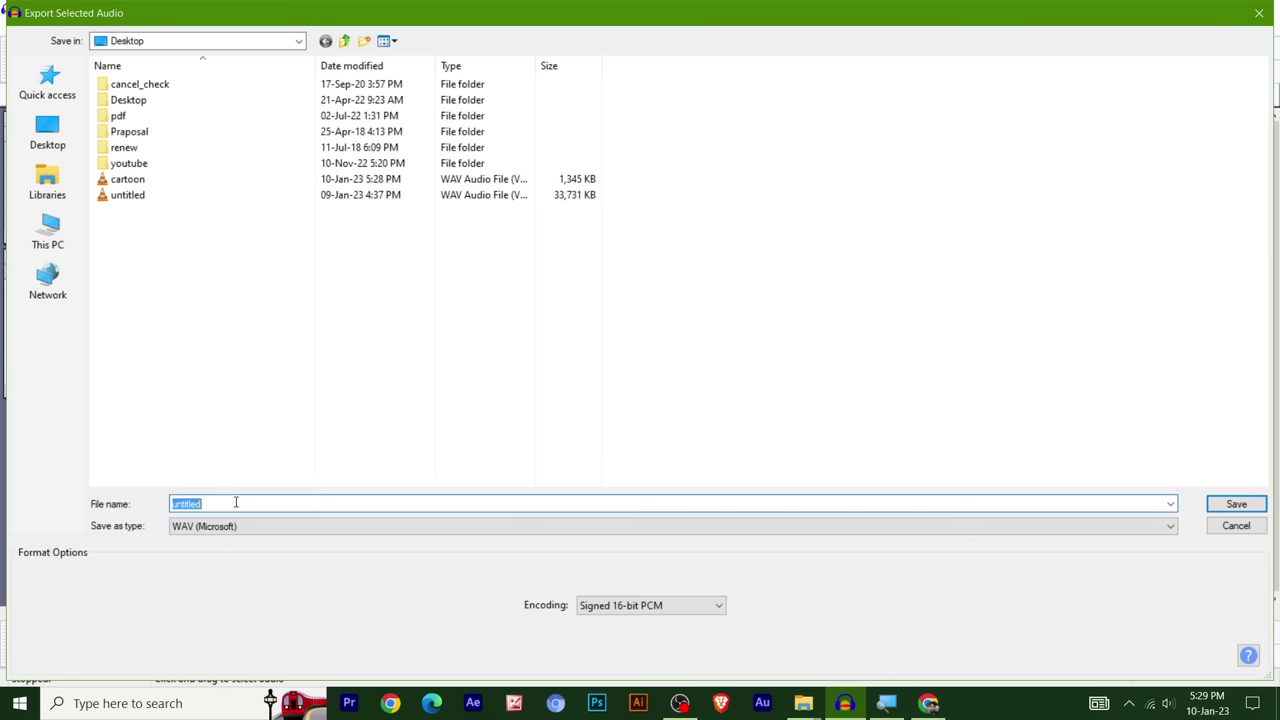
{"action": "type", "text": "single"}
{"action": "left_click", "coordinate": [1248, 507]}
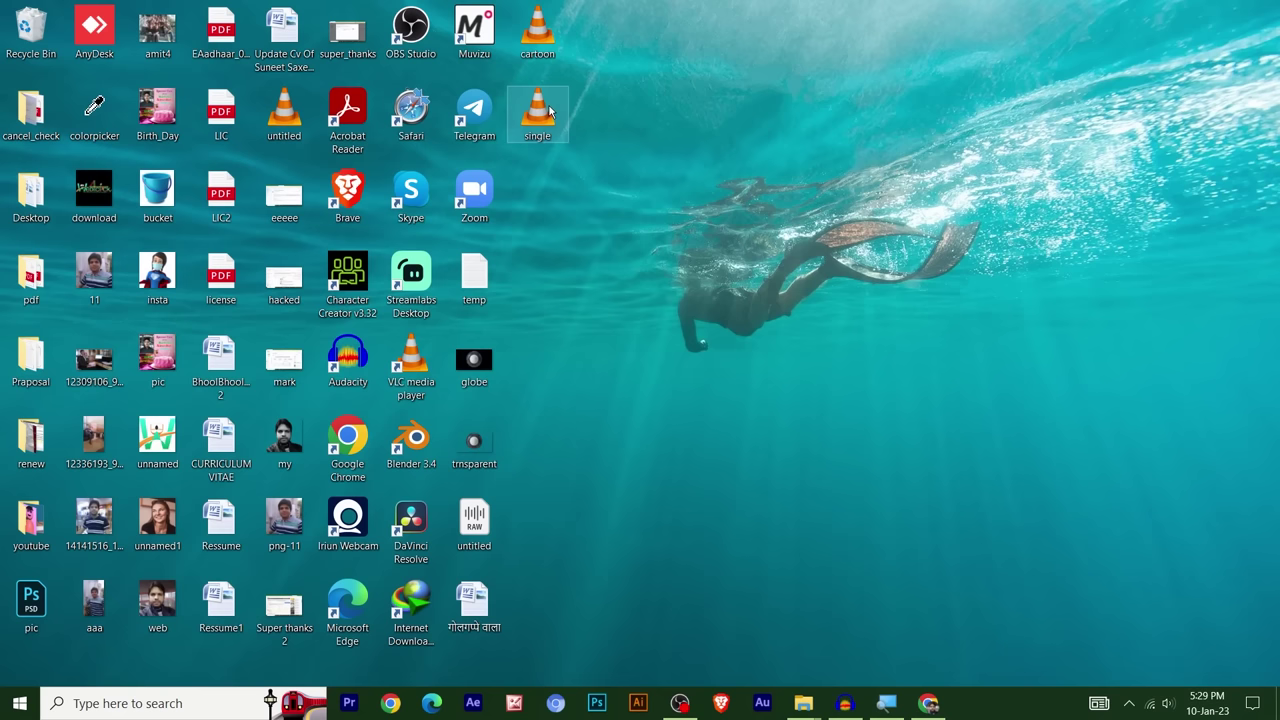
- Play the exported single file from the desktop in VLC media player and close the player
{"action": "right_click", "coordinate": [546, 107]}
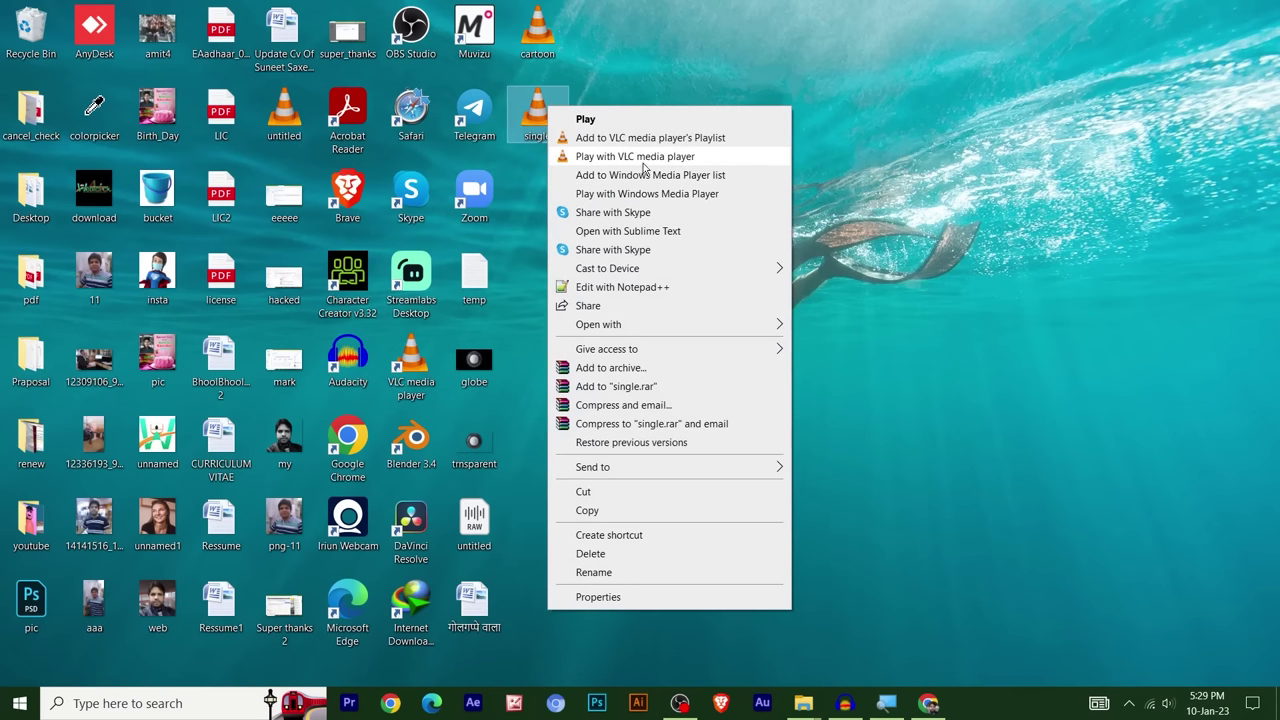
{"action": "left_click", "coordinate": [642, 158]}
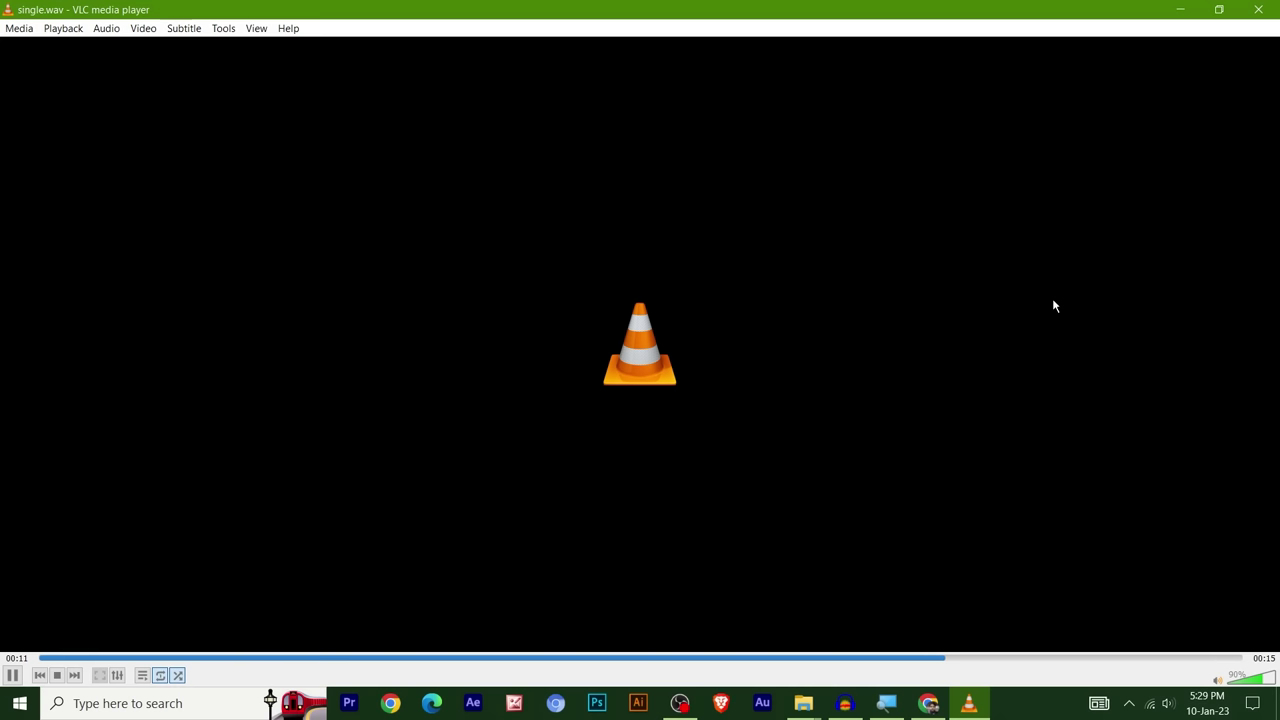
{"action": "left_click", "coordinate": [1260, 18]}
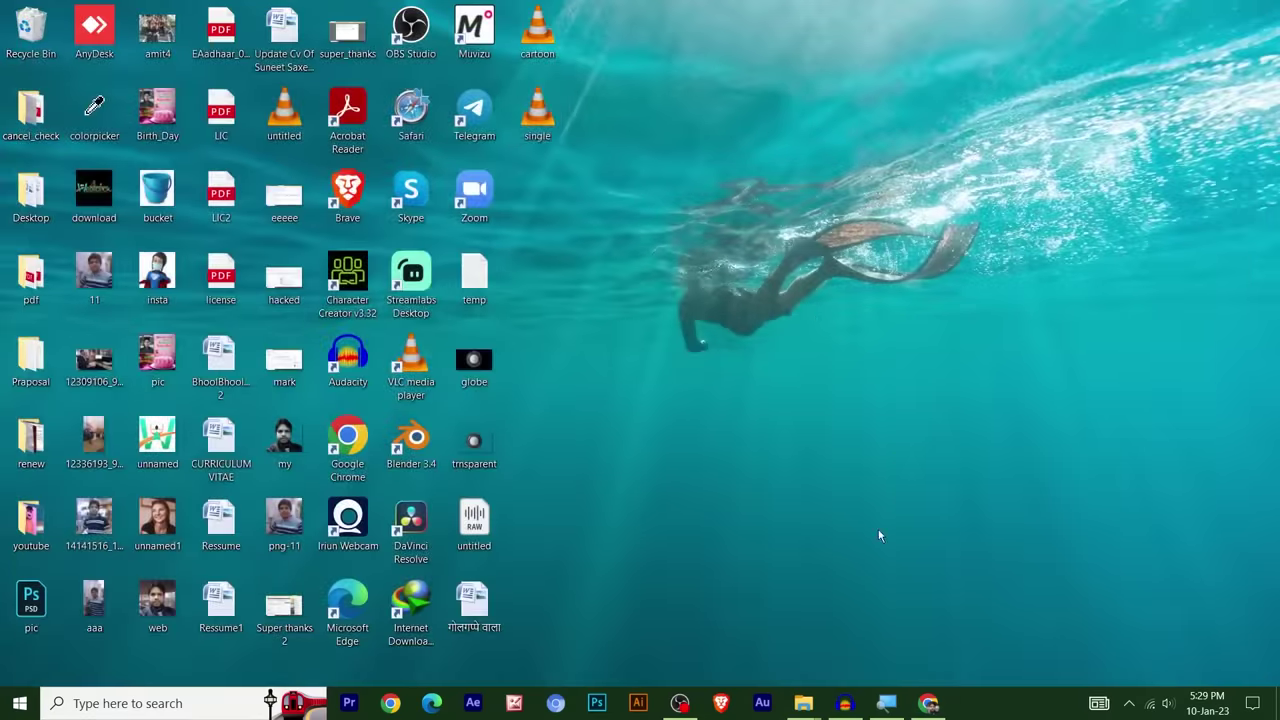
- Switch back to Audacity and add a new stereo track below Bunty
{"action": "left_click", "coordinate": [845, 703]}
{"action": "left_click", "coordinate": [557, 514]}
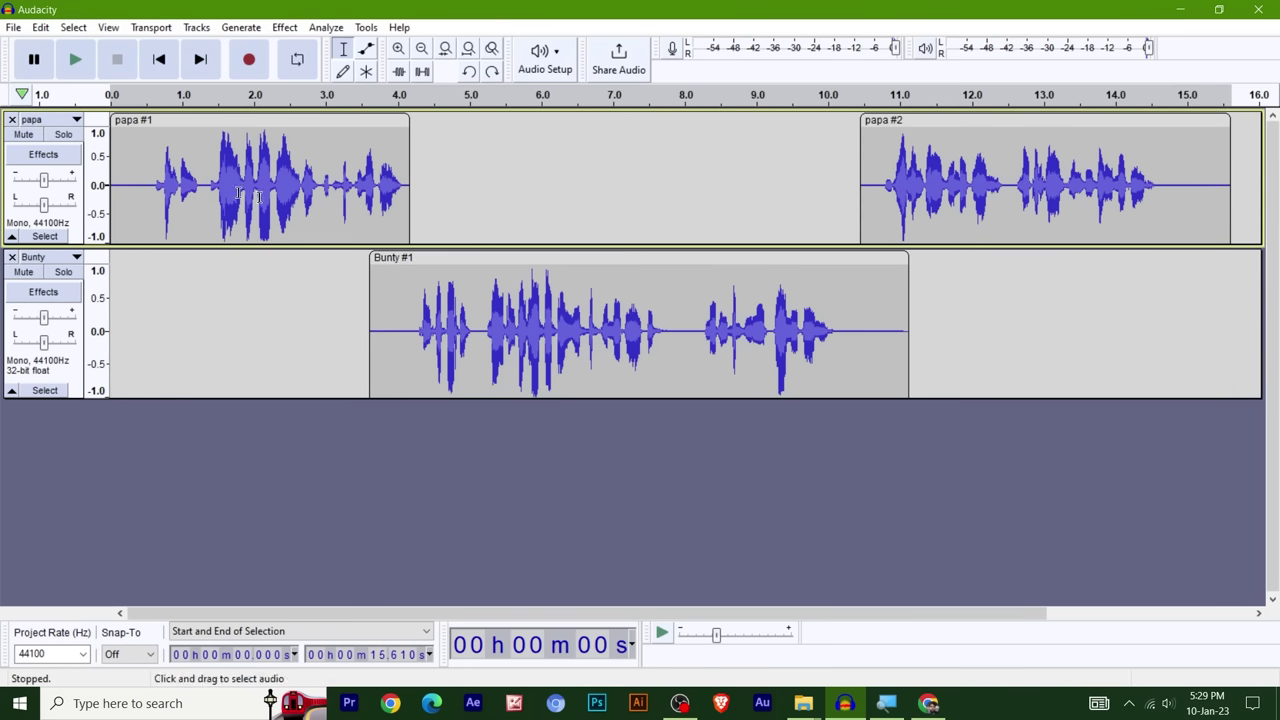
{"action": "left_click", "coordinate": [196, 27]}
{"action": "mouse_move", "coordinate": [215, 47]}
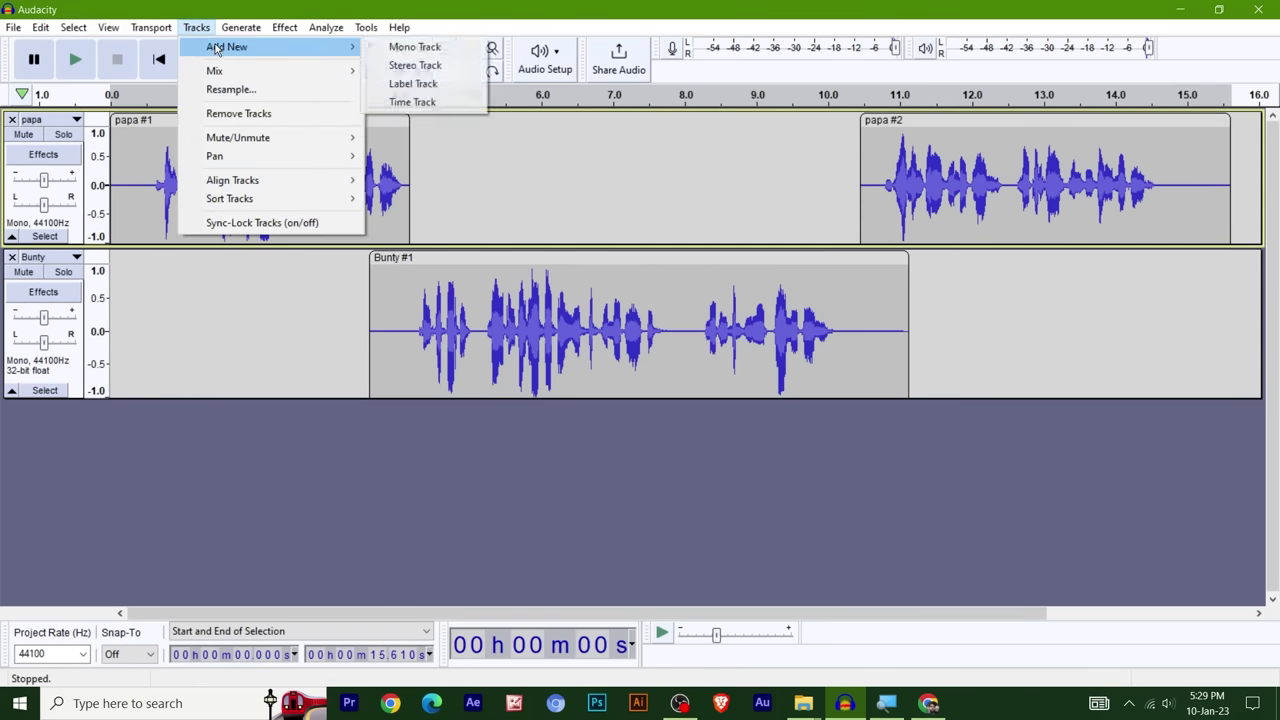
{"action": "left_click", "coordinate": [412, 64]}
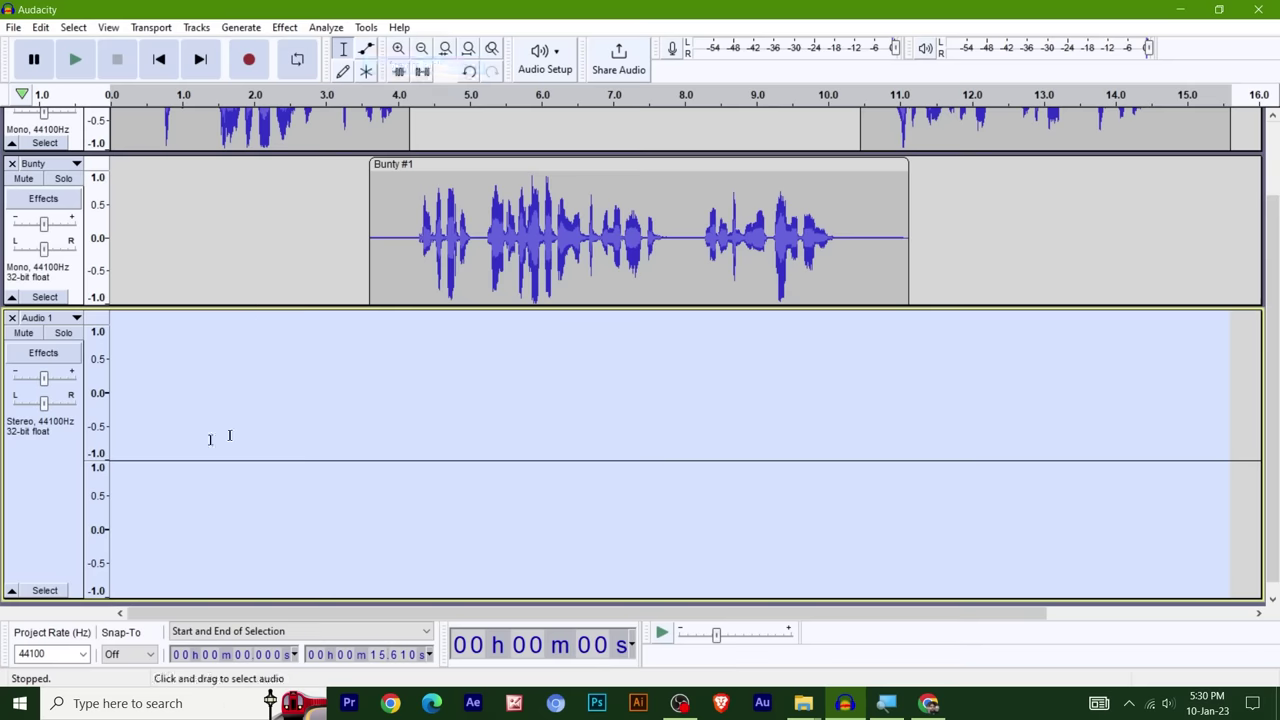
{"action": "left_click", "coordinate": [396, 438]}
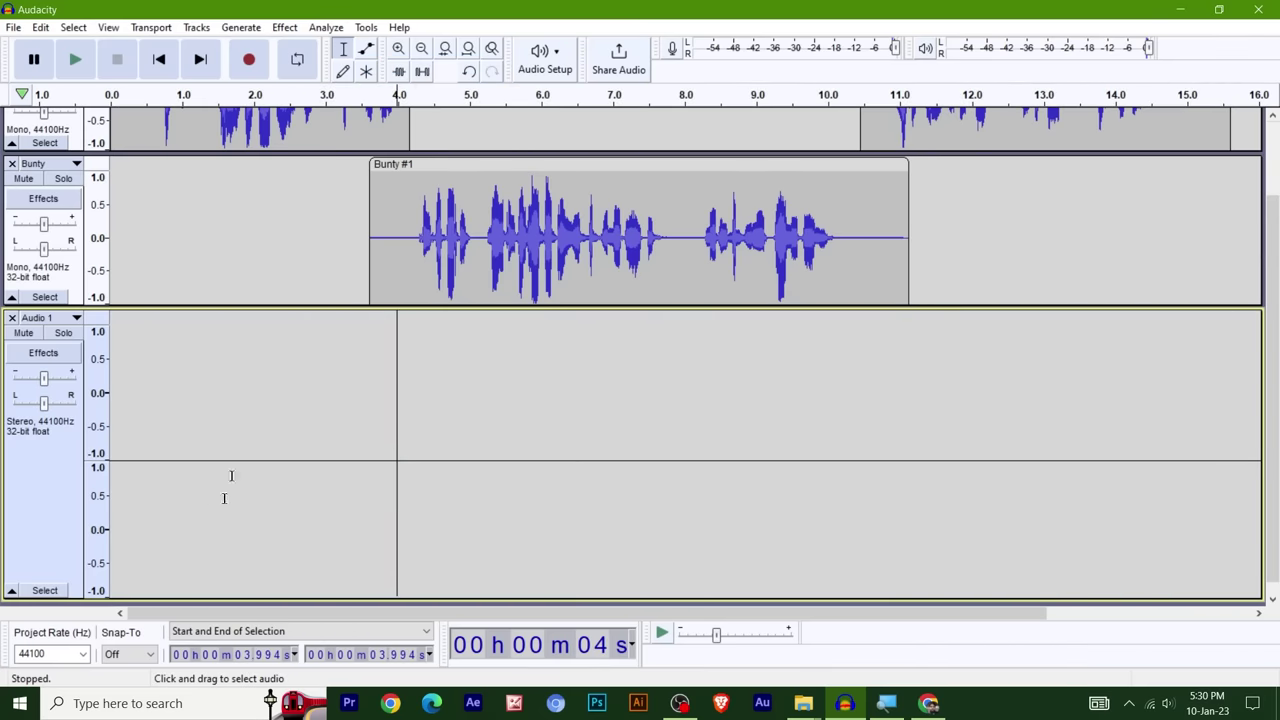
- Split the new stereo track to mono and move one of the resulting mono tracks between papa and Bunty
{"action": "left_click", "coordinate": [72, 319]}
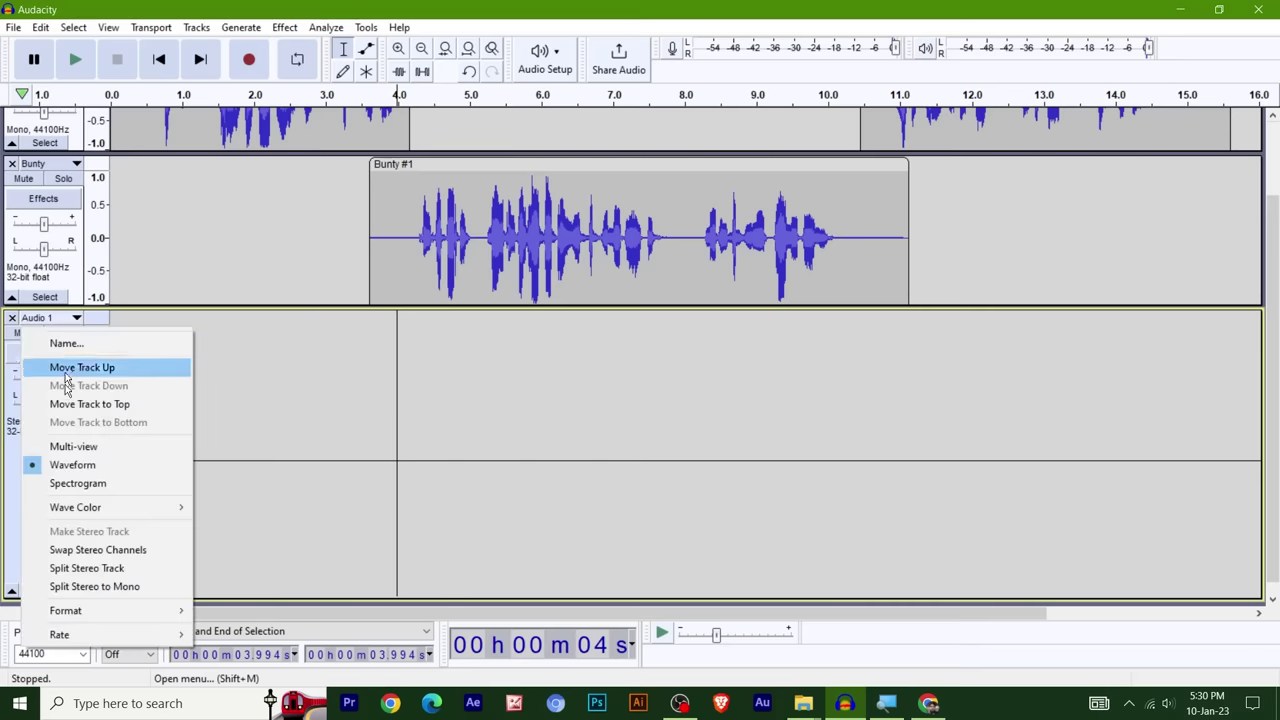
{"action": "left_click", "coordinate": [124, 588]}
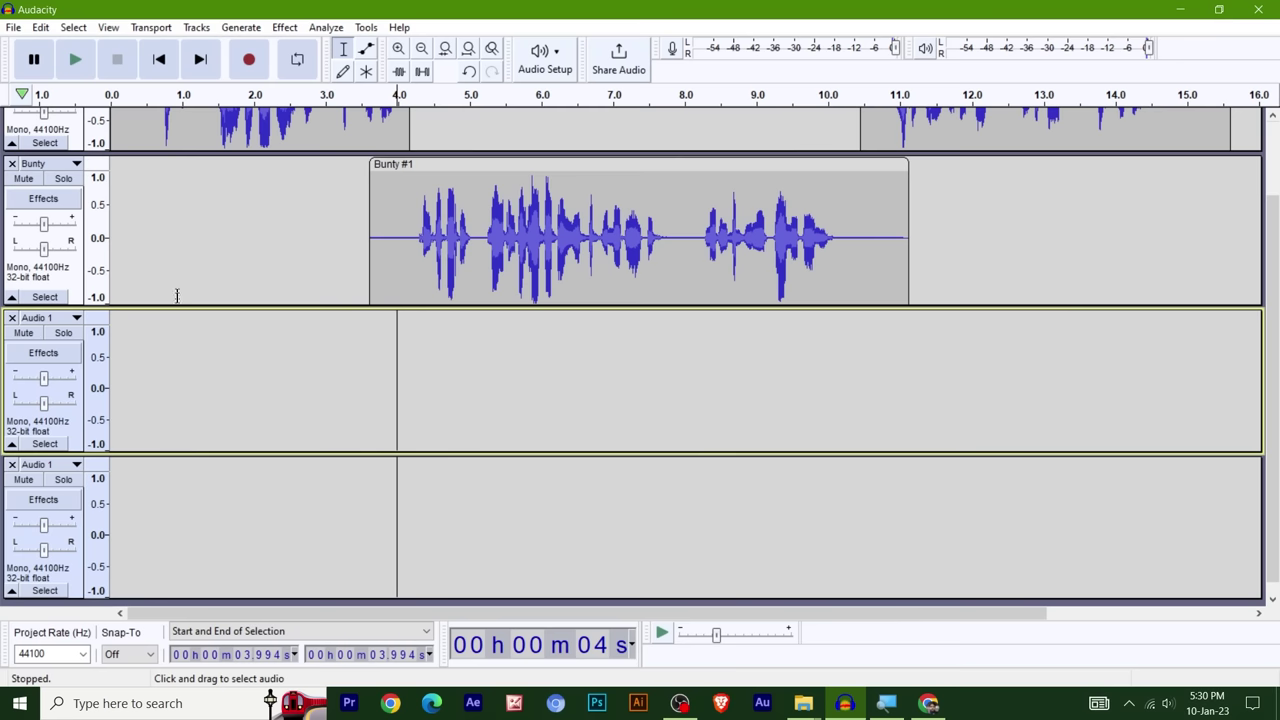
{"action": "scroll", "coordinate": [60, 560], "scroll_direction": "up", "scroll_amount": 1}
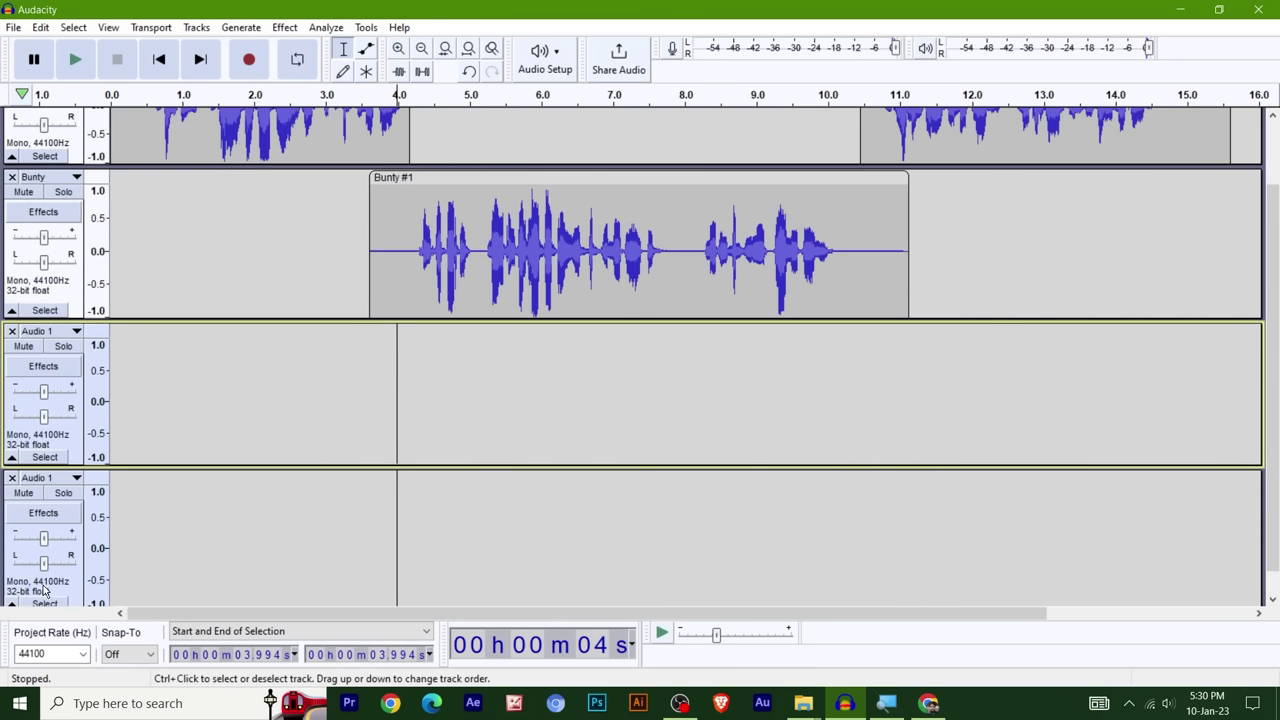
{"action": "left_click_drag", "start_coordinate": [40, 588], "coordinate": [60, 214]}
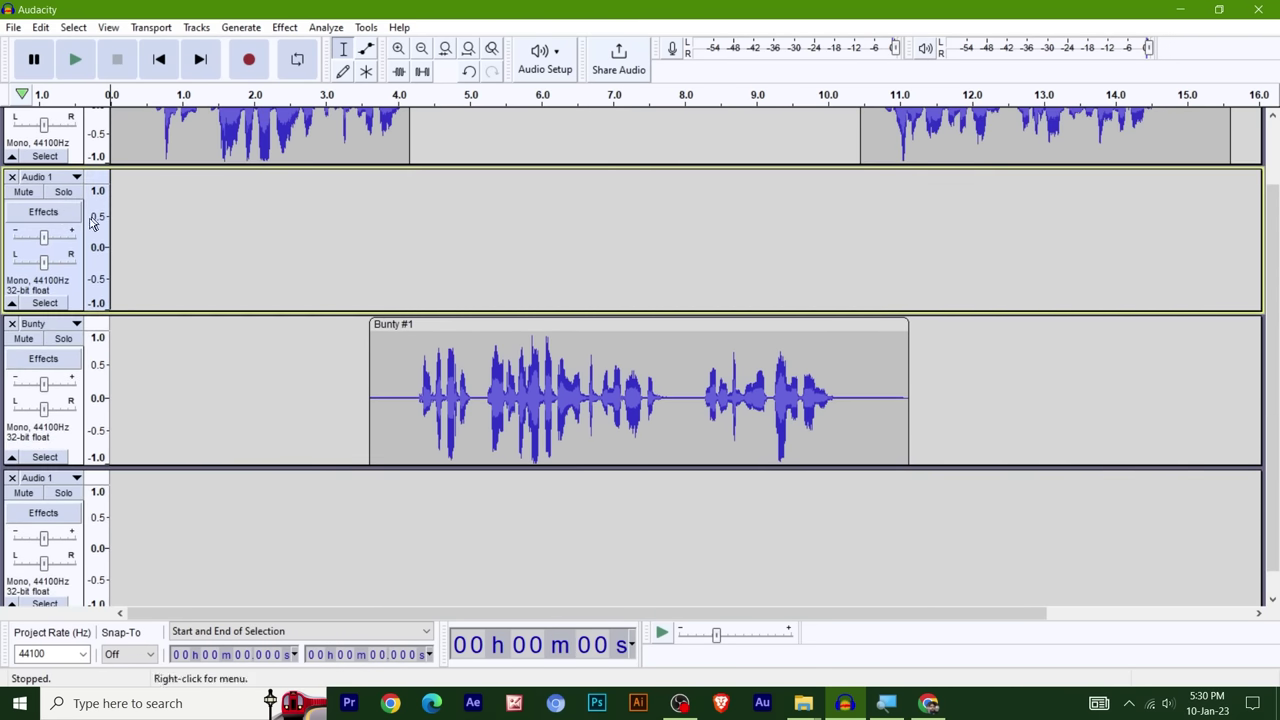
{"action": "left_click_drag", "start_coordinate": [1274, 340], "coordinate": [1246, 280]}
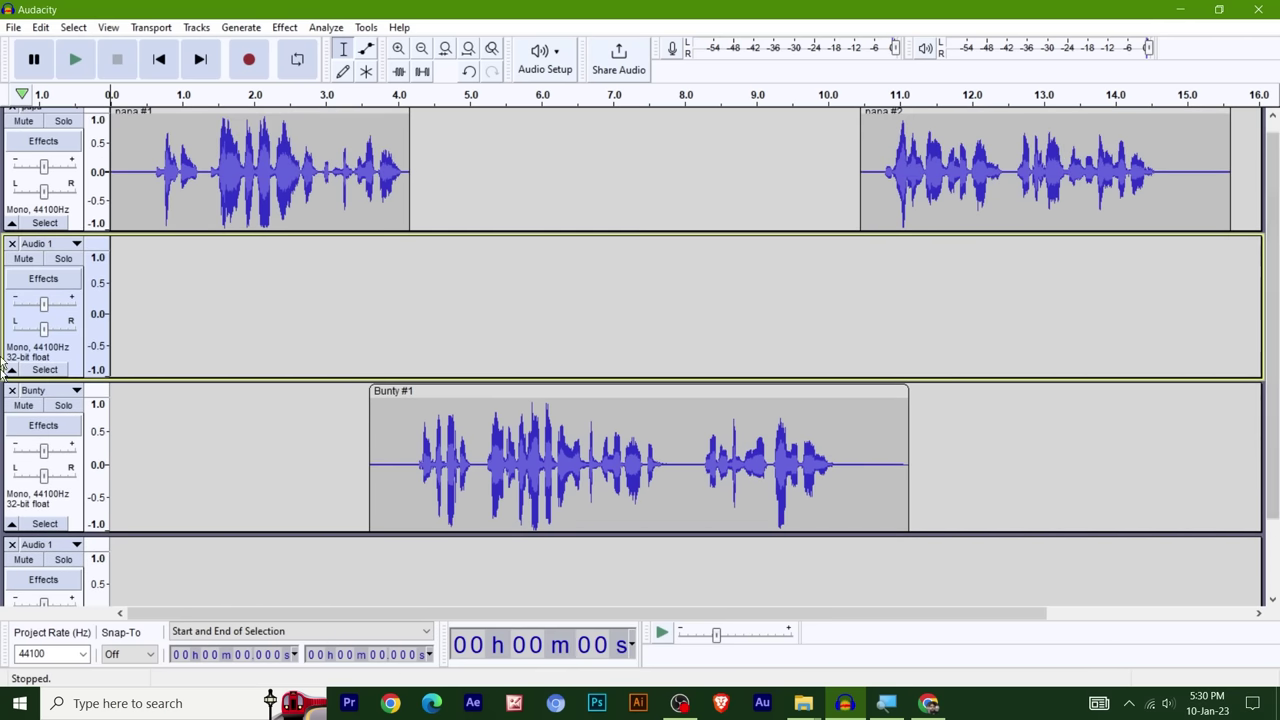
- Remove both empty Audio 1 mono tracks, the one above Bunty and the one below it
{"action": "left_click", "coordinate": [11, 244]}
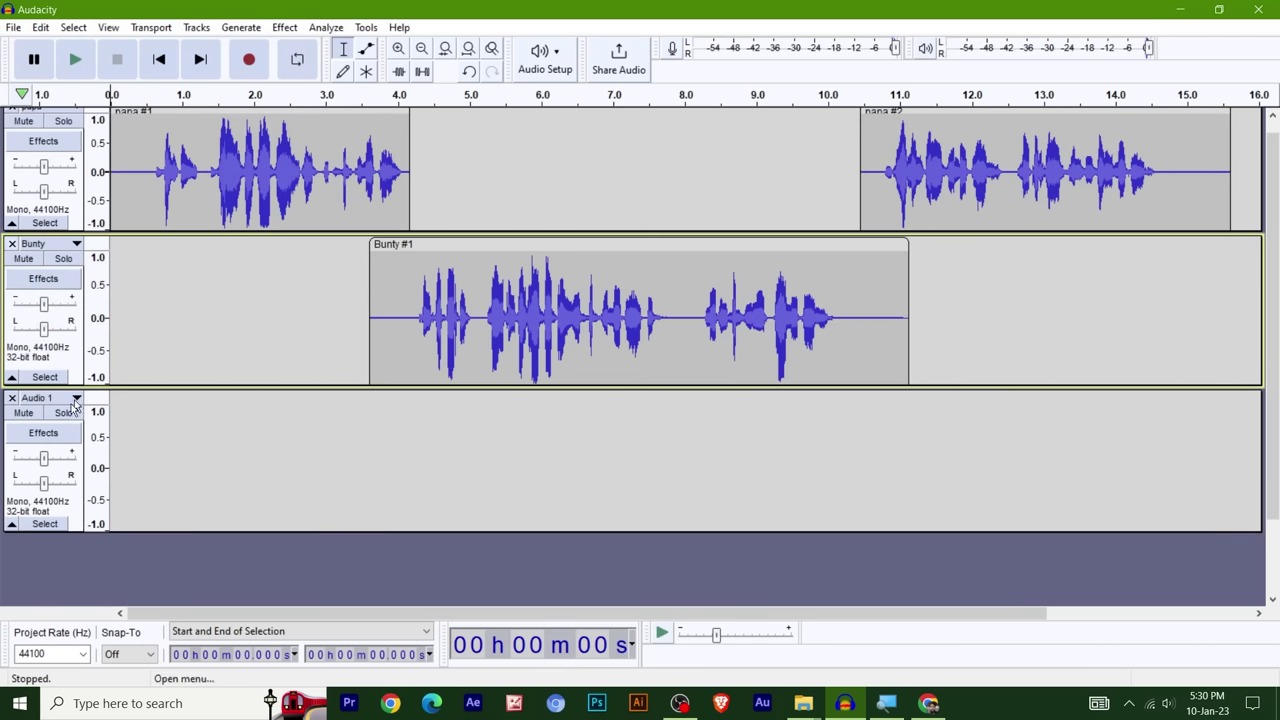
{"action": "left_click", "coordinate": [14, 398]}
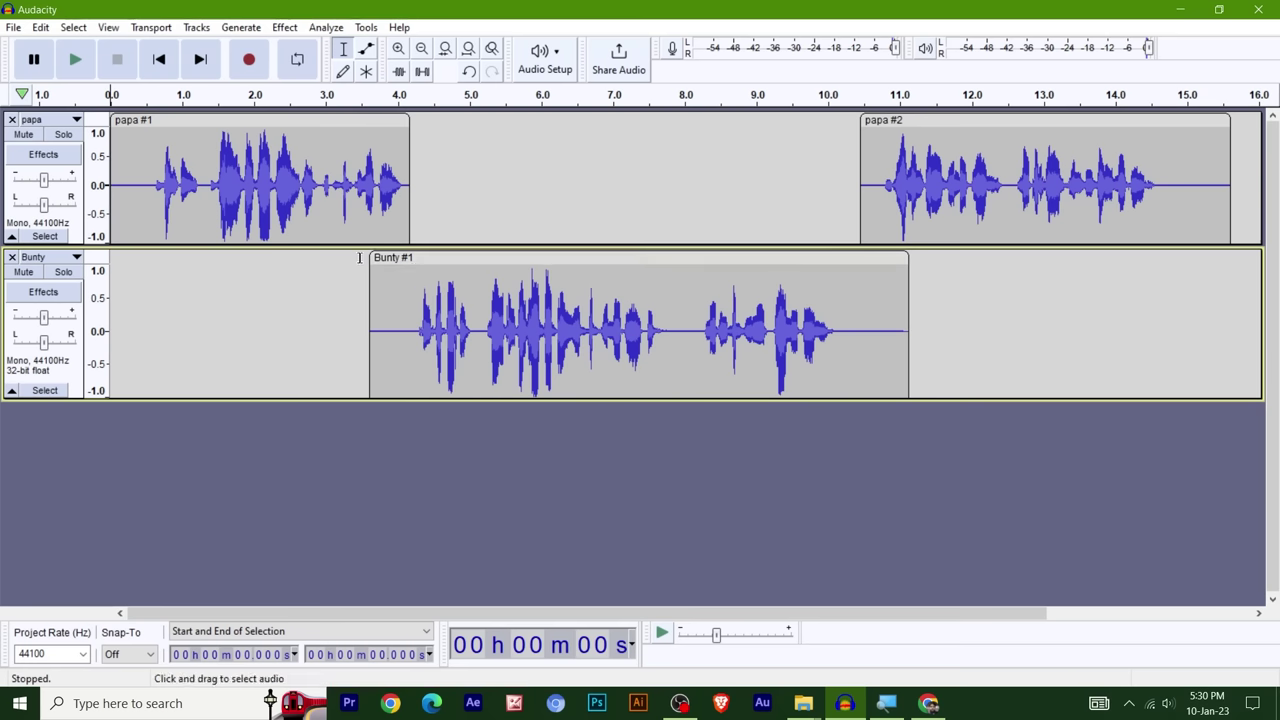
- Combine the papa and Bunty mono tracks into one stereo track
{"action": "key", "text": "Up"}
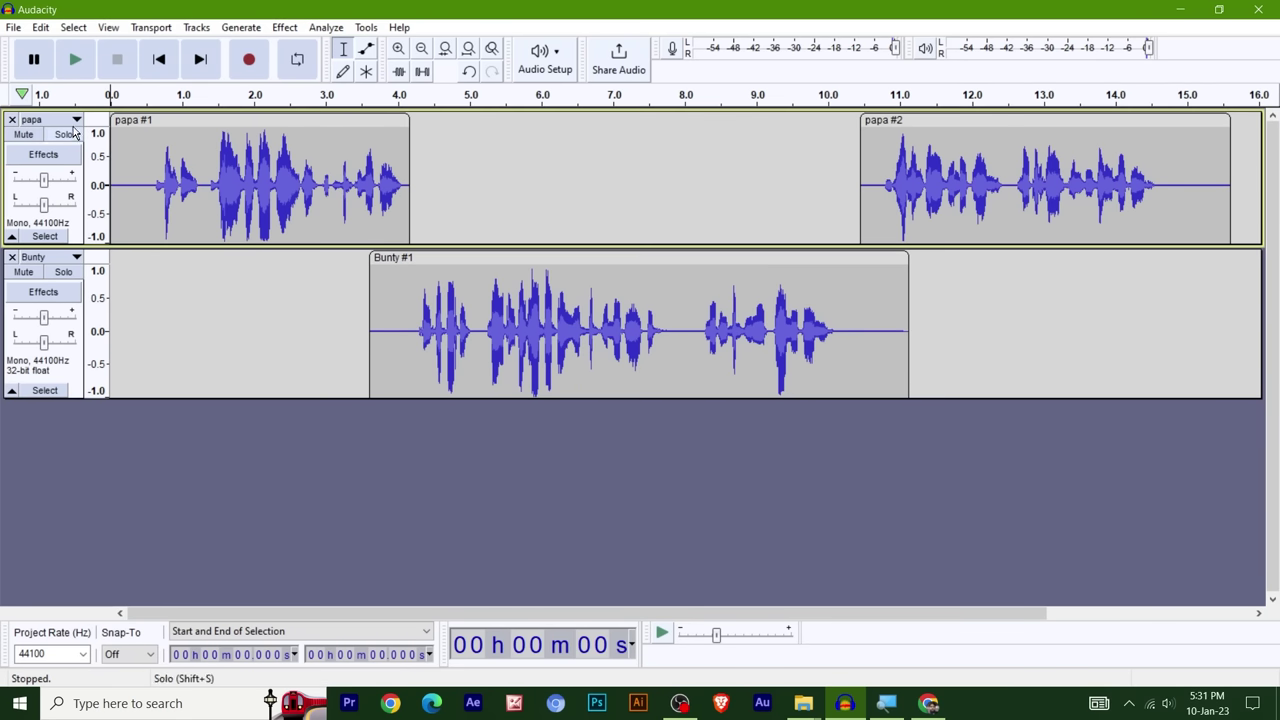
{"action": "left_click", "coordinate": [73, 122]}
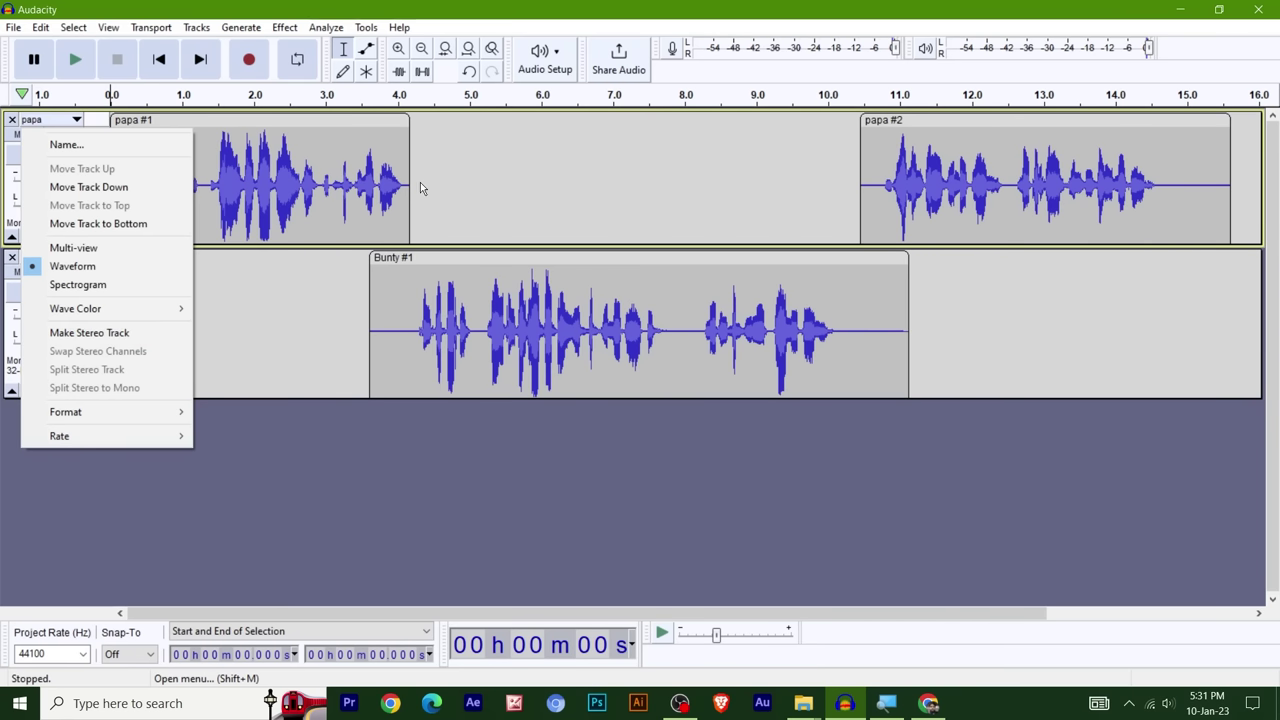
{"action": "left_click", "coordinate": [121, 340]}
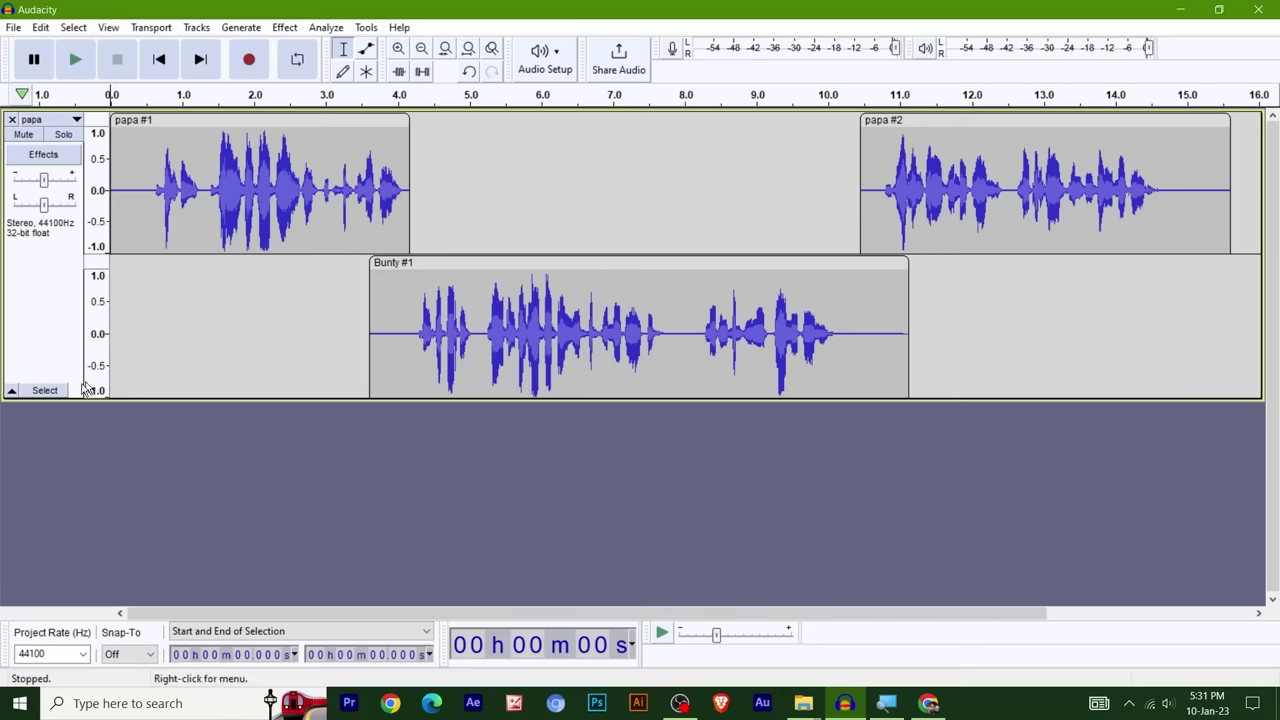
- Select the whole combined stereo track and mix it down to mono
{"action": "left_click", "coordinate": [240, 27]}
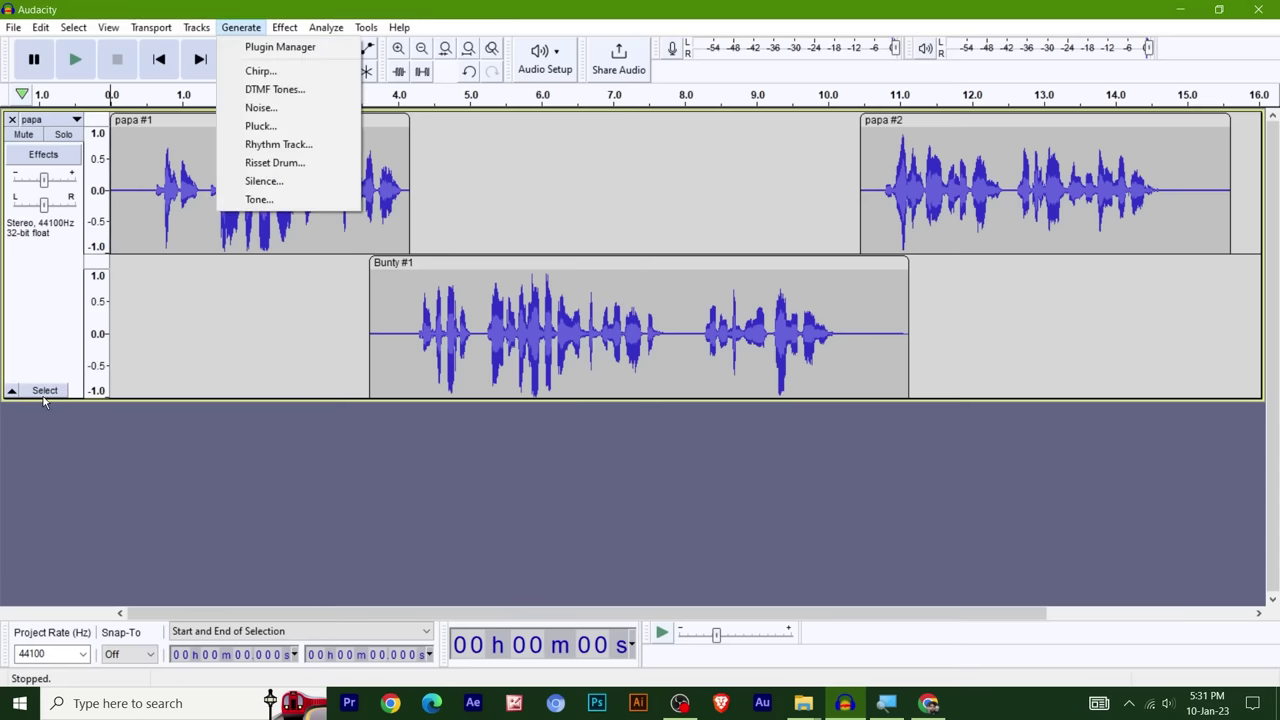
{"action": "left_click", "coordinate": [44, 390]}
{"action": "left_click", "coordinate": [44, 390]}
{"action": "left_click", "coordinate": [197, 28]}
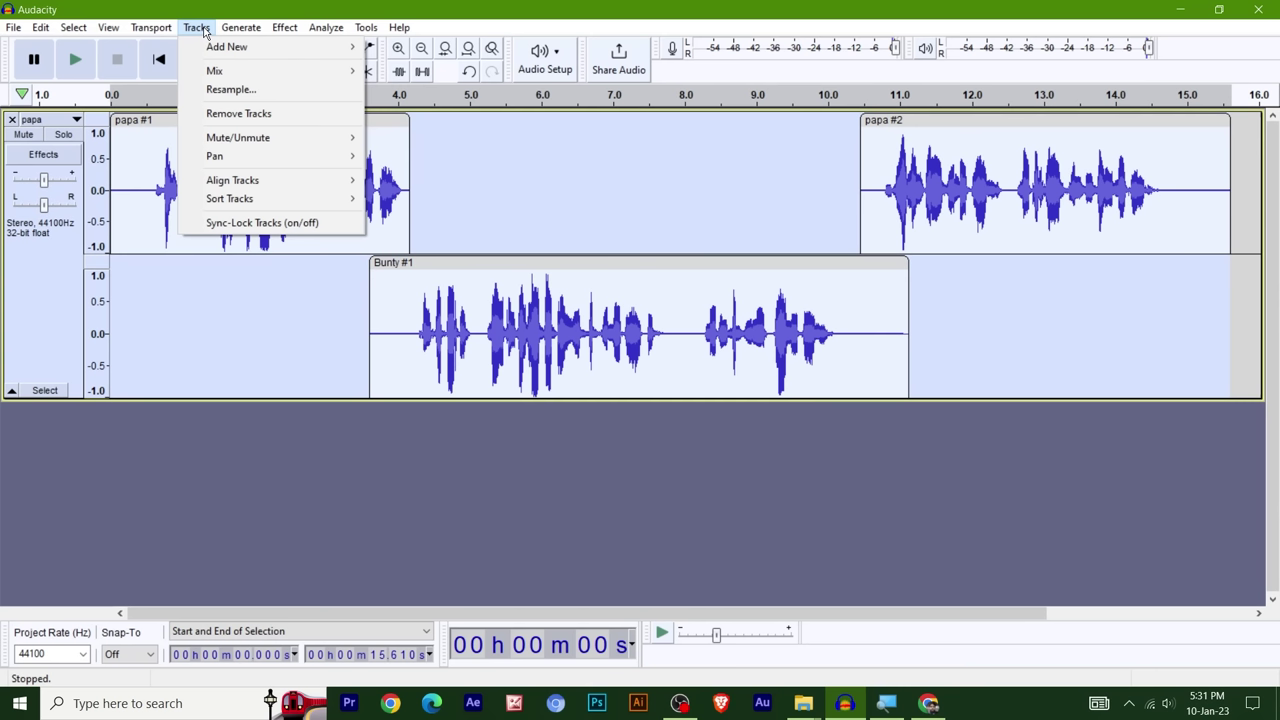
{"action": "mouse_move", "coordinate": [268, 70]}
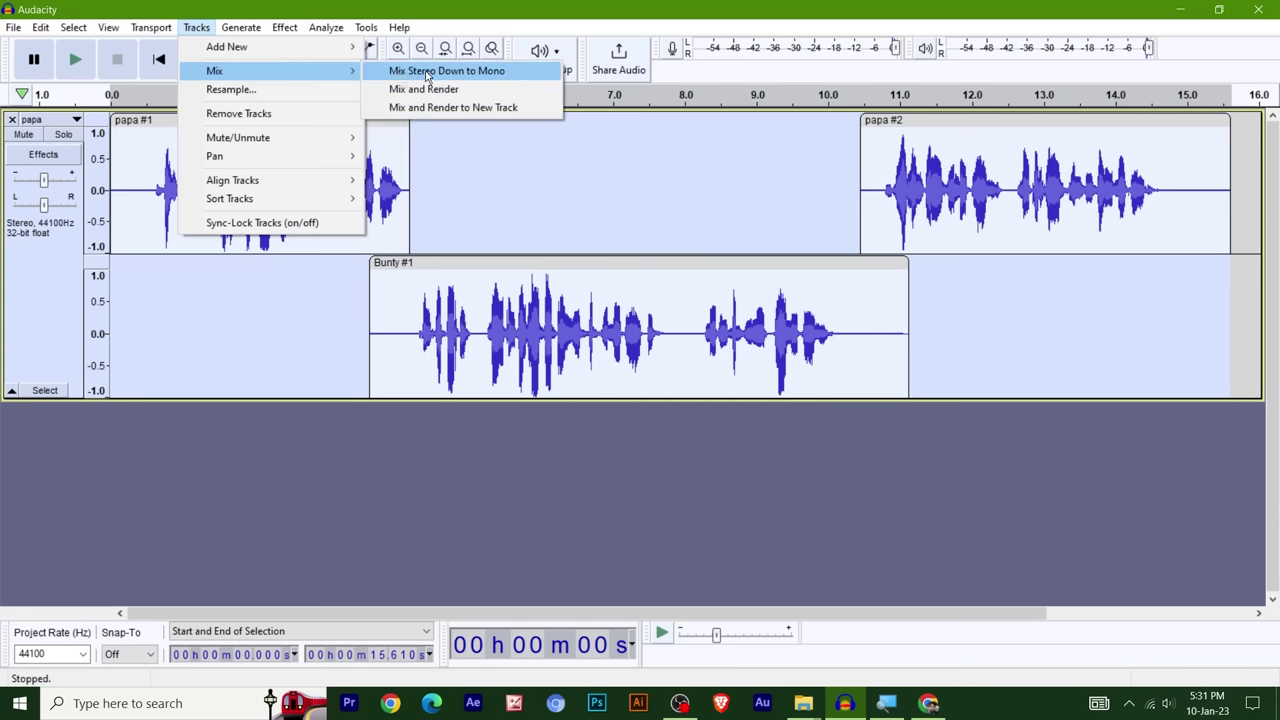
{"action": "left_click", "coordinate": [501, 73]}
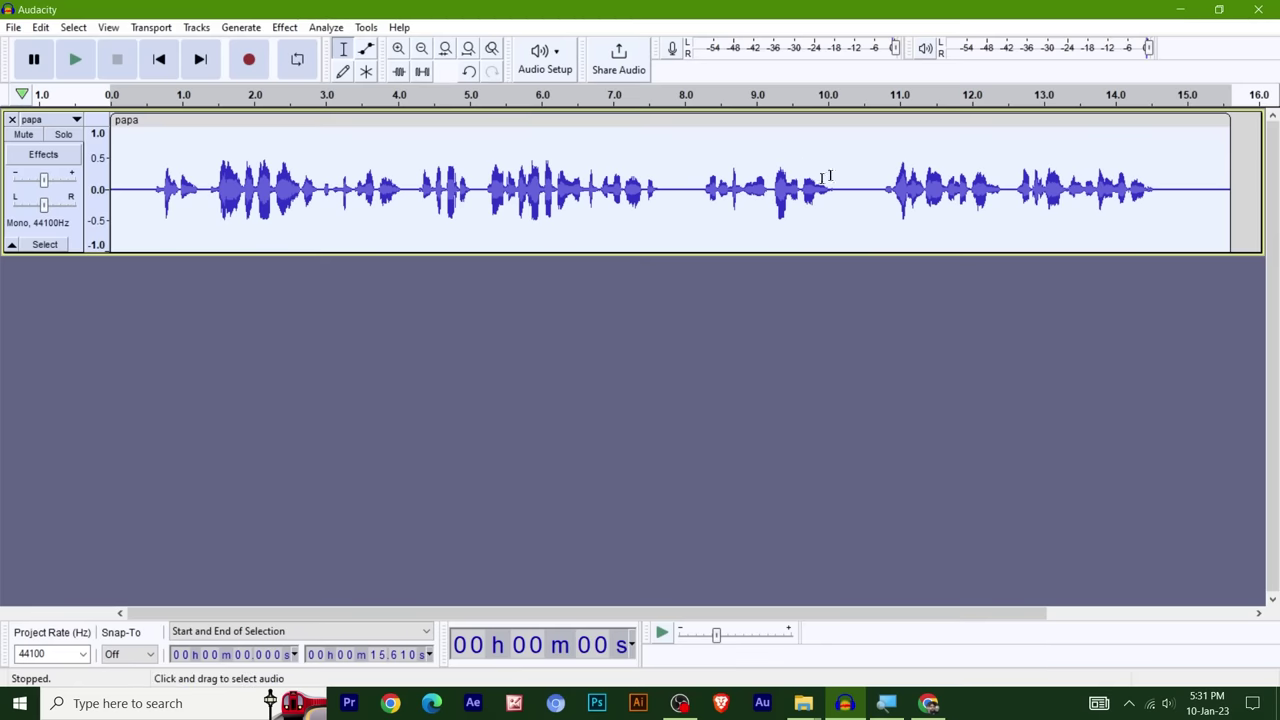
- Undo the mono mixdown and the stereo combination to restore the separate papa and Bunty tracks
{"action": "key", "text": "ctrl+z"}
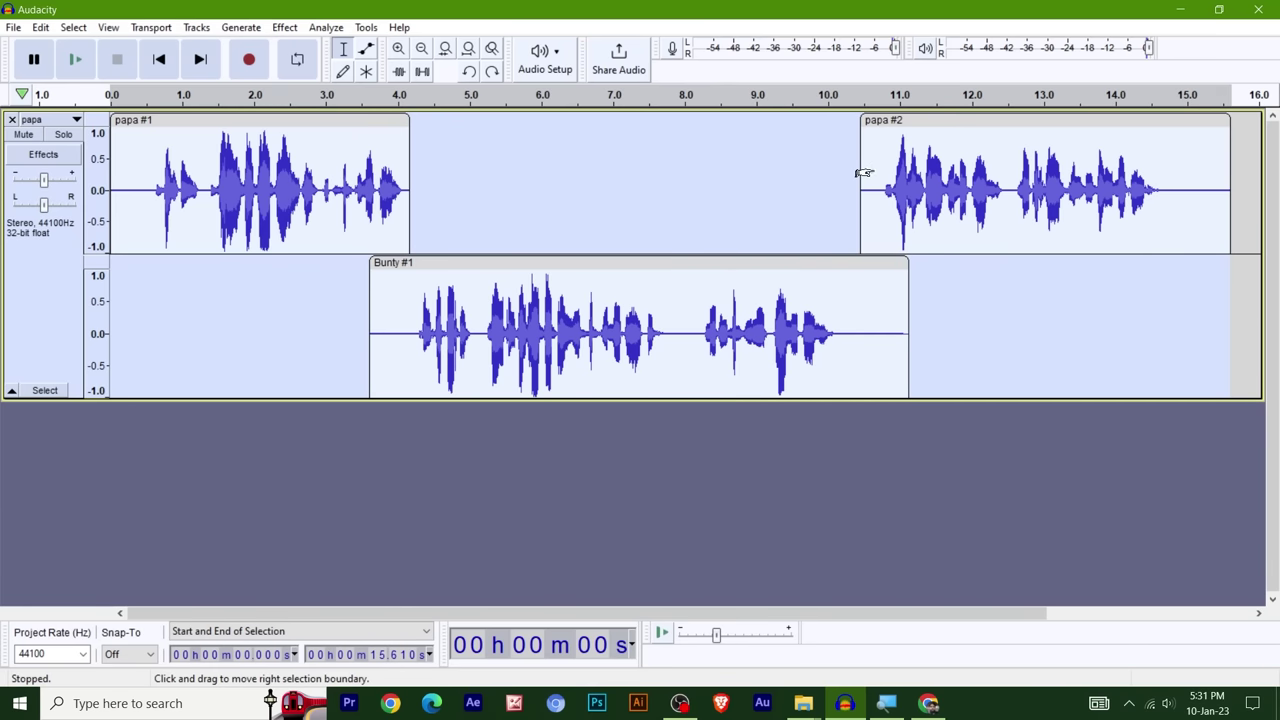
{"action": "key", "text": "ctrl+z"}
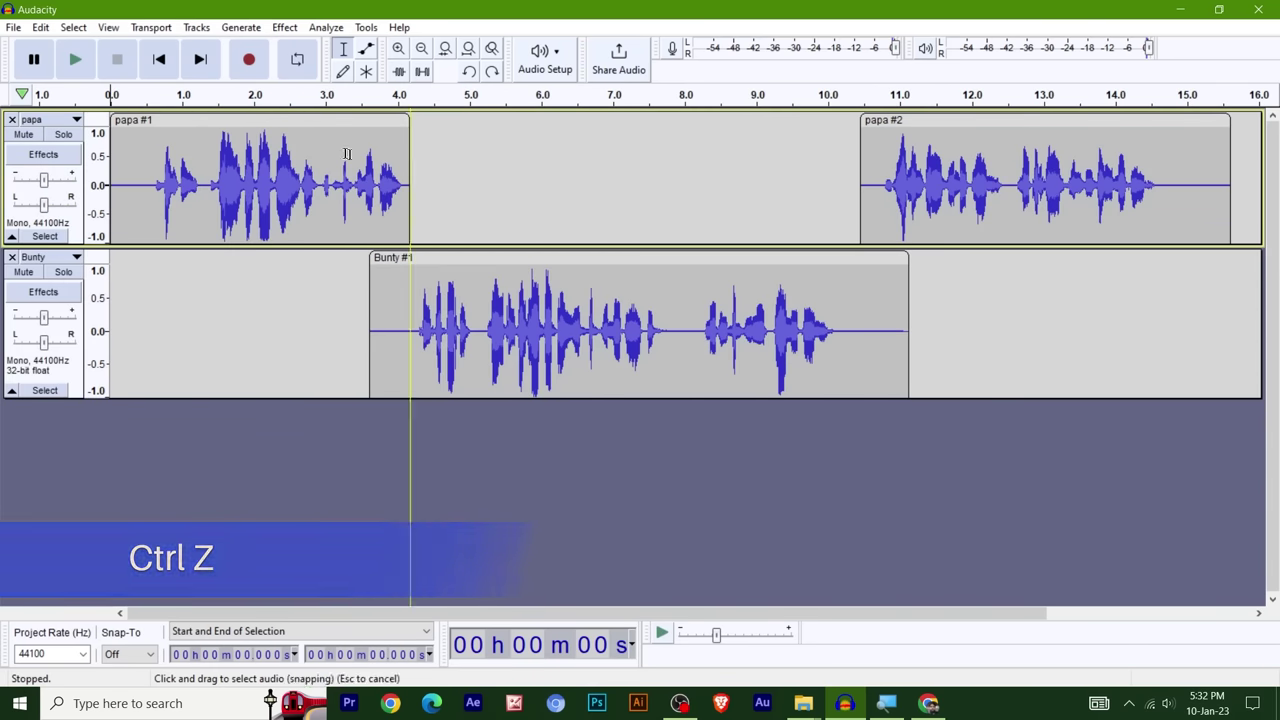
- Select both the Bunty and papa tracks and mix and render them to a new track
{"action": "left_click", "coordinate": [60, 305]}
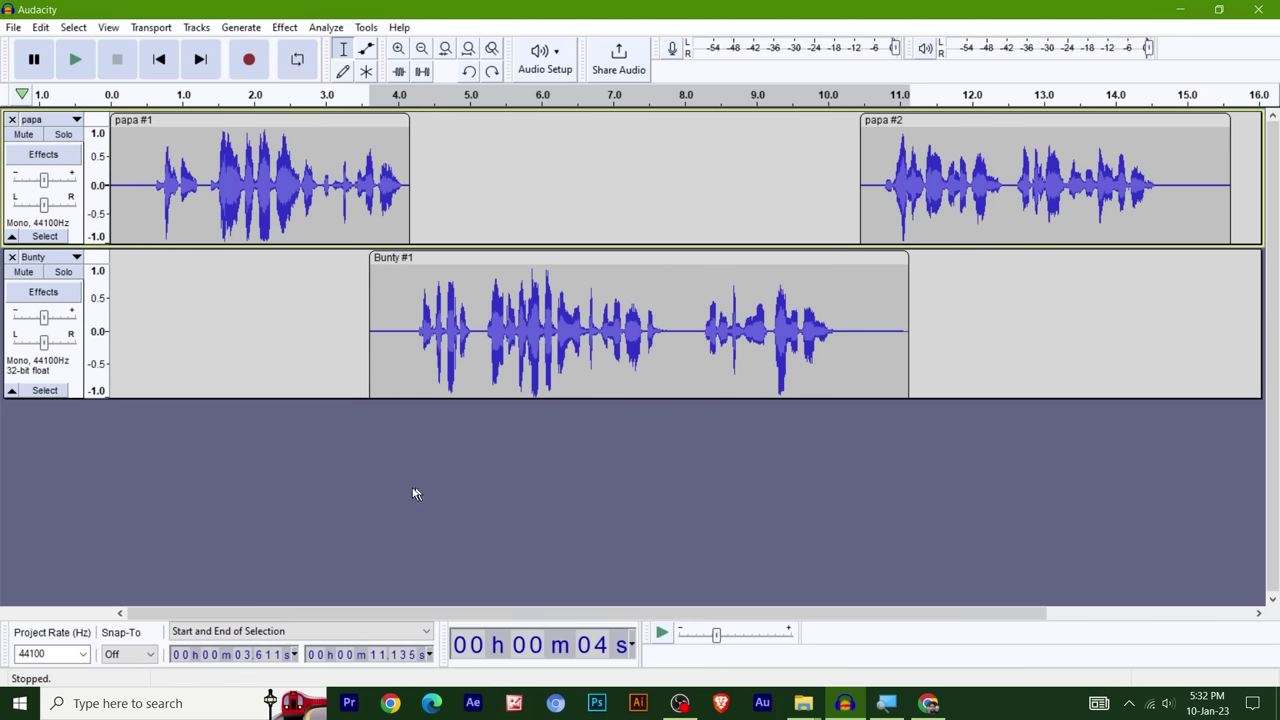
{"action": "left_click", "coordinate": [44, 368]}
{"action": "left_click", "coordinate": [60, 226], "text": "shift"}
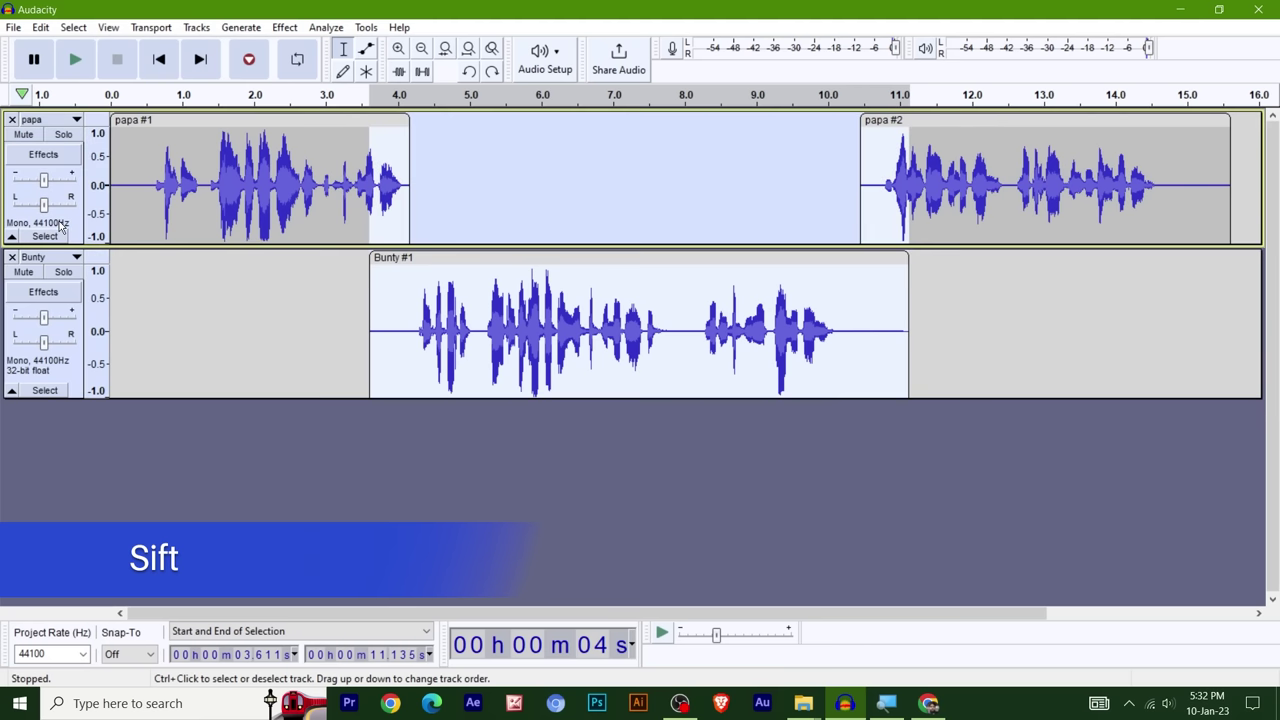
{"action": "left_click", "coordinate": [196, 28]}
{"action": "mouse_move", "coordinate": [250, 72]}
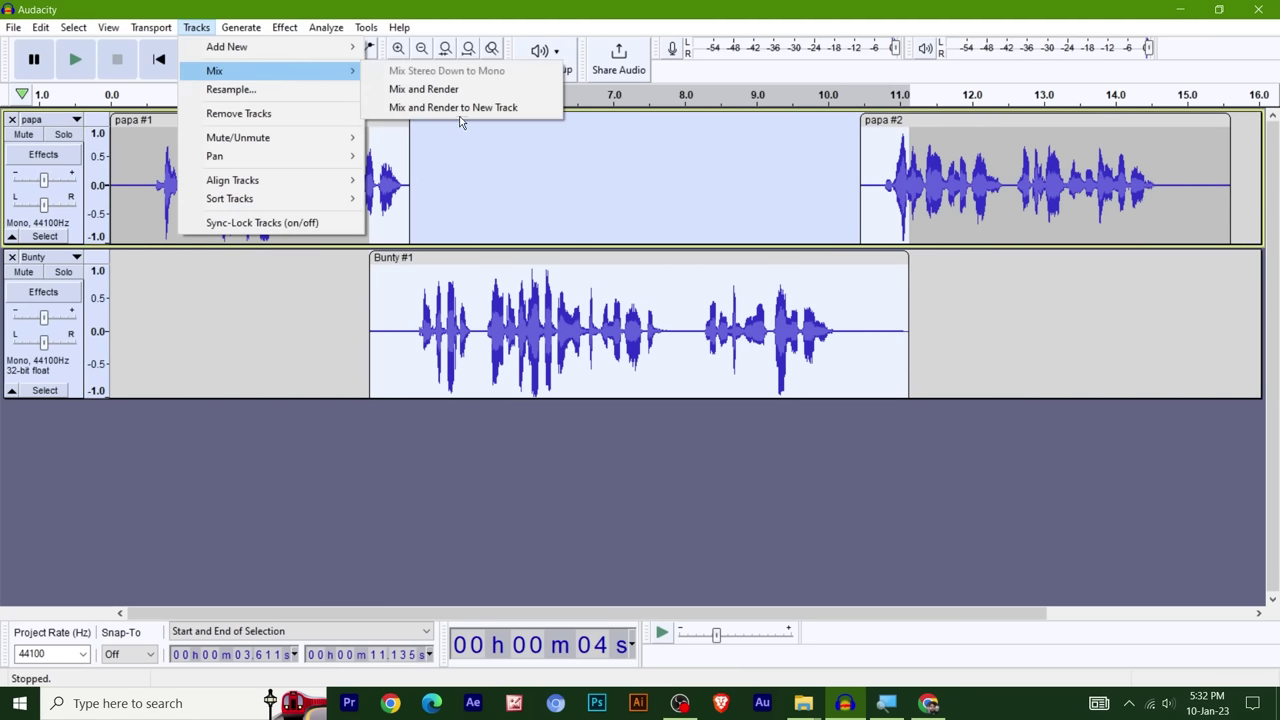
{"action": "left_click", "coordinate": [492, 111]}
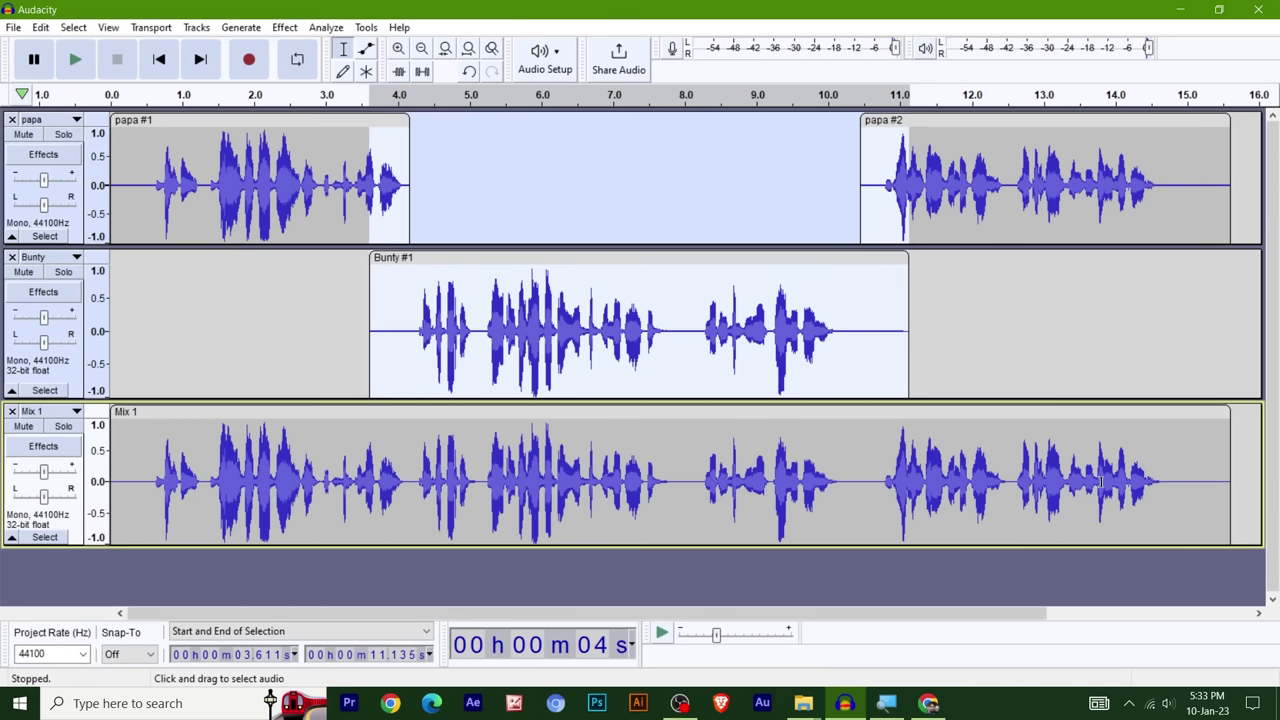
- Delete the rendered Mix 1 track and the original dialogue tracks to clear the project
{"action": "left_click", "coordinate": [12, 411]}
{"action": "left_click", "coordinate": [783, 525]}
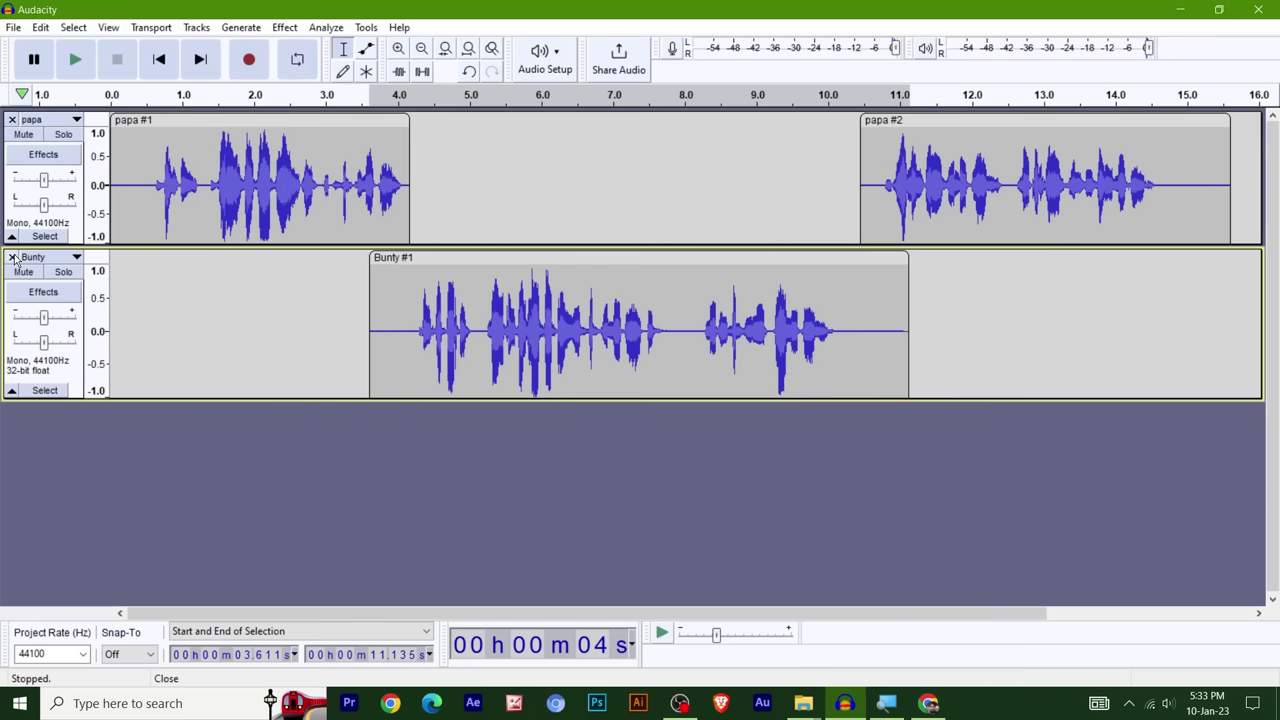
{"action": "left_click", "coordinate": [13, 258]}
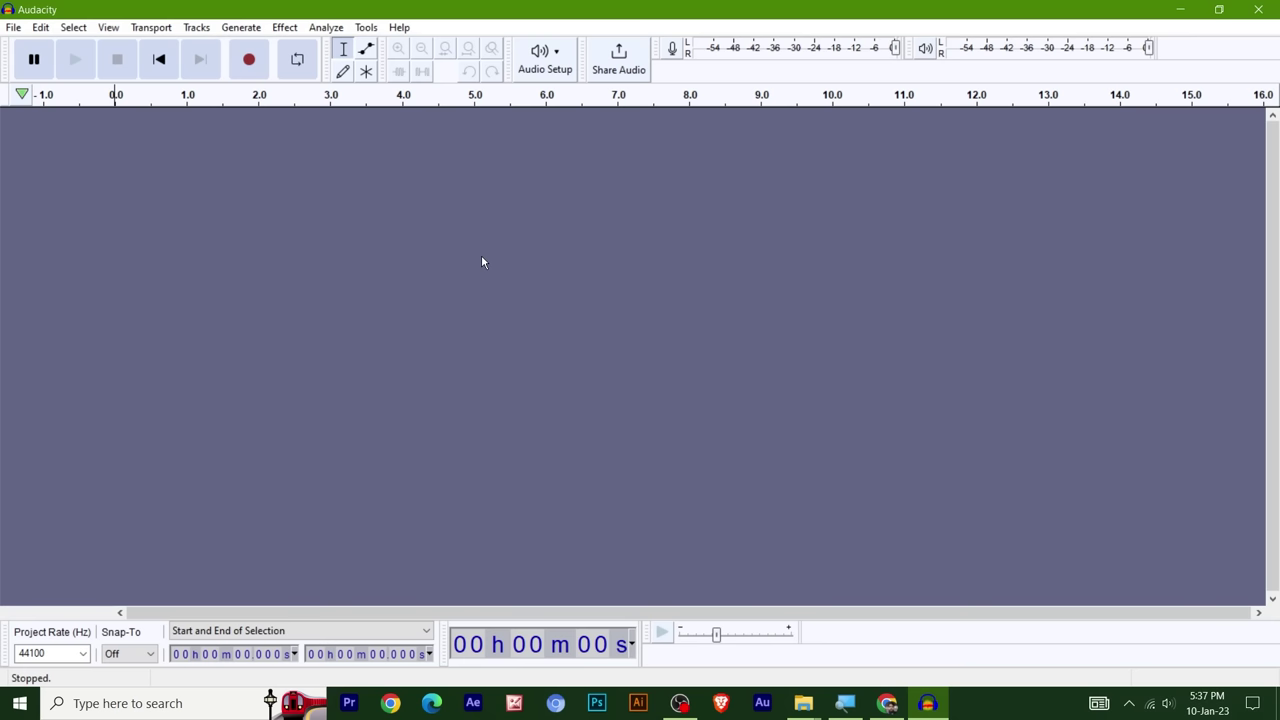
- Add two new mono tracks to the empty project
{"action": "left_click", "coordinate": [199, 28]}
{"action": "mouse_move", "coordinate": [228, 47]}
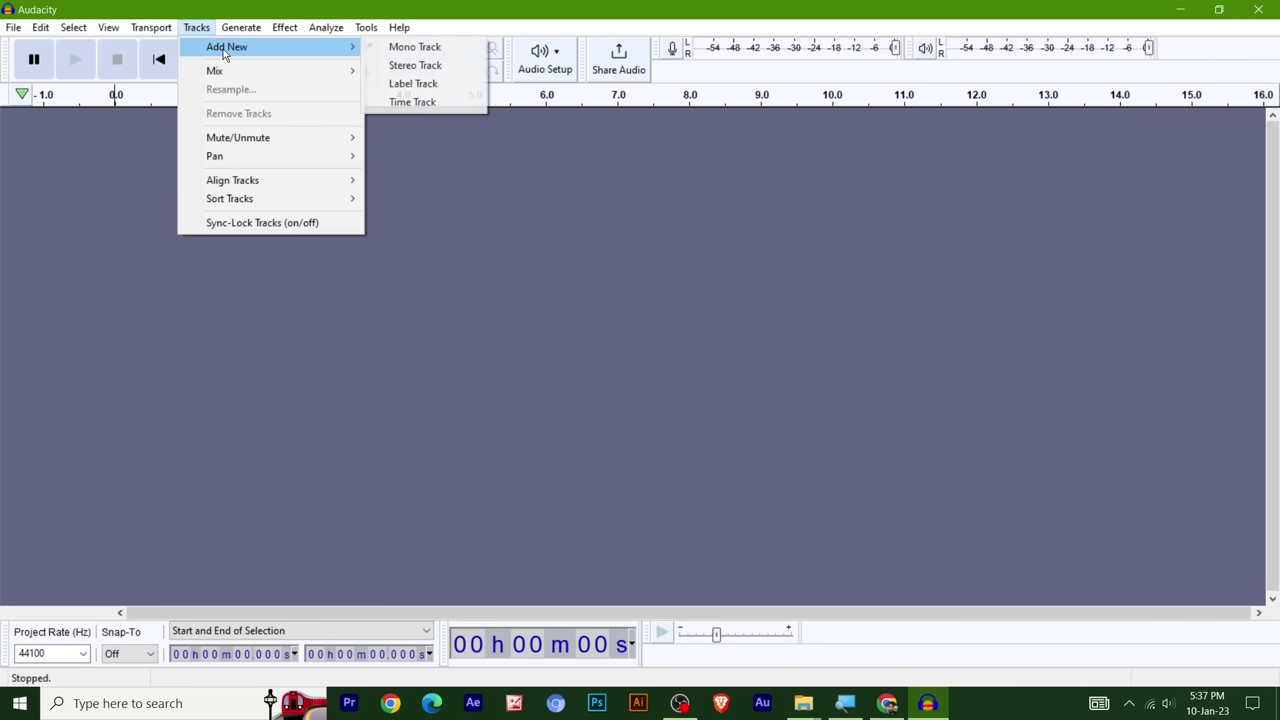
{"action": "left_click", "coordinate": [422, 50]}
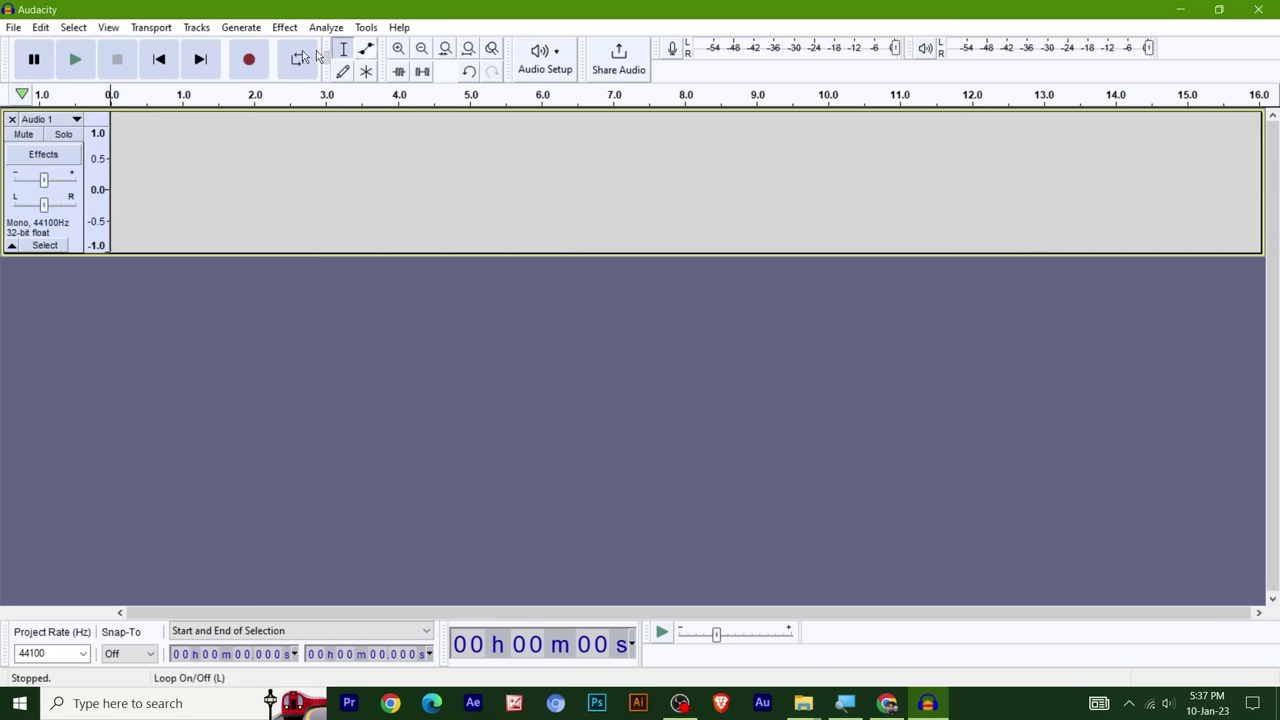
{"action": "left_click", "coordinate": [196, 28]}
{"action": "mouse_move", "coordinate": [343, 50]}
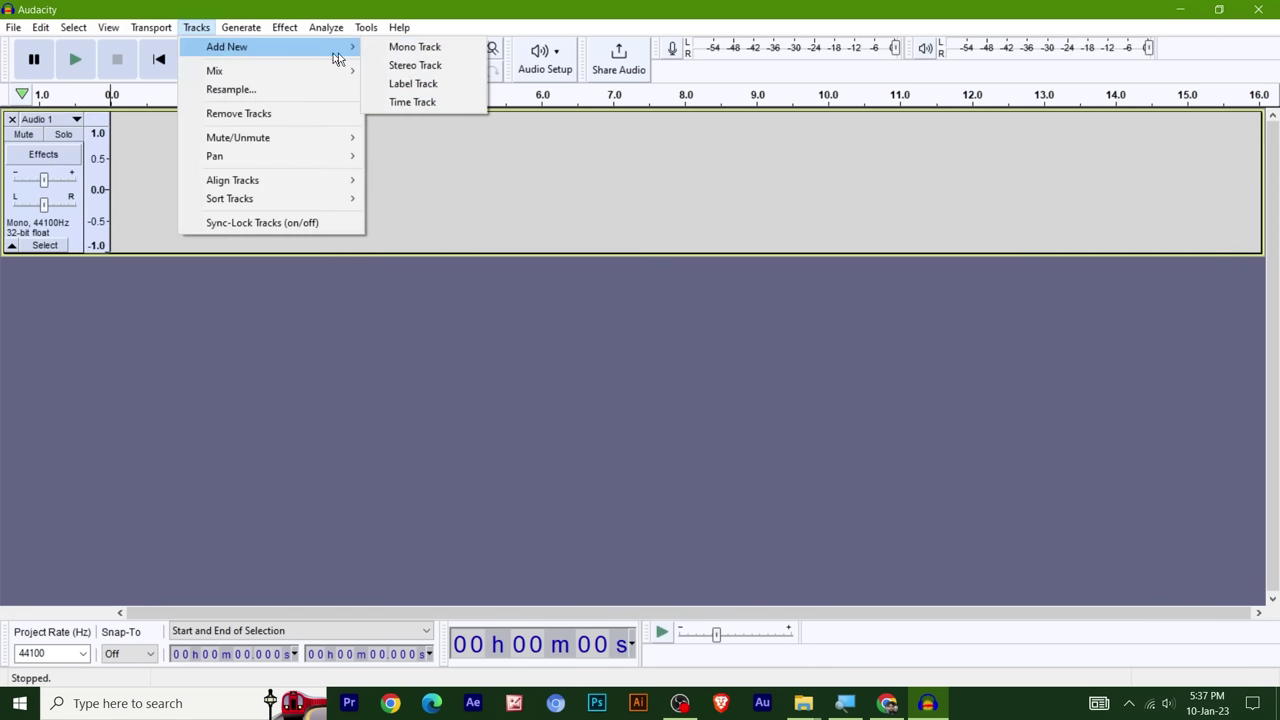
{"action": "left_click", "coordinate": [405, 47]}
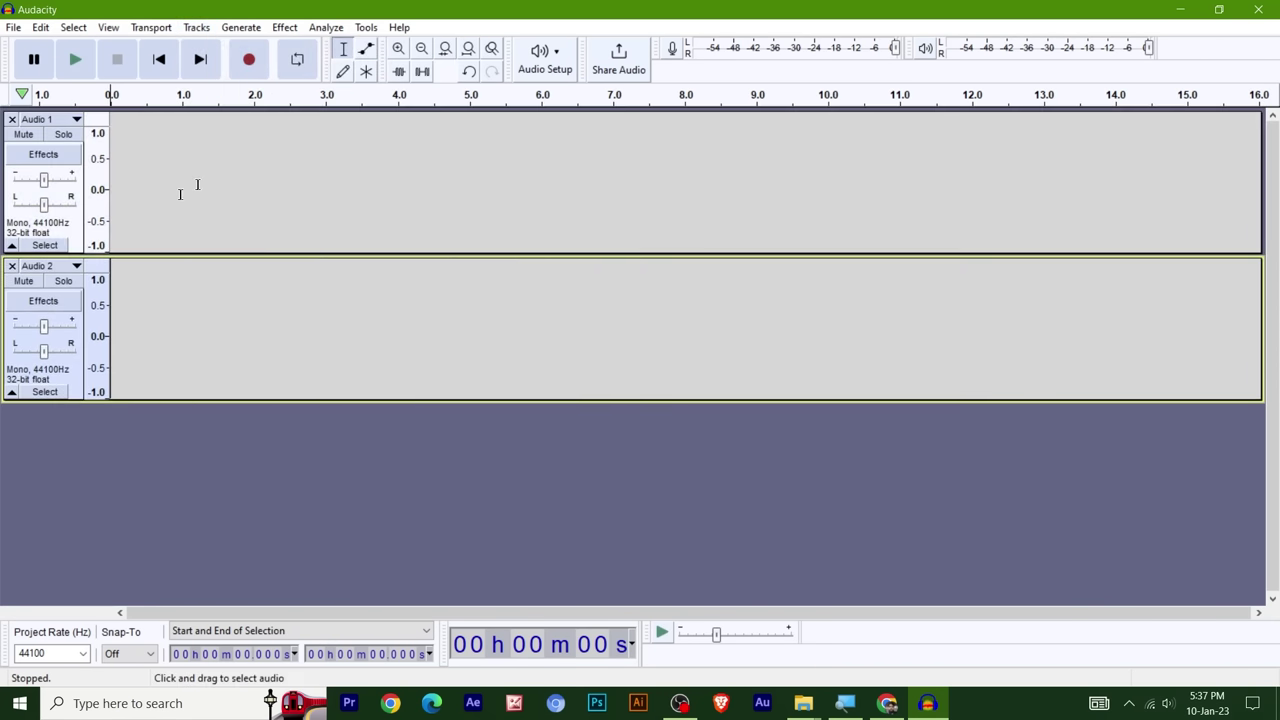
- Rename the first mono track as Child and the second as Monster
{"action": "left_click", "coordinate": [45, 119]}
{"action": "left_click", "coordinate": [64, 145]}
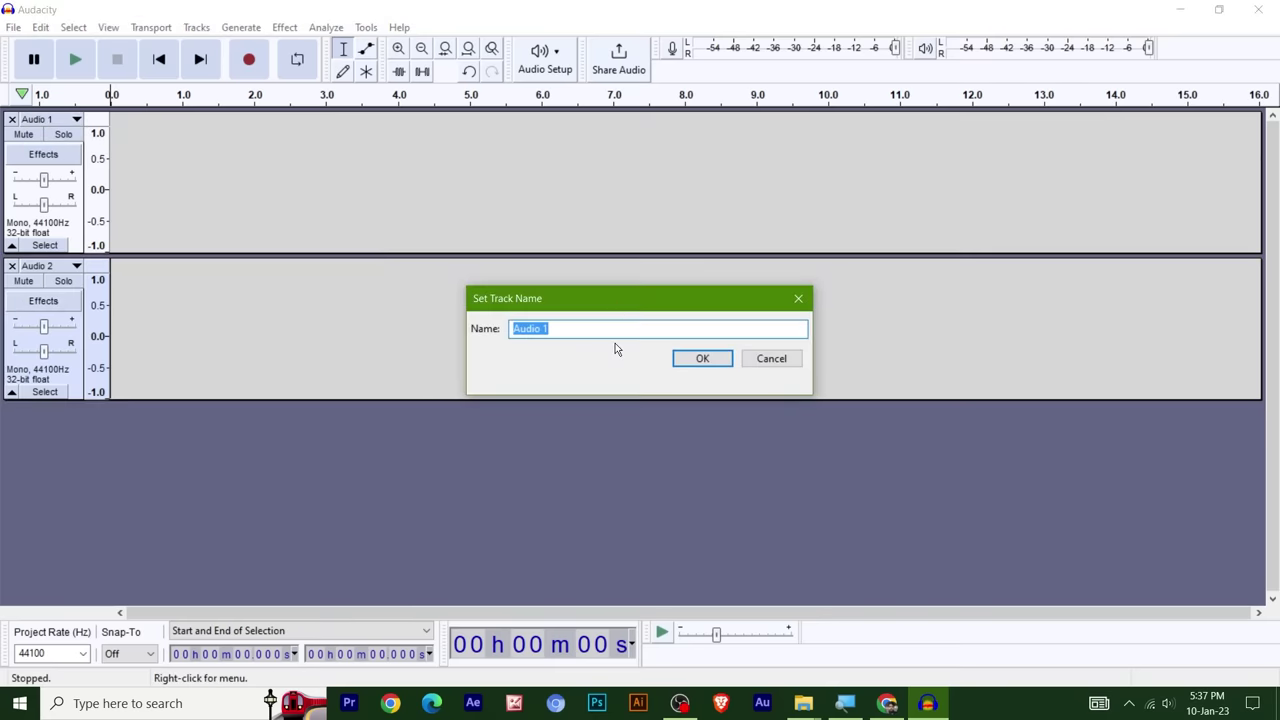
{"action": "type", "text": "Child"}
{"action": "key", "text": "Return"}
{"action": "left_click", "coordinate": [50, 267]}
{"action": "left_click", "coordinate": [64, 291]}
{"action": "type", "text": "M"}
{"action": "type", "text": "nster"}
{"action": "key", "text": "Return"}
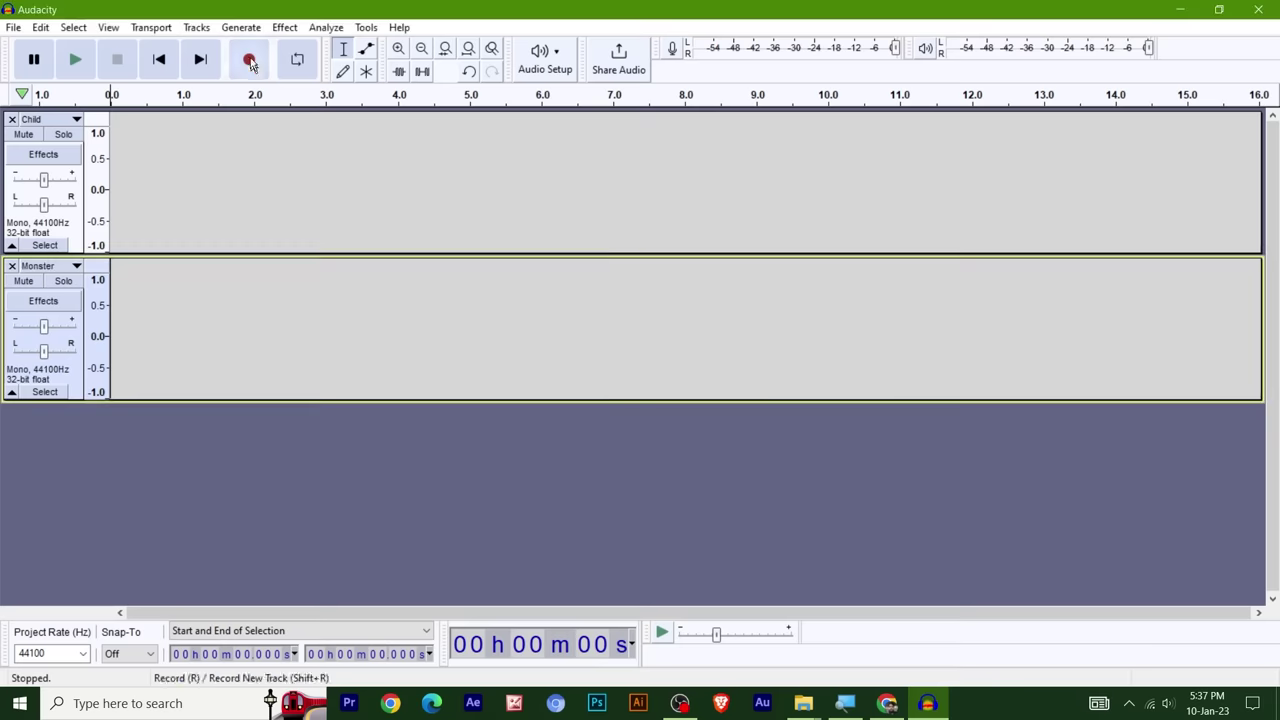
- Enlarge the Child and Monster tracks so they fit the window's height
{"action": "left_click", "coordinate": [107, 27]}
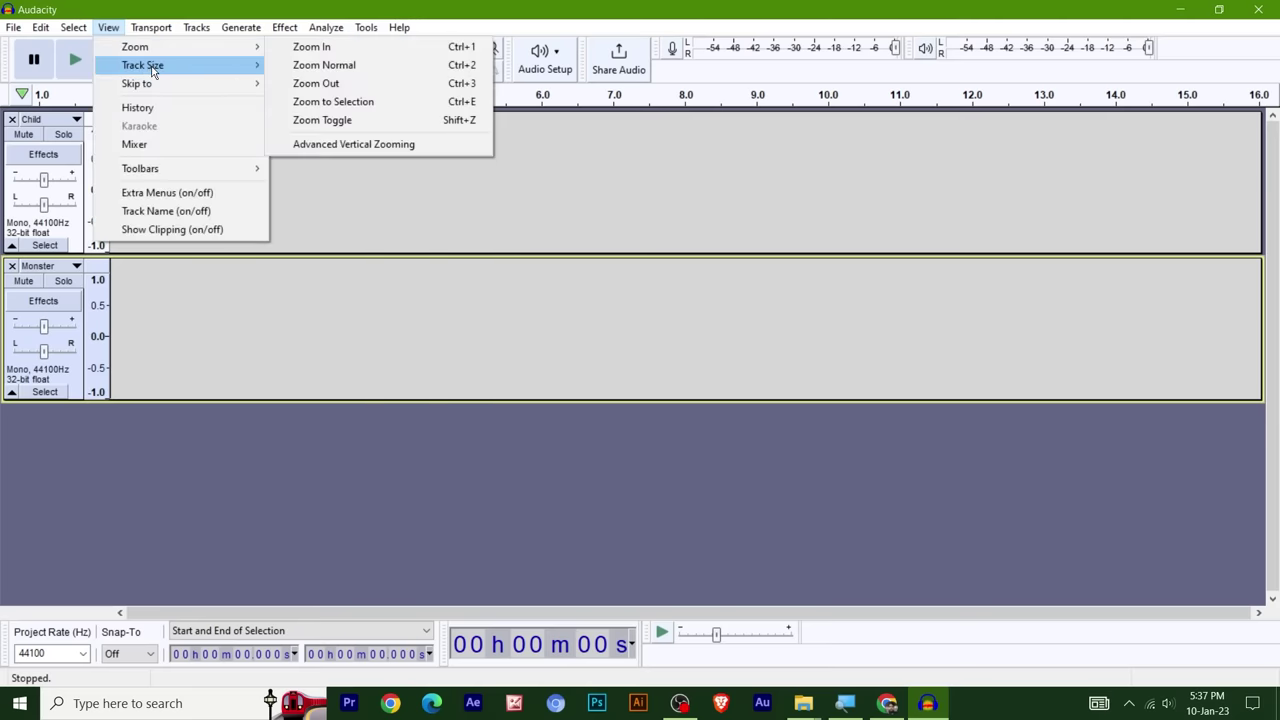
{"action": "mouse_move", "coordinate": [150, 65]}
{"action": "left_click", "coordinate": [357, 83]}
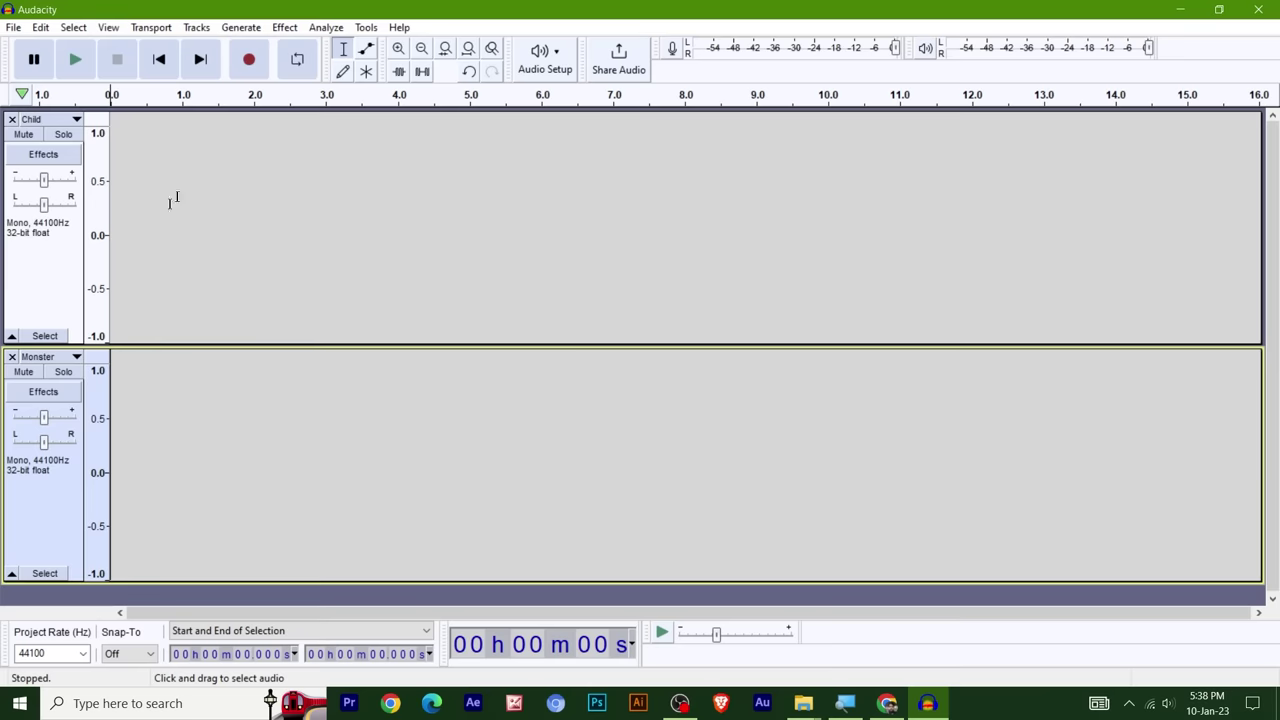
- Record about 10 seconds of the first dialogue line on the Child track from the start
{"action": "left_click", "coordinate": [54, 250]}
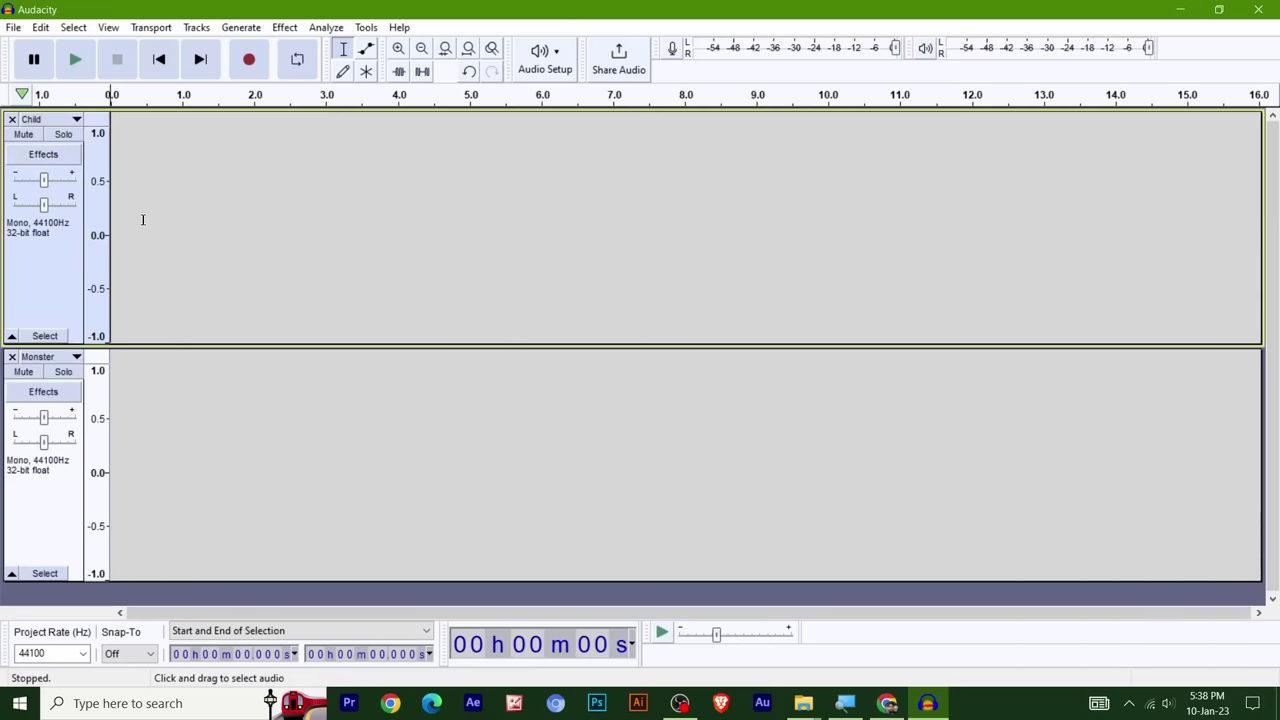
{"action": "left_click", "coordinate": [251, 63]}
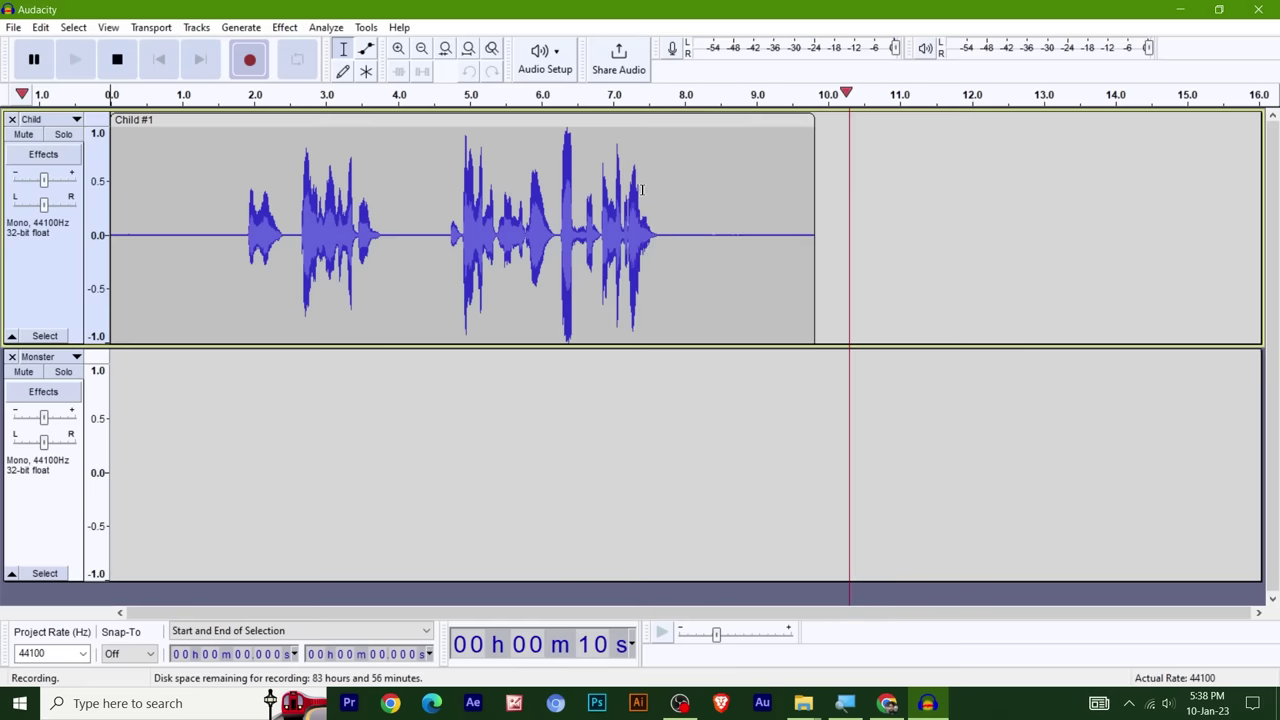
{"action": "key", "text": "space"}
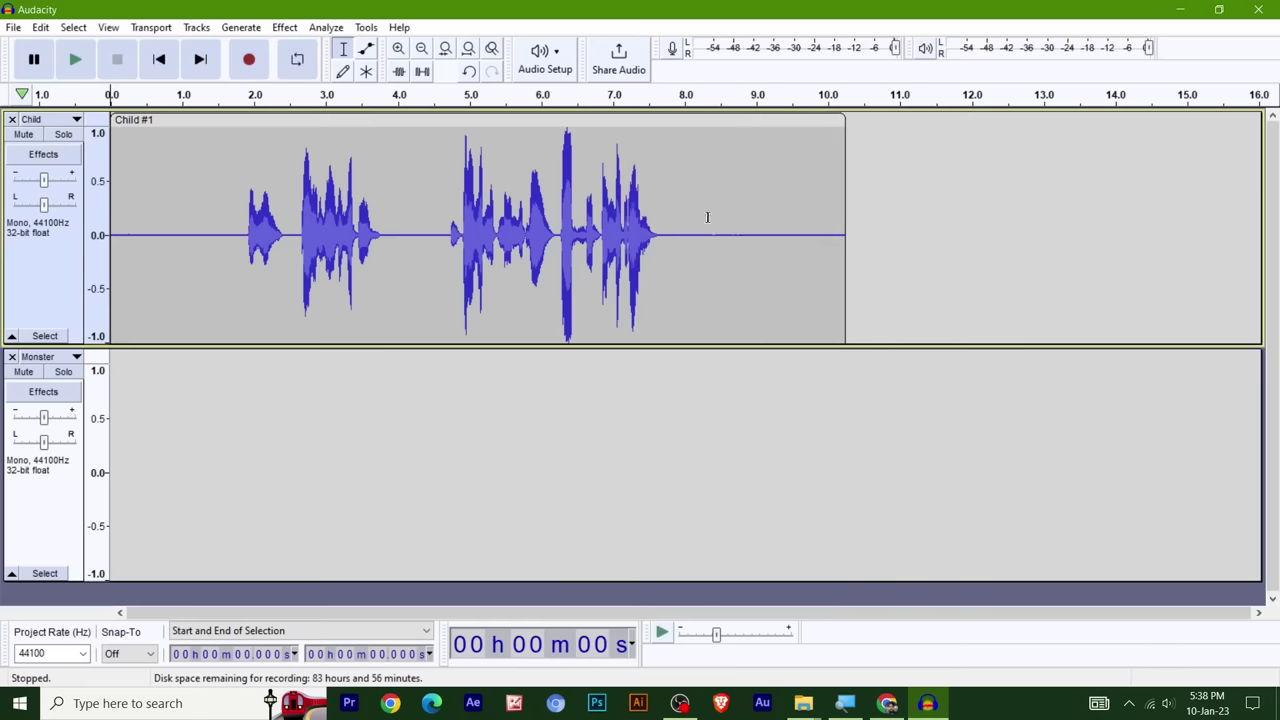
- Record about 6 seconds of reply on the Monster track, starting at about 8.2 seconds
{"action": "left_click", "coordinate": [725, 428]}
{"action": "left_click_drag", "start_coordinate": [709, 432], "coordinate": [705, 434]}
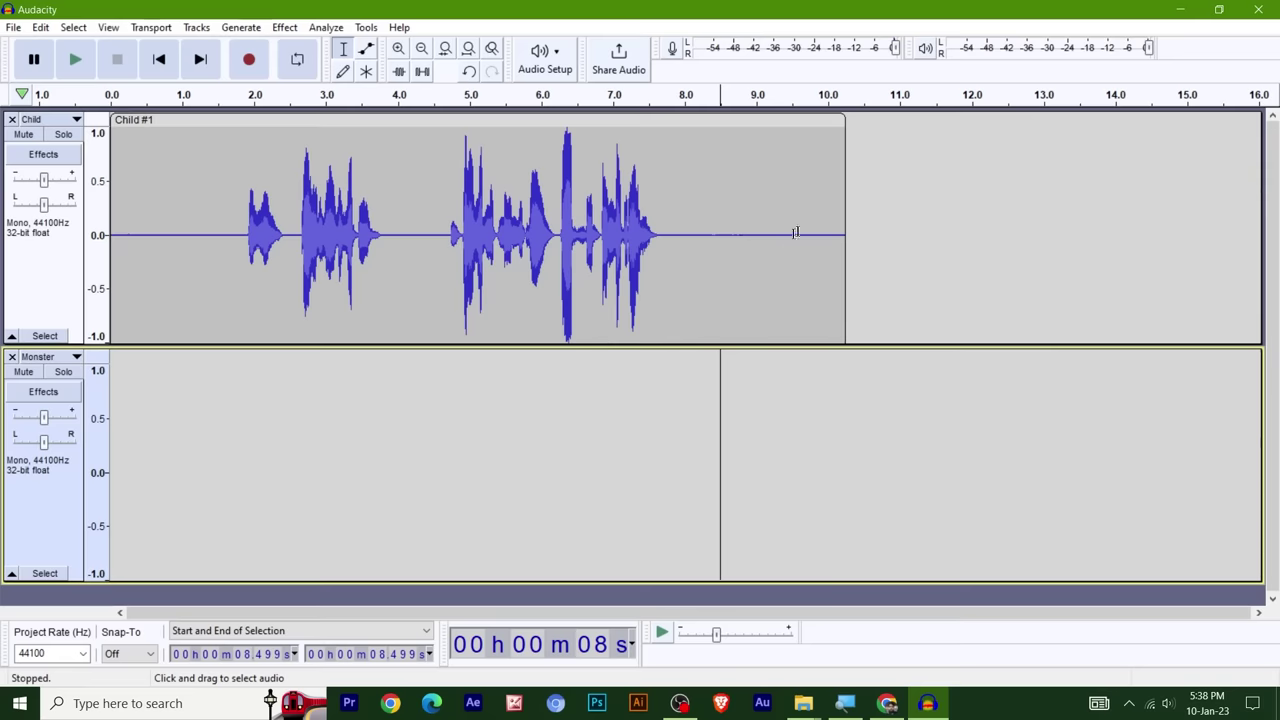
{"action": "left_click", "coordinate": [248, 60]}
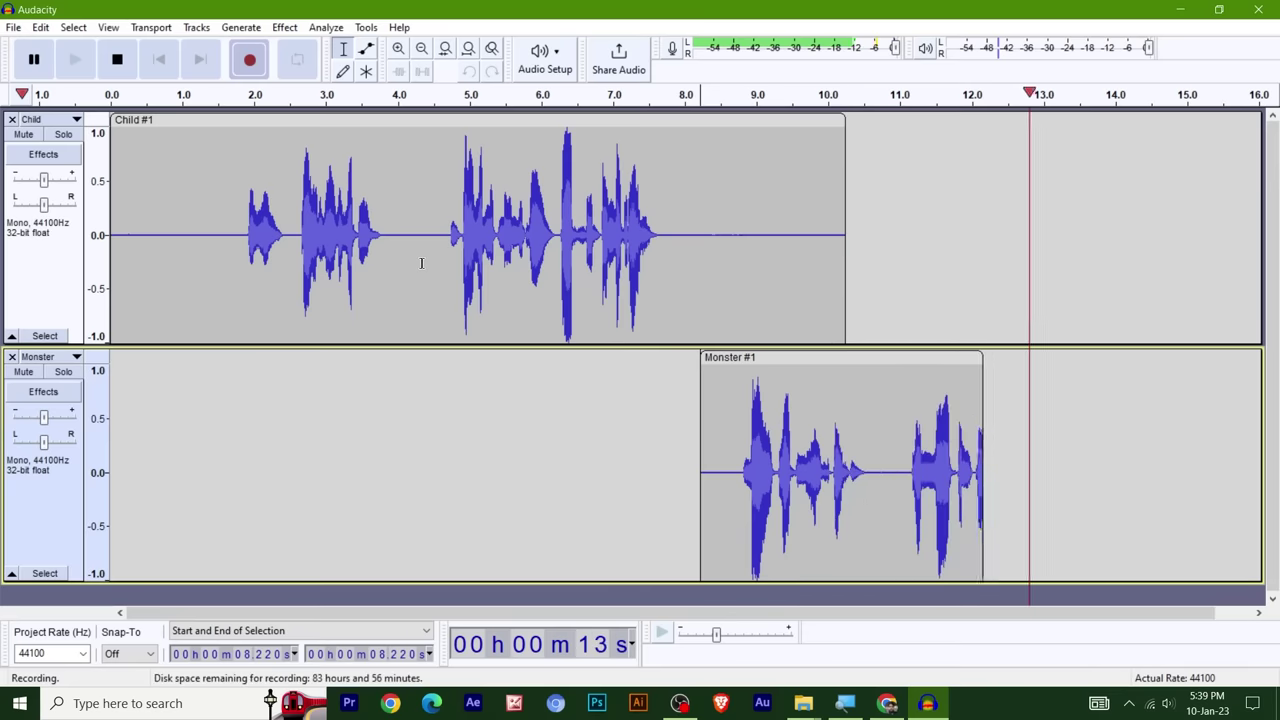
{"action": "key", "text": "space"}
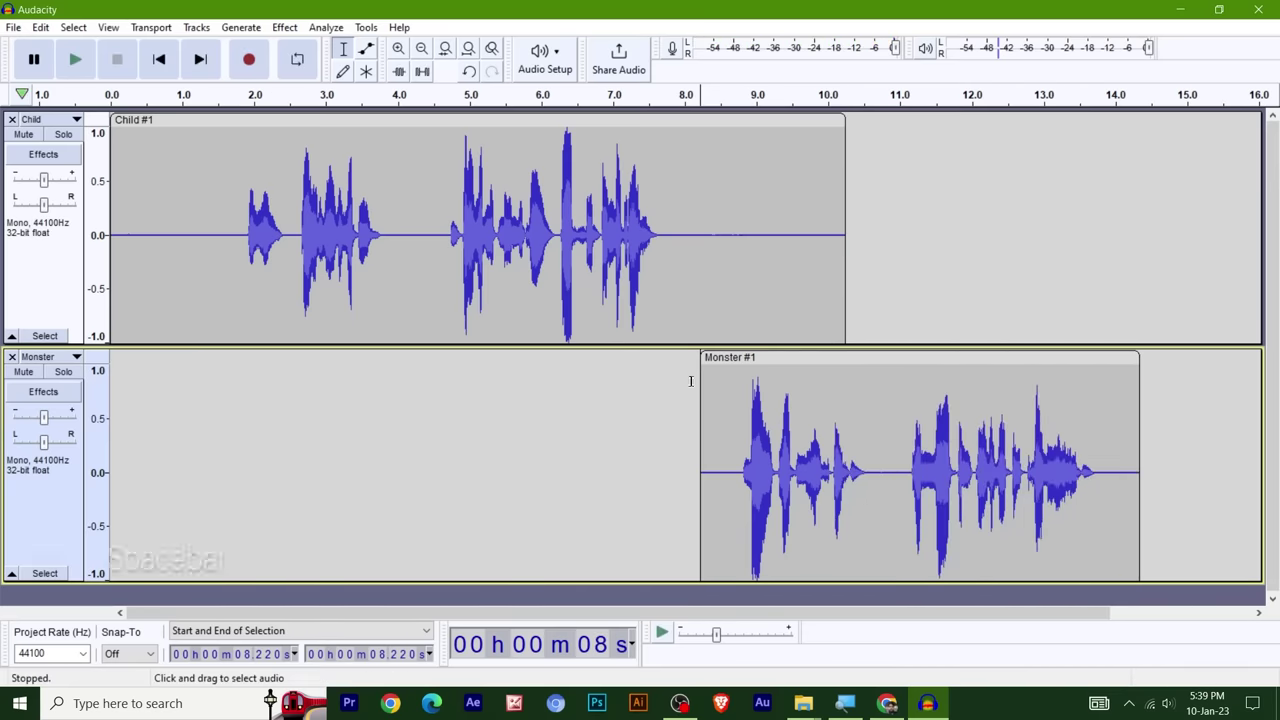
- Record a second Child line of about 4 seconds, starting at about 14.1 seconds
{"action": "left_click", "coordinate": [1122, 208]}
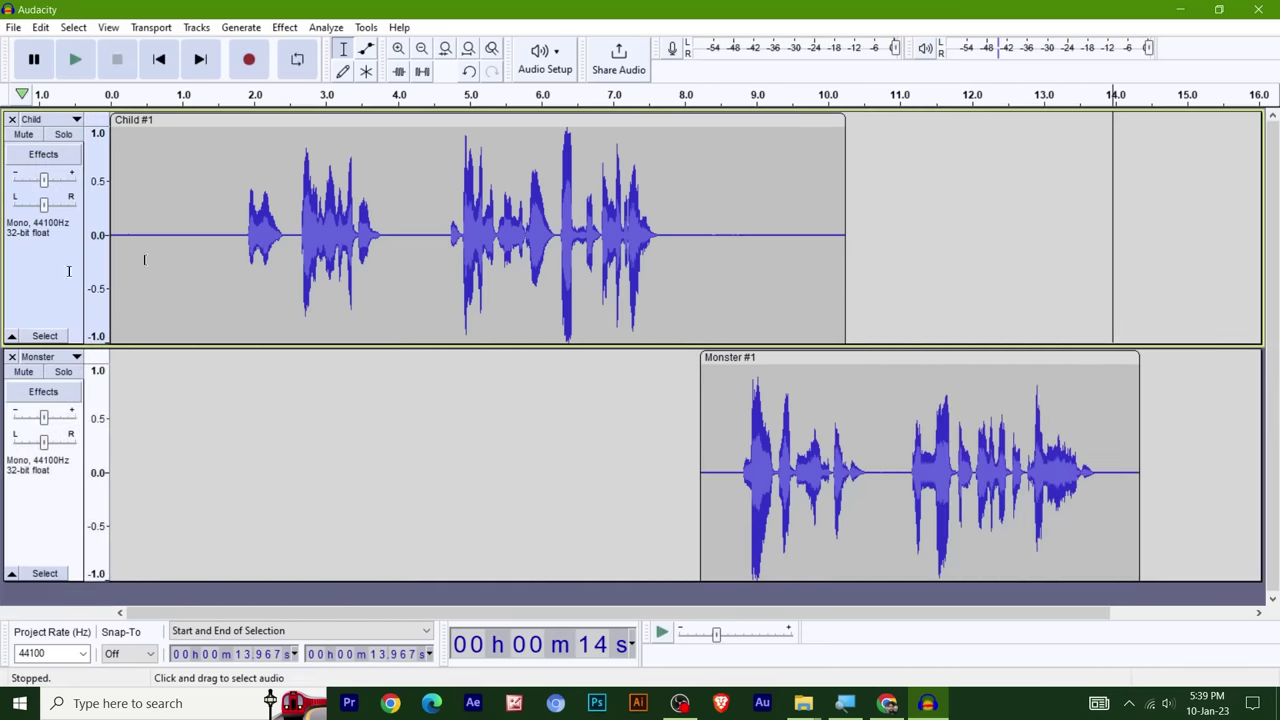
{"action": "key", "text": "r"}
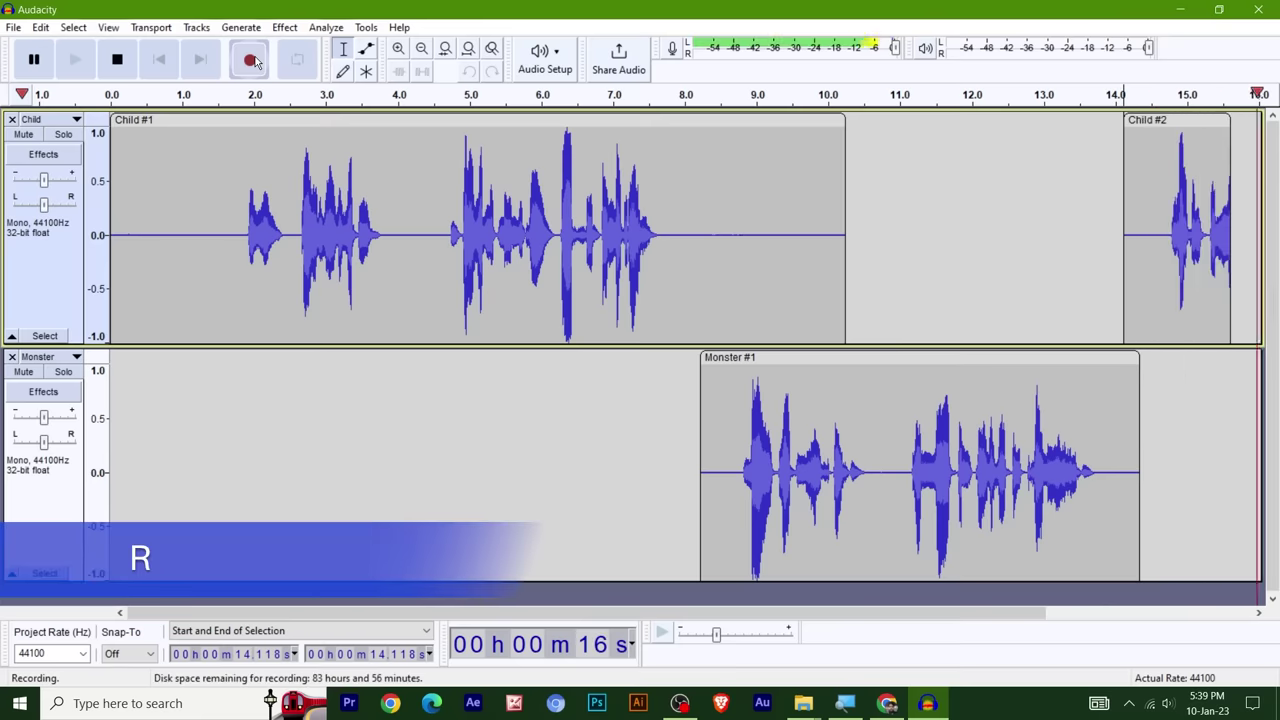
{"action": "key", "text": "space"}
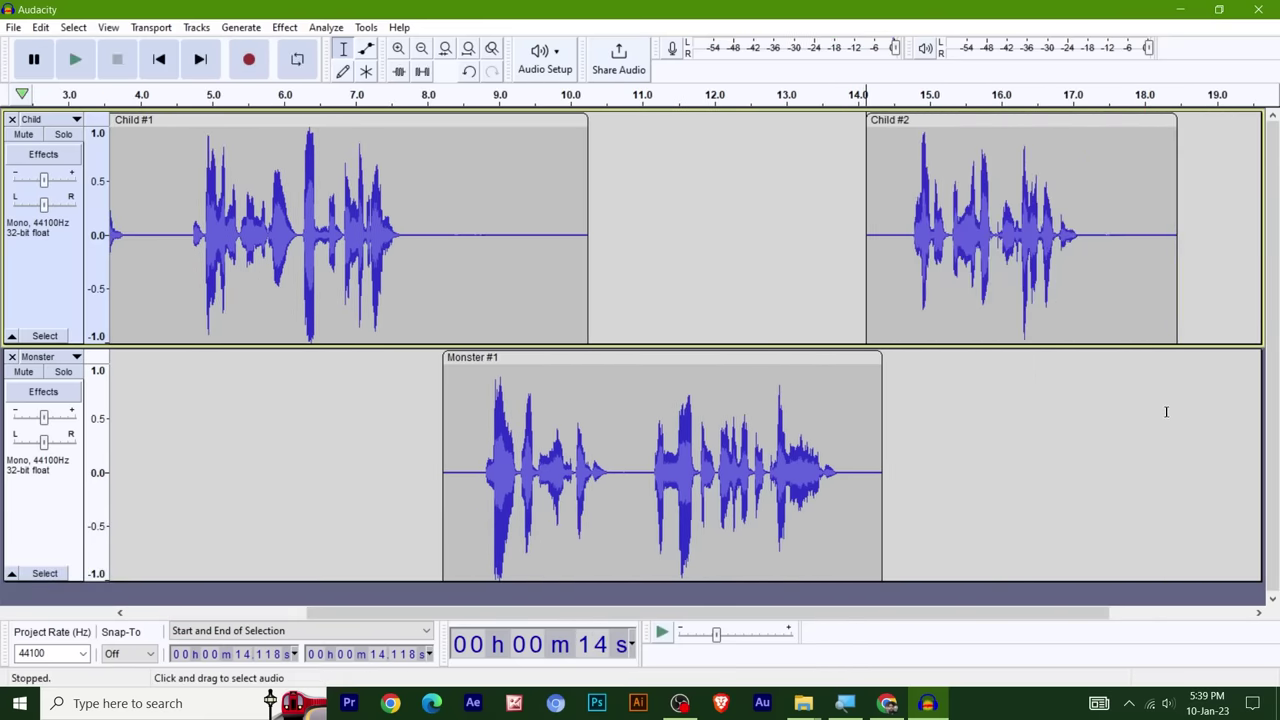
- Record a second Monster line of about 8 seconds, starting at about 18.2 seconds
{"action": "left_click", "coordinate": [1157, 412]}
{"action": "left_click", "coordinate": [250, 59]}
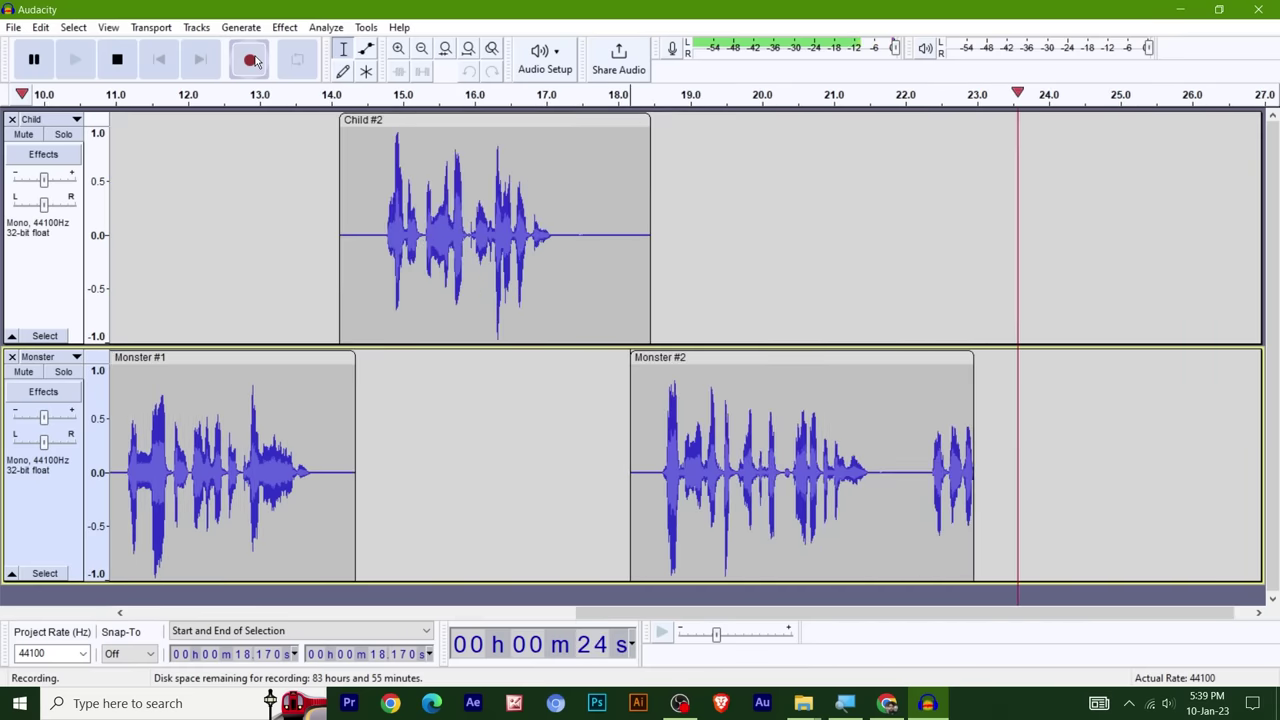
{"action": "key", "text": "space"}
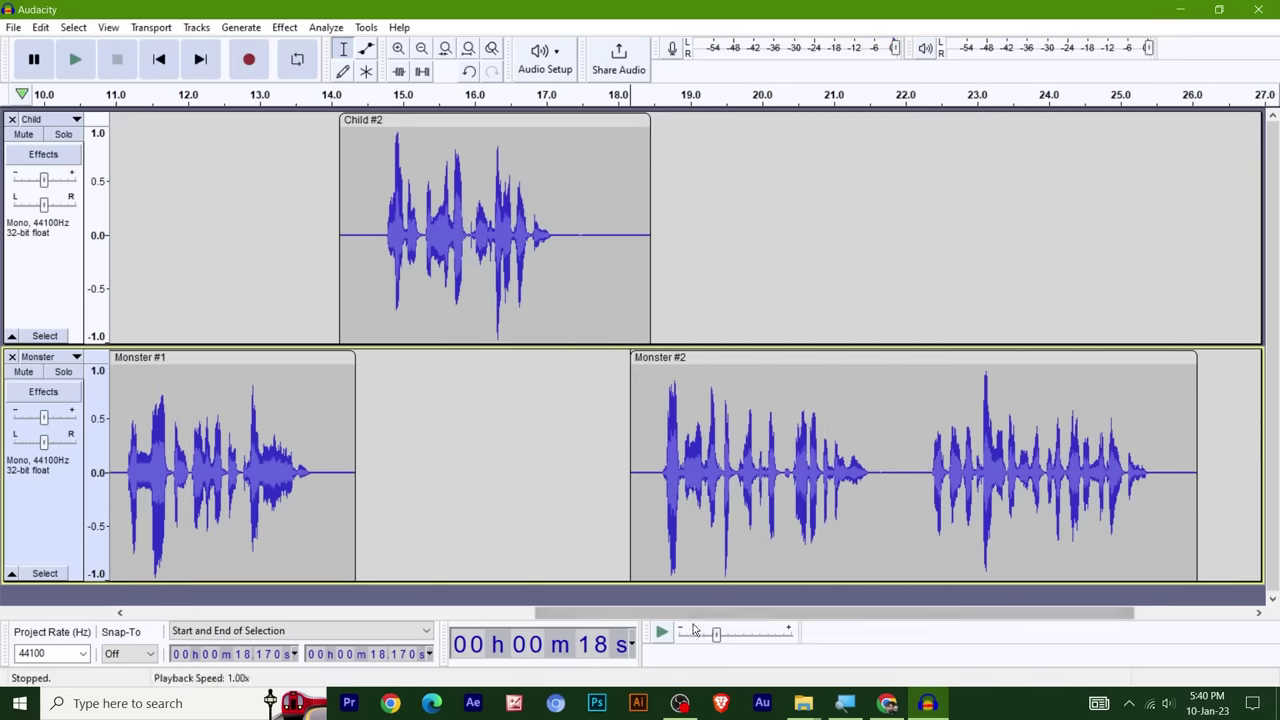
- Fit the whole dialogue in view and reduce the height of the Monster and Child tracks
{"action": "left_click_drag", "start_coordinate": [726, 609], "coordinate": [283, 602]}
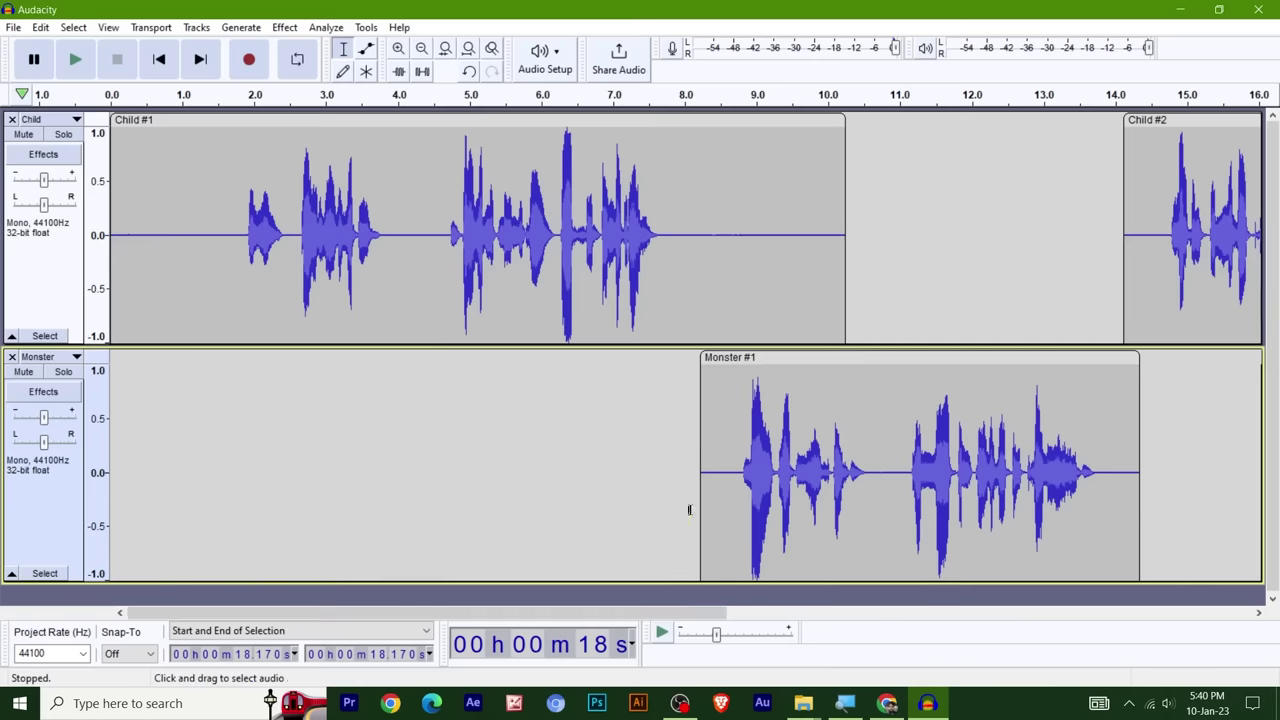
{"action": "left_click", "coordinate": [421, 49]}
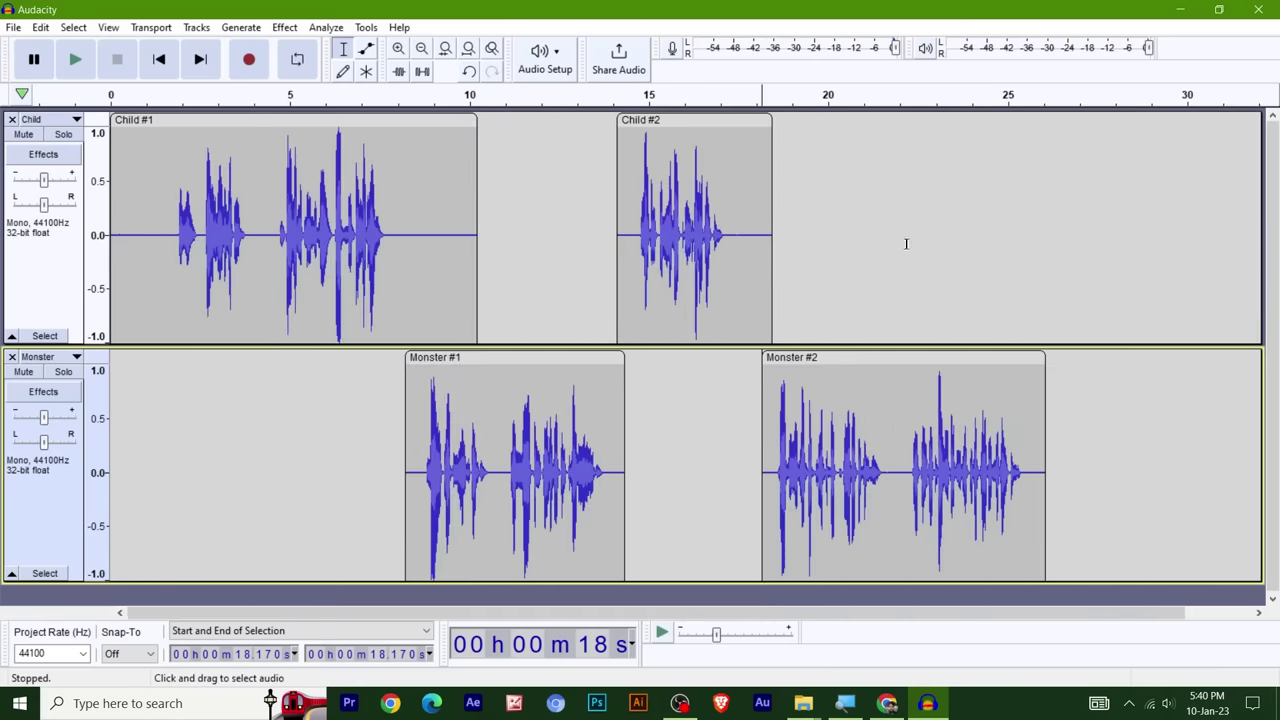
{"action": "left_click", "coordinate": [643, 578]}
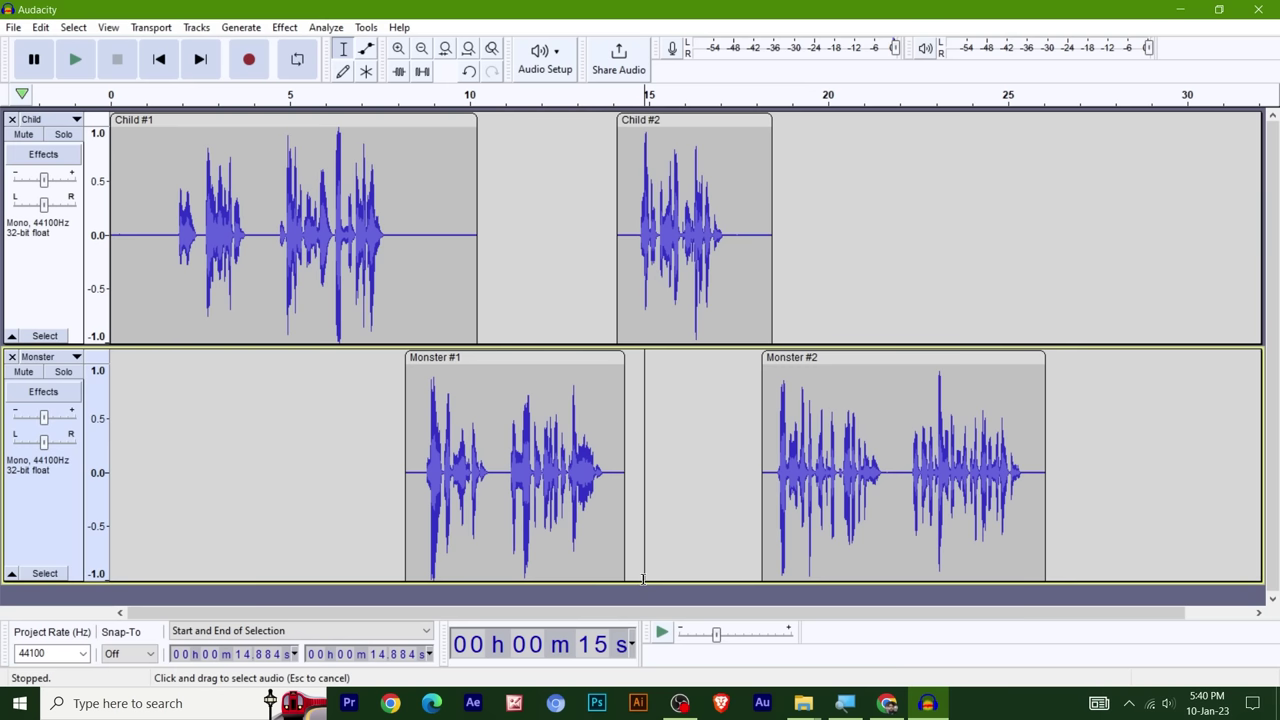
{"action": "left_click_drag", "start_coordinate": [629, 578], "coordinate": [620, 506]}
{"action": "left_click_drag", "start_coordinate": [522, 347], "coordinate": [523, 271]}
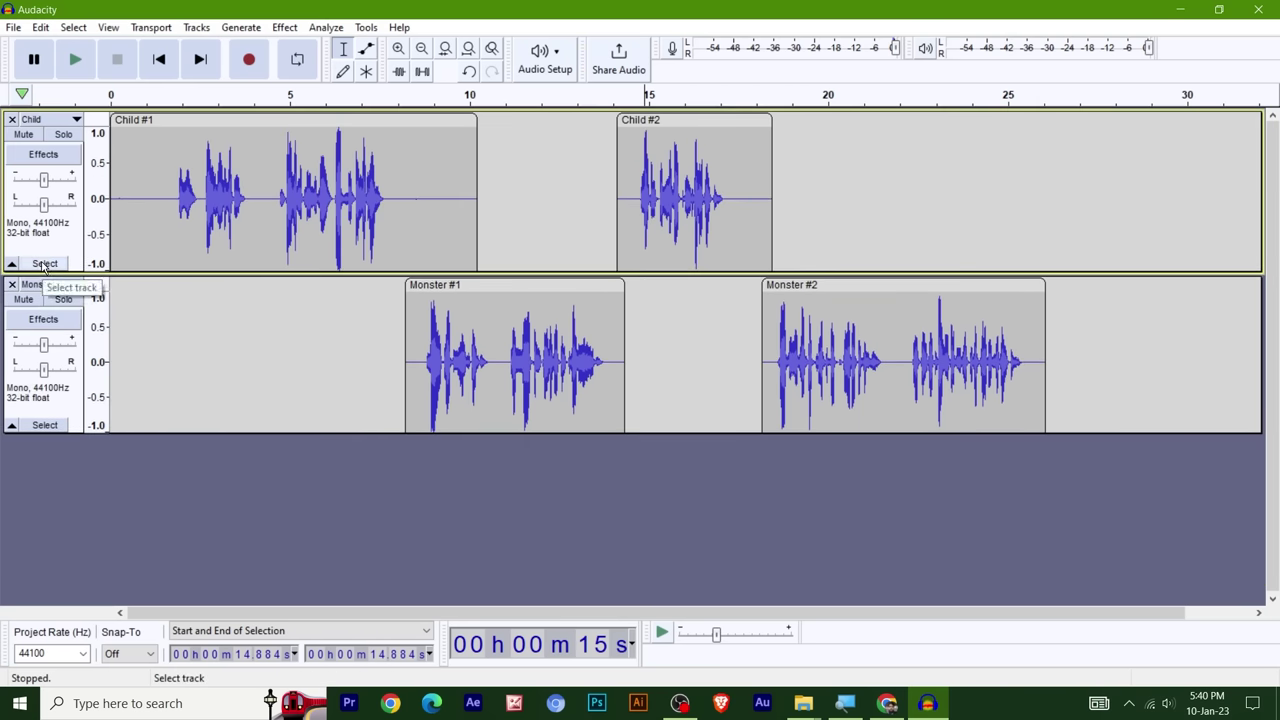
- Raise the pitch of the entire Child track by 40 percent
{"action": "left_click", "coordinate": [44, 263]}
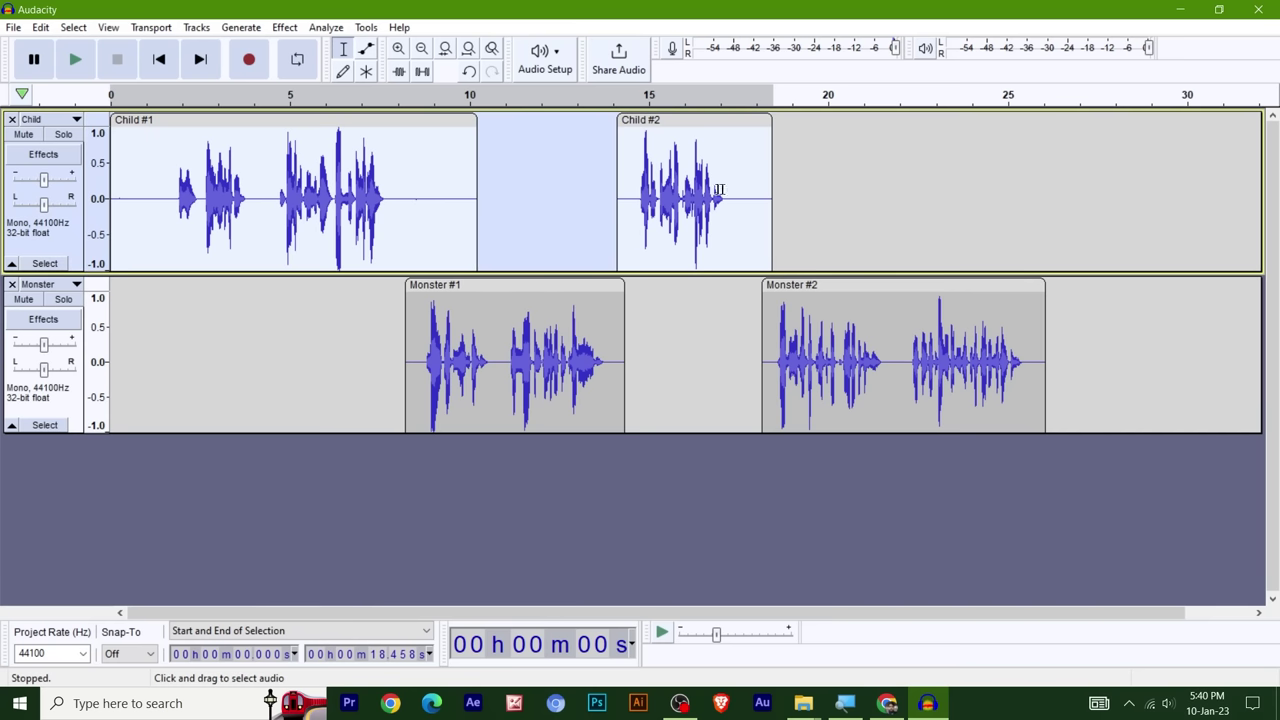
{"action": "left_click", "coordinate": [287, 31]}
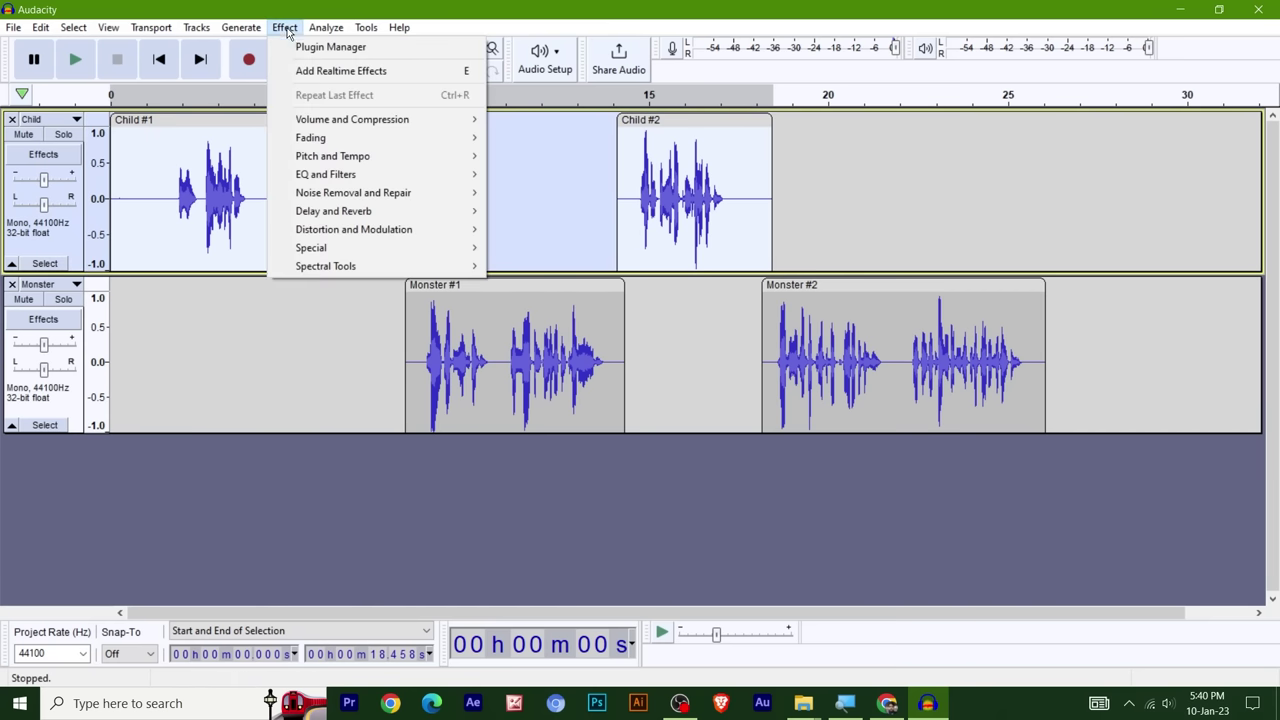
{"action": "mouse_move", "coordinate": [430, 121]}
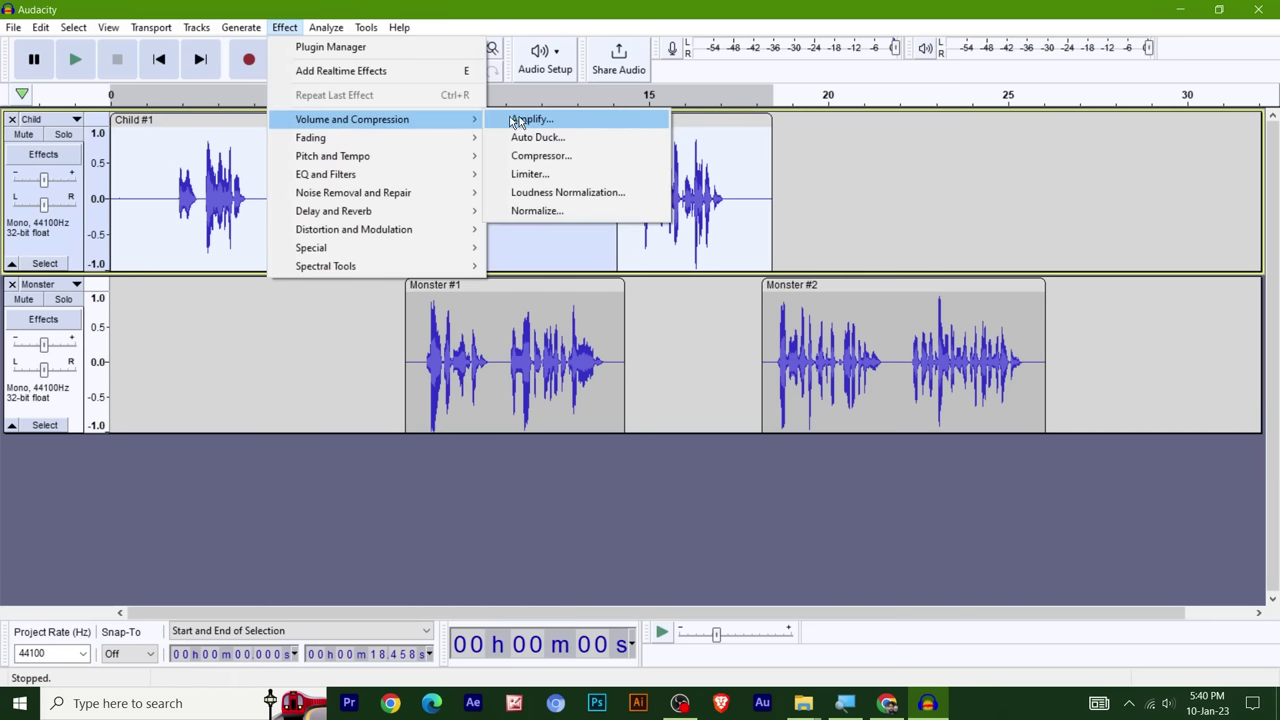
{"action": "mouse_move", "coordinate": [365, 157]}
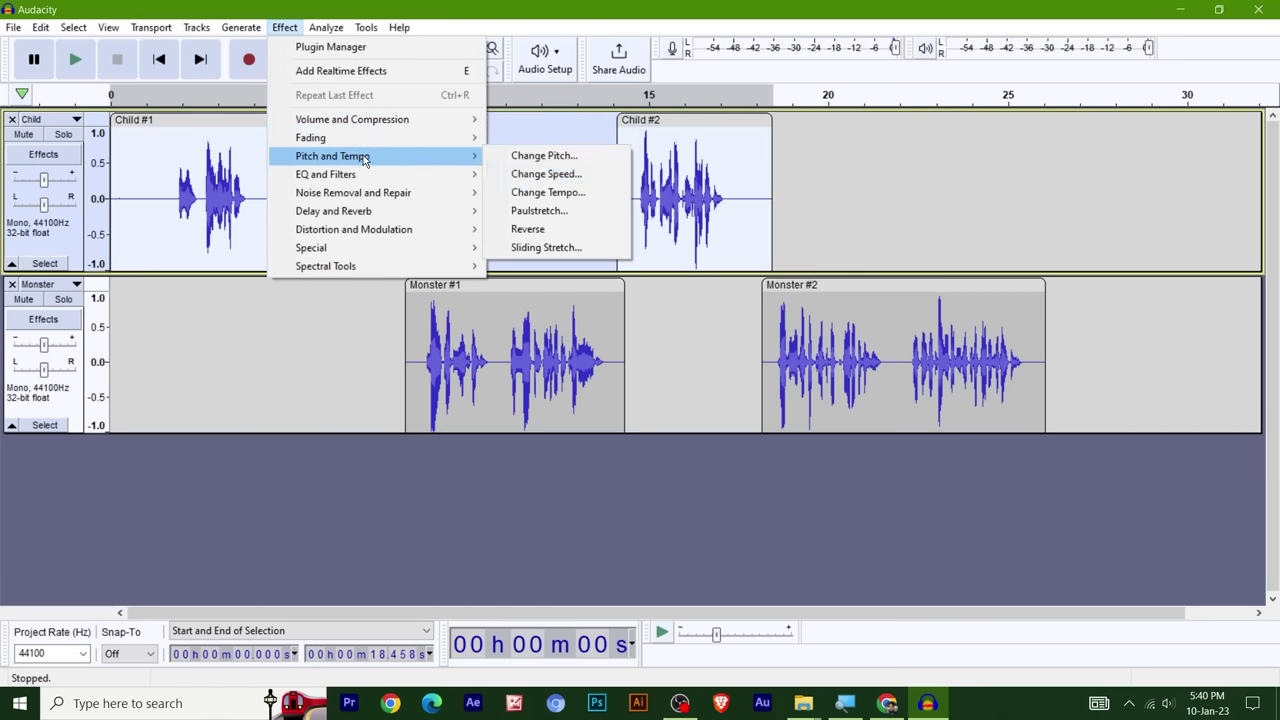
{"action": "left_click", "coordinate": [598, 158]}
{"action": "left_click", "coordinate": [759, 293]}
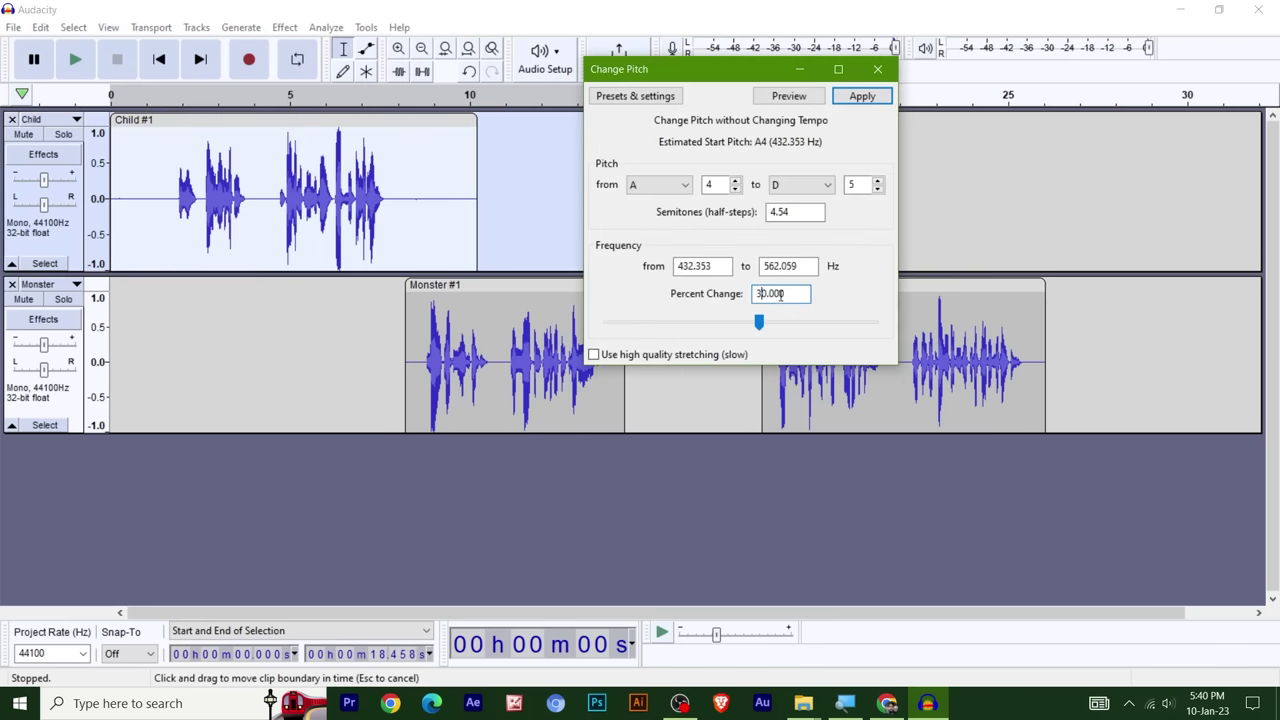
{"action": "key", "text": "BackSpace"}
{"action": "type", "text": "4"}
{"action": "left_click", "coordinate": [863, 96]}
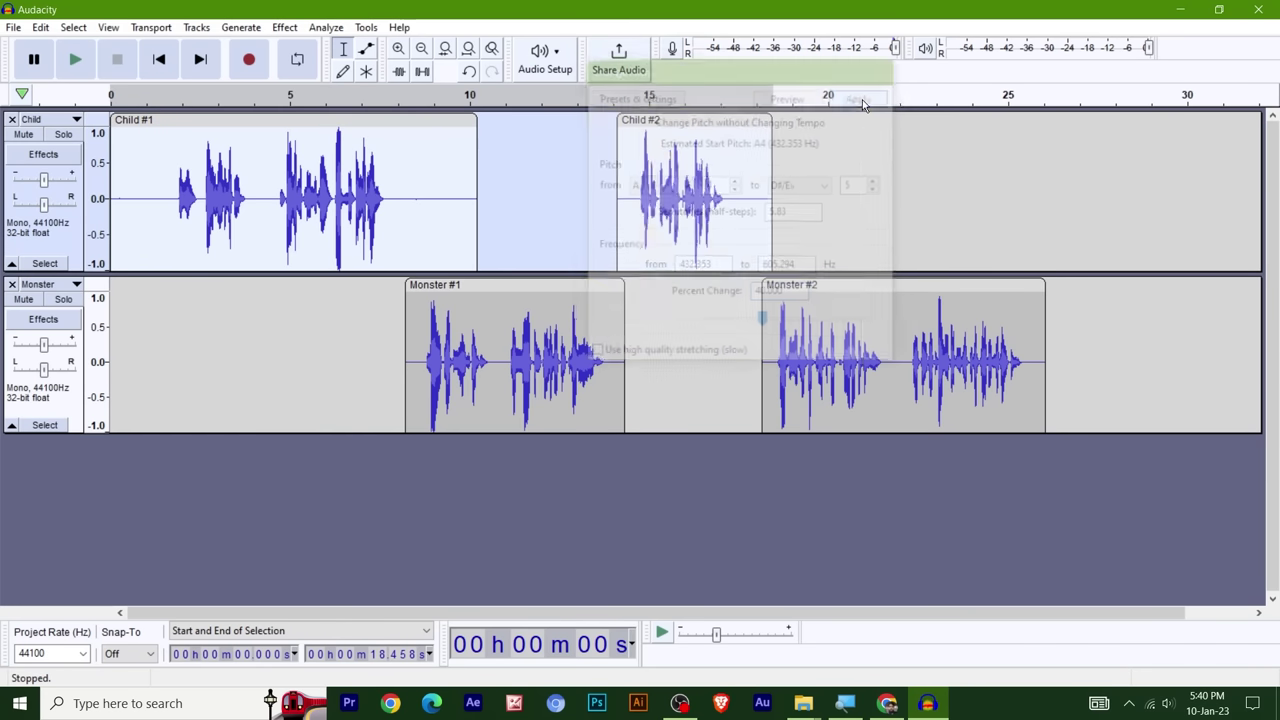
- Play back the pitch-changed Child lines, starting at about 1.7 seconds
{"action": "left_click", "coordinate": [171, 200]}
{"action": "key", "text": "space"}
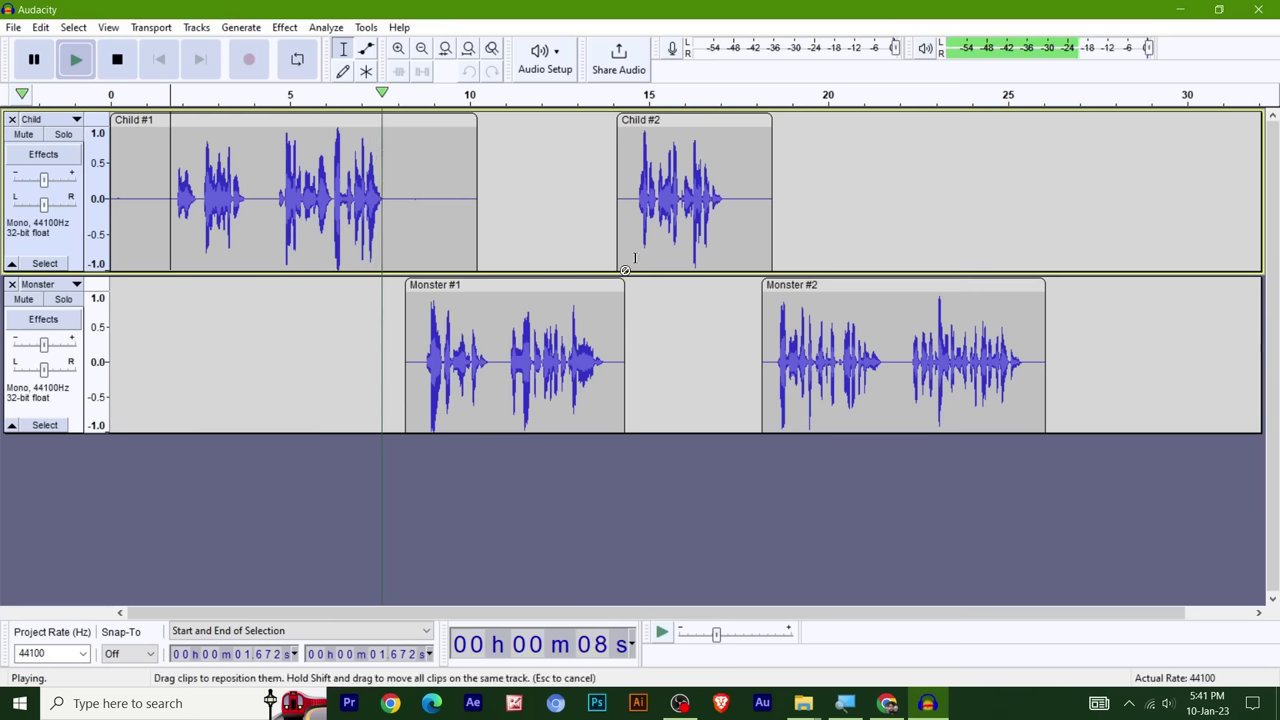
{"action": "key", "text": "space"}
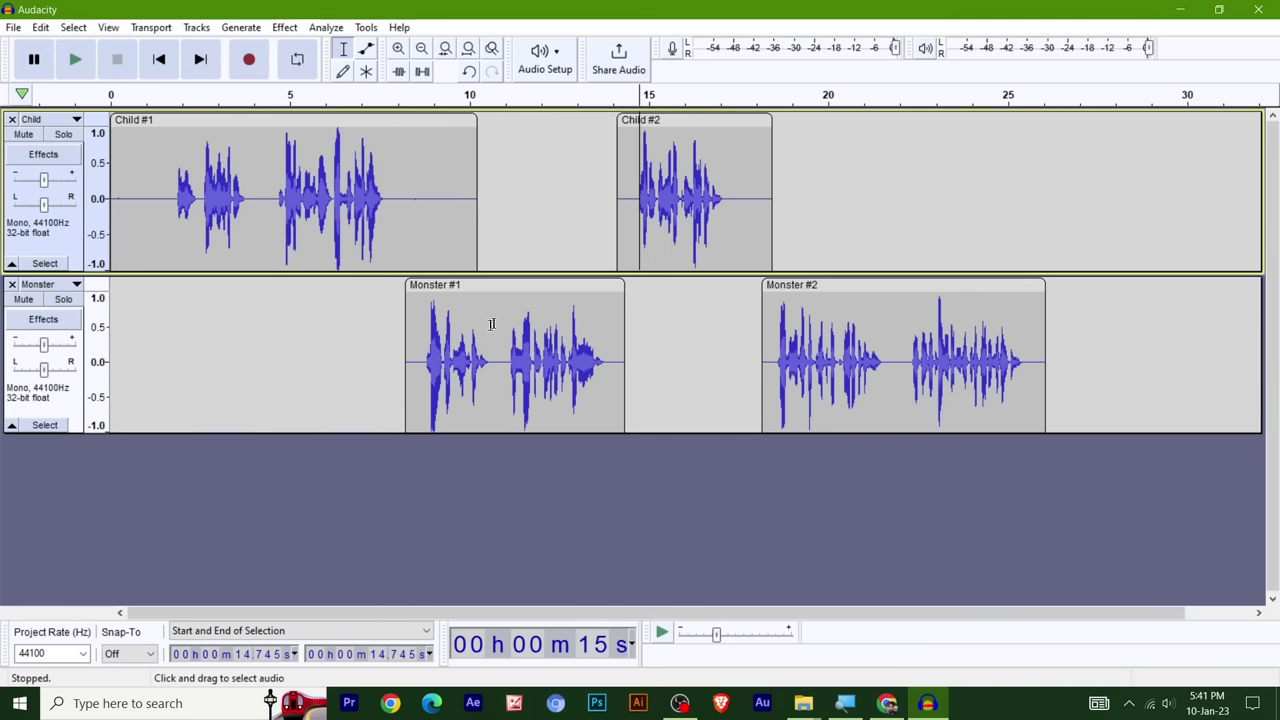
- Set up a pitch change of -50 percent for the entire Monster track and preview it
{"action": "left_click", "coordinate": [546, 285]}
{"action": "left_click", "coordinate": [893, 287]}
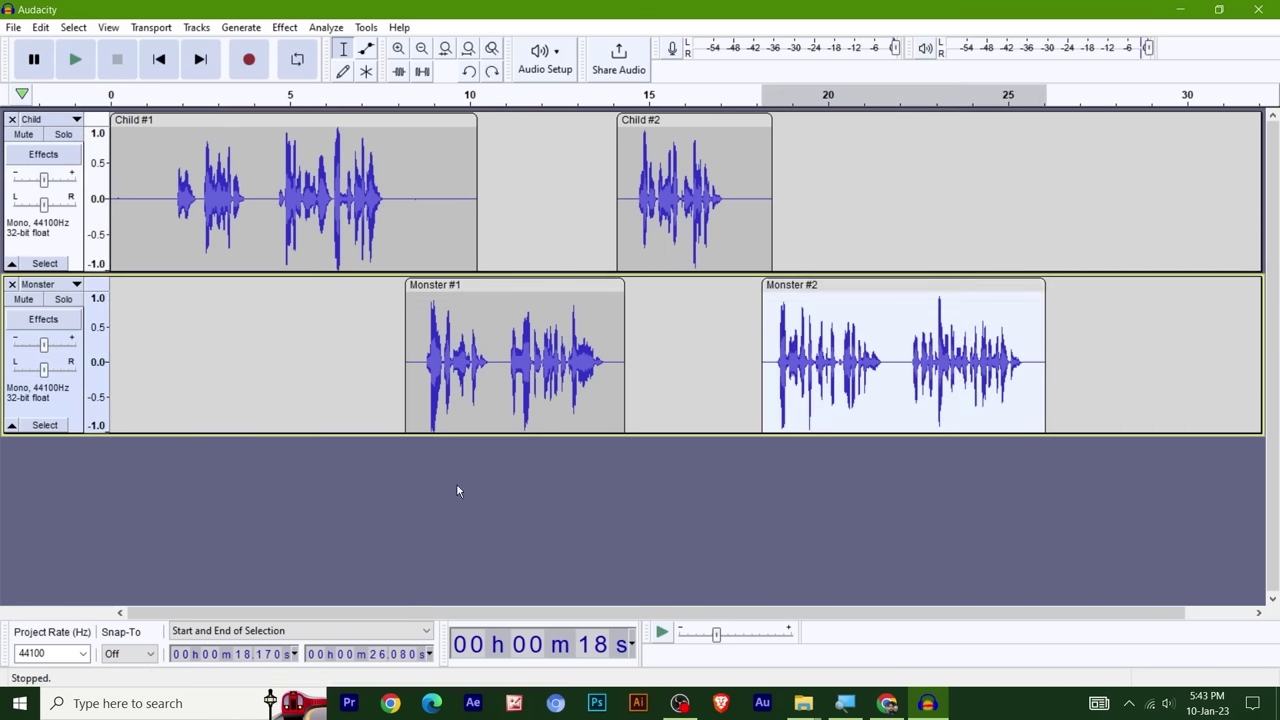
{"action": "left_click", "coordinate": [457, 489]}
{"action": "left_click", "coordinate": [45, 426]}
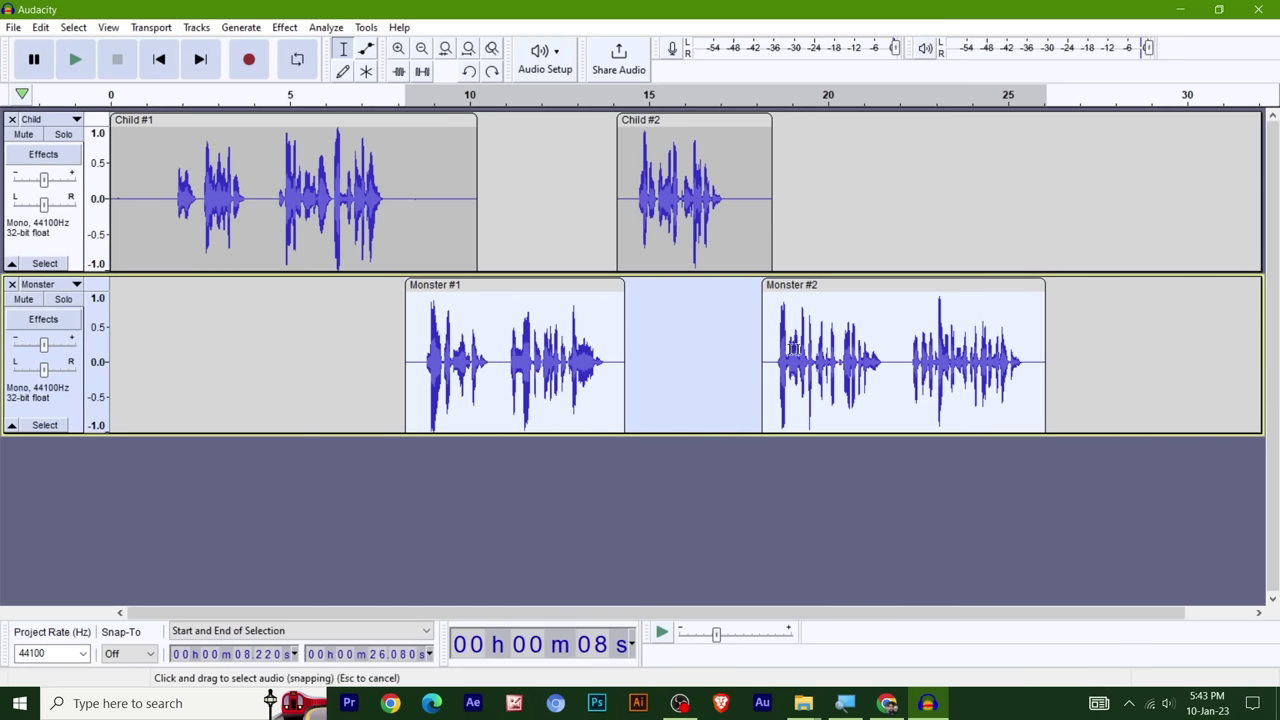
{"action": "left_click", "coordinate": [285, 27]}
{"action": "mouse_move", "coordinate": [366, 157]}
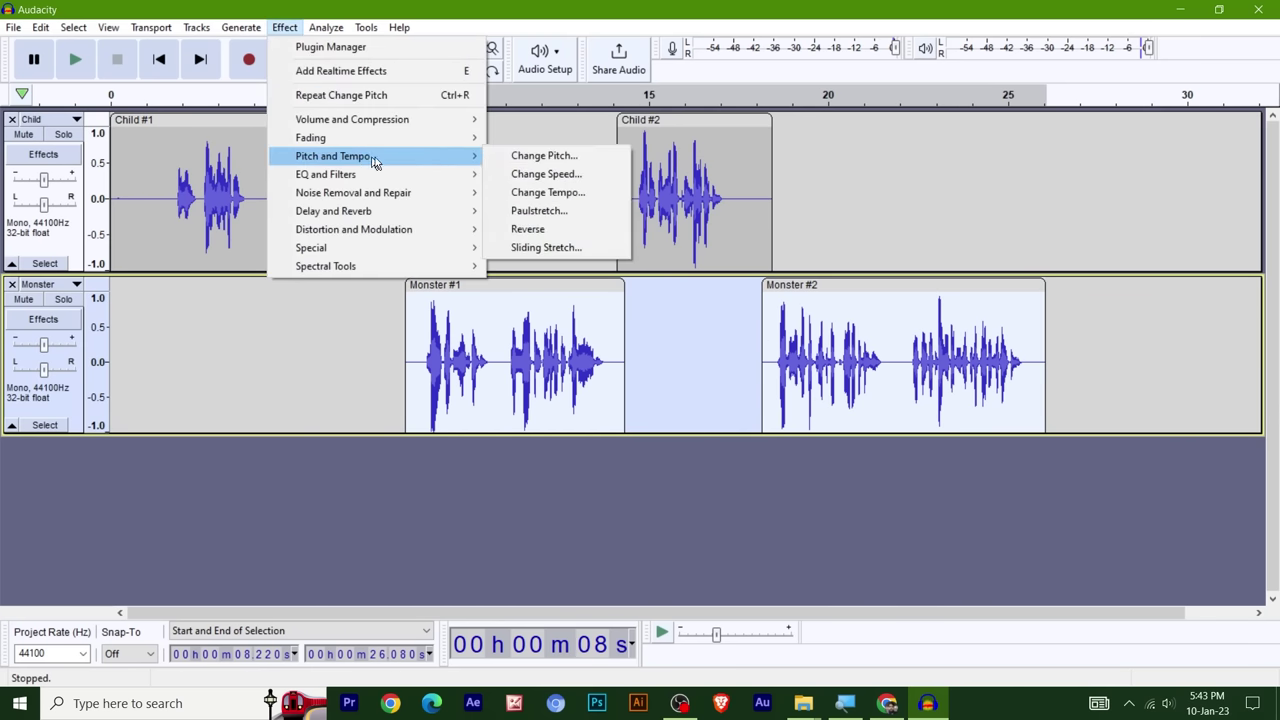
{"action": "left_click", "coordinate": [544, 157]}
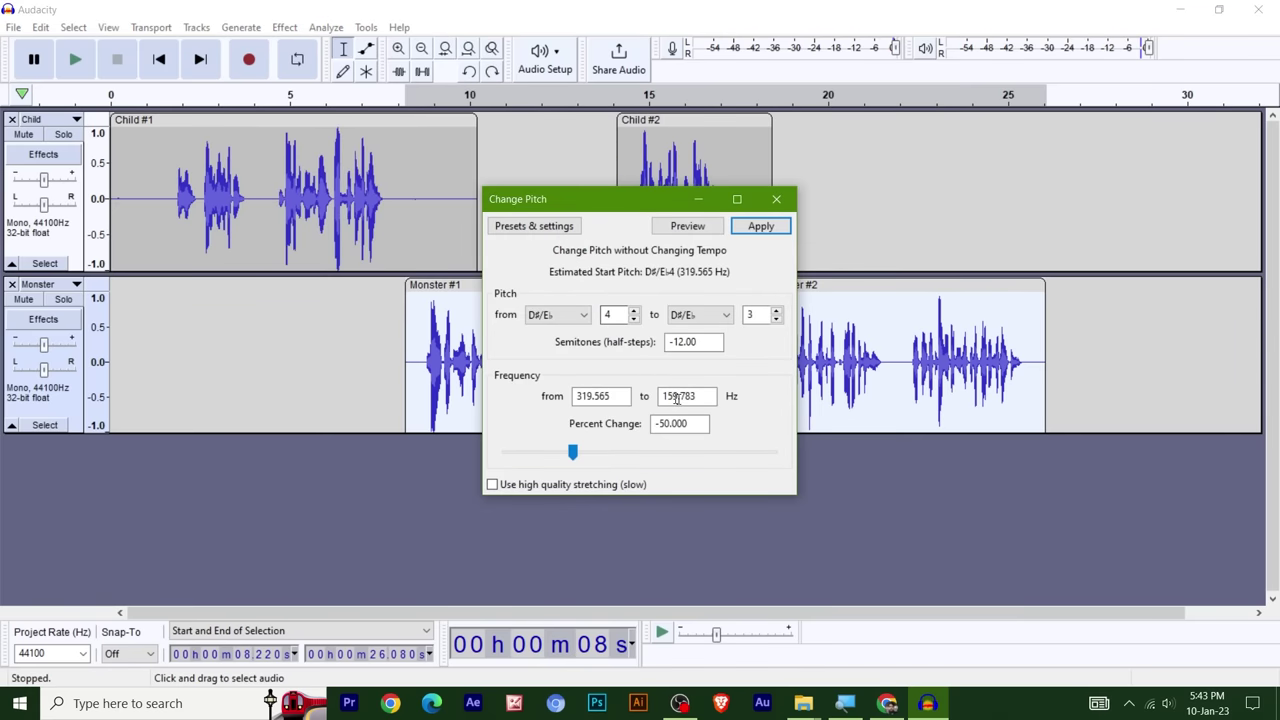
{"action": "double_click", "coordinate": [690, 421]}
{"action": "type", "text": "0"}
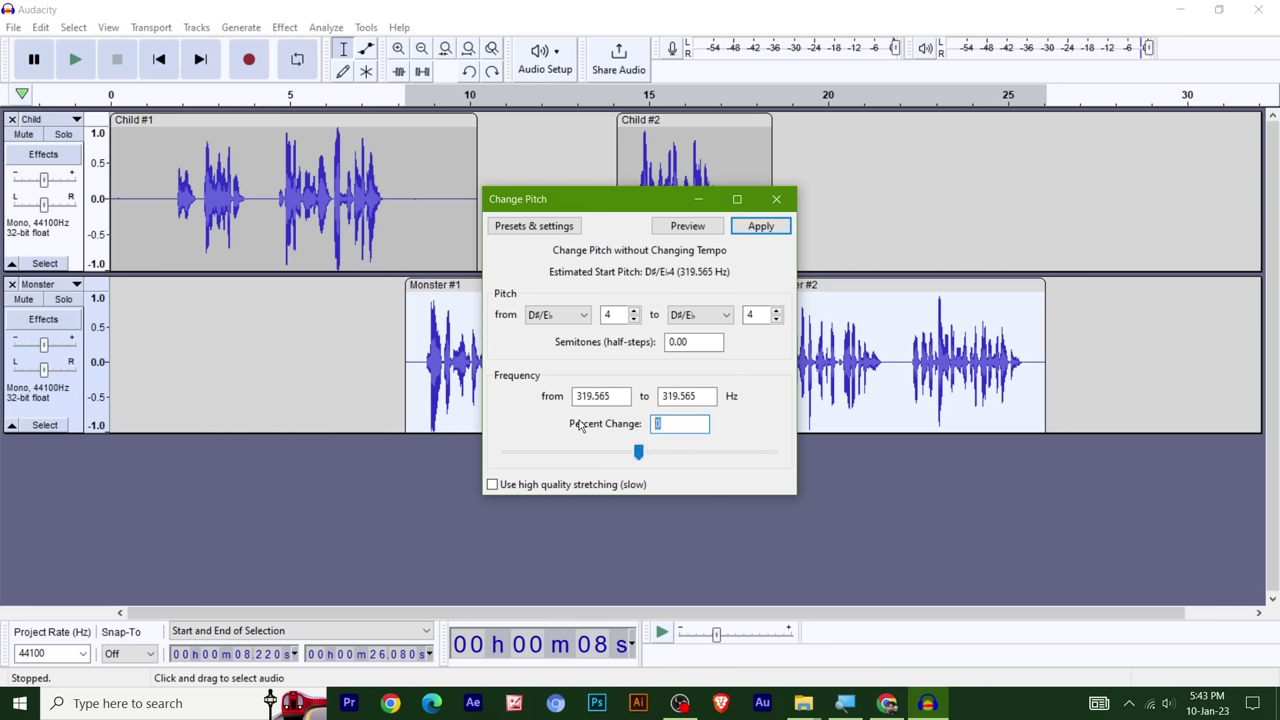
{"action": "type", "text": "-50"}
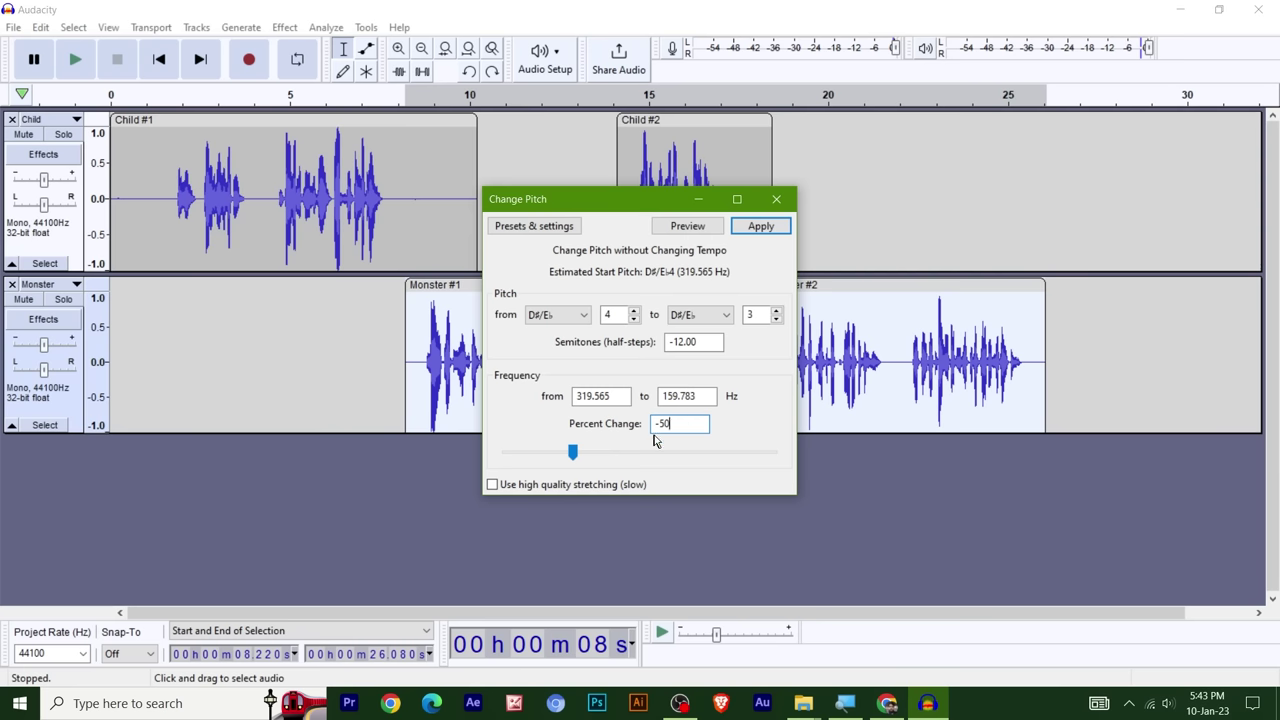
{"action": "left_click", "coordinate": [699, 228]}
- Change the Monster track's pitch change to -40 percent, preview it and apply it
{"action": "left_click", "coordinate": [661, 423]}
{"action": "key", "text": "BackSpace"}
{"action": "type", "text": "4"}
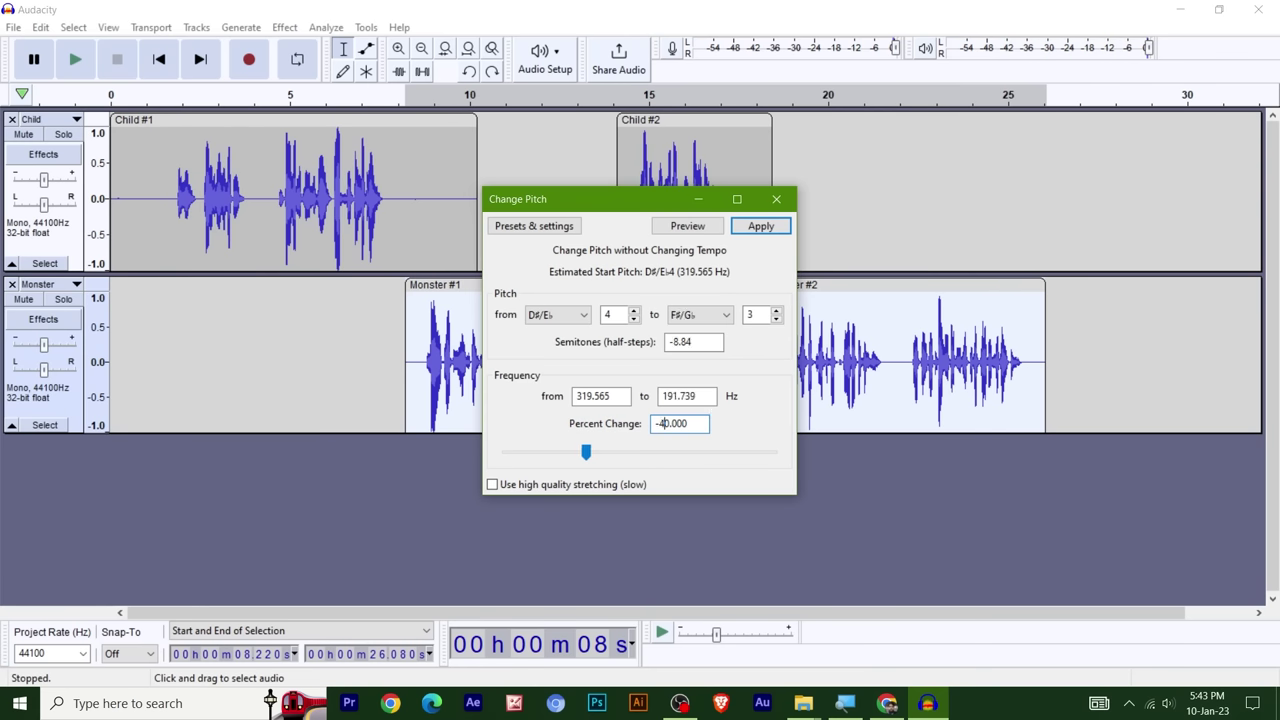
{"action": "left_click", "coordinate": [686, 228]}
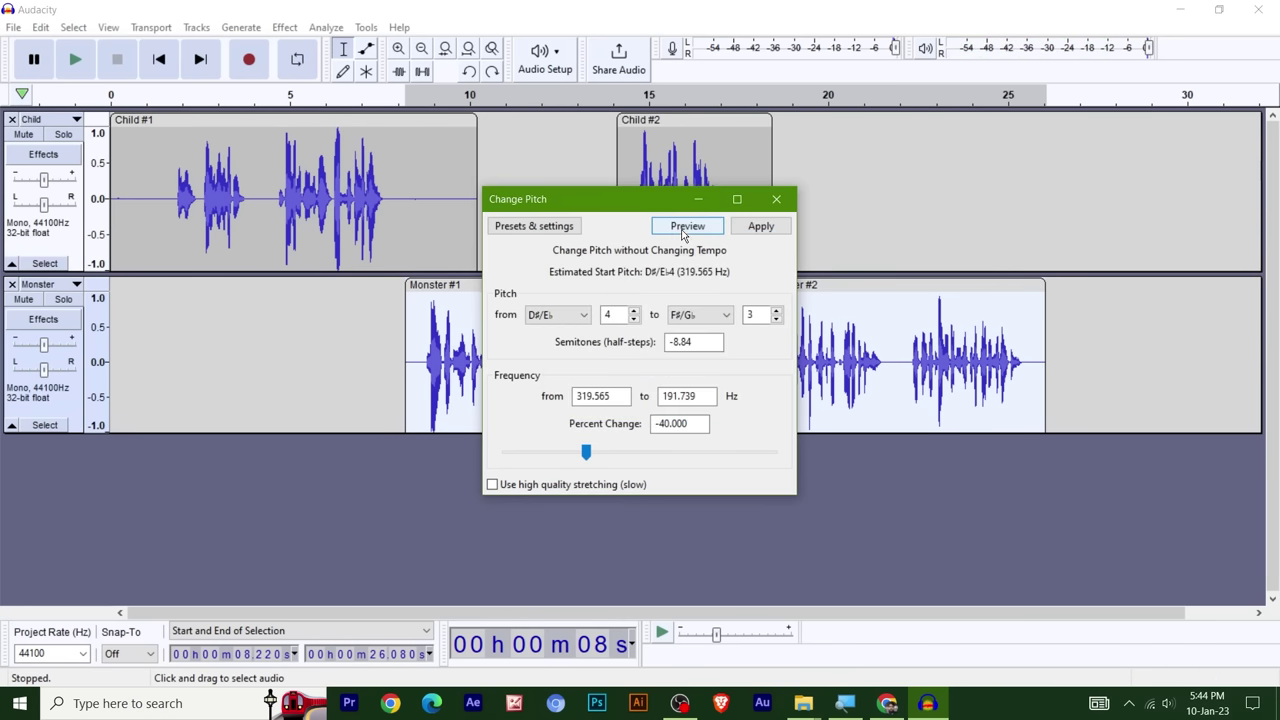
{"action": "left_click", "coordinate": [759, 226]}
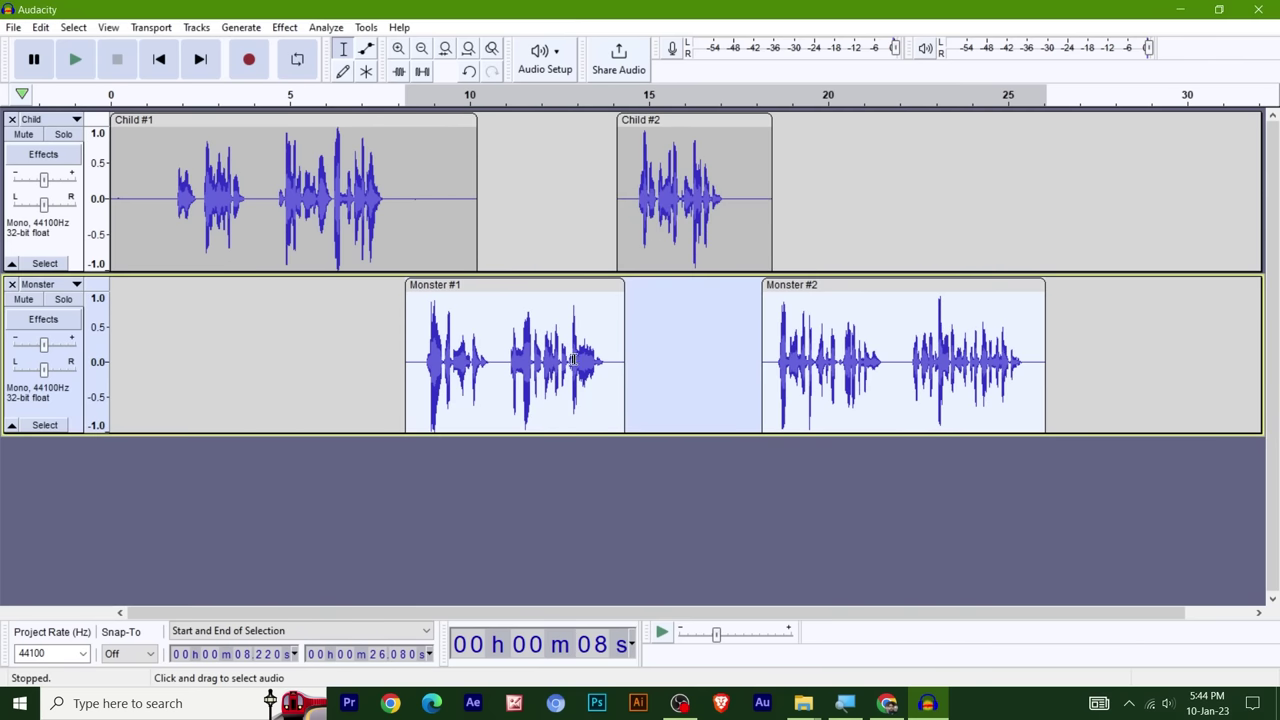
- Set the Monster track's gain to 10 dB
{"action": "double_click", "coordinate": [43, 347]}
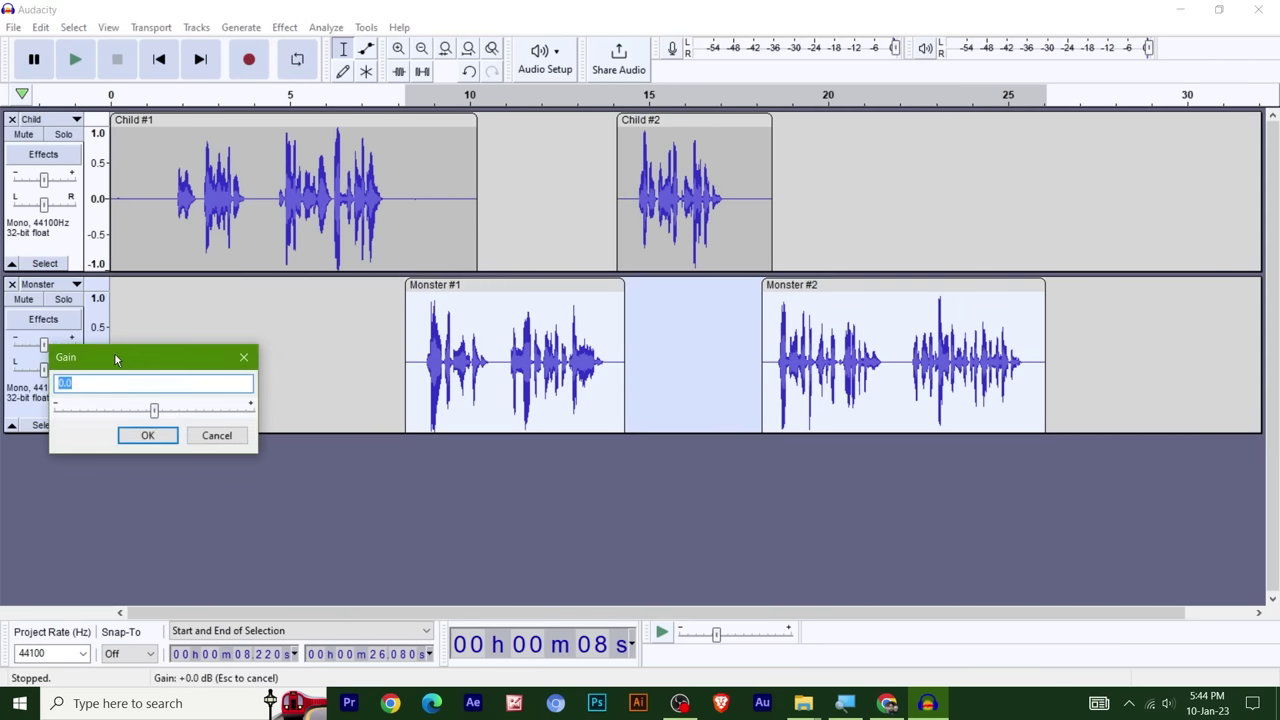
{"action": "left_click_drag", "start_coordinate": [115, 355], "coordinate": [306, 236]}
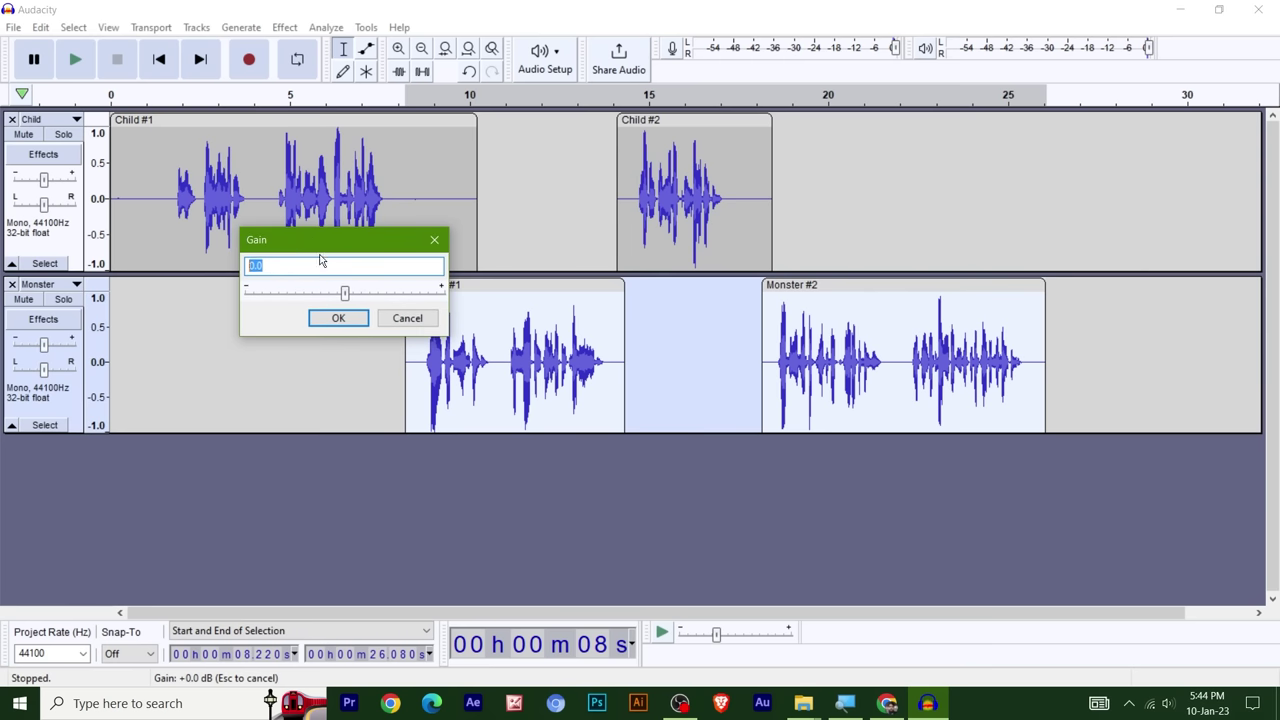
{"action": "type", "text": "10"}
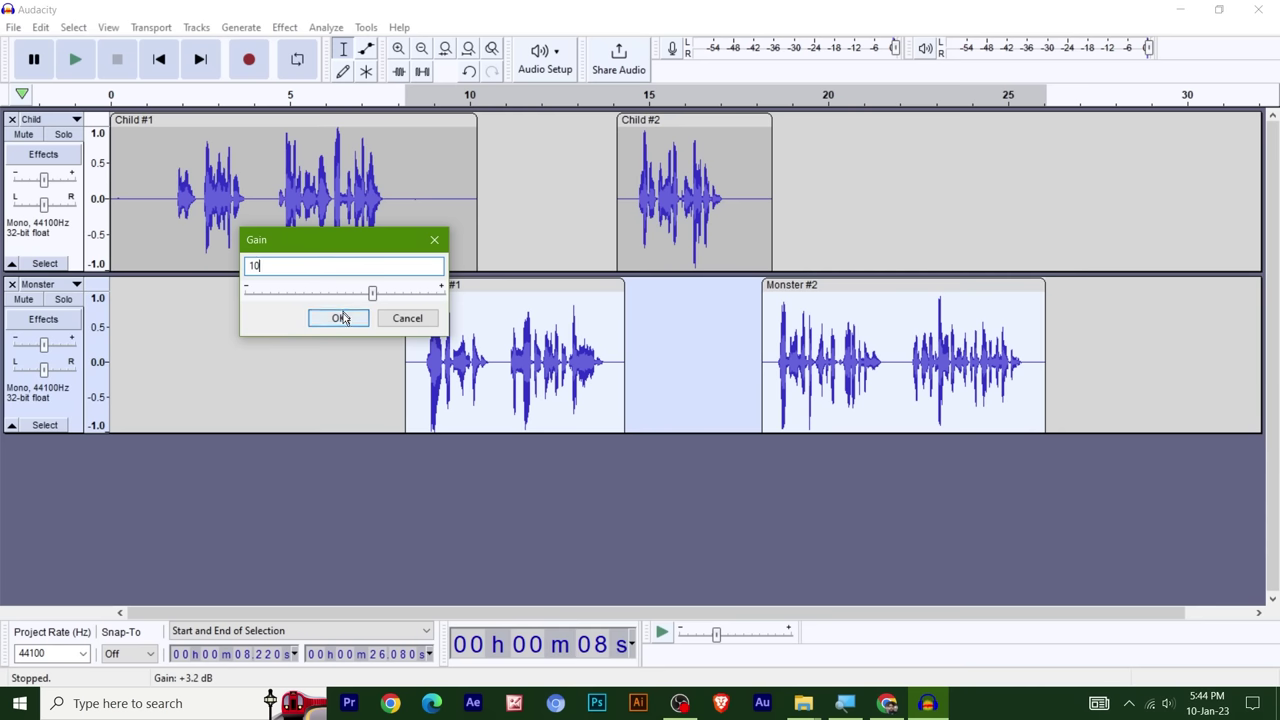
{"action": "left_click", "coordinate": [338, 318]}
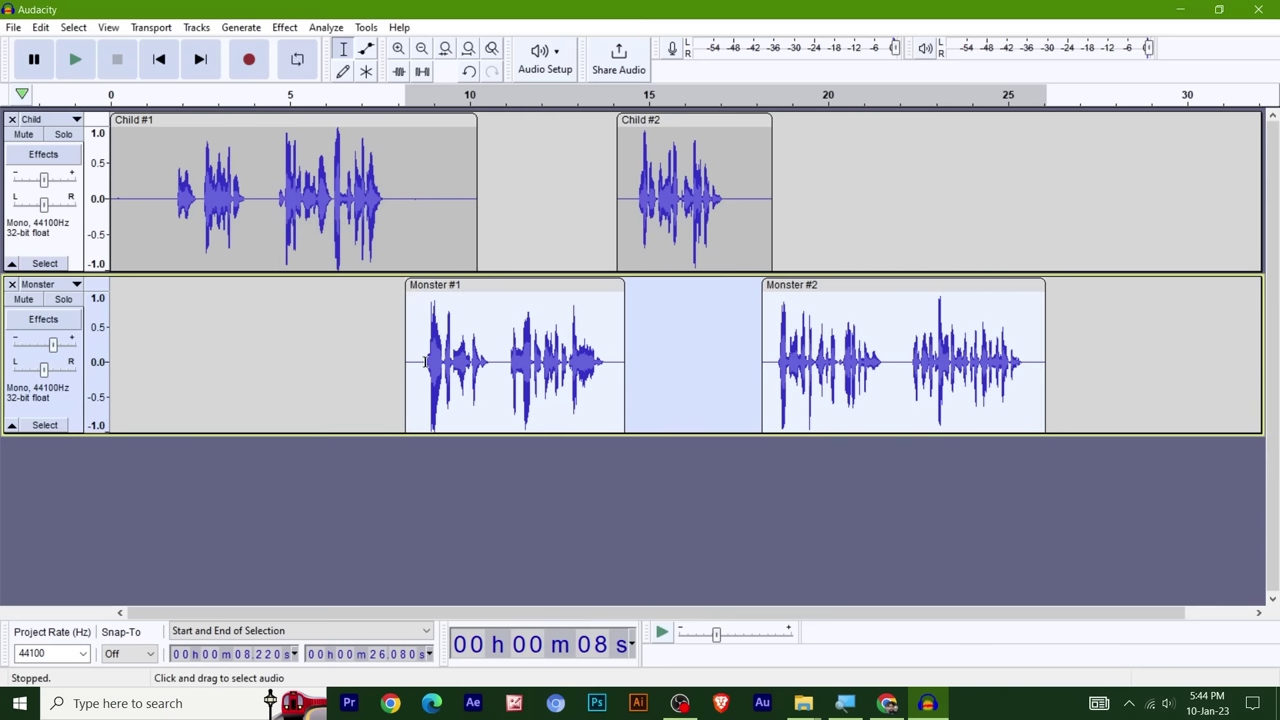
- Play back the first Monster line from about 8.8 seconds to check its loudness
{"action": "left_click", "coordinate": [426, 362]}
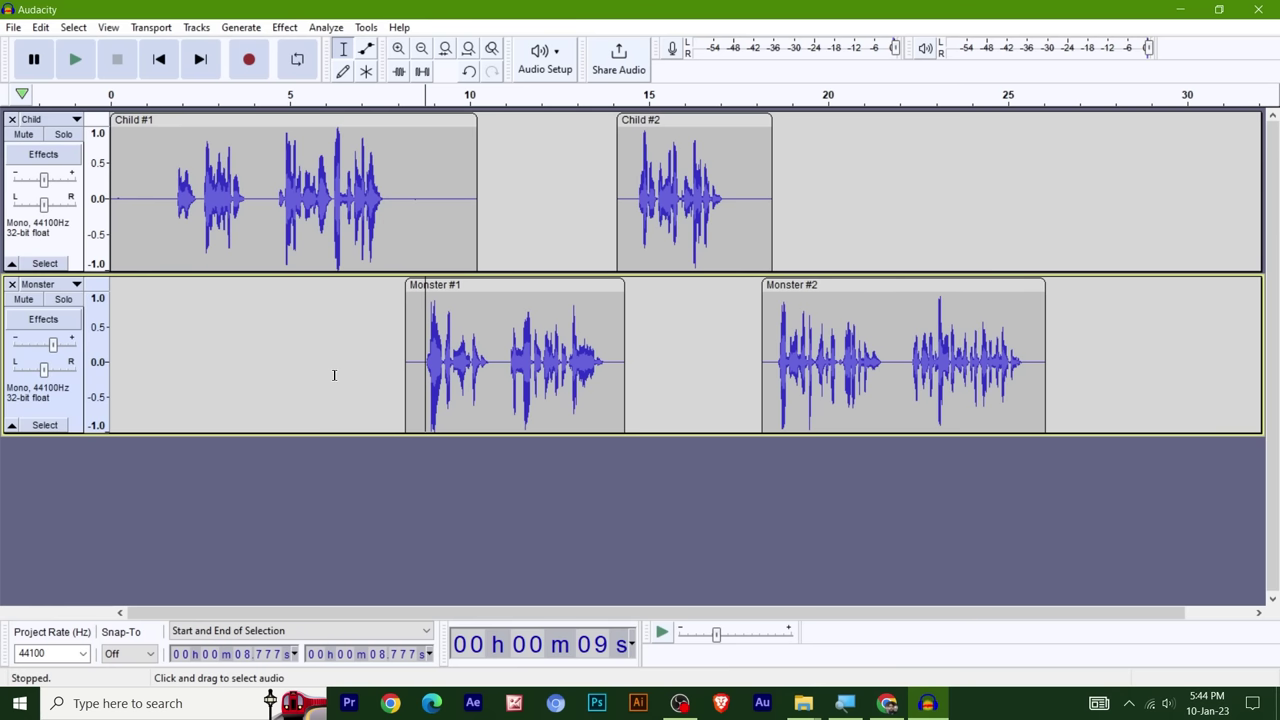
{"action": "key", "text": "space"}
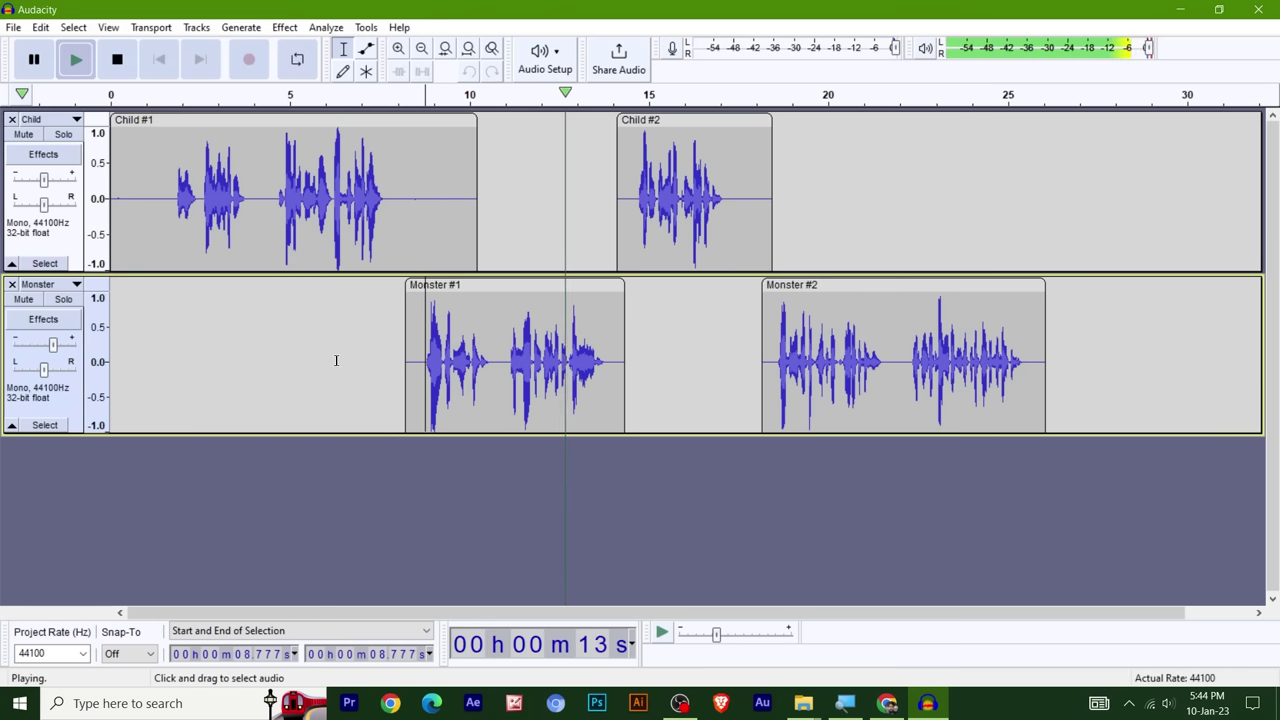
{"action": "key", "text": "space"}
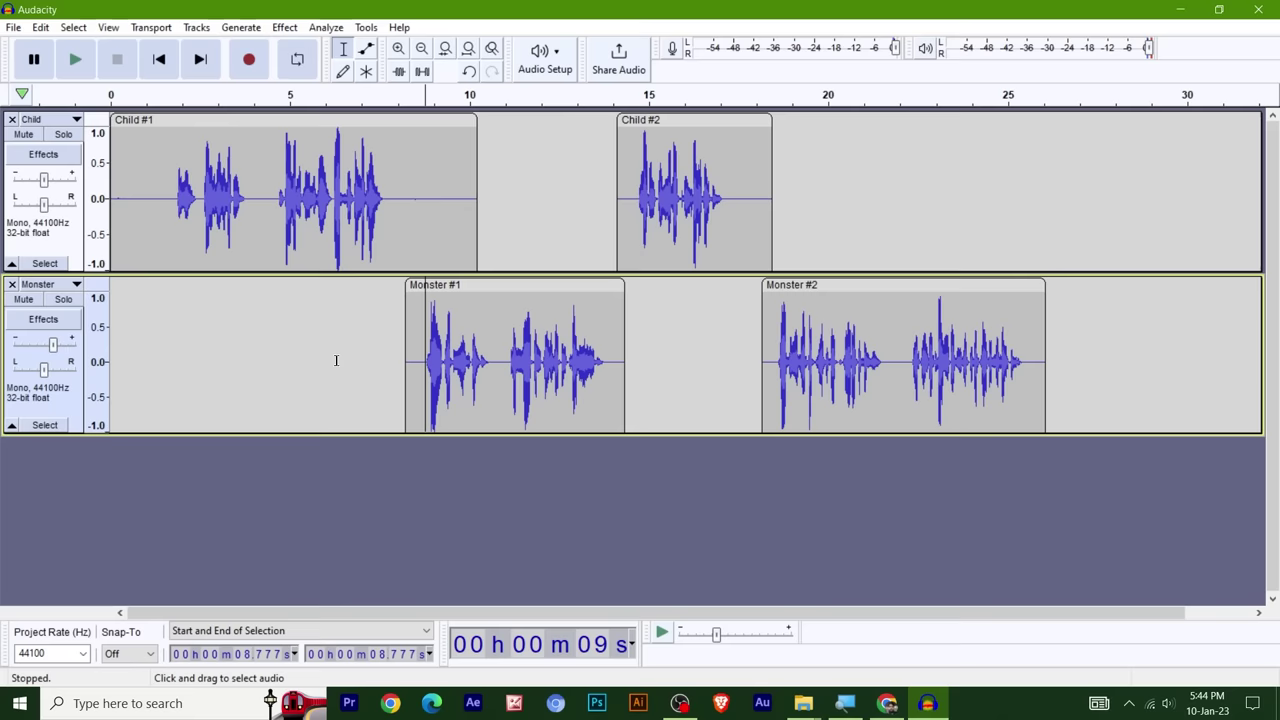
- Play back the whole Child and Monster dialogue from about 1.5 seconds
{"action": "left_click", "coordinate": [163, 203]}
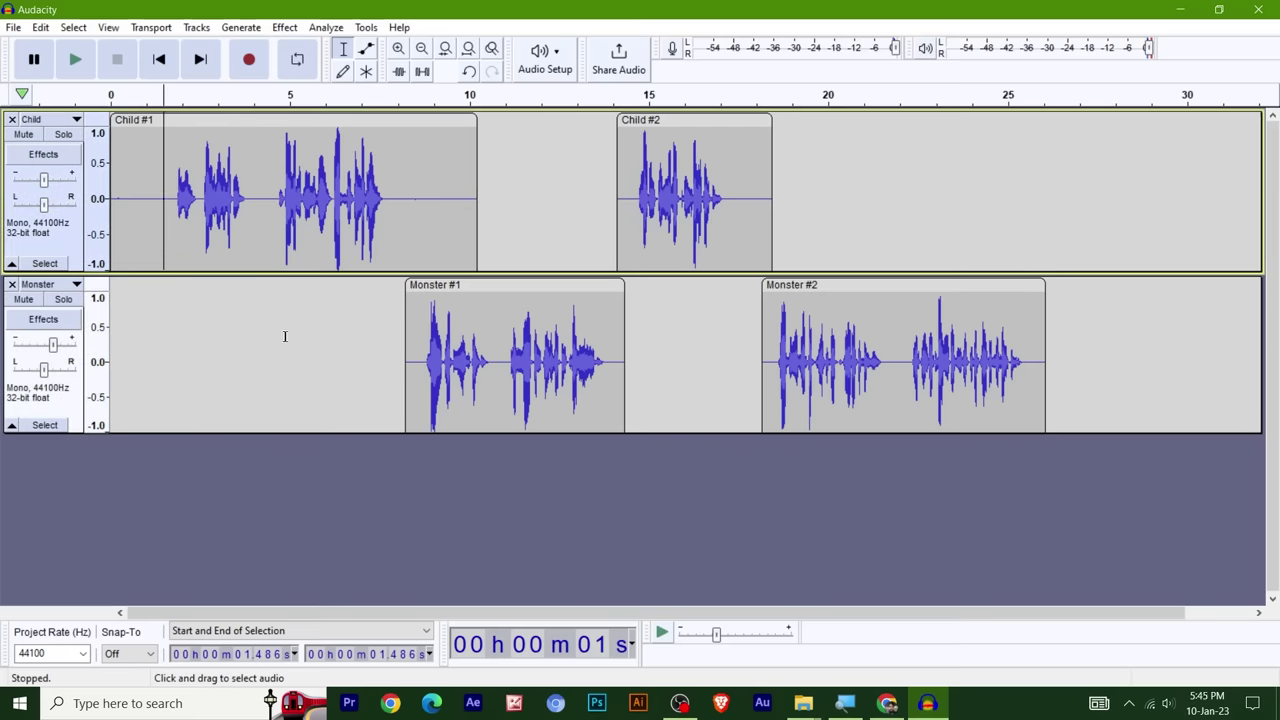
{"action": "key", "text": "space"}
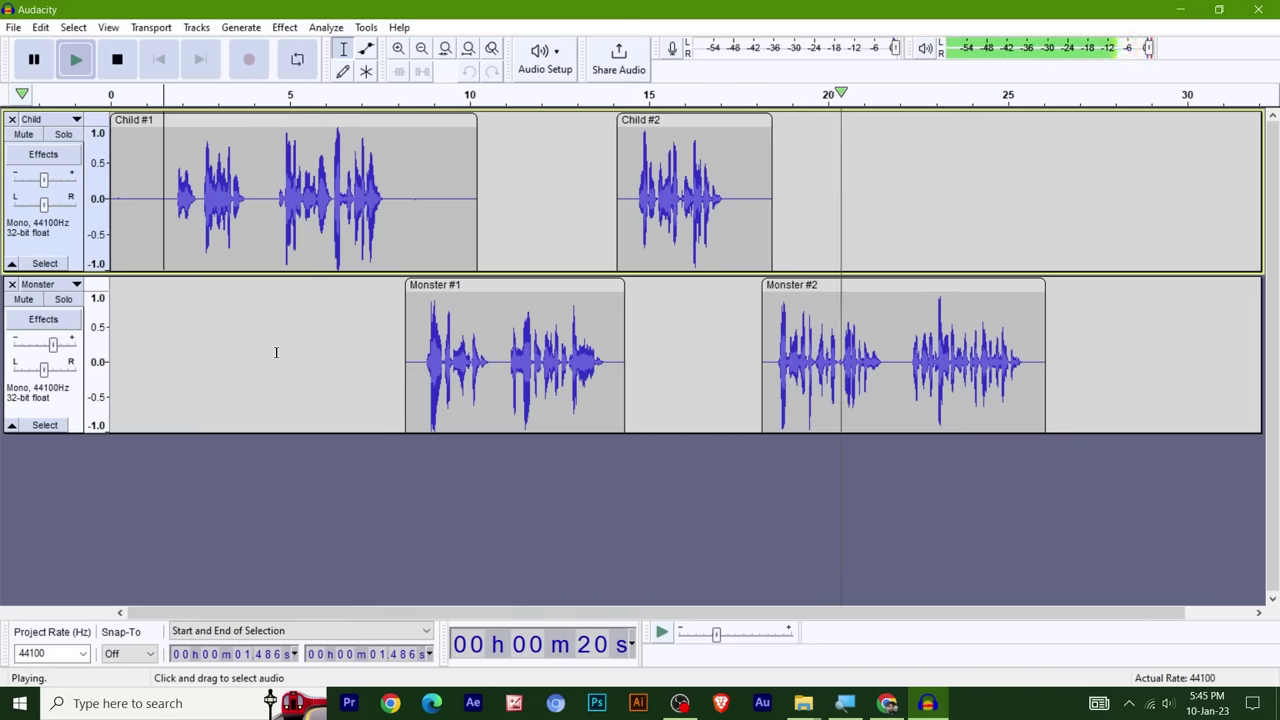
{"action": "key", "text": "space"}
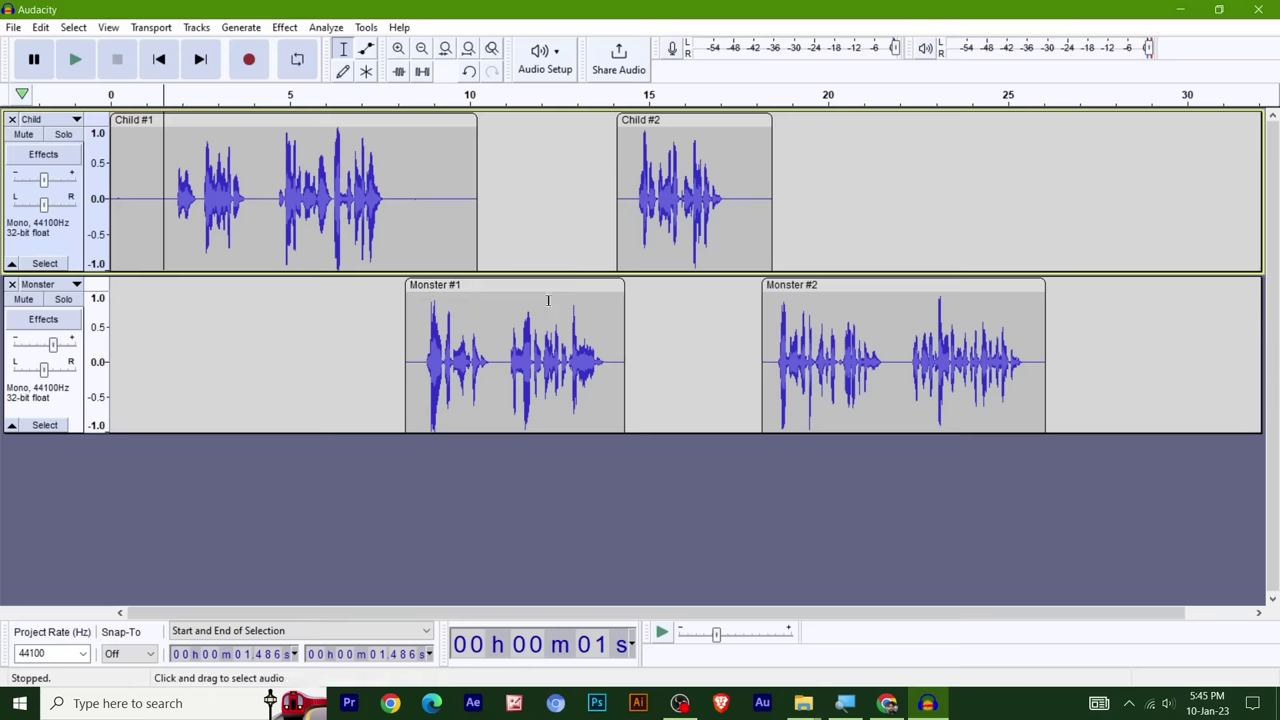
{"action": "left_click", "coordinate": [495, 285]}
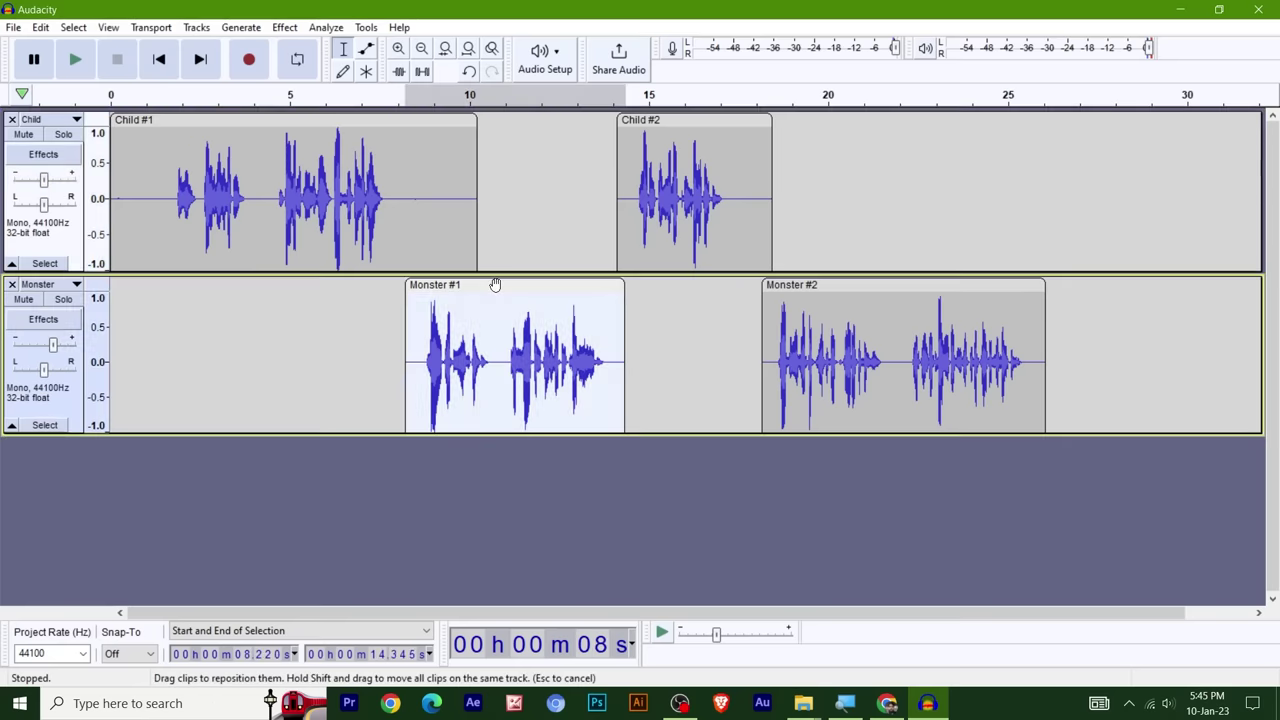
{"action": "left_click", "coordinate": [316, 300]}
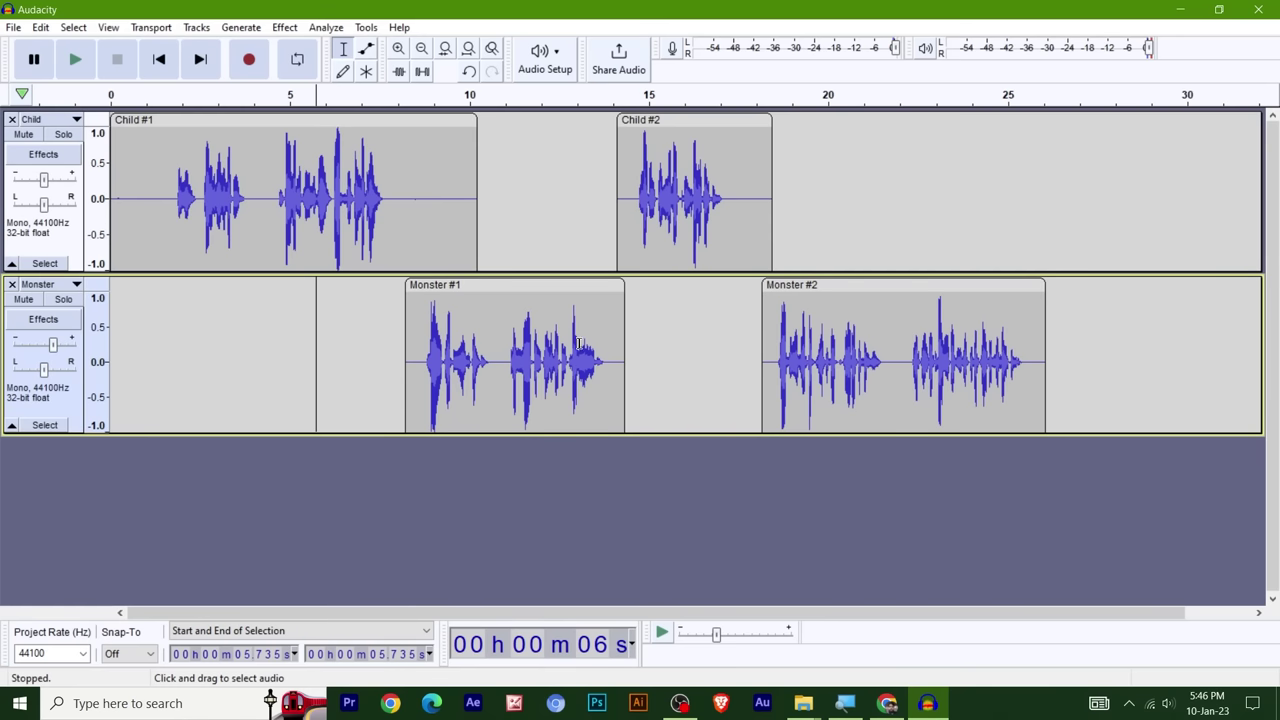
- Remove the Monster track and add three new mono tracks to the empty project
{"action": "left_click", "coordinate": [11, 285]}
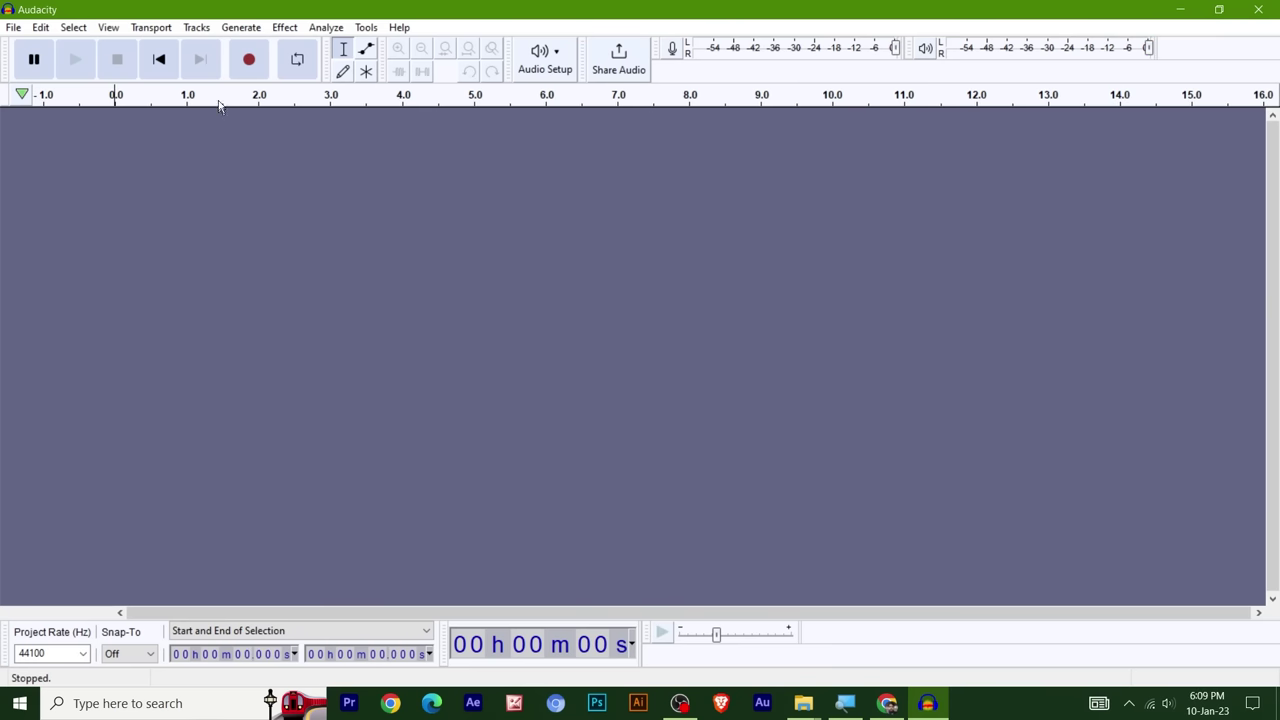
{"action": "left_click", "coordinate": [196, 27]}
{"action": "mouse_move", "coordinate": [313, 53]}
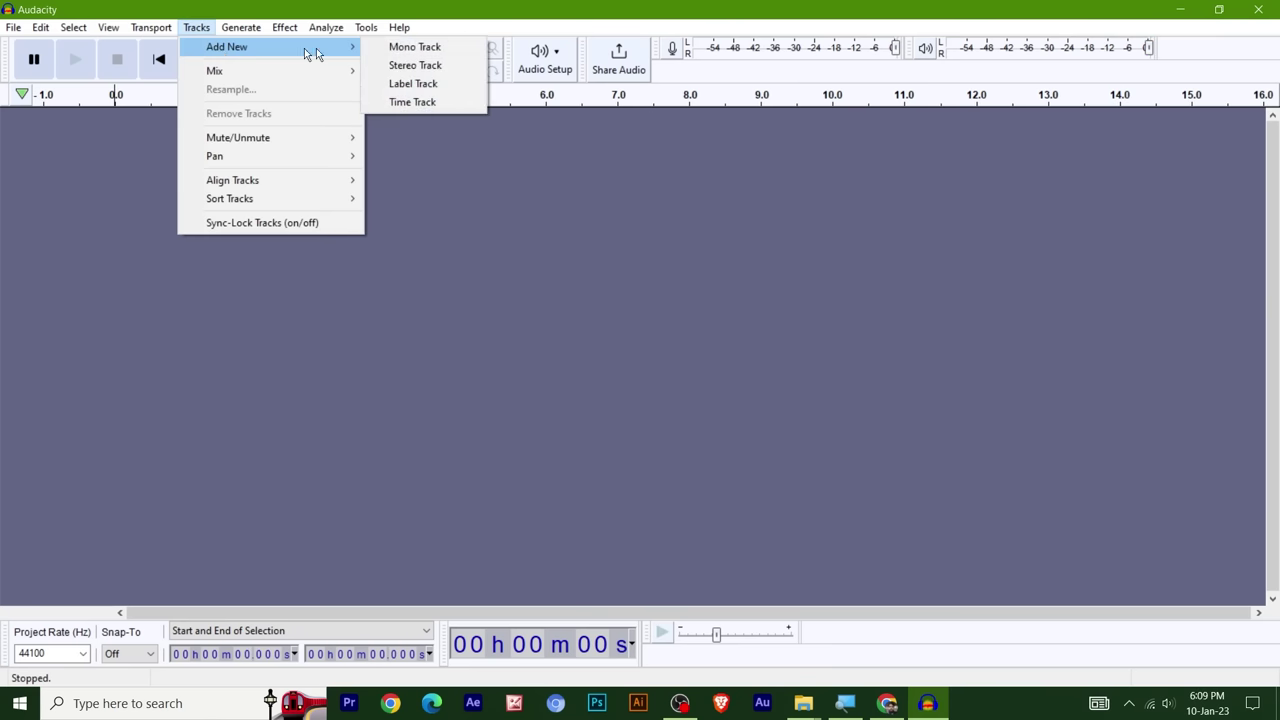
{"action": "left_click", "coordinate": [417, 50]}
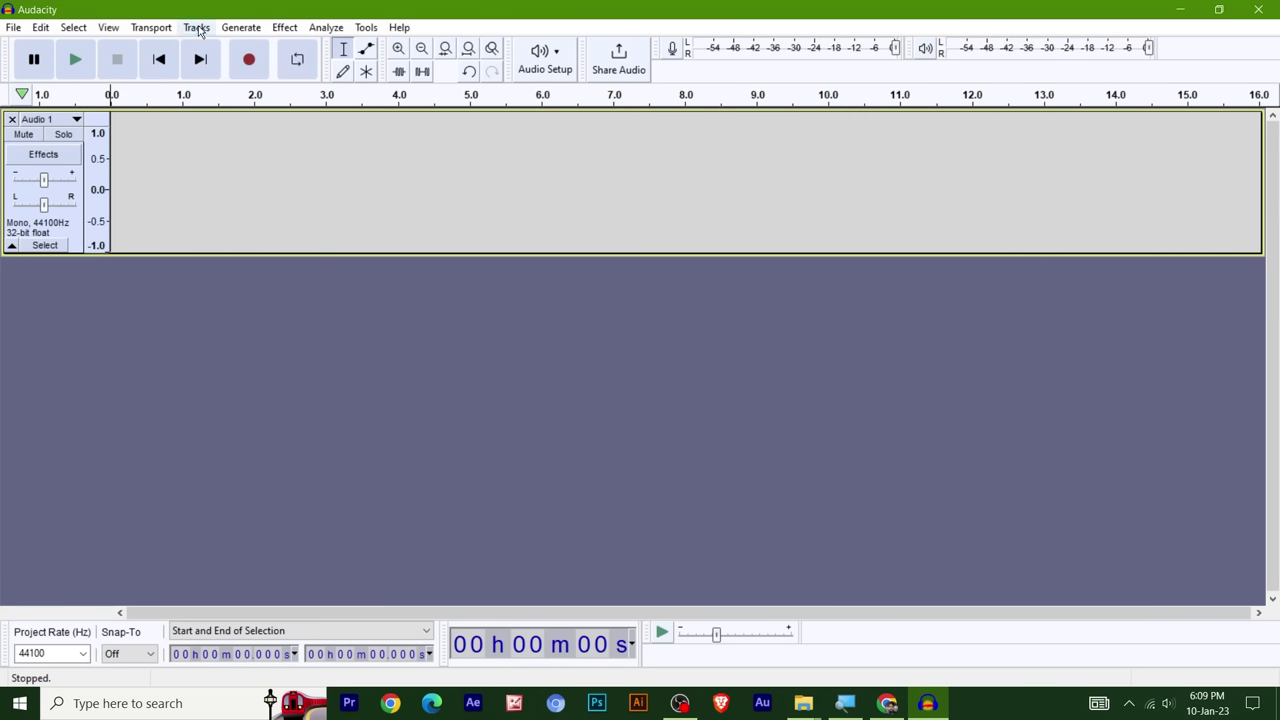
{"action": "left_click", "coordinate": [196, 27]}
{"action": "mouse_move", "coordinate": [300, 47]}
{"action": "left_click", "coordinate": [447, 56]}
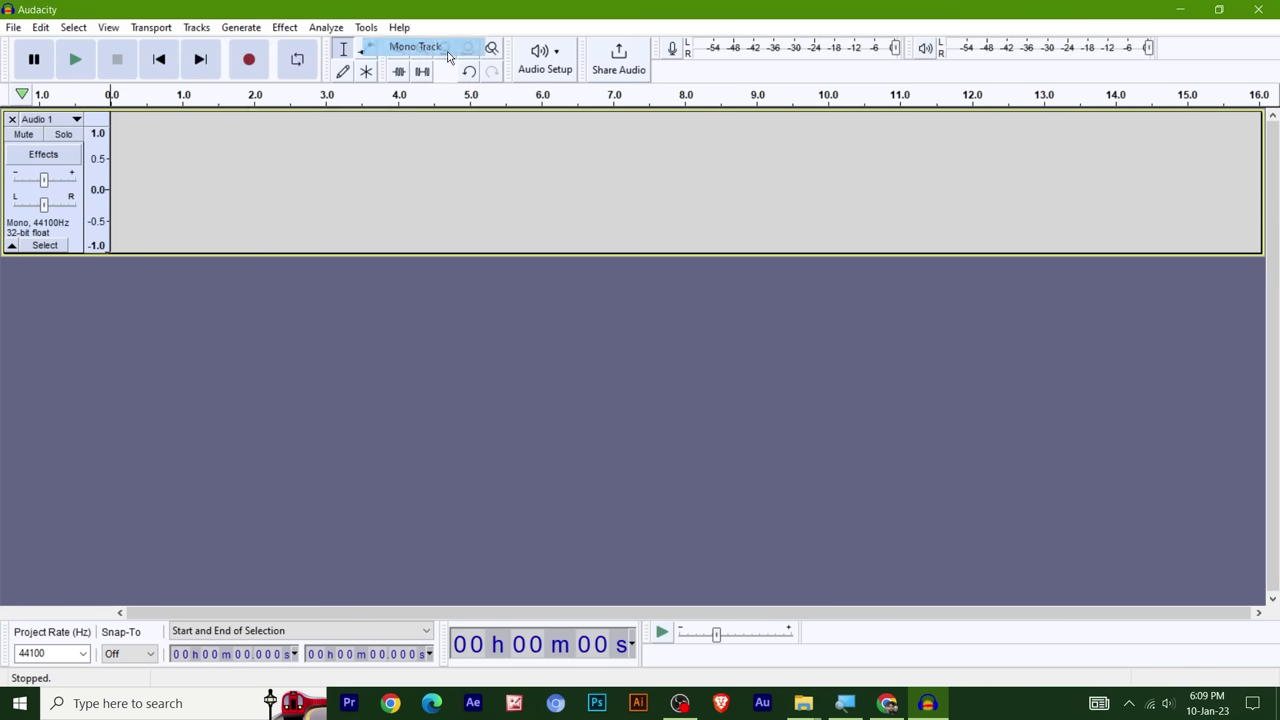
{"action": "left_click", "coordinate": [200, 29]}
{"action": "mouse_move", "coordinate": [260, 47]}
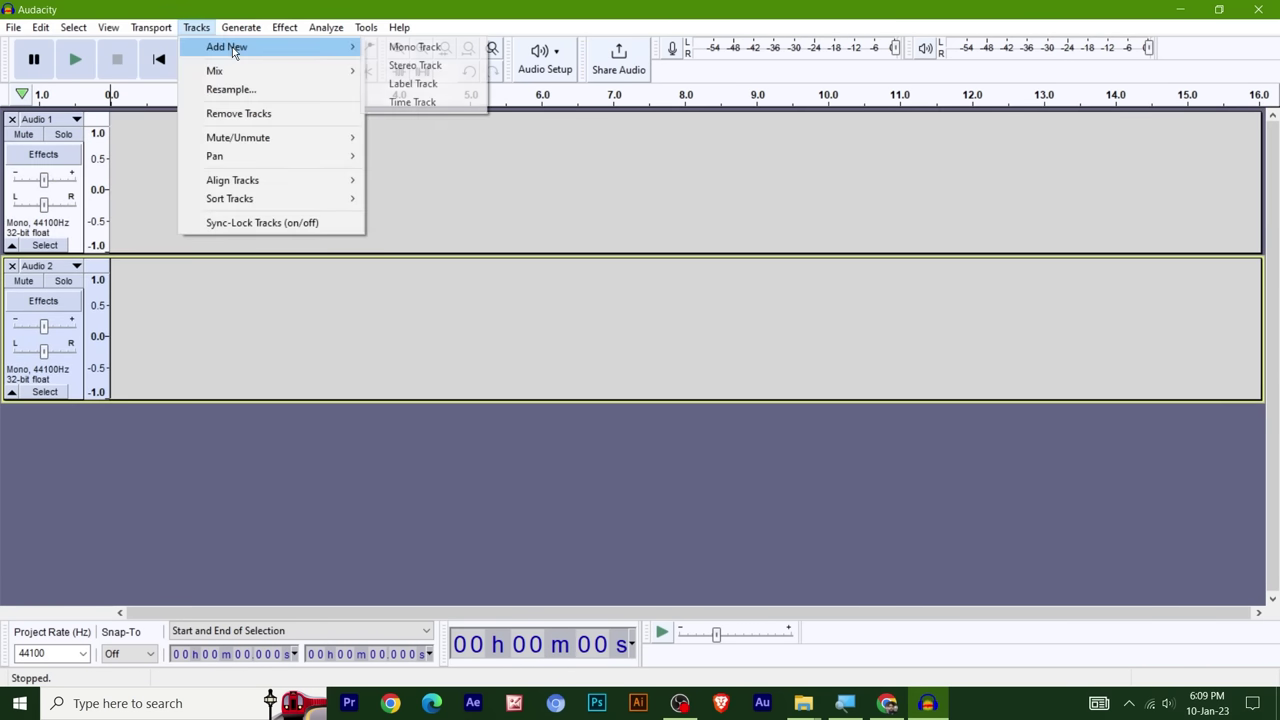
{"action": "left_click", "coordinate": [416, 50]}
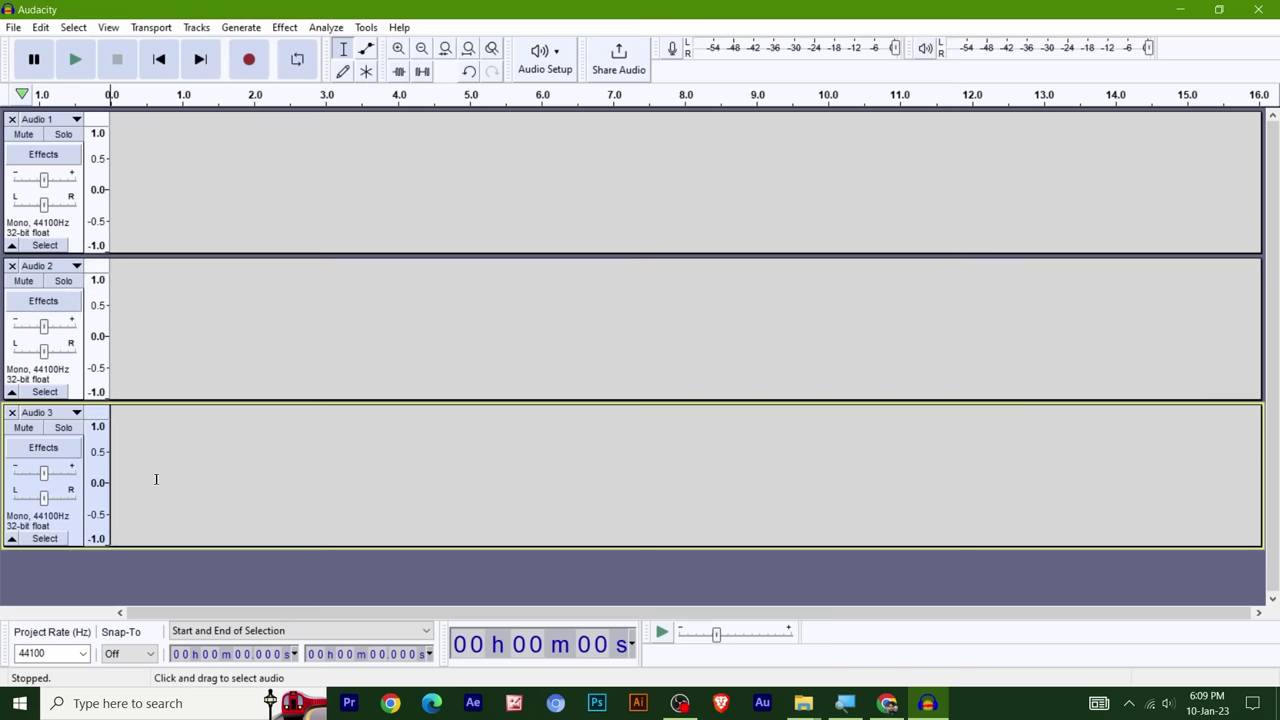
- Rename the first track as man
{"action": "left_click", "coordinate": [45, 120]}
{"action": "left_click", "coordinate": [70, 145]}
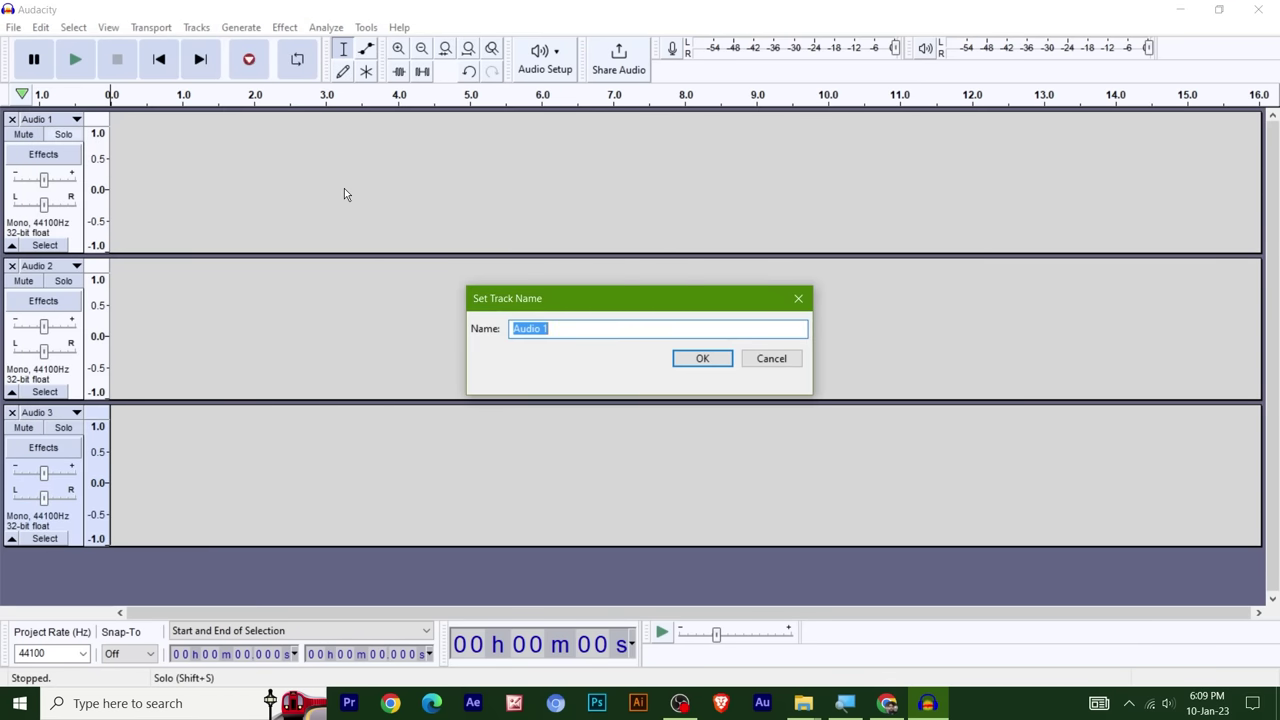
{"action": "type", "text": "man"}
{"action": "key", "text": "Return"}
- Rename the second track as Ghost
{"action": "left_click", "coordinate": [60, 266]}
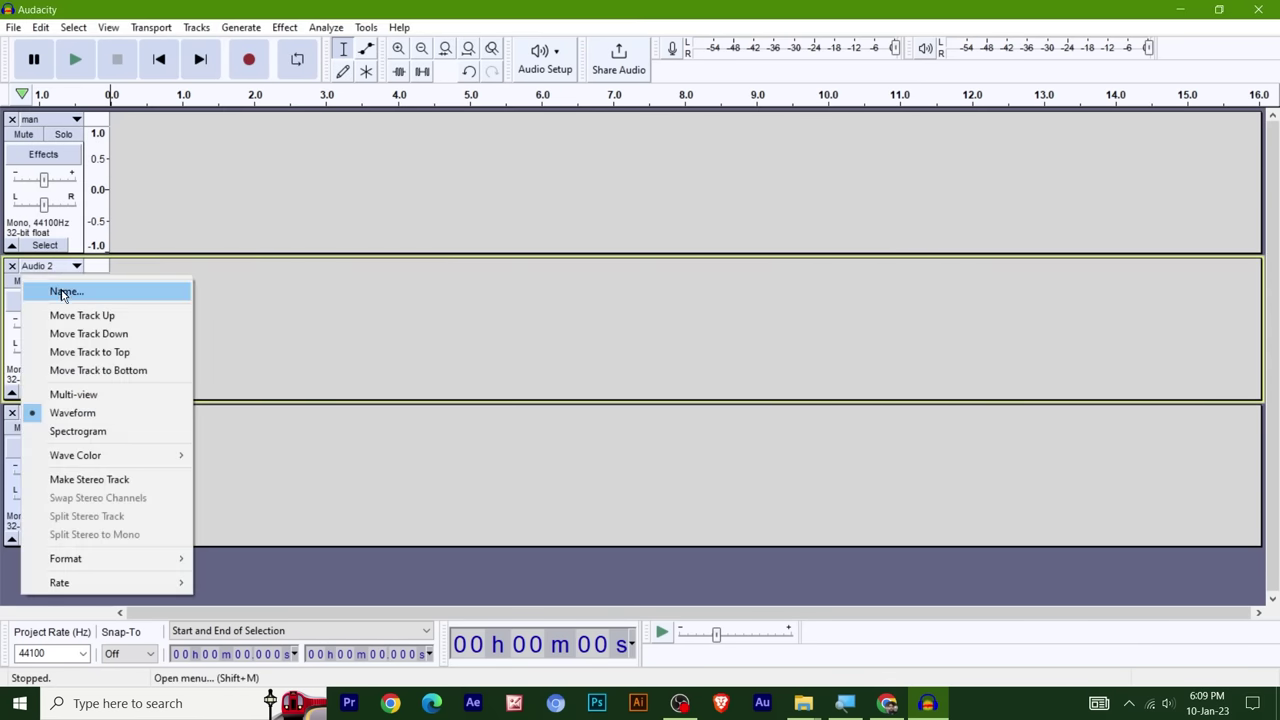
{"action": "left_click", "coordinate": [64, 290]}
{"action": "type", "text": "Ghost"}
{"action": "key", "text": "Return"}
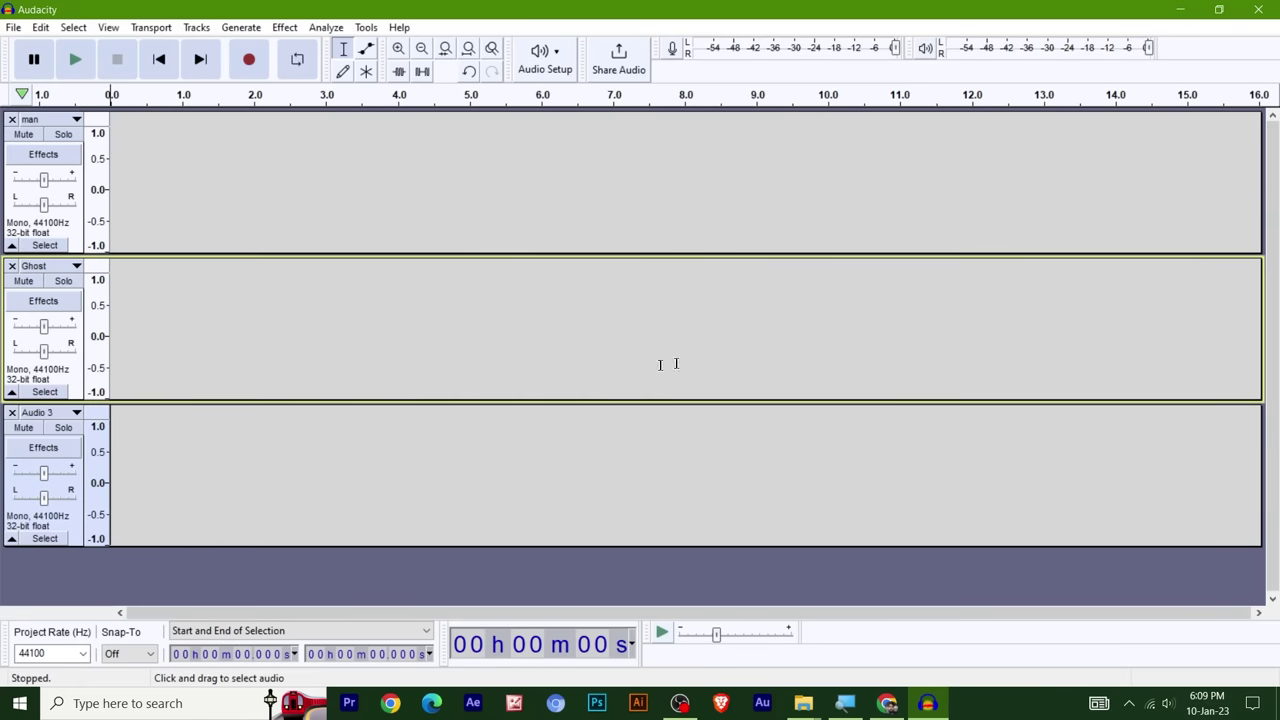
- Rename the third track as Chdail
{"action": "left_click", "coordinate": [72, 414]}
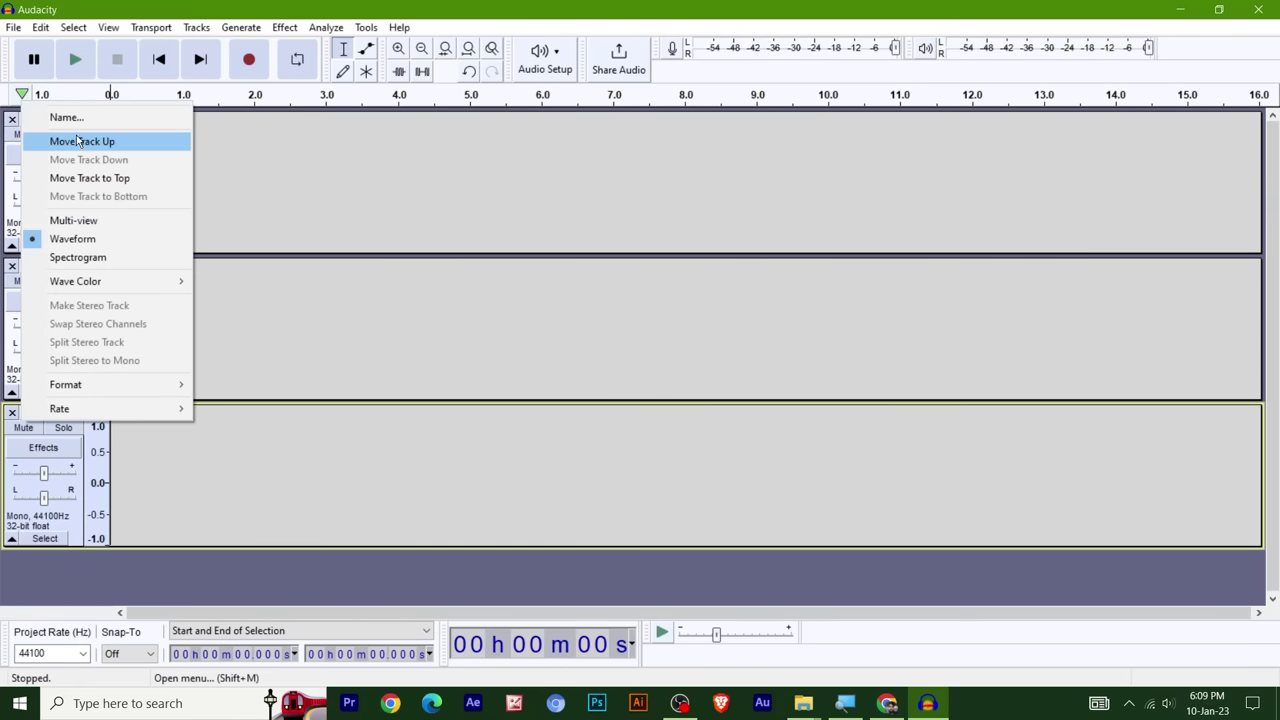
{"action": "left_click", "coordinate": [60, 118]}
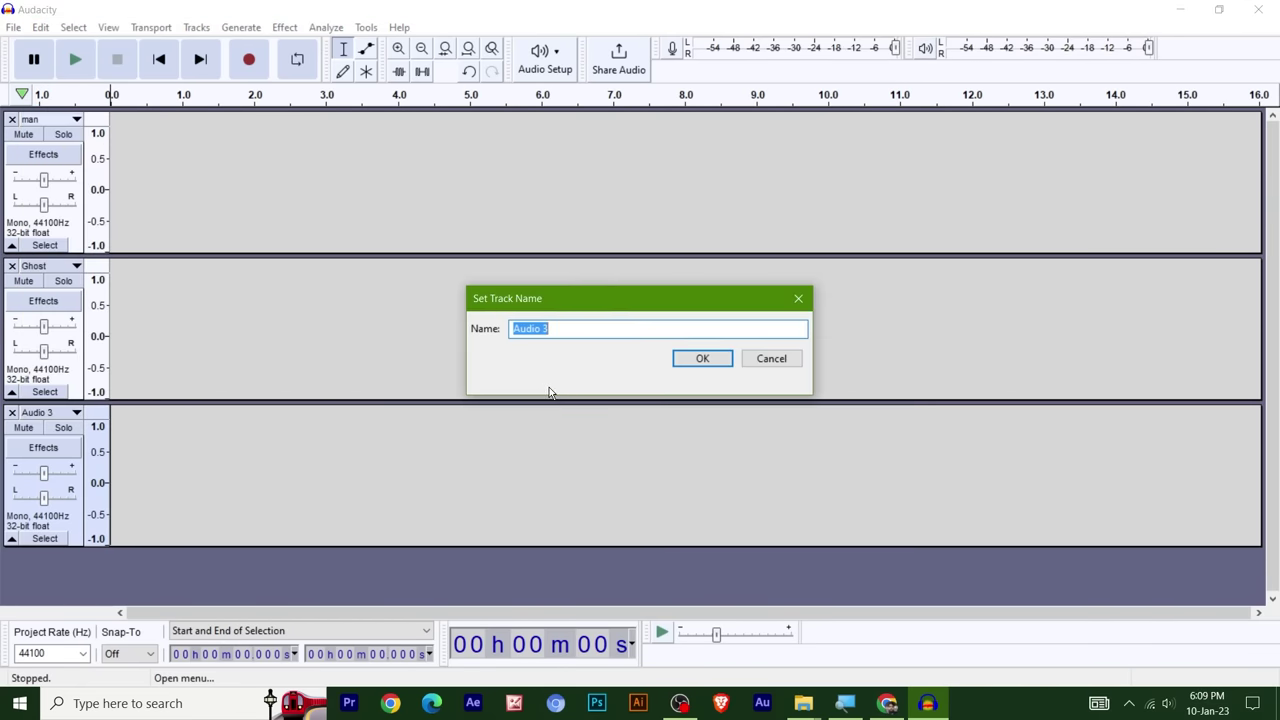
{"action": "type", "text": "Chdail"}
{"action": "key", "text": "Return"}
- Fit the three tracks to the height of the window
{"action": "left_click", "coordinate": [75, 220]}
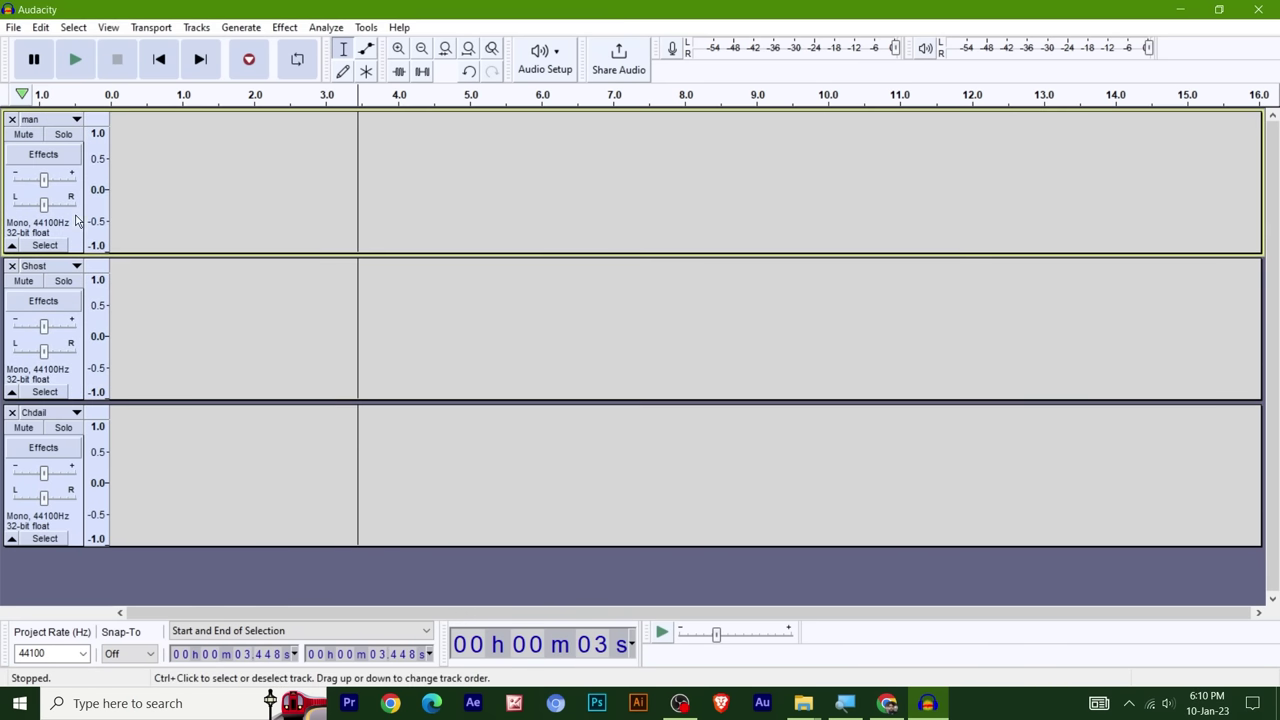
{"action": "left_click", "coordinate": [200, 27]}
{"action": "mouse_move", "coordinate": [155, 30]}
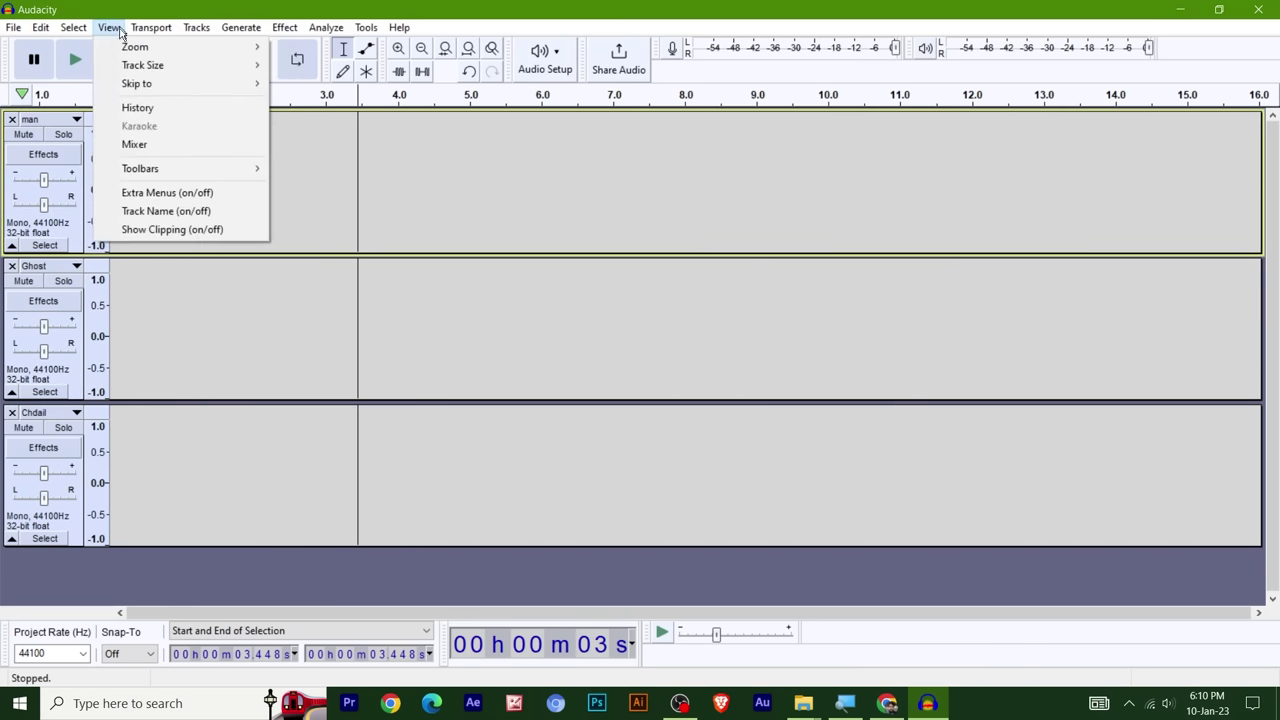
{"action": "mouse_move", "coordinate": [143, 65]}
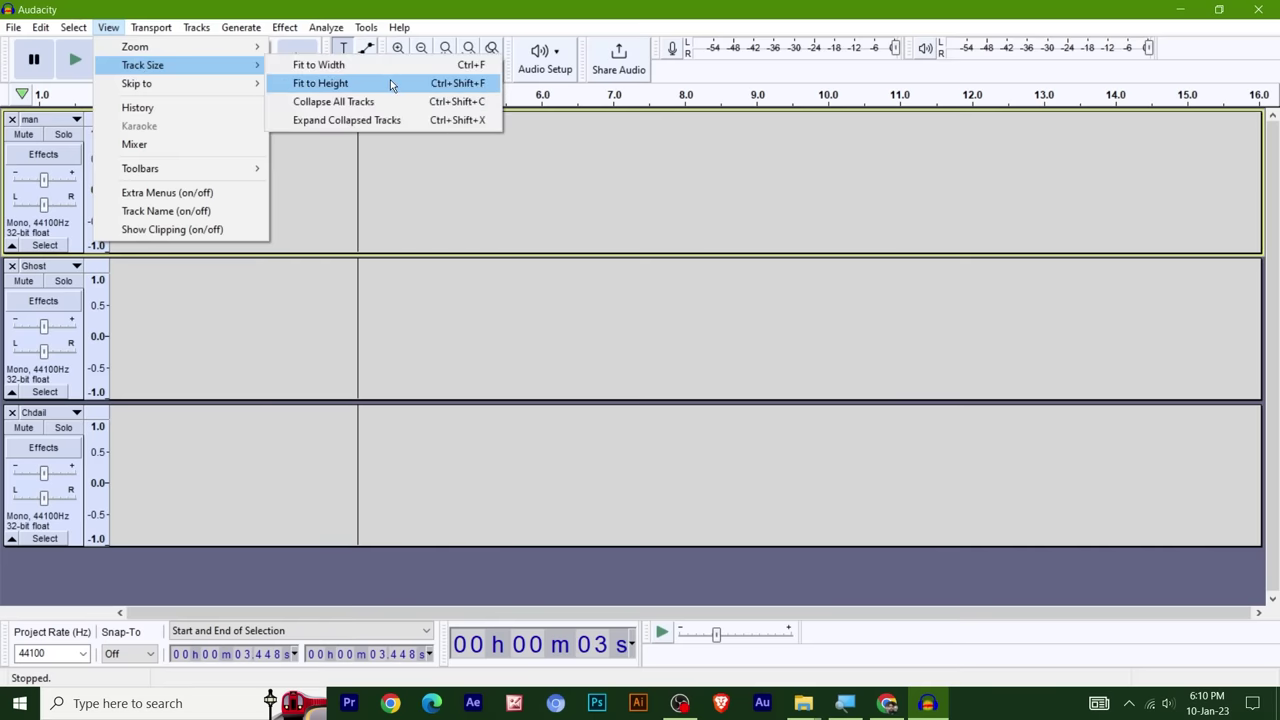
{"action": "left_click", "coordinate": [390, 85]}
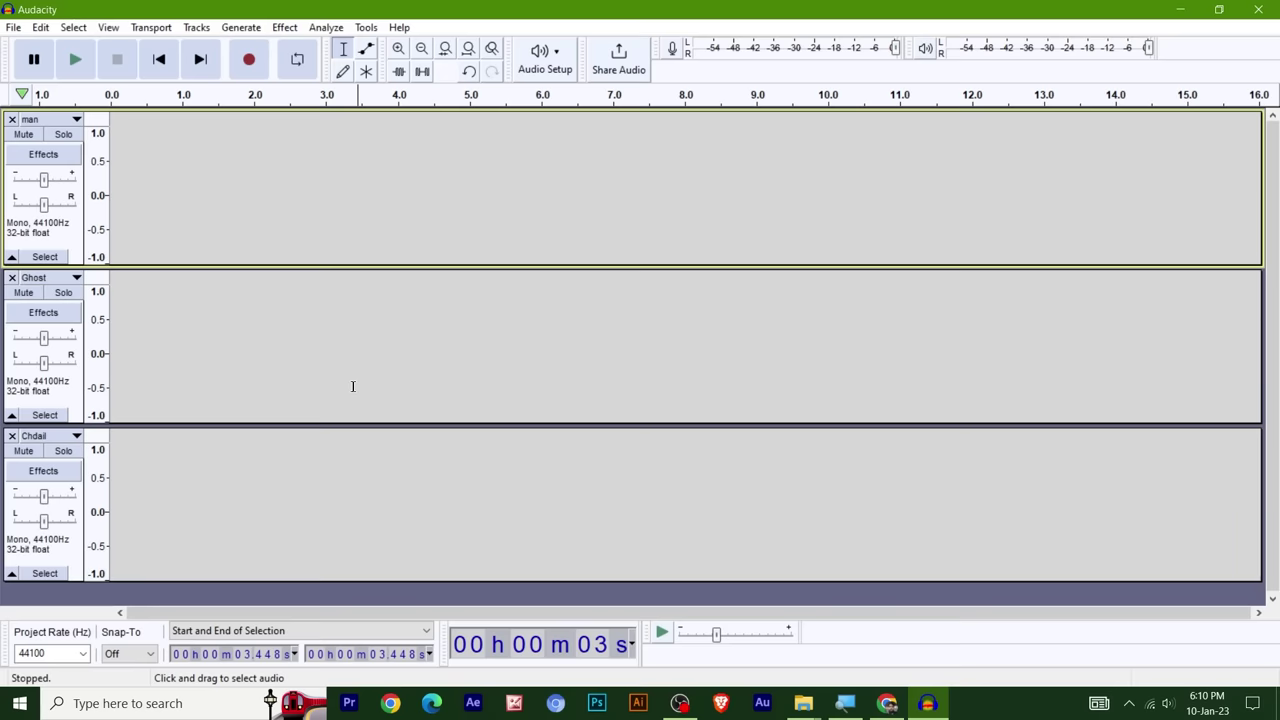
- Record the man's line on the man track from 0 seconds and delete the long pause after about 2.1 seconds
{"action": "left_click", "coordinate": [57, 235]}
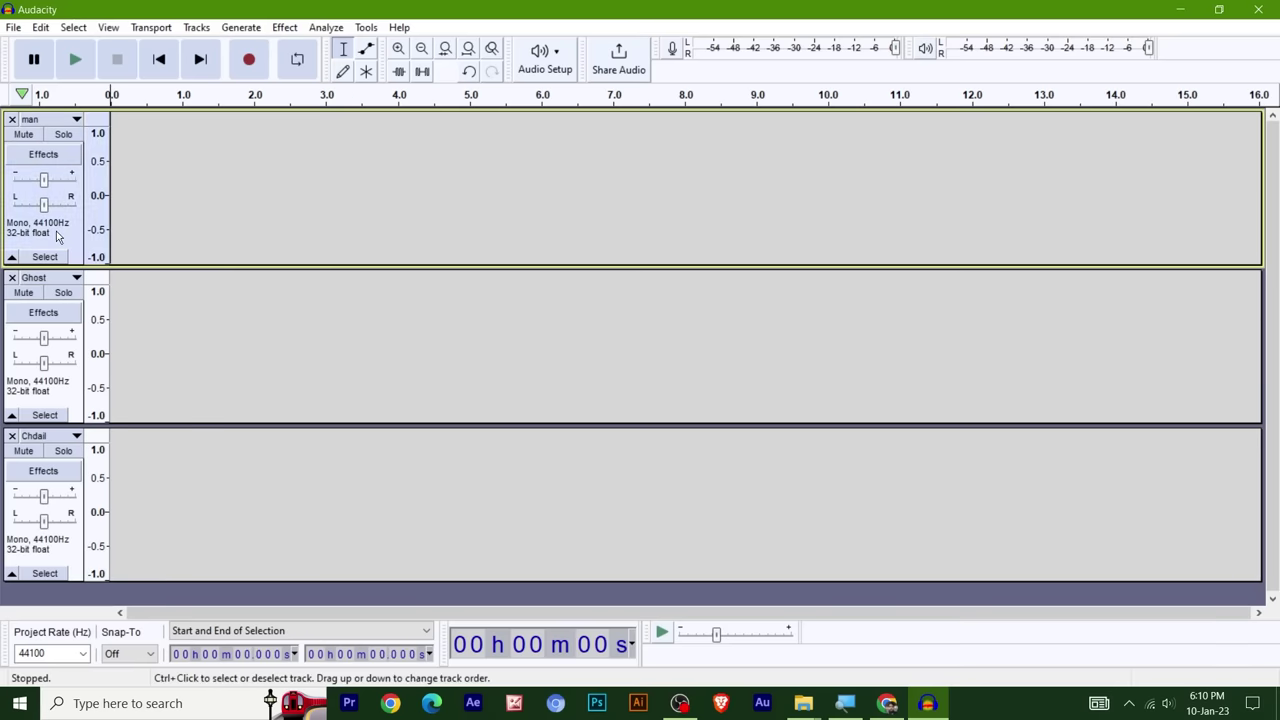
{"action": "left_click", "coordinate": [249, 59]}
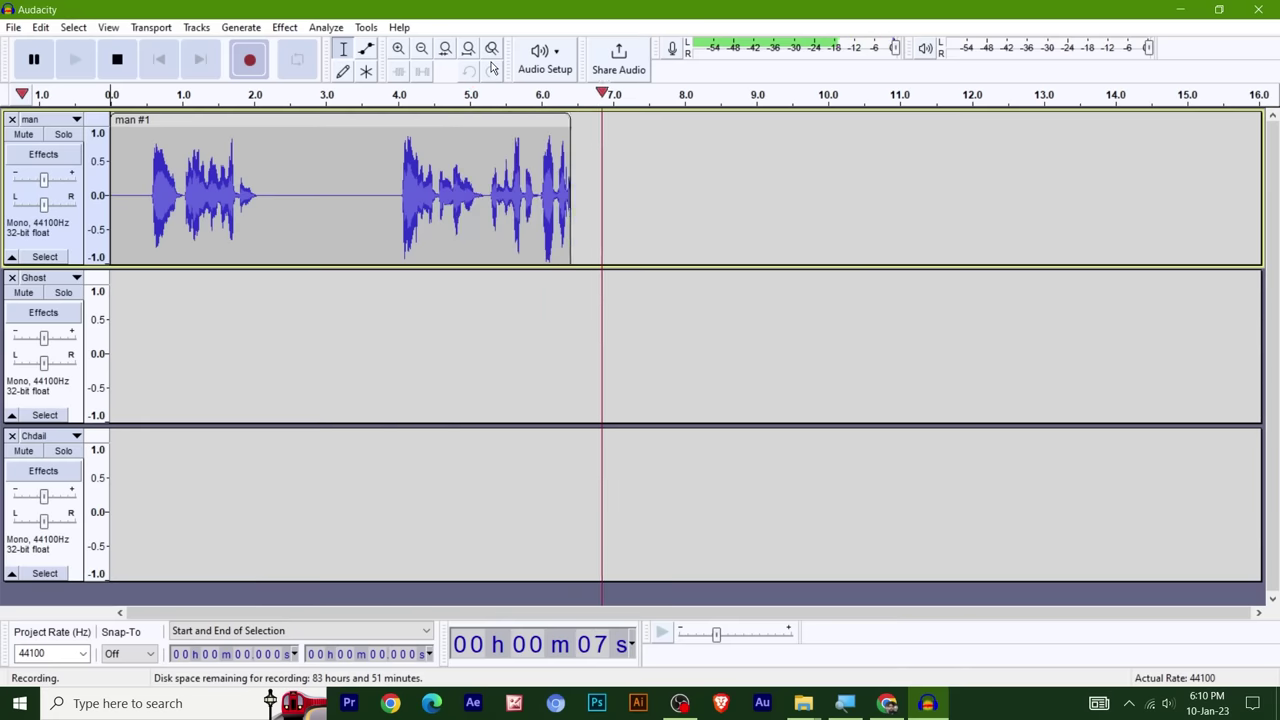
{"action": "key", "text": "space"}
{"action": "left_click_drag", "start_coordinate": [385, 200], "coordinate": [262, 198]}
{"action": "key", "text": "Delete"}
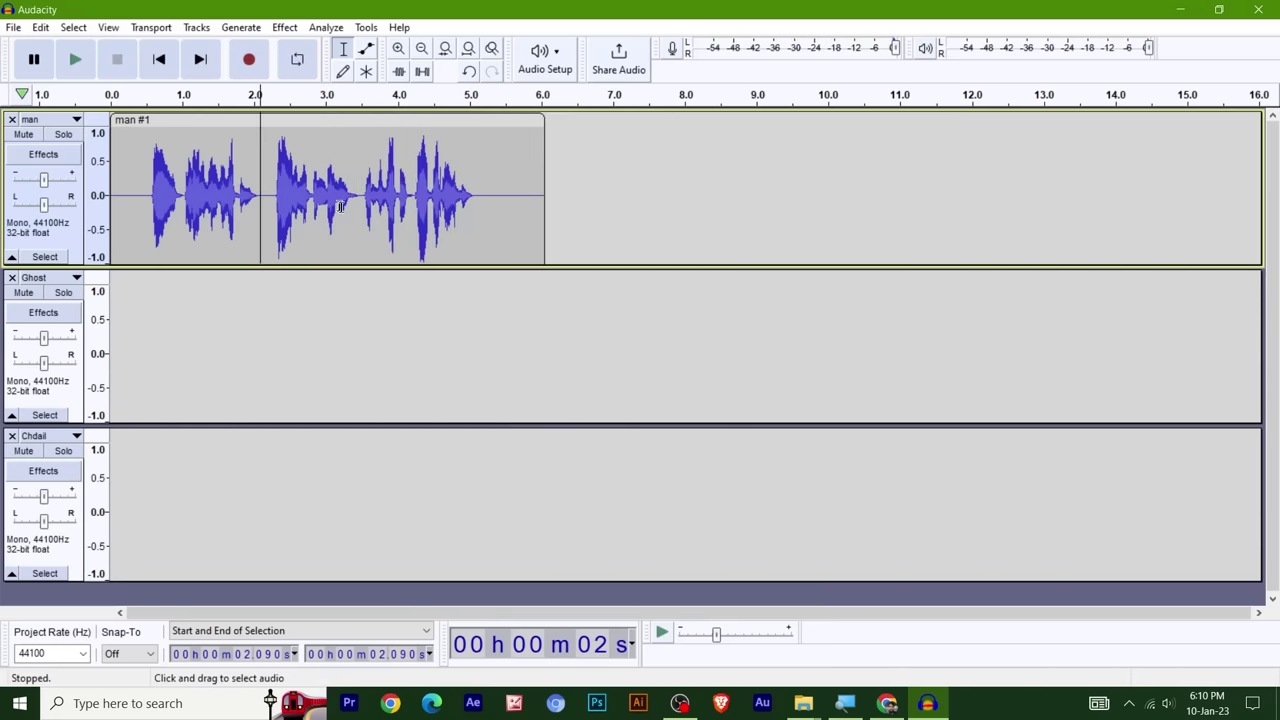
- Record the ghost's line on the Ghost track from about 5.5 seconds and delete the pause between about 7.8 and 8.5 seconds
{"action": "left_click", "coordinate": [491, 350]}
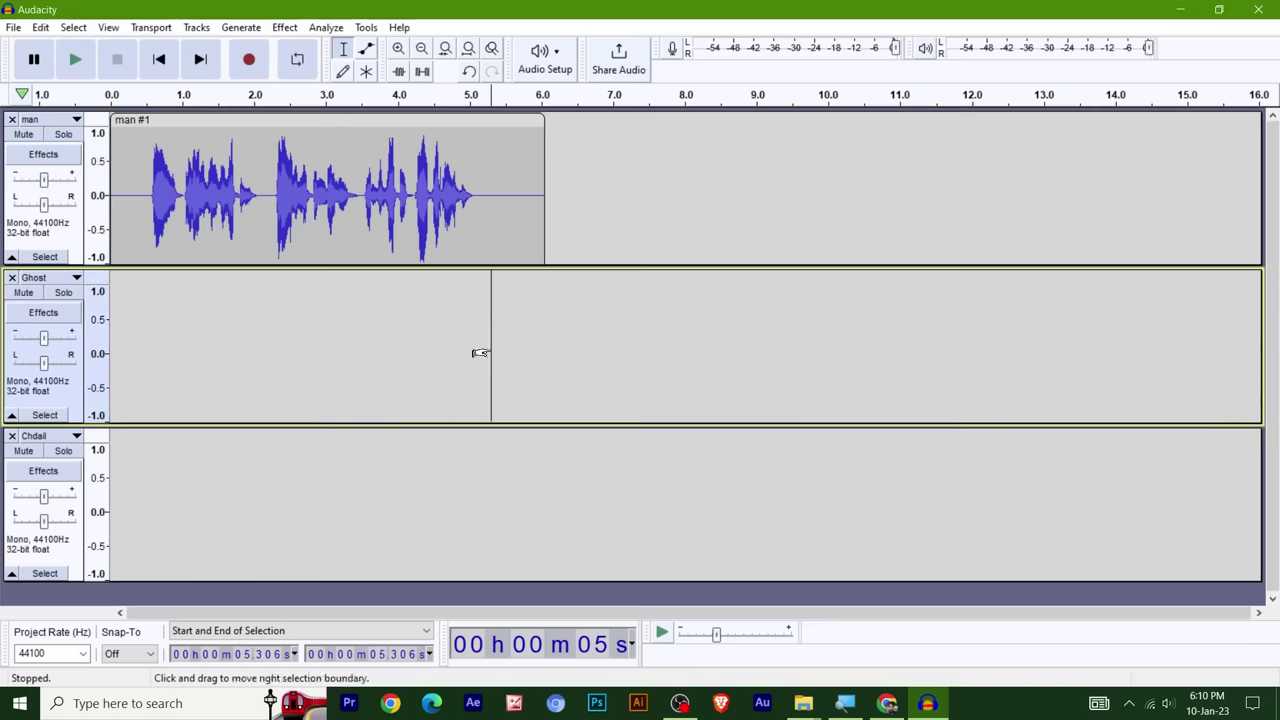
{"action": "left_click", "coordinate": [503, 331]}
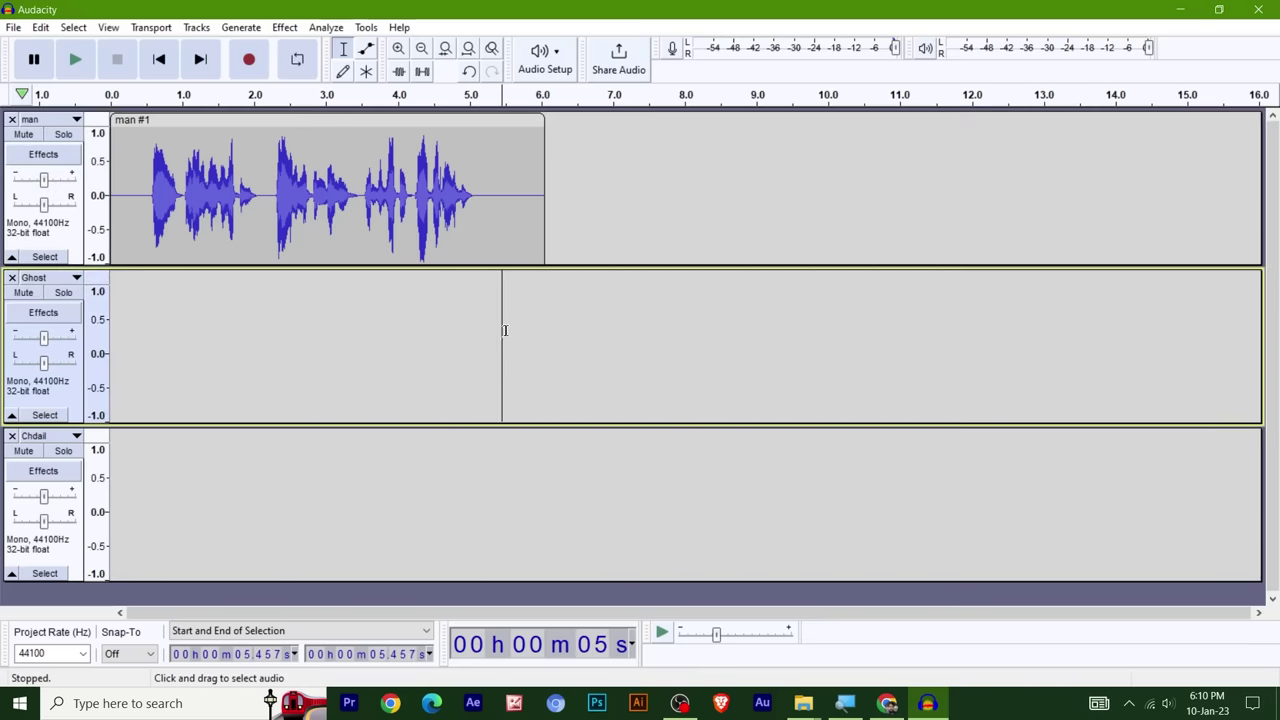
{"action": "left_click", "coordinate": [250, 62]}
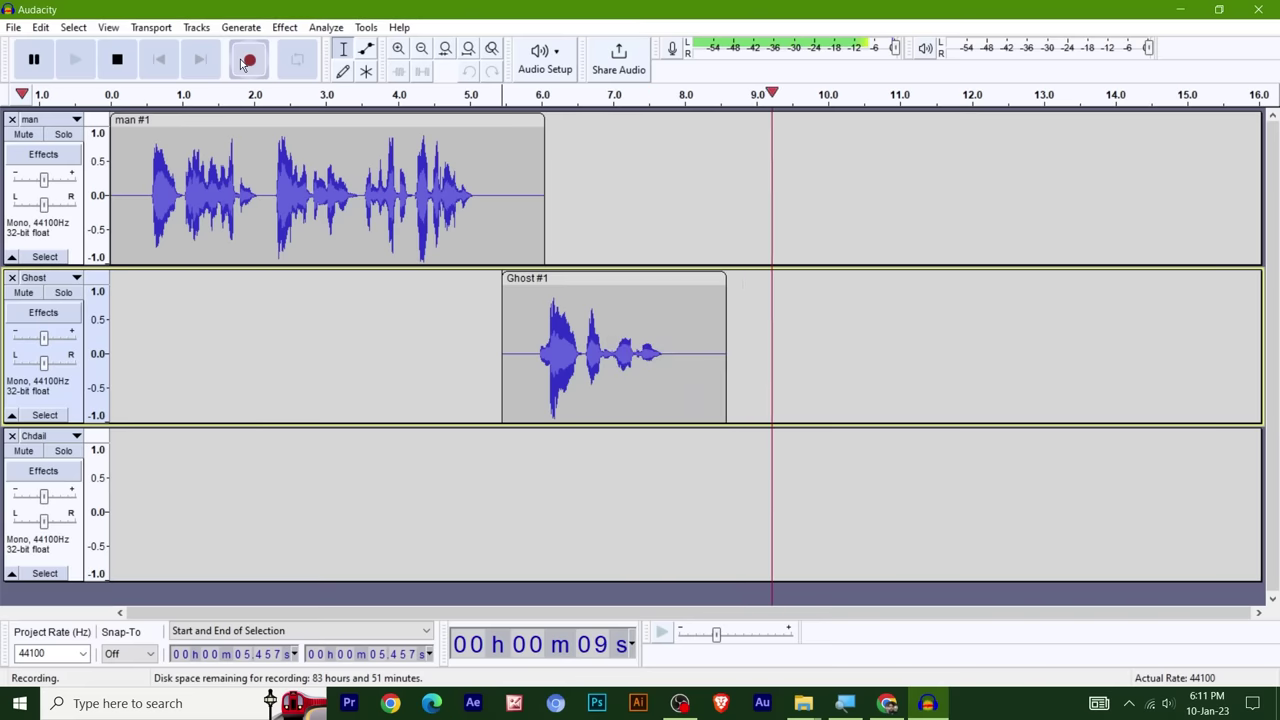
{"action": "key", "text": "space"}
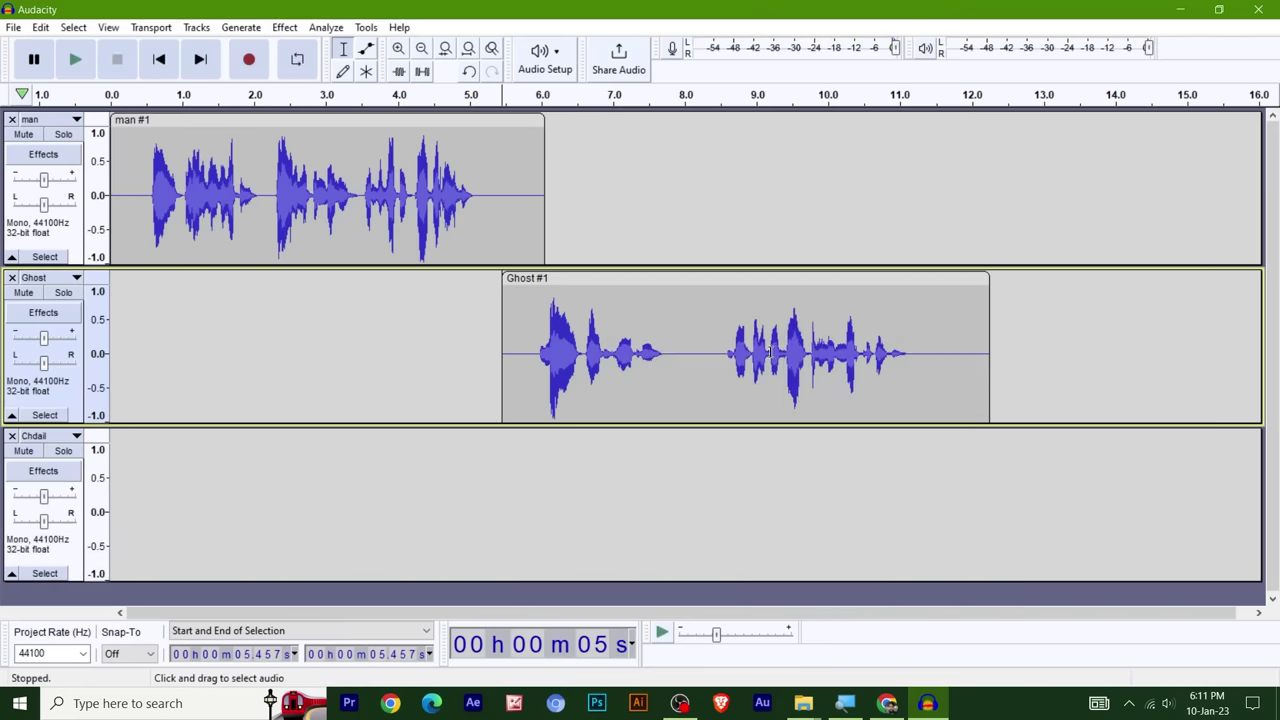
{"action": "left_click_drag", "start_coordinate": [720, 350], "coordinate": [668, 352]}
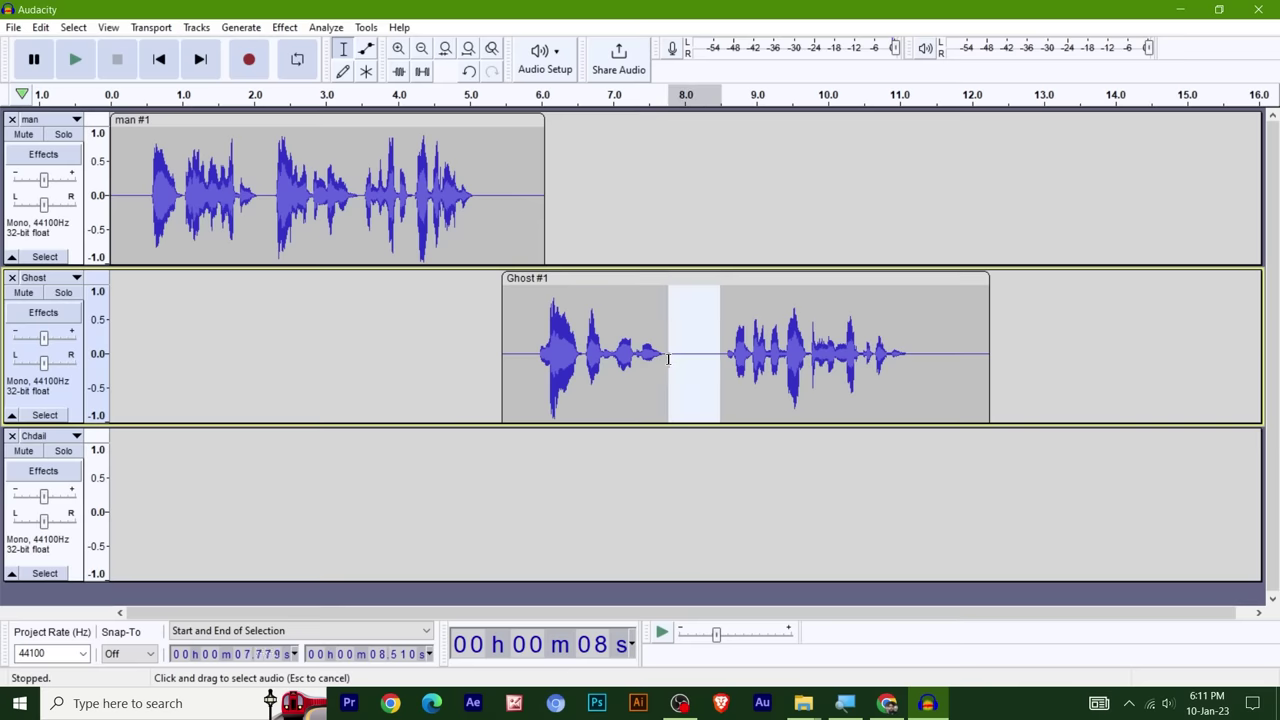
{"action": "key", "text": "Delete"}
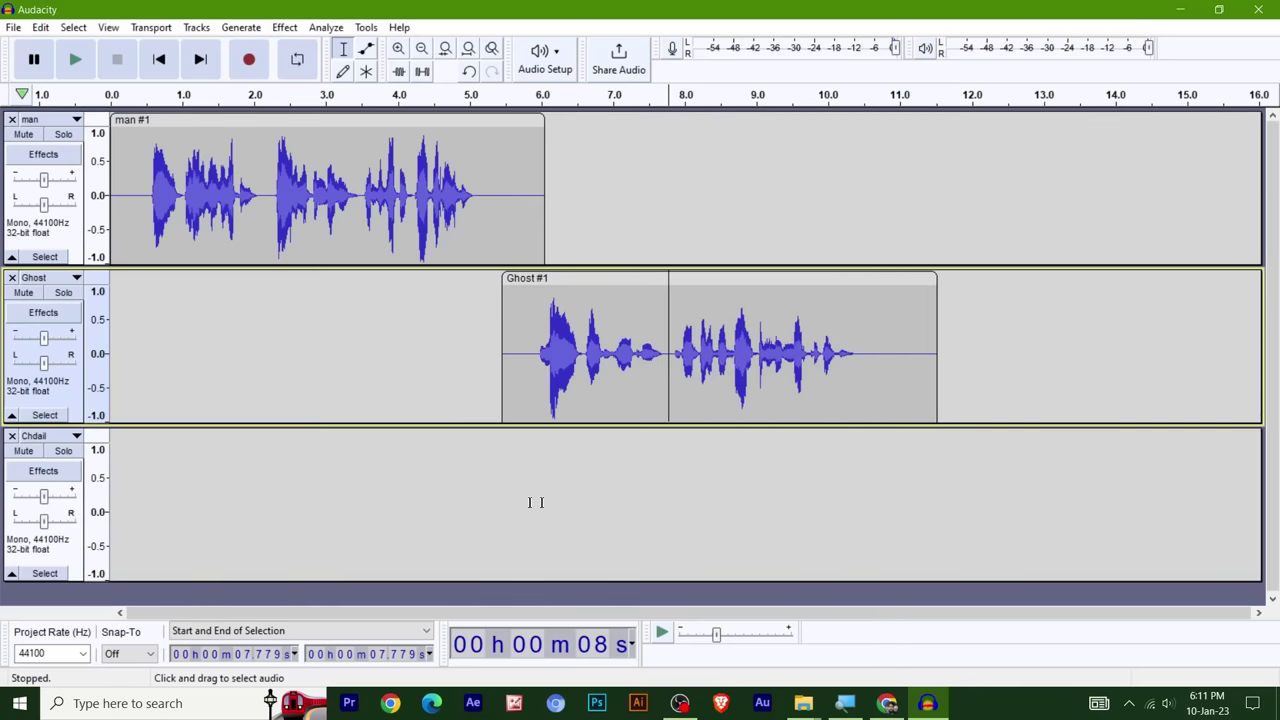
- Record the child's line on the Chdail track from about 11 seconds
{"action": "left_click", "coordinate": [50, 545]}
{"action": "left_click", "coordinate": [947, 490]}
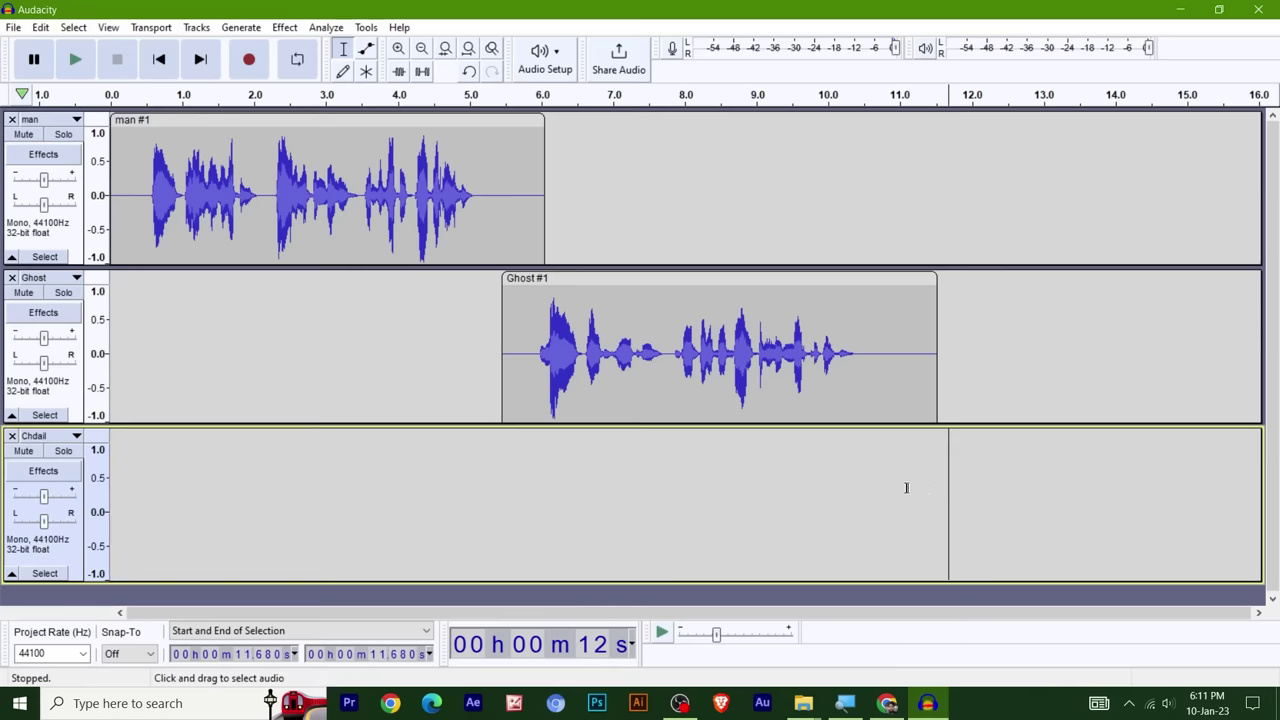
{"action": "left_click", "coordinate": [899, 488]}
{"action": "left_click", "coordinate": [249, 59]}
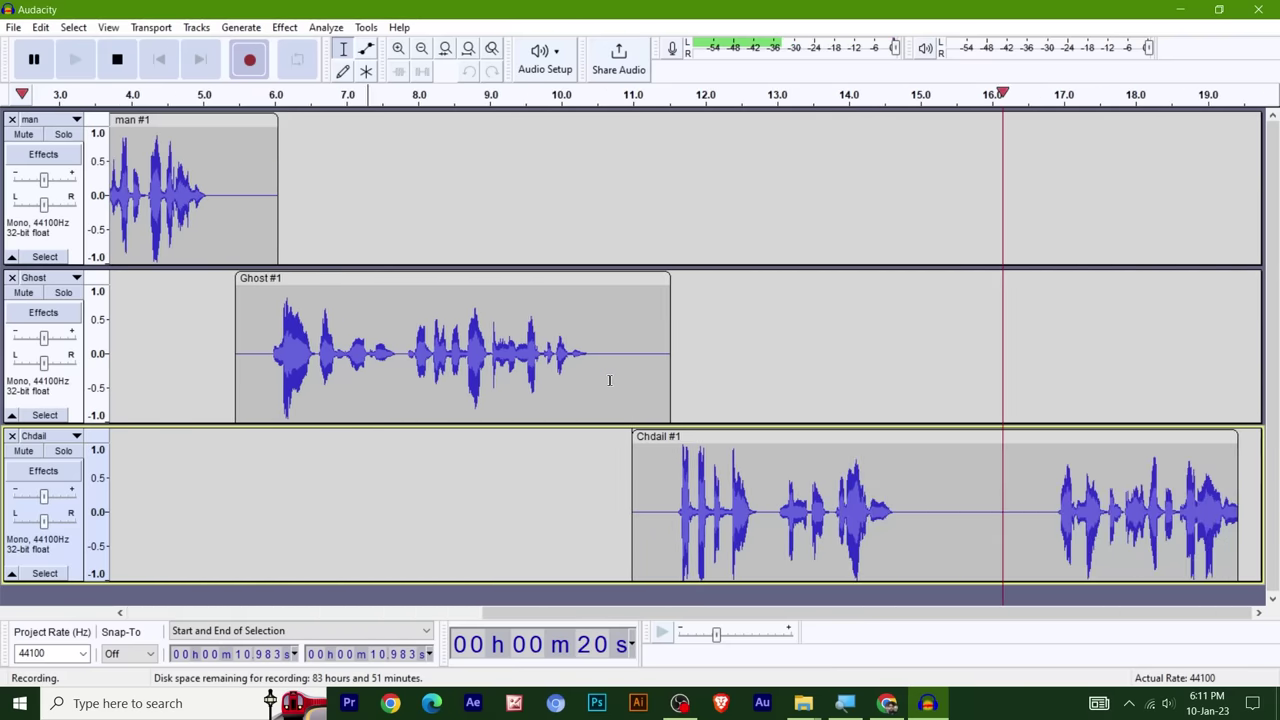
{"action": "key", "text": "space"}
- Play back the three-track dialogue from about 0.2 seconds
{"action": "left_click", "coordinate": [905, 175]}
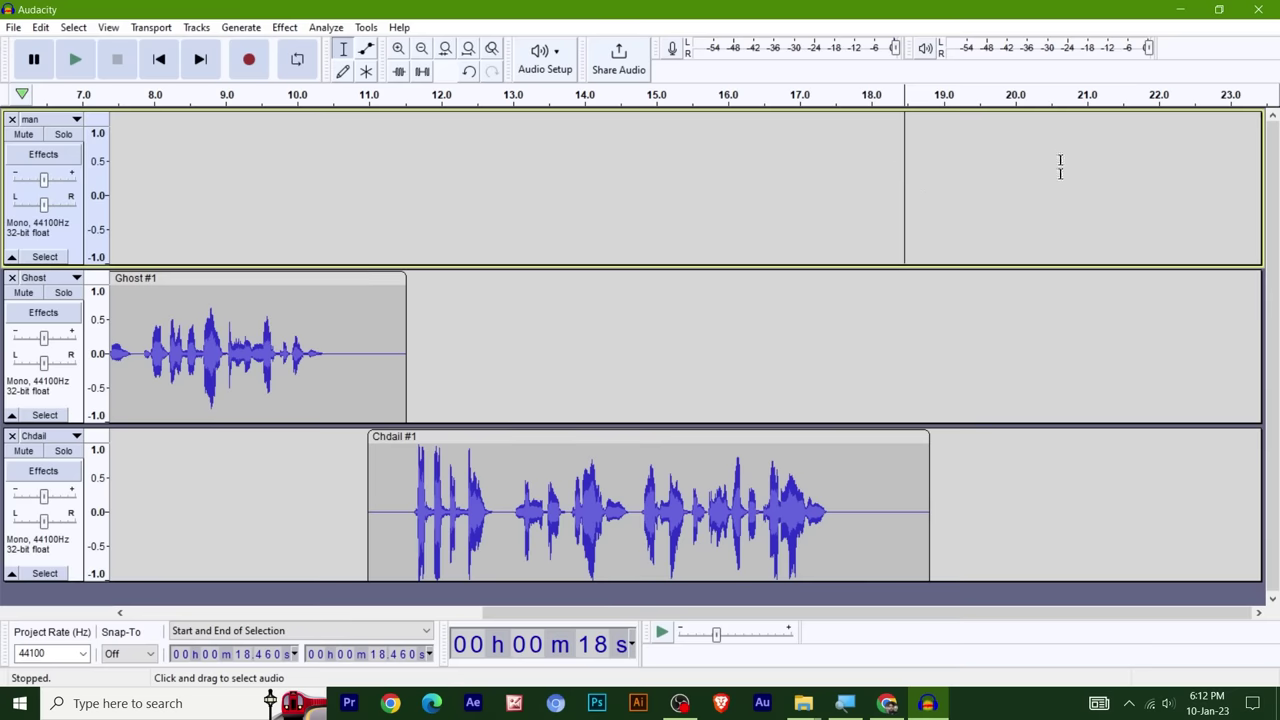
{"action": "left_click", "coordinate": [882, 175]}
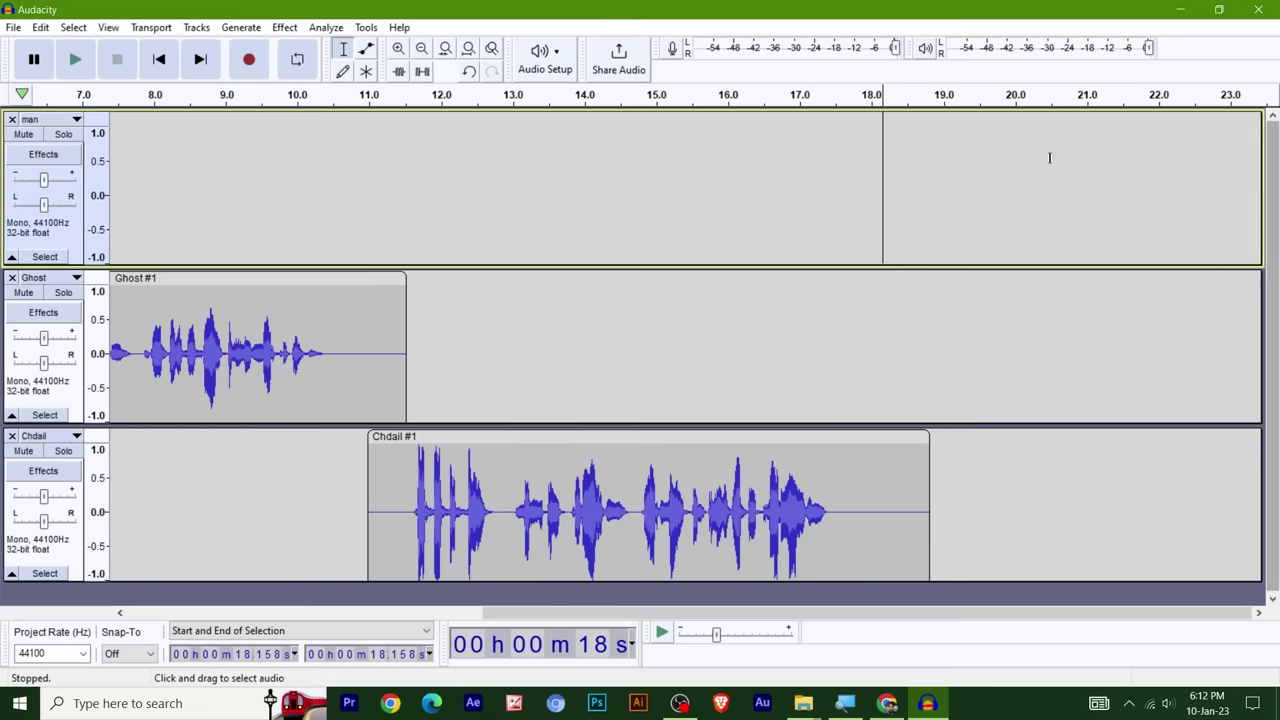
{"action": "left_click_drag", "start_coordinate": [1037, 612], "coordinate": [675, 612]}
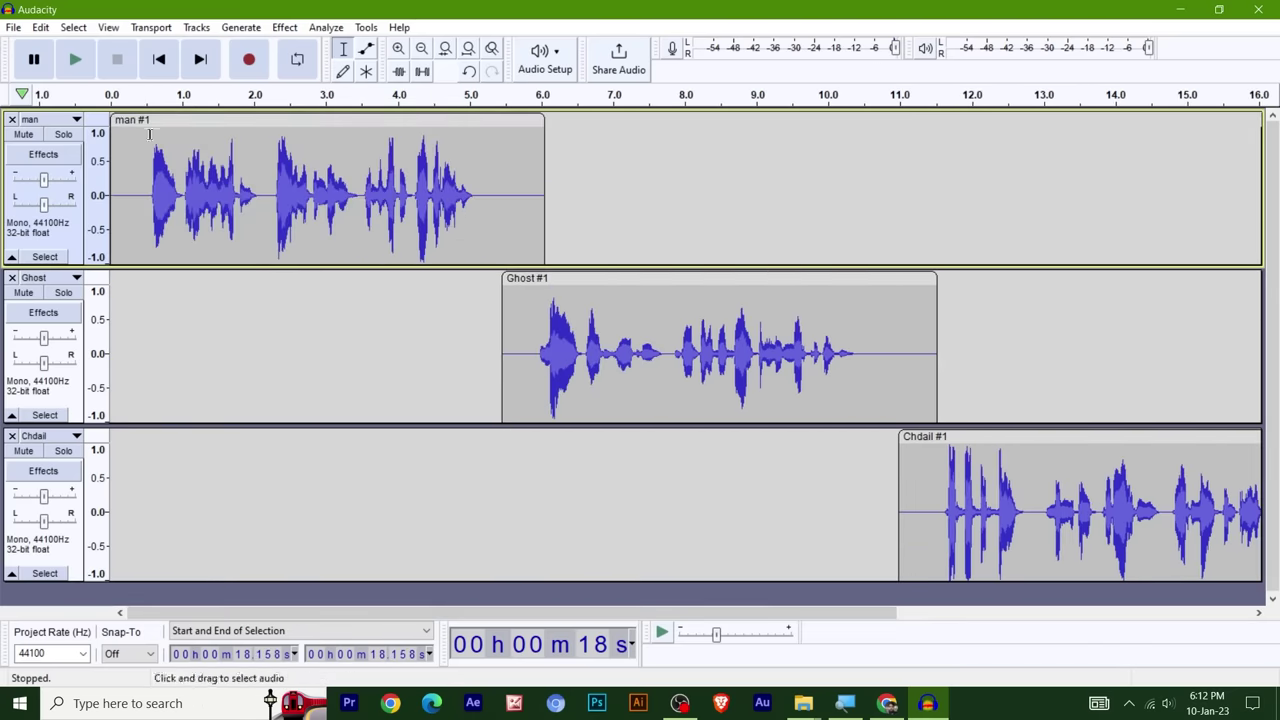
{"action": "left_click", "coordinate": [127, 197]}
{"action": "key", "text": "space"}
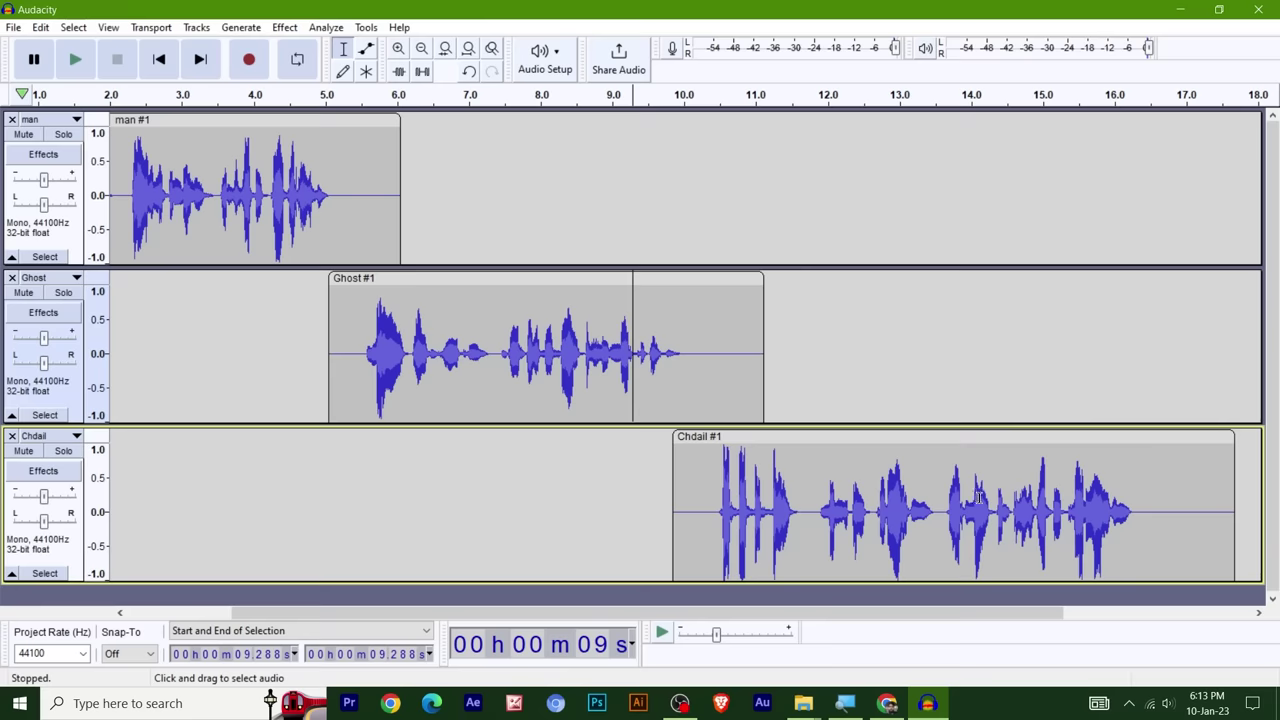
{"action": "scroll", "coordinate": [980, 497], "scroll_direction": "left", "scroll_amount": 3}
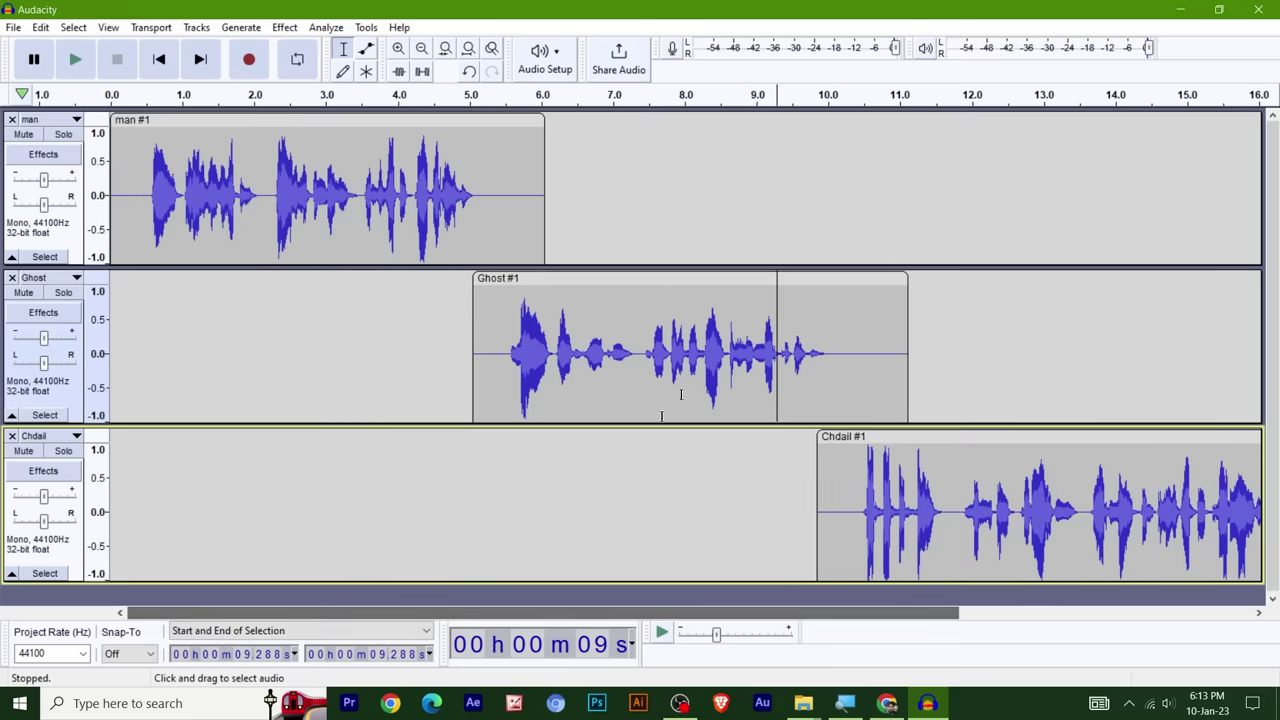
- Place the cursor just before the man track's first phrase, at about 0.44 seconds
{"action": "left_click", "coordinate": [412, 128]}
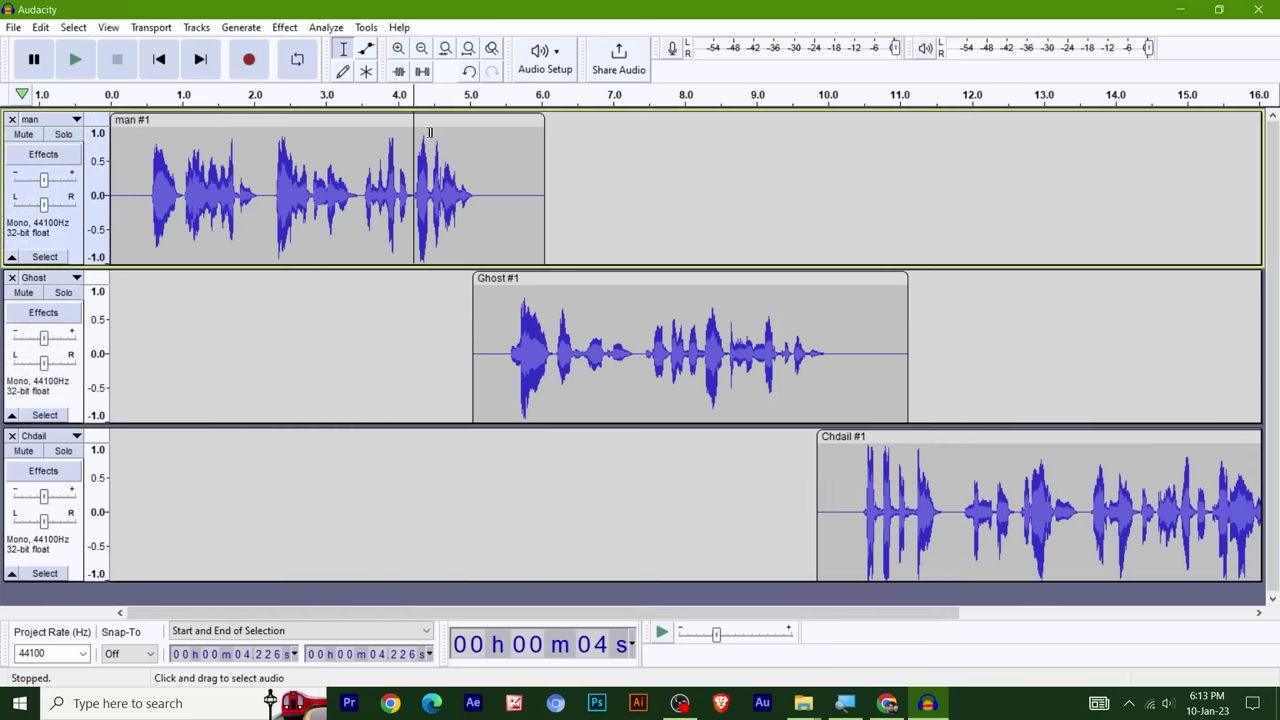
{"action": "left_click", "coordinate": [440, 120]}
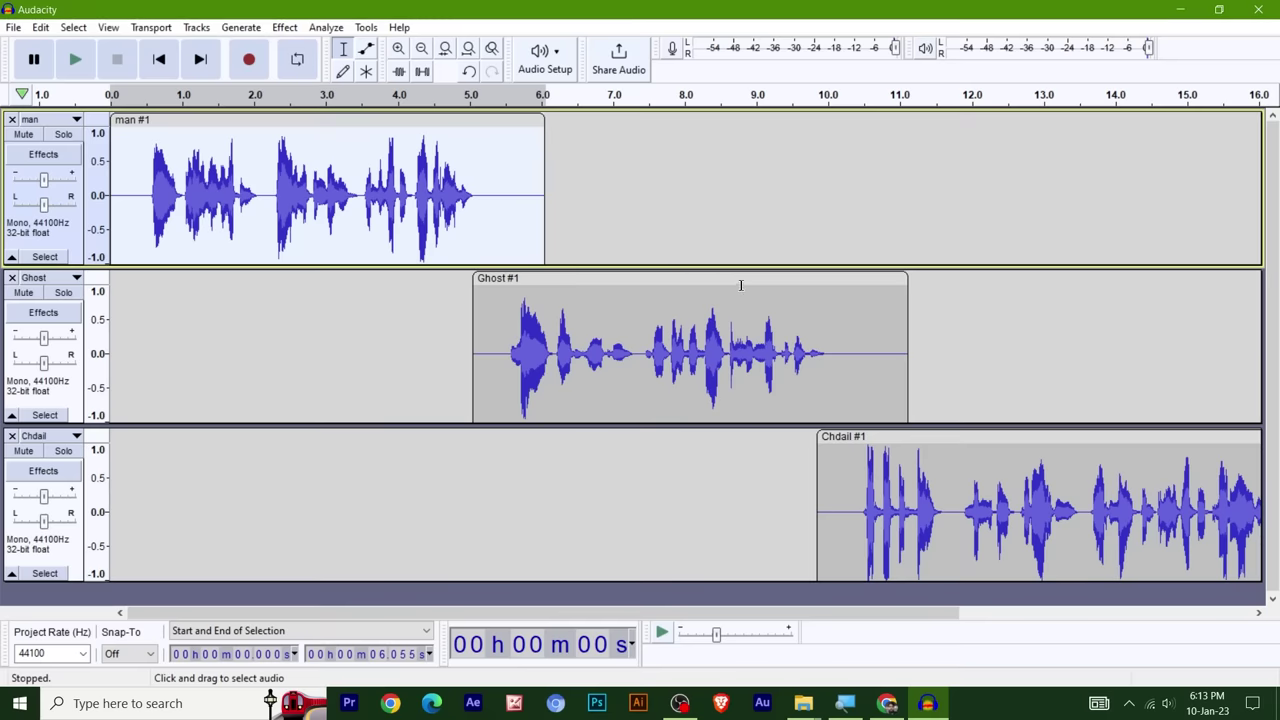
{"action": "left_click", "coordinate": [784, 286]}
{"action": "left_click", "coordinate": [362, 492]}
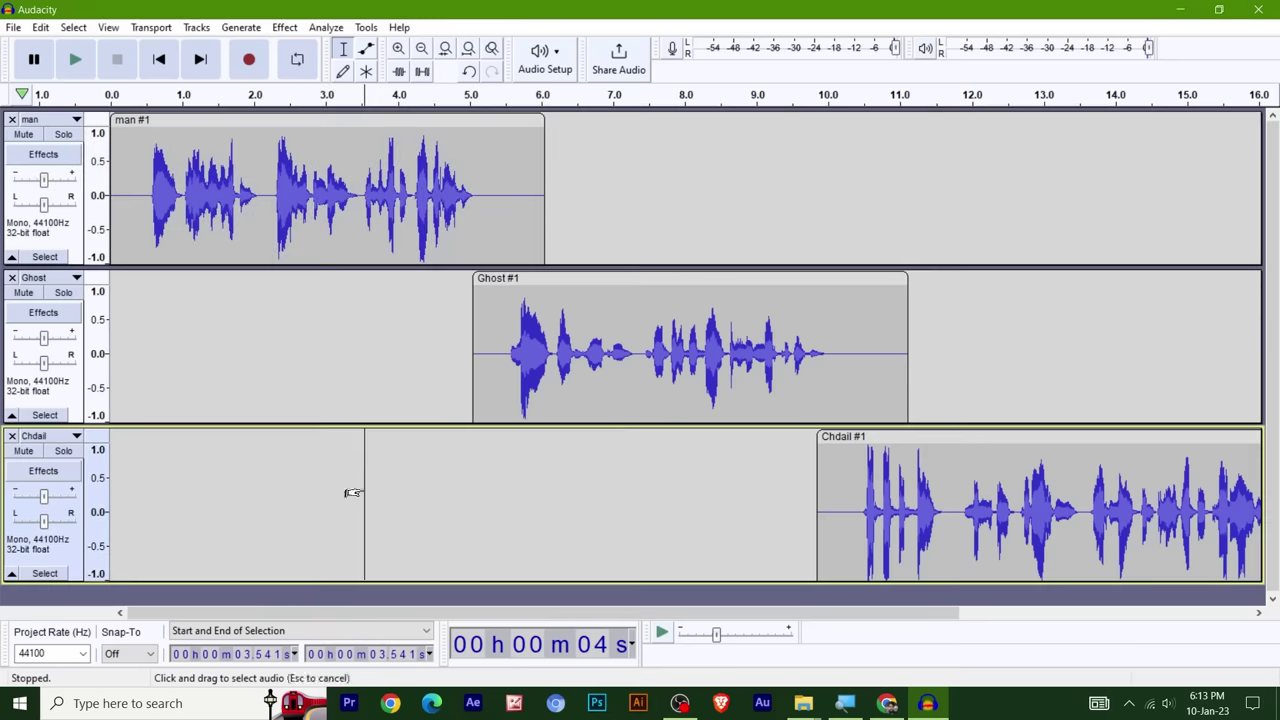
{"action": "left_click", "coordinate": [271, 122]}
{"action": "left_click", "coordinate": [143, 174]}
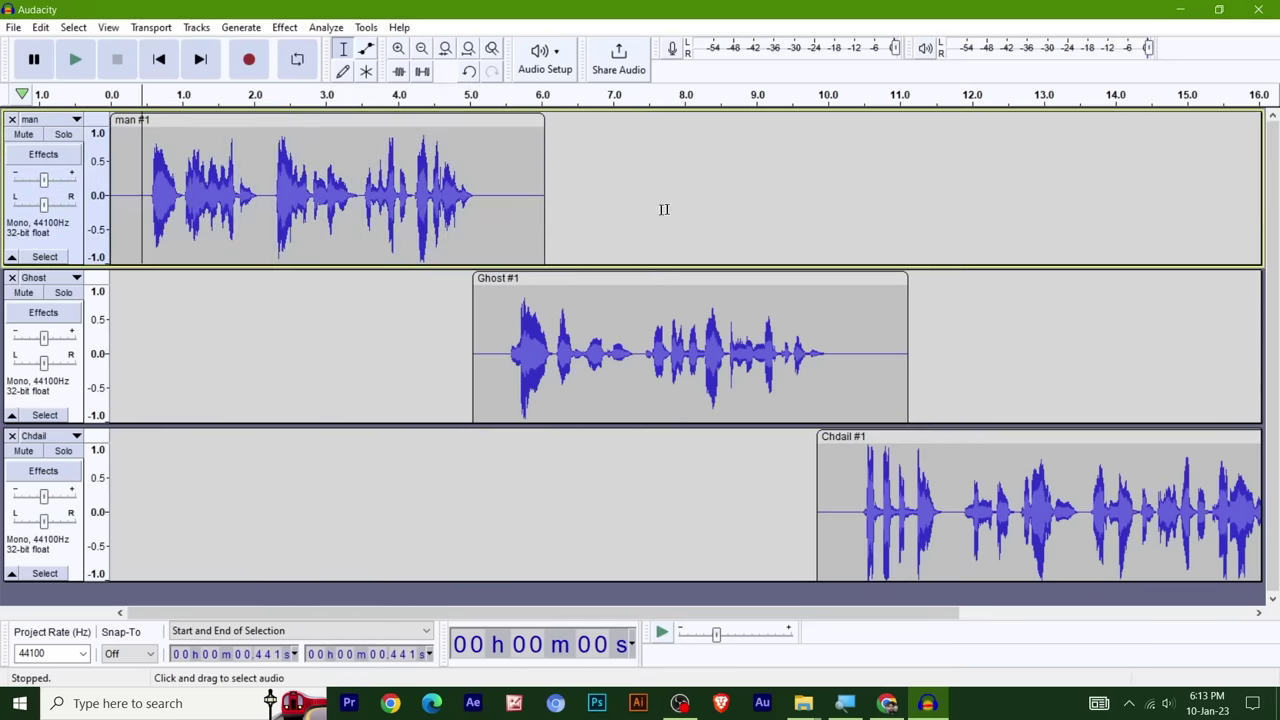
- Play back the man track's line from about 0.44 seconds
{"action": "key", "text": "space"}
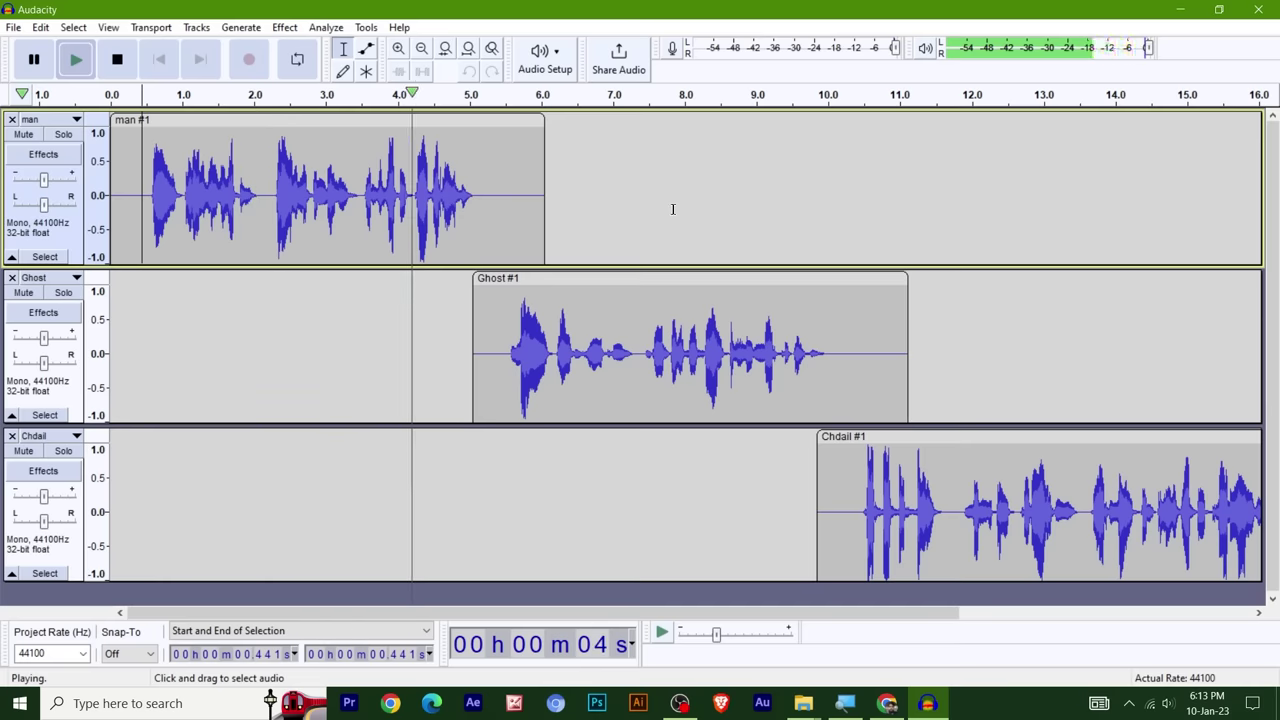
{"action": "key", "text": "space"}
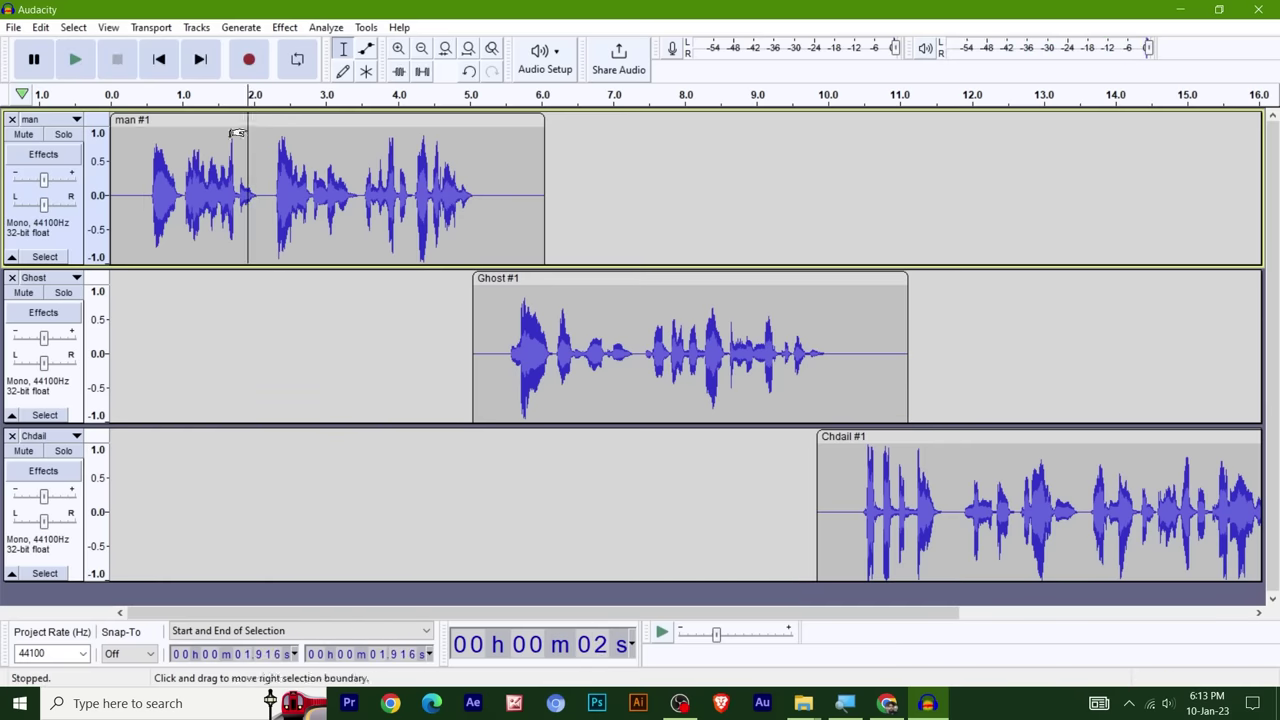
- Raise the pitch of the whole man clip with Change Pitch, using a percent change of 10
{"action": "left_click", "coordinate": [241, 120]}
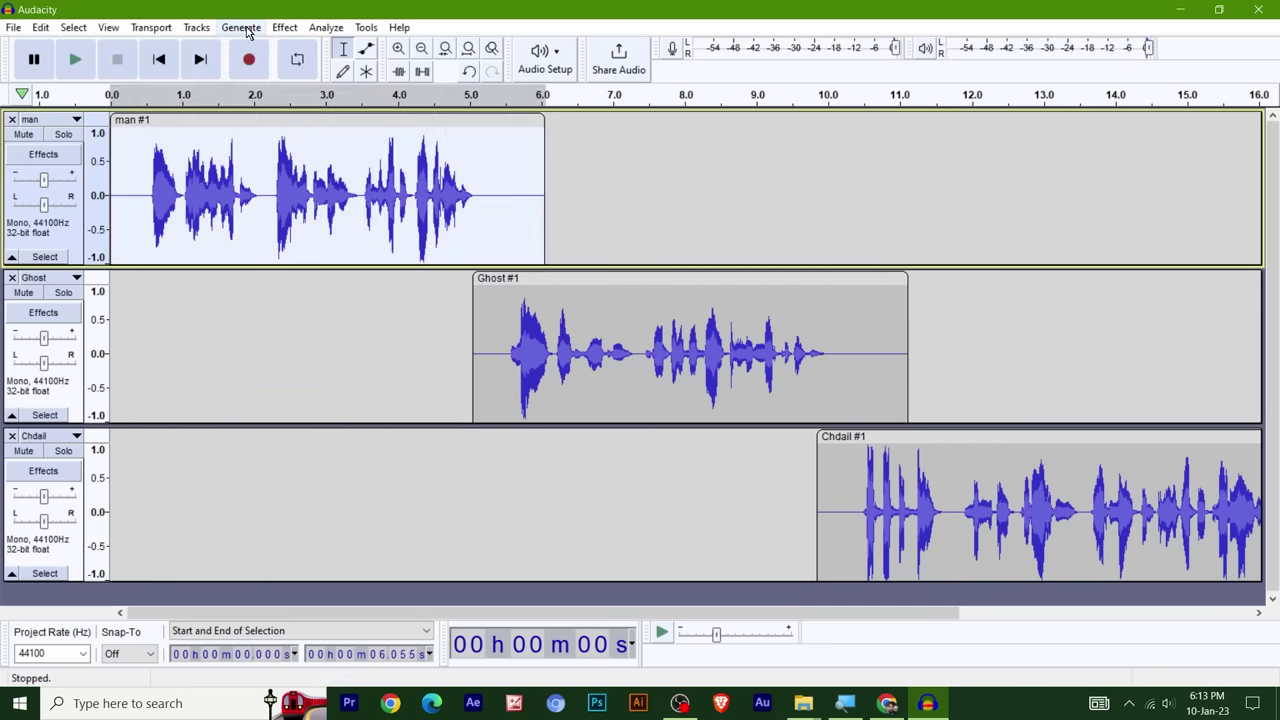
{"action": "left_click", "coordinate": [285, 29]}
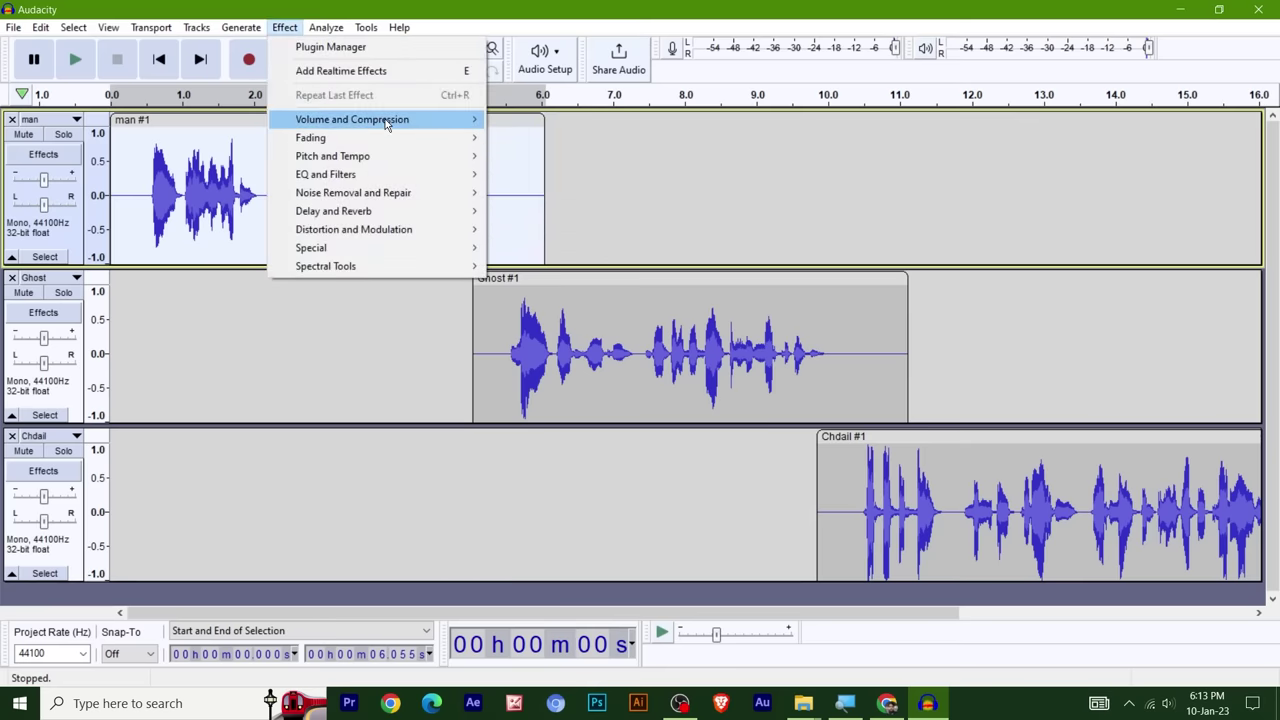
{"action": "mouse_move", "coordinate": [420, 156]}
{"action": "left_click", "coordinate": [560, 160]}
{"action": "left_click_drag", "start_coordinate": [636, 208], "coordinate": [690, 106]}
{"action": "left_click_drag", "start_coordinate": [762, 317], "coordinate": [678, 316]}
{"action": "type", "text": "0"}
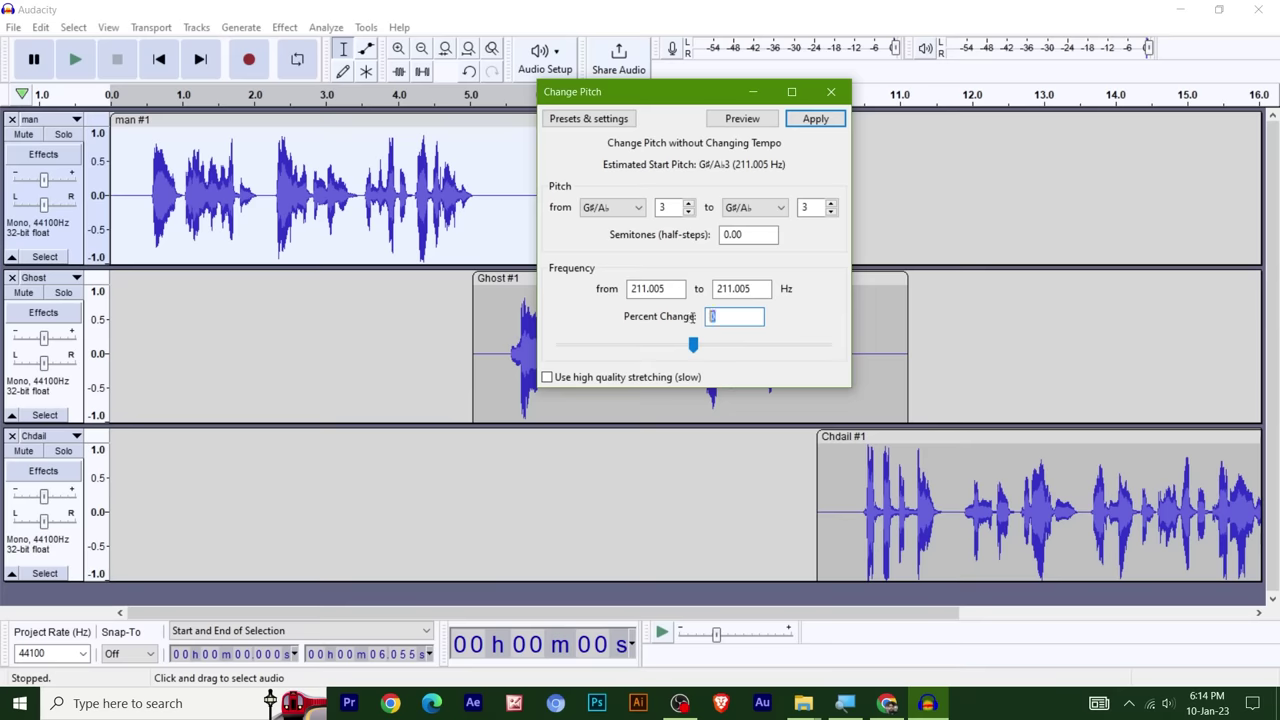
{"action": "type", "text": "10"}
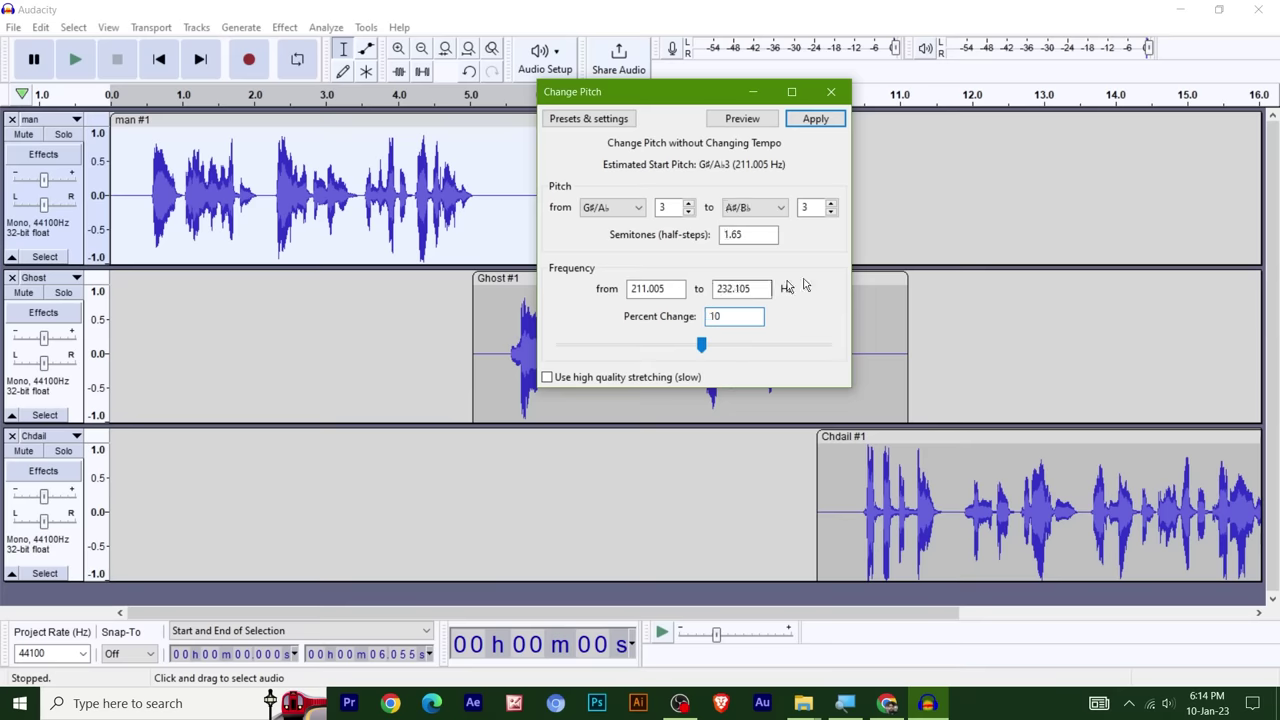
{"action": "key", "text": "Return"}
- Play back the pitch-changed man line from about 0.49 seconds
{"action": "left_click", "coordinate": [462, 189]}
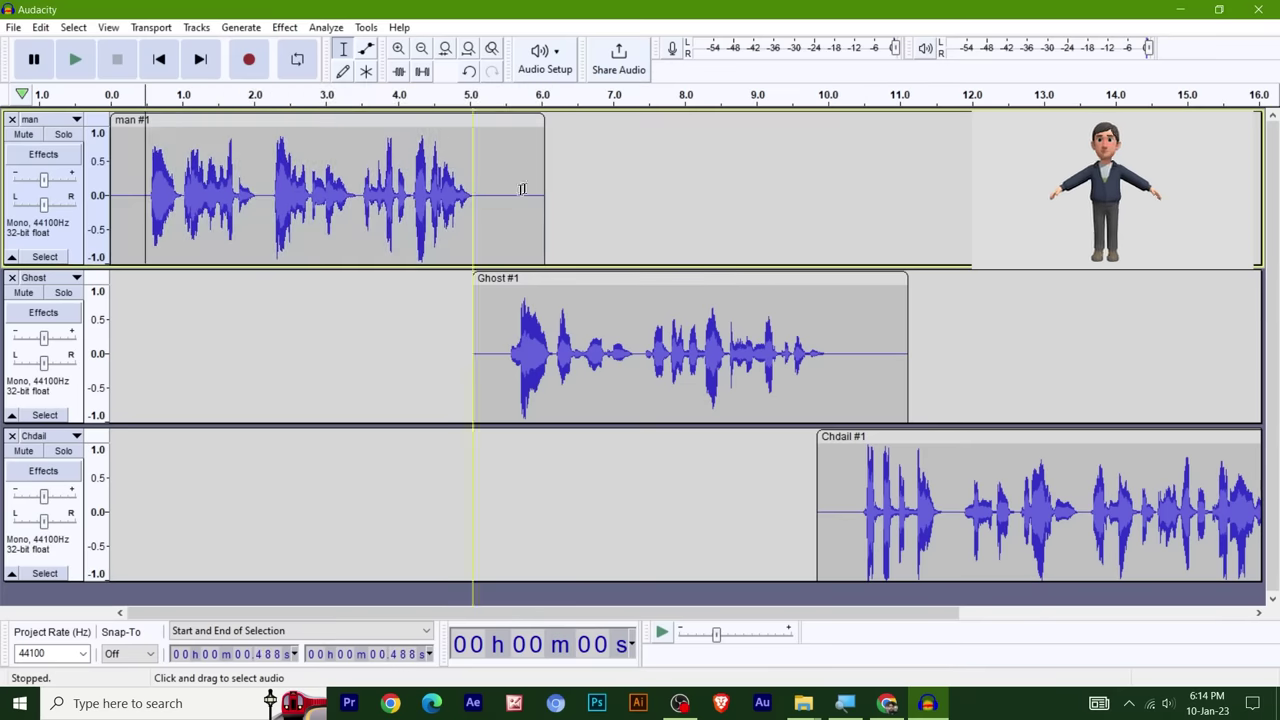
{"action": "key", "text": "space"}
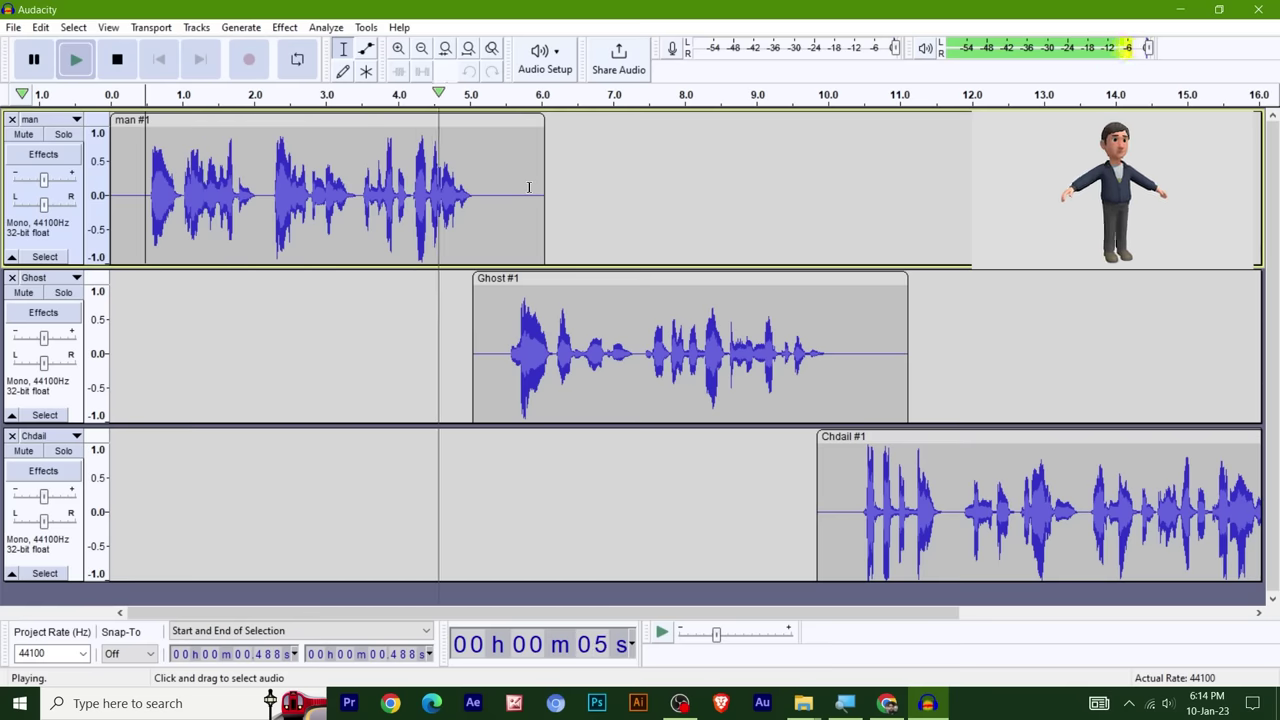
{"action": "key", "text": "space"}
{"action": "left_click", "coordinate": [285, 28]}
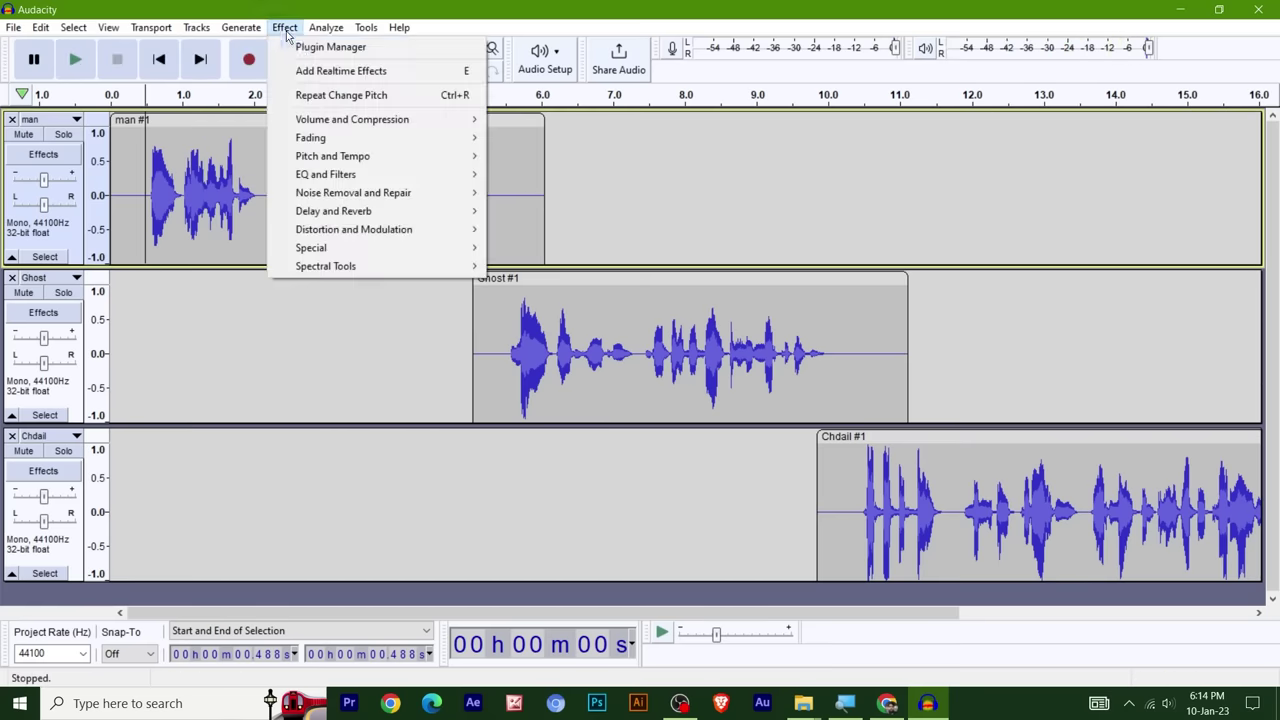
{"action": "mouse_move", "coordinate": [410, 160]}
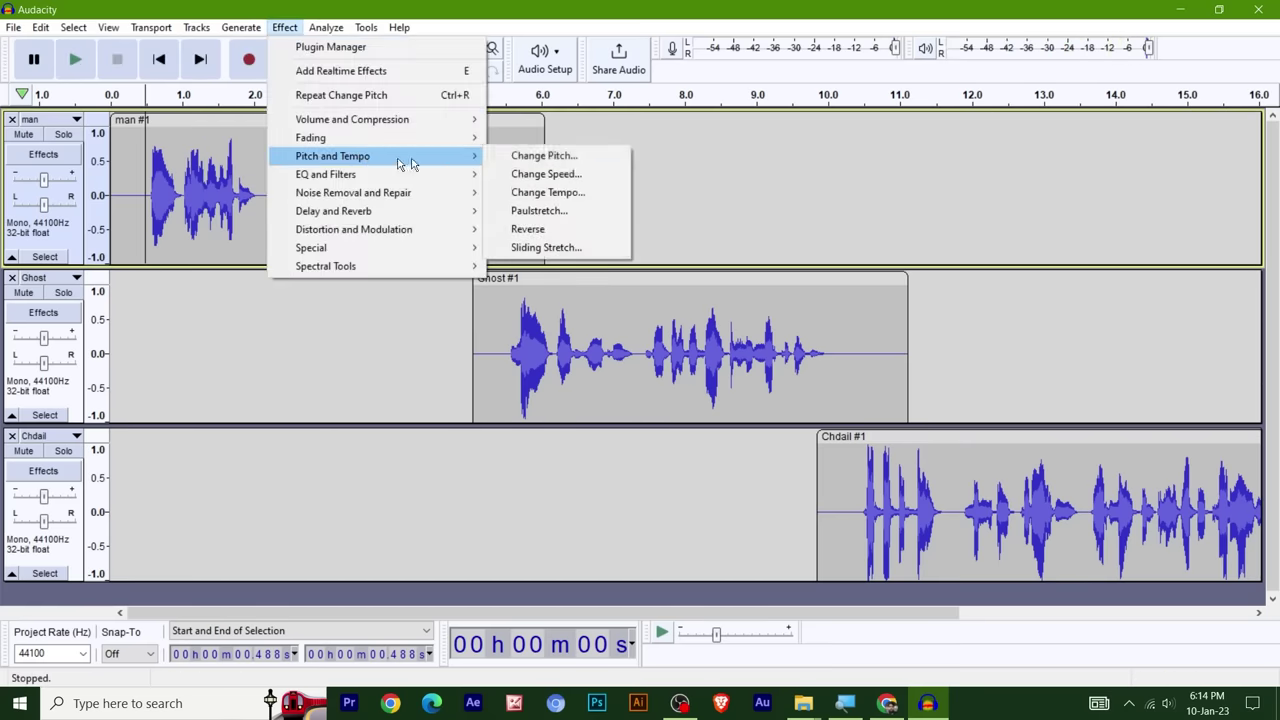
{"action": "left_click", "coordinate": [565, 157]}
{"action": "left_click", "coordinate": [811, 383]}
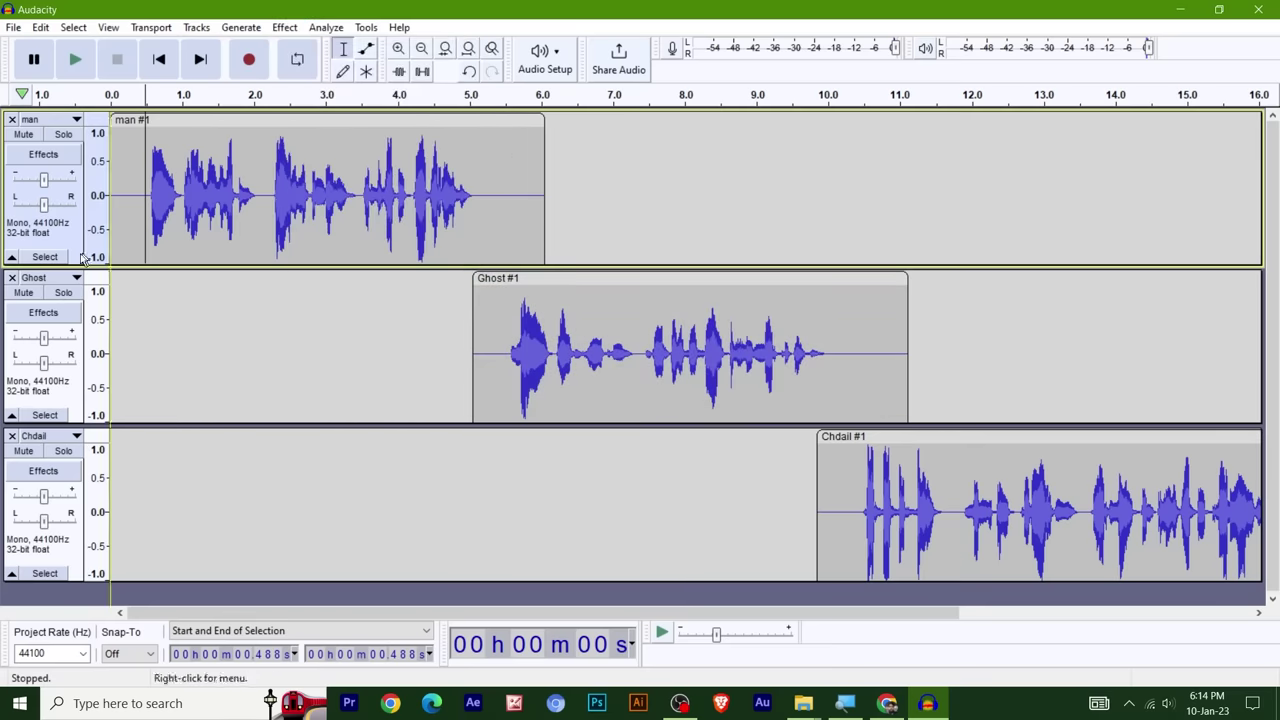
- Select the whole man track and apply Change Pitch again with a percent change of 20
{"action": "left_click", "coordinate": [45, 257]}
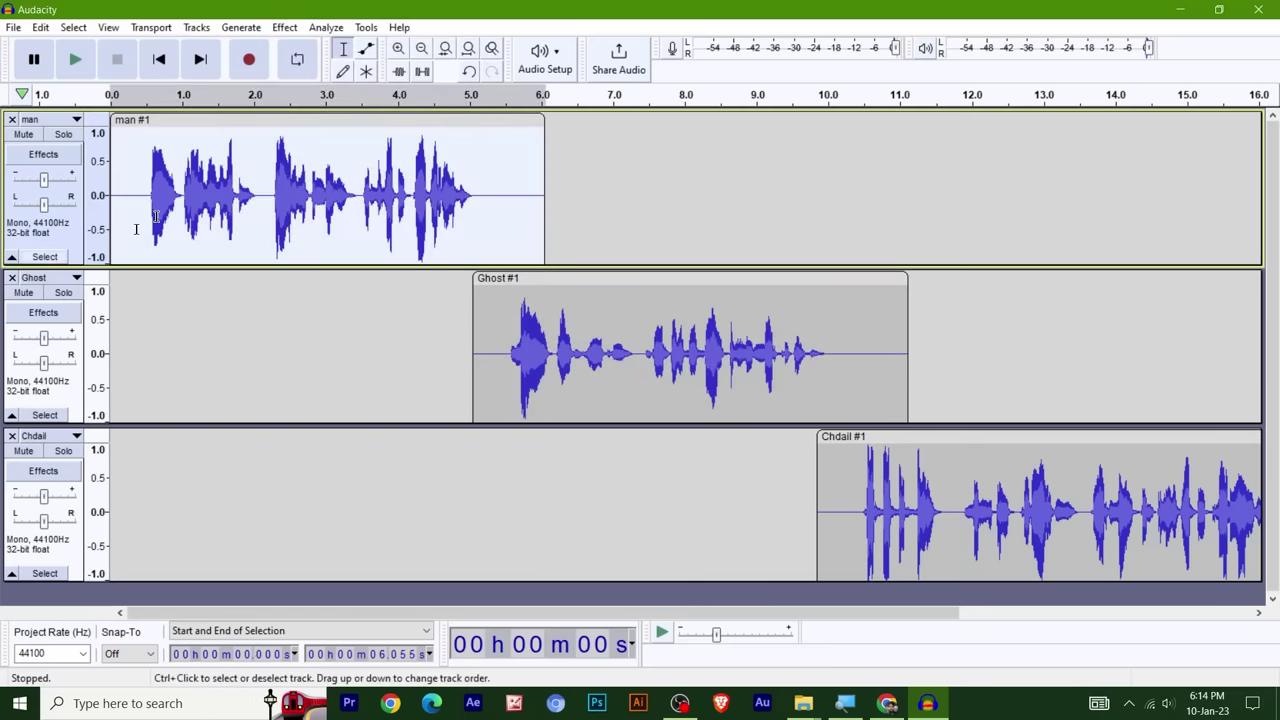
{"action": "left_click", "coordinate": [284, 27]}
{"action": "mouse_move", "coordinate": [420, 162]}
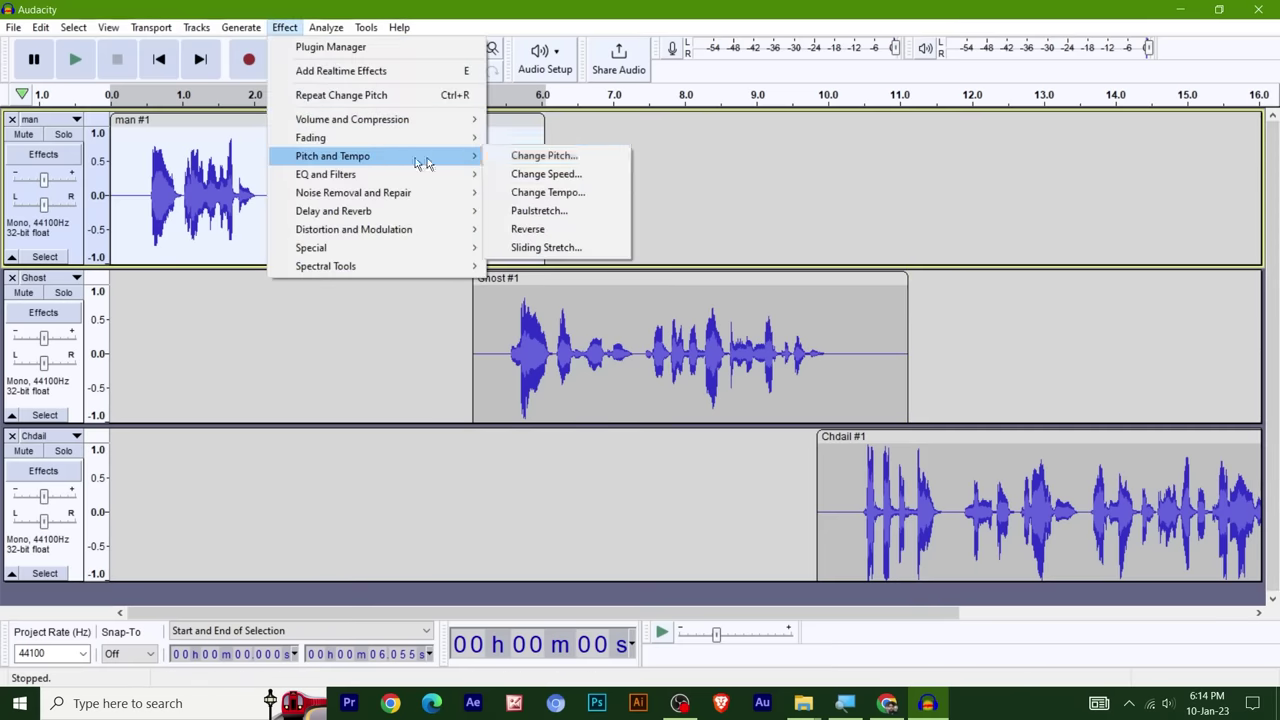
{"action": "left_click", "coordinate": [565, 155]}
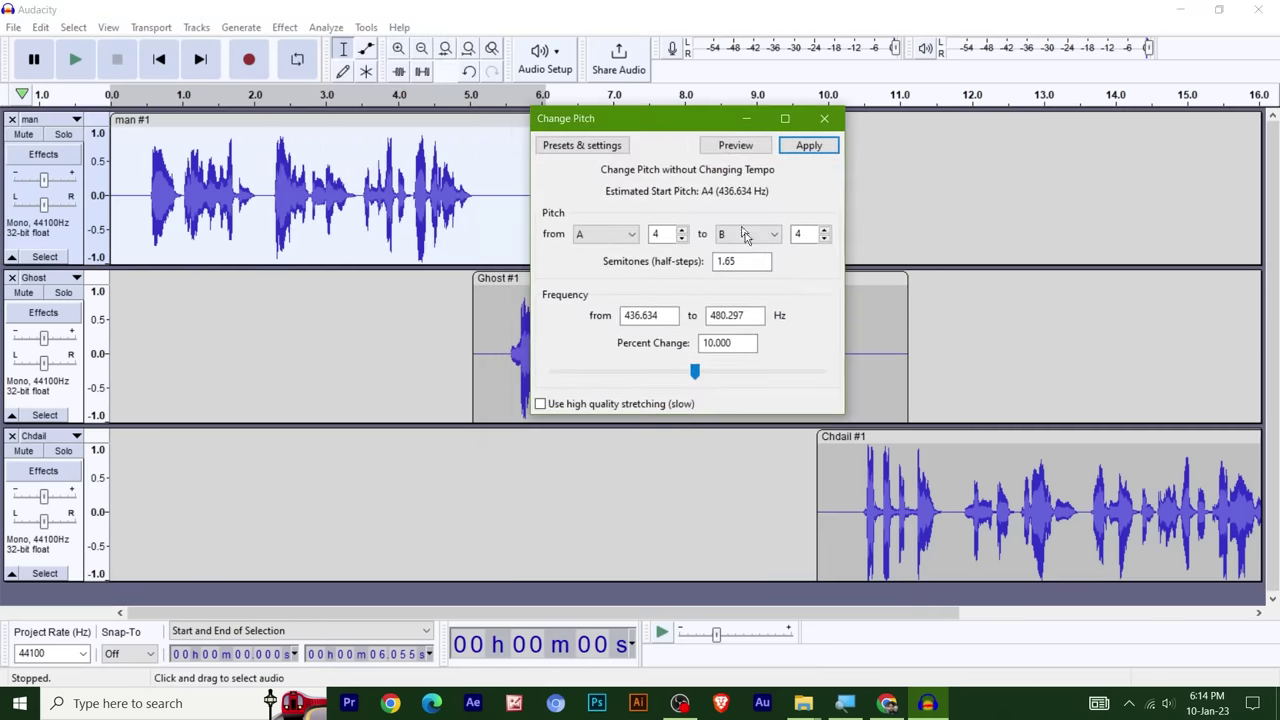
{"action": "double_click", "coordinate": [725, 343]}
{"action": "type", "text": "20"}
{"action": "key", "text": "Return"}
- Play back the man track's line from about 0.37 seconds
{"action": "left_click", "coordinate": [138, 195]}
{"action": "key", "text": "space"}
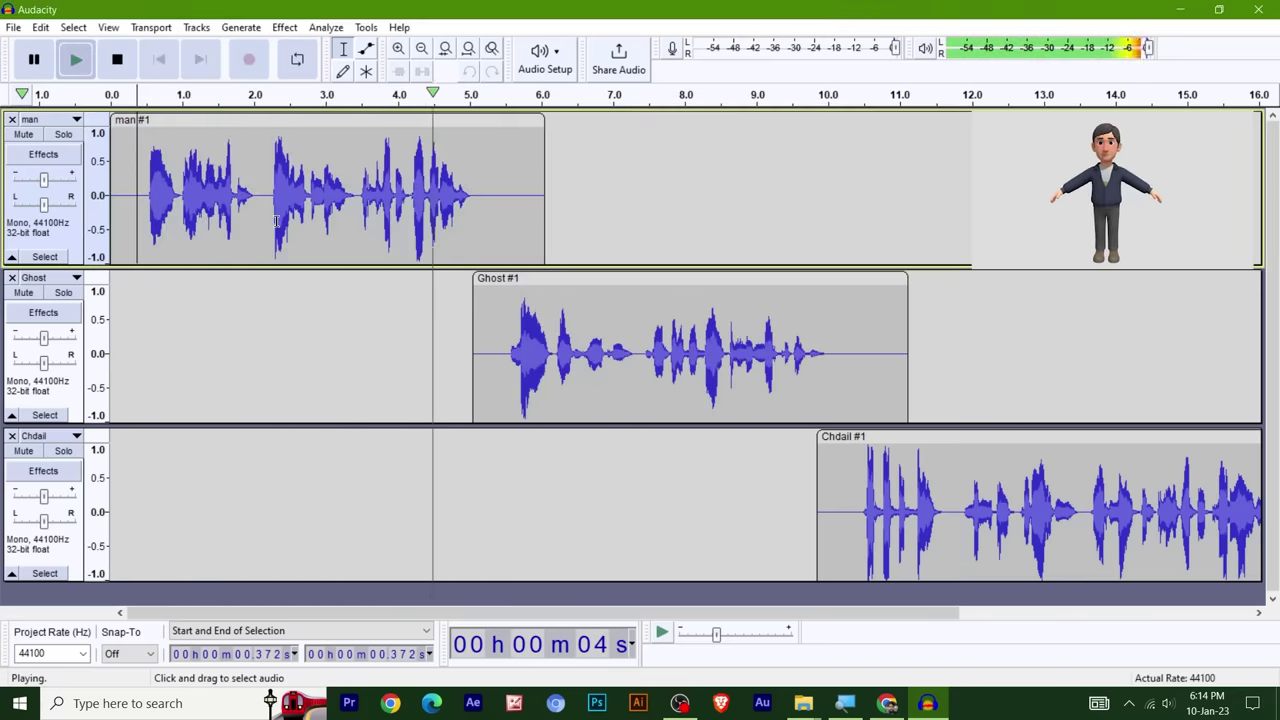
{"action": "key", "text": "space"}
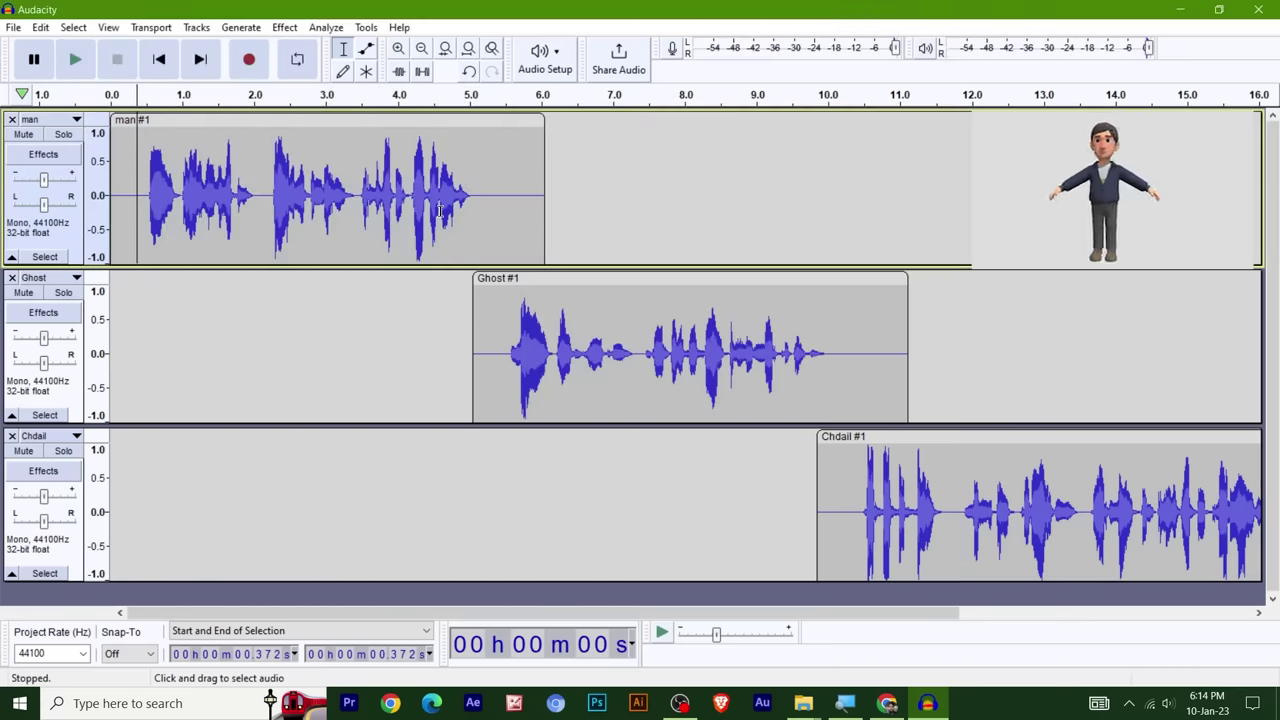
- Play back the dialogue from just before the Ghost track's first phrase, at about 5.3 seconds
{"action": "left_click", "coordinate": [571, 277]}
{"action": "left_click", "coordinate": [510, 352]}
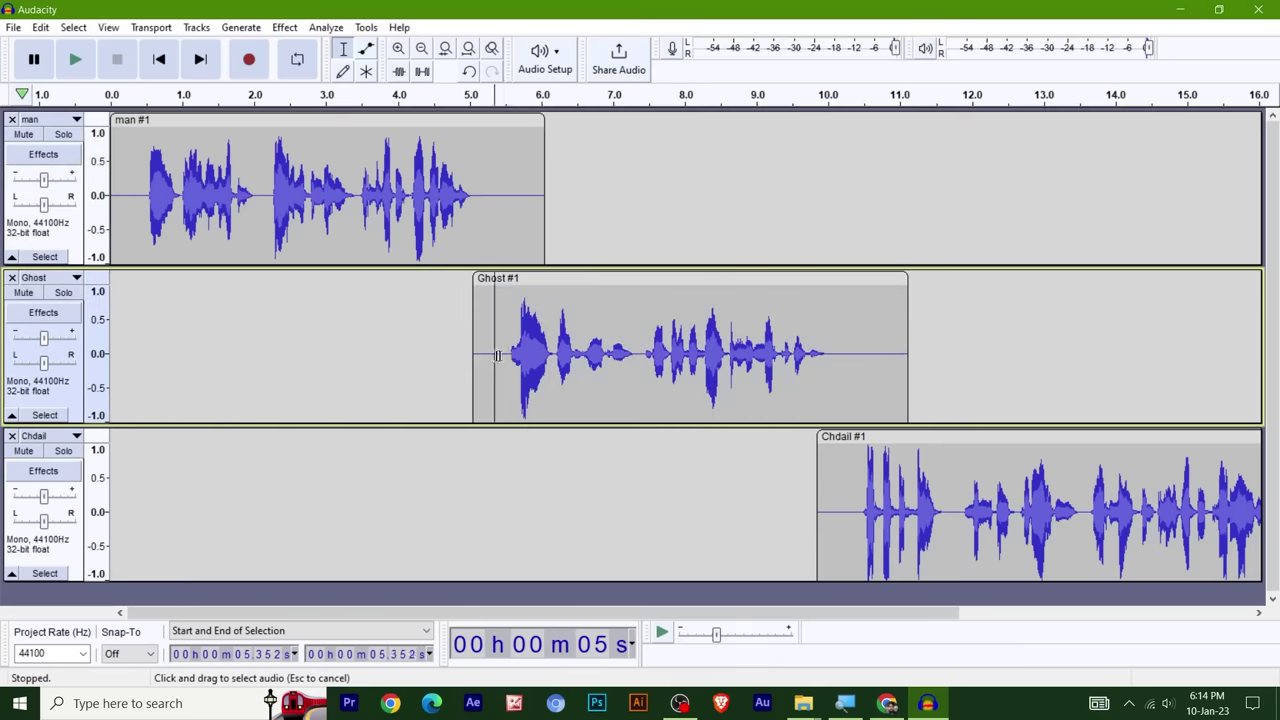
{"action": "left_click_drag", "start_coordinate": [495, 352], "coordinate": [817, 350]}
{"action": "left_click", "coordinate": [421, 346]}
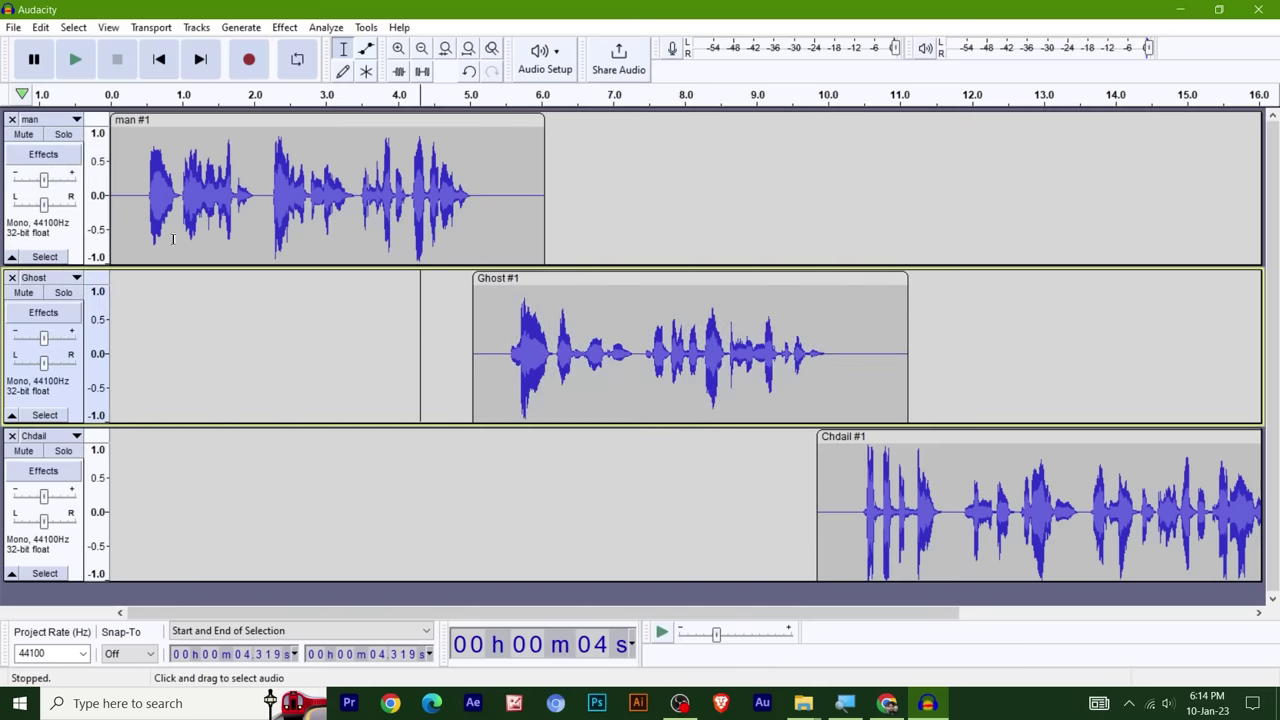
{"action": "left_click", "coordinate": [490, 346]}
{"action": "key", "text": "space"}
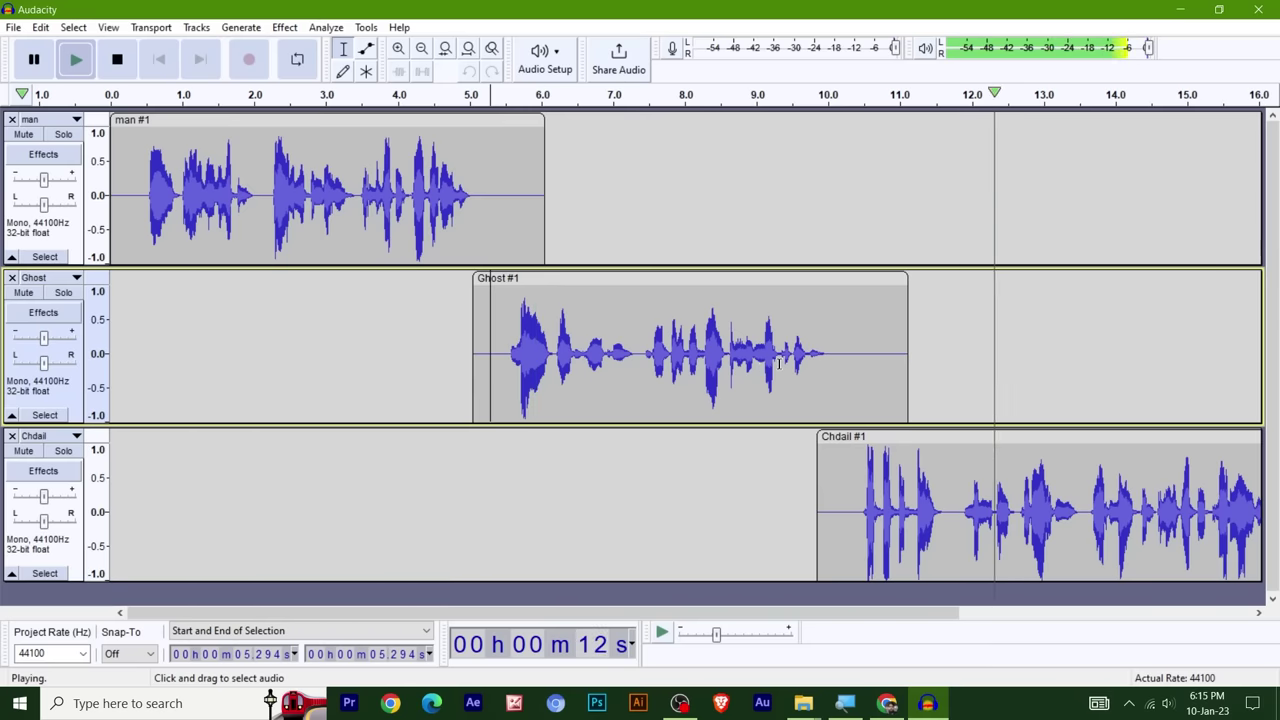
{"action": "key", "text": "space"}
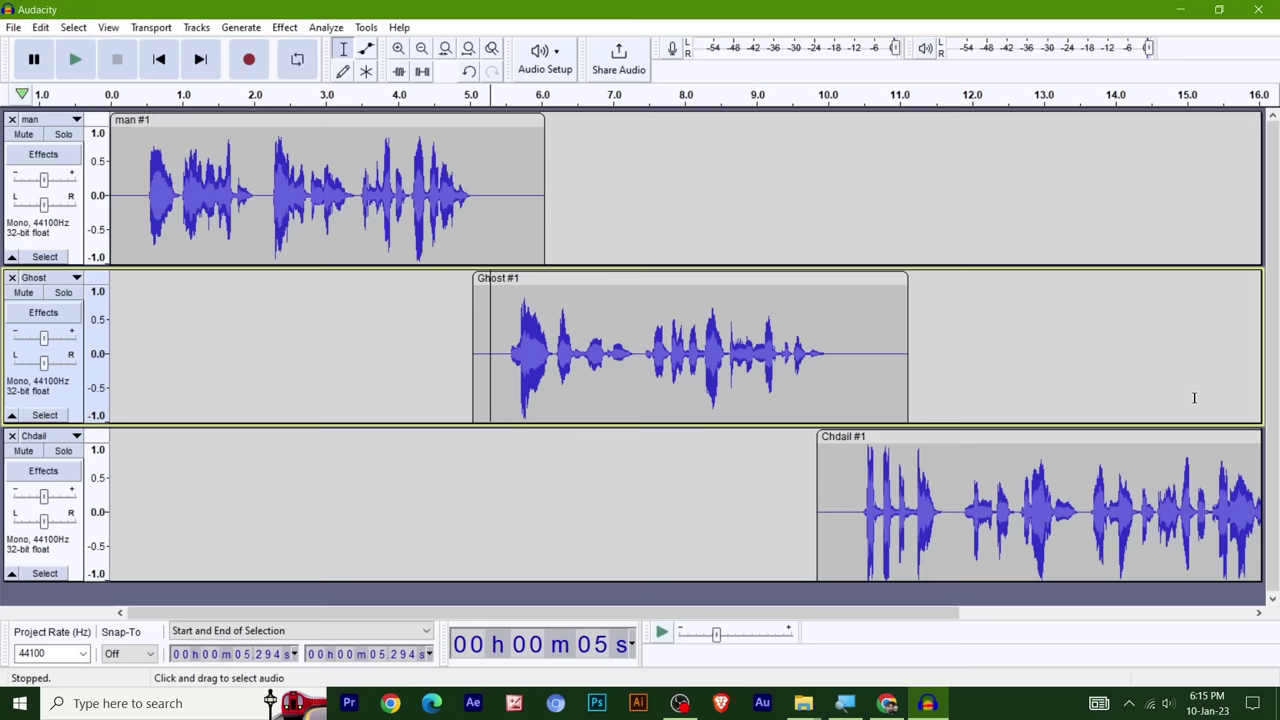
- Select the whole Ghost clip, open the Echo effect for it and move the dialog clear of the clip
{"action": "left_click", "coordinate": [569, 278]}
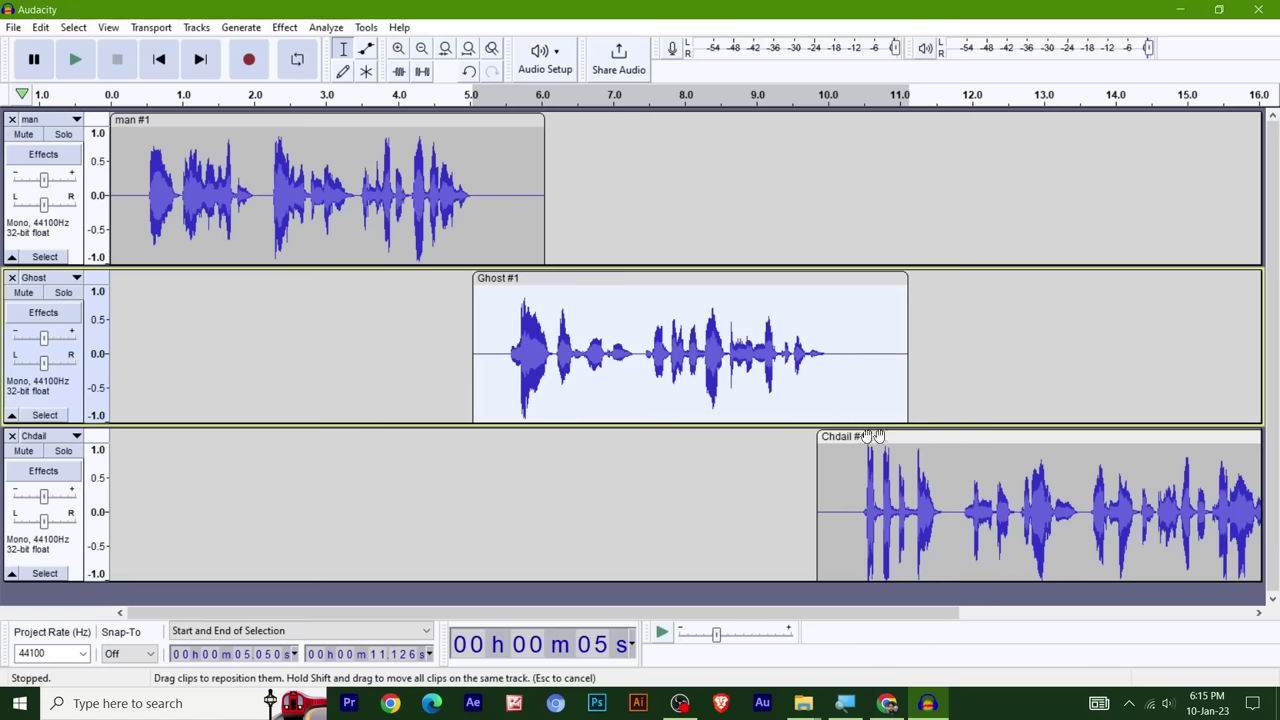
{"action": "left_click", "coordinate": [929, 436]}
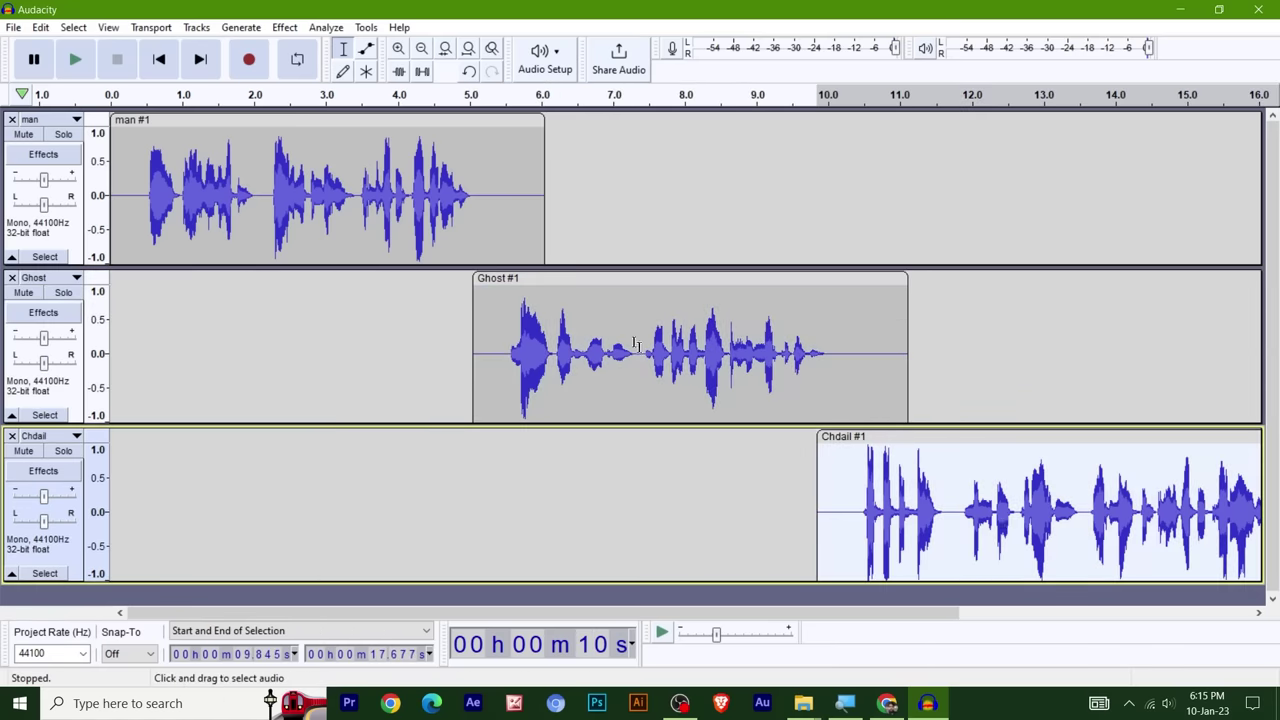
{"action": "left_click", "coordinate": [558, 279]}
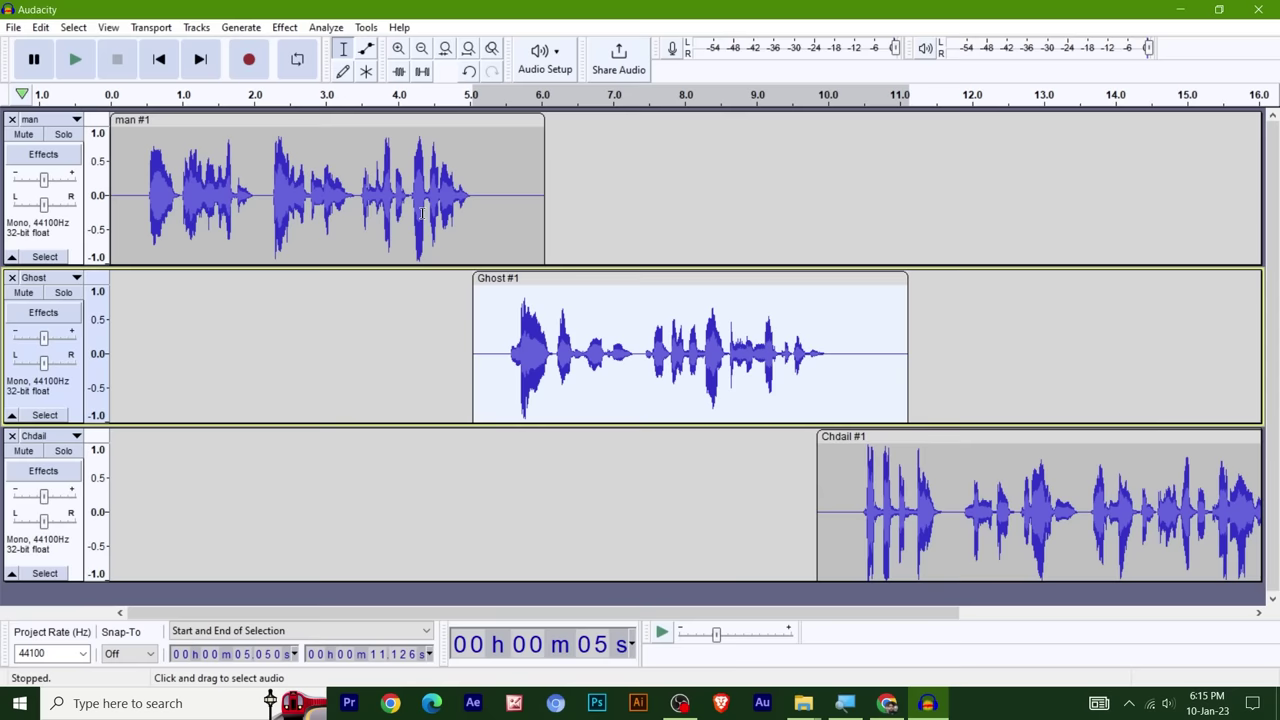
{"action": "left_click", "coordinate": [285, 27]}
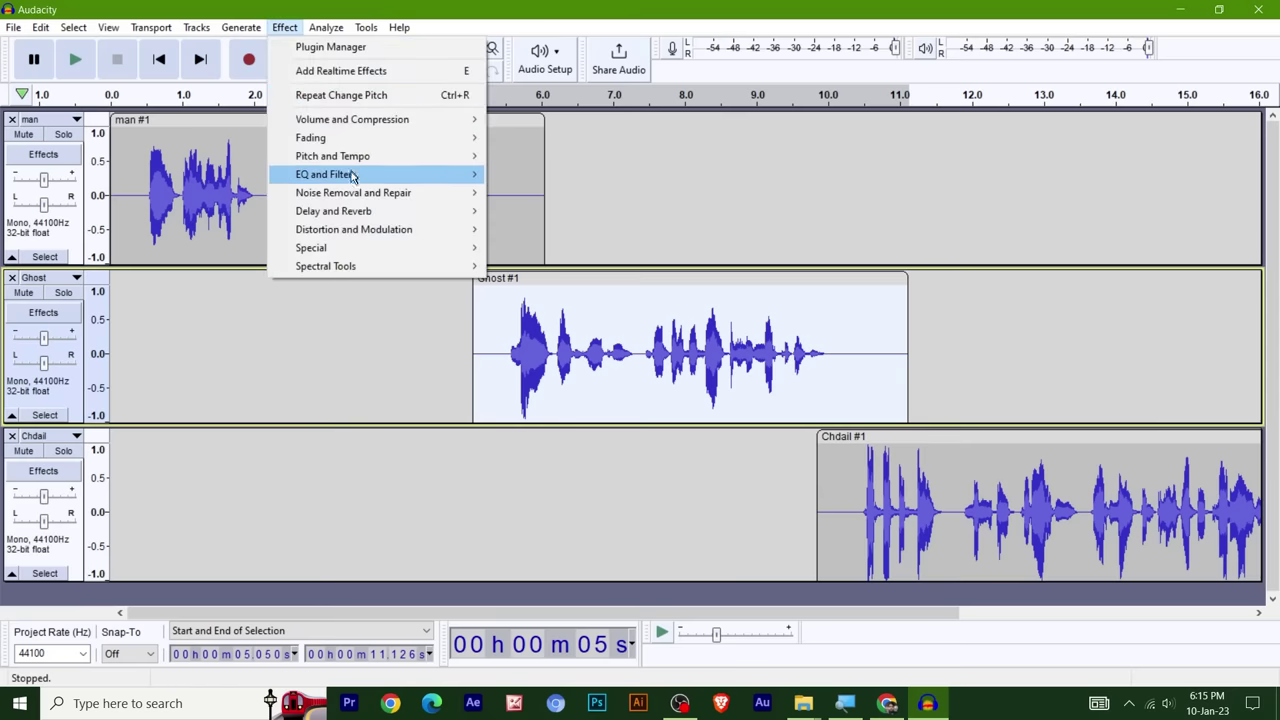
{"action": "mouse_move", "coordinate": [357, 191]}
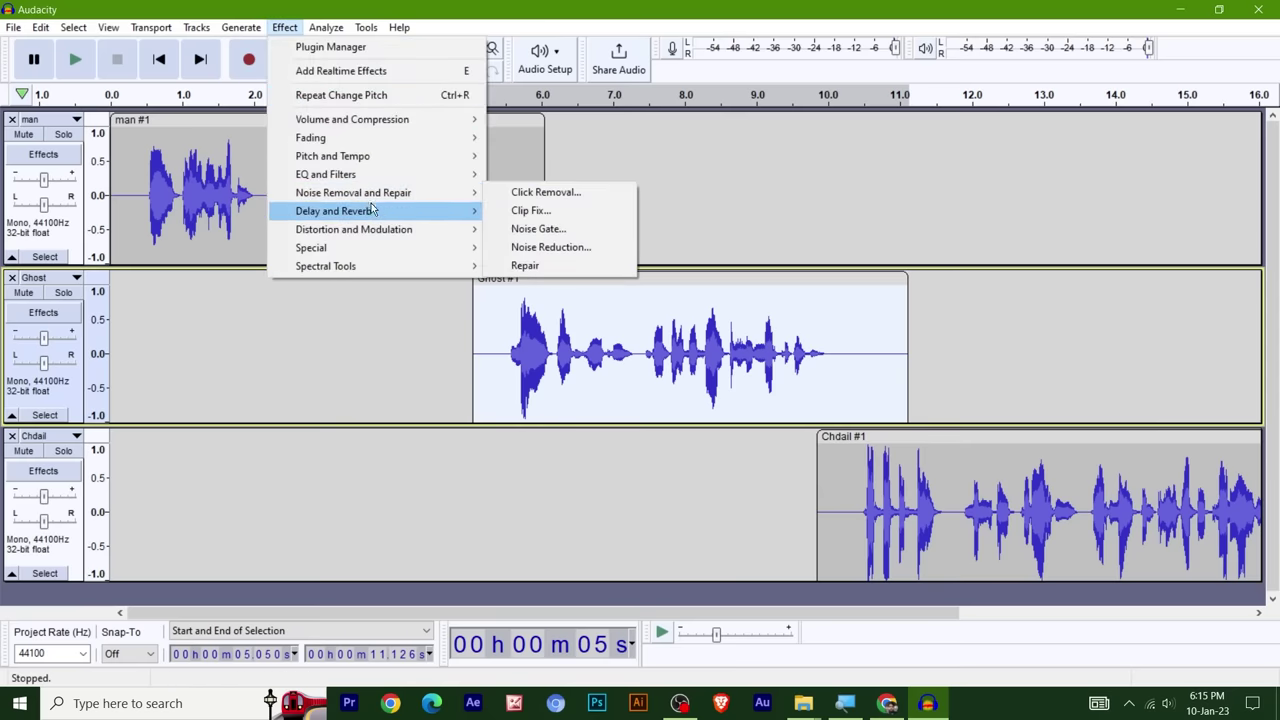
{"action": "mouse_move", "coordinate": [372, 211]}
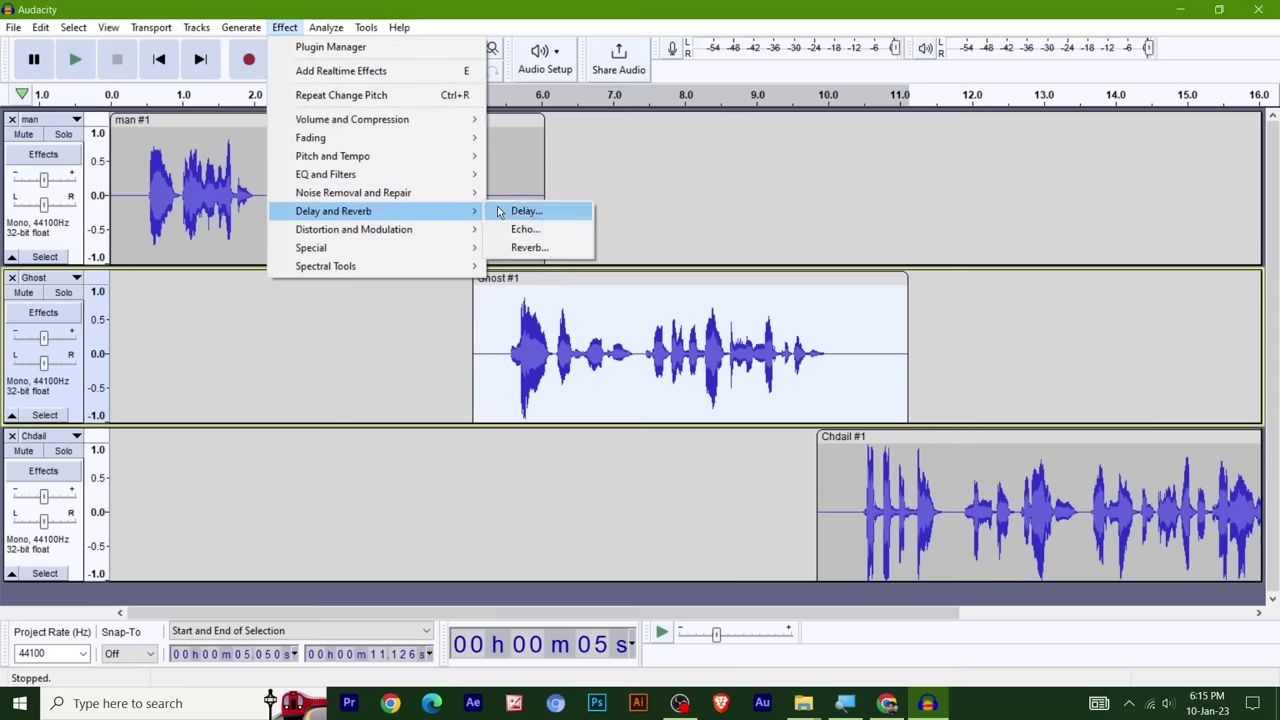
{"action": "left_click", "coordinate": [545, 231]}
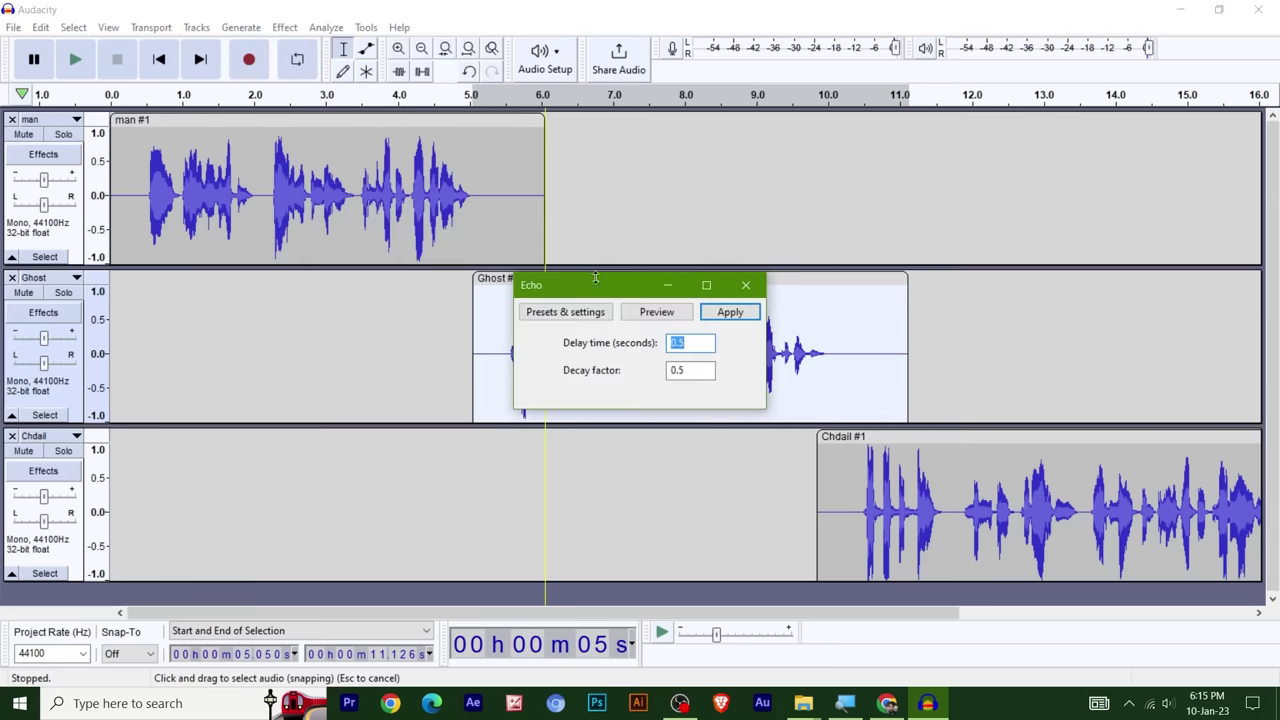
{"action": "left_click_drag", "start_coordinate": [607, 286], "coordinate": [258, 104]}
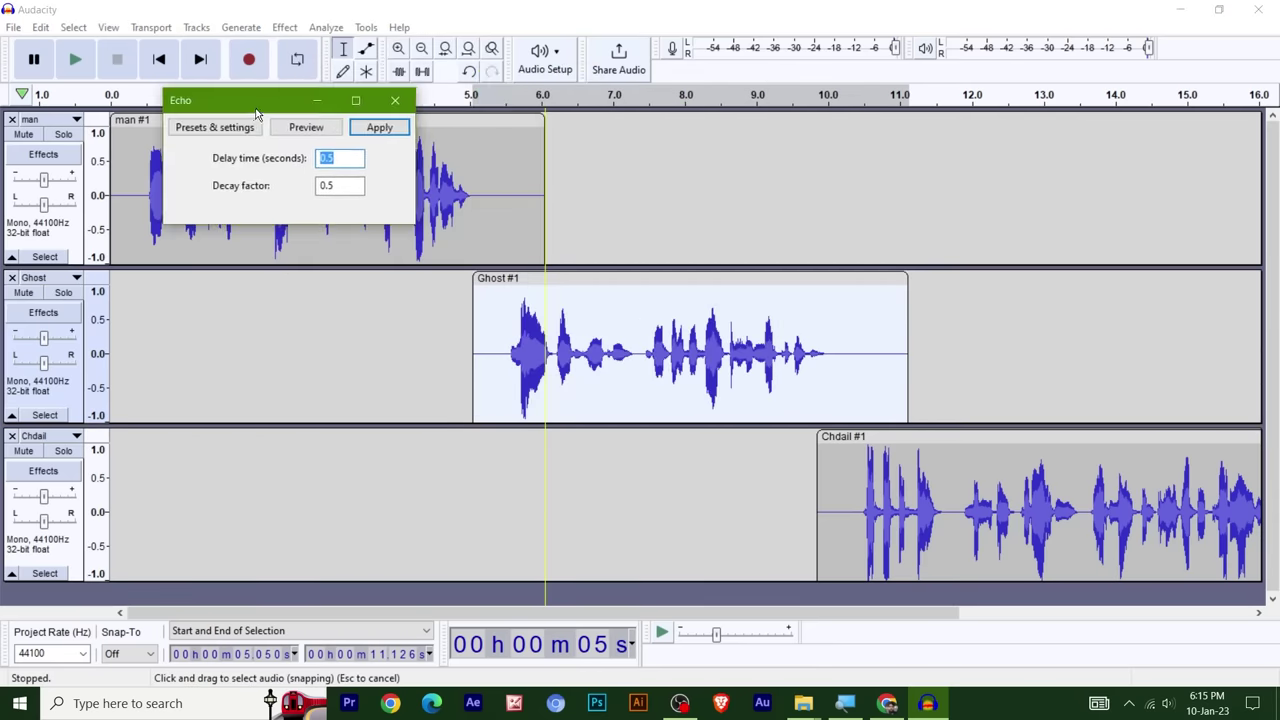
- Set both the echo's delay time and its decay factor to 0
{"action": "left_click", "coordinate": [342, 157]}
{"action": "double_click", "coordinate": [340, 160]}
{"action": "type", "text": "0"}
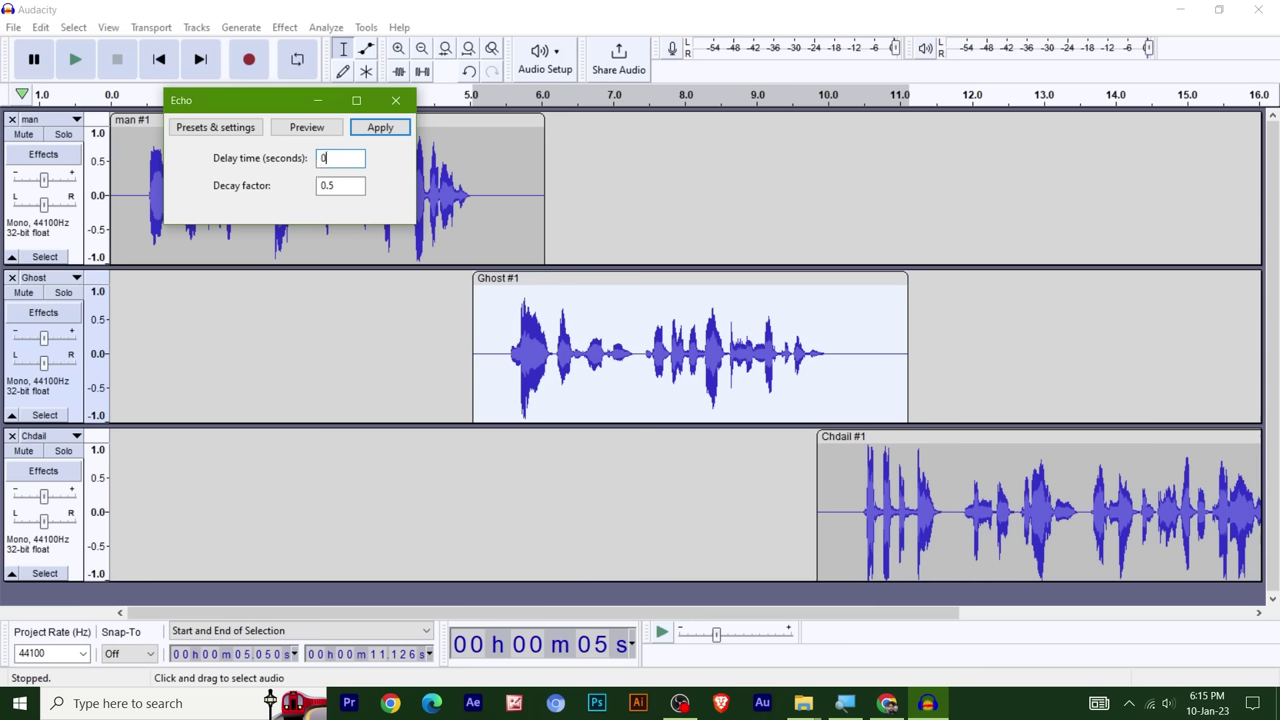
{"action": "key", "text": "Tab"}
{"action": "type", "text": "0"}
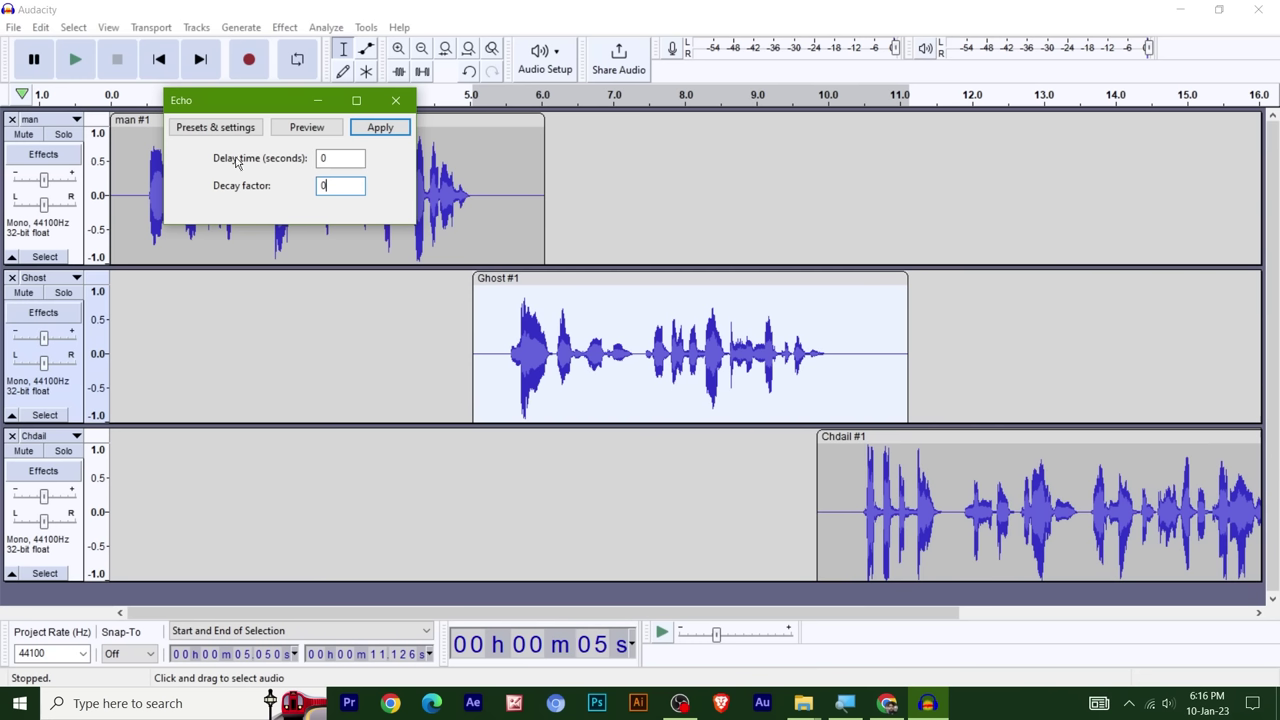
- Set the echo's delay time to 0.6 seconds
{"action": "left_click_drag", "start_coordinate": [338, 158], "coordinate": [311, 158]}
{"action": "type", "text": ".6"}
{"action": "key", "text": "Tab"}
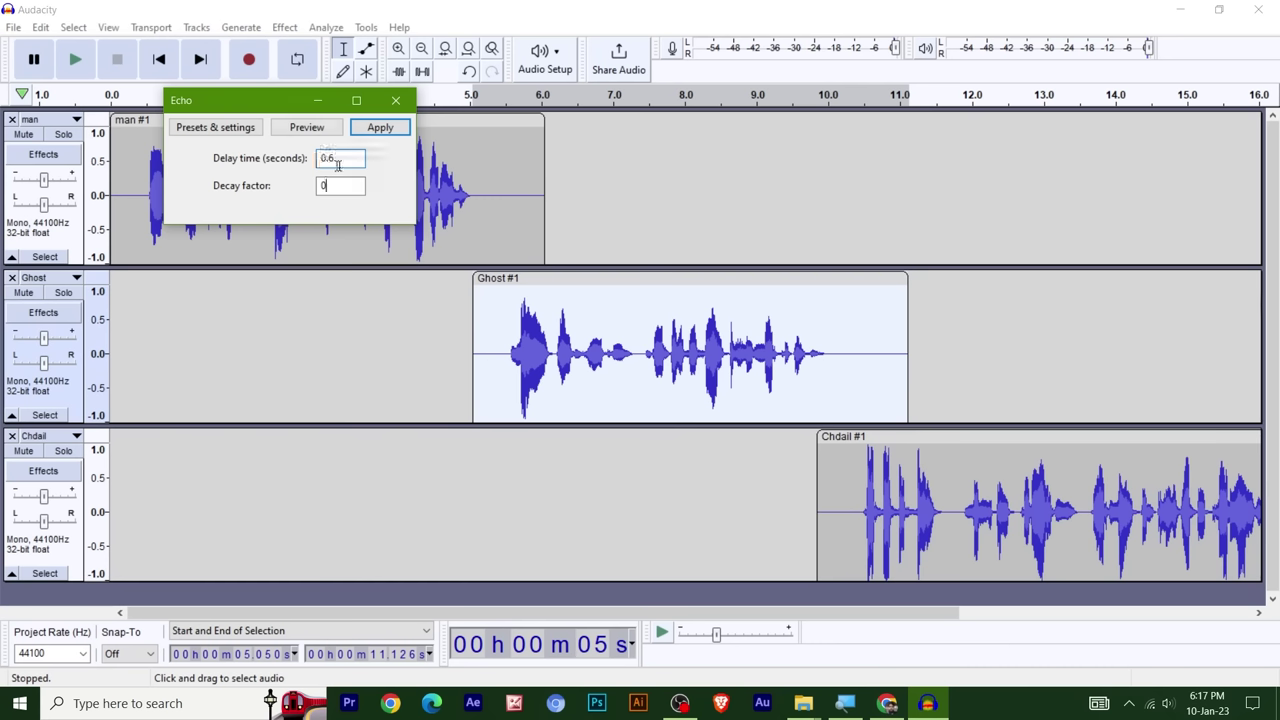
- Set the echo's decay factor to 0.9 and preview the effect on the Ghost clip
{"action": "left_click_drag", "start_coordinate": [340, 158], "coordinate": [316, 152]}
{"action": "double_click", "coordinate": [340, 187]}
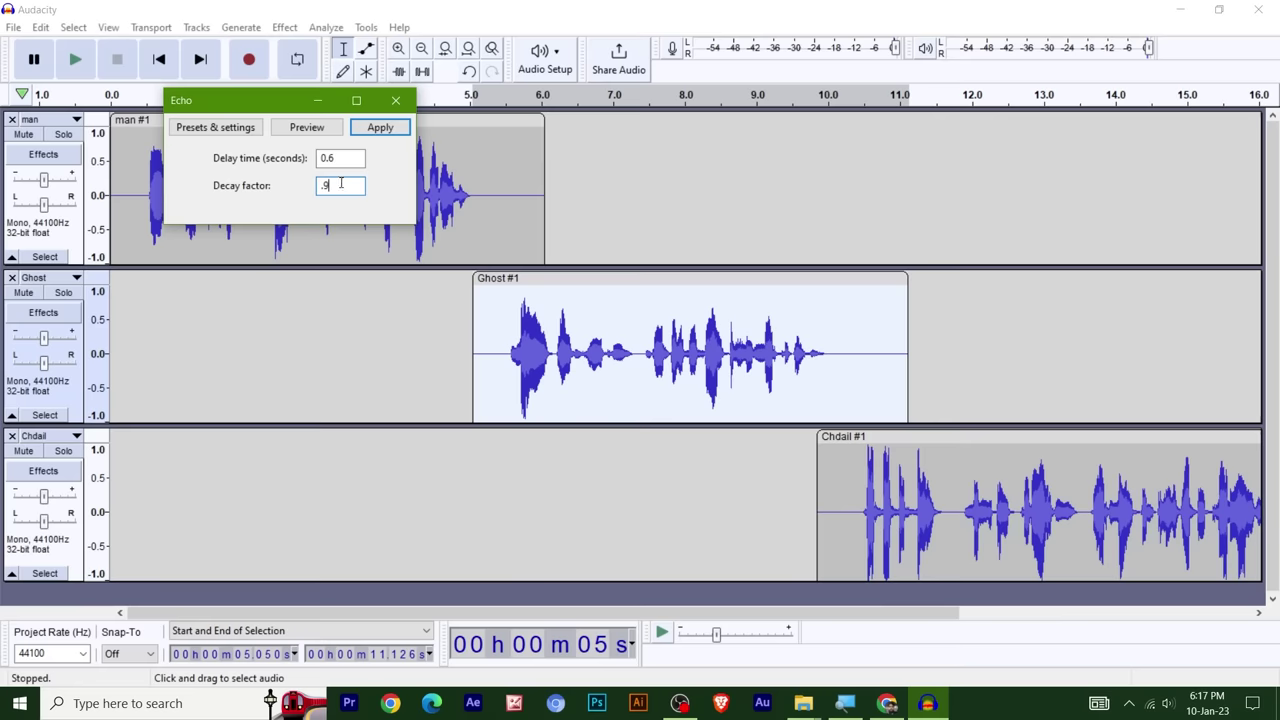
{"action": "left_click", "coordinate": [319, 128]}
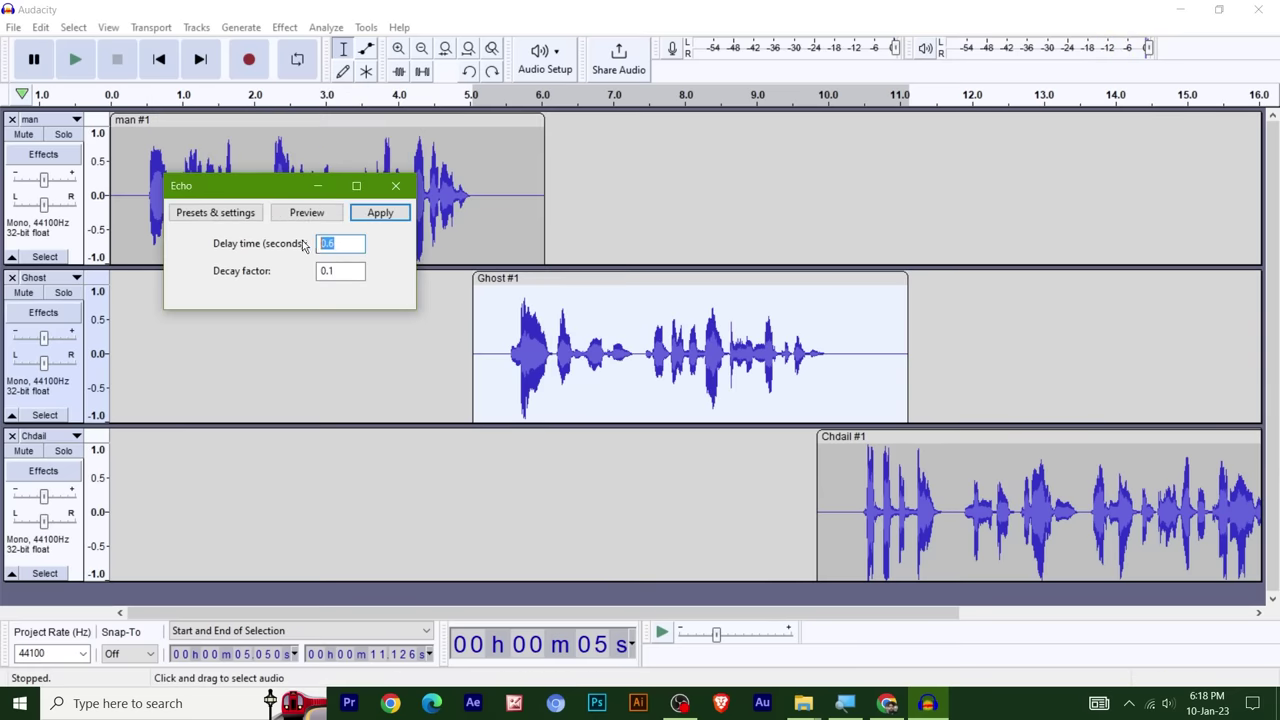
- Preview the Ghost clip's echo with a delay time of 0.6 seconds and a decay factor of 0.1
{"action": "double_click", "coordinate": [338, 271]}
{"action": "left_click", "coordinate": [307, 214]}
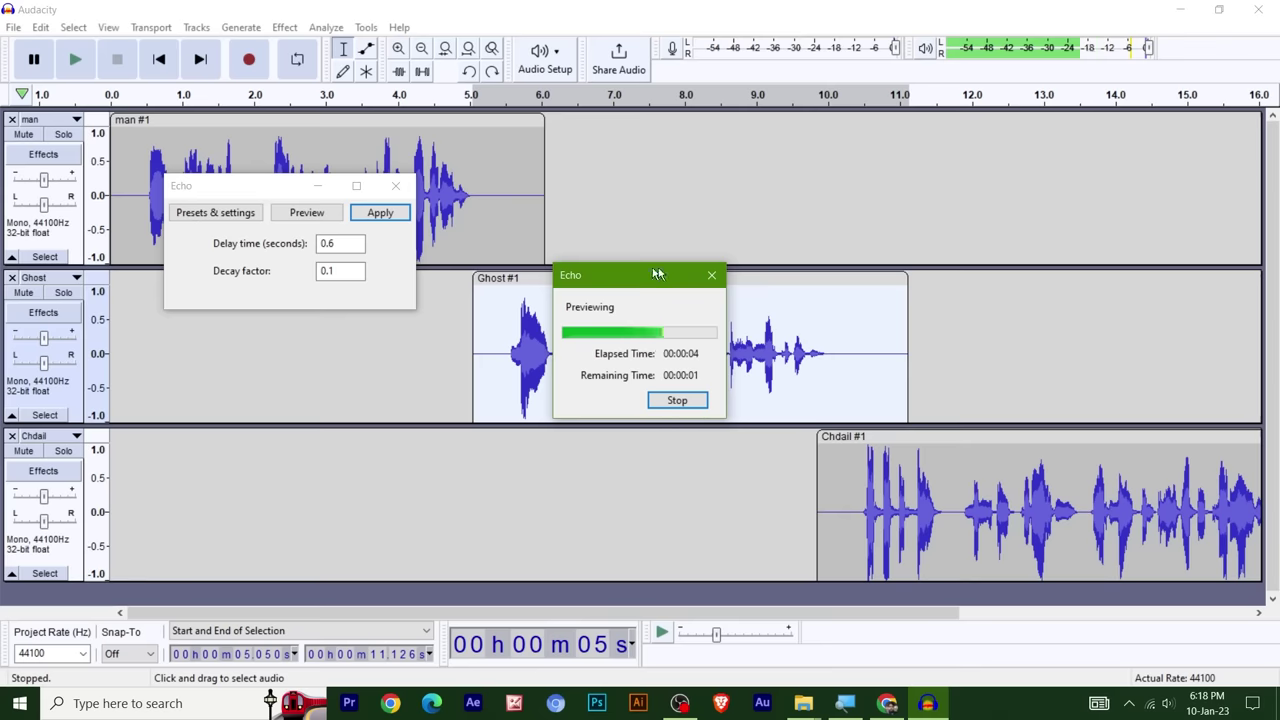
{"action": "left_click", "coordinate": [711, 275]}
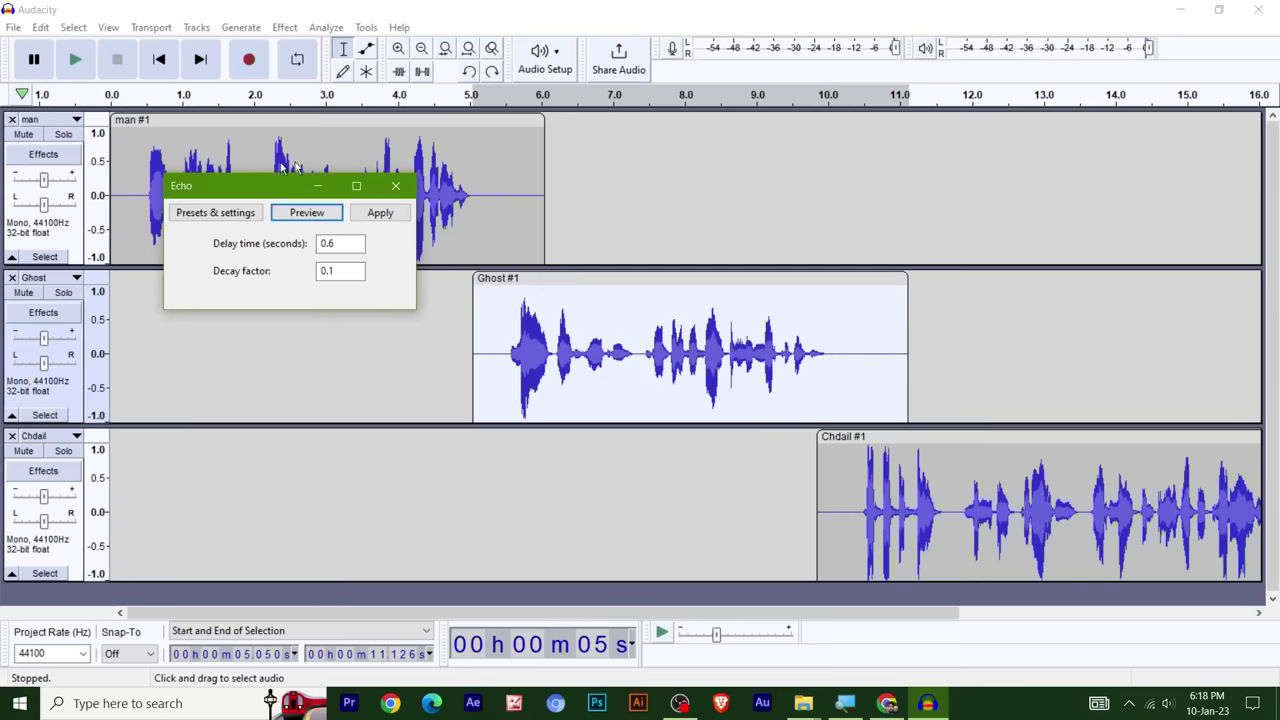
- Set the echo's decay factor to 0.3 and its delay time to 0.5 seconds, and preview it on the Ghost clip
{"action": "left_click", "coordinate": [358, 271]}
{"action": "key", "text": "BackSpace"}
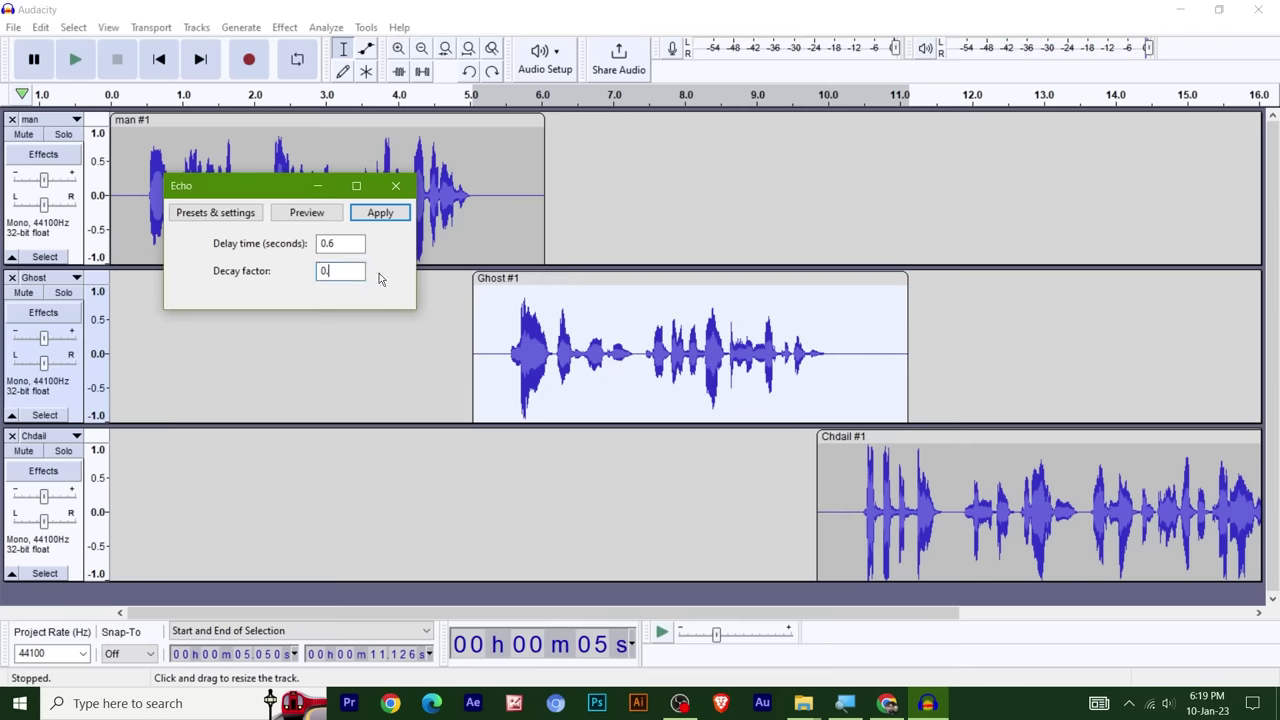
{"action": "type", "text": "3"}
{"action": "left_click", "coordinate": [341, 245]}
{"action": "type", "text": "5"}
{"action": "left_click", "coordinate": [318, 213]}
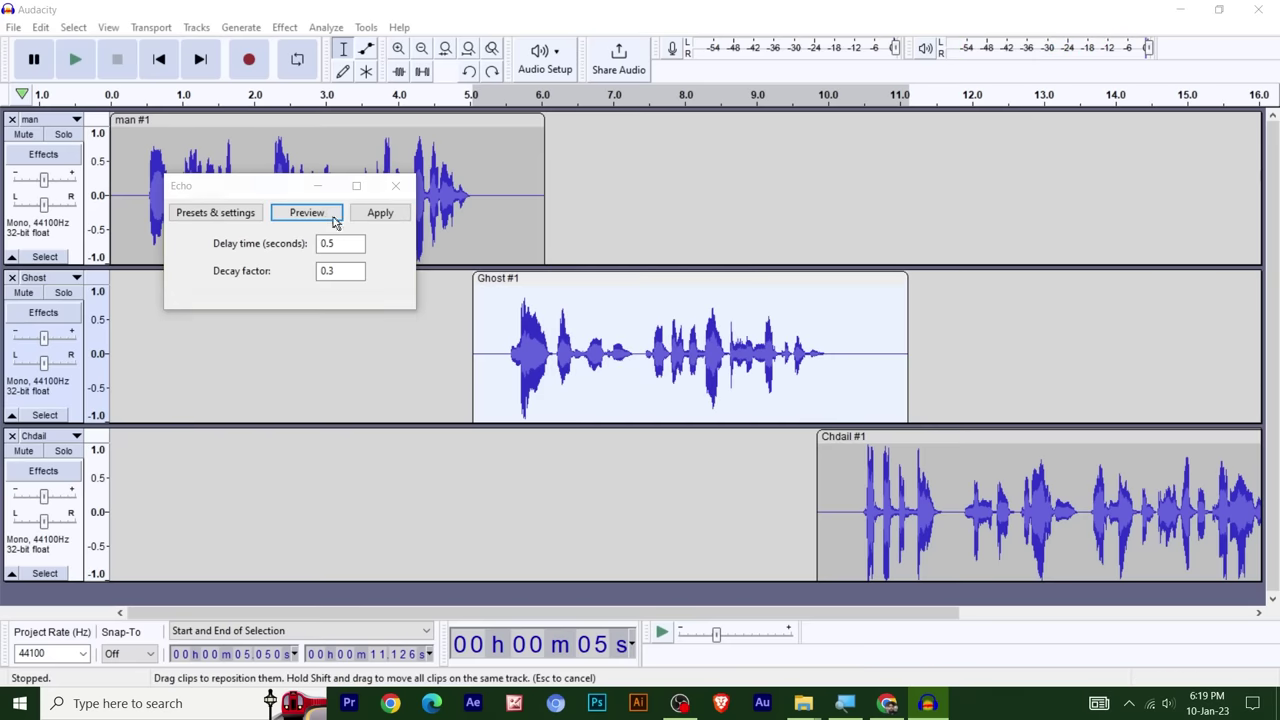
{"action": "left_click", "coordinate": [276, 192]}
- Set the echo's delay time to 0.3 seconds and preview the effect on the Ghost clip
{"action": "left_click", "coordinate": [334, 243]}
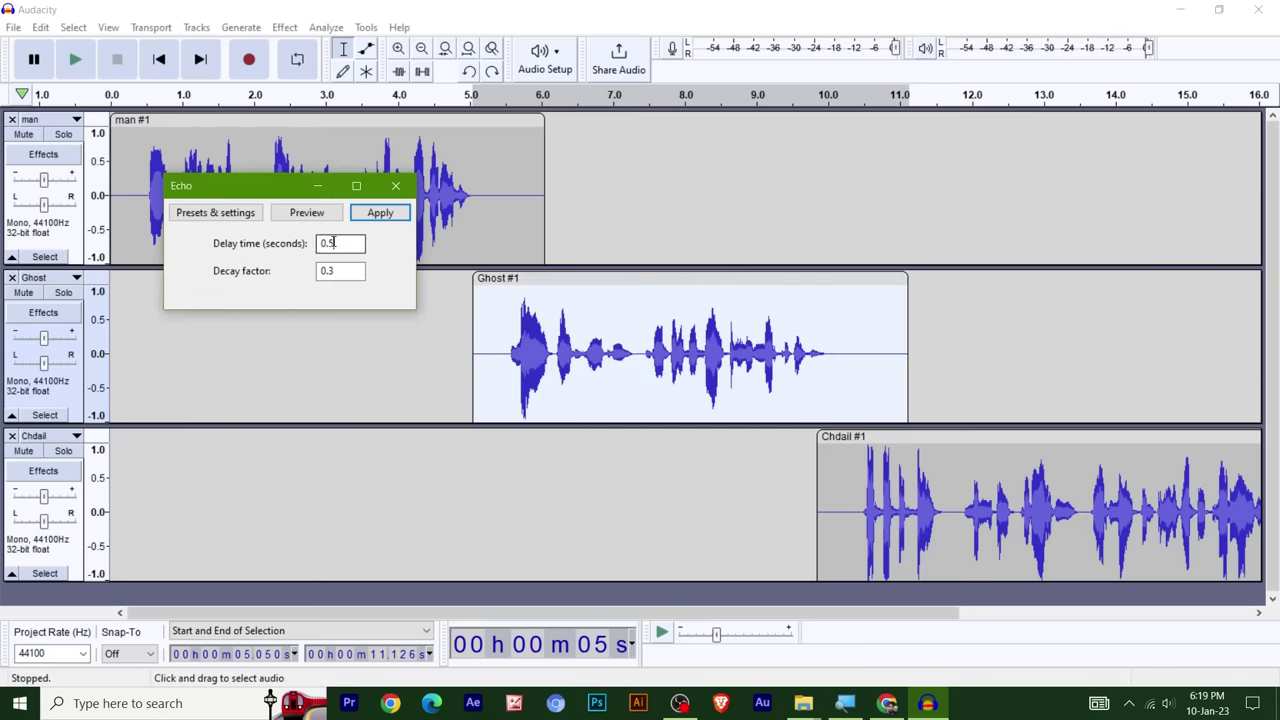
{"action": "left_click", "coordinate": [345, 273]}
{"action": "left_click", "coordinate": [341, 244]}
{"action": "key", "text": "BackSpace"}
{"action": "type", "text": "3"}
{"action": "left_click", "coordinate": [318, 220]}
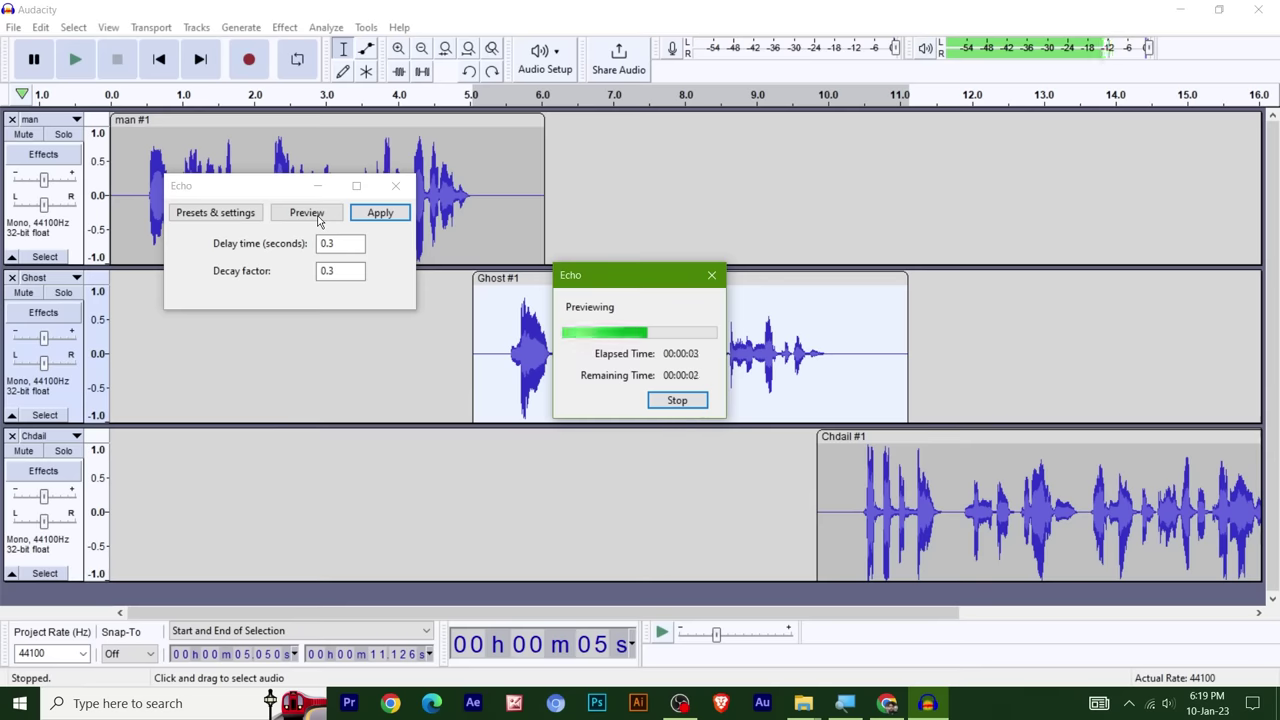
{"action": "left_click", "coordinate": [723, 275]}
- Apply the echo to the Ghost clip with a decay factor of 0.3 and play back the result
{"action": "double_click", "coordinate": [347, 268]}
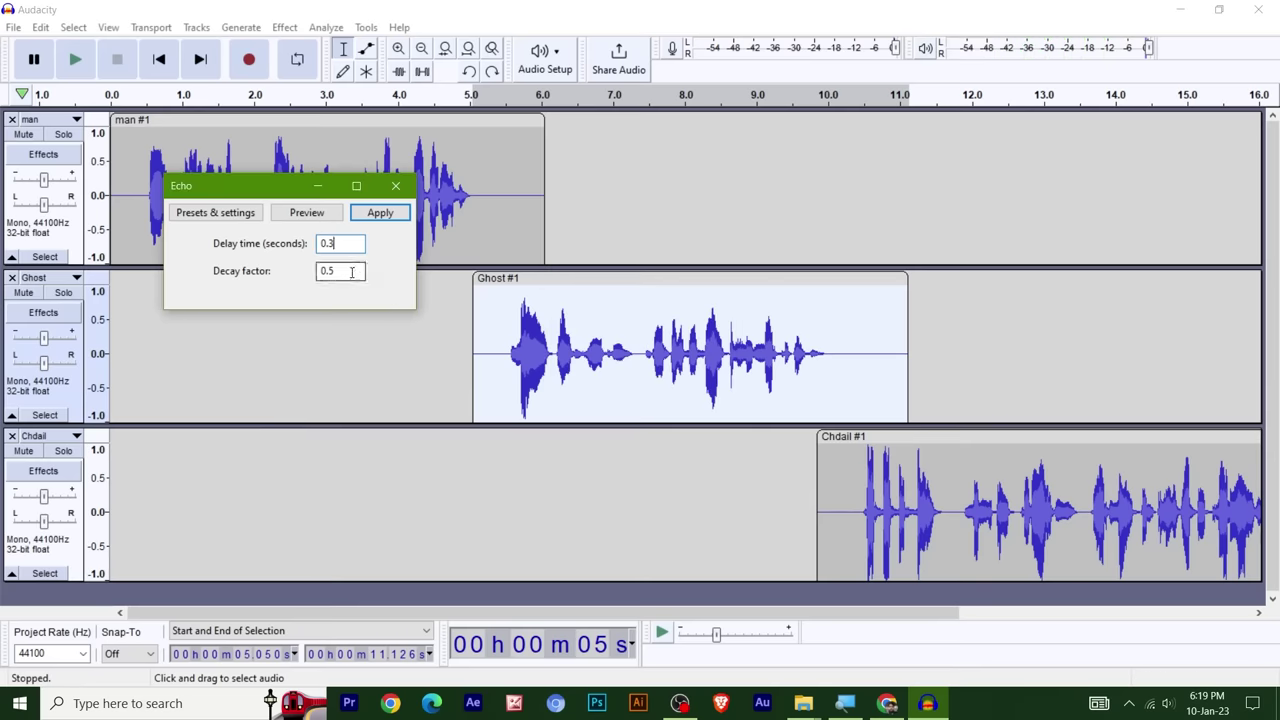
{"action": "type", "text": "0.5"}
{"action": "type", "text": "3"}
{"action": "left_click", "coordinate": [380, 214]}
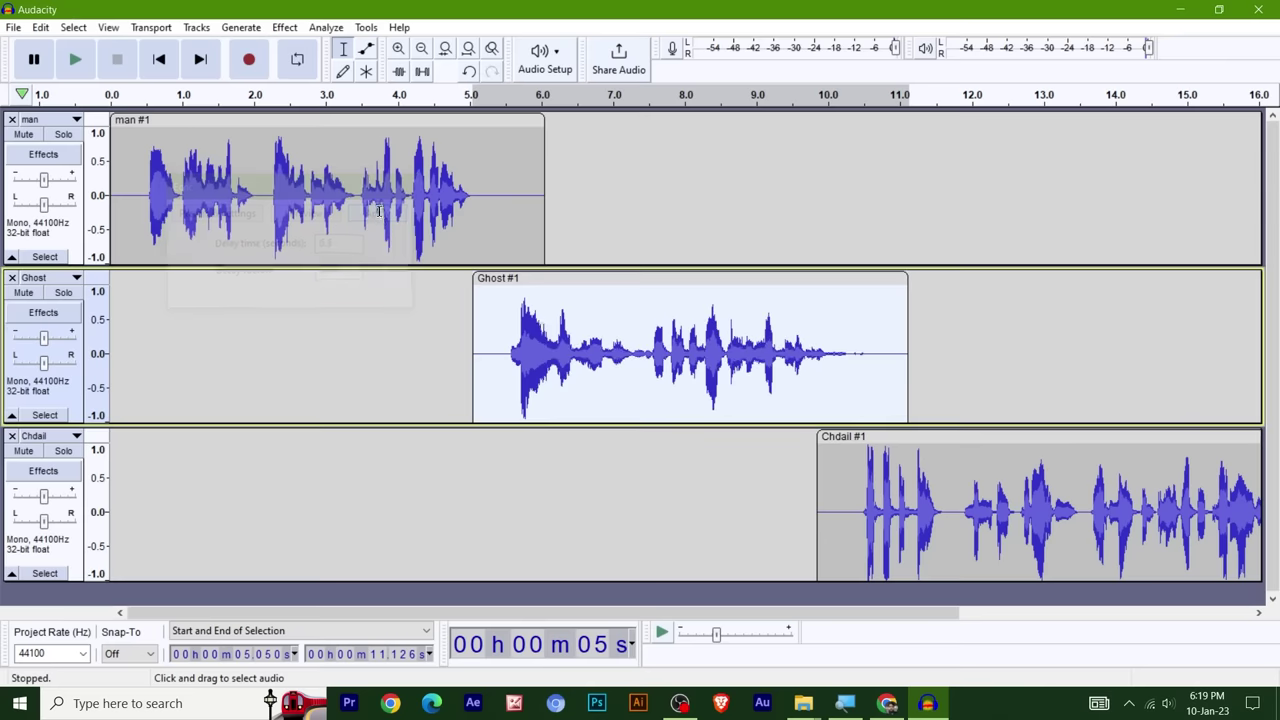
{"action": "key", "text": "space"}
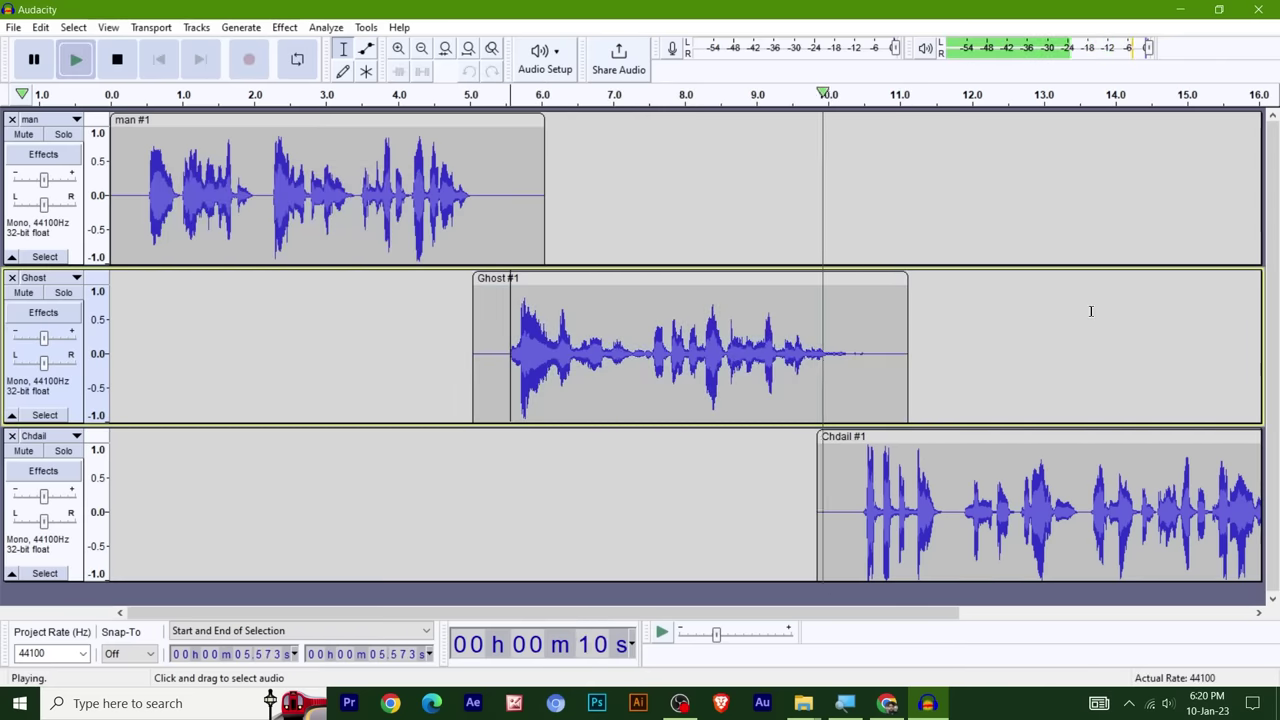
{"action": "key", "text": "space"}
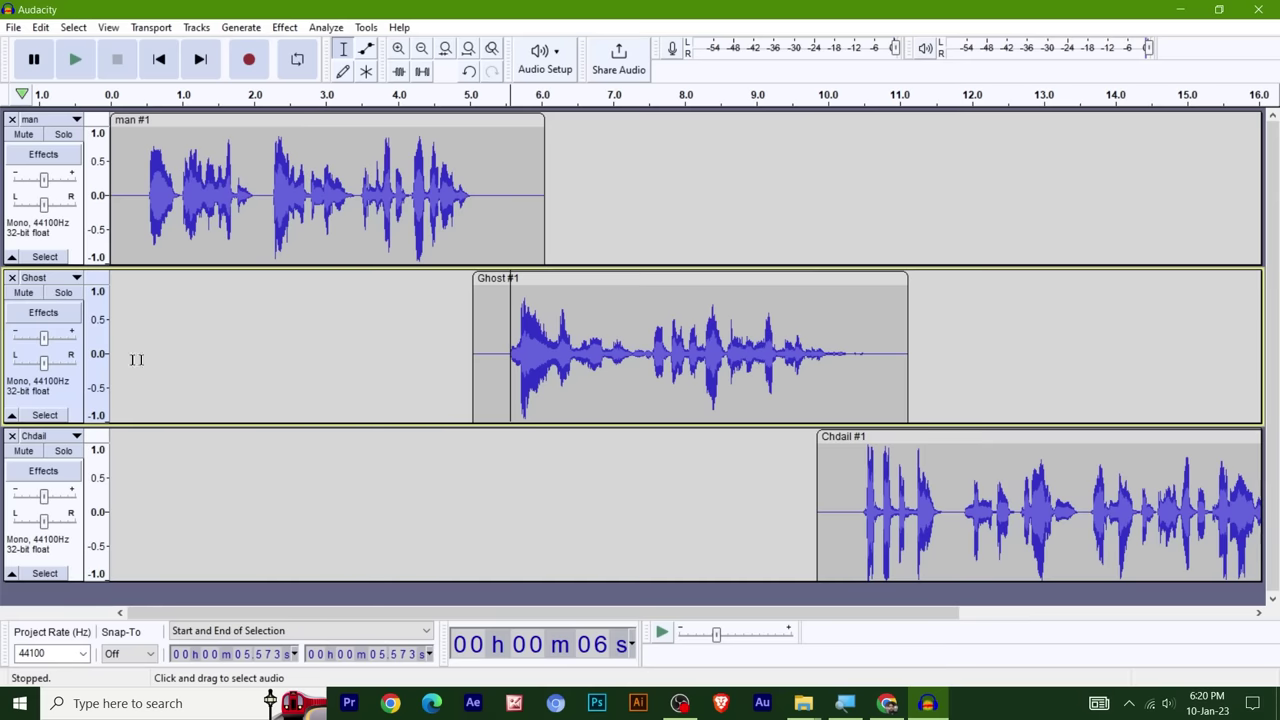
- Set the Ghost track's gain to 10 dB
{"action": "double_click", "coordinate": [43, 341]}
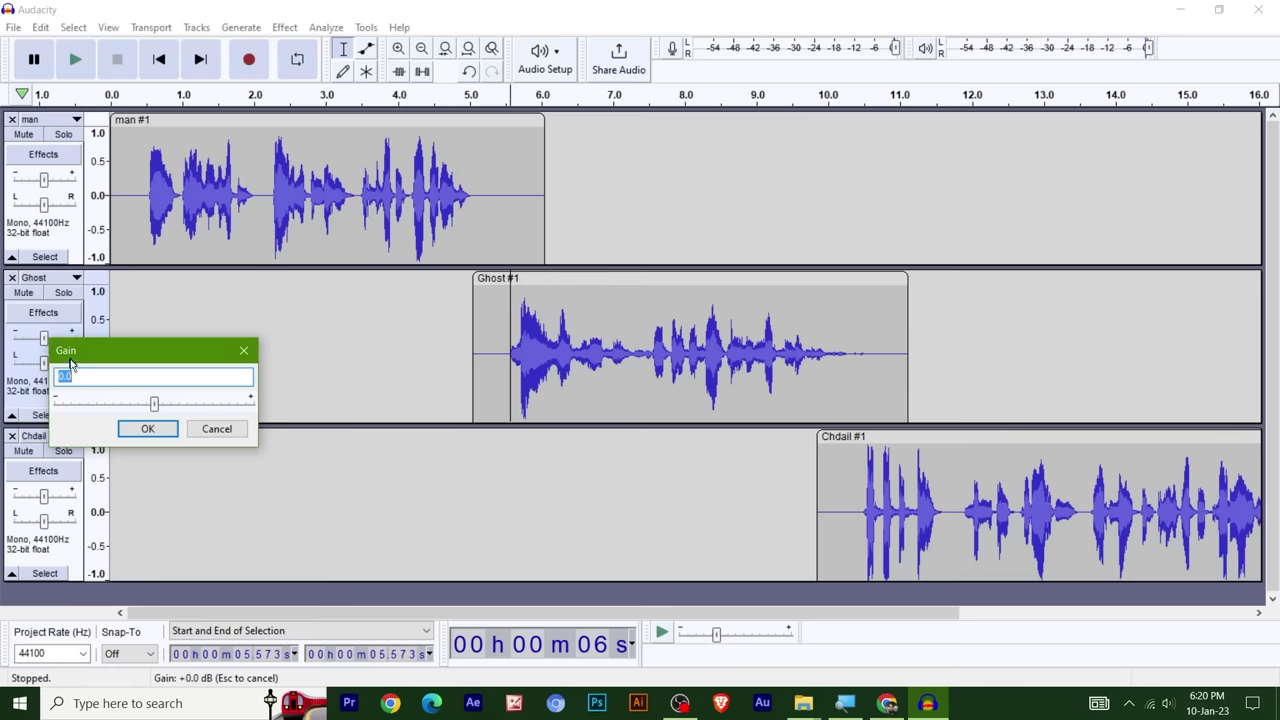
{"action": "left_click_drag", "start_coordinate": [140, 352], "coordinate": [266, 287]}
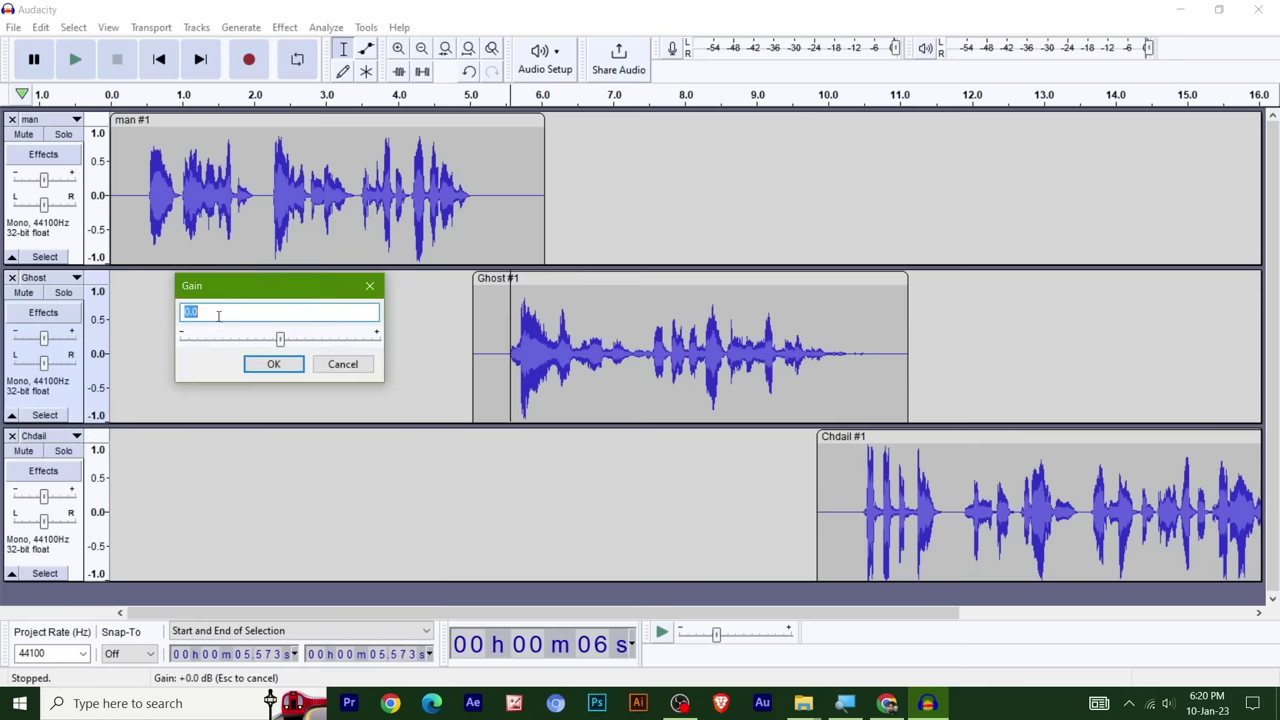
{"action": "type", "text": "10"}
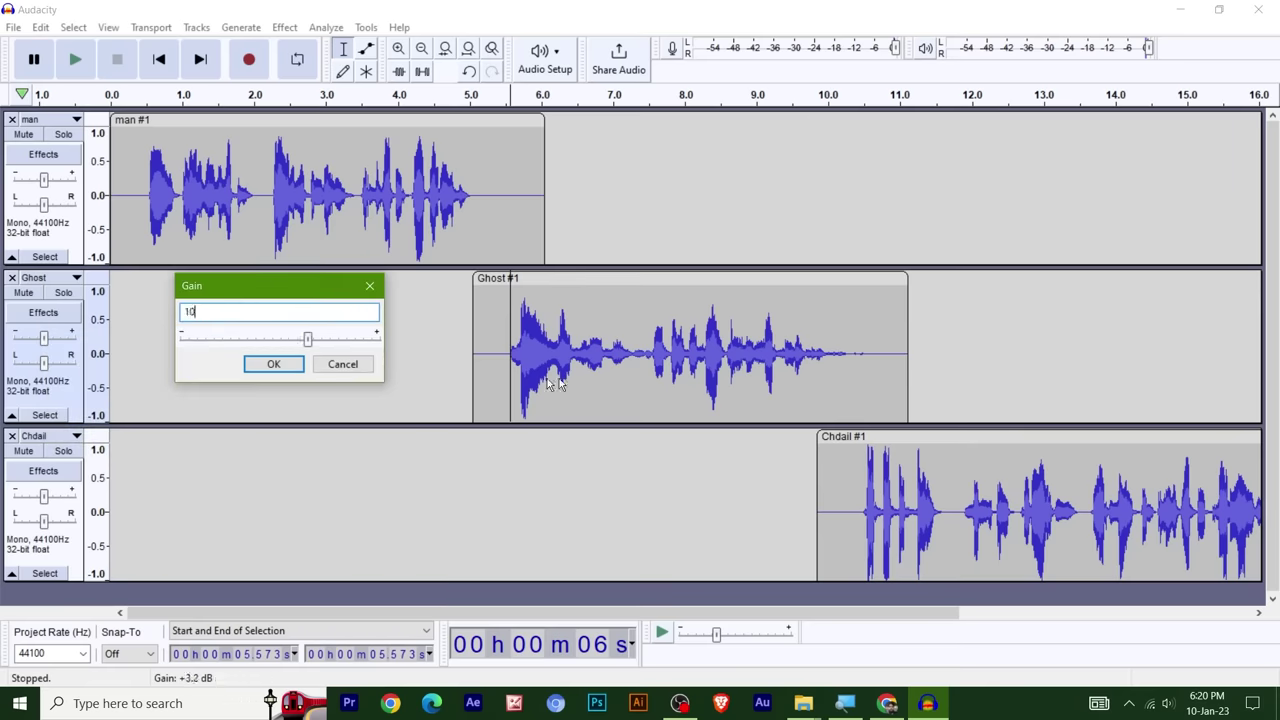
{"action": "left_click", "coordinate": [273, 364]}
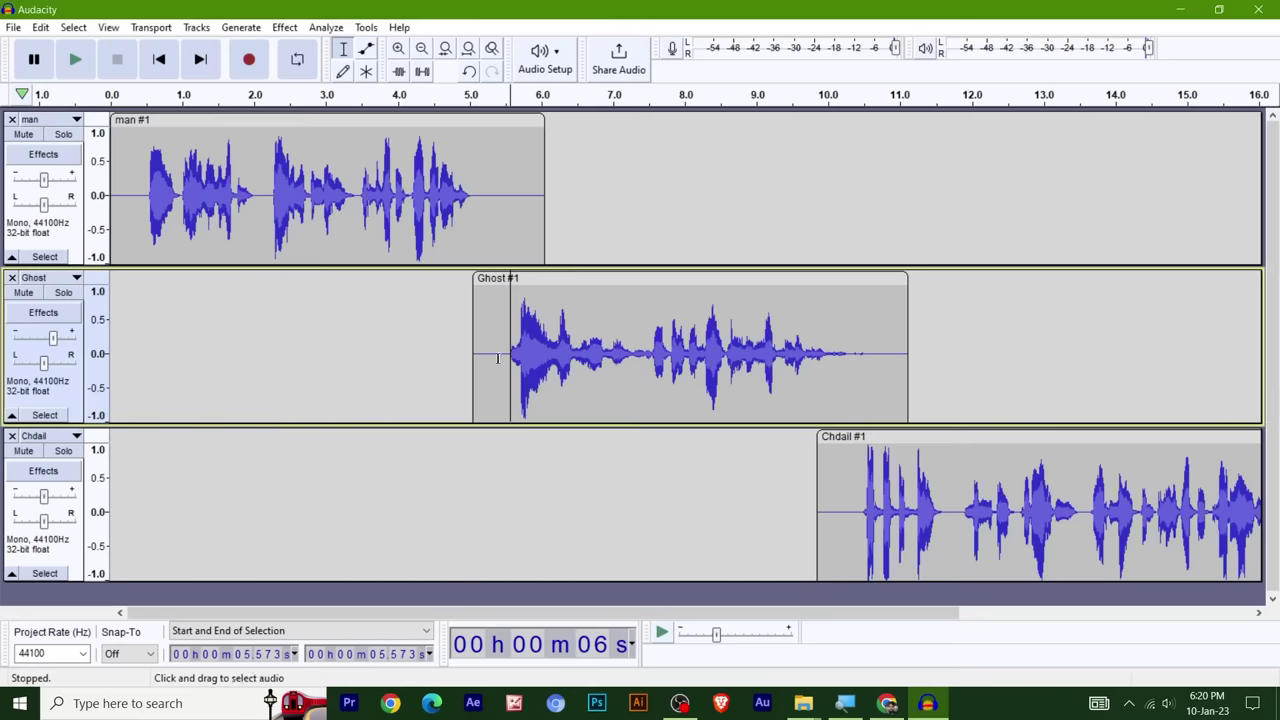
- Play the Ghost track from about 5.5 seconds to judge its loudness and check its gain setting
{"action": "left_click", "coordinate": [508, 358]}
{"action": "key", "text": "space"}
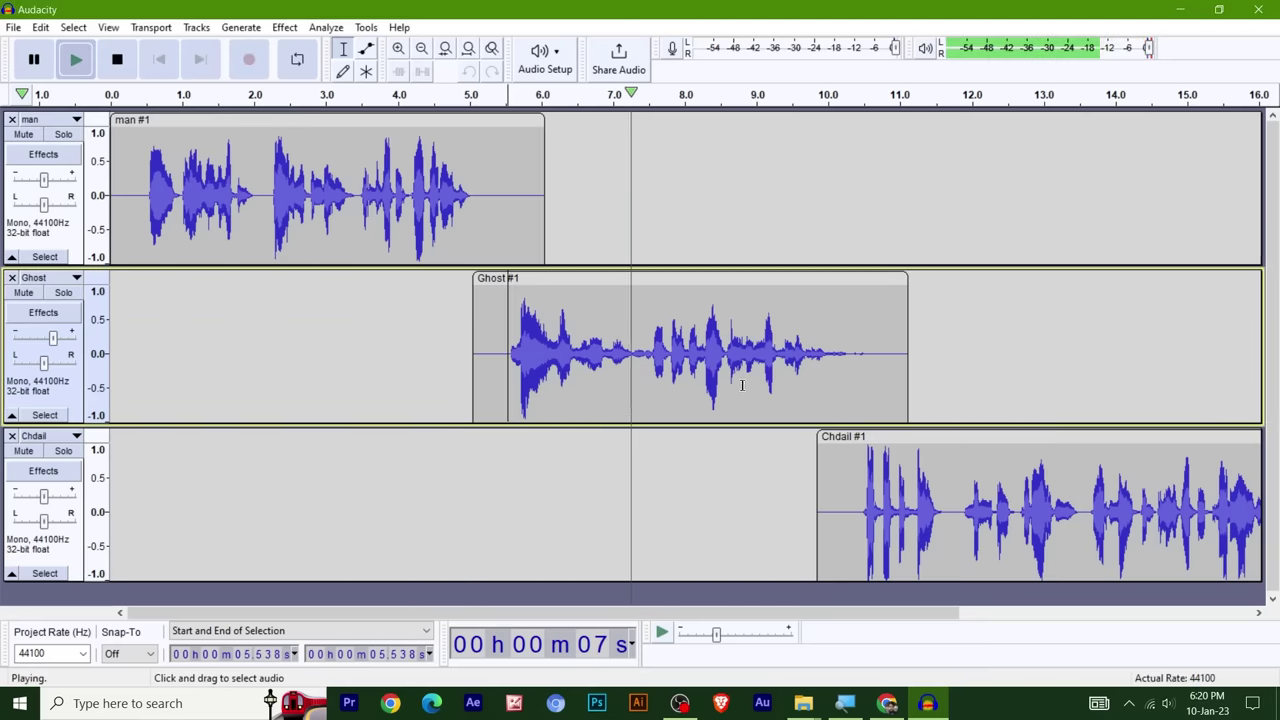
{"action": "key", "text": "space"}
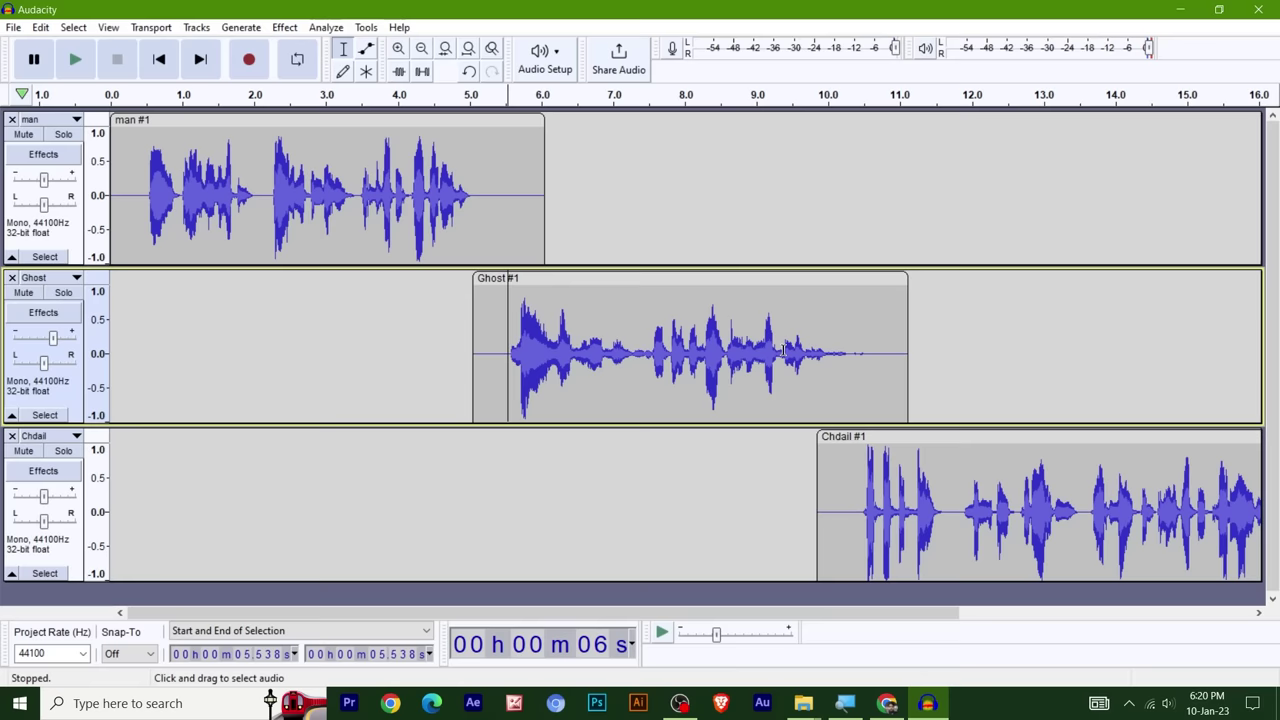
{"action": "key", "text": "space"}
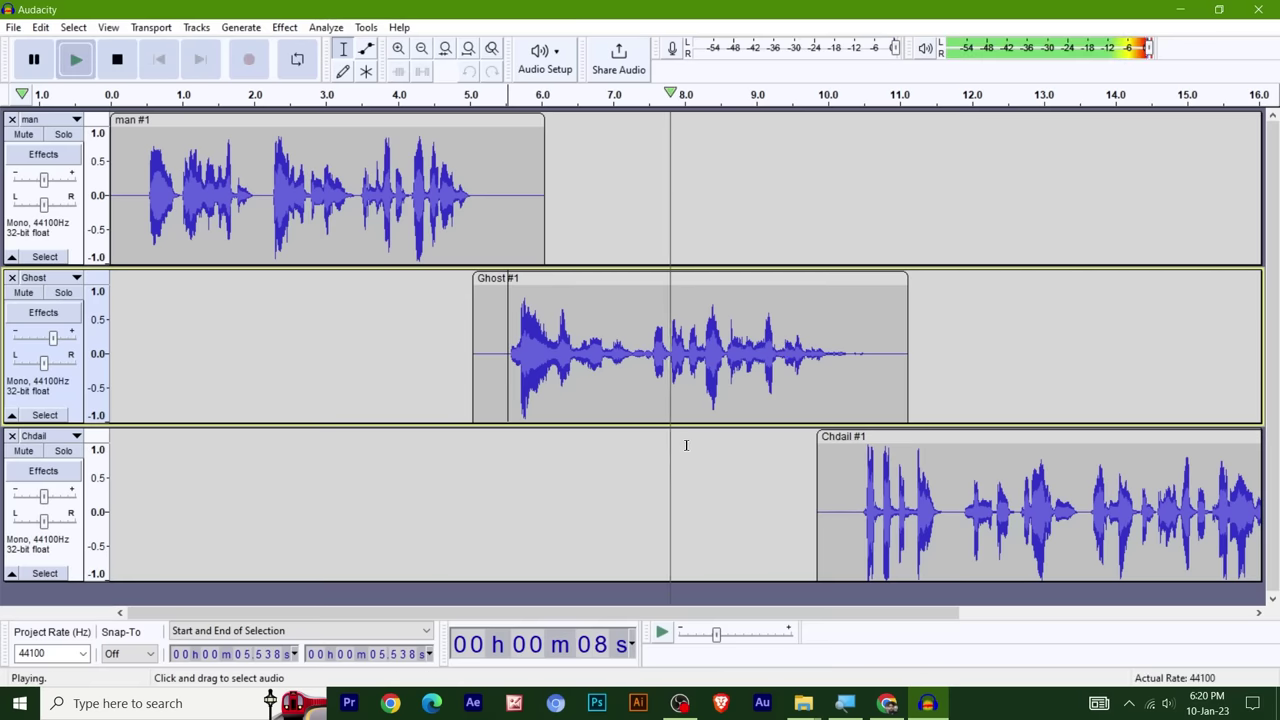
{"action": "key", "text": "space"}
{"action": "key", "text": "shift+g"}
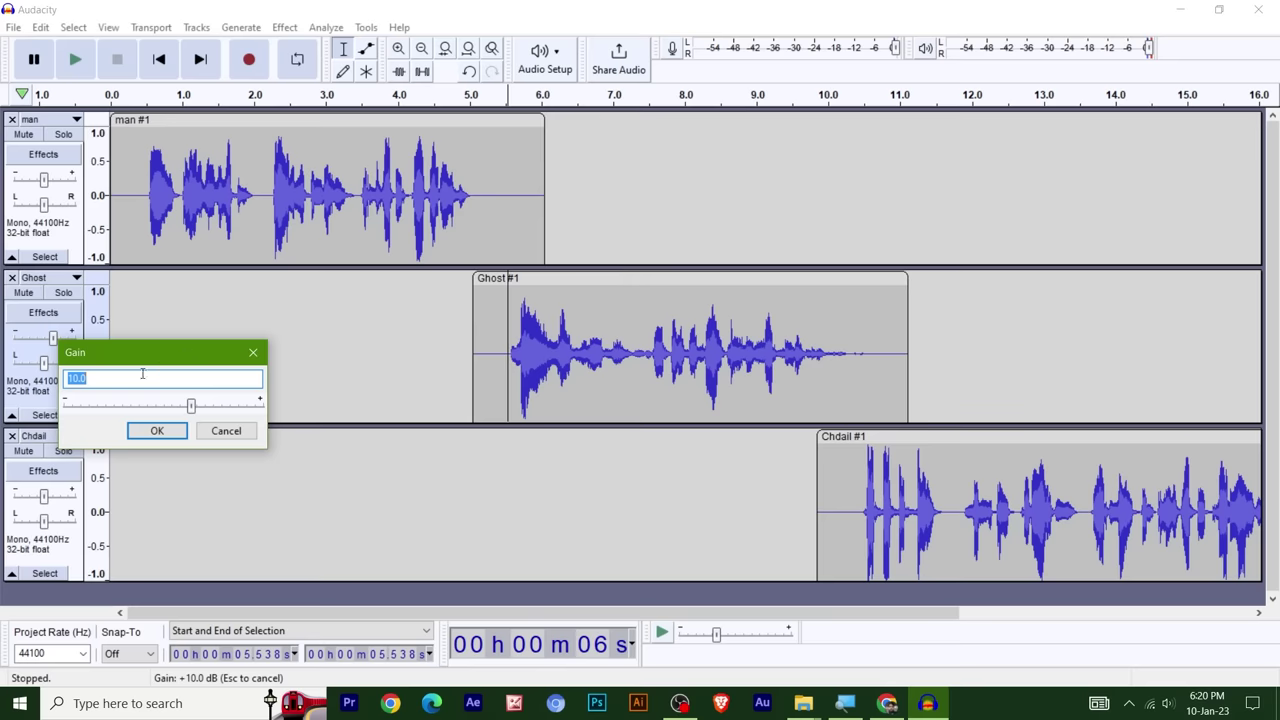
{"action": "left_click", "coordinate": [247, 357]}
- Select the whole Chdail clip and open the Echo effect for it
{"action": "left_click_drag", "start_coordinate": [707, 612], "coordinate": [917, 618]}
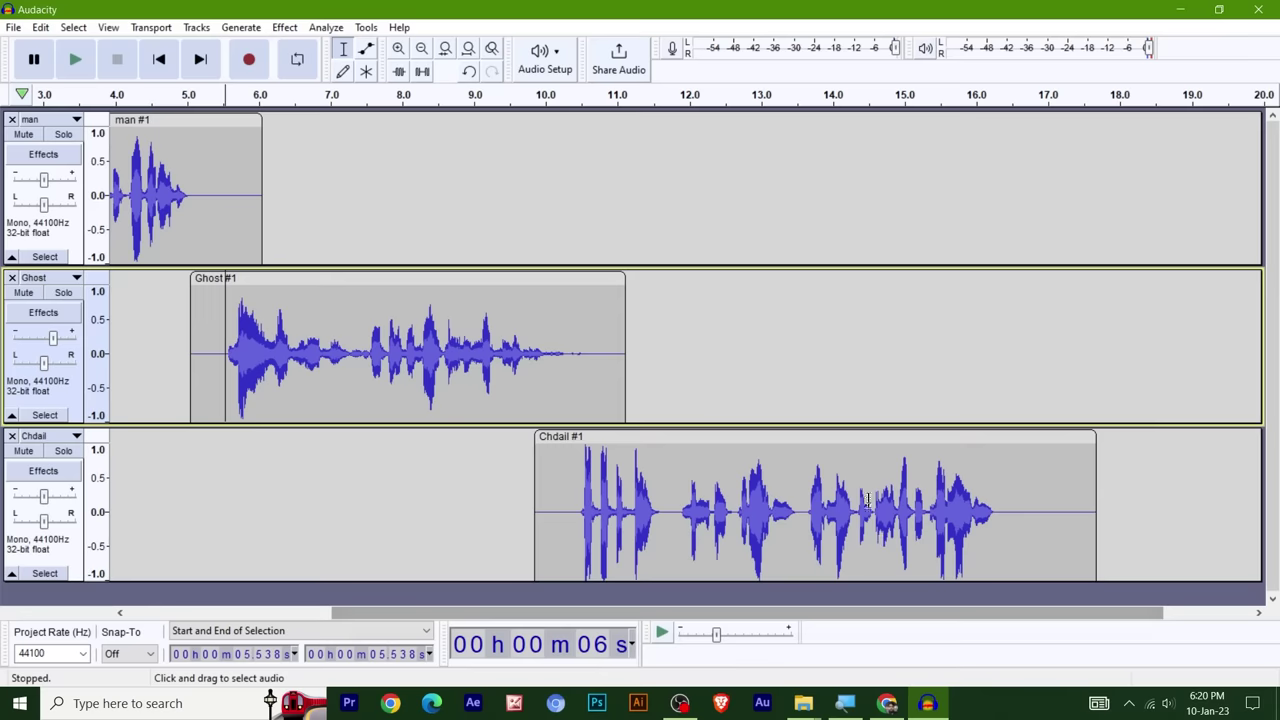
{"action": "left_click", "coordinate": [792, 441]}
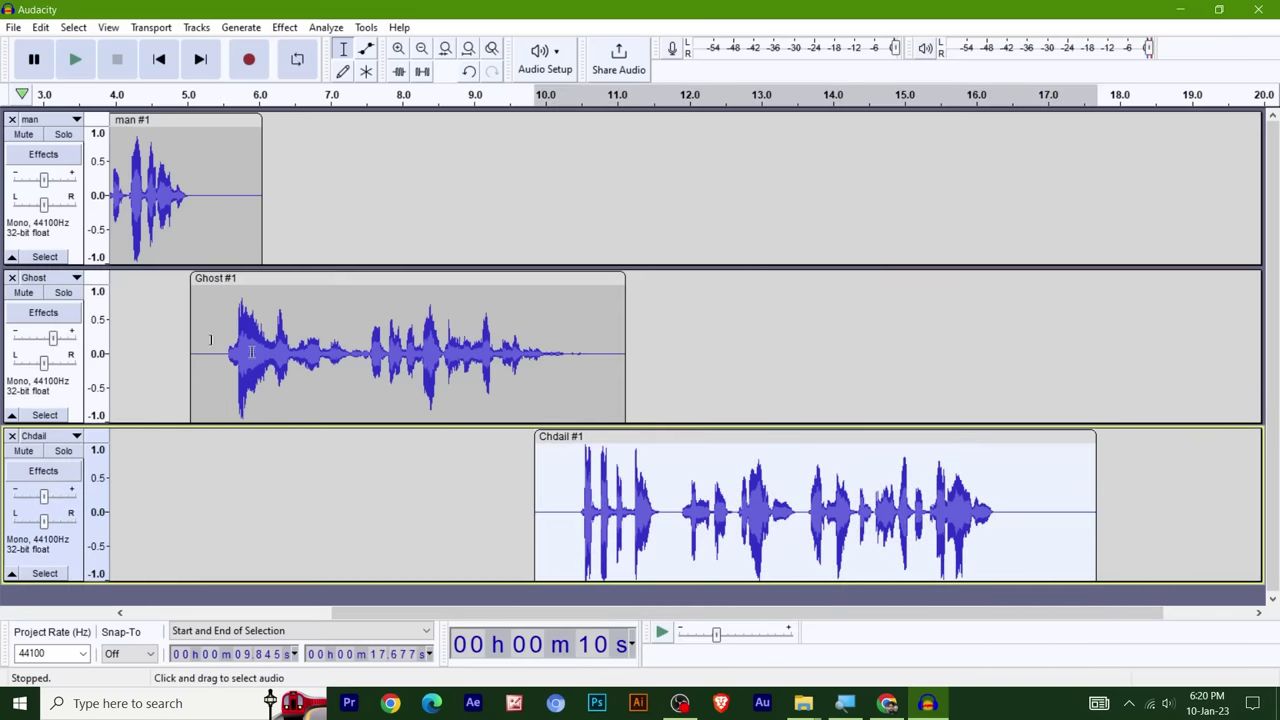
{"action": "left_click", "coordinate": [279, 28]}
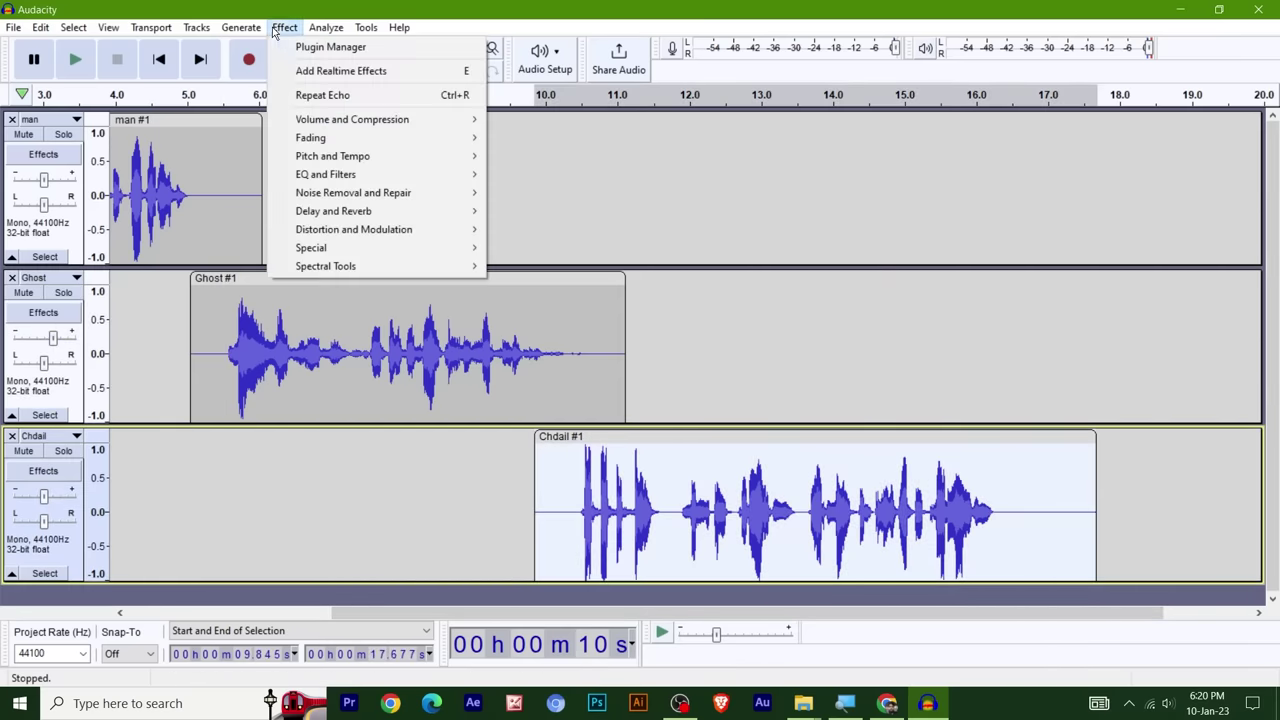
{"action": "mouse_move", "coordinate": [360, 194]}
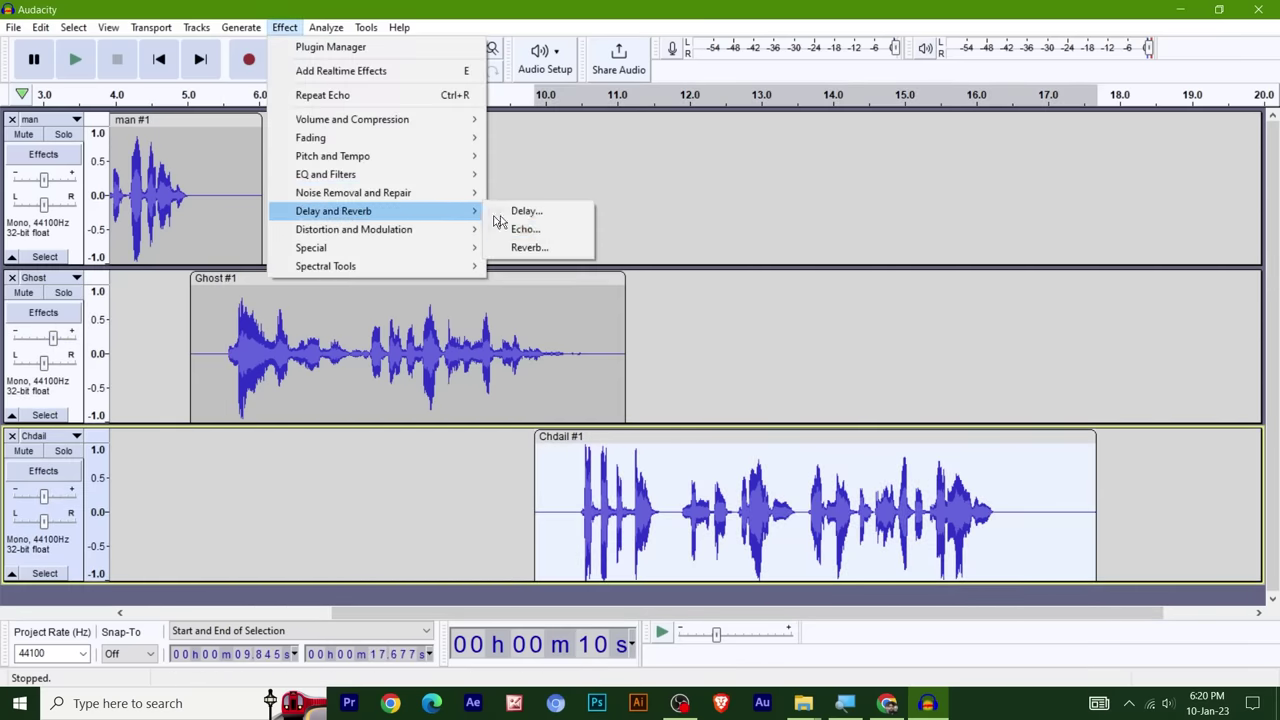
{"action": "left_click", "coordinate": [553, 227]}
{"action": "left_click_drag", "start_coordinate": [598, 285], "coordinate": [354, 186]}
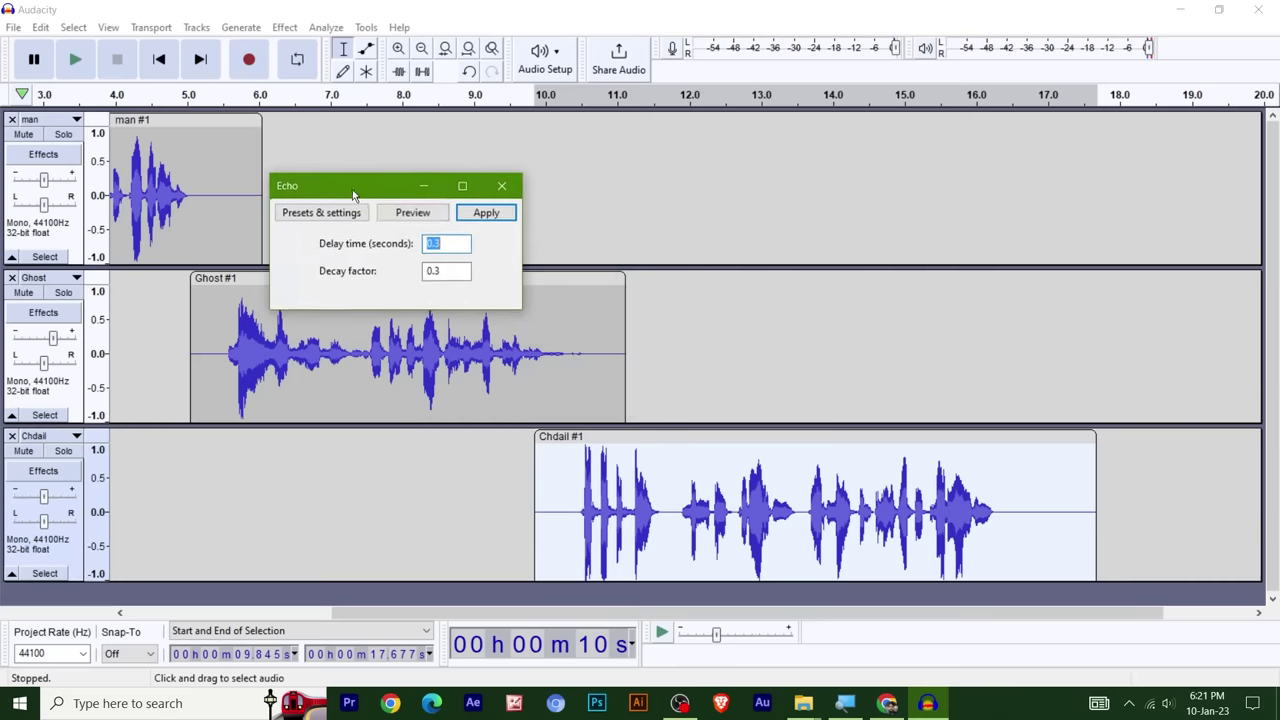
- Apply Echo to the Chdail clip with a delay time of 0.3 seconds and a decay factor of 0.3
{"action": "left_click", "coordinate": [485, 214]}
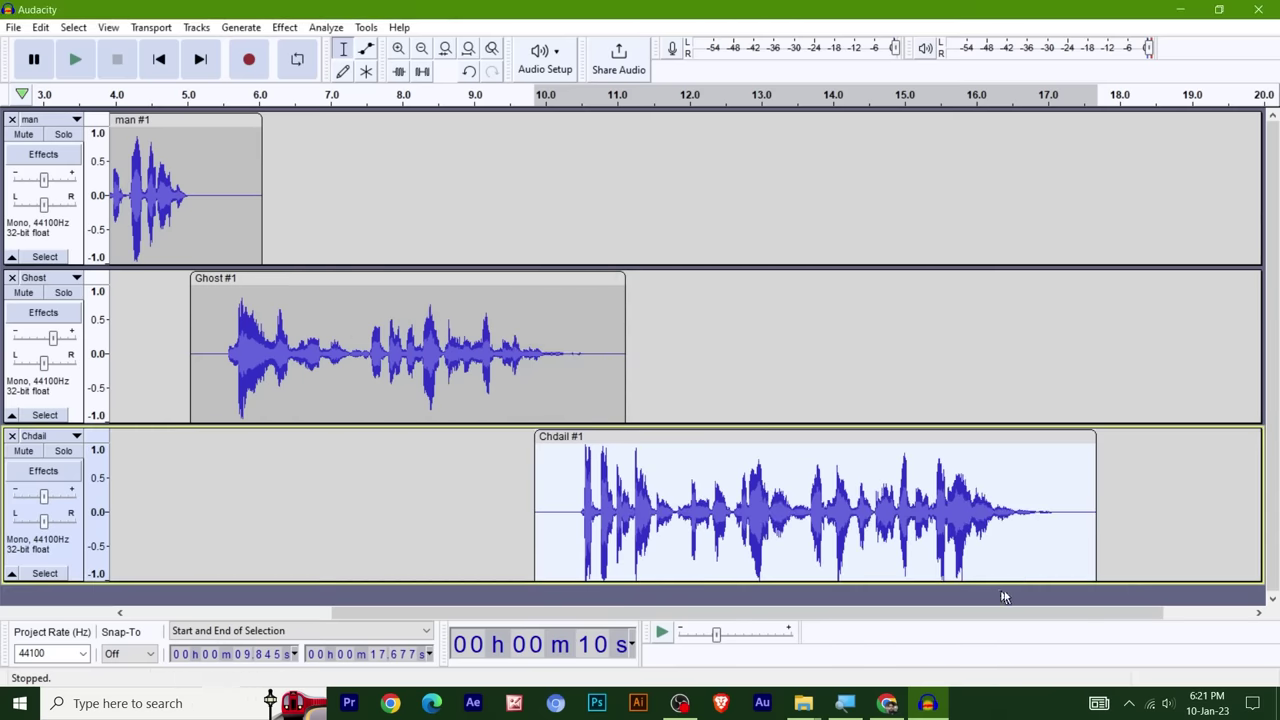
{"action": "left_click_drag", "start_coordinate": [1056, 609], "coordinate": [856, 610]}
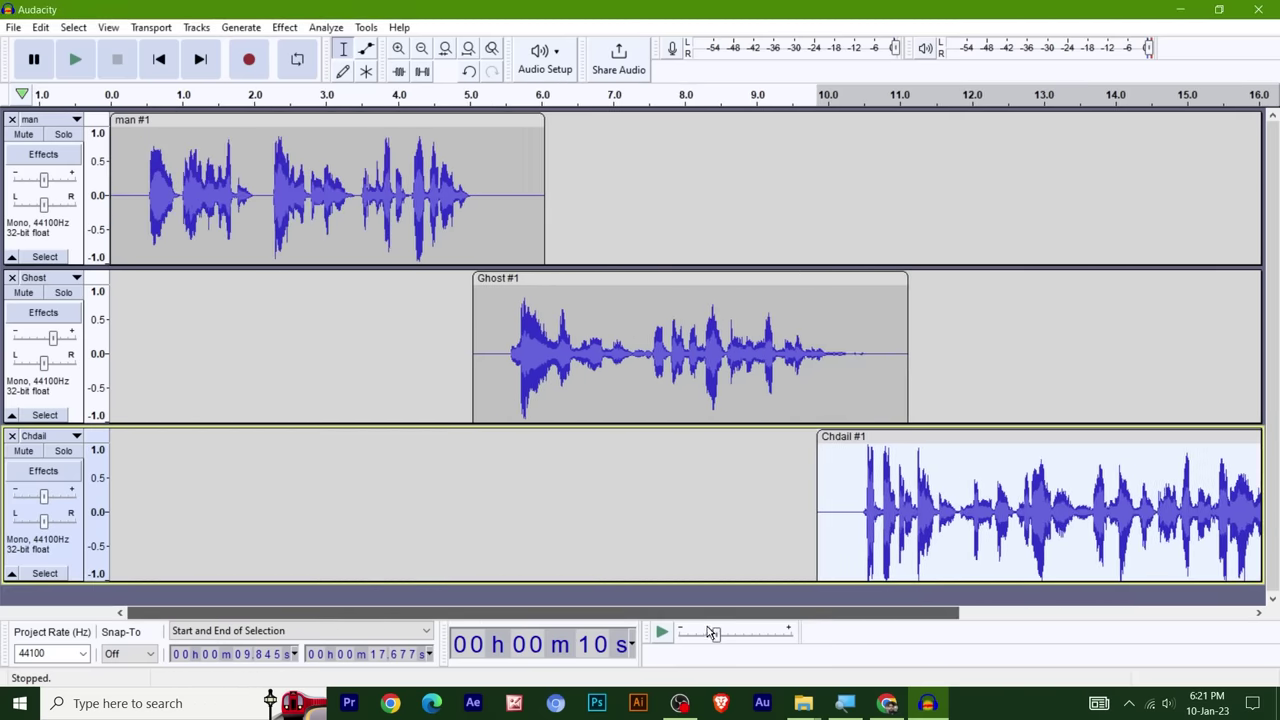
- Raise the gain of the Chdail track and play its clip from about 10.5 s
{"action": "double_click", "coordinate": [44, 499]}
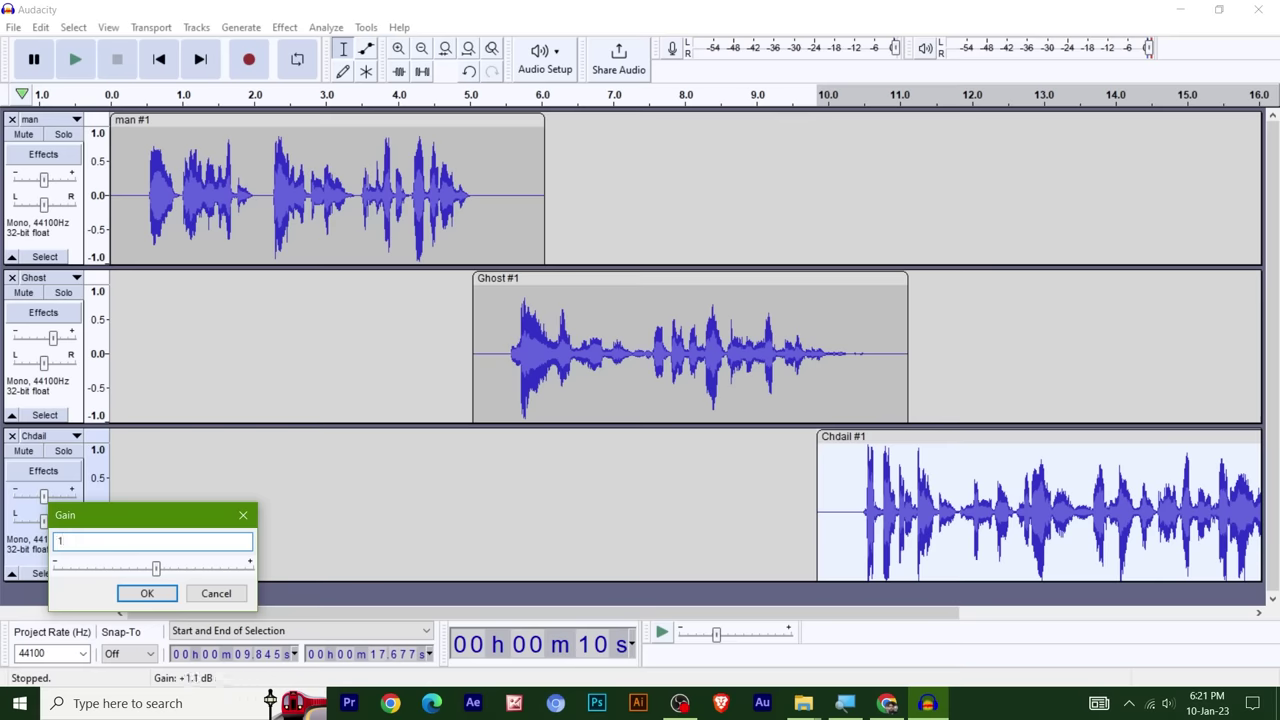
{"action": "left_click", "coordinate": [140, 593]}
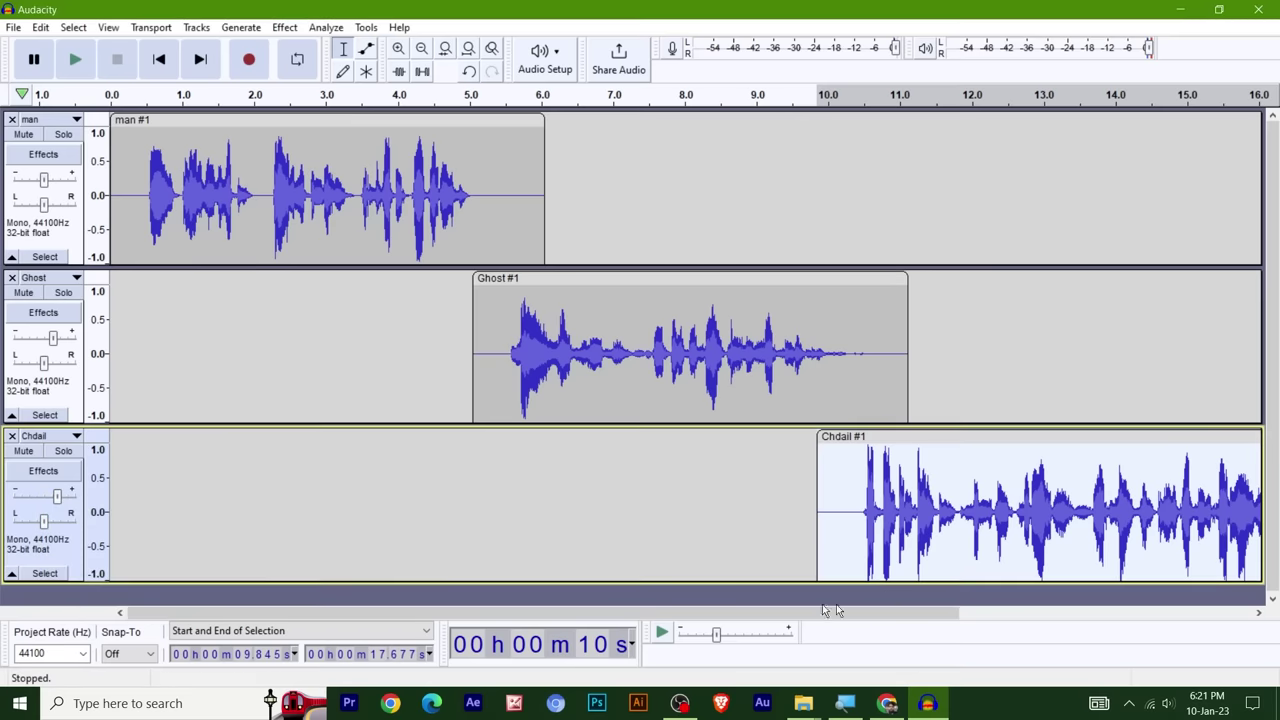
{"action": "left_click", "coordinate": [864, 503]}
{"action": "key", "text": "space"}
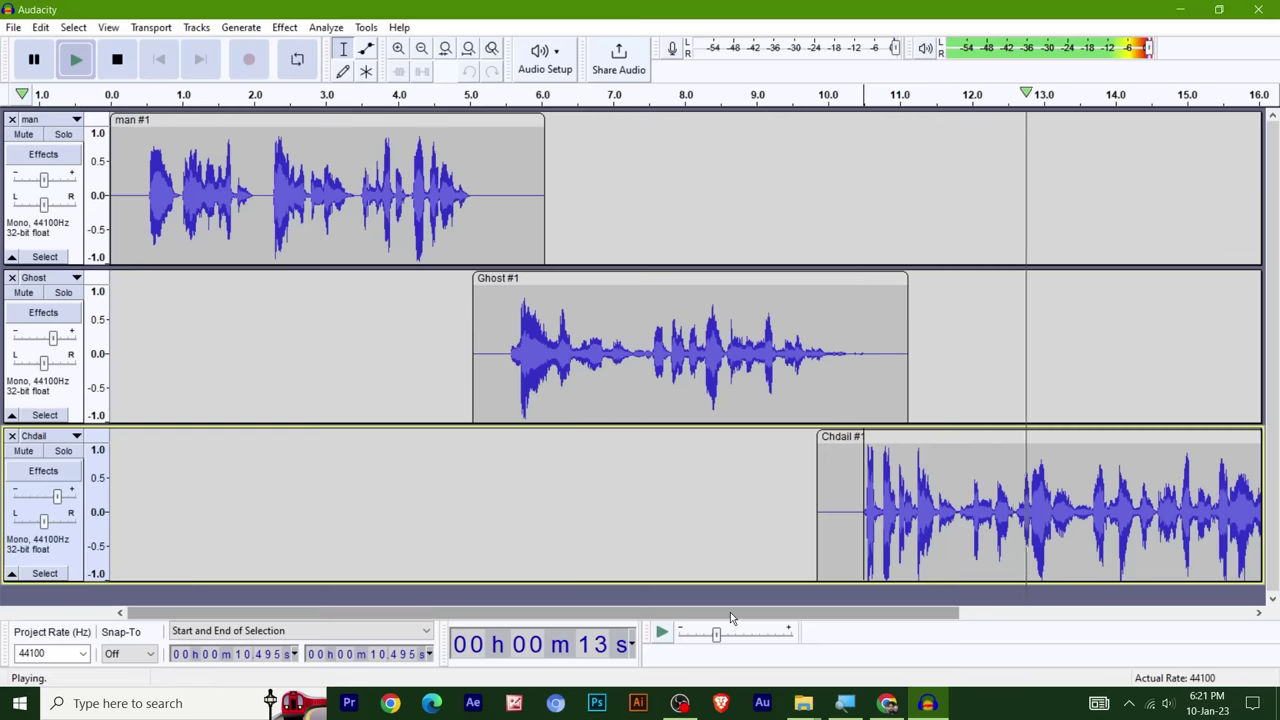
- Apply Echo once more to the whole Chdail clip with a changed delay time and a decay factor of 0.3
{"action": "left_click_drag", "start_coordinate": [730, 612], "coordinate": [868, 604]}
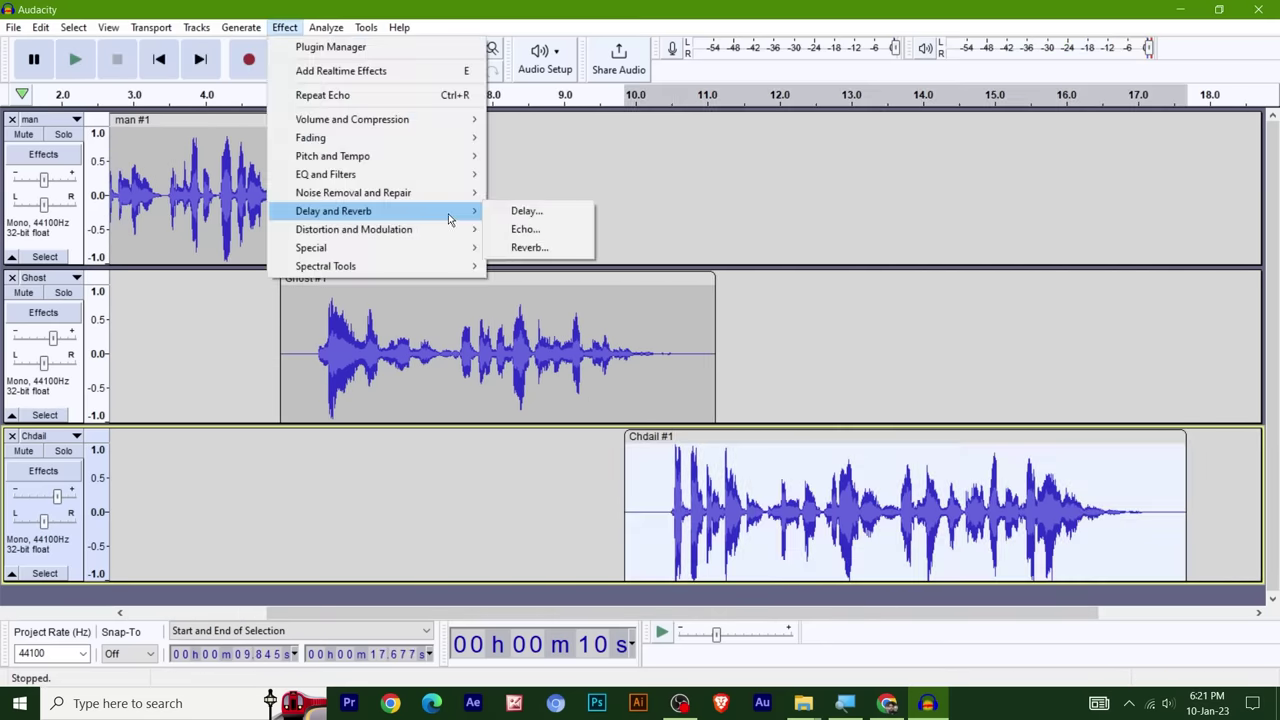
{"action": "left_click", "coordinate": [535, 229]}
{"action": "left_click_drag", "start_coordinate": [578, 285], "coordinate": [390, 192]}
{"action": "left_click", "coordinate": [509, 247]}
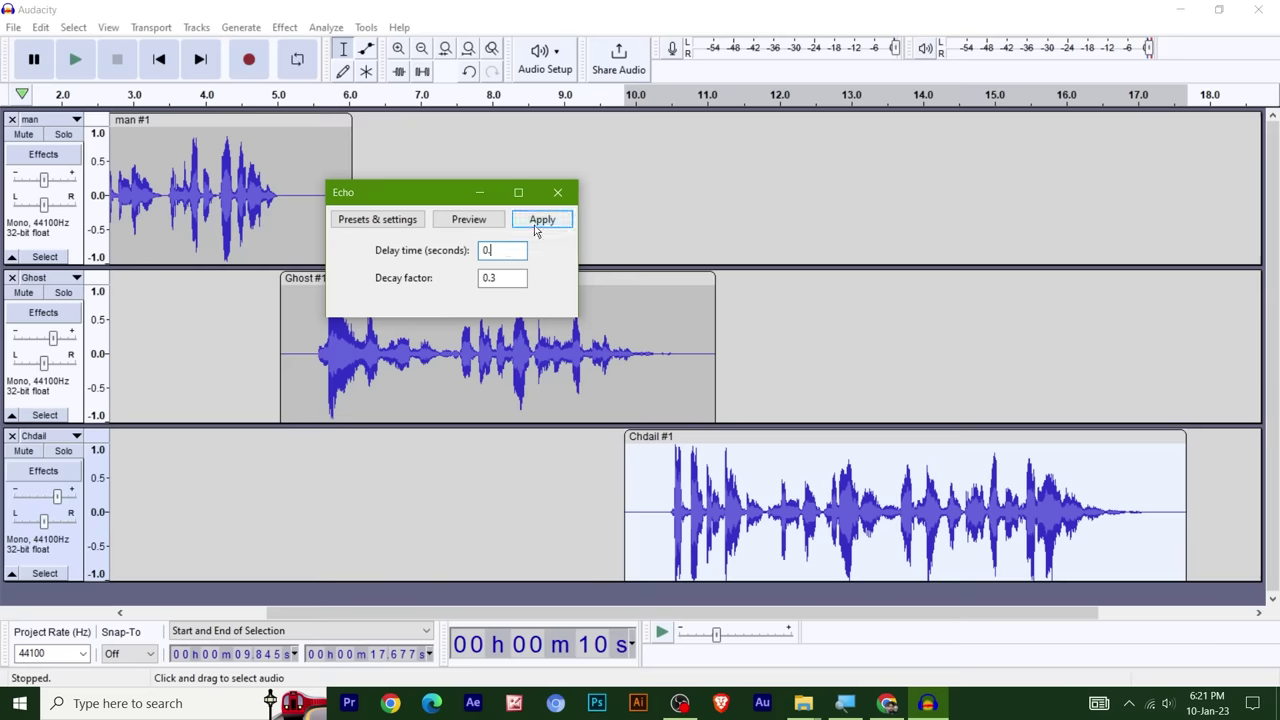
{"action": "left_click", "coordinate": [541, 219]}
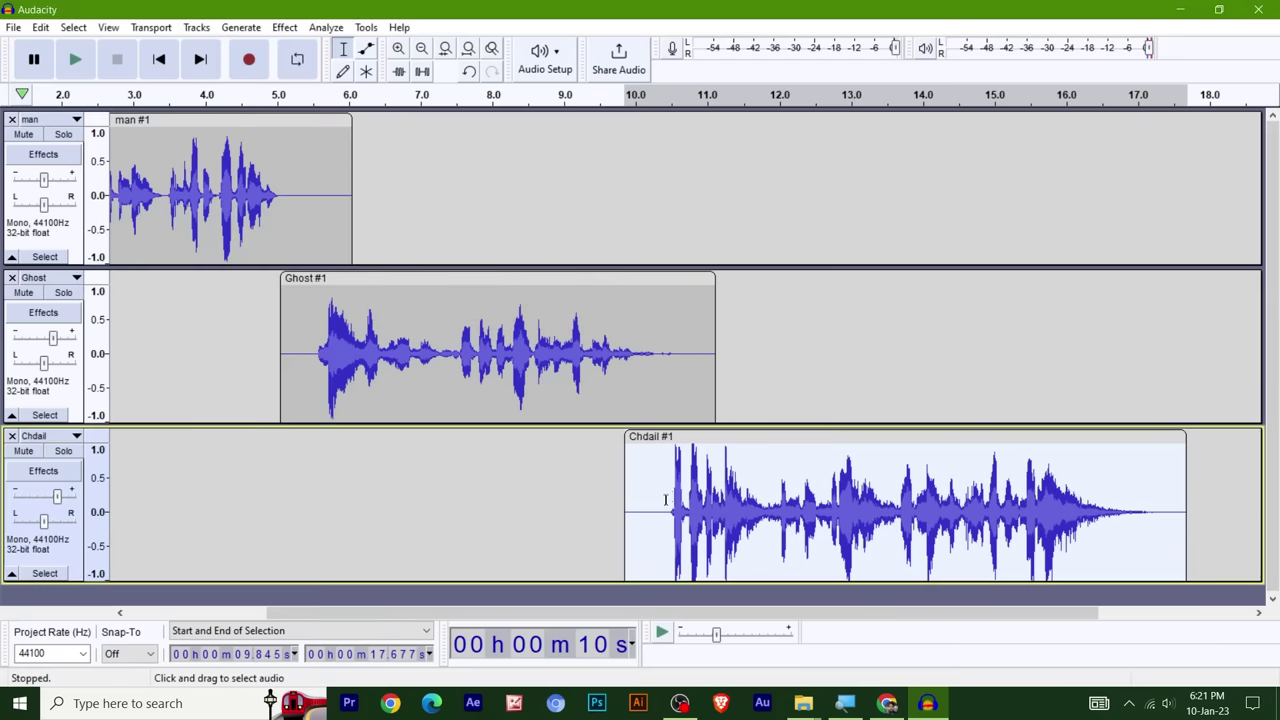
- Play back the Chdail clip from about 10.4 s, just before its speech, and stop playback
{"action": "left_click", "coordinate": [665, 505]}
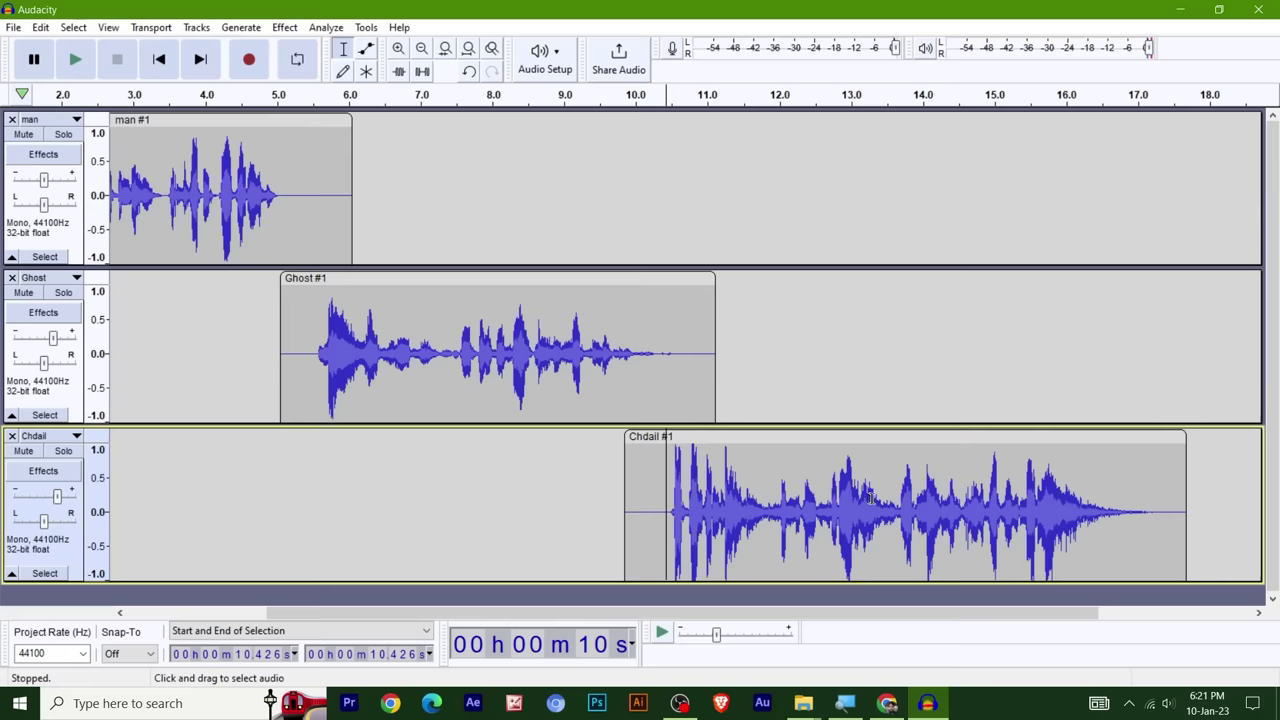
{"action": "key", "text": "space"}
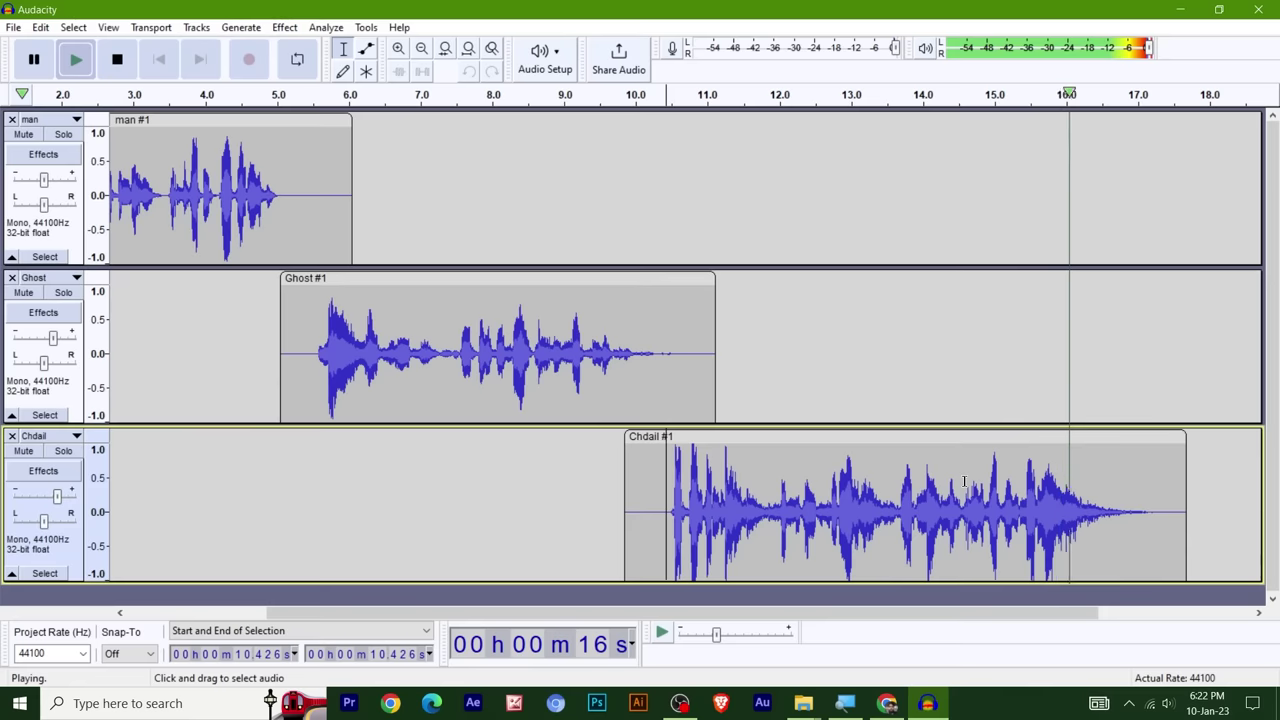
{"action": "key", "text": "space"}
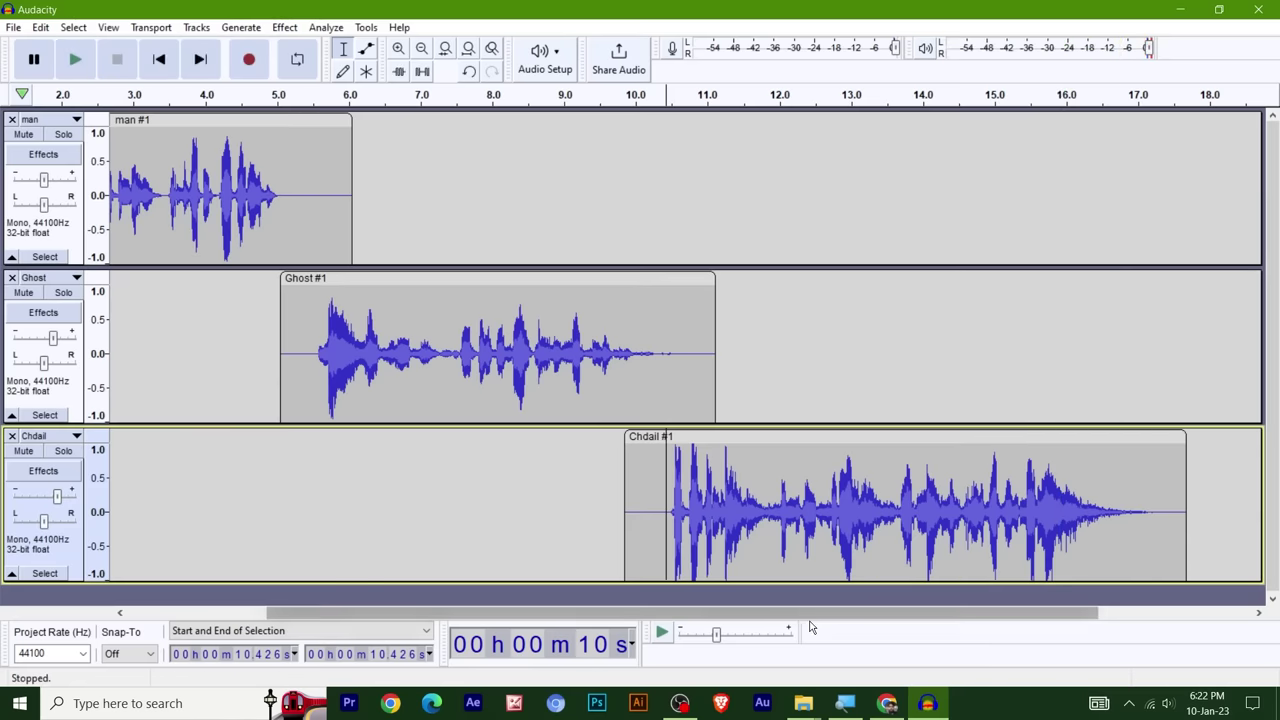
- Play the man, Ghost and Chdail tracks in sequence from about 0.4 s
{"action": "left_click_drag", "start_coordinate": [840, 622], "coordinate": [546, 622]}
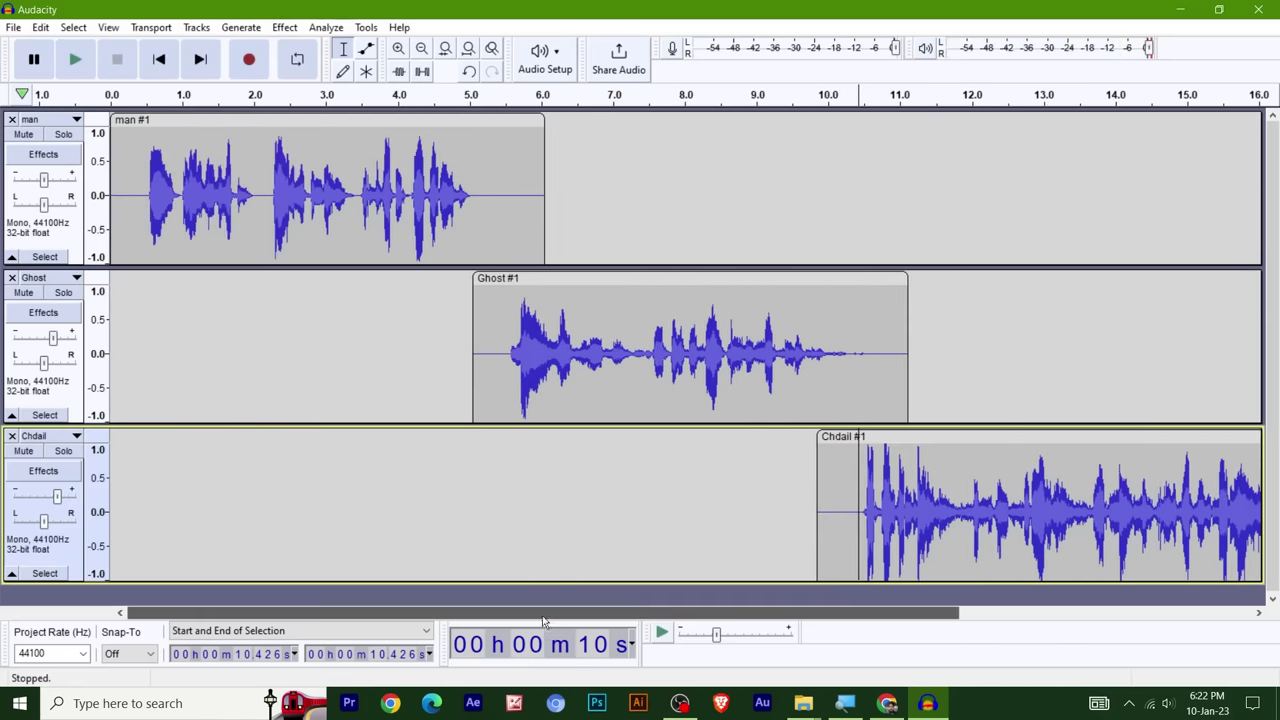
{"action": "left_click", "coordinate": [140, 200]}
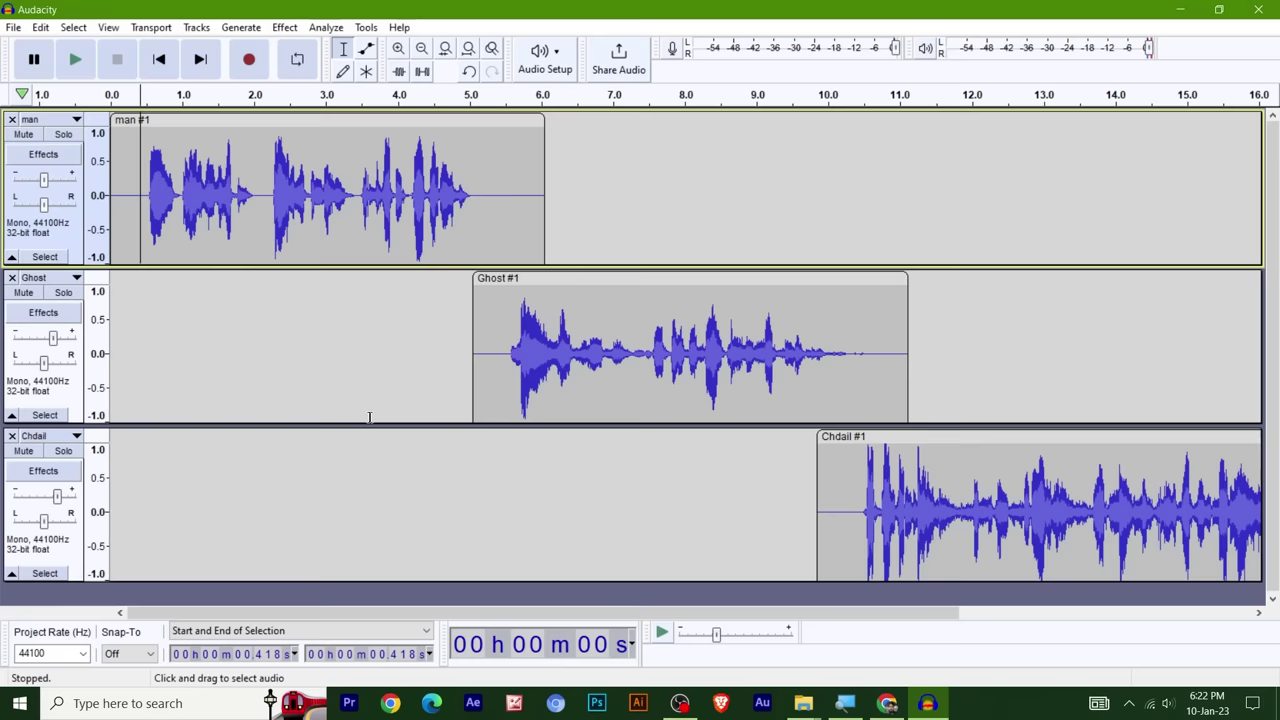
{"action": "key", "text": "space"}
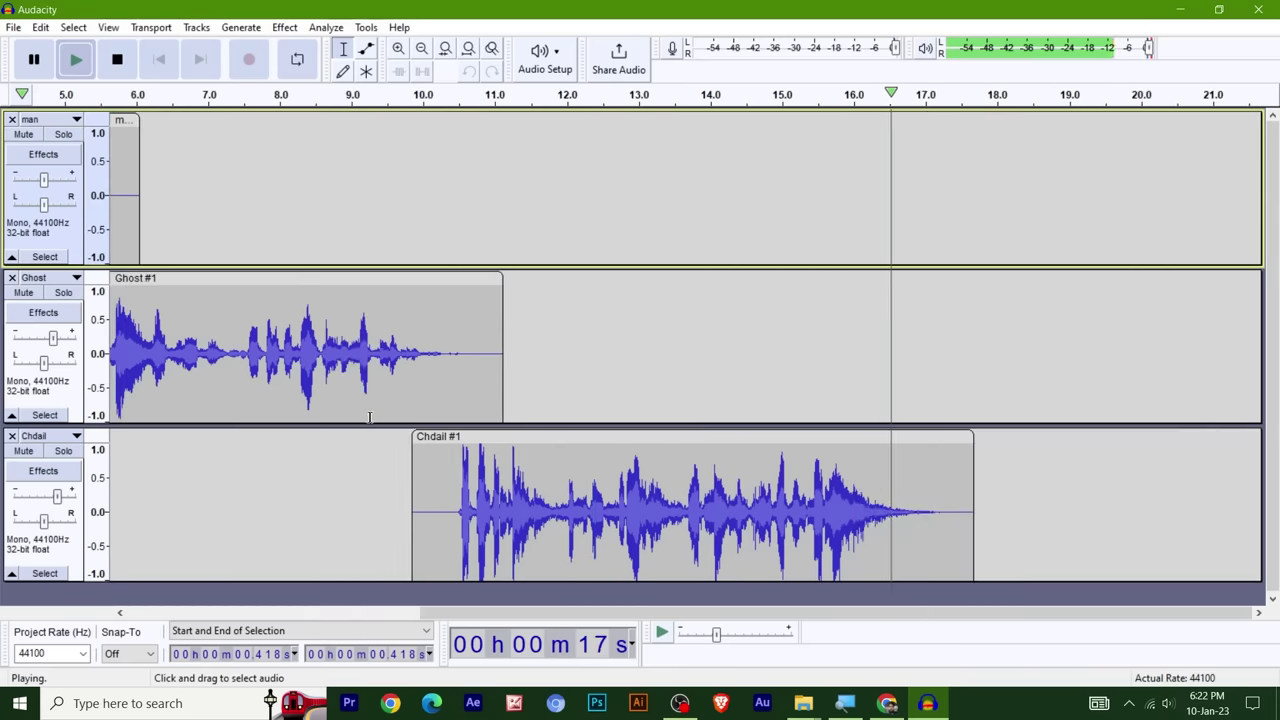
- Preview and apply Change Pitch to the whole Chdail clip with a percent change of 20
{"action": "left_click", "coordinate": [440, 437]}
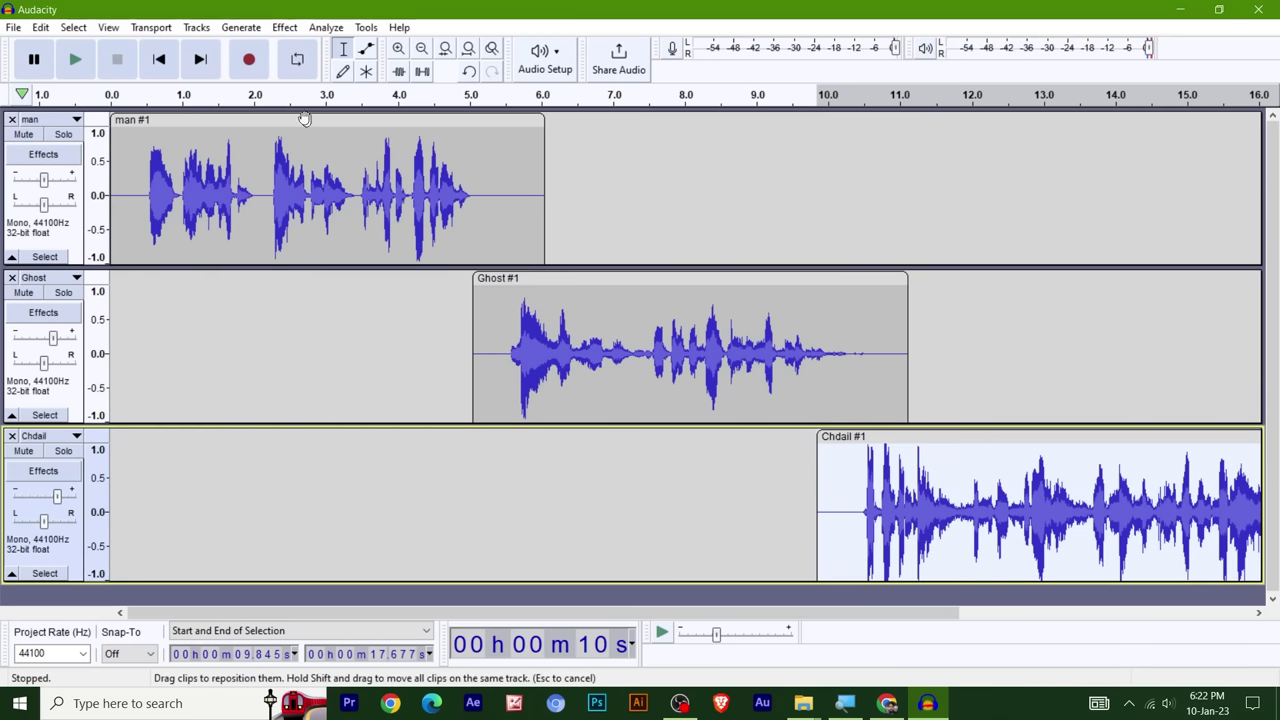
{"action": "left_click", "coordinate": [284, 27]}
{"action": "mouse_move", "coordinate": [460, 156]}
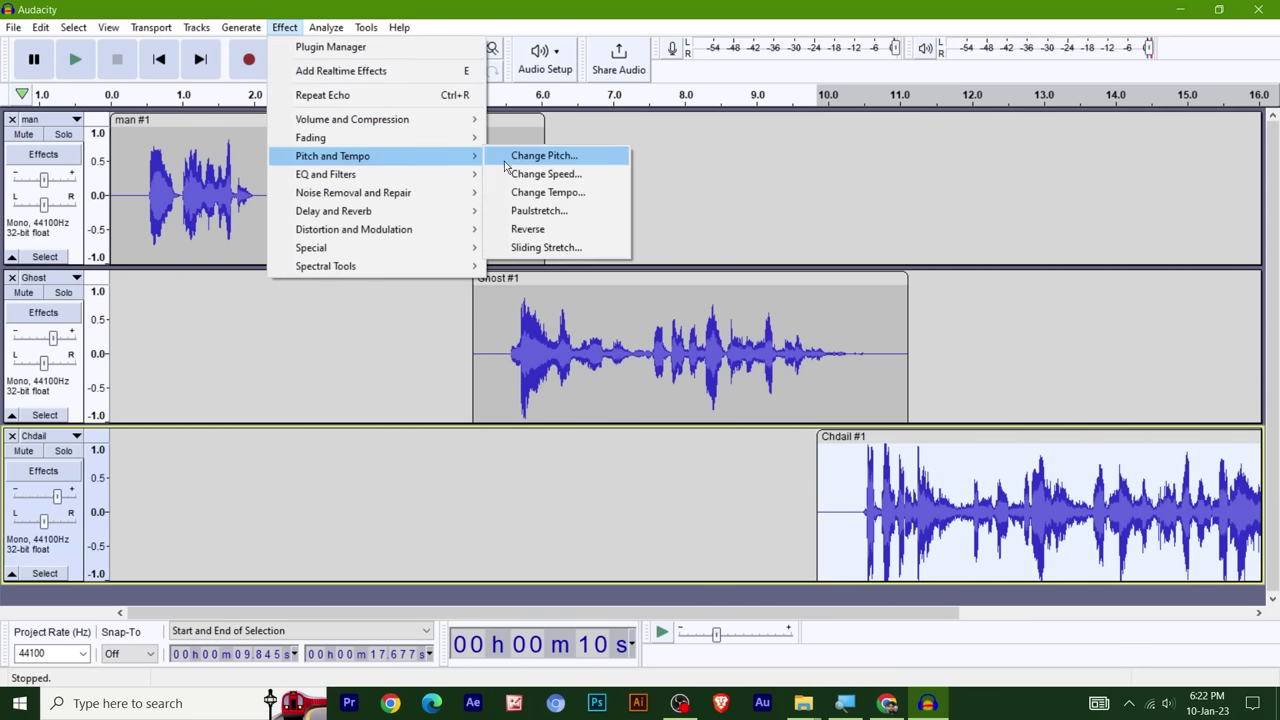
{"action": "left_click", "coordinate": [545, 156]}
{"action": "left_click_drag", "start_coordinate": [624, 200], "coordinate": [518, 167]}
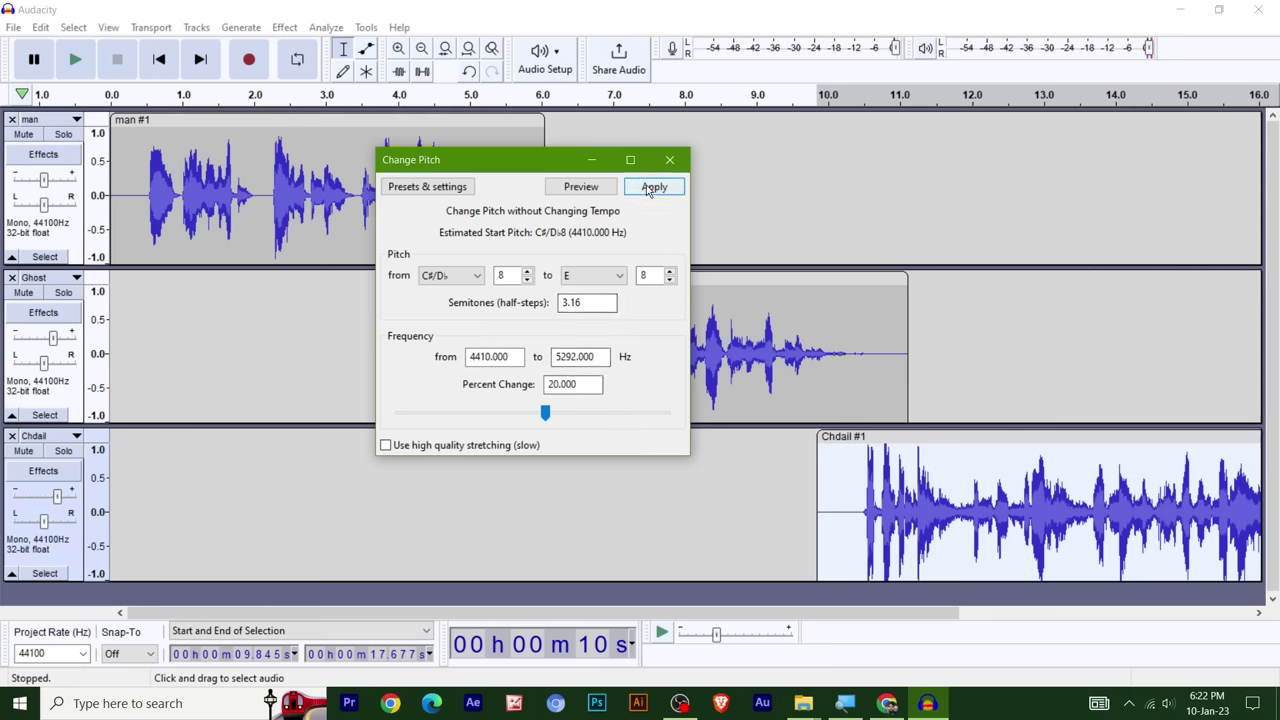
{"action": "left_click", "coordinate": [577, 192]}
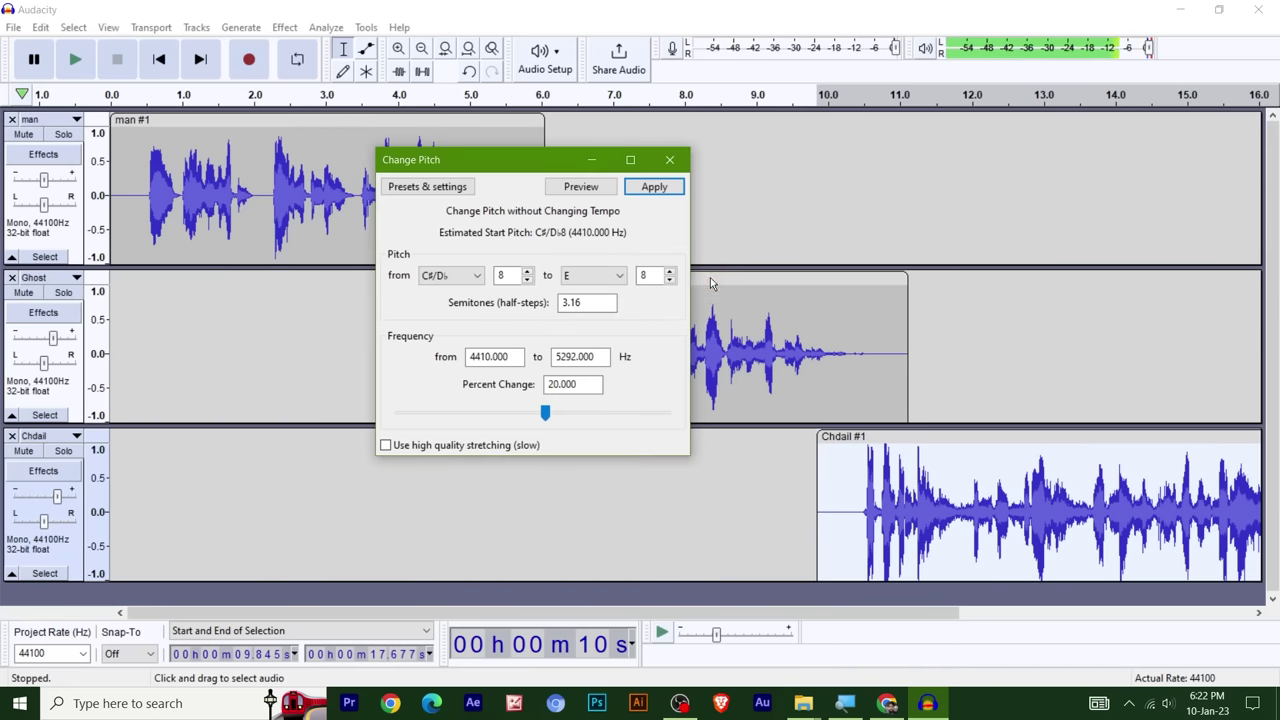
{"action": "left_click", "coordinate": [654, 187]}
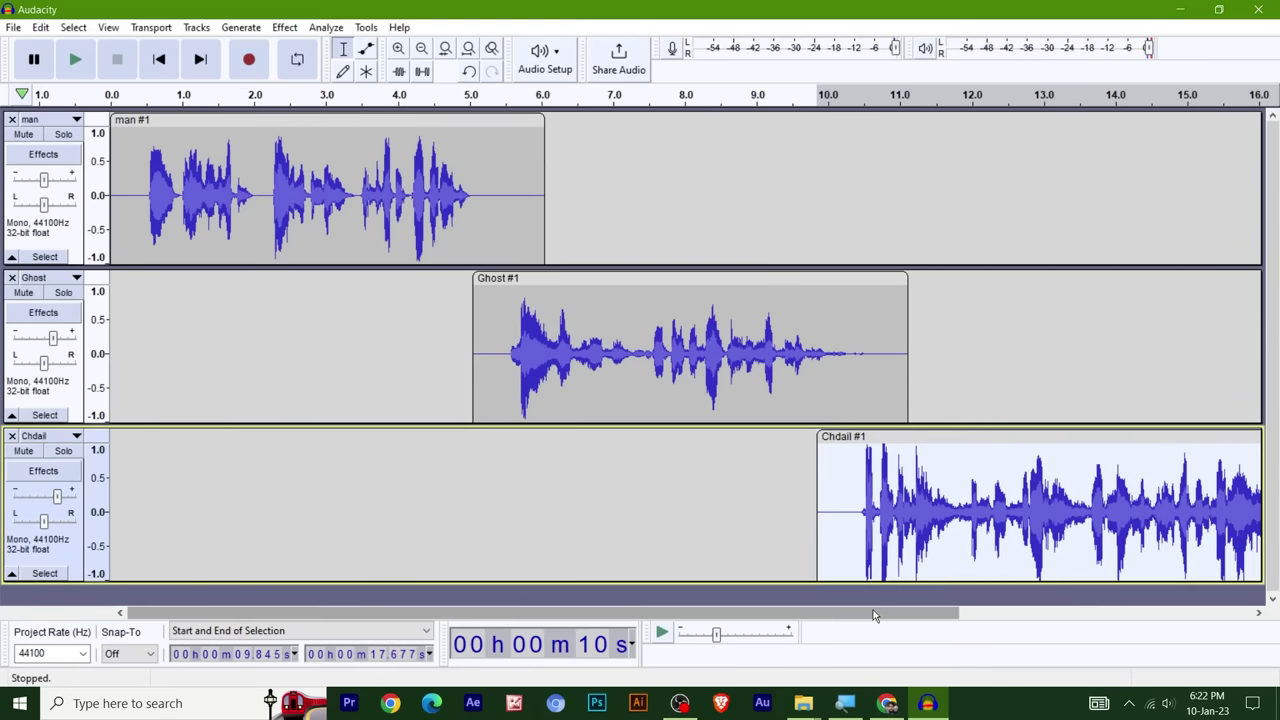
- Place the cursor at about 10.36 s, just before the speech in the Chdail clip
{"action": "left_click_drag", "start_coordinate": [908, 612], "coordinate": [1100, 612]}
{"action": "left_click", "coordinate": [587, 520]}
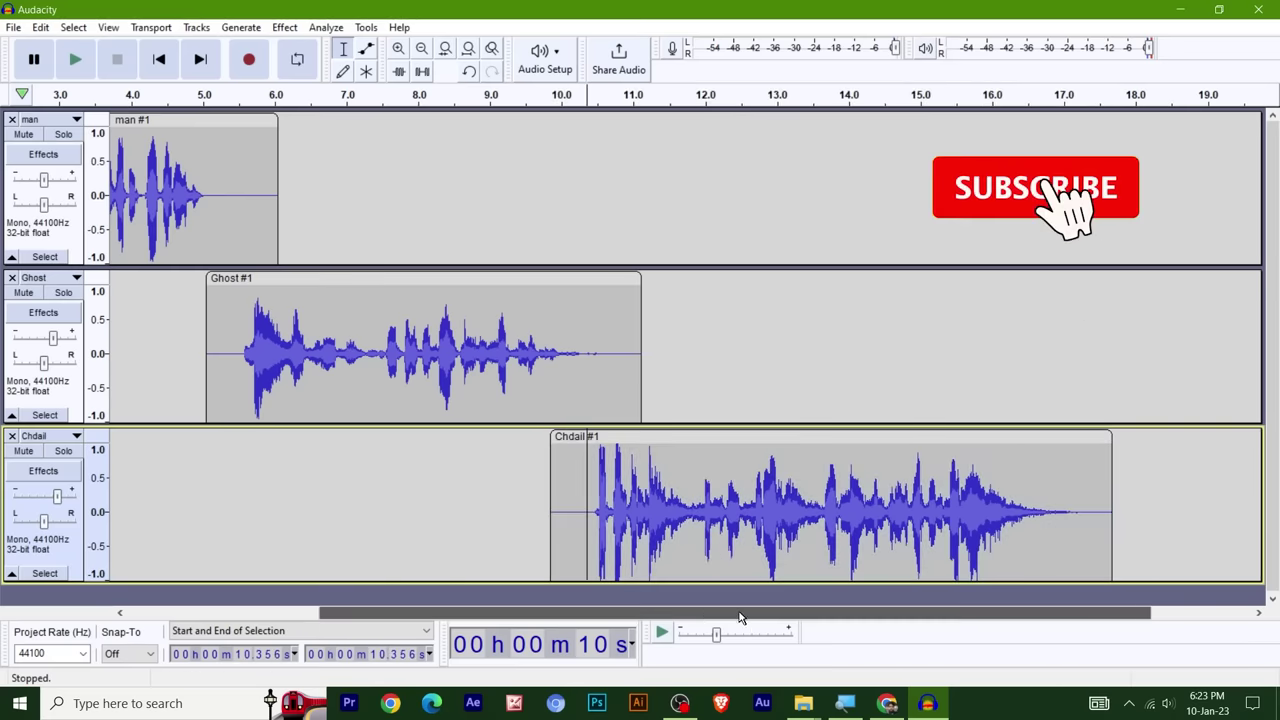
{"action": "left_click_drag", "start_coordinate": [735, 612], "coordinate": [421, 614]}
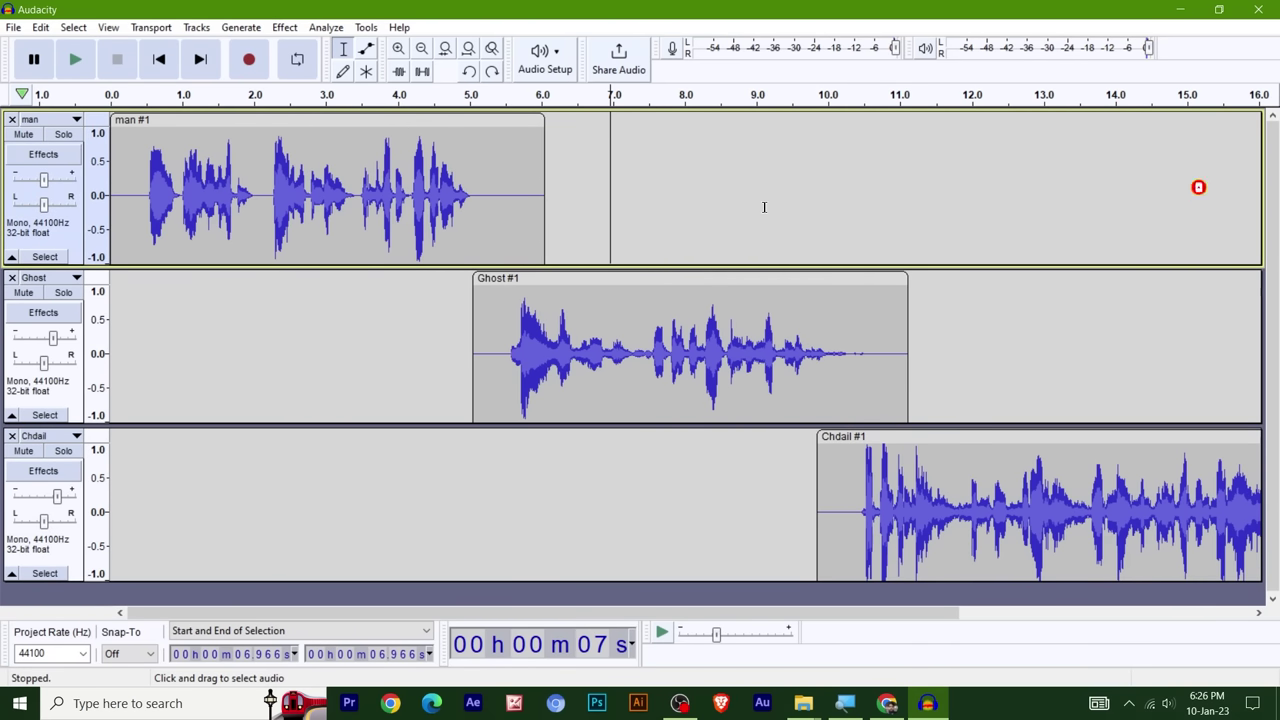
- Remove the Chdail, Ghost and man tracks from the project
{"action": "left_click", "coordinate": [12, 435]}
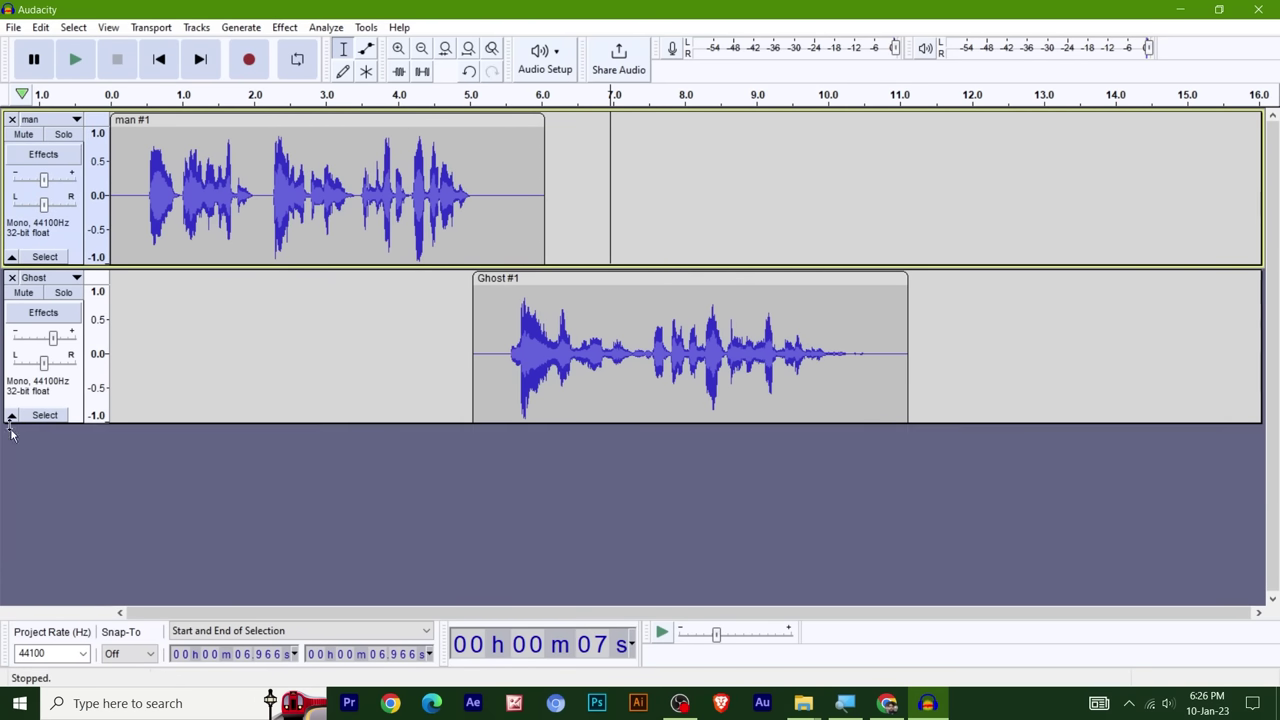
{"action": "left_click", "coordinate": [11, 277]}
{"action": "left_click", "coordinate": [12, 119]}
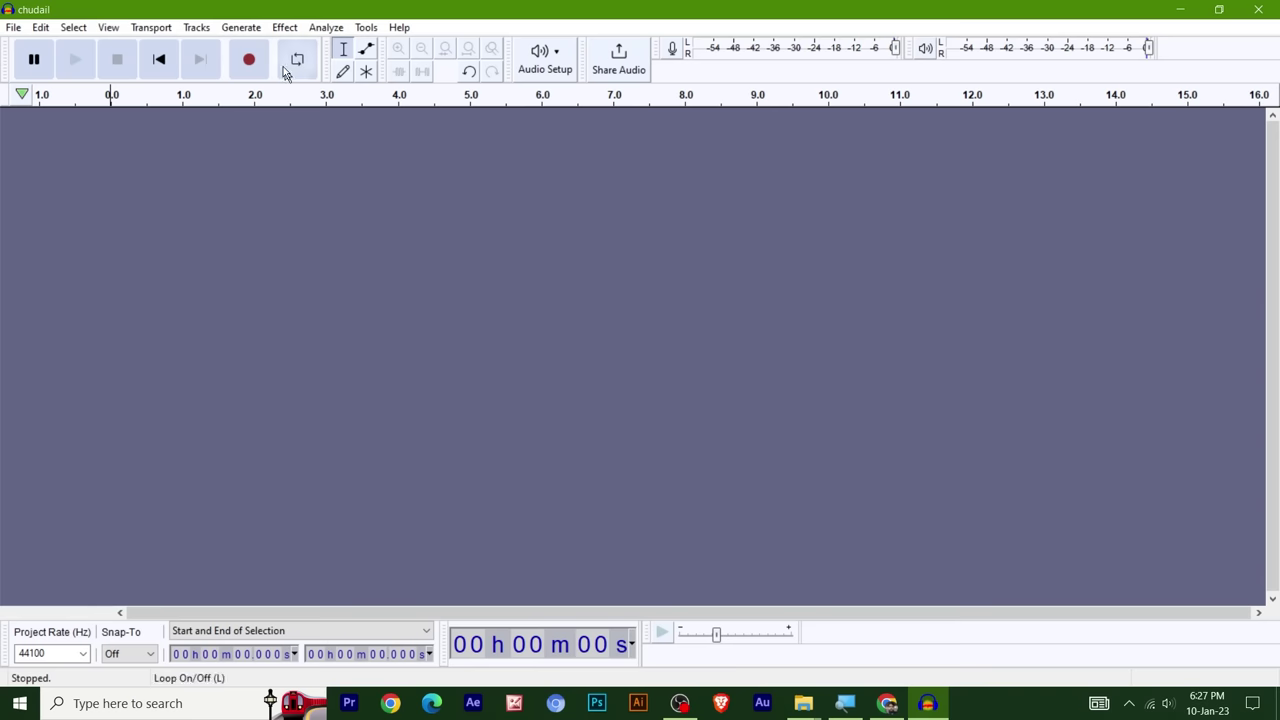
{"action": "left_click", "coordinate": [284, 27]}
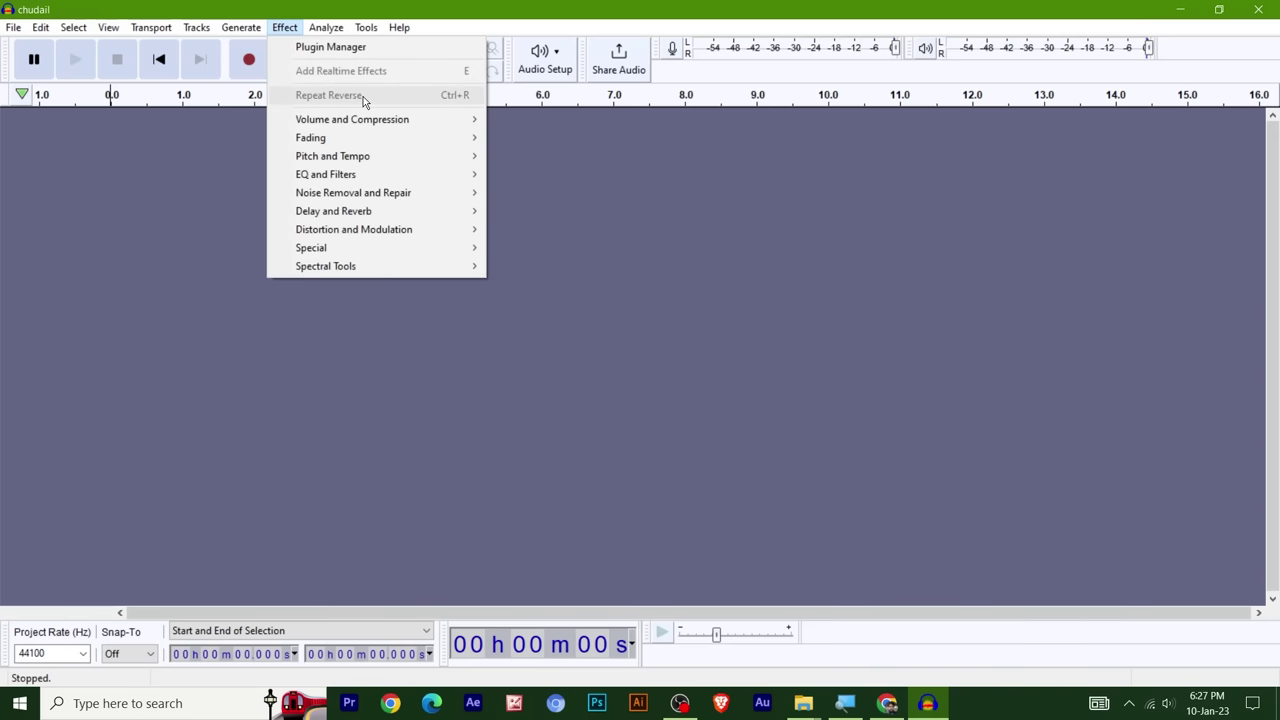
{"action": "mouse_move", "coordinate": [414, 130]}
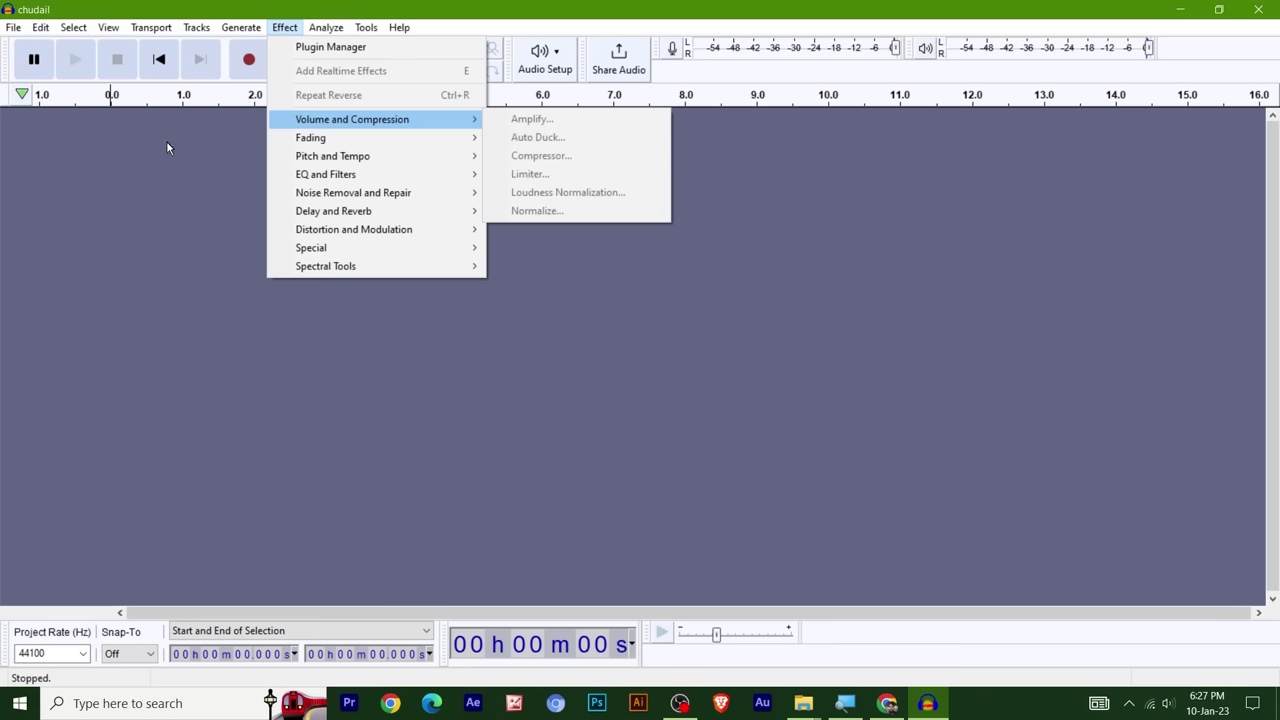
{"action": "left_click", "coordinate": [297, 29]}
{"action": "left_click", "coordinate": [297, 29]}
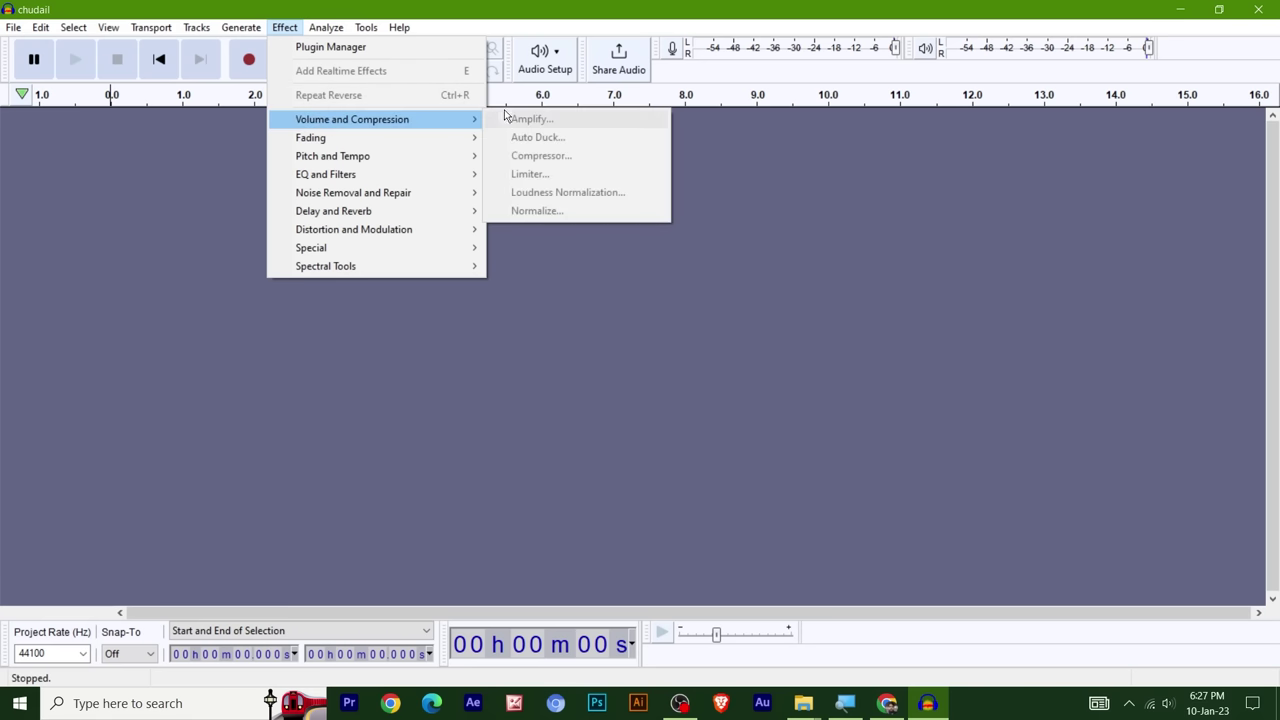
{"action": "left_click", "coordinate": [203, 262]}
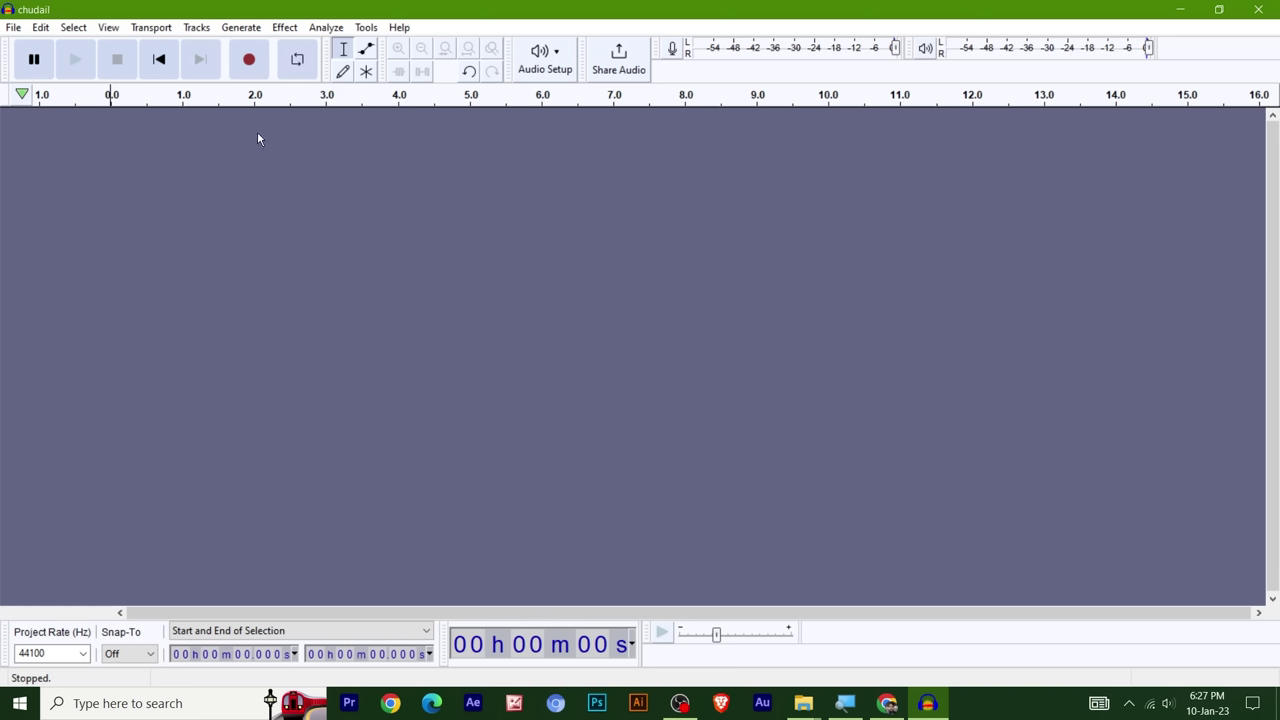
- Record a new voice track about 9 s long and play it back from about 1.2 s
{"action": "left_click", "coordinate": [249, 62]}
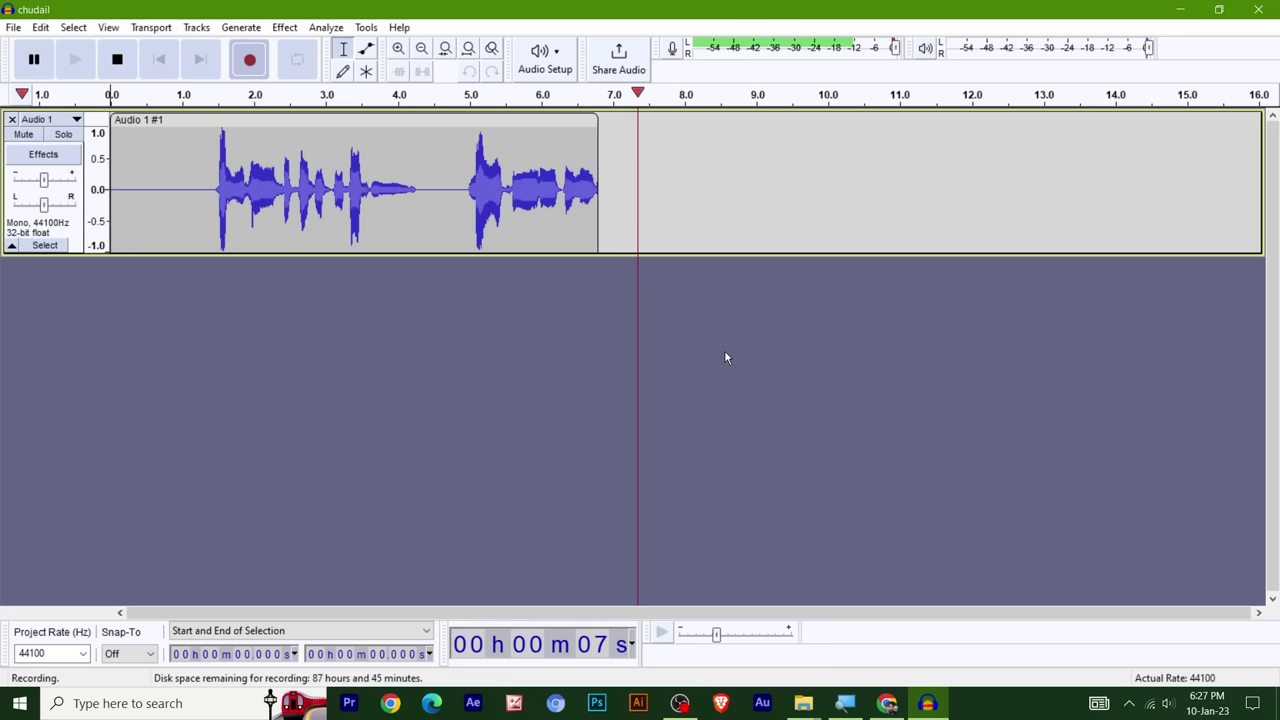
{"action": "key", "text": "space"}
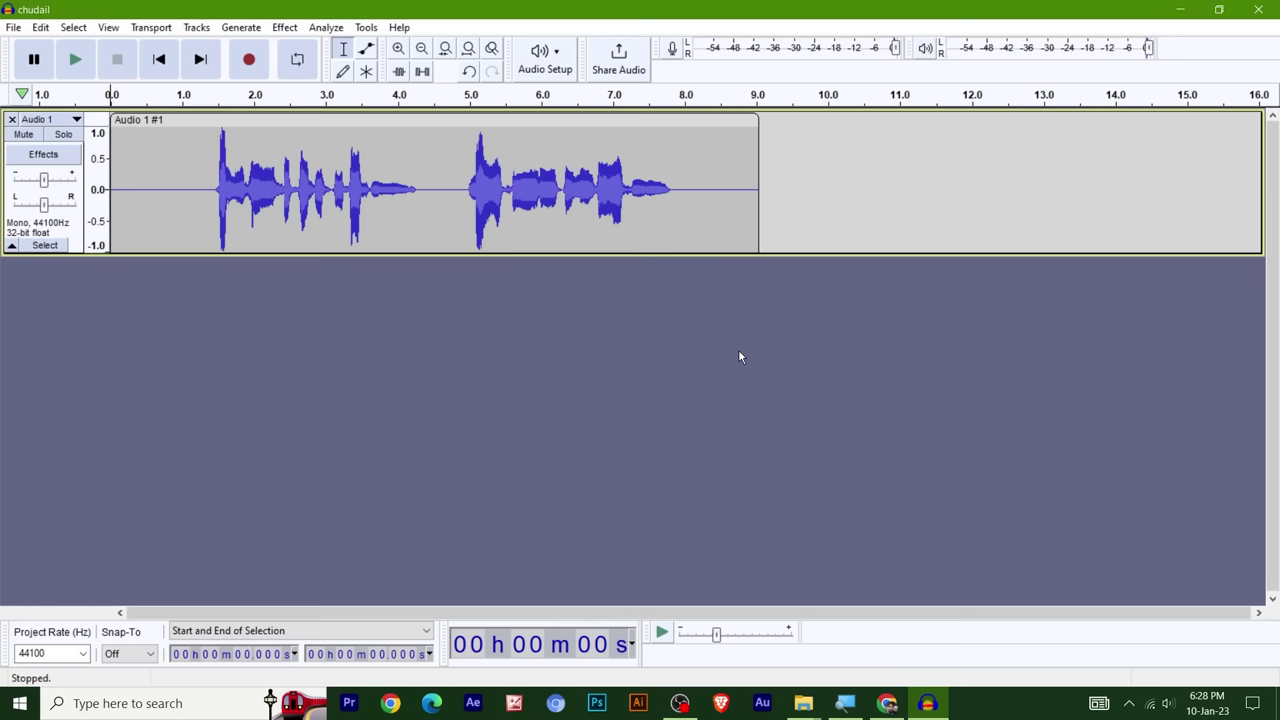
{"action": "left_click", "coordinate": [200, 216]}
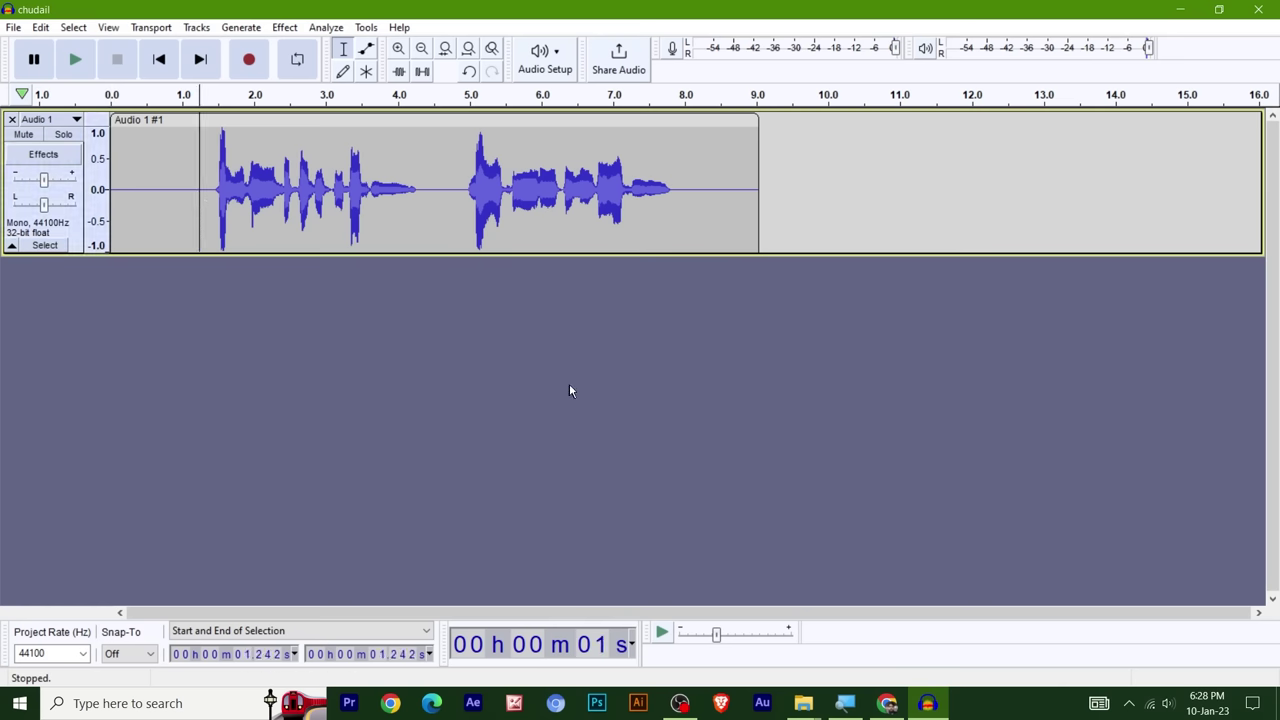
{"action": "key", "text": "space"}
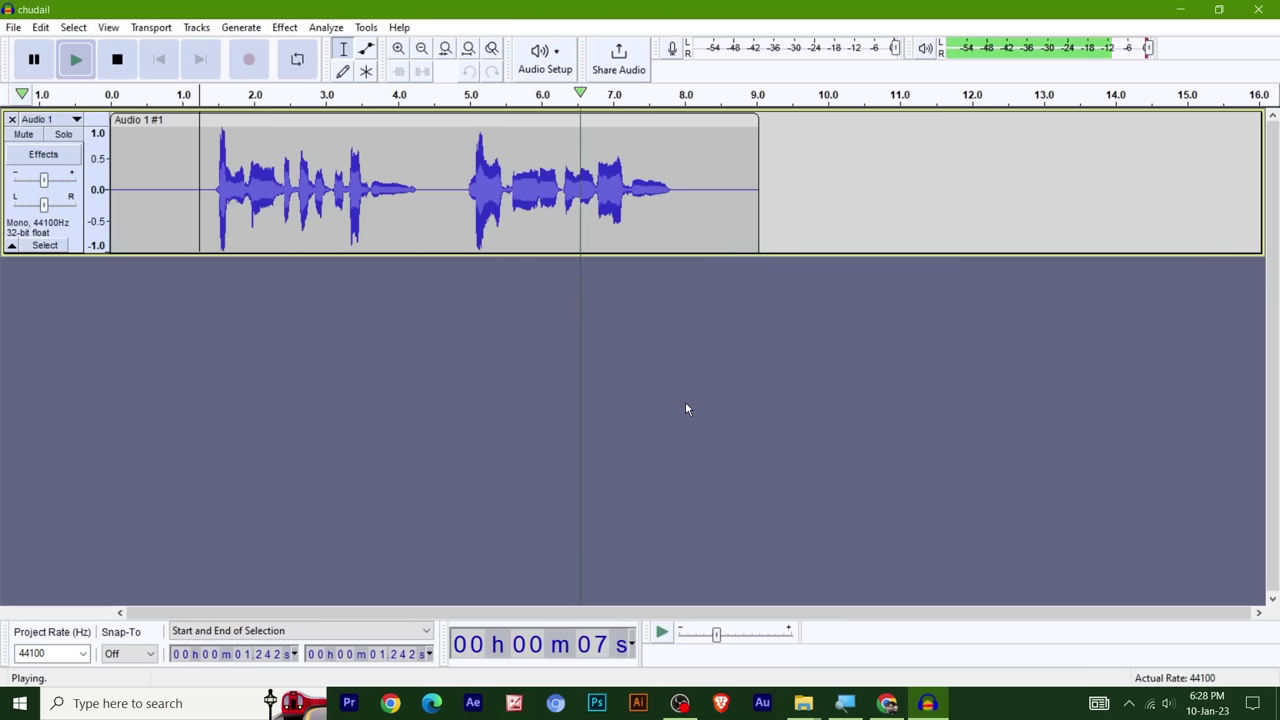
{"action": "key", "text": "space"}
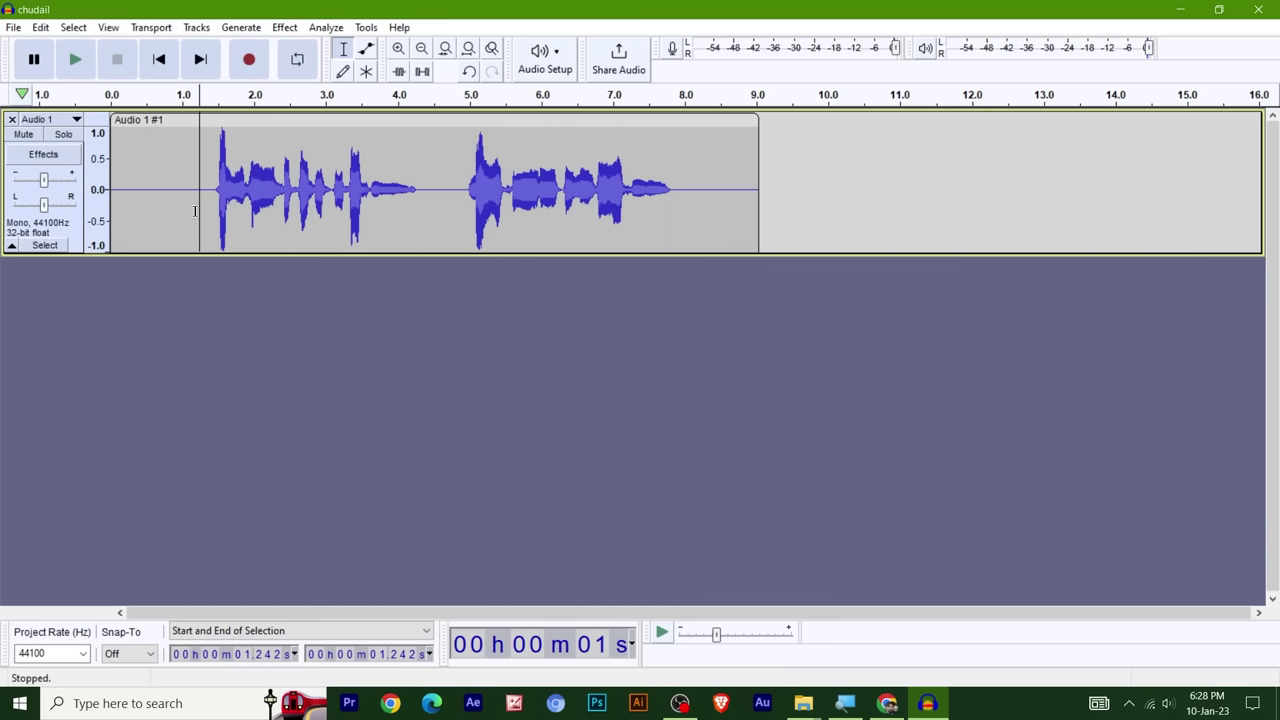
- Delete about 1.1 s of silence at the recording's start and the silence after about 7.2 s at its end
{"action": "left_click_drag", "start_coordinate": [190, 205], "coordinate": [110, 205]}
{"action": "key", "text": "Delete"}
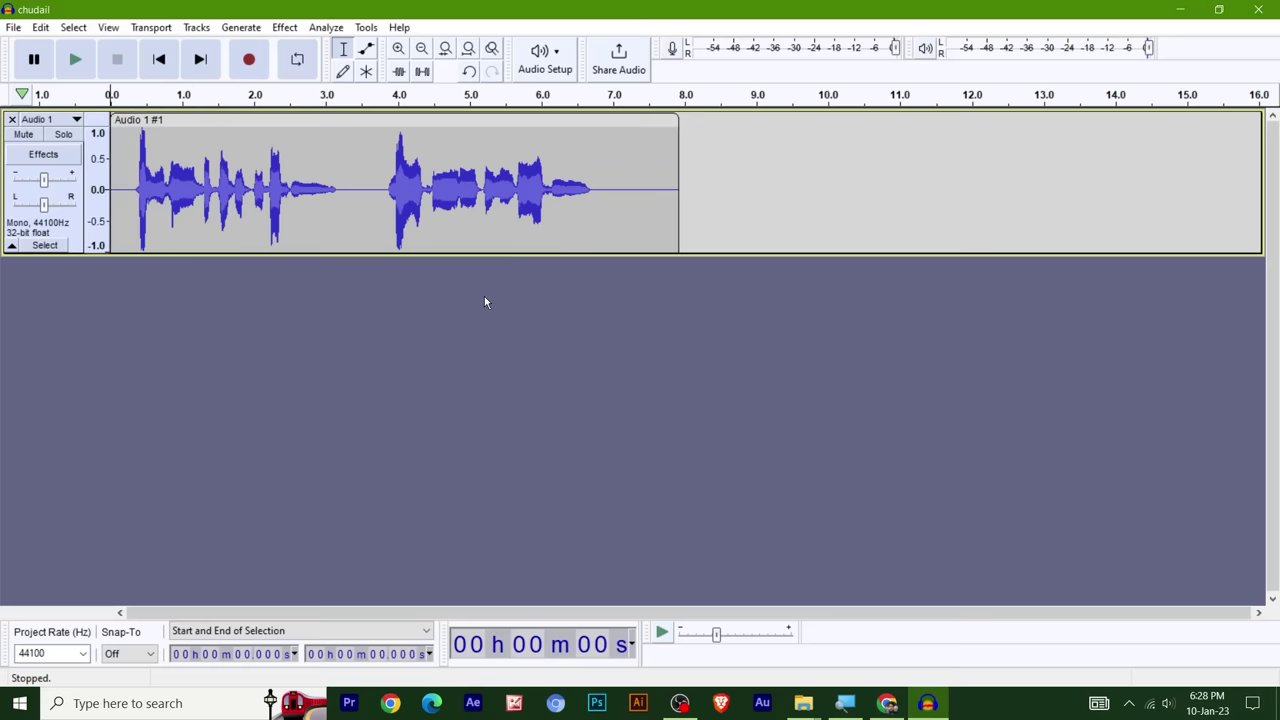
{"action": "left_click_drag", "start_coordinate": [632, 185], "coordinate": [760, 188]}
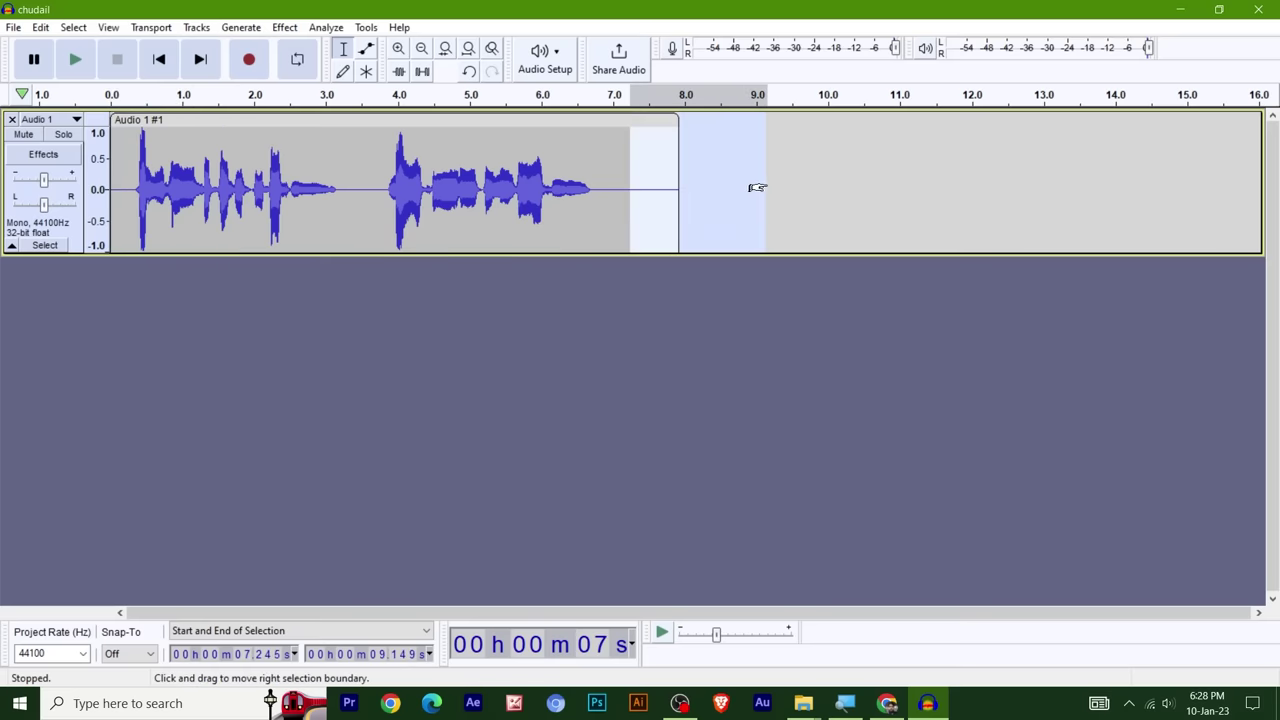
{"action": "key", "text": "Delete"}
{"action": "left_click", "coordinate": [495, 372]}
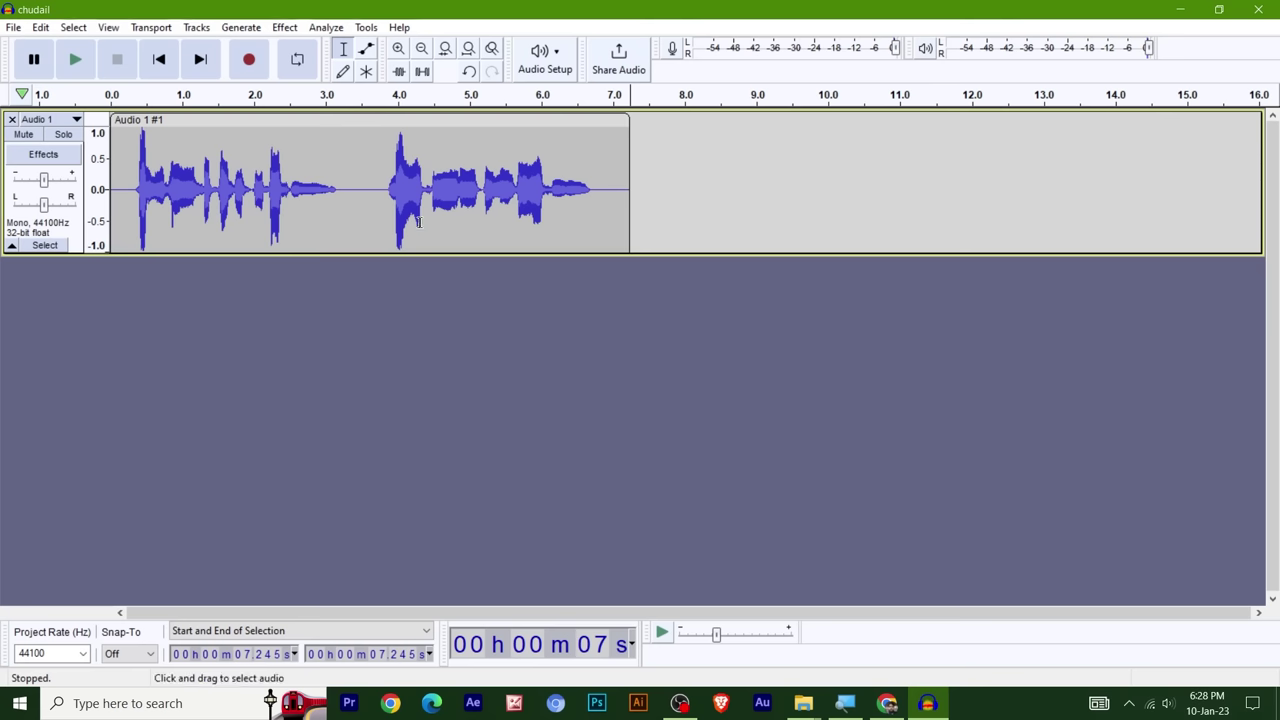
- Select the whole voice clip and amplify it by 21.7 dB with clipping allowed
{"action": "left_click", "coordinate": [286, 121]}
{"action": "left_click", "coordinate": [285, 27]}
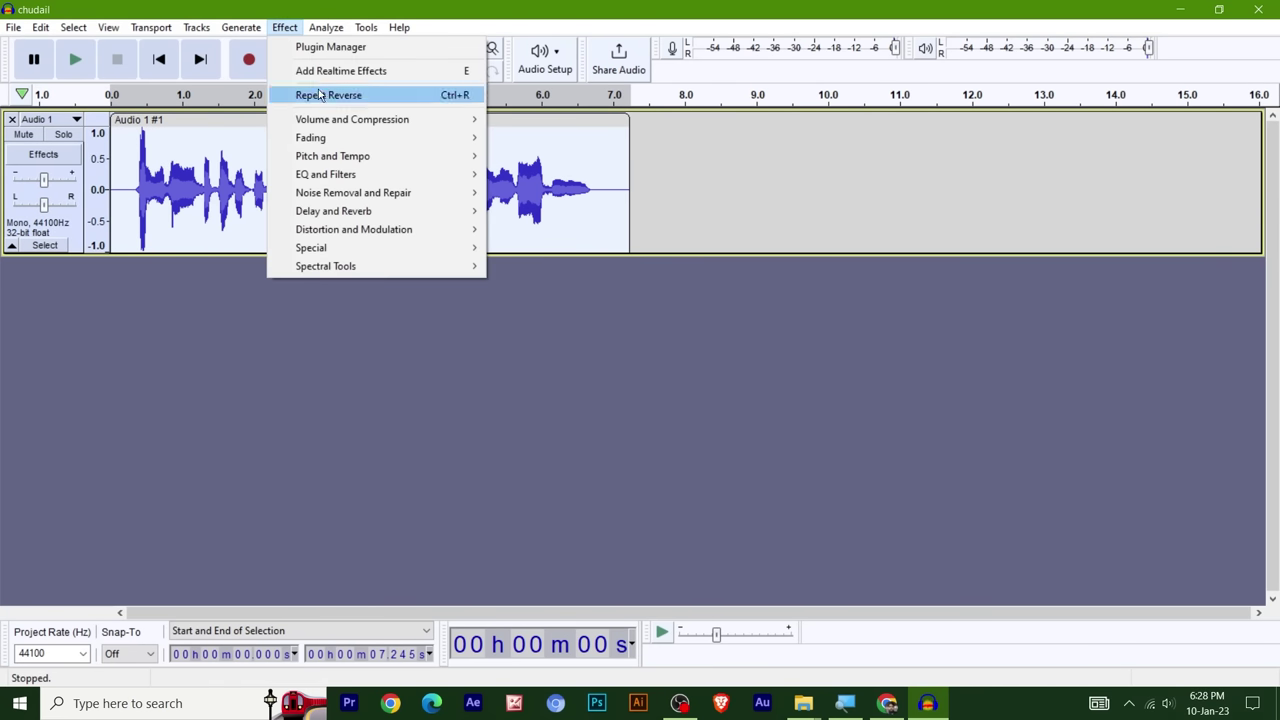
{"action": "mouse_move", "coordinate": [361, 127]}
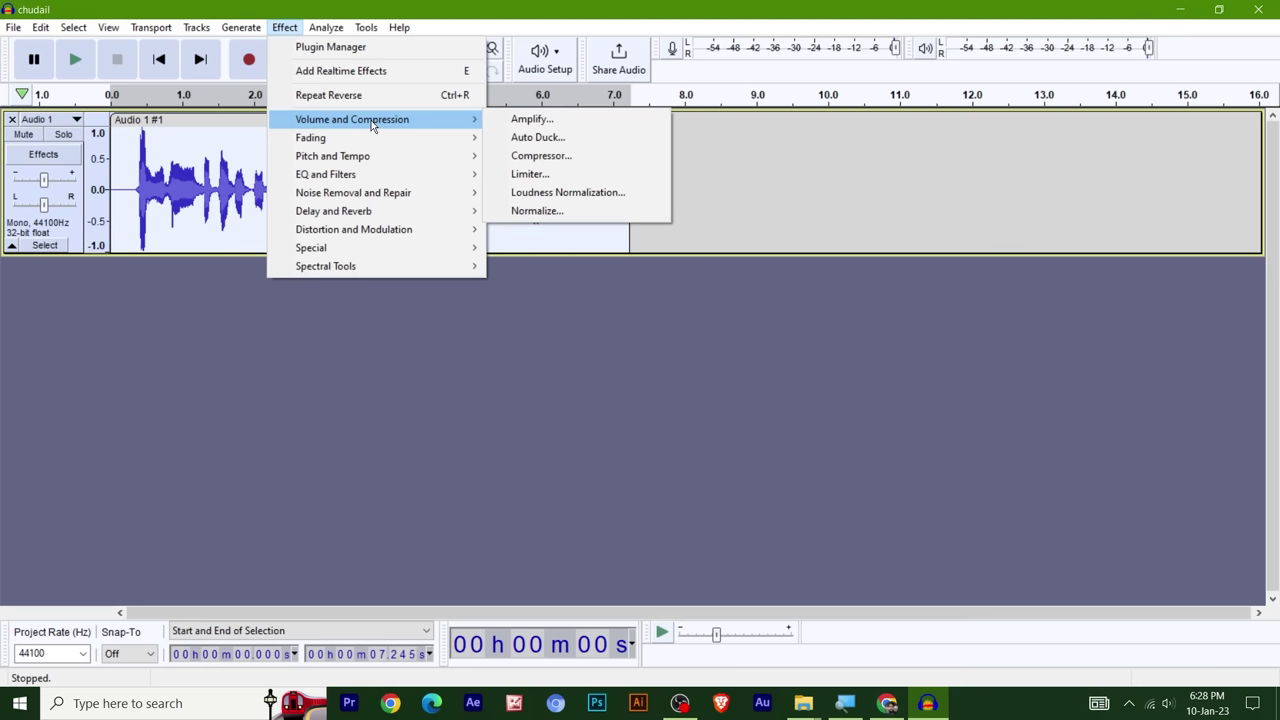
{"action": "mouse_move", "coordinate": [310, 137]}
{"action": "left_click", "coordinate": [532, 119]}
{"action": "left_click_drag", "start_coordinate": [911, 175], "coordinate": [933, 166]}
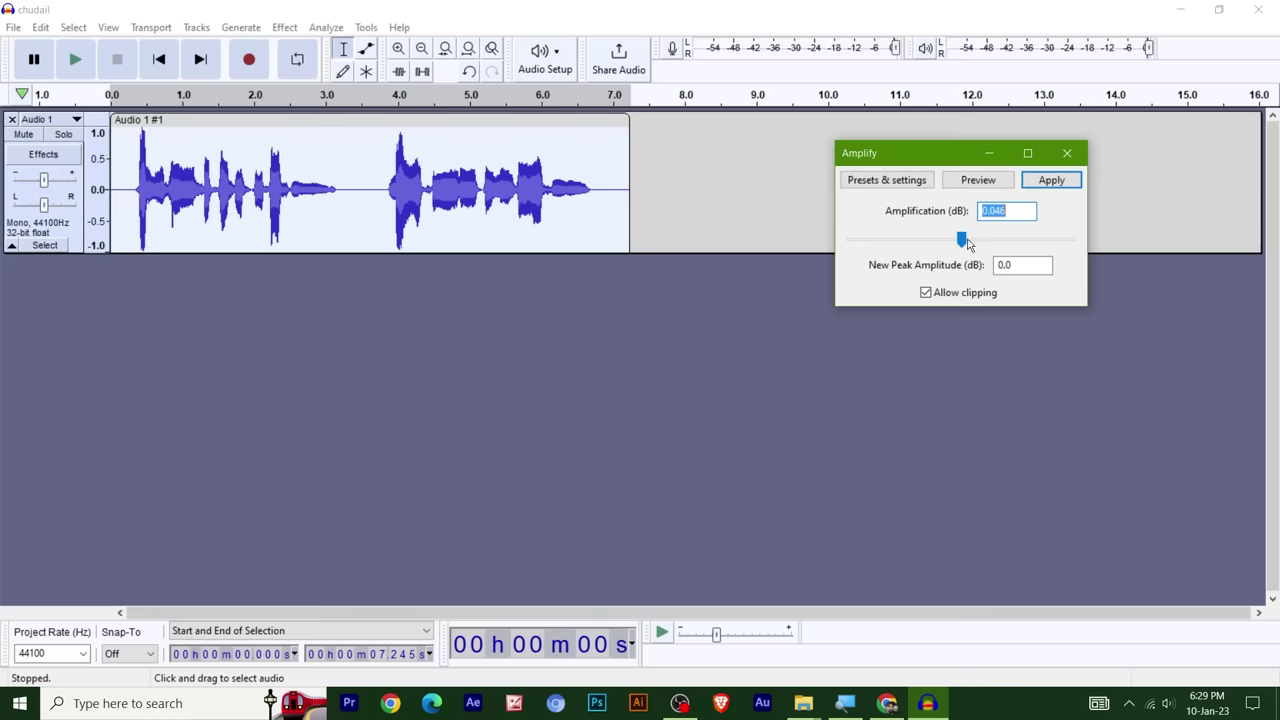
{"action": "left_click_drag", "start_coordinate": [962, 240], "coordinate": [1008, 240]}
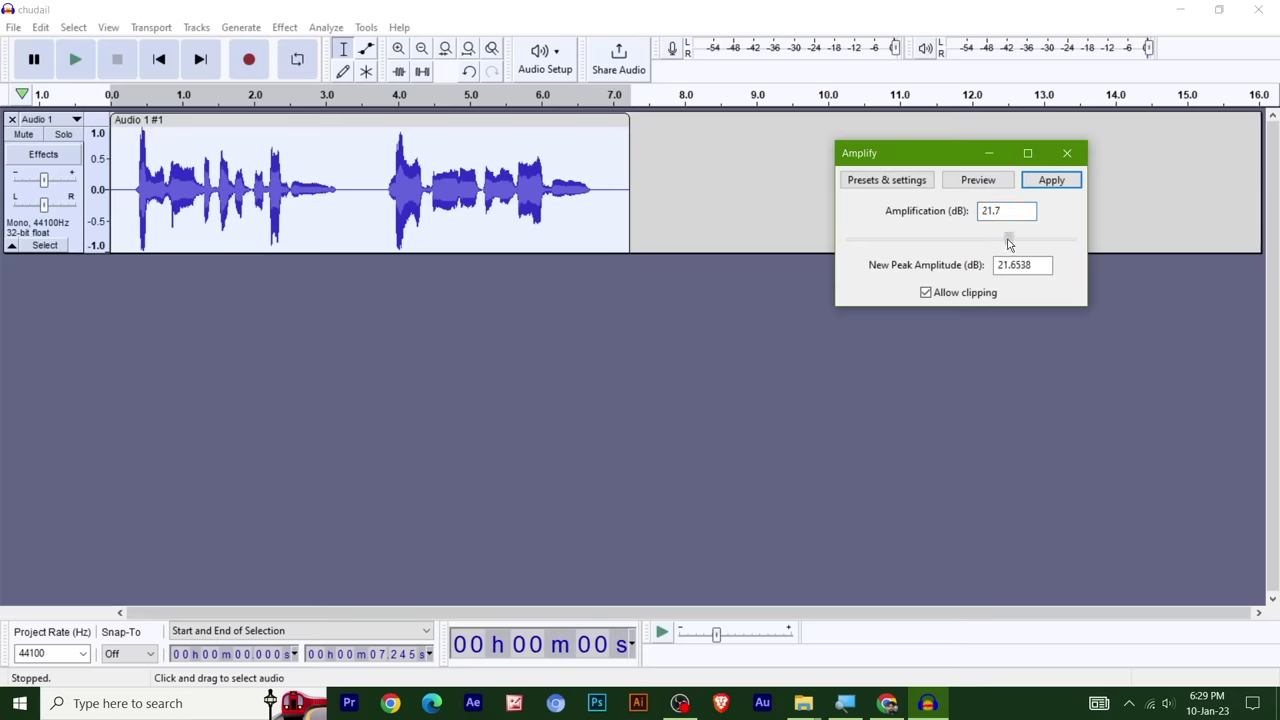
{"action": "left_click", "coordinate": [1050, 182]}
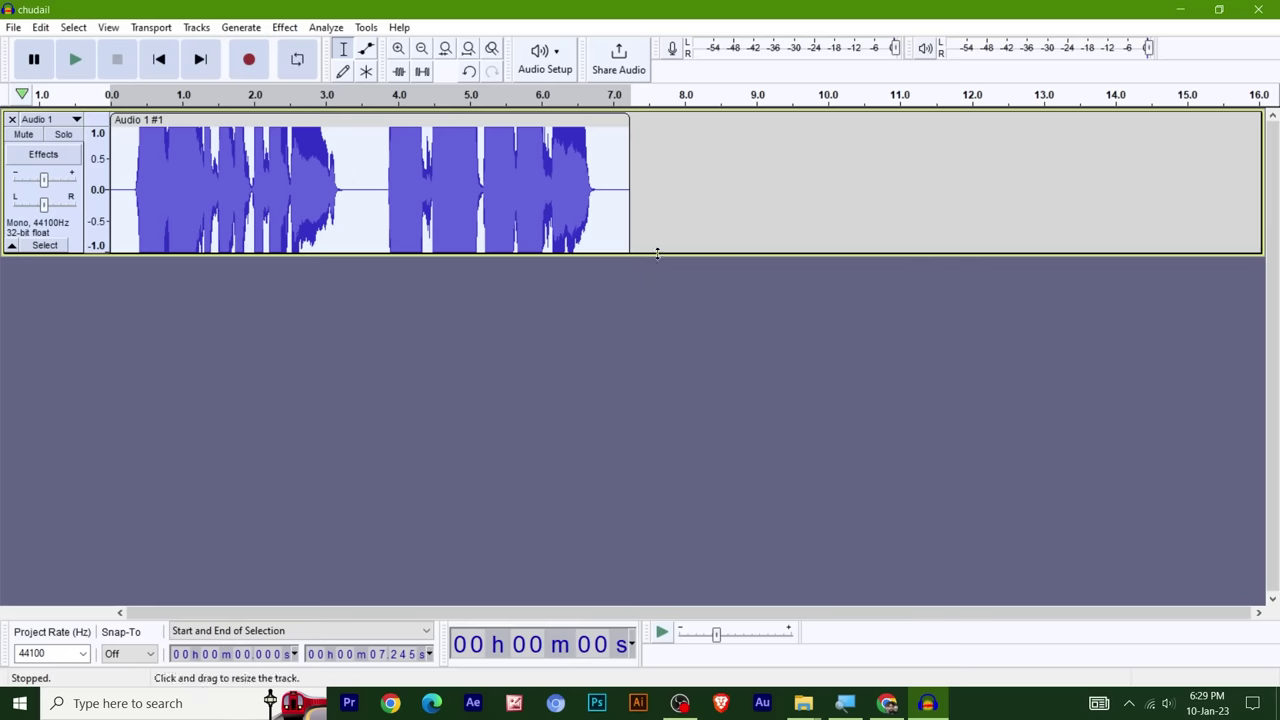
- Undo the amplification and enlarge the track's height to show the waveform bigger
{"action": "left_click_drag", "start_coordinate": [657, 253], "coordinate": [698, 407]}
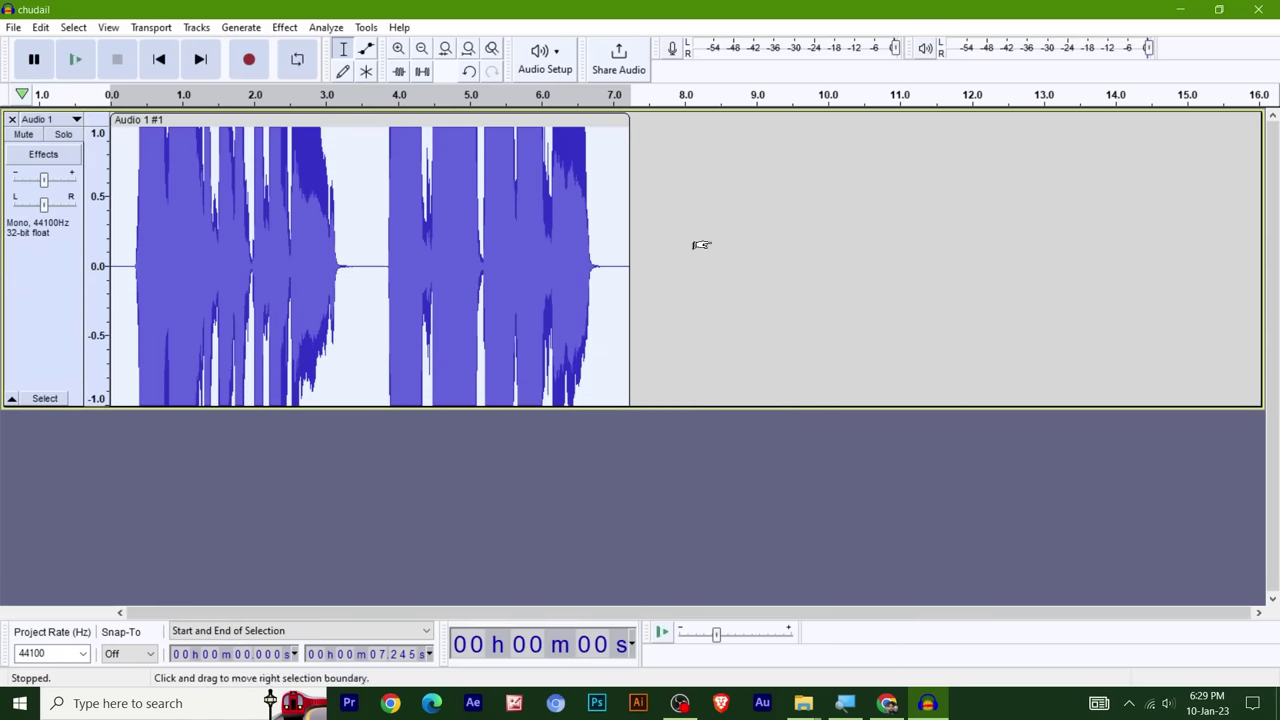
{"action": "key", "text": "ctrl+z"}
{"action": "left_click_drag", "start_coordinate": [694, 251], "coordinate": [760, 416]}
{"action": "left_click", "coordinate": [451, 486]}
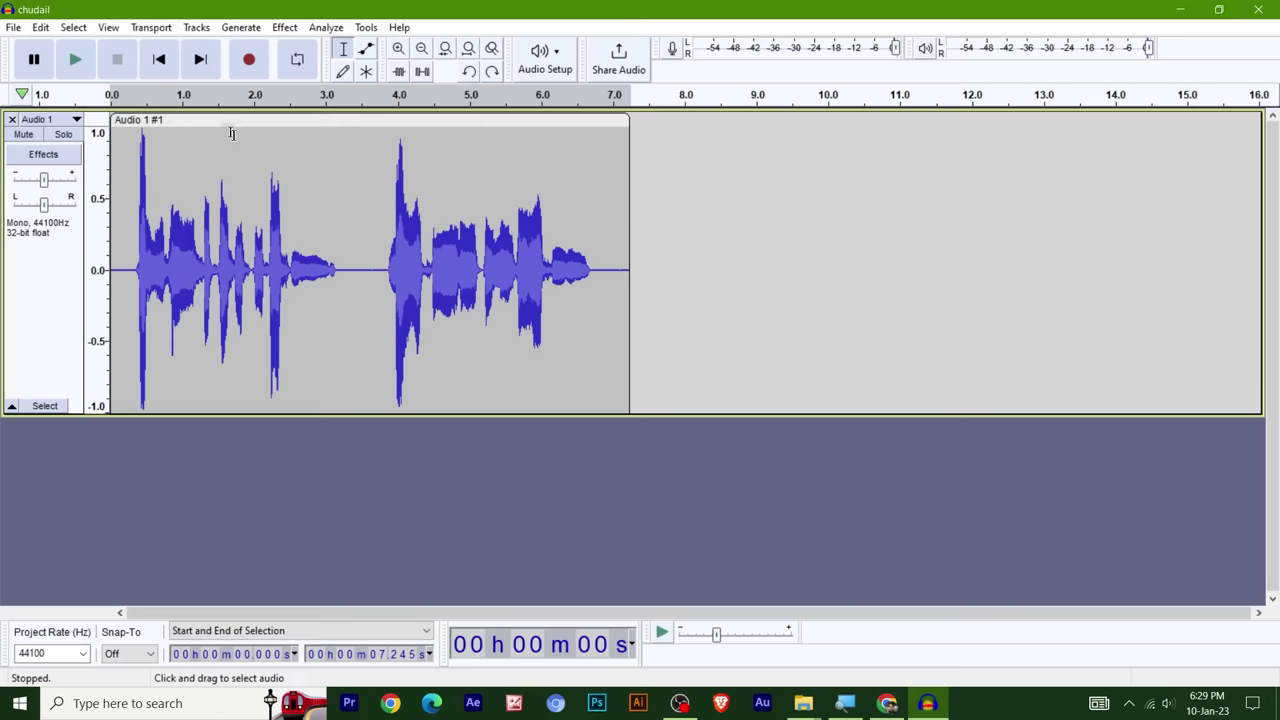
- Compress the whole voice clip with a -12 dB threshold, -40 dB noise floor, 2:1 ratio and make-up gain for 0 dB
{"action": "left_click", "coordinate": [280, 27]}
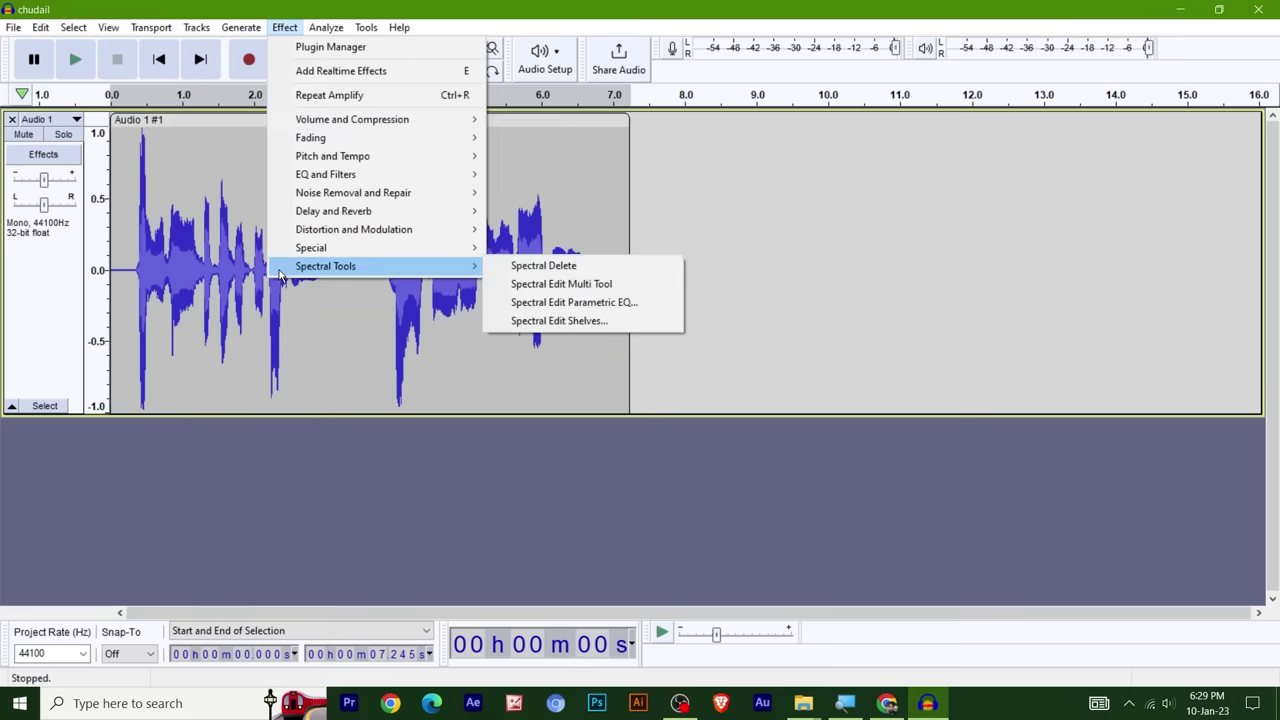
{"action": "mouse_move", "coordinate": [386, 130]}
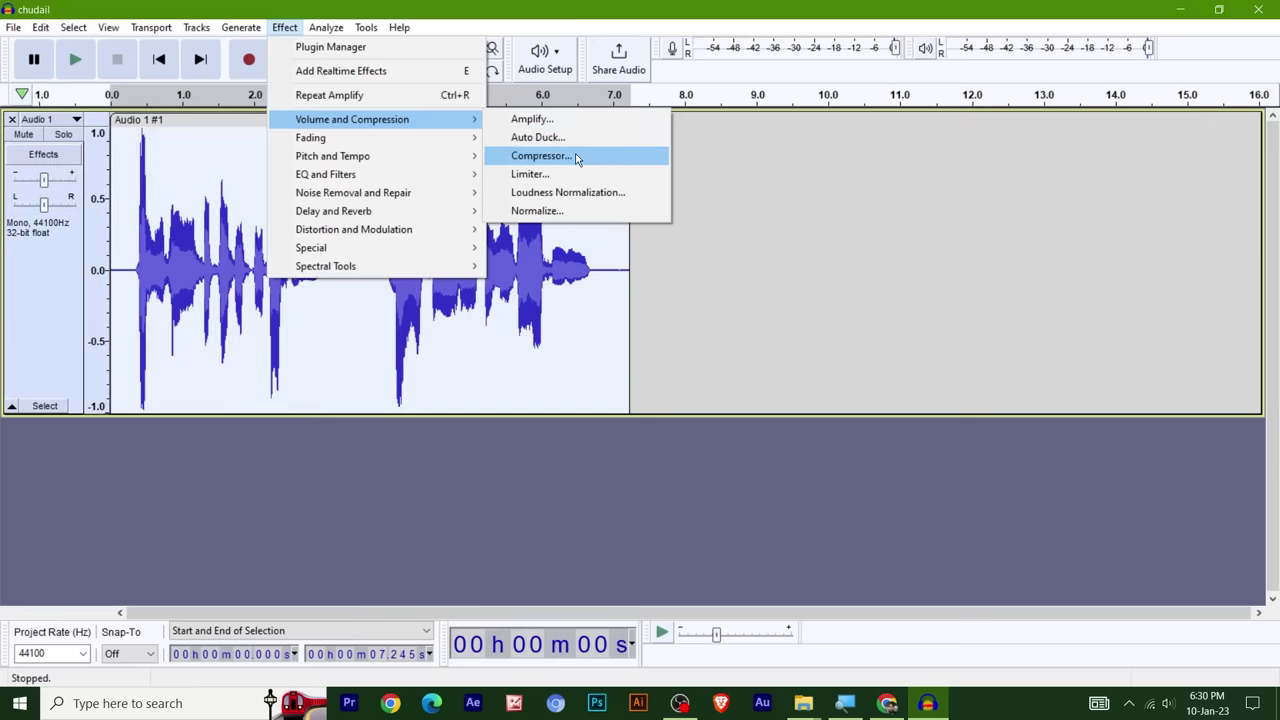
{"action": "left_click", "coordinate": [577, 158]}
{"action": "left_click_drag", "start_coordinate": [631, 146], "coordinate": [912, 72]}
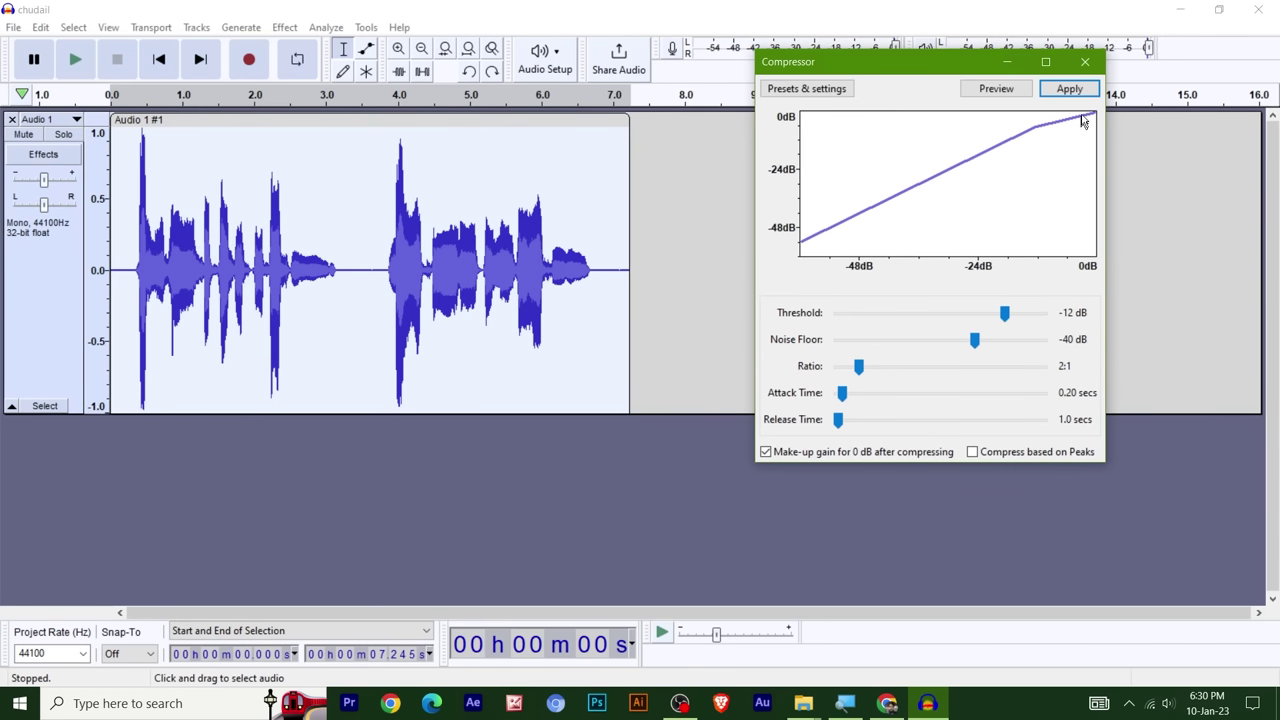
{"action": "left_click", "coordinate": [1069, 89]}
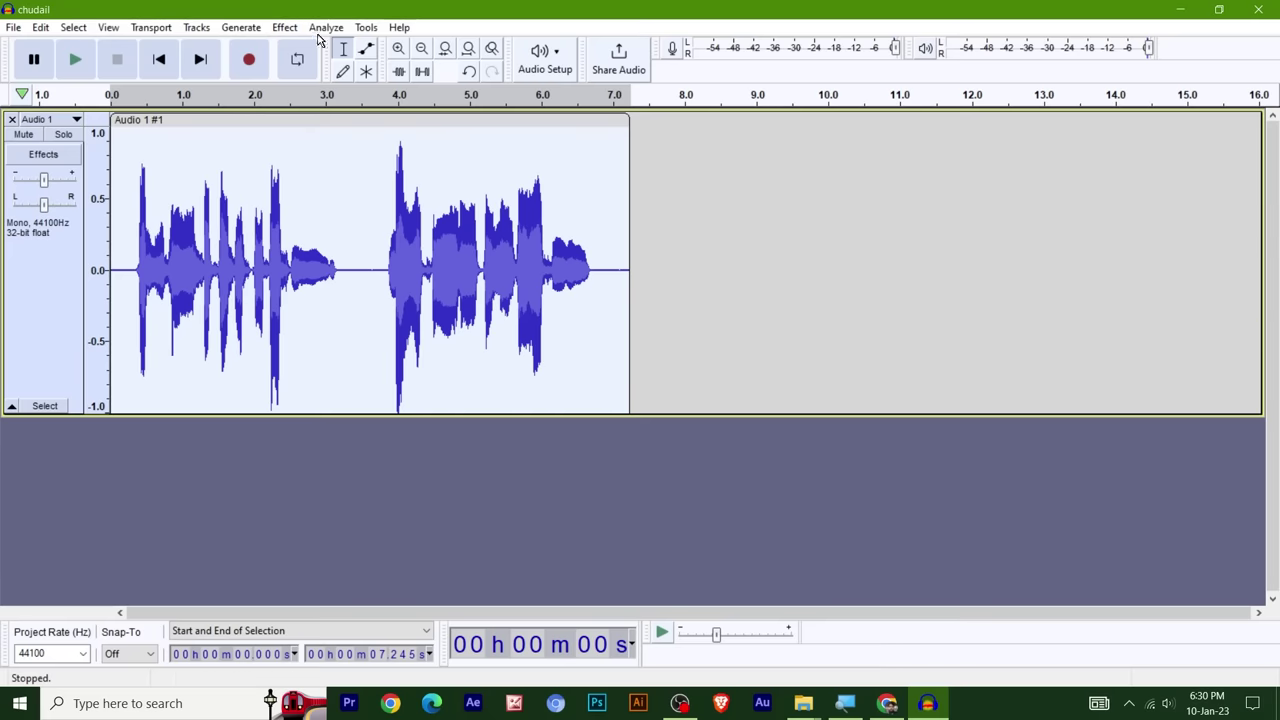
- Apply a Hard Limit to the clip at -3.00 dB with a 10 ms hold and no make-up gain
{"action": "left_click", "coordinate": [286, 28]}
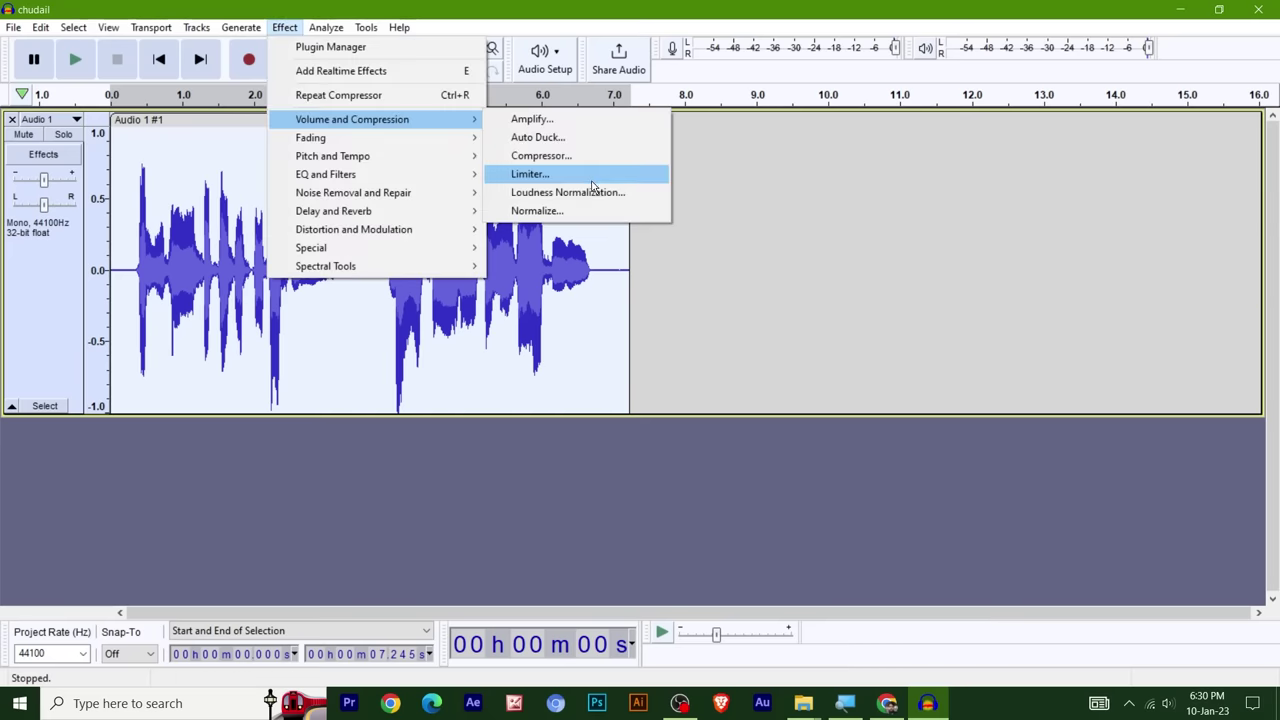
{"action": "left_click", "coordinate": [591, 182]}
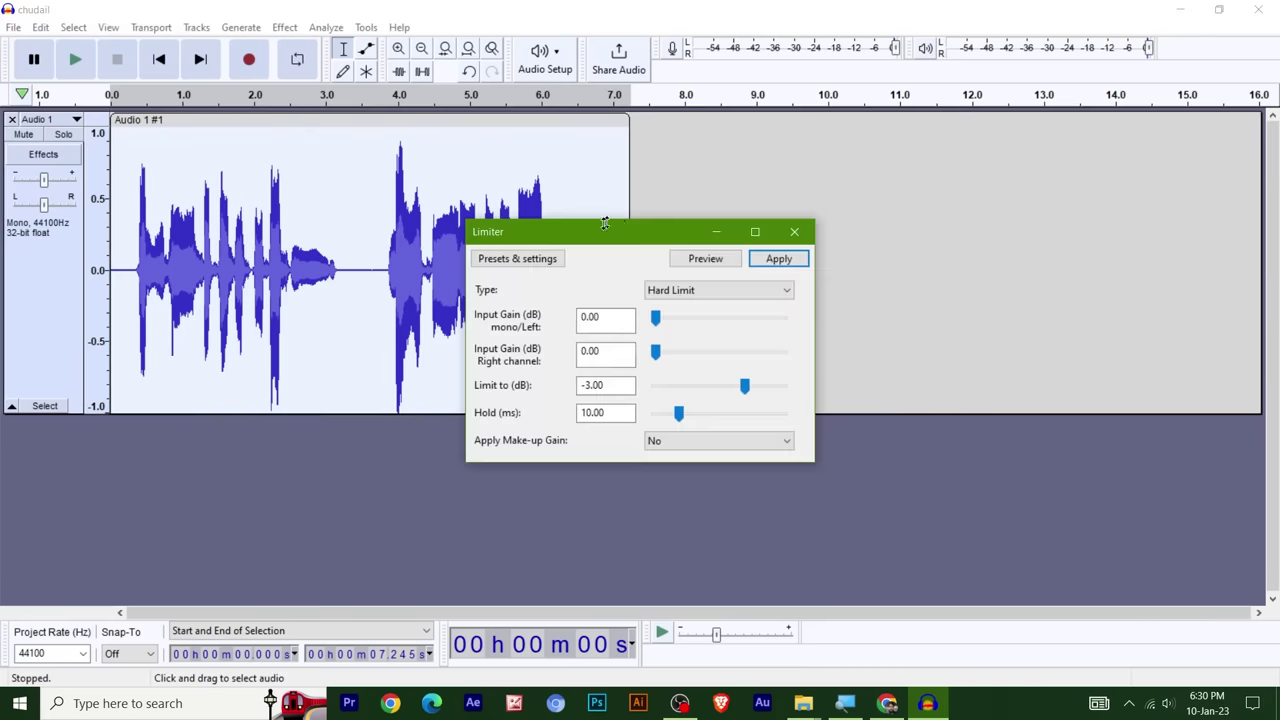
{"action": "left_click_drag", "start_coordinate": [600, 226], "coordinate": [867, 150]}
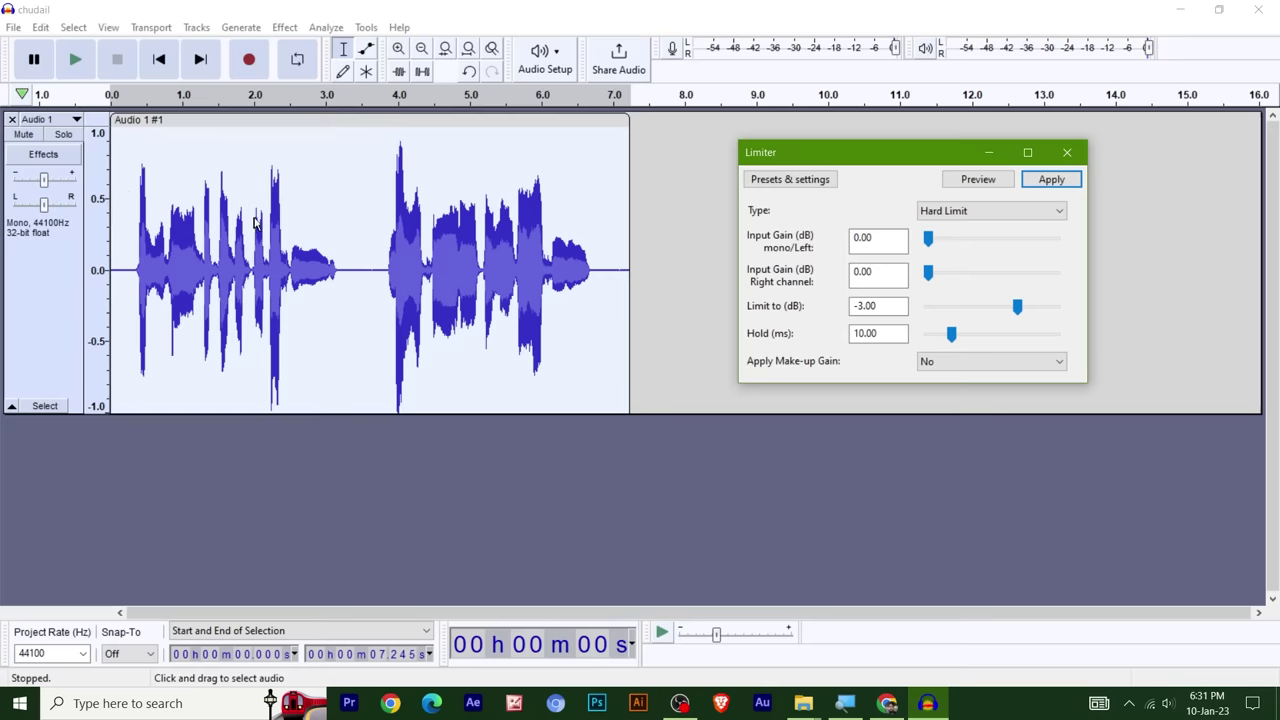
{"action": "left_click", "coordinate": [1056, 185]}
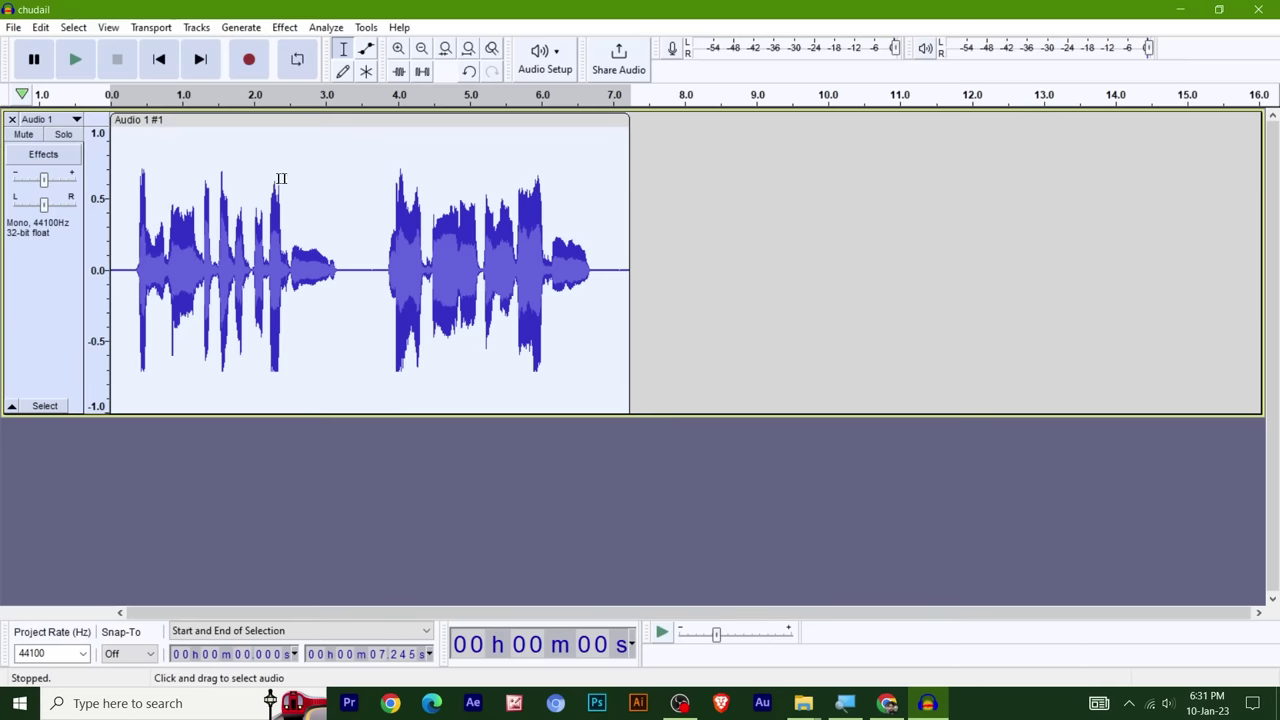
- Select the whole limited clip and amplify it by 18.3 dB with clipping allowed
{"action": "left_click", "coordinate": [285, 27]}
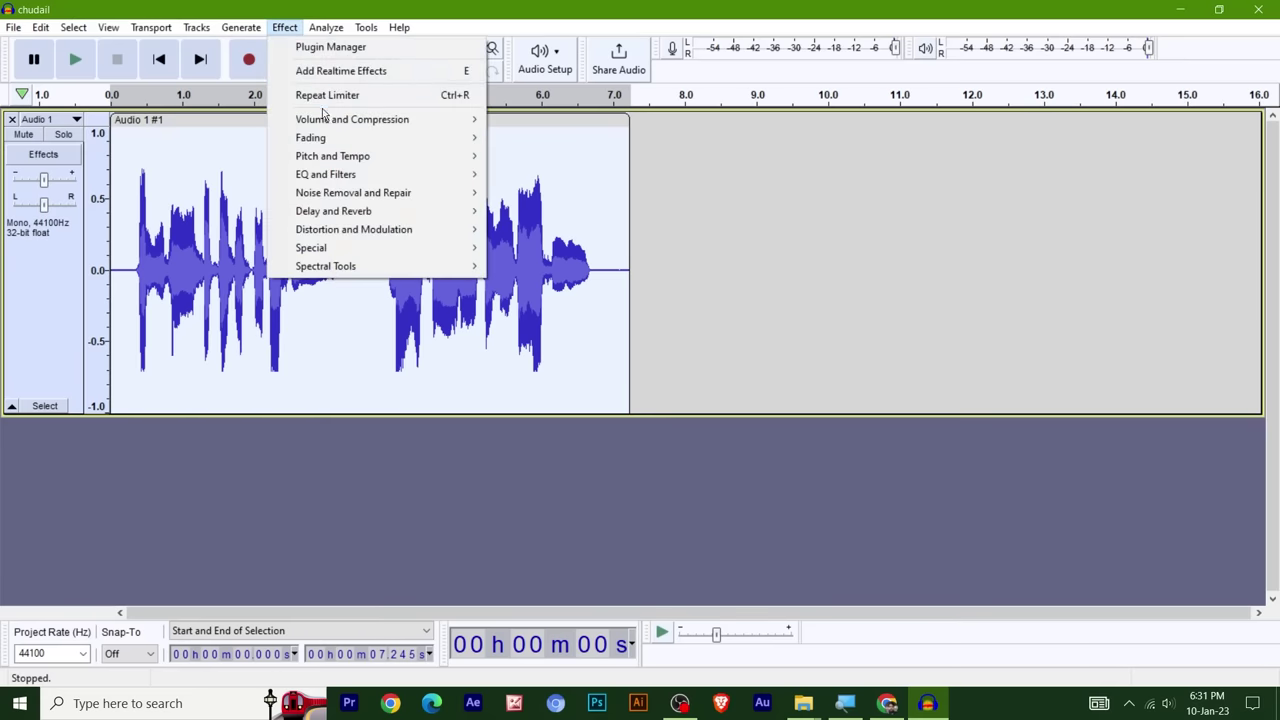
{"action": "mouse_move", "coordinate": [323, 122]}
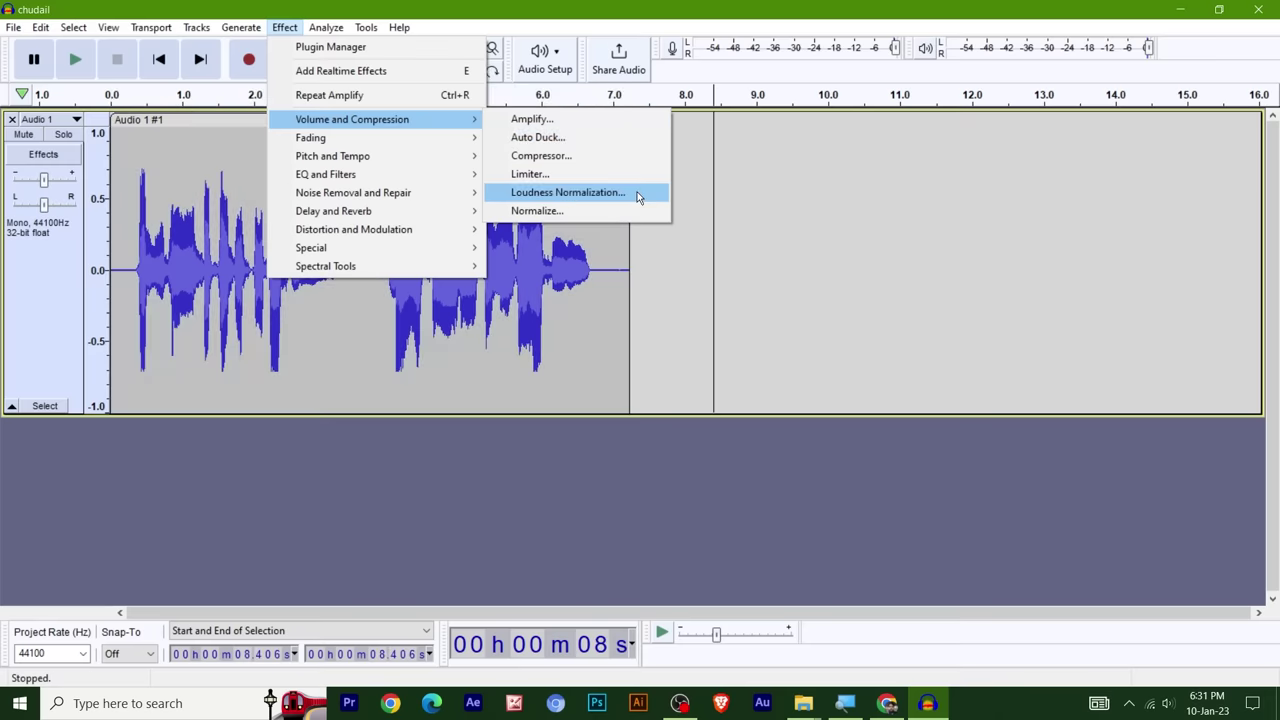
{"action": "left_click", "coordinate": [214, 117]}
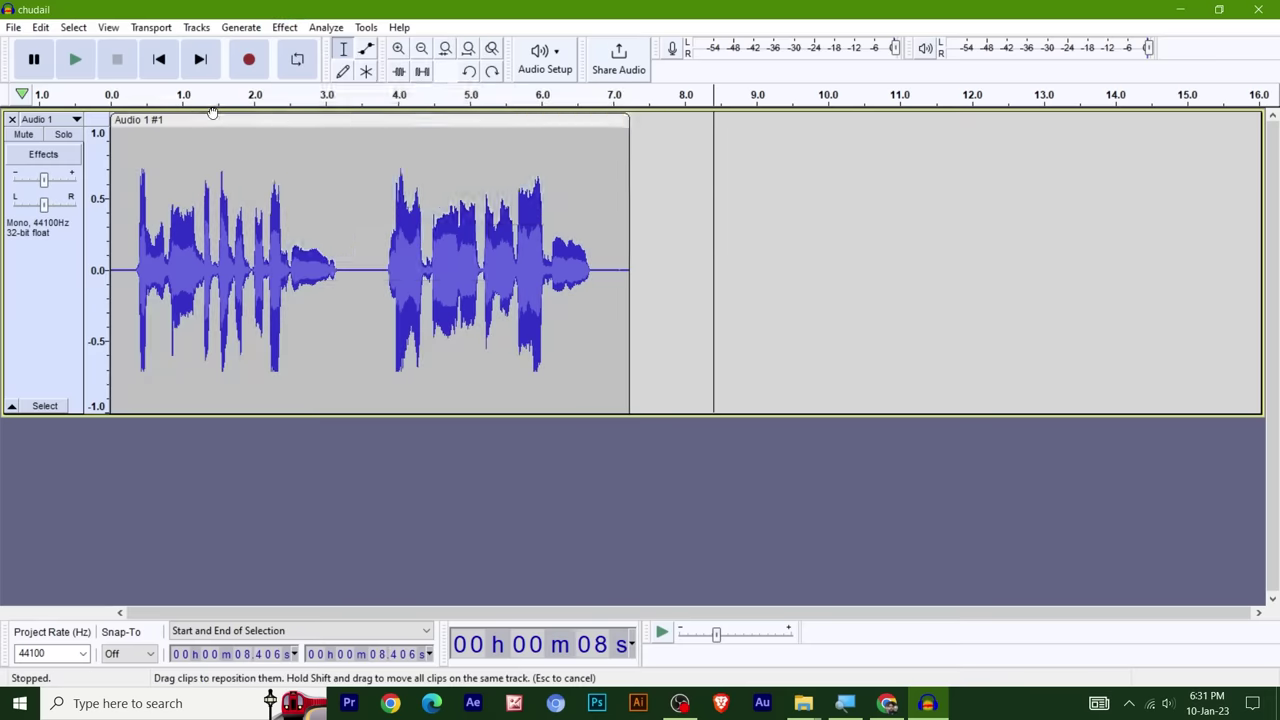
{"action": "left_click", "coordinate": [214, 117]}
{"action": "left_click", "coordinate": [283, 27]}
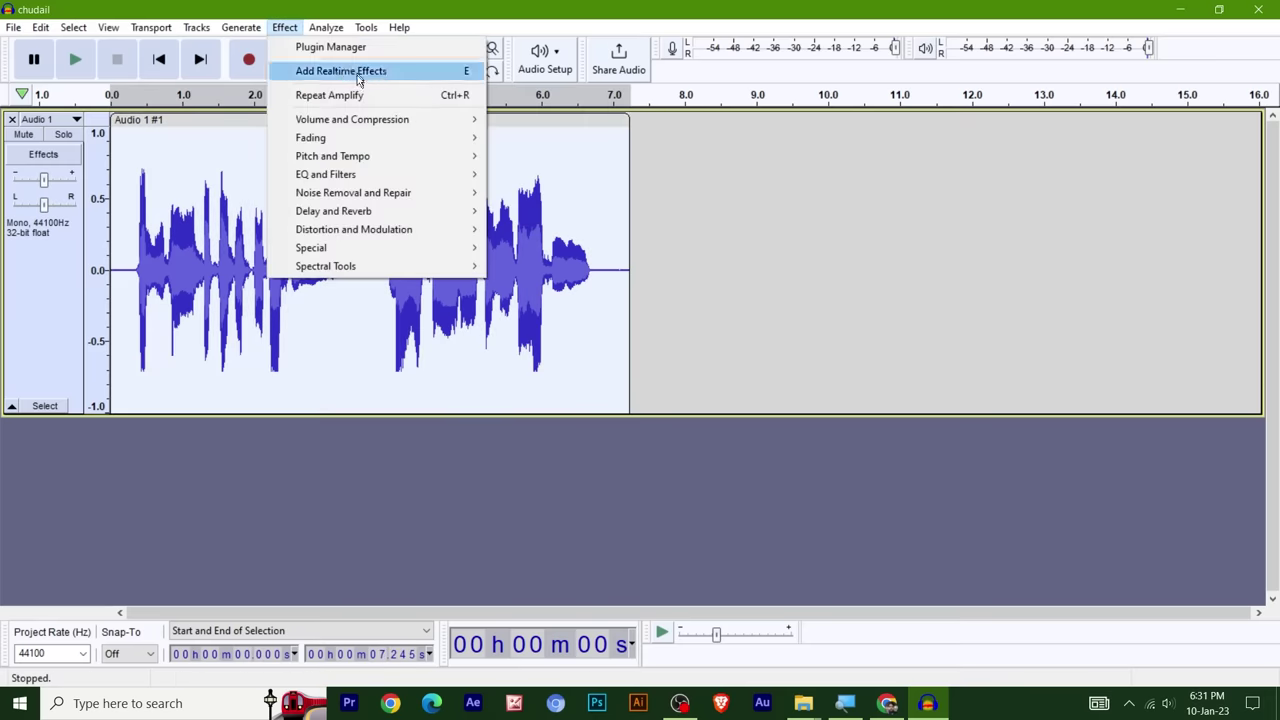
{"action": "mouse_move", "coordinate": [371, 119]}
{"action": "left_click", "coordinate": [549, 122]}
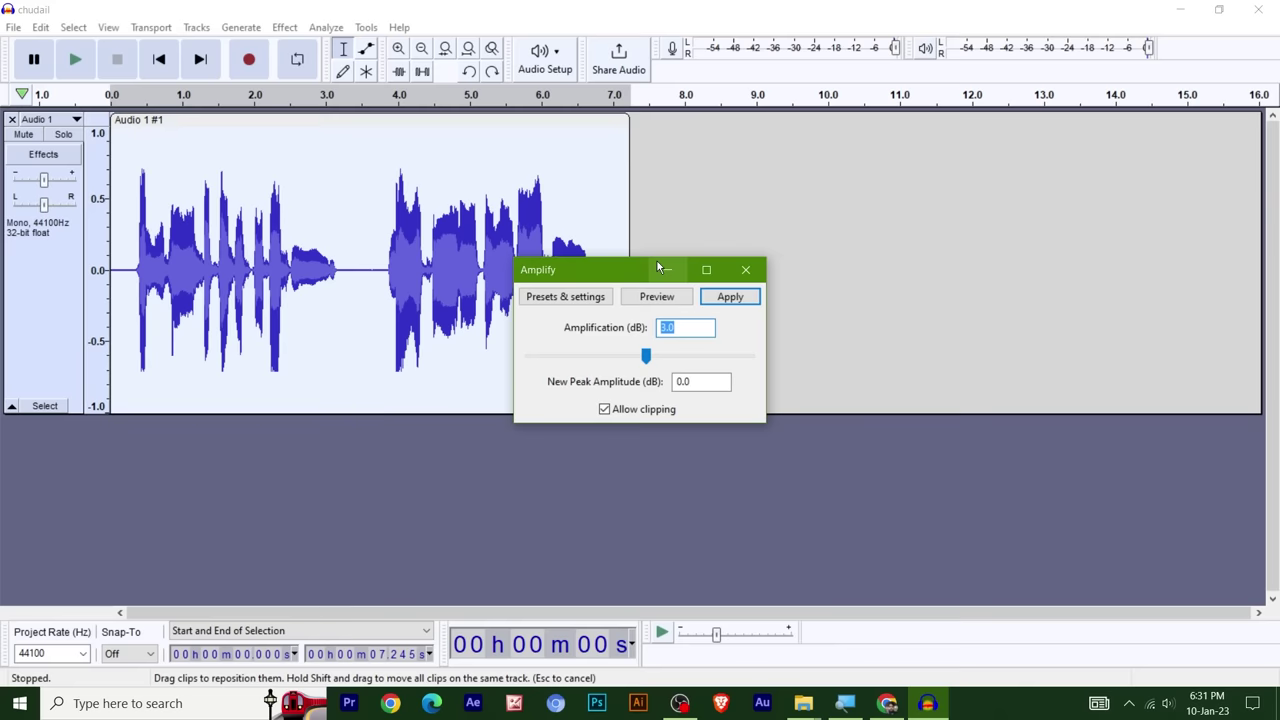
{"action": "left_click_drag", "start_coordinate": [657, 262], "coordinate": [809, 146]}
{"action": "left_click_drag", "start_coordinate": [853, 242], "coordinate": [886, 242]}
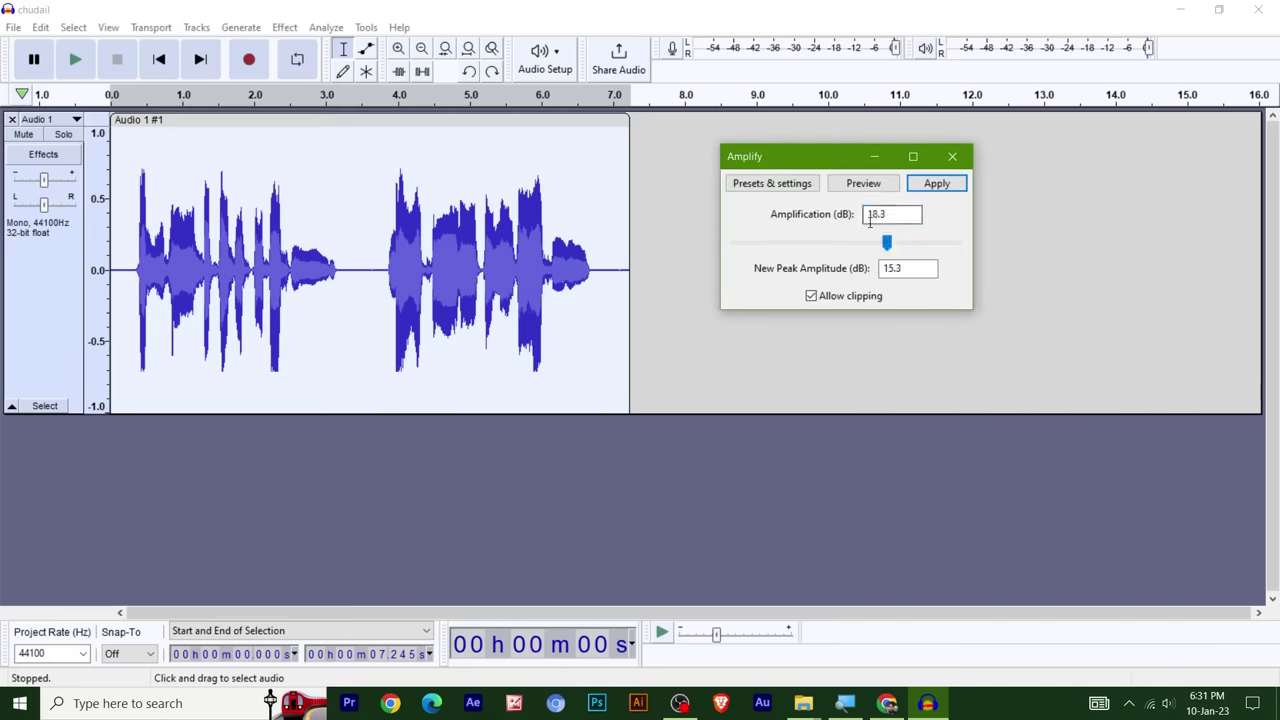
{"action": "left_click", "coordinate": [937, 183]}
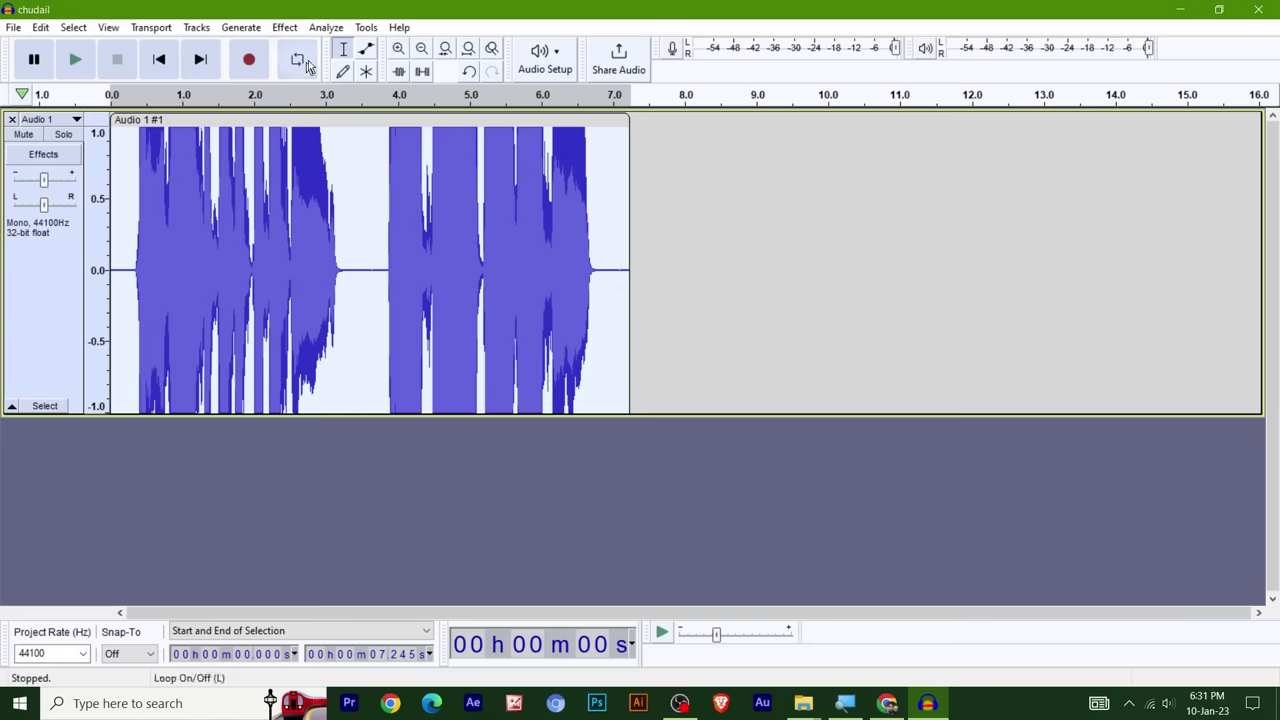
- Normalize the clip's perceived loudness to -23.0 LUFS, treating mono as dual-mono
{"action": "left_click", "coordinate": [283, 28]}
{"action": "mouse_move", "coordinate": [417, 121]}
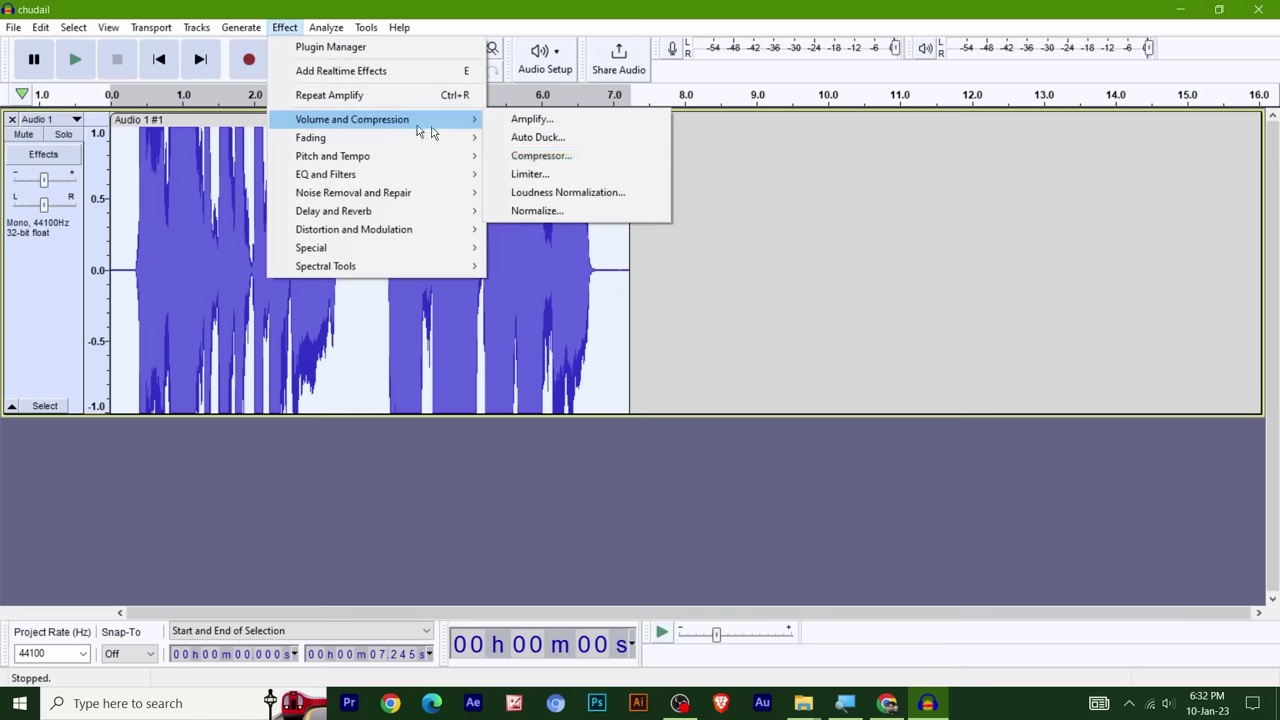
{"action": "left_click", "coordinate": [603, 193]}
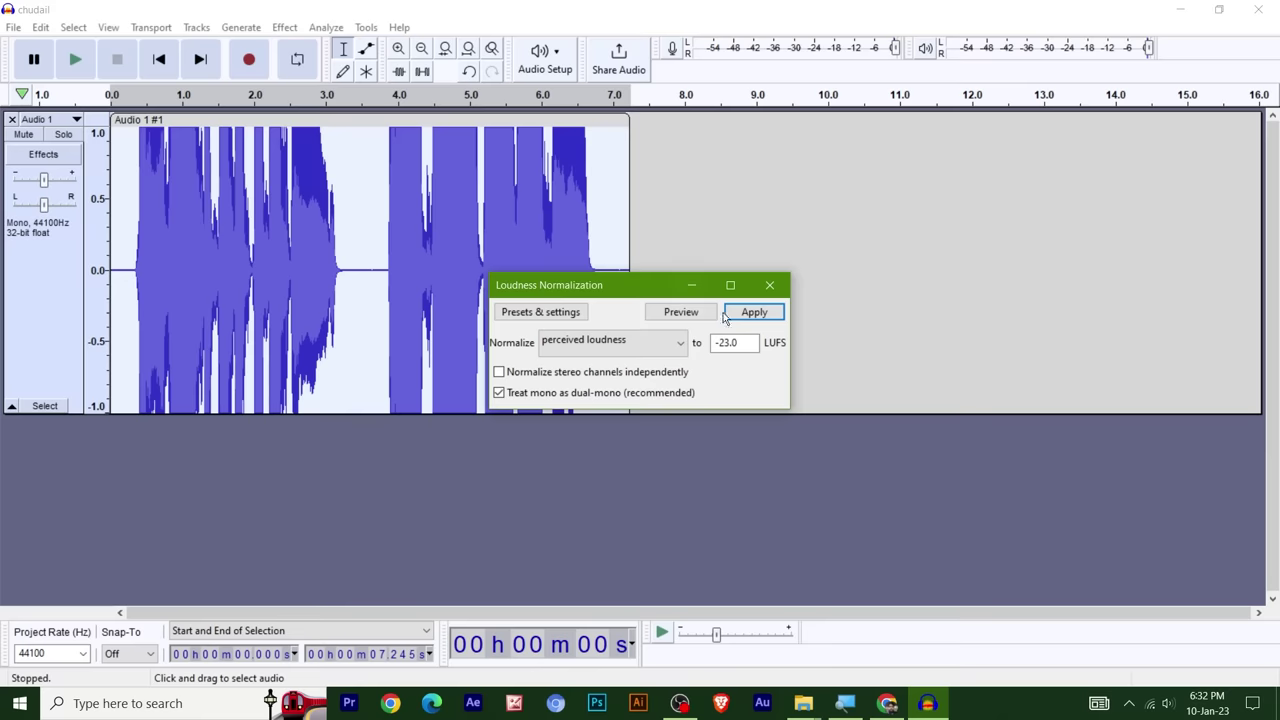
{"action": "left_click", "coordinate": [756, 312]}
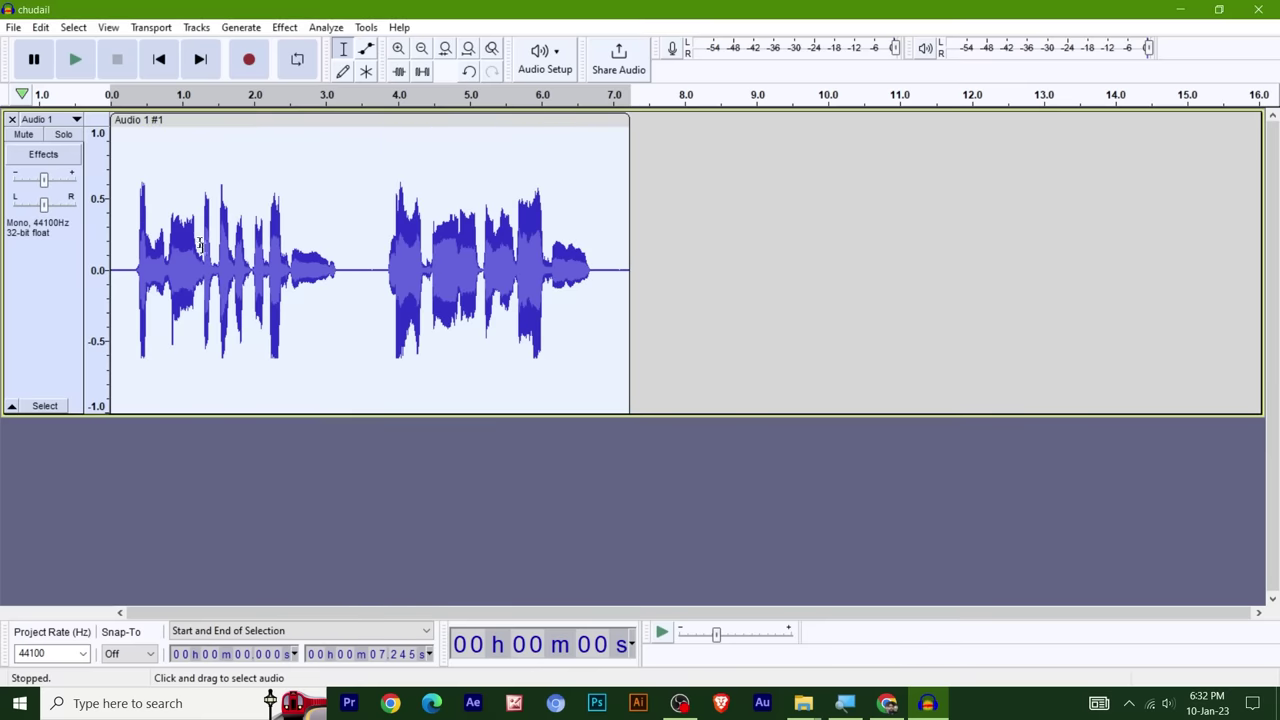
- Undo the loudness normalization and the amplification on the clip
{"action": "left_click_drag", "start_coordinate": [604, 268], "coordinate": [130, 268]}
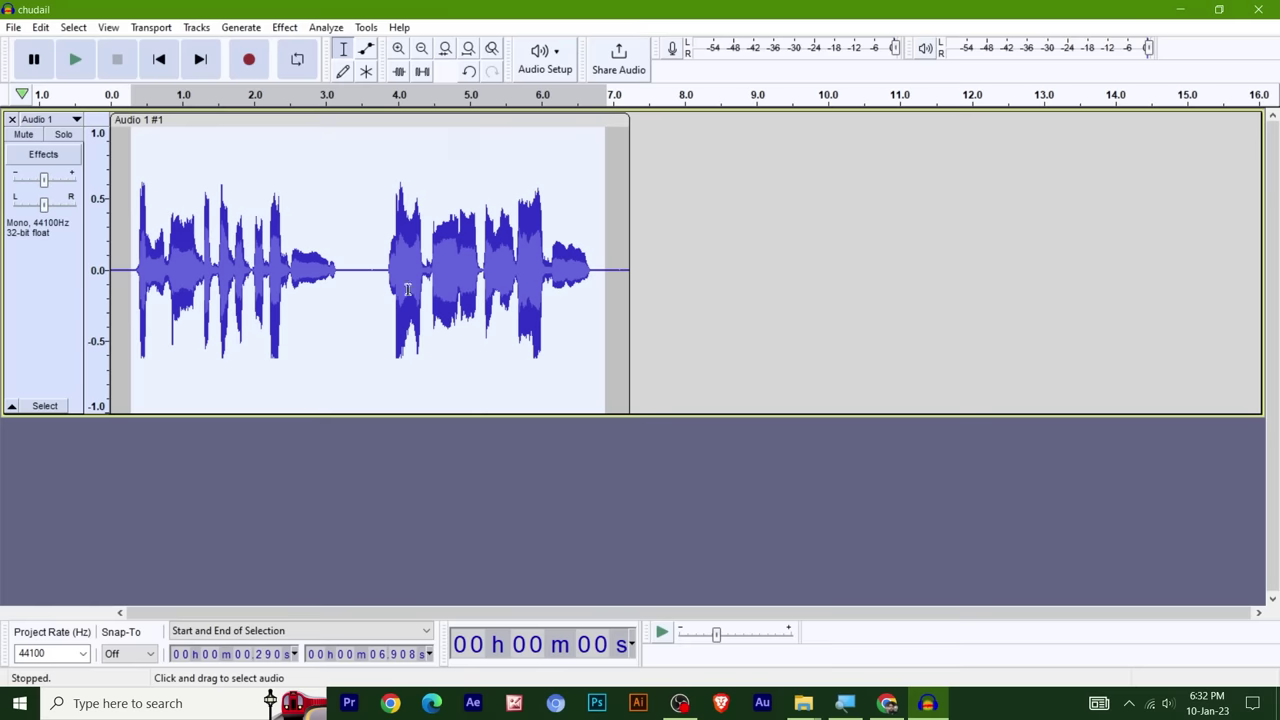
{"action": "left_click", "coordinate": [284, 27]}
{"action": "left_click", "coordinate": [404, 260]}
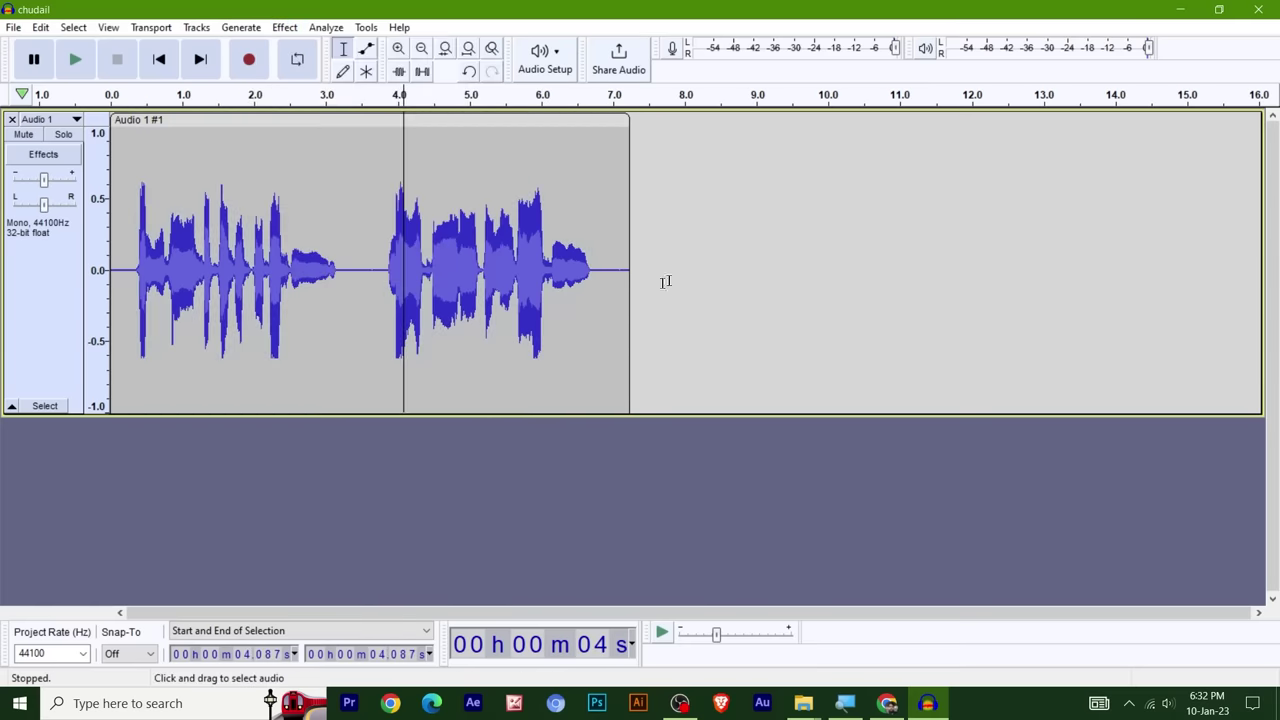
{"action": "key", "text": "ctrl+r"}
{"action": "key", "text": "ctrl+z"}
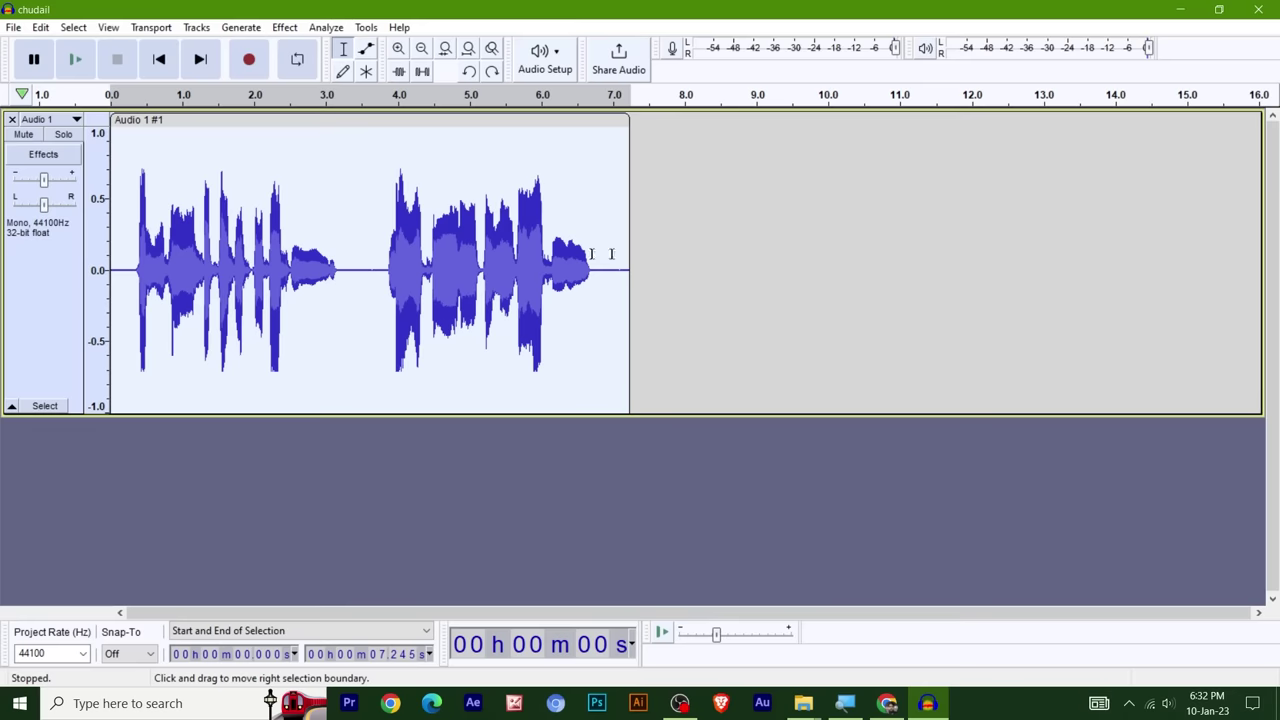
- Normalize the clip's peak amplitude to 0.0 dB and remove its DC offset
{"action": "left_click", "coordinate": [289, 29]}
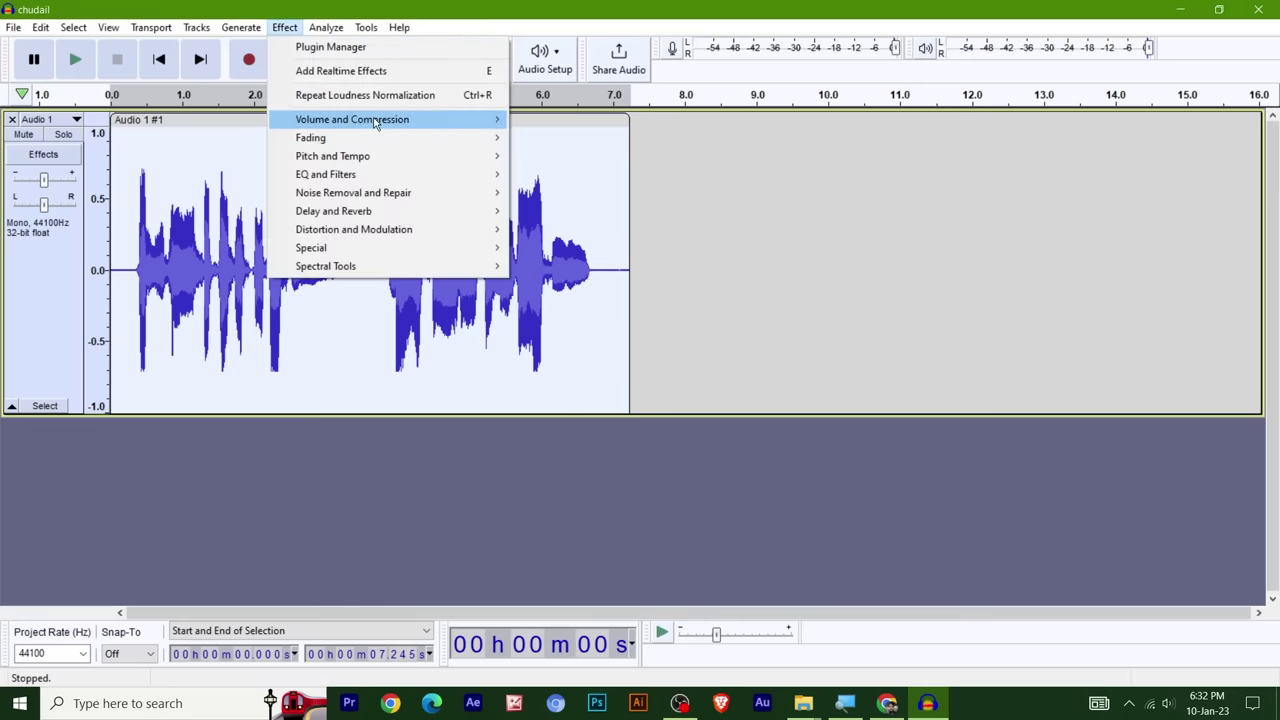
{"action": "mouse_move", "coordinate": [377, 121]}
{"action": "left_click", "coordinate": [607, 221]}
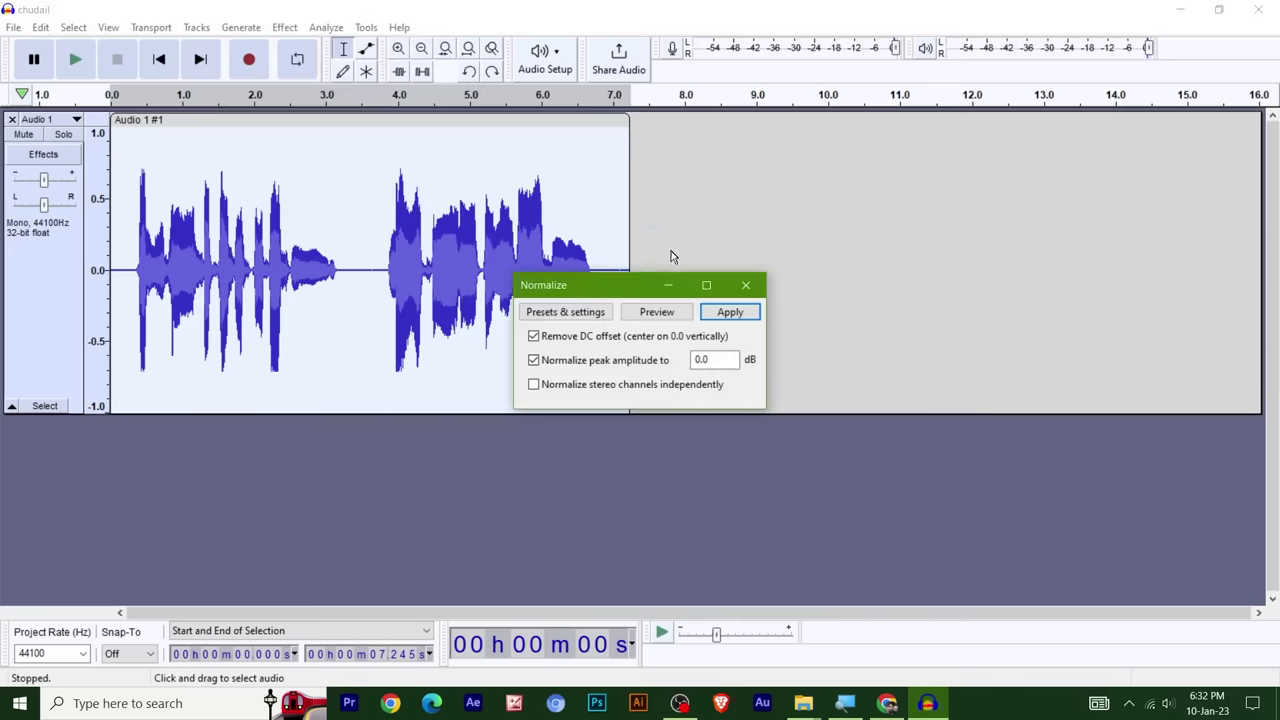
{"action": "left_click_drag", "start_coordinate": [581, 297], "coordinate": [860, 165]}
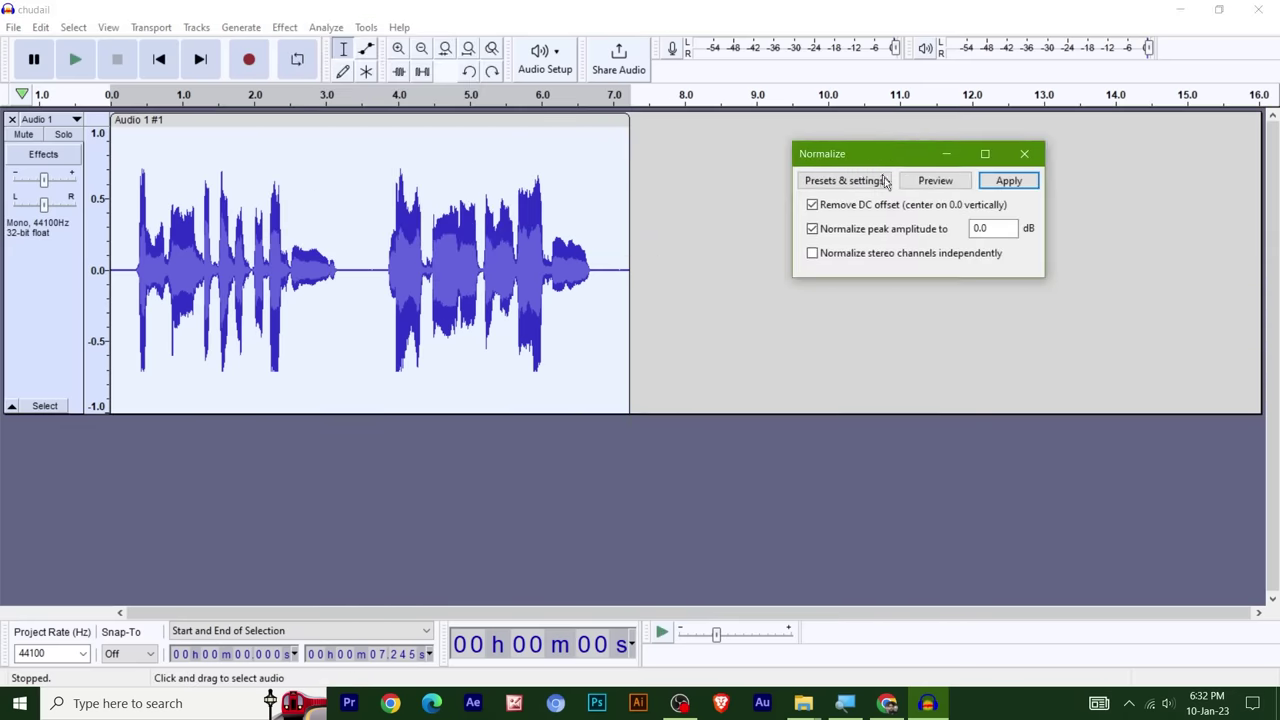
{"action": "left_click", "coordinate": [1009, 181]}
- Apply the Limiter again to the normalized clip with the same -3 dB hard limit
{"action": "left_click", "coordinate": [285, 27]}
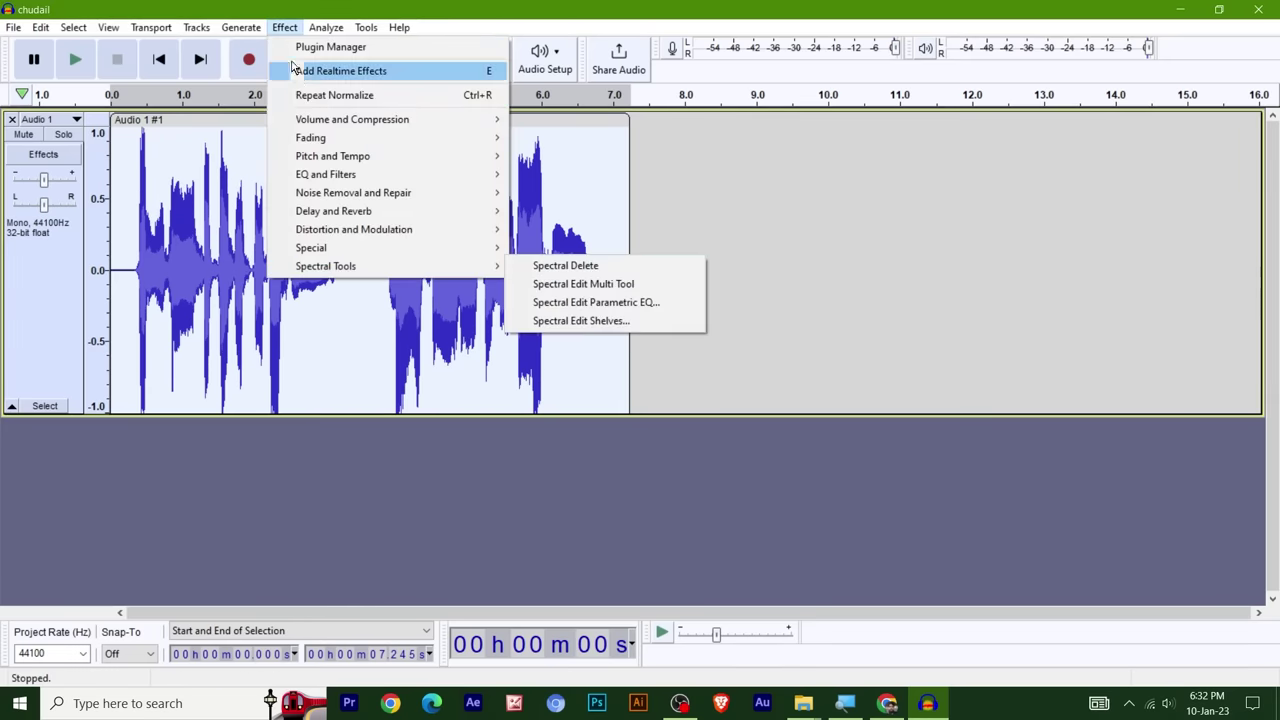
{"action": "mouse_move", "coordinate": [400, 120]}
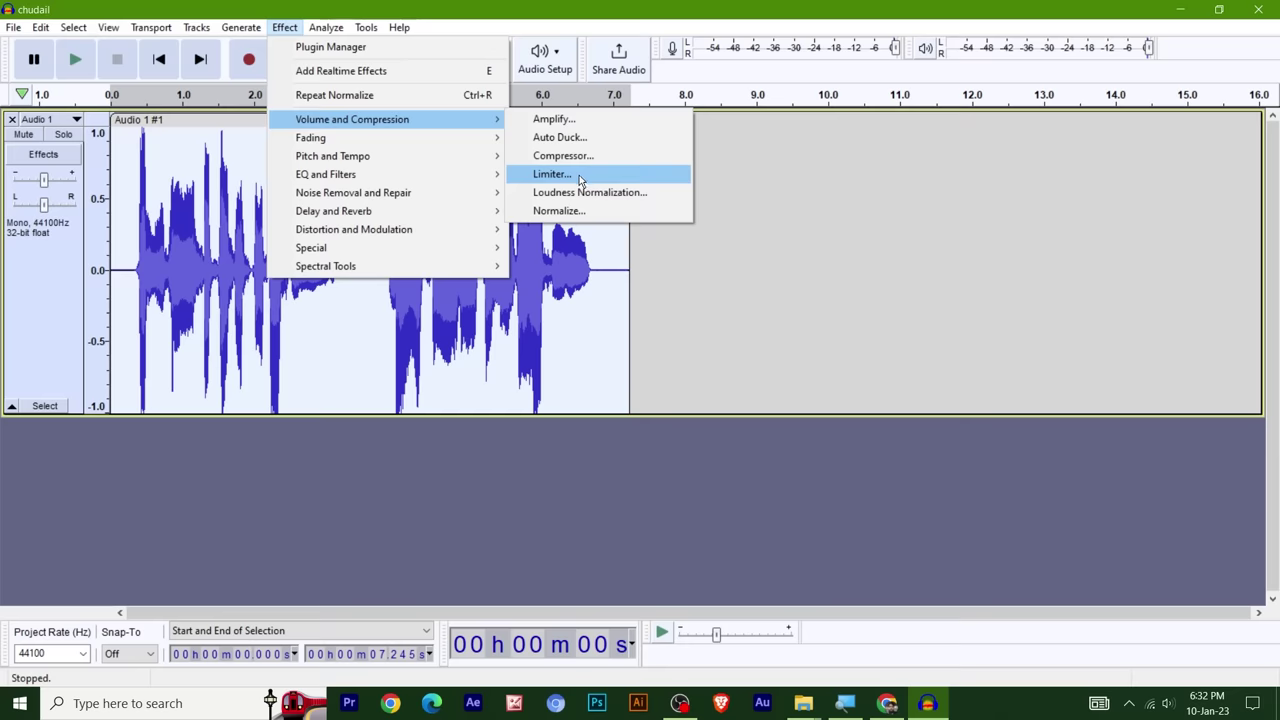
{"action": "left_click", "coordinate": [545, 200]}
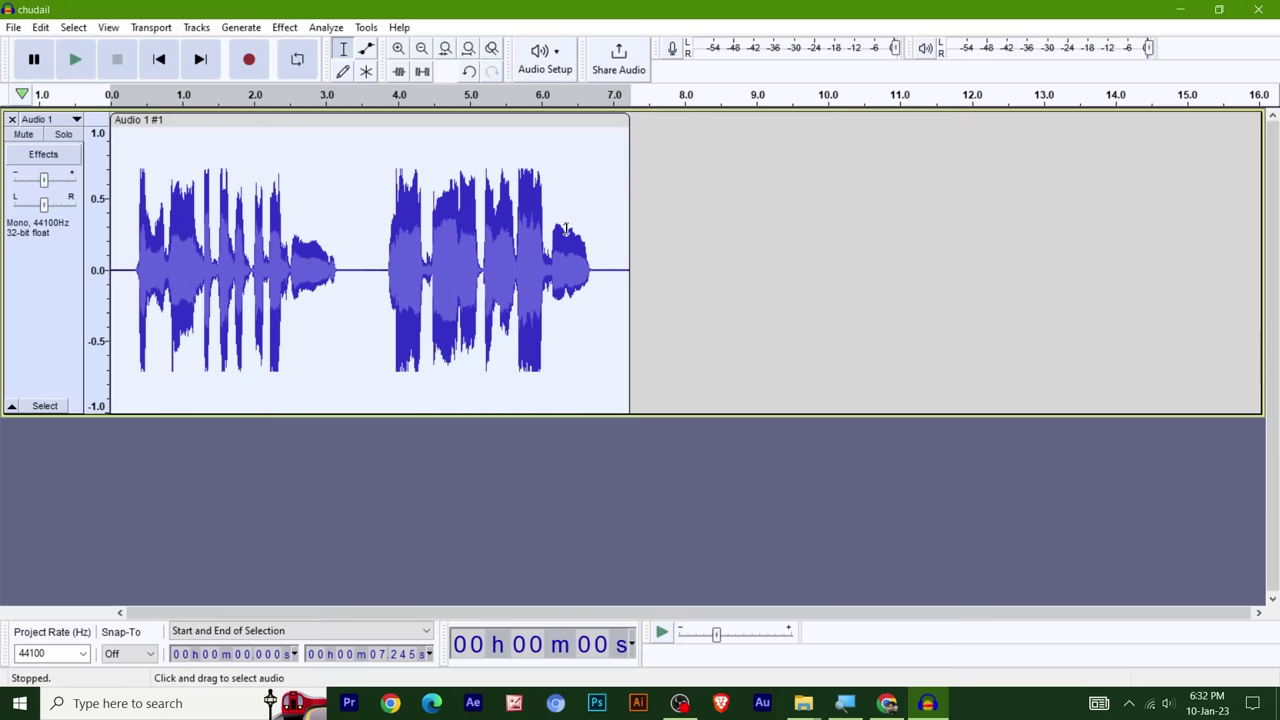
{"action": "left_click", "coordinate": [285, 27]}
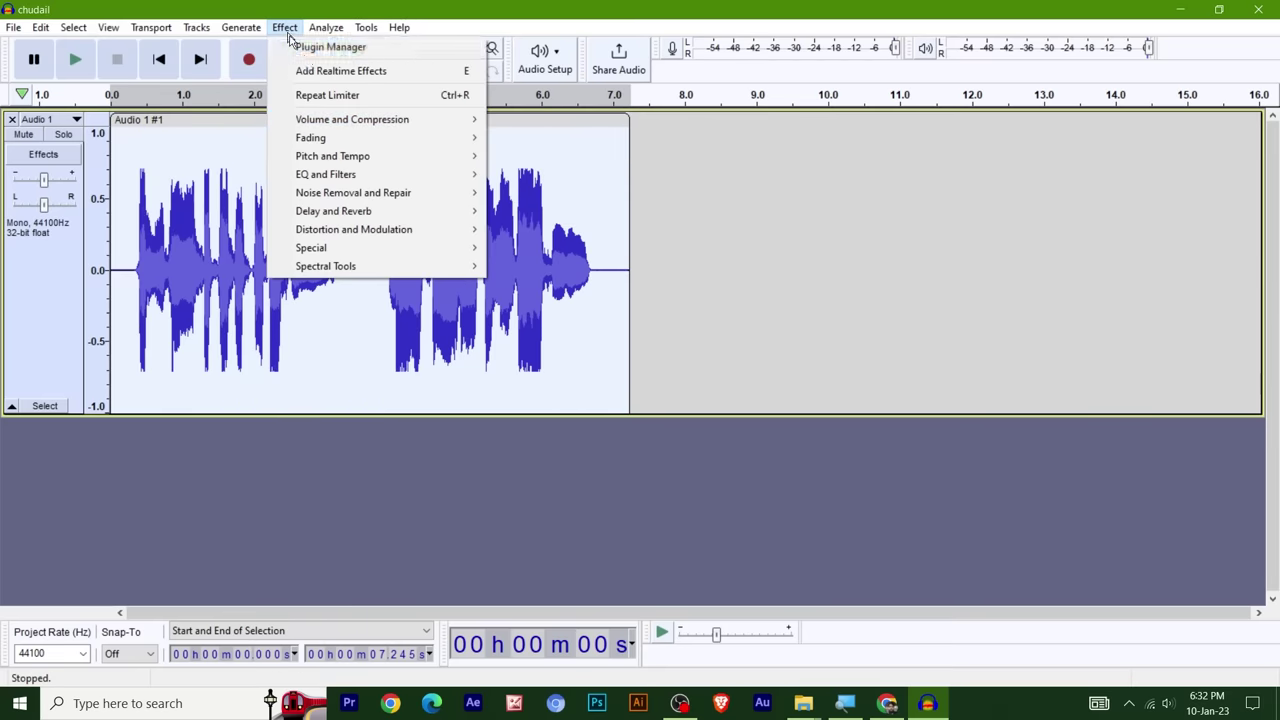
{"action": "left_click", "coordinate": [141, 268]}
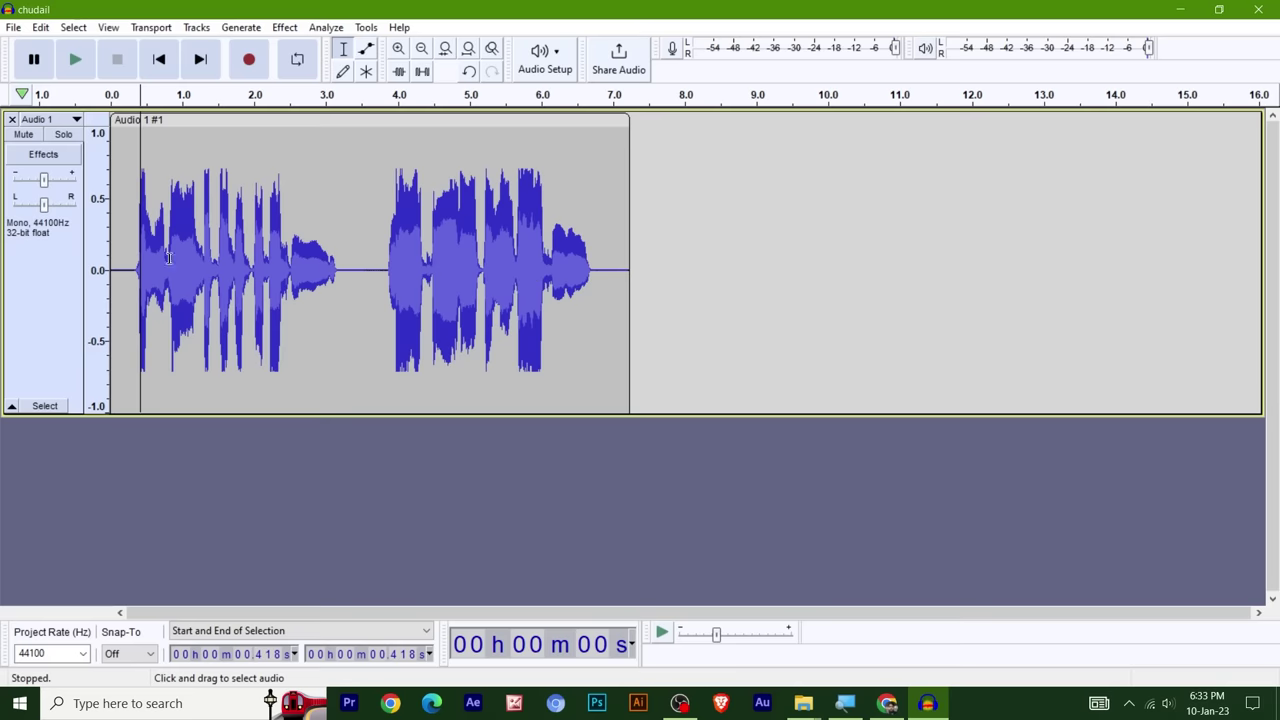
{"action": "left_click", "coordinate": [285, 27]}
{"action": "mouse_move", "coordinate": [397, 120]}
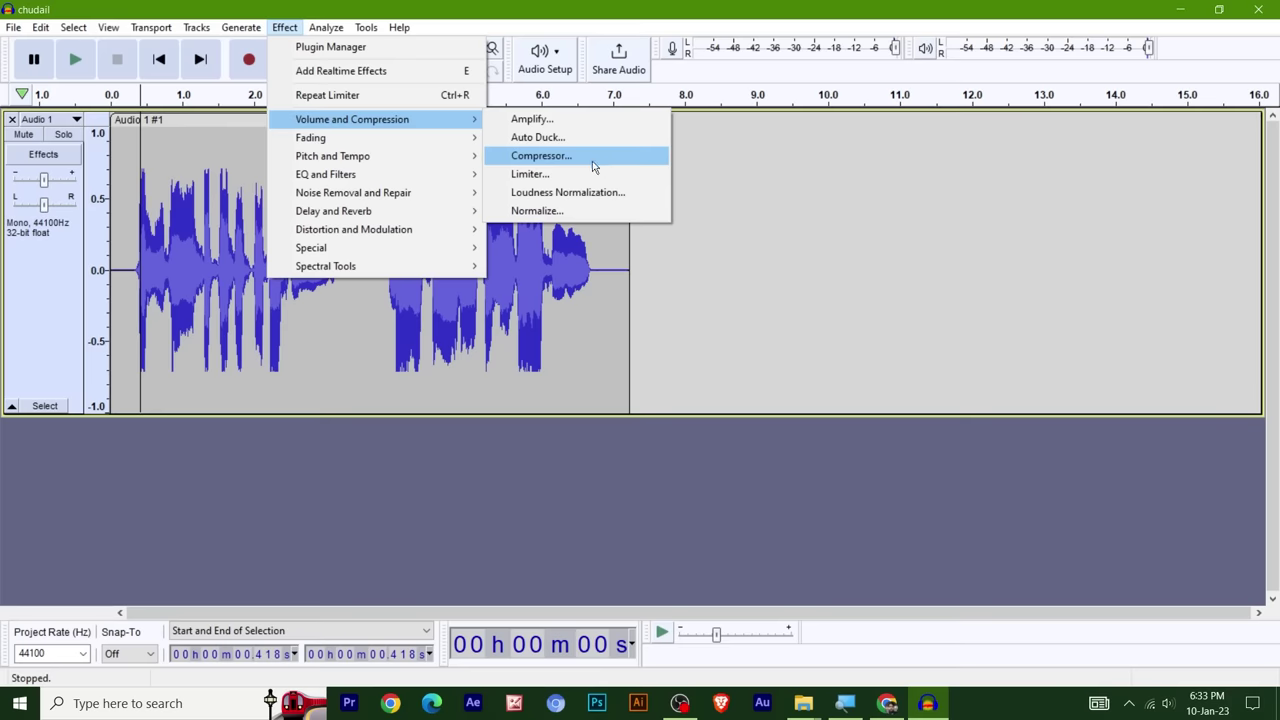
{"action": "mouse_move", "coordinate": [422, 141]}
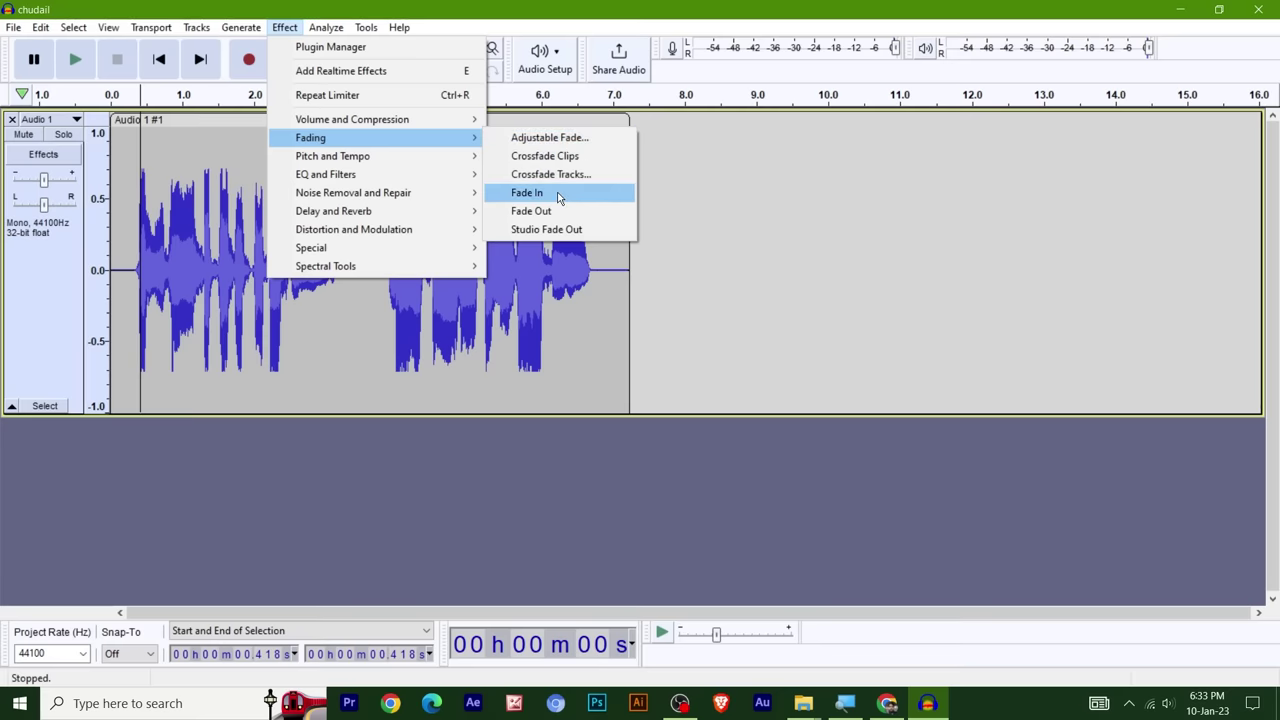
- Select the whole voice clip and apply a Fade In across its full length
{"action": "left_click", "coordinate": [208, 125]}
{"action": "left_click", "coordinate": [229, 30]}
{"action": "mouse_move", "coordinate": [285, 28]}
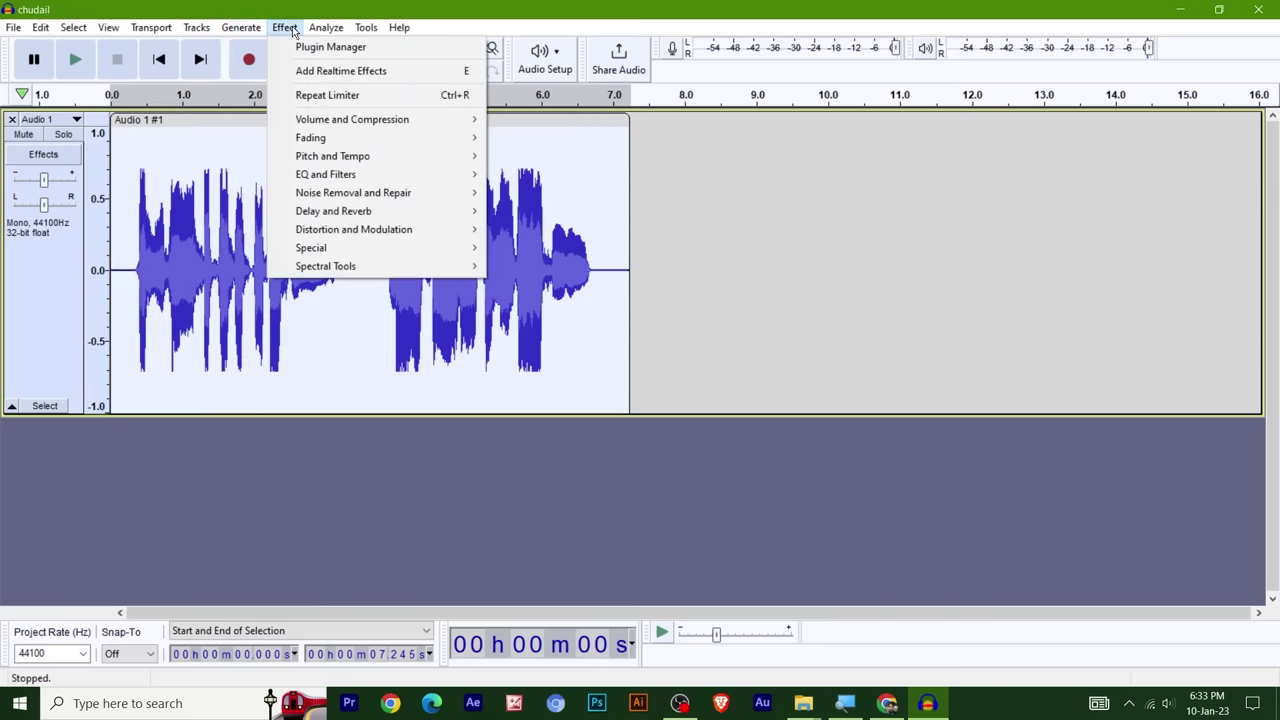
{"action": "mouse_move", "coordinate": [340, 156]}
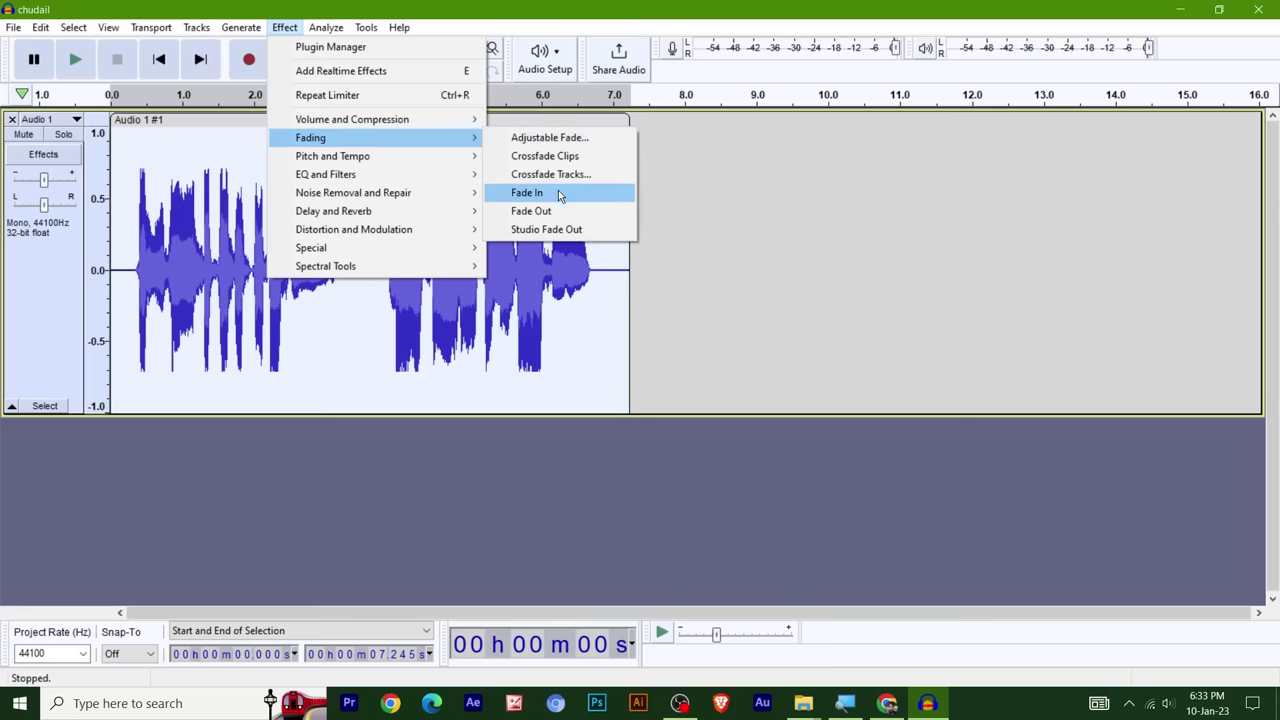
{"action": "left_click", "coordinate": [559, 195]}
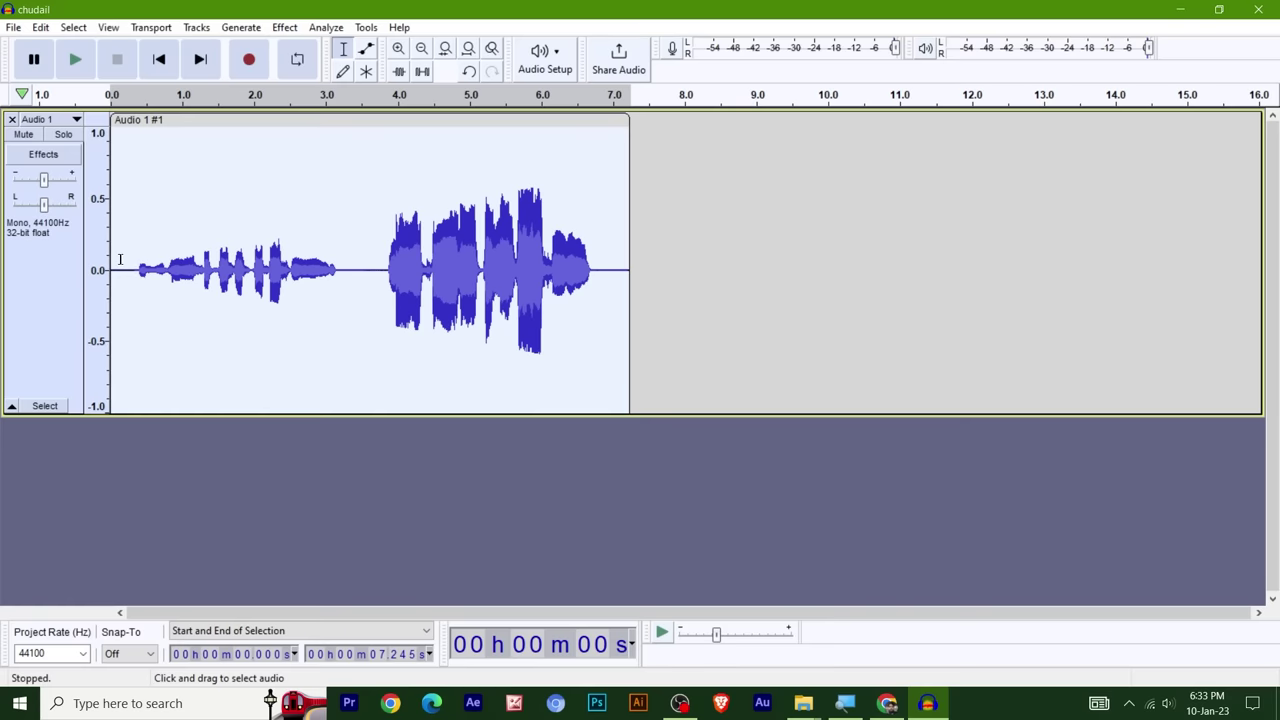
- Play the faded-in clip from near its start, and undo the Fade In
{"action": "left_click", "coordinate": [121, 259]}
{"action": "key", "text": "space"}
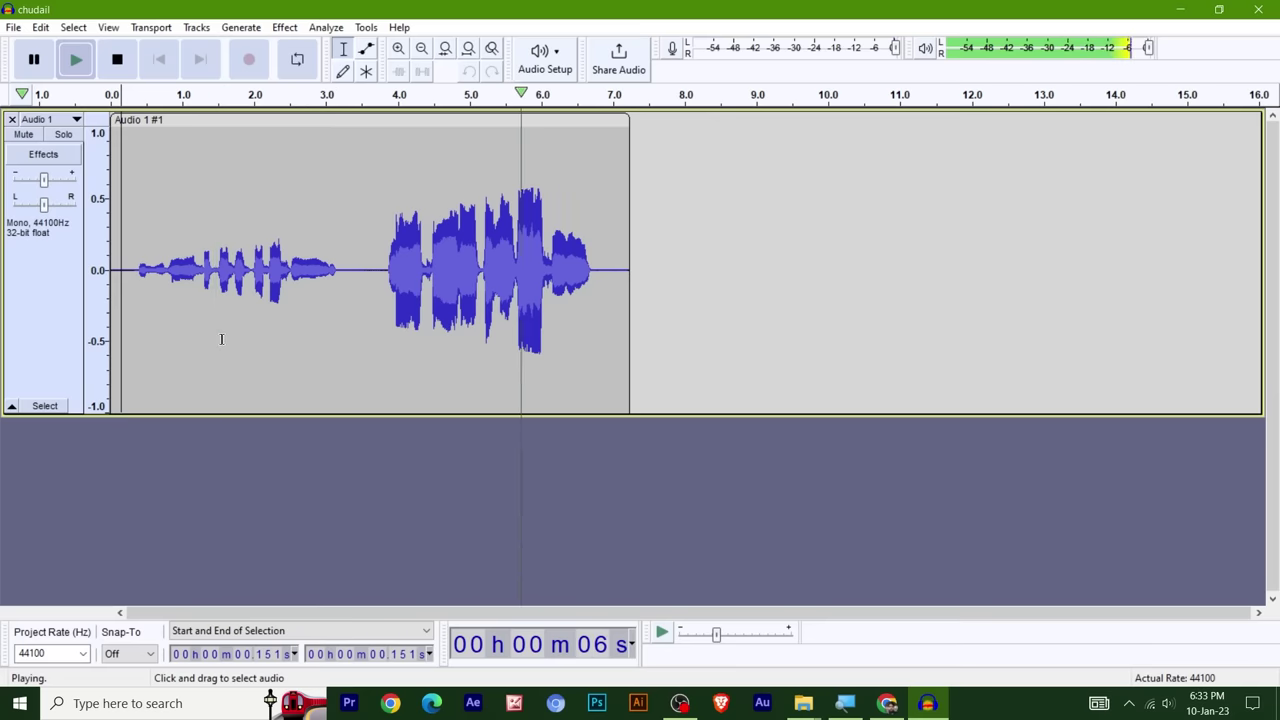
{"action": "key", "text": "space"}
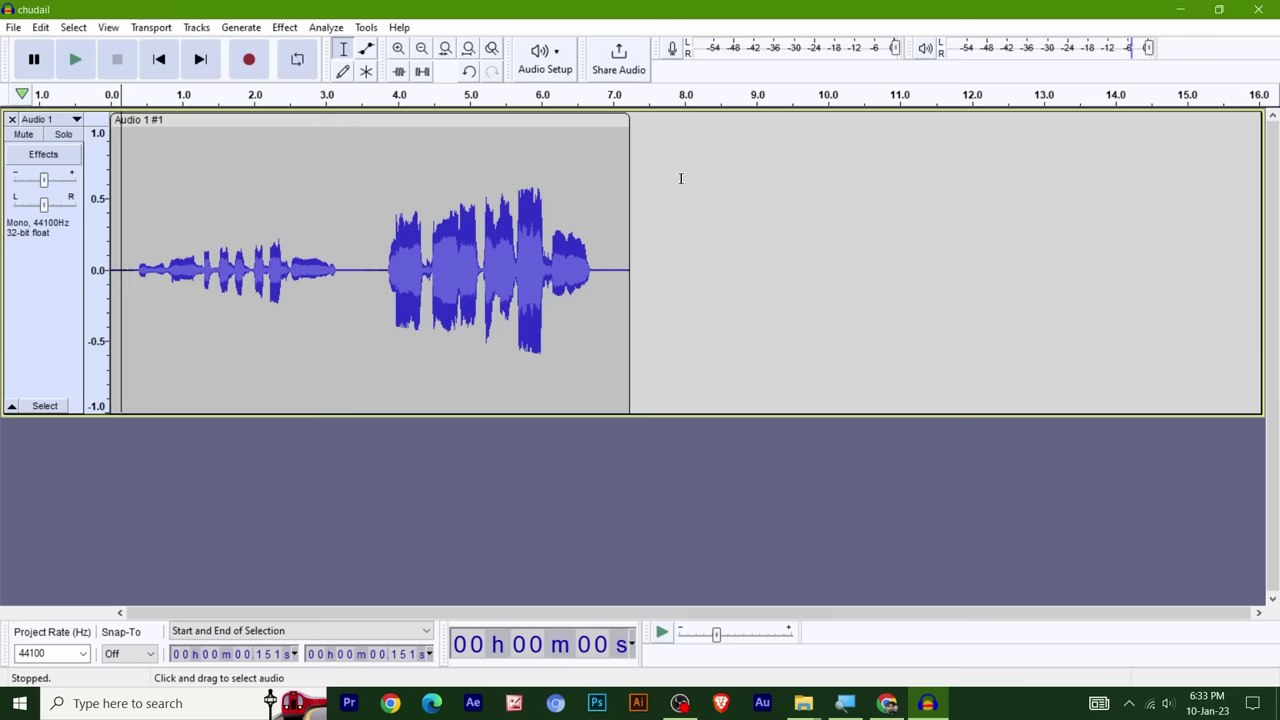
{"action": "key", "text": "ctrl+z"}
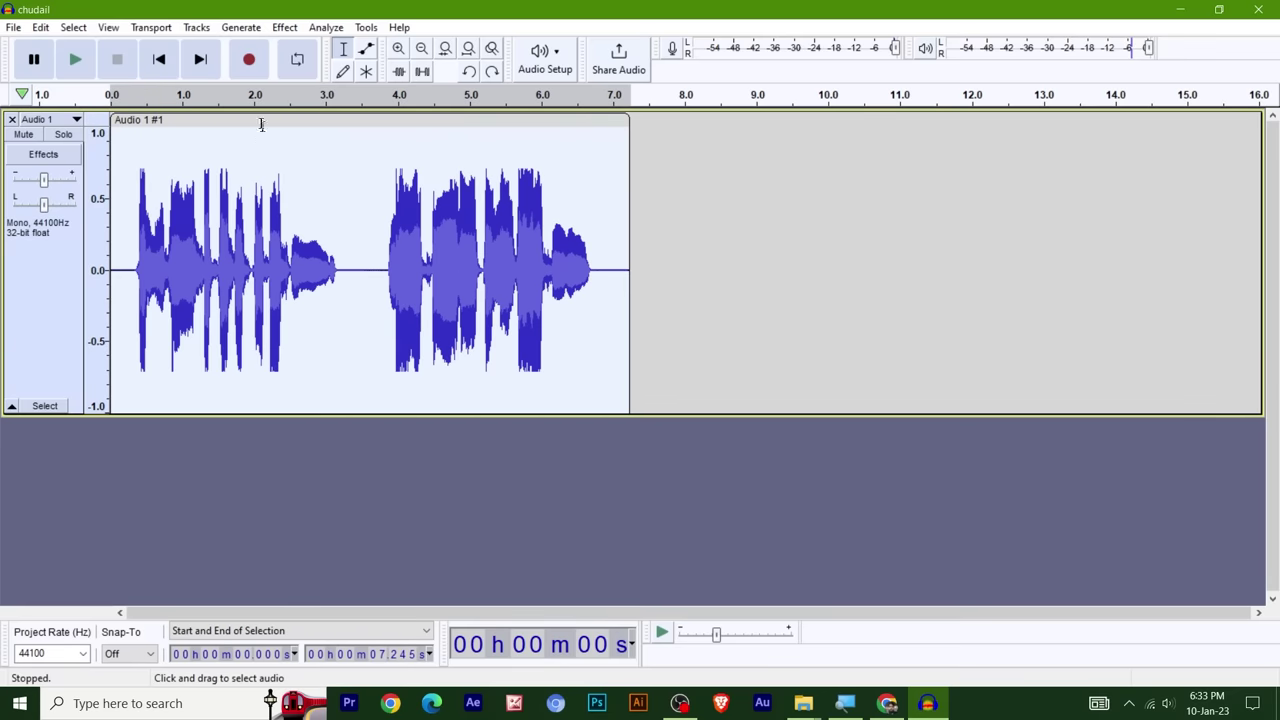
- Apply a Fade Out across the full length of the selected clip
{"action": "left_click", "coordinate": [279, 31]}
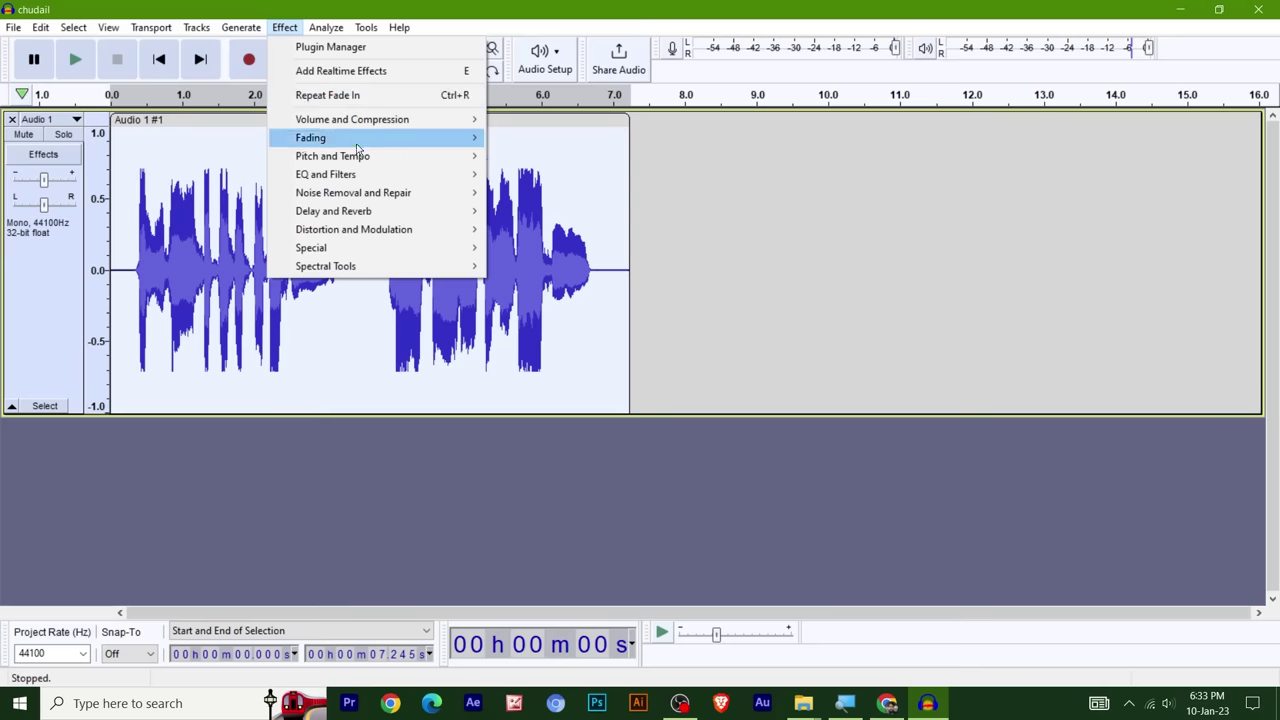
{"action": "mouse_move", "coordinate": [368, 145]}
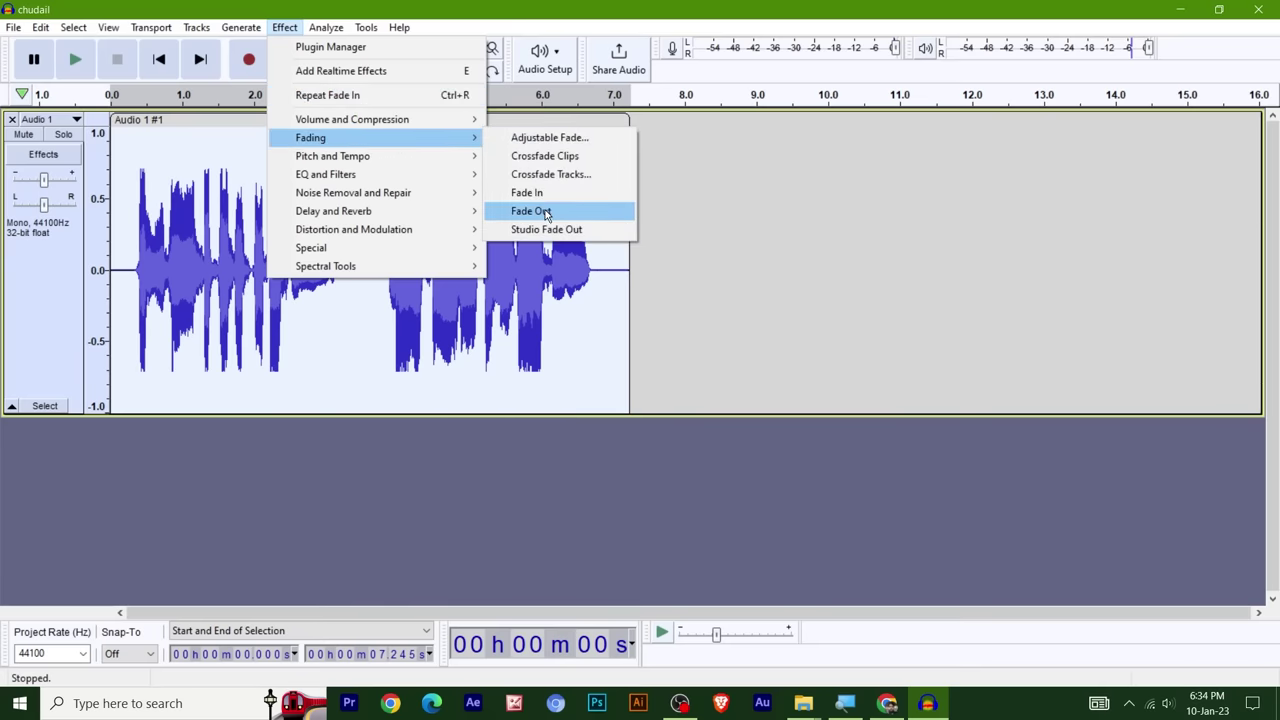
{"action": "left_click", "coordinate": [547, 213]}
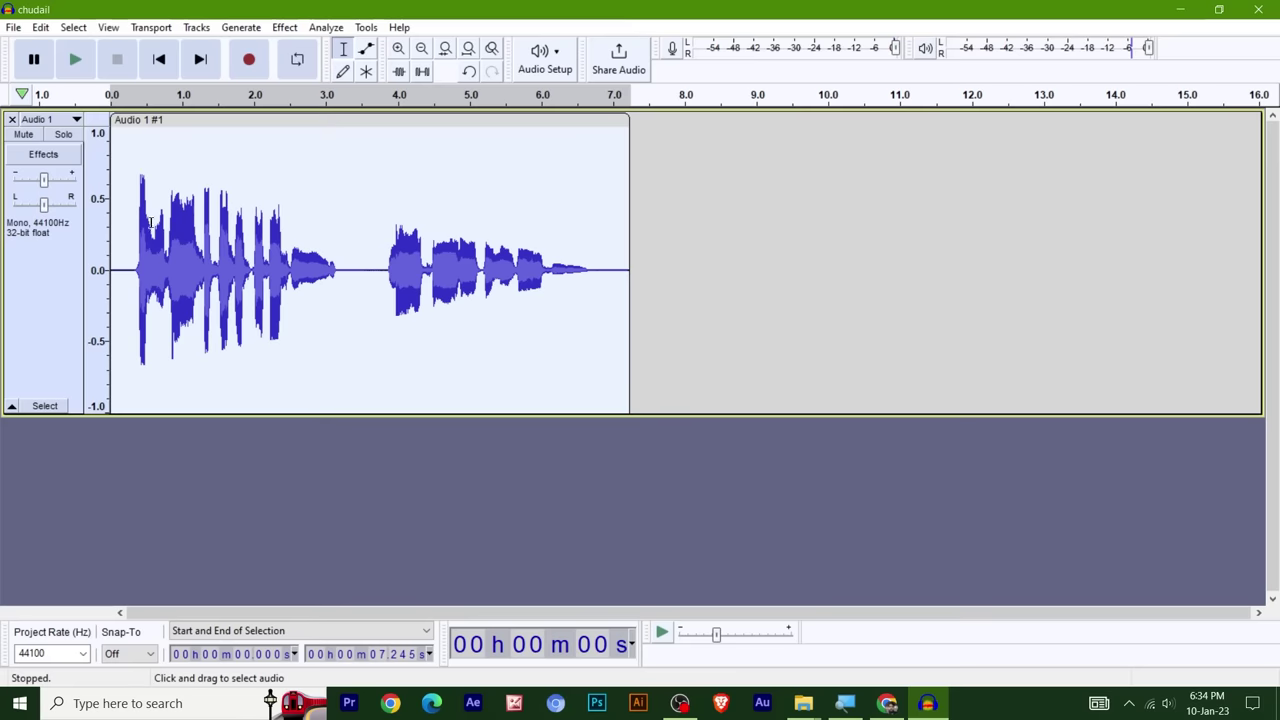
- Play the faded-out clip from near its start, and undo the Fade Out
{"action": "left_click", "coordinate": [126, 256]}
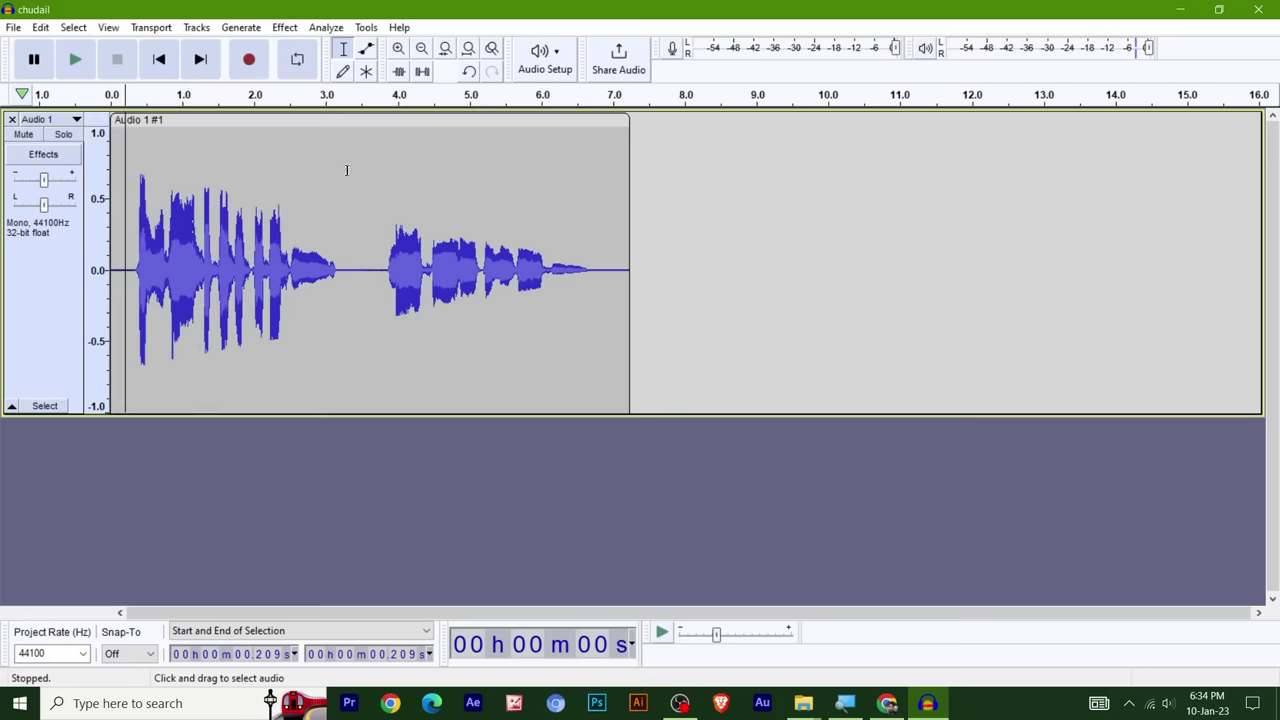
{"action": "key", "text": "space"}
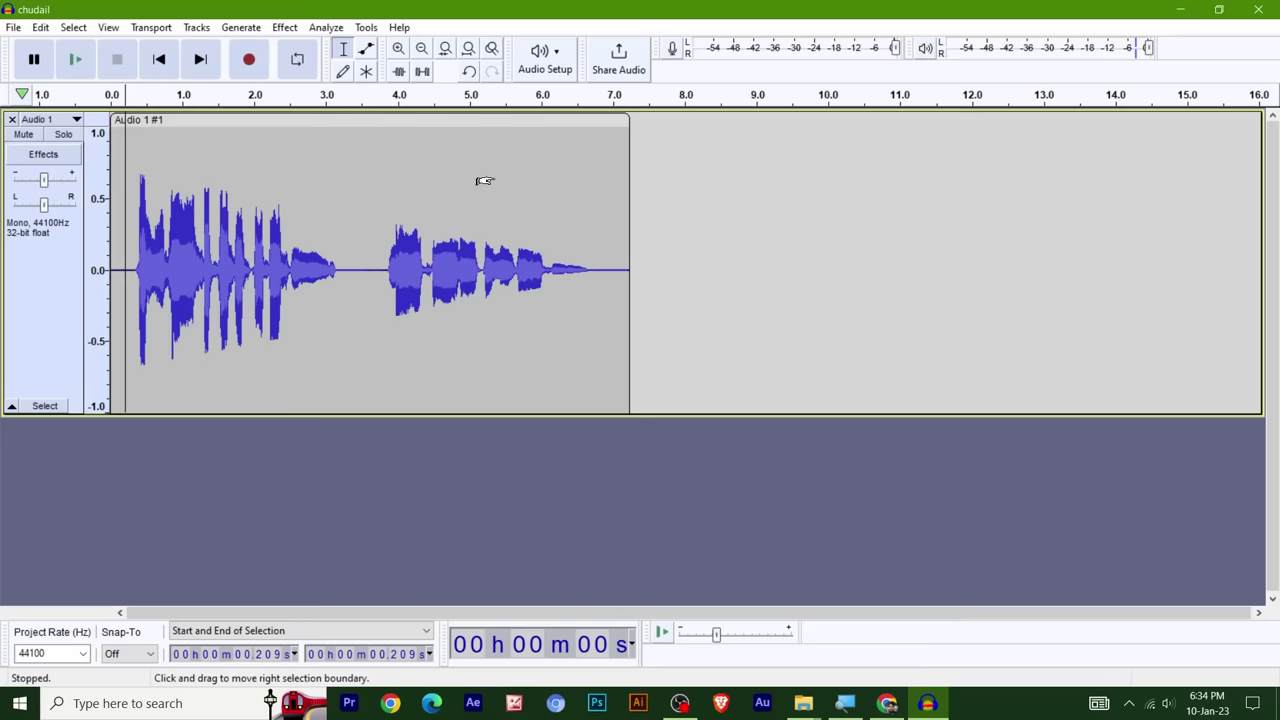
{"action": "key", "text": "ctrl+r"}
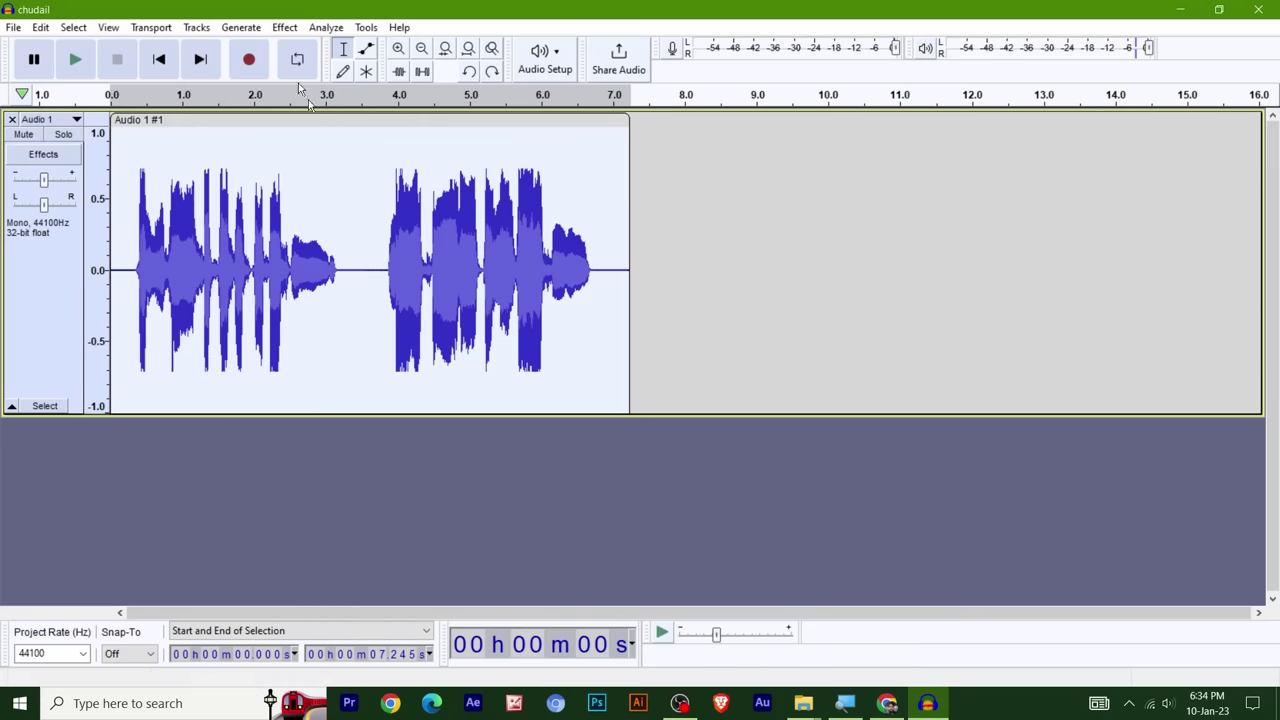
{"action": "left_click", "coordinate": [285, 27]}
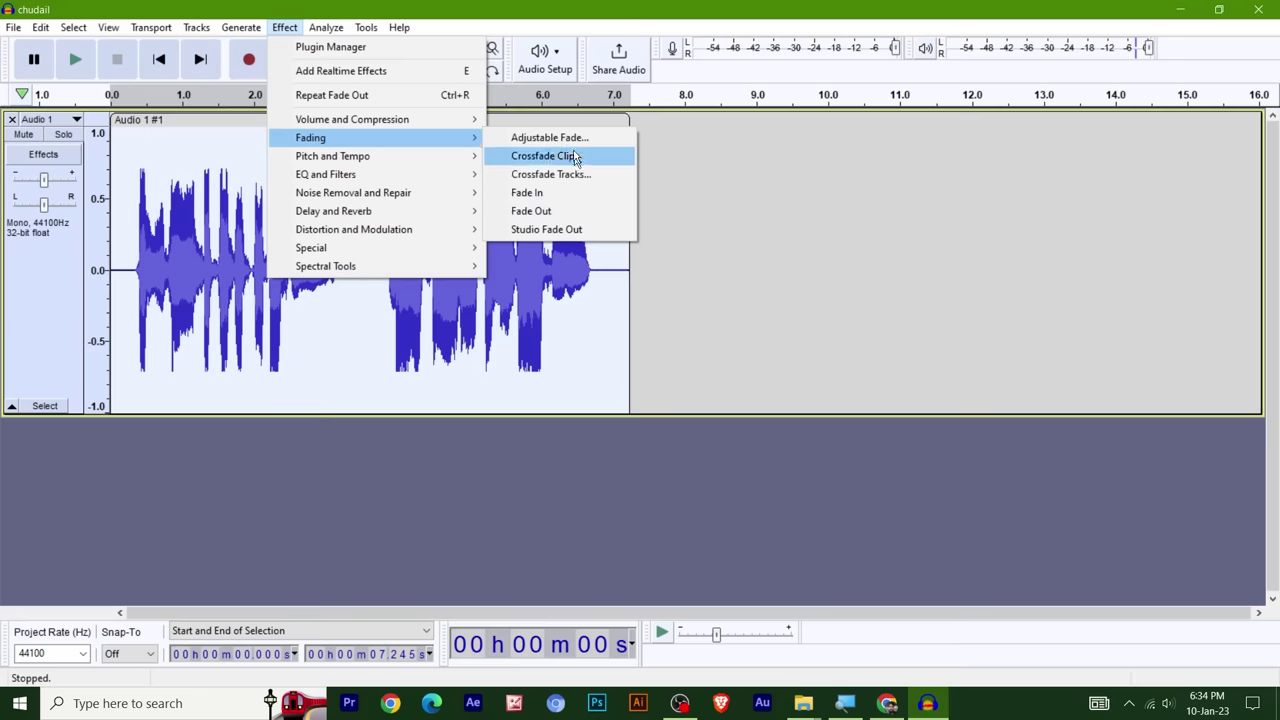
{"action": "mouse_move", "coordinate": [395, 166]}
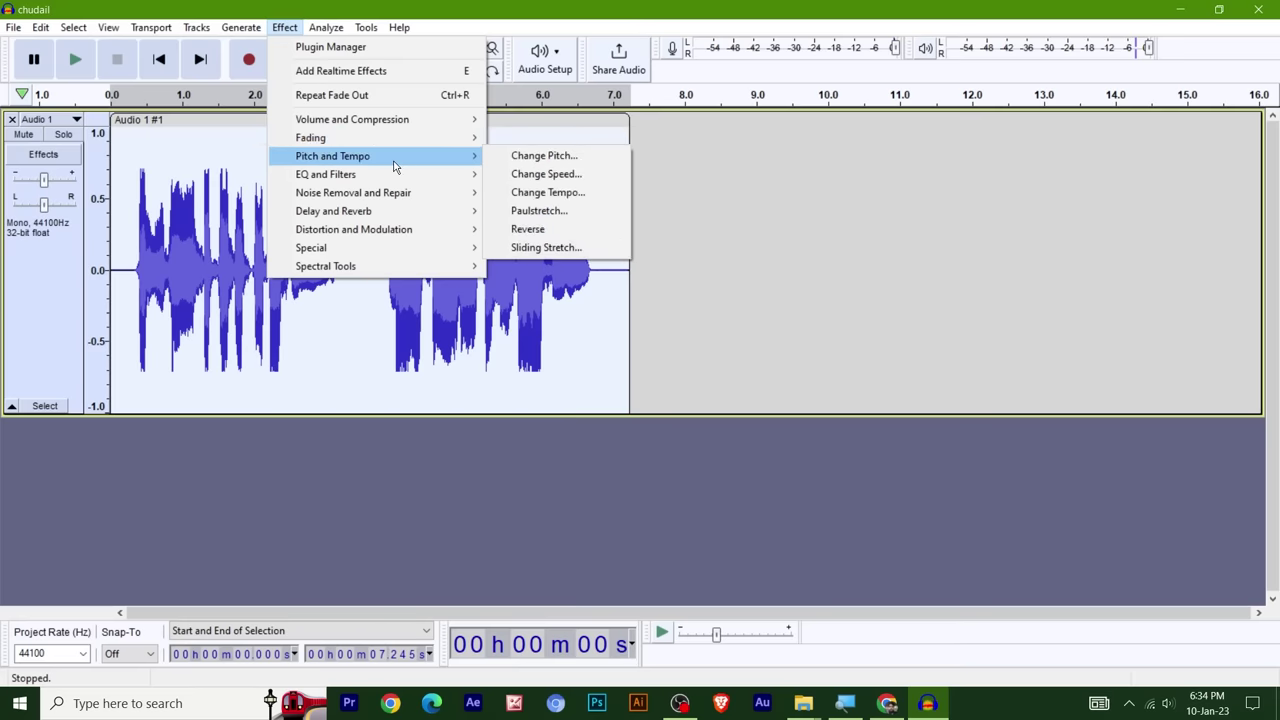
{"action": "left_click", "coordinate": [552, 157]}
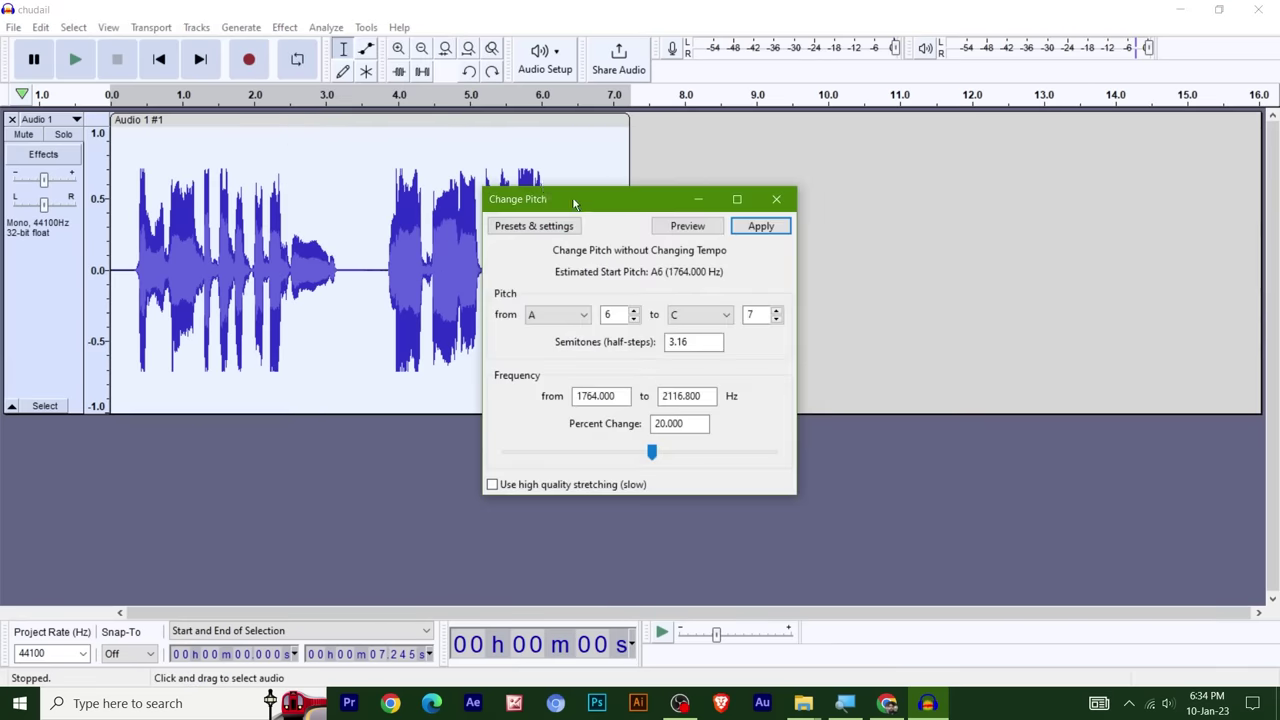
{"action": "left_click_drag", "start_coordinate": [604, 200], "coordinate": [797, 103]}
{"action": "double_click", "coordinate": [887, 326]}
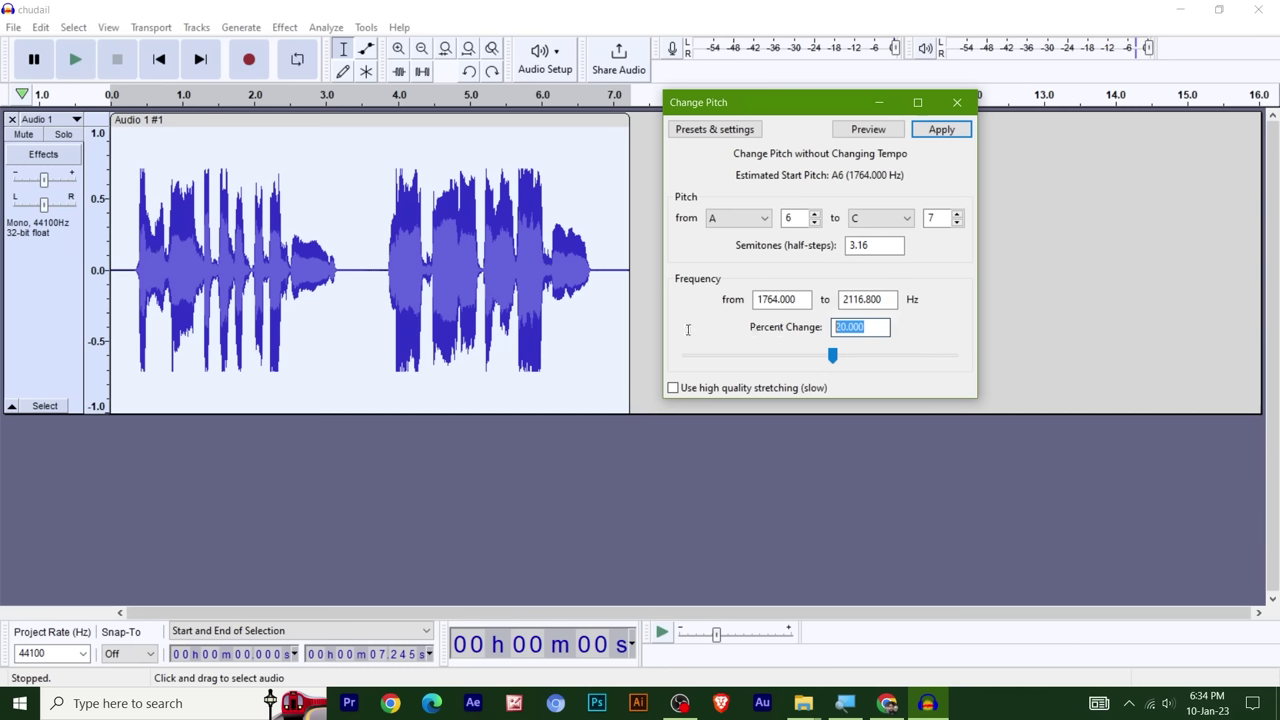
{"action": "type", "text": "0"}
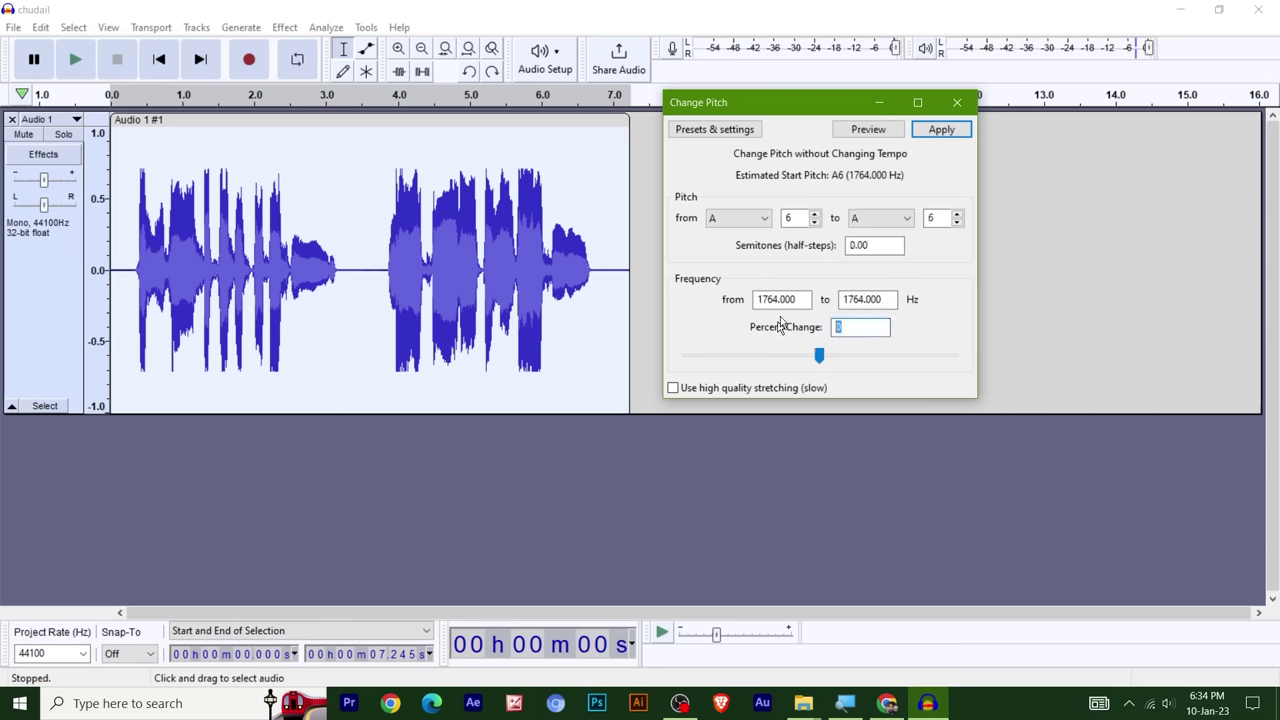
{"action": "type", "text": "20"}
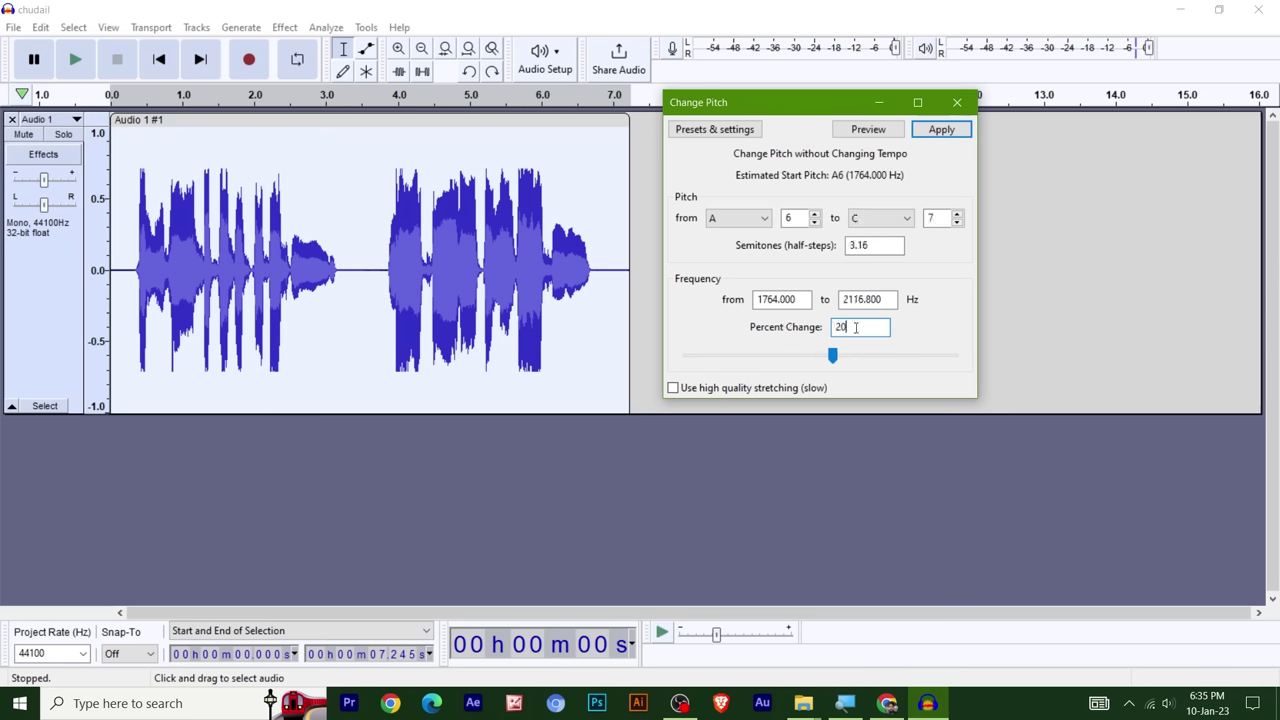
{"action": "type", "text": "-10"}
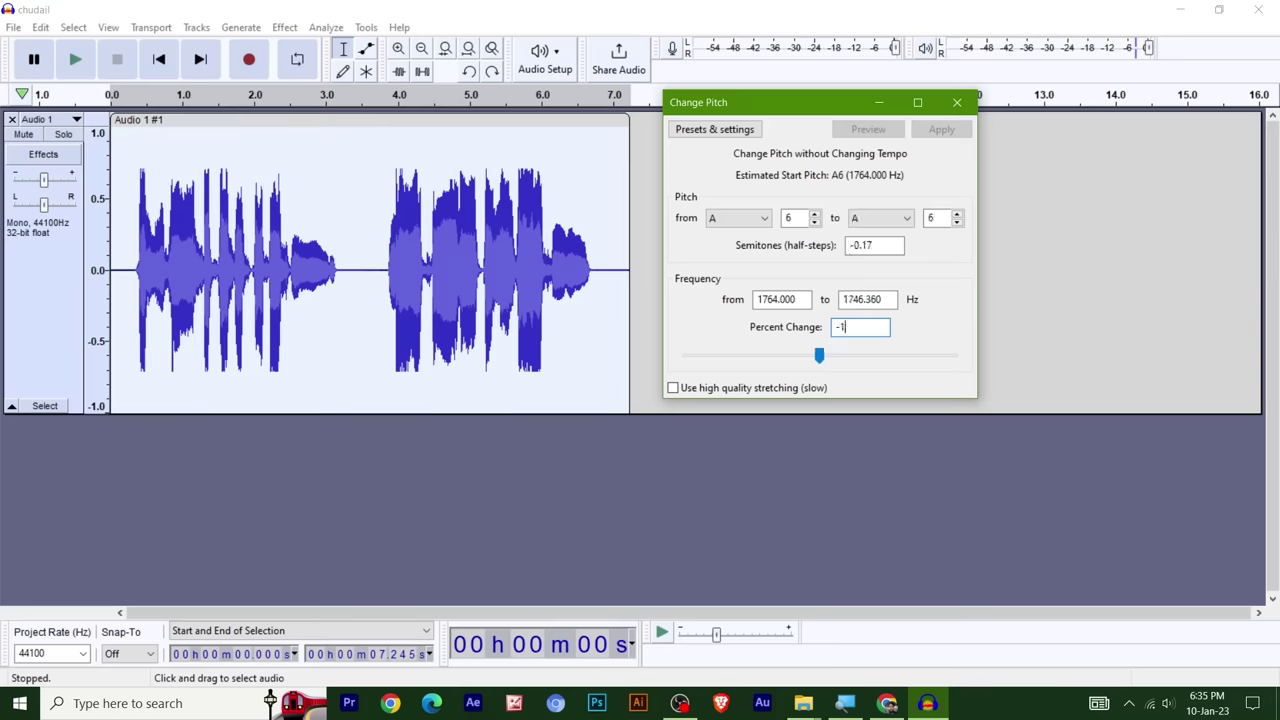
{"action": "left_click", "coordinate": [957, 102]}
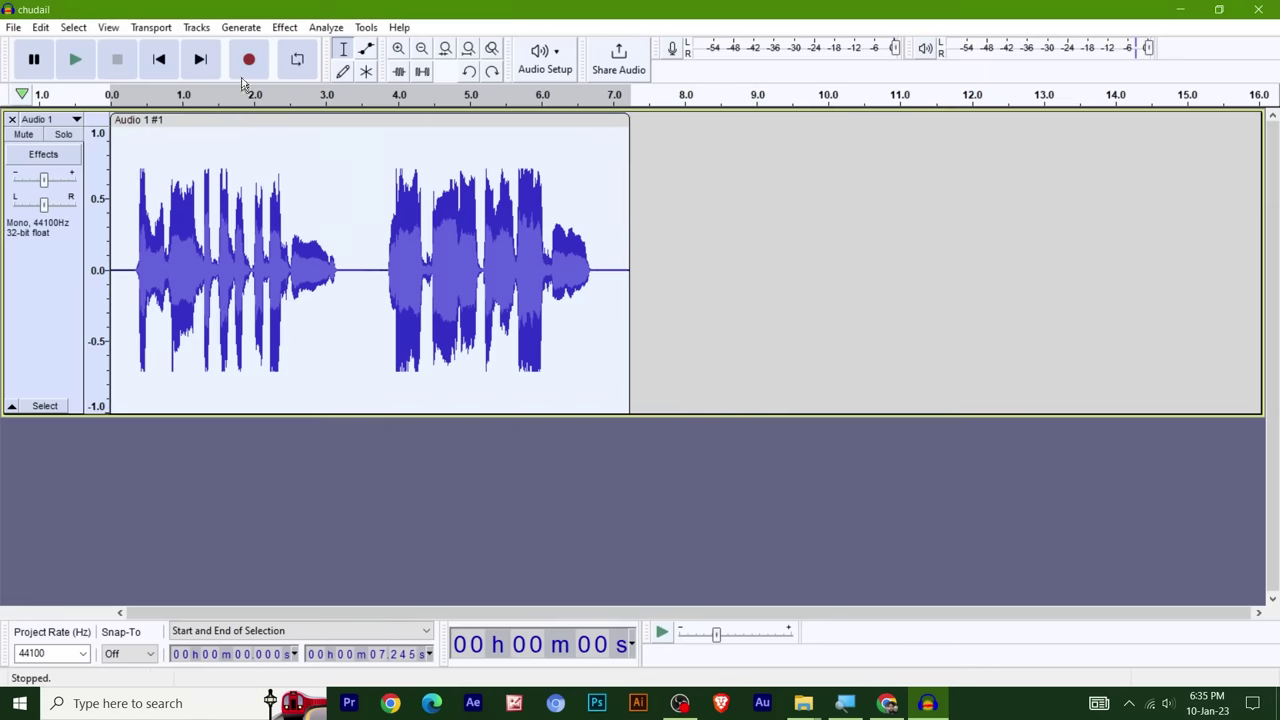
- Speed up the whole clip with Change Speed, using a 1.300 multiplier (30 percent change)
{"action": "left_click", "coordinate": [285, 27]}
{"action": "mouse_move", "coordinate": [476, 157]}
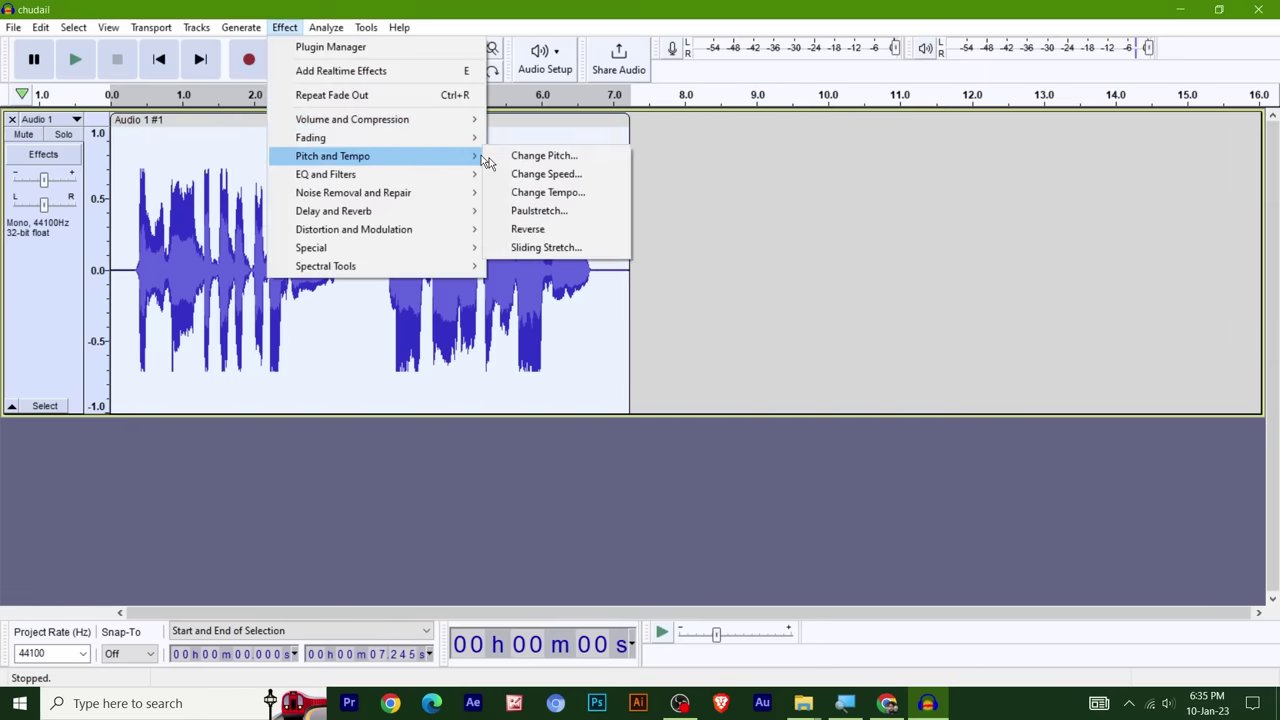
{"action": "left_click", "coordinate": [563, 174]}
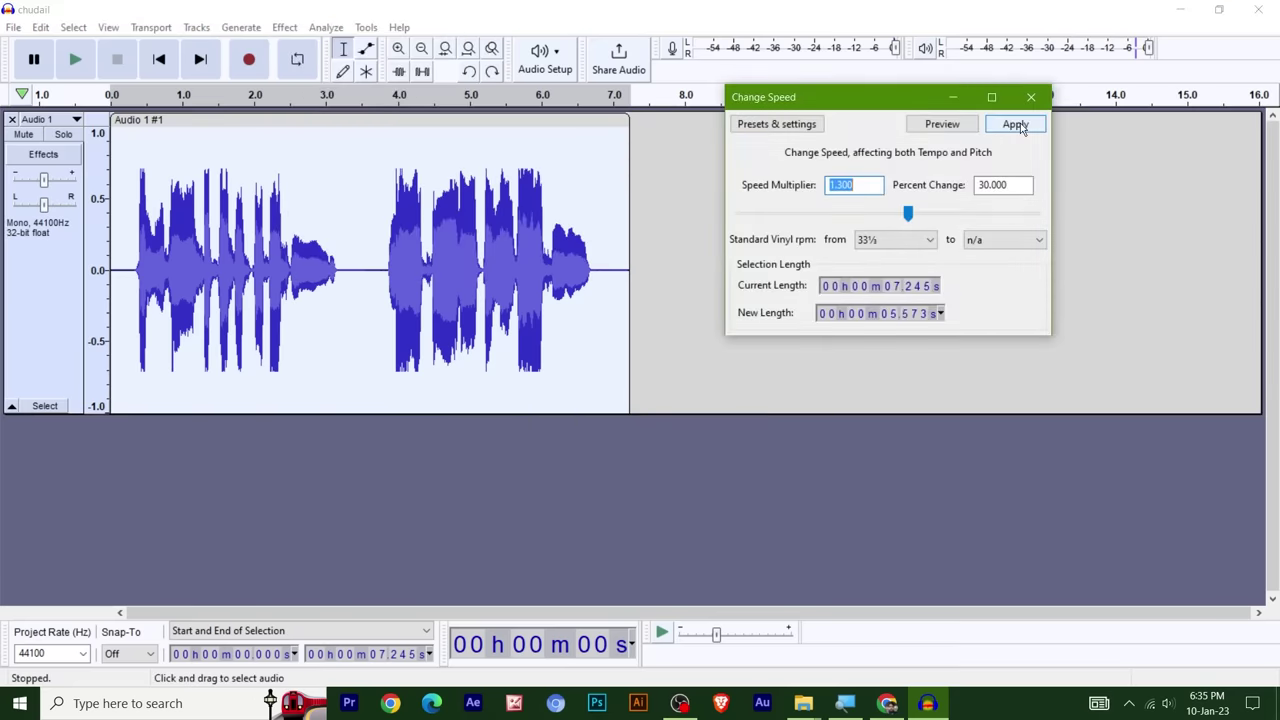
{"action": "left_click", "coordinate": [1016, 124]}
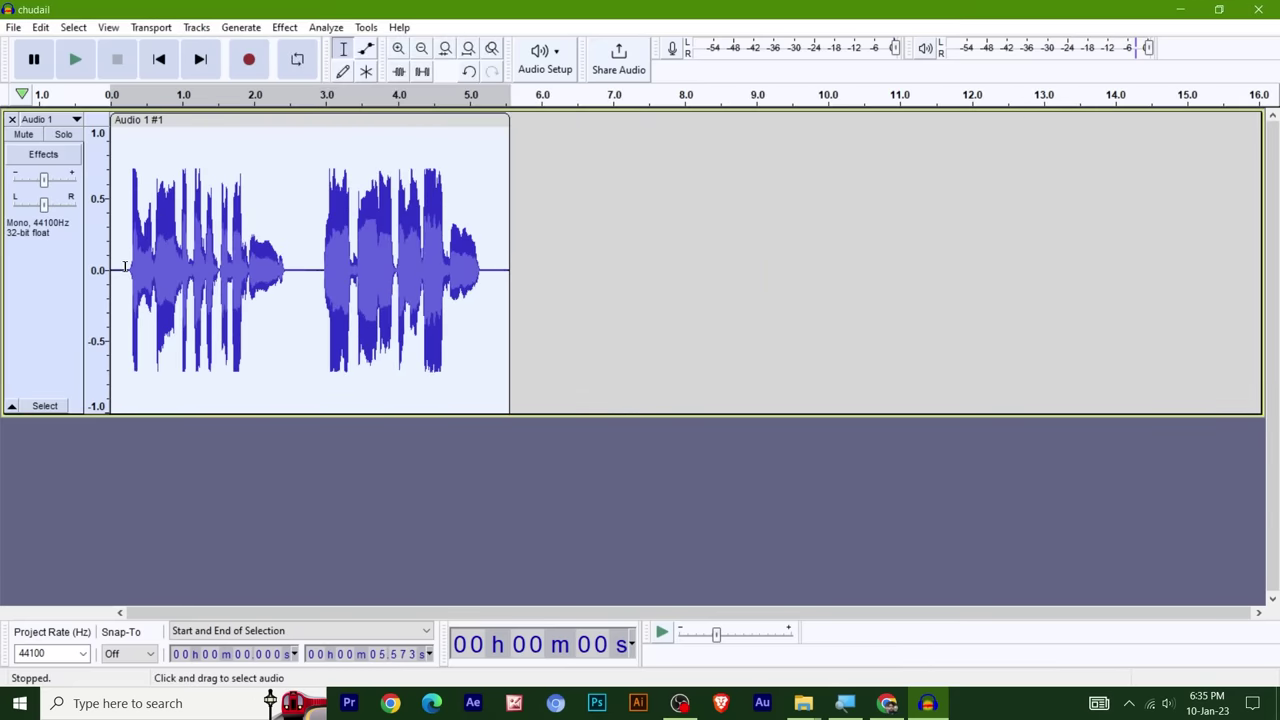
- Play the sped-up clip from near its start, and undo the speed change
{"action": "left_click", "coordinate": [124, 267]}
{"action": "key", "text": "space"}
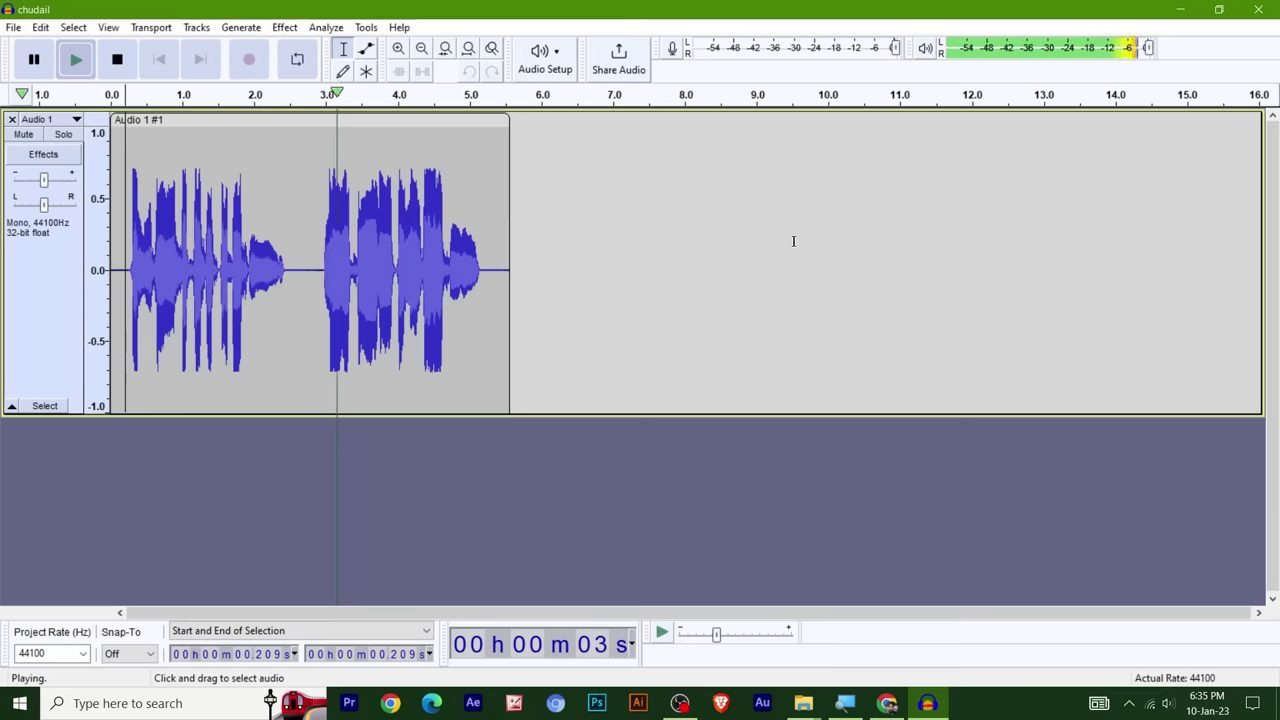
{"action": "key", "text": "space"}
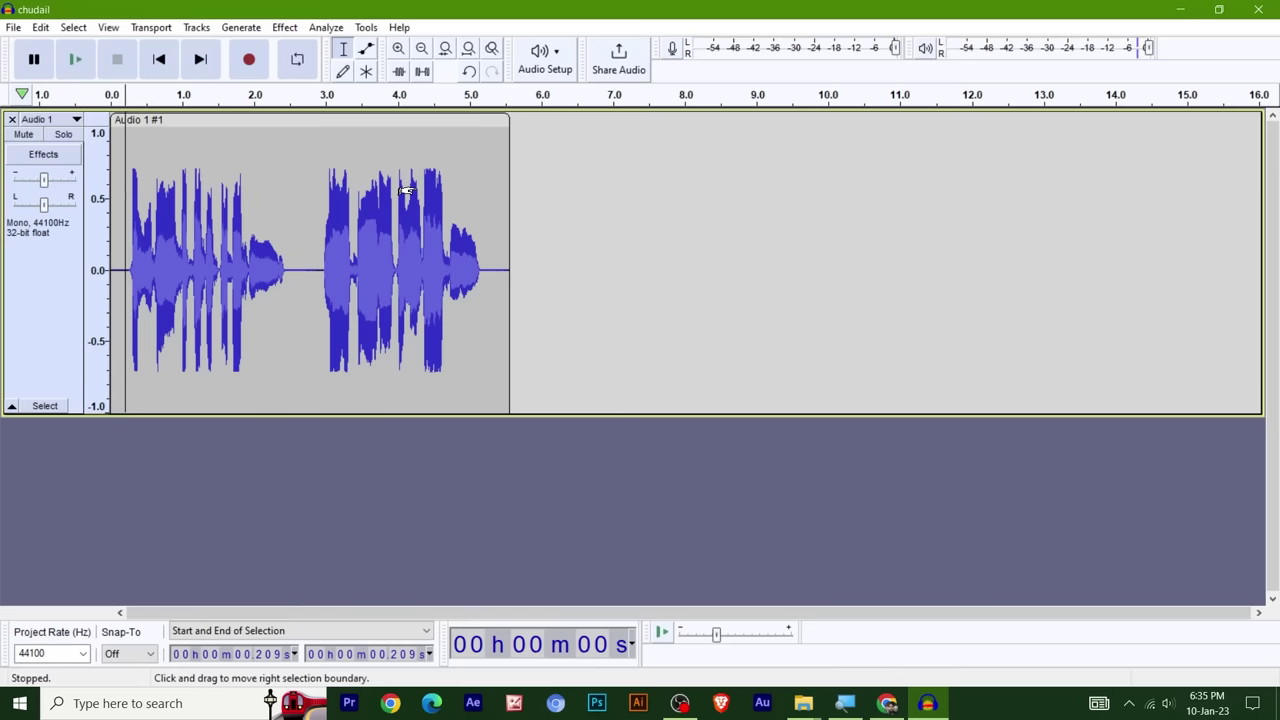
{"action": "key", "text": "ctrl+z"}
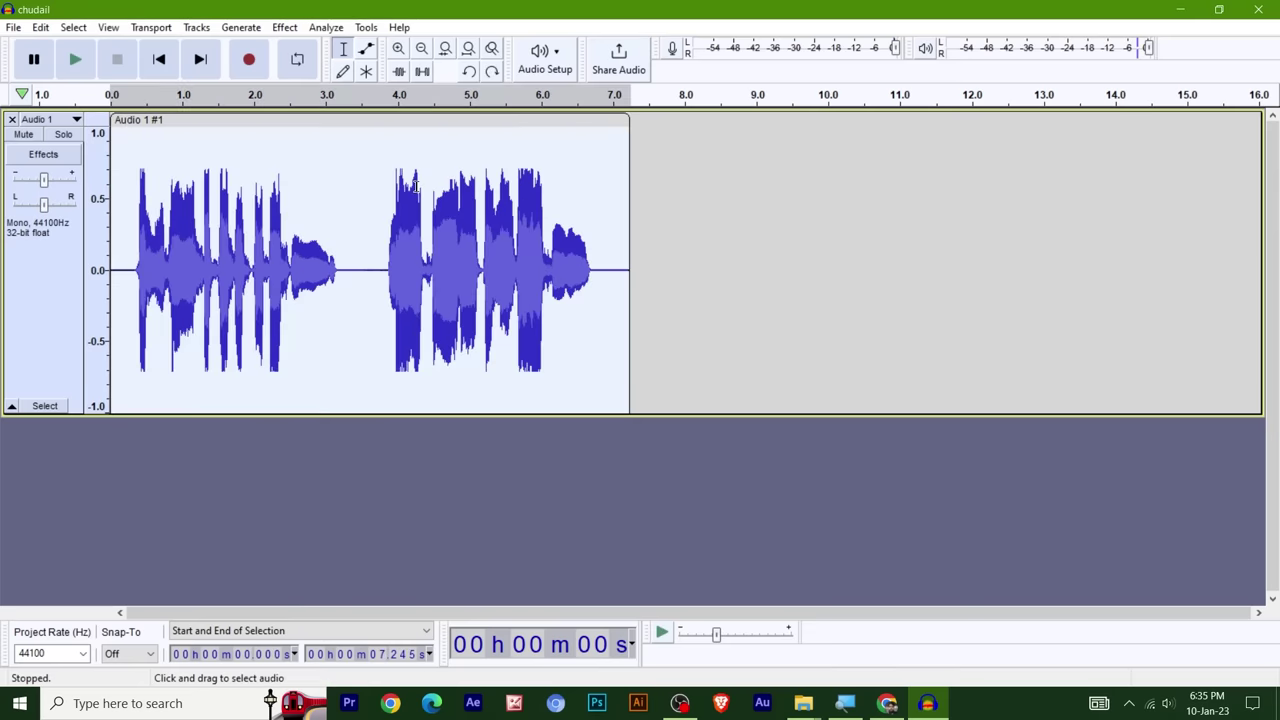
- Slow the whole clip with Change Speed to a multiplier of about 0.55, and place the playback cursor near its start
{"action": "left_click", "coordinate": [285, 27]}
{"action": "mouse_move", "coordinate": [332, 155]}
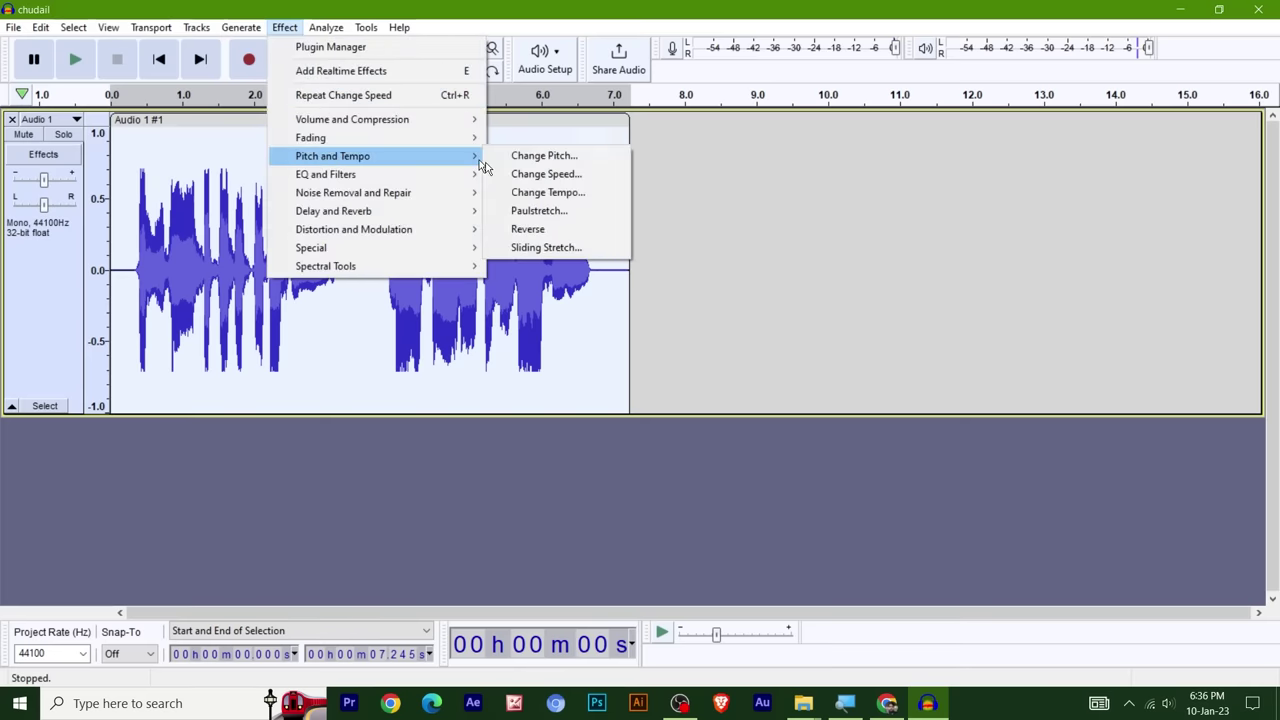
{"action": "left_click", "coordinate": [582, 173]}
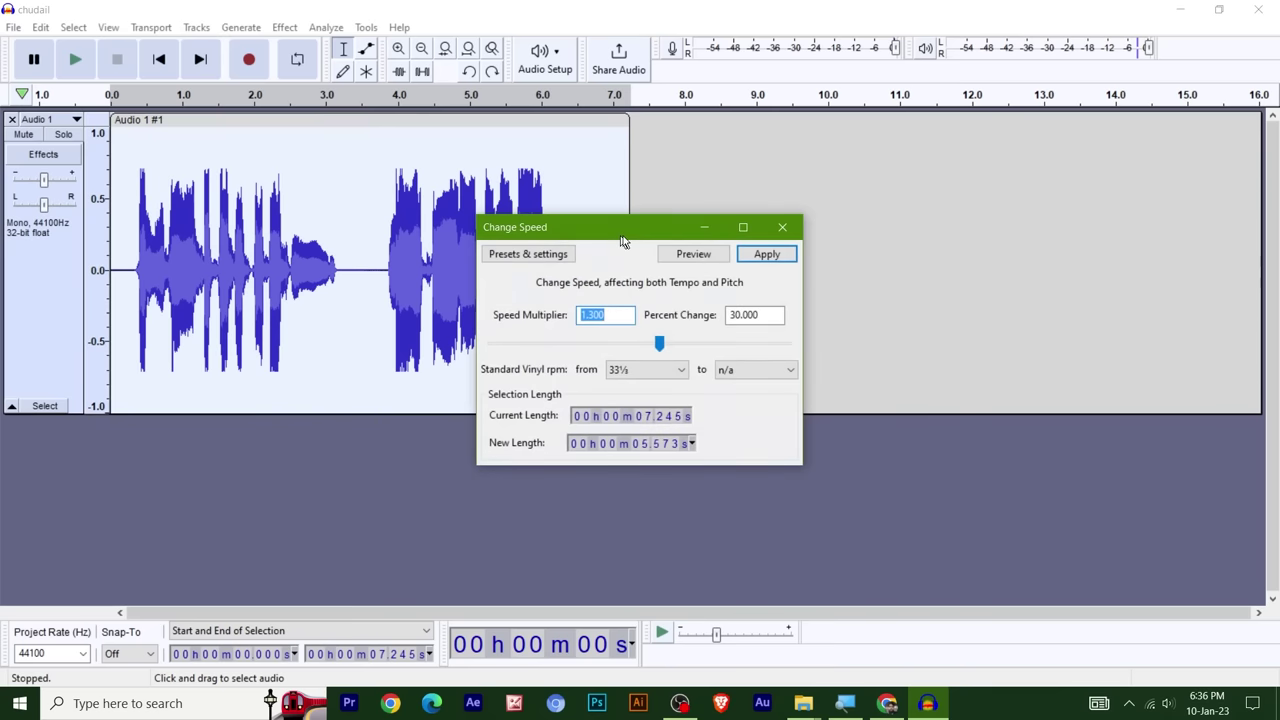
{"action": "left_click_drag", "start_coordinate": [900, 283], "coordinate": [815, 283]}
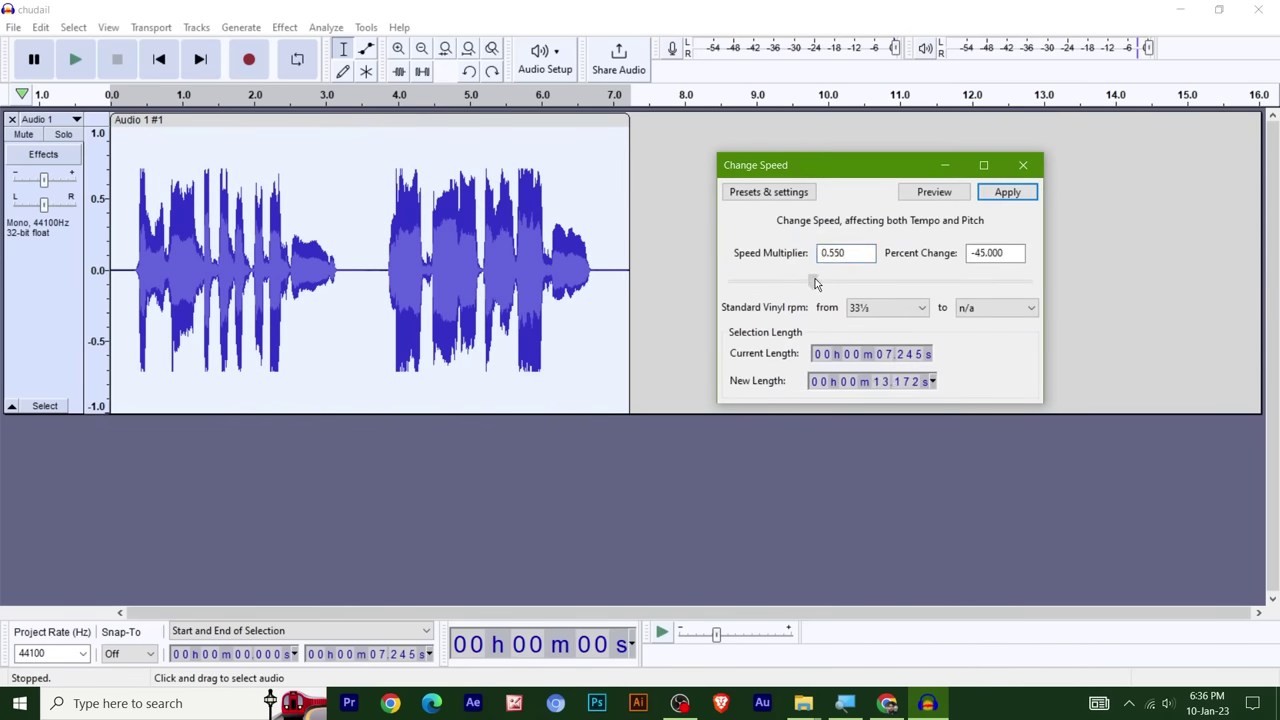
{"action": "left_click", "coordinate": [1026, 197]}
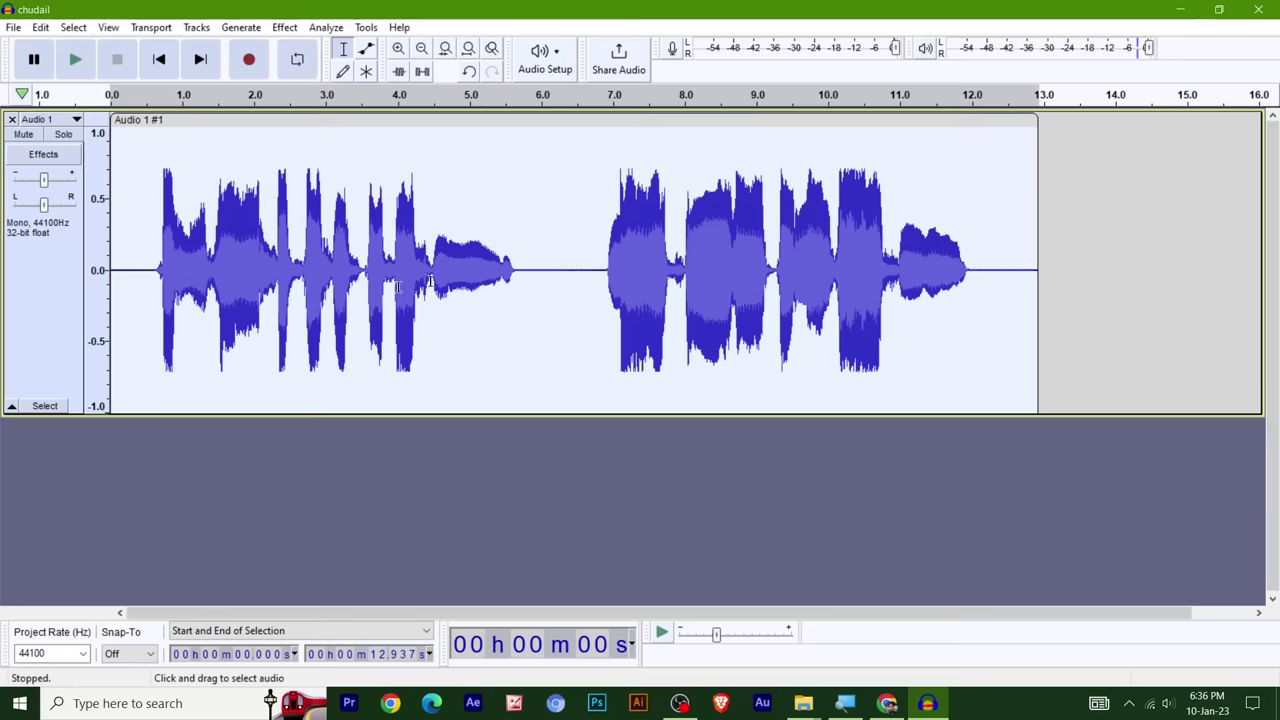
{"action": "left_click", "coordinate": [142, 254]}
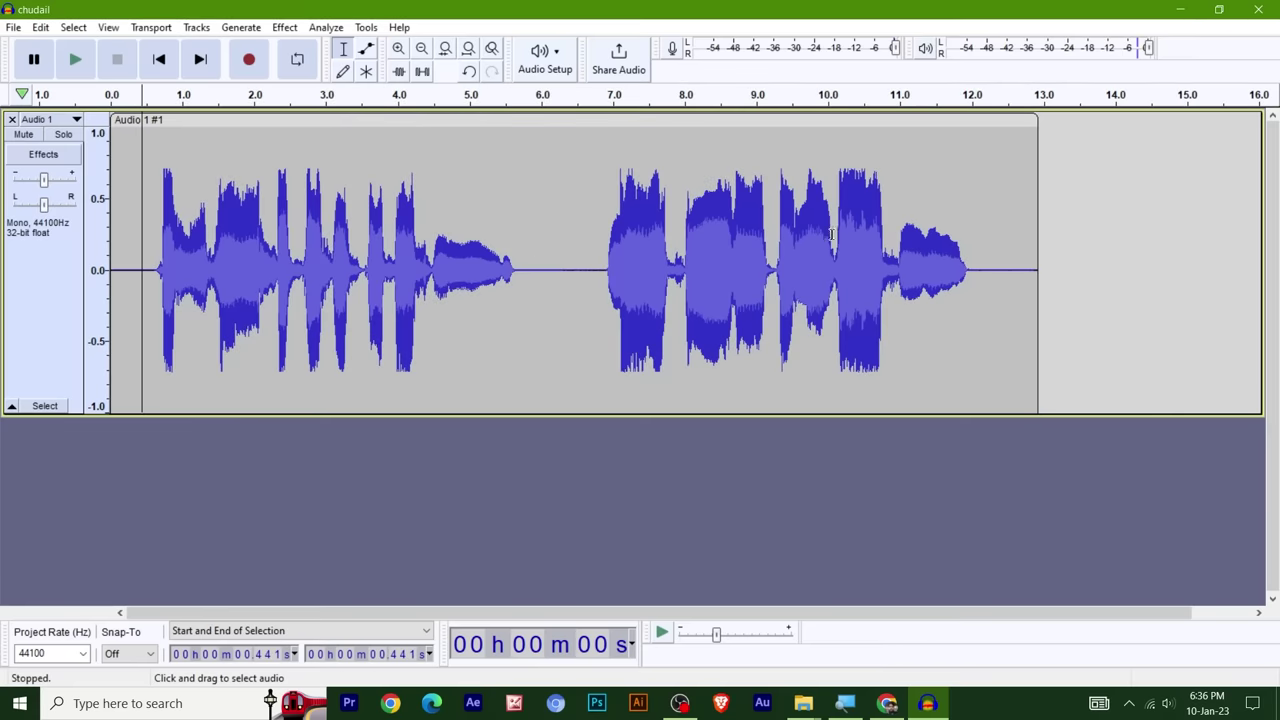
- Play the slowed clip from near its start, and undo the Change Speed effect
{"action": "key", "text": "space"}
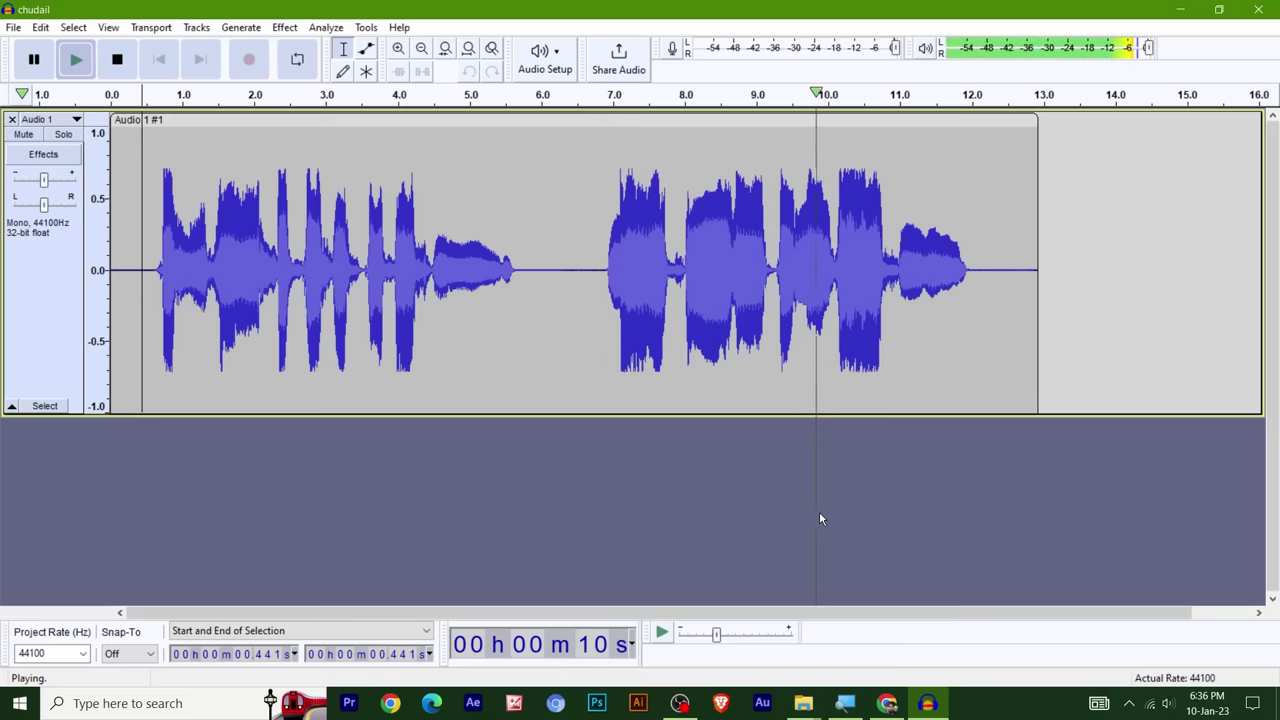
{"action": "key", "text": "space"}
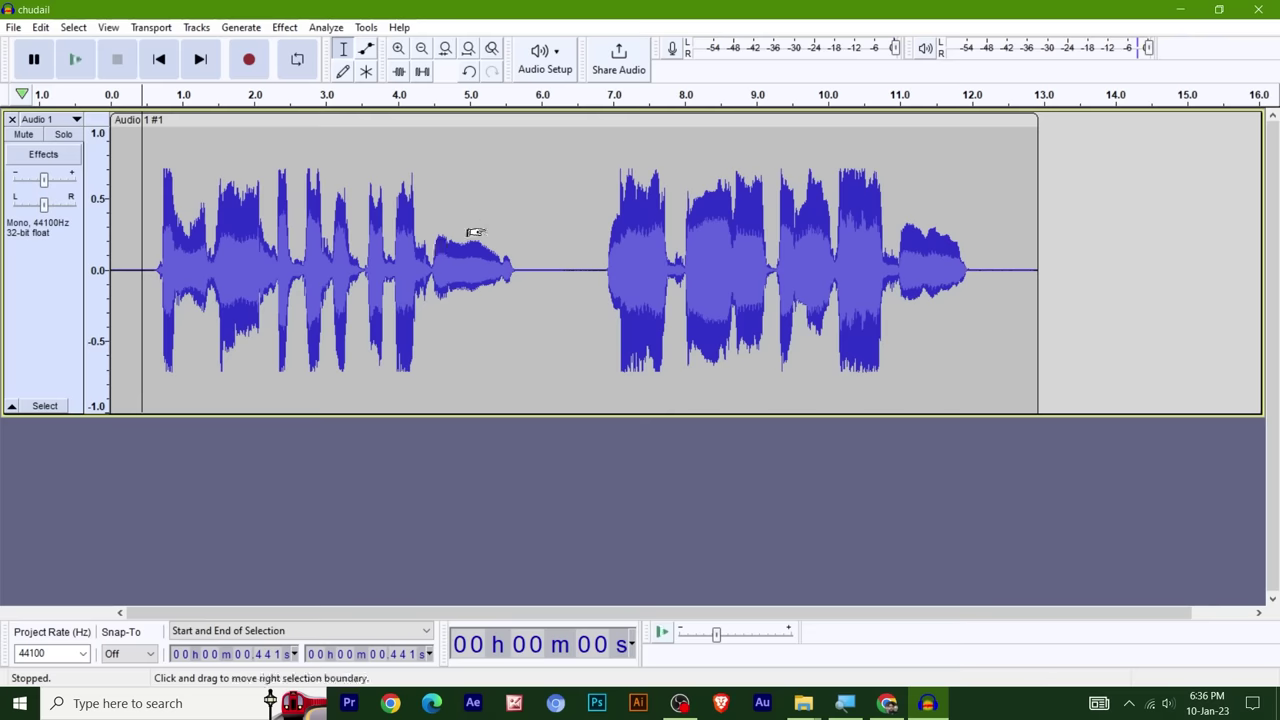
{"action": "key", "text": "ctrl+r"}
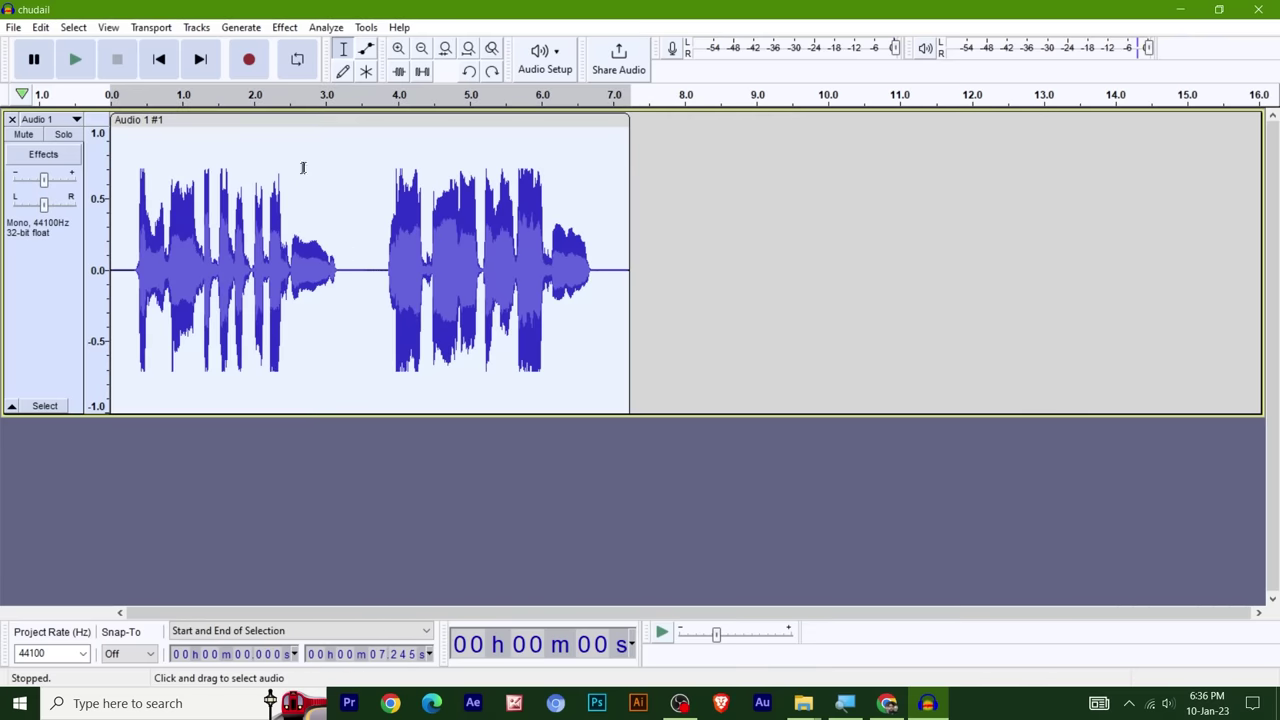
- Speed up the whole clip with Change Tempo, using a percent change of 183.780
{"action": "left_click", "coordinate": [285, 27]}
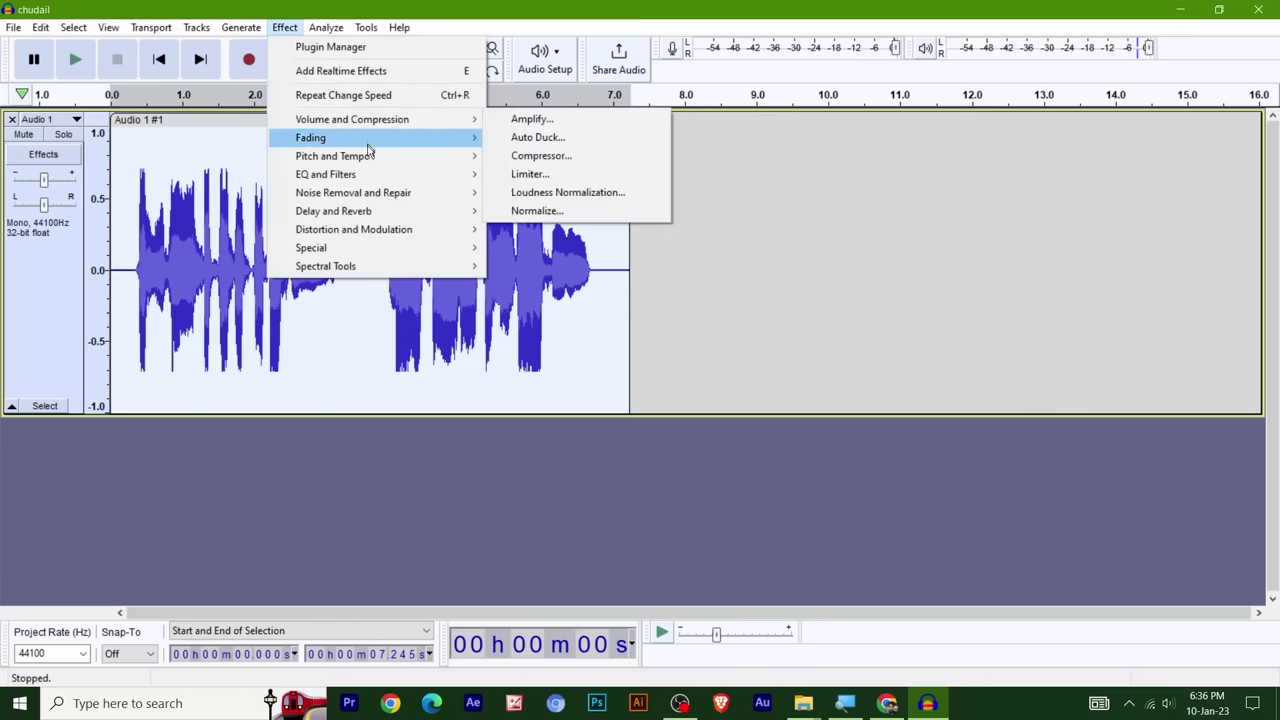
{"action": "mouse_move", "coordinate": [430, 156]}
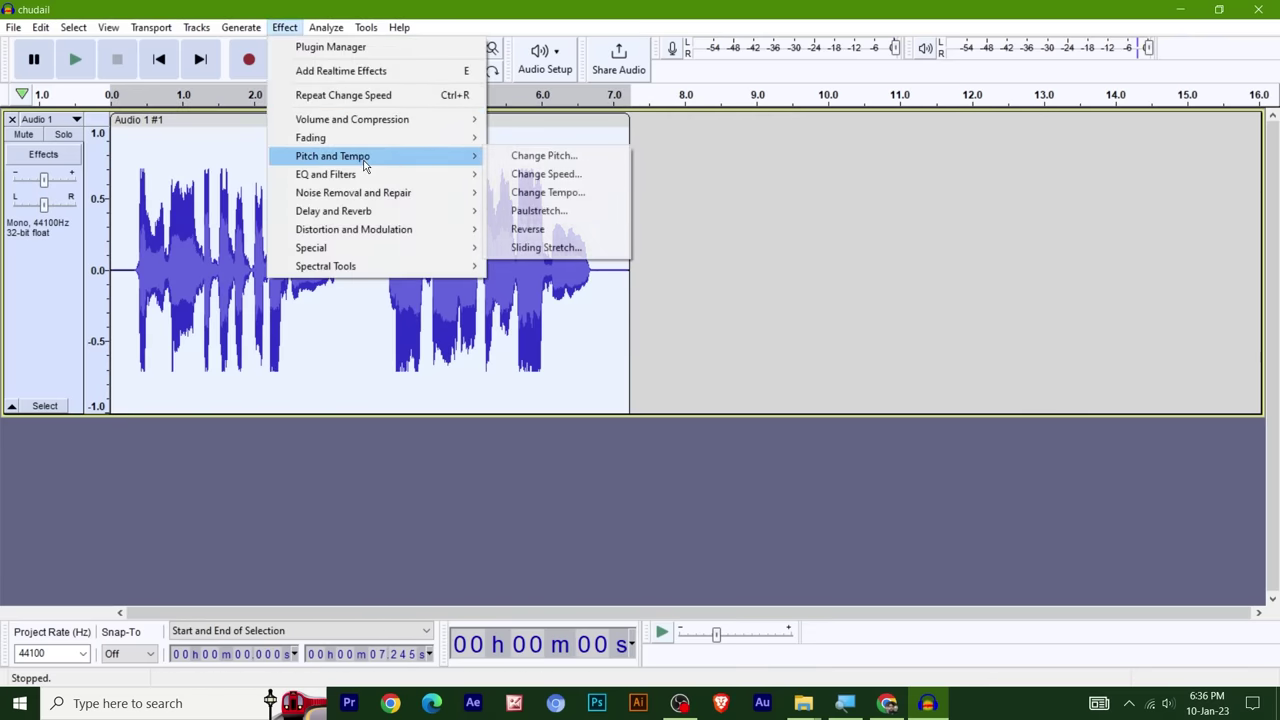
{"action": "left_click", "coordinate": [573, 195]}
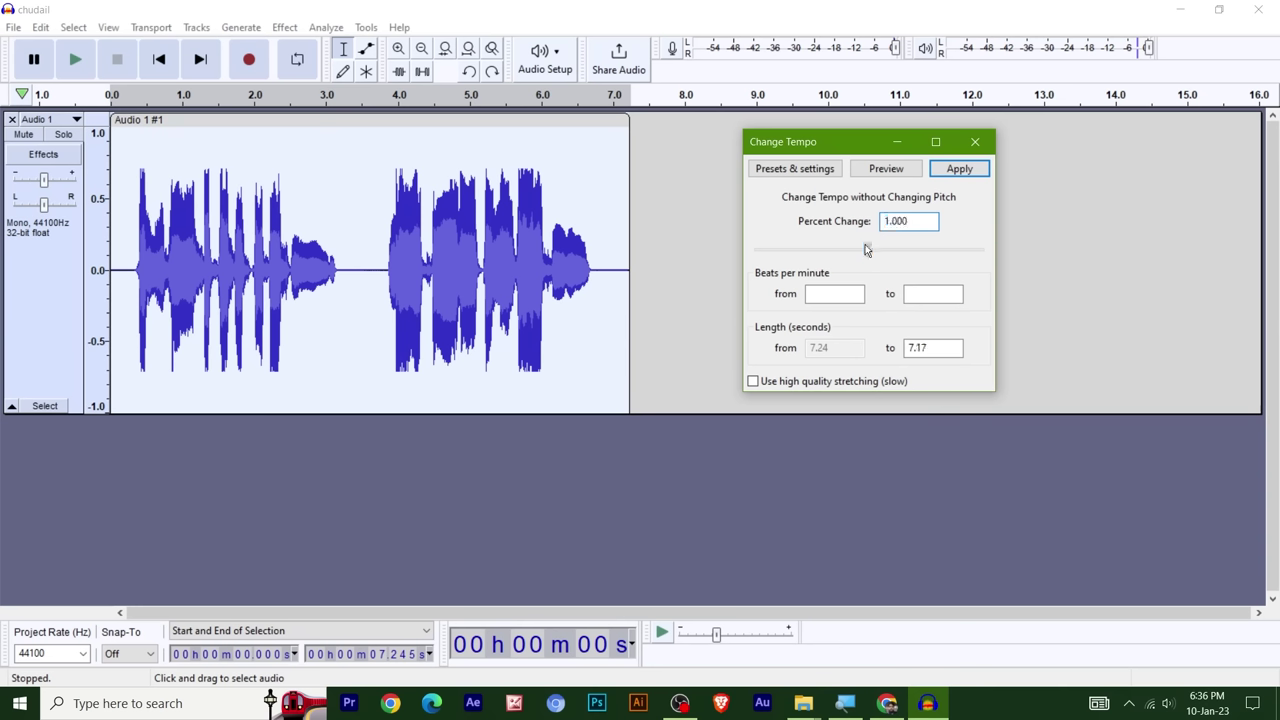
{"action": "left_click_drag", "start_coordinate": [866, 248], "coordinate": [929, 249]}
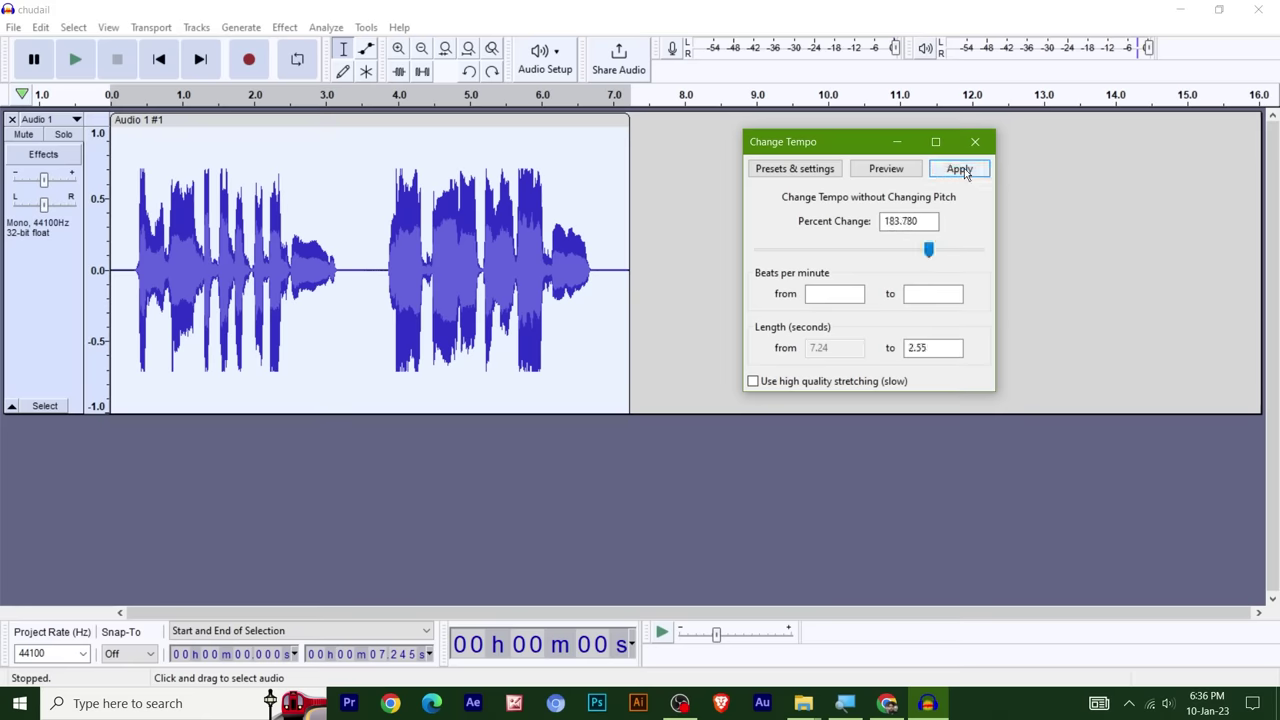
{"action": "left_click", "coordinate": [960, 169]}
- Play the clip with the faster tempo from about 0.09 s, and undo the tempo change
{"action": "left_click", "coordinate": [118, 268]}
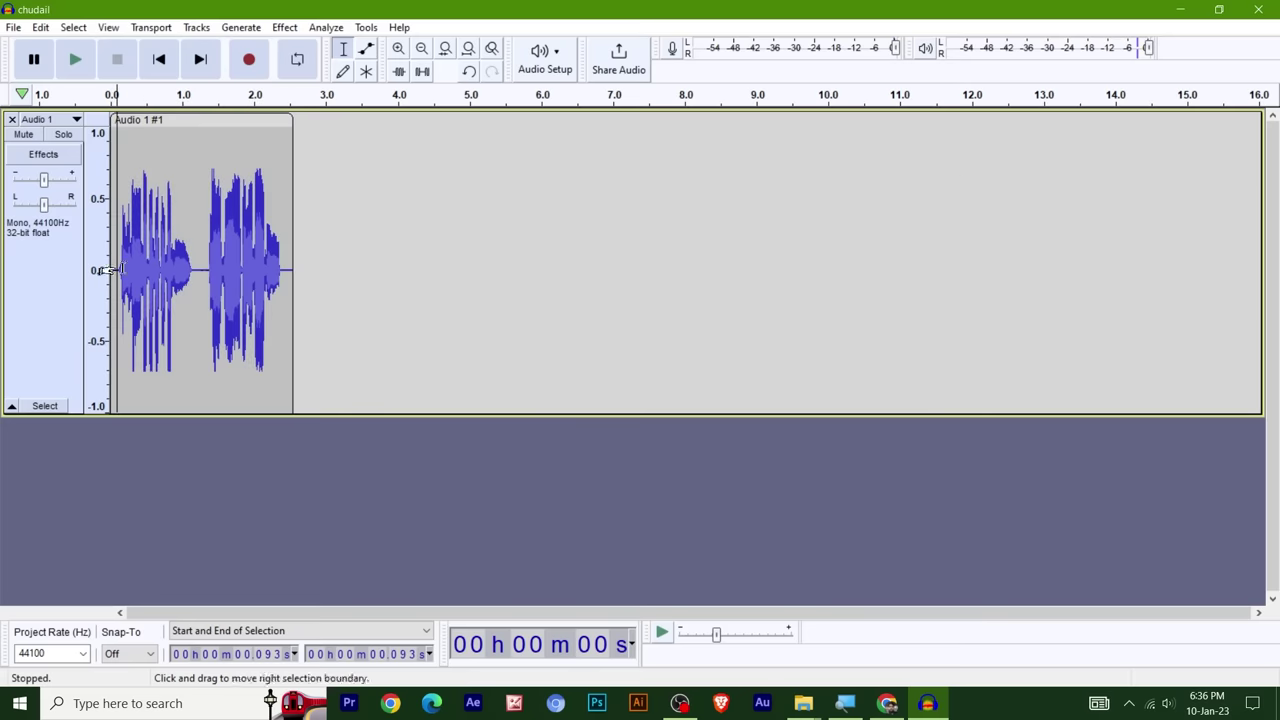
{"action": "key", "text": "space"}
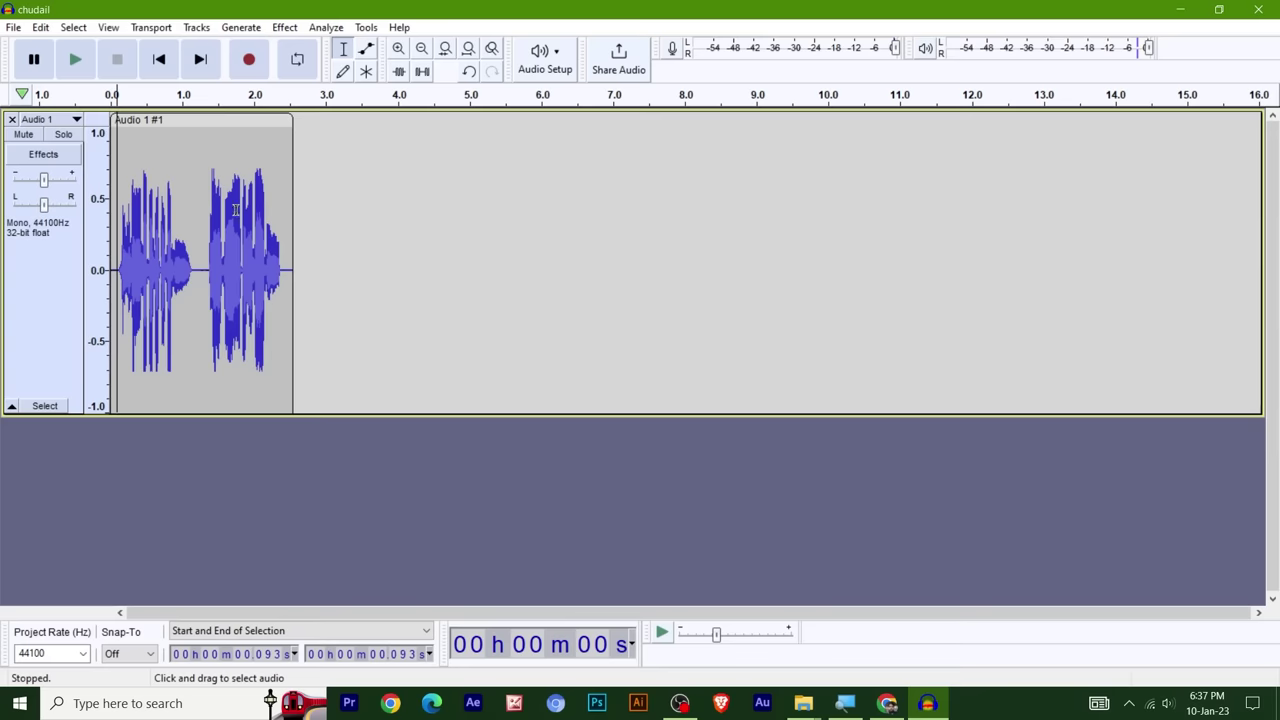
{"action": "key", "text": "ctrl+z"}
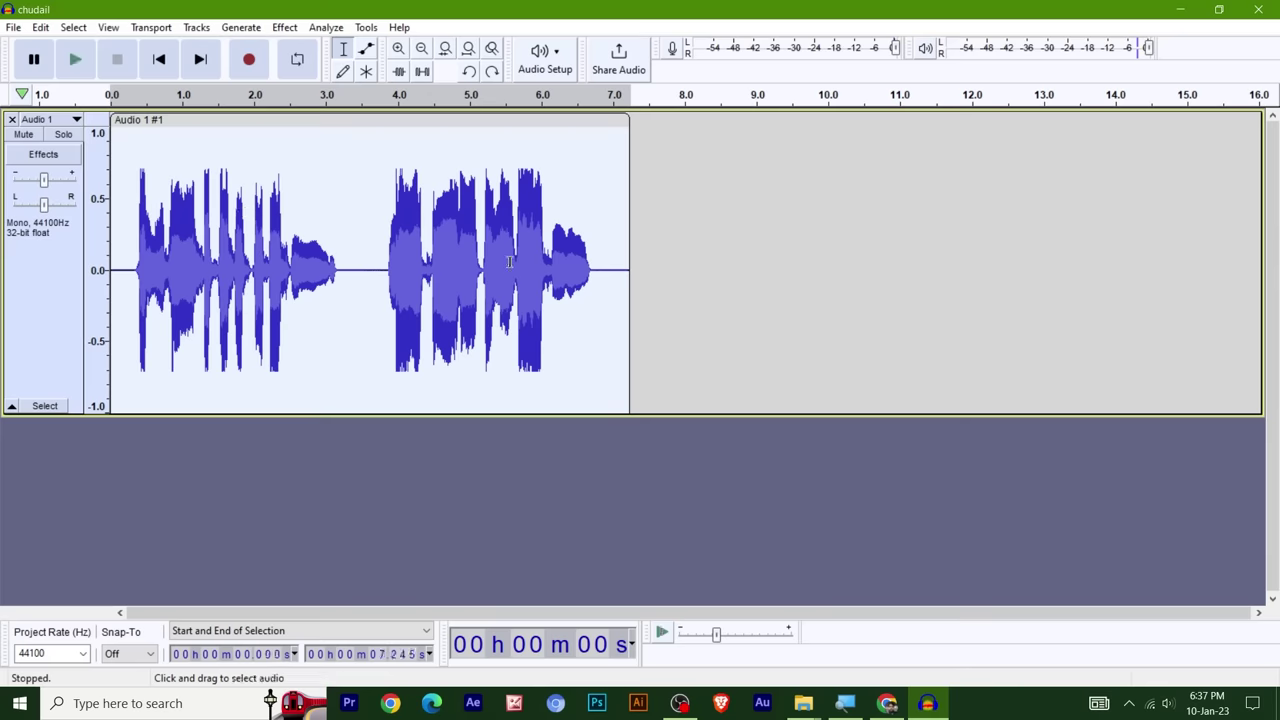
- Slow the whole clip with Change Tempo, lengthening it to about 11.5 seconds
{"action": "left_click", "coordinate": [284, 27]}
{"action": "mouse_move", "coordinate": [392, 155]}
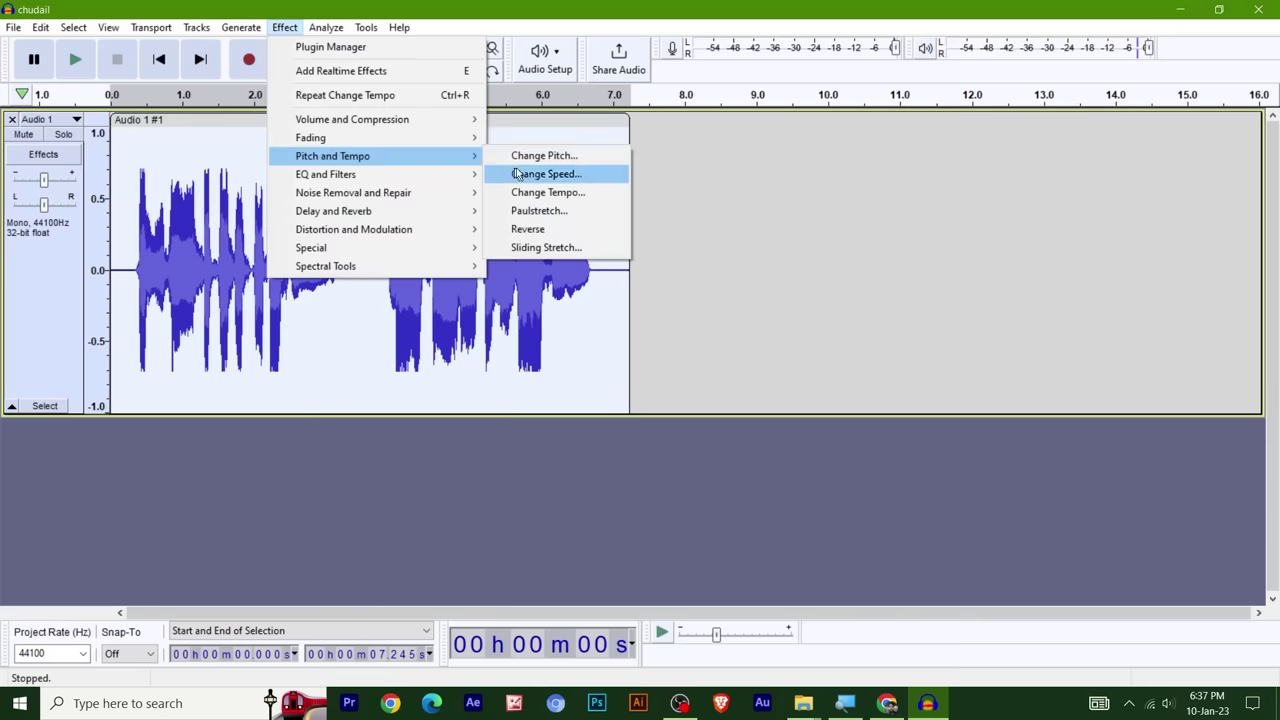
{"action": "left_click", "coordinate": [549, 192]}
{"action": "left_click_drag", "start_coordinate": [700, 334], "coordinate": [591, 331]}
{"action": "left_click", "coordinate": [730, 250]}
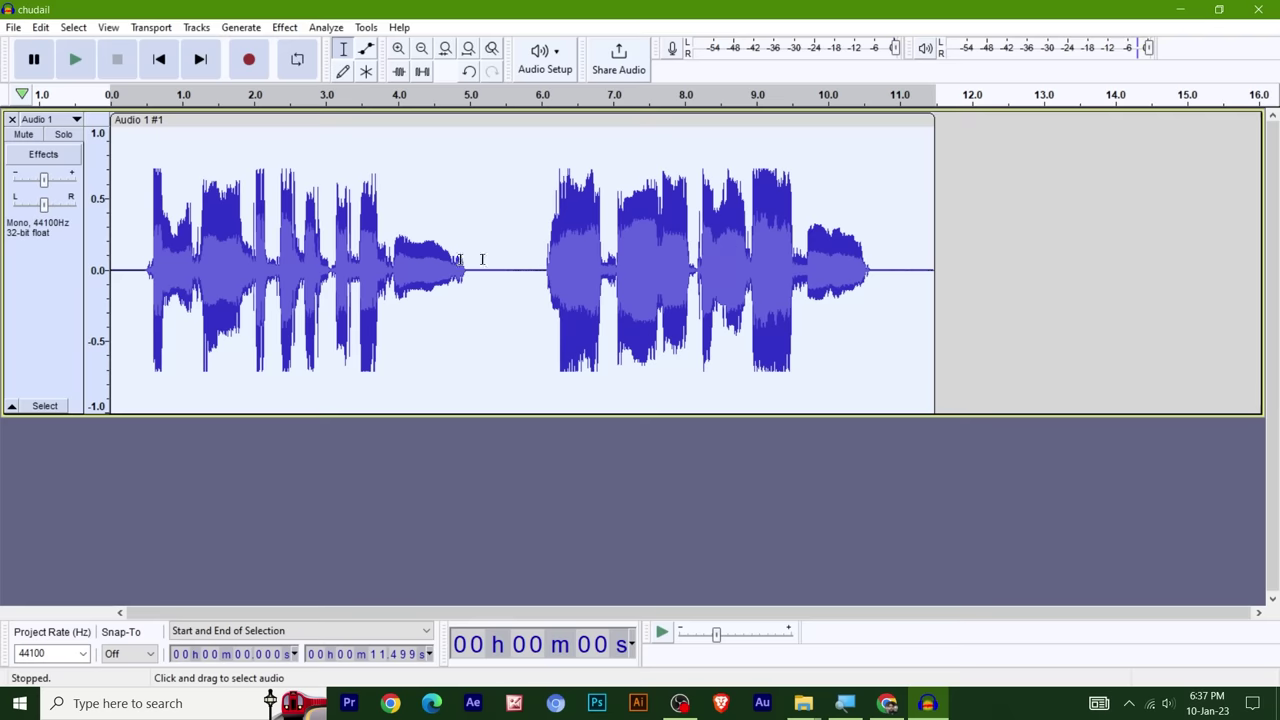
- Play the clip with the slower tempo from about 0.53 s
{"action": "left_click", "coordinate": [148, 210]}
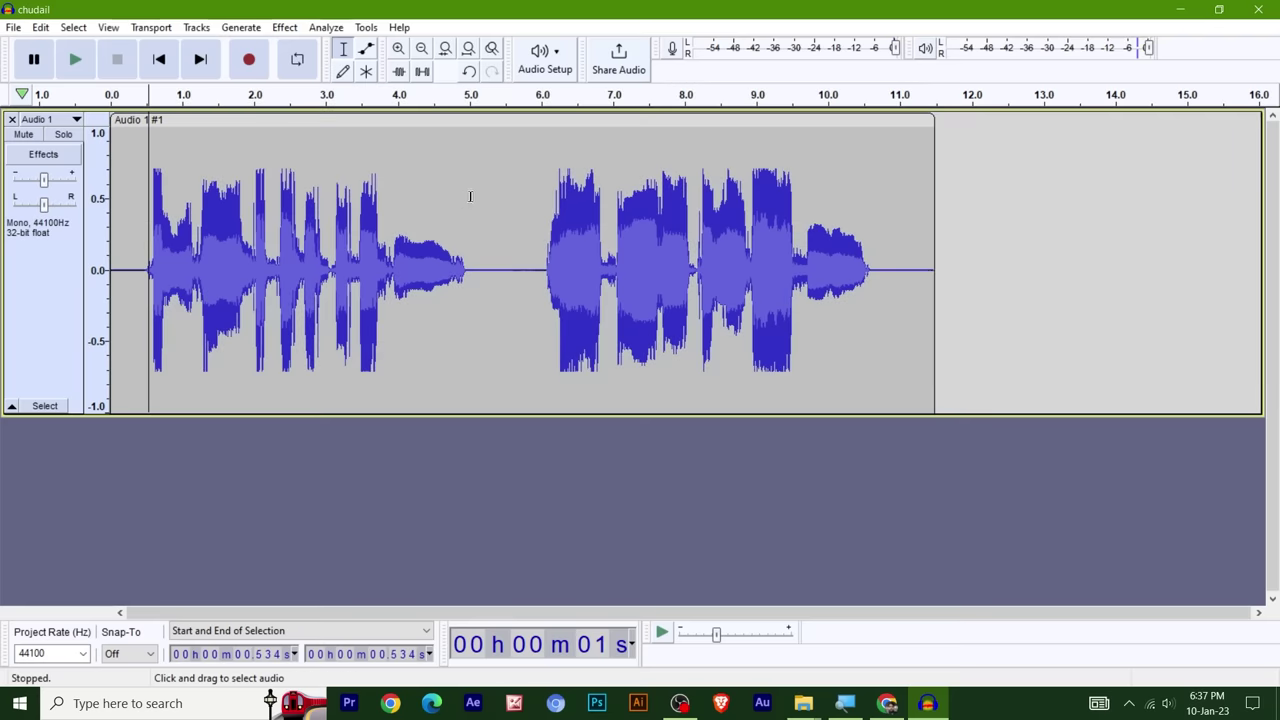
{"action": "key", "text": "space"}
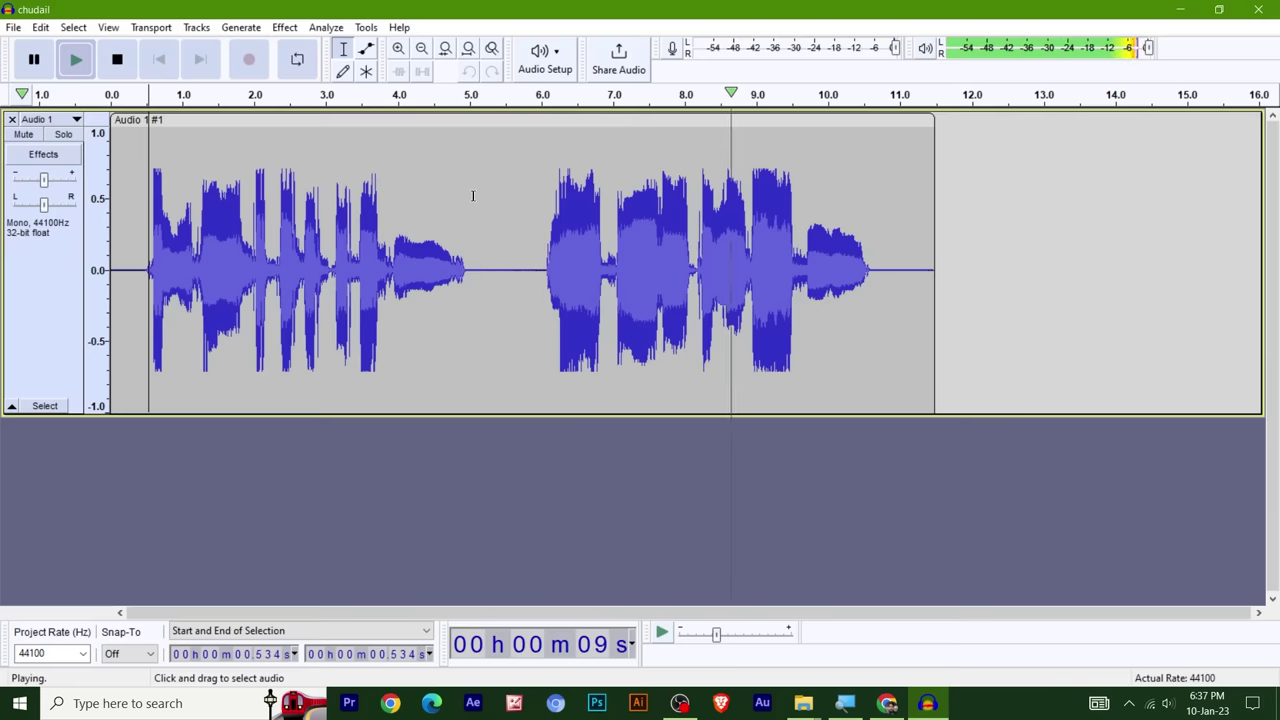
{"action": "key", "text": "space"}
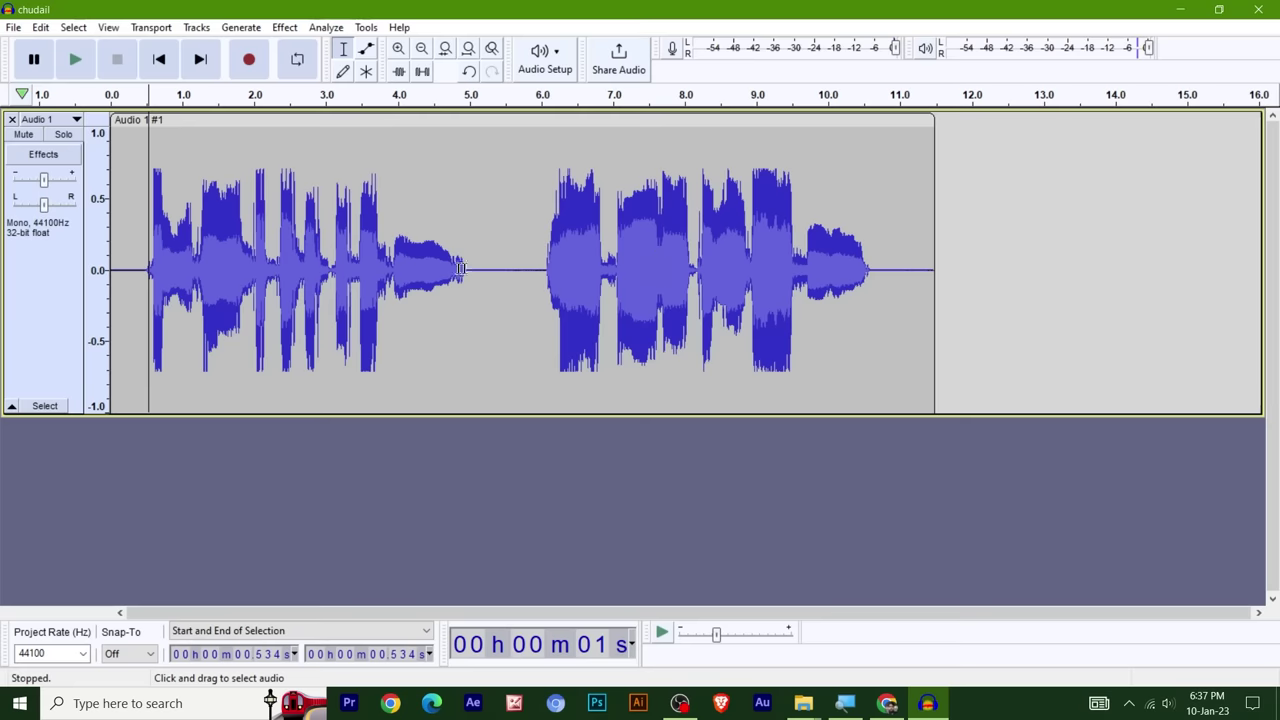
- Undo the slower tempo and apply the Reverse effect to the whole clip
{"action": "left_click", "coordinate": [285, 28]}
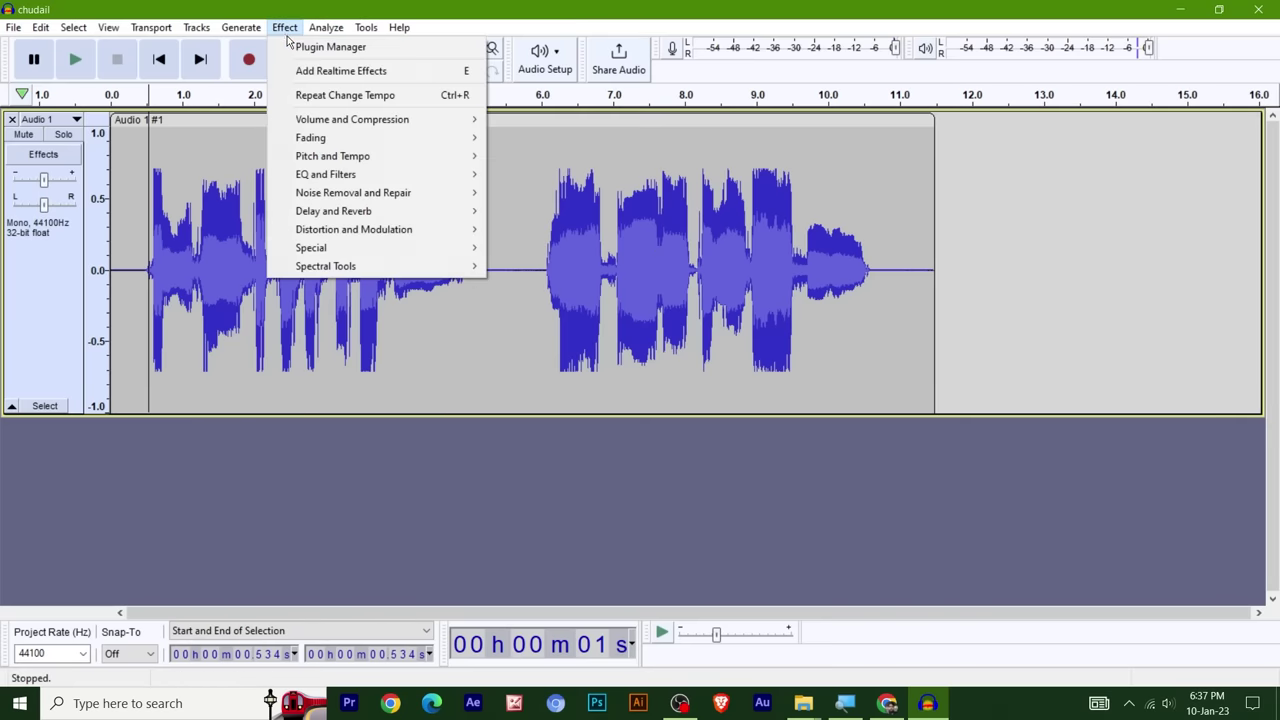
{"action": "mouse_move", "coordinate": [332, 156]}
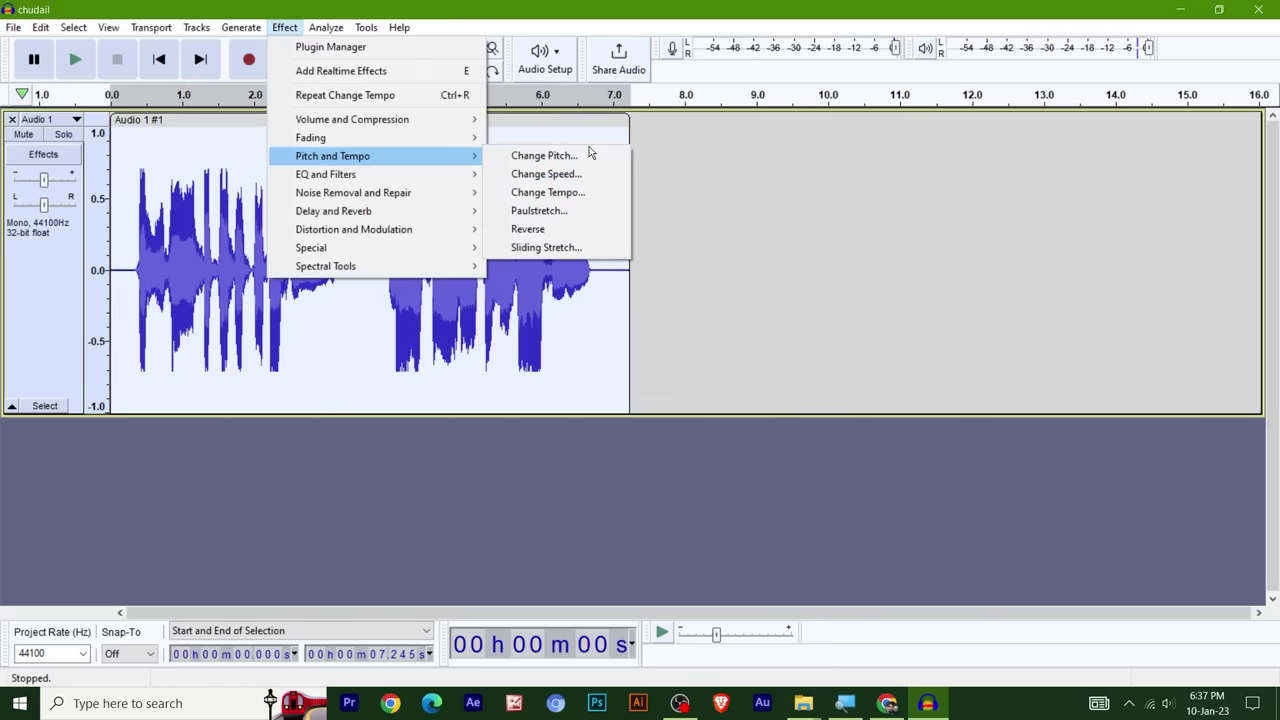
{"action": "left_click", "coordinate": [569, 233]}
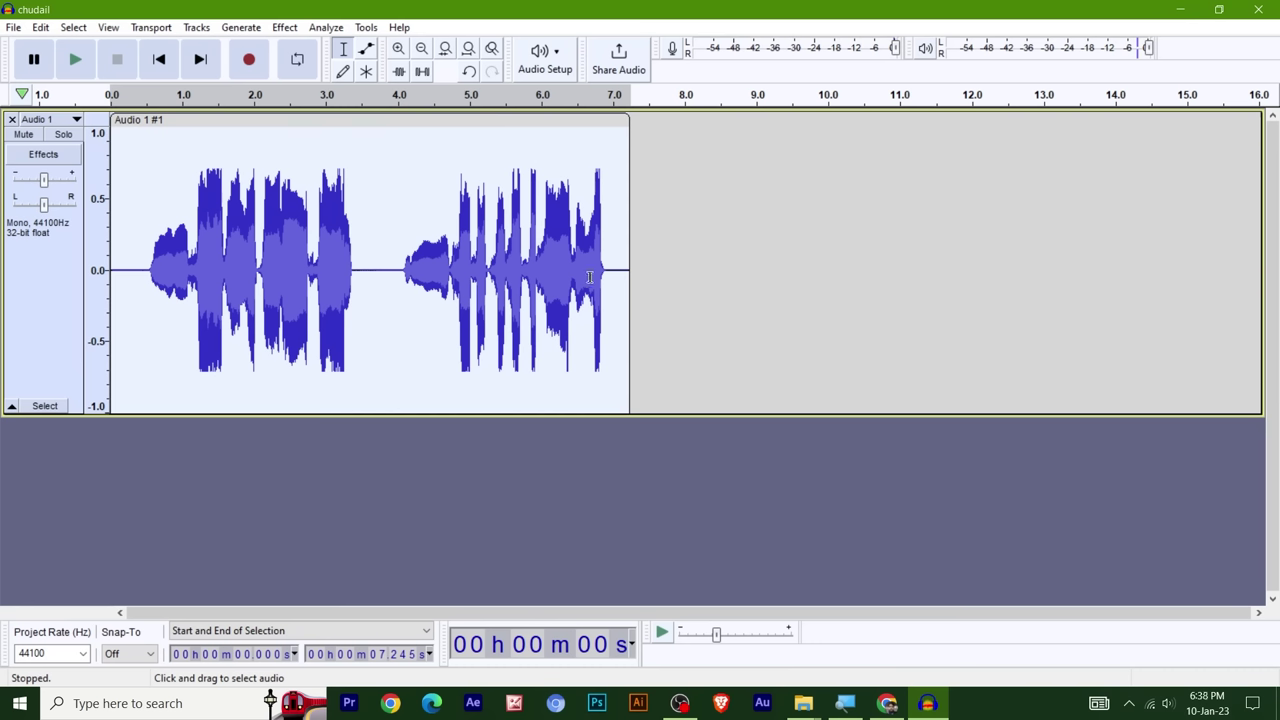
- Play the reversed clip from about 0.48 s, and undo the Reverse effect
{"action": "left_click", "coordinate": [144, 274]}
{"action": "key", "text": "space"}
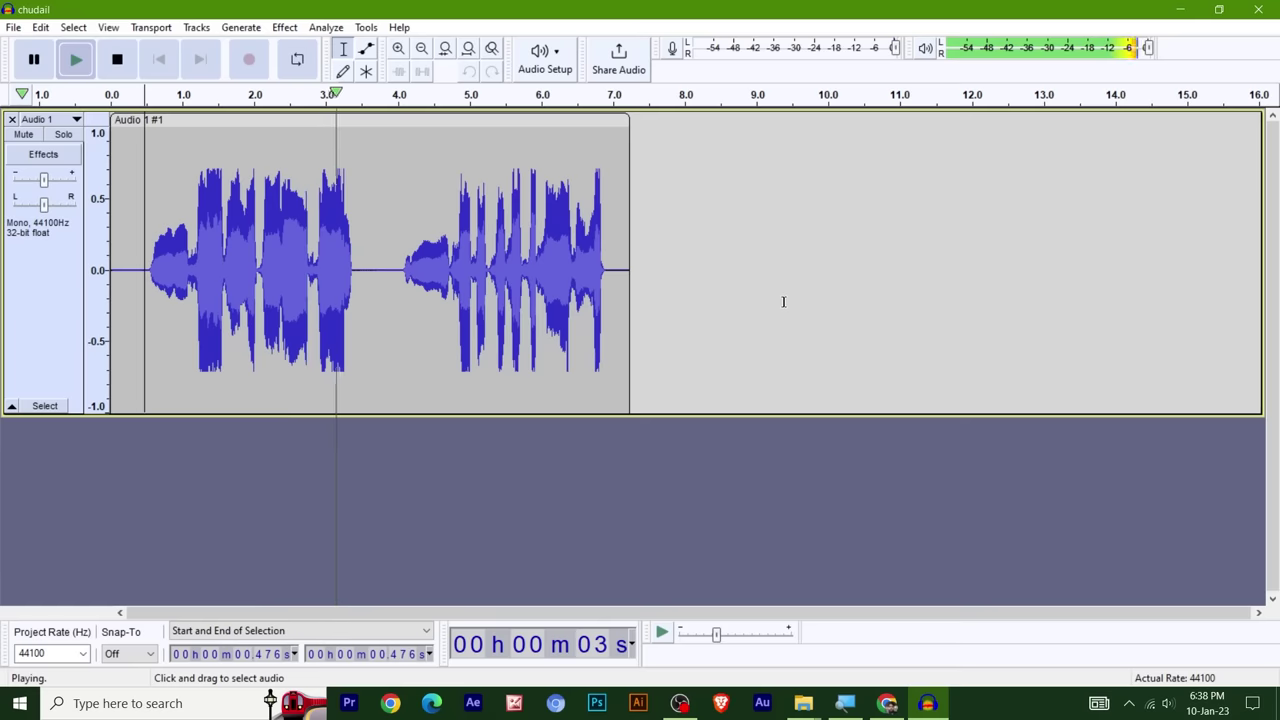
{"action": "key", "text": "space"}
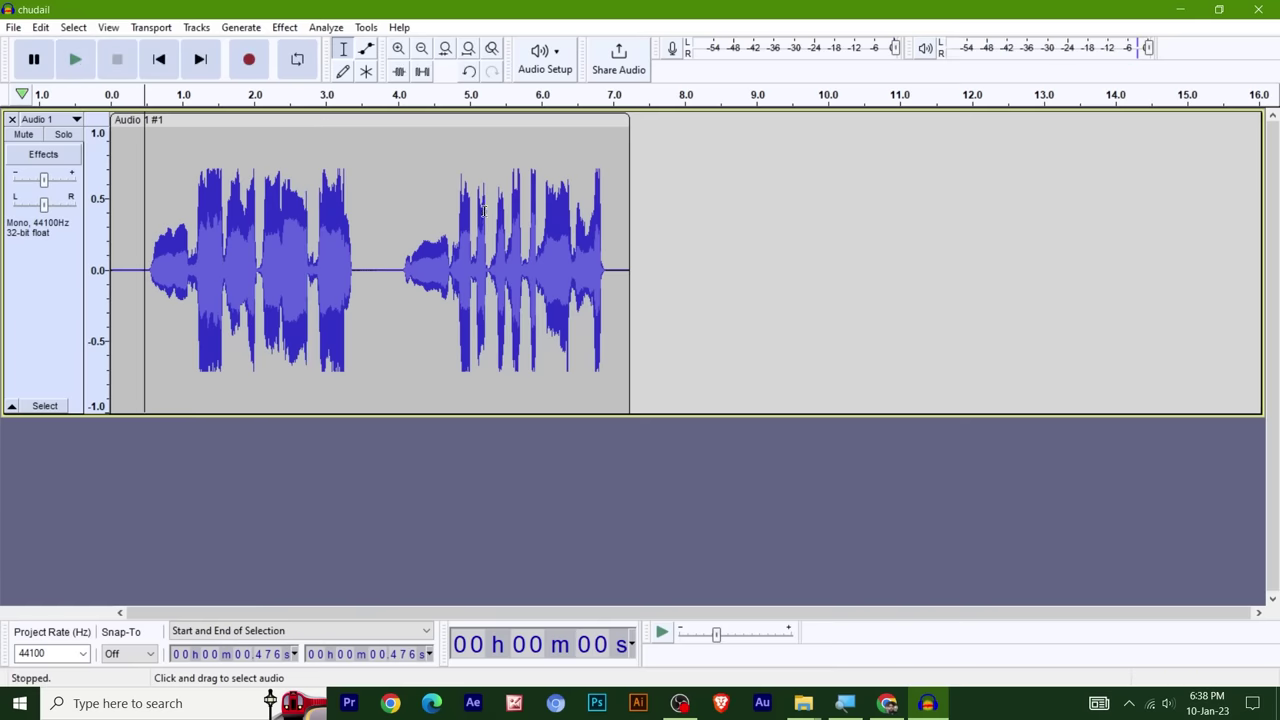
{"action": "key", "text": "ctrl+z"}
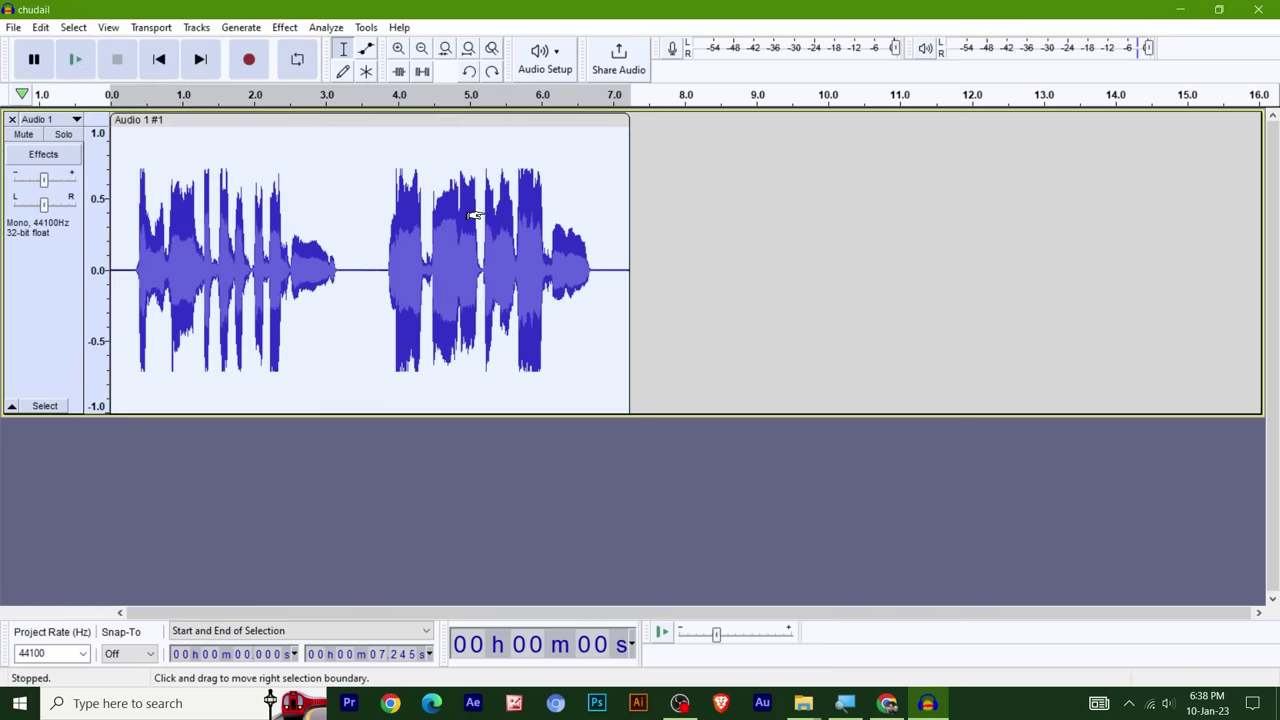
{"action": "left_click", "coordinate": [734, 180]}
{"action": "left_click", "coordinate": [285, 27]}
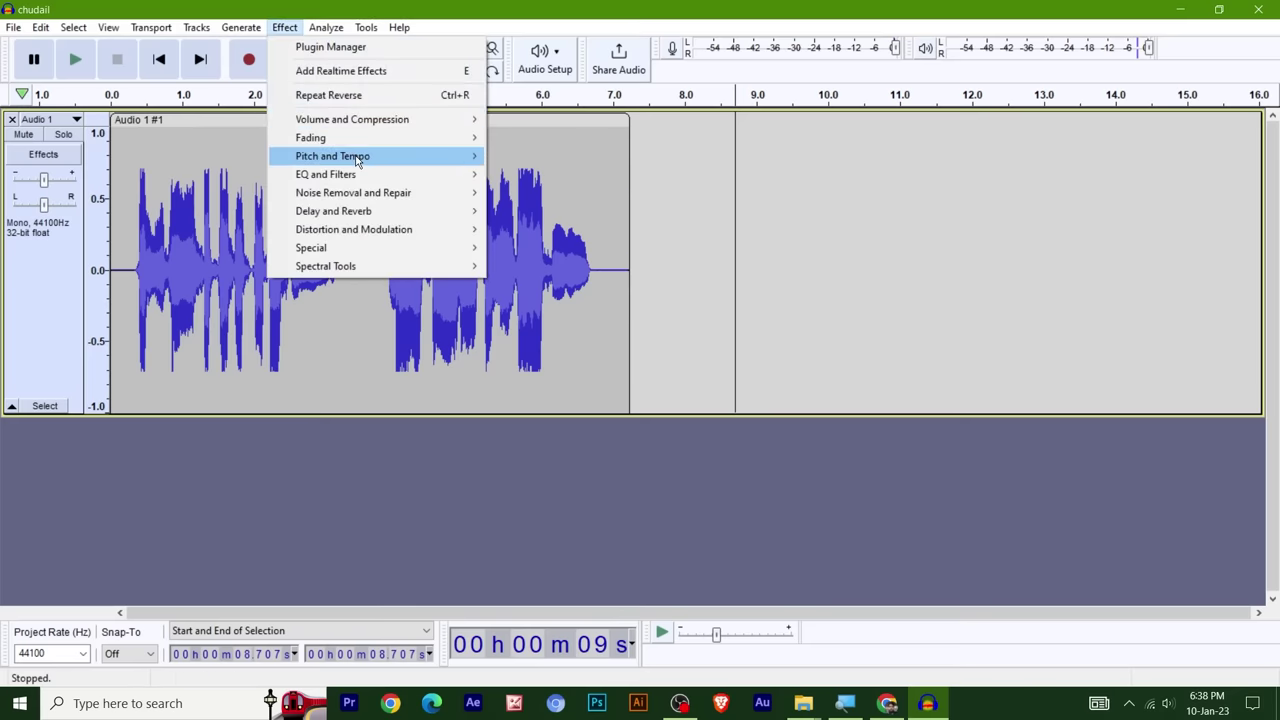
{"action": "mouse_move", "coordinate": [357, 180]}
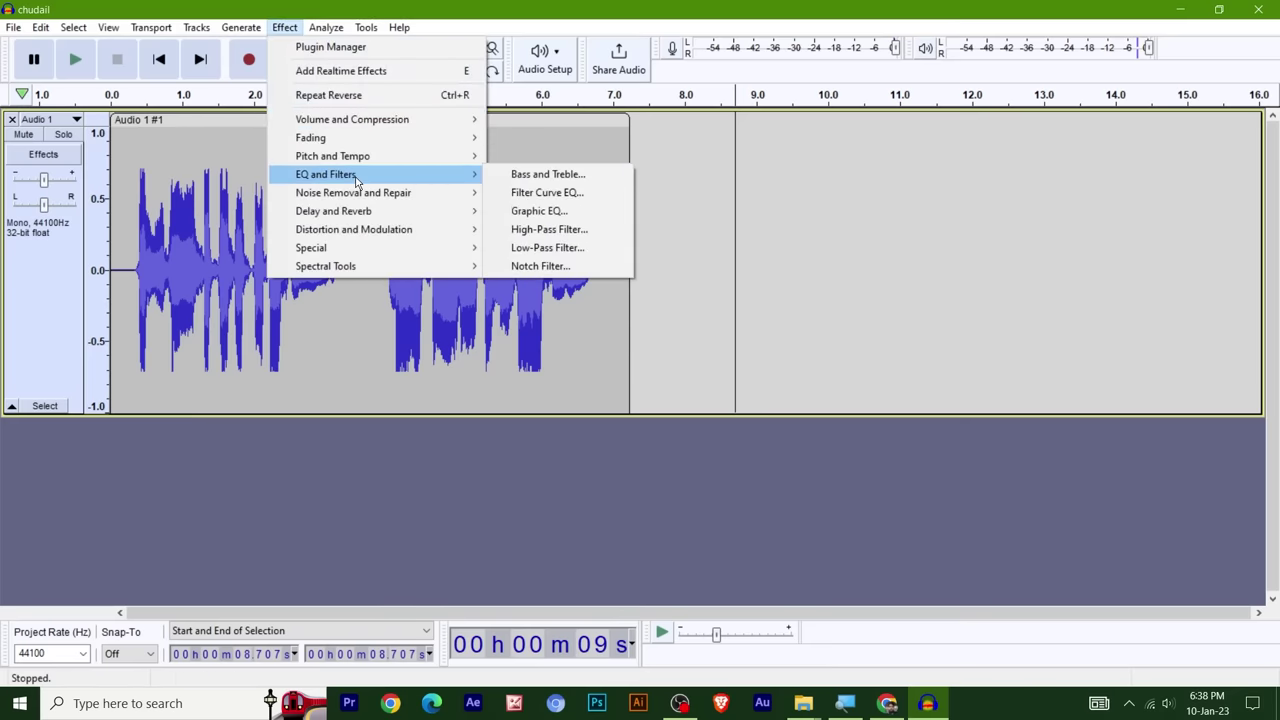
{"action": "left_click", "coordinate": [576, 180]}
{"action": "left_click", "coordinate": [880, 288]}
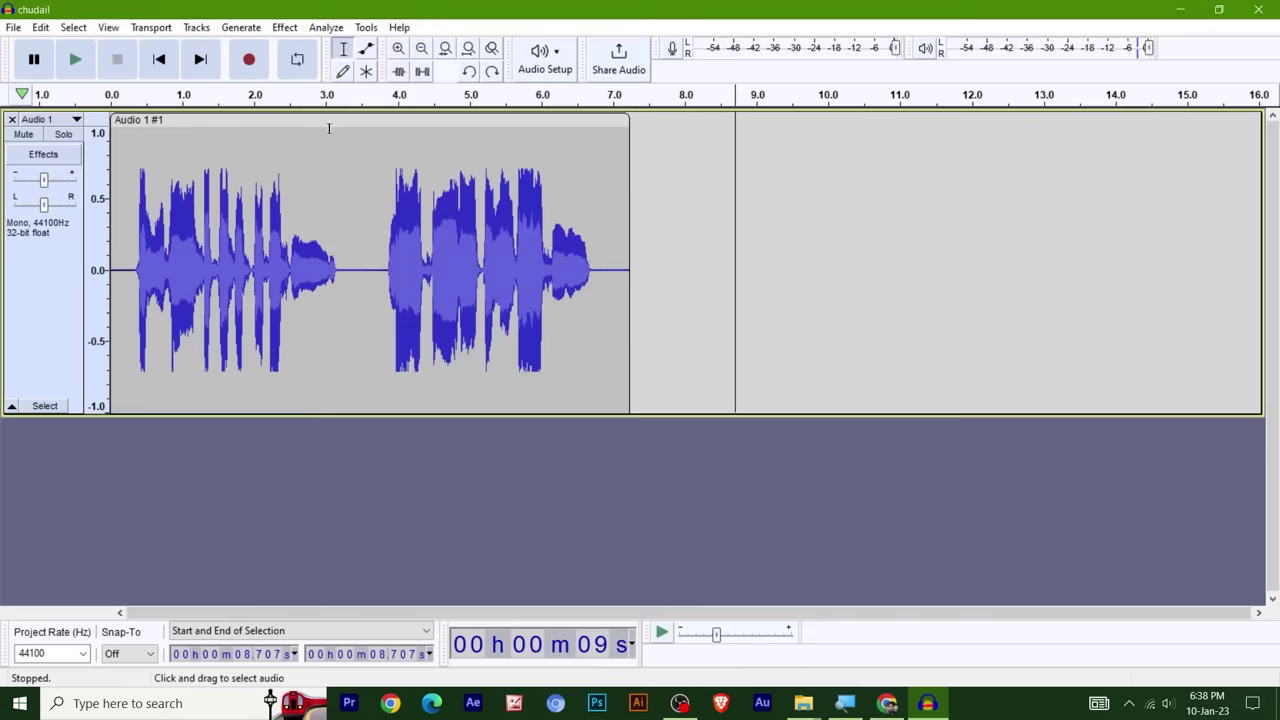
- Select the whole clip, and preview Bass and Treble with the bass raised to 30 dB
{"action": "left_click", "coordinate": [328, 126]}
{"action": "left_click", "coordinate": [285, 27]}
{"action": "left_click", "coordinate": [300, 95]}
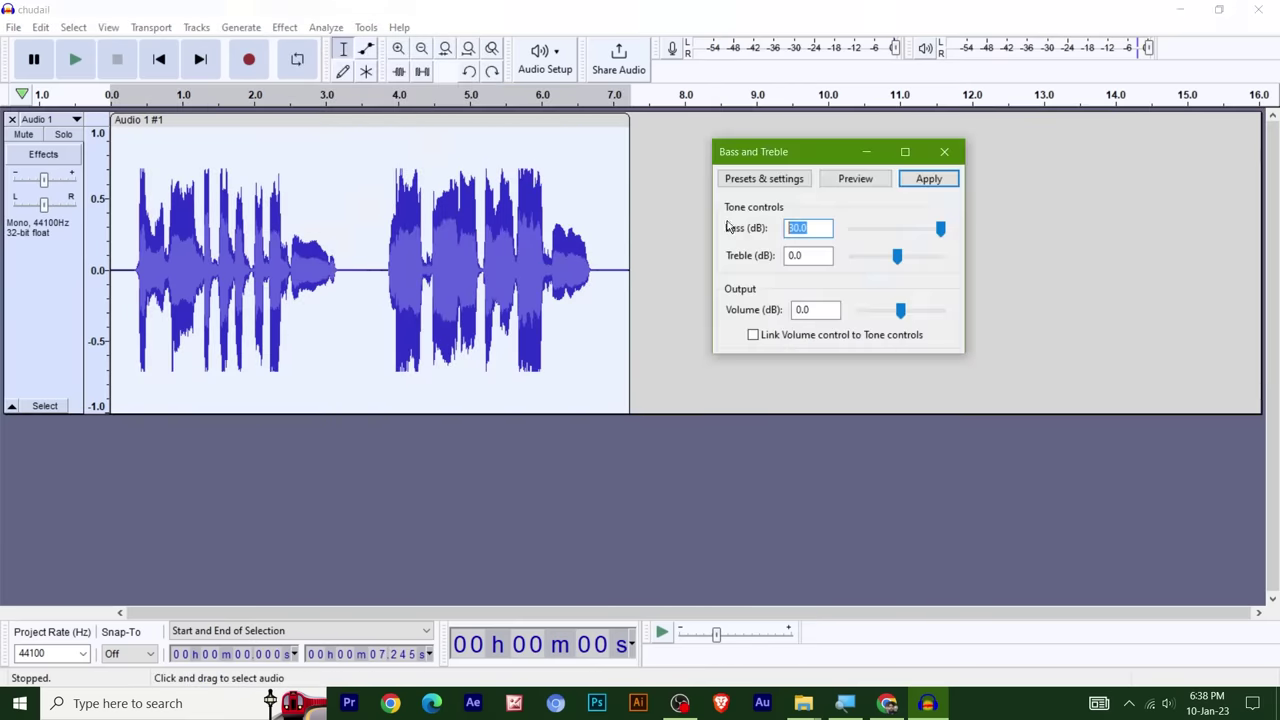
{"action": "type", "text": "0"}
{"action": "left_click", "coordinate": [913, 230]}
{"action": "left_click_drag", "start_coordinate": [930, 229], "coordinate": [942, 229]}
{"action": "left_click", "coordinate": [856, 185]}
- Preview Bass and Treble with bass at 0 and treble at 30 dB, and close the effect without applying it
{"action": "left_click_drag", "start_coordinate": [940, 233], "coordinate": [955, 256]}
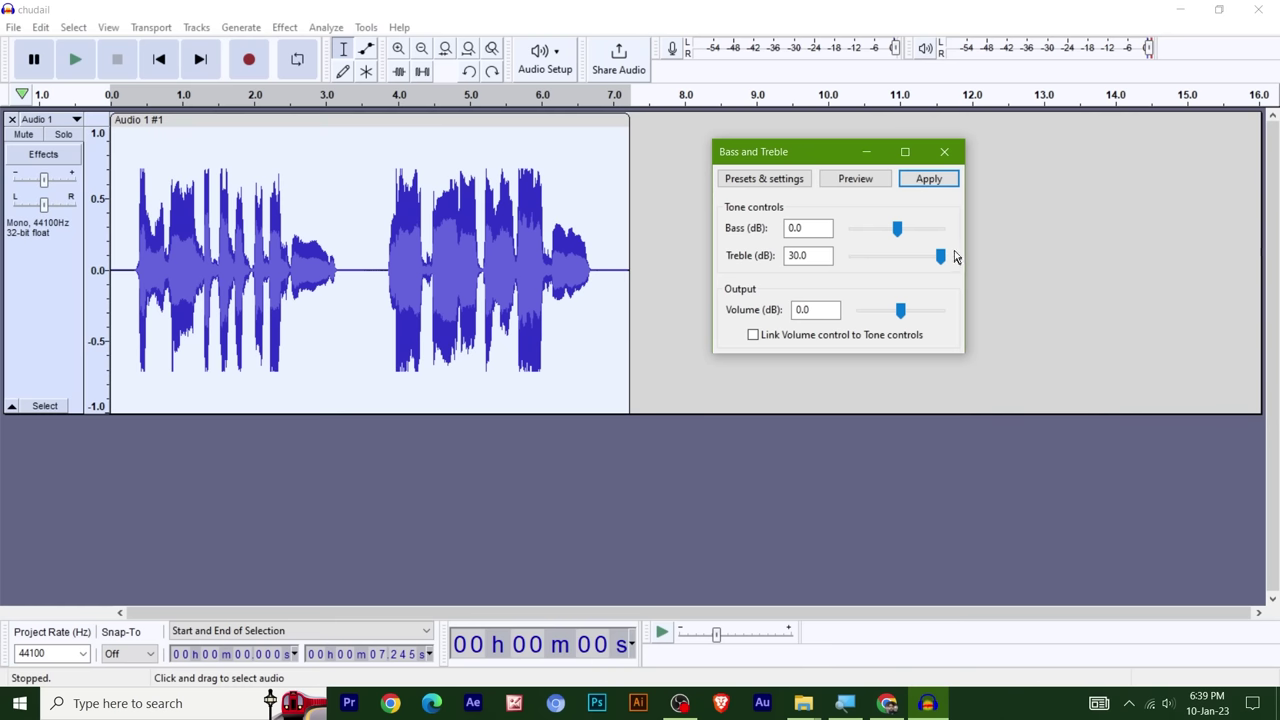
{"action": "left_click", "coordinate": [854, 180]}
{"action": "left_click_drag", "start_coordinate": [901, 265], "coordinate": [897, 265]}
{"action": "left_click", "coordinate": [944, 151]}
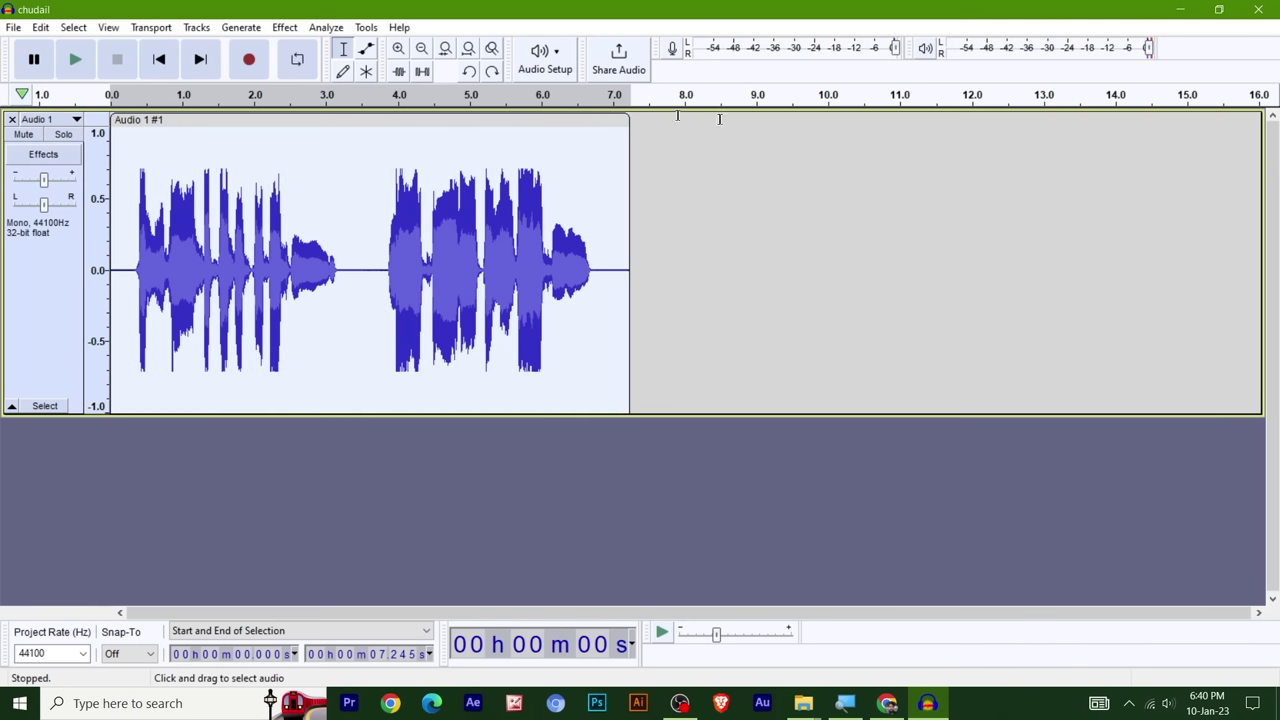
- Load the Bass Boost factory preset in Graphic EQ for the whole clip, and preview it briefly
{"action": "left_click", "coordinate": [285, 27]}
{"action": "mouse_move", "coordinate": [474, 177]}
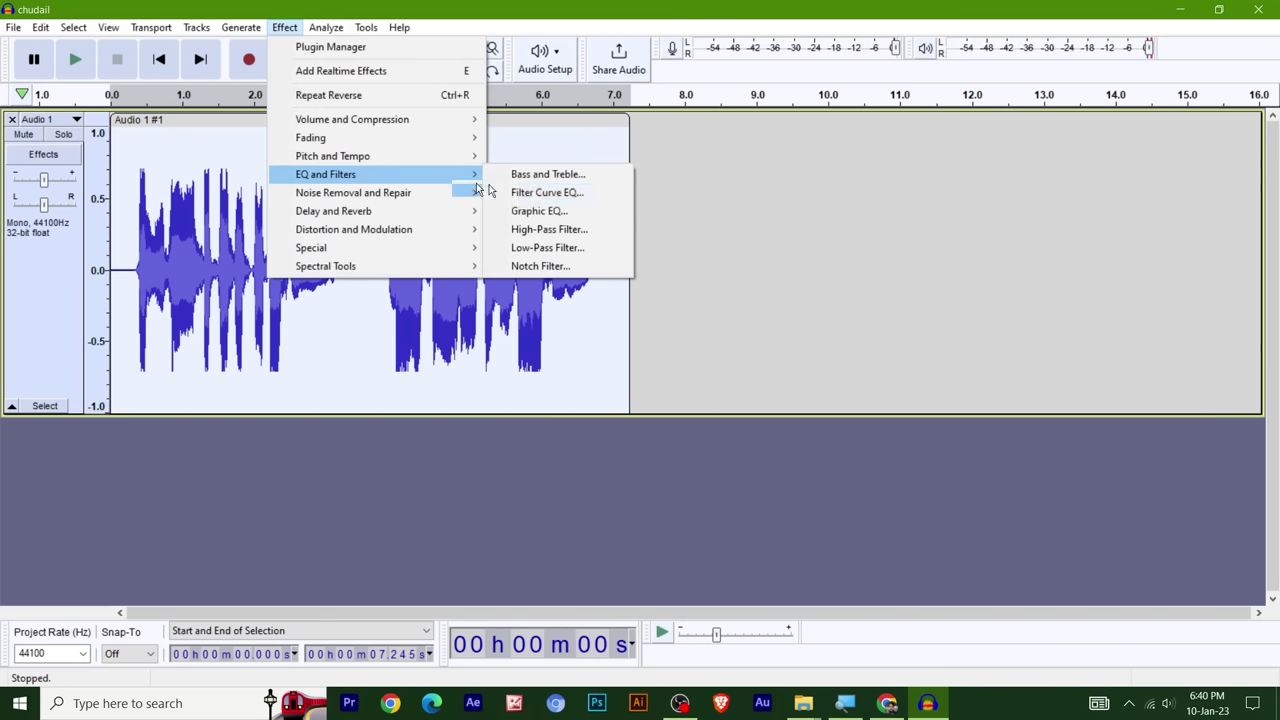
{"action": "left_click", "coordinate": [586, 213]}
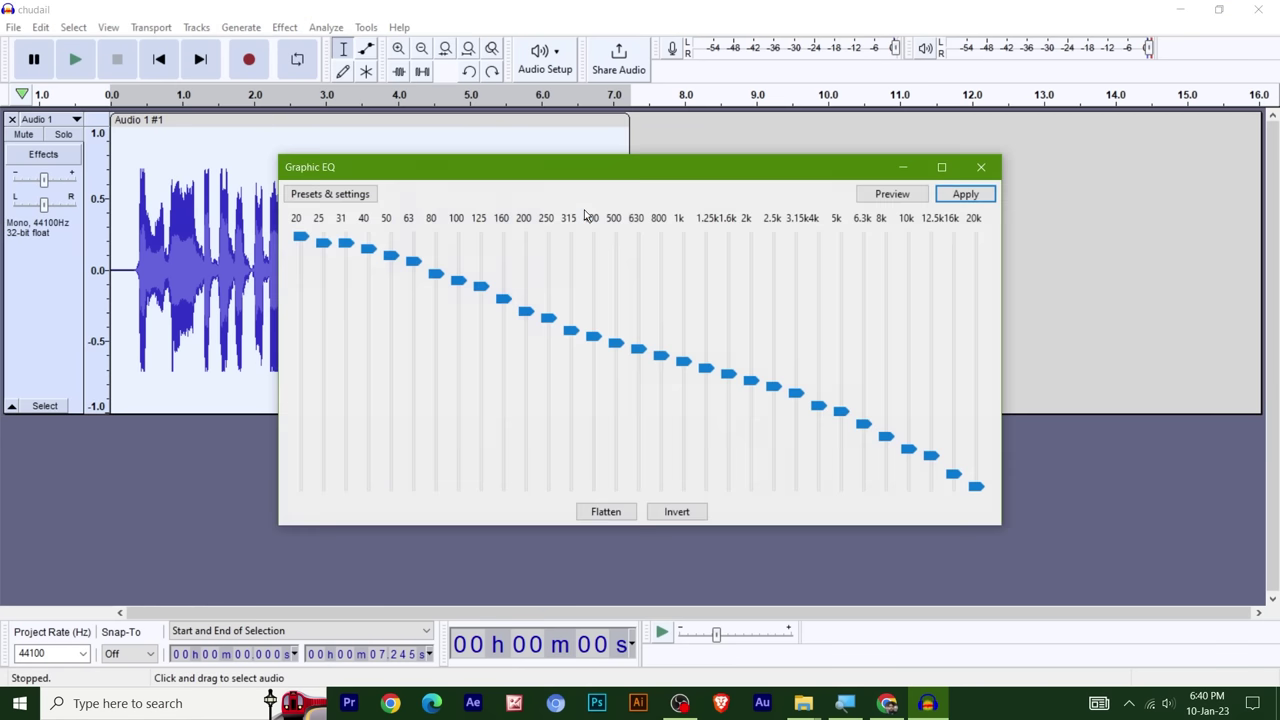
{"action": "left_click_drag", "start_coordinate": [700, 170], "coordinate": [898, 110]}
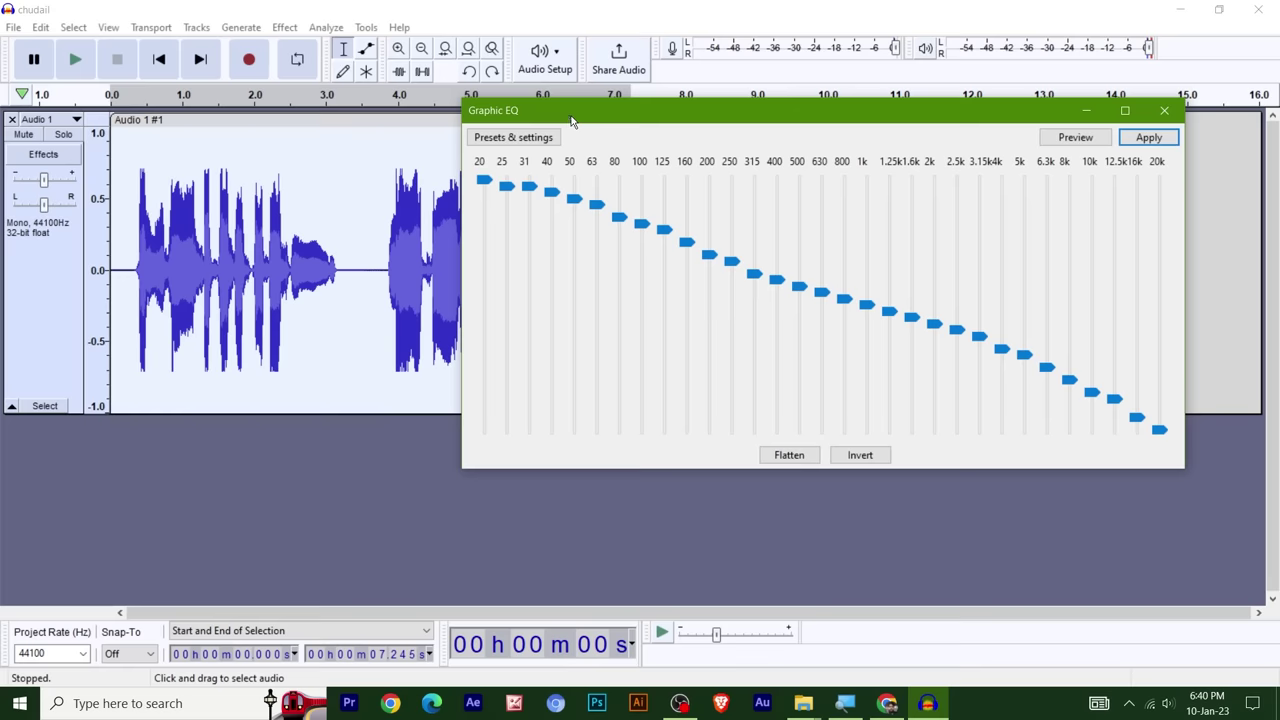
{"action": "left_click", "coordinate": [531, 137]}
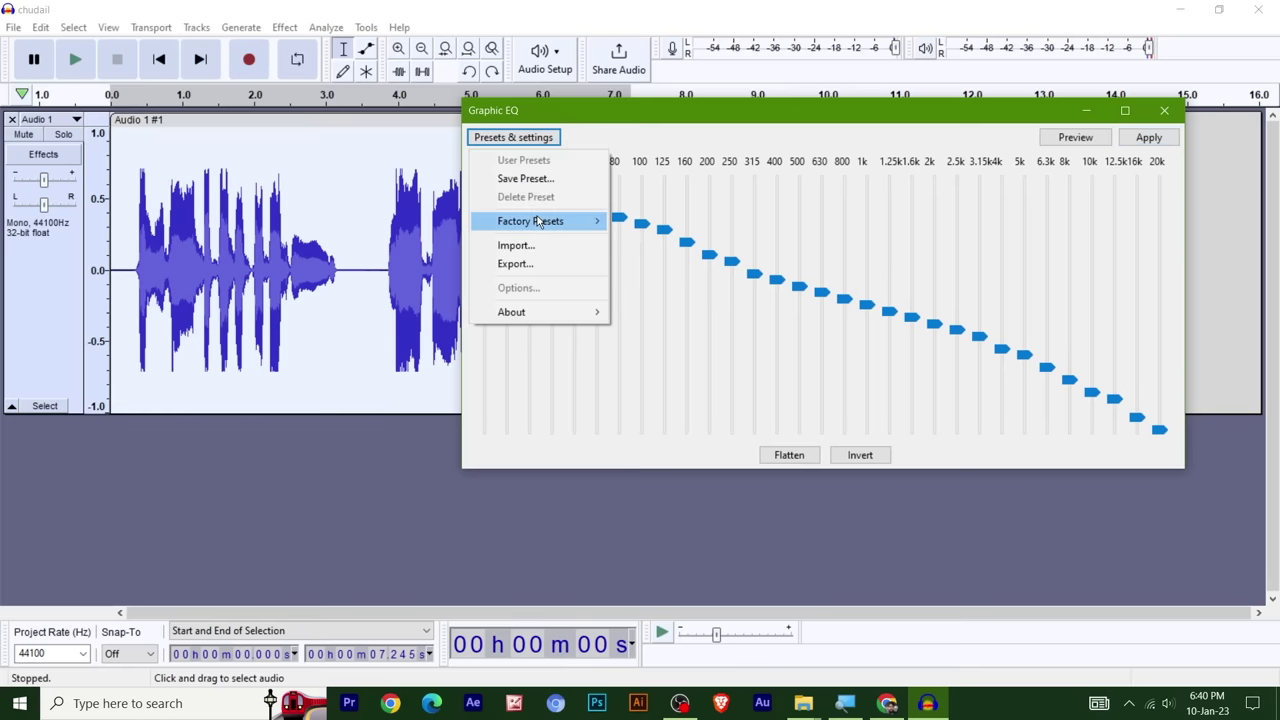
{"action": "mouse_move", "coordinate": [588, 232]}
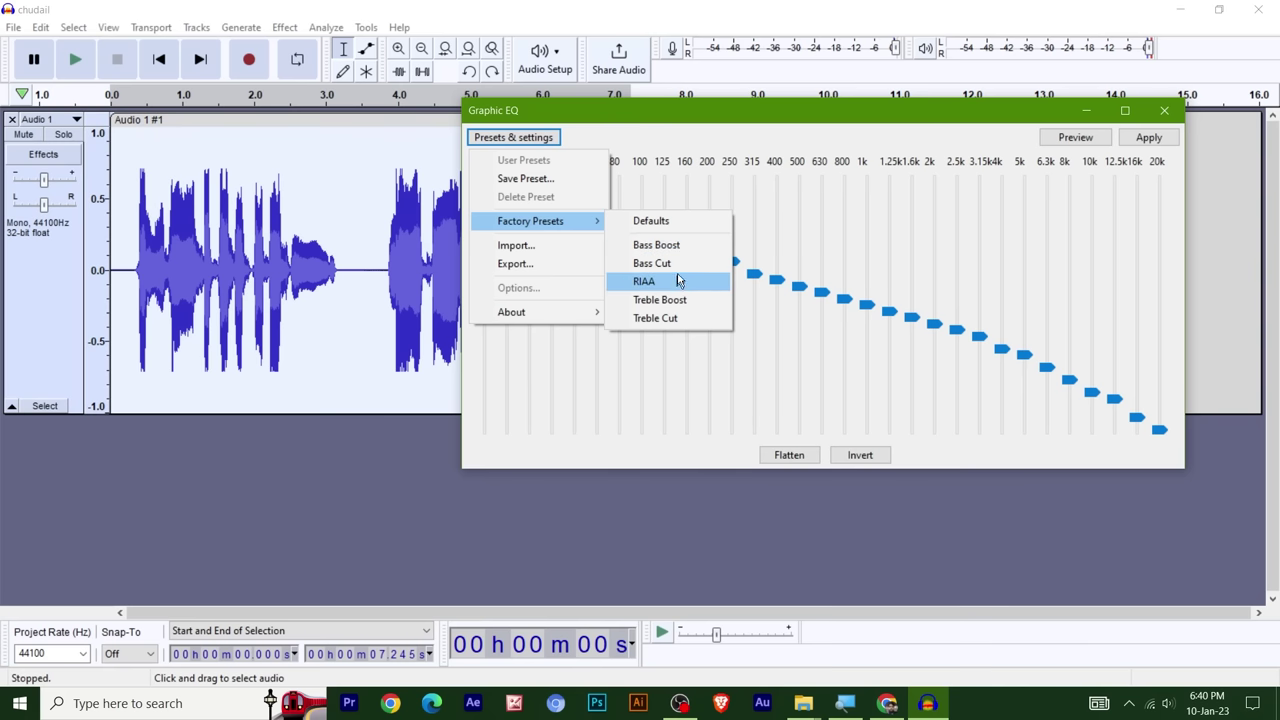
{"action": "left_click", "coordinate": [668, 245]}
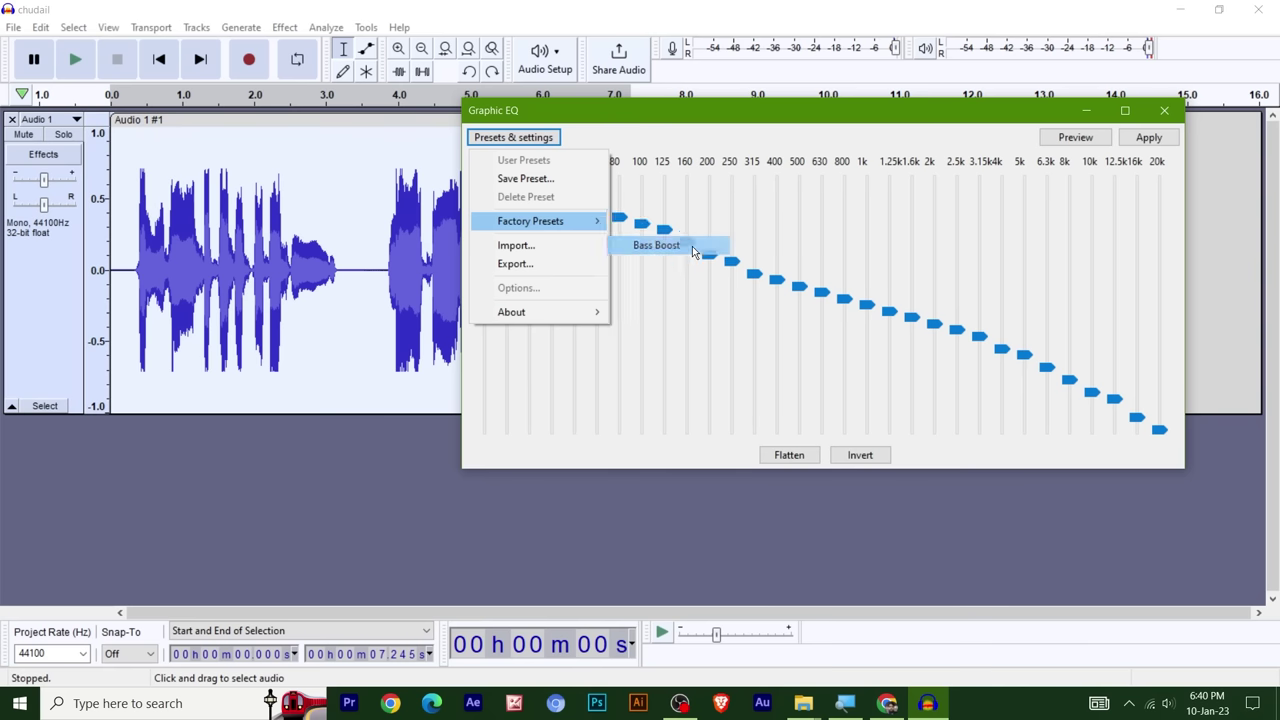
{"action": "left_click", "coordinate": [1090, 140]}
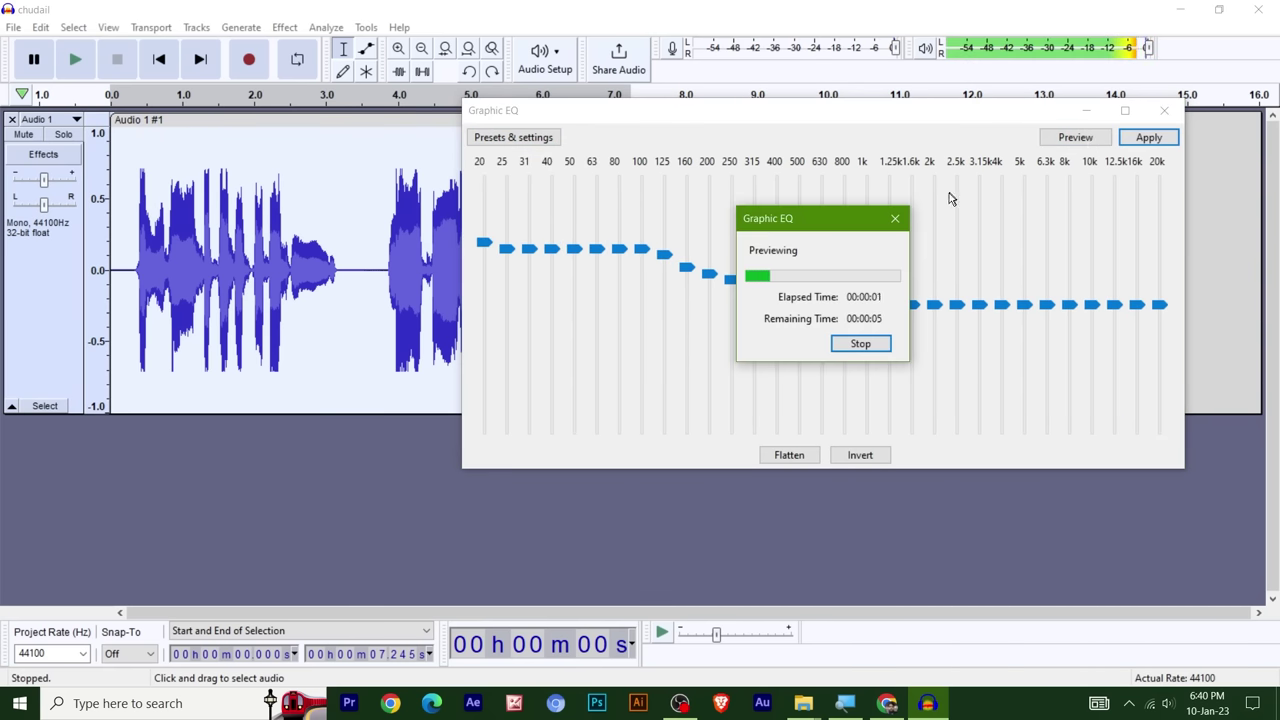
{"action": "left_click", "coordinate": [896, 219]}
- Load the RIAA factory preset in Graphic EQ, and preview it briefly
{"action": "left_click", "coordinate": [513, 137]}
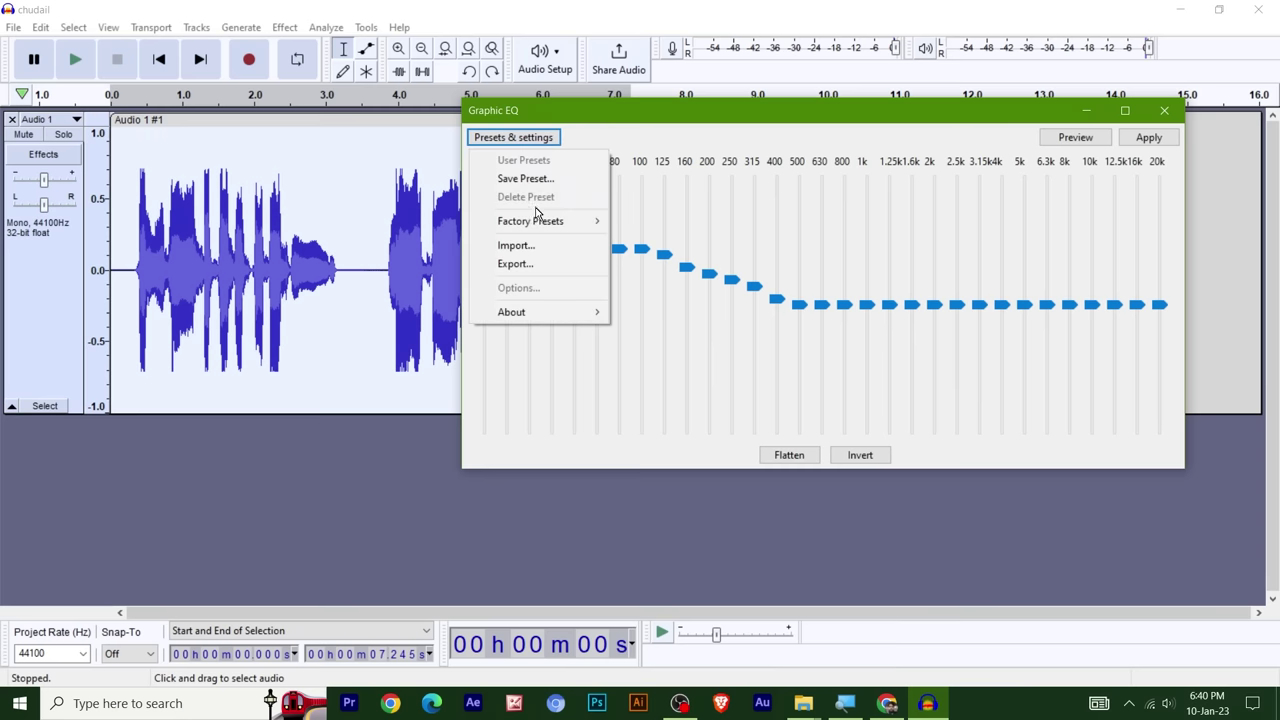
{"action": "mouse_move", "coordinate": [534, 220]}
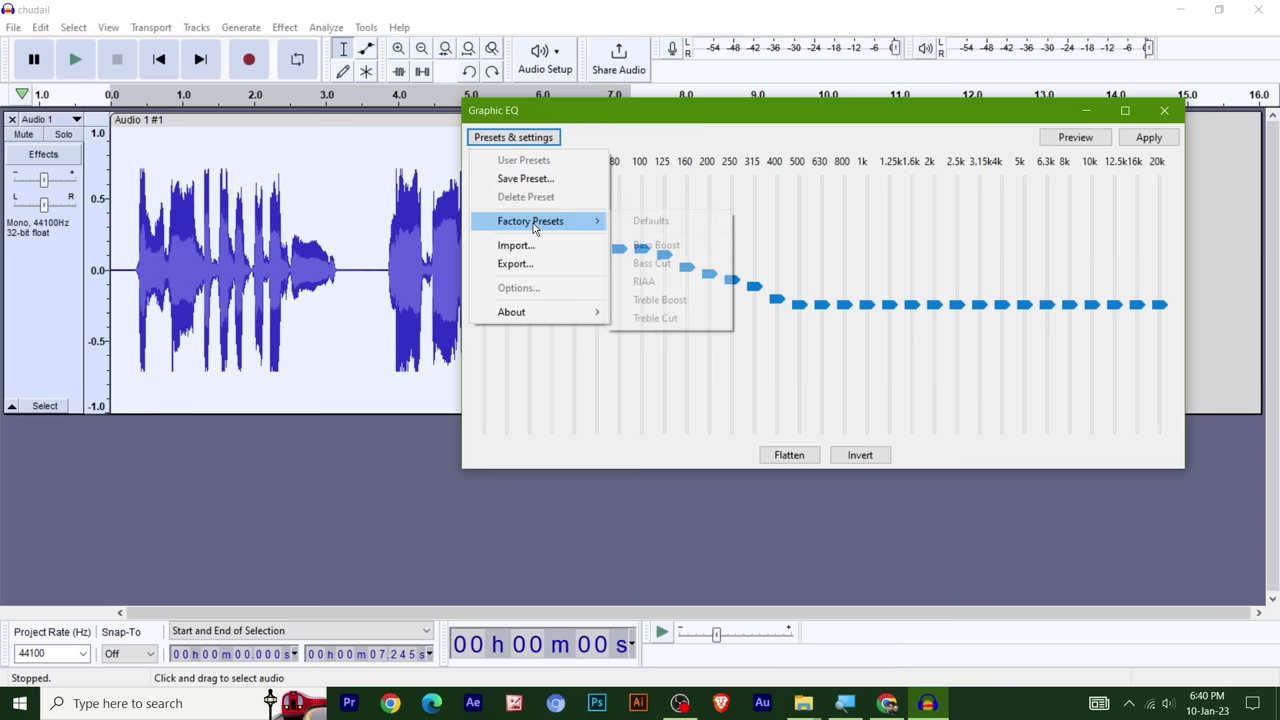
{"action": "left_click", "coordinate": [693, 281]}
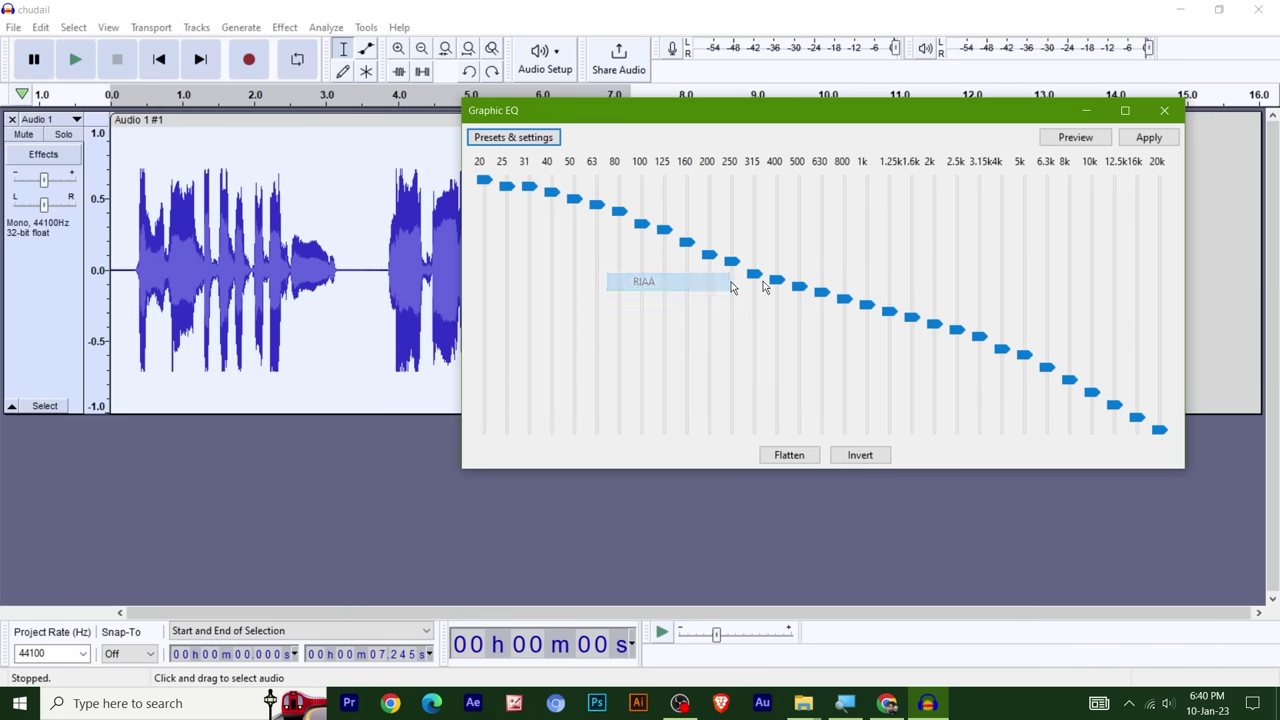
{"action": "left_click", "coordinate": [1070, 138]}
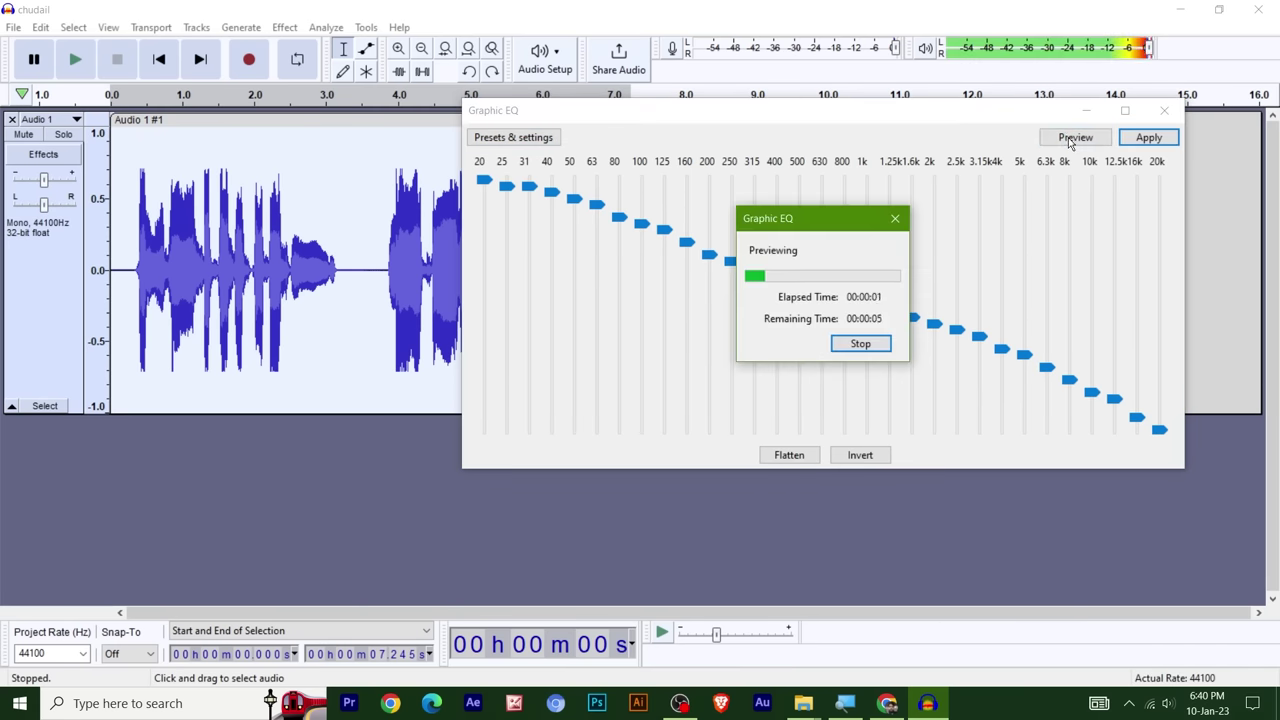
{"action": "left_click", "coordinate": [895, 218]}
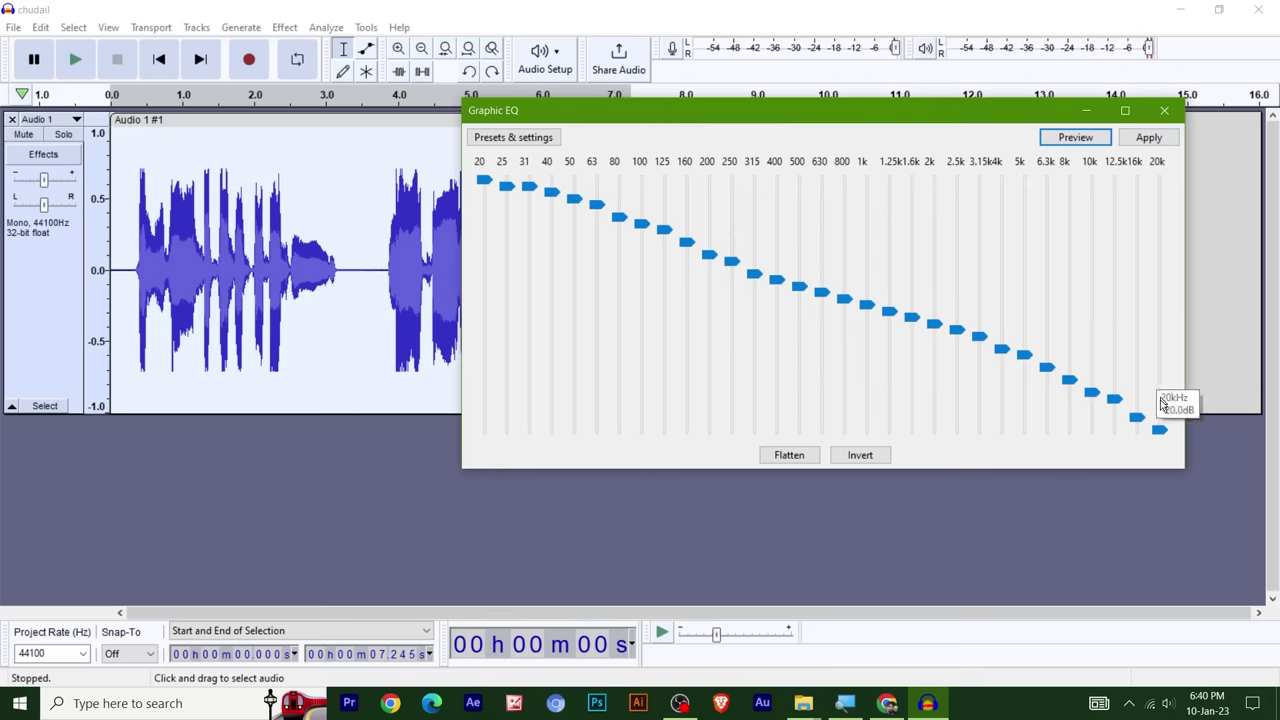
- Raise the 20k, 16k, 12.5k, 10k, 8k and 6.3k bands in Graphic EQ, and preview the altered curve
{"action": "left_click_drag", "start_coordinate": [1158, 430], "coordinate": [1169, 177]}
{"action": "left_click_drag", "start_coordinate": [1137, 417], "coordinate": [1137, 211]}
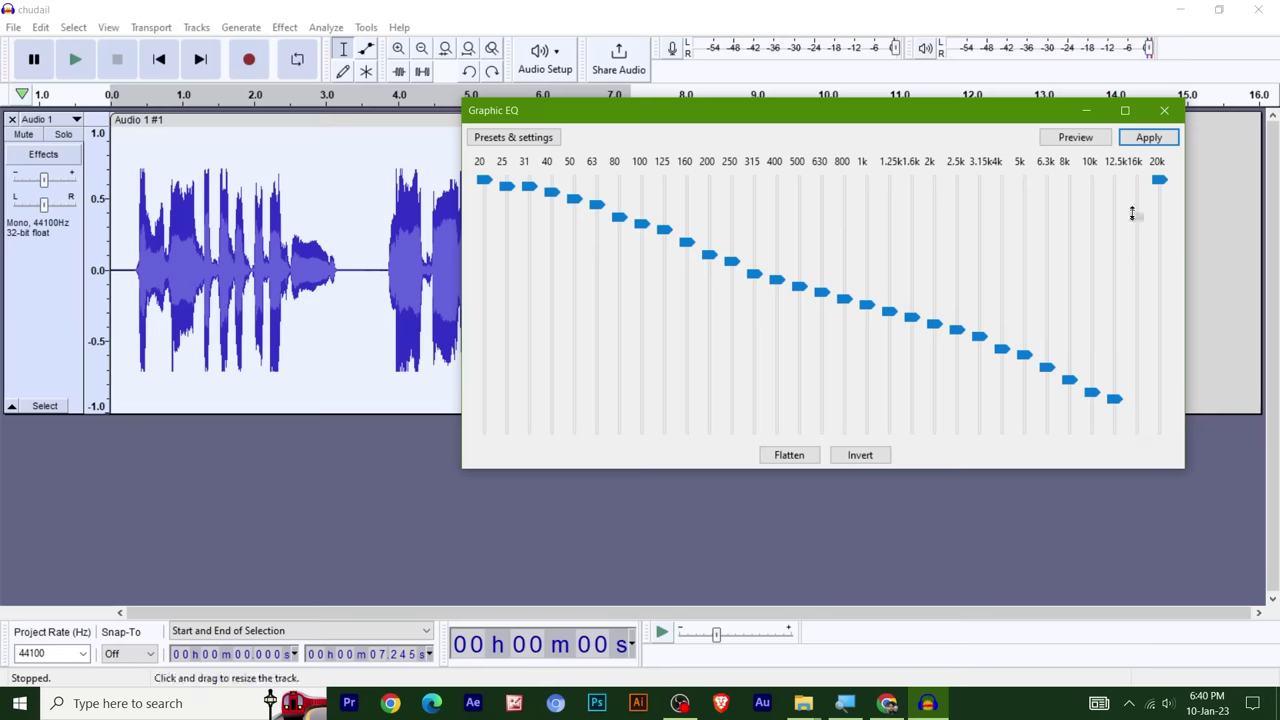
{"action": "left_click_drag", "start_coordinate": [1114, 397], "coordinate": [1114, 304]}
{"action": "left_click_drag", "start_coordinate": [1092, 392], "coordinate": [1069, 214]}
{"action": "left_click_drag", "start_coordinate": [1047, 367], "coordinate": [1047, 198]}
{"action": "left_click", "coordinate": [1092, 140]}
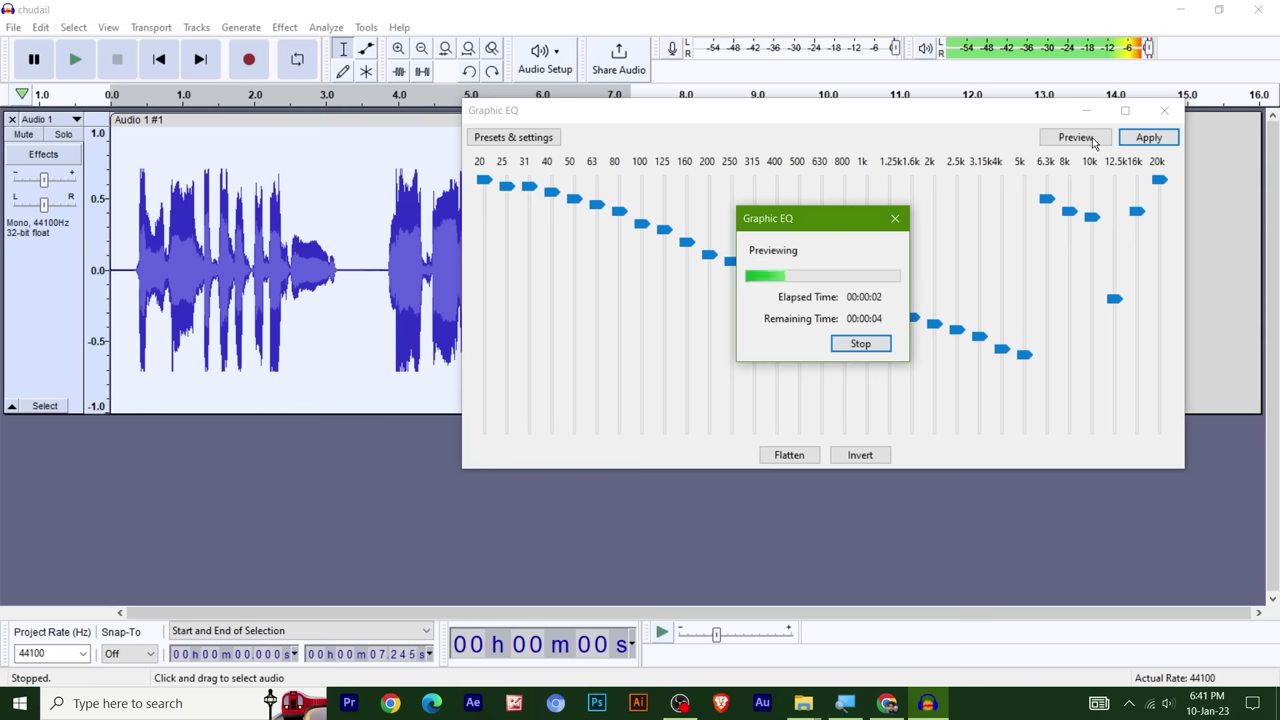
{"action": "left_click", "coordinate": [895, 218]}
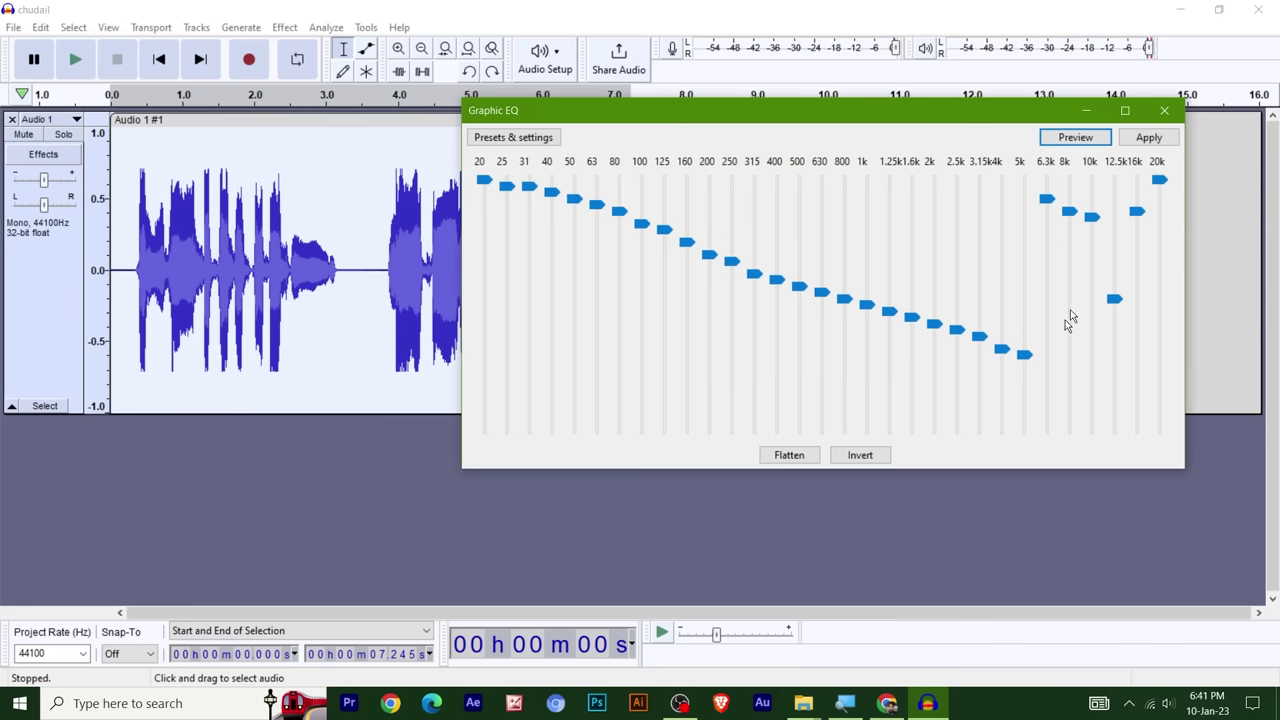
- Raise the 5k and 4k bands, preview the result, and close Graphic EQ without applying it
{"action": "left_click_drag", "start_coordinate": [1027, 360], "coordinate": [1024, 224]}
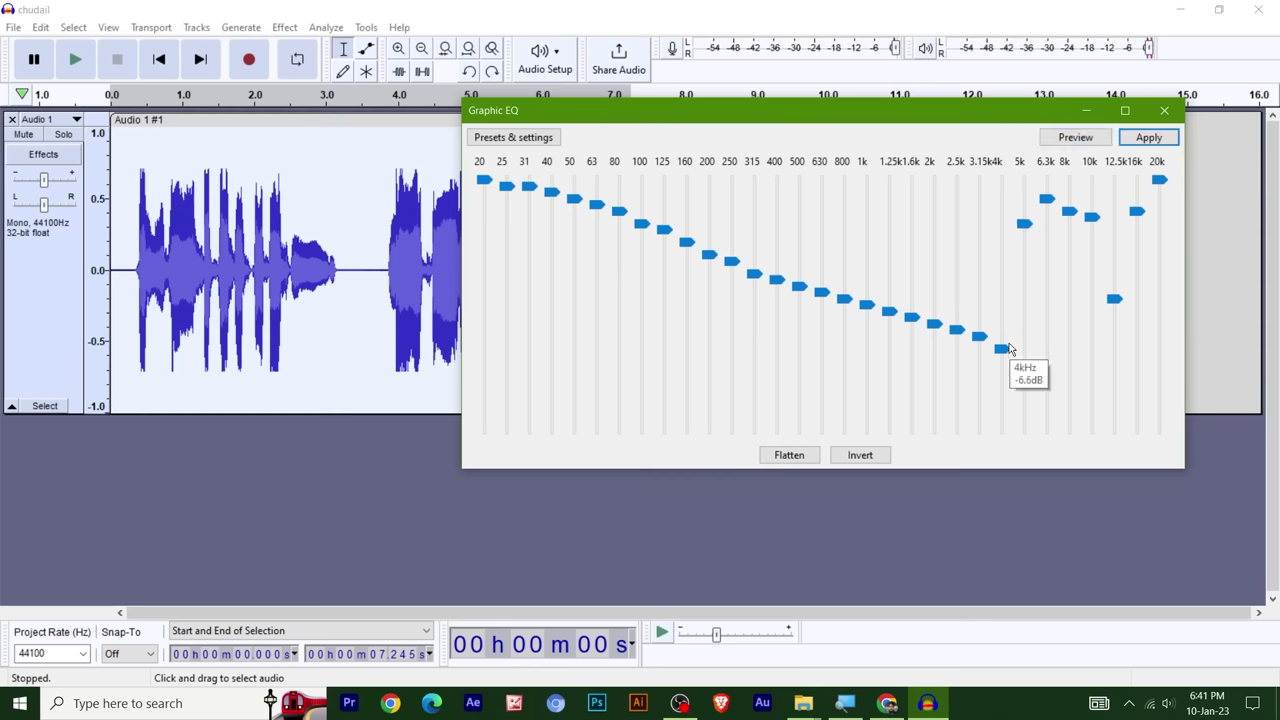
{"action": "left_click_drag", "start_coordinate": [1003, 348], "coordinate": [1004, 274]}
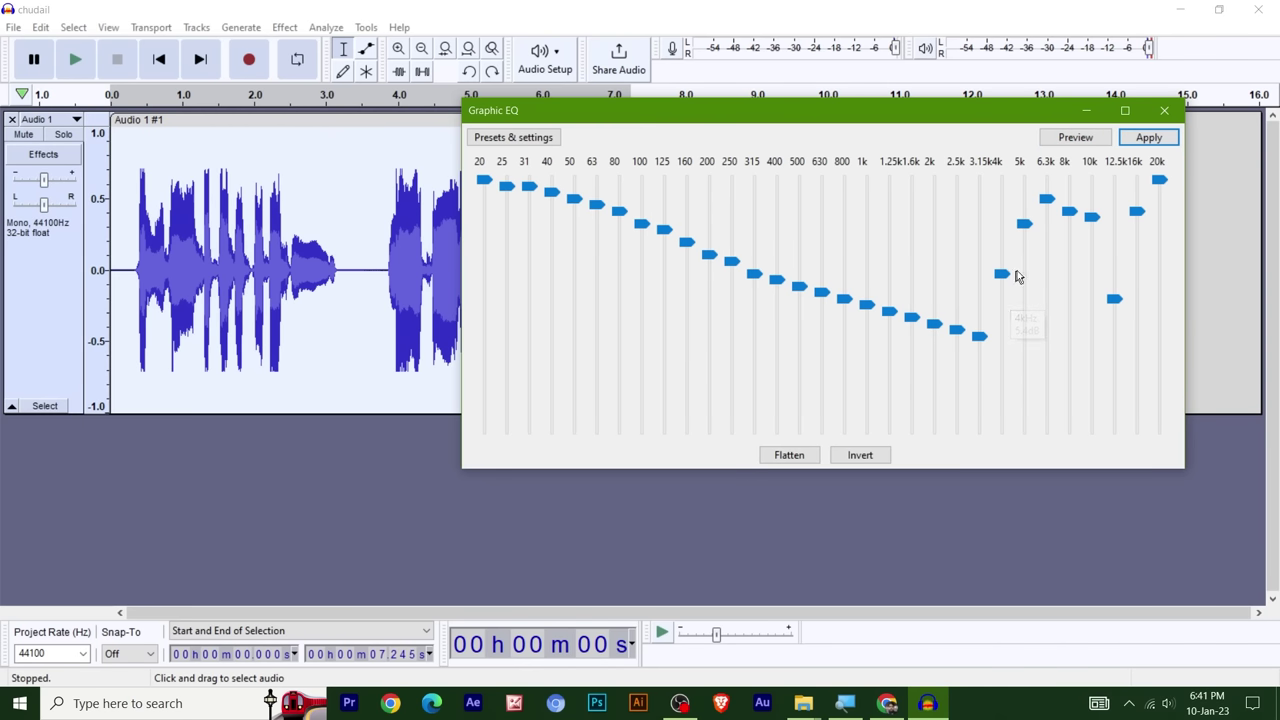
{"action": "left_click", "coordinate": [1093, 140]}
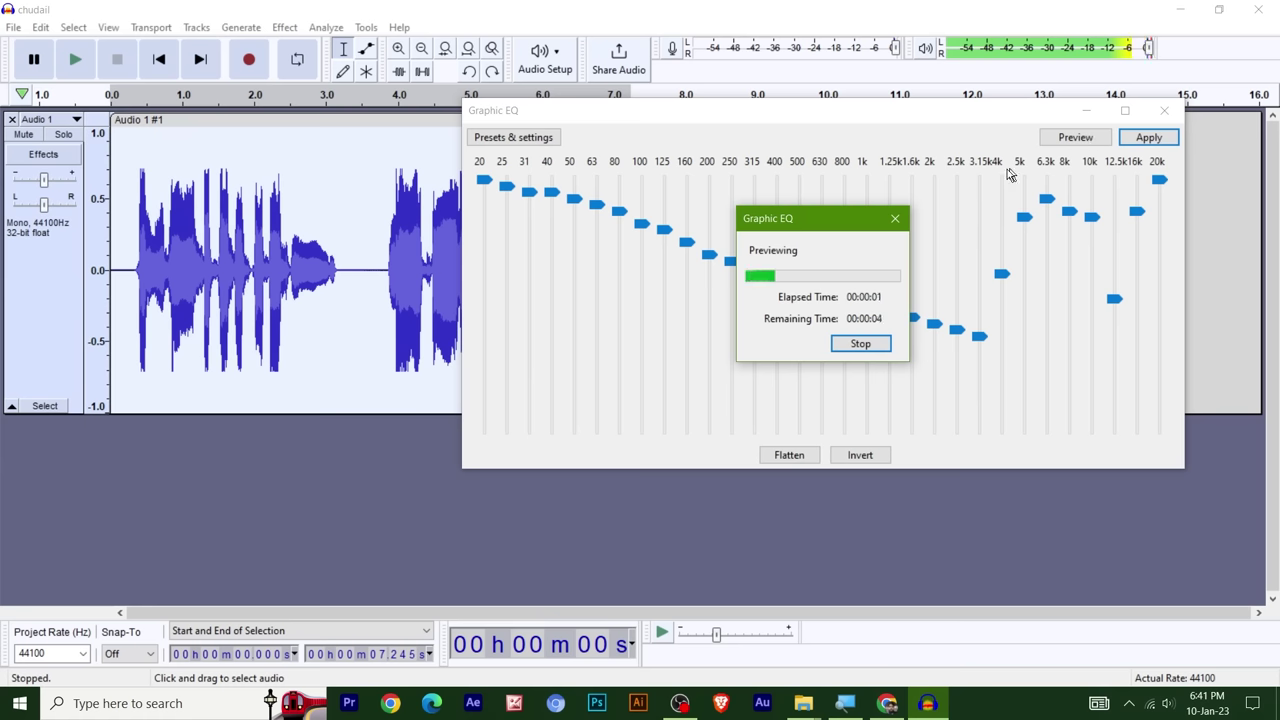
{"action": "left_click", "coordinate": [897, 219]}
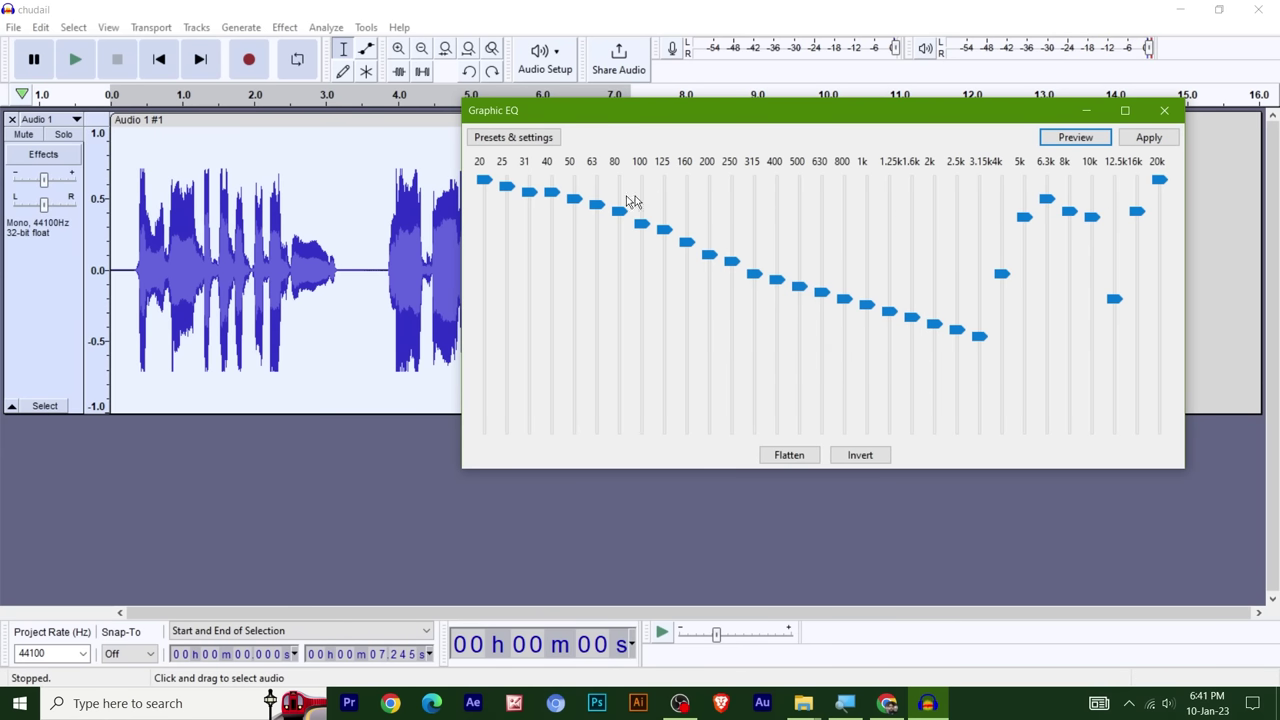
{"action": "left_click", "coordinate": [1164, 110]}
- Set the noise reduction to 48 dB in the Noise Reduction effect, and close it without applying
{"action": "left_click", "coordinate": [284, 28]}
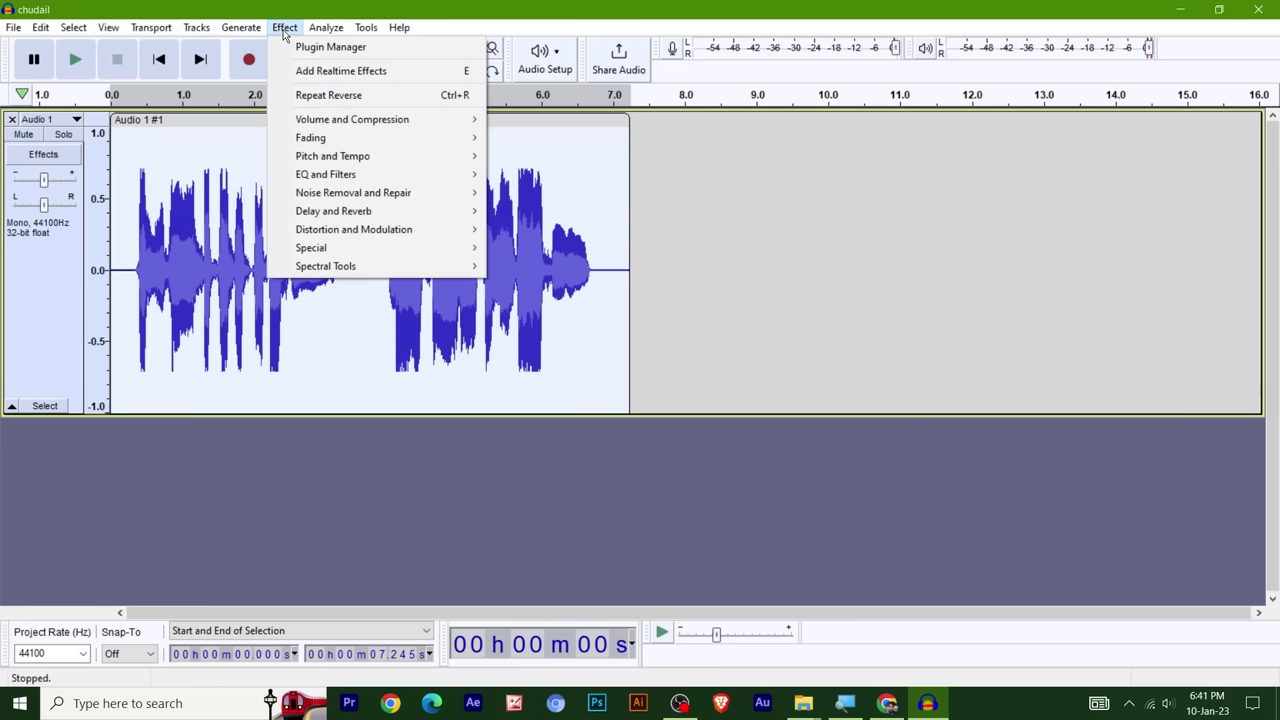
{"action": "mouse_move", "coordinate": [357, 193]}
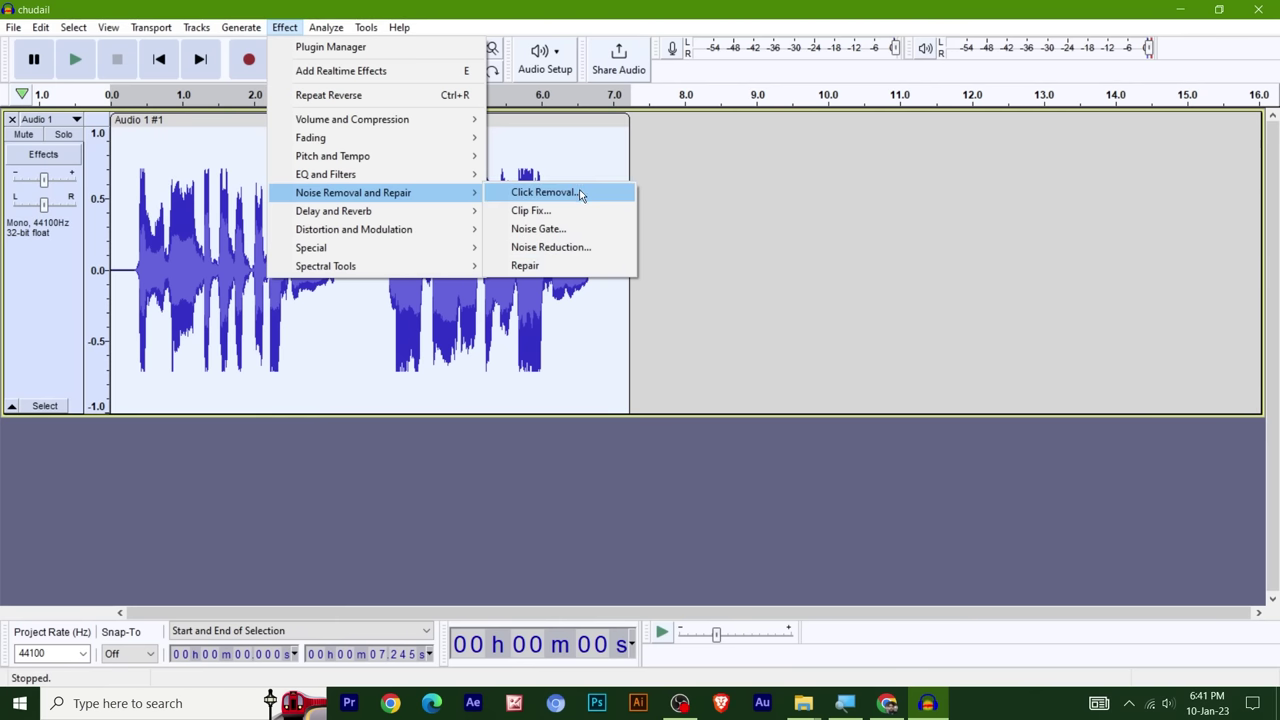
{"action": "left_click", "coordinate": [584, 255]}
{"action": "left_click_drag", "start_coordinate": [704, 170], "coordinate": [948, 111]}
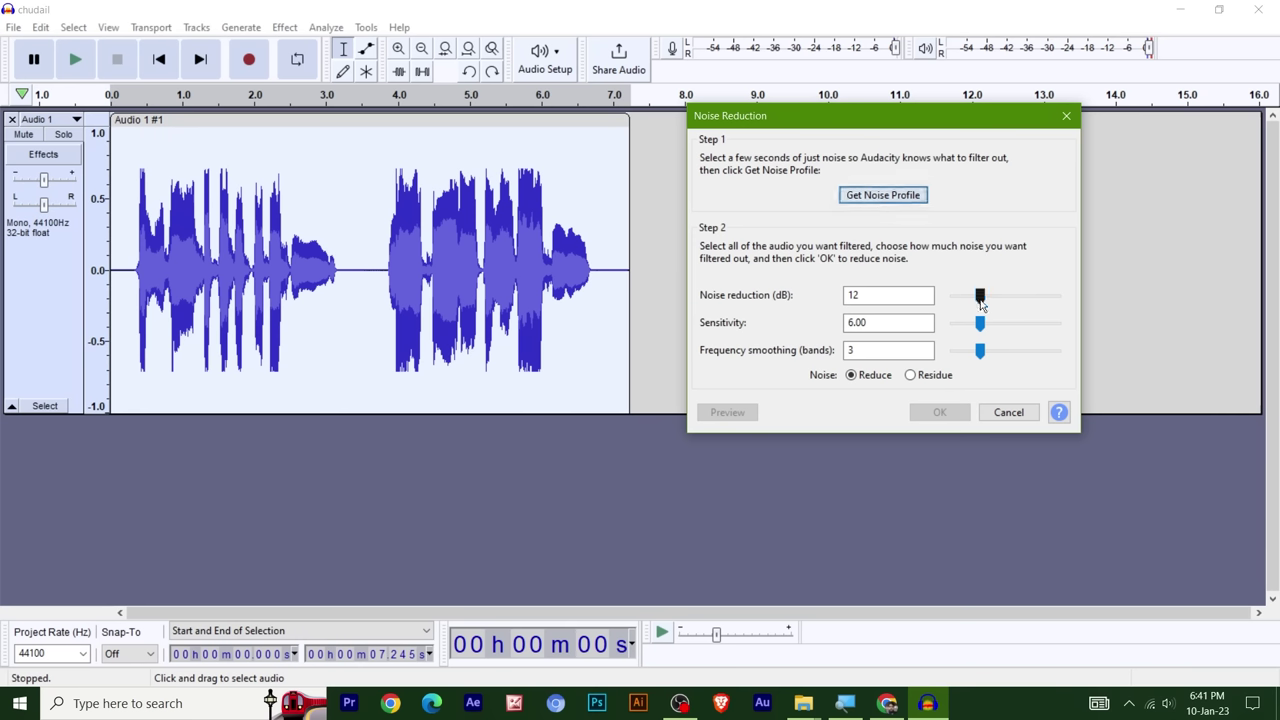
{"action": "left_click_drag", "start_coordinate": [980, 296], "coordinate": [1060, 296]}
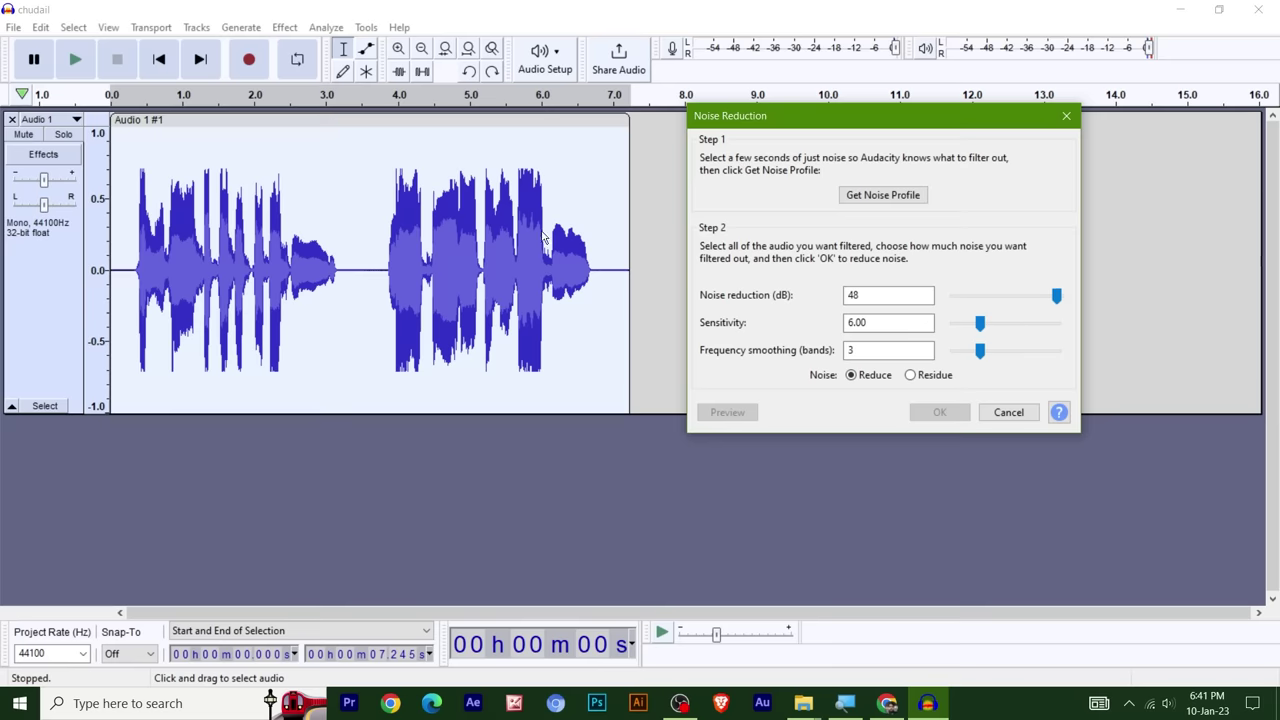
{"action": "left_click", "coordinate": [1066, 116]}
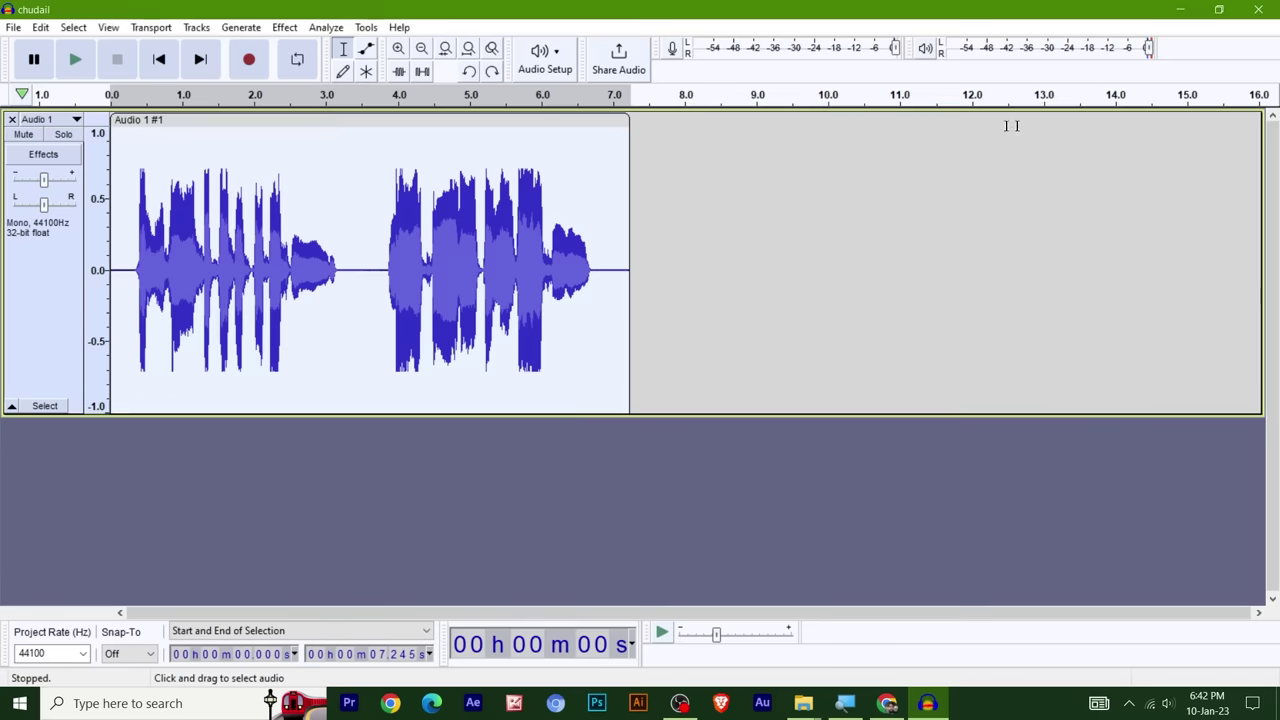
- Replace the audio from about 3.7 s to 6.9 s with generated silence, and undo the replacement
{"action": "left_click_drag", "start_coordinate": [601, 276], "coordinate": [377, 276]}
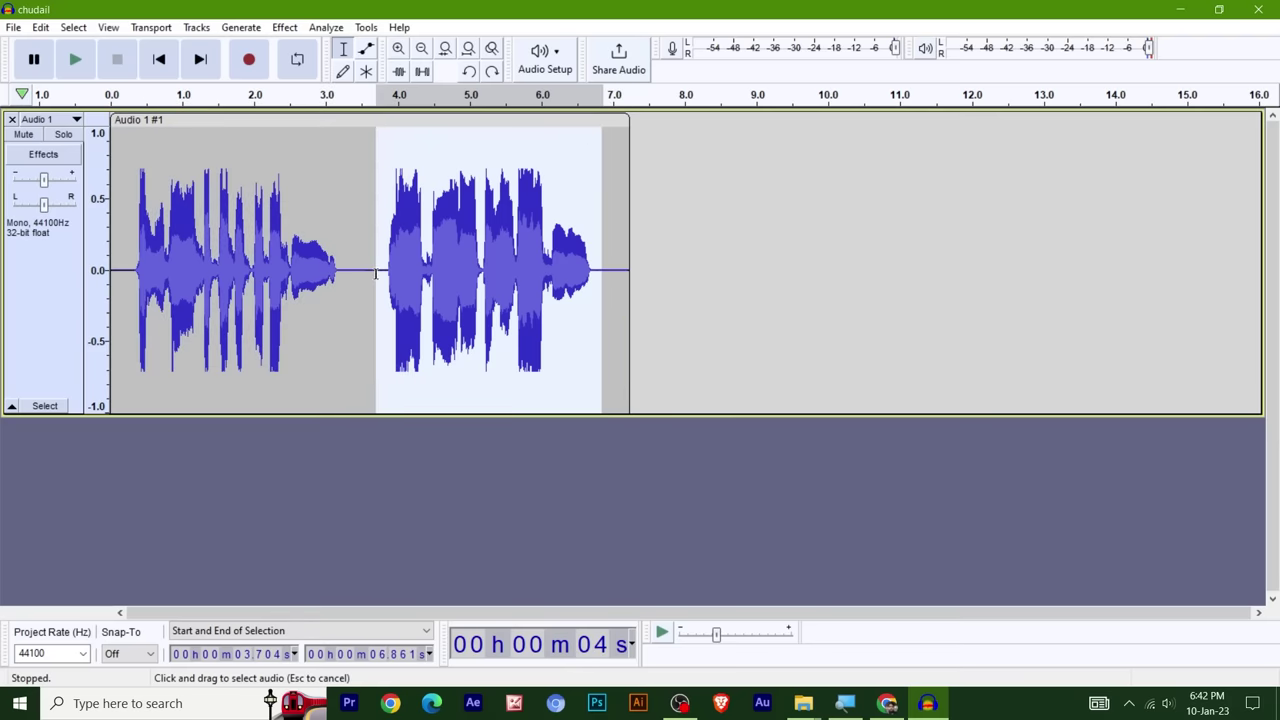
{"action": "left_click", "coordinate": [197, 30]}
{"action": "mouse_move", "coordinate": [228, 30]}
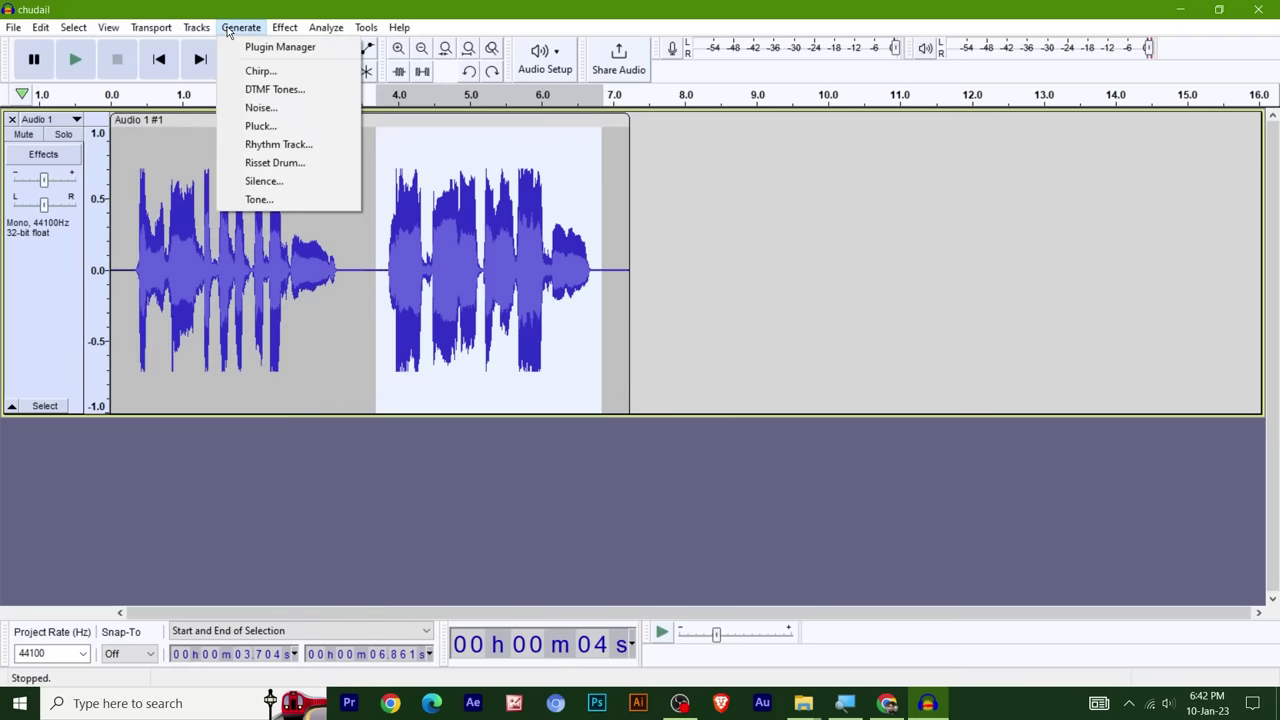
{"action": "left_click", "coordinate": [292, 185]}
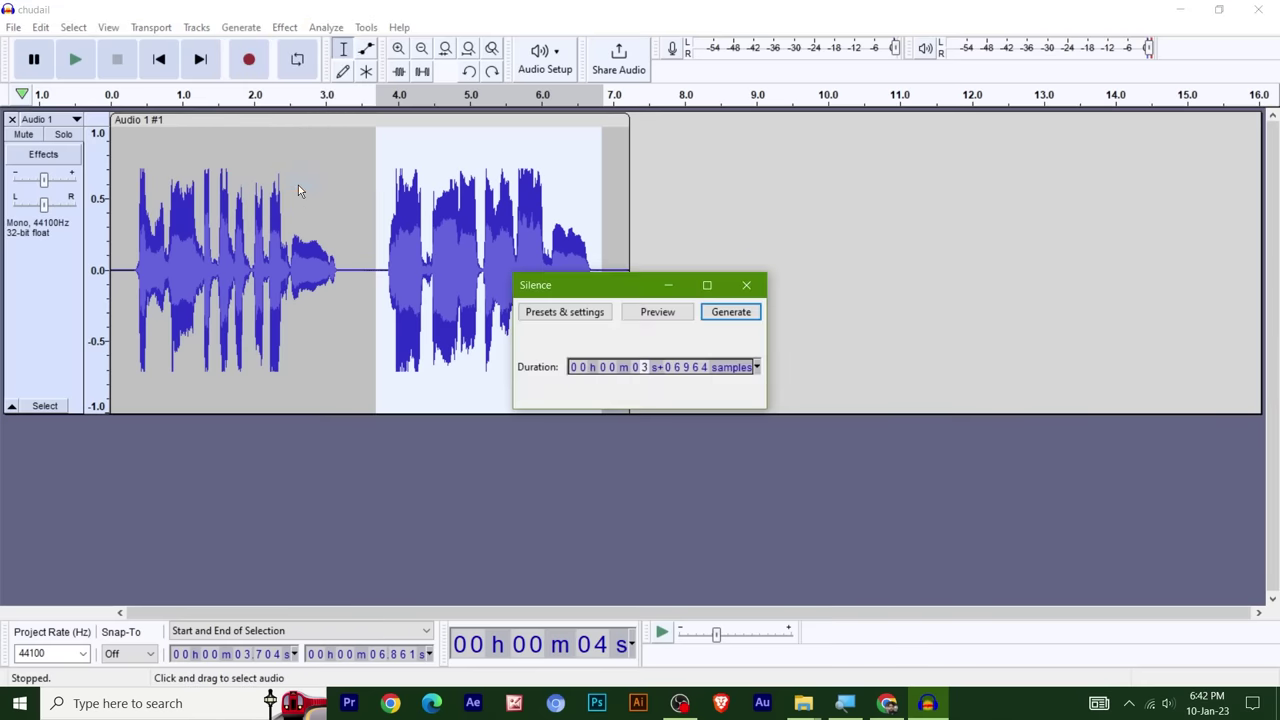
{"action": "left_click", "coordinate": [743, 313]}
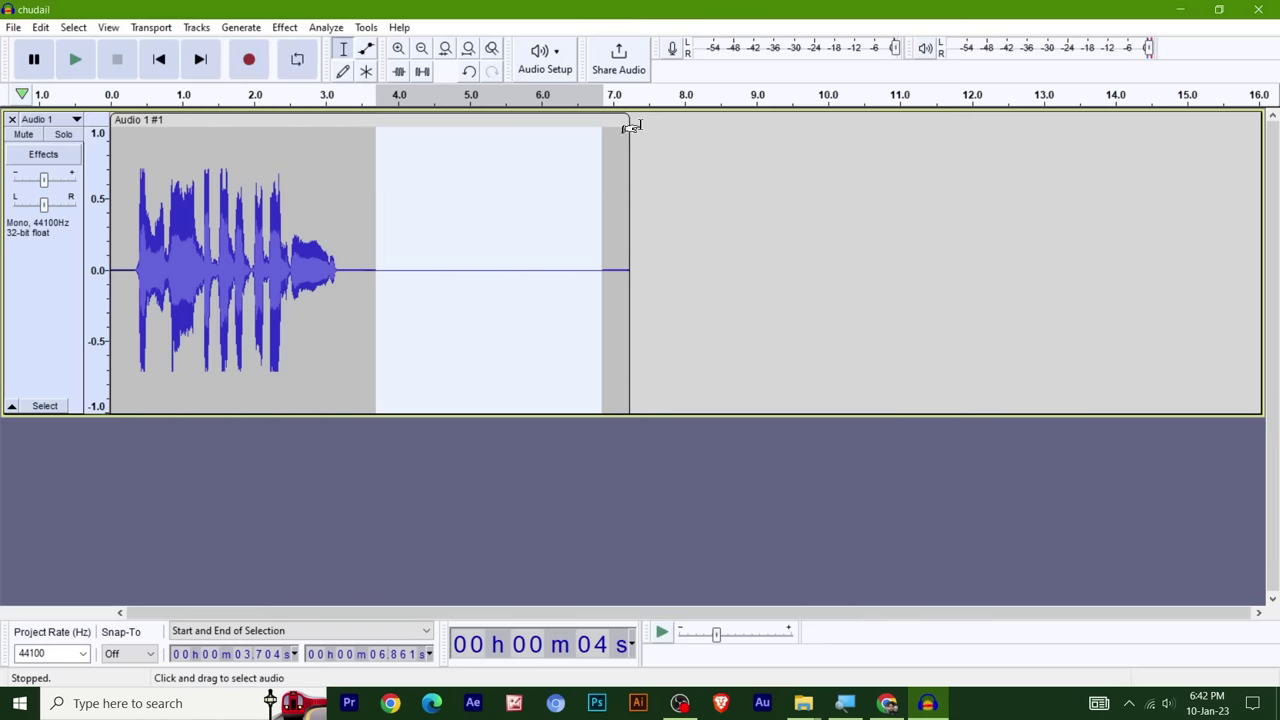
{"action": "key", "text": "ctrl+z"}
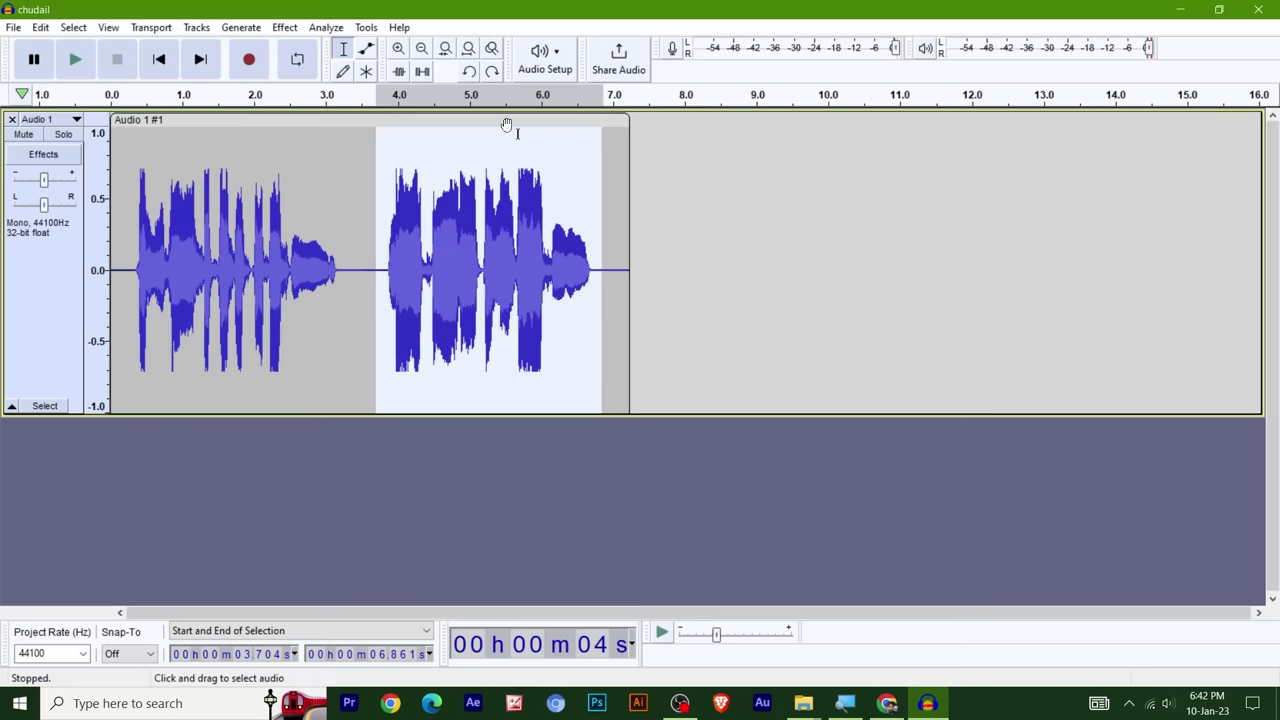
{"action": "left_click", "coordinate": [284, 27]}
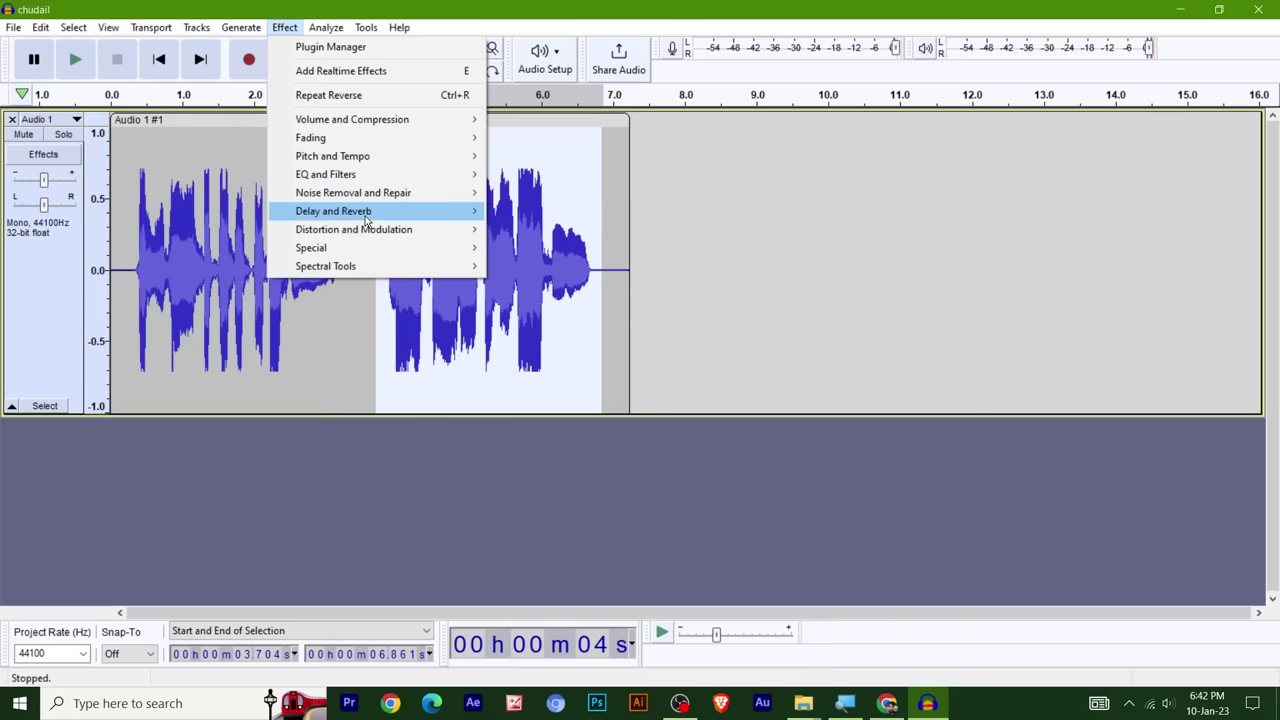
{"action": "mouse_move", "coordinate": [366, 220]}
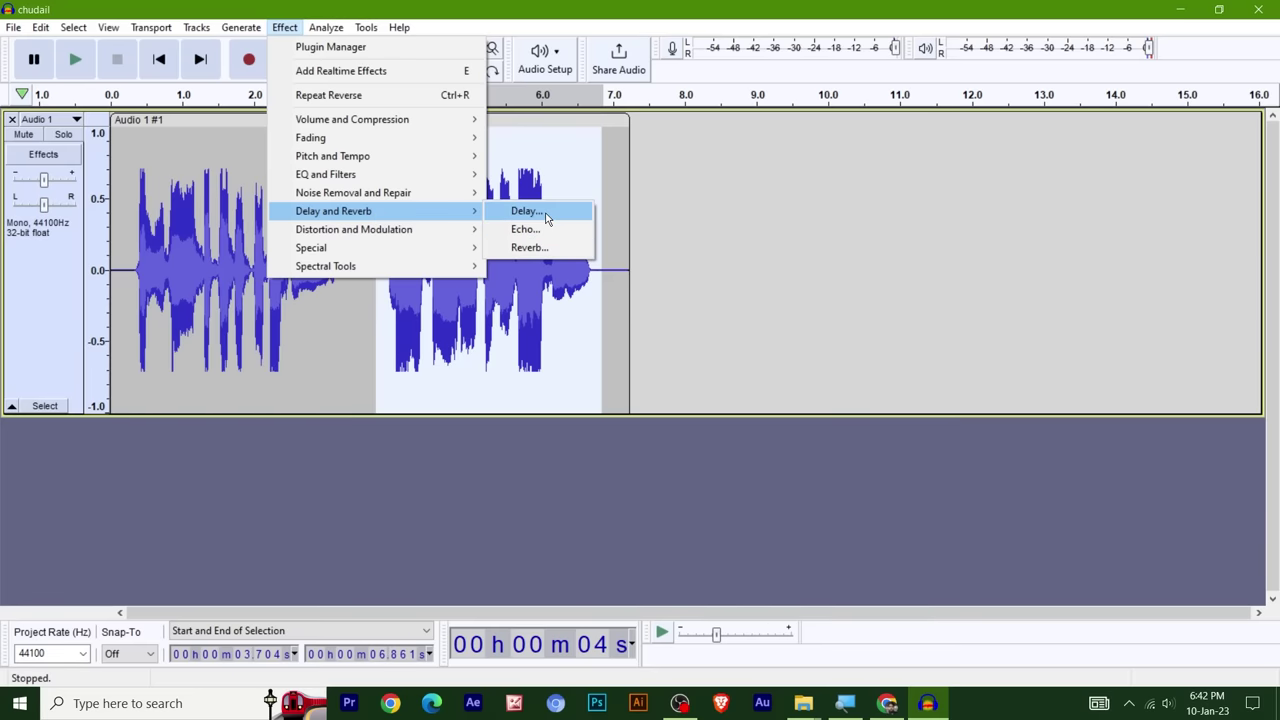
{"action": "left_click", "coordinate": [535, 211]}
{"action": "left_click_drag", "start_coordinate": [617, 238], "coordinate": [814, 112]}
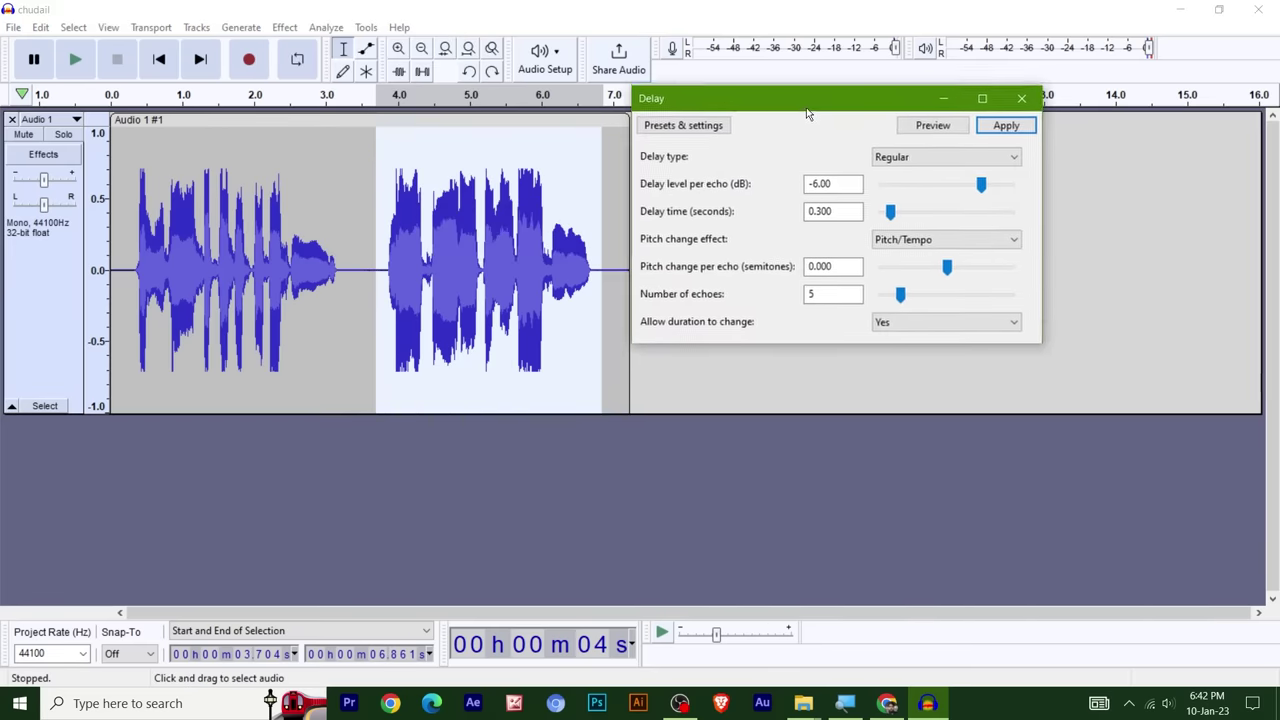
{"action": "left_click", "coordinate": [1022, 97]}
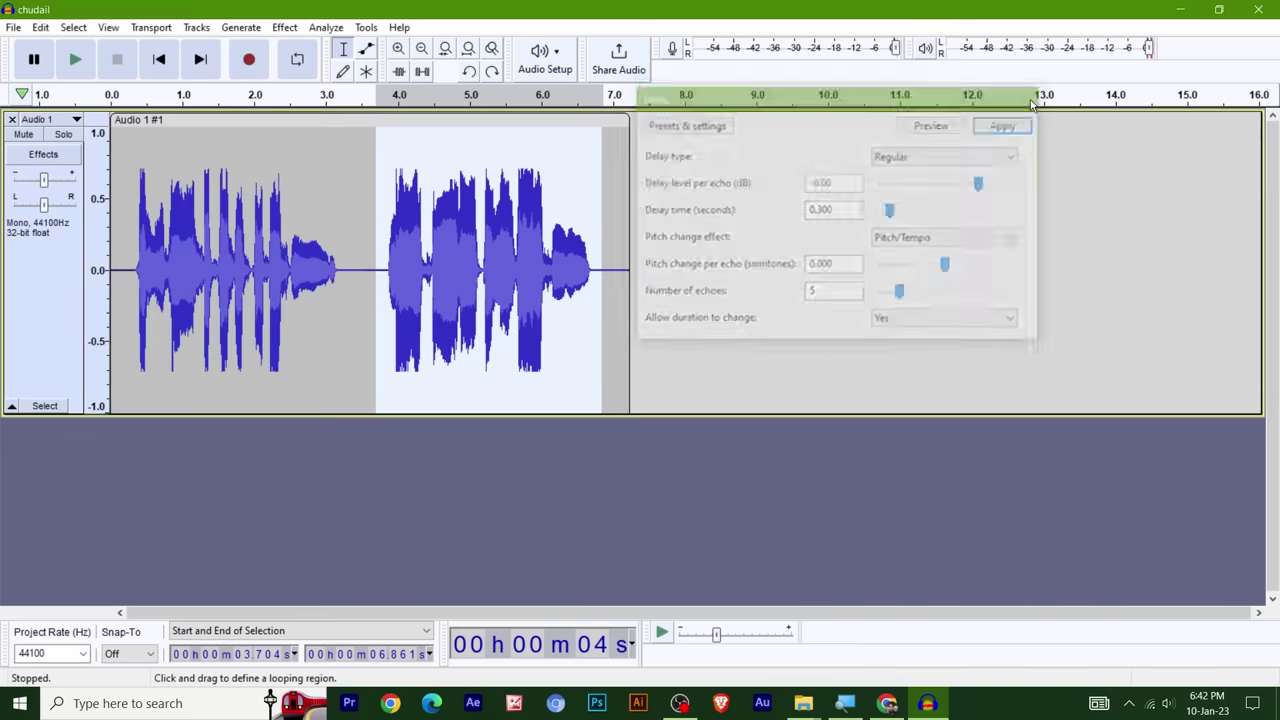
{"action": "left_click", "coordinate": [131, 266]}
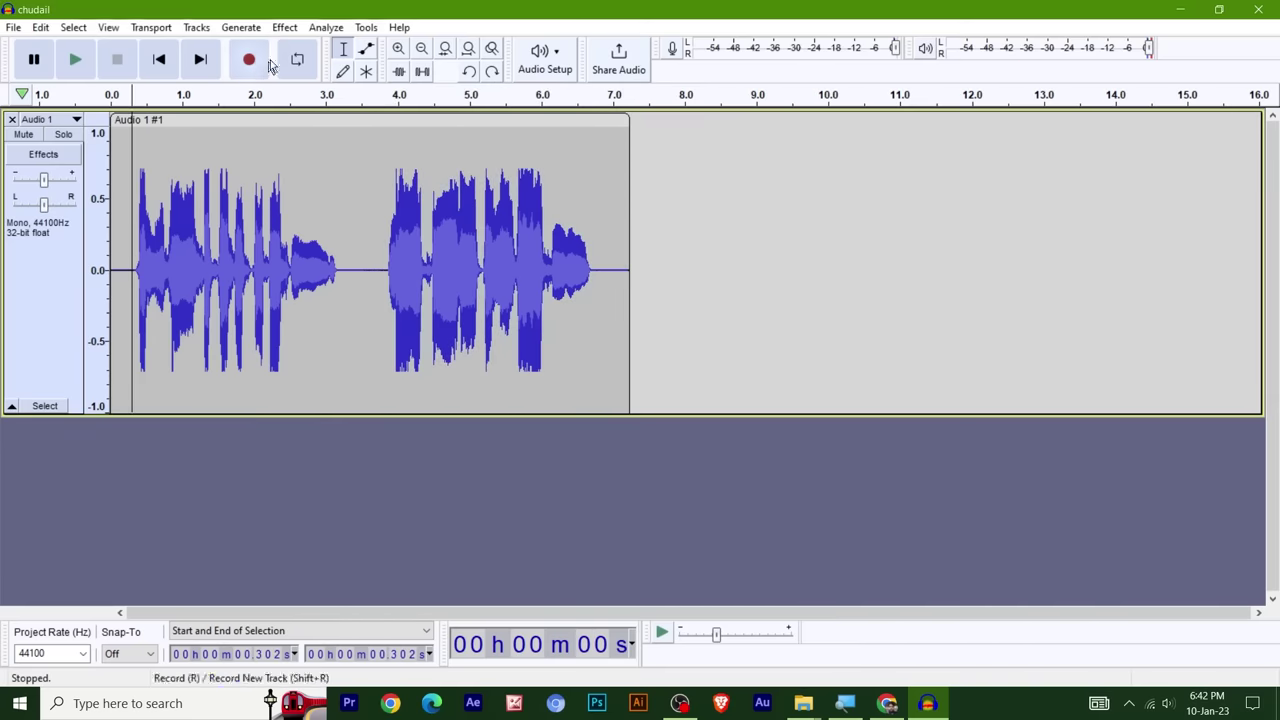
{"action": "left_click", "coordinate": [285, 27]}
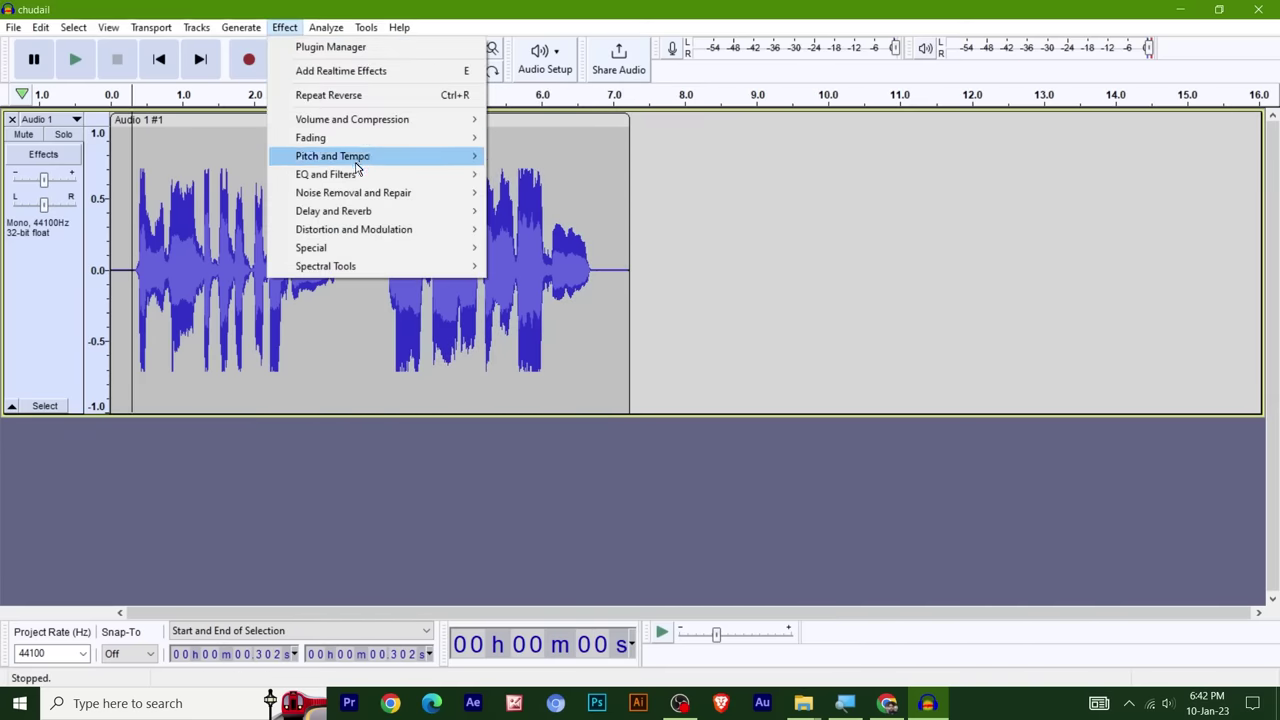
{"action": "mouse_move", "coordinate": [348, 177]}
{"action": "left_click", "coordinate": [548, 174]}
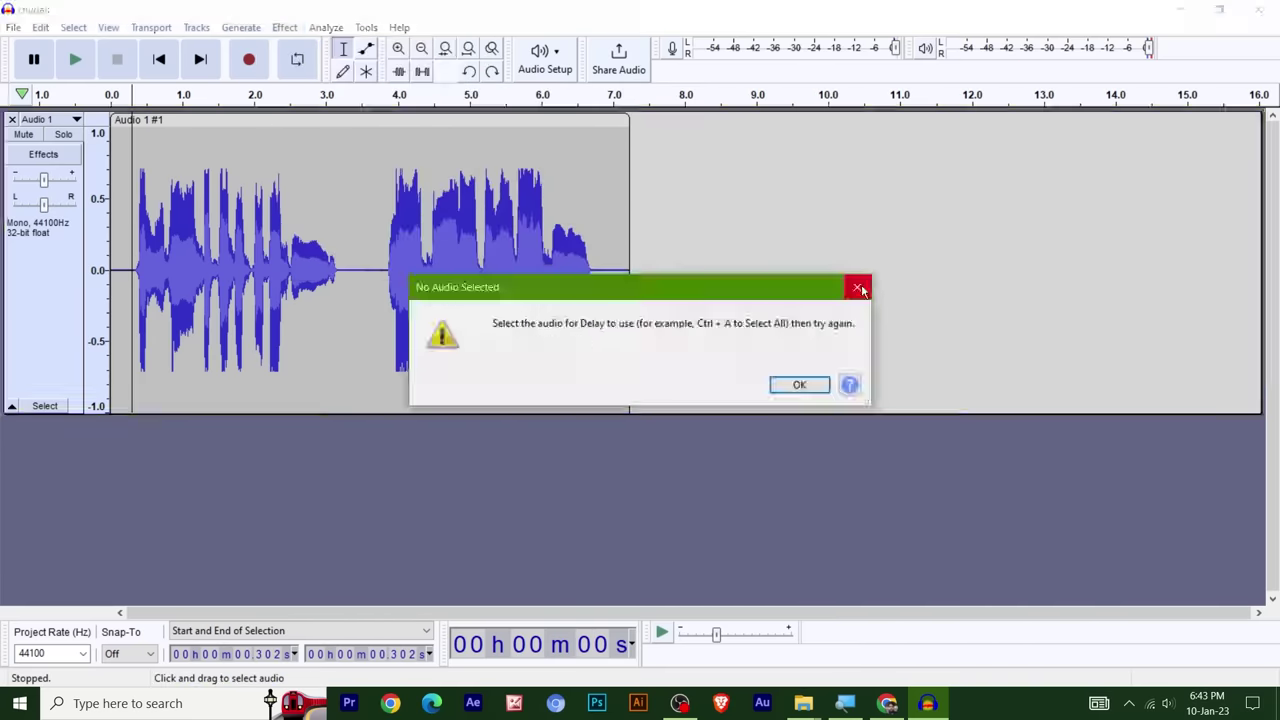
{"action": "left_click", "coordinate": [803, 383]}
- Select the whole clip, and preview the Delay effect with its existing settings
{"action": "left_click", "coordinate": [272, 120]}
{"action": "left_click", "coordinate": [285, 27]}
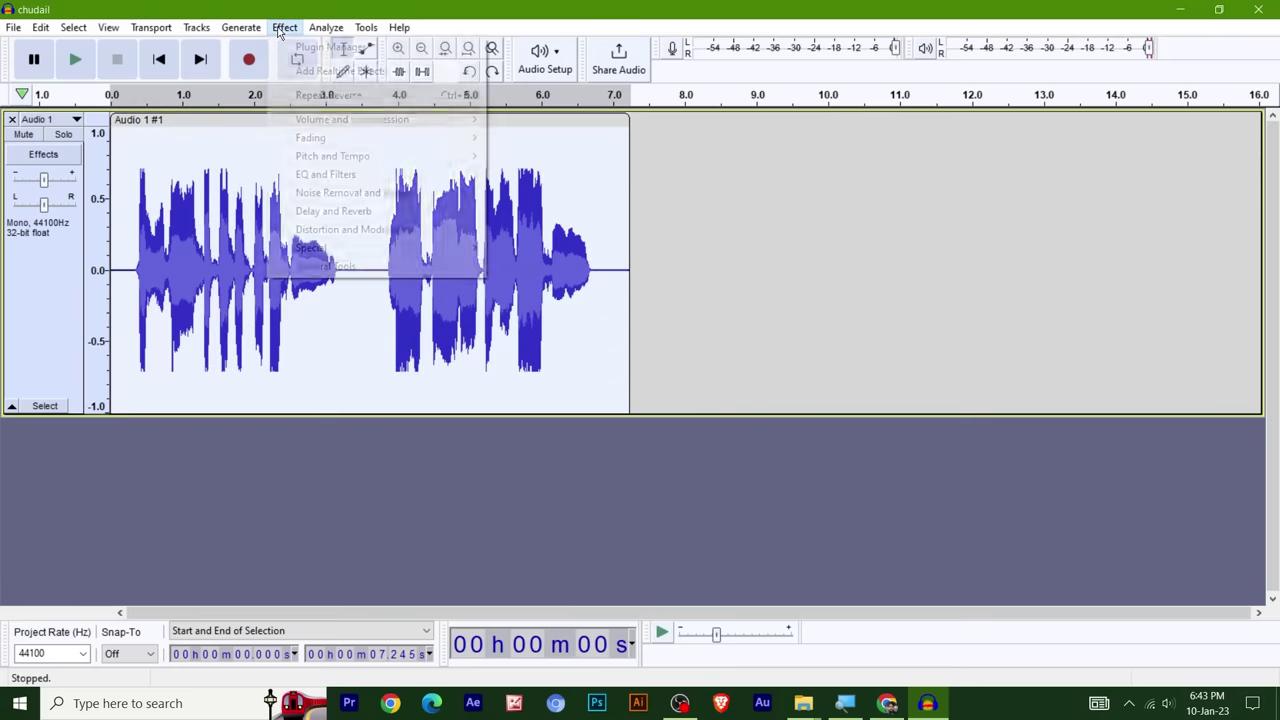
{"action": "mouse_move", "coordinate": [337, 211]}
{"action": "left_click", "coordinate": [514, 212]}
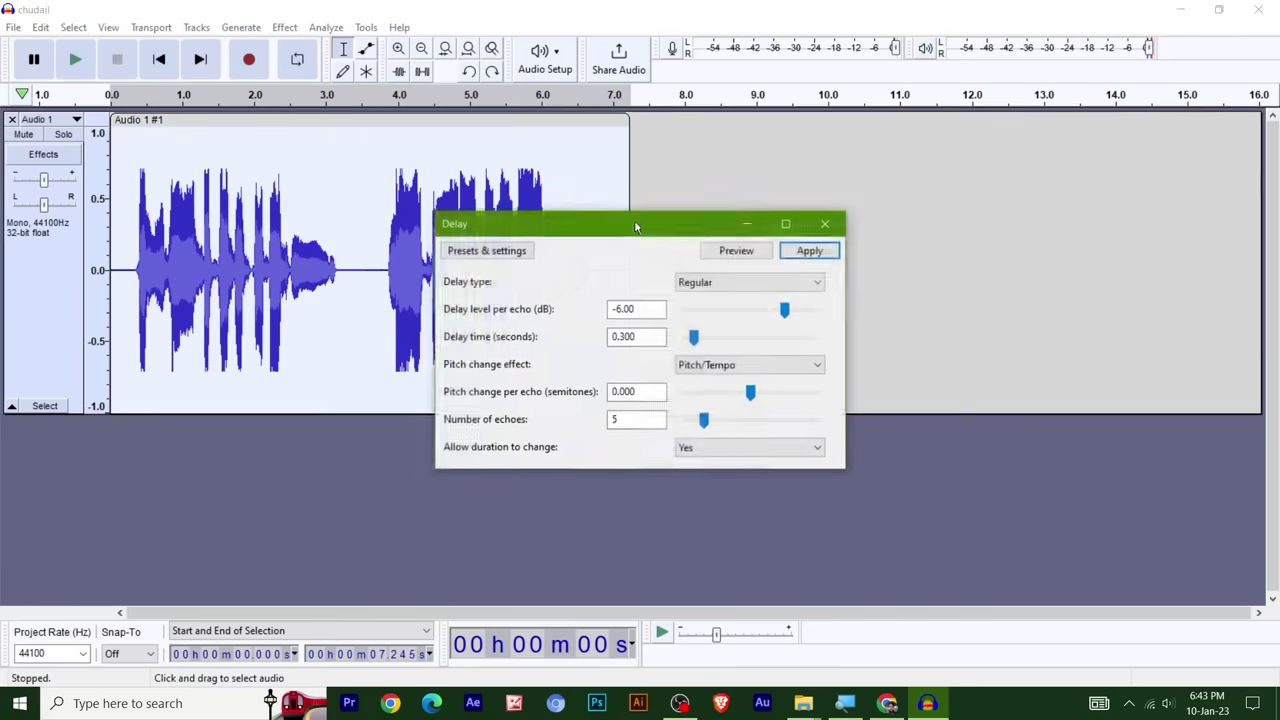
{"action": "left_click_drag", "start_coordinate": [634, 220], "coordinate": [933, 128]}
{"action": "left_click", "coordinate": [1031, 158]}
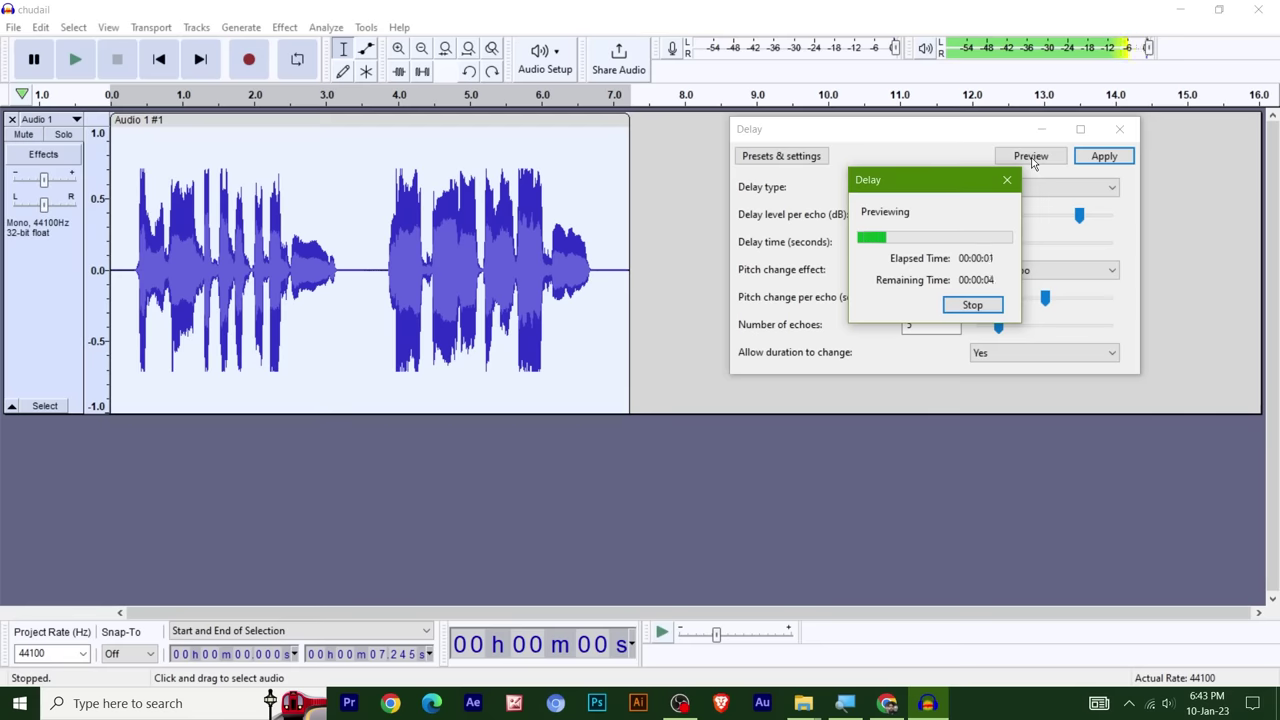
{"action": "left_click", "coordinate": [1007, 180]}
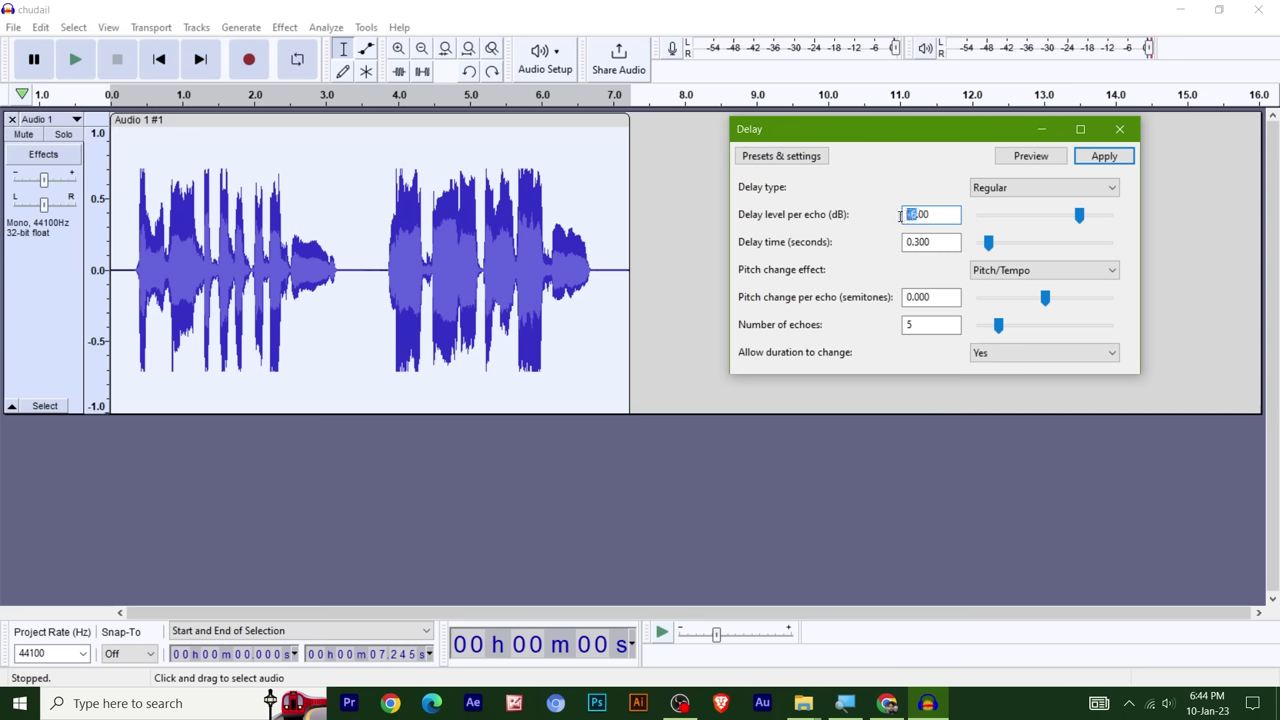
- Set the delay level per echo to 0 dB, and preview the Delay effect
{"action": "type", "text": "0"}
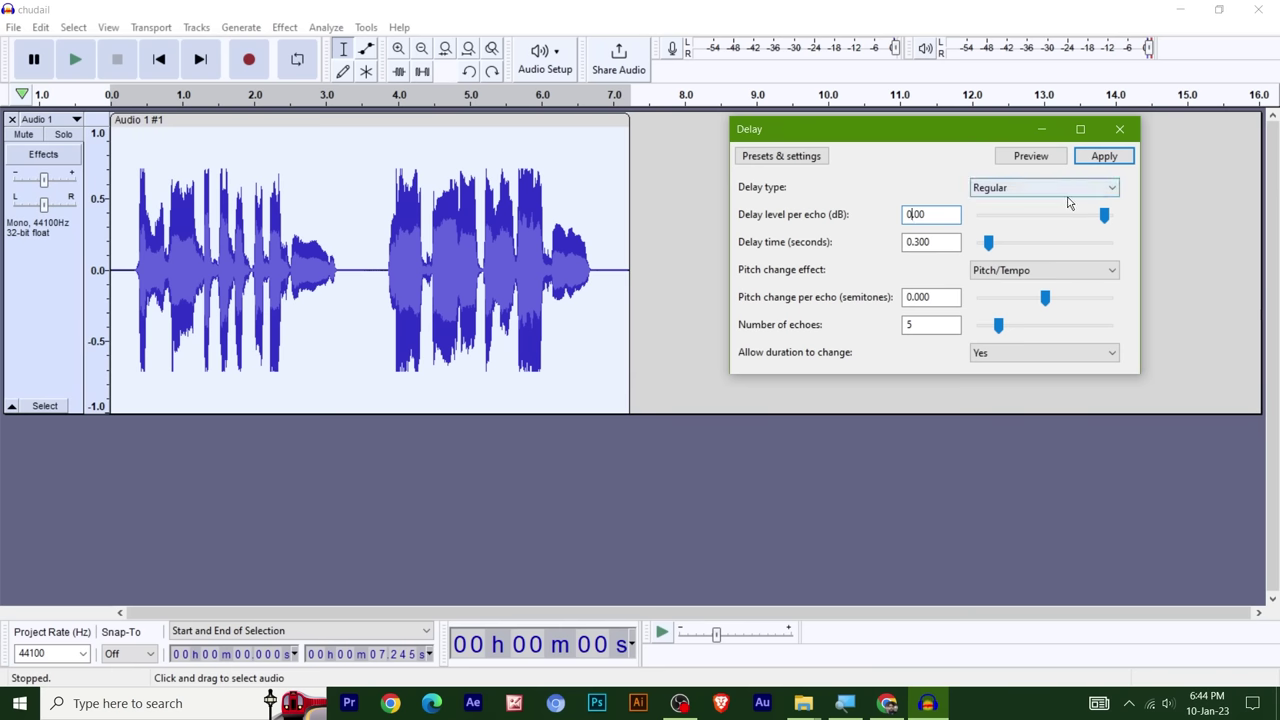
{"action": "left_click", "coordinate": [1031, 158]}
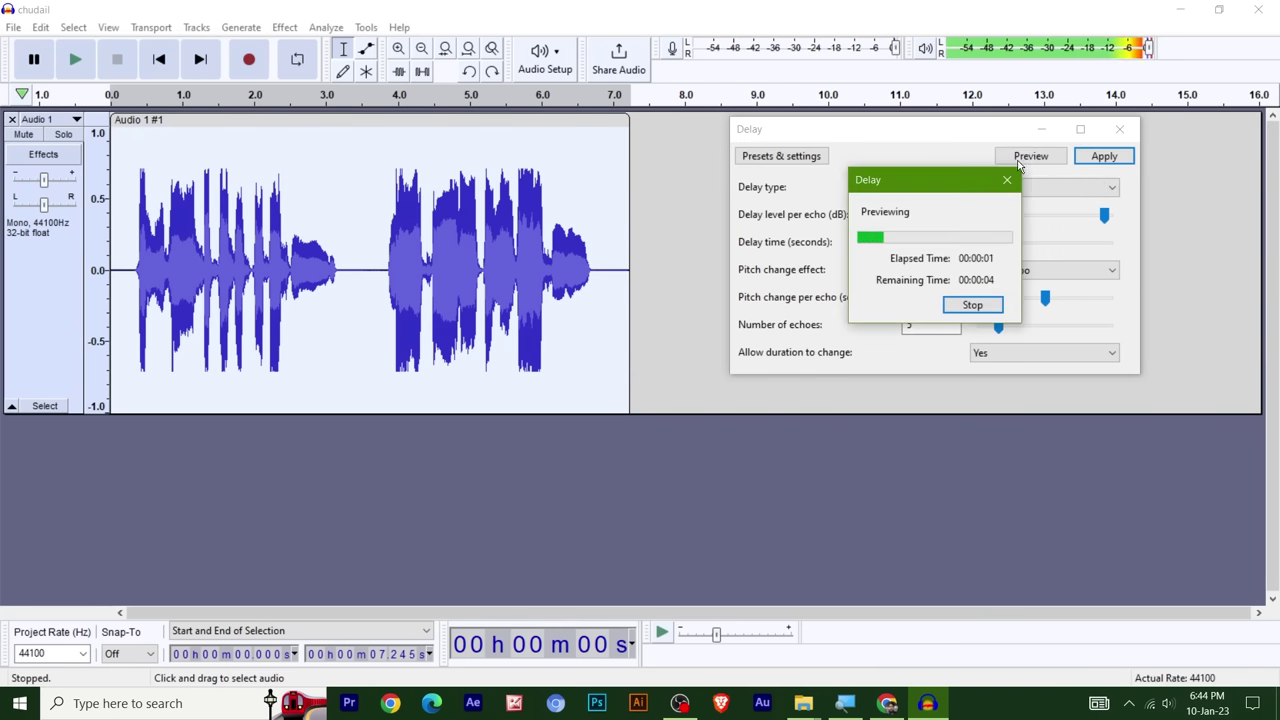
- Set the delay level per echo to -6 dB and the delay time to 0.1 s, and preview the Delay effect
{"action": "left_click", "coordinate": [1006, 180]}
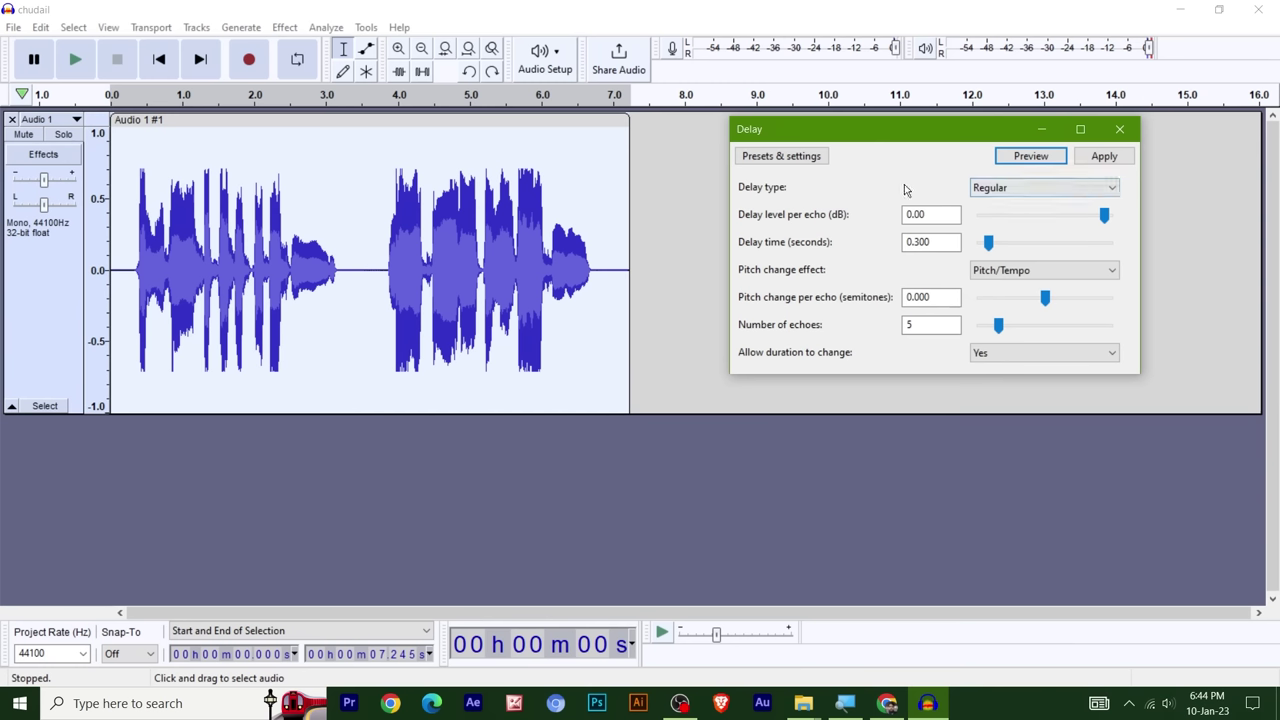
{"action": "left_click", "coordinate": [908, 218]}
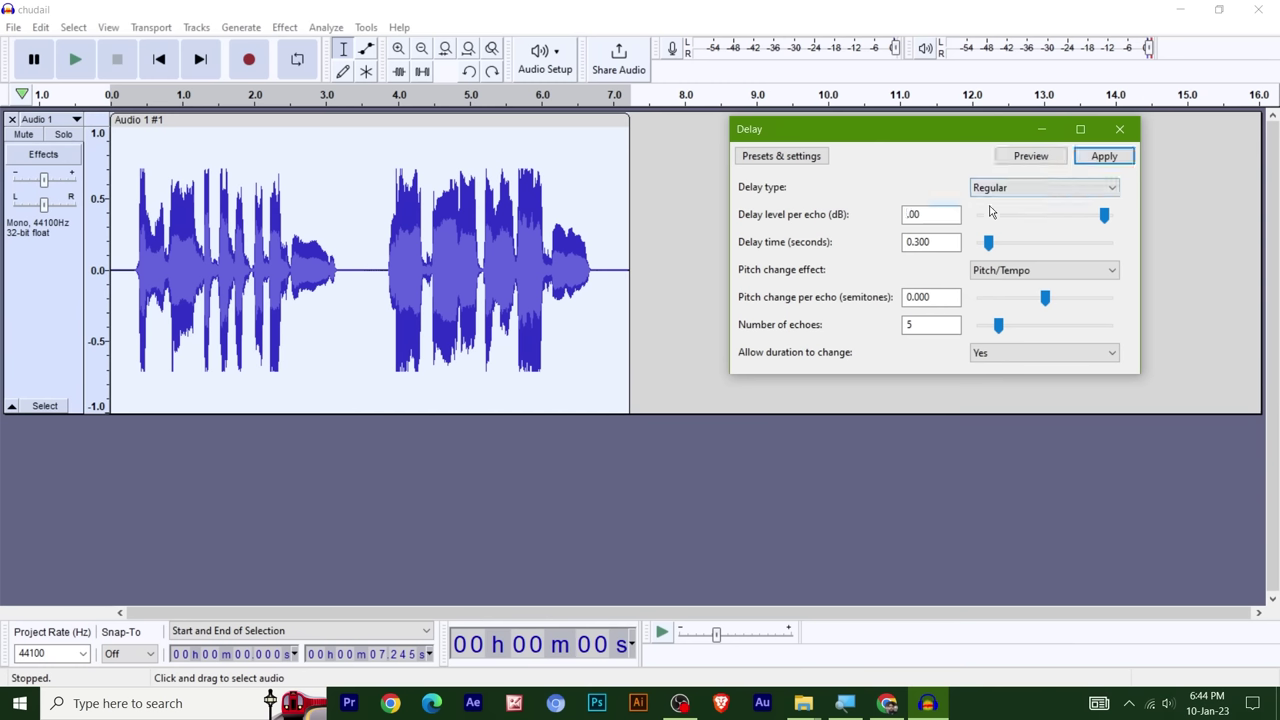
{"action": "type", "text": "-6"}
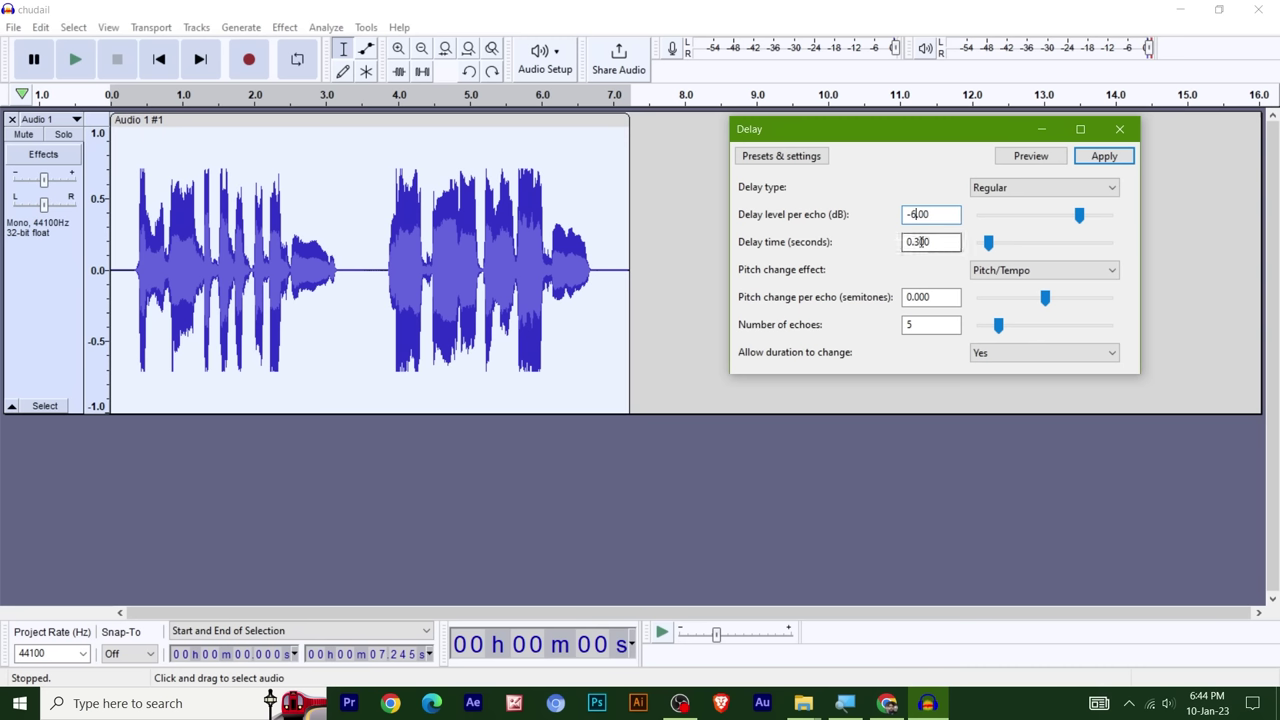
{"action": "left_click", "coordinate": [920, 242]}
{"action": "left_click", "coordinate": [917, 218]}
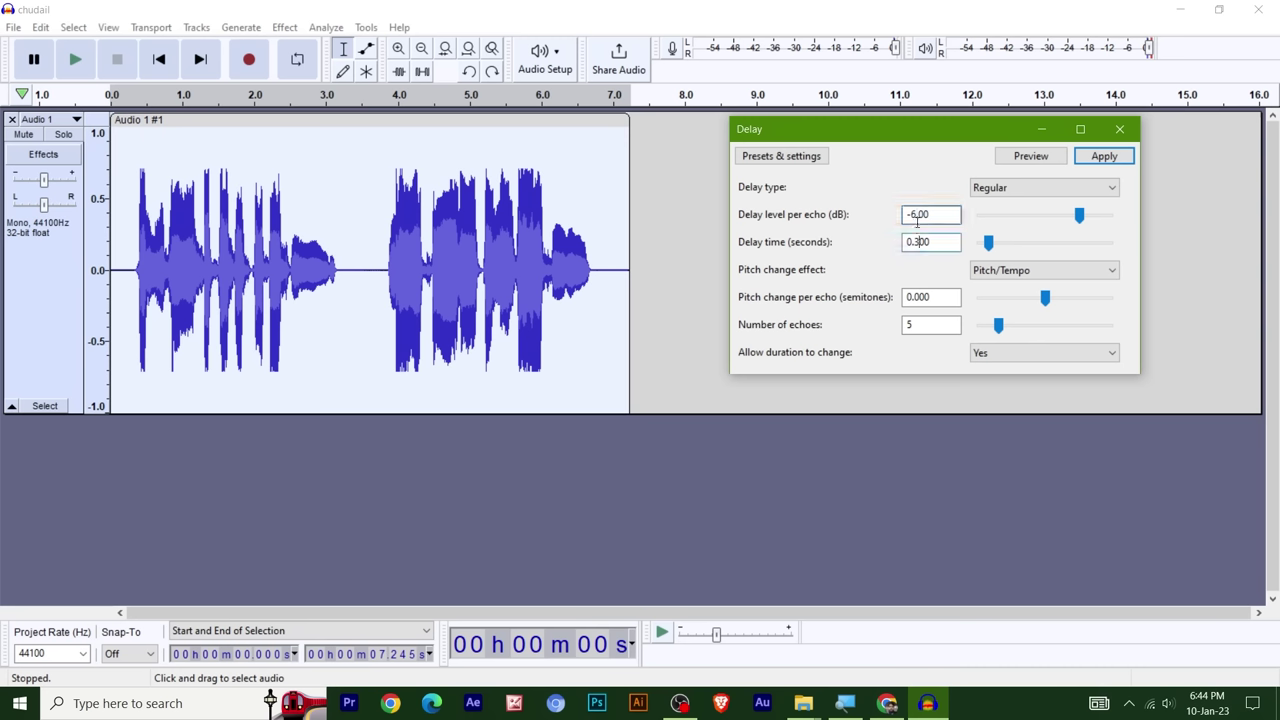
{"action": "key", "text": "BackSpace"}
{"action": "type", "text": "1"}
{"action": "left_click", "coordinate": [1031, 157]}
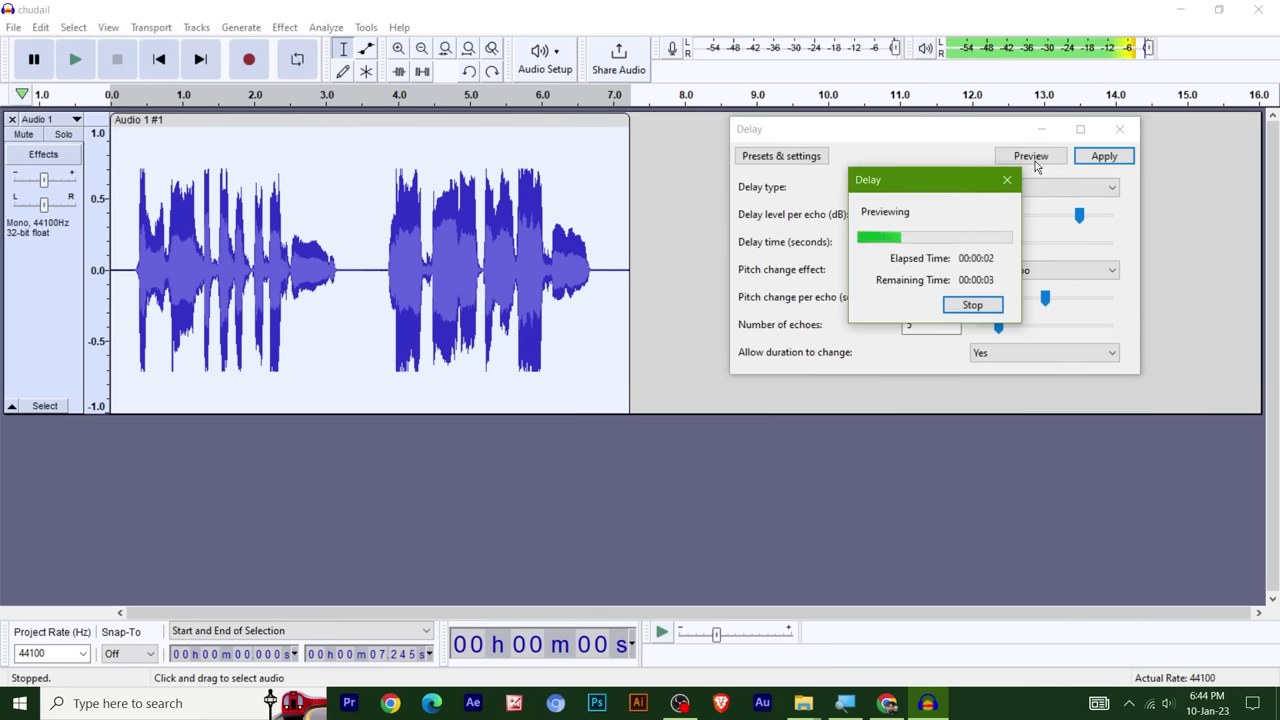
{"action": "left_click", "coordinate": [1007, 182]}
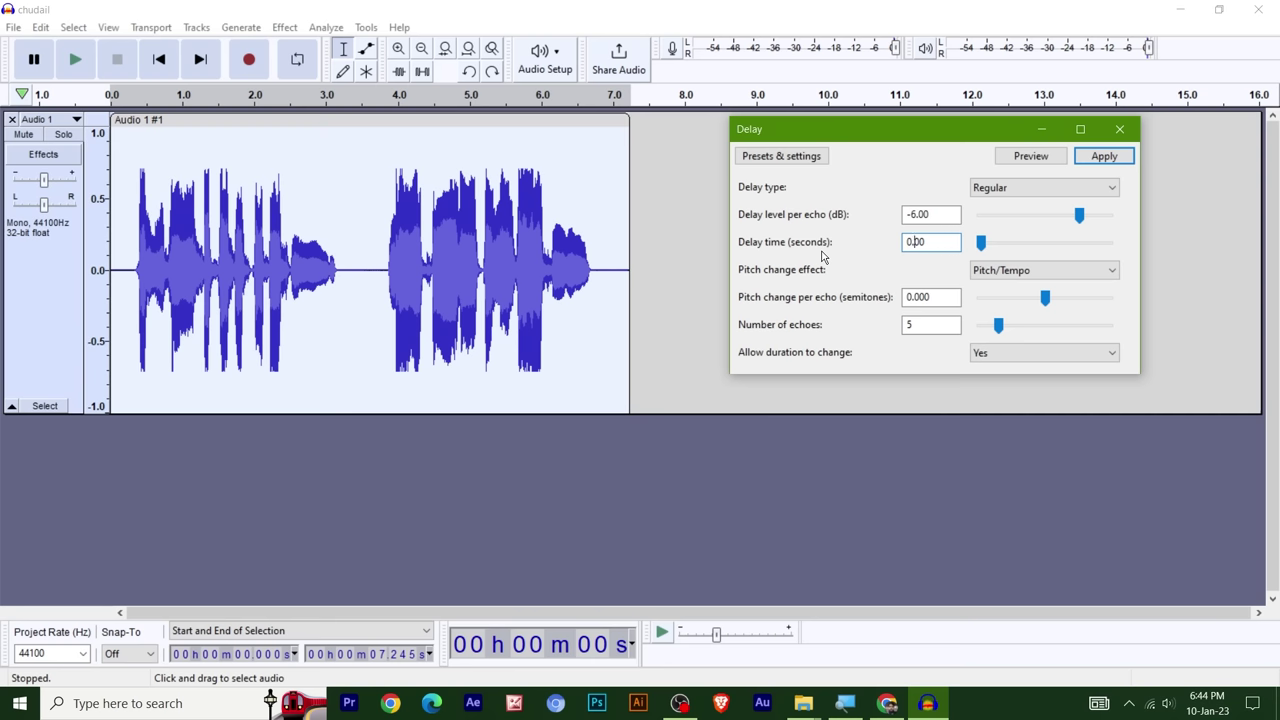
- Preview the Delay effect with a 0.9 s delay time, and close it without applying
{"action": "type", "text": "9"}
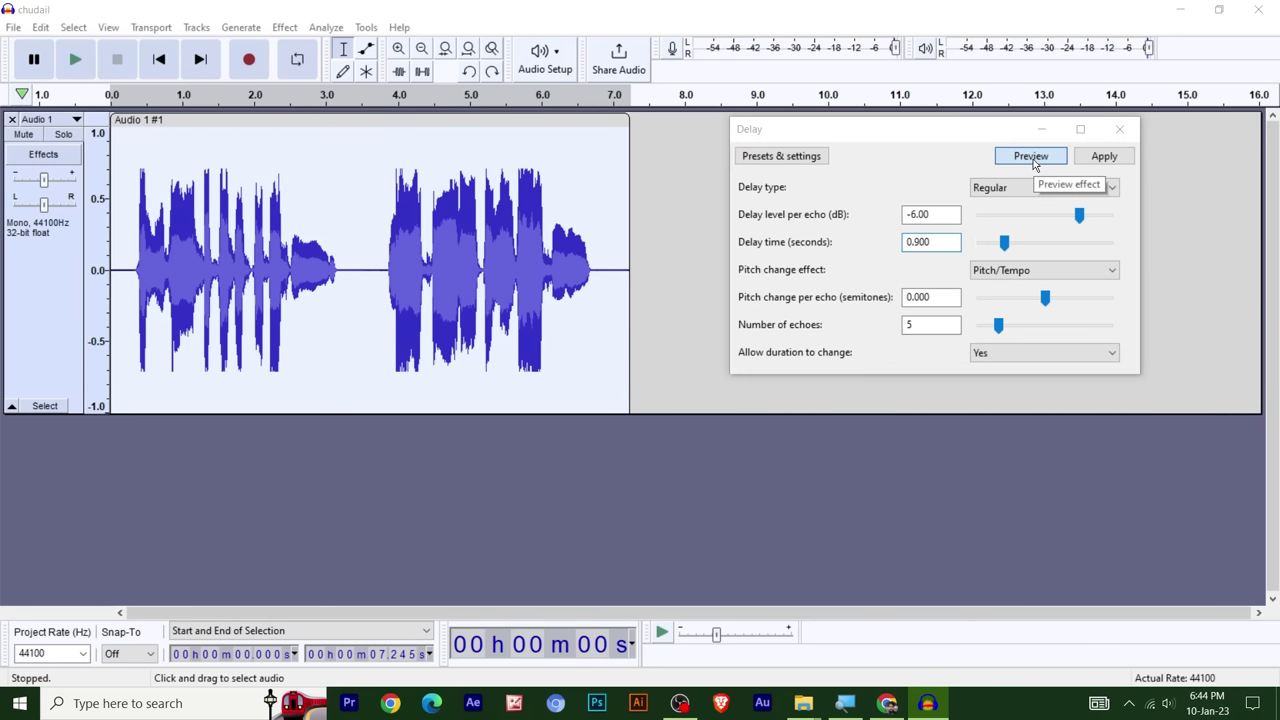
{"action": "left_click", "coordinate": [1031, 157]}
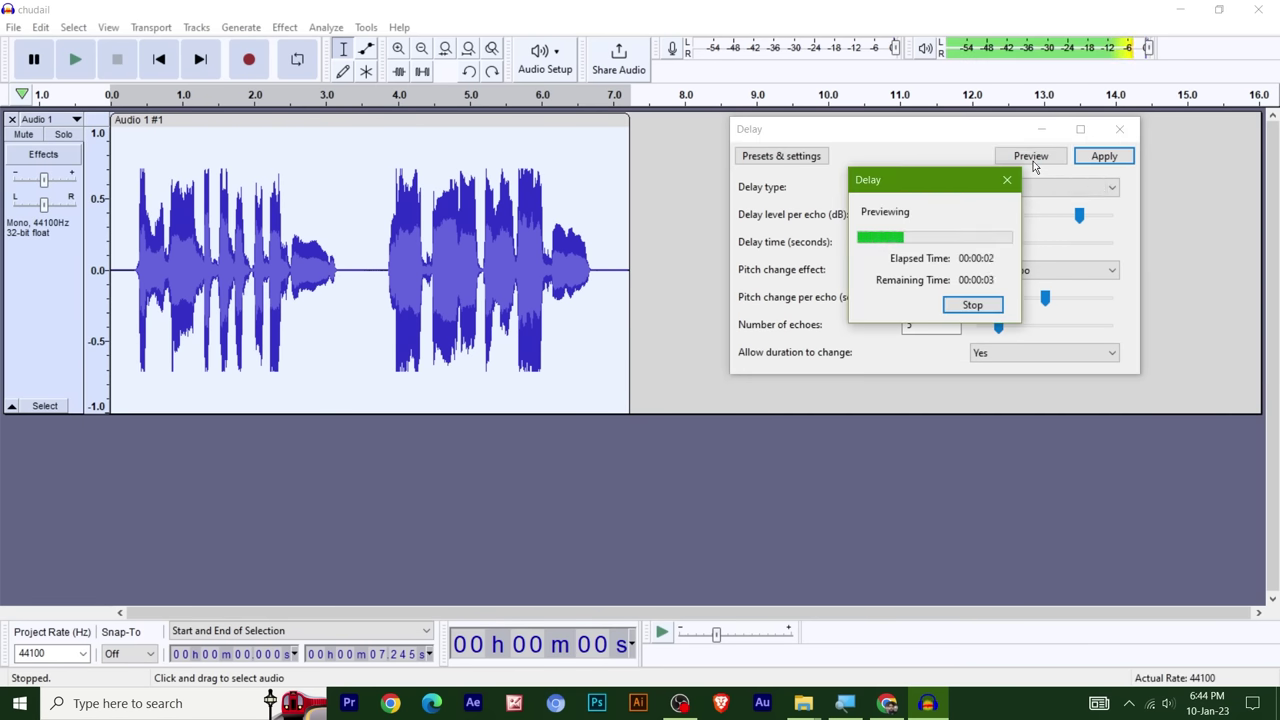
{"action": "left_click", "coordinate": [1009, 180]}
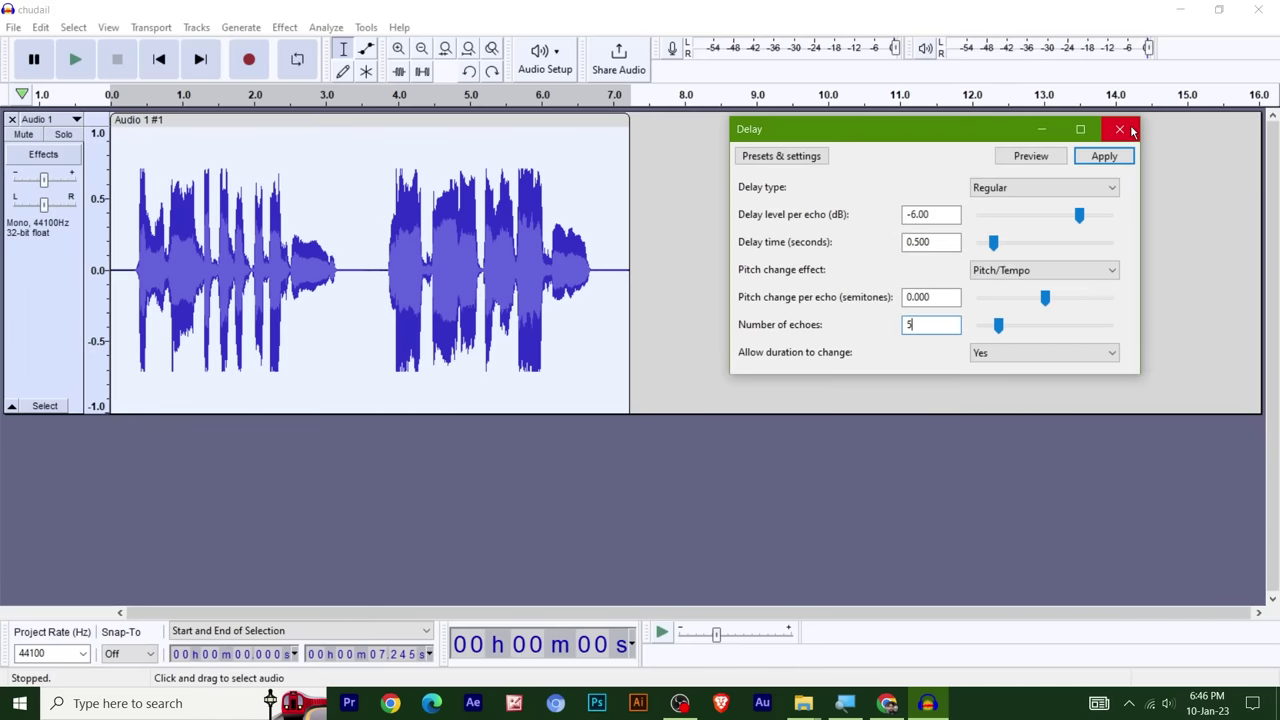
{"action": "left_click", "coordinate": [1120, 129]}
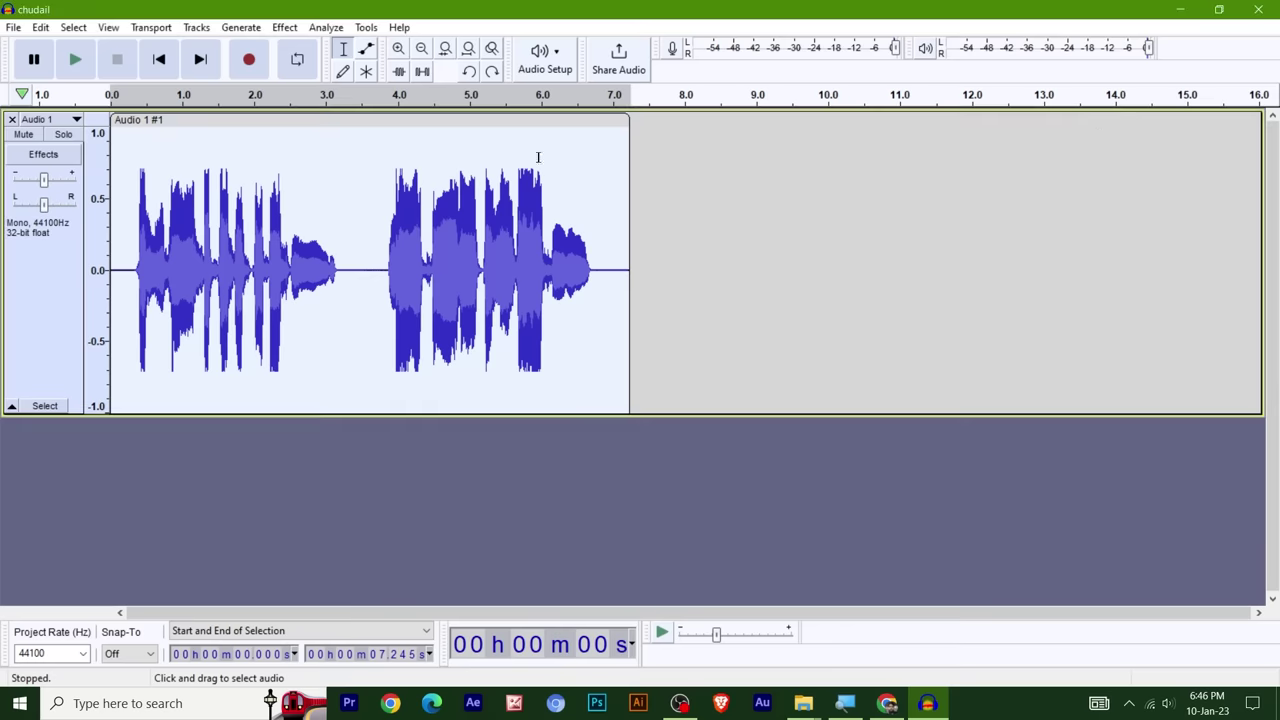
- Open the Echo effect to review its delay time and decay factor, and close it without applying
{"action": "left_click", "coordinate": [287, 28]}
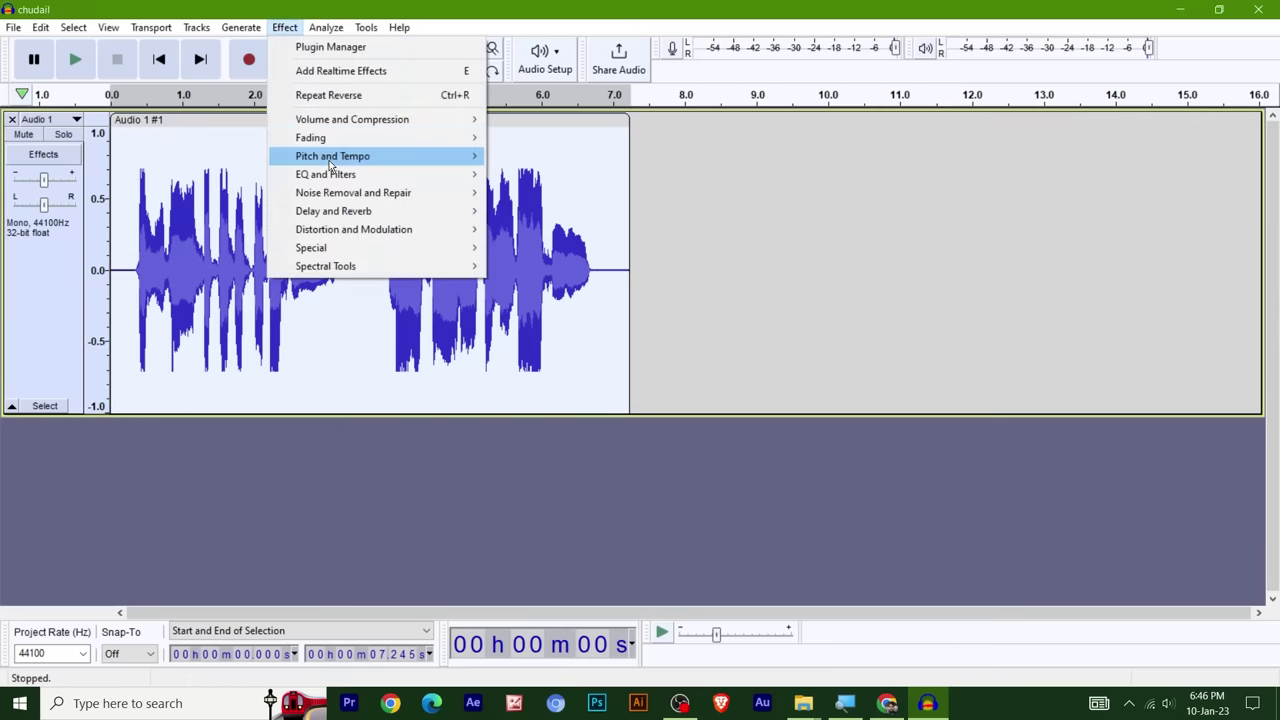
{"action": "mouse_move", "coordinate": [333, 211]}
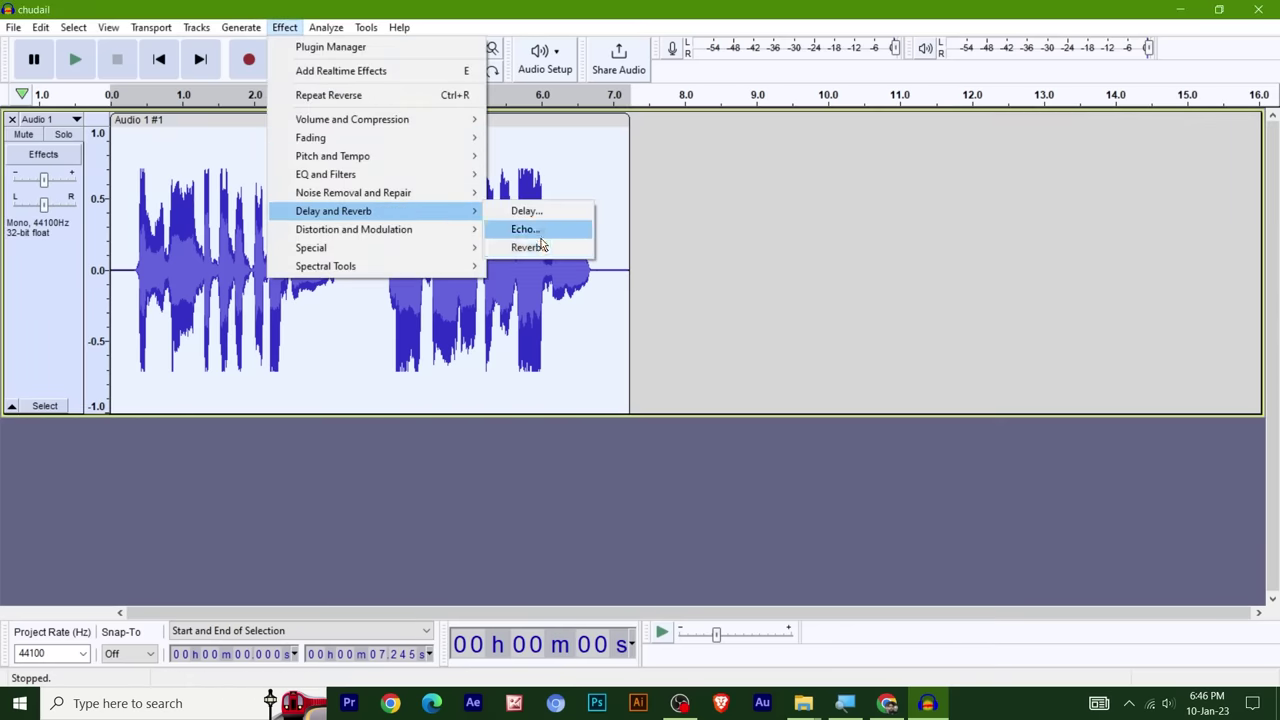
{"action": "left_click", "coordinate": [527, 229]}
{"action": "left_click_drag", "start_coordinate": [594, 284], "coordinate": [862, 117]}
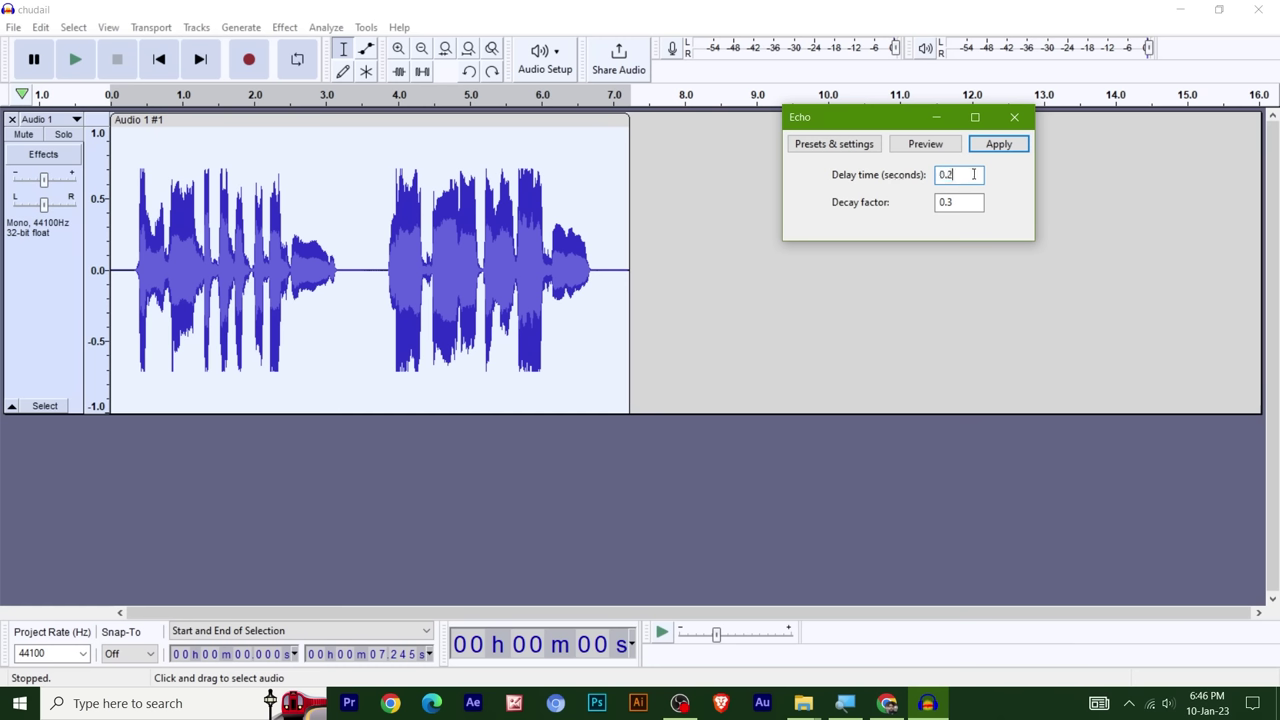
{"action": "left_click", "coordinate": [968, 201]}
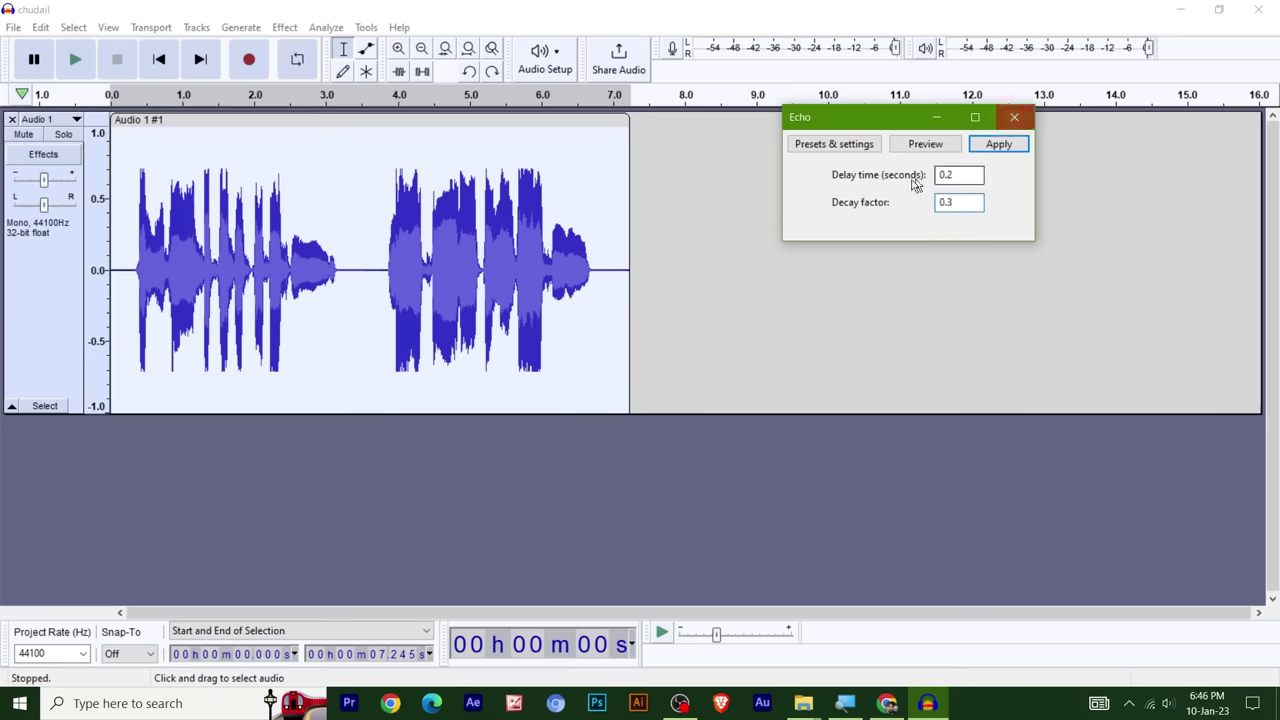
{"action": "left_click", "coordinate": [1015, 122]}
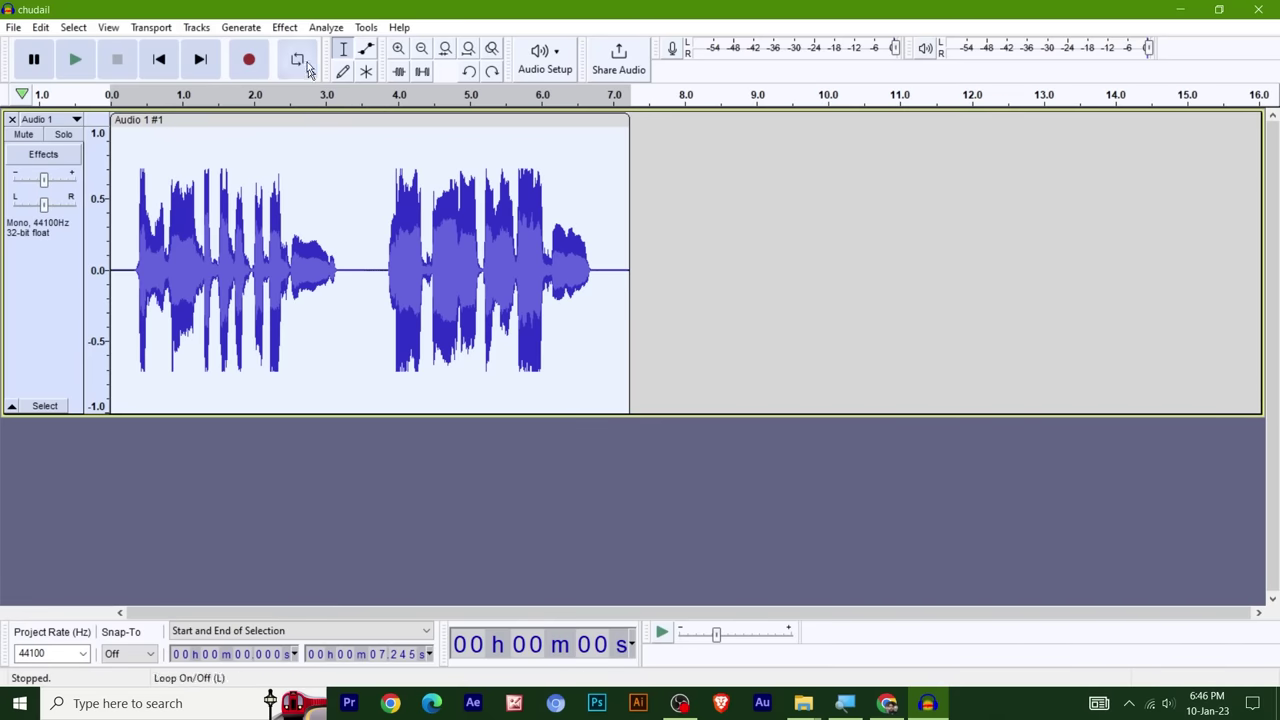
- Load the Defaults factory preset in the Reverb effect, and preview it on the selected clip
{"action": "left_click", "coordinate": [285, 27]}
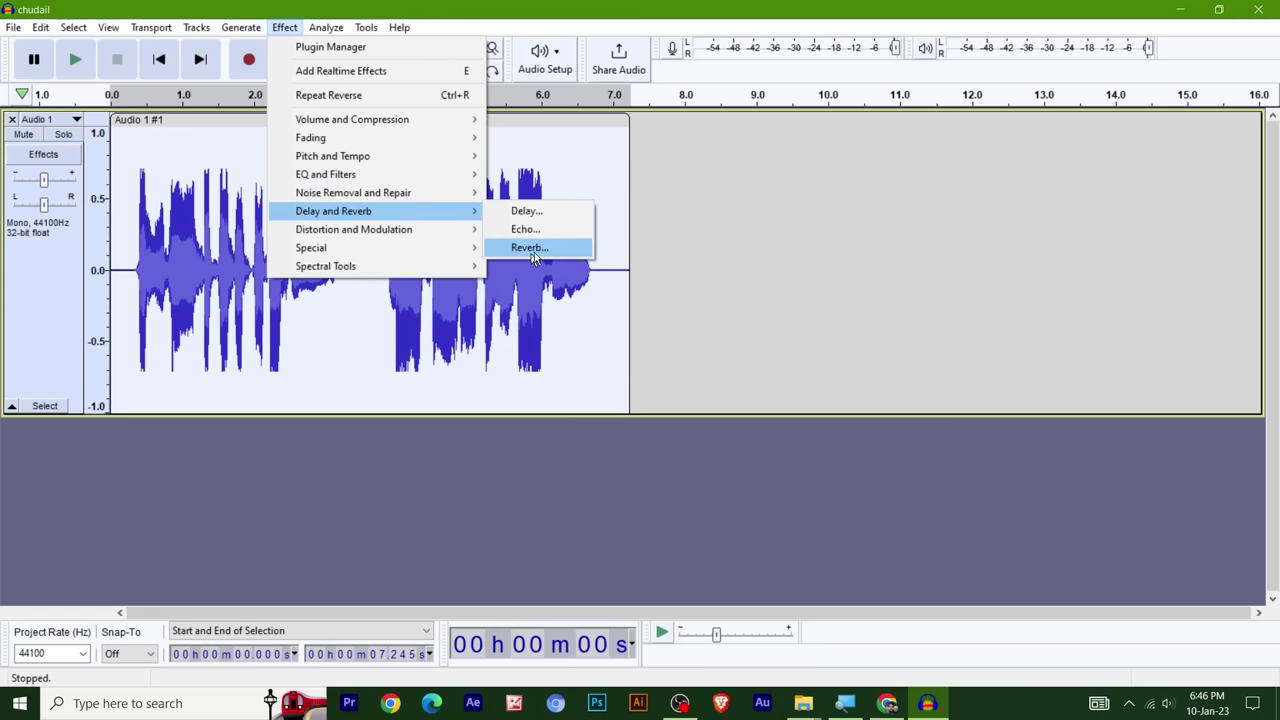
{"action": "left_click", "coordinate": [528, 246]}
{"action": "left_click_drag", "start_coordinate": [619, 192], "coordinate": [866, 95]}
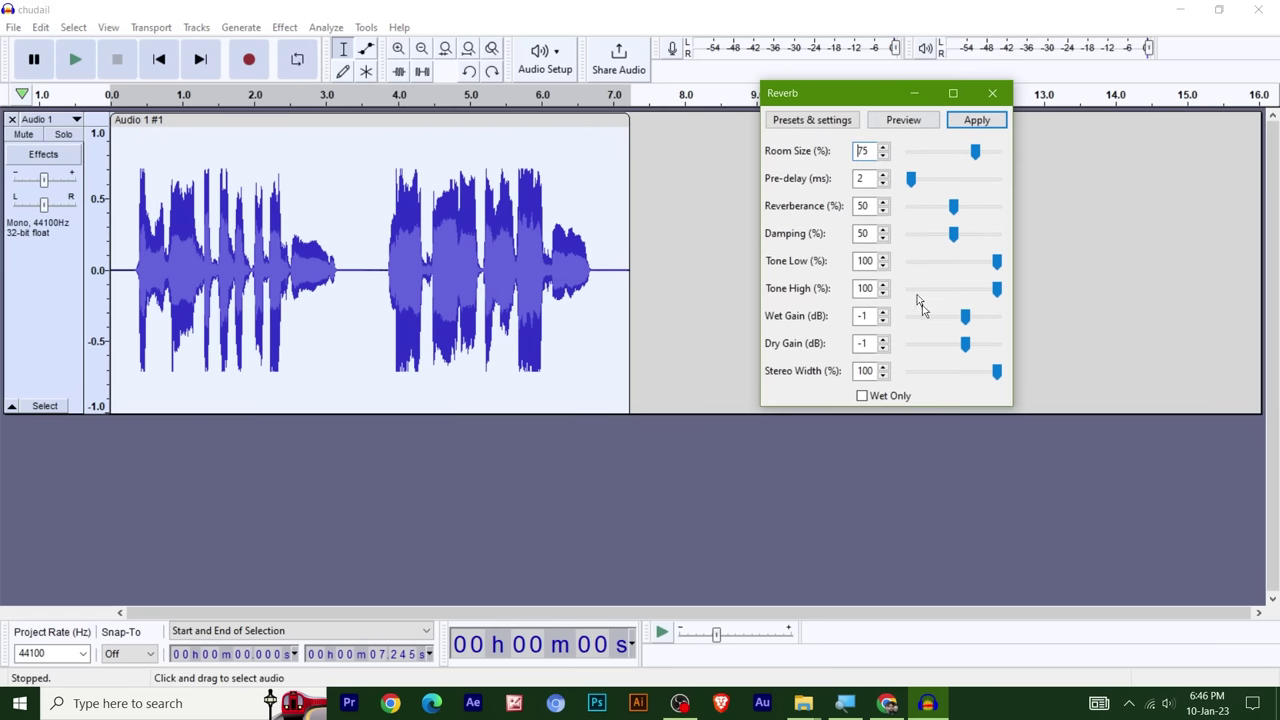
{"action": "left_click", "coordinate": [810, 120]}
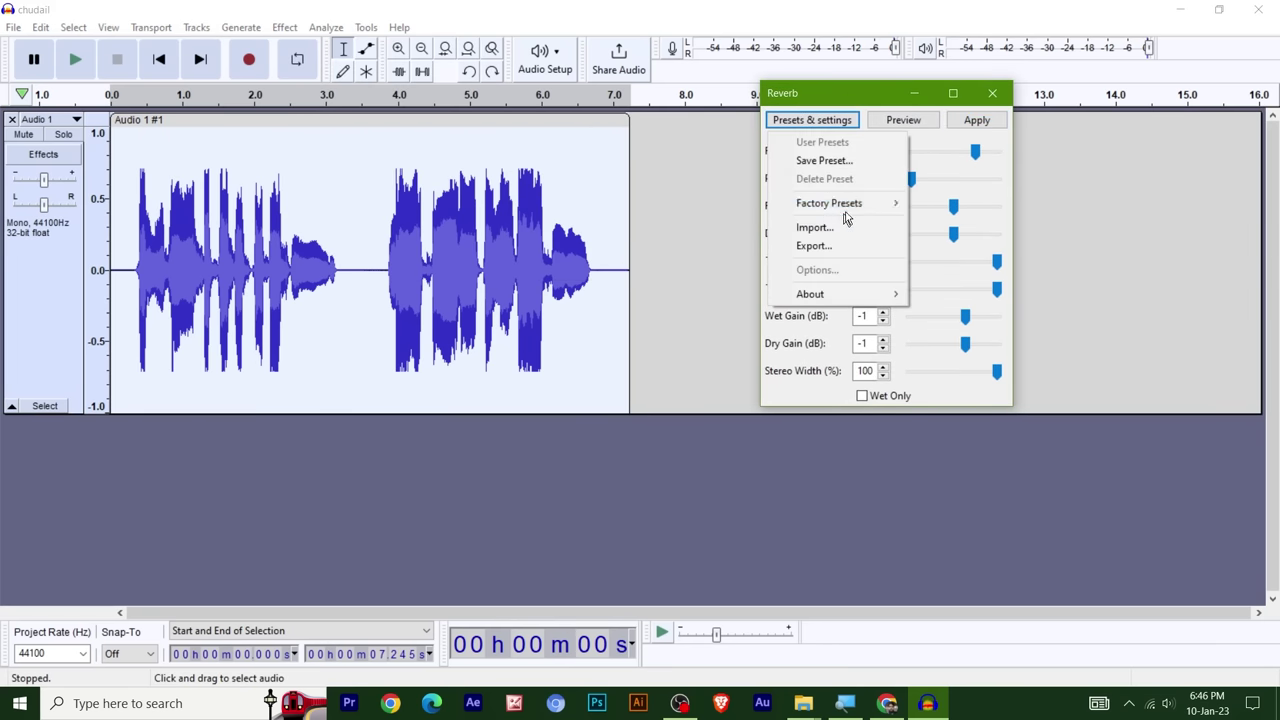
{"action": "mouse_move", "coordinate": [890, 203]}
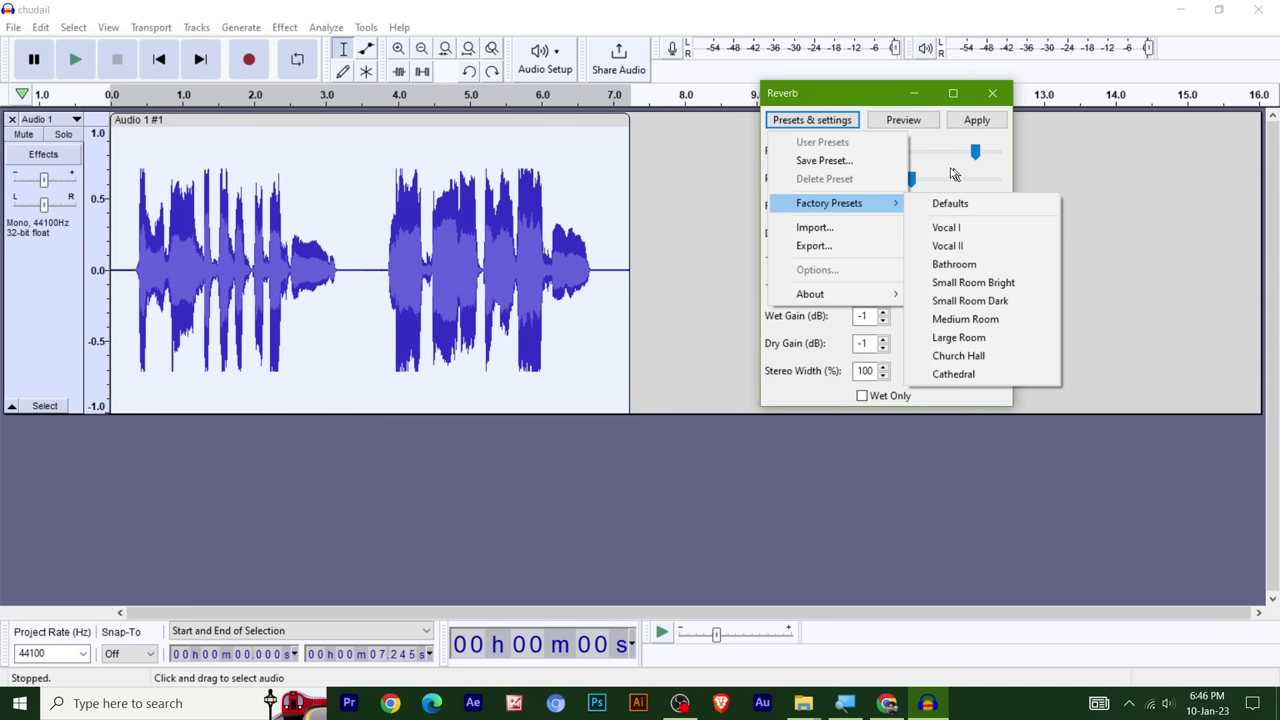
{"action": "left_click", "coordinate": [950, 203]}
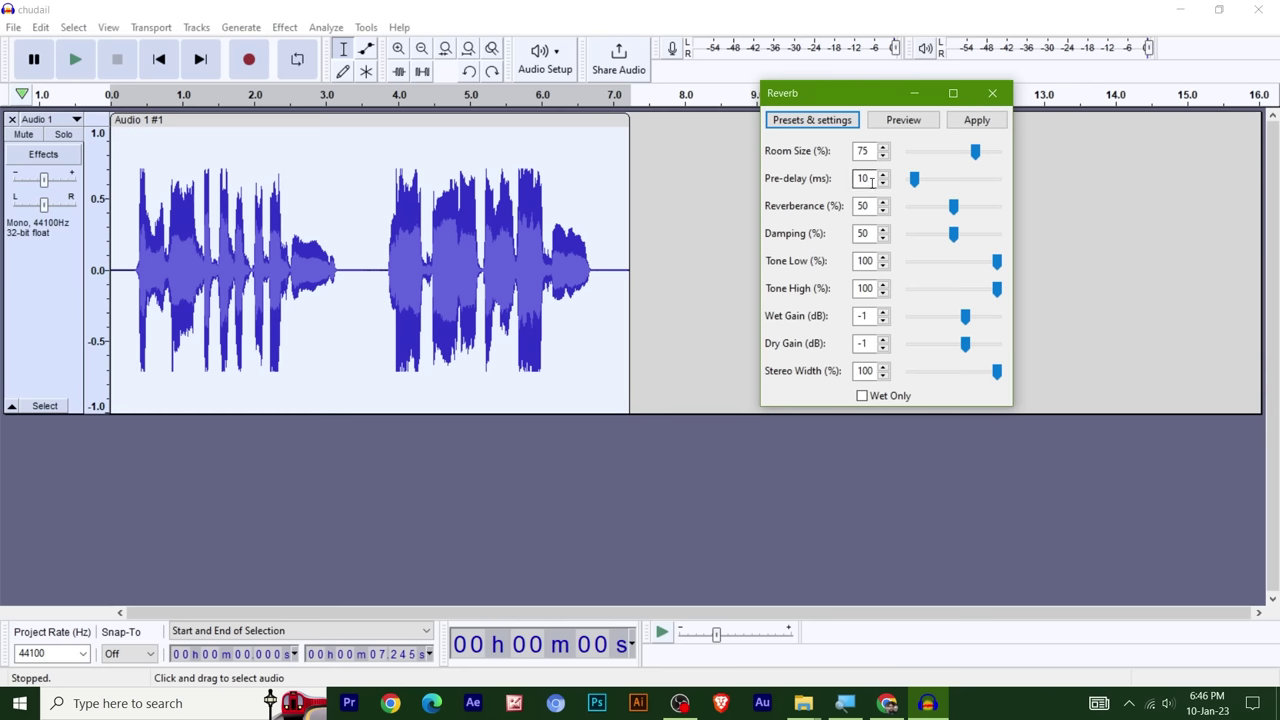
{"action": "left_click", "coordinate": [900, 120]}
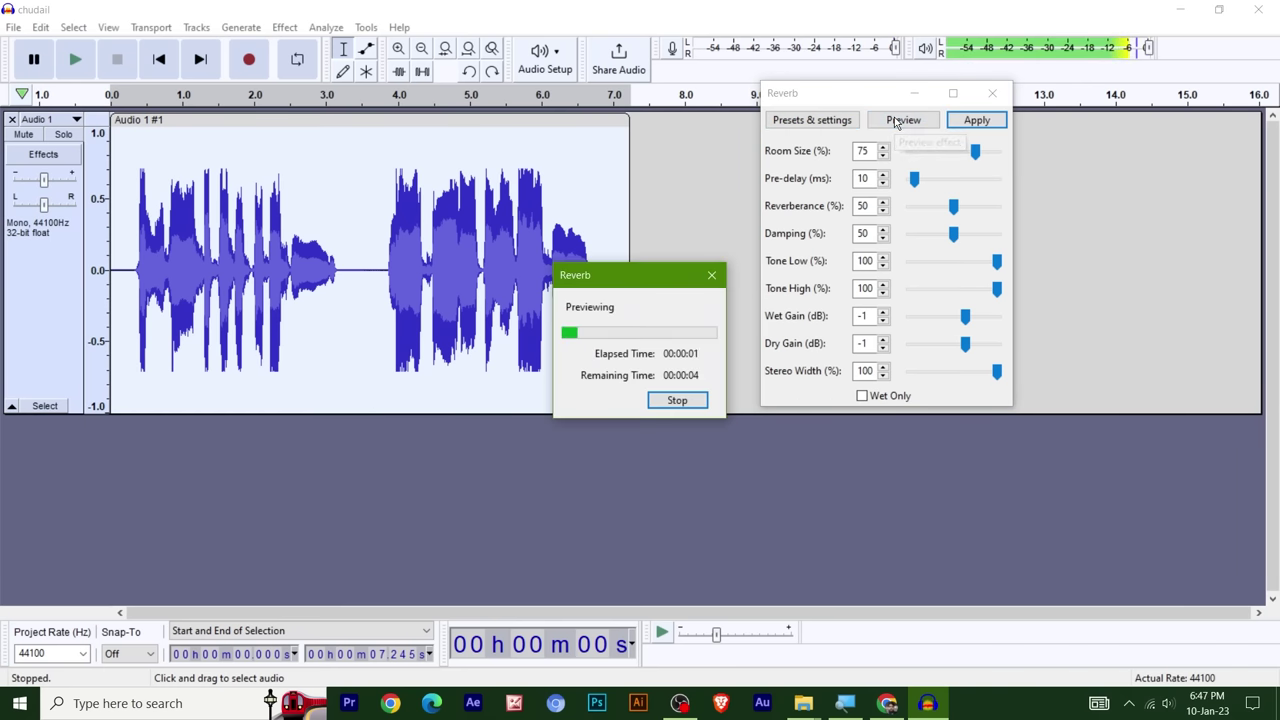
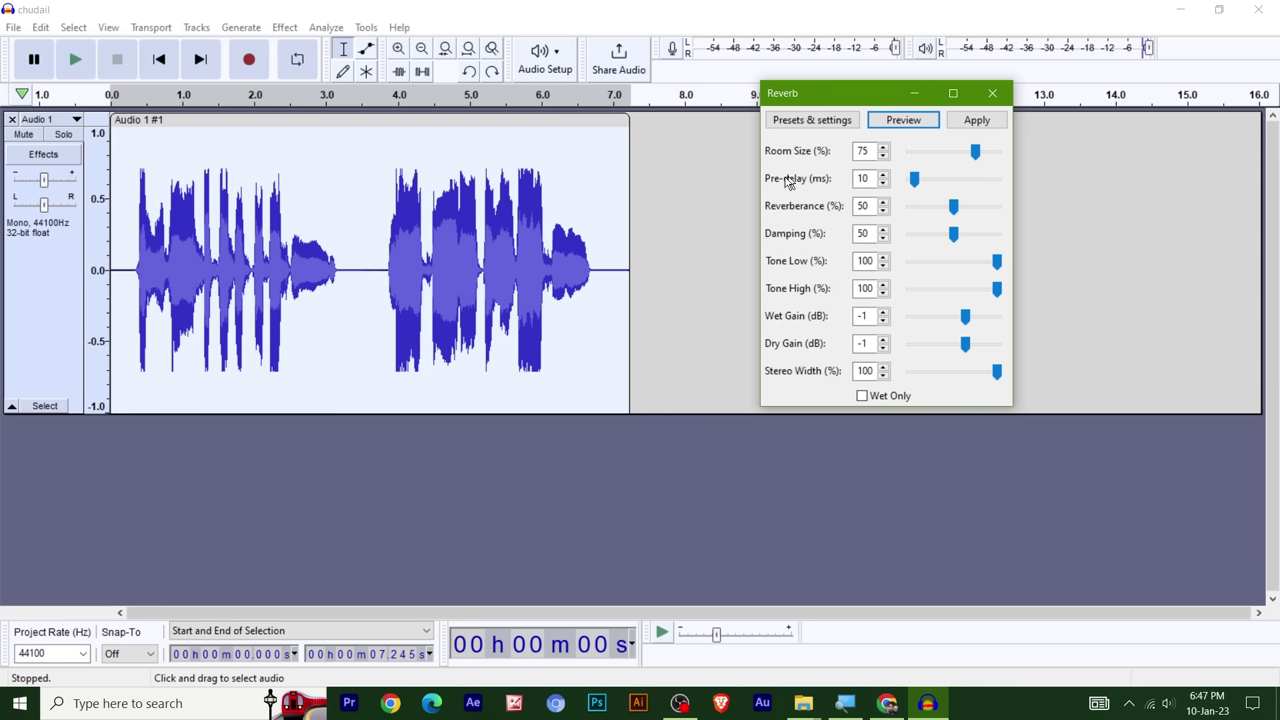
- Set the Reverb pre-delay to 70 ms, and close the effect without applying
{"action": "left_click_drag", "start_coordinate": [916, 179], "coordinate": [941, 183]}
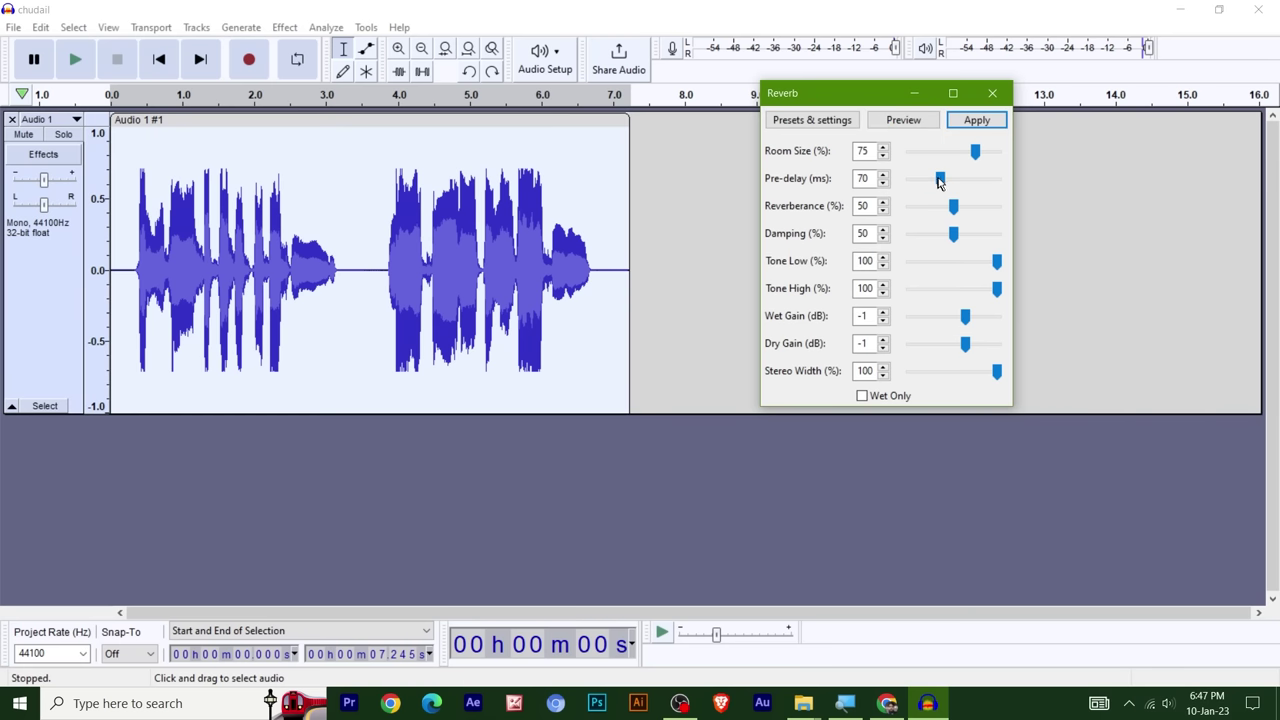
{"action": "scroll", "coordinate": [915, 181], "scroll_direction": "down", "scroll_amount": 4}
{"action": "left_click", "coordinate": [991, 93]}
- Load the Walkie-talkie factory preset in the Distortion effect, and preview it on the selected clip
{"action": "left_click", "coordinate": [285, 27]}
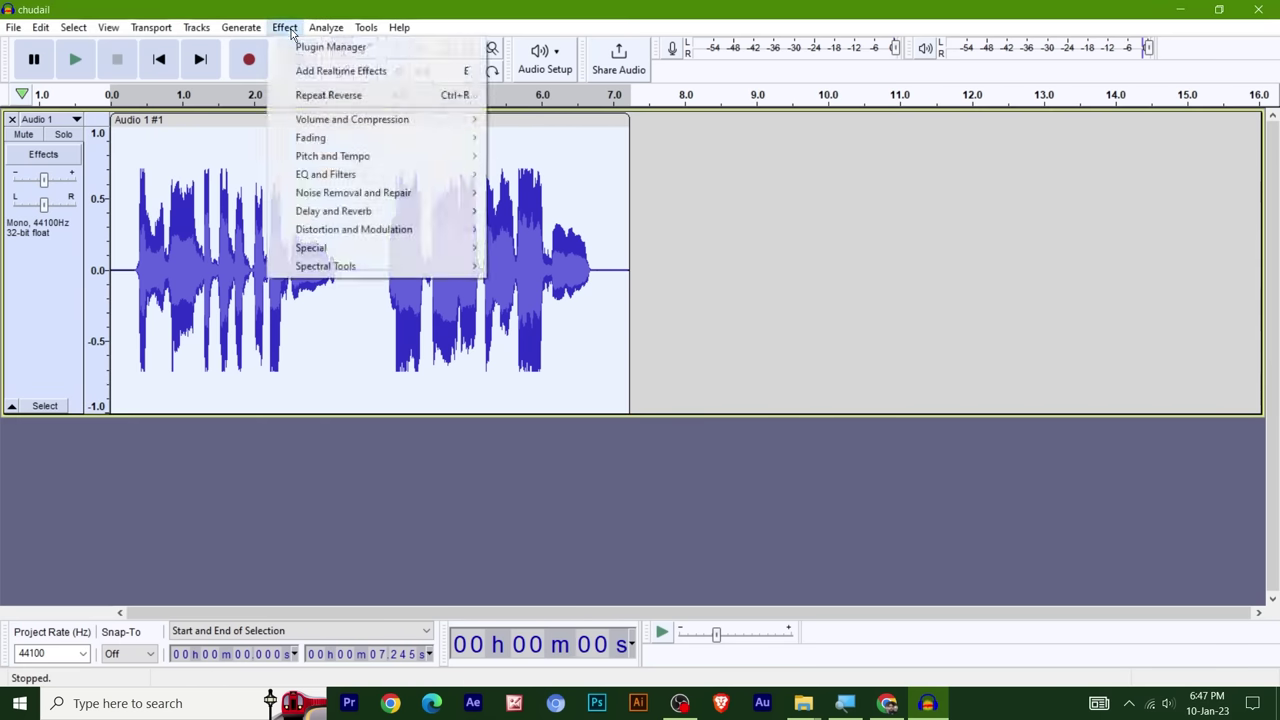
{"action": "mouse_move", "coordinate": [369, 193]}
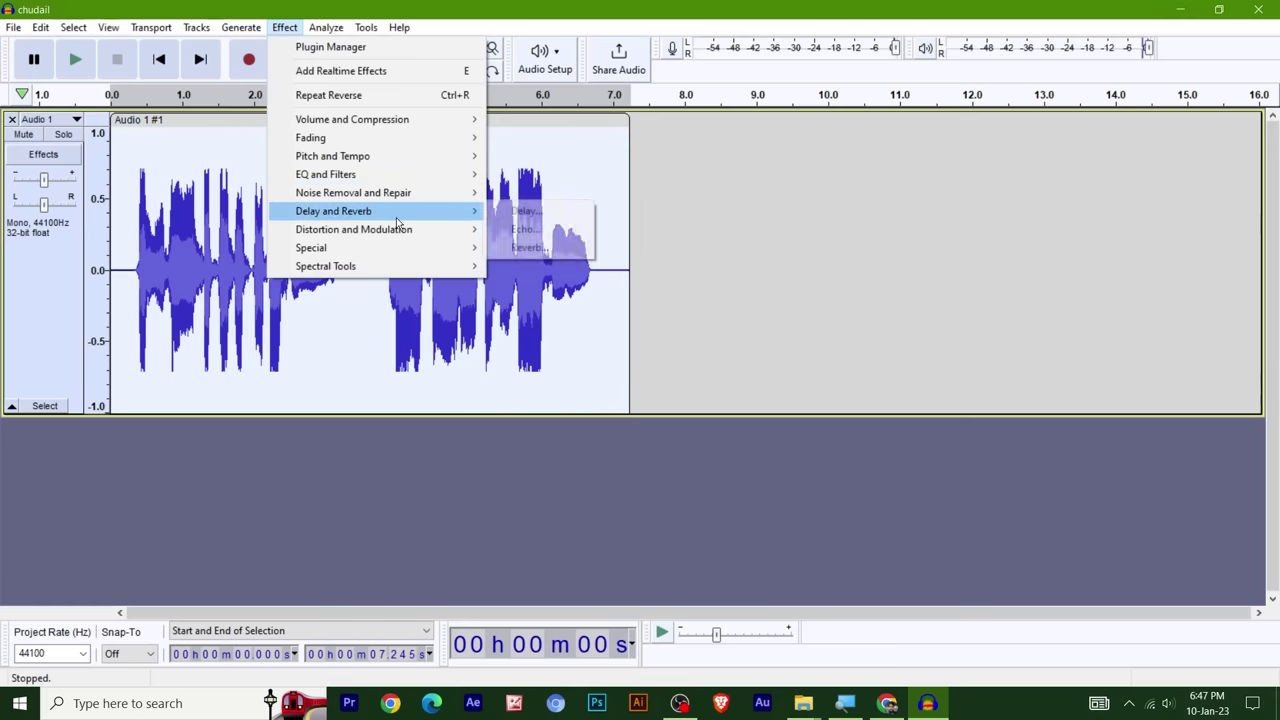
{"action": "mouse_move", "coordinate": [396, 240]}
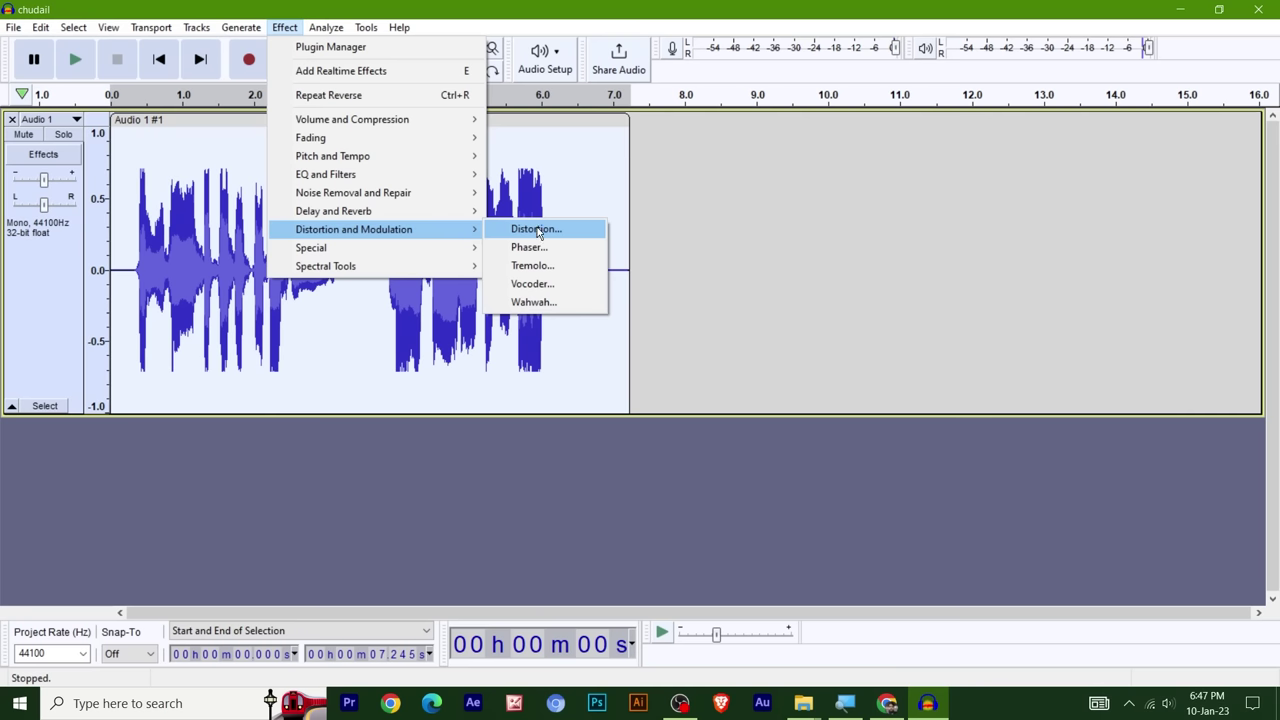
{"action": "left_click", "coordinate": [503, 230]}
{"action": "left_click_drag", "start_coordinate": [627, 216], "coordinate": [735, 87]}
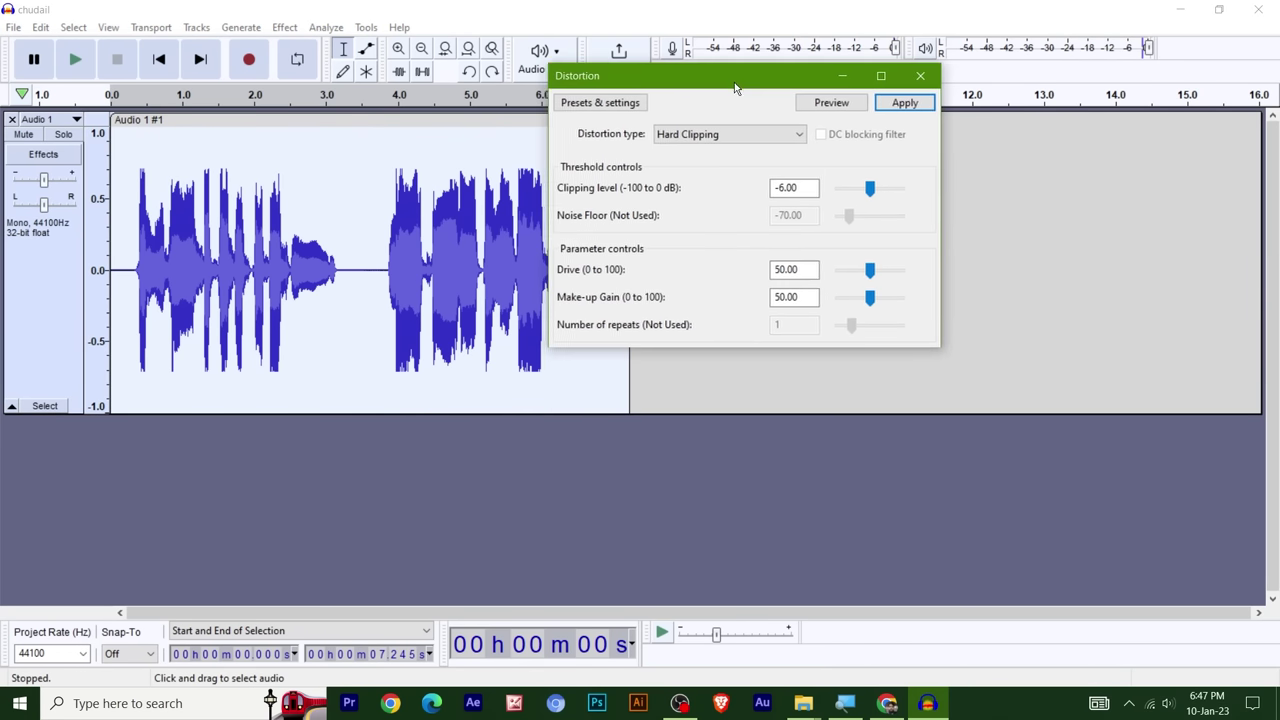
{"action": "left_click", "coordinate": [620, 103]}
{"action": "mouse_move", "coordinate": [647, 190]}
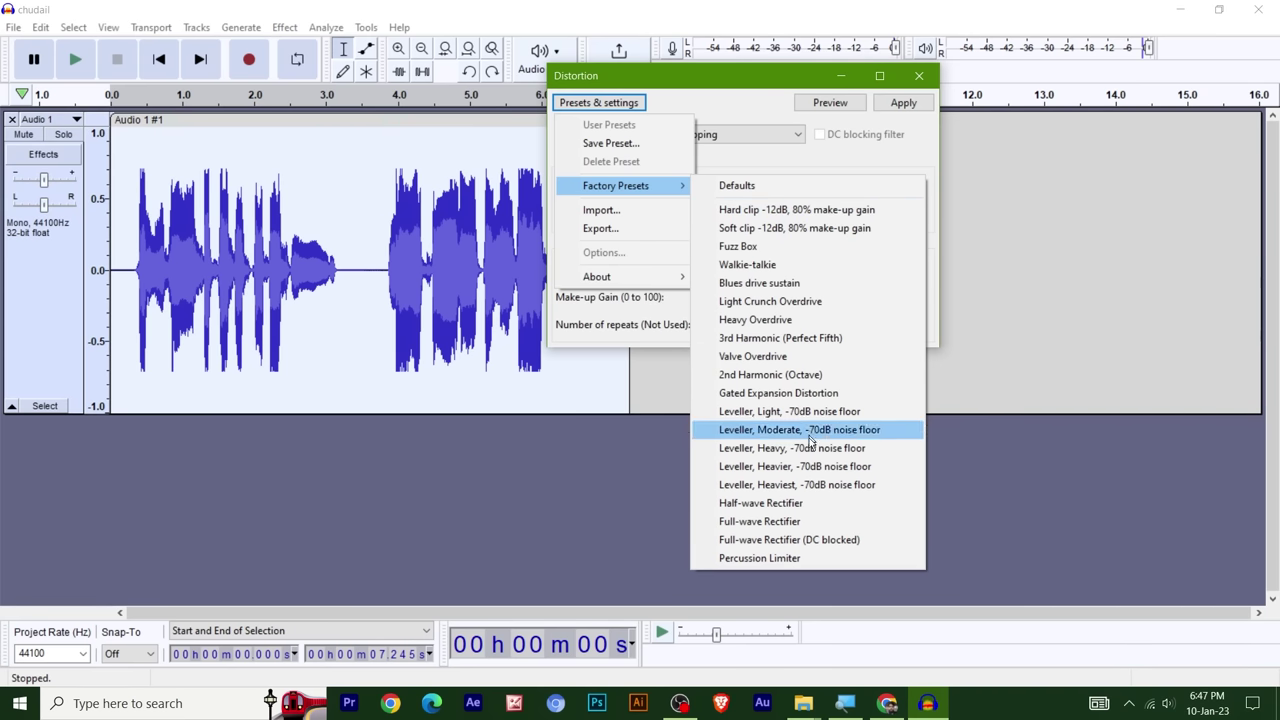
{"action": "left_click", "coordinate": [808, 264]}
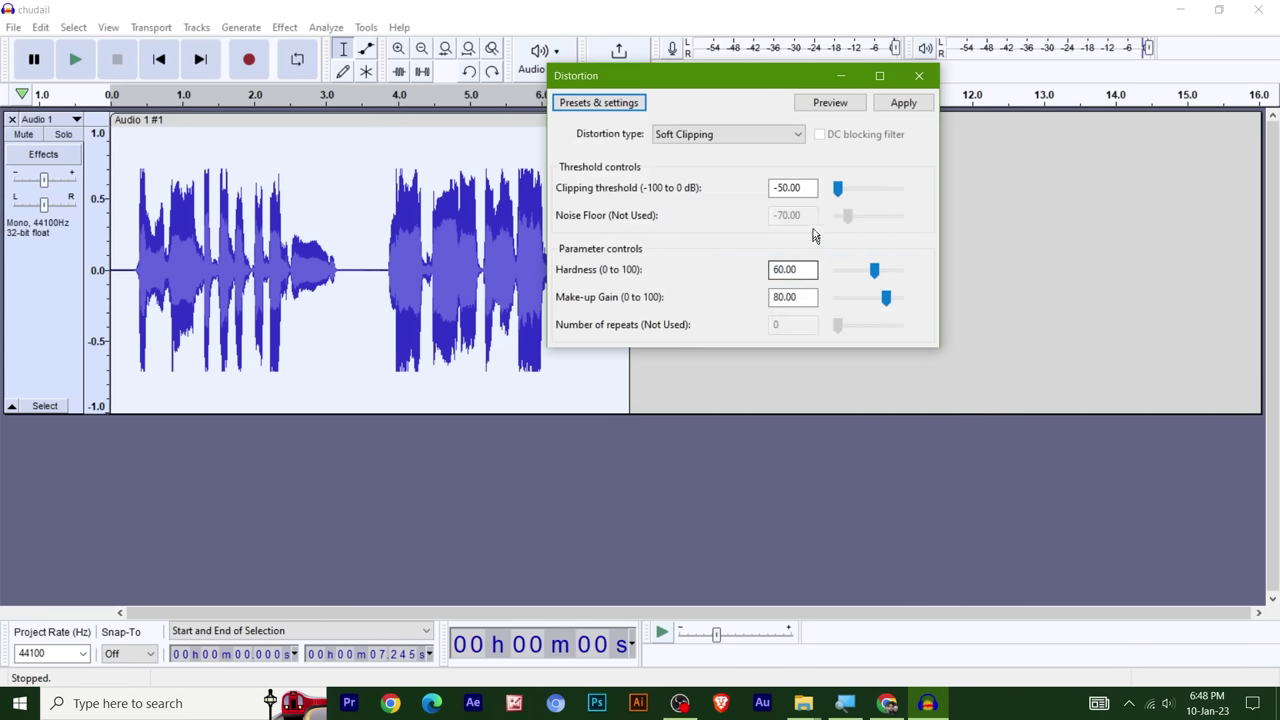
{"action": "left_click", "coordinate": [831, 106]}
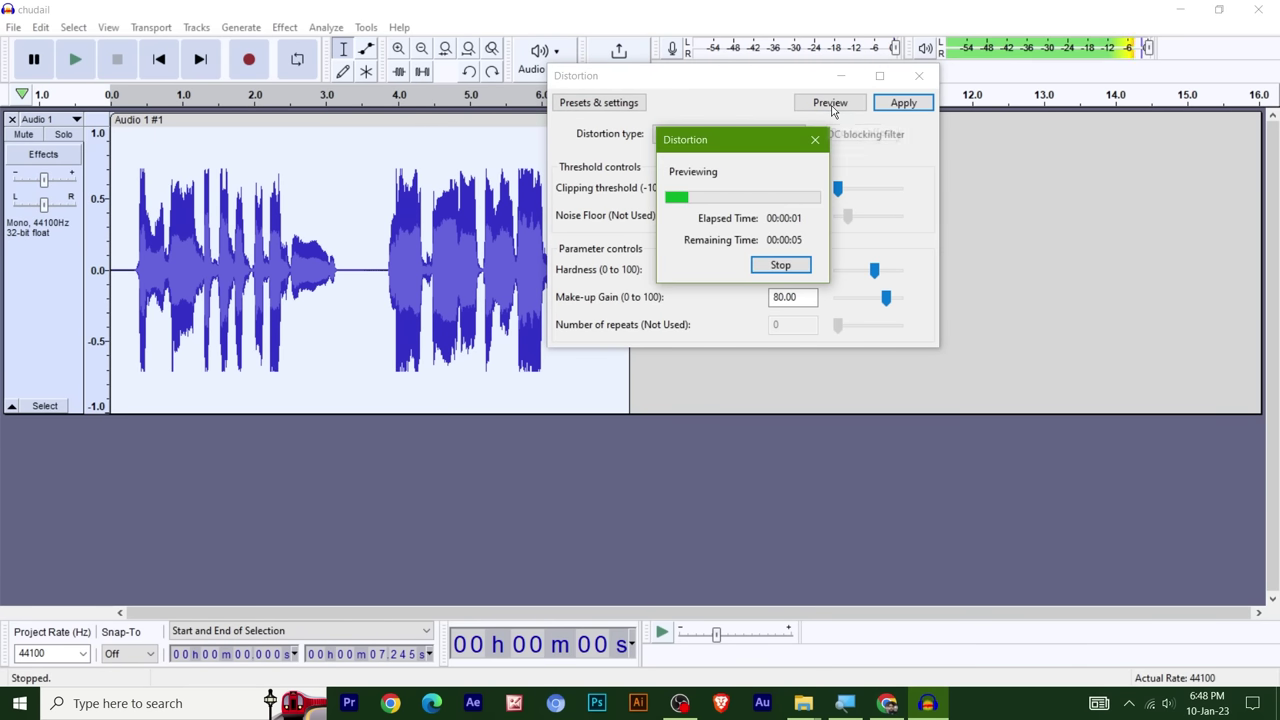
{"action": "left_click", "coordinate": [815, 139]}
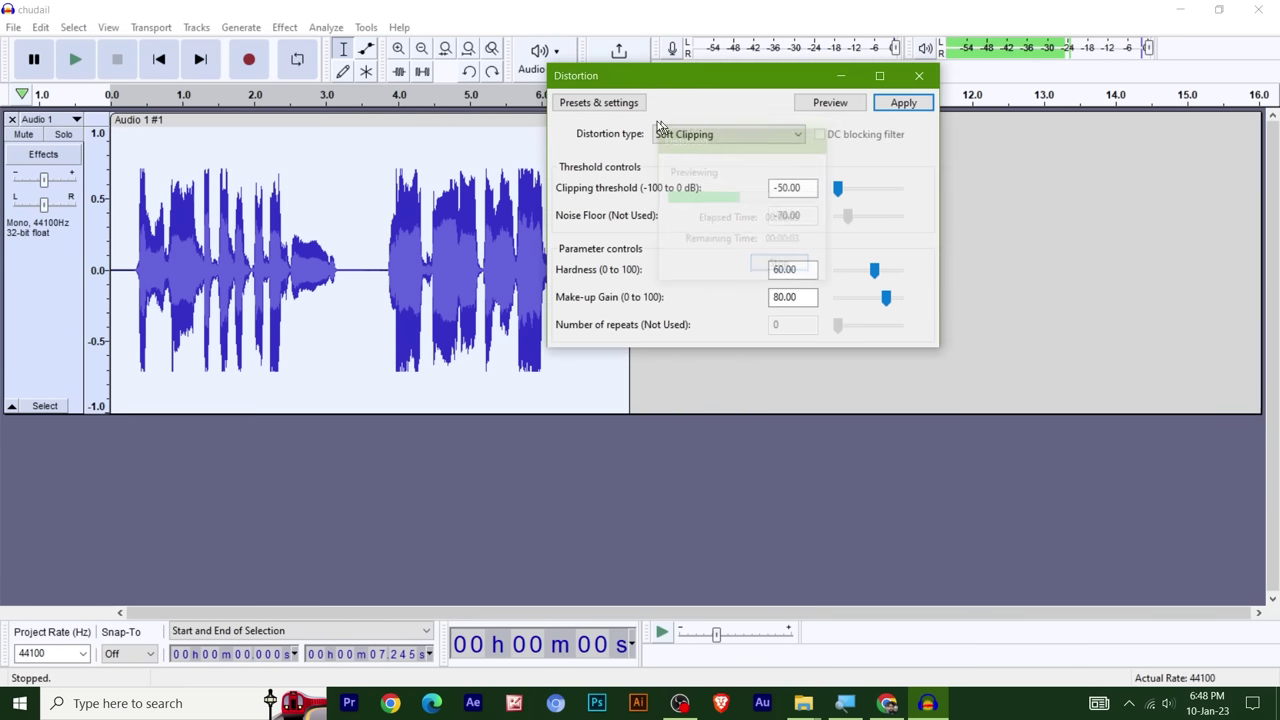
- Switch the Distortion effect to the 2nd Harmonic (Octave) factory preset, and preview it
{"action": "left_click", "coordinate": [598, 102]}
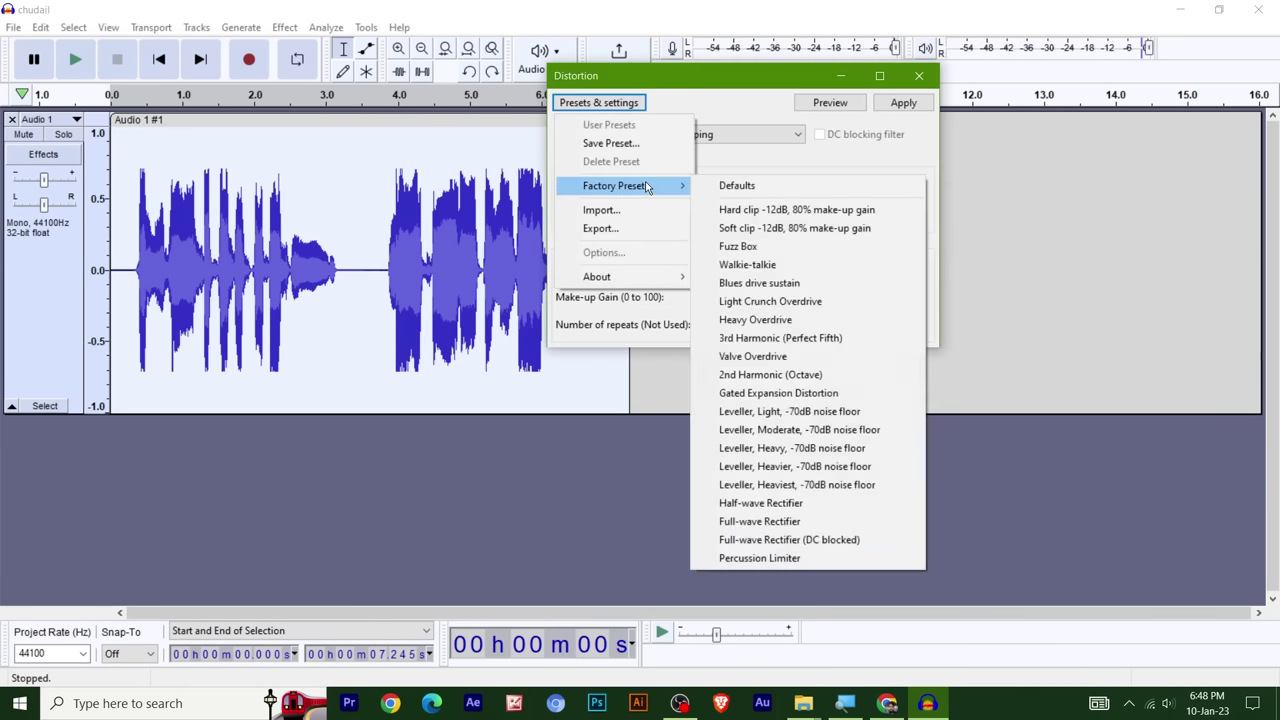
{"action": "left_click", "coordinate": [770, 374]}
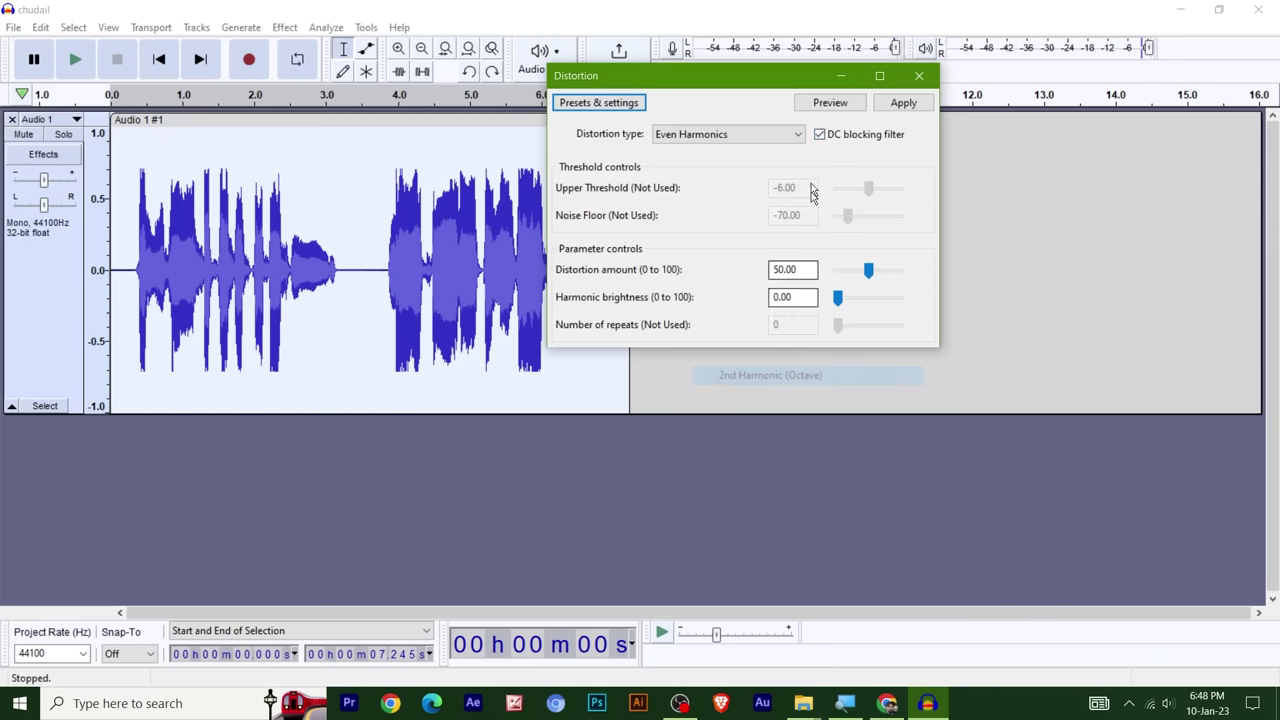
{"action": "left_click", "coordinate": [829, 103]}
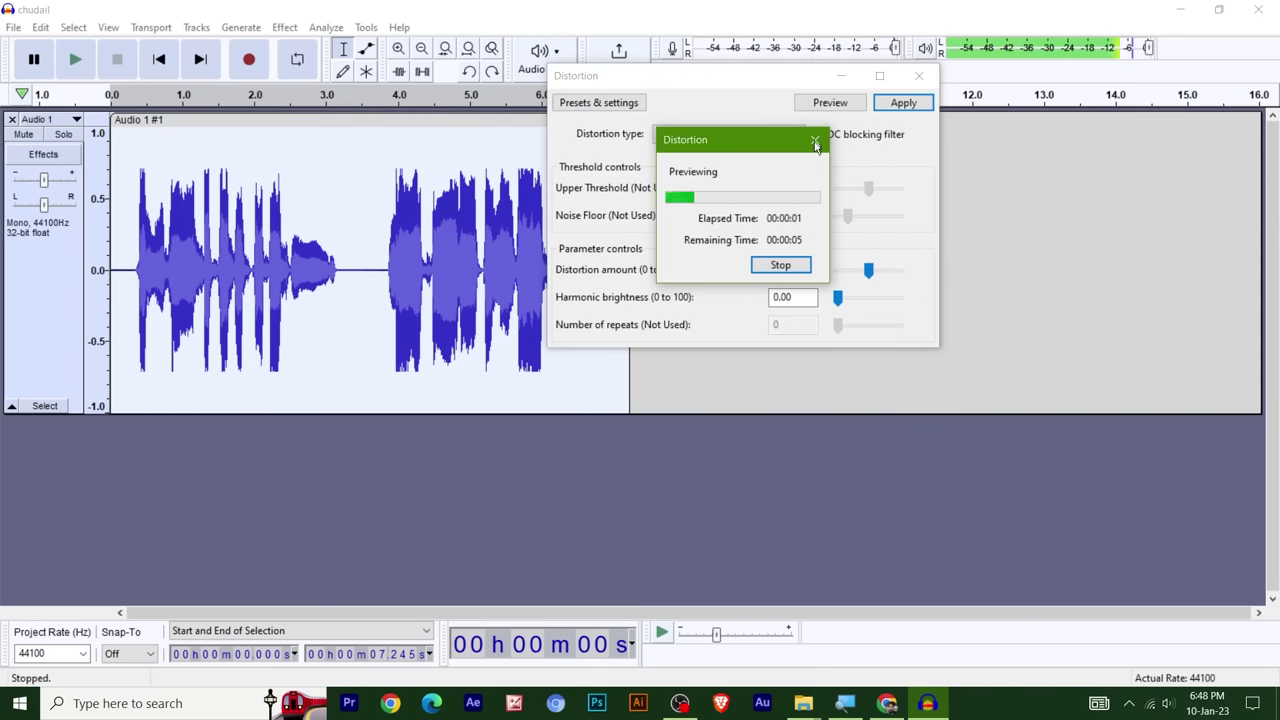
{"action": "left_click", "coordinate": [815, 140]}
- Close the Distortion effect without applying it, clear the selection, and delete the Audio 1 track
{"action": "left_click", "coordinate": [598, 102]}
{"action": "mouse_move", "coordinate": [630, 186]}
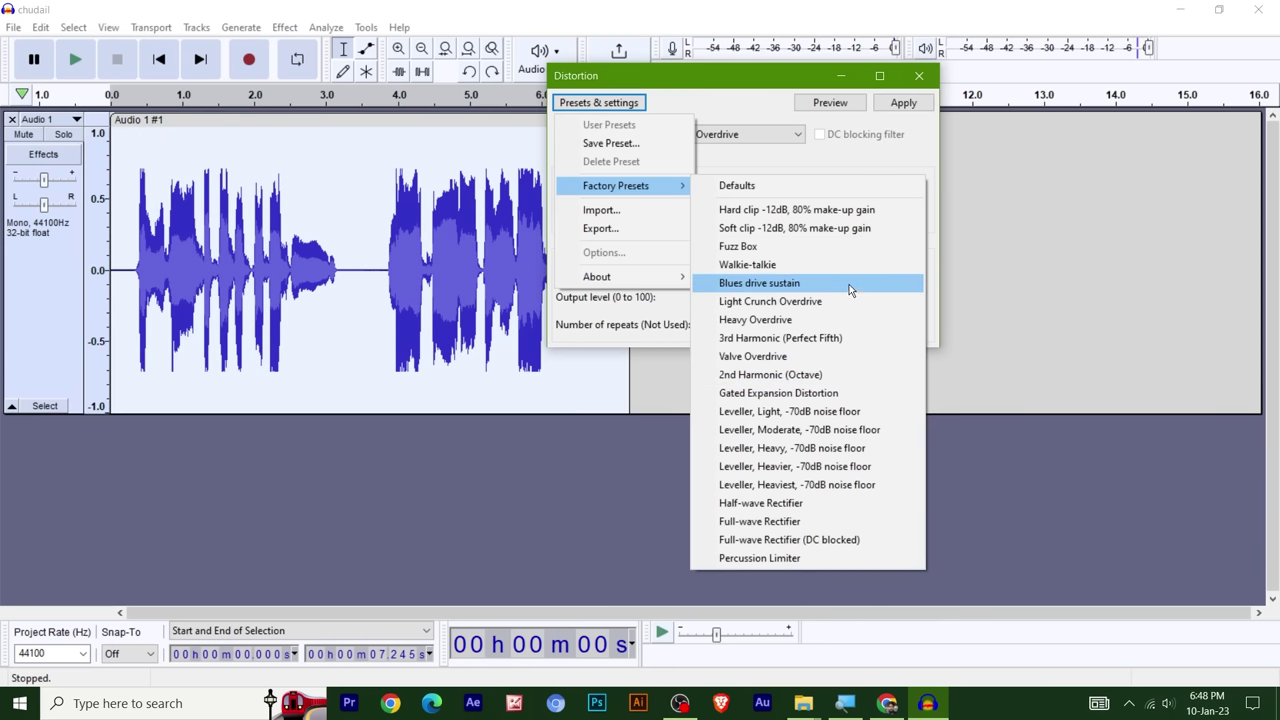
{"action": "left_click", "coordinate": [883, 156]}
{"action": "left_click", "coordinate": [919, 75]}
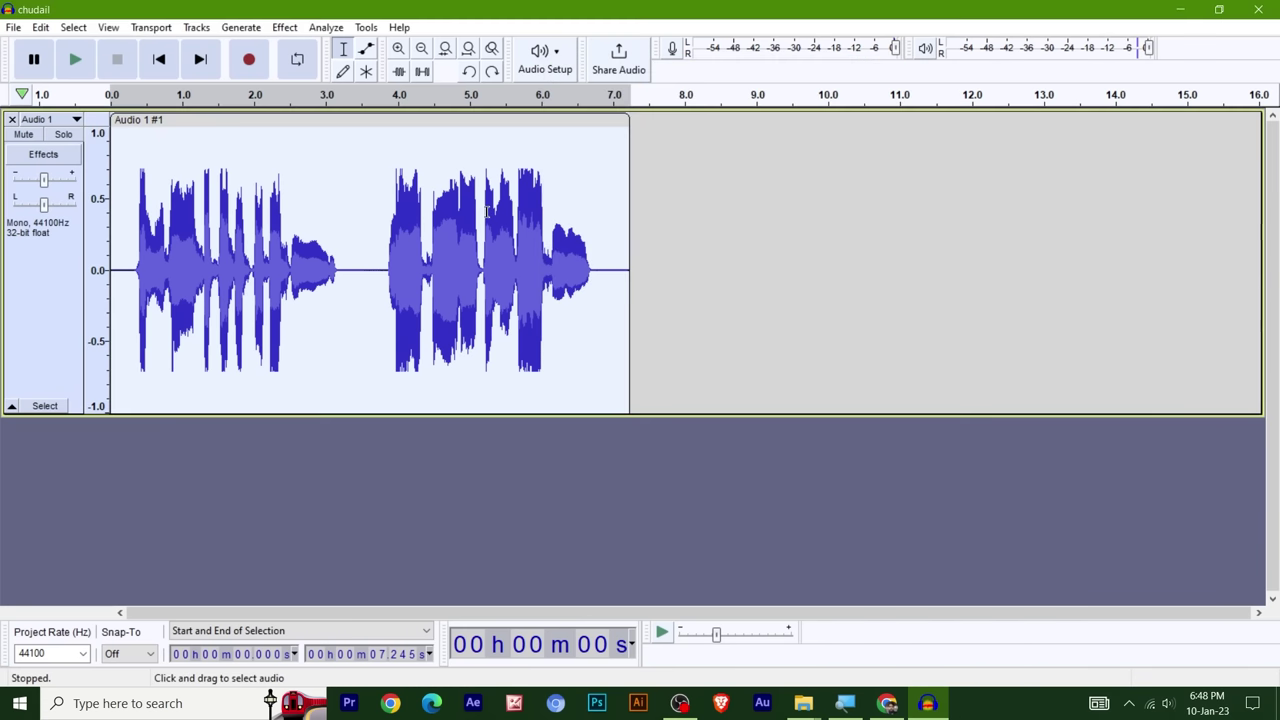
{"action": "key", "text": "ctrl+shift+a"}
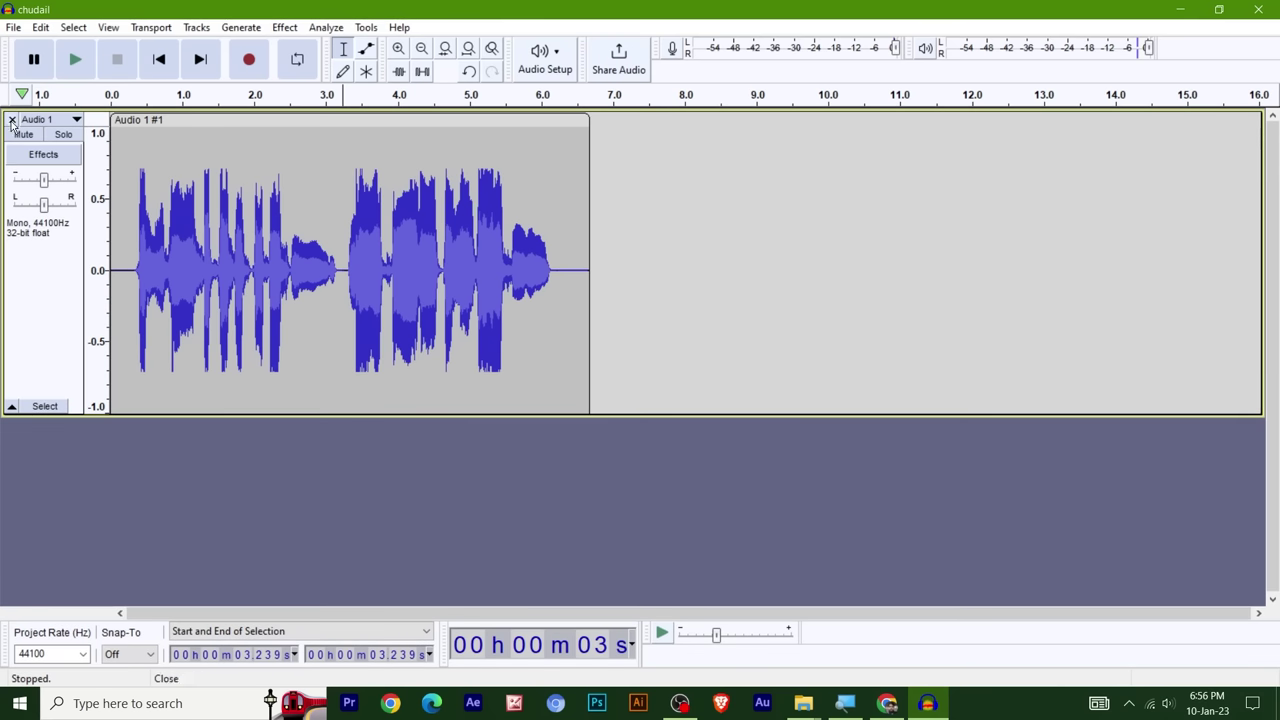
{"action": "left_click", "coordinate": [11, 120]}
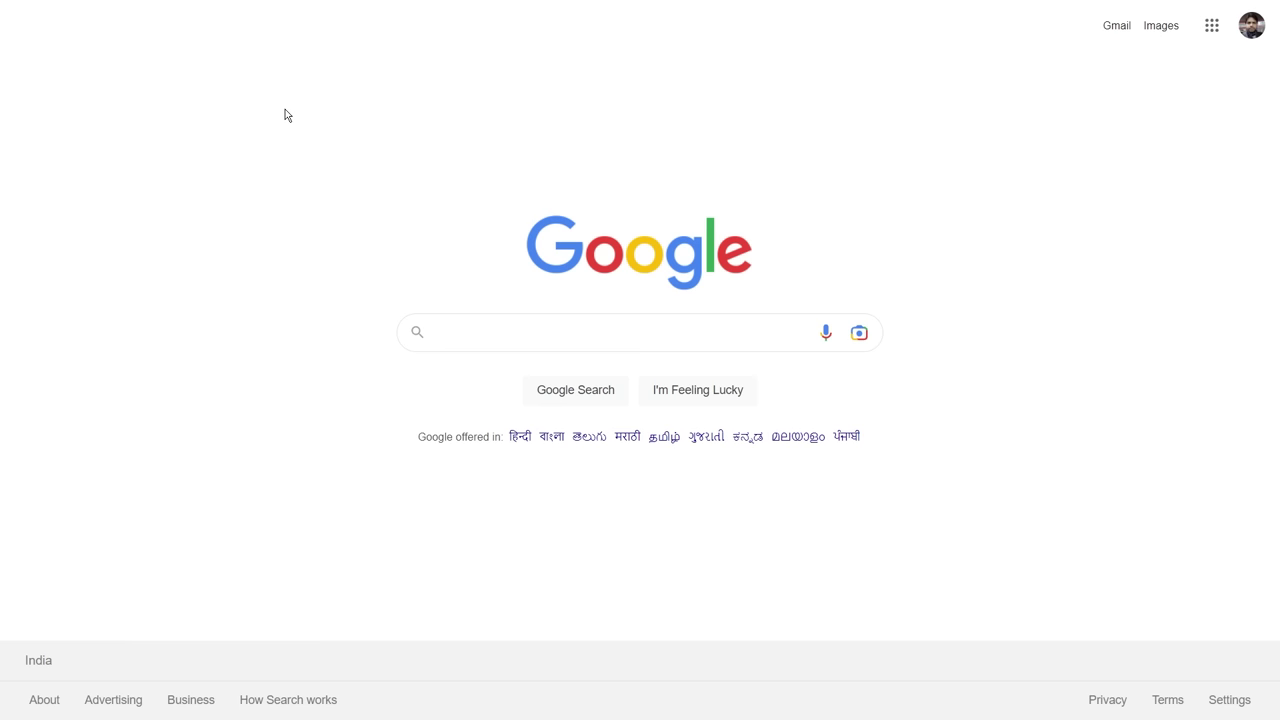
- Search Google for "clownfish voice changer" and open the Clownfish Voice Changer page on clownfish-translator.com
{"action": "left_click", "coordinate": [506, 336]}
{"action": "type", "text": "C"}
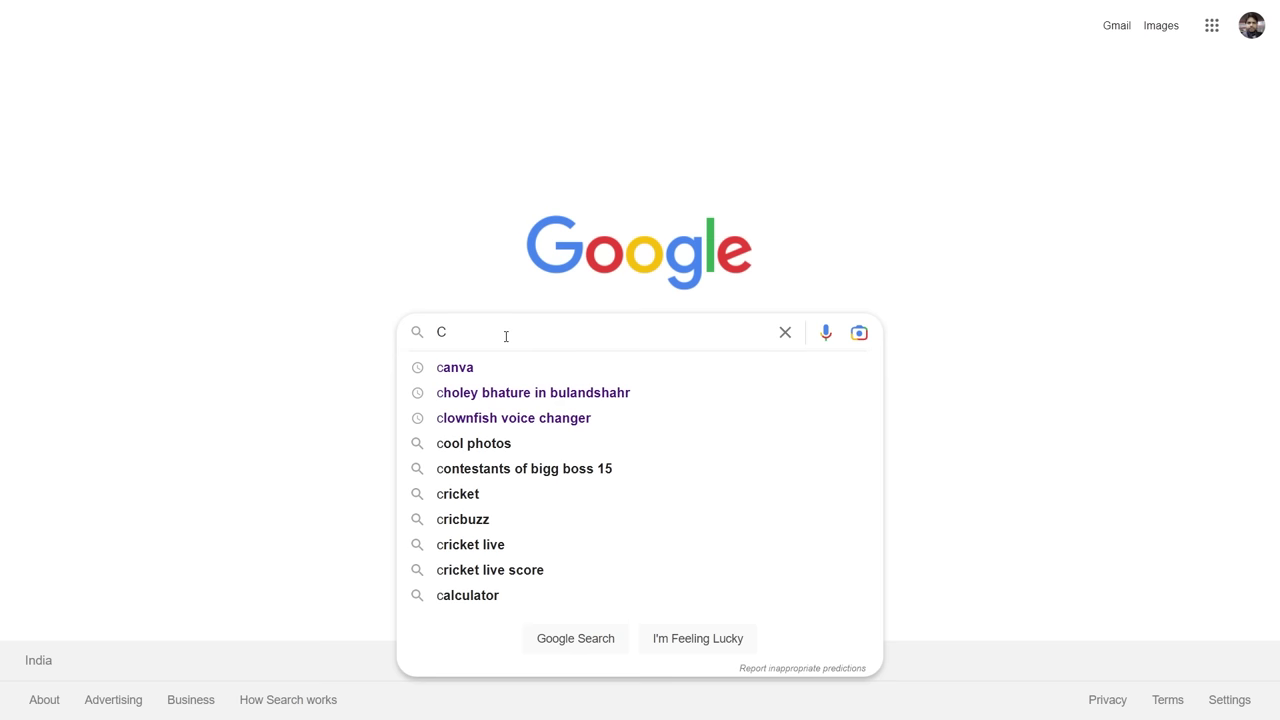
{"action": "type", "text": "lownfis"}
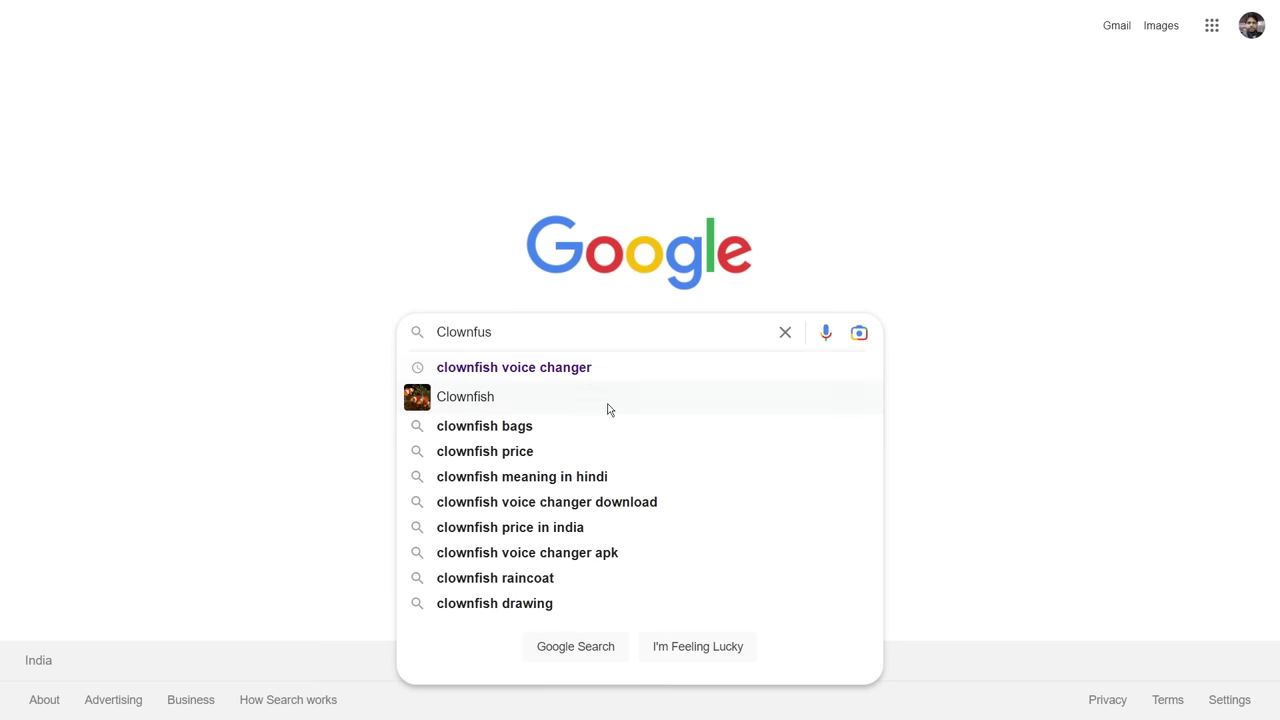
{"action": "left_click", "coordinate": [590, 367]}
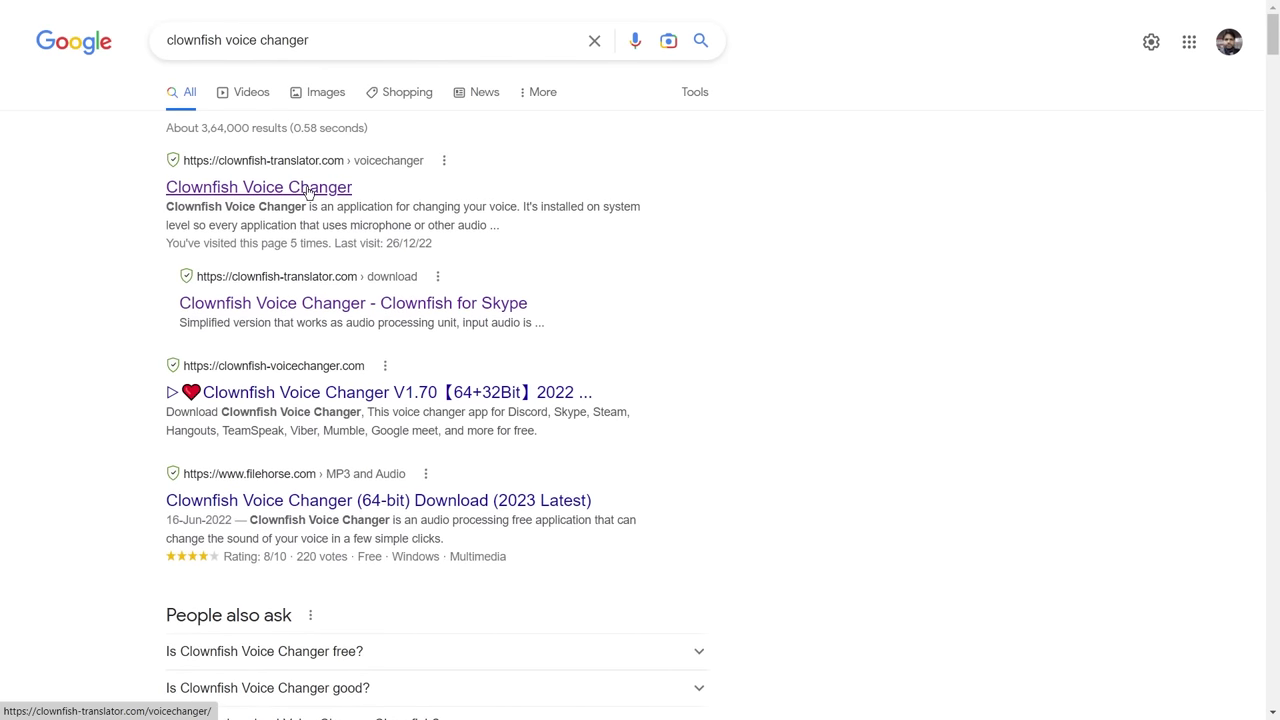
{"action": "left_click", "coordinate": [309, 188]}
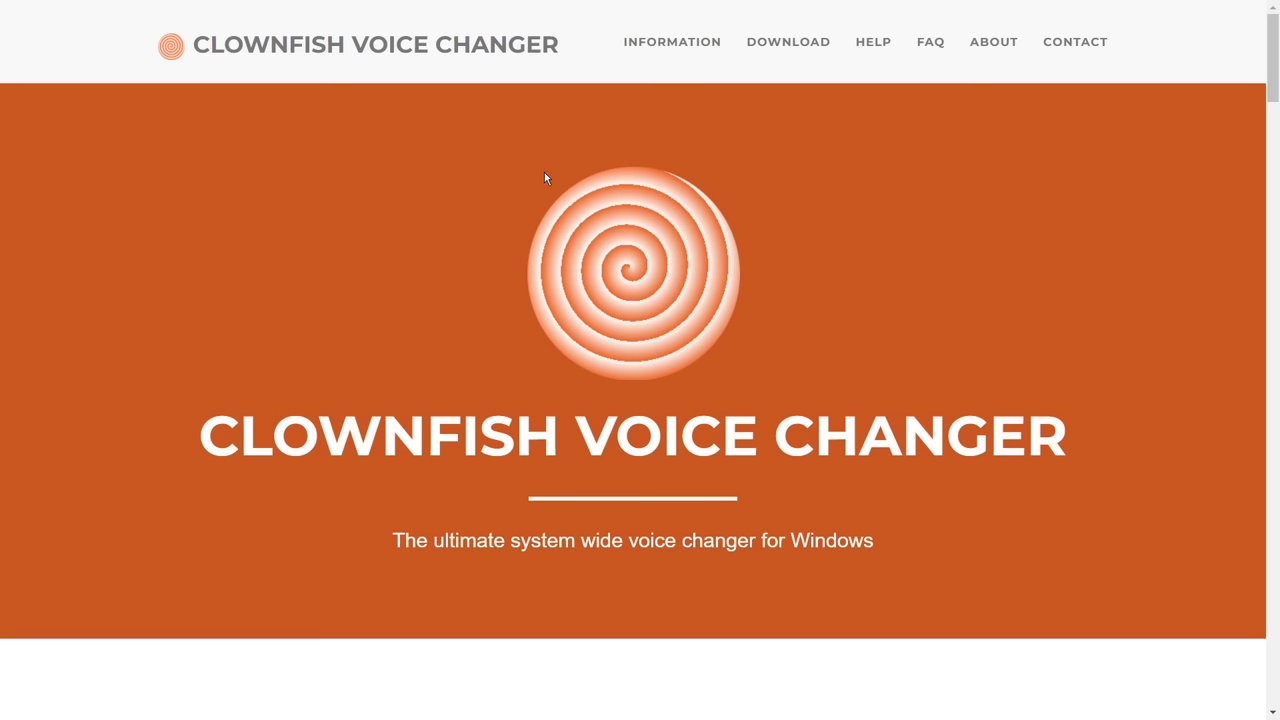
- Download the 64bit (64bit VST) Clownfish Voice Changer installer, and show the downloaded file in its folder
{"action": "left_click", "coordinate": [788, 41]}
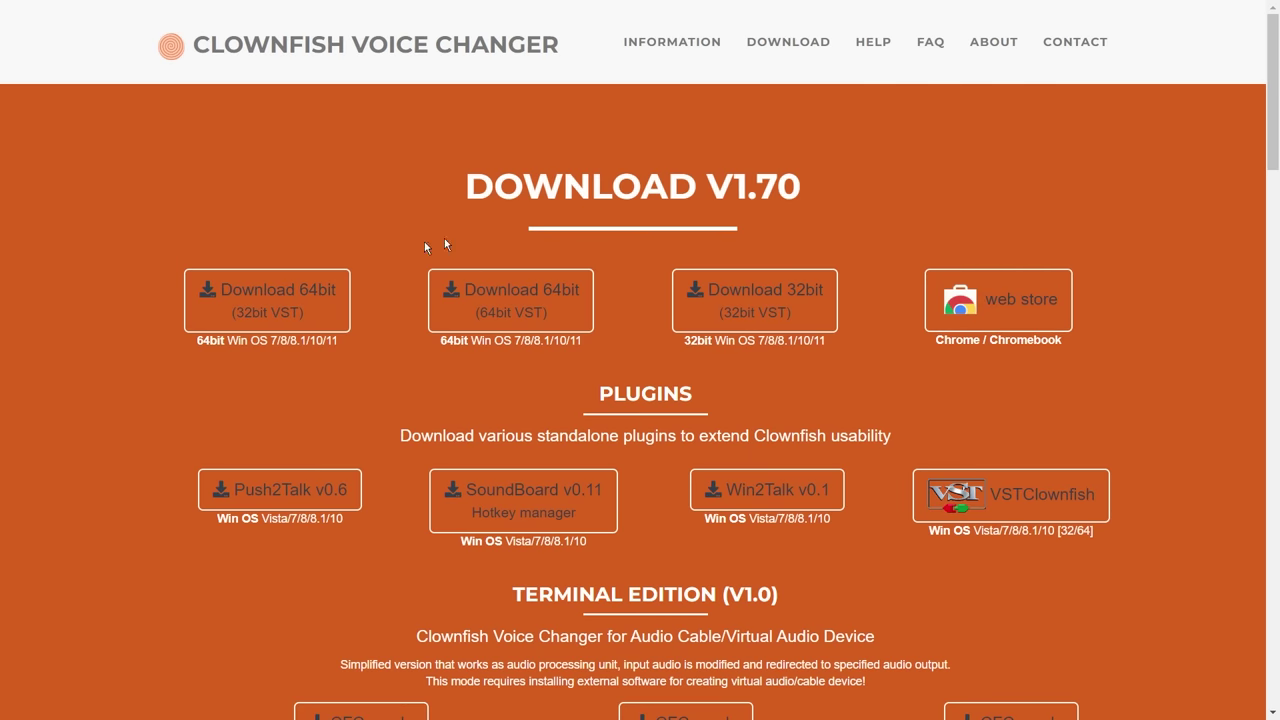
{"action": "left_click", "coordinate": [517, 296]}
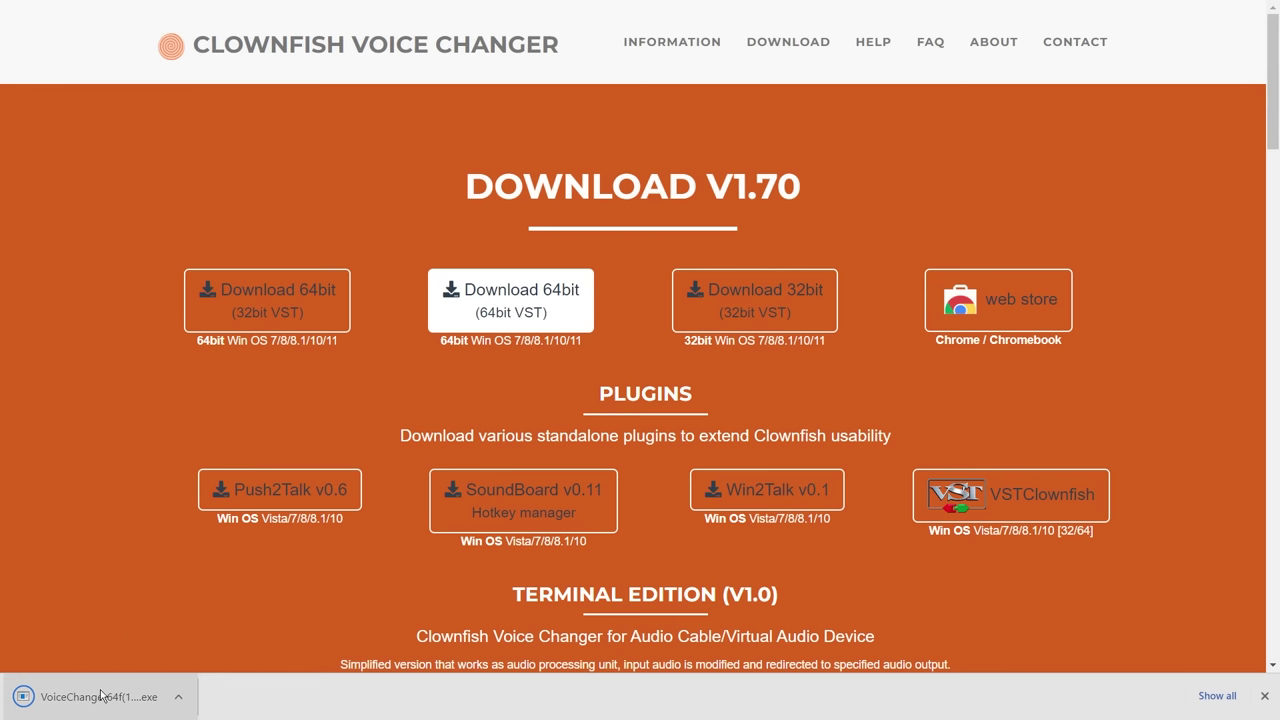
{"action": "left_click", "coordinate": [177, 700]}
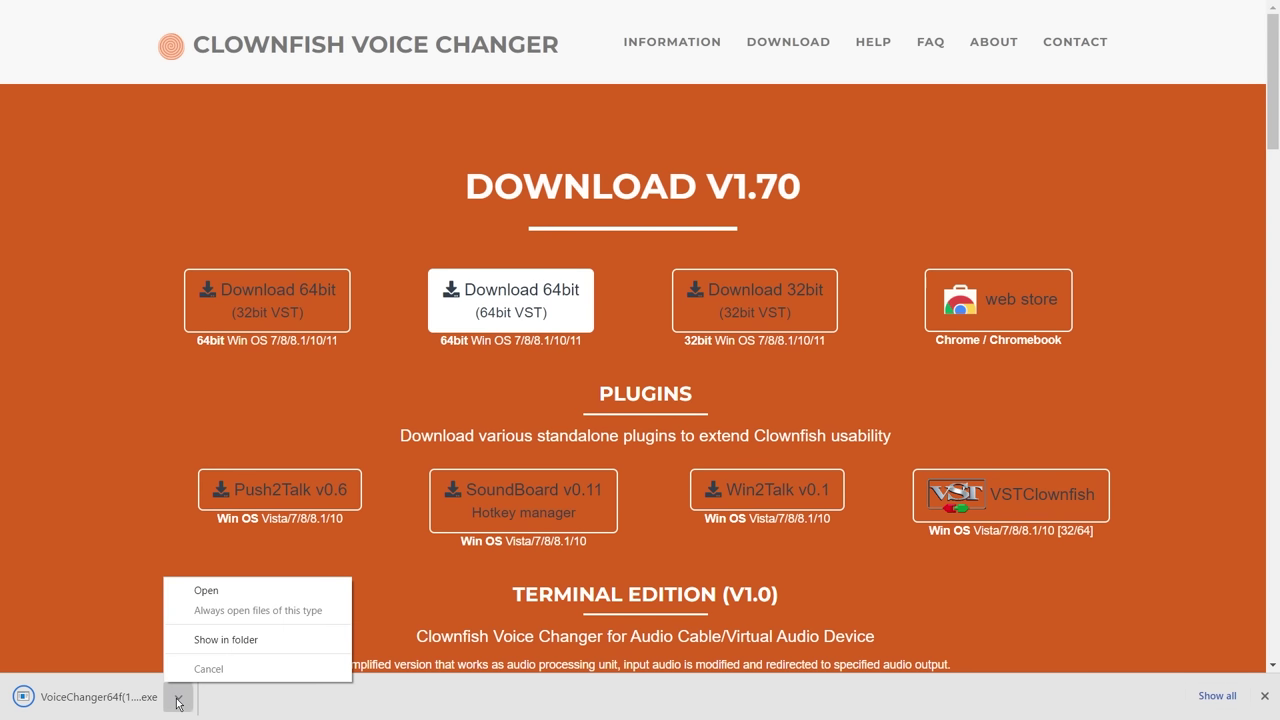
{"action": "left_click", "coordinate": [238, 641]}
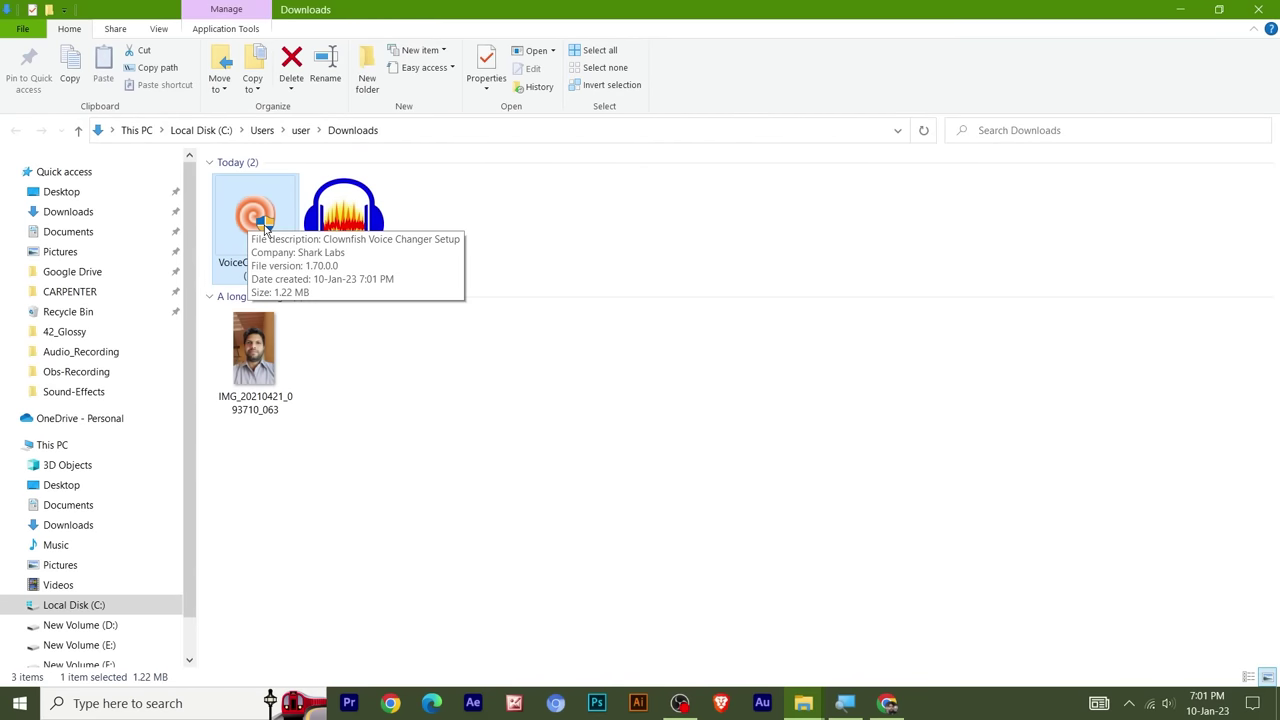
- Run the VoiceChanger64f installer, agree to stop the dependent Windows Audio services, and finish the setup
{"action": "double_click", "coordinate": [267, 229]}
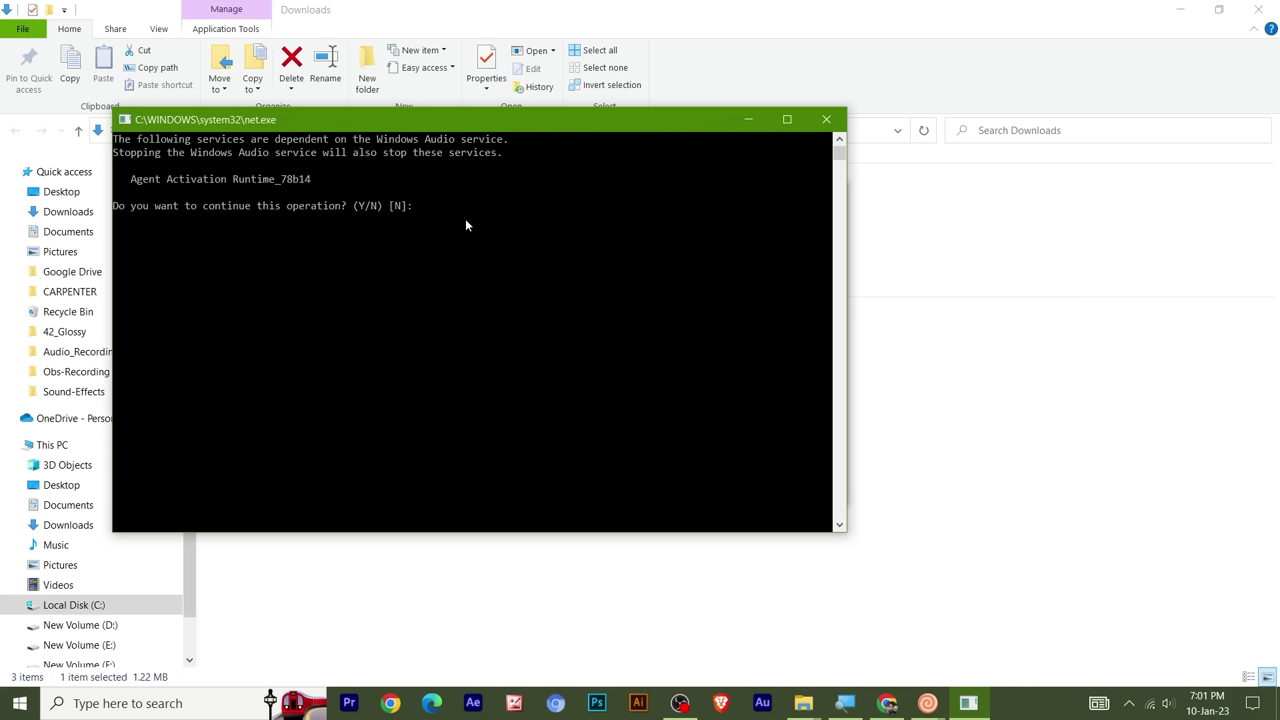
{"action": "type", "text": "Y"}
{"action": "key", "text": "Return"}
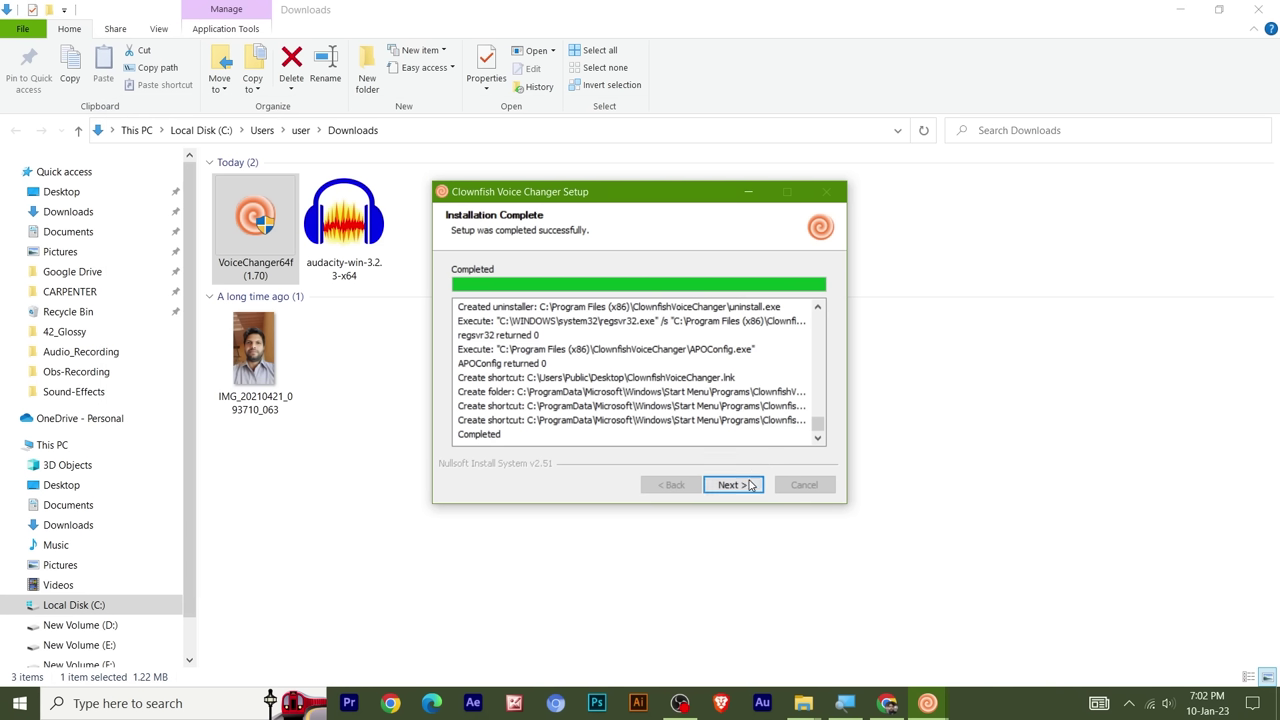
{"action": "left_click", "coordinate": [734, 485]}
{"action": "left_click", "coordinate": [734, 485]}
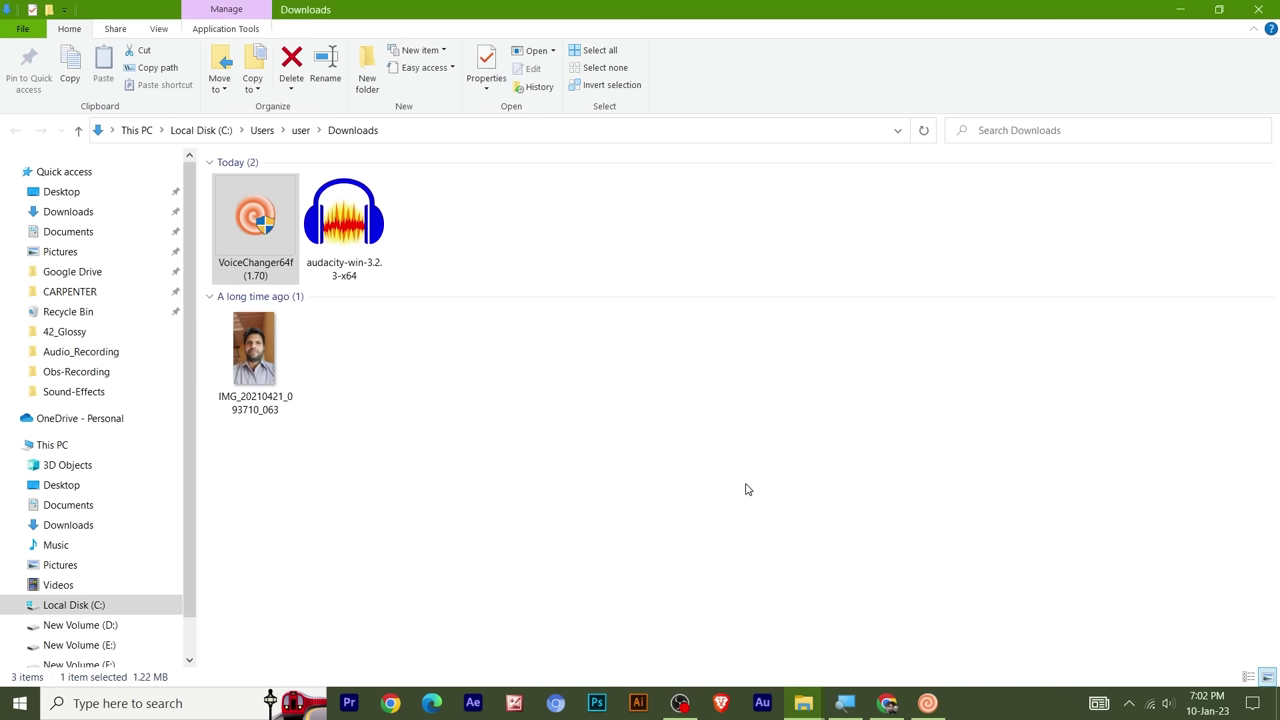
- Show the desktop, launch Clownfish Voice Changer from its shortcut, and reveal the hidden notification-area icons
{"action": "key", "text": "super+d"}
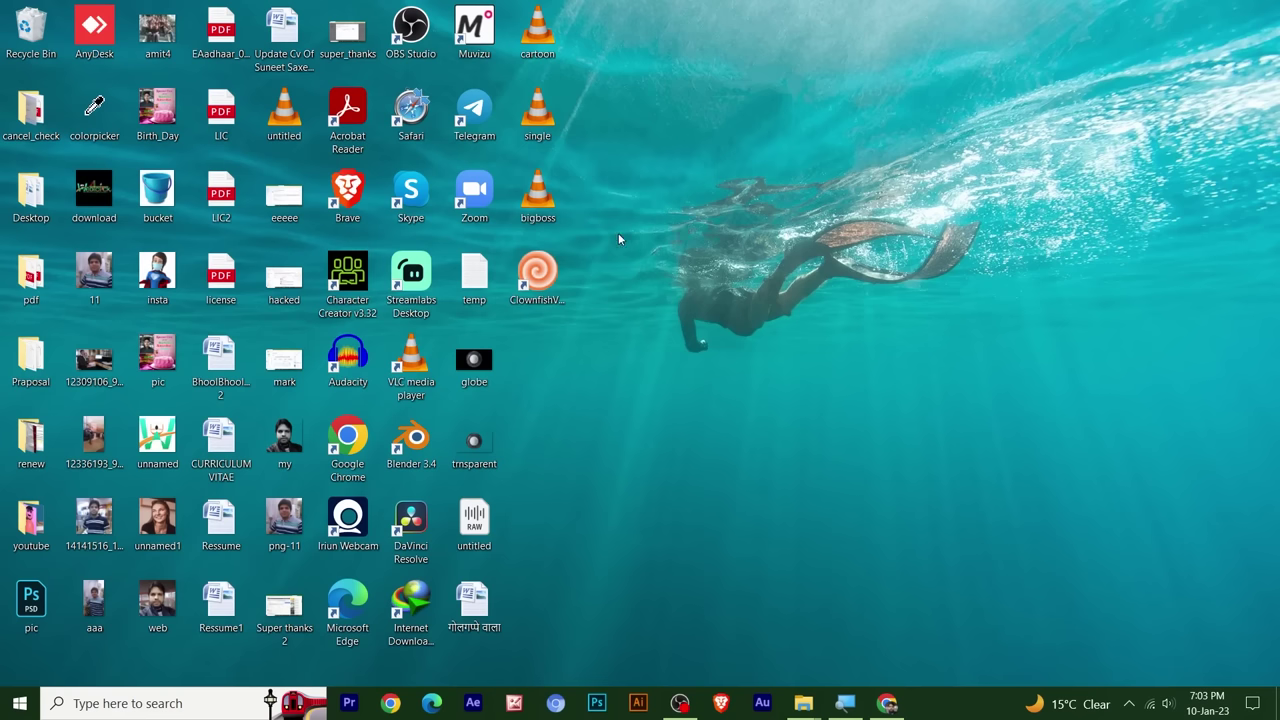
{"action": "left_click_drag", "start_coordinate": [618, 233], "coordinate": [526, 341]}
{"action": "left_click", "coordinate": [614, 321]}
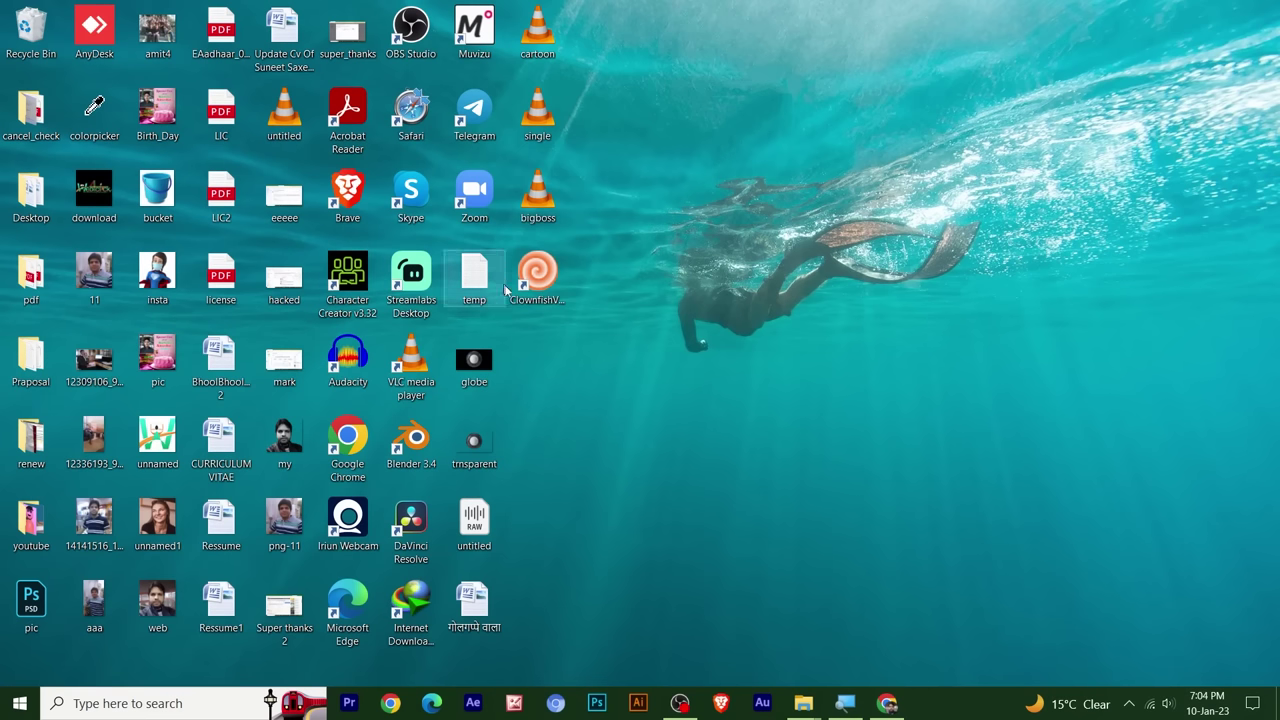
{"action": "double_click", "coordinate": [538, 271]}
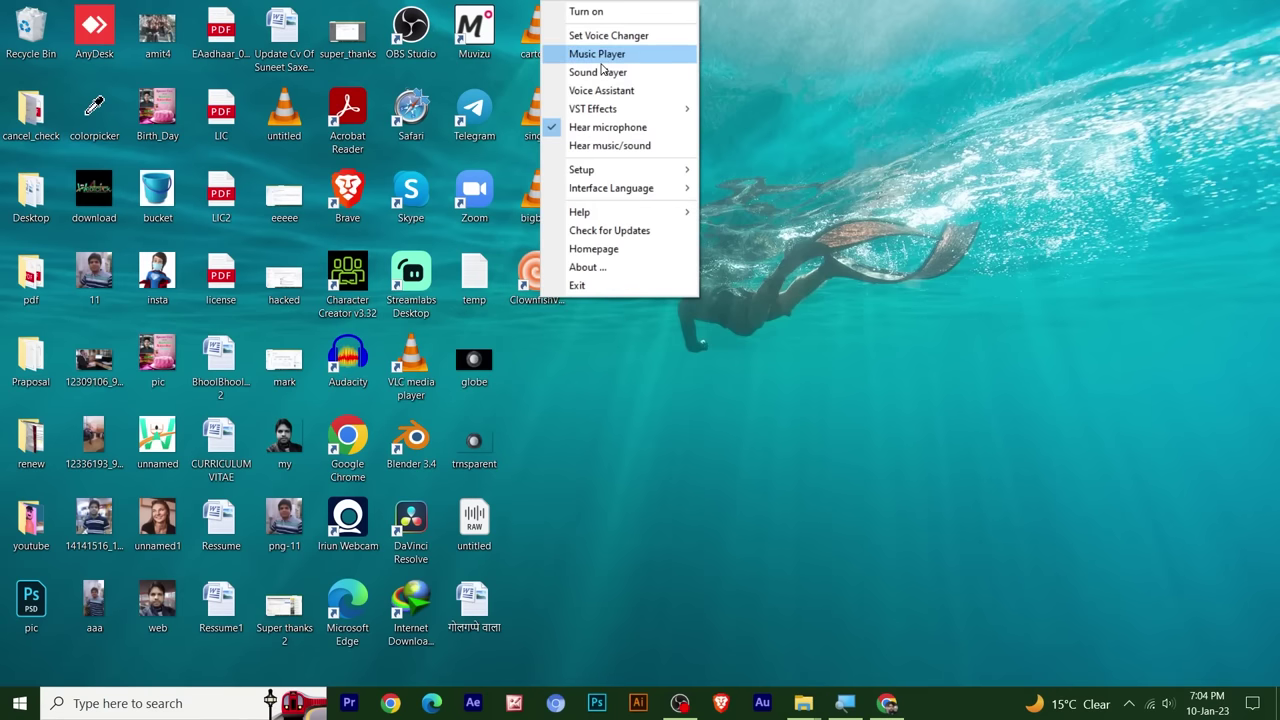
{"action": "left_click", "coordinate": [889, 226]}
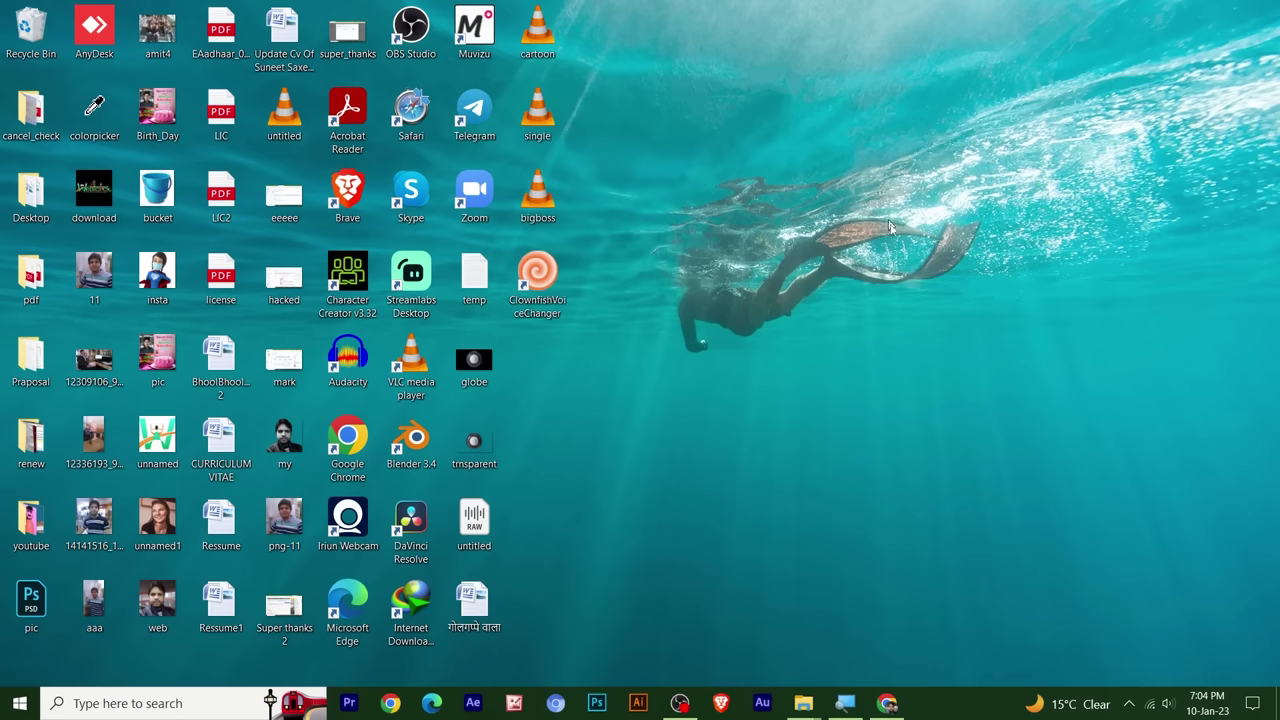
{"action": "left_click", "coordinate": [1129, 702]}
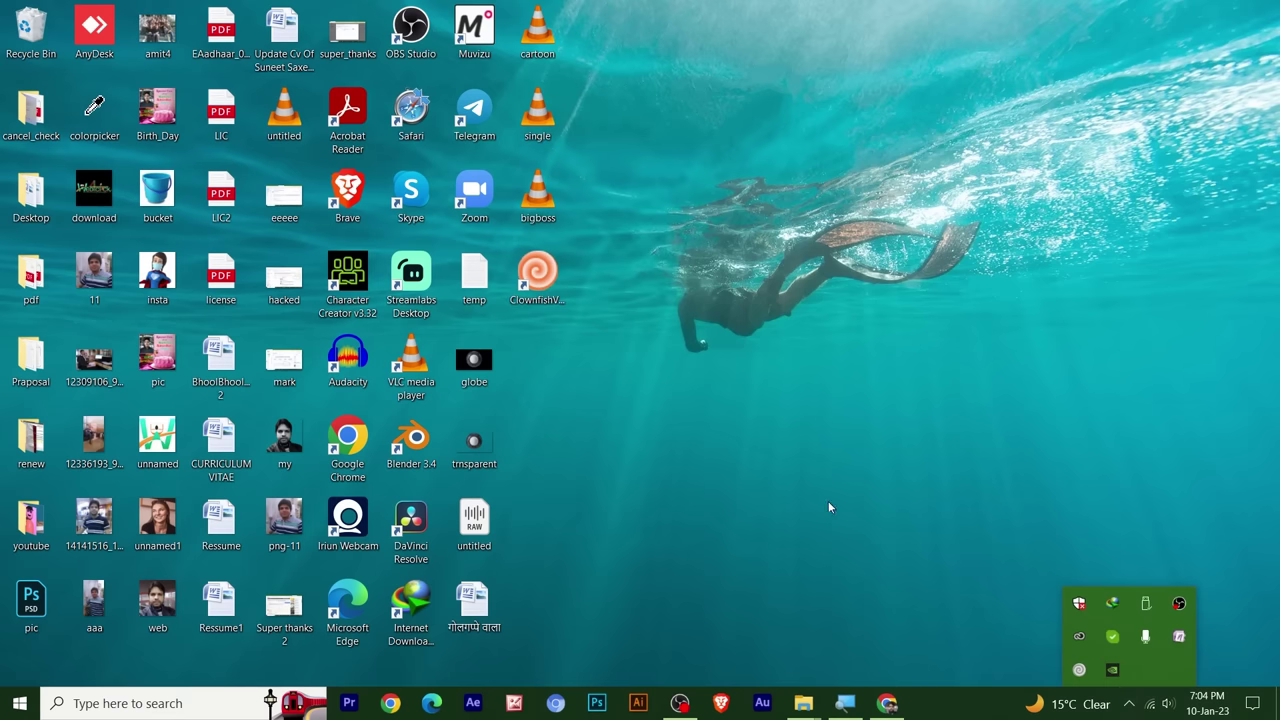
- Open Clownfish's Set Voice Changer window, and move it clear of most desktop icons
{"action": "double_click", "coordinate": [537, 272]}
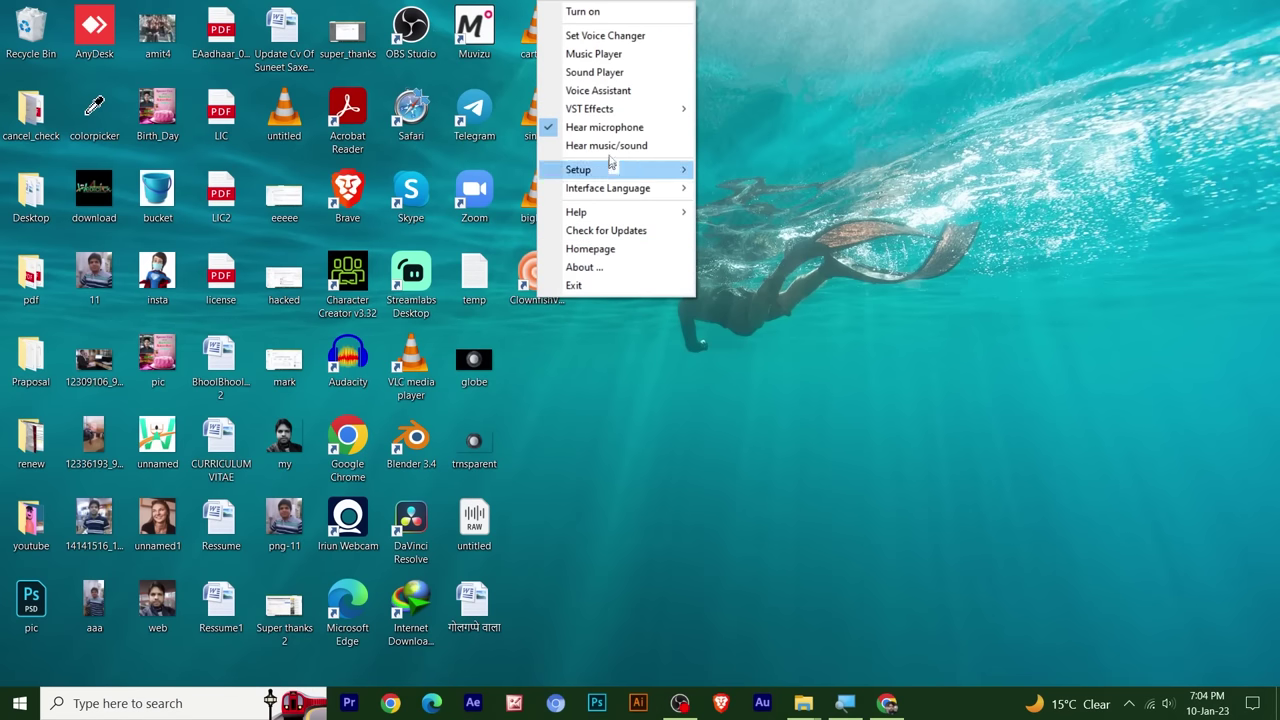
{"action": "left_click", "coordinate": [617, 36]}
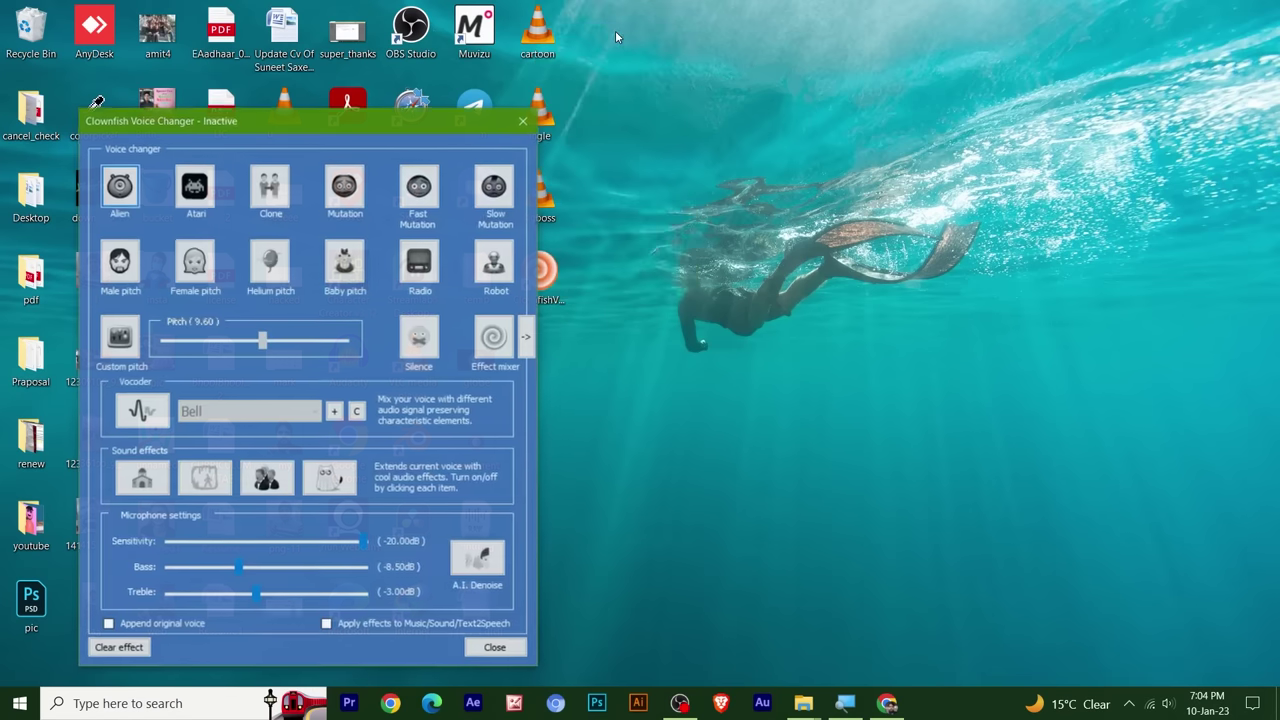
{"action": "left_click_drag", "start_coordinate": [341, 130], "coordinate": [748, 40]}
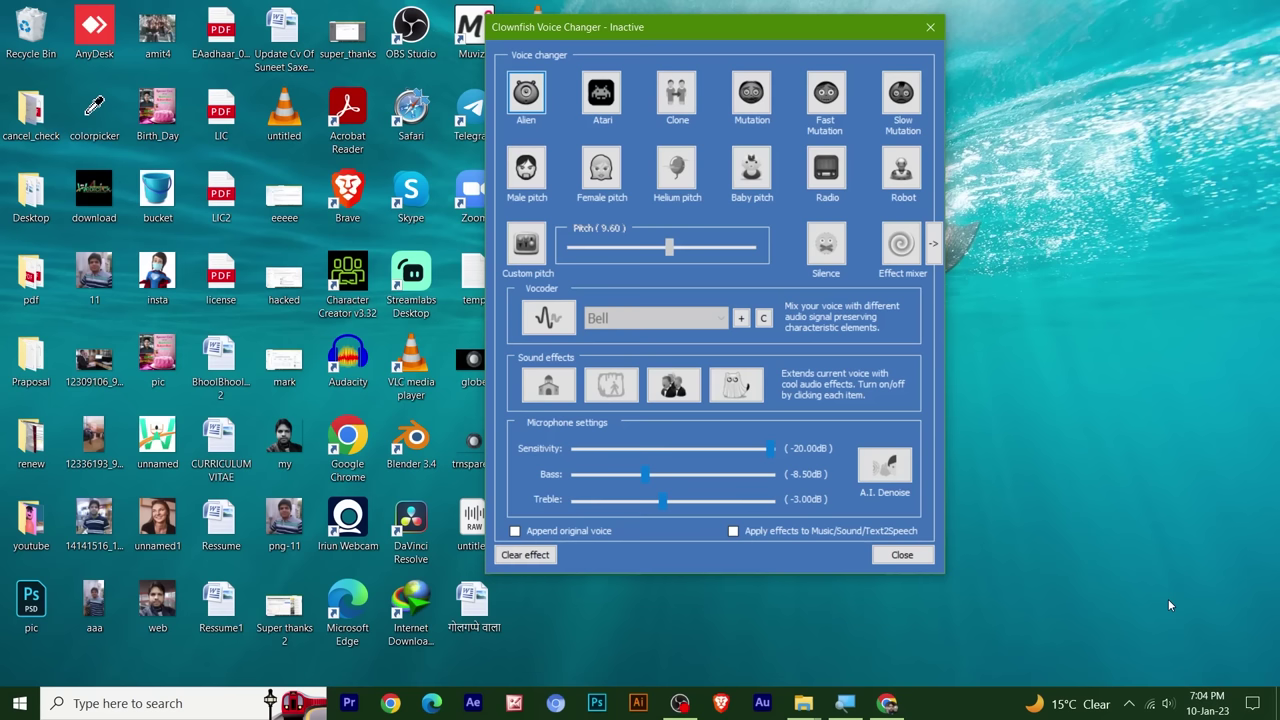
- Turn on Clownfish Voice Changer from its notification-area icon
{"action": "left_click", "coordinate": [1128, 703]}
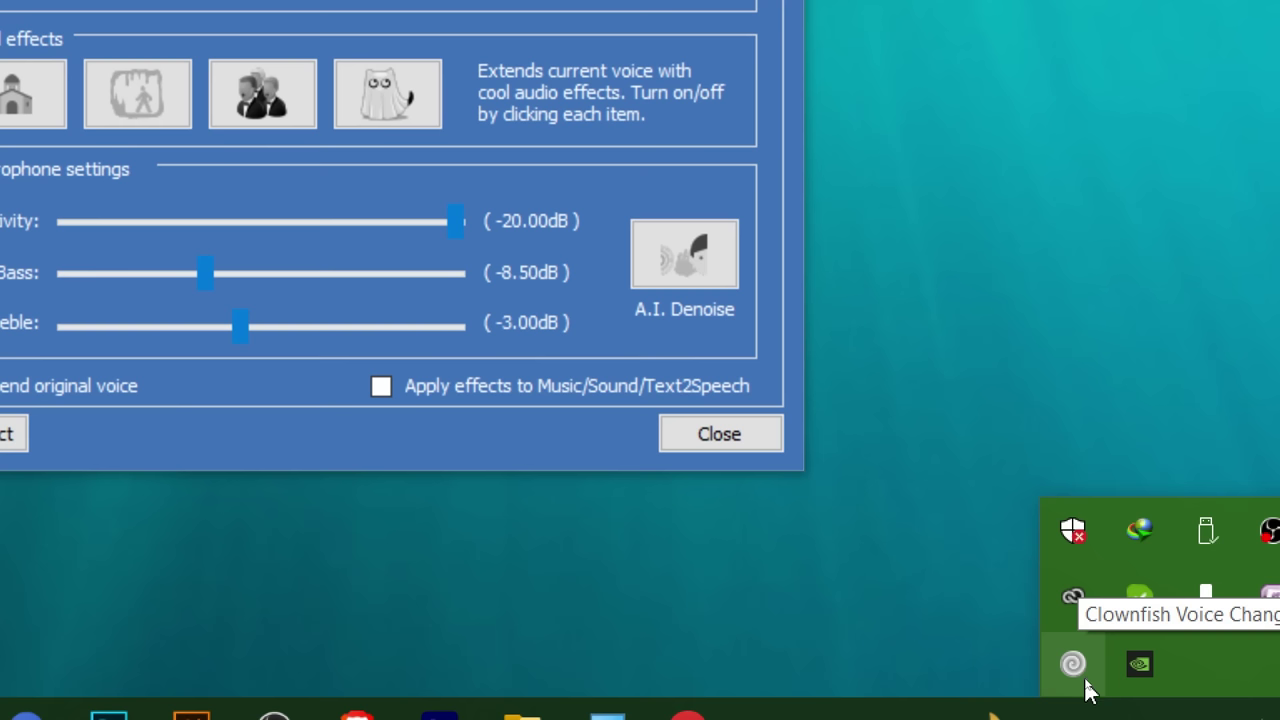
{"action": "left_click", "coordinate": [1078, 666]}
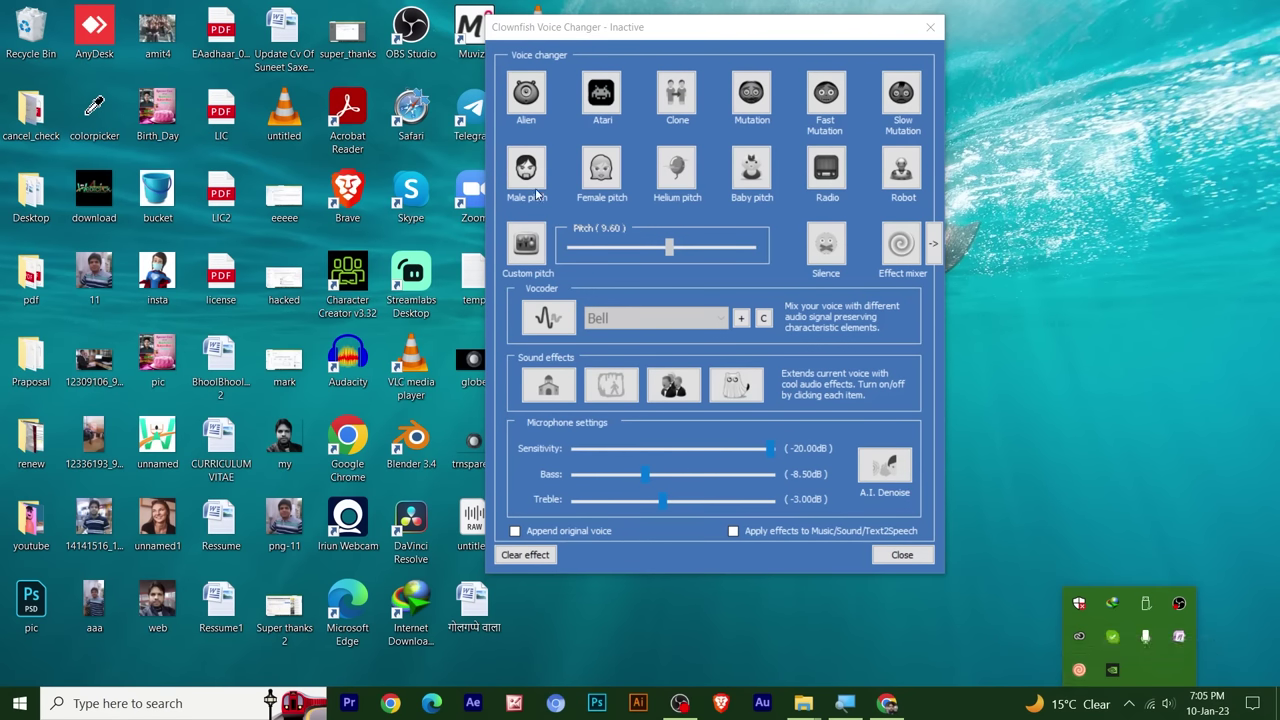
{"action": "left_click", "coordinate": [1043, 473]}
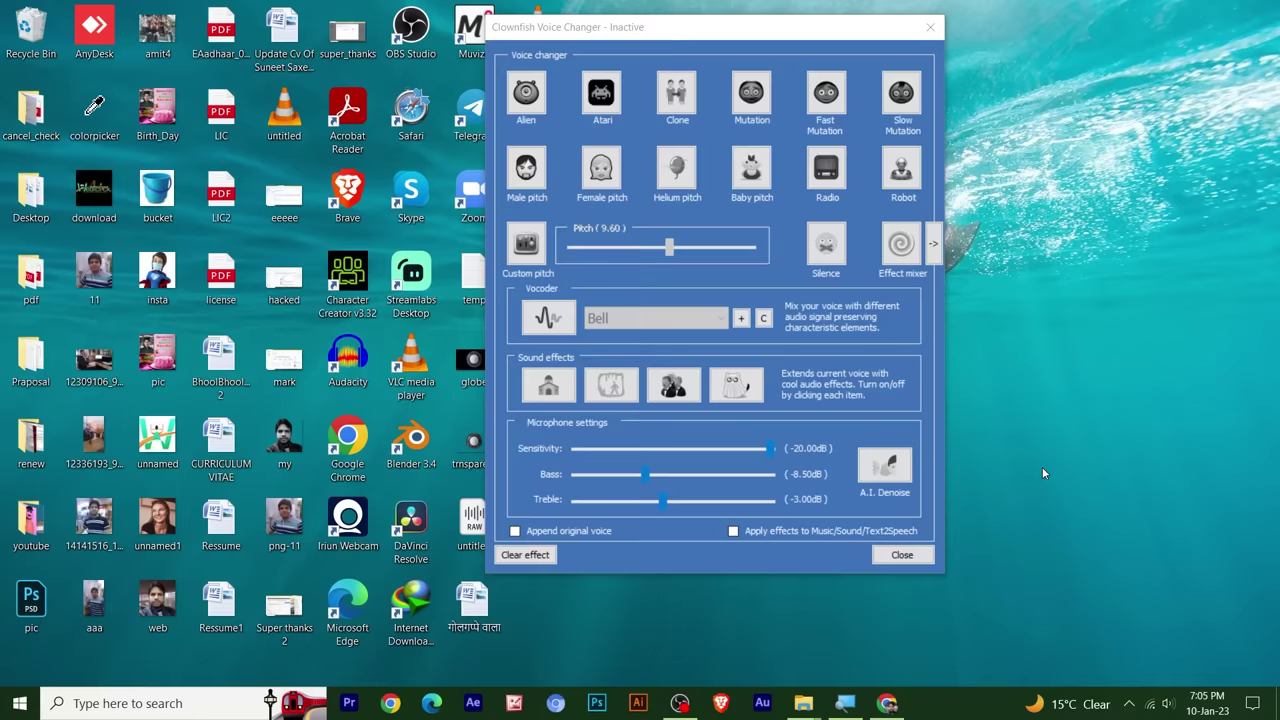
- Try the Female pitch voice in Clownfish, and switch to the Baby pitch voice
{"action": "left_click", "coordinate": [858, 311]}
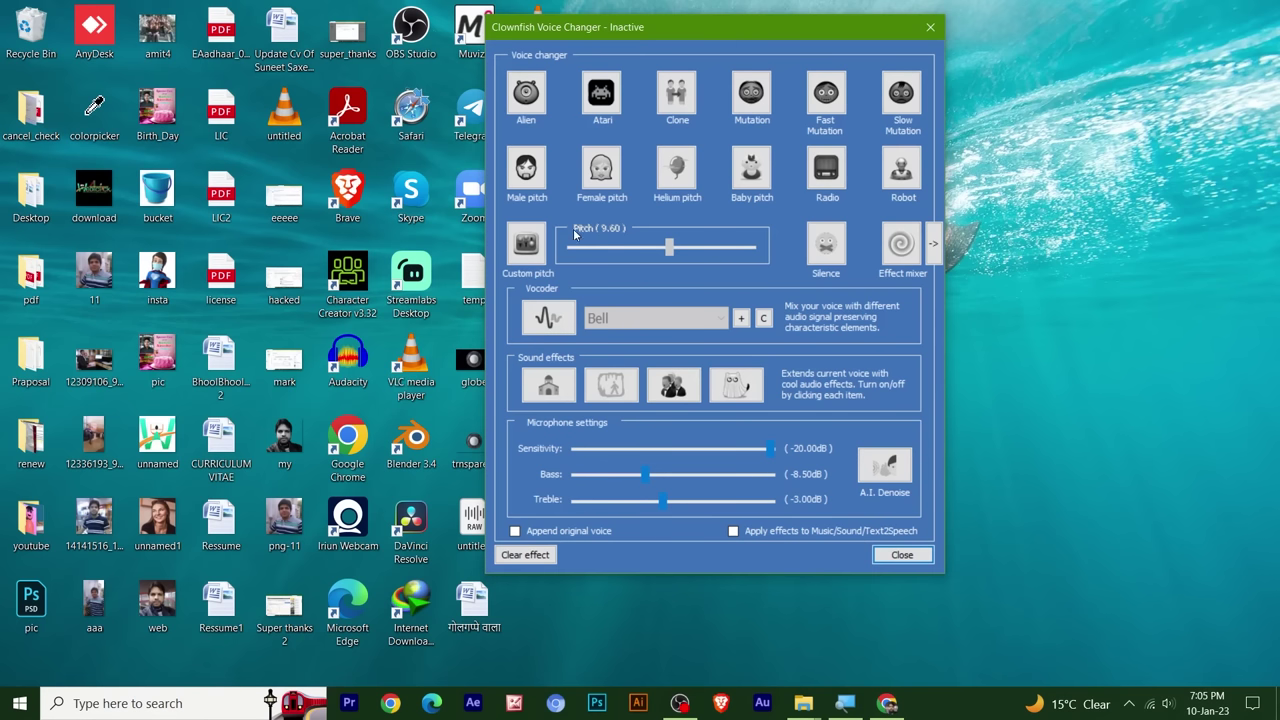
{"action": "left_click", "coordinate": [604, 170]}
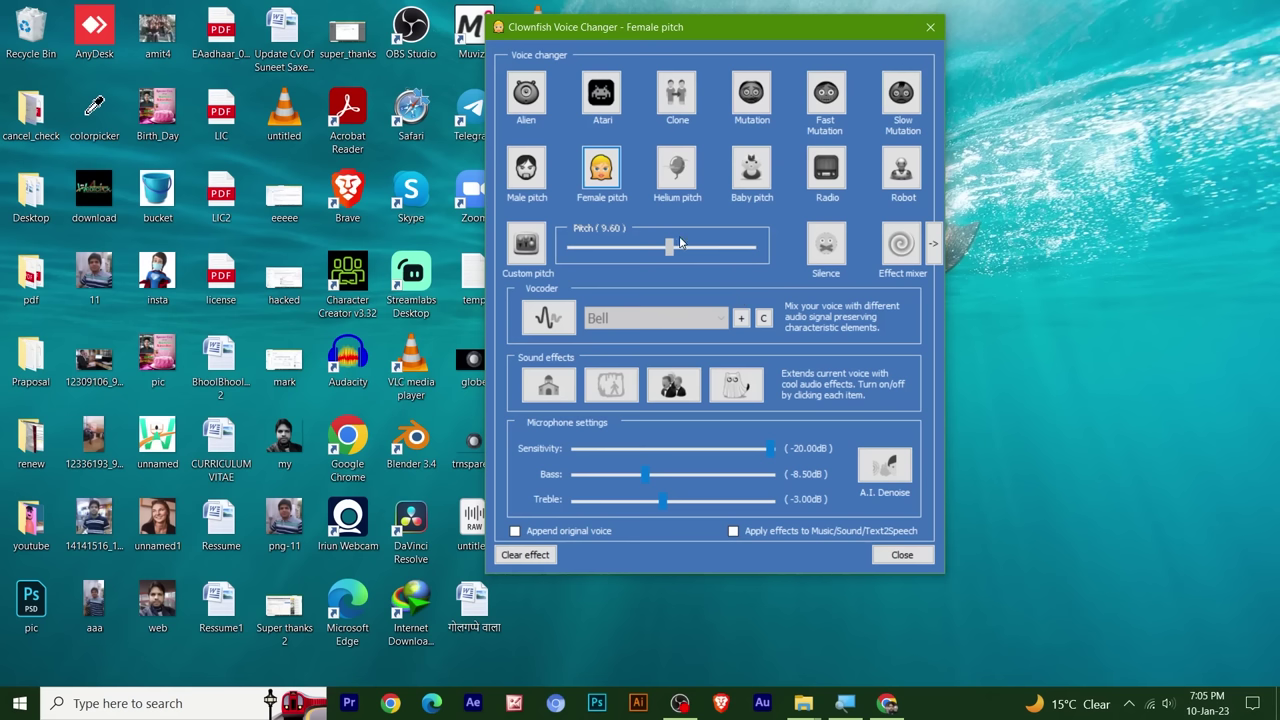
{"action": "left_click", "coordinate": [758, 178]}
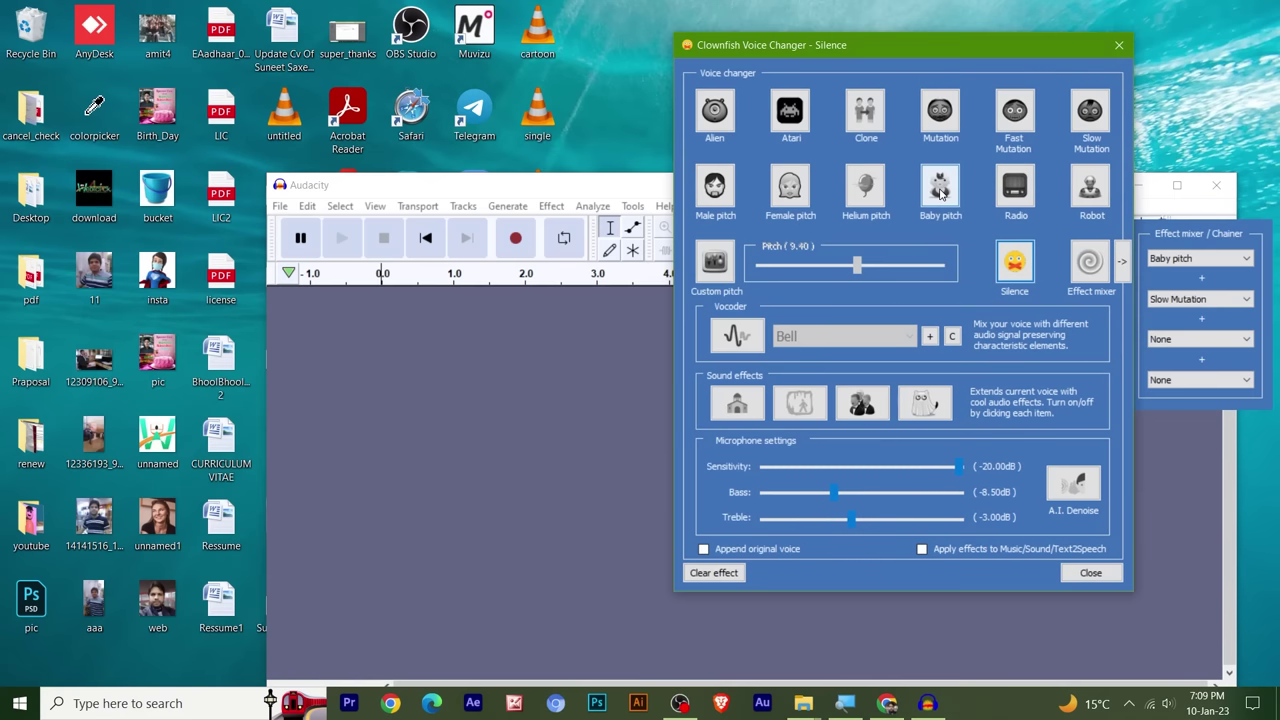
- Activate the Baby pitch voice, and record a voice clip of about 5.5 seconds in Audacity in a maximized window
{"action": "left_click", "coordinate": [942, 192]}
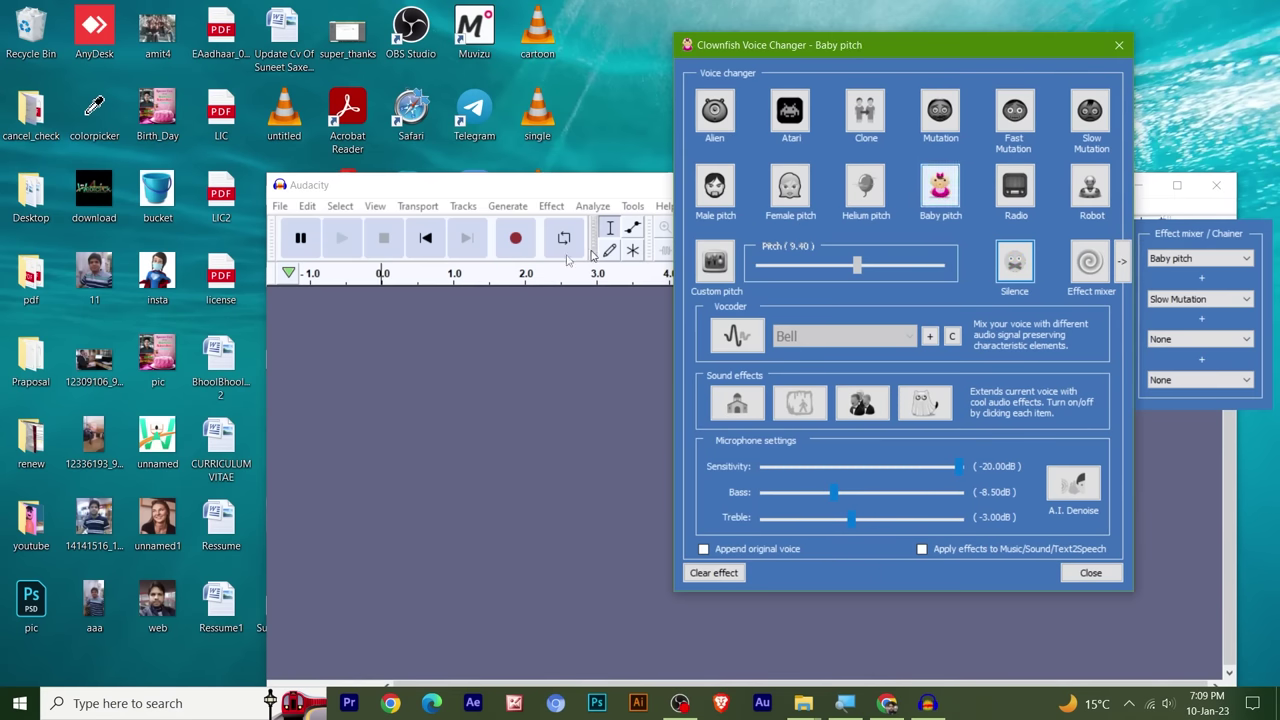
{"action": "double_click", "coordinate": [482, 188]}
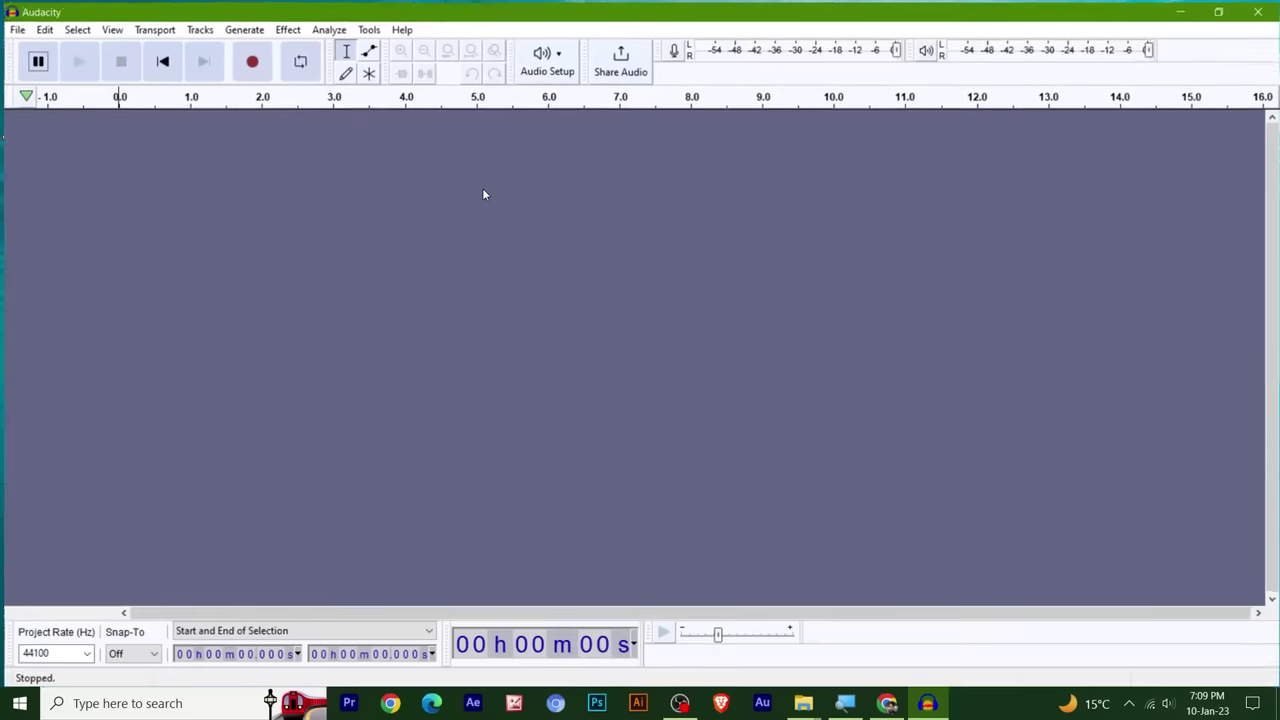
{"action": "left_click", "coordinate": [246, 63]}
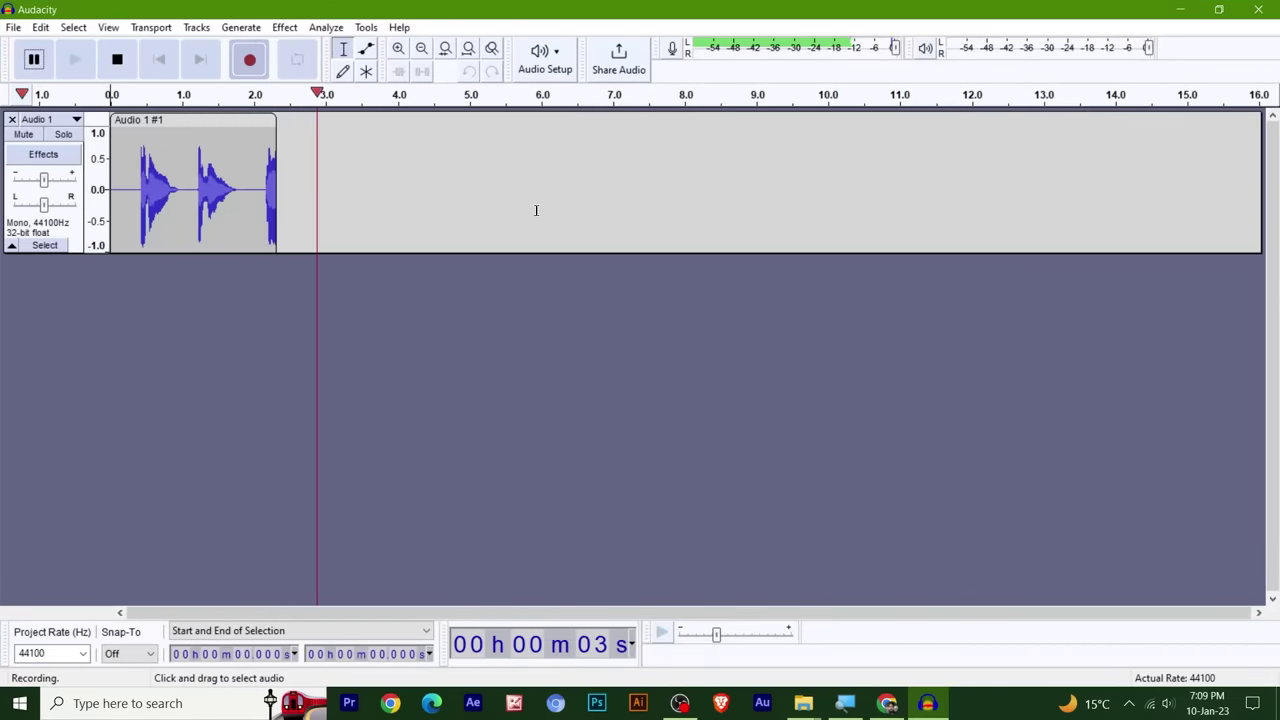
{"action": "key", "text": "space"}
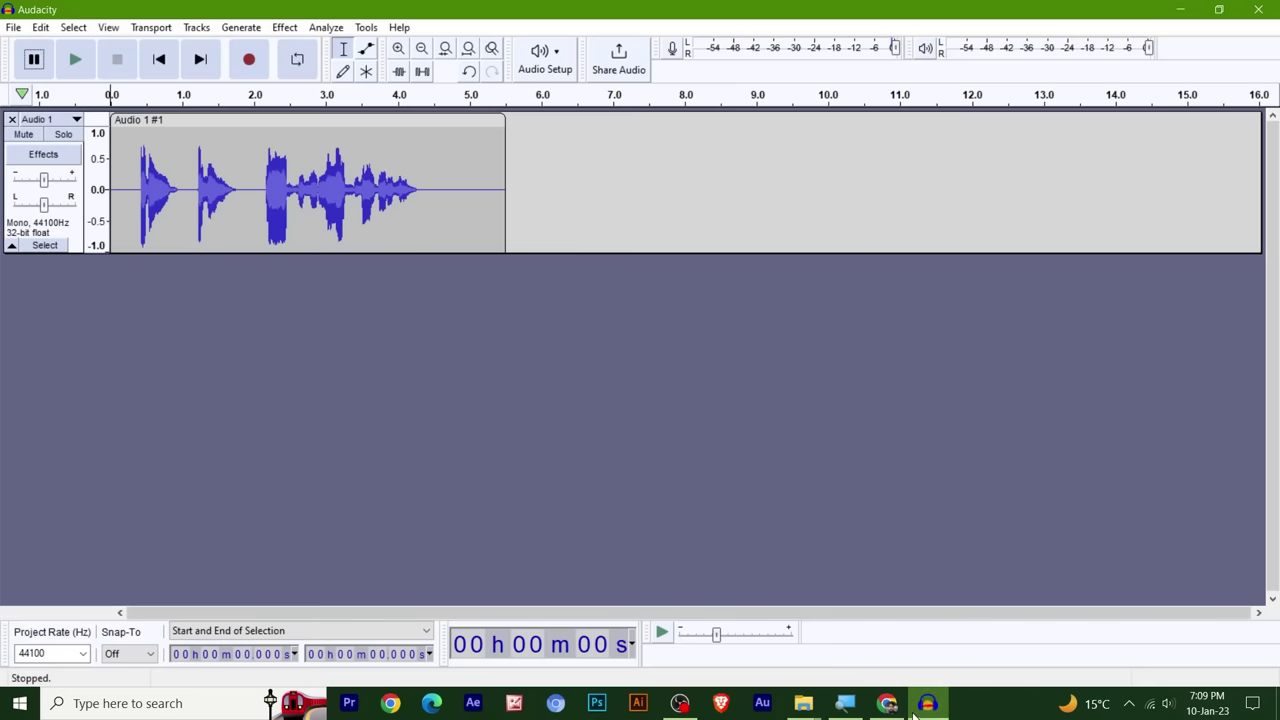
- Set the Clownfish voice to Silence, and play back the recorded clip in Audacity
{"action": "left_click", "coordinate": [1183, 9]}
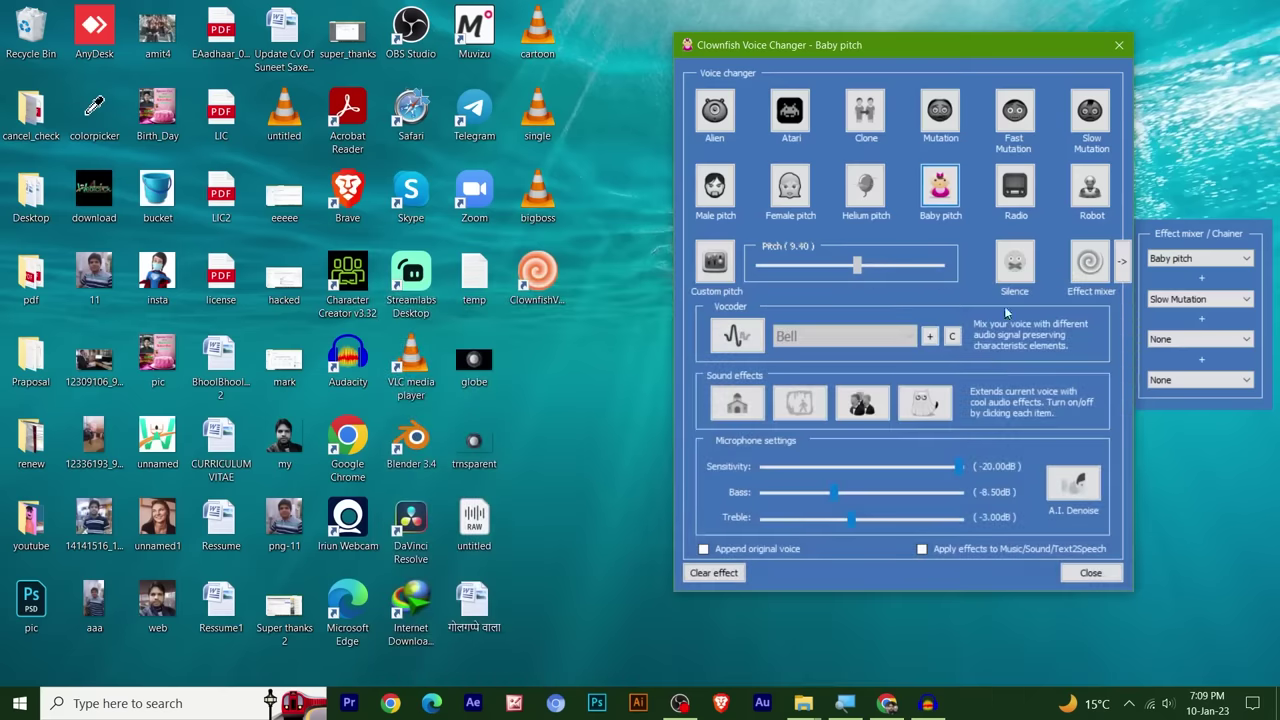
{"action": "left_click", "coordinate": [1014, 264]}
{"action": "left_click", "coordinate": [928, 703]}
{"action": "left_click", "coordinate": [76, 60]}
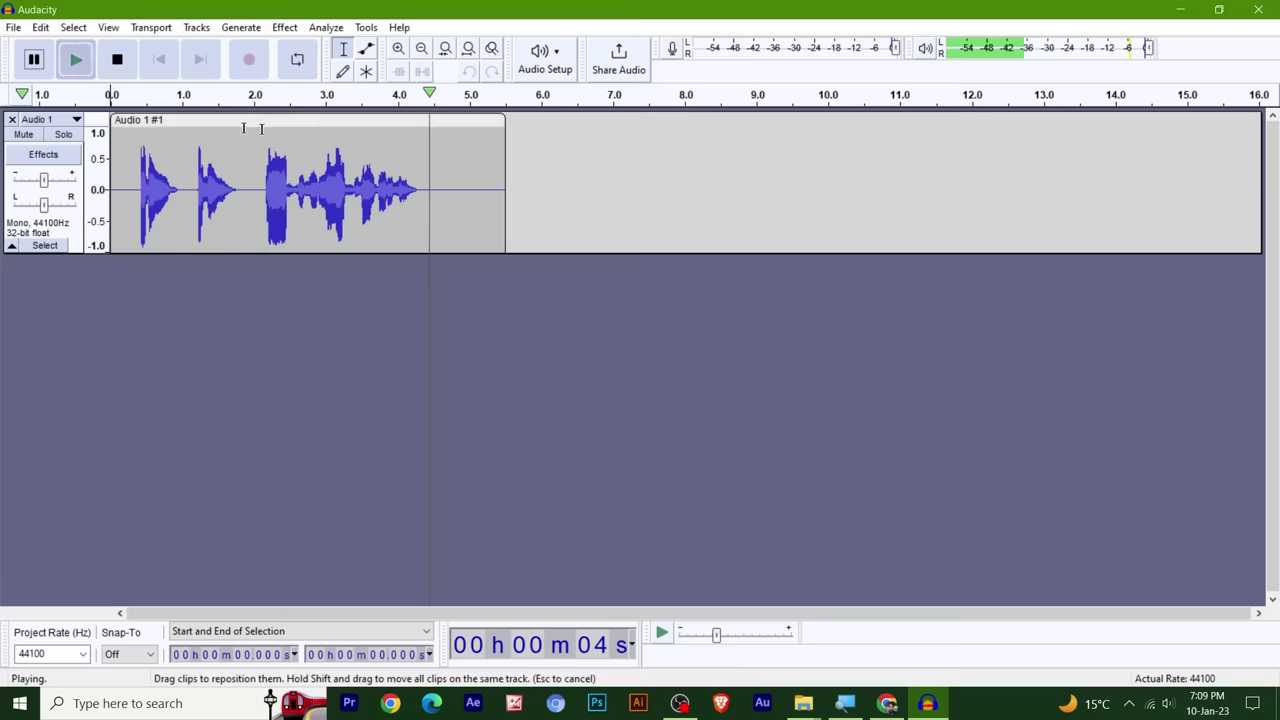
- Set the Clownfish voice to Male pitch, and return to the Audacity window
{"action": "left_click", "coordinate": [1183, 9]}
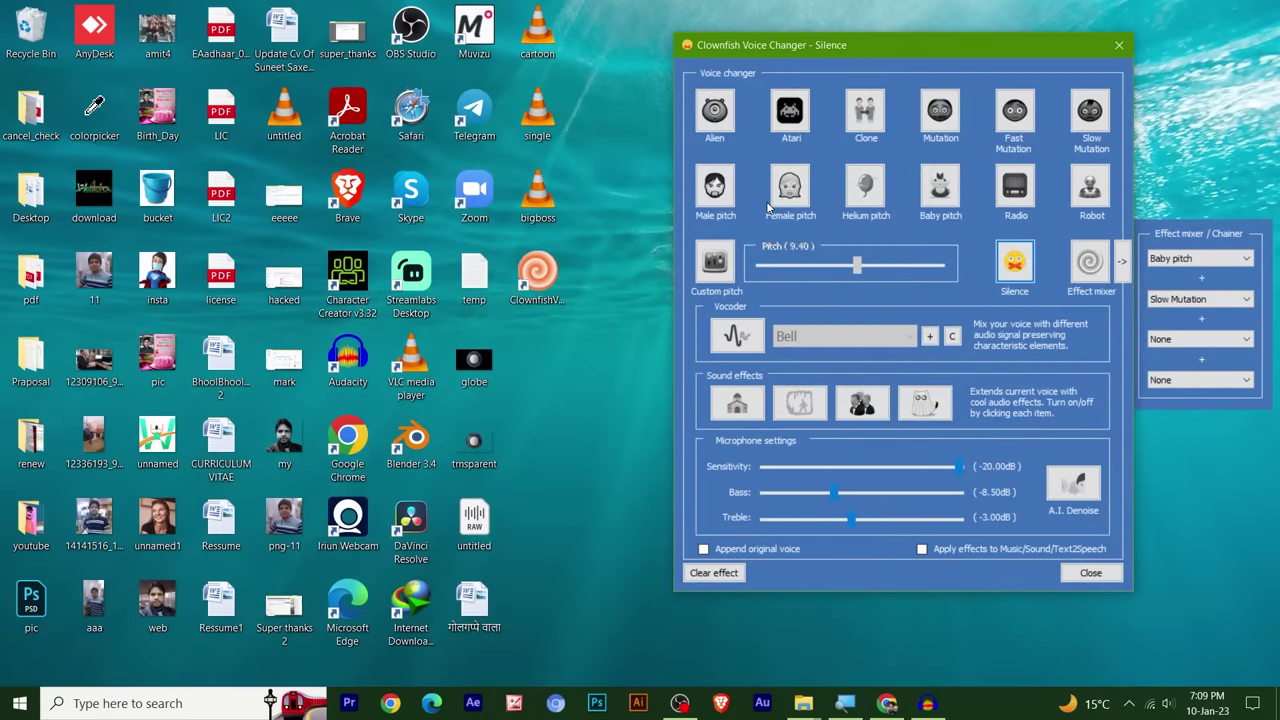
{"action": "left_click", "coordinate": [713, 193]}
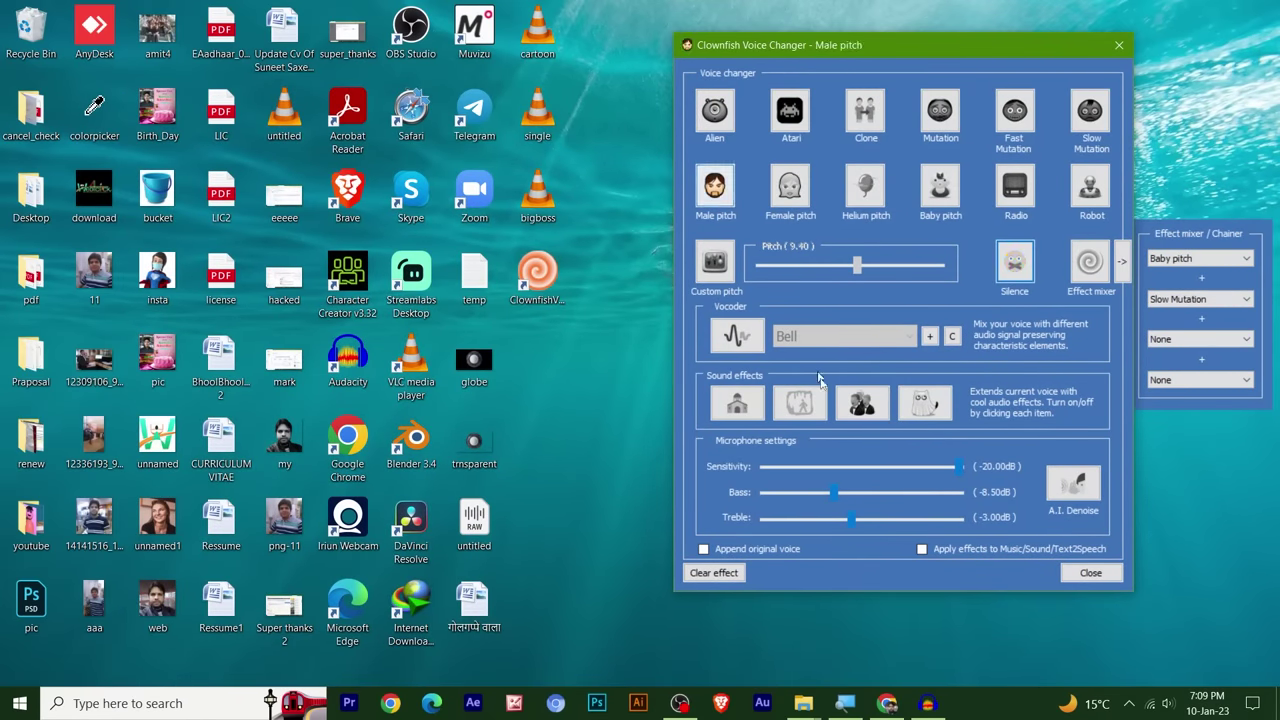
{"action": "left_click", "coordinate": [928, 703]}
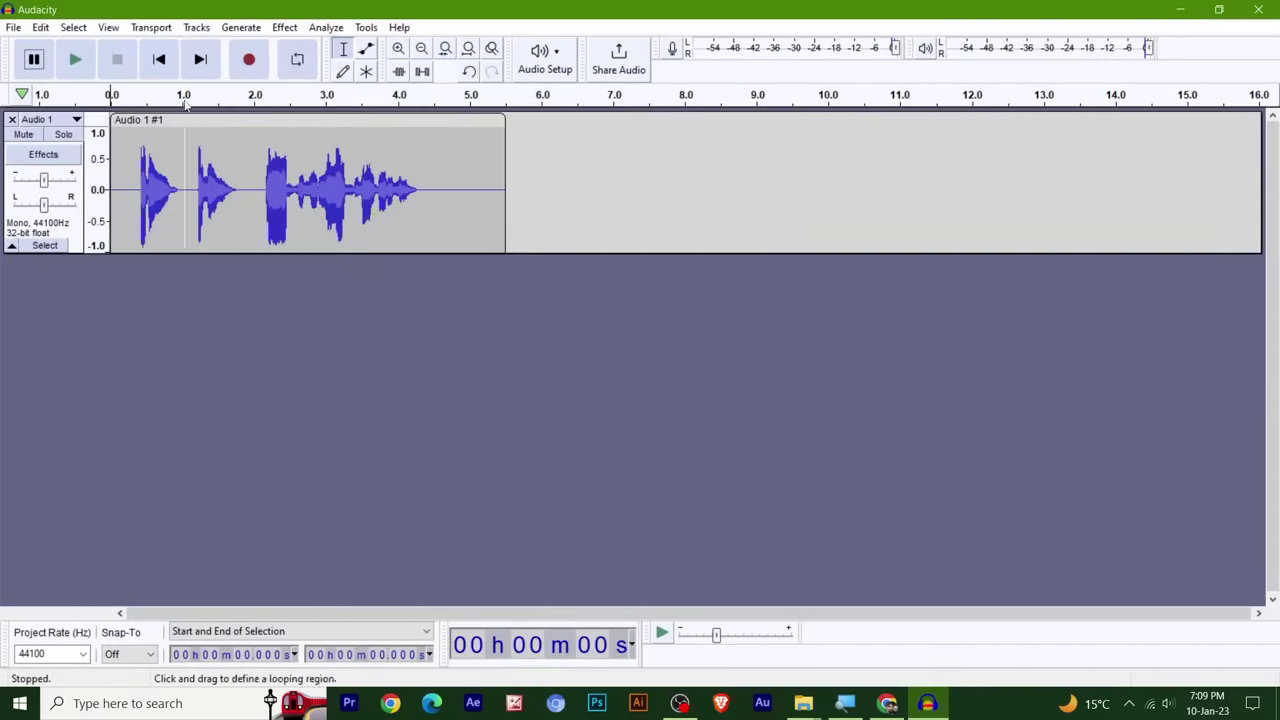
- Add a second mono track in Audacity, and record a voice clip of about 4.7 seconds on it, starting near 5 seconds
{"action": "left_click", "coordinate": [196, 27]}
{"action": "mouse_move", "coordinate": [280, 47]}
{"action": "left_click", "coordinate": [413, 47]}
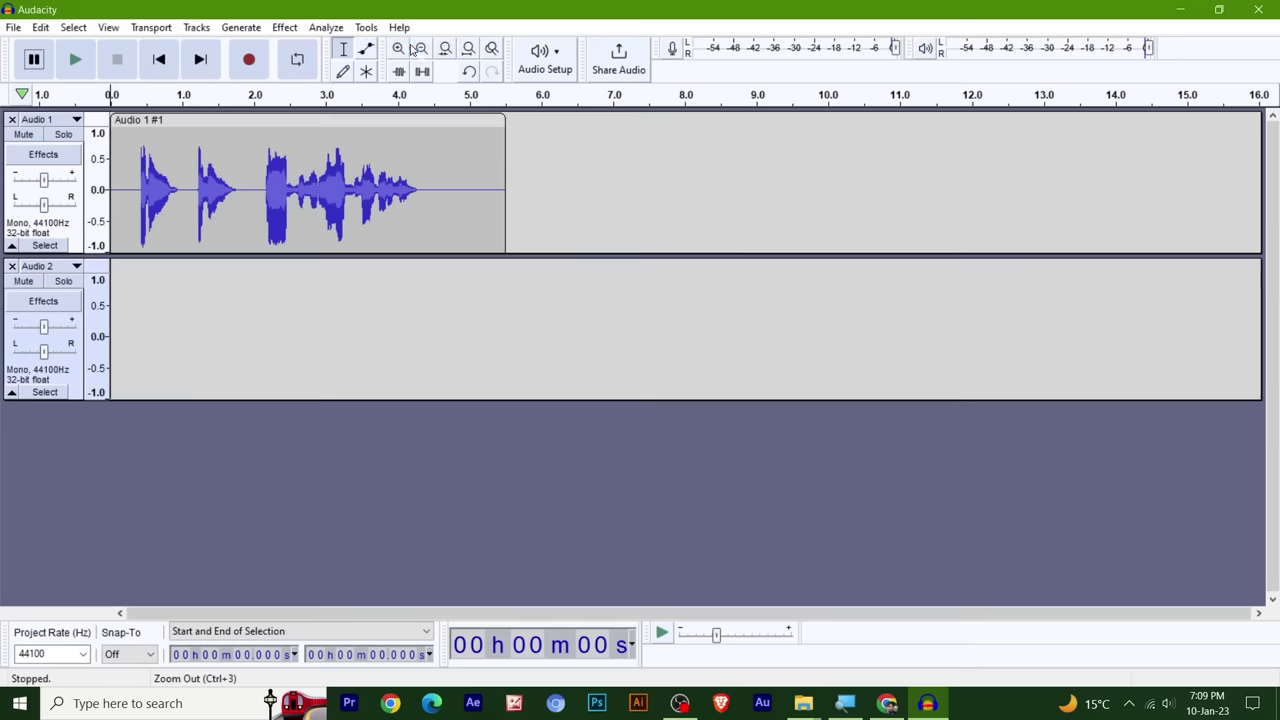
{"action": "left_click", "coordinate": [217, 337]}
{"action": "left_click", "coordinate": [468, 320]}
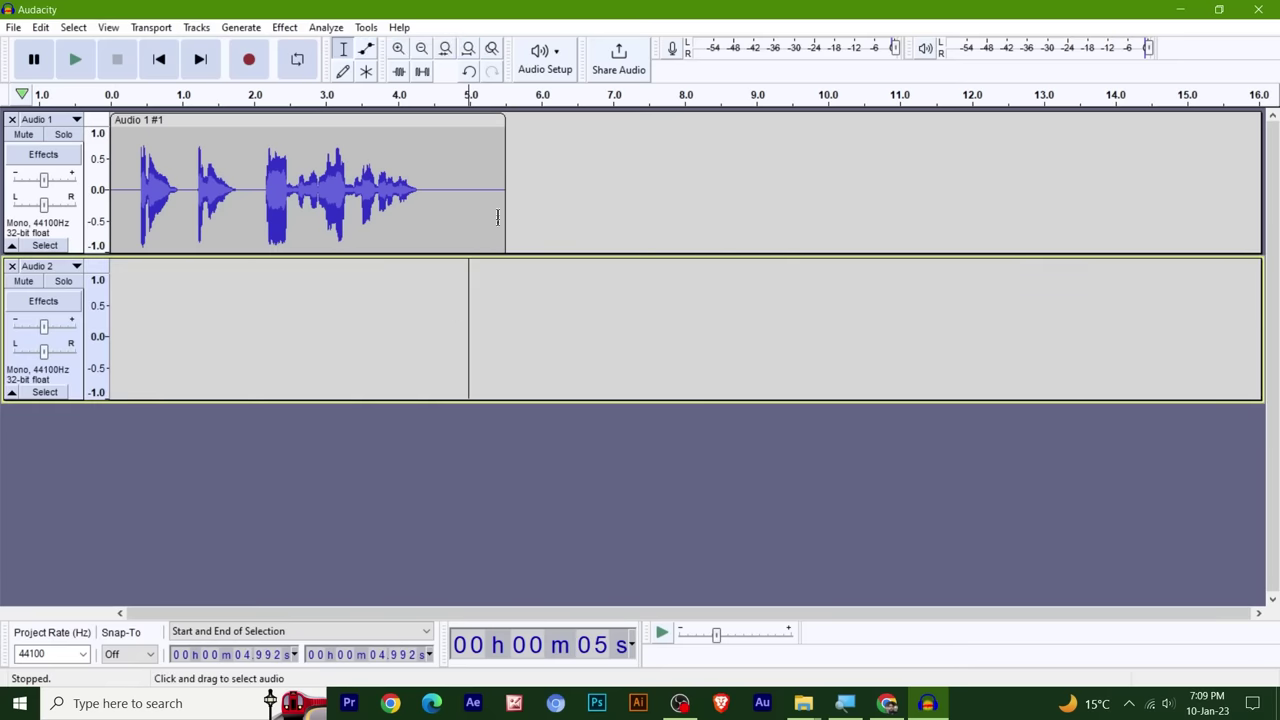
{"action": "left_click", "coordinate": [245, 61]}
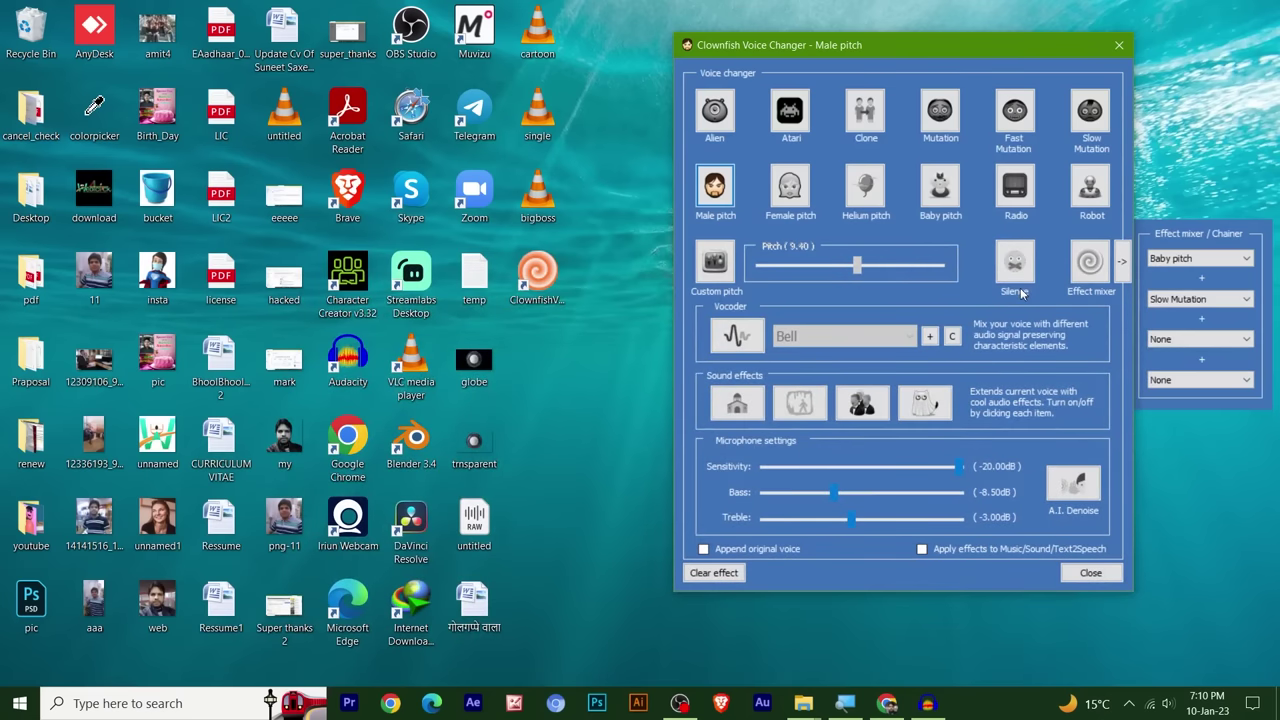
- Set the Clownfish voice to Silence, and play back the second track's recorded clip in Audacity
{"action": "left_click", "coordinate": [1012, 264]}
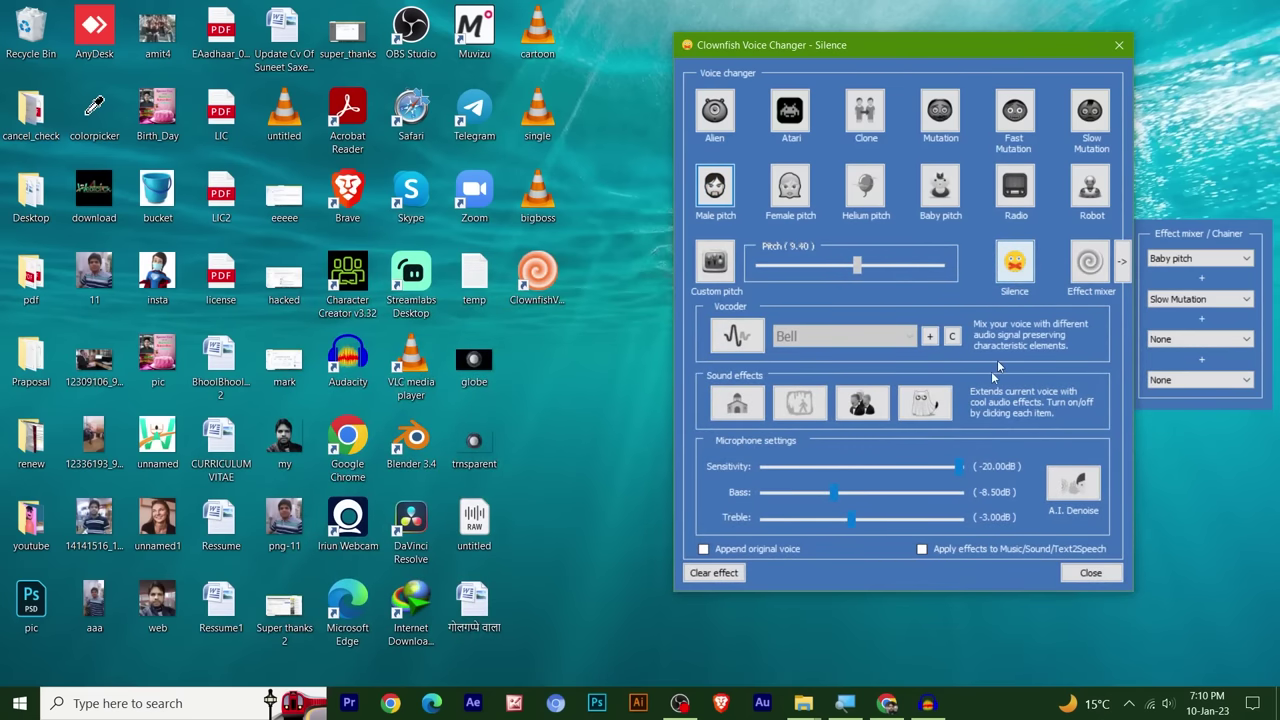
{"action": "left_click", "coordinate": [928, 703]}
{"action": "left_click", "coordinate": [512, 330]}
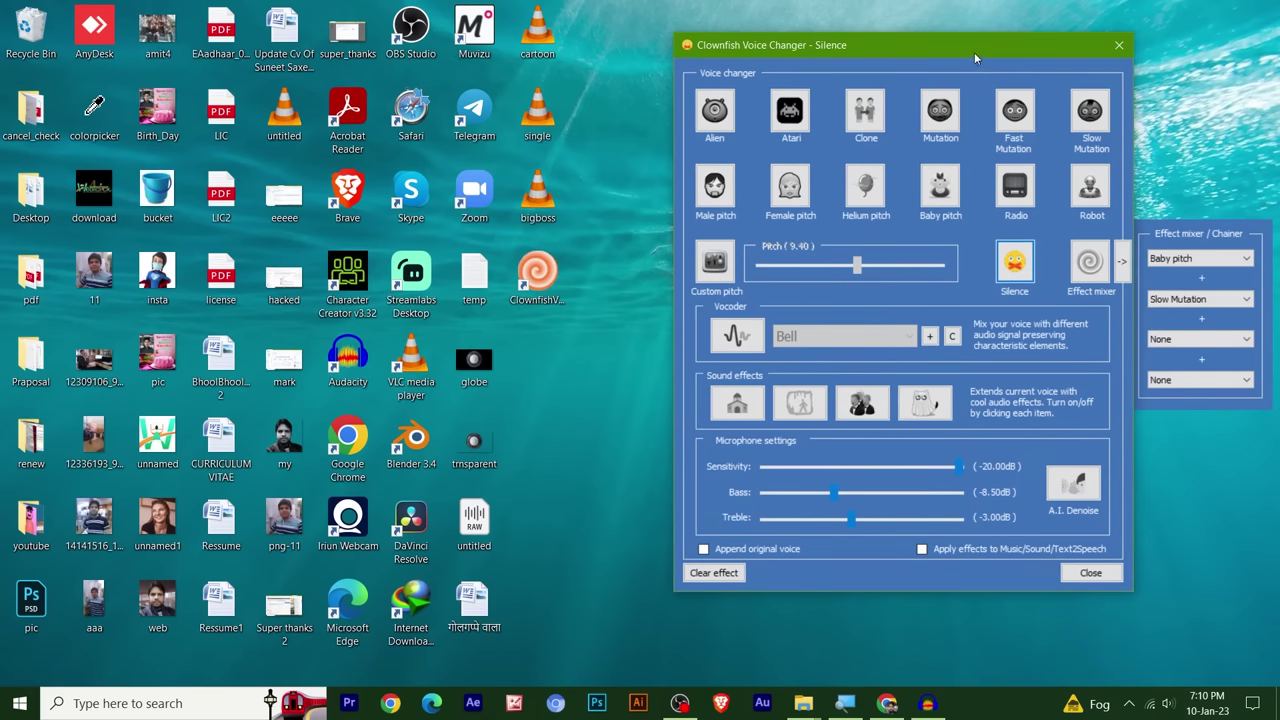
{"action": "left_click_drag", "start_coordinate": [974, 57], "coordinate": [747, 55]}
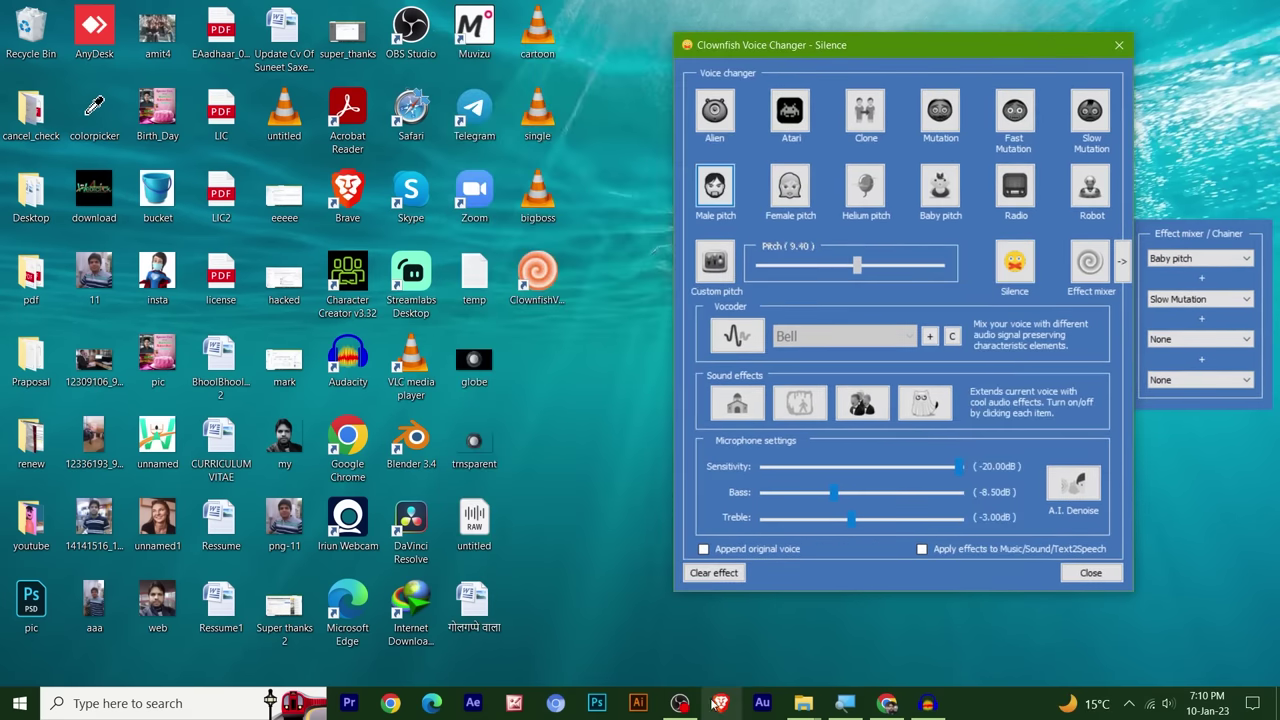
{"action": "left_click", "coordinate": [929, 704]}
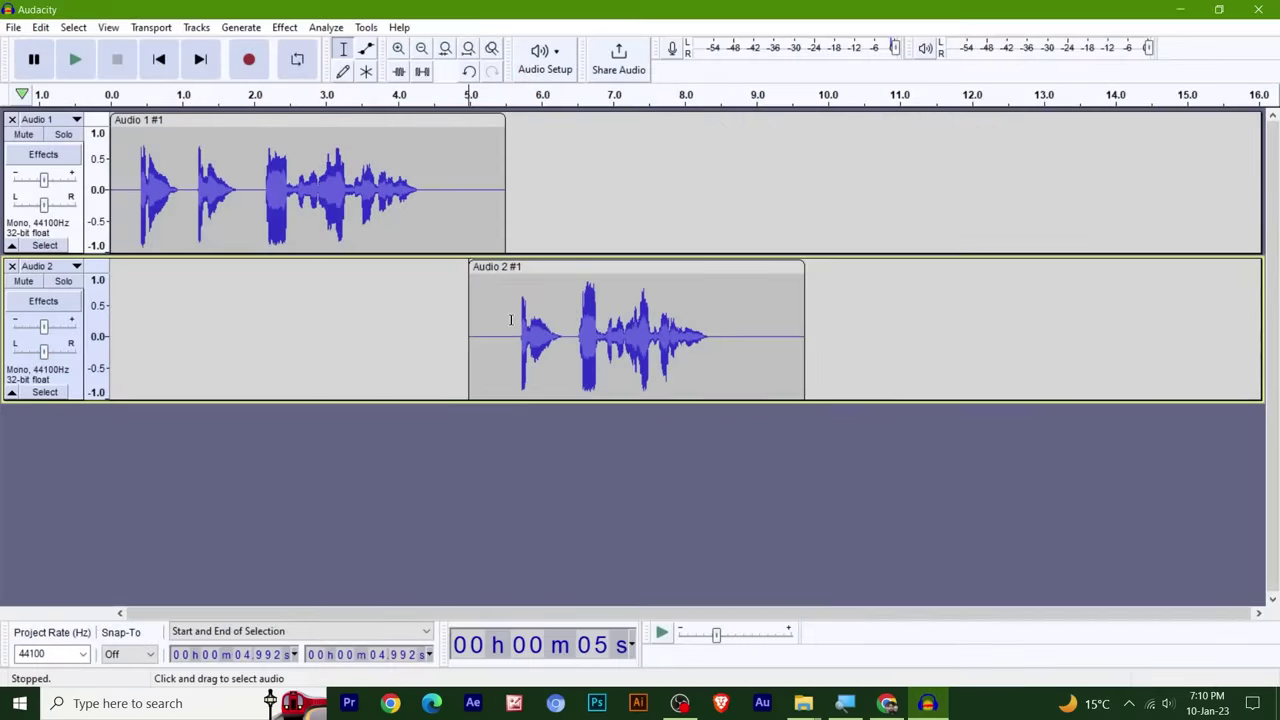
{"action": "key", "text": "space"}
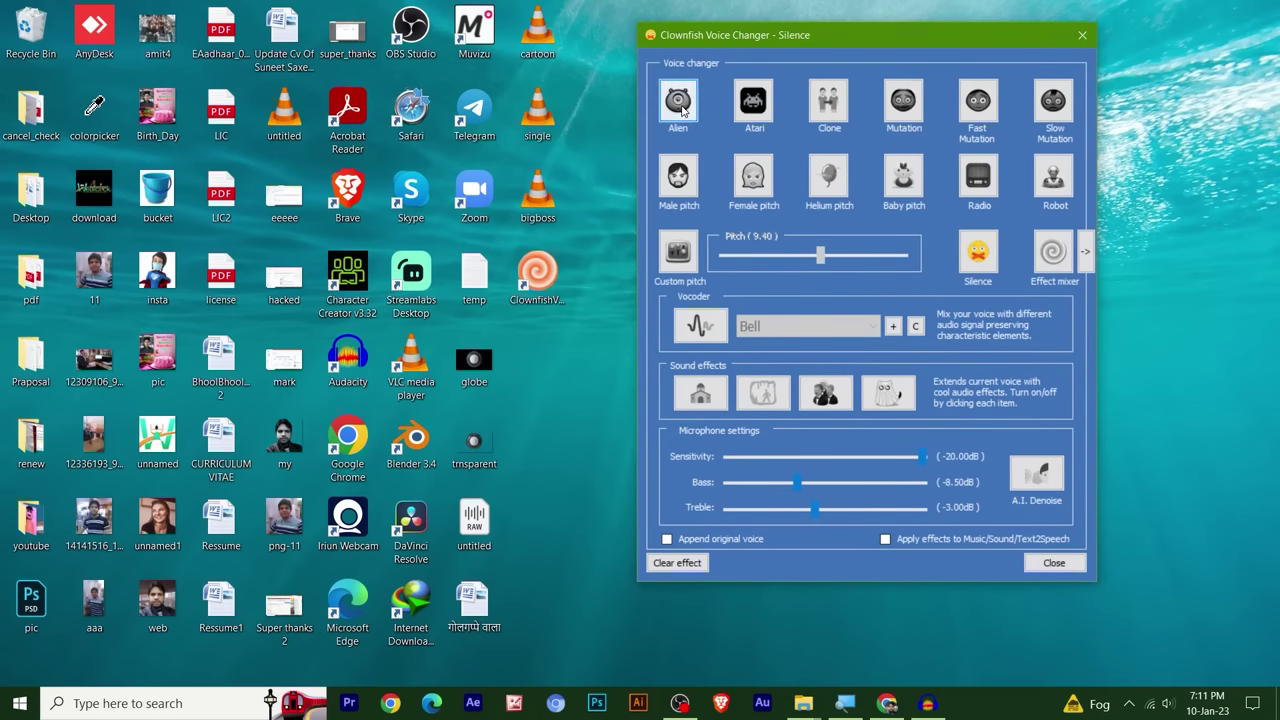
- Try the Helium pitch and Silence voices in Clownfish, and switch to the Male pitch voice
{"action": "left_click", "coordinate": [834, 181]}
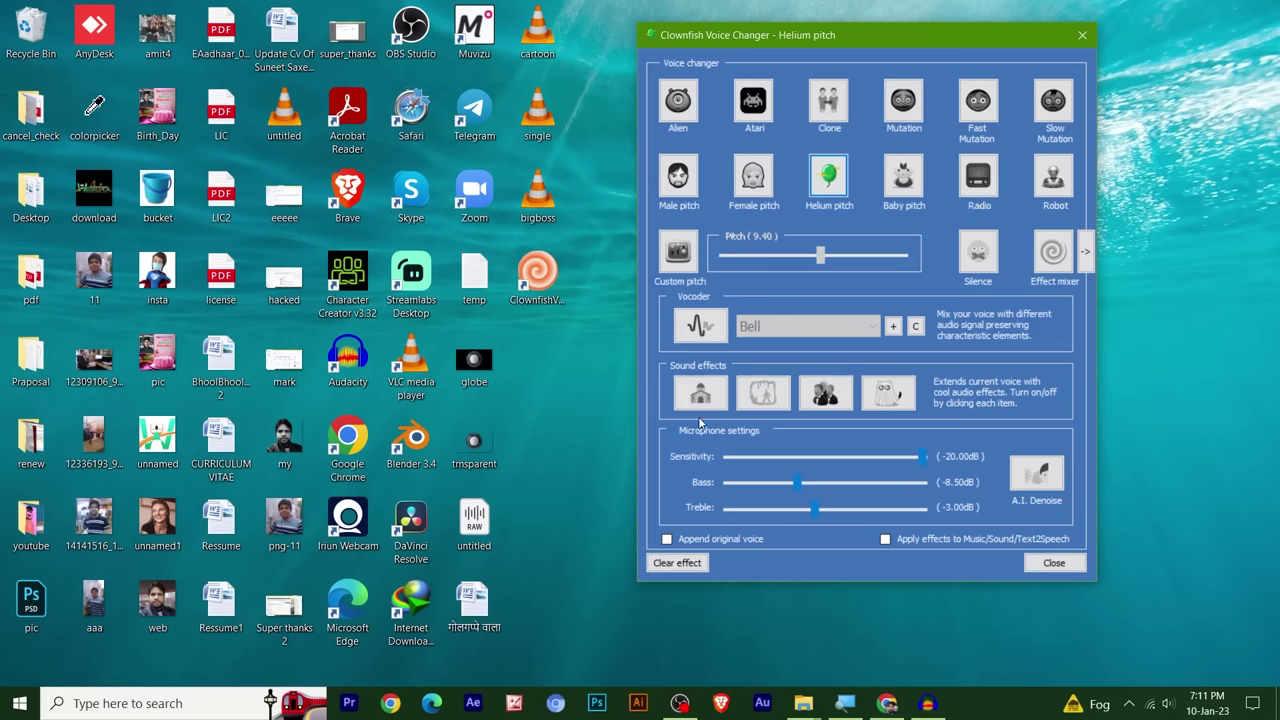
{"action": "left_click", "coordinate": [700, 566]}
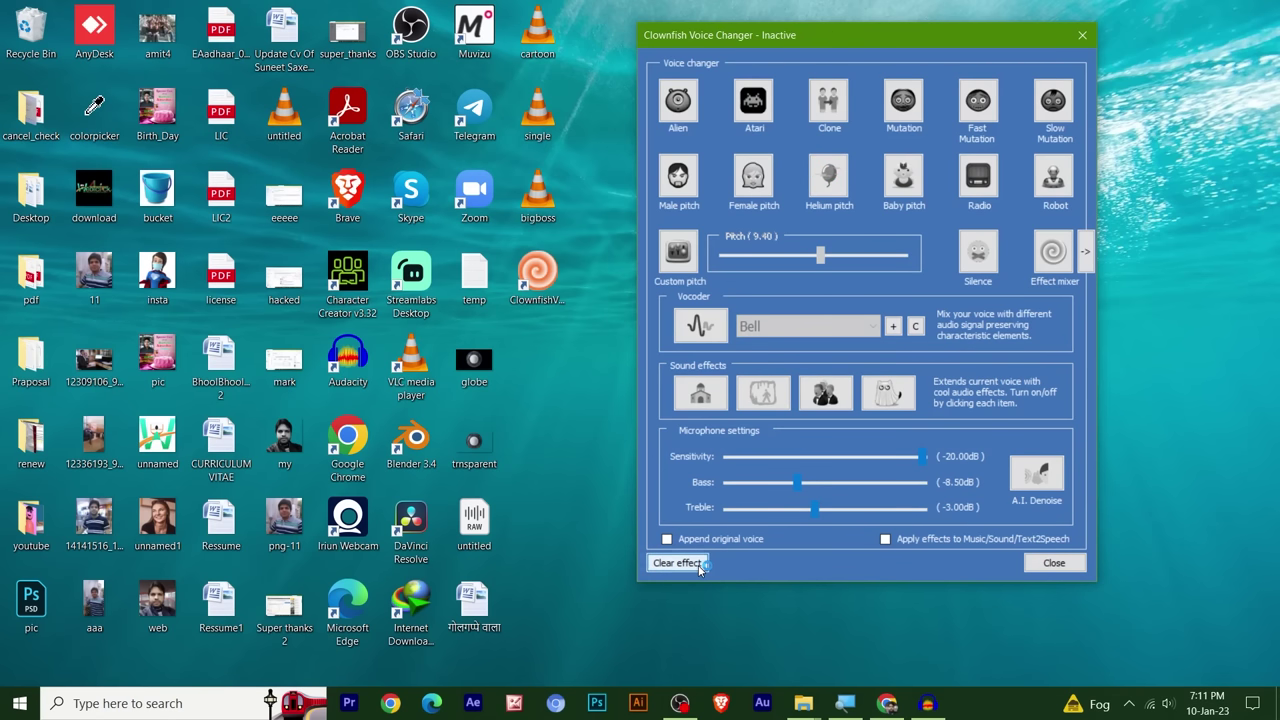
{"action": "left_click", "coordinate": [979, 260]}
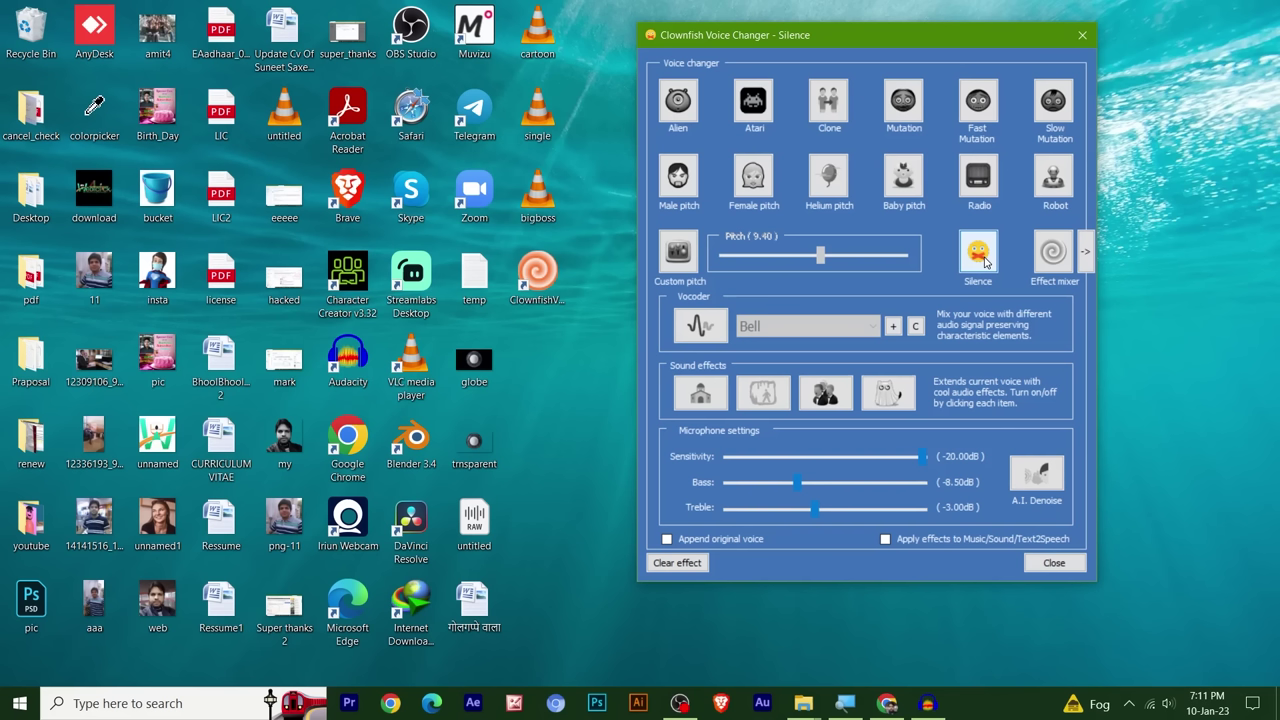
{"action": "left_click", "coordinate": [985, 261]}
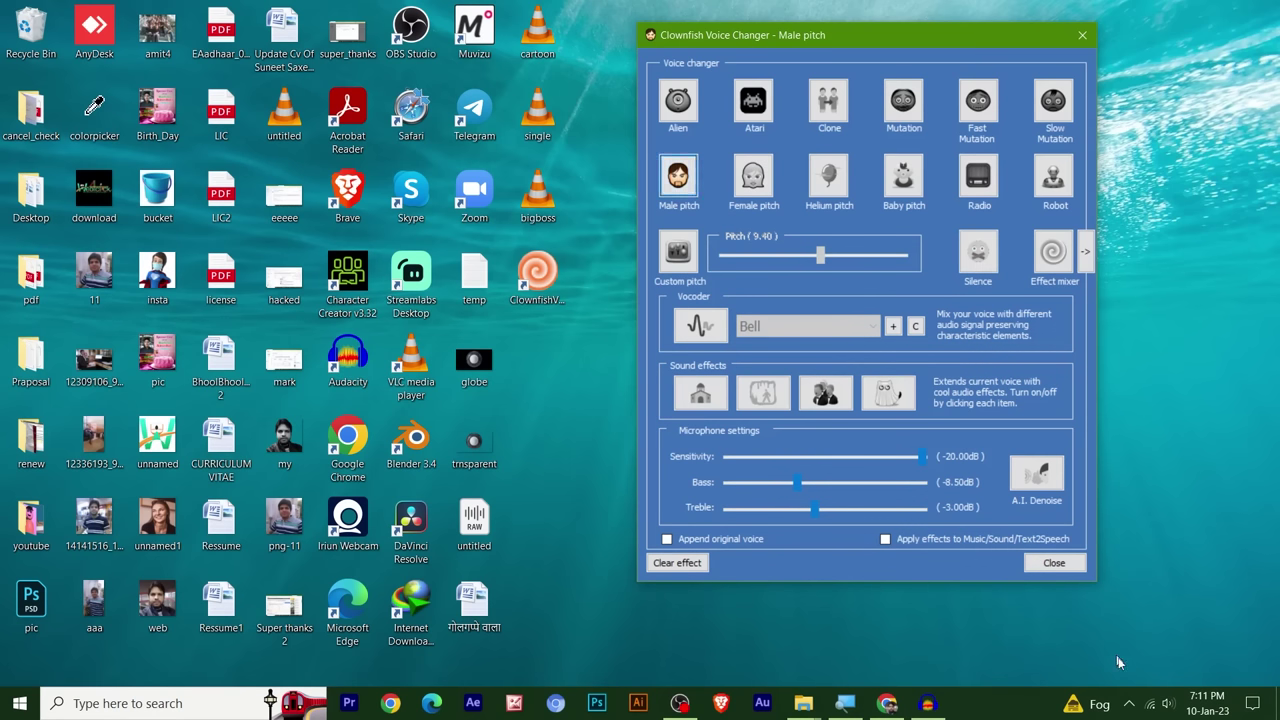
- Turn off Clownfish Voice Changer from its notification-area icon, and close its voice selection window
{"action": "left_click", "coordinate": [1168, 706]}
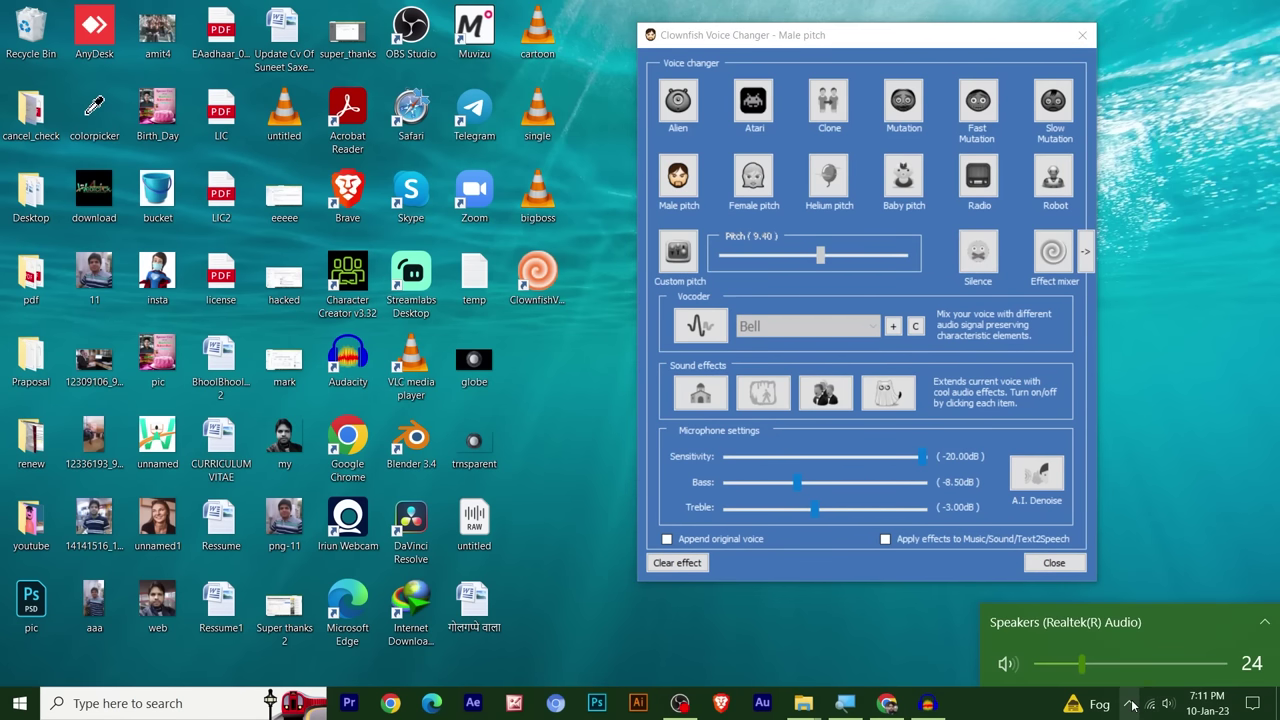
{"action": "left_click", "coordinate": [1129, 704]}
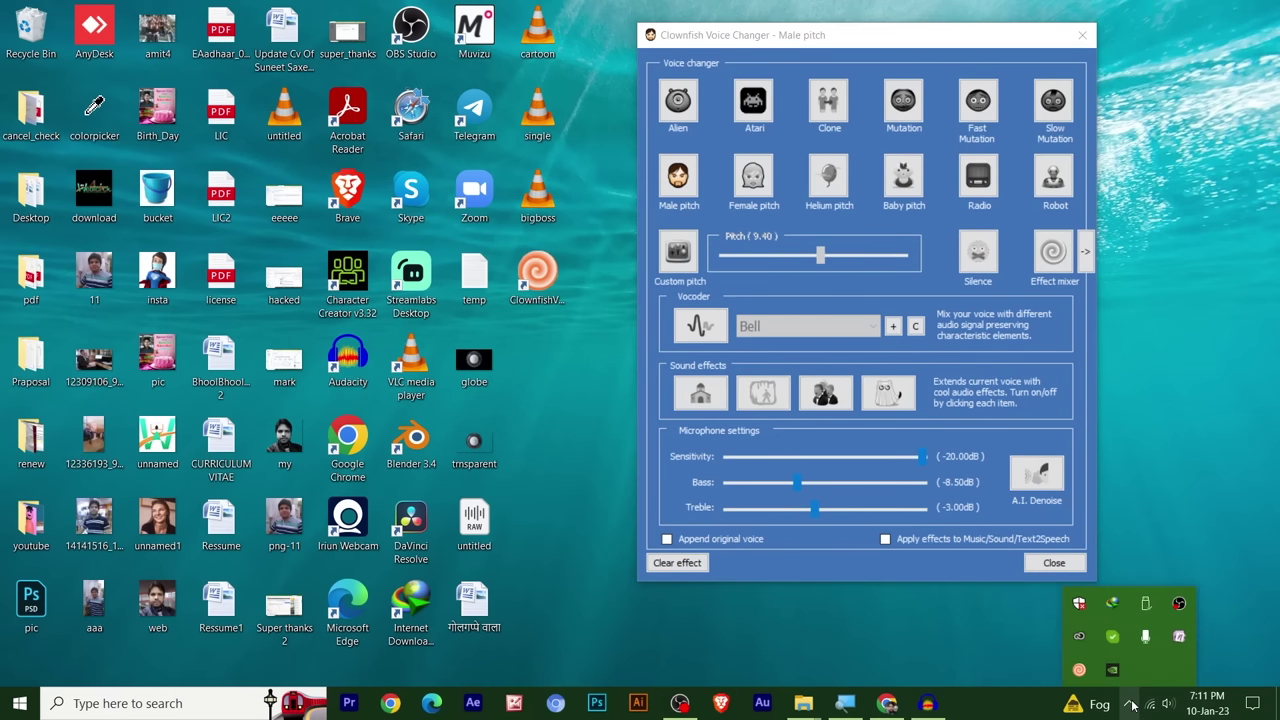
{"action": "left_click", "coordinate": [1080, 672]}
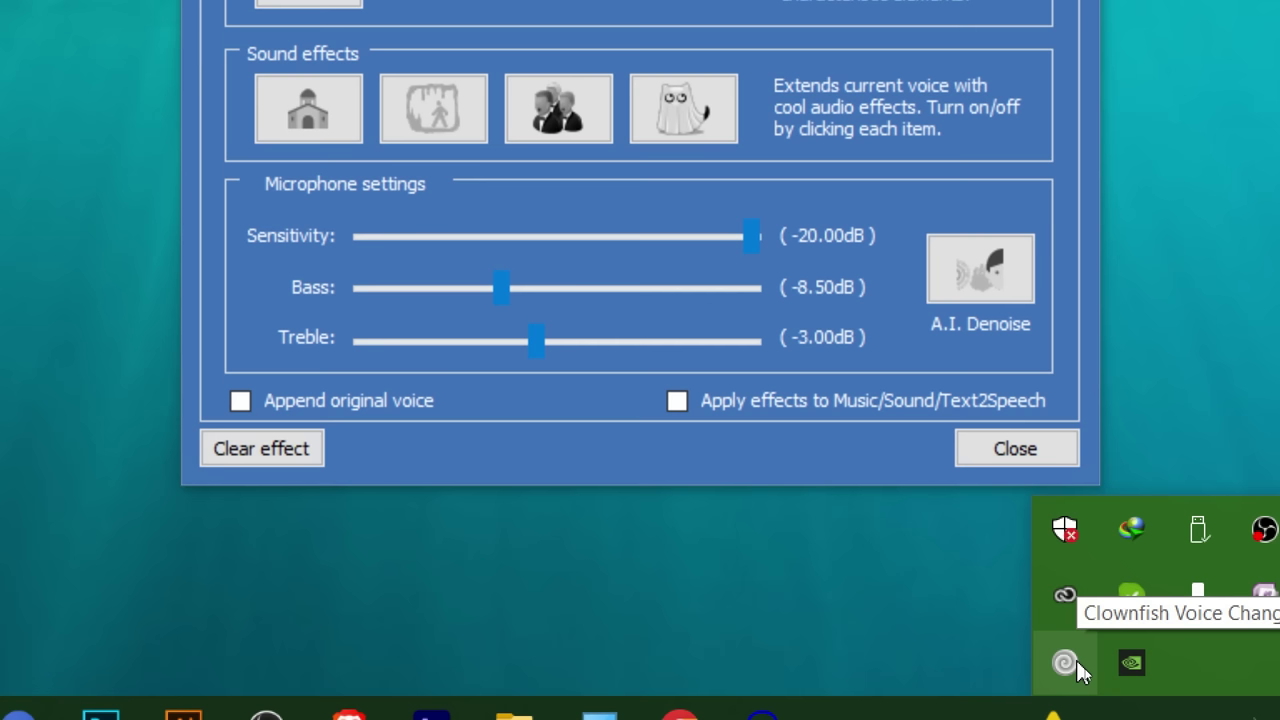
{"action": "left_click", "coordinate": [1077, 662]}
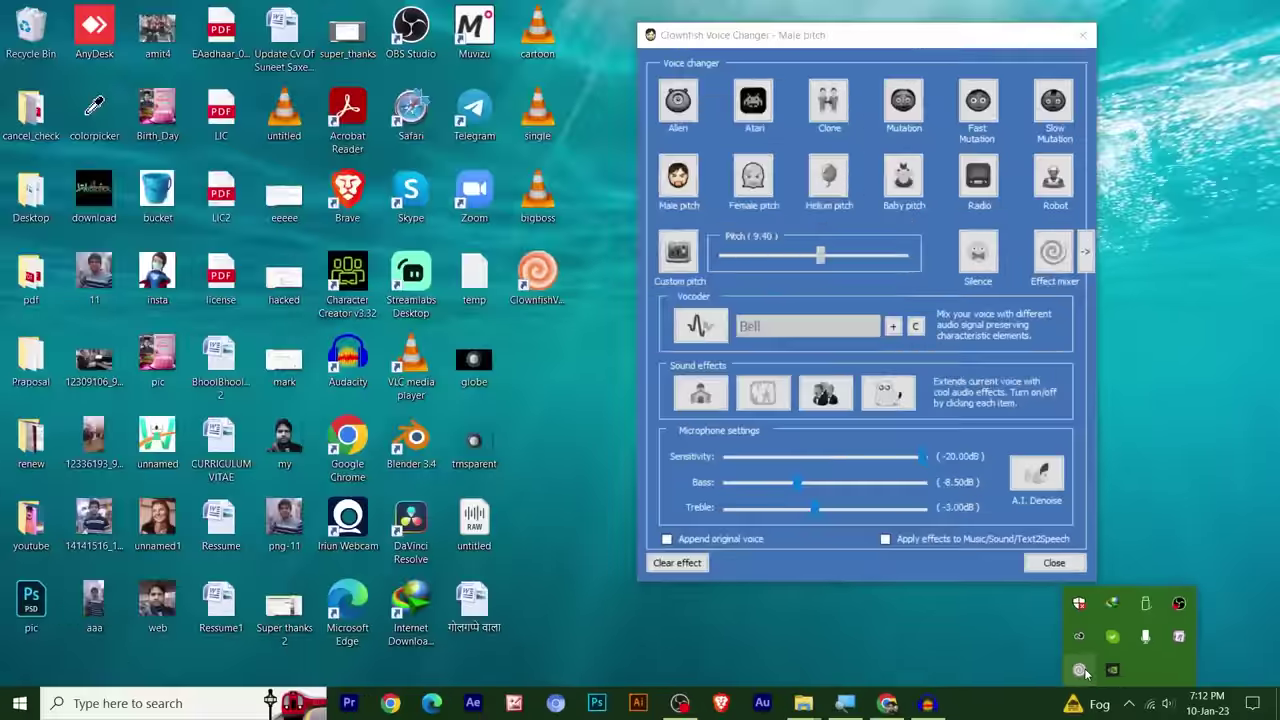
{"action": "left_click", "coordinate": [1082, 35]}
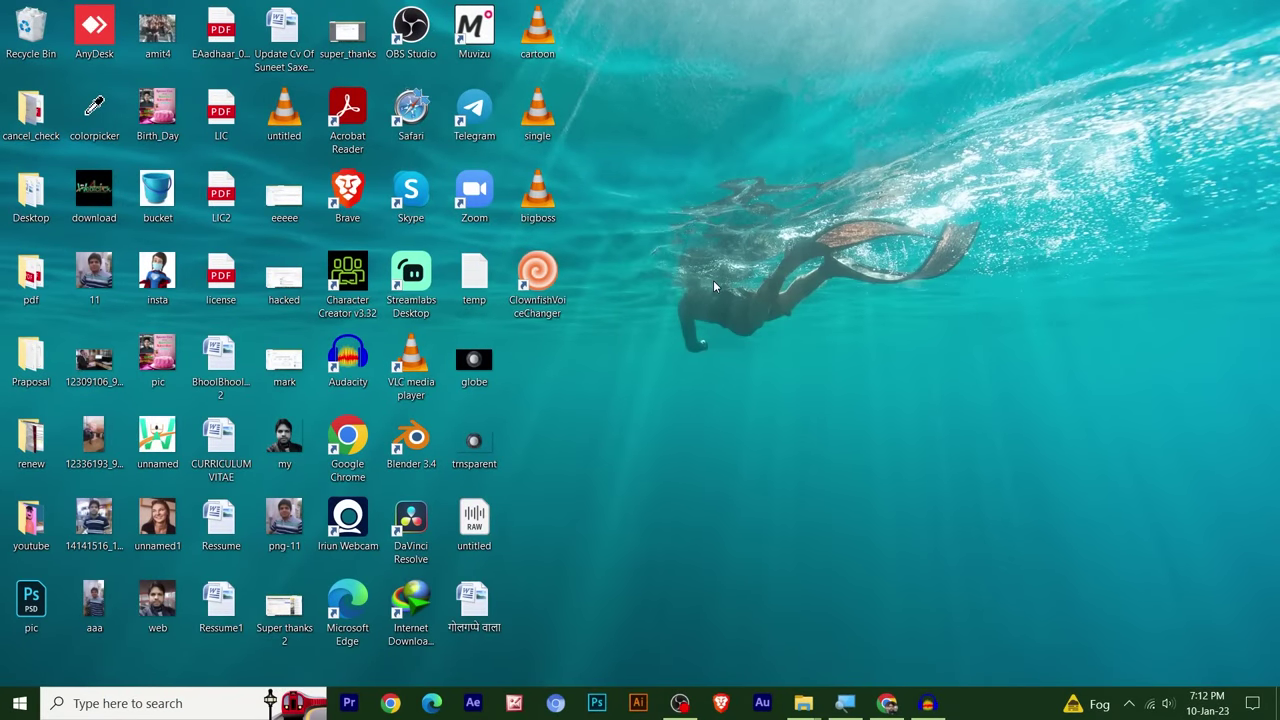
- Examine the microphones and other devices listed in Clownfish's System Integration setup, and close the setup window
{"action": "double_click", "coordinate": [537, 272]}
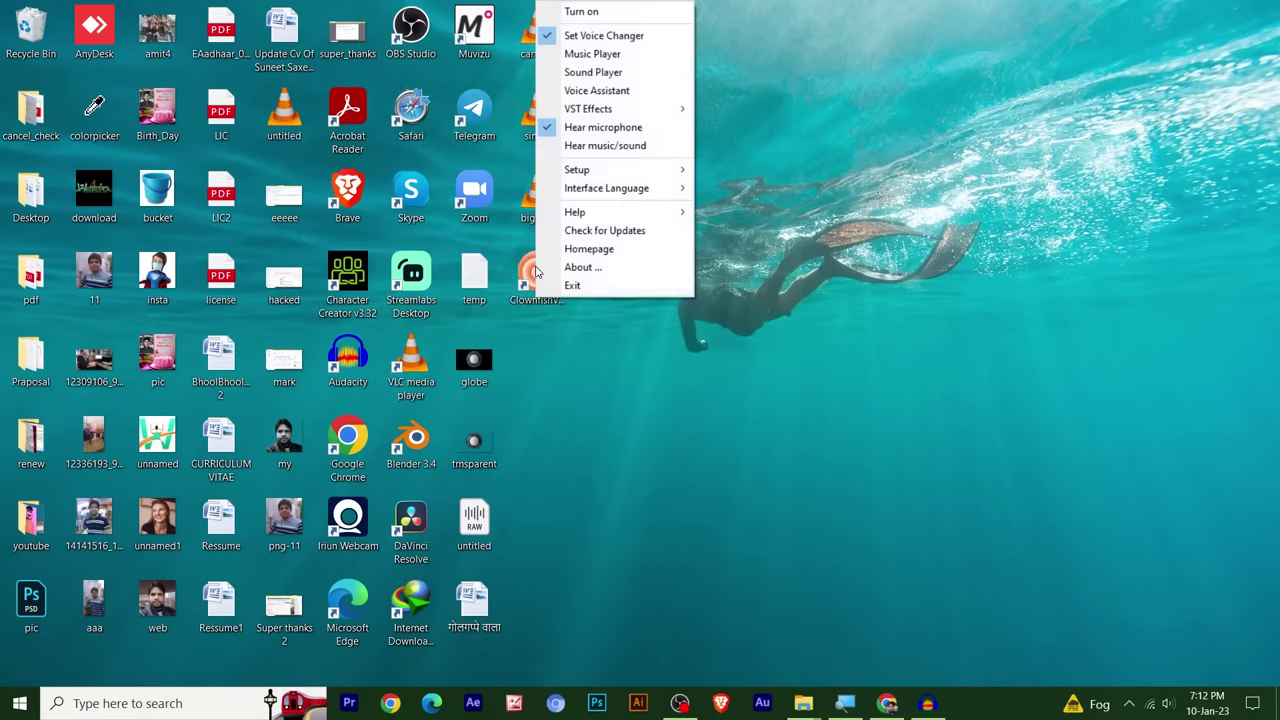
{"action": "mouse_move", "coordinate": [599, 175]}
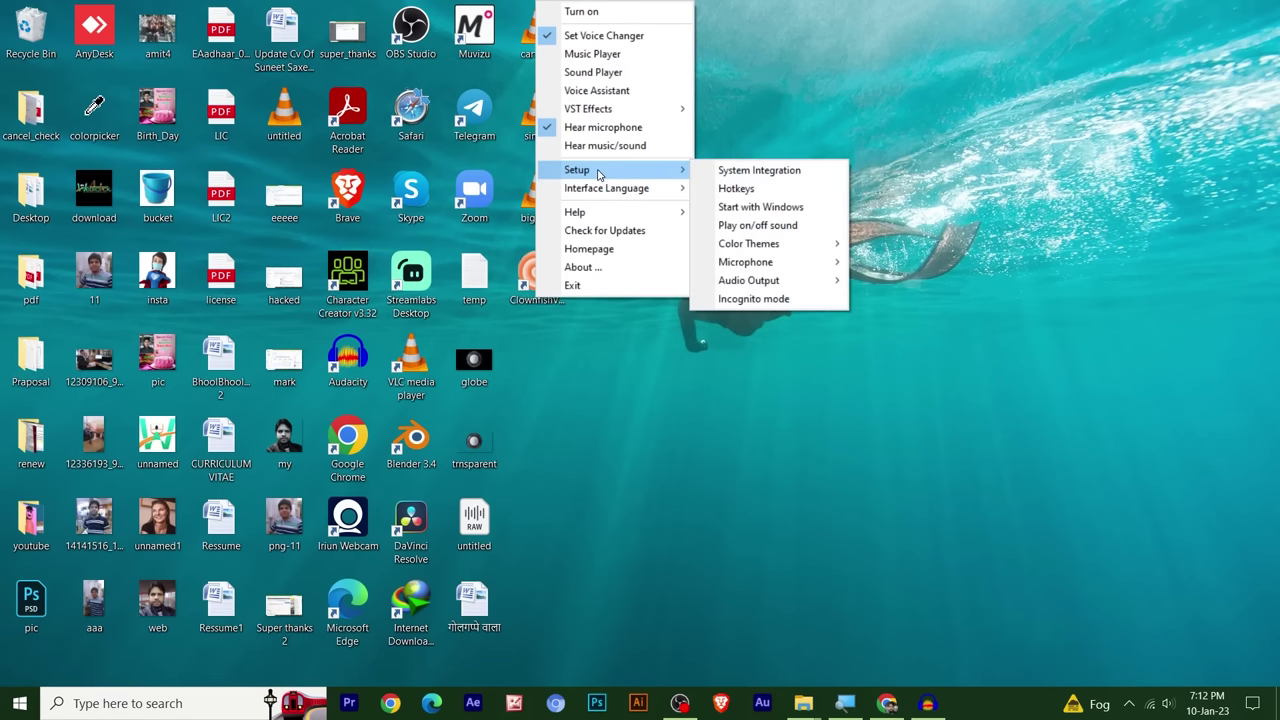
{"action": "left_click", "coordinate": [760, 170]}
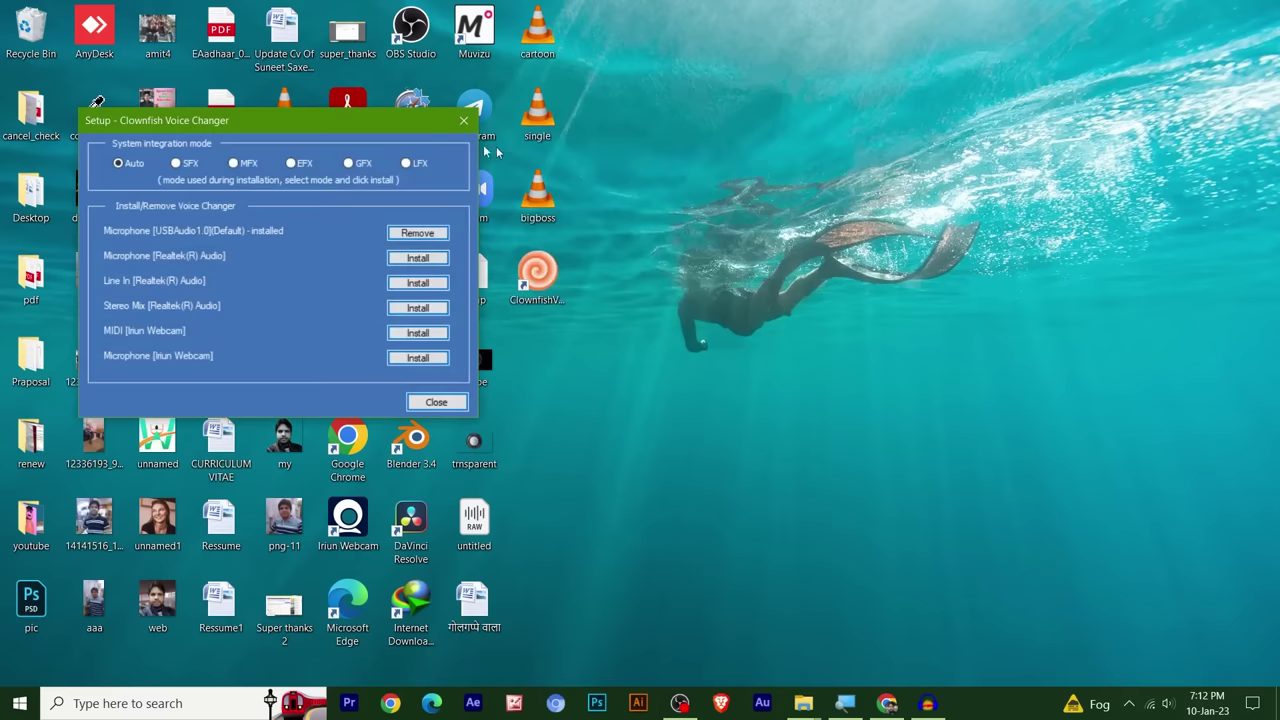
{"action": "left_click_drag", "start_coordinate": [285, 127], "coordinate": [804, 103]}
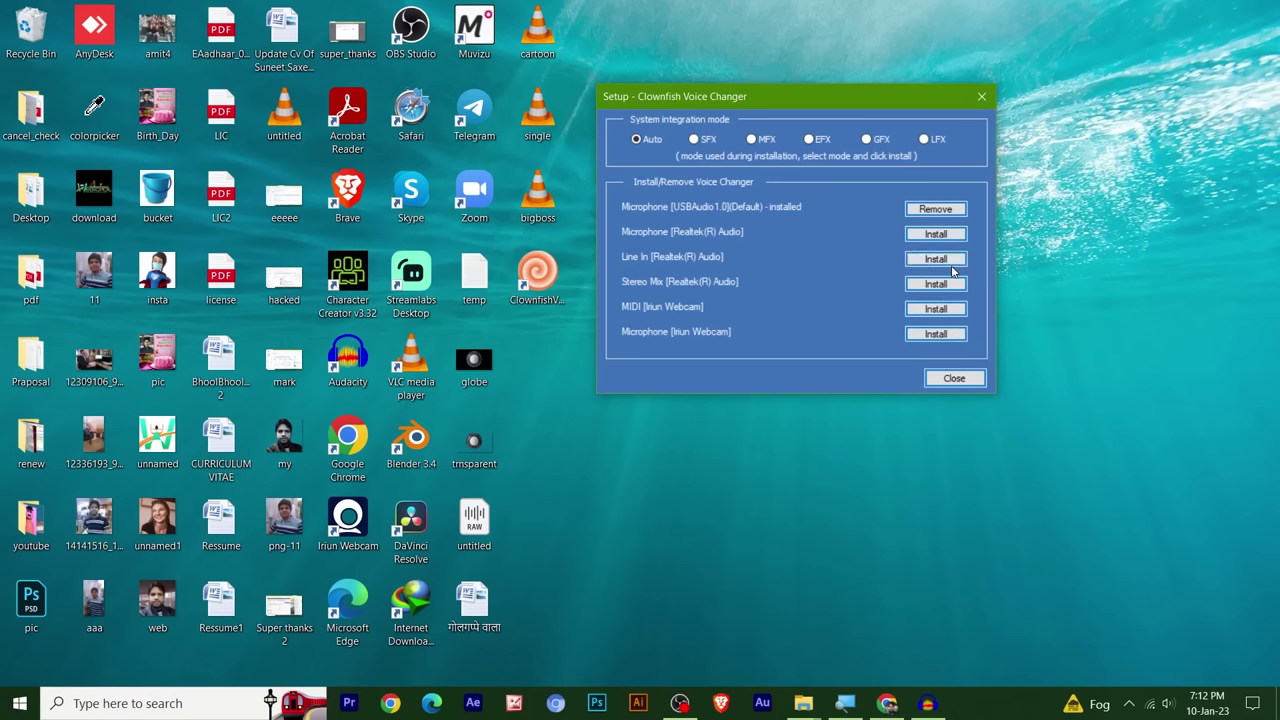
{"action": "left_click", "coordinate": [981, 98]}
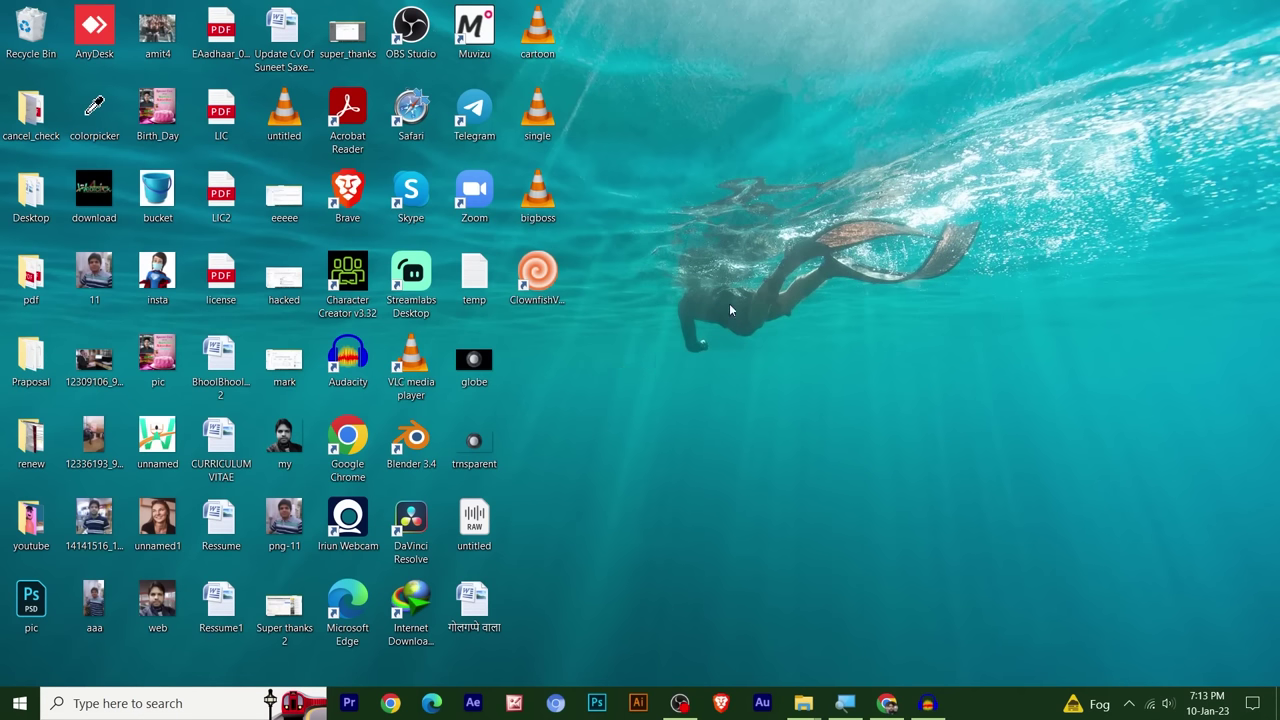
- Review the available voices and sound effects in Clownfish's Set Voice Changer window, and close it
{"action": "double_click", "coordinate": [535, 283]}
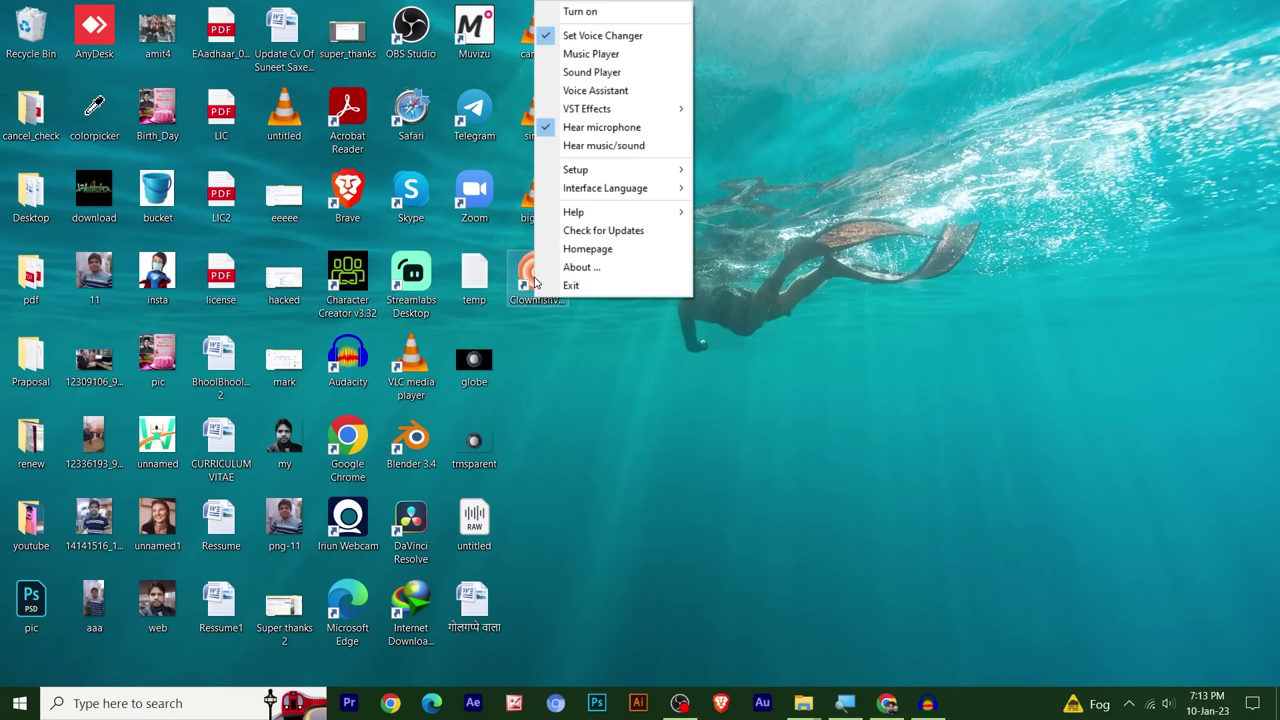
{"action": "left_click", "coordinate": [603, 38]}
{"action": "left_click_drag", "start_coordinate": [349, 108], "coordinate": [716, 26]}
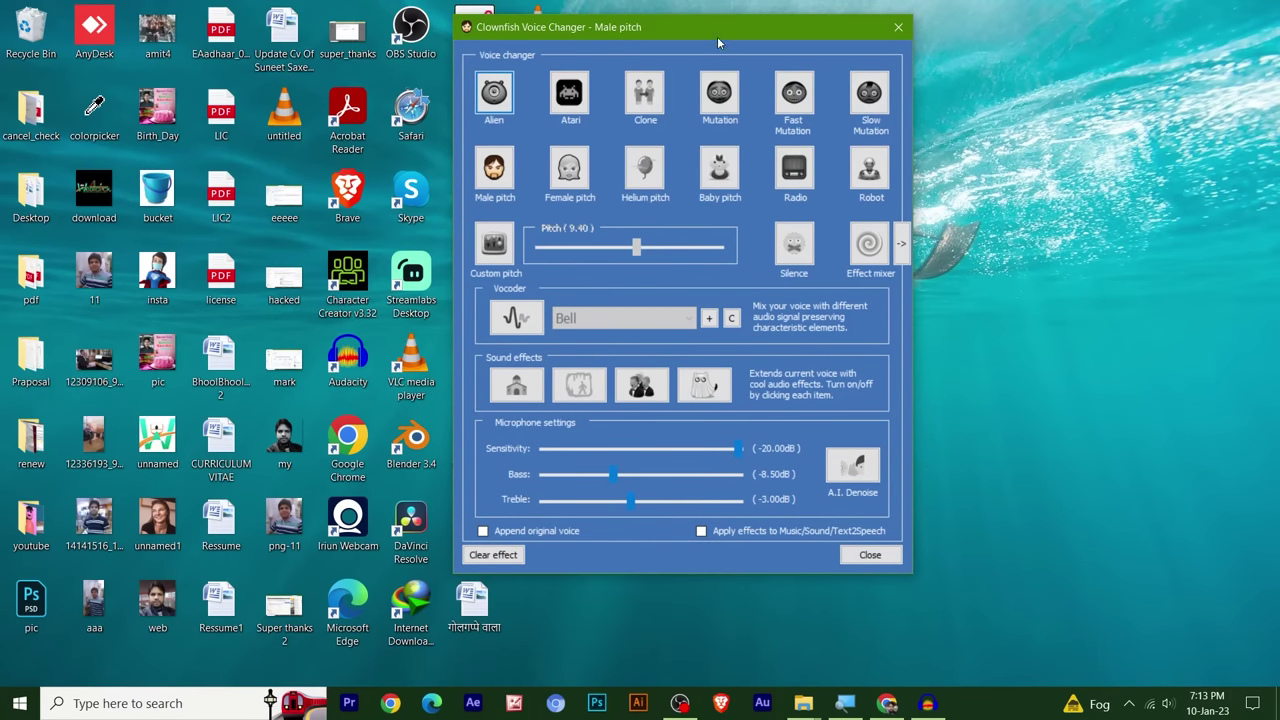
{"action": "left_click_drag", "start_coordinate": [717, 34], "coordinate": [820, 35]}
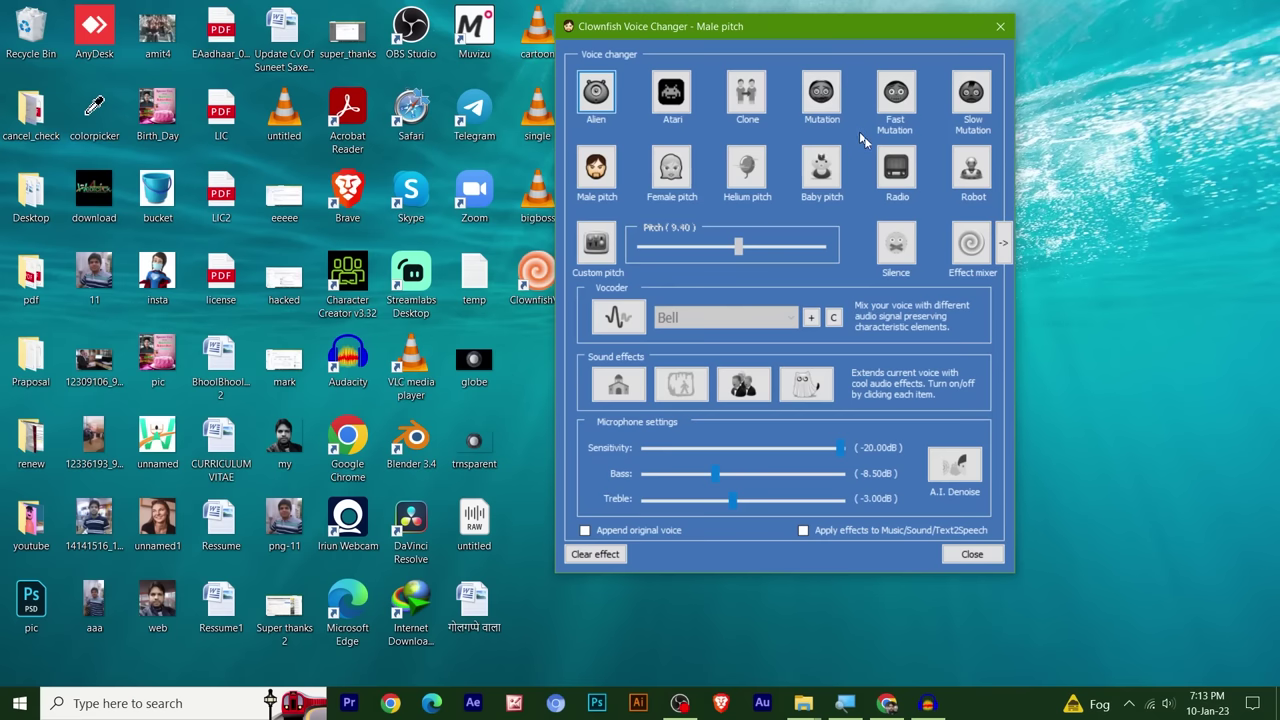
{"action": "left_click", "coordinate": [1000, 27]}
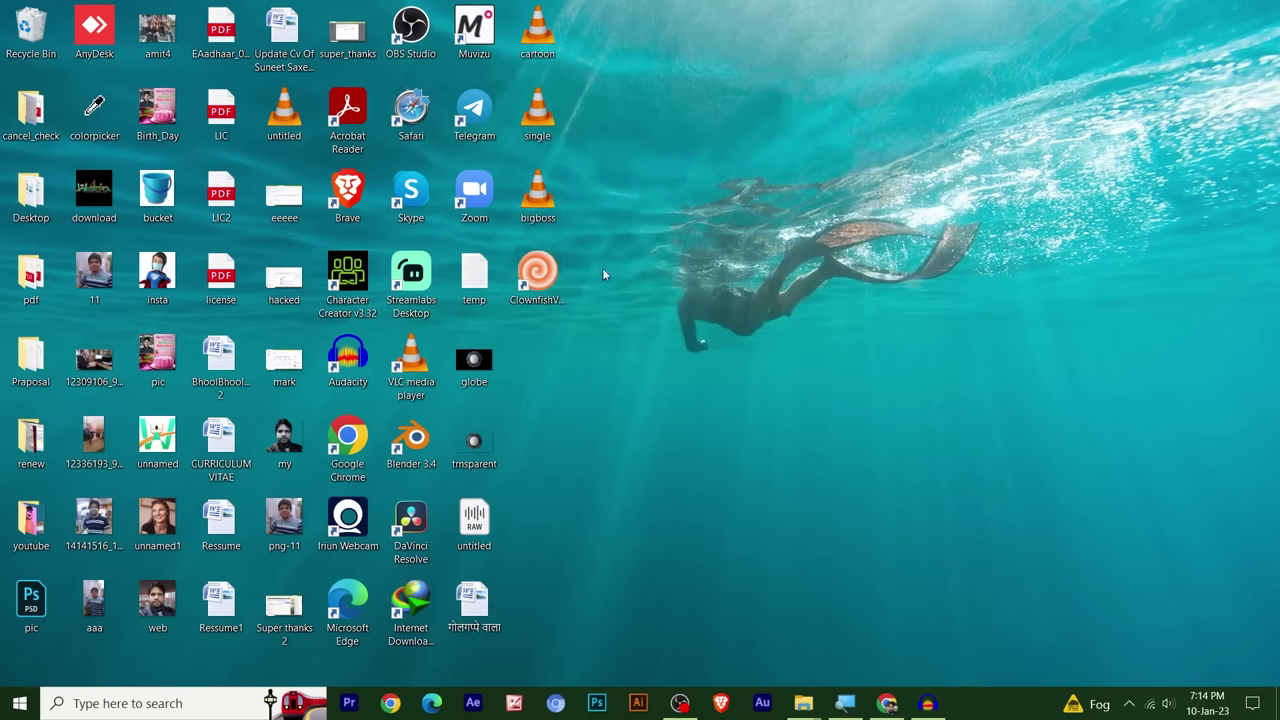
- Switch to Adobe Audition, and record about 12 seconds of voice into a new mono audio file at 48000 Hz and 32-bit float
{"action": "key", "text": "alt+Tab"}
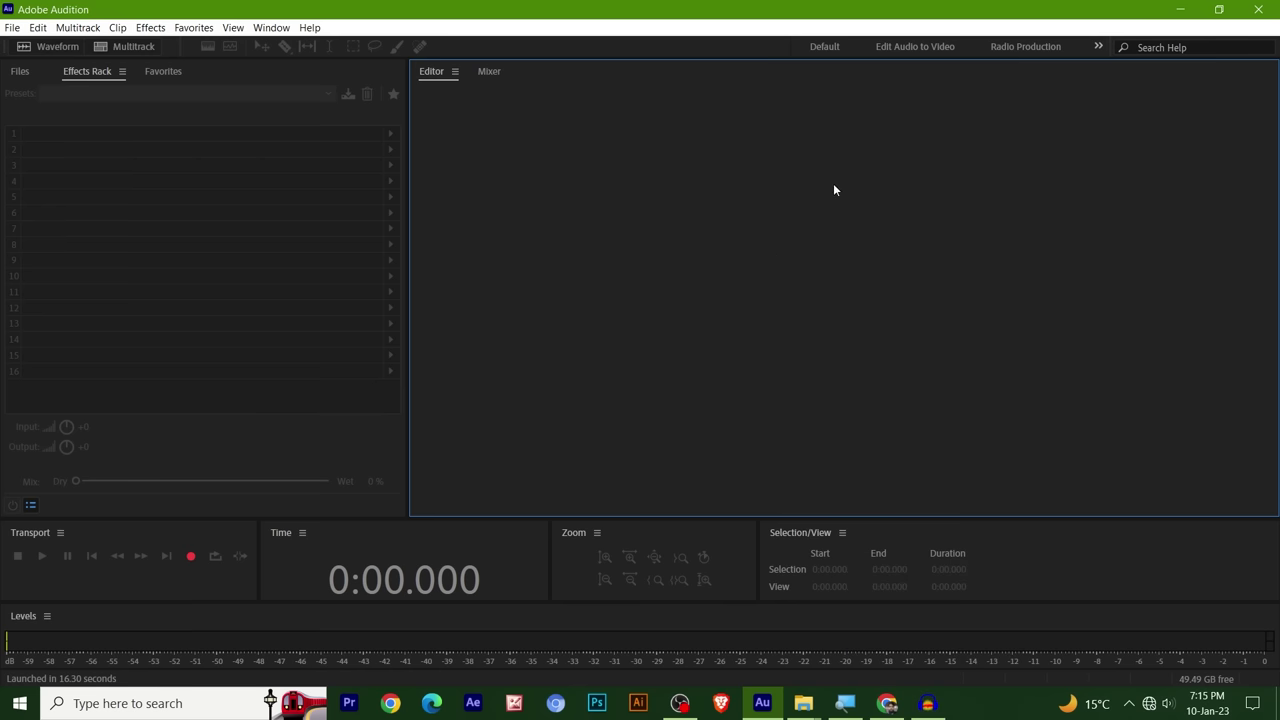
{"action": "left_click", "coordinate": [928, 703]}
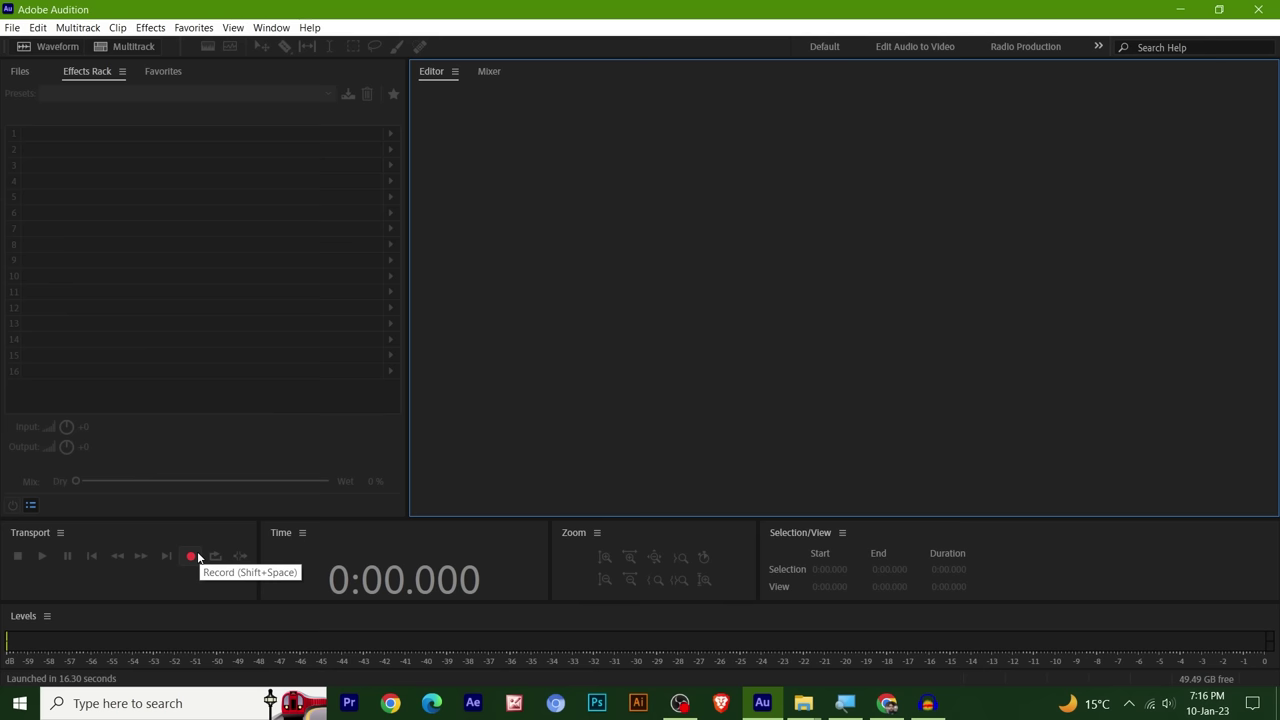
{"action": "left_click", "coordinate": [195, 556]}
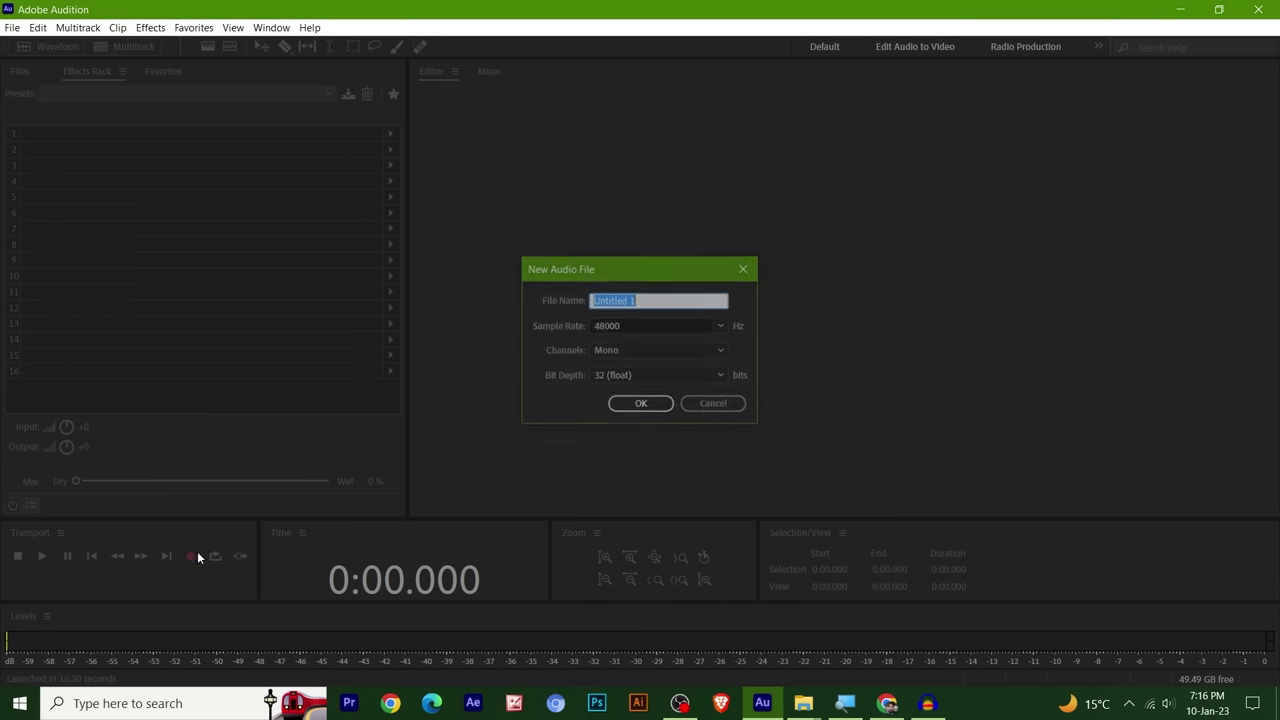
{"action": "left_click", "coordinate": [641, 404]}
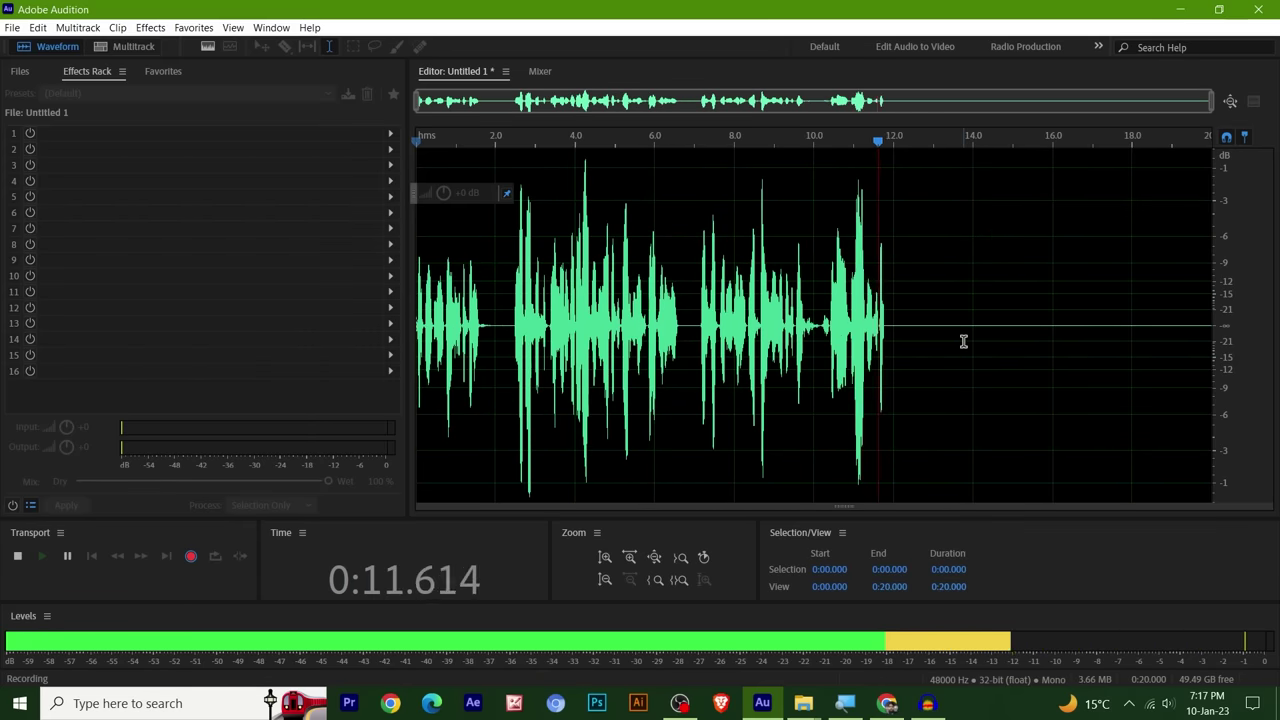
{"action": "key", "text": "space"}
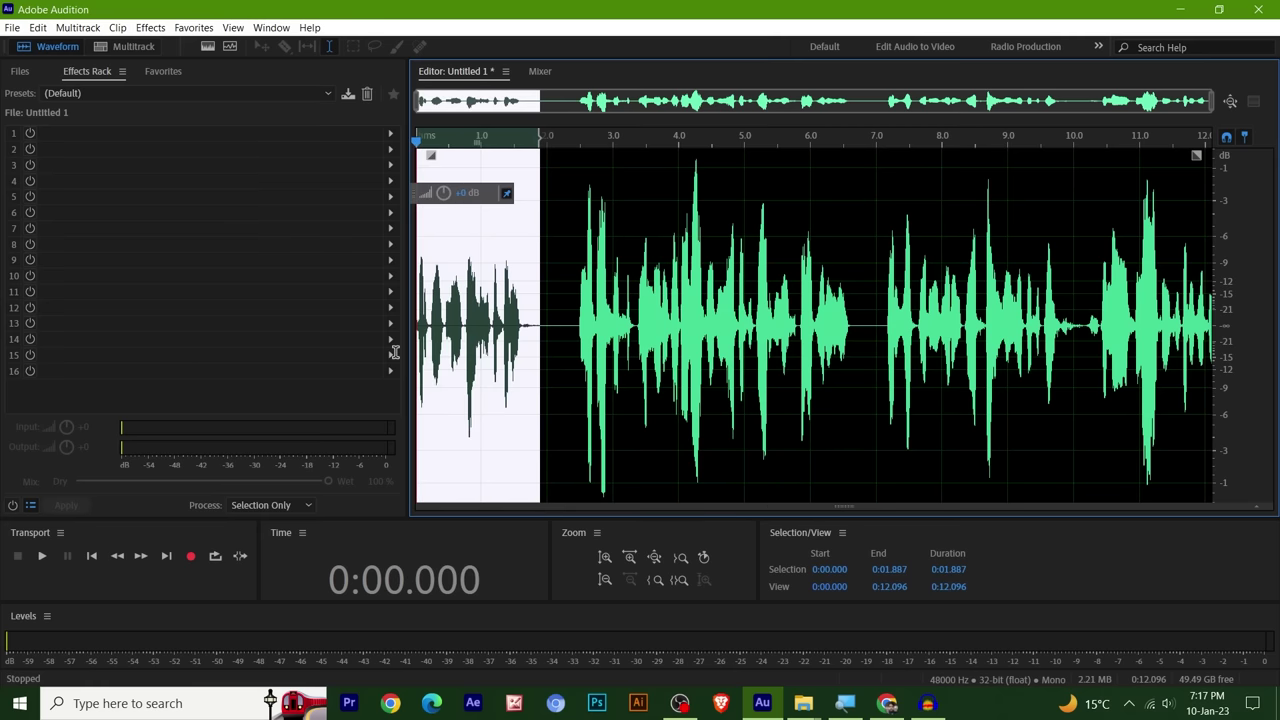
{"action": "left_click", "coordinate": [763, 298]}
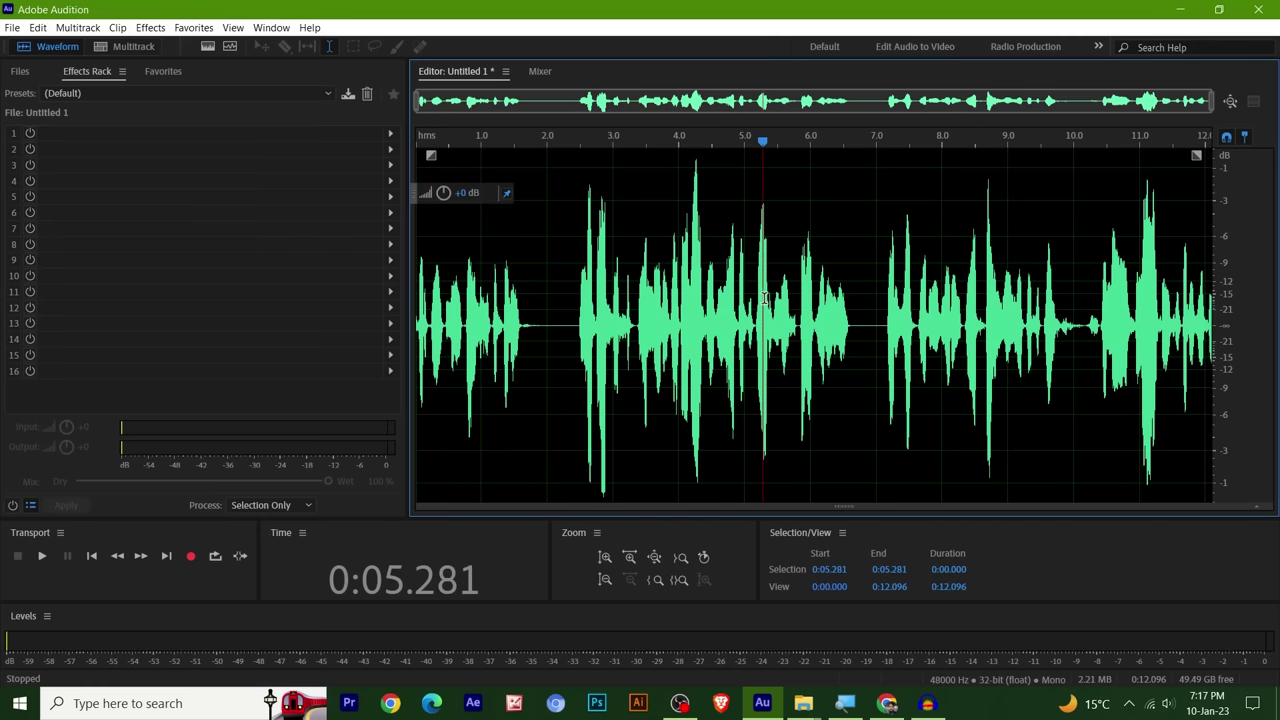
- Delete two silent stretches from the voice recording: about 0.7 s starting at 1.63 s, and about 0.46 s starting at 6 s
{"action": "key", "text": "Home"}
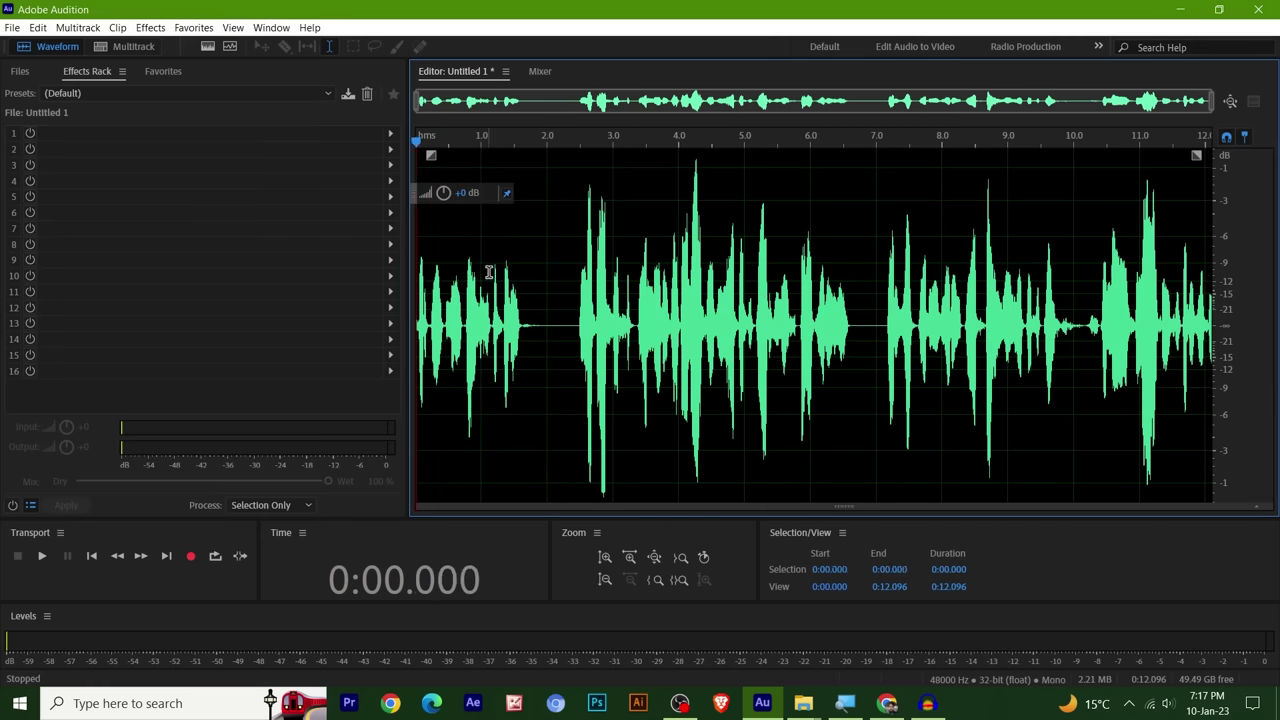
{"action": "left_click", "coordinate": [840, 300]}
{"action": "left_click_drag", "start_coordinate": [569, 326], "coordinate": [523, 326]}
{"action": "key", "text": "Delete"}
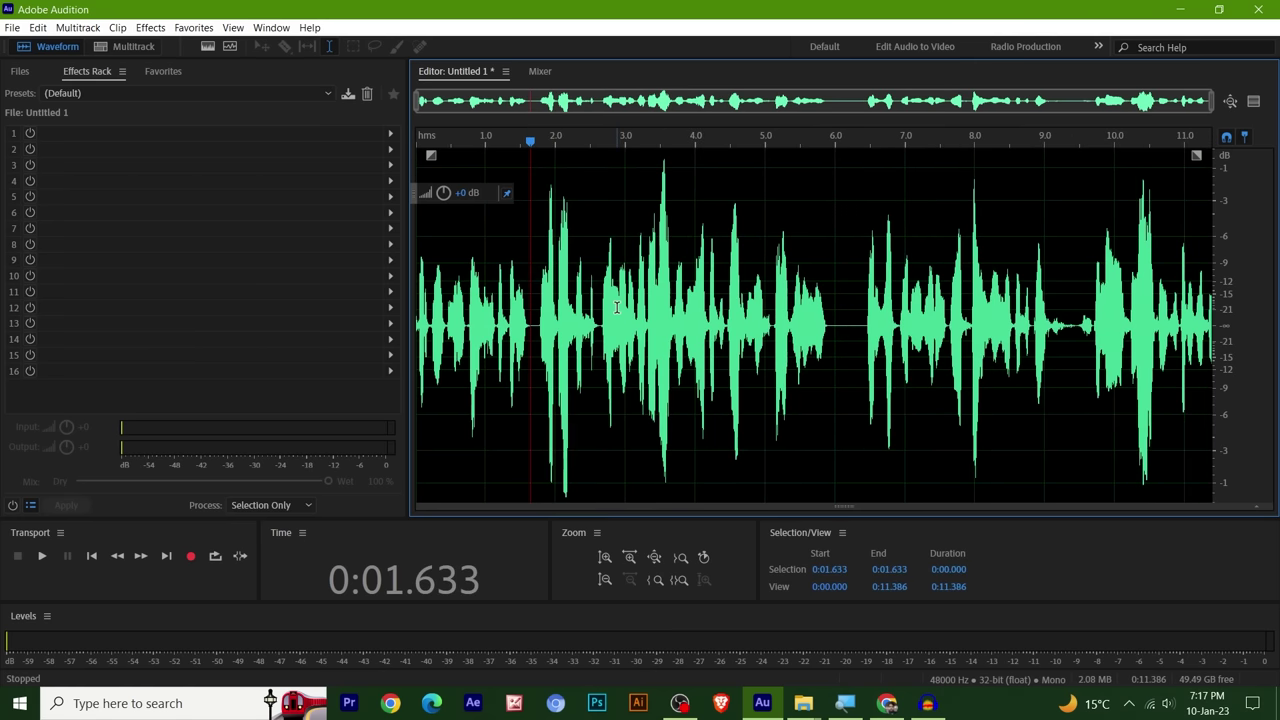
{"action": "left_click_drag", "start_coordinate": [868, 323], "coordinate": [835, 325]}
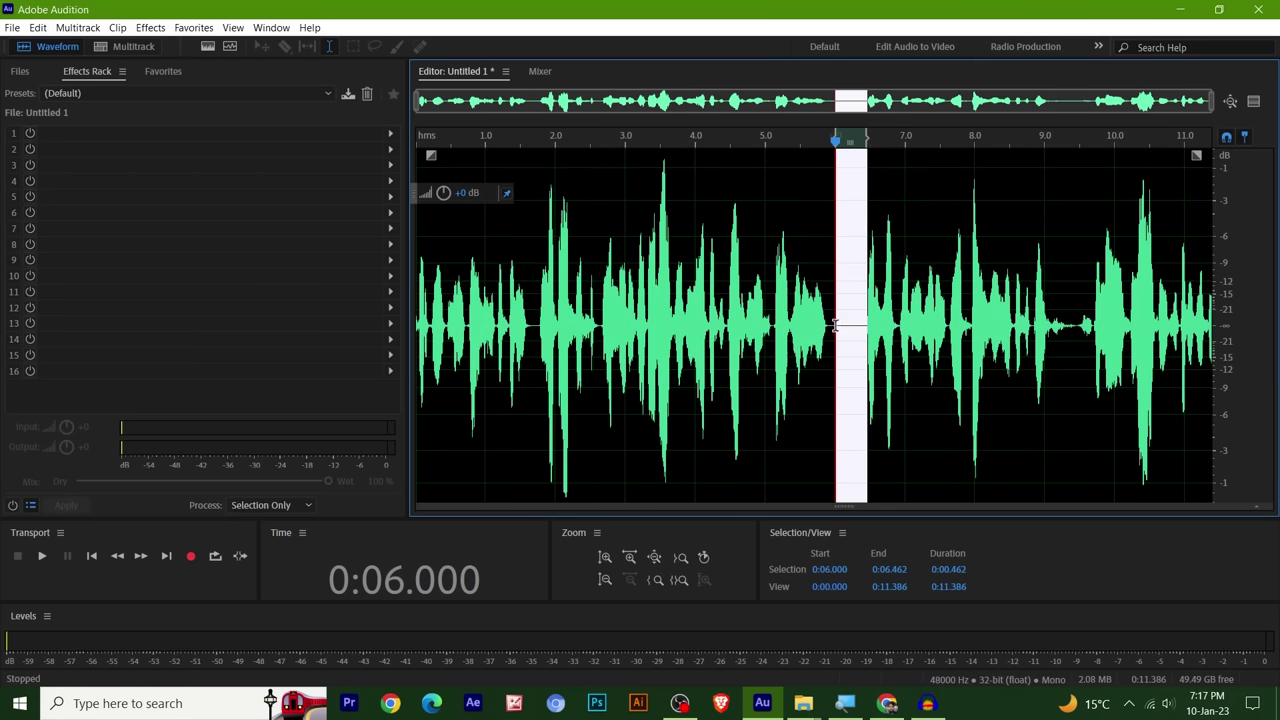
{"action": "key", "text": "Delete"}
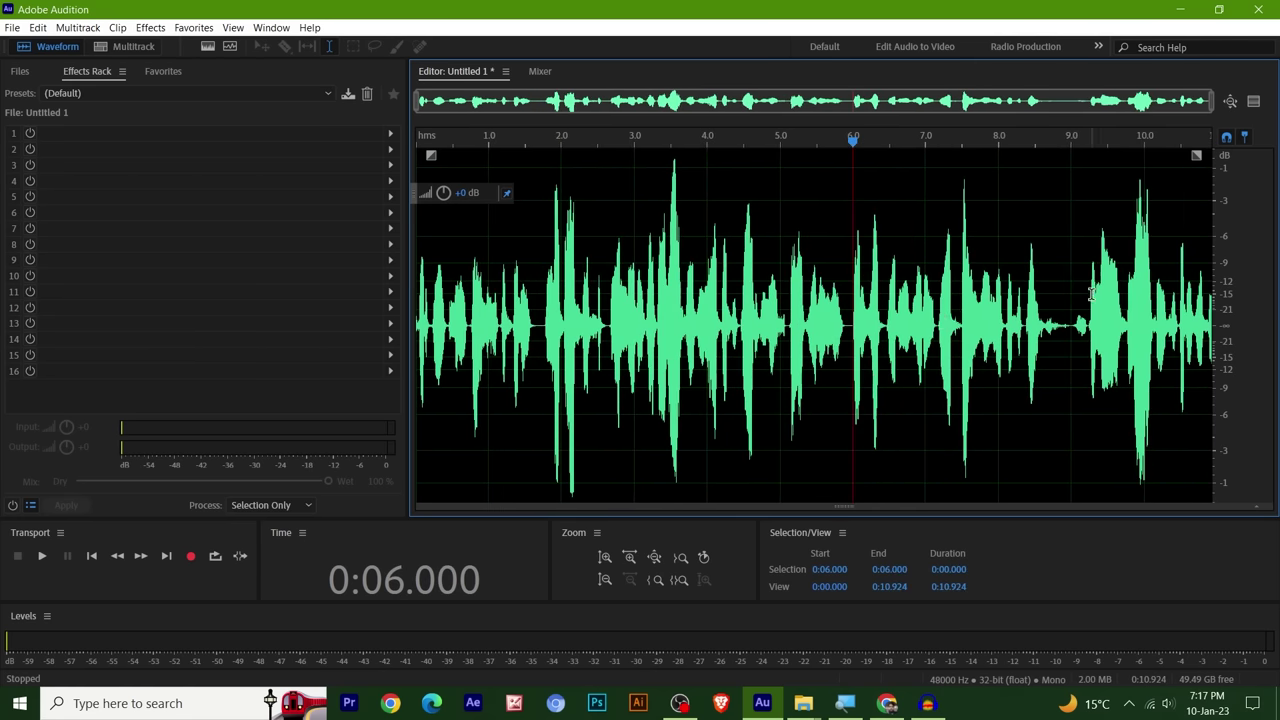
- Load the AM Radio preset into the Effects Rack, and play part of the recording to hear it
{"action": "left_click", "coordinate": [150, 94]}
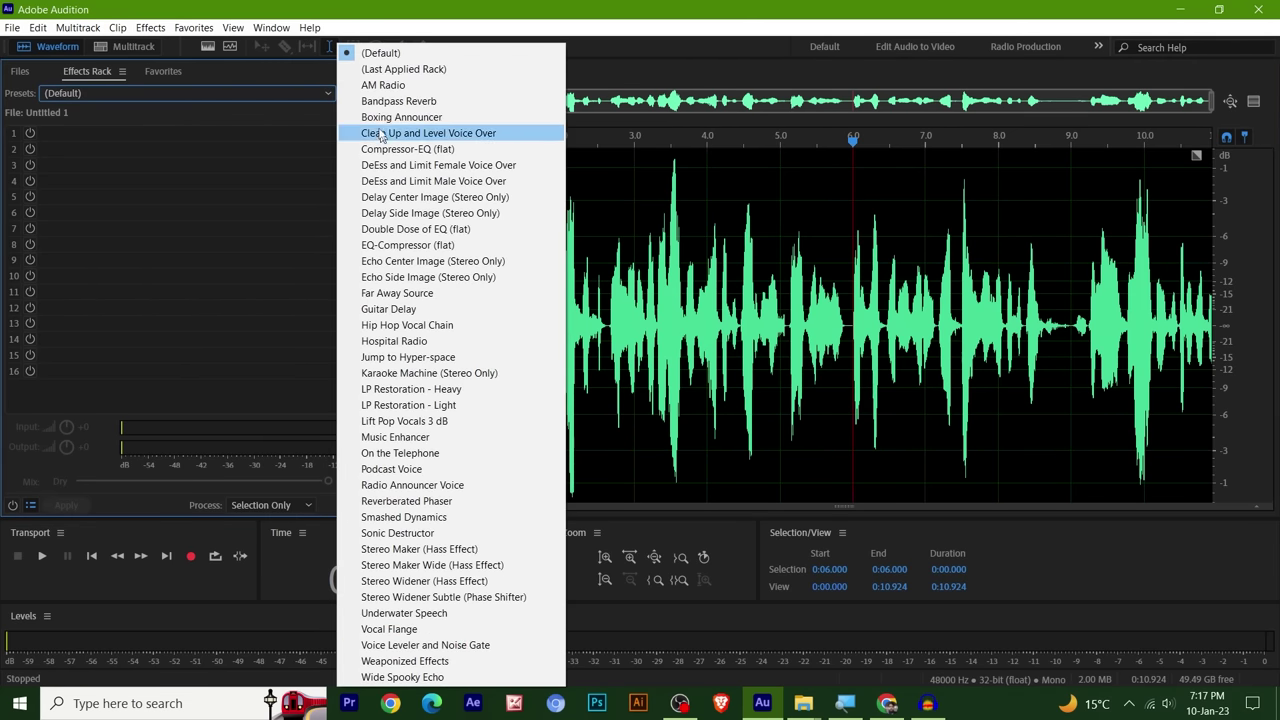
{"action": "left_click", "coordinate": [390, 88]}
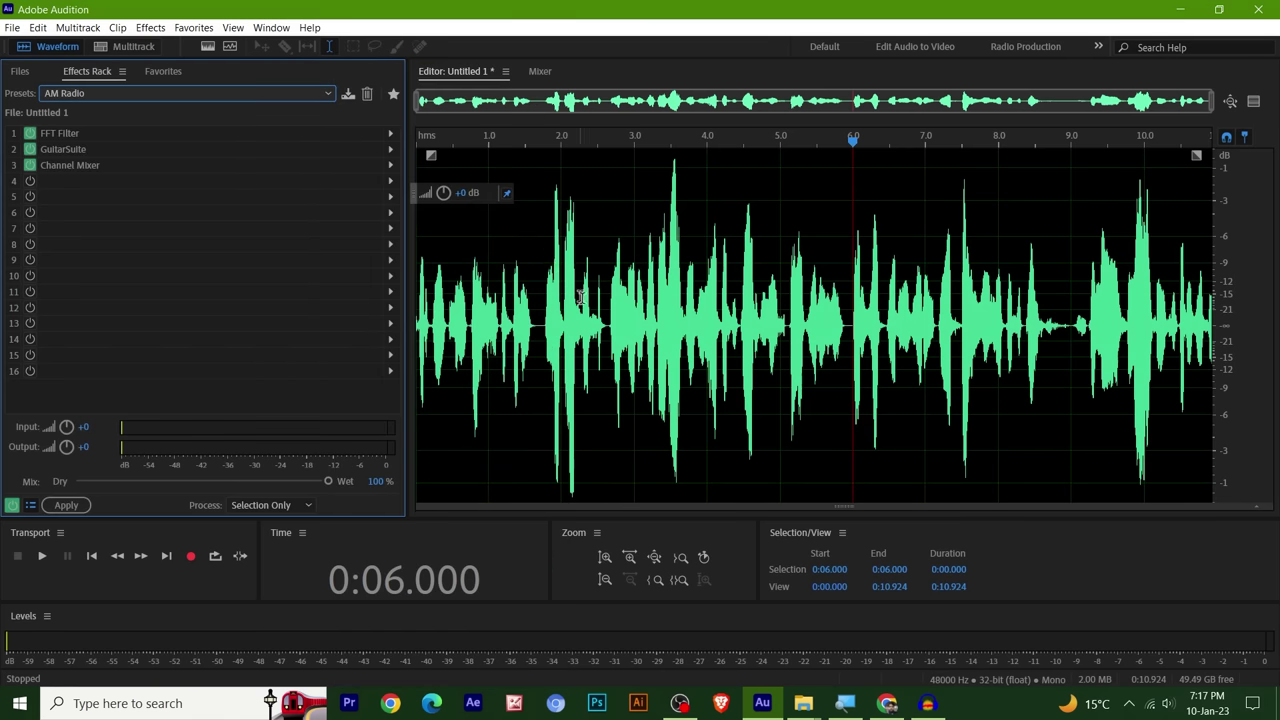
{"action": "left_click", "coordinate": [67, 505]}
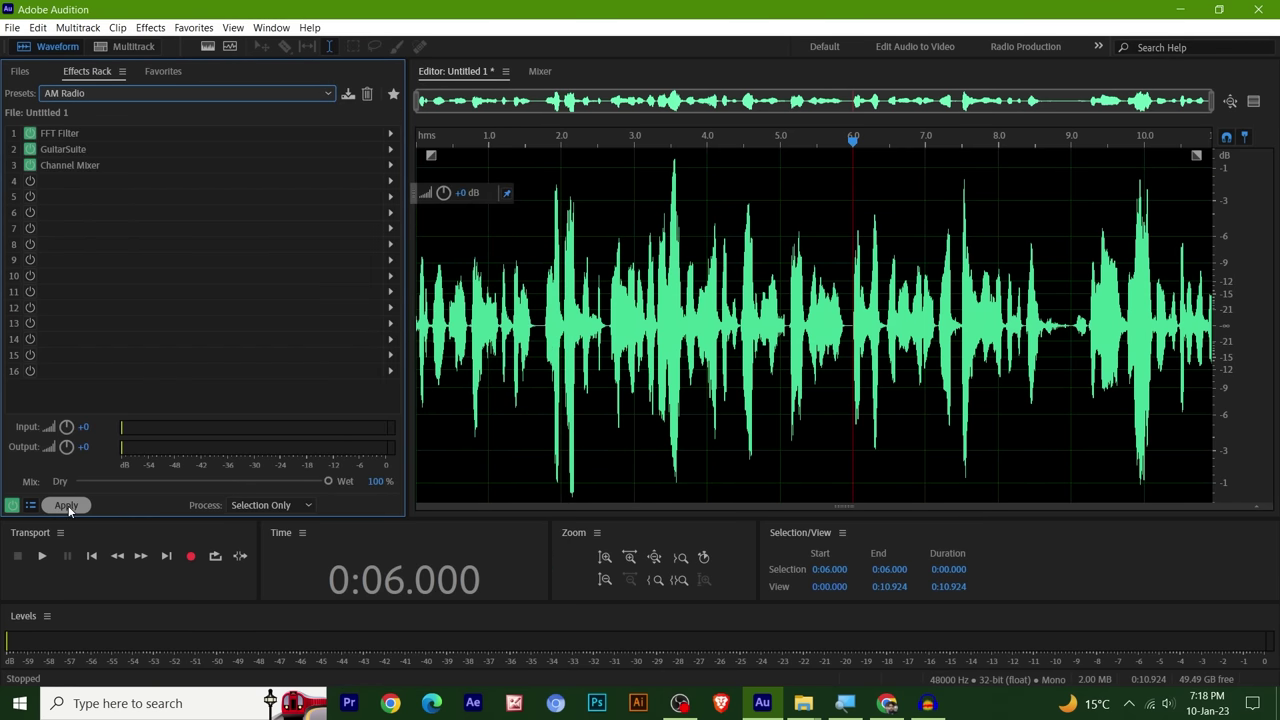
{"action": "left_click", "coordinate": [44, 559]}
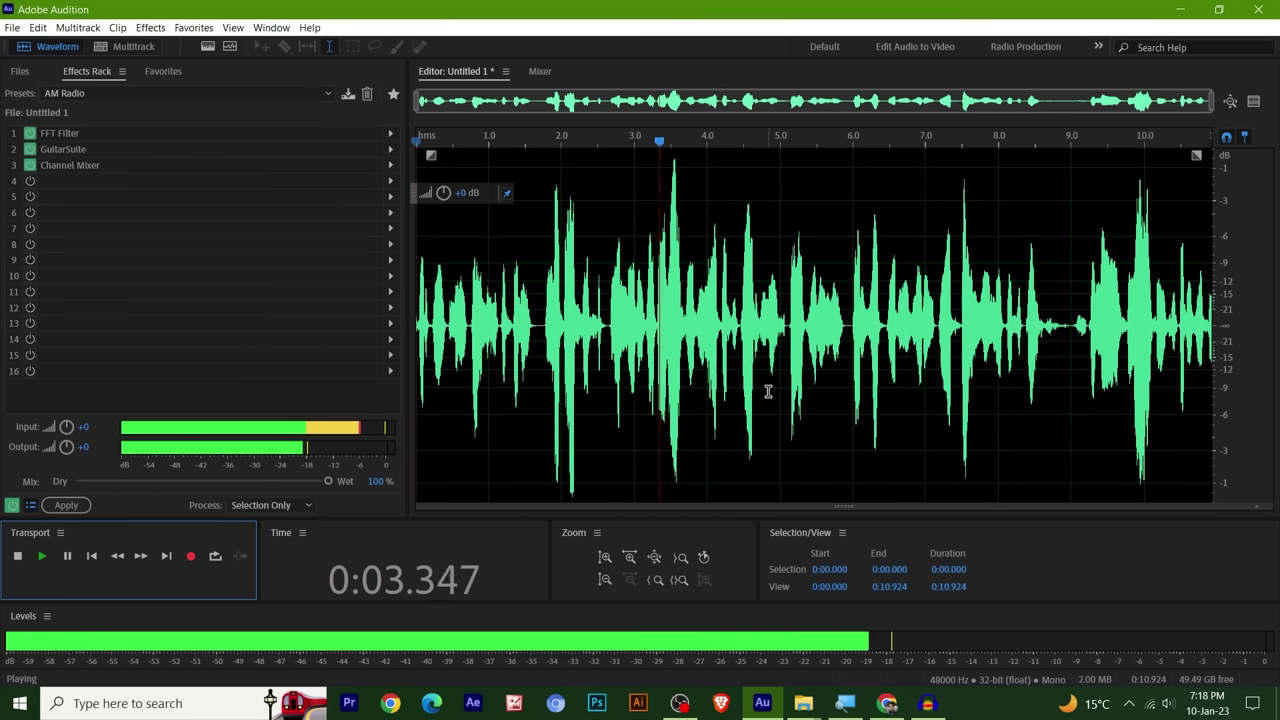
{"action": "key", "text": "space"}
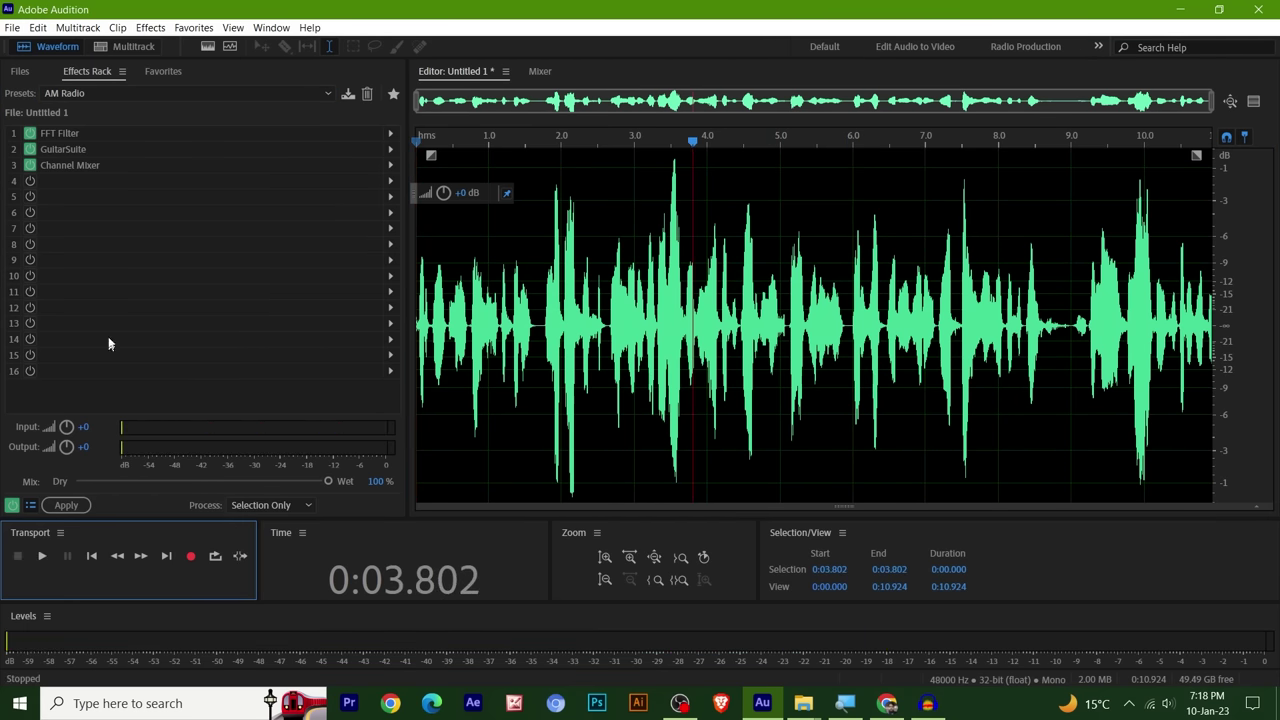
- Play the recording with the On the Telephone rack preset, and switch the Effects Rack to the Hospital Radio preset
{"action": "left_click", "coordinate": [80, 93]}
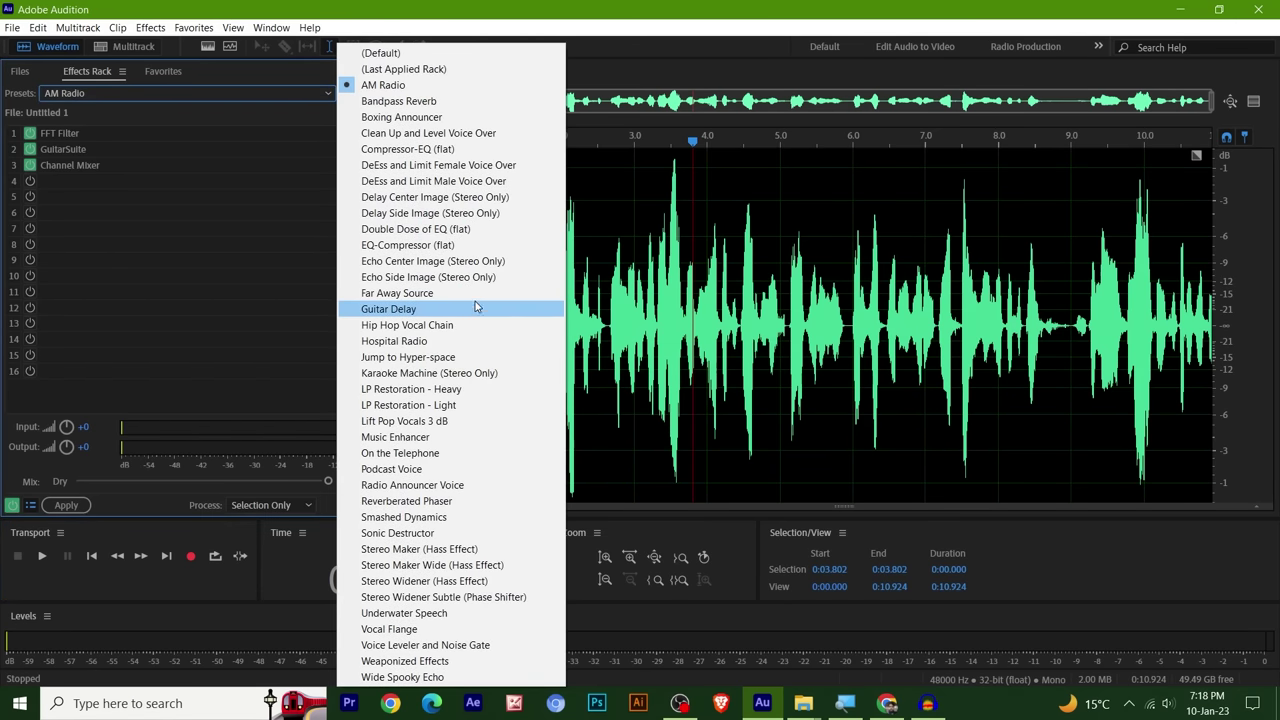
{"action": "left_click", "coordinate": [495, 454]}
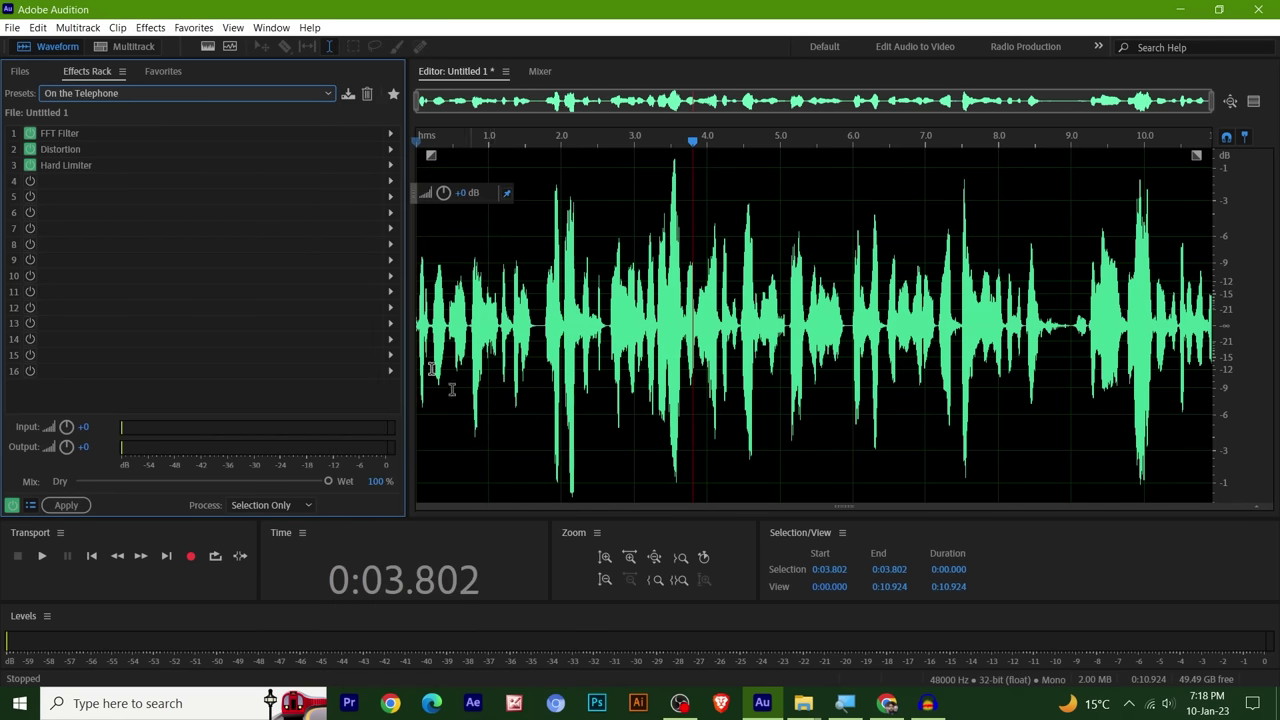
{"action": "left_click", "coordinate": [41, 556]}
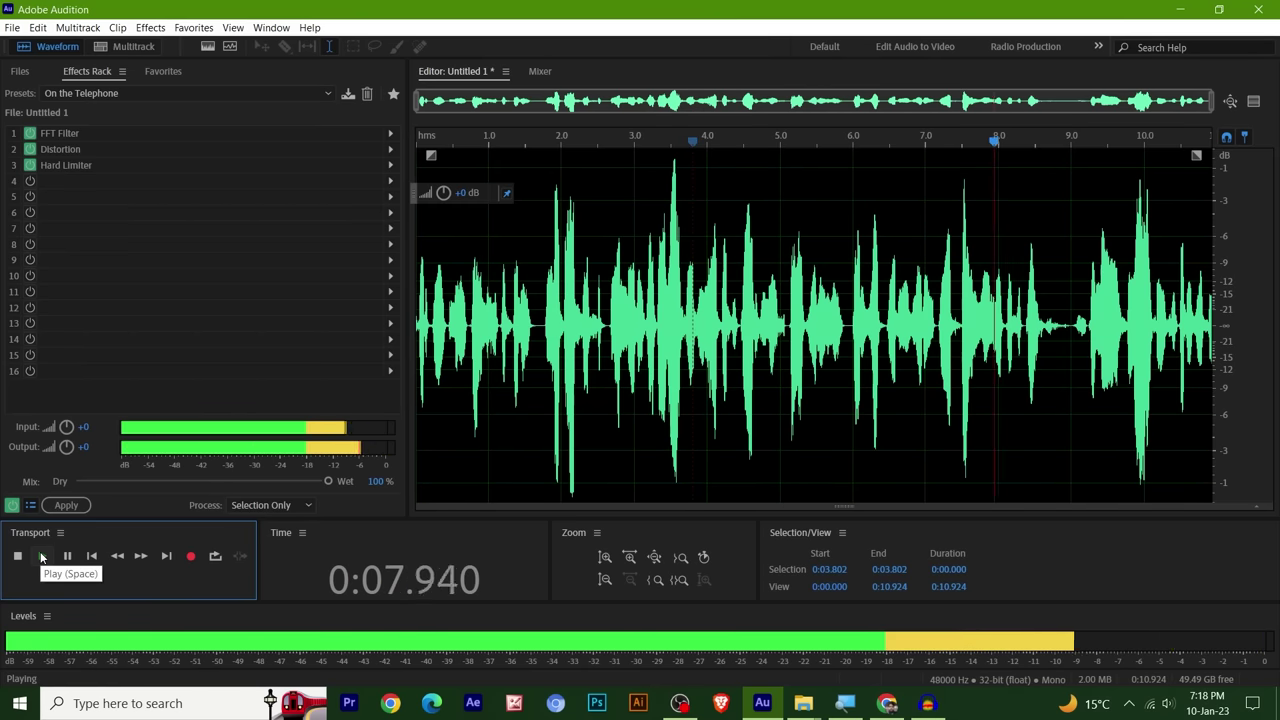
{"action": "left_click", "coordinate": [41, 556]}
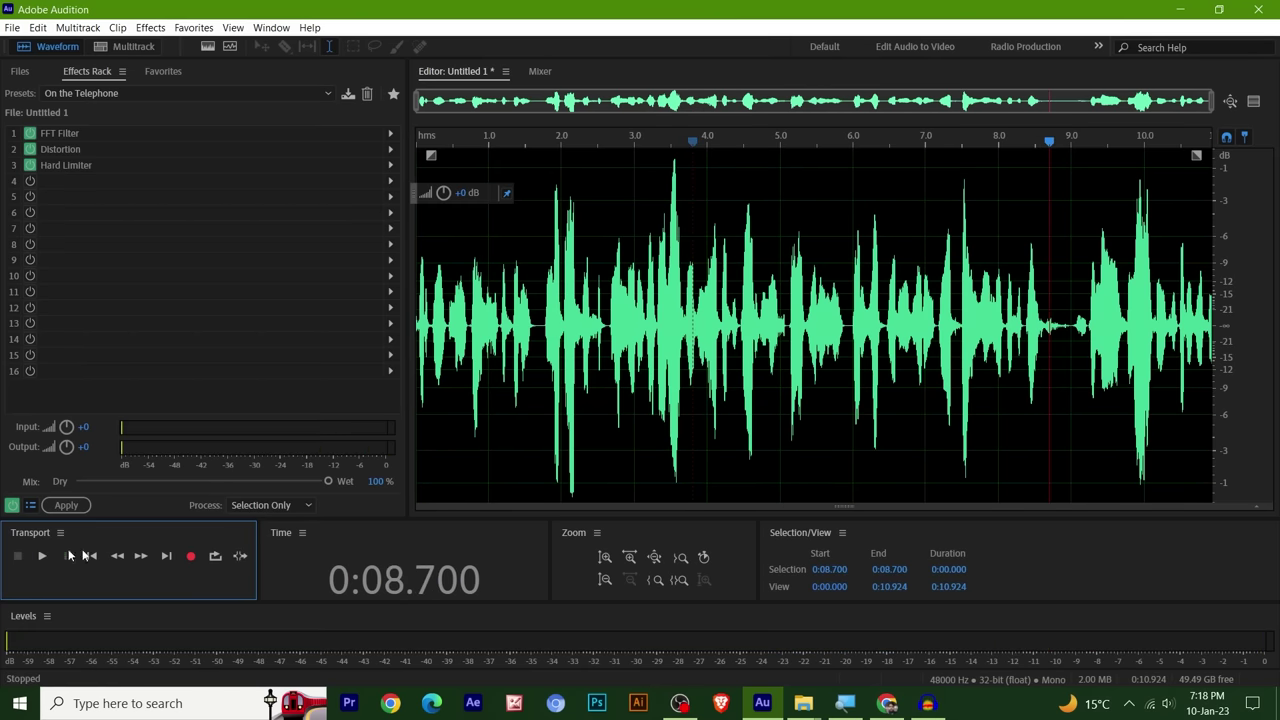
{"action": "left_click", "coordinate": [88, 92]}
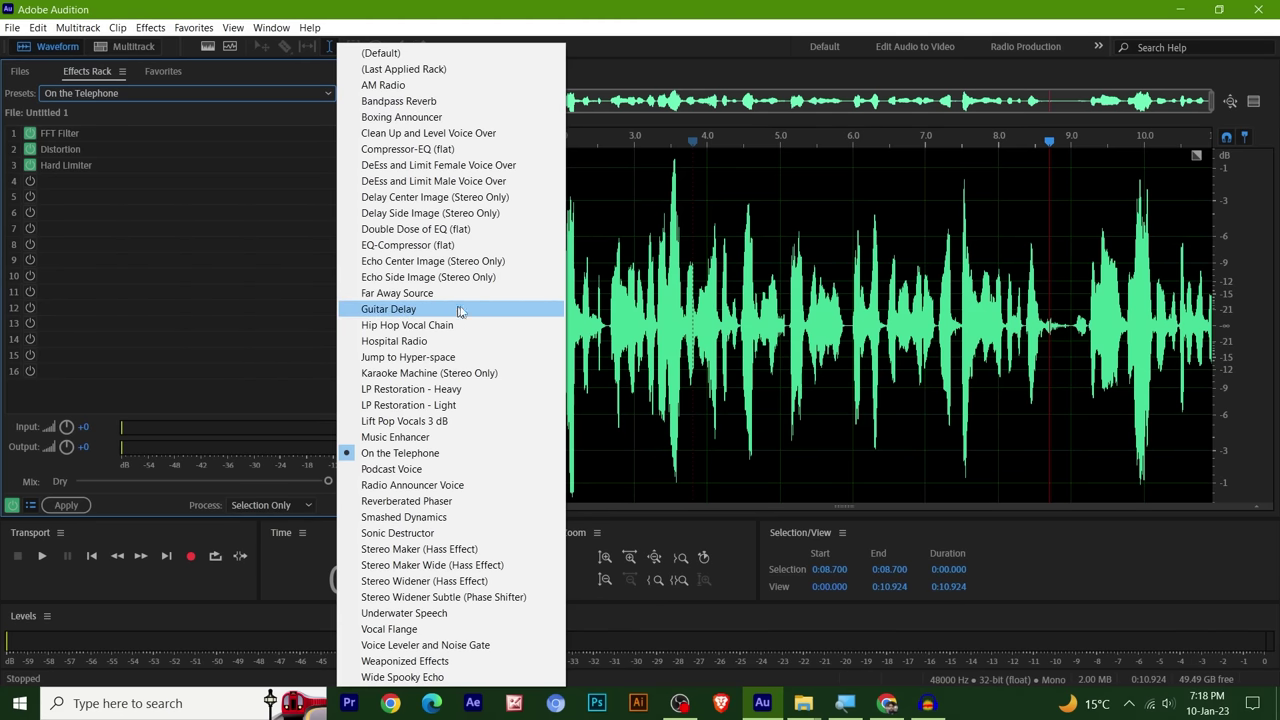
{"action": "left_click", "coordinate": [394, 341]}
- Examine the Pitch Shifter effect's semitone, cents and precision settings, and close the effect without applying it
{"action": "left_click", "coordinate": [150, 27]}
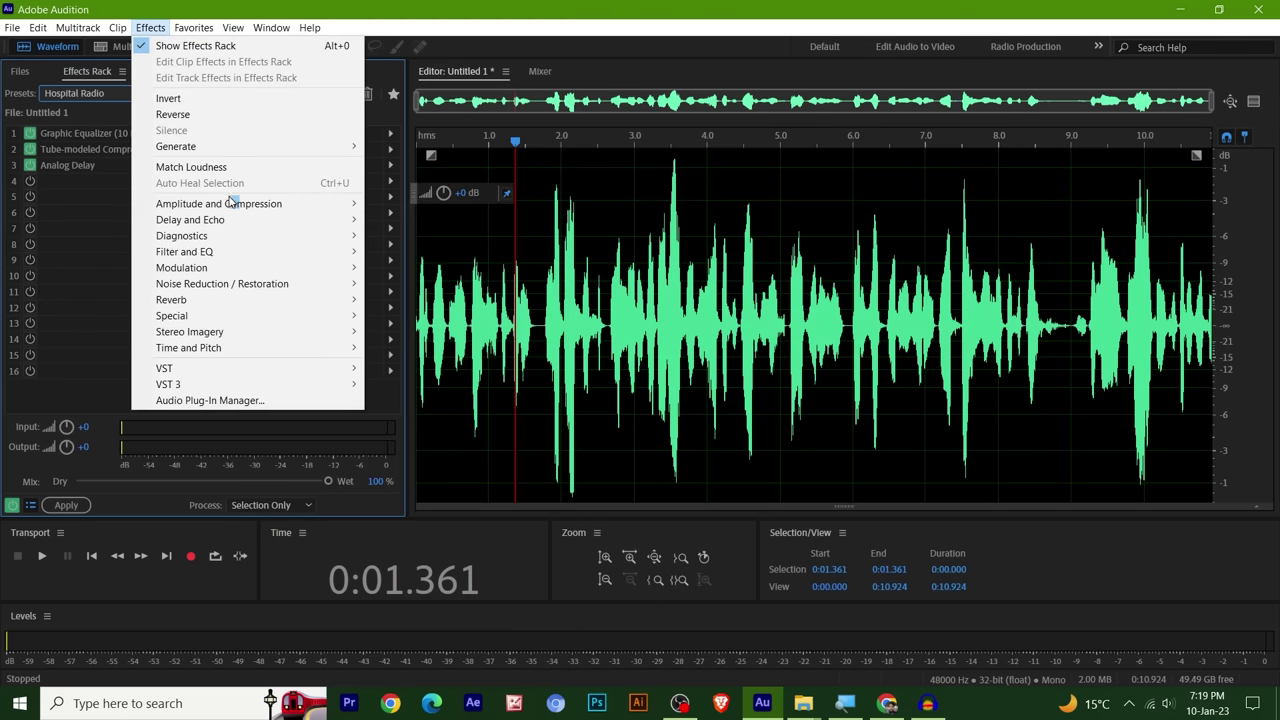
{"action": "mouse_move", "coordinate": [249, 205]}
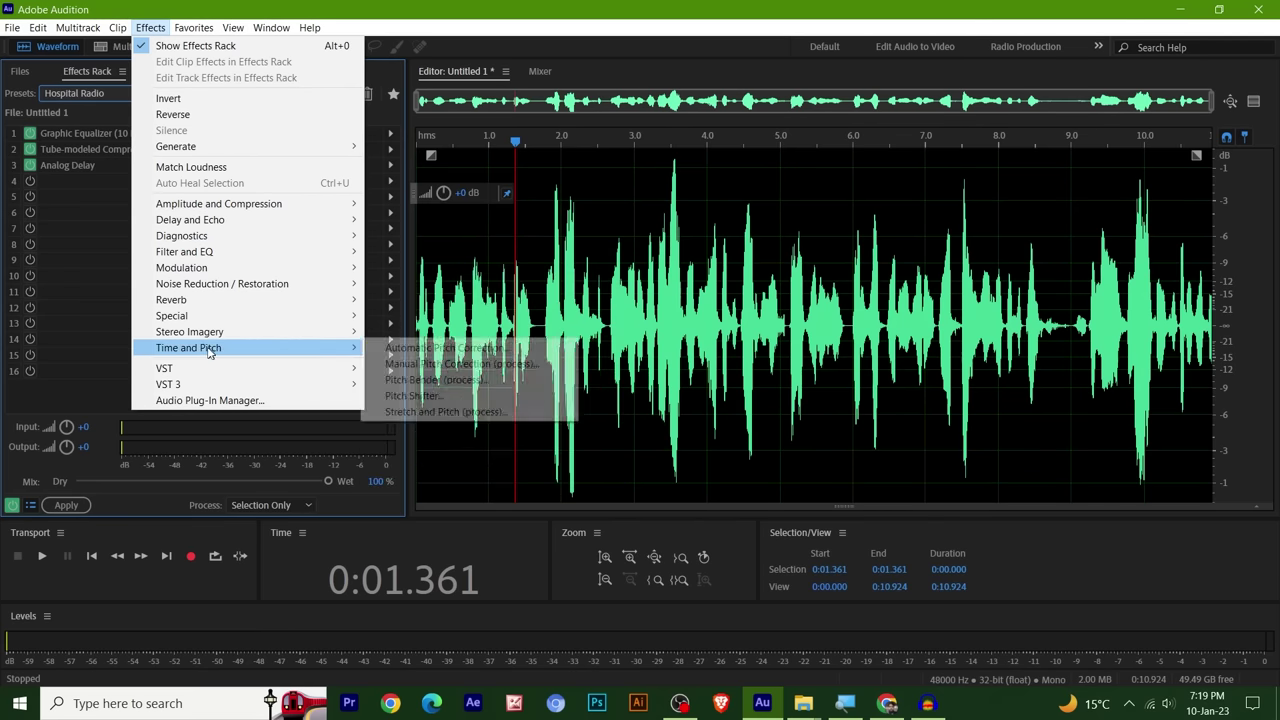
{"action": "mouse_move", "coordinate": [216, 350]}
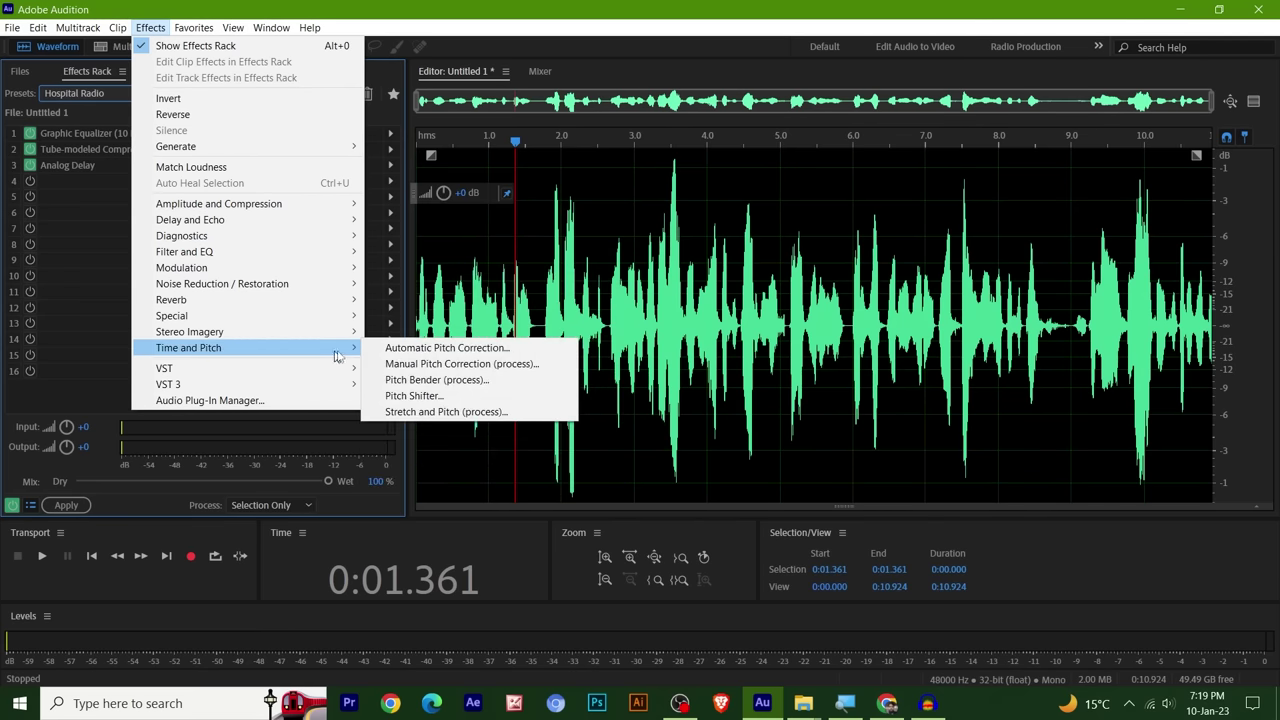
{"action": "left_click", "coordinate": [440, 396]}
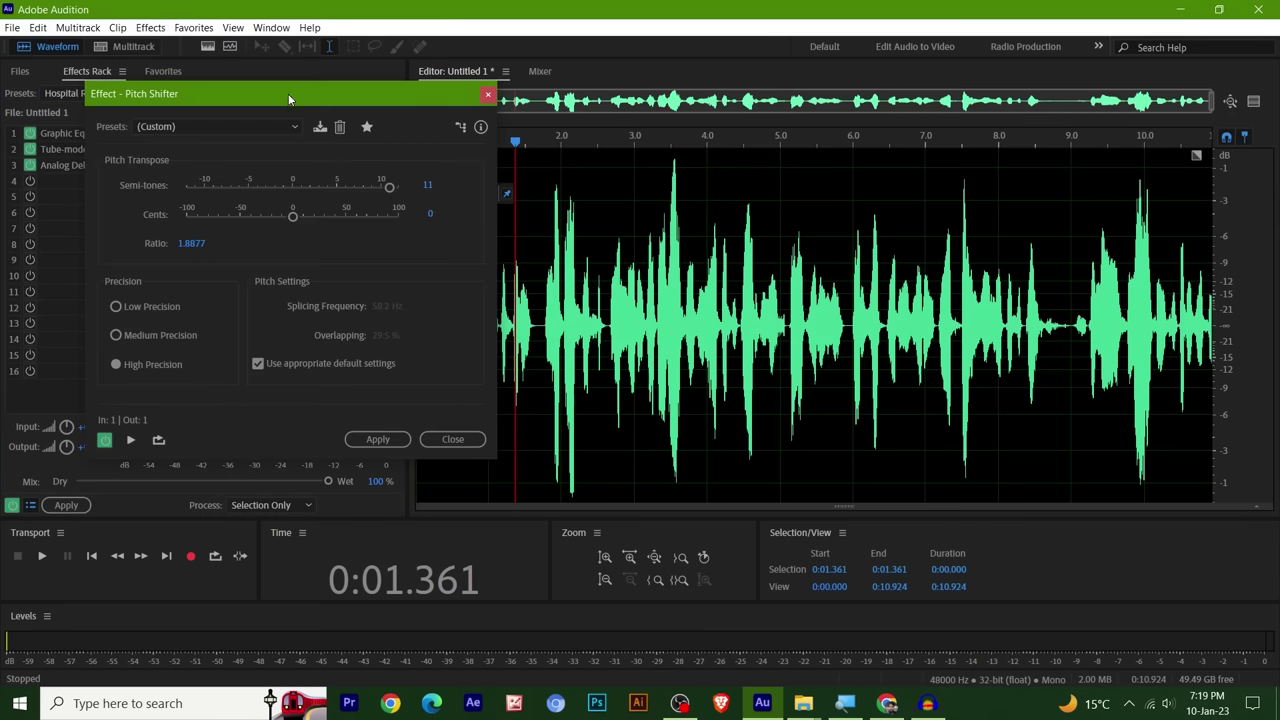
{"action": "left_click_drag", "start_coordinate": [289, 99], "coordinate": [708, 18]}
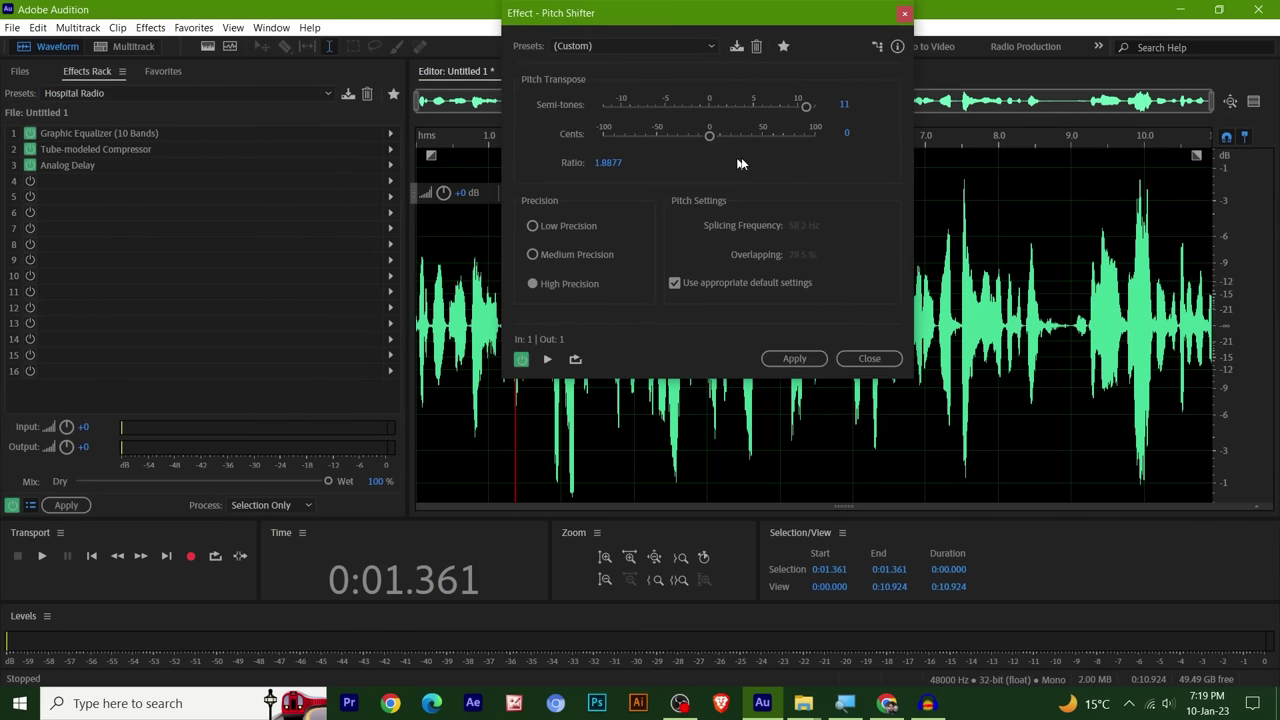
{"action": "left_click", "coordinate": [905, 15]}
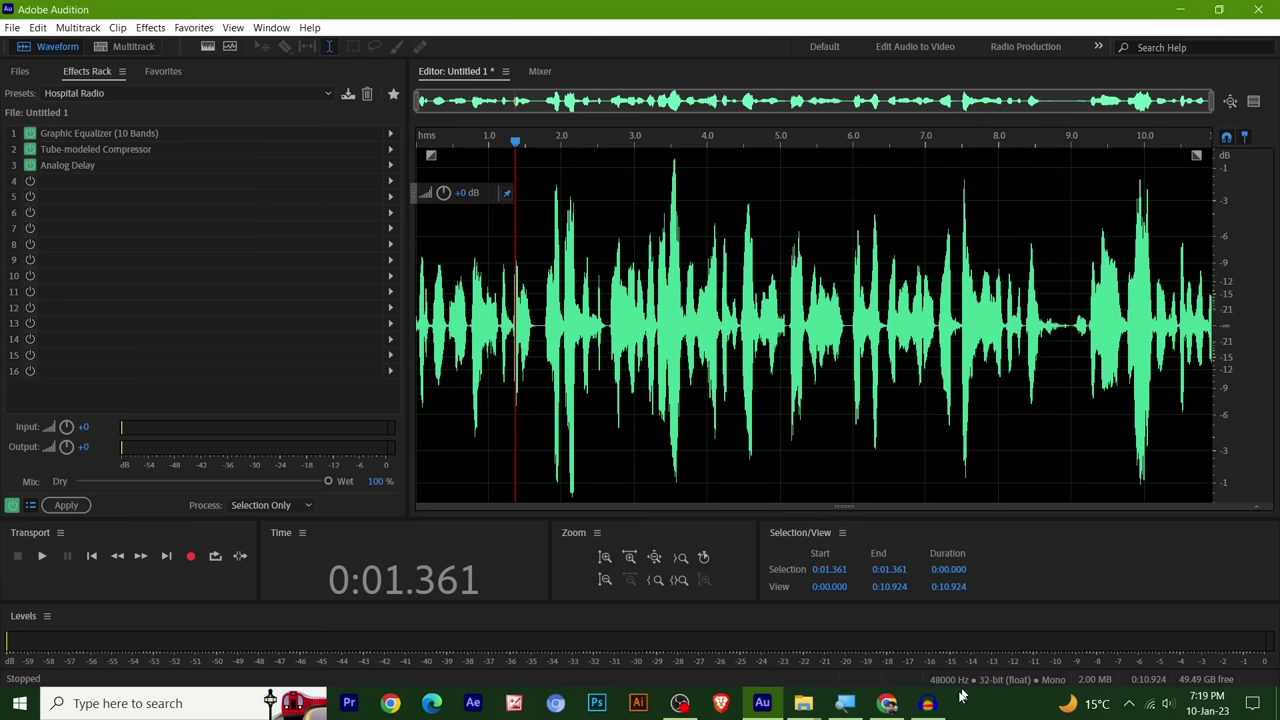
- Switch to Audacity with its two voice tracks
{"action": "left_click", "coordinate": [928, 703]}
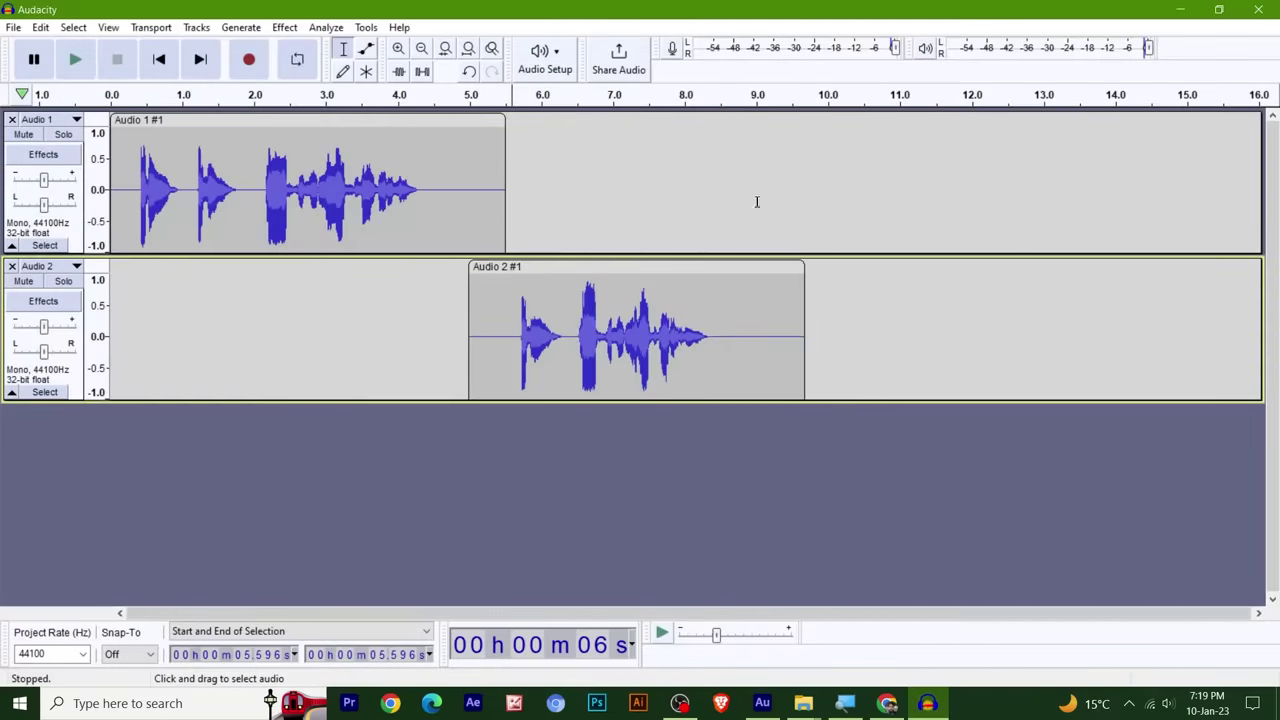